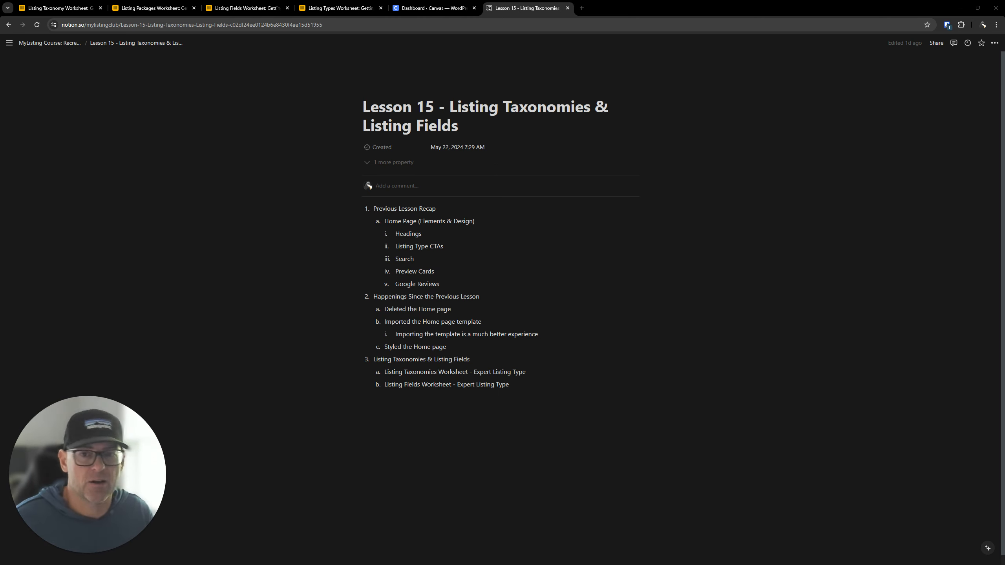
- Open the Canvas site's front end from the WordPress dashboard in a new tab and review the home page sections
left_click(429, 4)
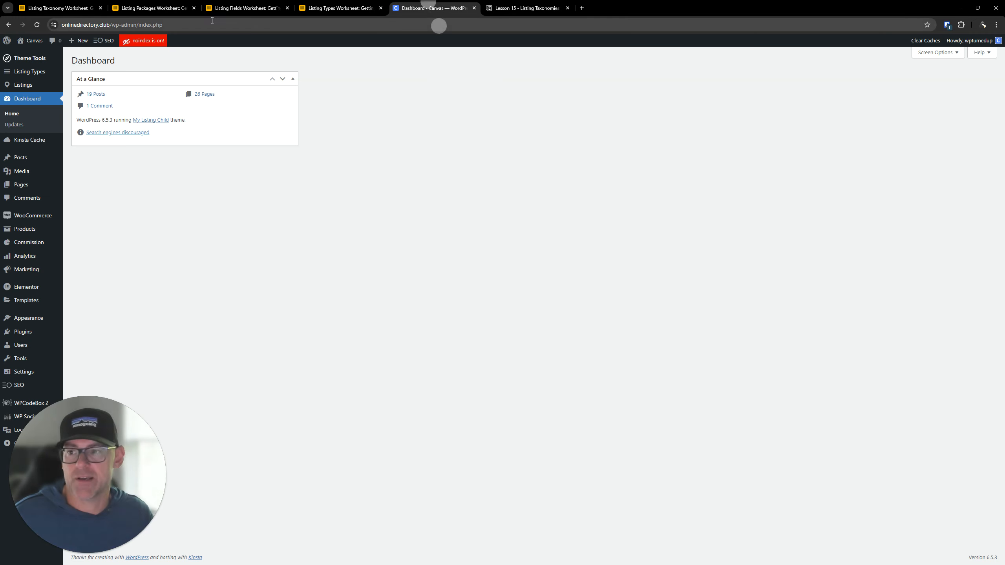
right_click(29, 55)
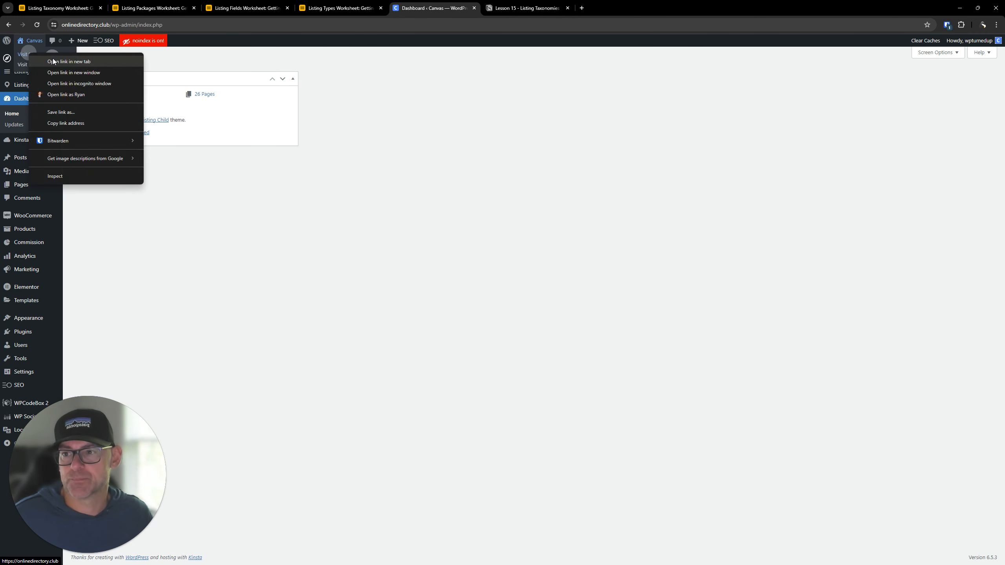
left_click(54, 59)
left_click(73, 552)
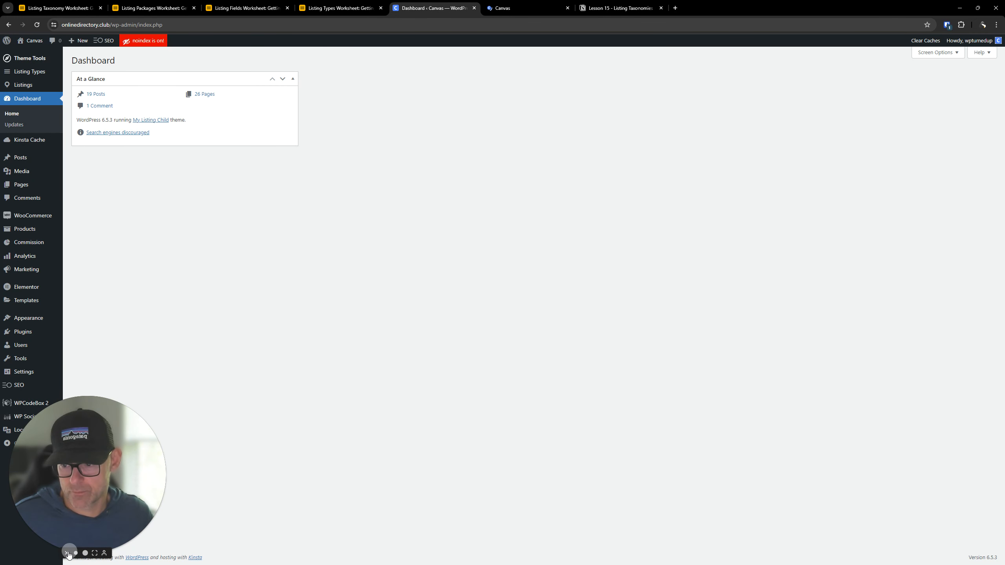
left_click(532, 7)
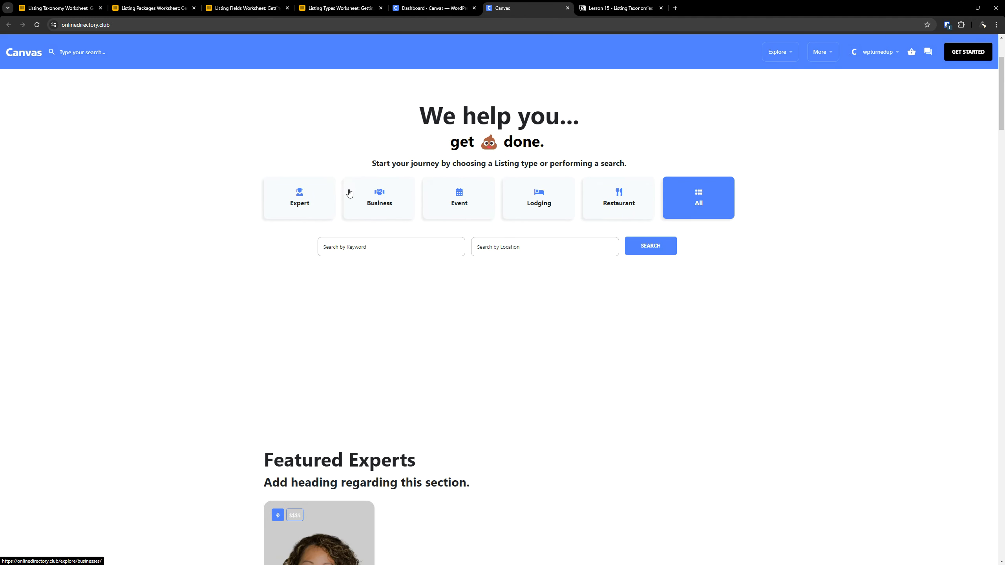
scroll(349, 192, "down", 15)
scroll(348, 192, "down", 20)
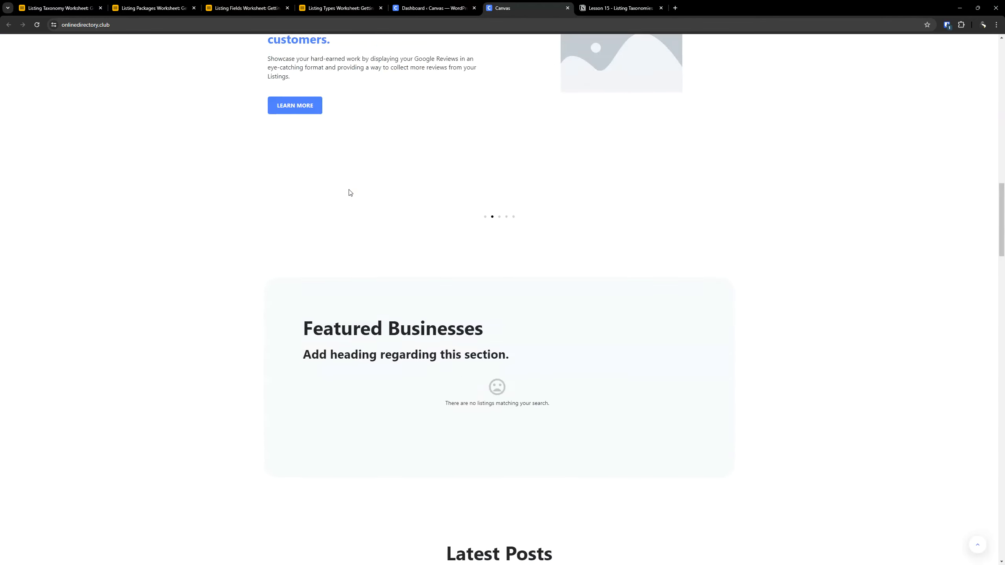
scroll(346, 193, "down", 20)
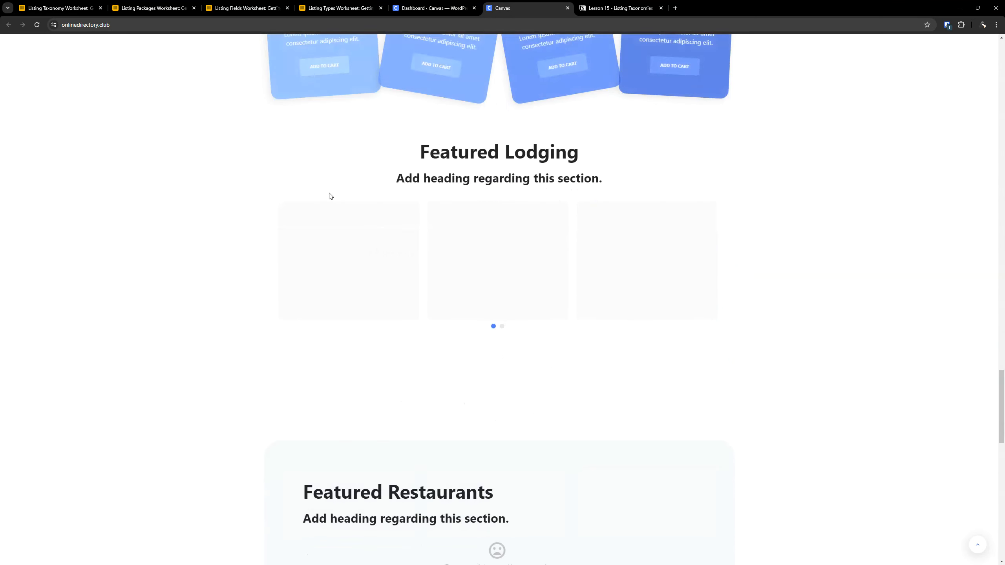
scroll(331, 195, "up", 20)
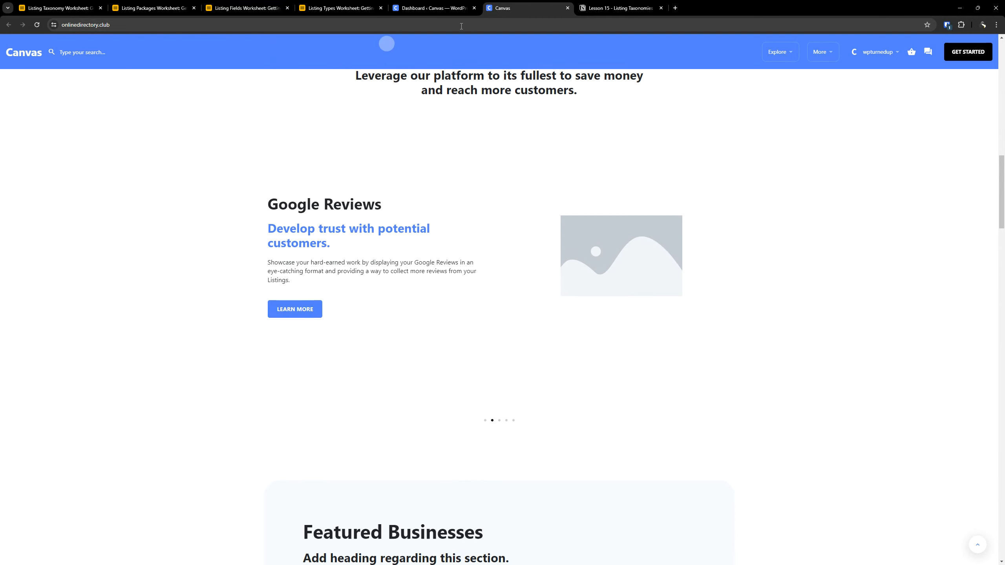
- Move the Lesson 15 notes out of this browser window and close the Canvas front-end page
left_click(615, 8)
left_click(758, 200)
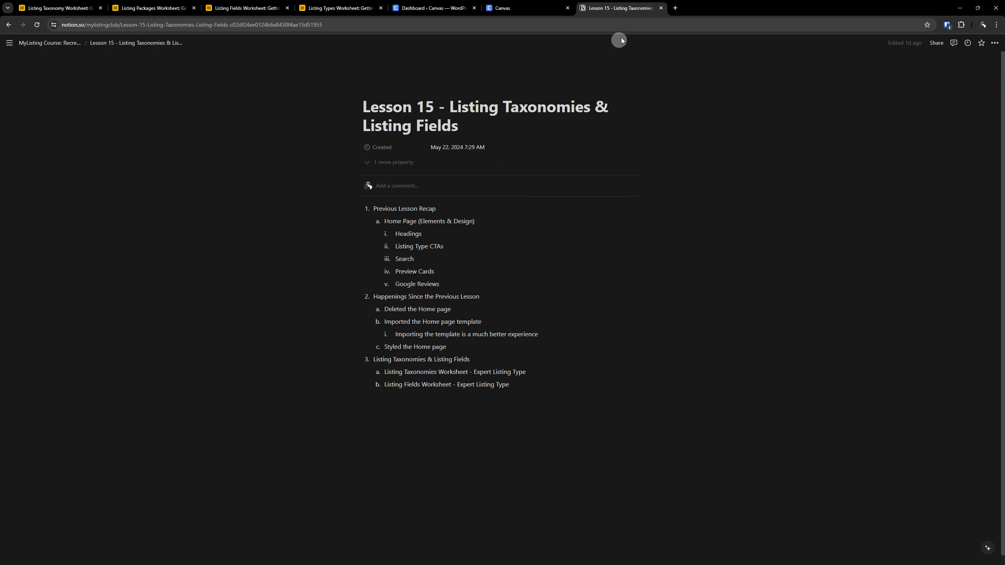
left_click_drag(616, 6, 1004, 28)
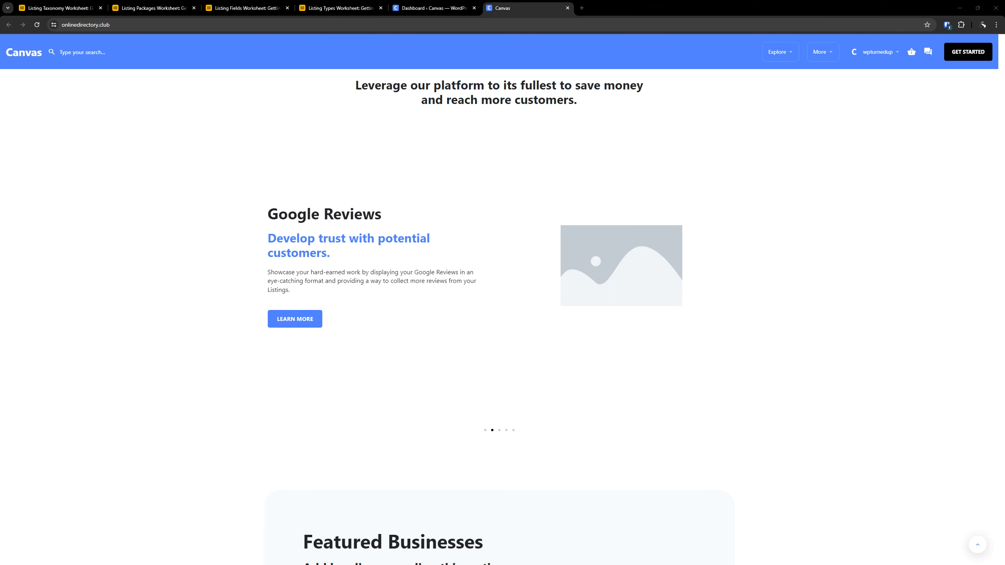
left_click(567, 7)
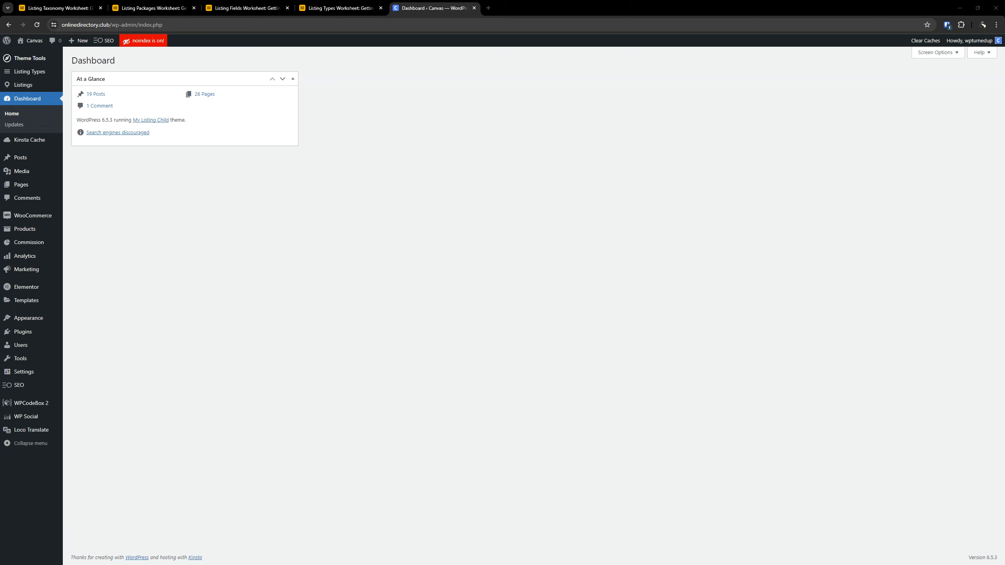
- Bring the MyListing Course board into the window, review the worksheet subtasks of the MyListing Worksheets task, and close the board
left_click_drag(303, 144, 59, 8)
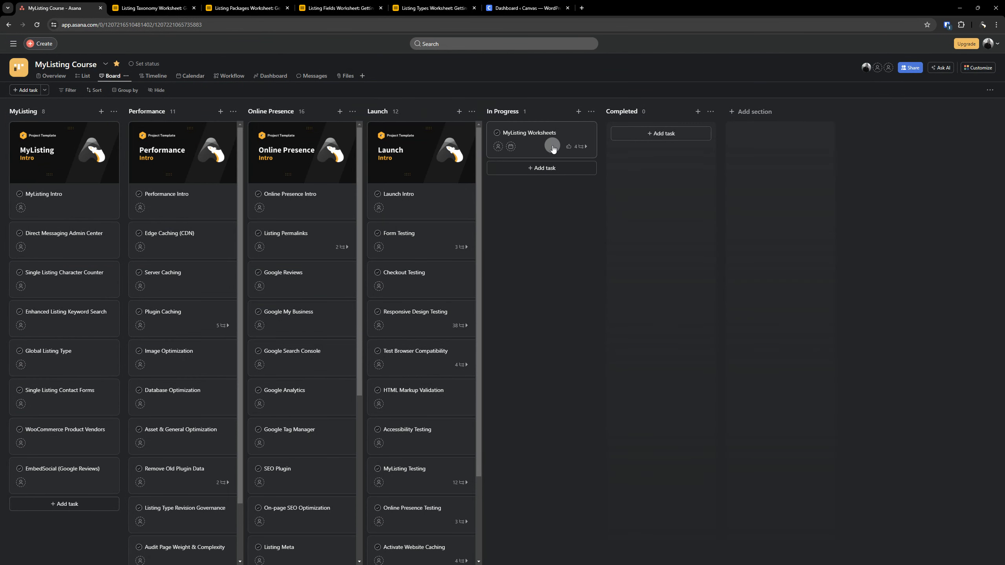
left_click(552, 145)
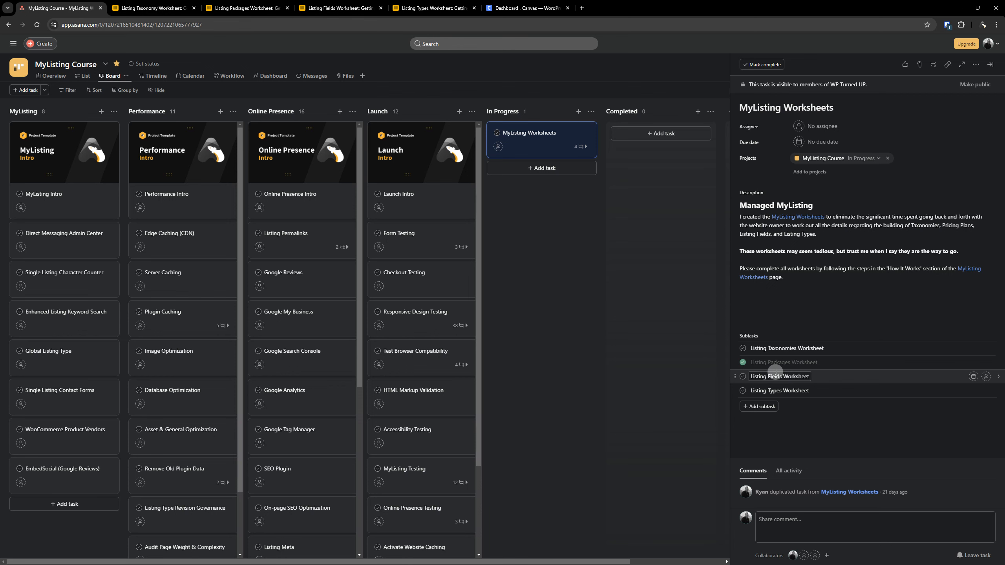
left_click(686, 302)
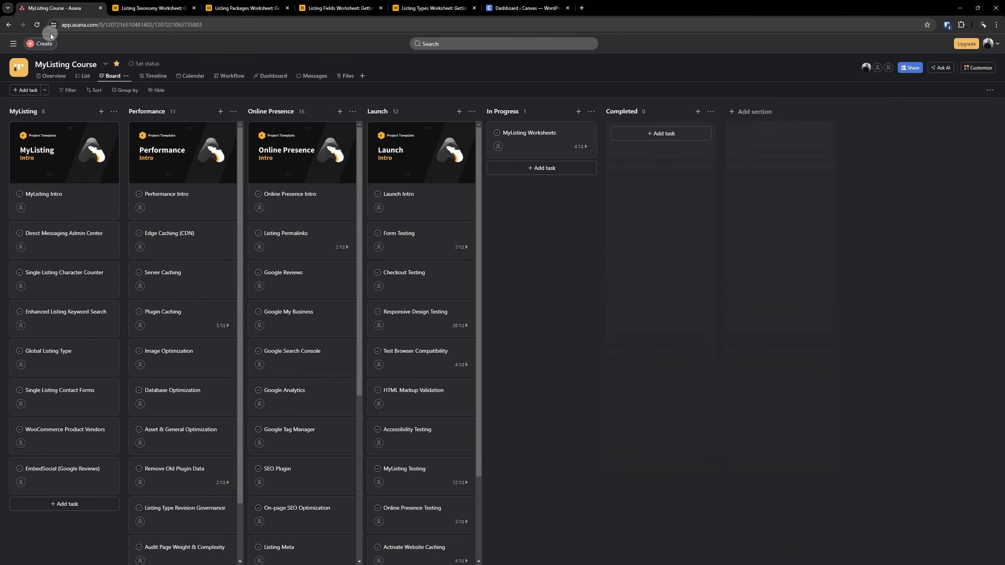
left_click(100, 8)
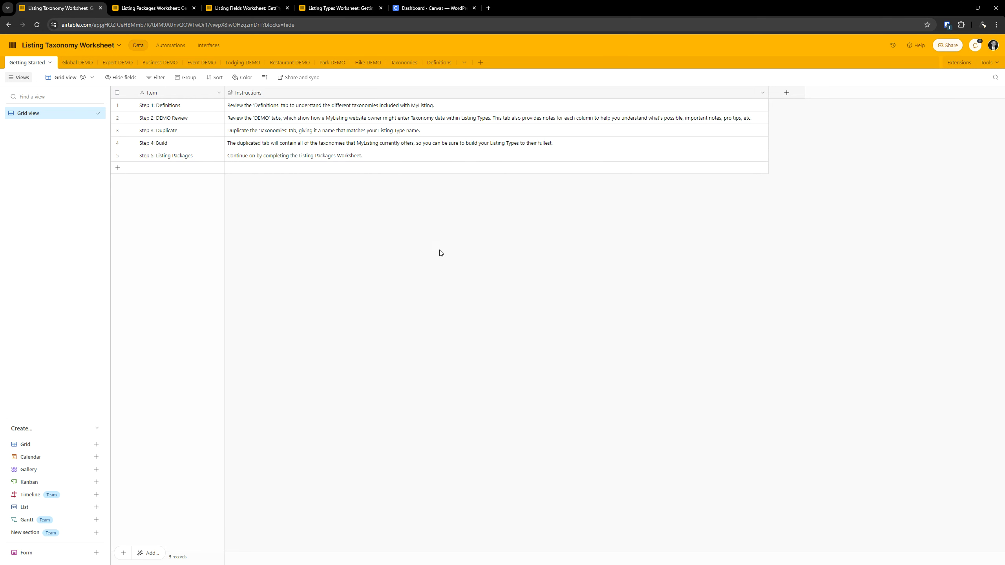
- Look over the Getting Started instructions of the worksheets, closing the Listing Packages and Listing Types worksheets
left_click(38, 24)
left_click(151, 8)
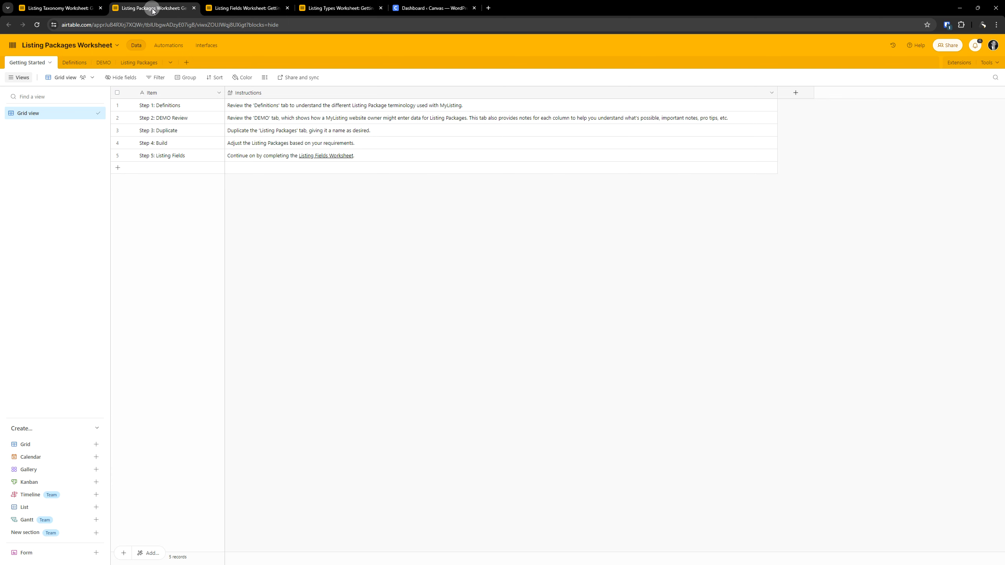
left_click(194, 9)
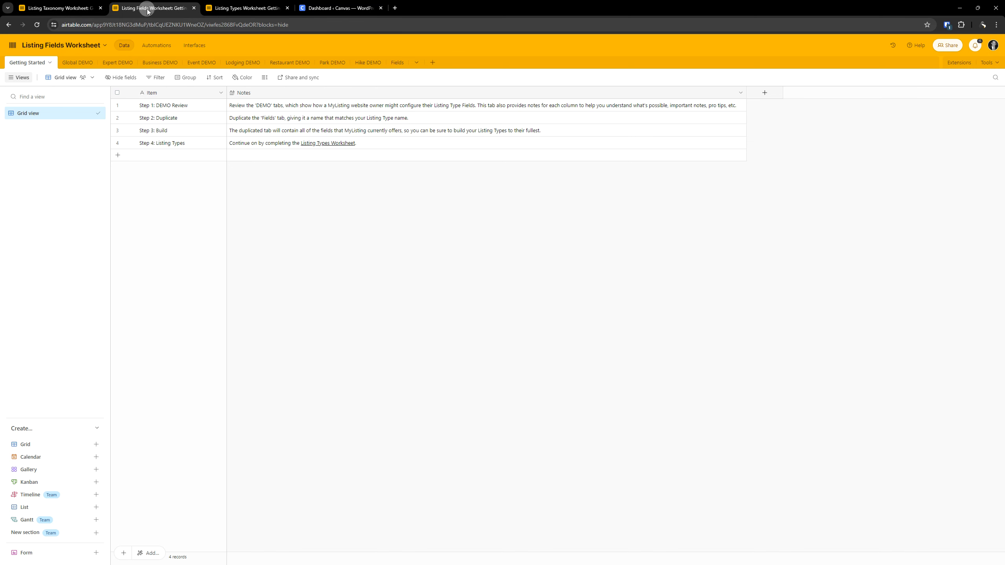
left_click(274, 9)
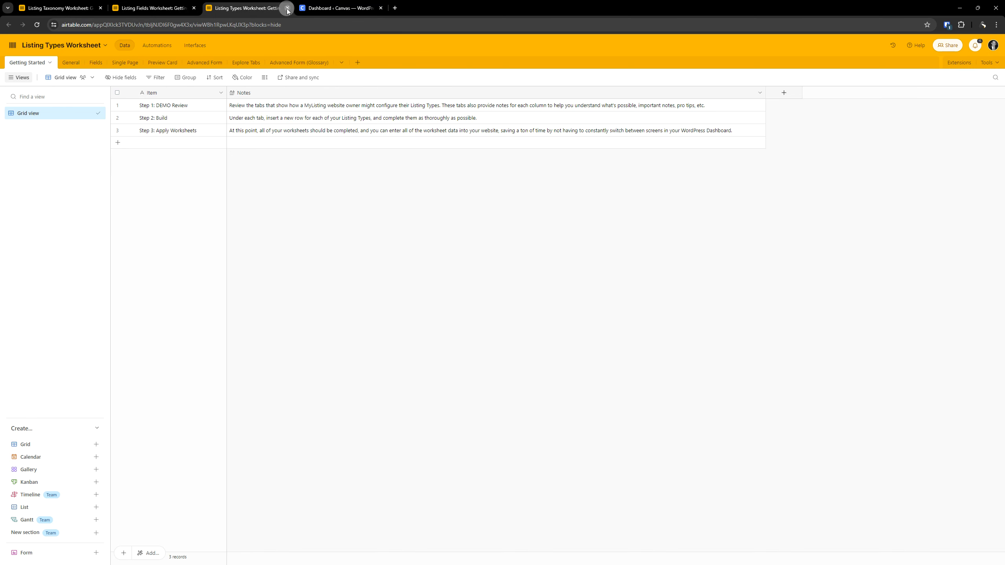
left_click(287, 8)
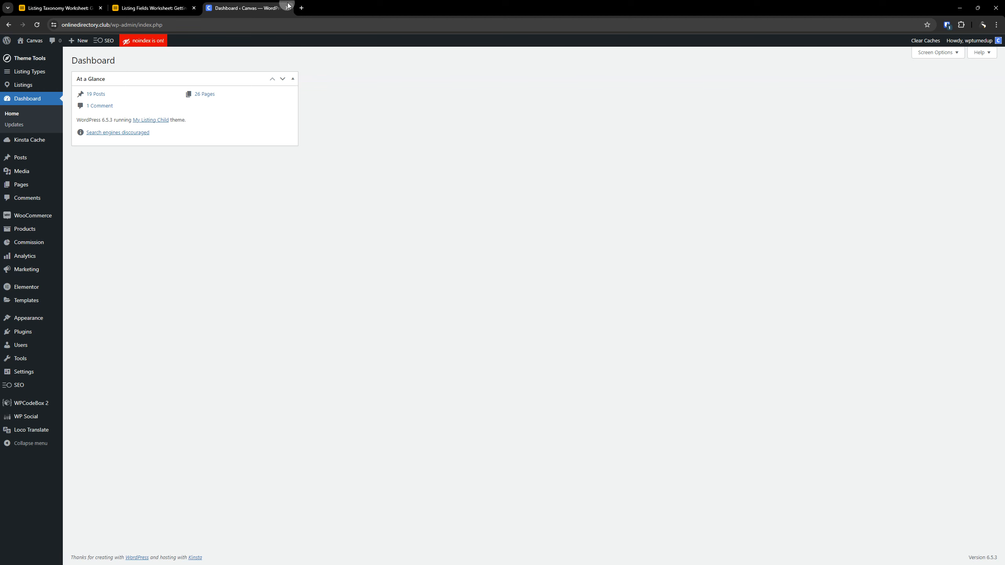
- Review the Expert DEMO table in the Listing Taxonomy Worksheet, including the description of the Taxonomy Type column
left_click(38, 7)
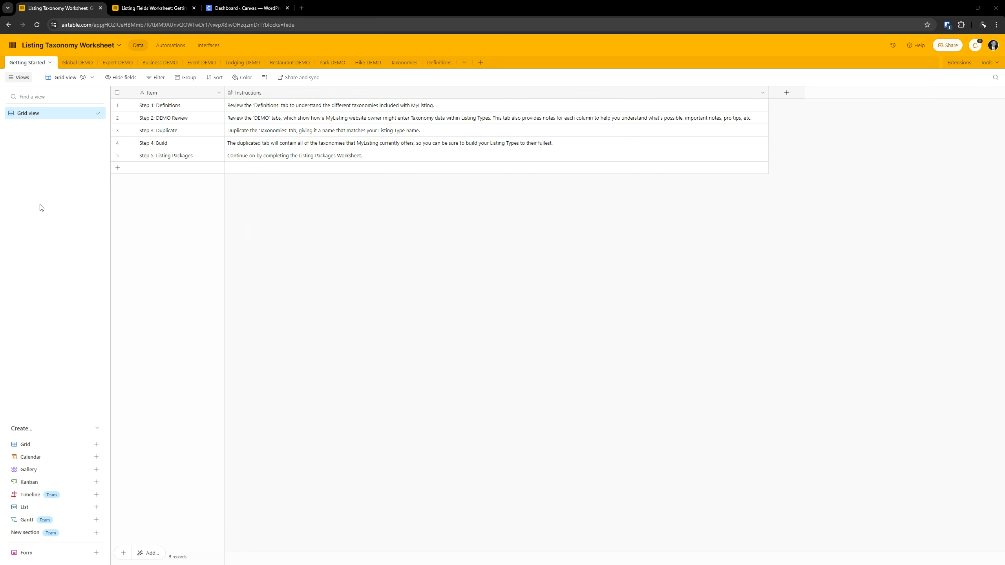
left_click(107, 64)
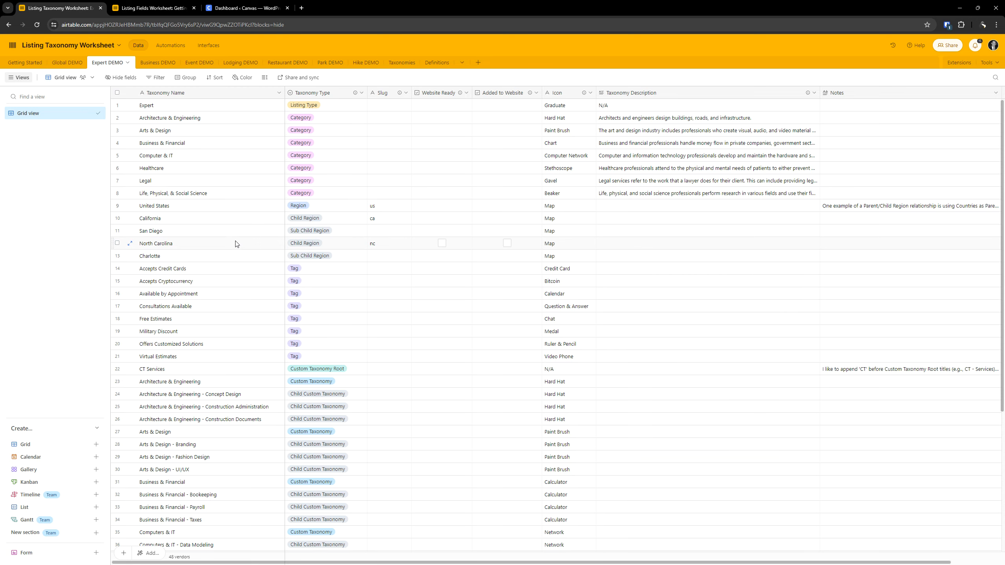
scroll(237, 245, "down", 3)
scroll(238, 250, "up", 3)
scroll(190, 198, "down", 5)
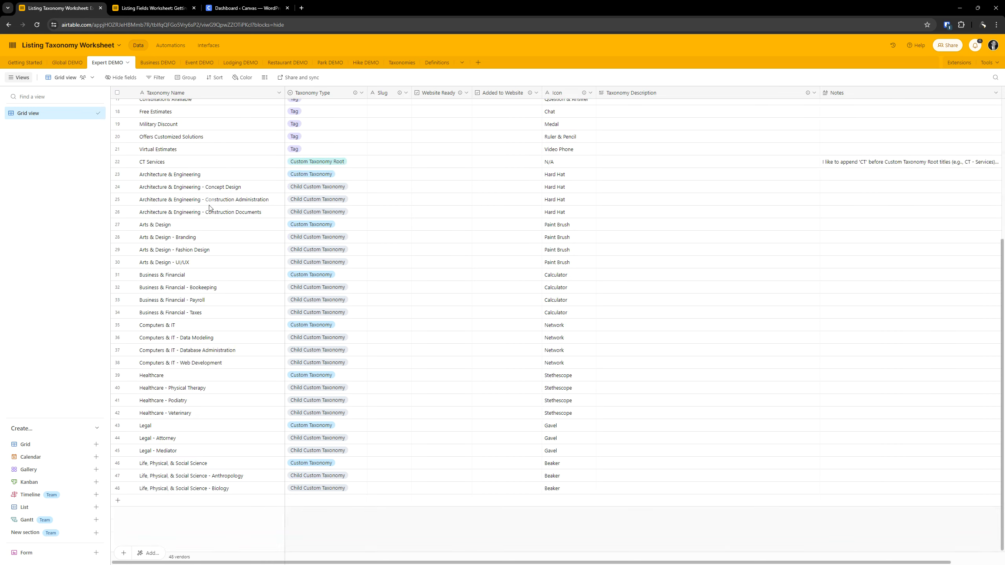
scroll(205, 238, "up", 5)
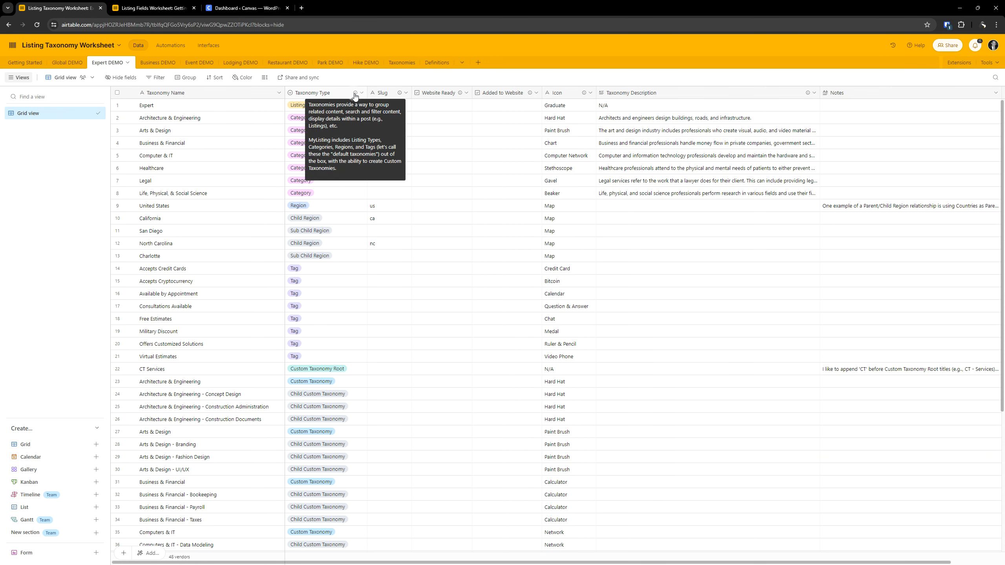
mouse_move(399, 98)
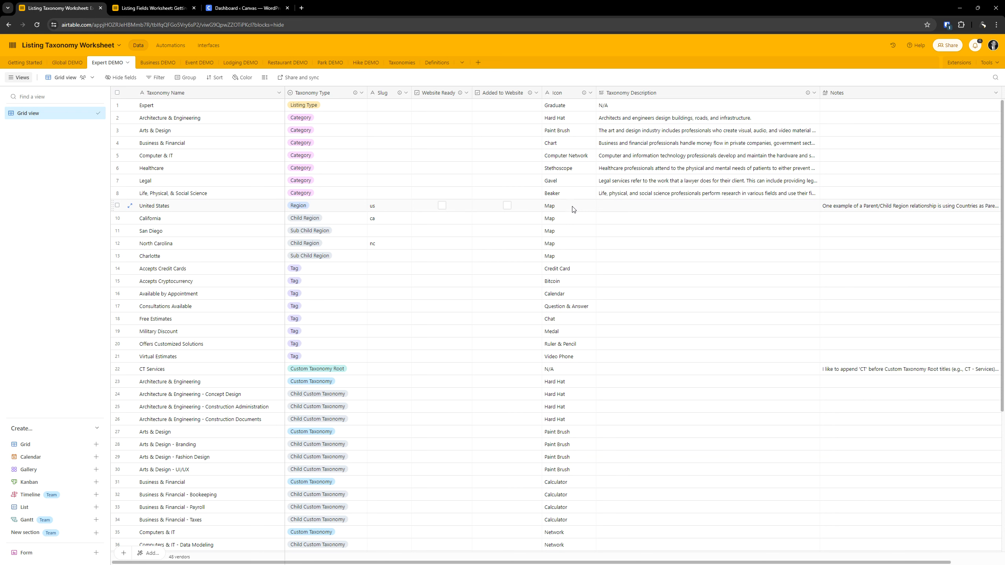
- Switch to the WordPress dashboard and open the listing Categories page
left_click(237, 8)
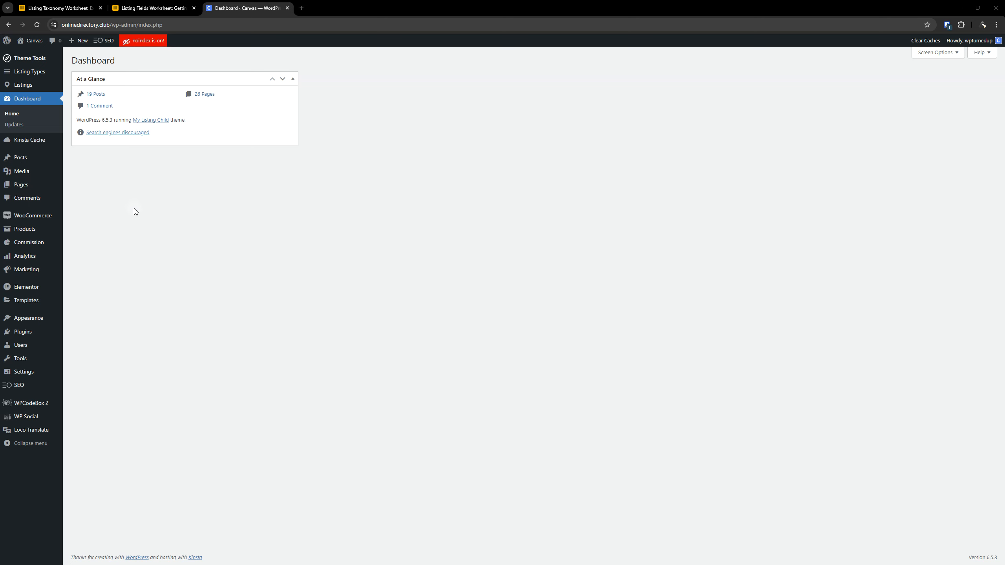
mouse_move(36, 86)
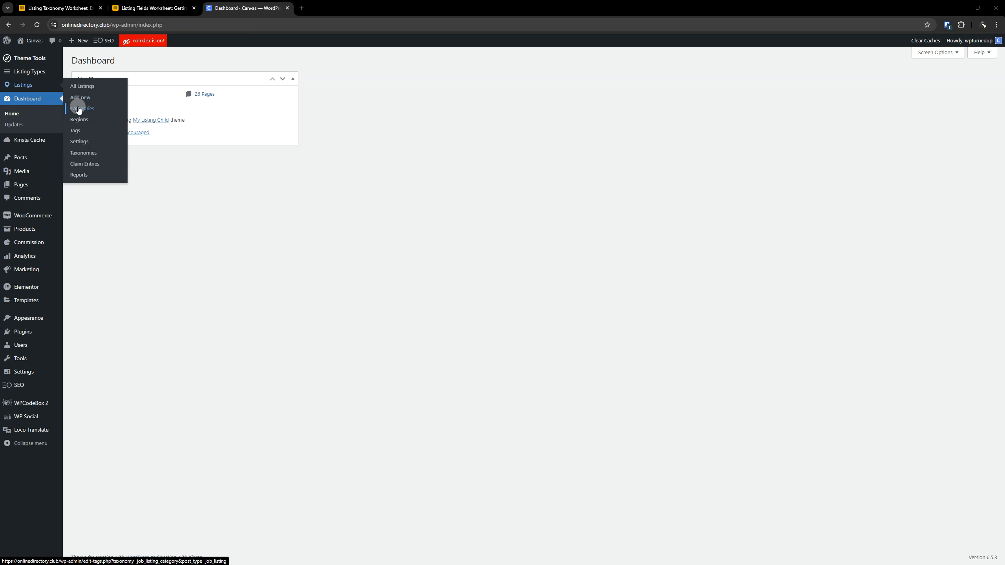
left_click(79, 109)
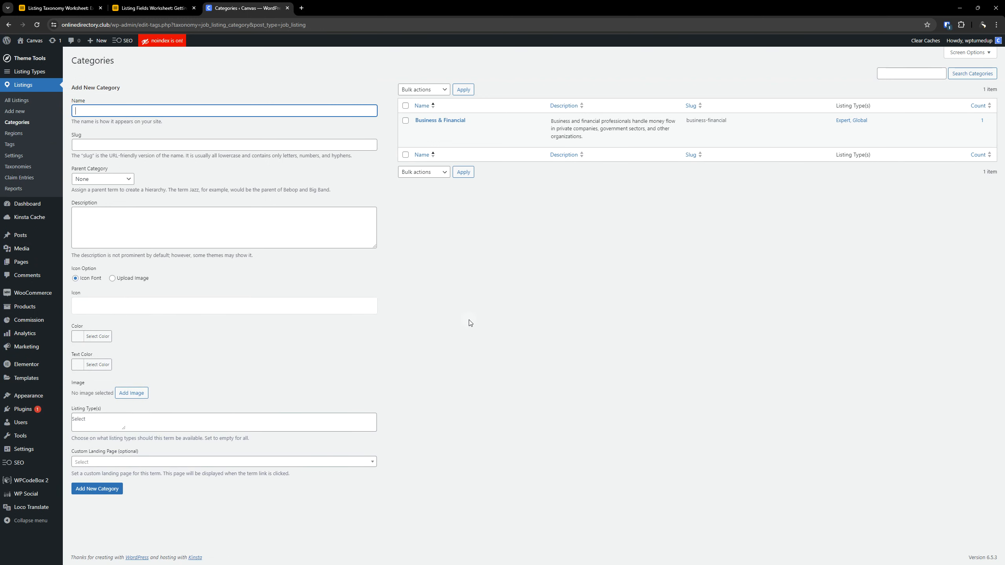
- View the Taxonomy Type options of the Accepts Credit Cards row in Expert DEMO and compare the worksheet with the WordPress category form
left_click(57, 8)
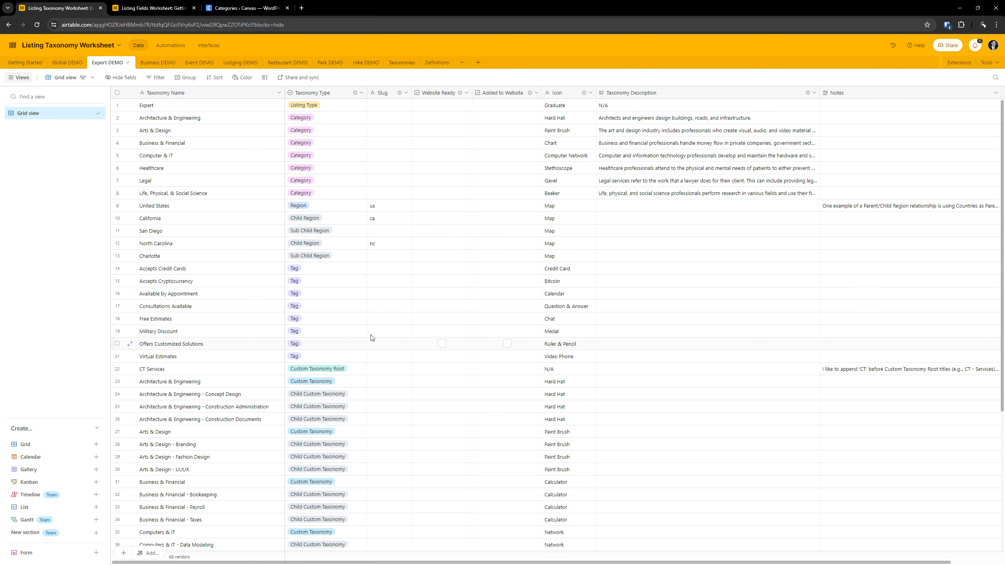
scroll(293, 305, "down", 3)
left_click(318, 191)
left_click(319, 192)
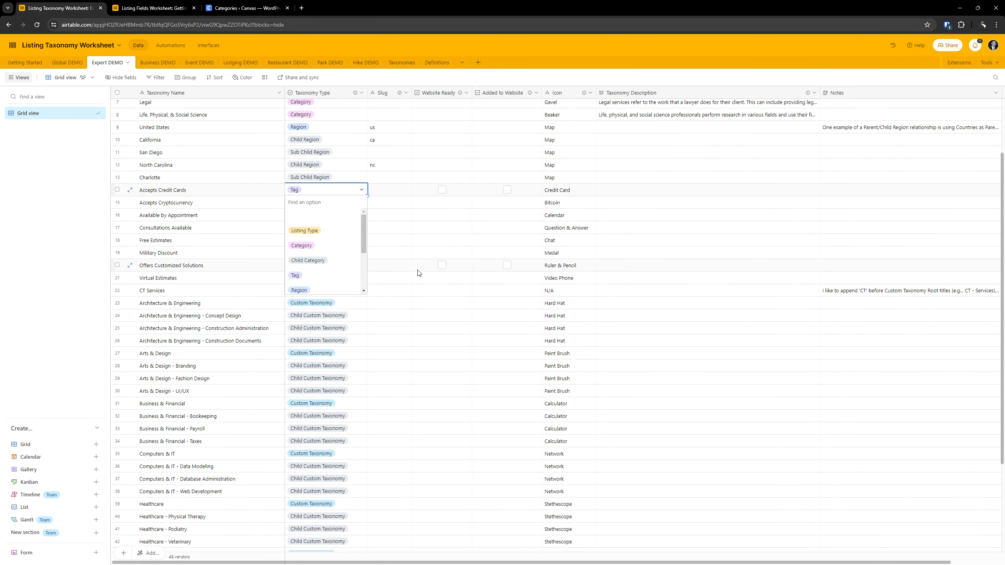
left_click(420, 234)
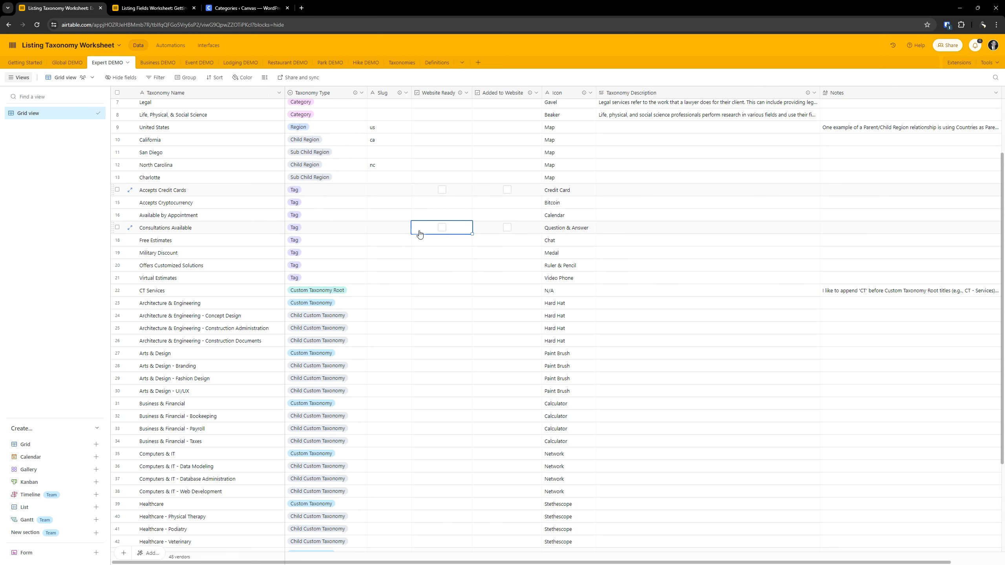
left_click(243, 7)
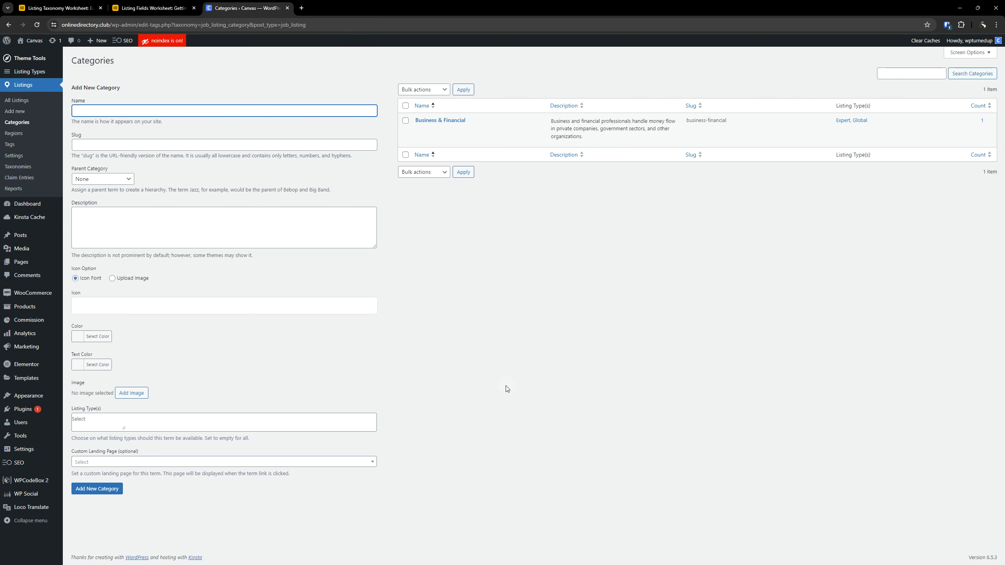
left_click(59, 7)
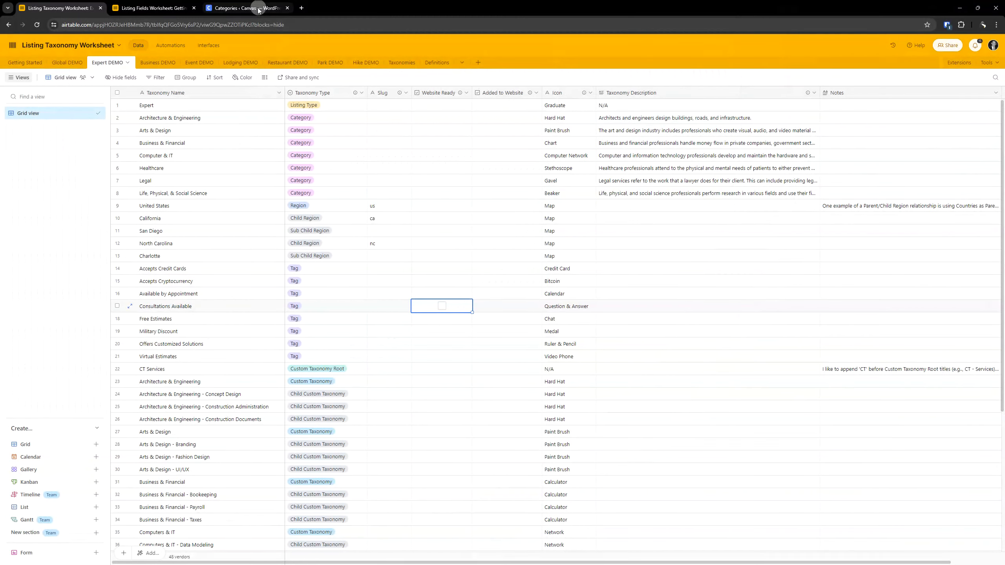
- Open the Expert listing type for editing in WordPress, checking its row in the taxonomy worksheet
left_click(257, 8)
left_click(15, 71)
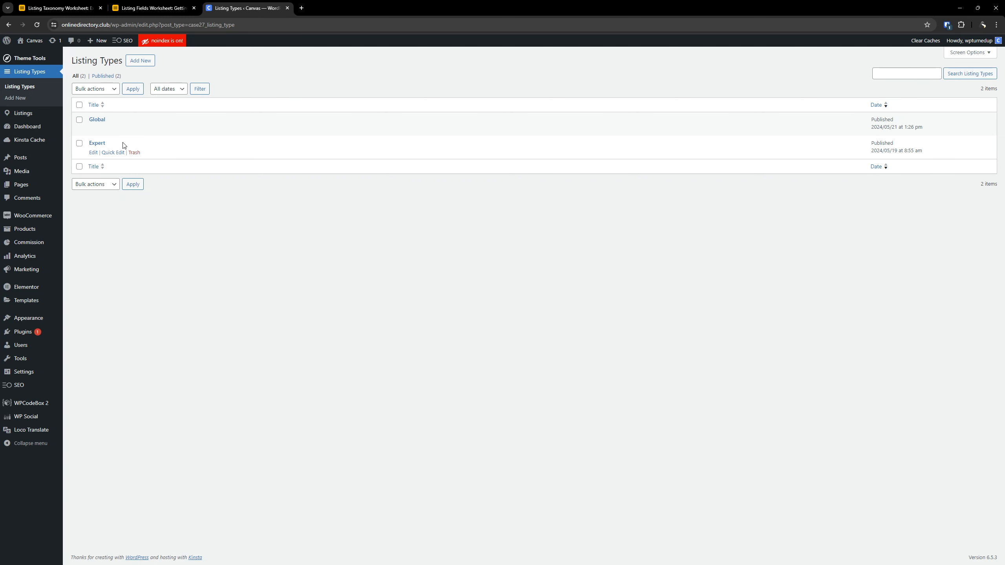
left_click(79, 8)
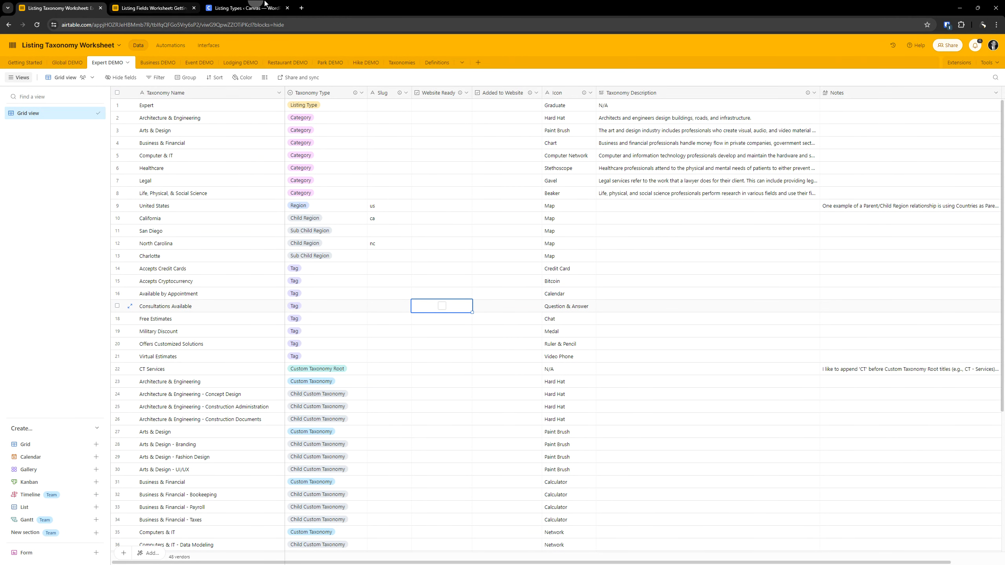
left_click(246, 7)
left_click(97, 143)
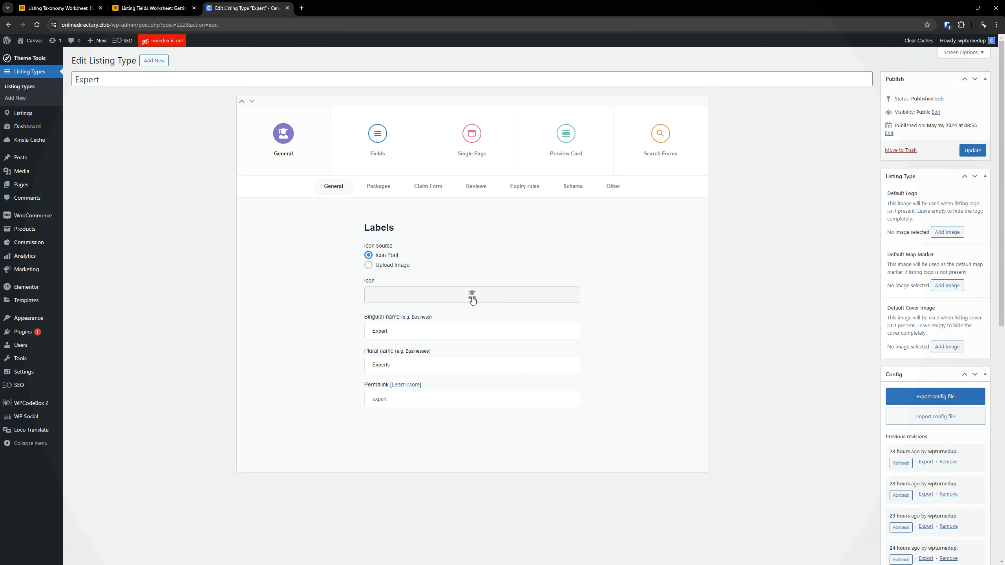
- Examine the icon, singular name, plural name and permalink in the Labels settings of the Expert listing type
left_click(465, 296)
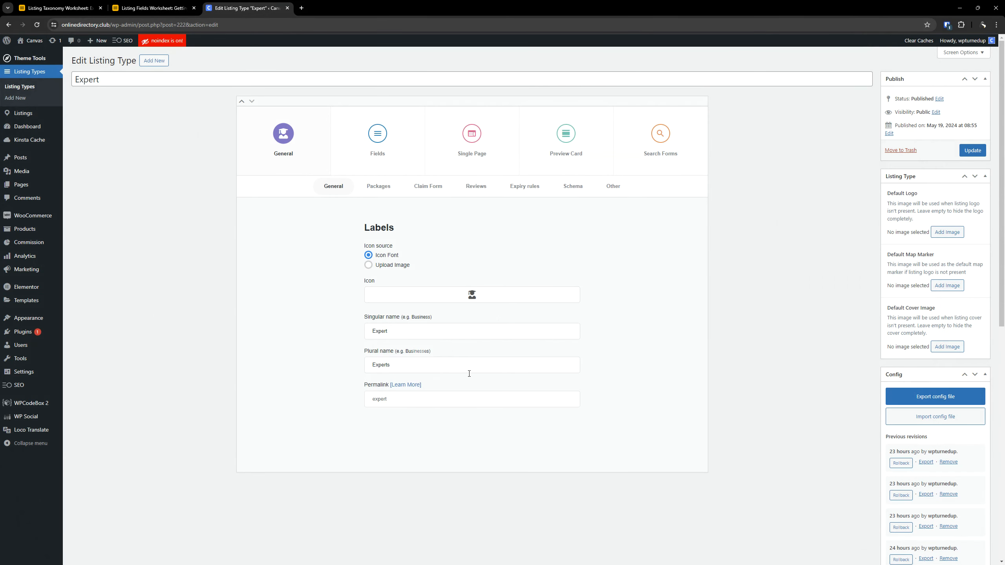
left_click_drag(390, 332, 325, 334)
left_click_drag(392, 364, 351, 370)
left_click_drag(407, 395, 309, 393)
- Remove all the monthly and annual packages from the paid listing packages of the Expert listing type
left_click(384, 186)
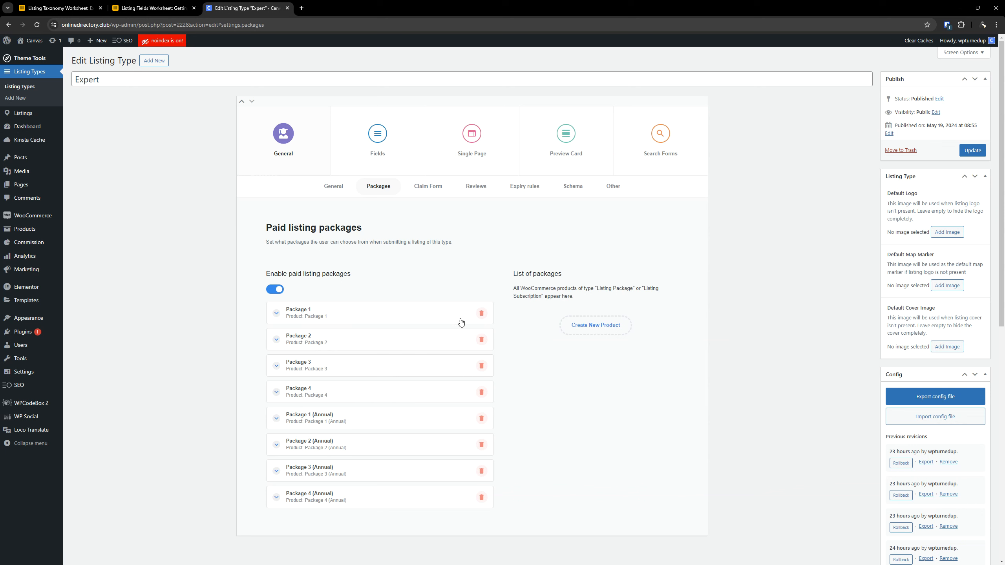
left_click(481, 313)
left_click(481, 313)
left_click(481, 313)
left_click(481, 313)
left_click(481, 313)
left_click(481, 313)
left_click(481, 313)
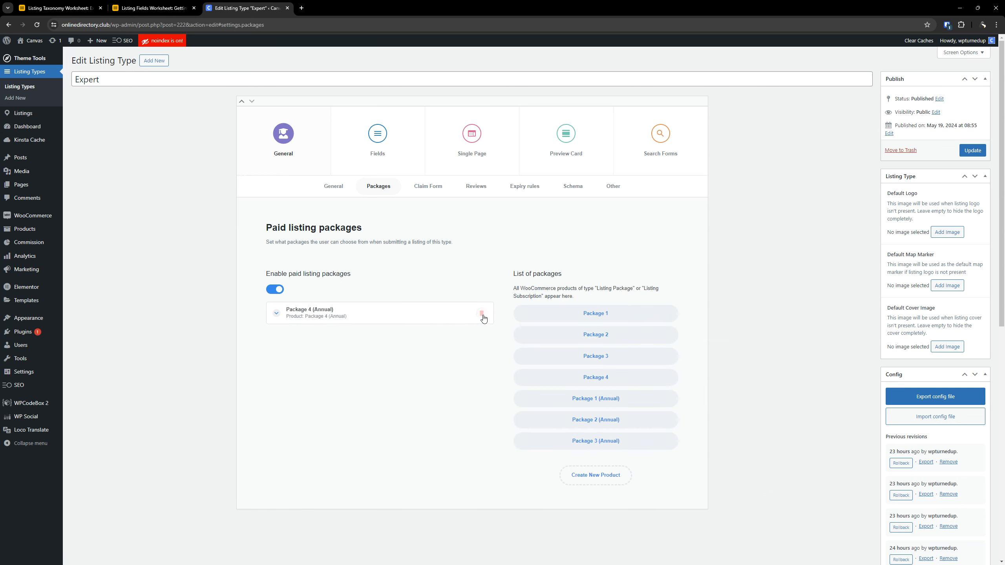
left_click(482, 314)
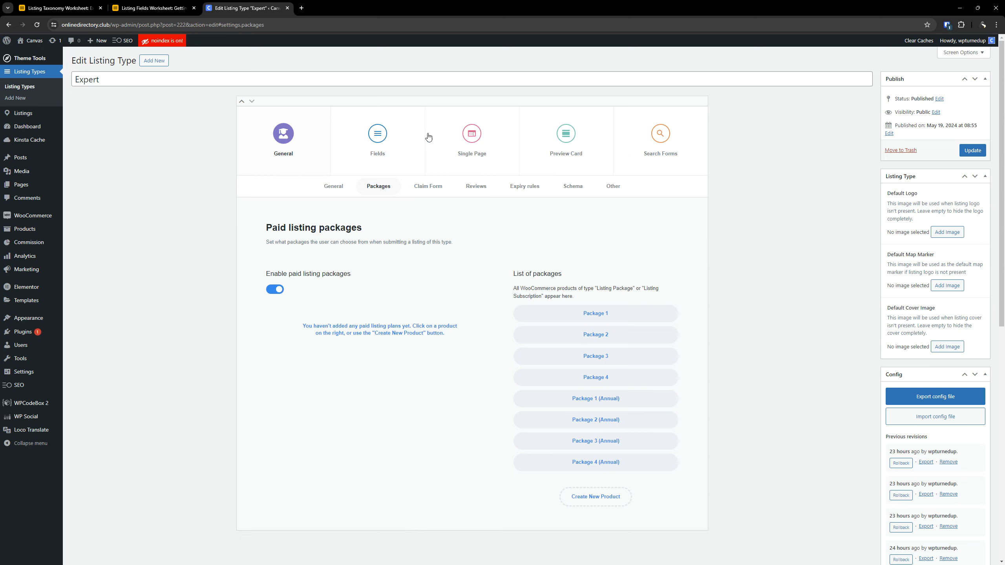
- Check the used fields of the Expert listing type and save the updated listing type
left_click(379, 135)
scroll(303, 303, "down", 4)
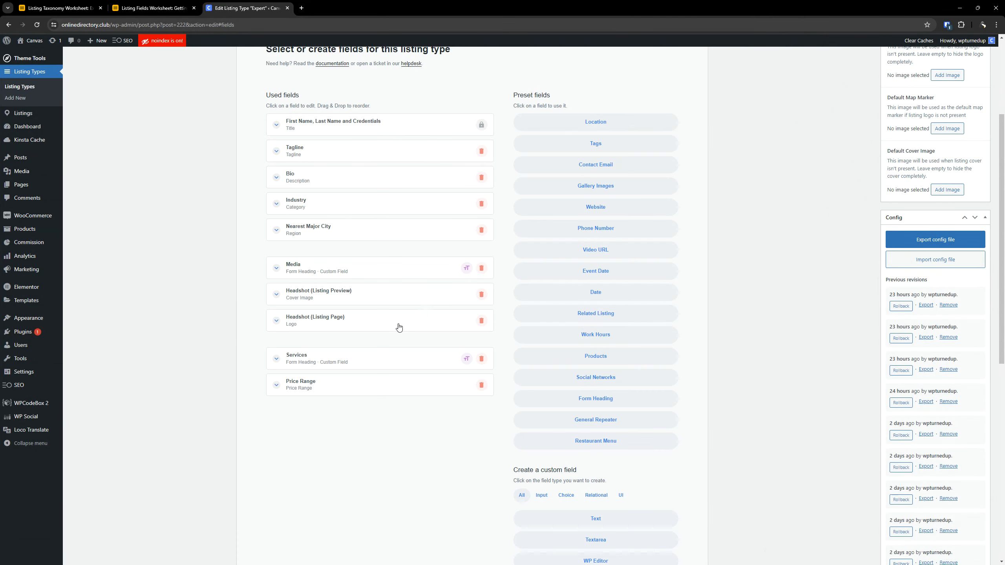
scroll(396, 328, "up", 4)
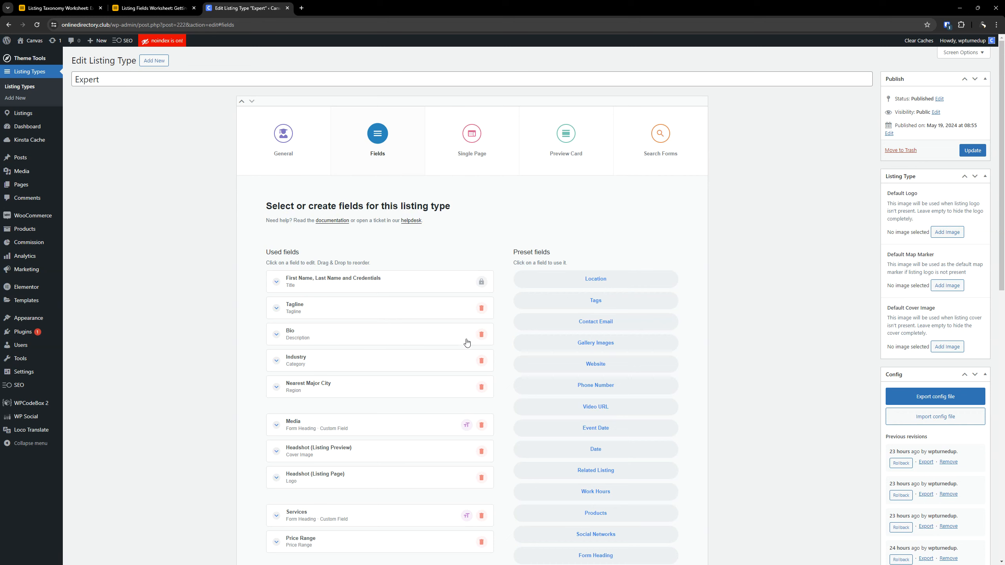
left_click(969, 152)
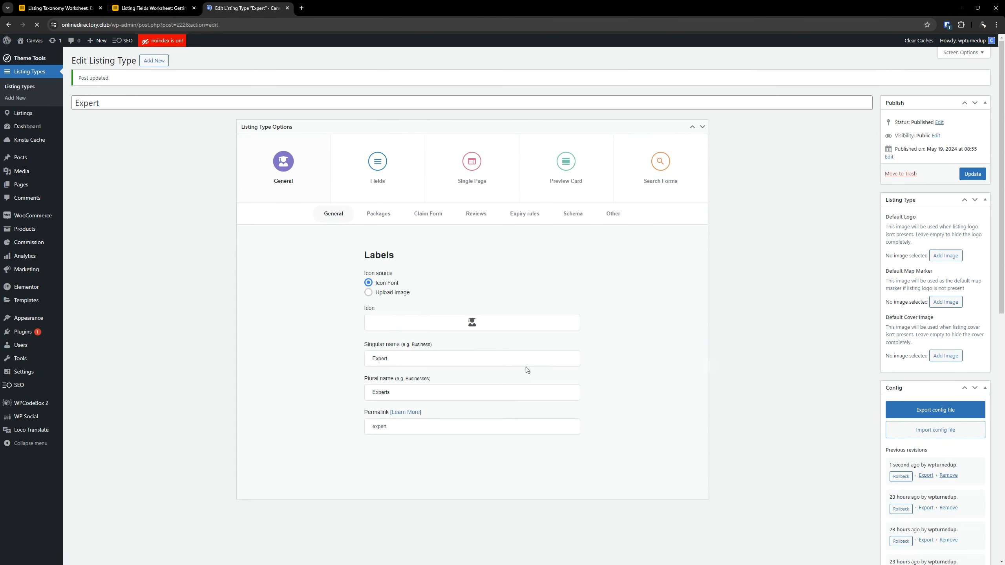
- View the Expert preview card settings and inspect the Architecture & Engineering and Business & Financial category rows in the Listing Taxonomy Worksheet
left_click(542, 160)
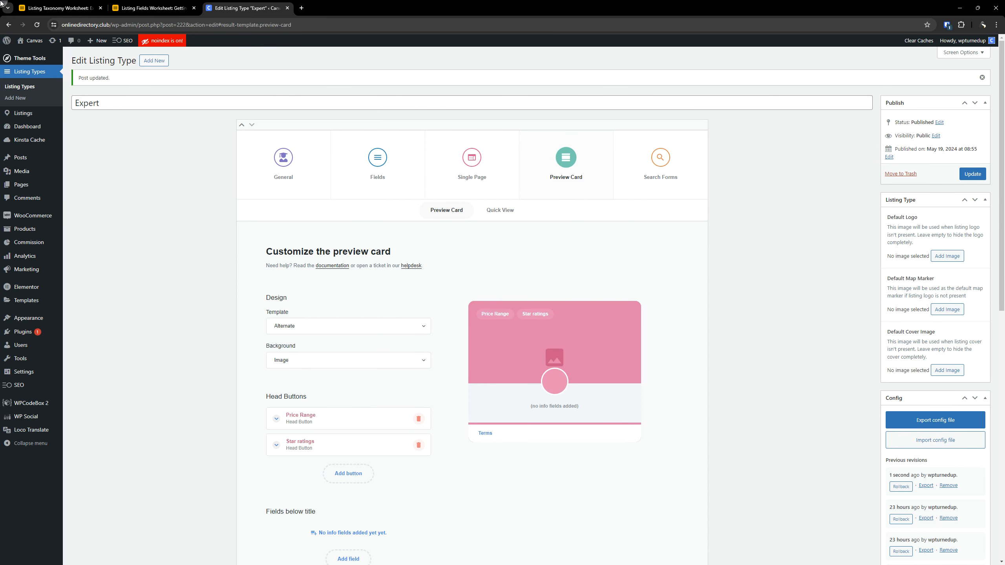
left_click(75, 4)
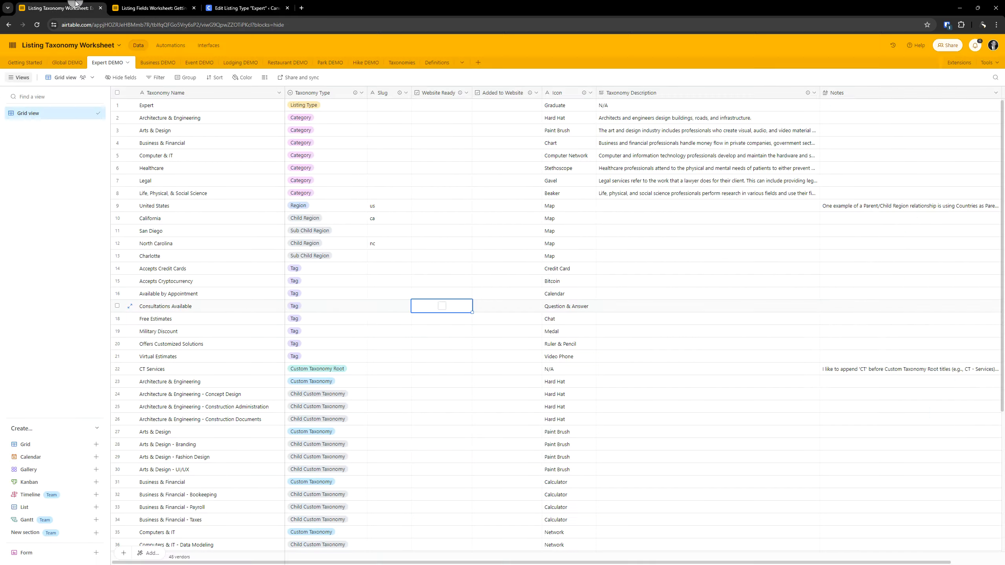
left_click(184, 123)
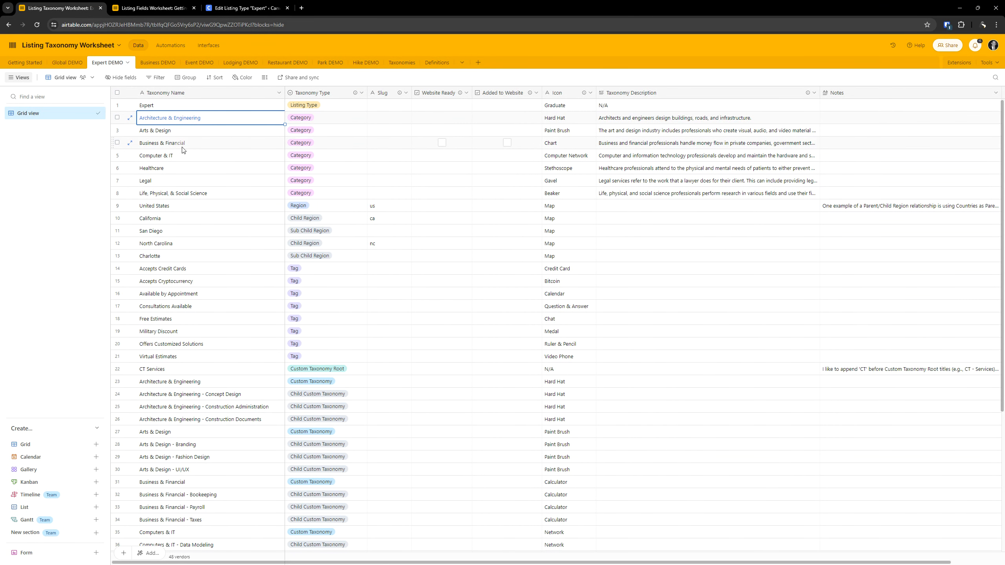
left_click(206, 143)
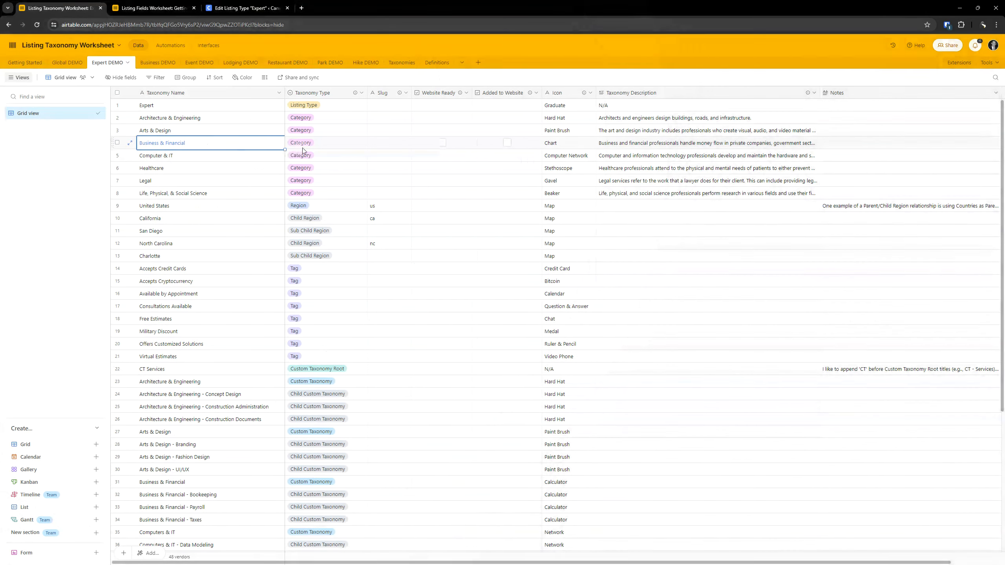
- Open the WordPress listing Categories page in a new browser tab placed before the Expert listing type tab
left_click(156, 4)
left_click(242, 7)
mouse_move(20, 110)
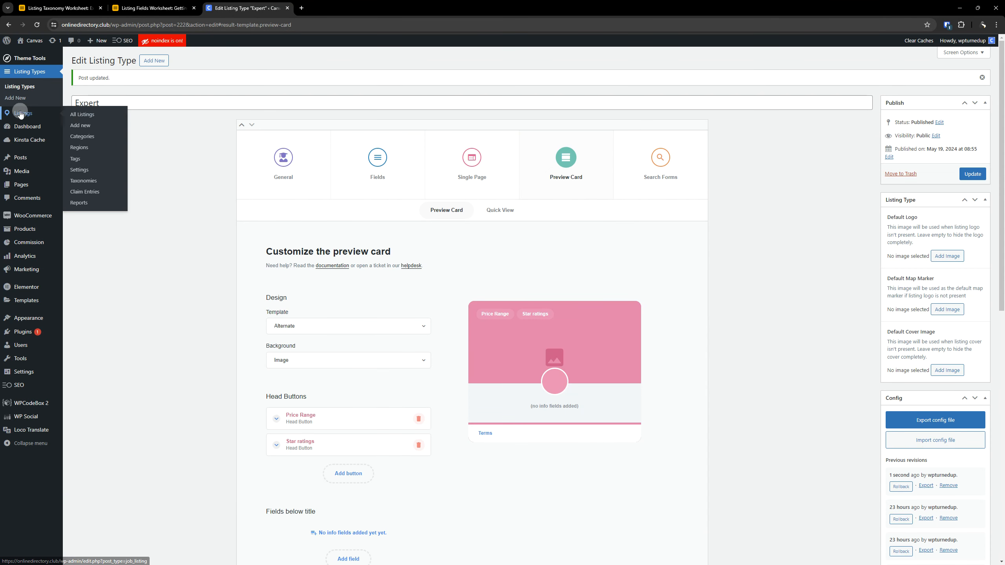
right_click(84, 136)
left_click(102, 142)
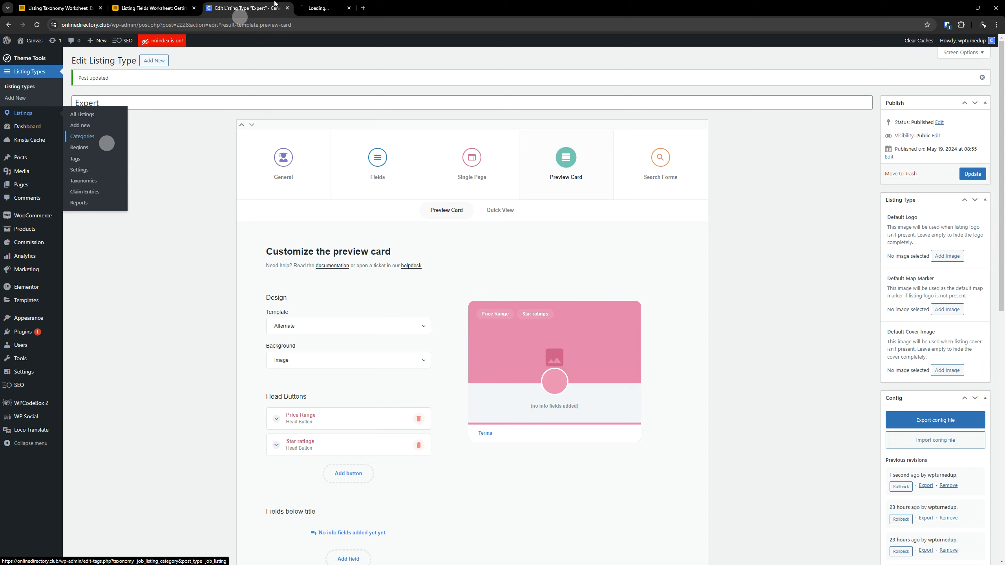
left_click(247, 7)
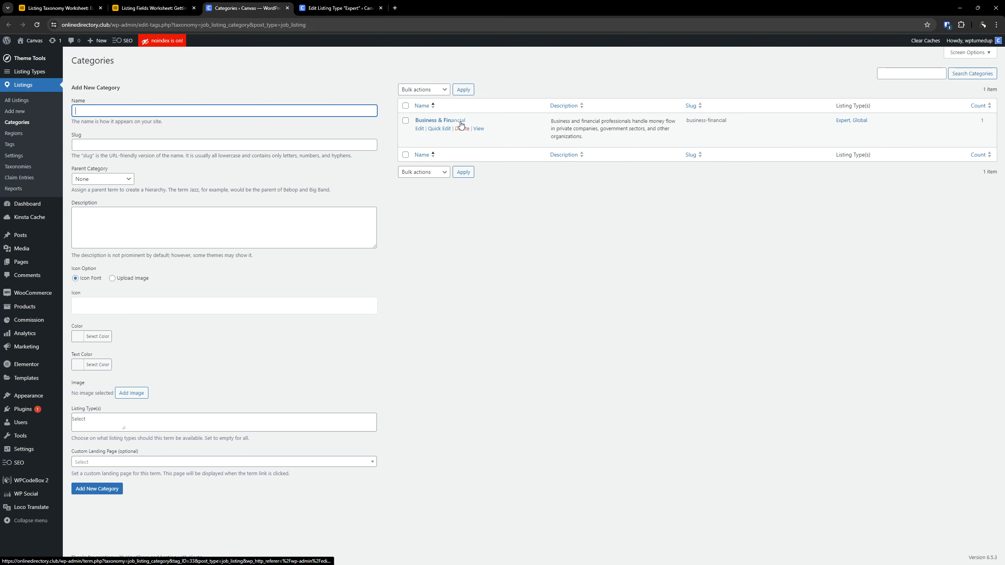
- Check the Business & Financial row in the taxonomy worksheet and open that category for editing in WordPress
left_click(64, 8)
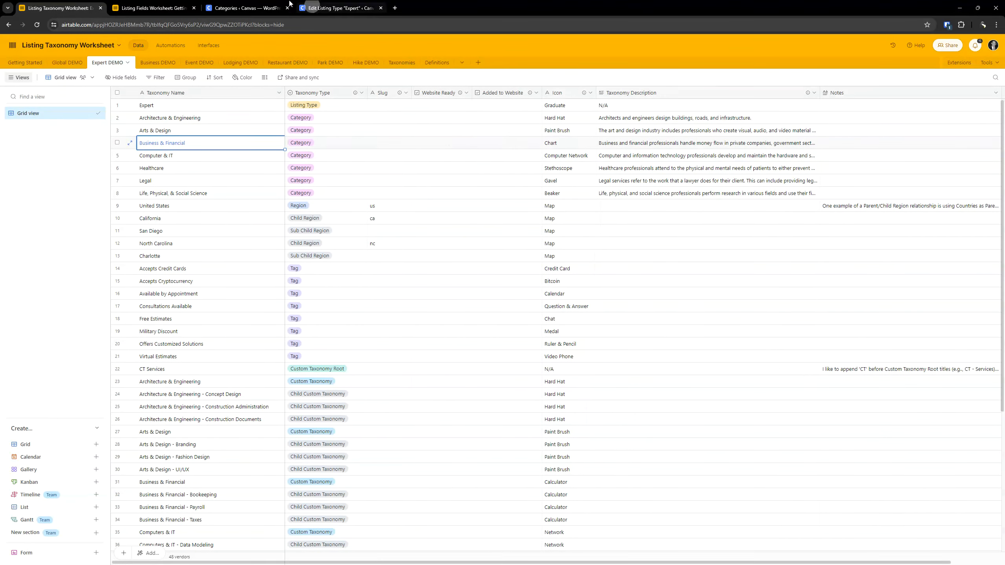
left_click(245, 8)
left_click(444, 121)
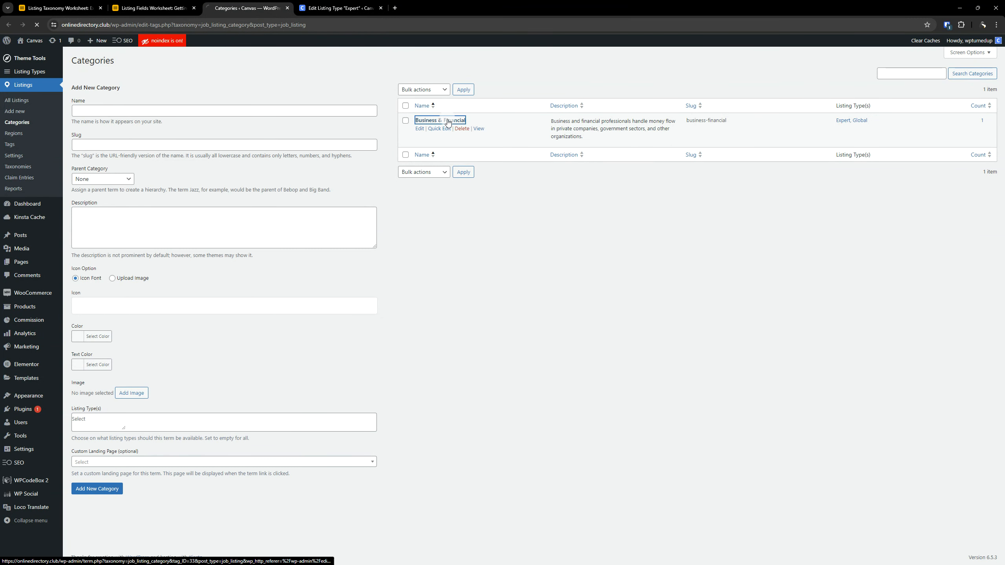
scroll(443, 290, "down", 5)
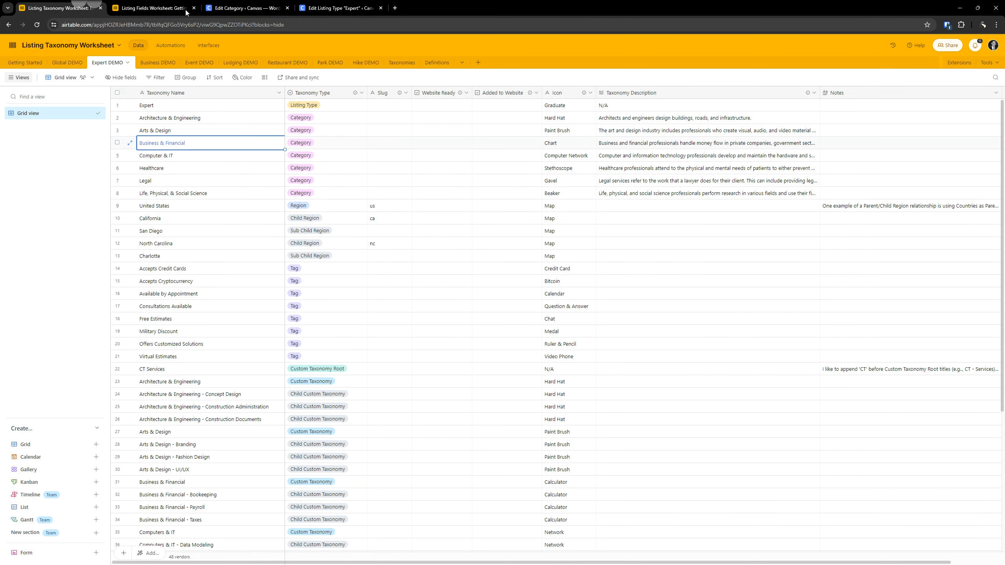
- Compare the Business & Financial taxonomy description in the worksheet with the category's Description in WordPress
left_click(79, 8)
left_click(624, 146)
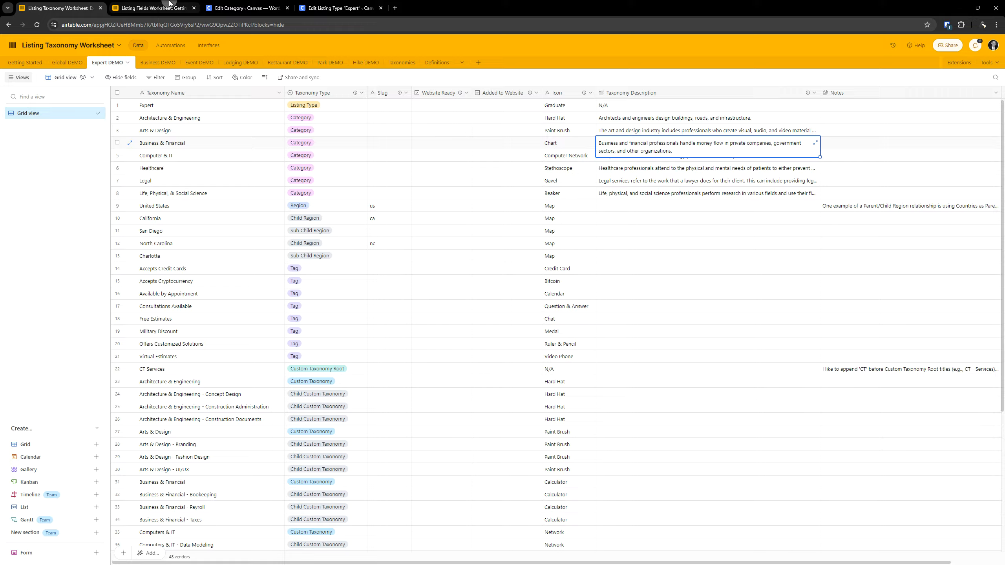
left_click(243, 8)
scroll(293, 257, "up", 5)
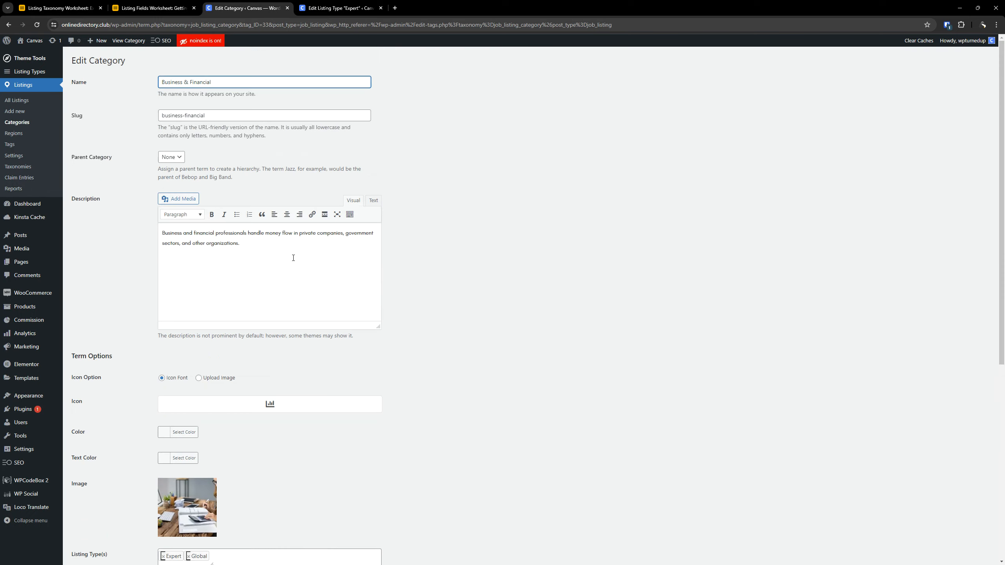
triple_click(223, 234)
left_click(494, 234)
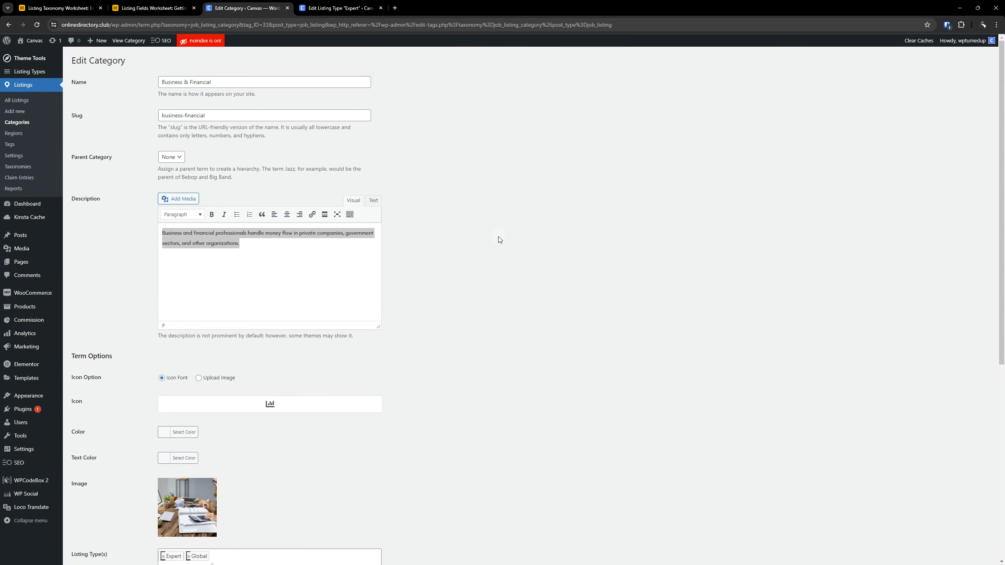
- Review the icon, image, listing types and SEO settings of the Business & Financial category, and return to the Categories list
scroll(499, 237, "down", 8)
scroll(499, 237, "up", 5)
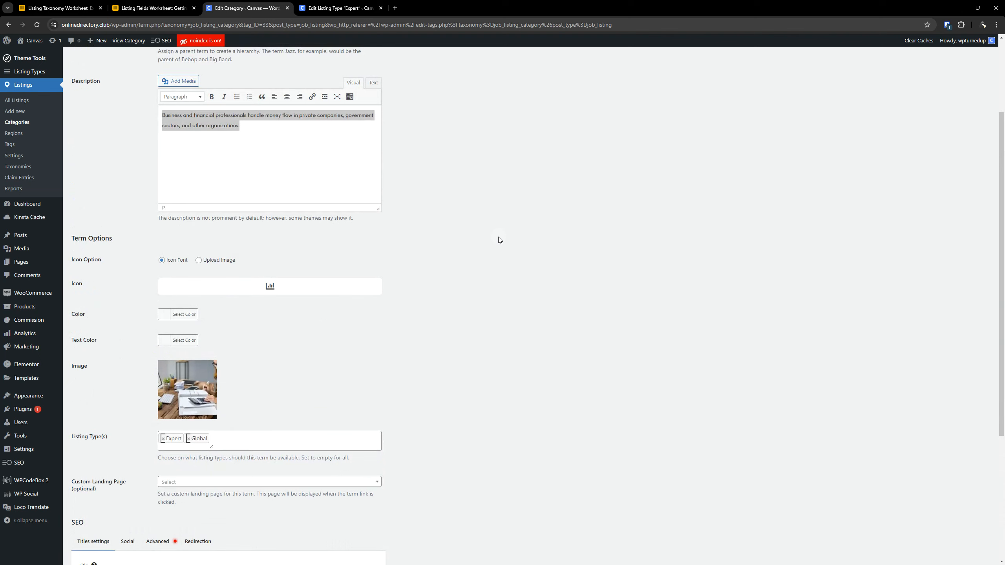
scroll(512, 247, "up", 2)
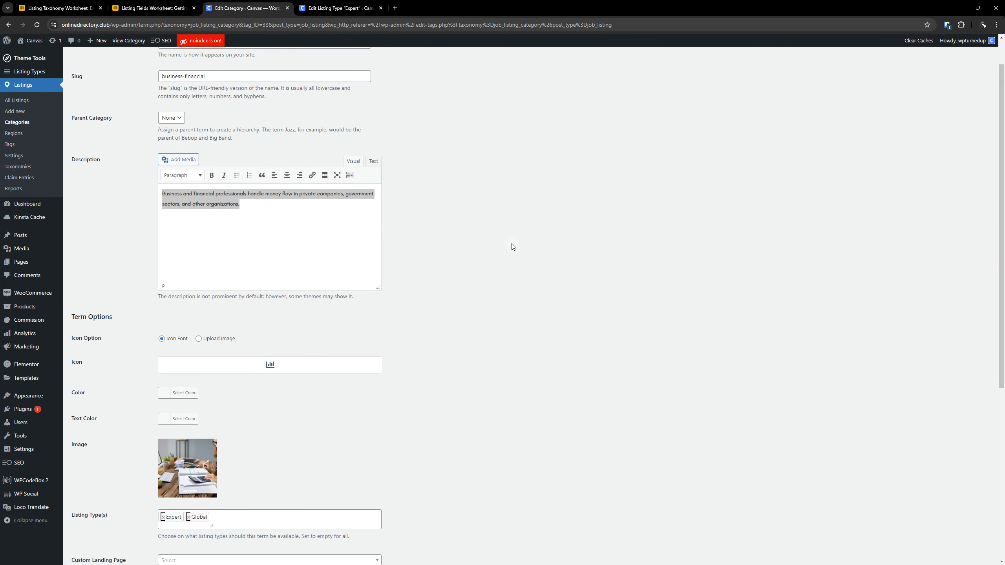
scroll(454, 234, "down", 6)
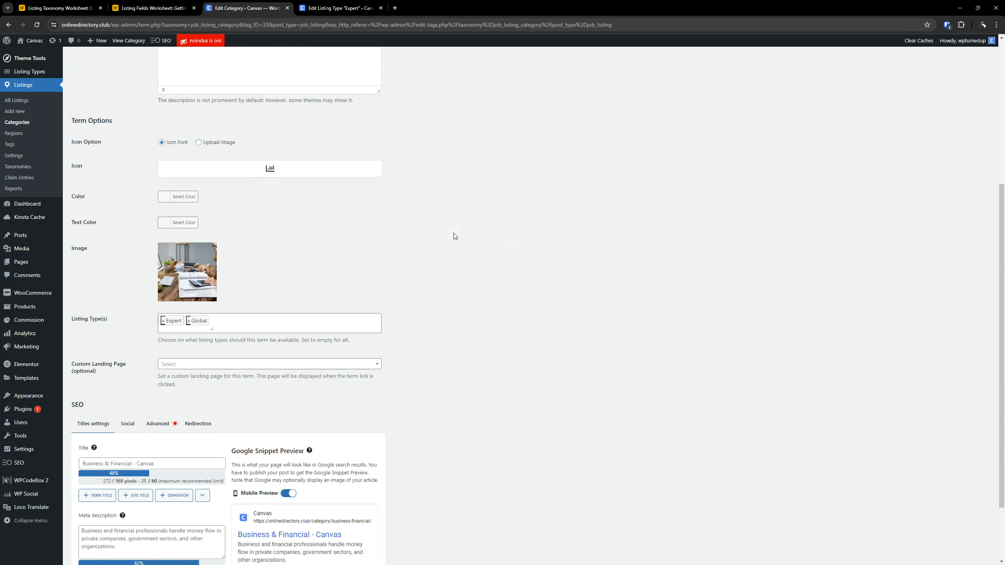
scroll(412, 260, "up", 4)
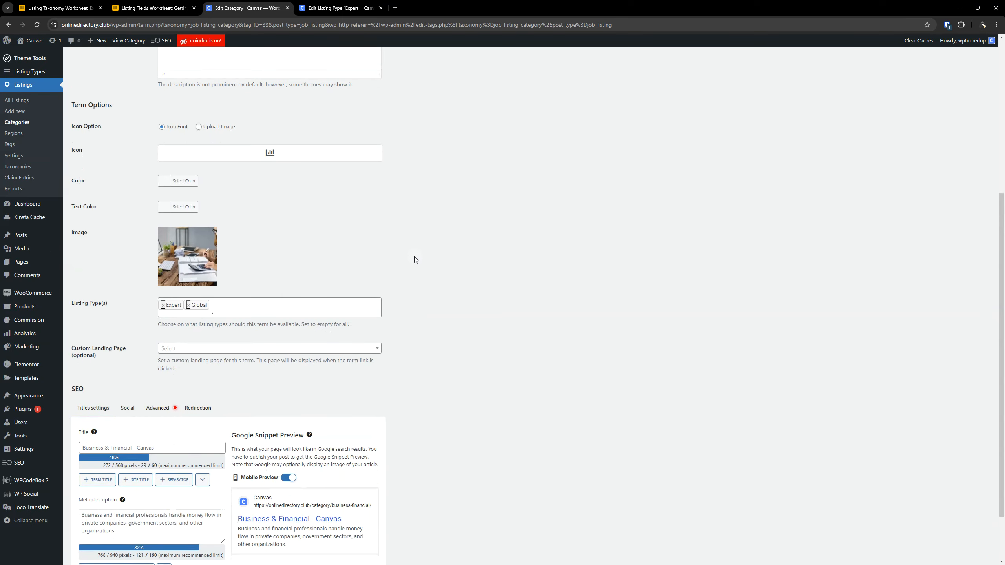
scroll(410, 294, "down", 4)
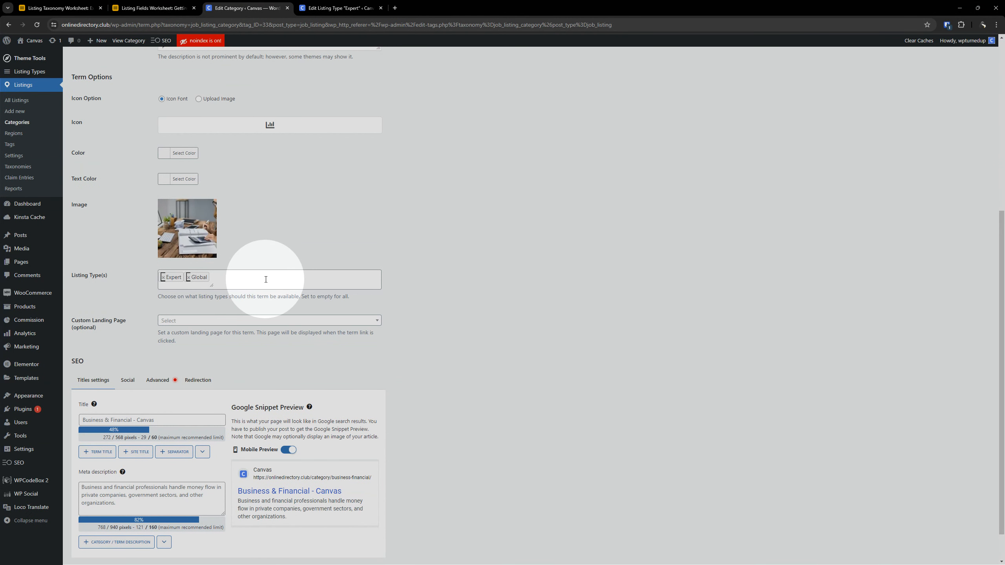
scroll(266, 279, "up", 5)
scroll(337, 332, "up", 2)
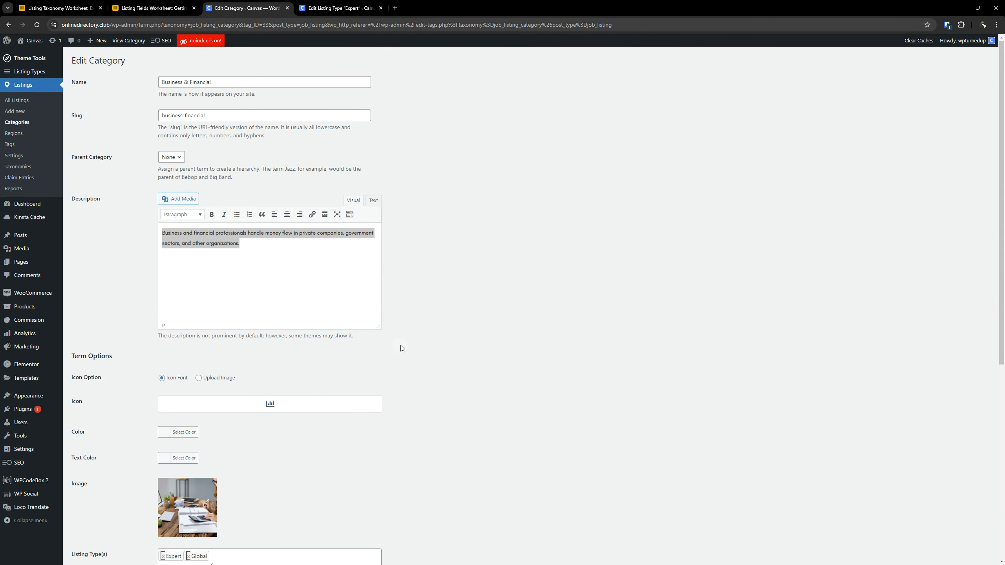
scroll(370, 349, "down", 6)
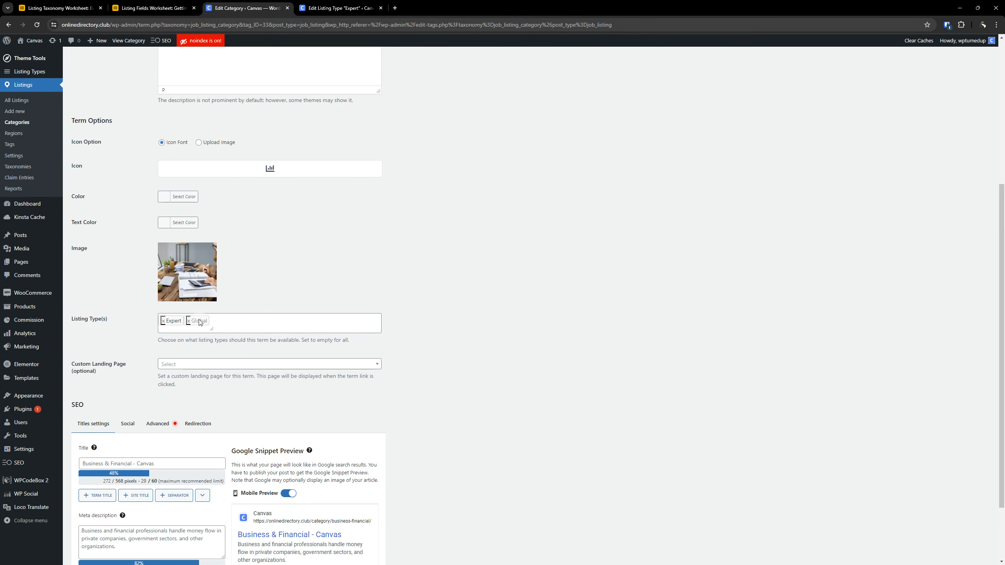
scroll(465, 295, "down", 3)
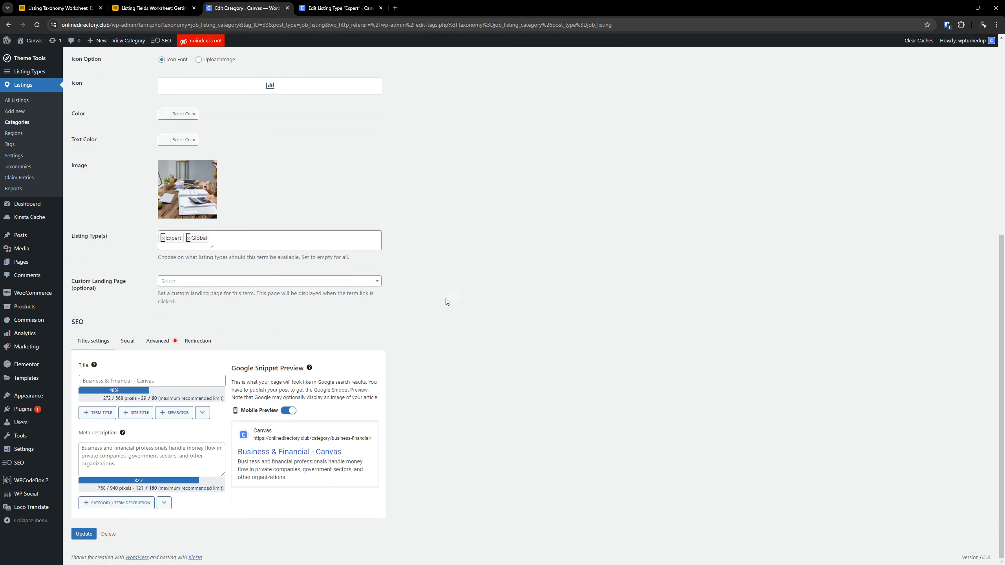
scroll(445, 298, "up", 8)
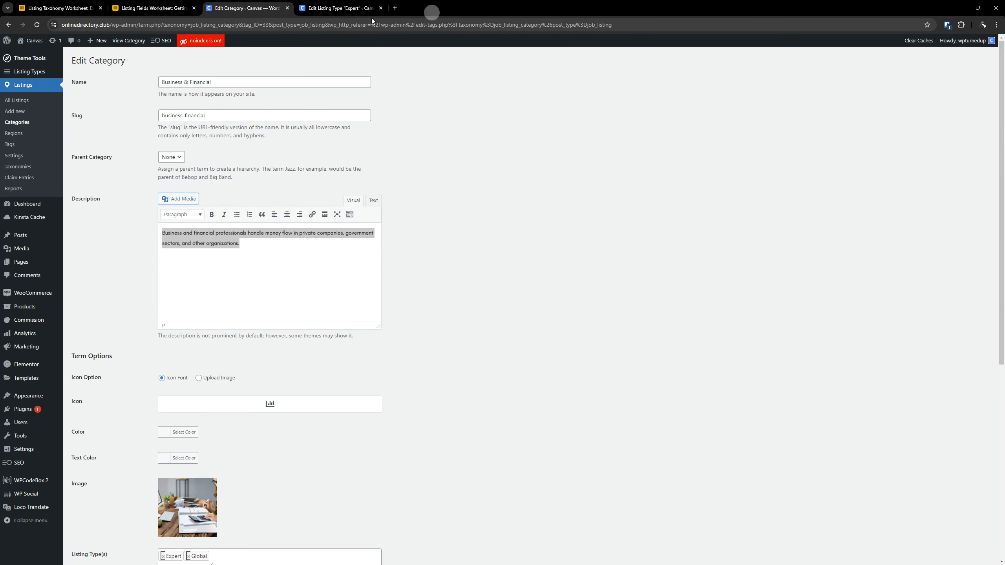
left_click(14, 123)
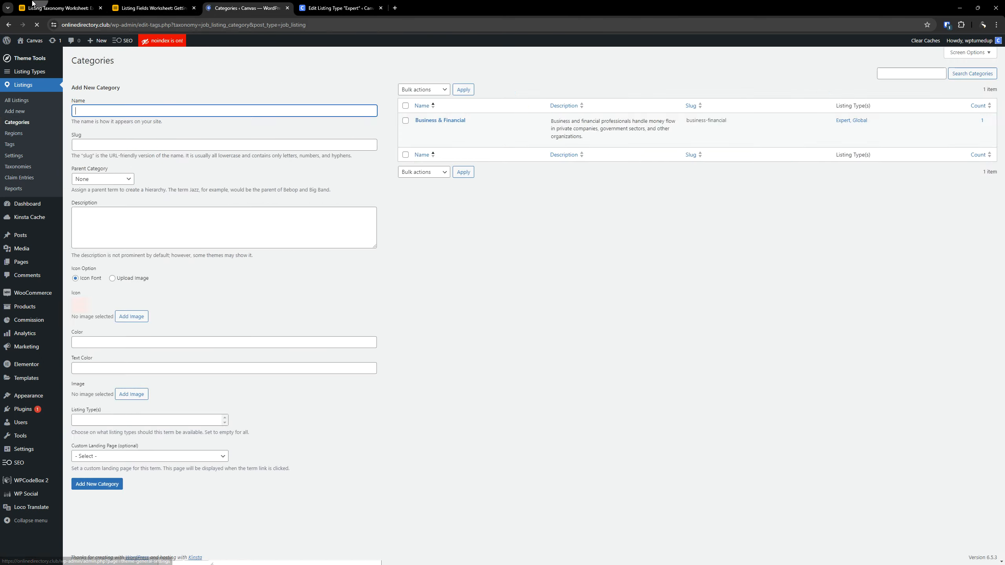
- Locate the Arts-Design category image in the Downloads folder and select the Arts & Design name in the Expert DEMO table
key("ctrl+1")
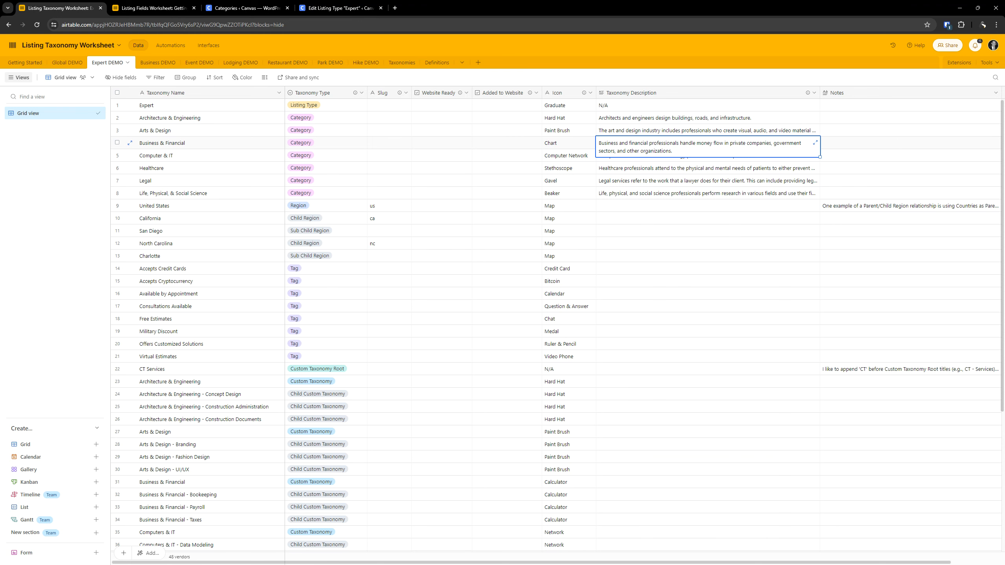
key("alt+Tab")
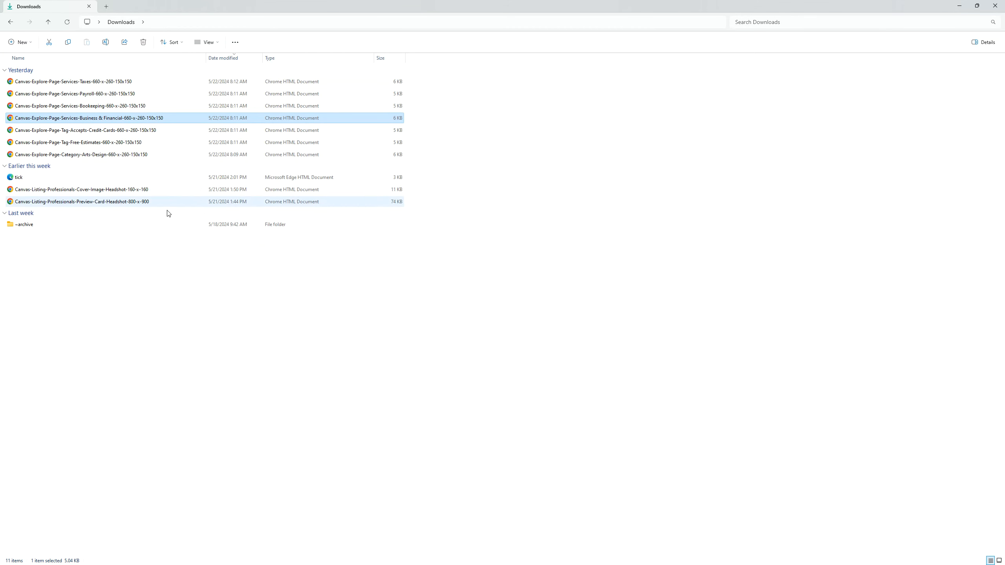
left_click(86, 154)
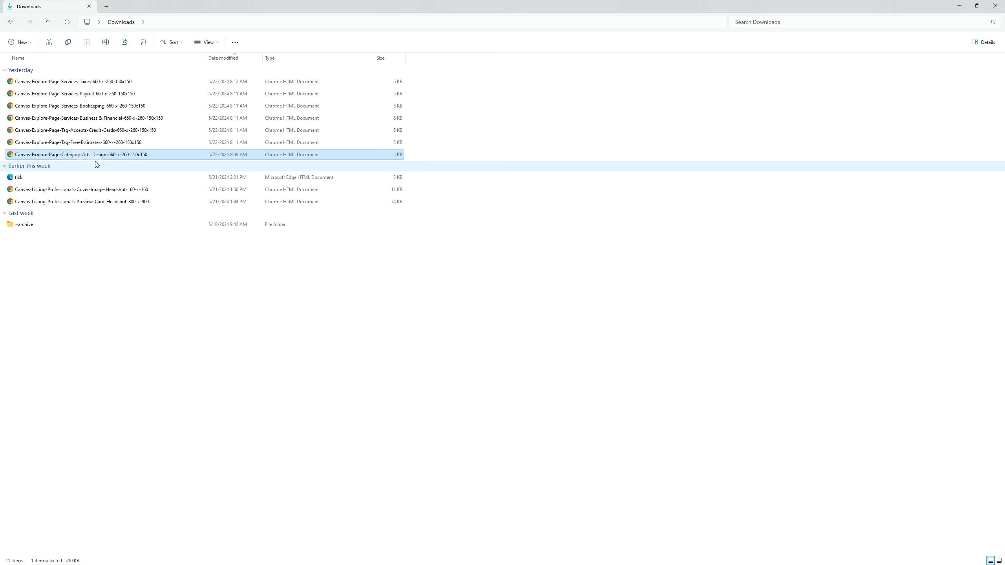
left_click(959, 6)
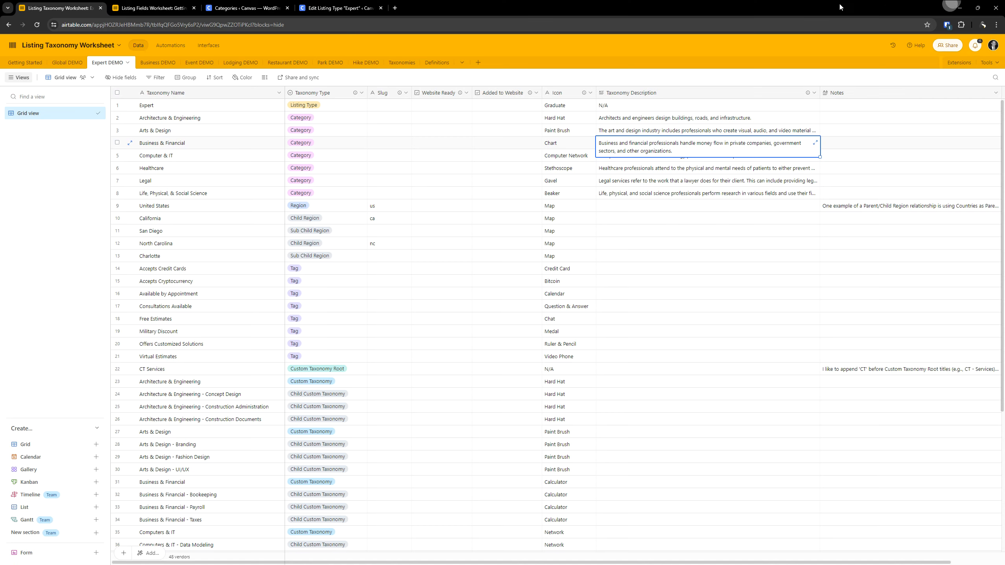
left_click(194, 132)
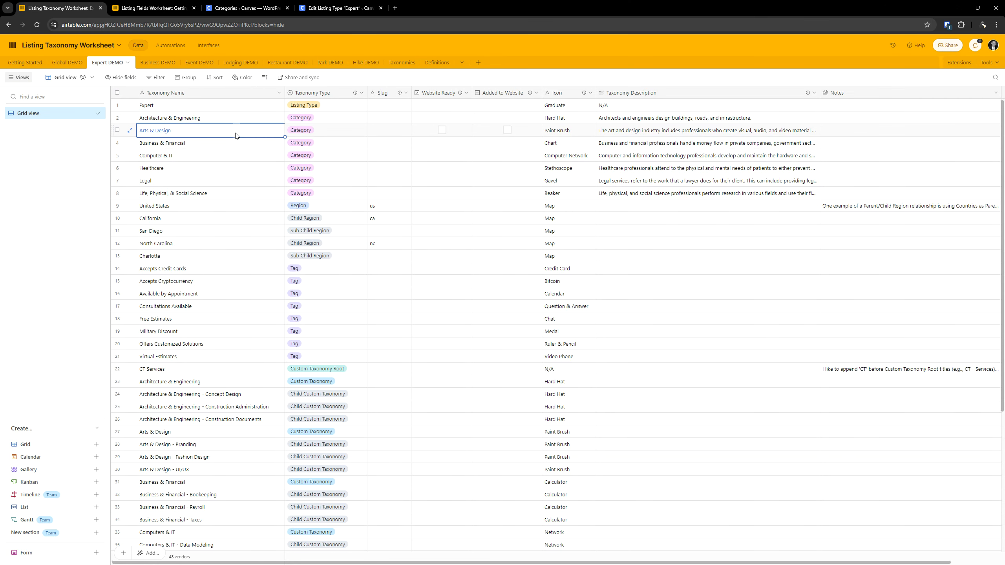
- Copy the Arts & Design name from the Expert DEMO table into the Name of a new WordPress category
left_click(218, 135)
key("ctrl+c")
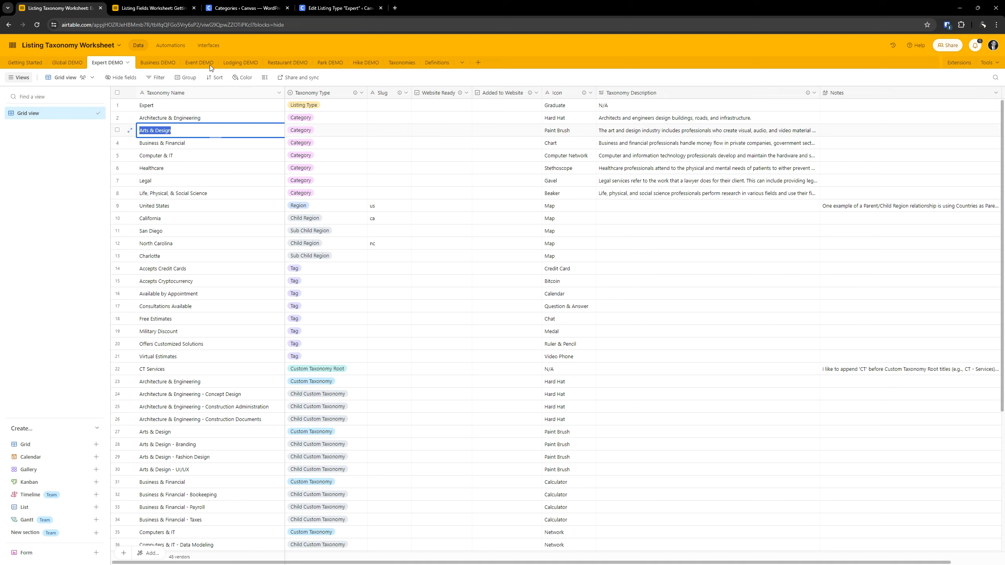
left_click(245, 8)
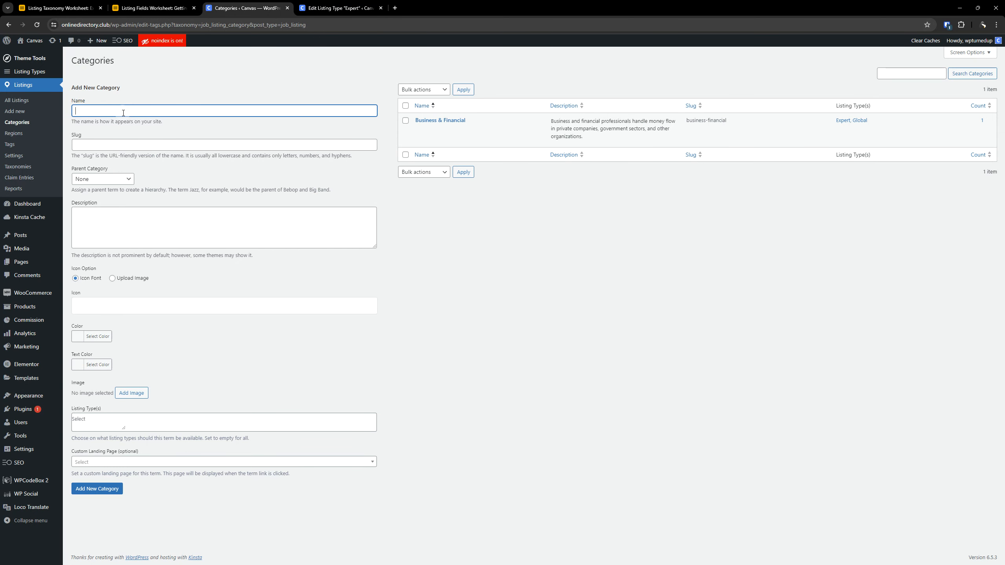
key("ctrl+v")
- Copy the Arts & Design taxonomy description from the worksheet into the new category's Description
left_click(147, 8)
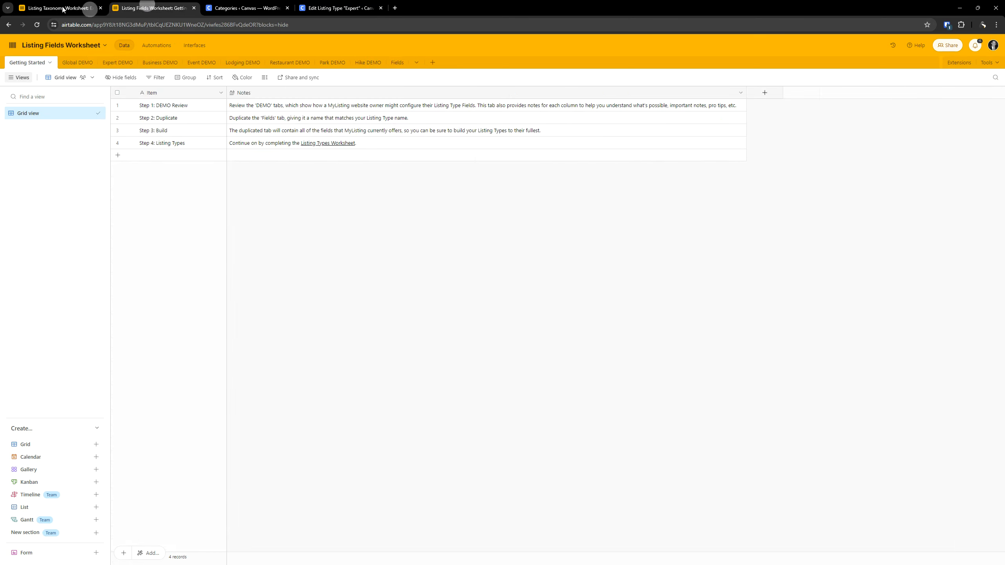
left_click(62, 8)
left_click(567, 131)
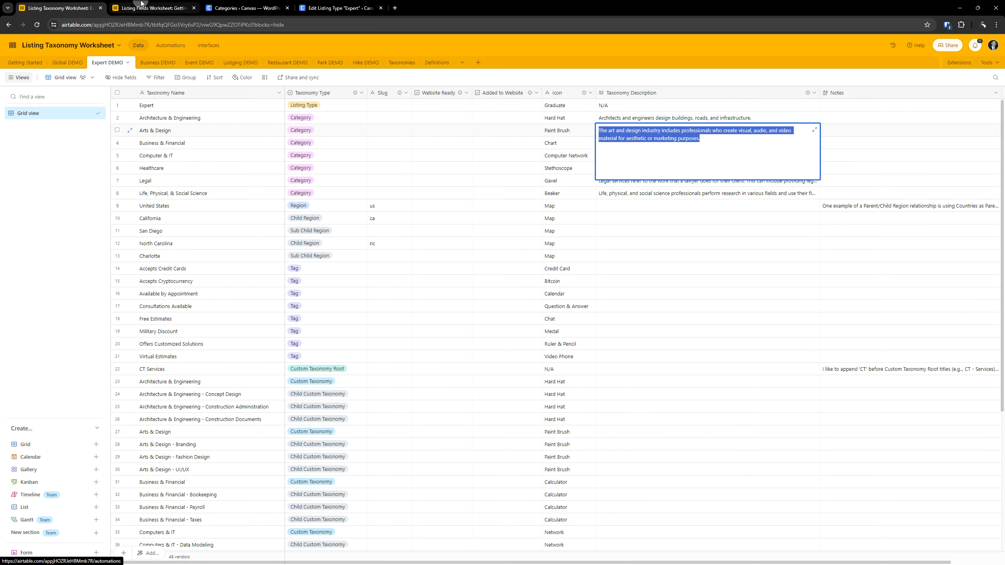
left_click(226, 5)
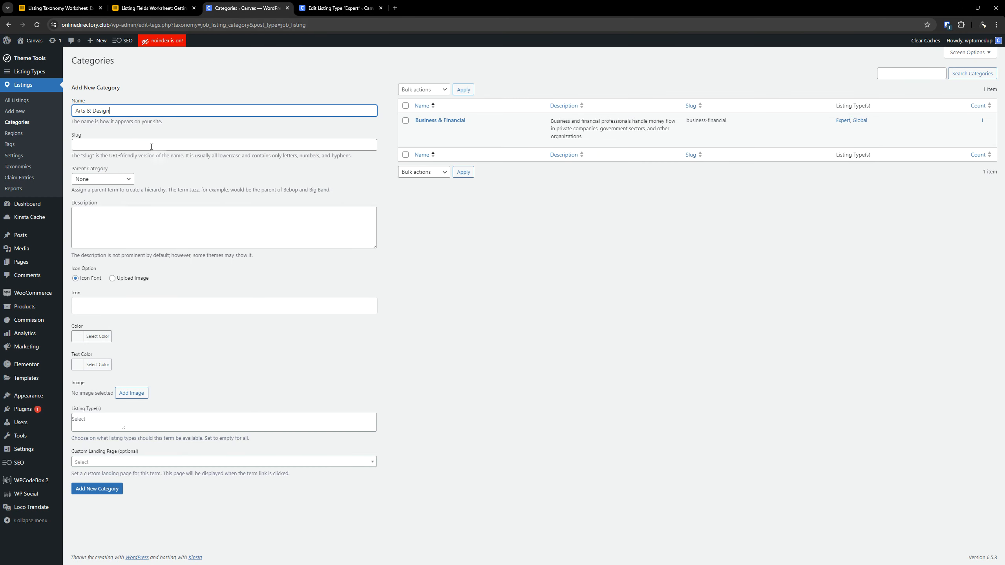
left_click(132, 219)
type("The art and design industry includes professionals who create visual, audio, and video material for aesthetic or marketing purposes.")
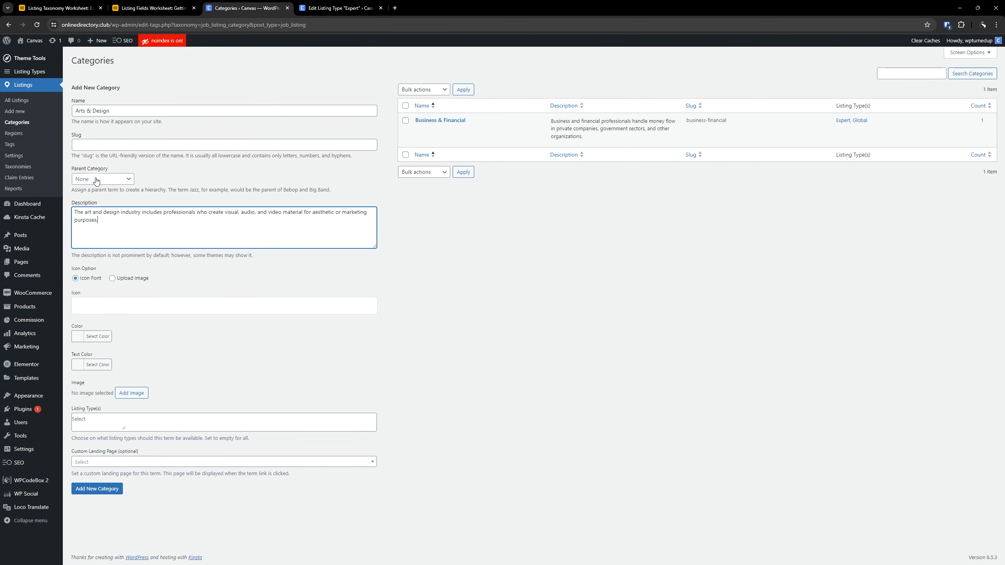
- Give the new category the solid paint brush icon from the material icons pack
left_click(131, 308)
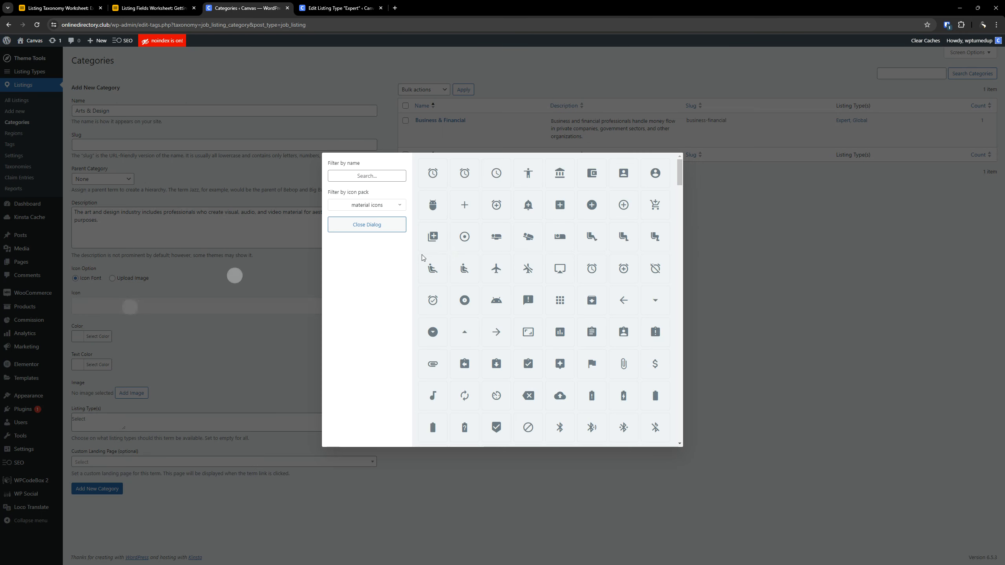
left_click(372, 179)
type("brush")
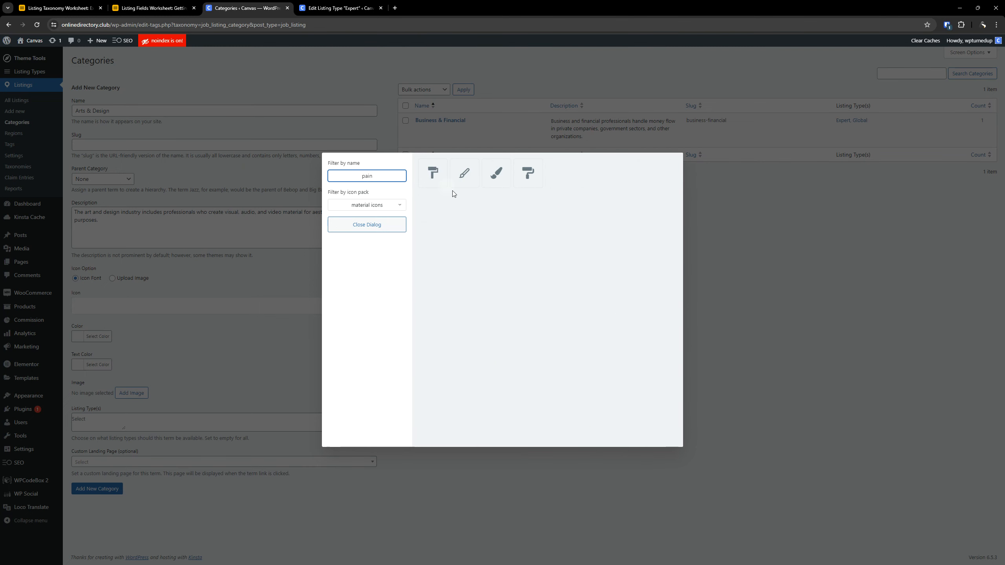
left_click(496, 173)
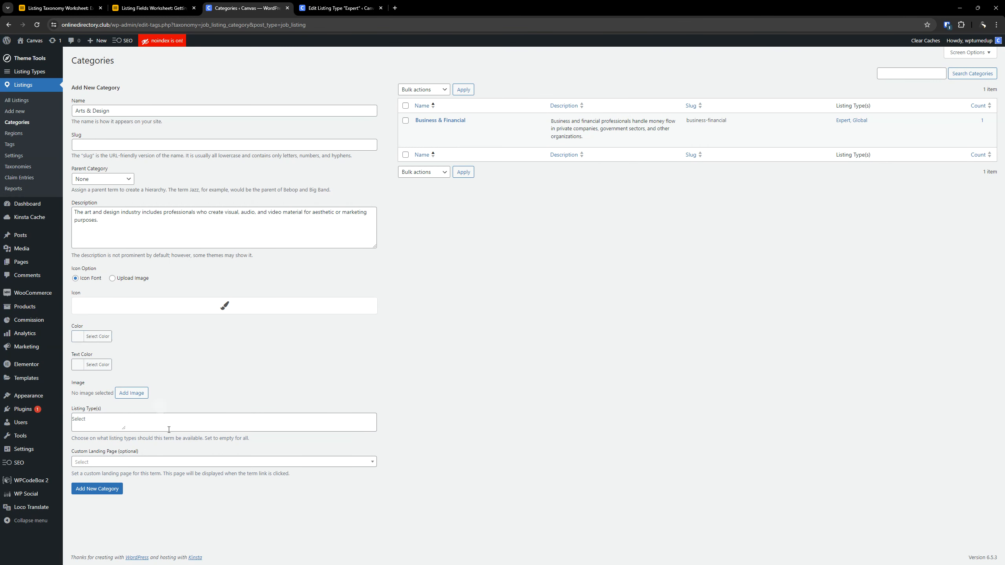
- Assign the Expert and Global listing types to the Arts & Design category and add it to the site
left_click(130, 421)
type("ex")
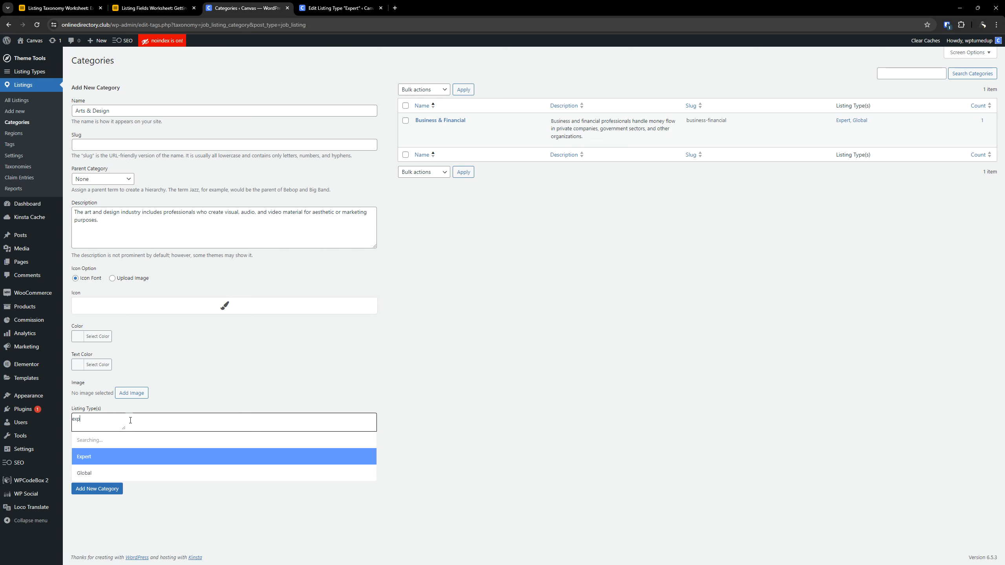
type("p")
key("Return")
left_click(132, 424)
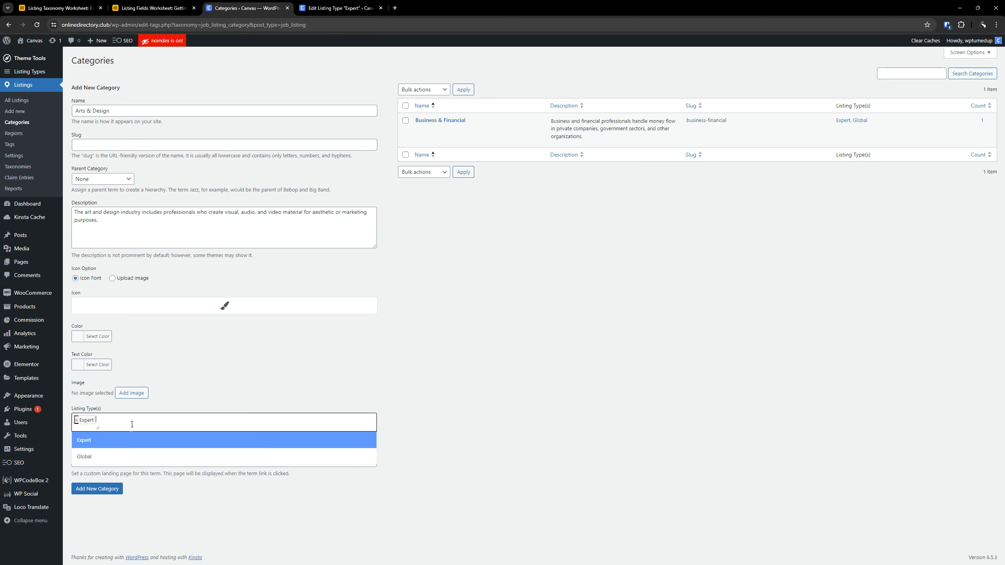
left_click(119, 456)
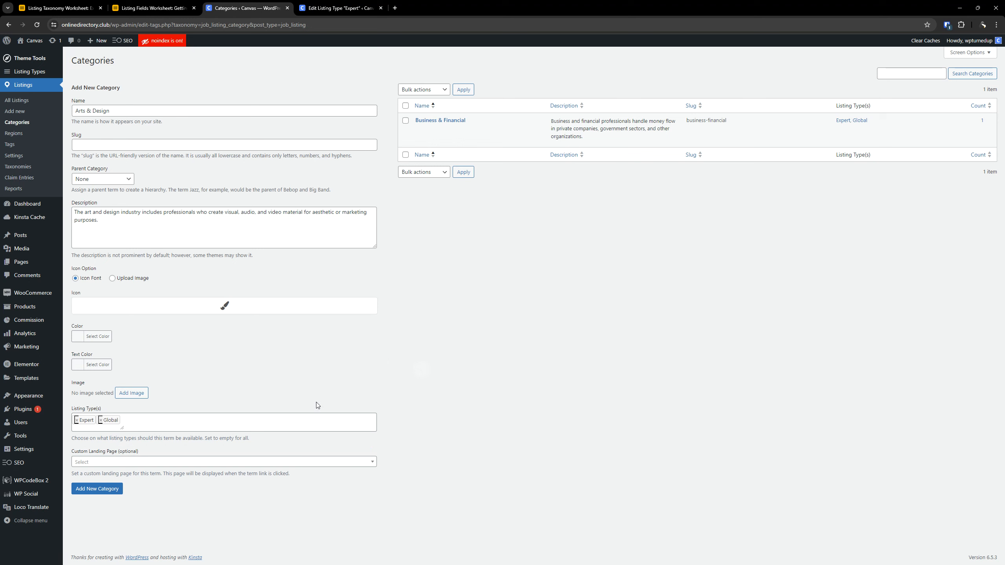
left_click(98, 488)
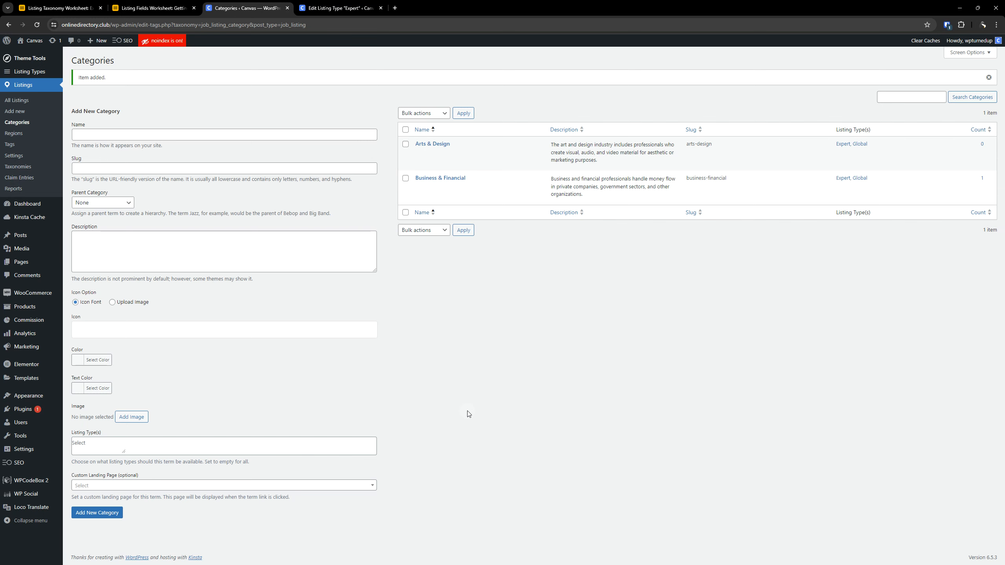
- Draft a category named Test with Arts & Design as its parent, and discard the entry by reloading the Categories page
left_click(59, 8)
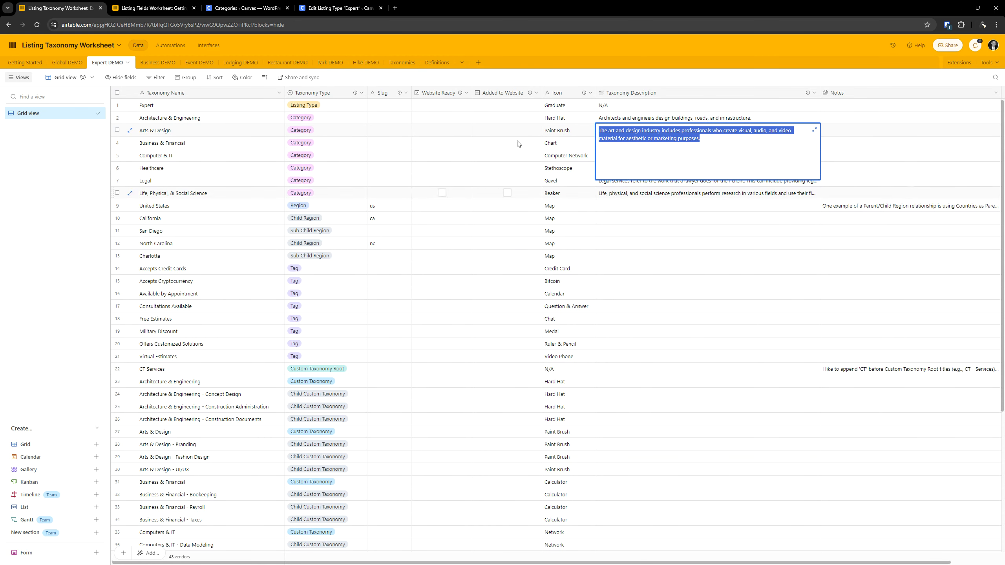
left_click(229, 5)
left_click(170, 132)
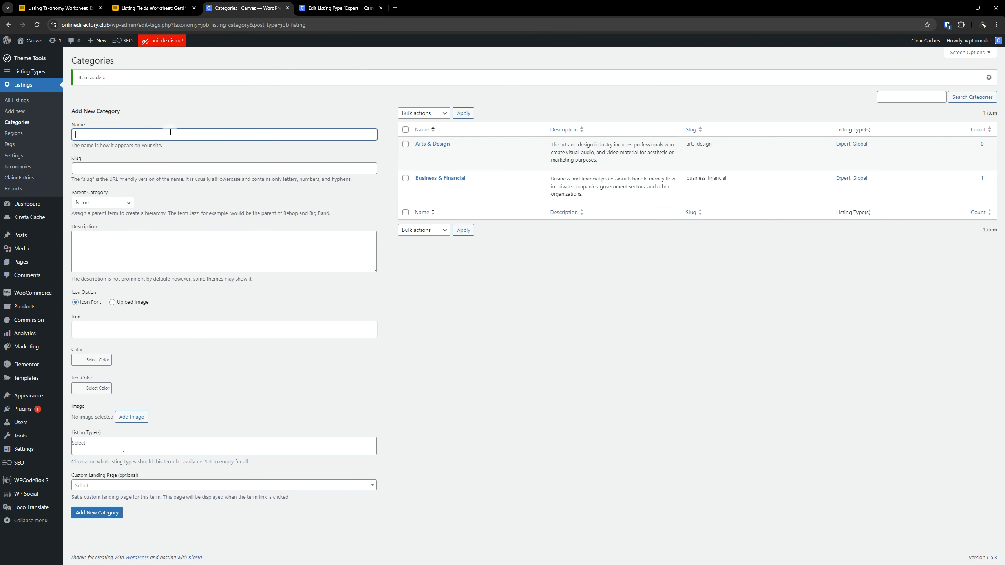
left_click(108, 202)
left_click(102, 221)
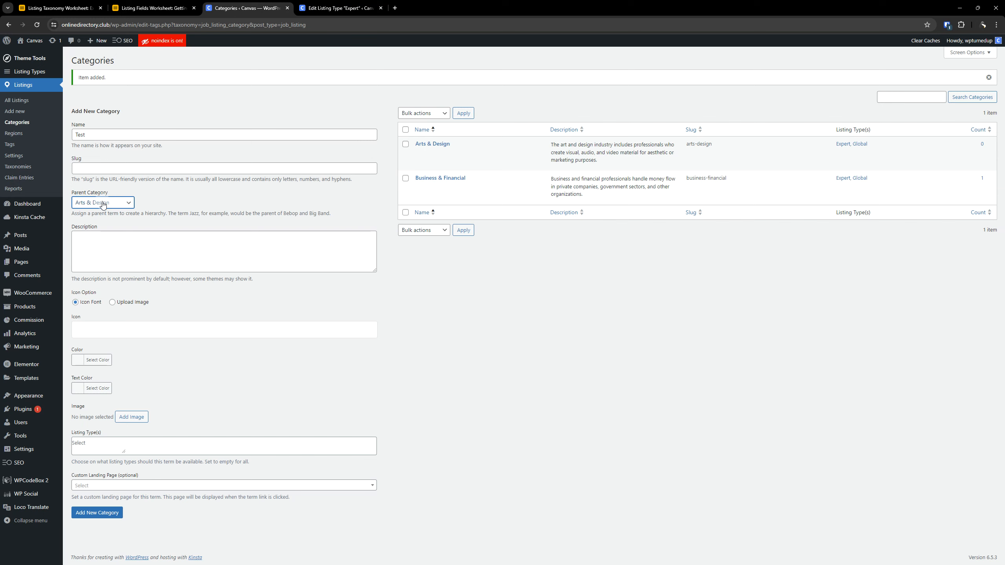
left_click(16, 122)
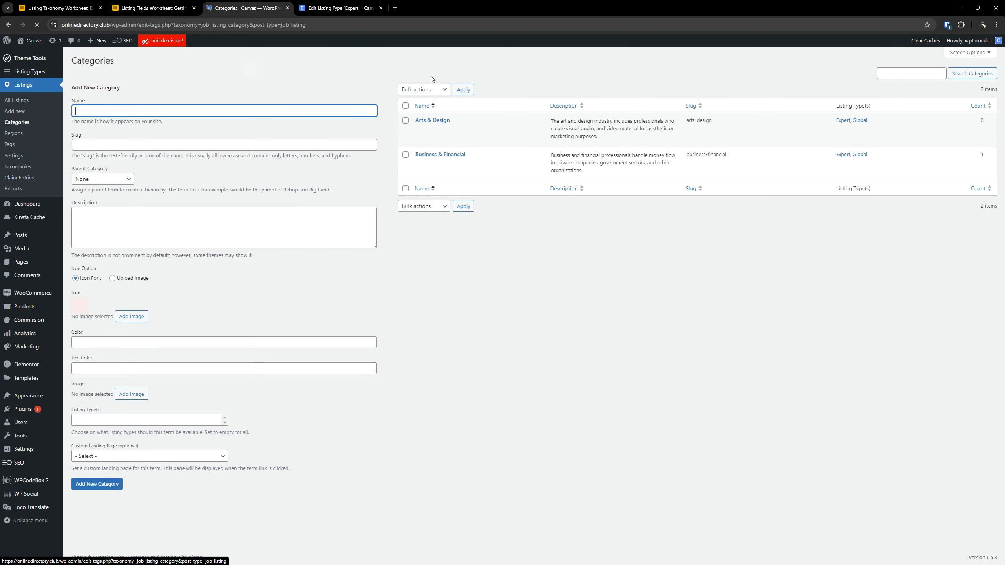
- Review the taxonomy rows in the Expert DEMO worksheet and open the existing Regions in WordPress
key("ctrl+1")
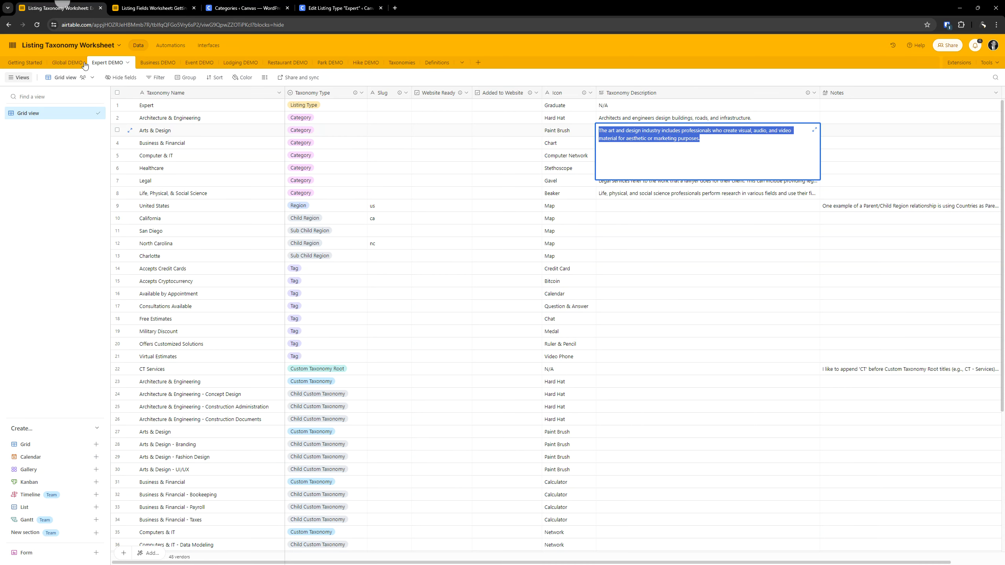
left_click(684, 308)
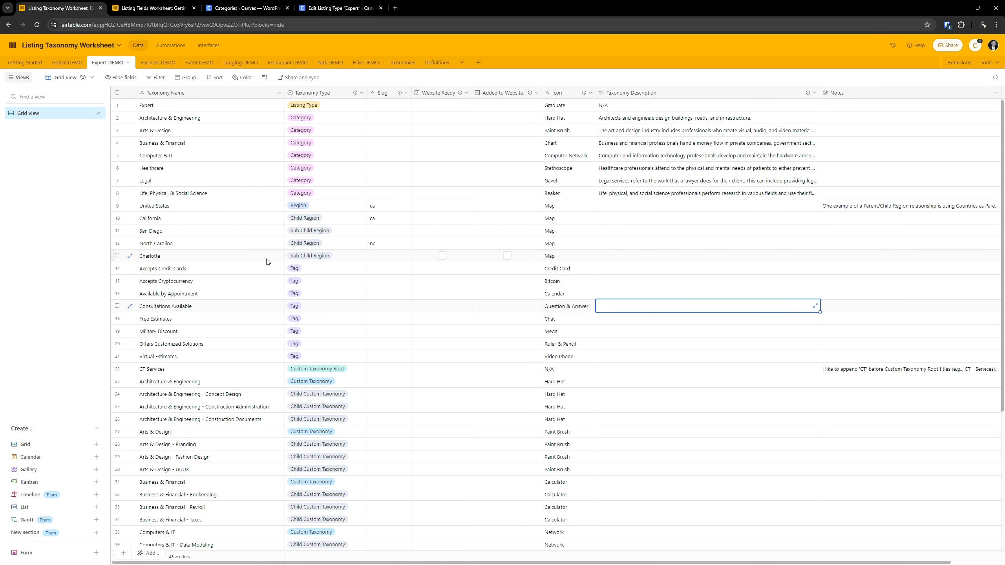
left_click(236, 8)
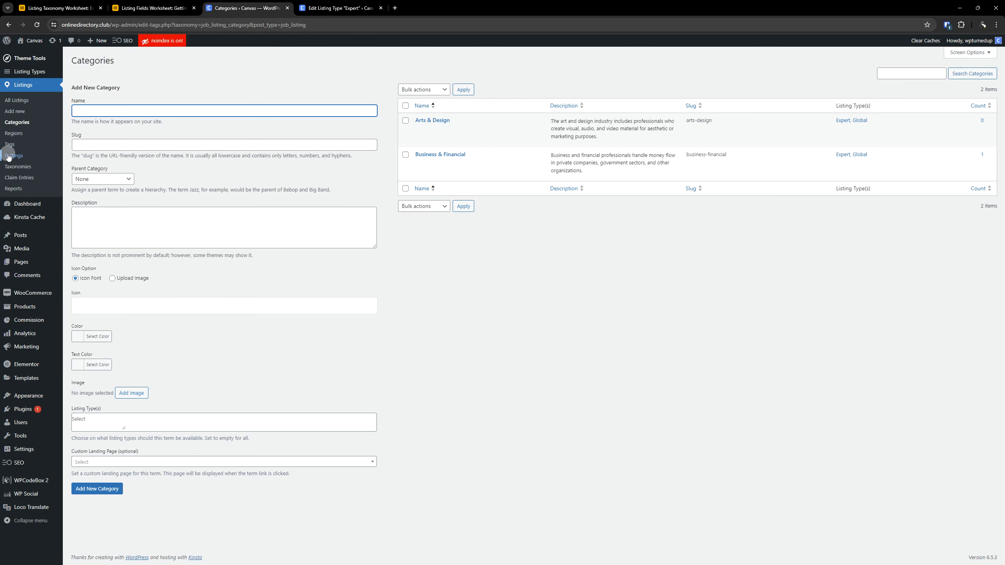
left_click(14, 133)
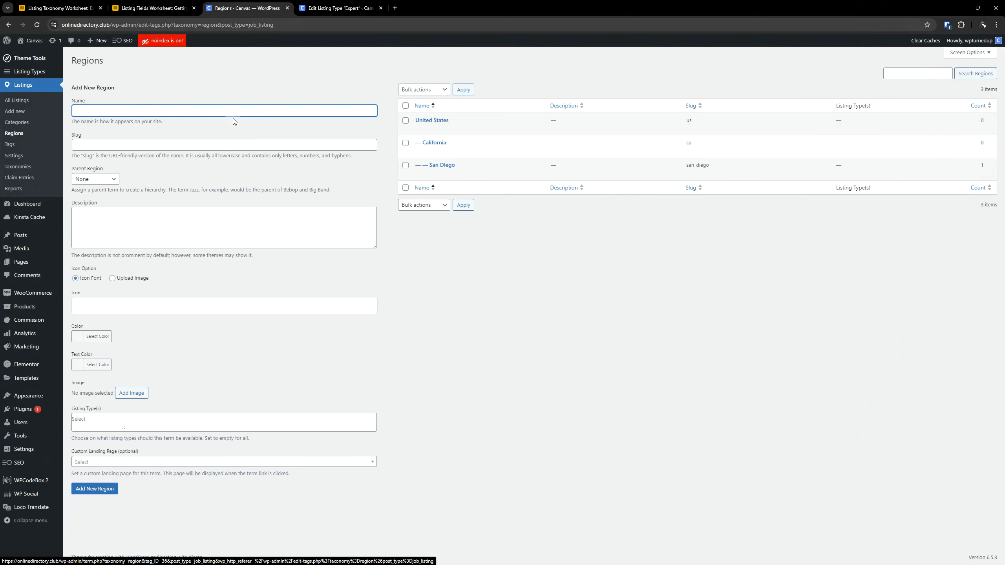
- Copy the Accepts Credit Cards name from the worksheet into the Name of a new listing tag in WordPress
left_click(75, 8)
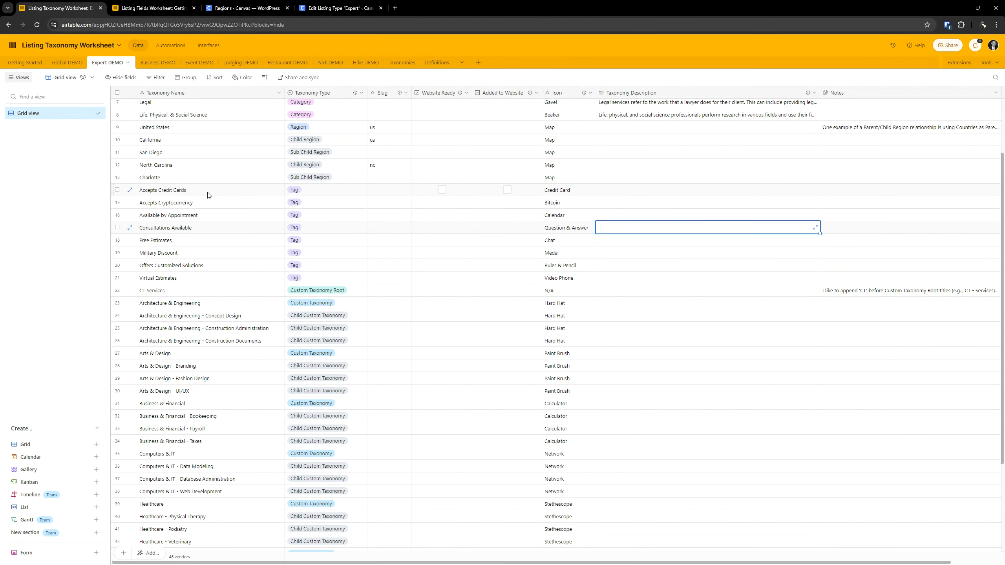
left_click(208, 190)
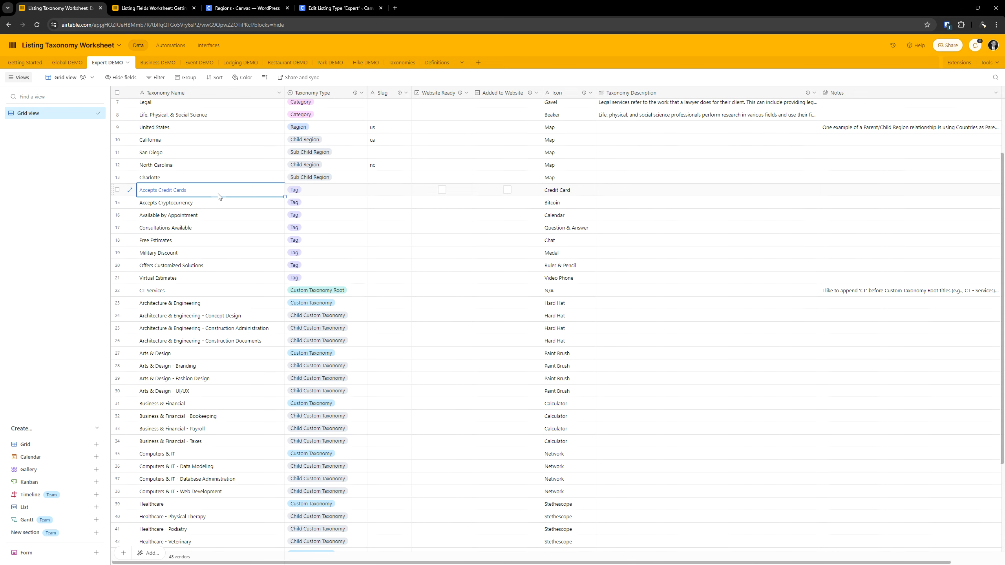
left_click(217, 191)
key("ctrl+c")
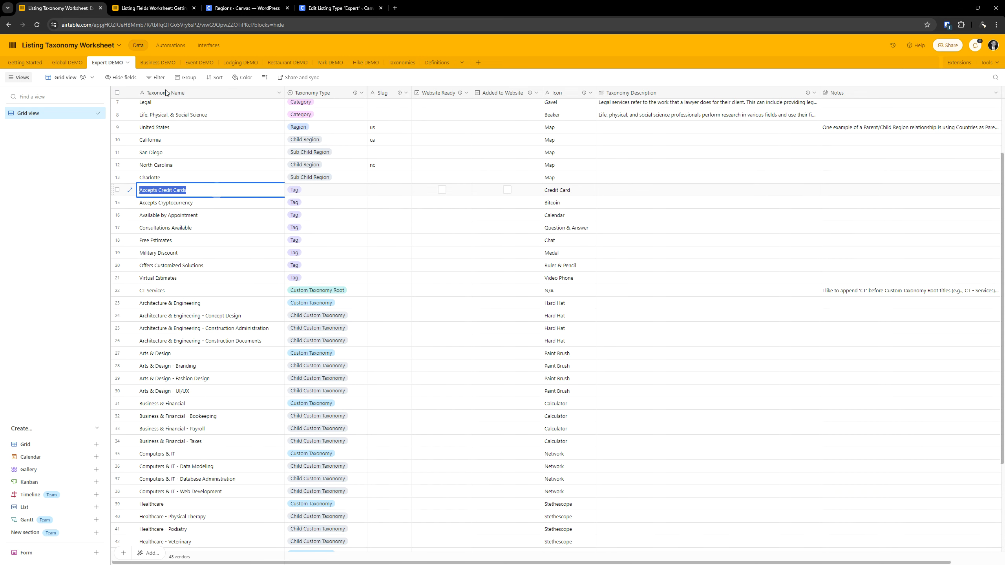
left_click(221, 7)
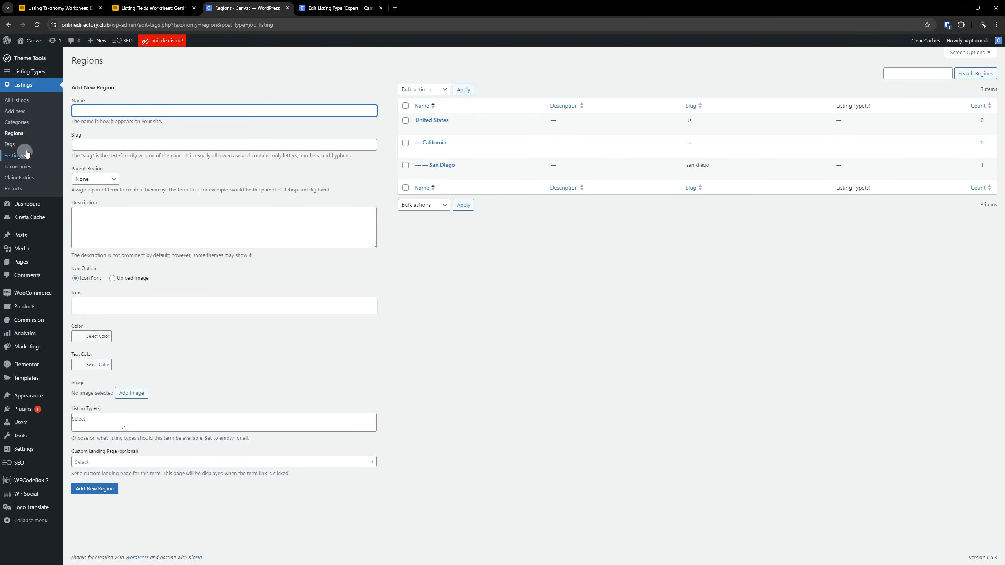
left_click(10, 145)
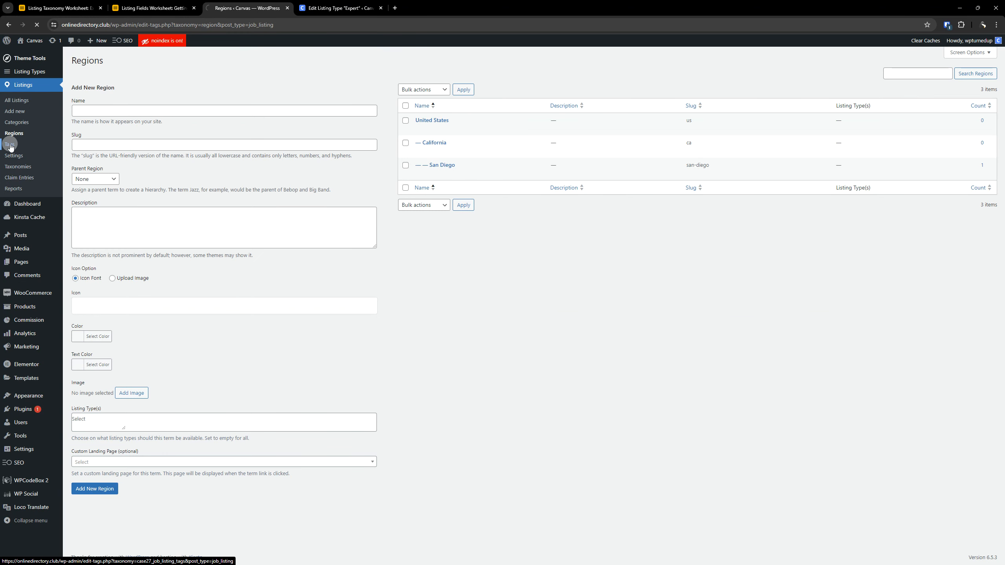
left_click(166, 95)
key("ctrl+v")
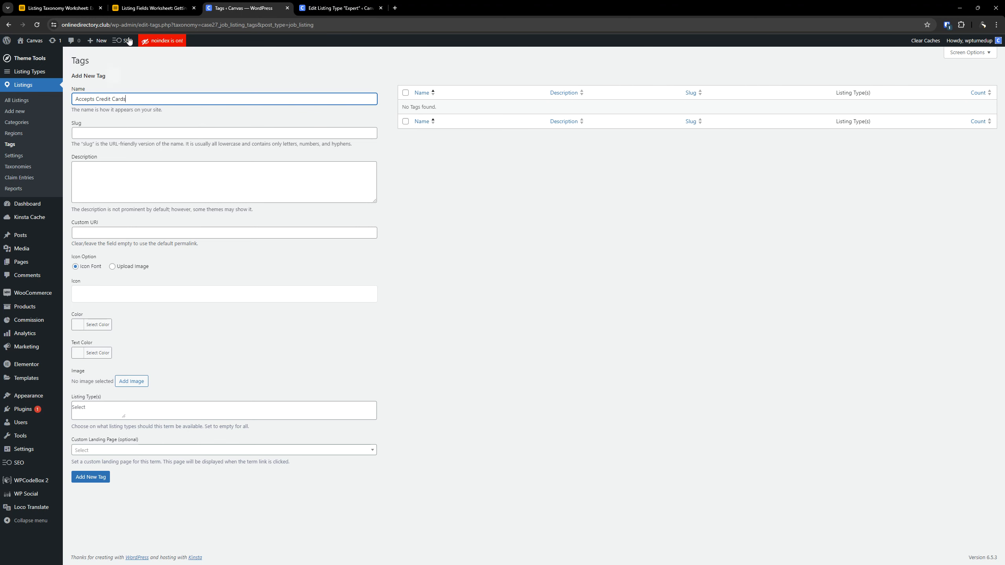
- Copy the Credit Card icon name from the Accepts Credit Cards row in the taxonomy worksheet
left_click(59, 8)
left_click(315, 192)
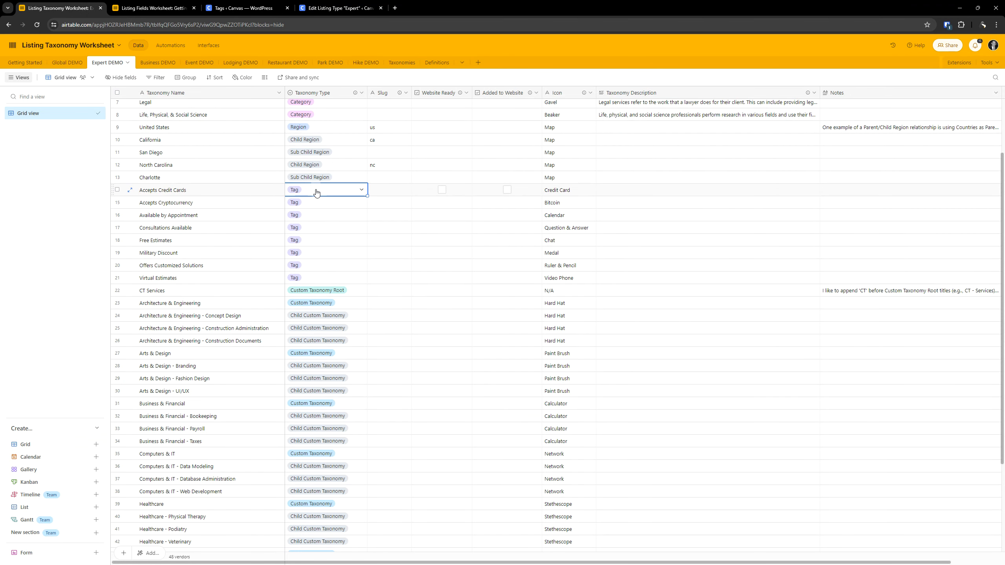
key("Tab")
key("Tab")
key("Tab")
key("Tab")
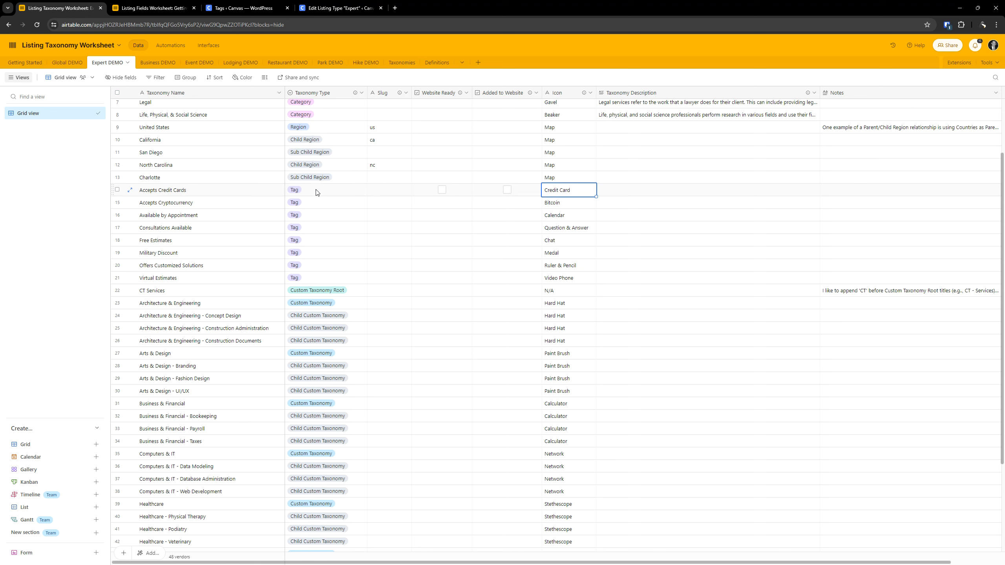
key("ctrl+c")
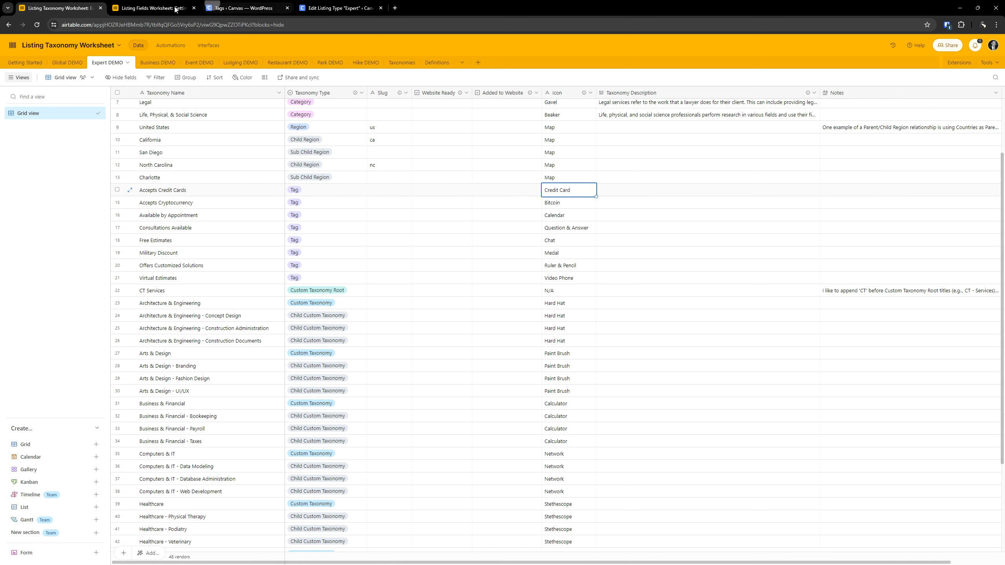
- Find a credit card icon by filtering for "credit", apply it to the new tag, and check the available listing types
left_click(243, 8)
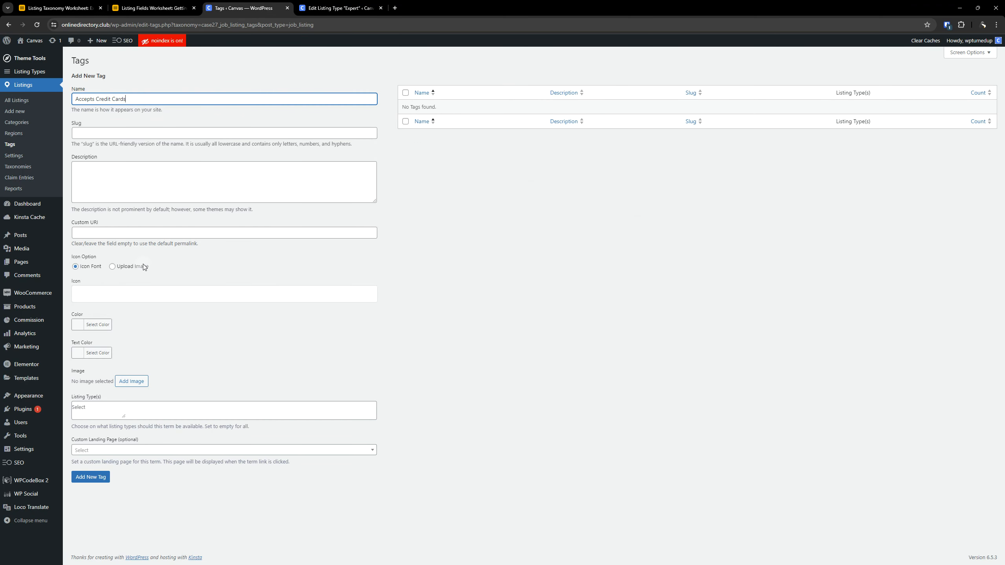
left_click(117, 292)
left_click(388, 177)
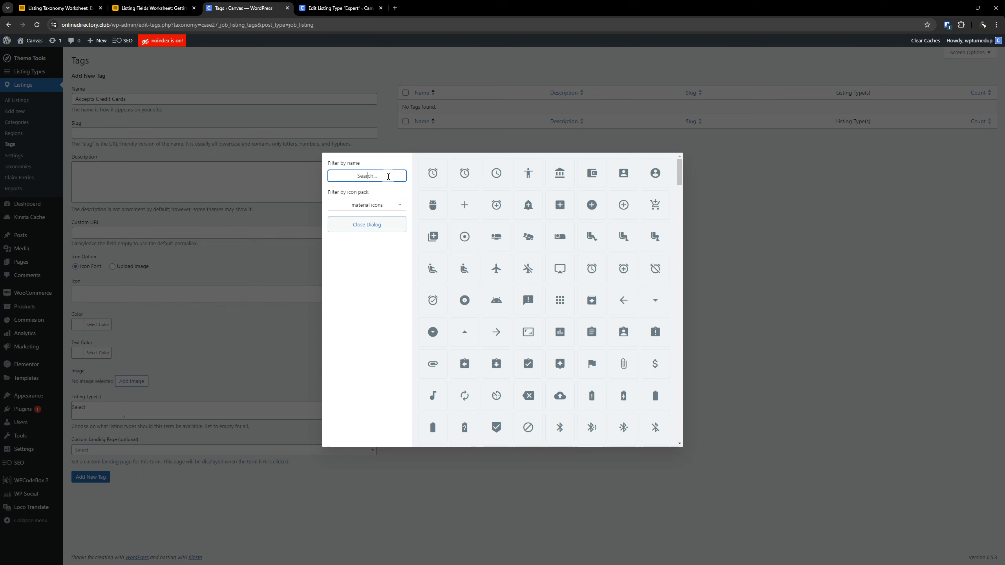
type("credit")
left_click(464, 173)
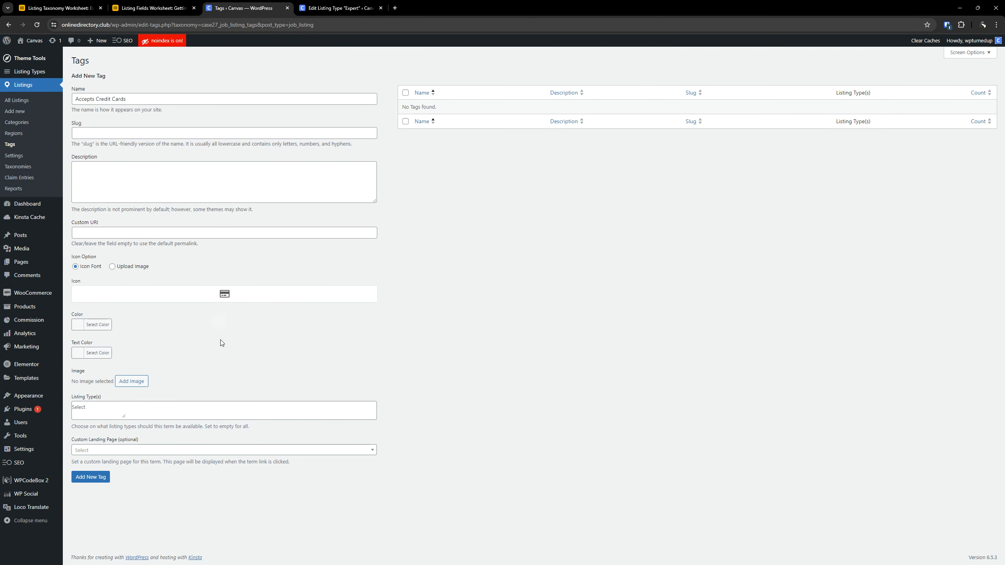
left_click(147, 404)
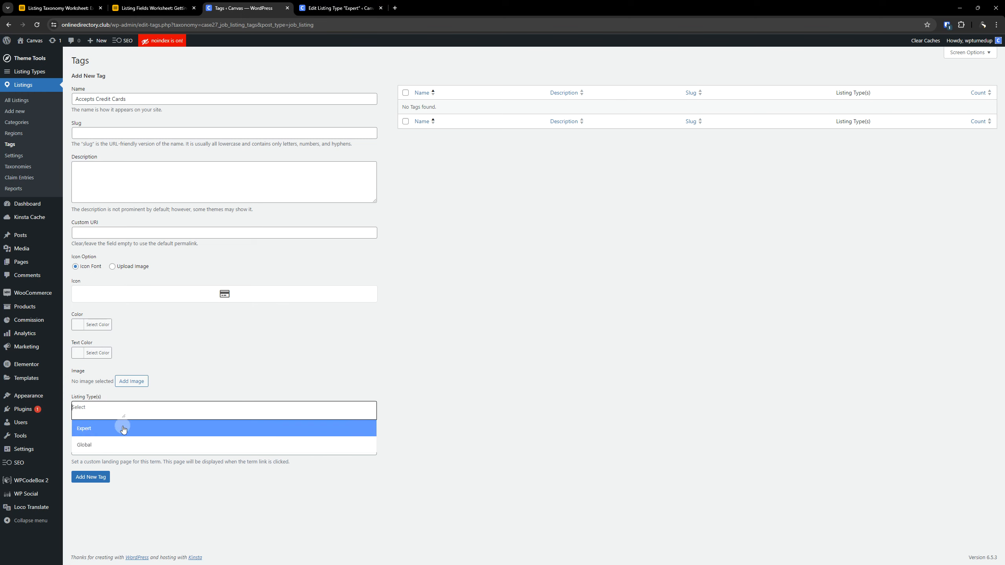
left_click(576, 333)
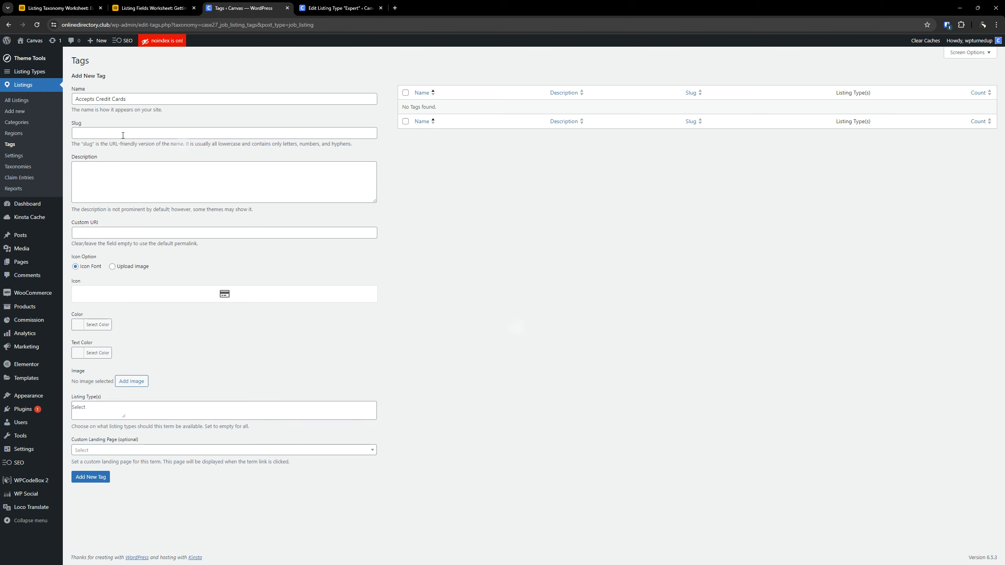
- Look through the Business, Event, Lodging, Restaurant and Global demo tables in the taxonomy worksheet, and return to Expert DEMO
left_click(63, 4)
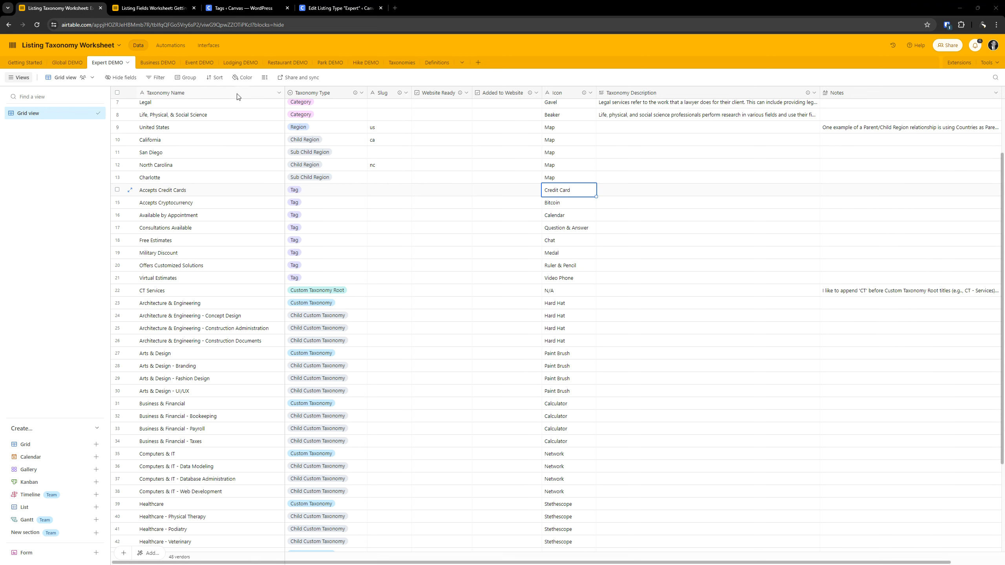
left_click(157, 62)
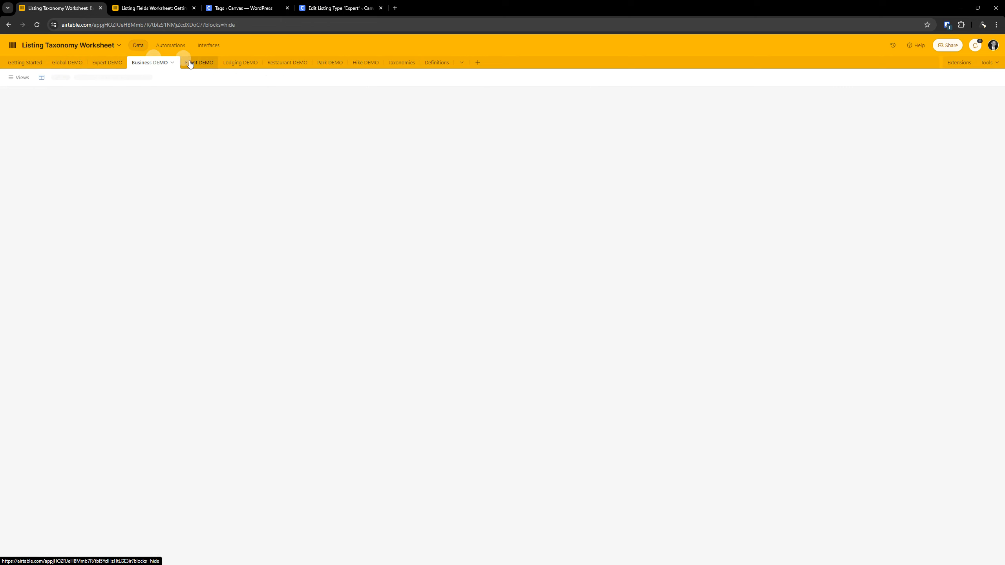
left_click(193, 62)
left_click(235, 64)
left_click(272, 63)
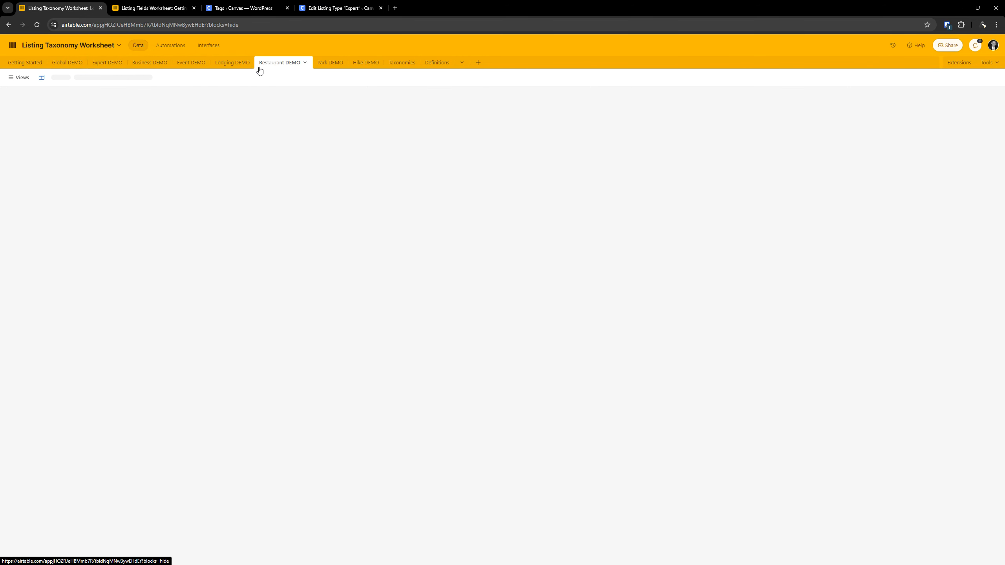
left_click(67, 62)
left_click(107, 62)
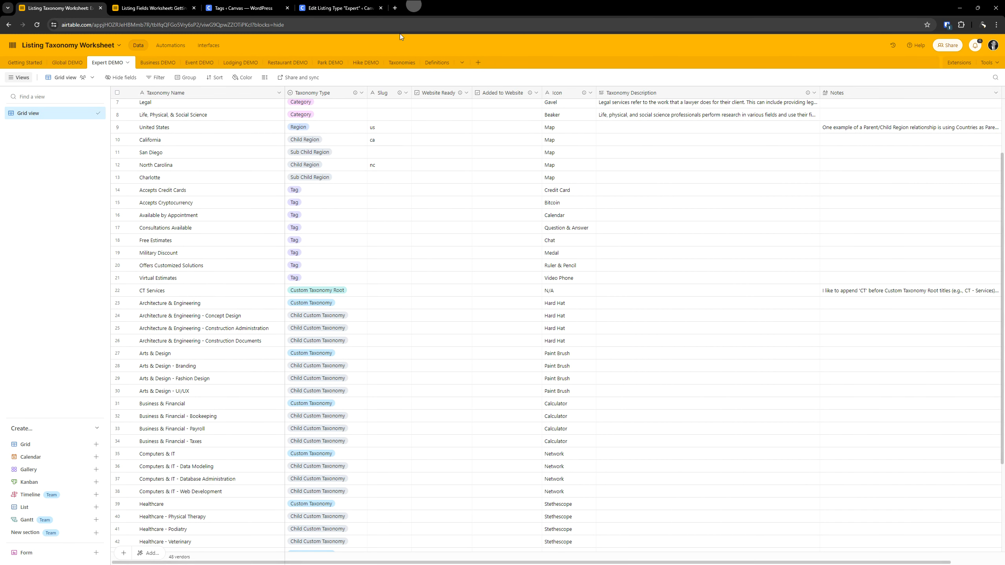
- Return to the WordPress tag form and add the Accepts Credit Cards tag without assigning a listing type
left_click(164, 2)
left_click(229, 3)
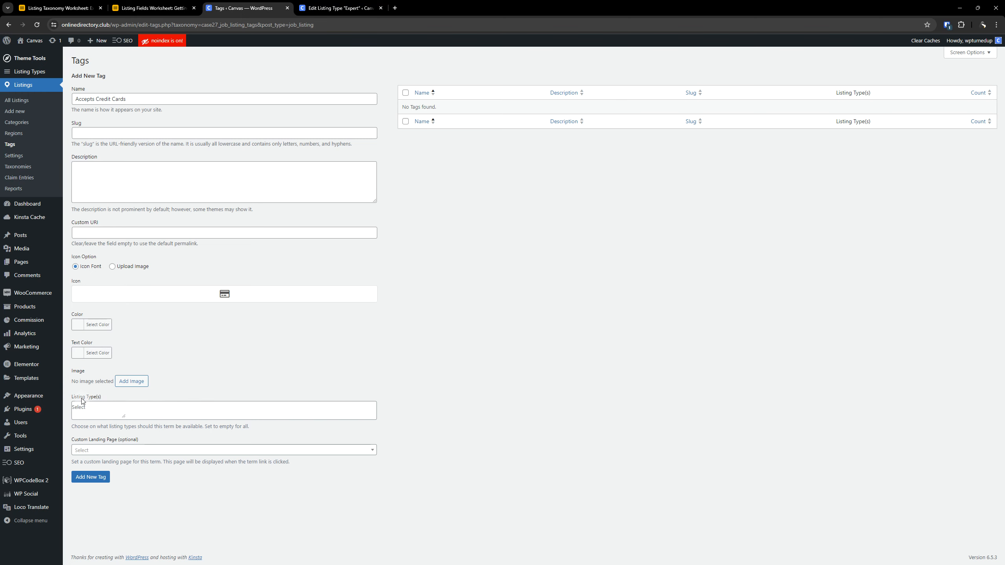
key("ctrl")
key("ctrl")
left_click(90, 477)
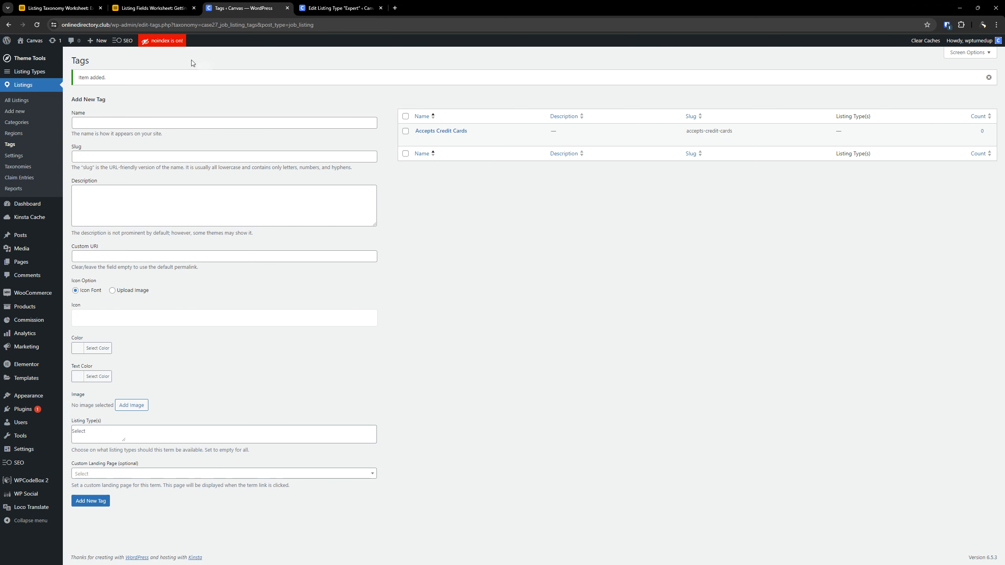
- Review the columns of the Accepts Credit Cards row in the Expert DEMO worksheet, from the name through the icon and description
left_click(59, 7)
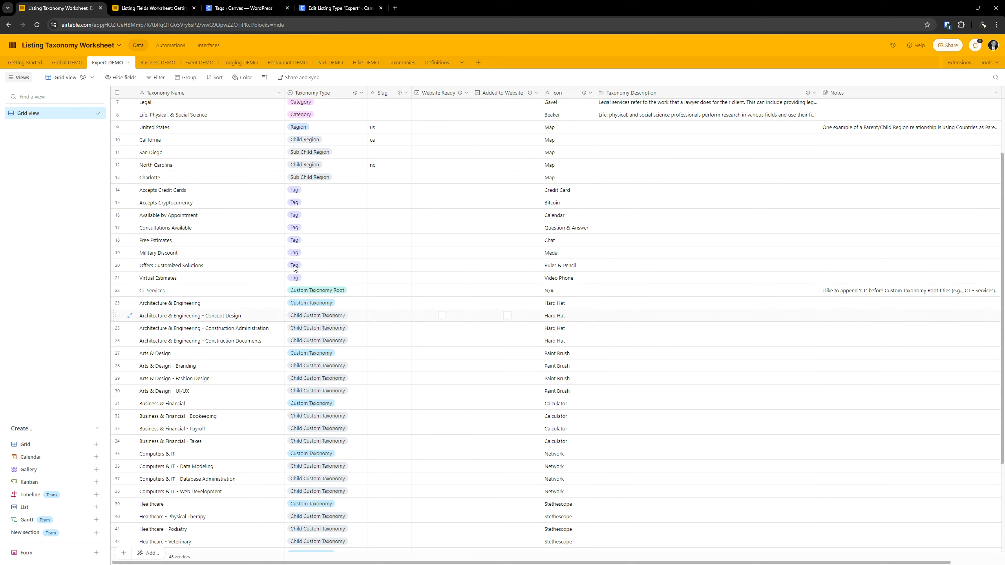
left_click(207, 197)
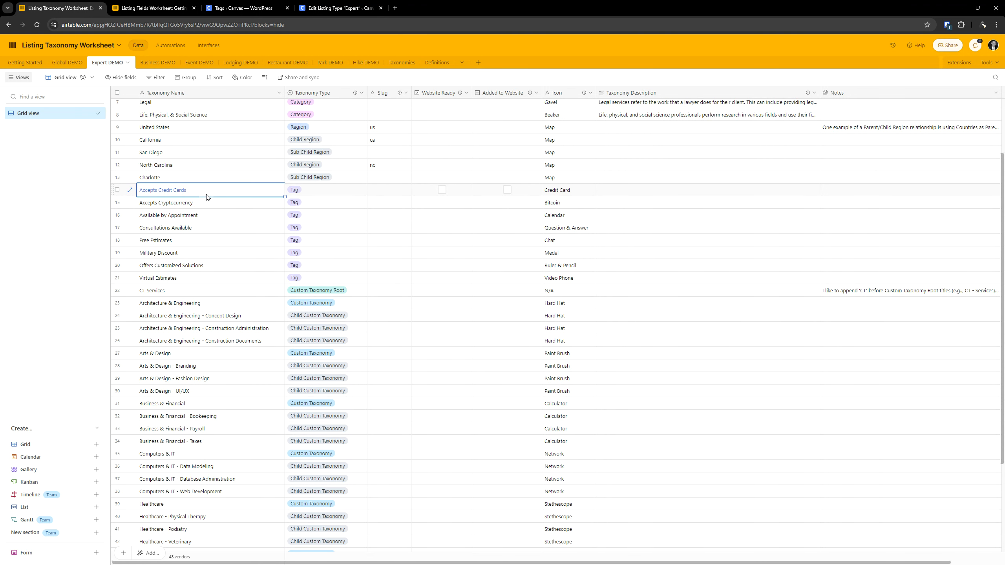
key("Right")
key("Right")
key("Right")
key("Right")
key("Right")
key("Right")
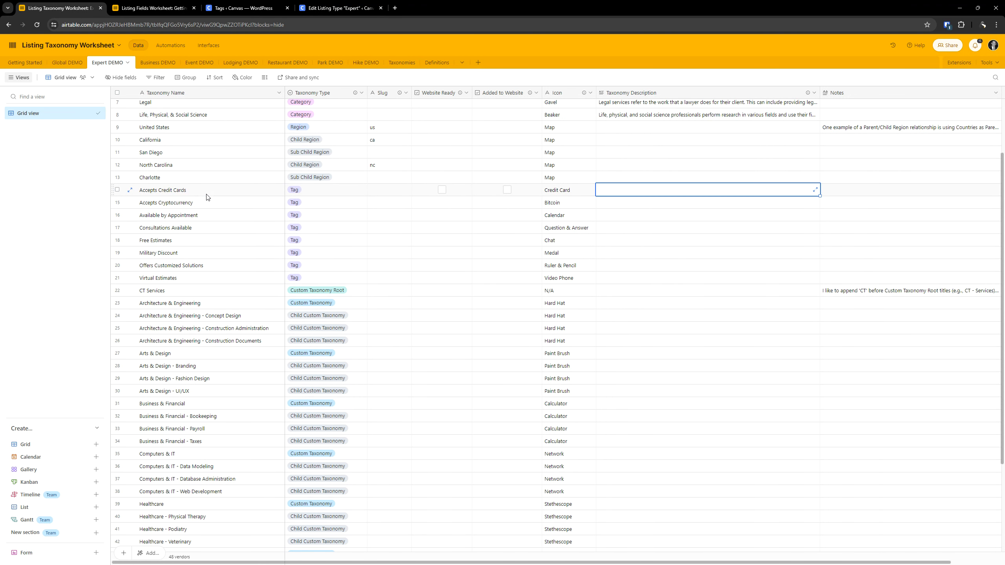
key("Right")
key("Left")
key("Left")
key("Left")
key("Left")
key("Left")
key("Left")
key("Left")
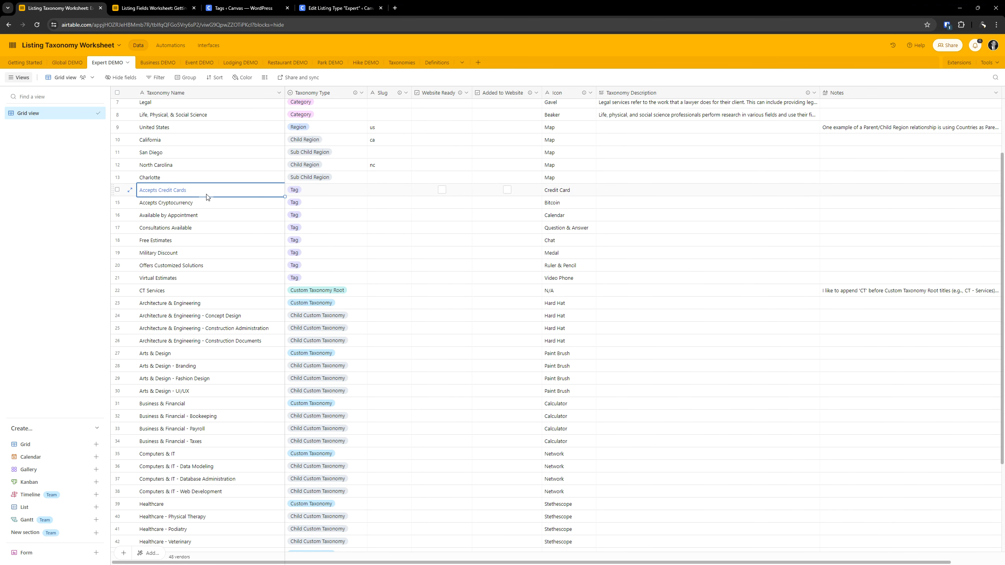
key("Right")
key("Right")
key("Right")
key("Right")
key("Left")
key("Left")
key("Left")
key("Left")
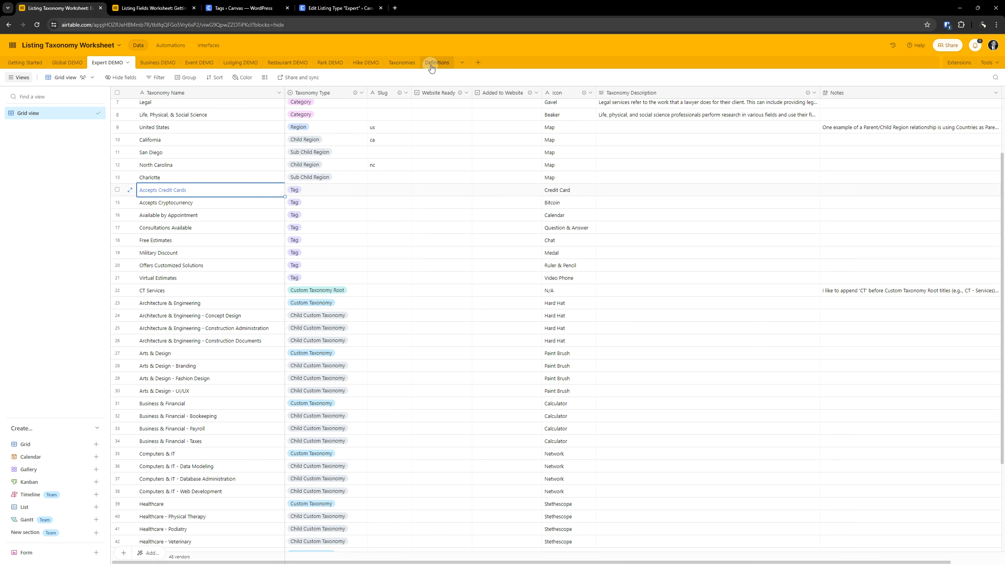
- Examine the blank Taxonomies table in the worksheet, its table options including duplication, and the Image column's description
left_click(405, 68)
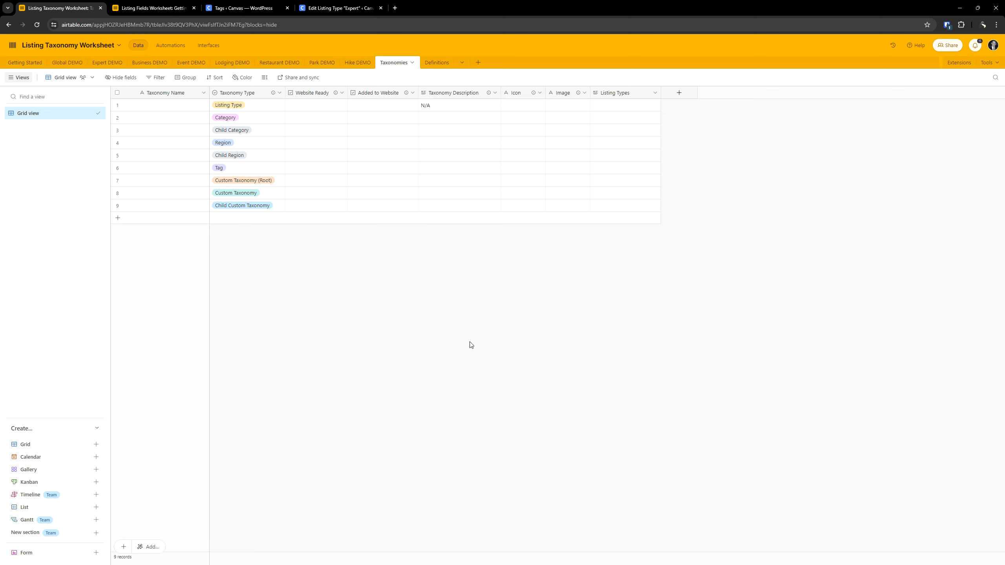
left_click(384, 64)
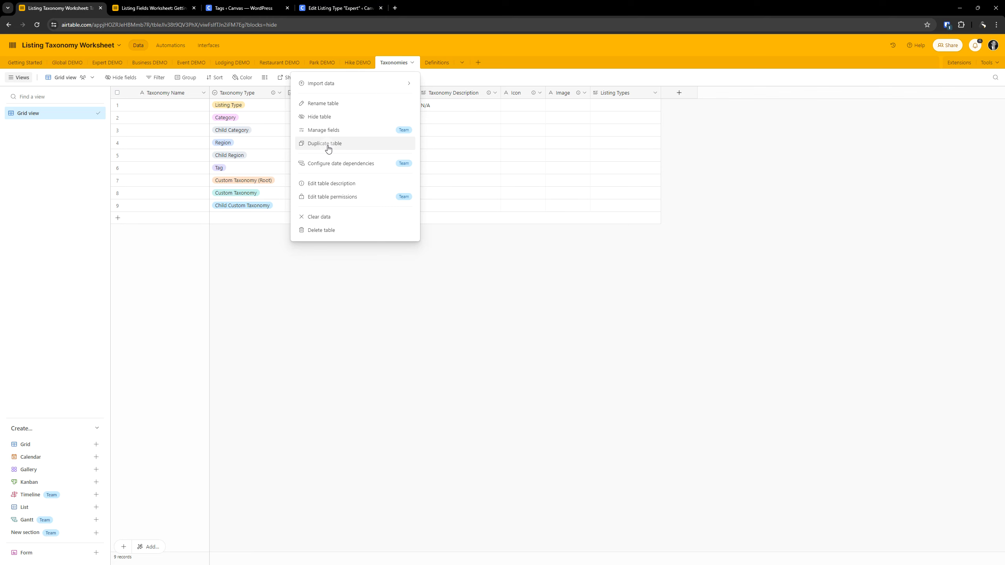
left_click(543, 227)
key("ctrl")
key("ctrl")
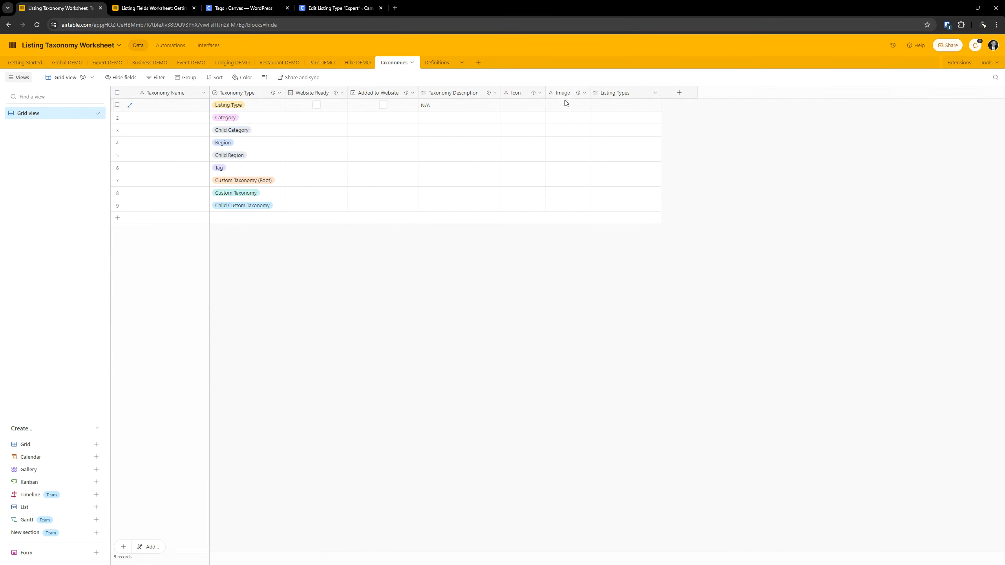
mouse_move(579, 94)
- Set the stacked credit cards photo from the media library as the Accepts Credit Cards tag's image and update the tag in WordPress
mouse_move(580, 96)
left_click(250, 8)
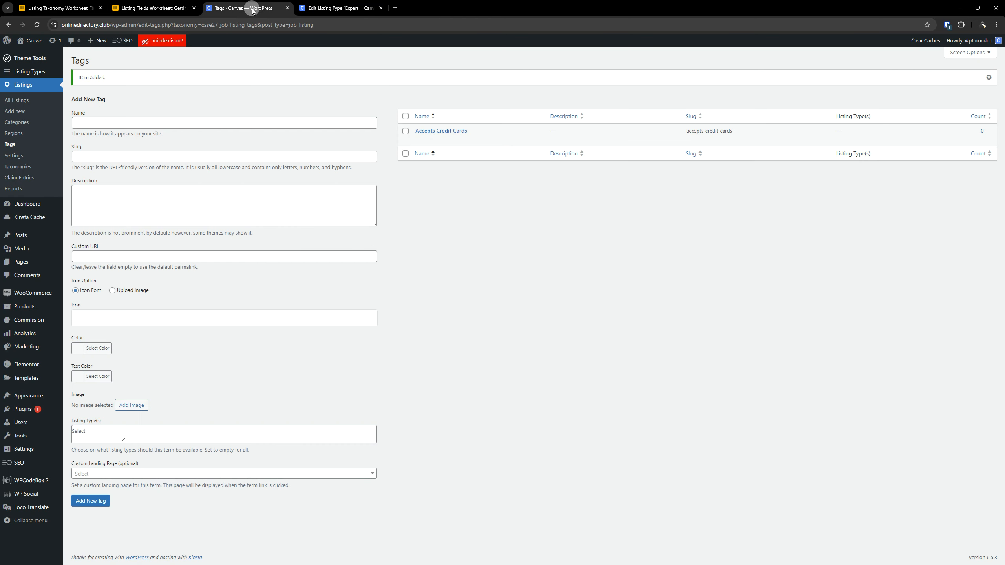
left_click(458, 132)
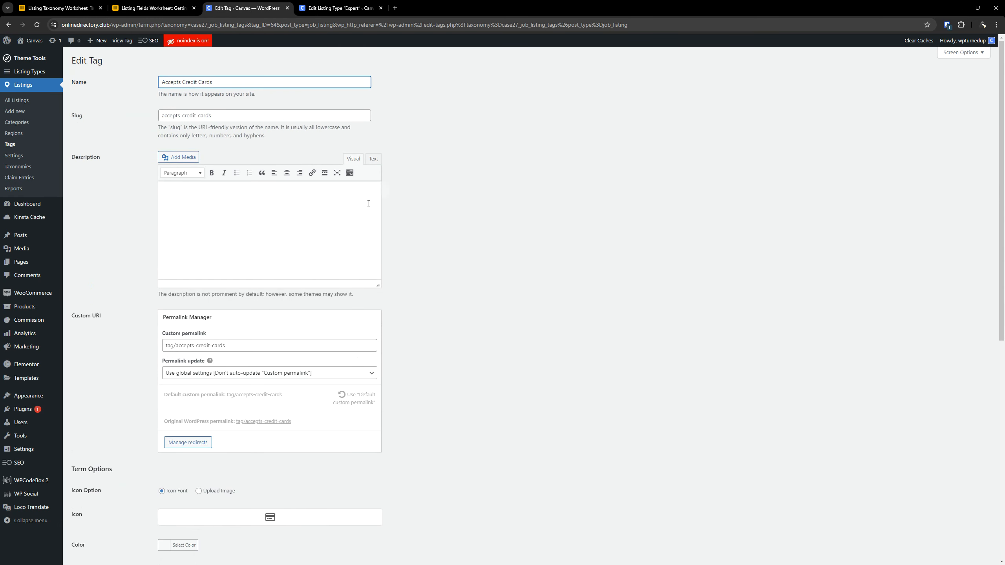
scroll(438, 286, "down", 8)
scroll(335, 253, "up", 3)
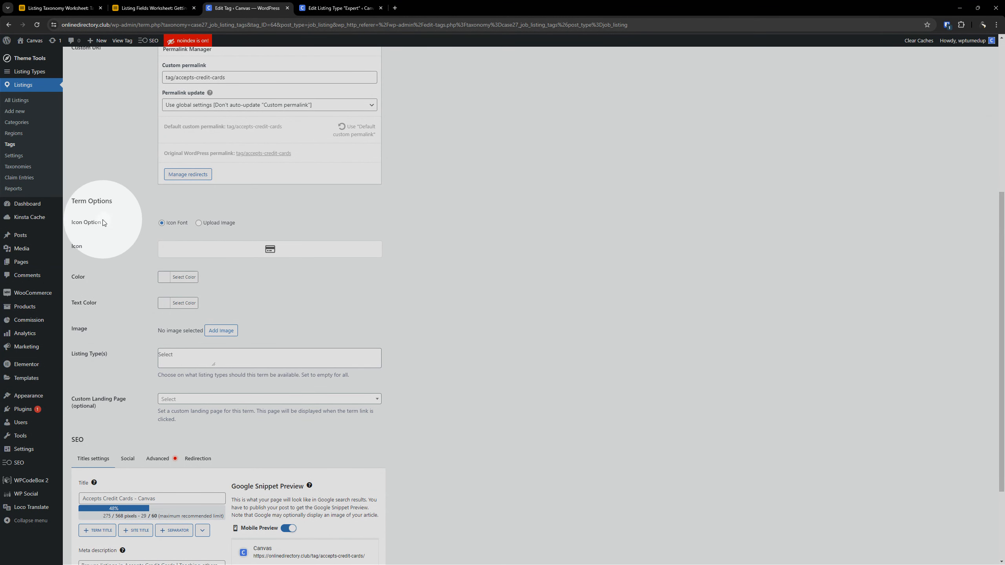
scroll(108, 263, "down", 3)
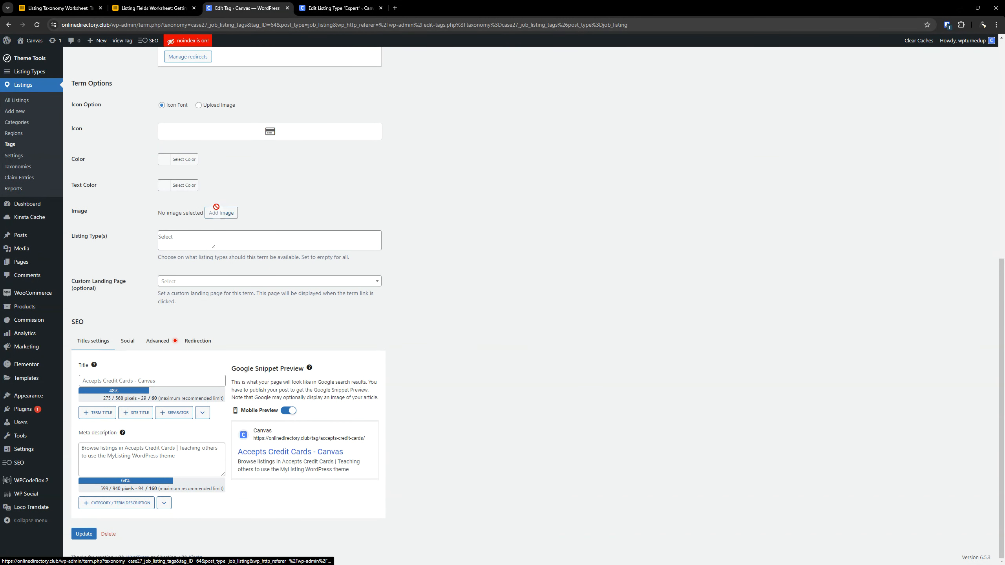
left_click(217, 211)
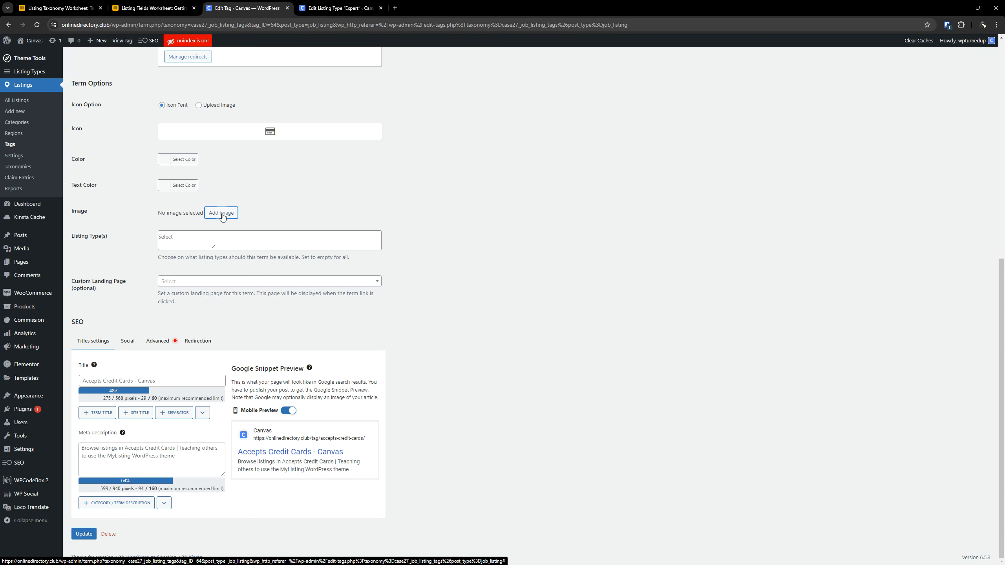
left_click(218, 212)
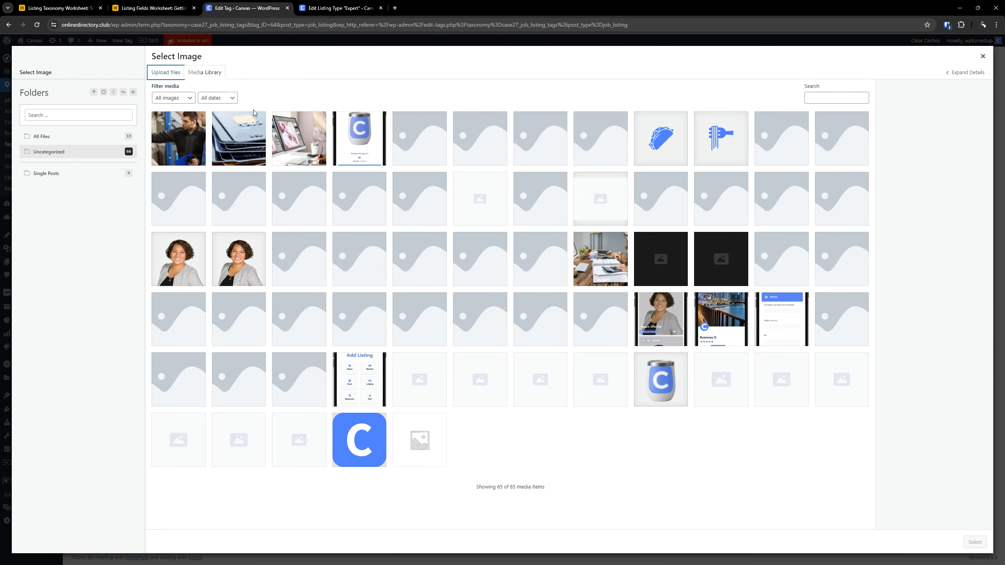
left_click(287, 127)
left_click(242, 139)
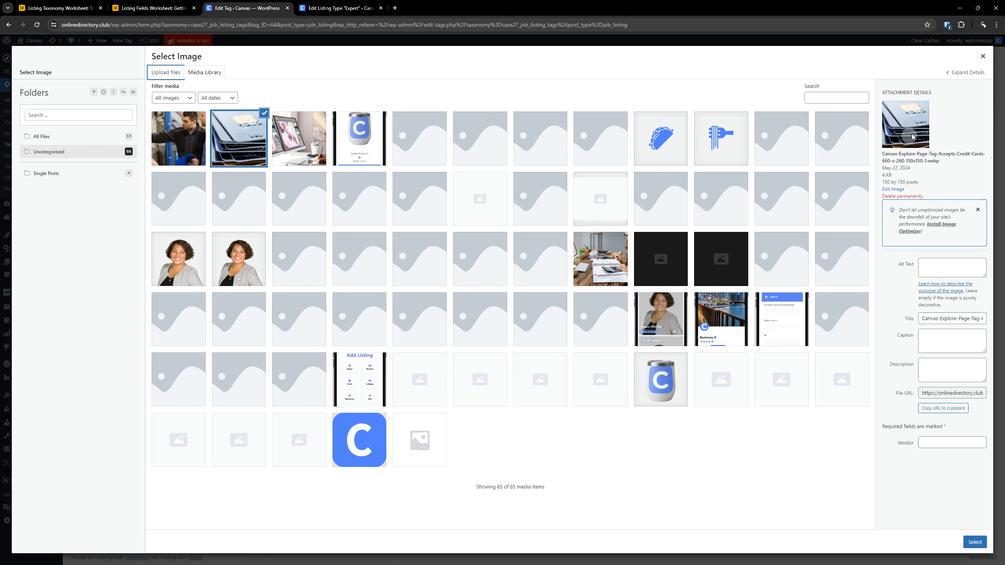
left_click(973, 542)
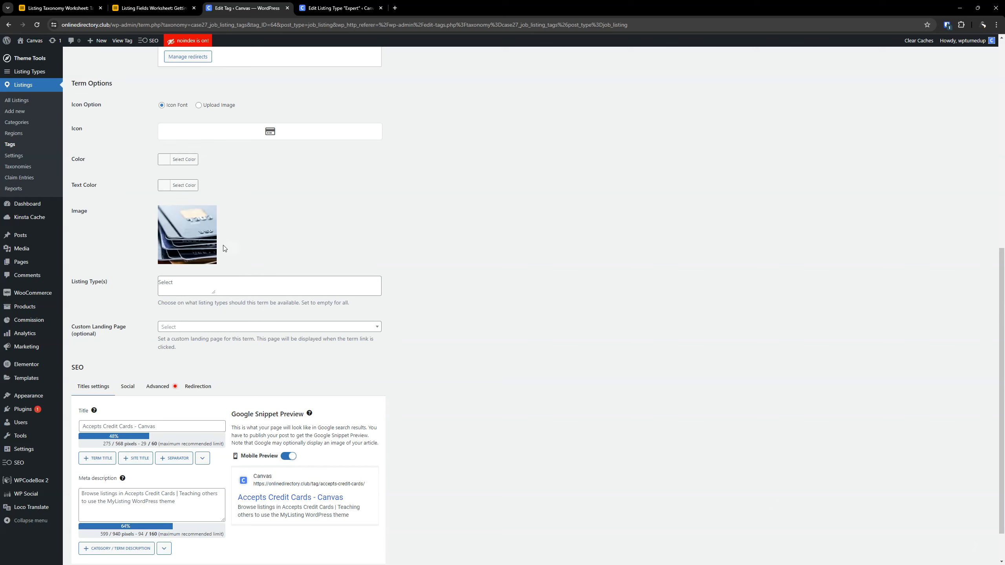
scroll(480, 292, "down", 1)
left_click(84, 533)
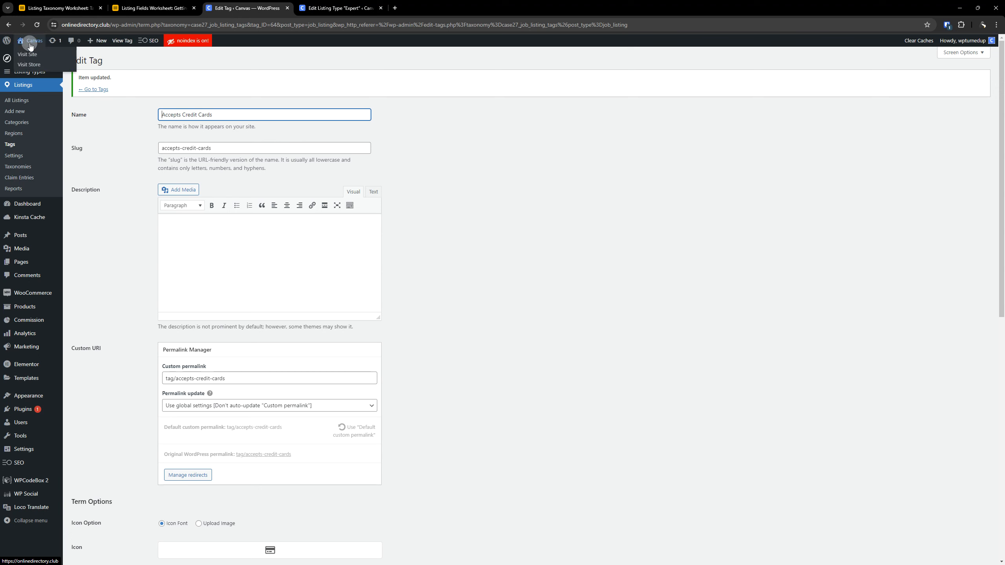
- Open the live Canvas site in a new browser tab and examine the Filters and Categories on the Experts explore page
right_click(28, 55)
left_click(58, 63)
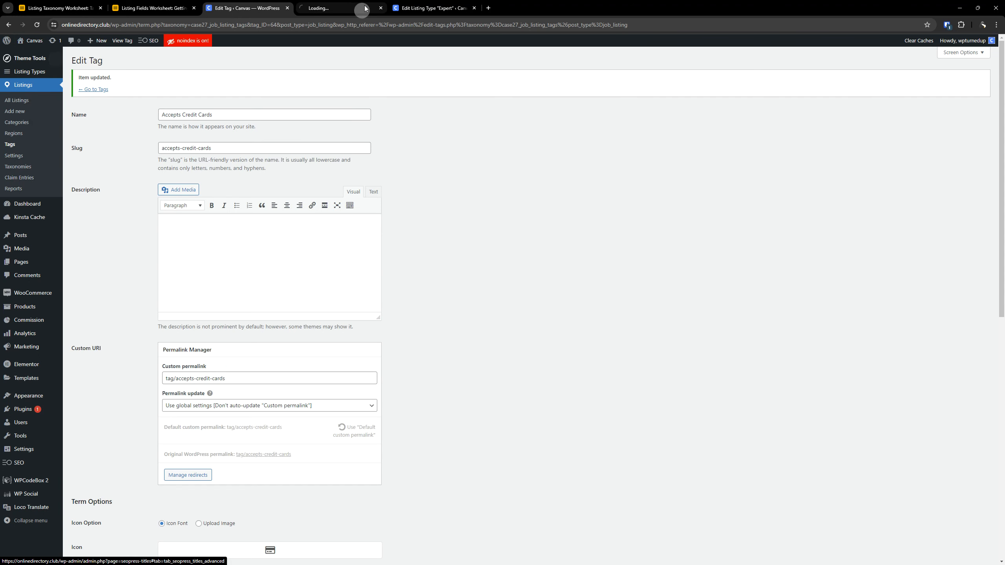
left_click_drag(345, 4, 409, 3)
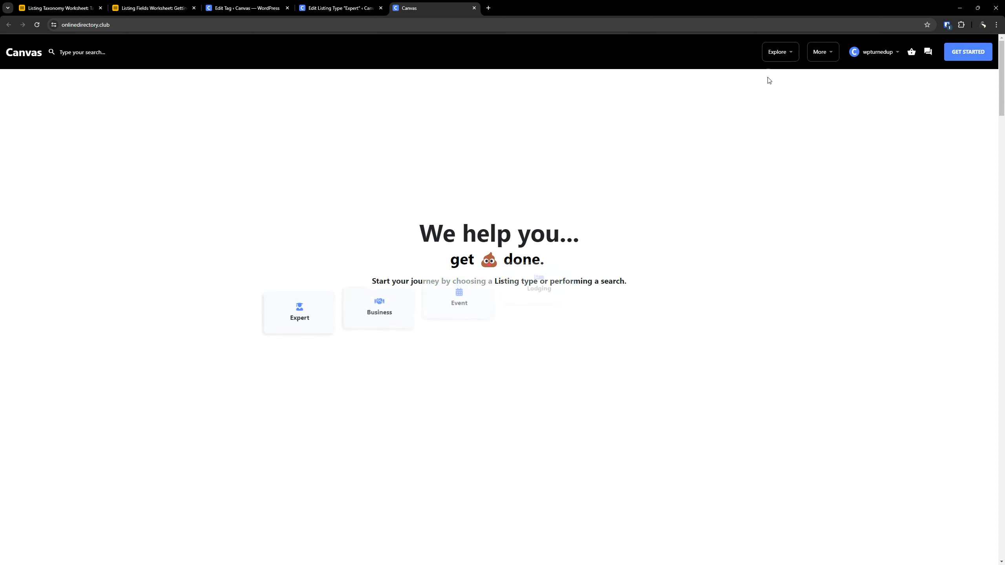
mouse_move(780, 51)
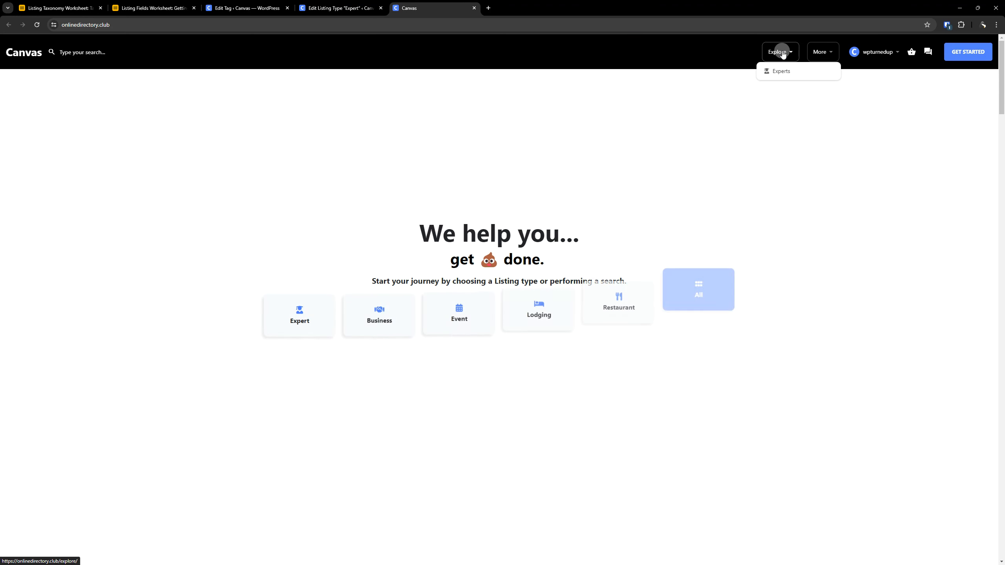
left_click(784, 71)
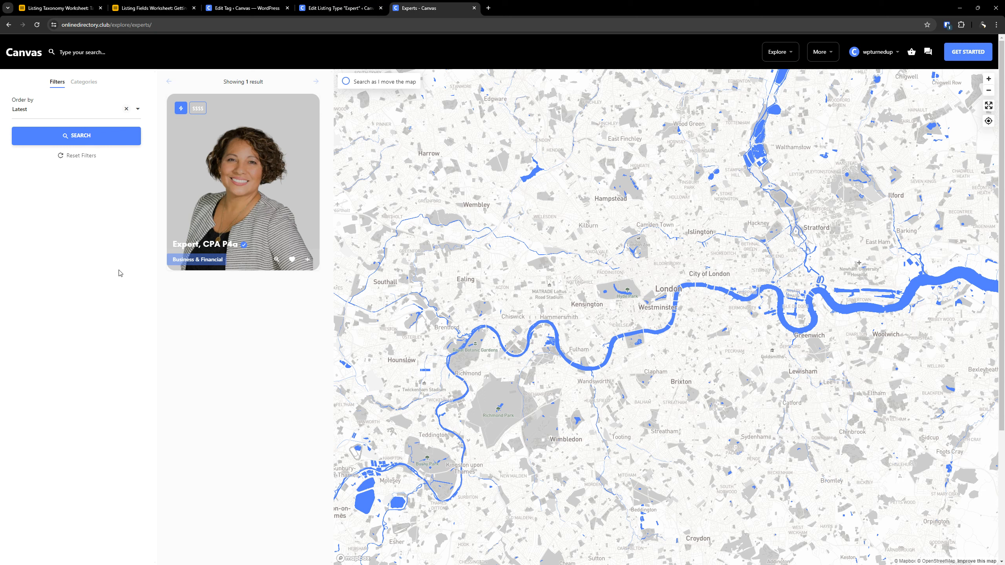
left_click(87, 83)
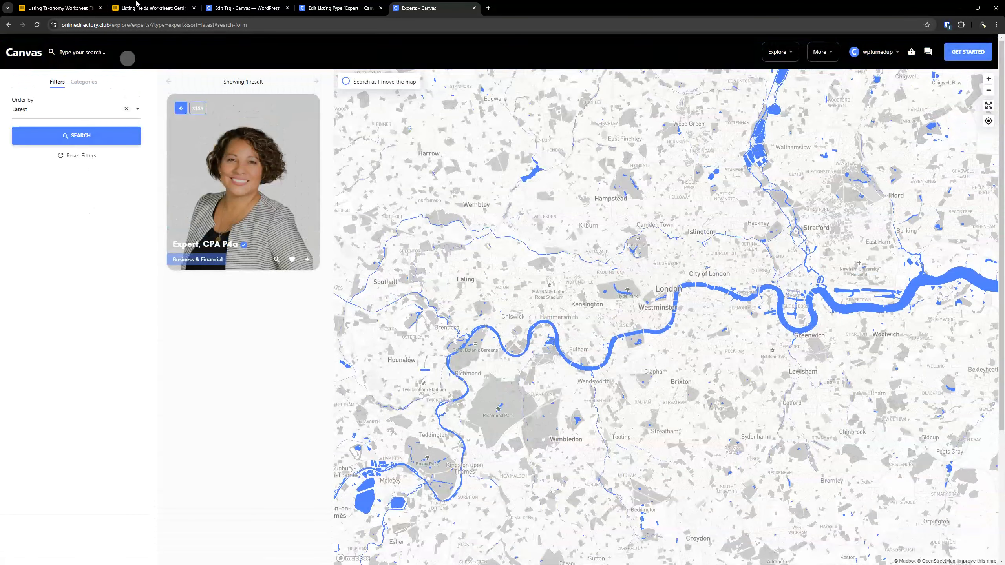
- Add Tags to the active Explore tabs of the Expert listing type's search forms, keeping its default options
left_click(261, 5)
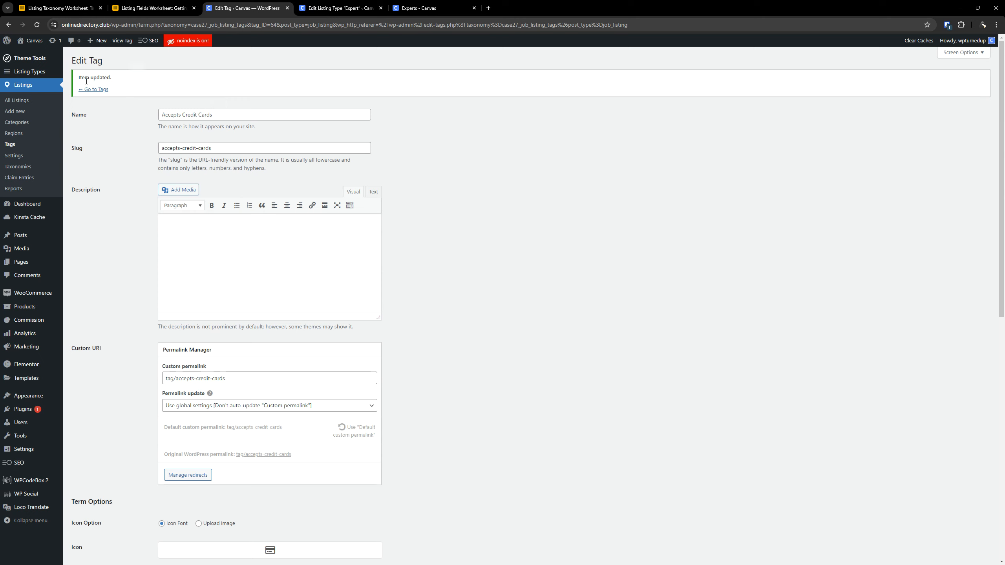
left_click(312, 8)
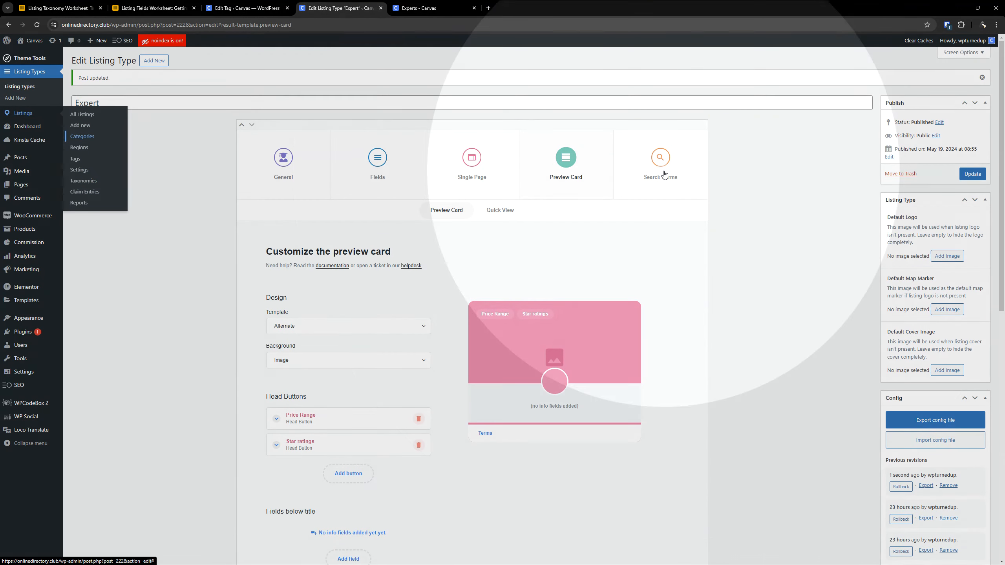
left_click(663, 175)
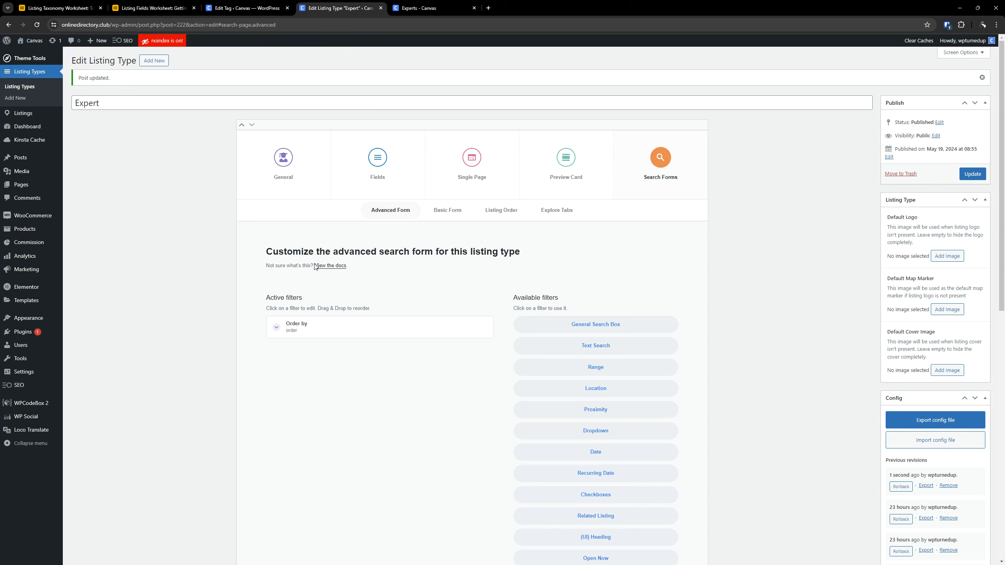
left_click(547, 218)
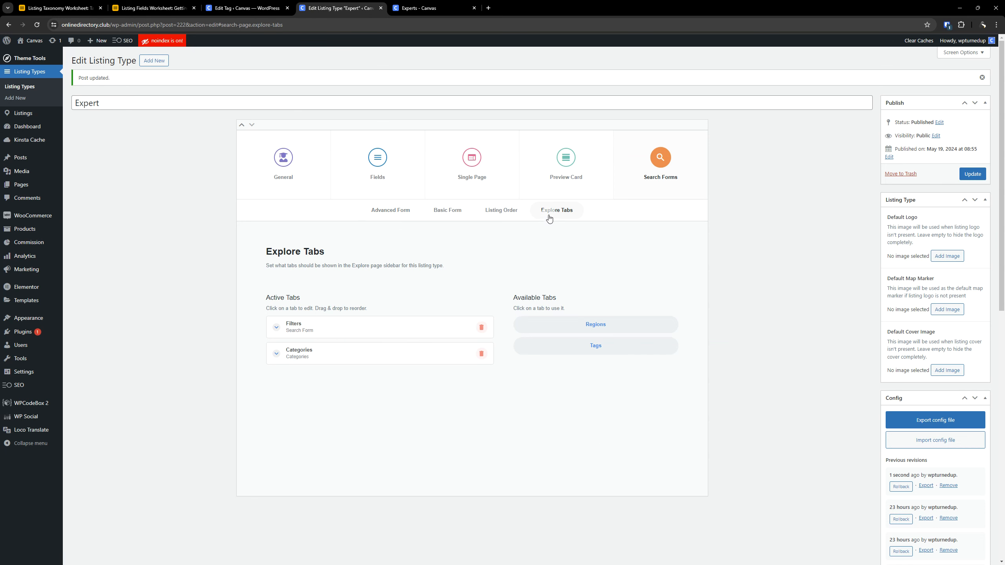
left_click(598, 347)
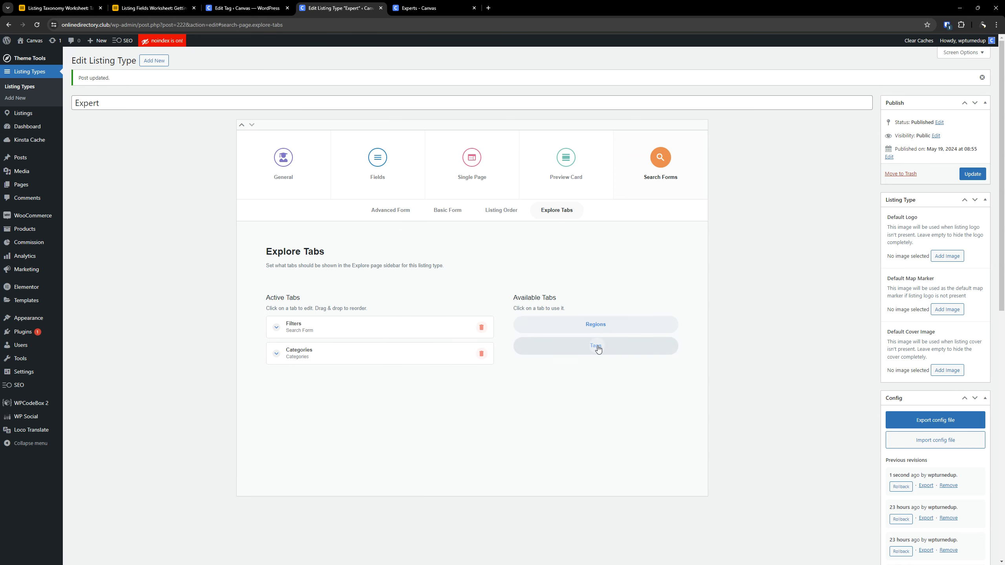
left_click(348, 380)
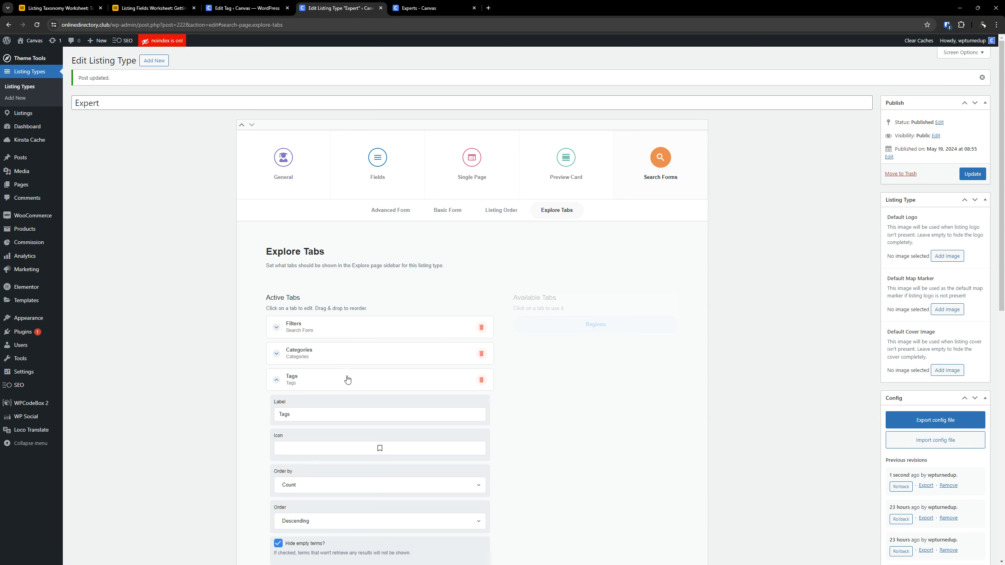
left_click(347, 379)
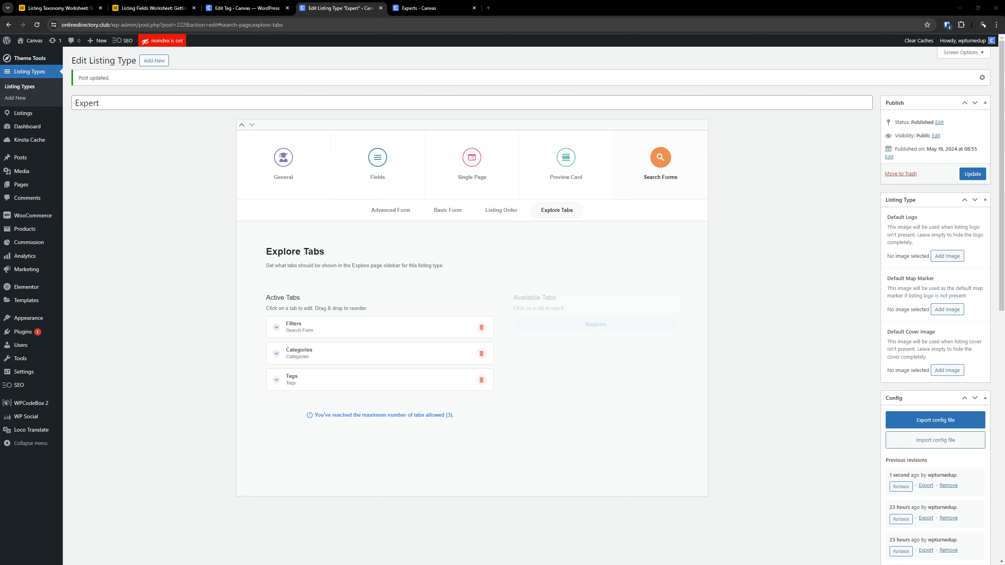
- Add the preset Tags field to the Expert listing type's used fields and place it above Price Range
left_click(368, 163)
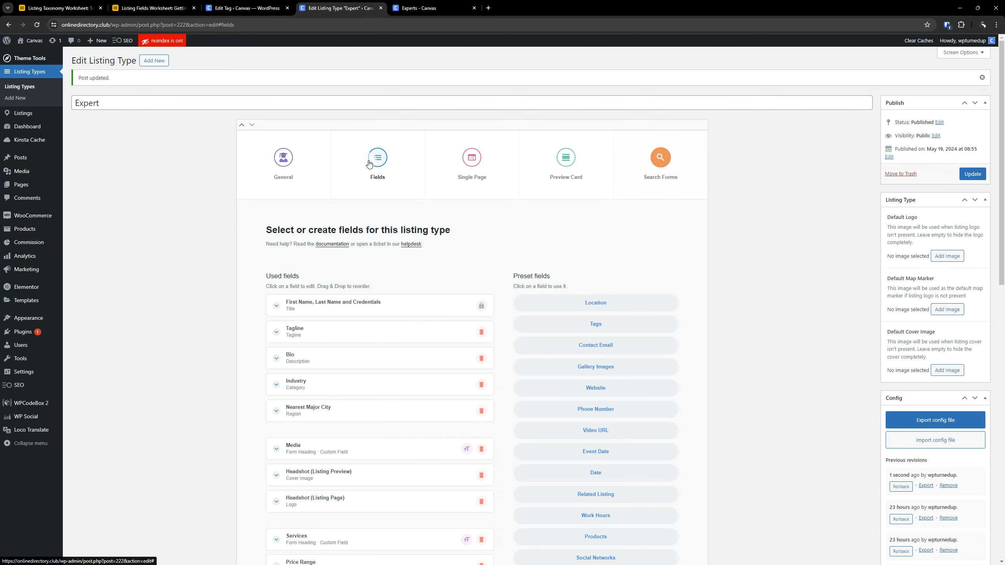
scroll(244, 299, "down", 3)
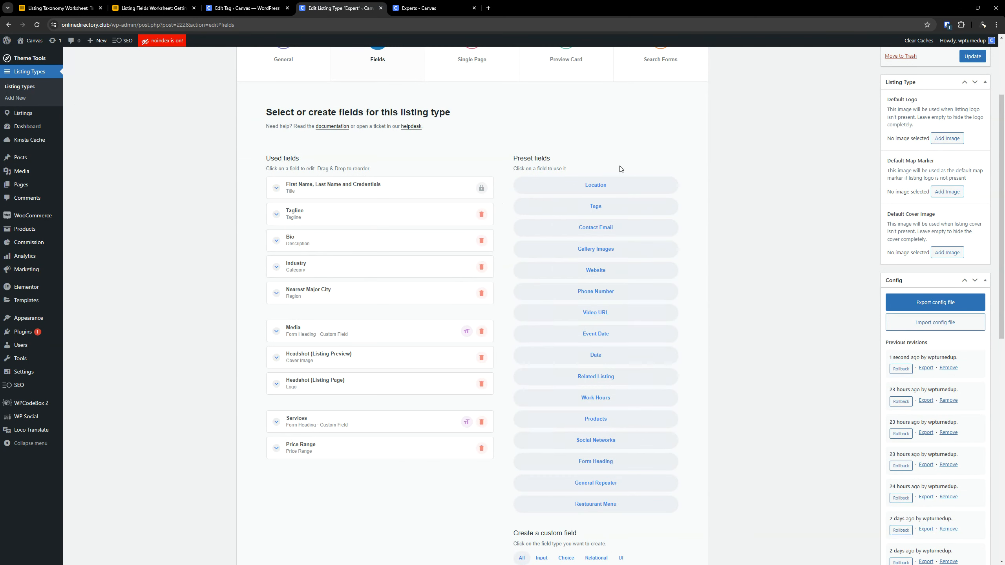
left_click(606, 206)
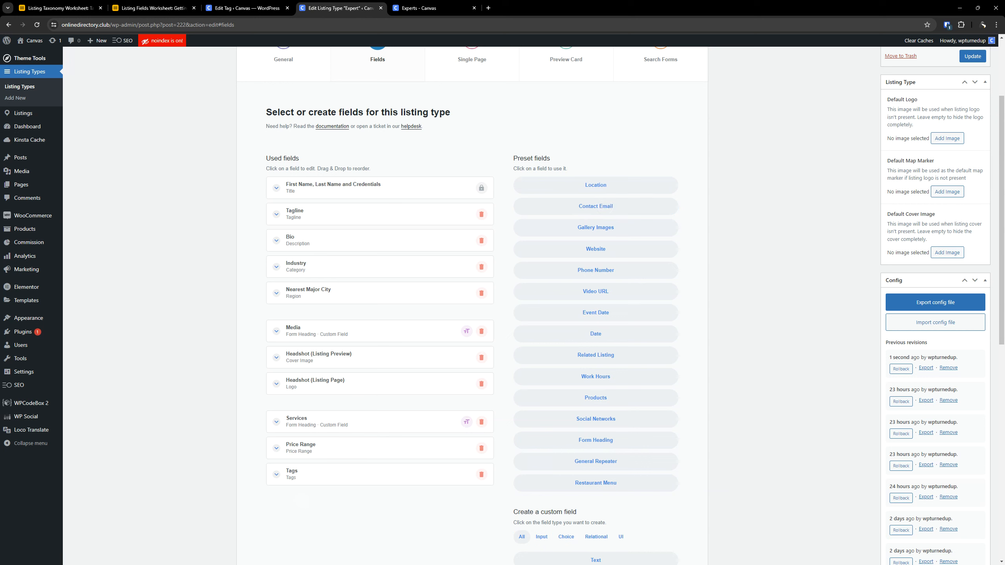
left_click_drag(321, 479, 323, 449)
- Label the Tags field "Features" and paste the "If a Feature is missing, please" support-link text as its description
left_click(334, 453)
scroll(312, 445, "down", 4)
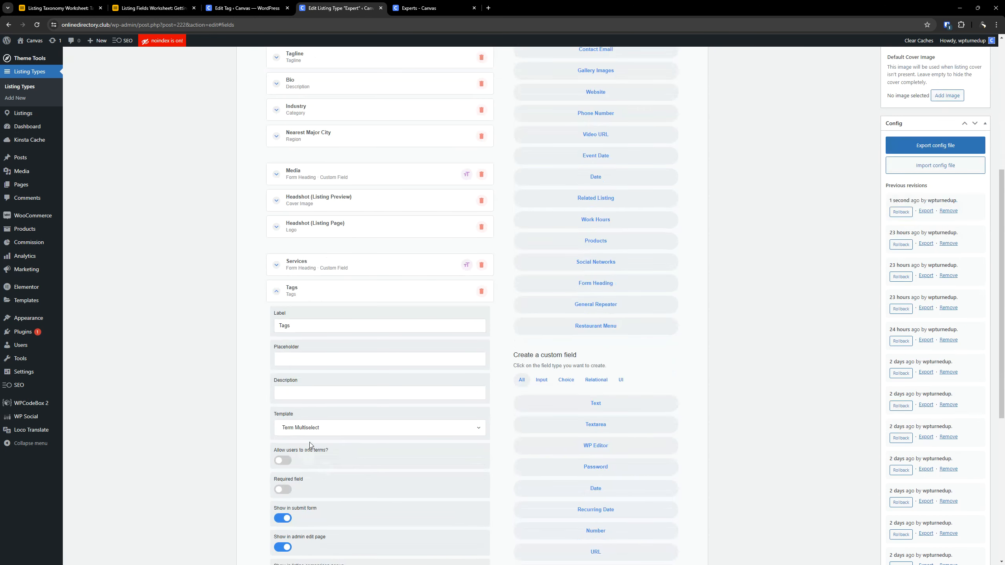
double_click(313, 322)
type("Features")
left_click(330, 384)
key("ctrl+v")
- Set the Features field's template to Term Checklist
scroll(331, 390, "down", 4)
left_click(311, 271)
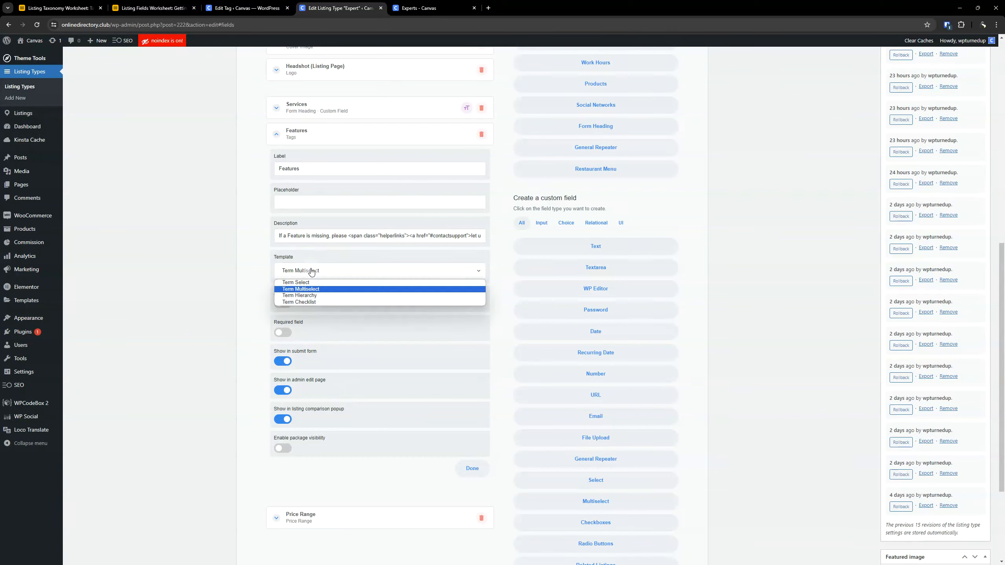
left_click(315, 302)
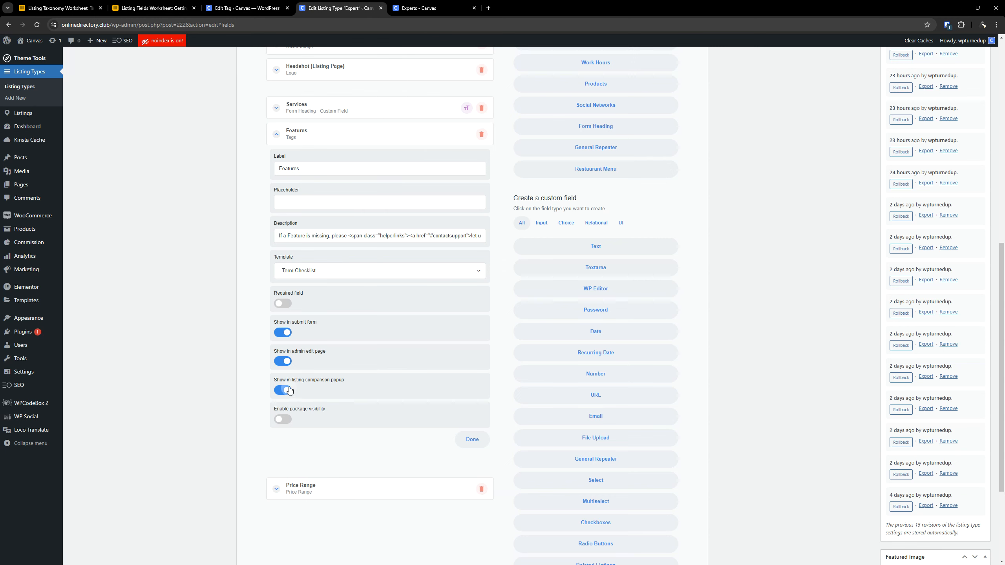
- Add a Checkboxes filter to the advanced search form, place it above Order by and open its settings
scroll(323, 378, "up", 11)
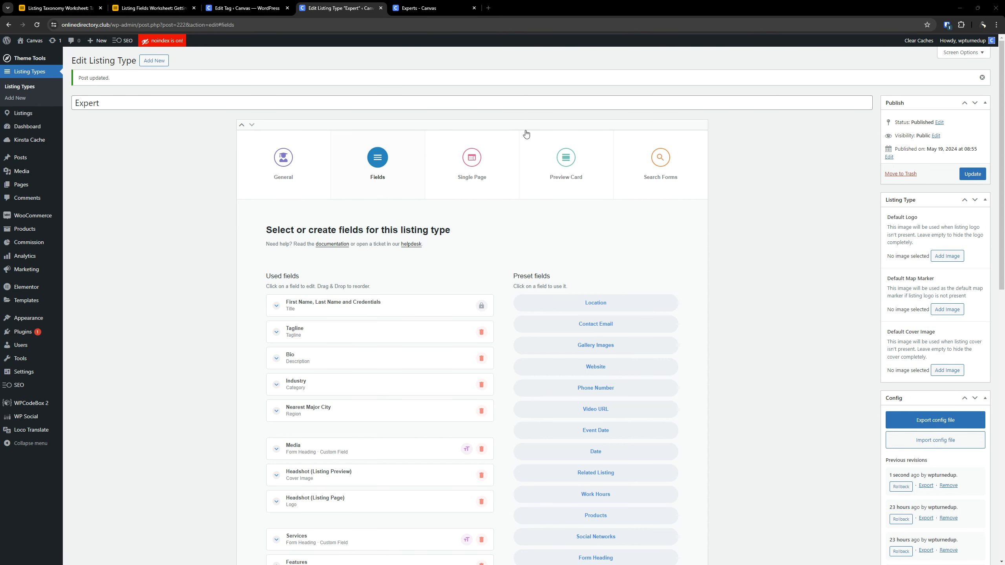
left_click(646, 157)
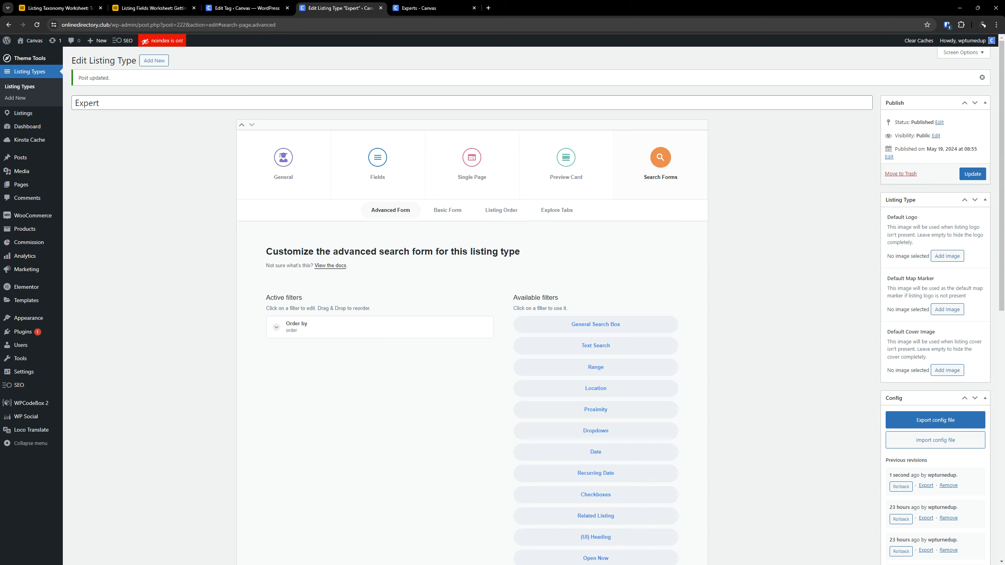
left_click(628, 493)
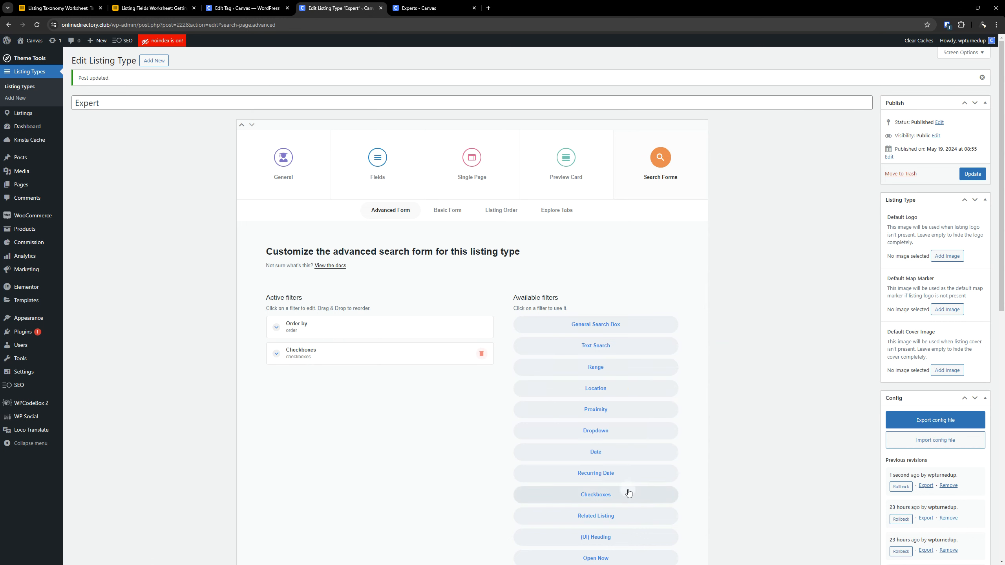
left_click_drag(336, 359, 328, 329)
left_click(328, 328)
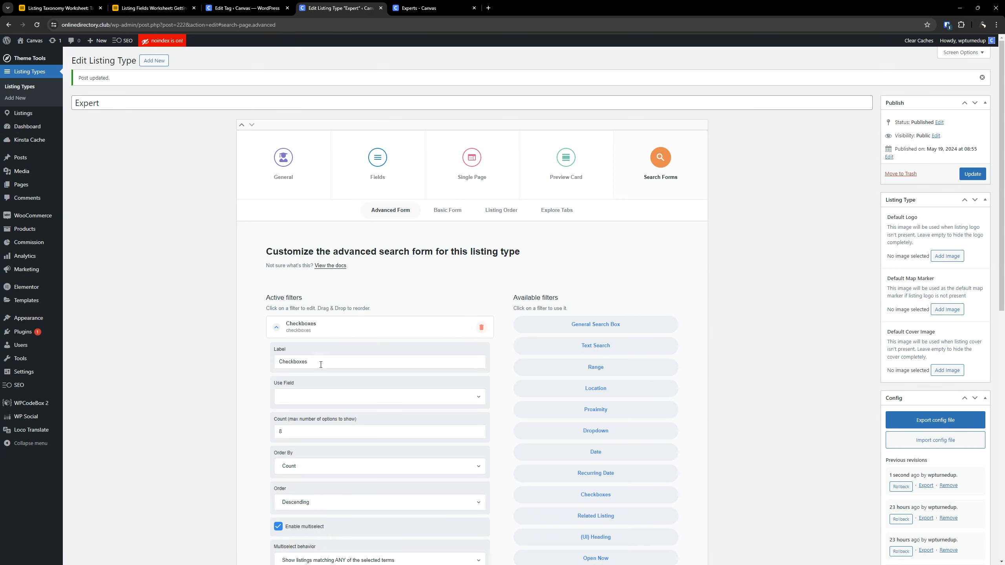
- Label the Checkboxes filter "Features" and have it use the Features taxonomy field
double_click(321, 362)
type("Features")
left_click(323, 397)
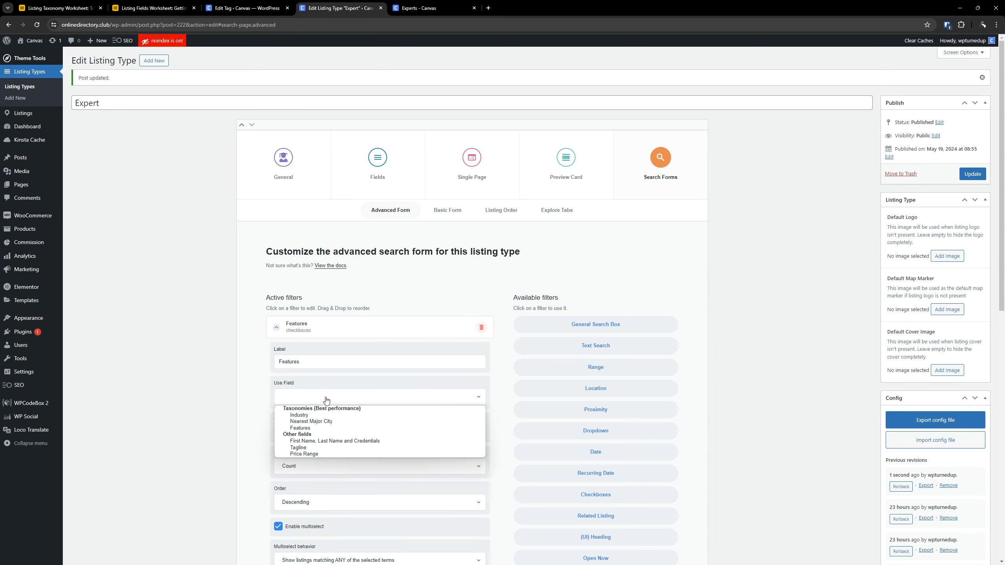
left_click(311, 428)
- Order the Features filter's options by Name in Ascending order
scroll(365, 382, "down", 1)
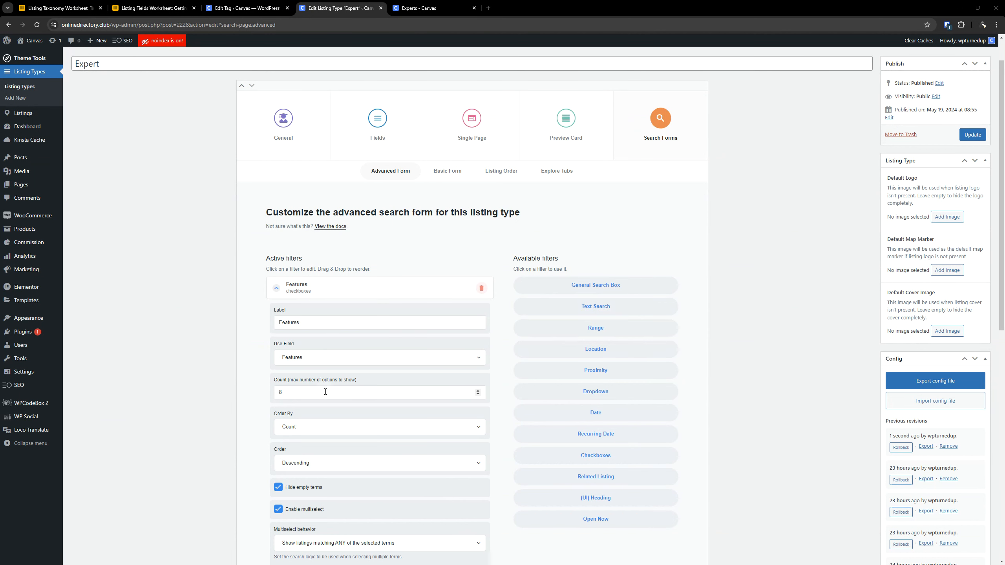
left_click_drag(317, 391, 227, 396)
scroll(314, 395, "down", 2)
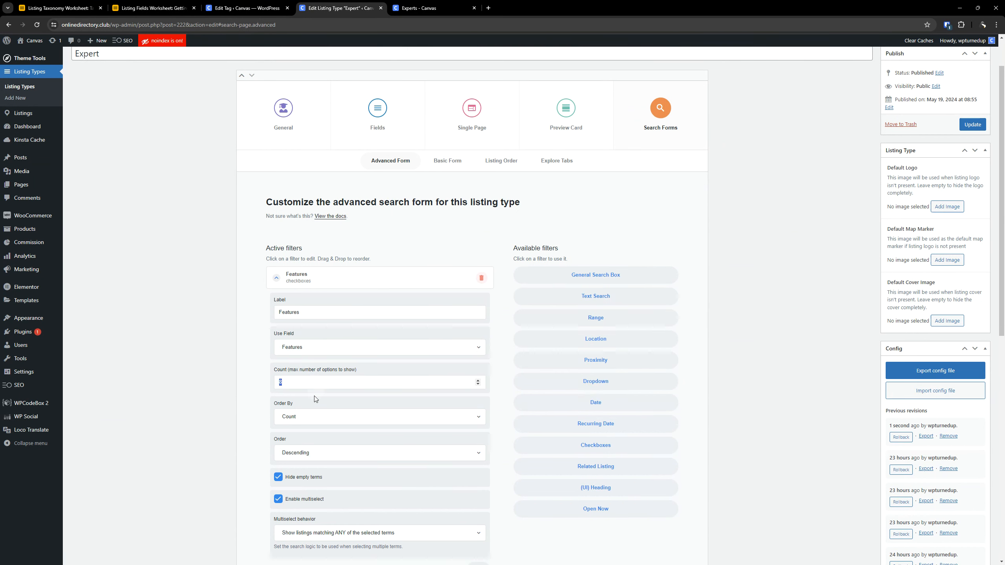
left_click(303, 355)
left_click(299, 360)
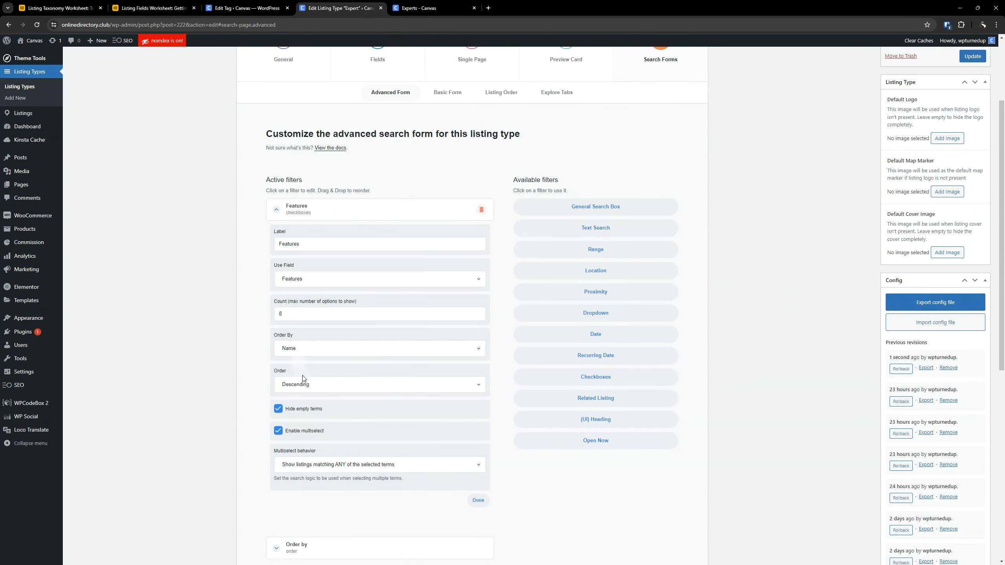
left_click(299, 384)
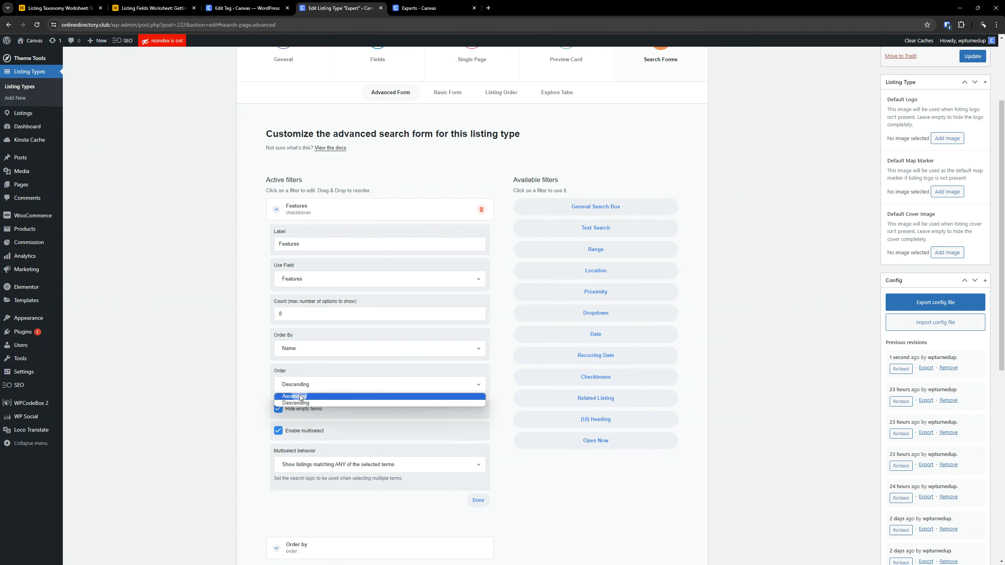
left_click(300, 396)
- Clear the Features filter's maximum option count, keep empty terms hidden and update the Expert listing type
left_click_drag(289, 314, 246, 316)
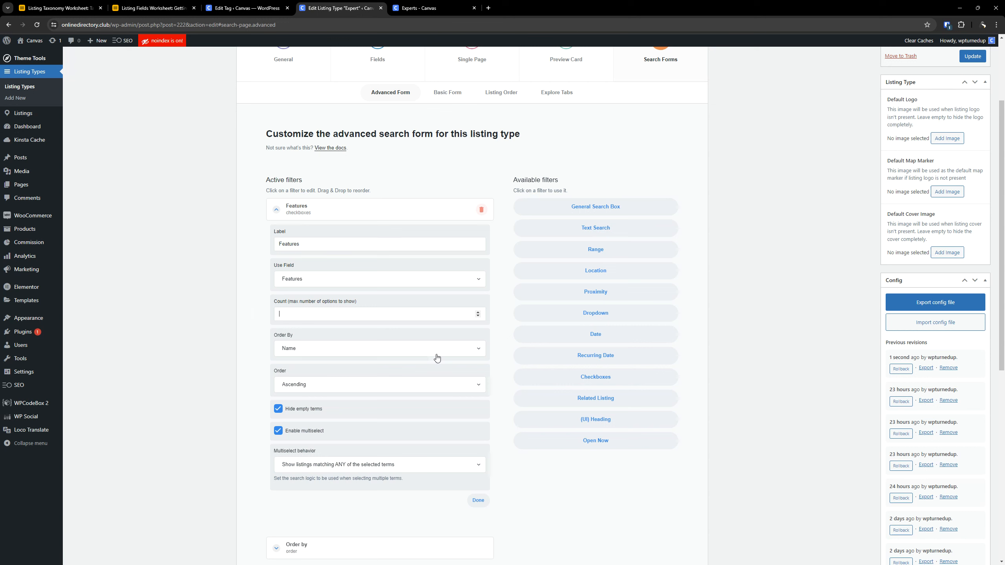
left_click(277, 411)
scroll(376, 315, "down", 3)
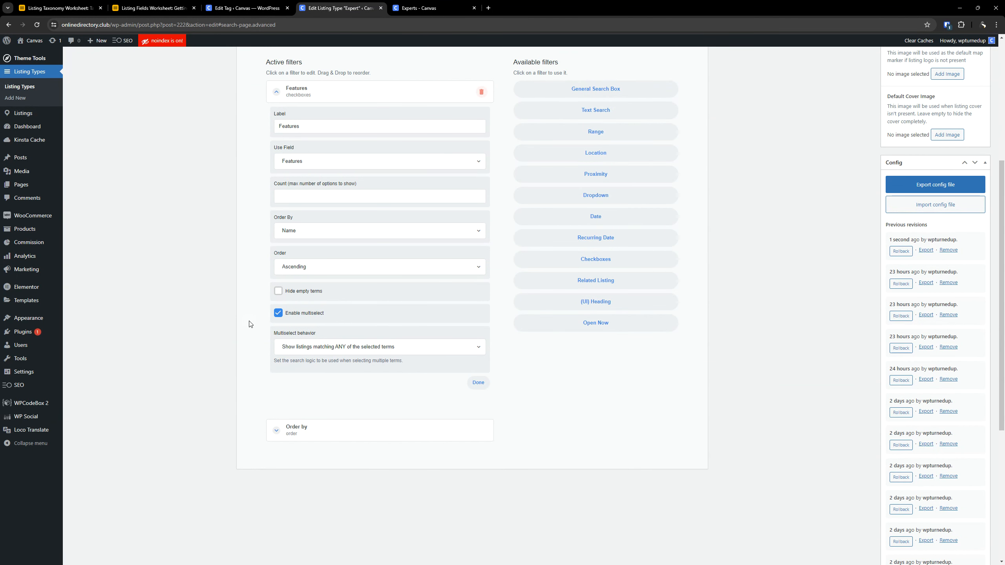
left_click(278, 291)
scroll(403, 355, "up", 5)
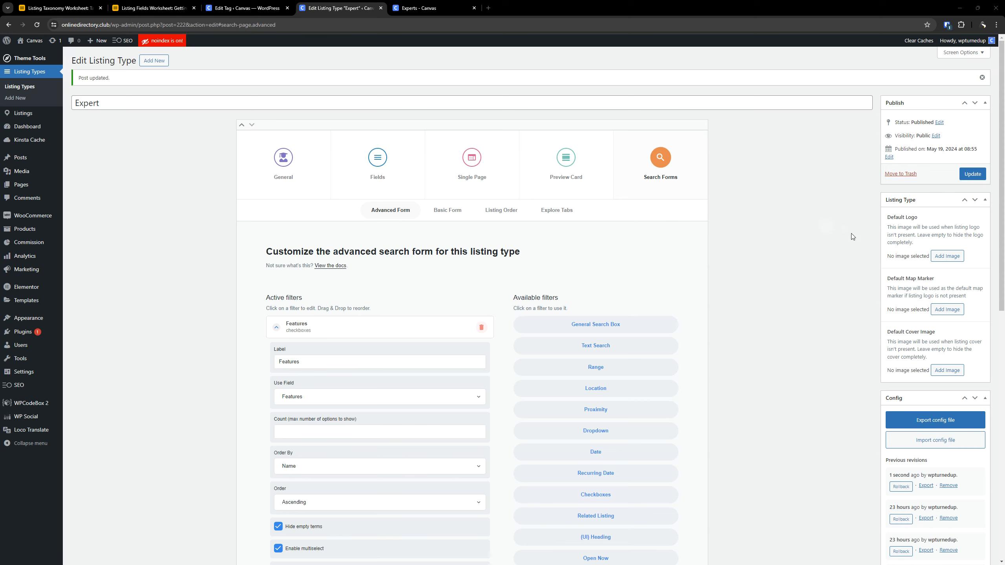
left_click(970, 175)
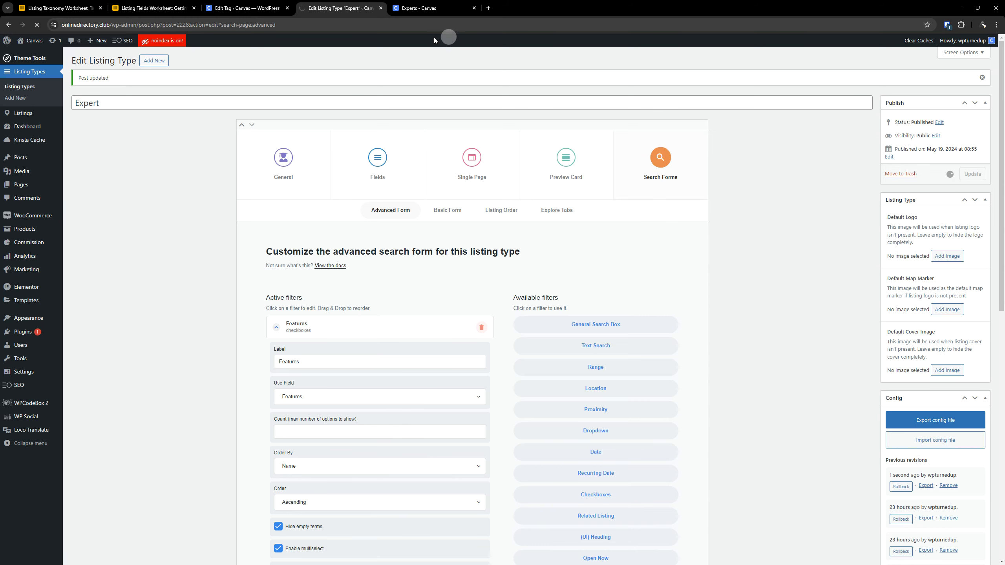
- Reload the live Experts explore page, examine its filters and tabs, and return to the listing type editor
left_click(431, 3)
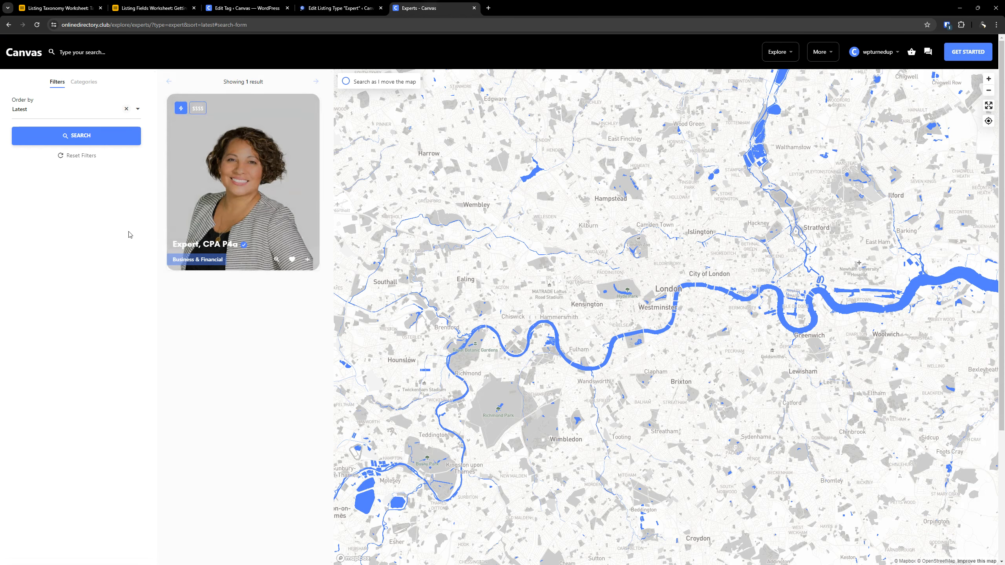
left_click(38, 26)
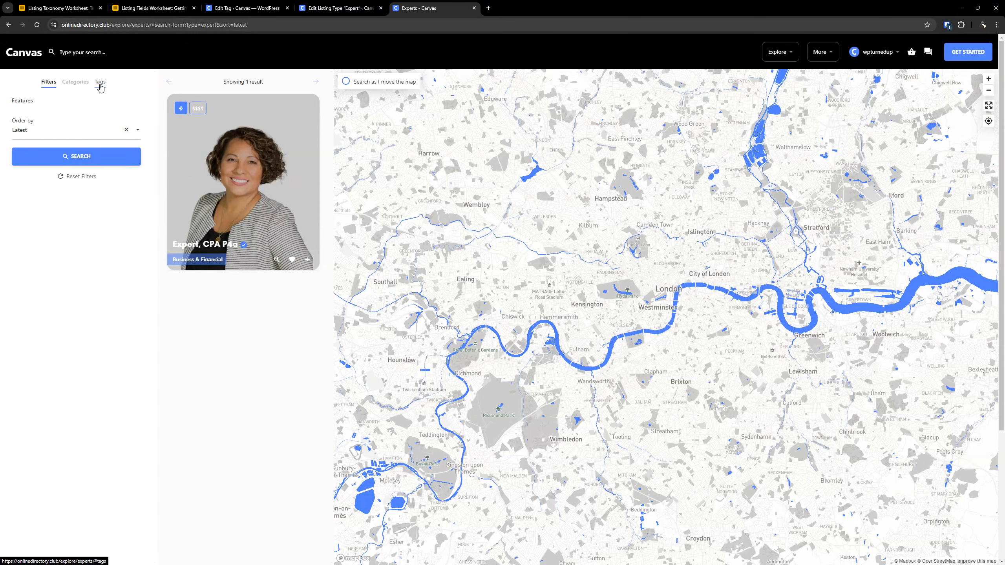
left_click(340, 8)
- Remove Tags from the active Explore tabs of the Expert search forms
left_click(662, 171)
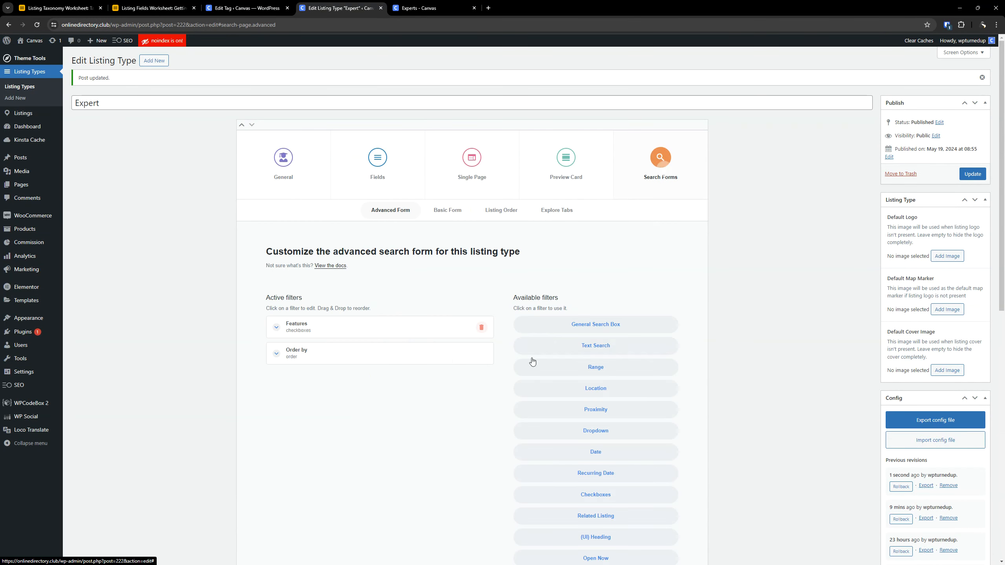
left_click(550, 212)
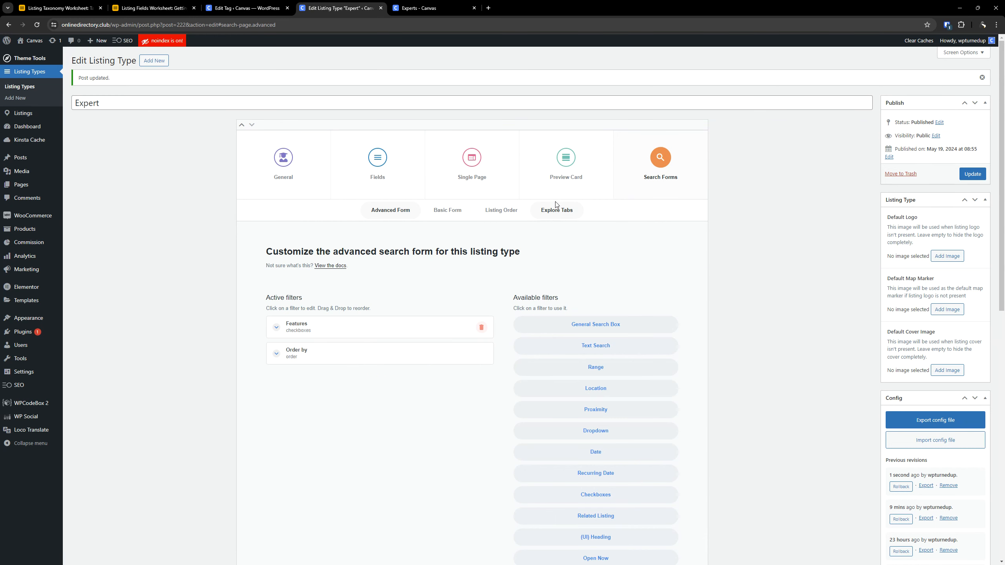
left_click(481, 379)
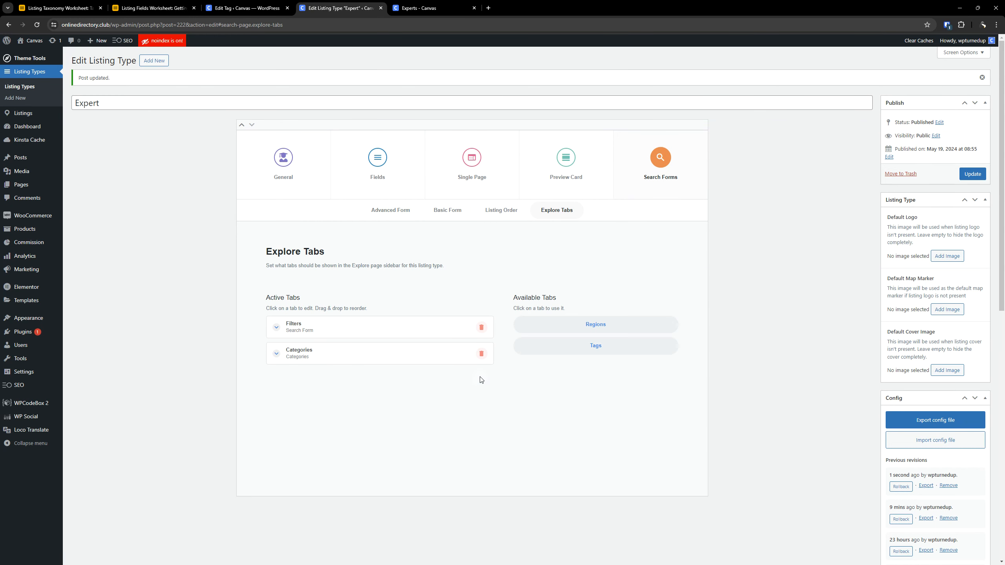
- Review the Features filter's settings in the advanced search form and update the Expert listing type
left_click(389, 210)
left_click(375, 331)
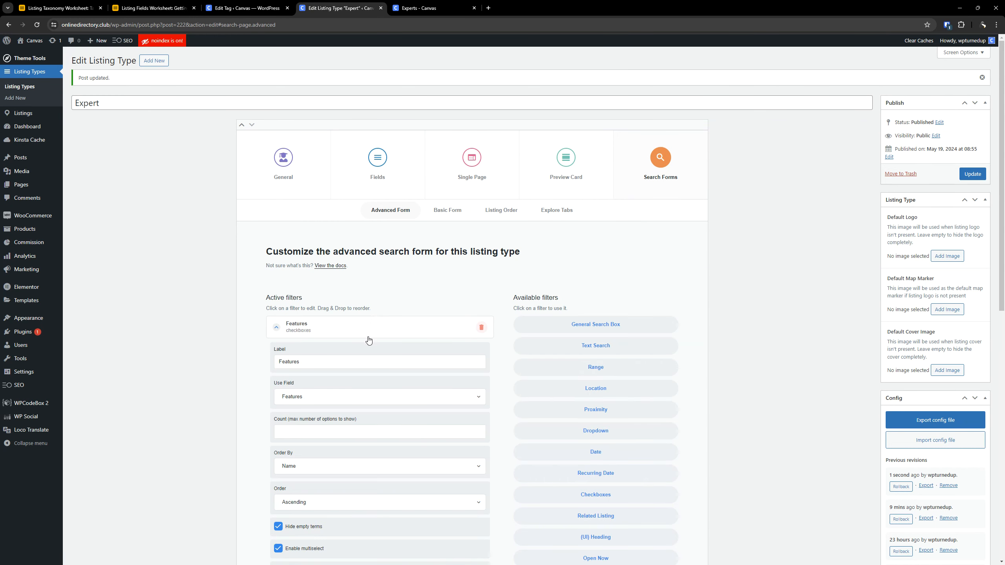
scroll(368, 341, "down", 5)
scroll(342, 292, "up", 3)
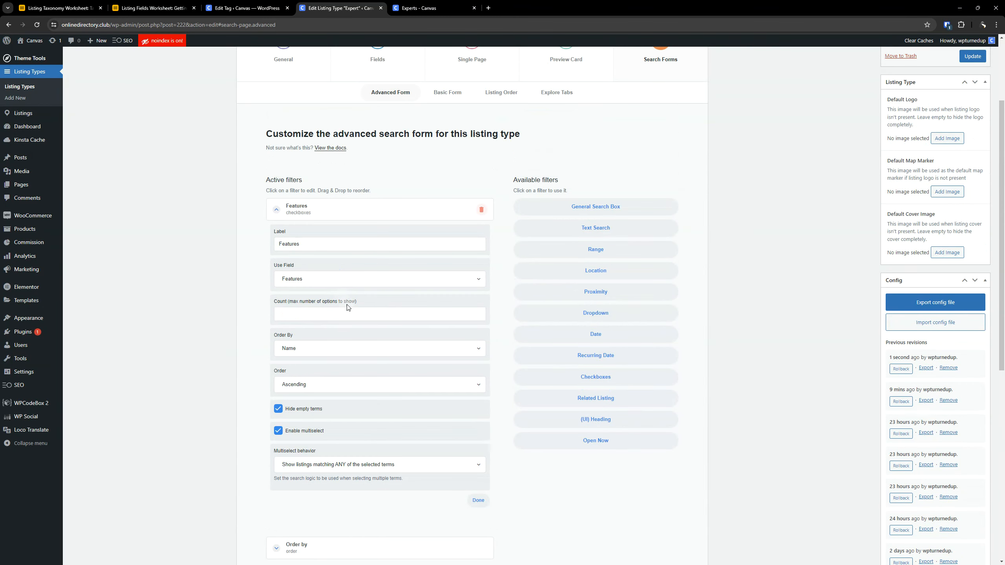
scroll(348, 307, "up", 3)
left_click(972, 173)
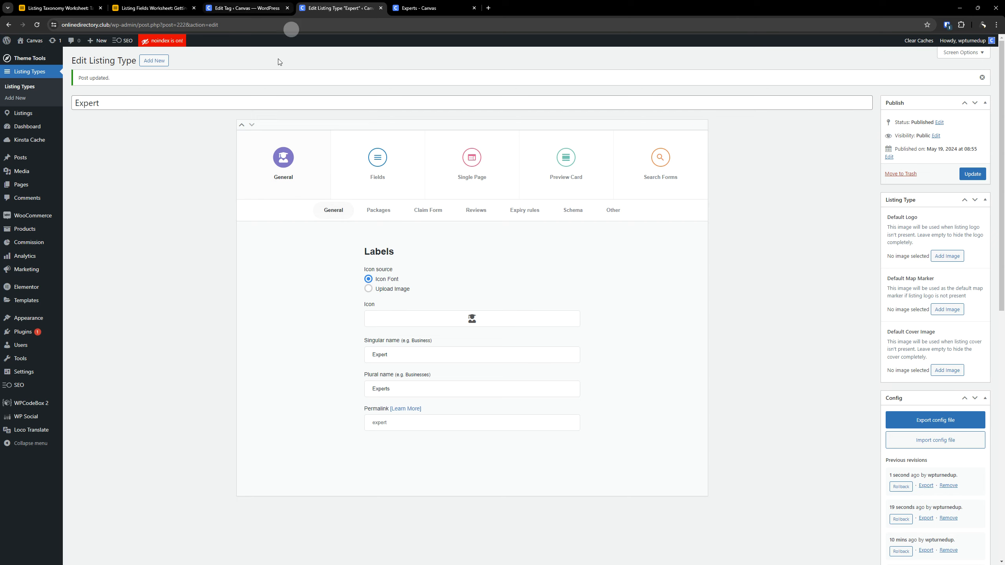
- Open the list of all listings in a new browser tab from the WordPress tag editor
left_click(246, 8)
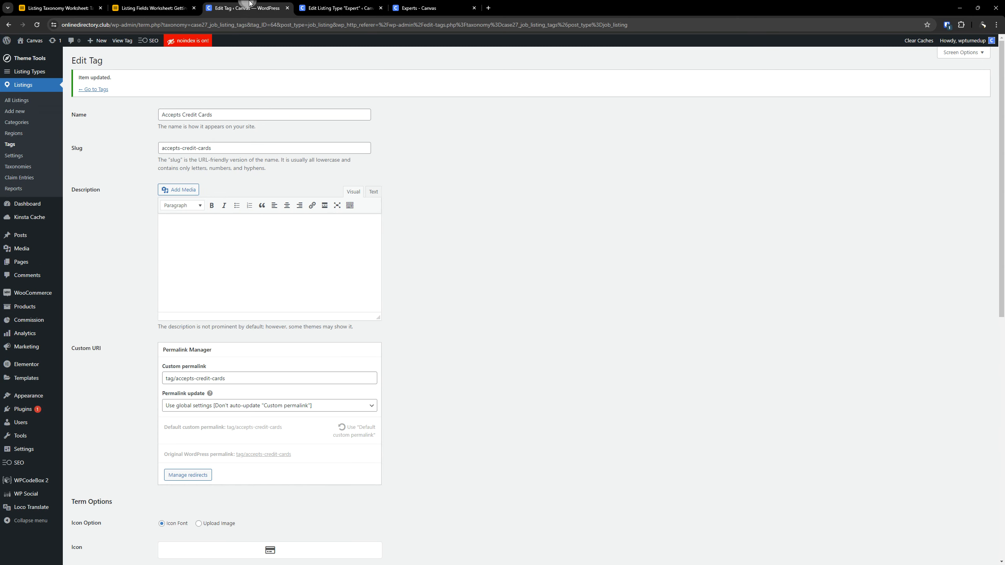
right_click(22, 98)
left_click(43, 103)
left_click(343, 5)
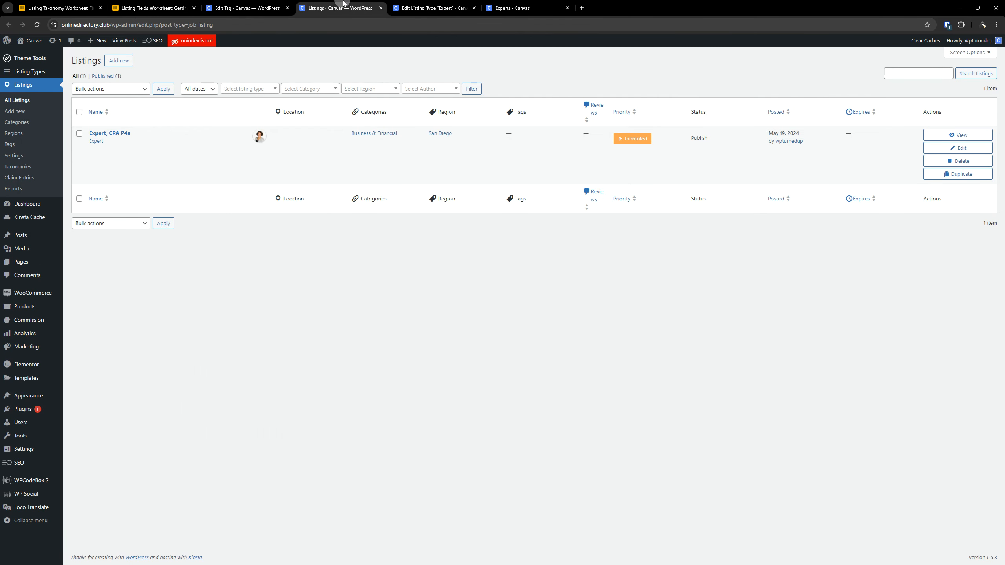
left_click(431, 8)
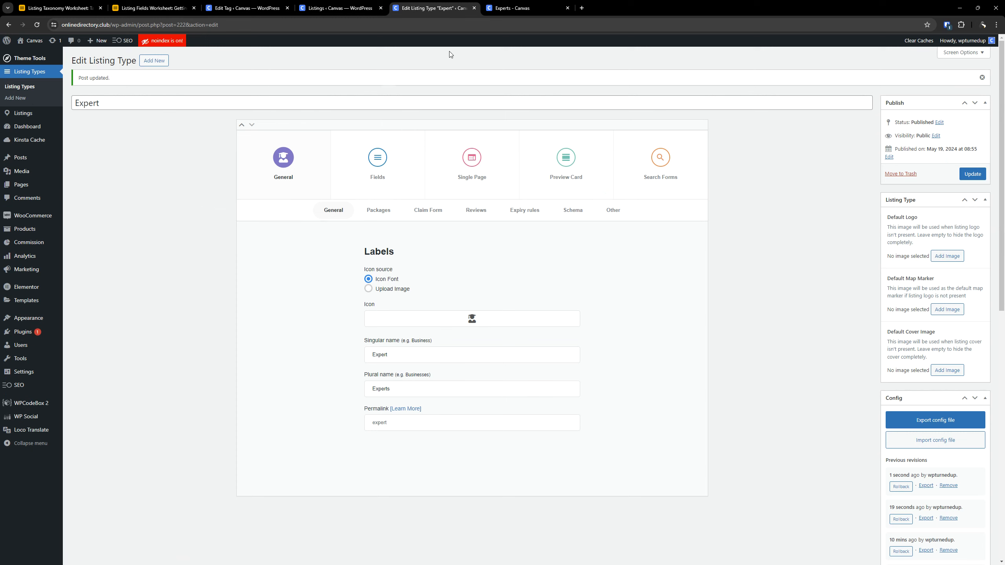
mouse_move(25, 115)
left_click(71, 149)
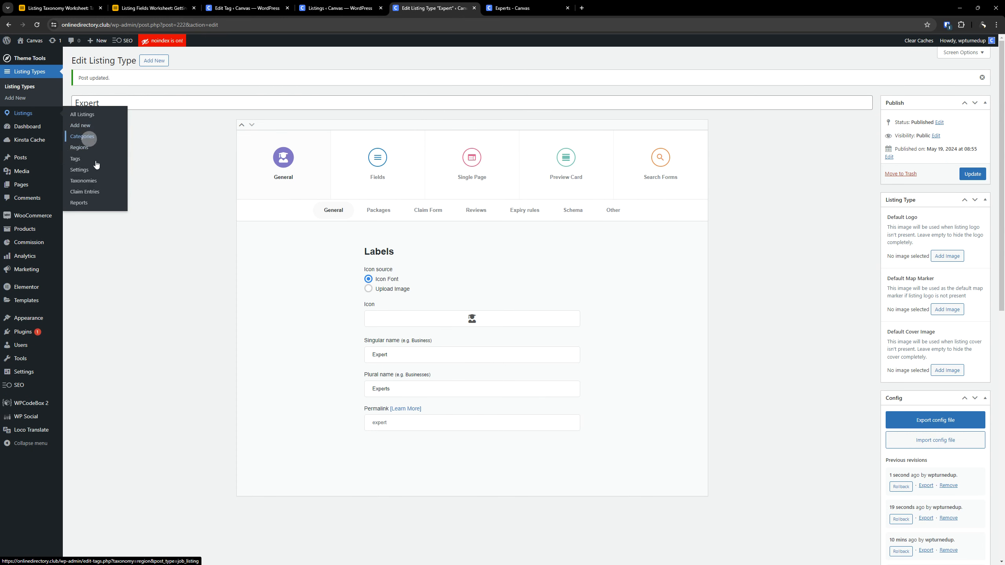
- Return to the Accepts Credit Cards tag and update it with its current settings
left_click(246, 8)
left_click(14, 148)
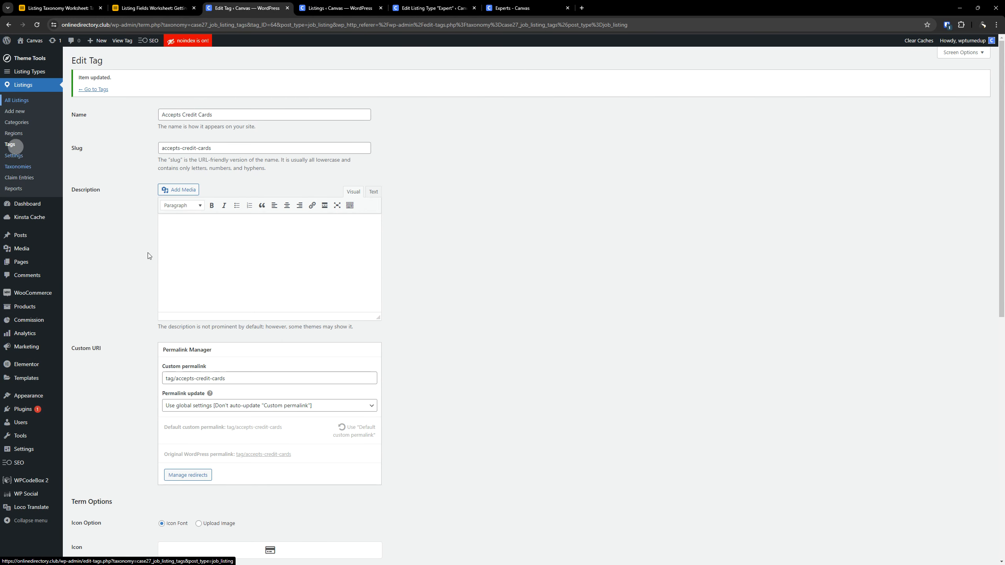
scroll(146, 426, "down", 8)
left_click(84, 533)
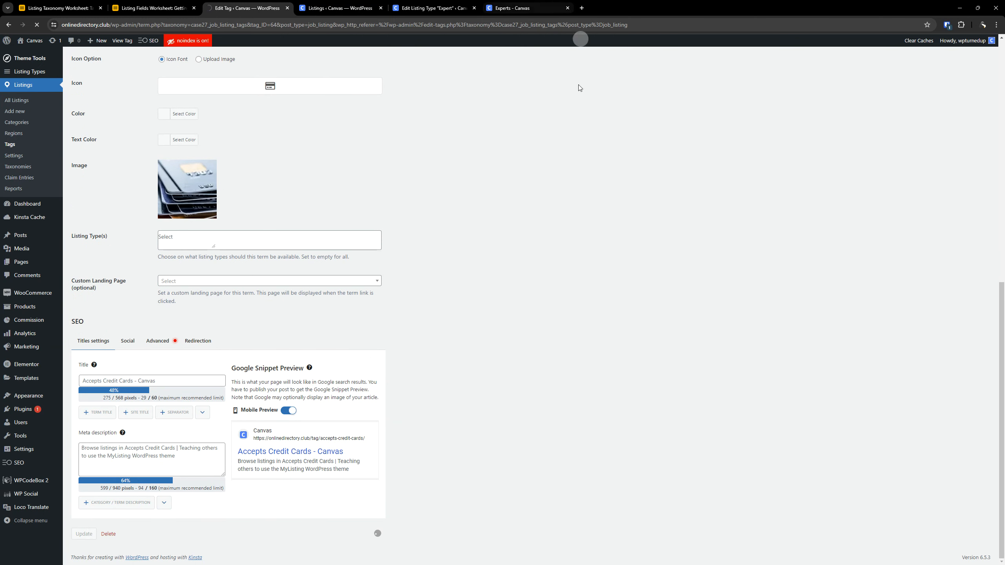
- Reload the live Experts explore page to check its Features filter and Explore tabs
left_click(510, 7)
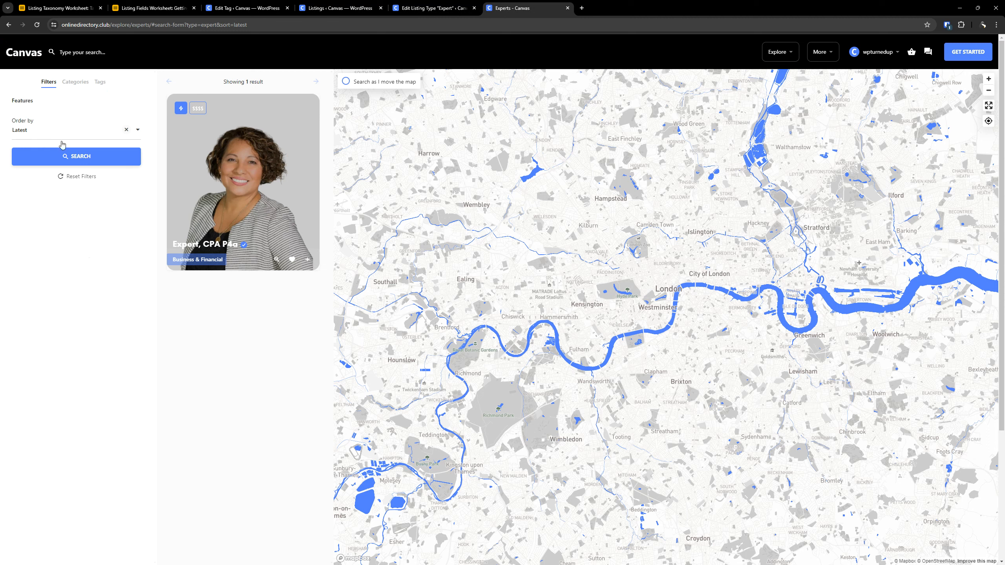
left_click(36, 25)
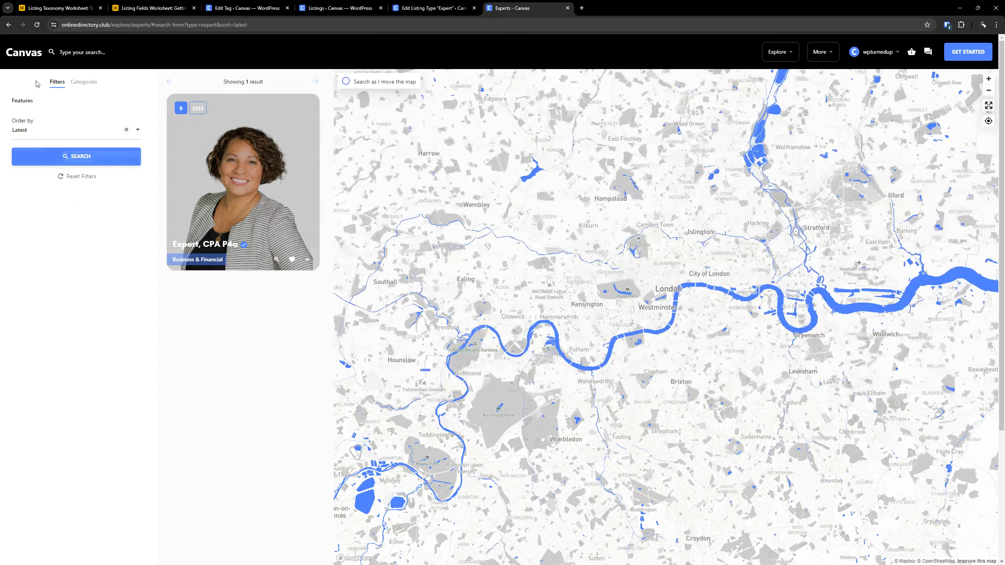
- Turn off hiding of empty terms for the Features filter in the Expert listing type's advanced search form and update the listing type
left_click(455, 4)
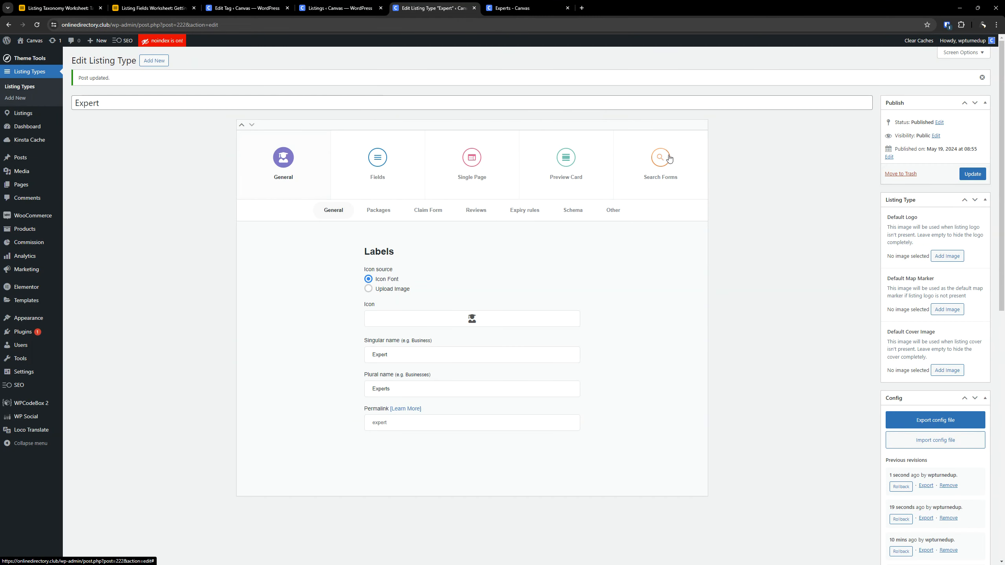
left_click(656, 159)
left_click(352, 327)
scroll(432, 382, "down", 5)
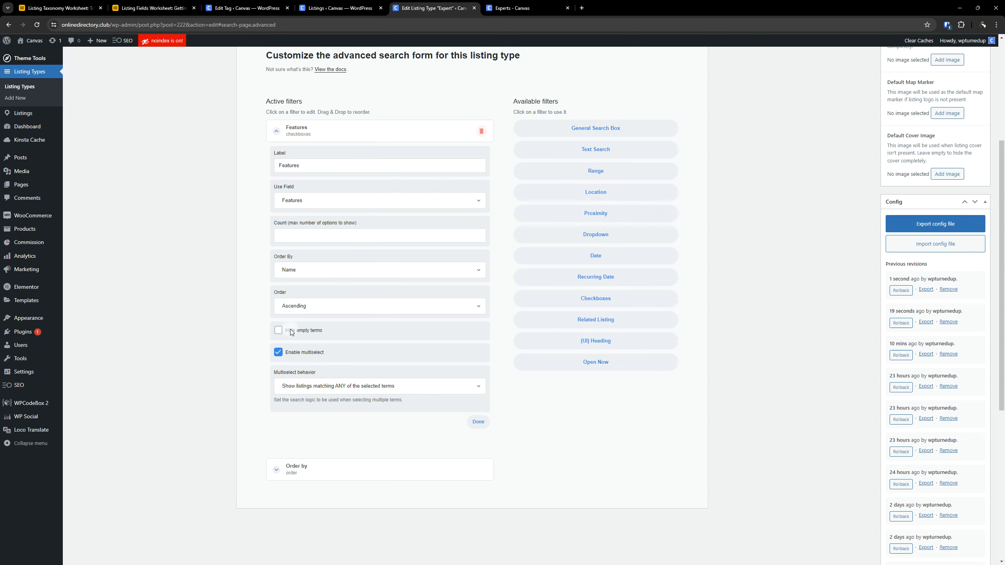
scroll(395, 329, "up", 6)
scroll(514, 296, "down", 4)
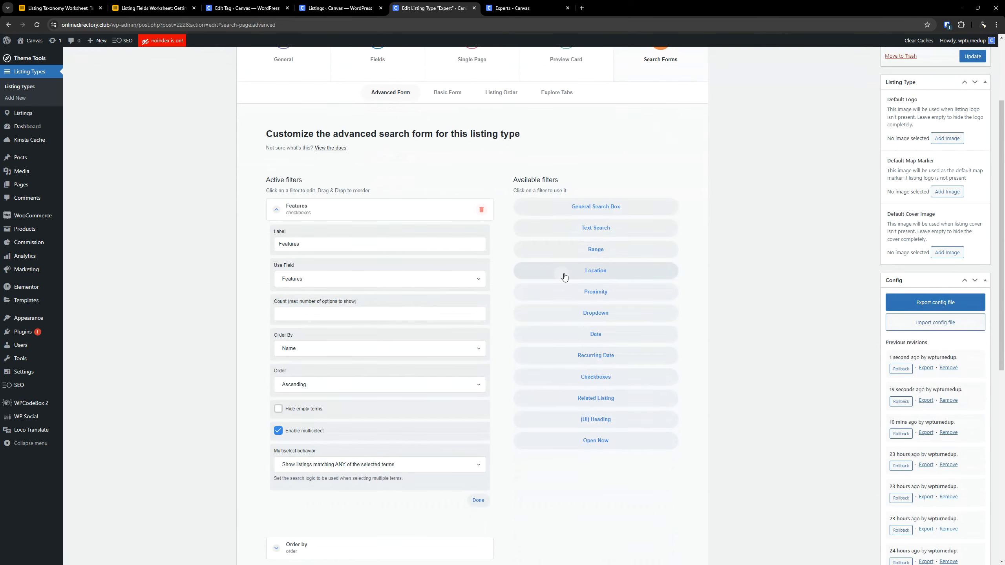
scroll(751, 257, "up", 3)
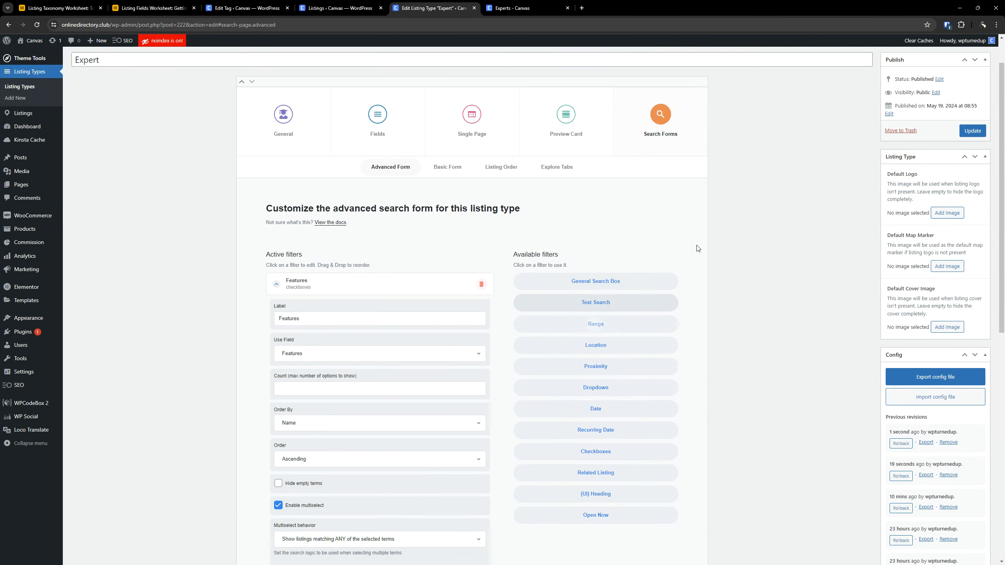
left_click(969, 174)
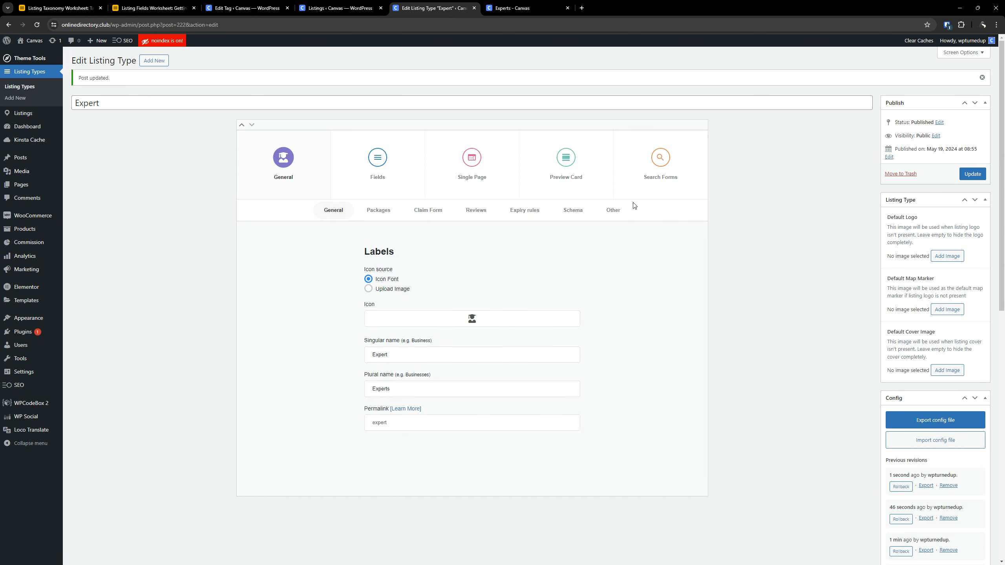
- Reload the live Experts explore page and test the Accepts Credit Cards feature filter on and off
left_click(540, 8)
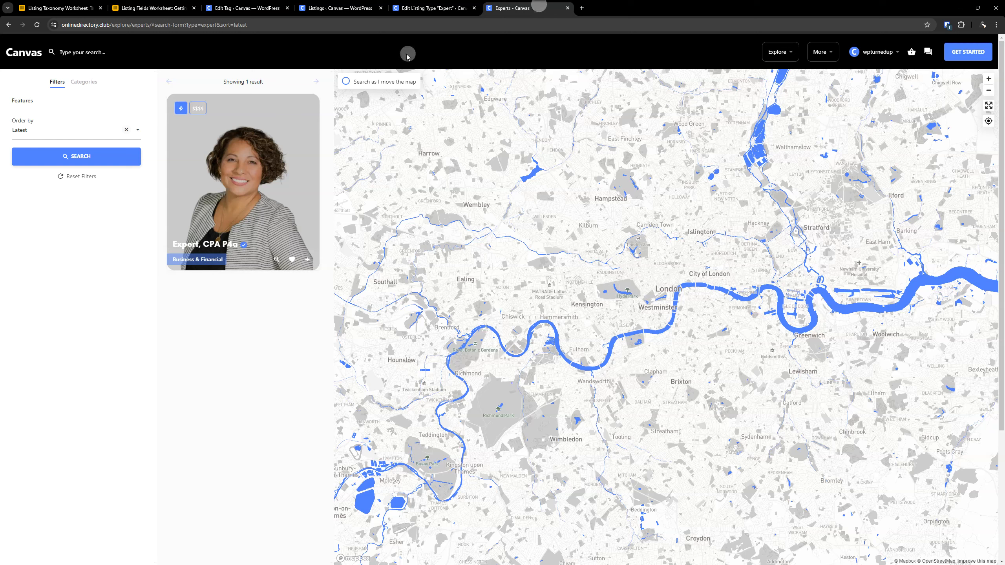
left_click(36, 25)
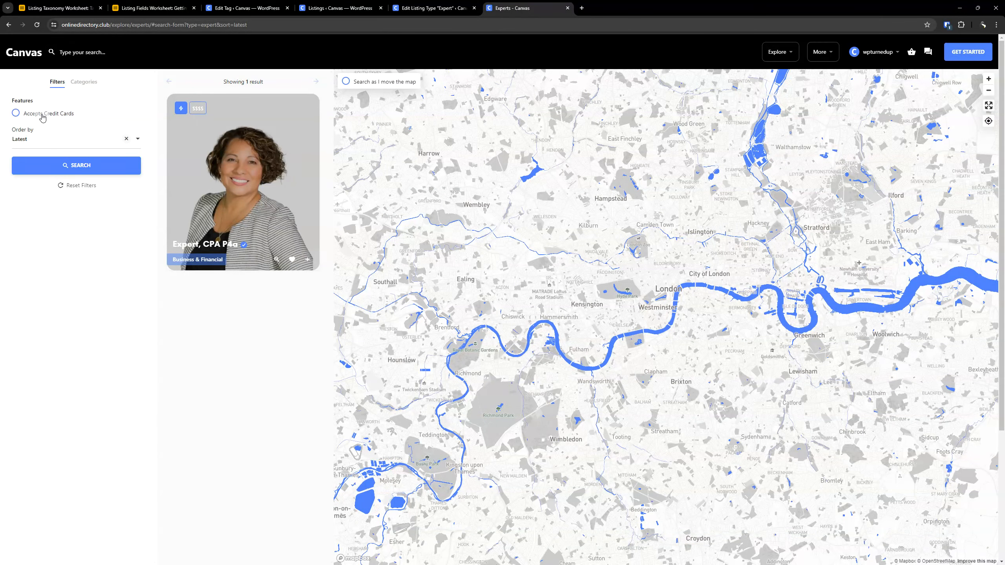
left_click(42, 117)
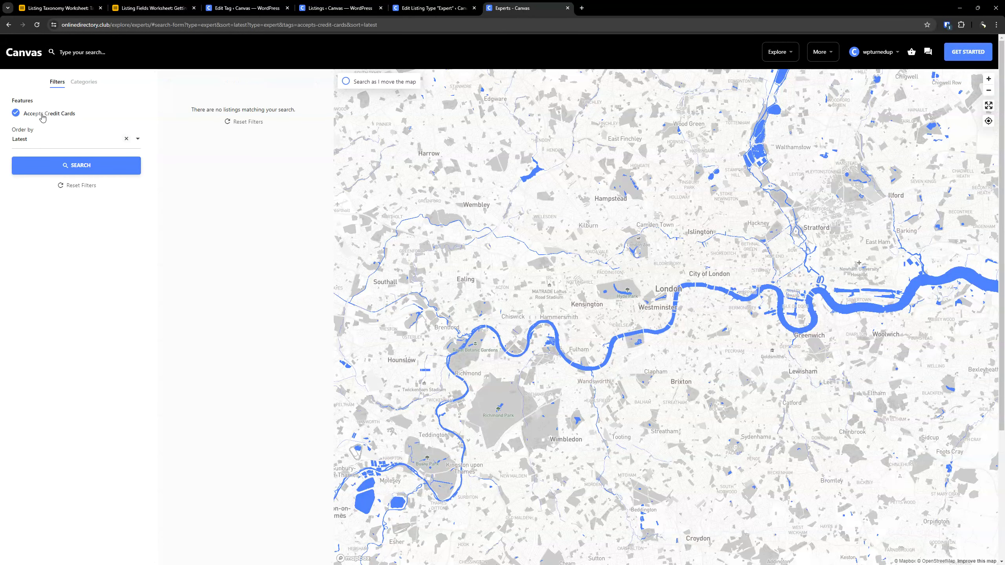
left_click(41, 117)
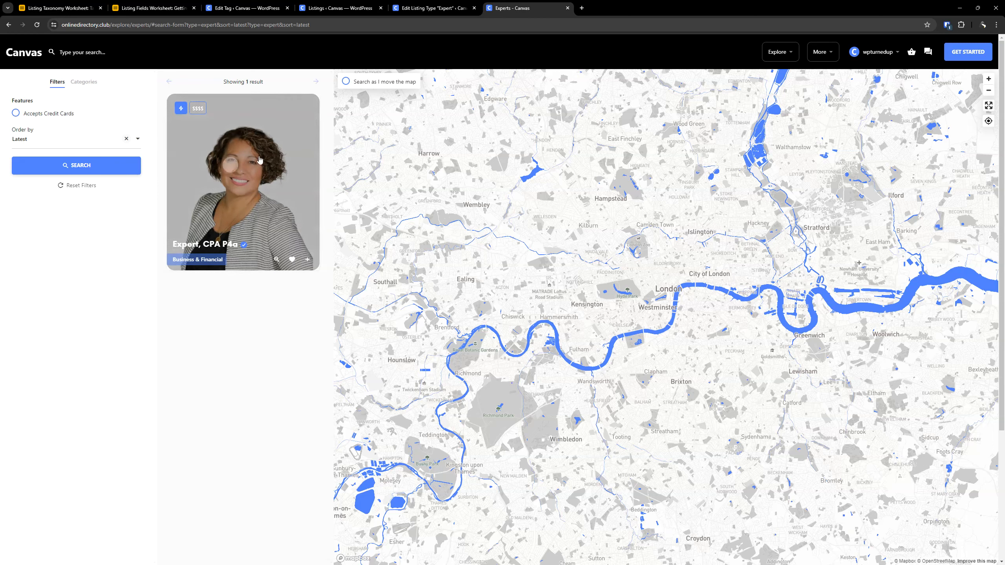
left_click(48, 120)
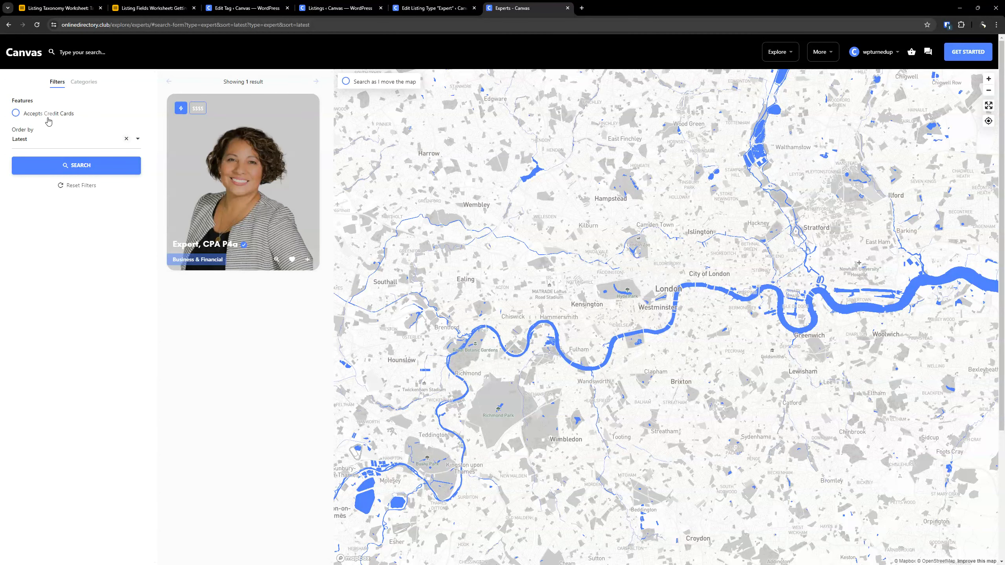
- View the Business & Financial category among the Experts explore page's categories
left_click(84, 82)
left_click(77, 128)
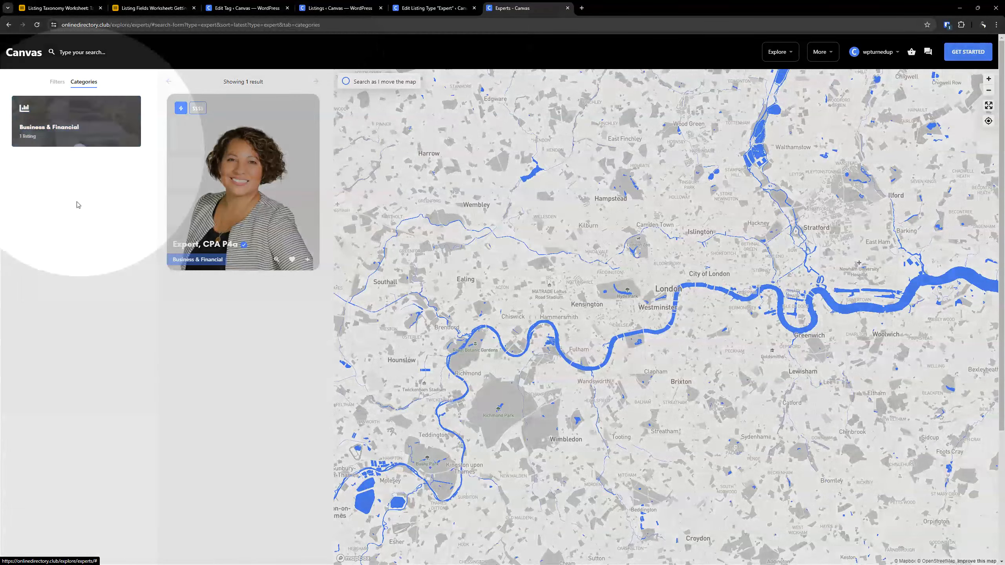
left_click(81, 126)
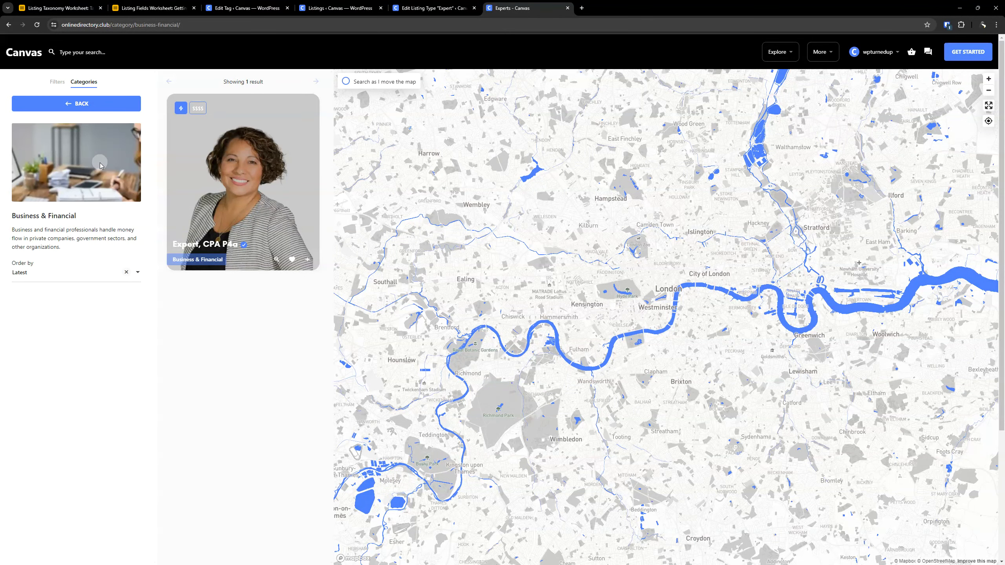
- Review the Accepts Credit Cards tag's image and the feature cards on the demo site's Events explore page, closing the demo page
left_click(231, 7)
scroll(254, 382, "down", 5)
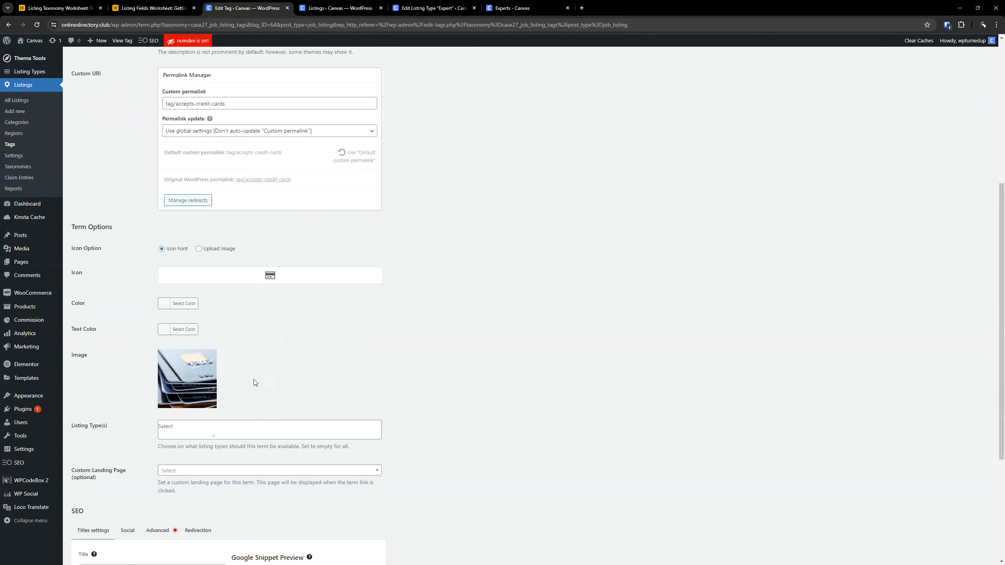
mouse_move(196, 377)
left_click_drag(1003, 138, 568, 2)
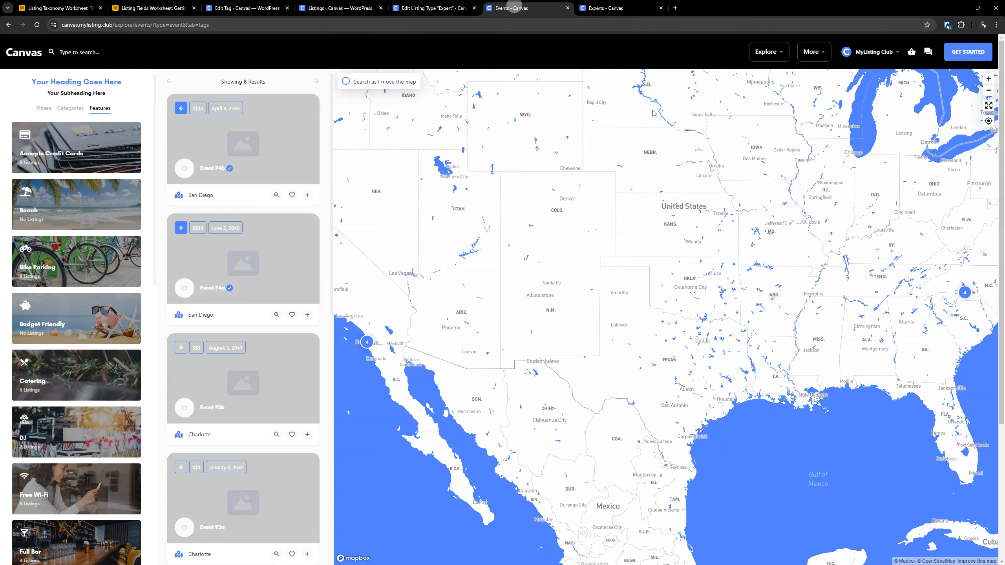
key("ctrl+w")
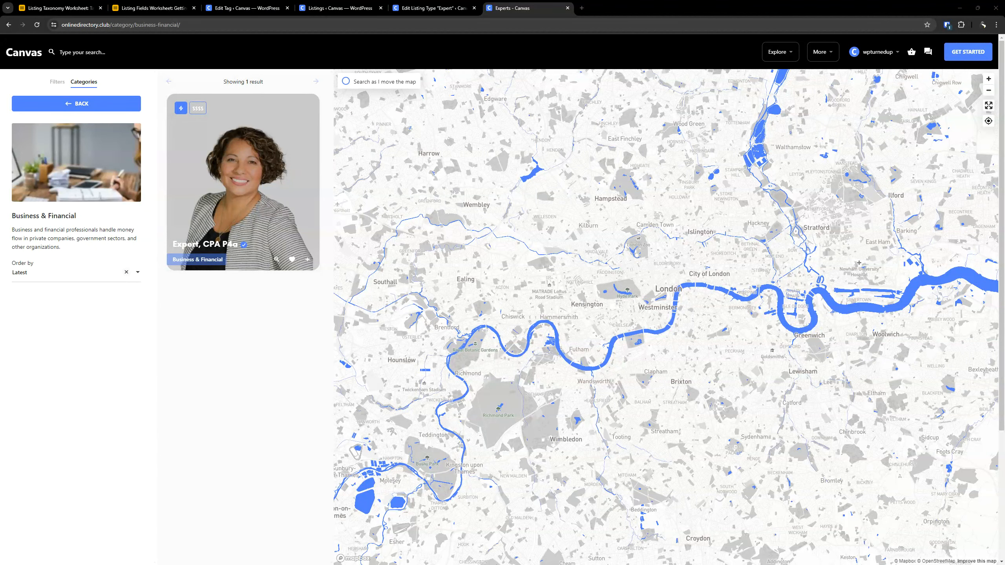
- Copy the tag name Free Estimates from the Expert DEMO table of the Listing Taxonomy Worksheet
left_click(59, 8)
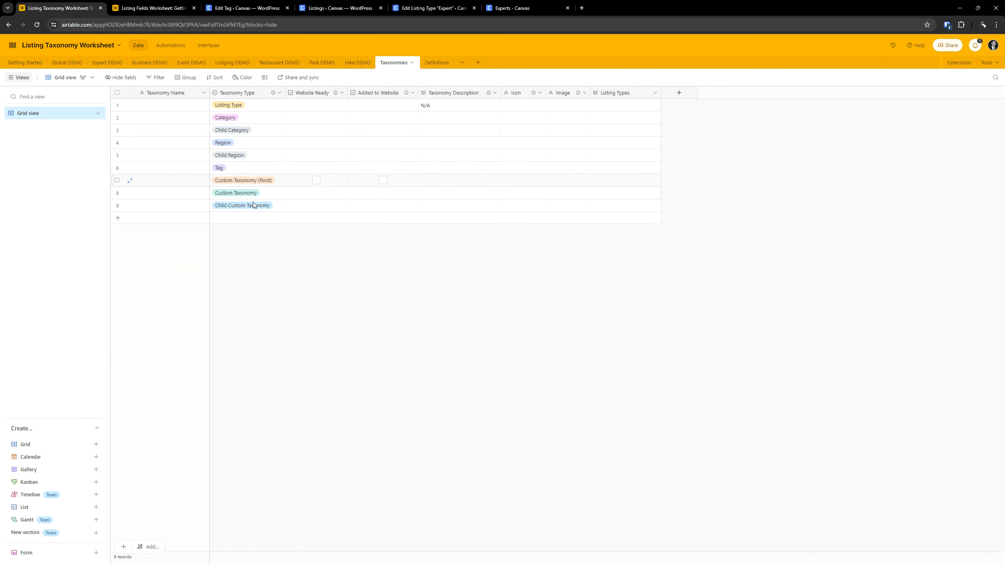
left_click(178, 8)
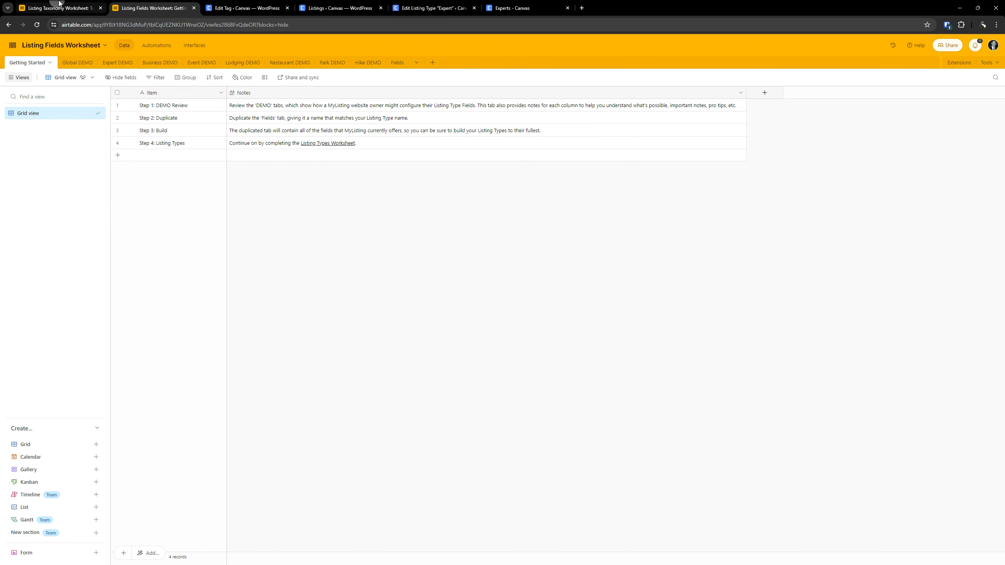
left_click(59, 3)
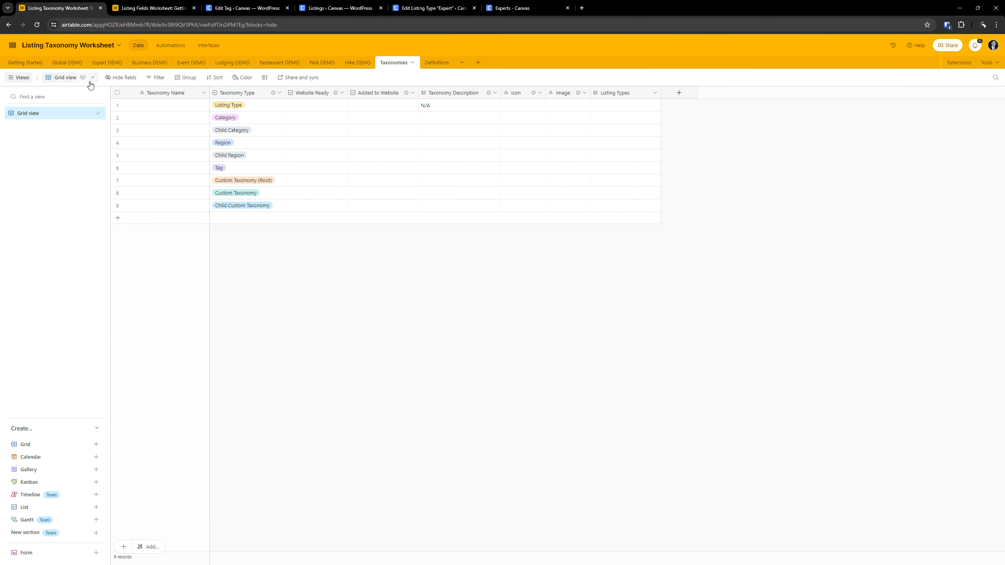
left_click(101, 65)
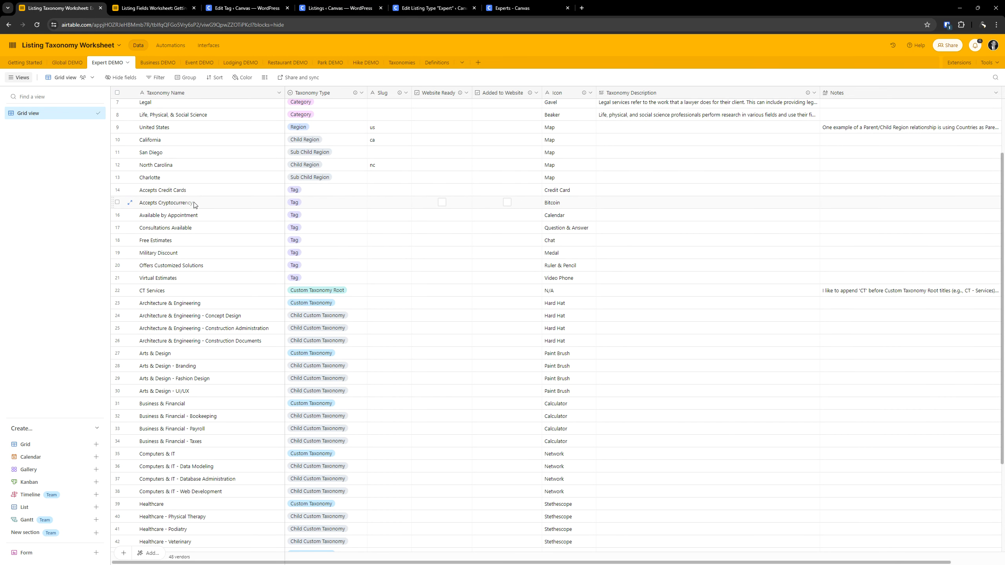
double_click(189, 239)
key("ctrl+c")
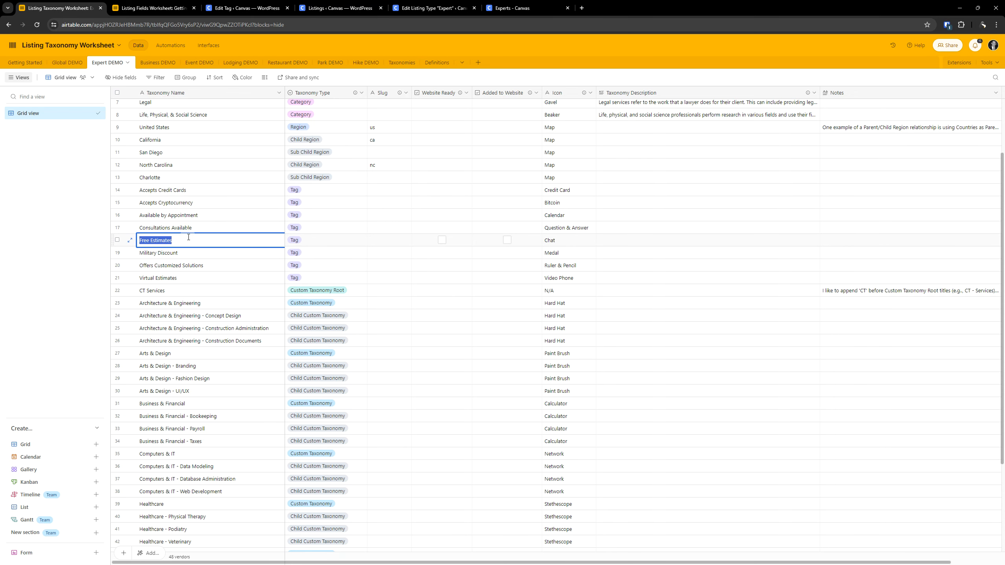
- Return to the WordPress listing tags overview and enter Free Estimates as the new tag's name
left_click(236, 6)
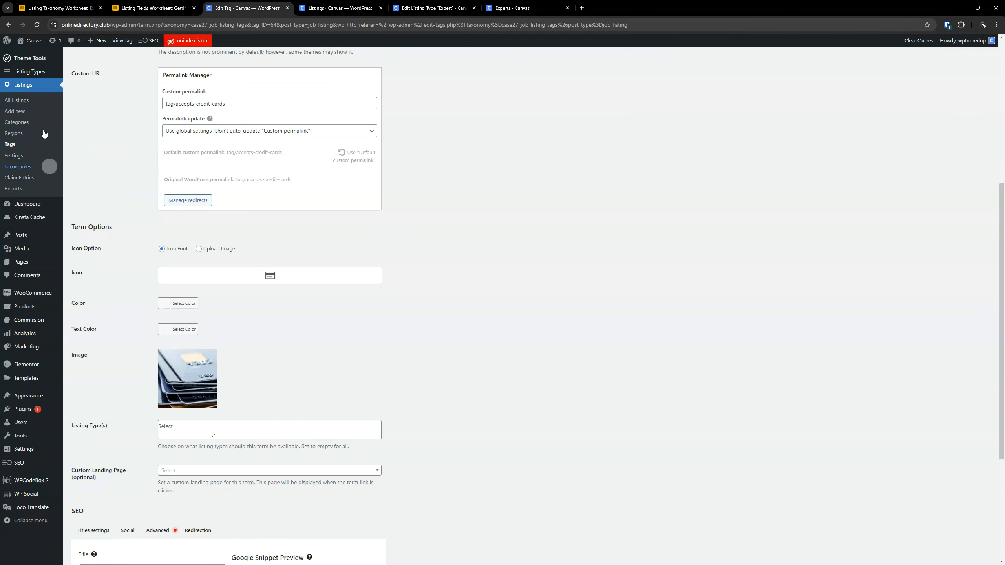
scroll(114, 205, "up", 7)
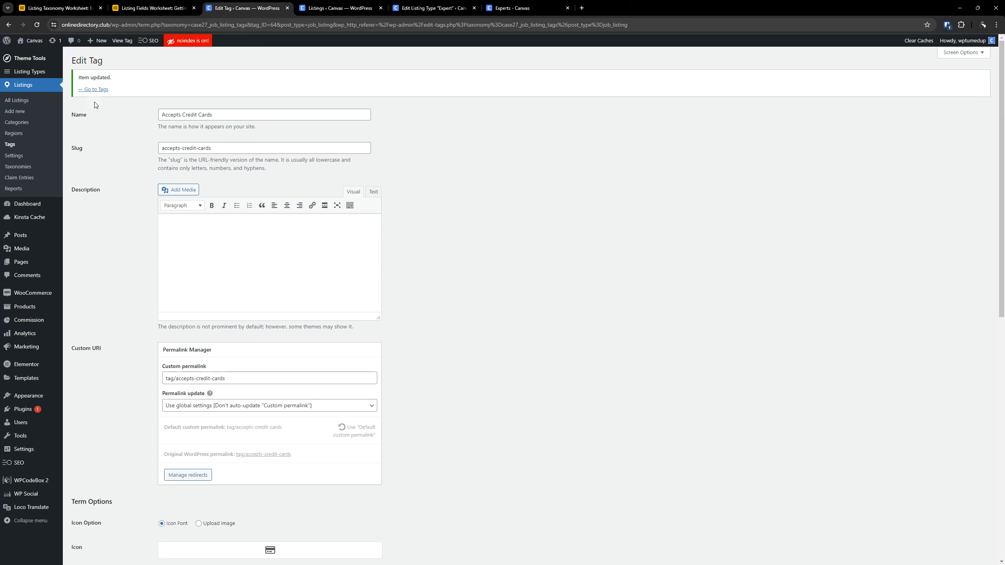
left_click(96, 89)
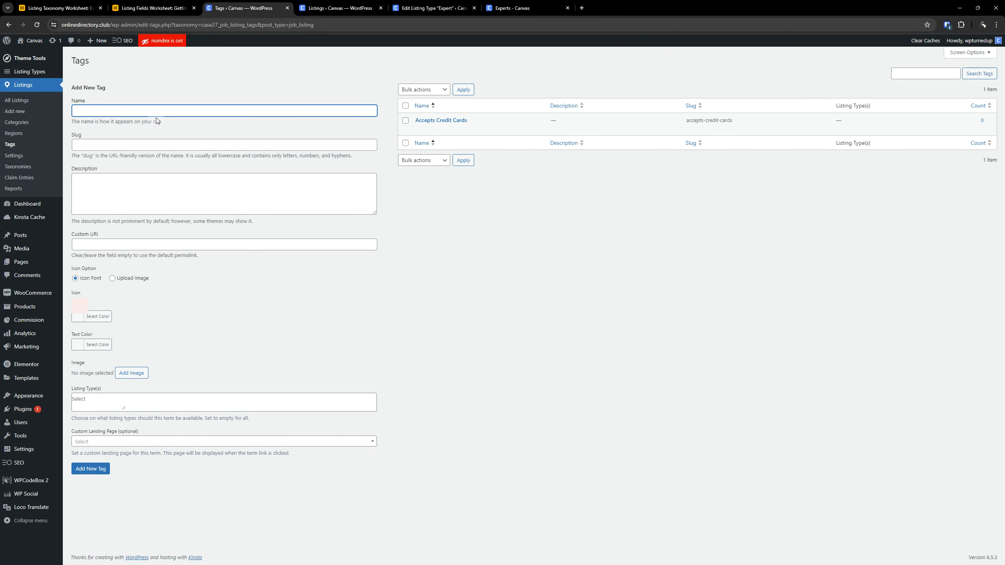
key("ctrl+v")
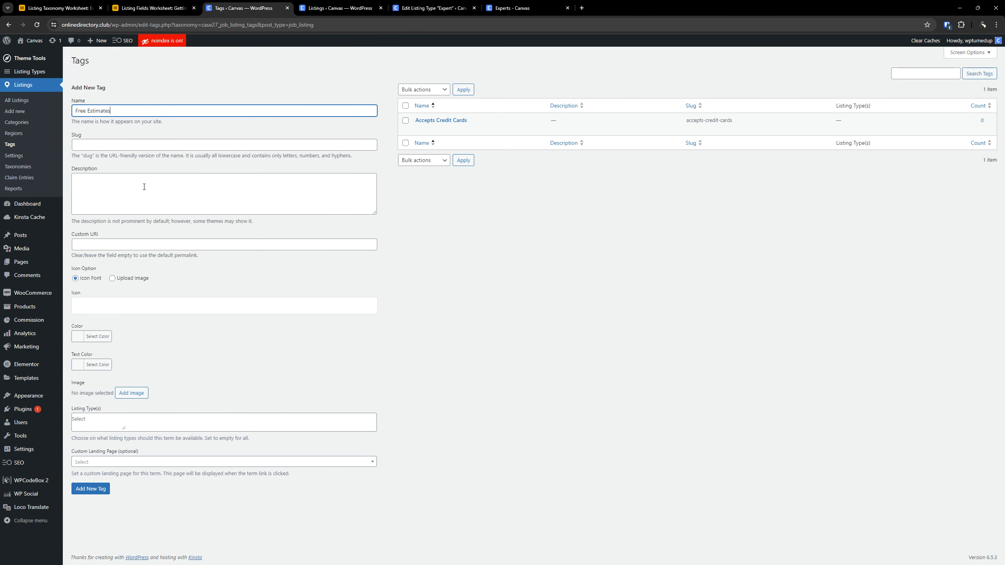
- Choose the first chat icon from the material icons pack as the Free Estimates tag's icon
left_click(144, 187)
left_click(165, 308)
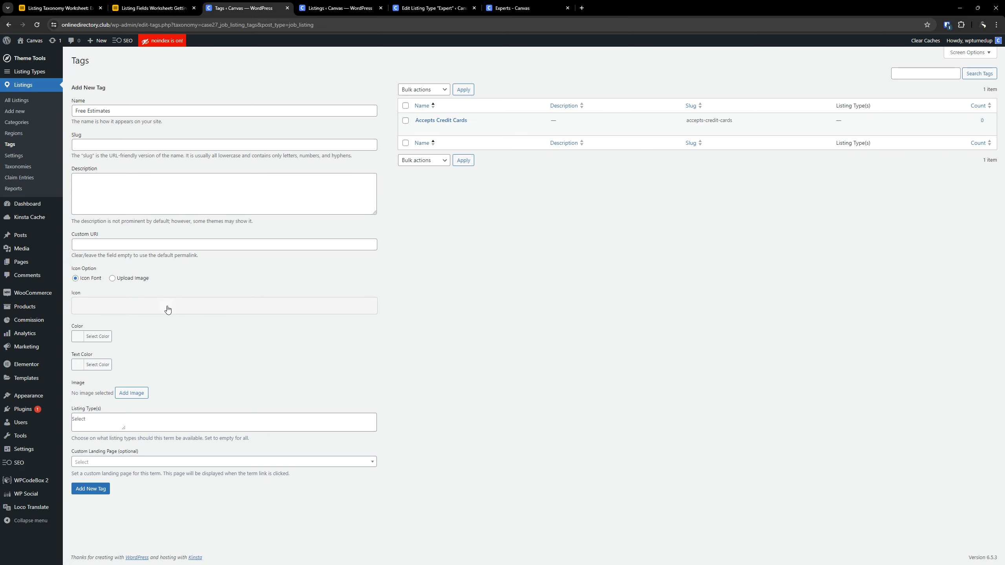
left_click(375, 177)
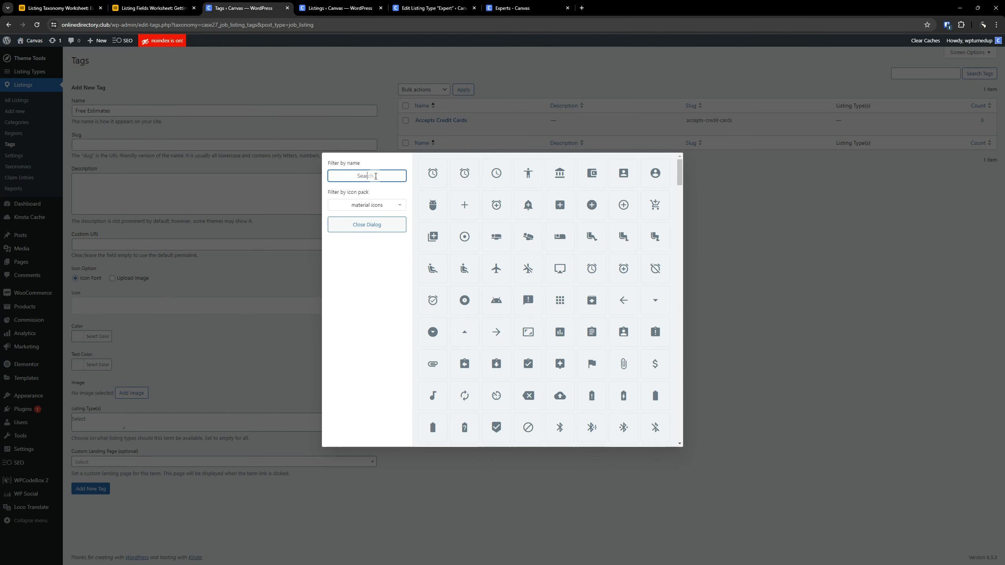
type("chat")
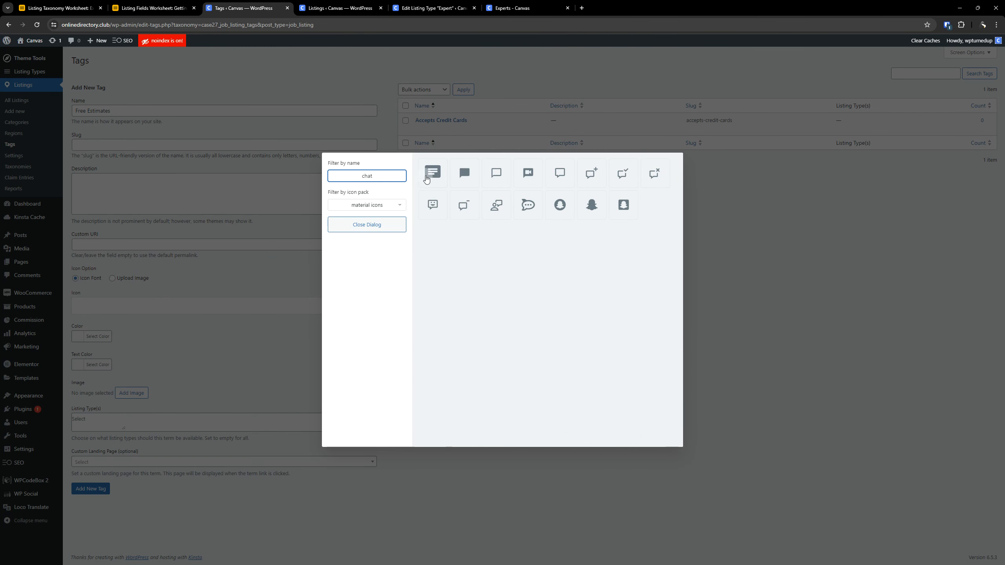
left_click(425, 177)
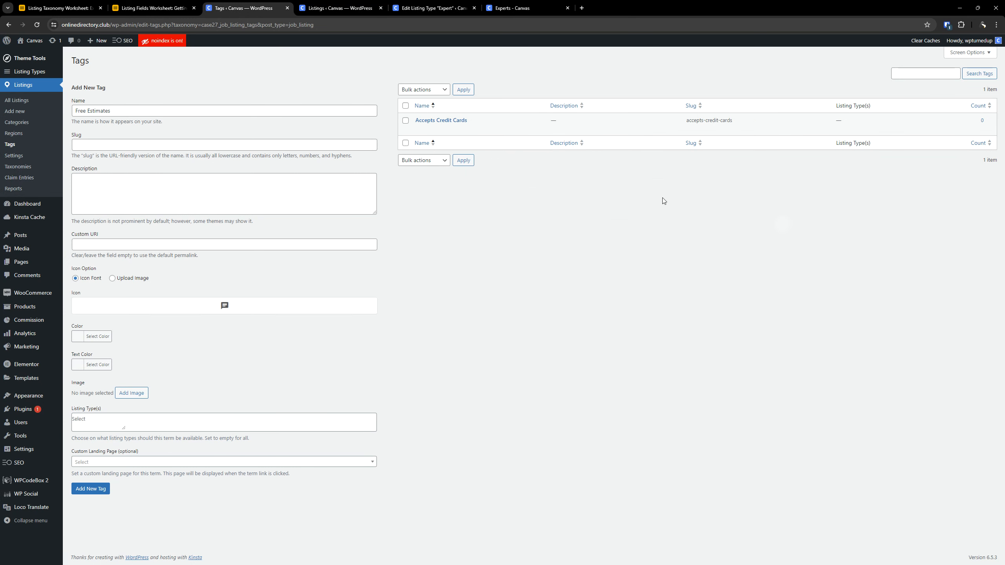
- Check the icon listed for Free Estimates in the Listing Taxonomy Worksheet and return to the new tag form
left_click(150, 8)
left_click(59, 8)
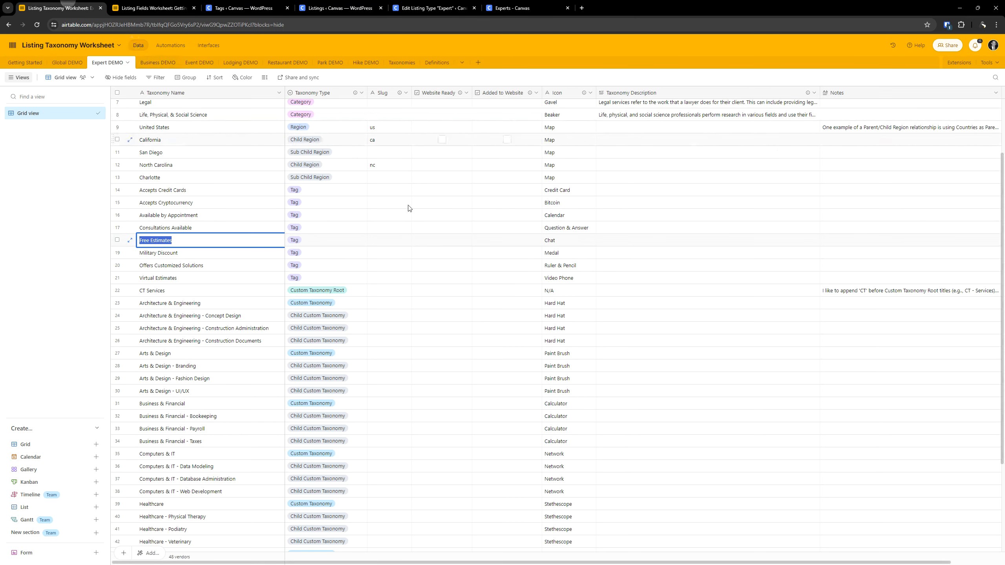
left_click(570, 242)
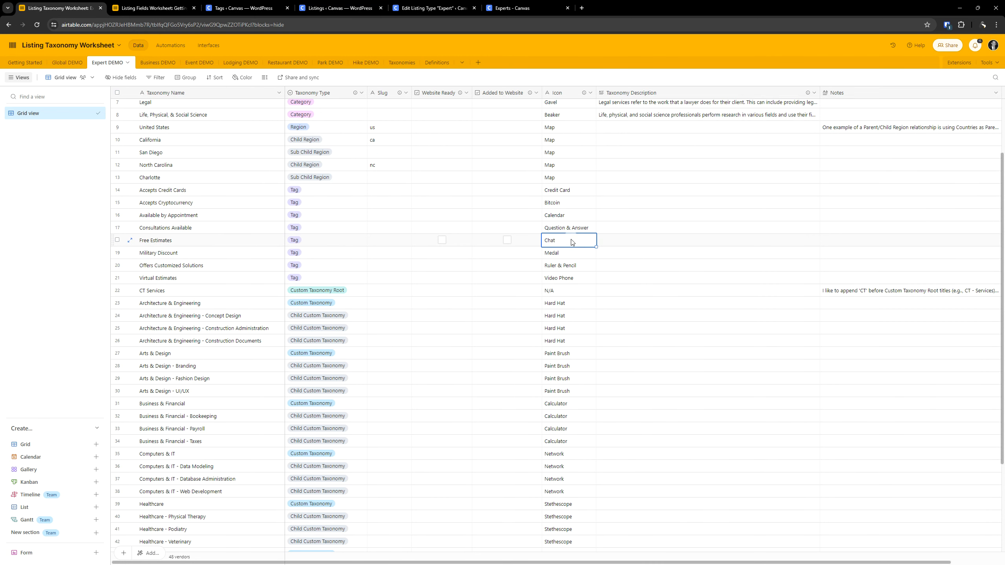
left_click(246, 8)
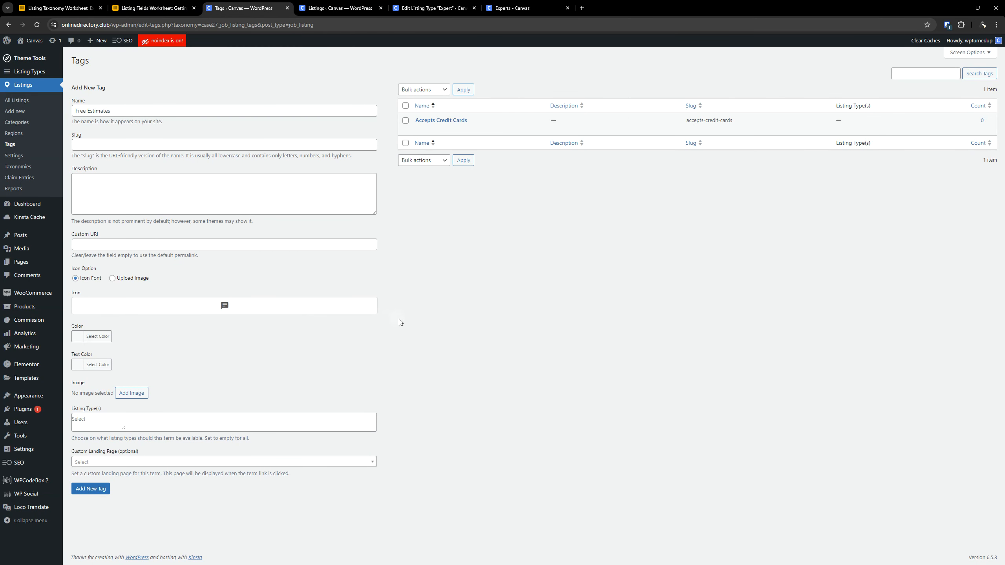
- Assign the Canvas-Explore-Page-Tag-Free-Estimates picture from the media library as the new tag's image
left_click(127, 391)
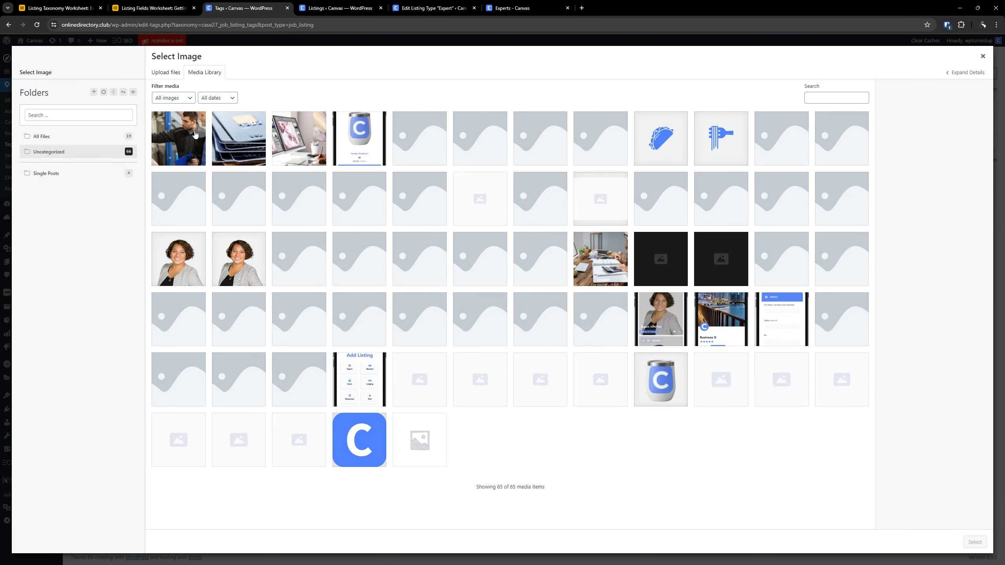
left_click(187, 135)
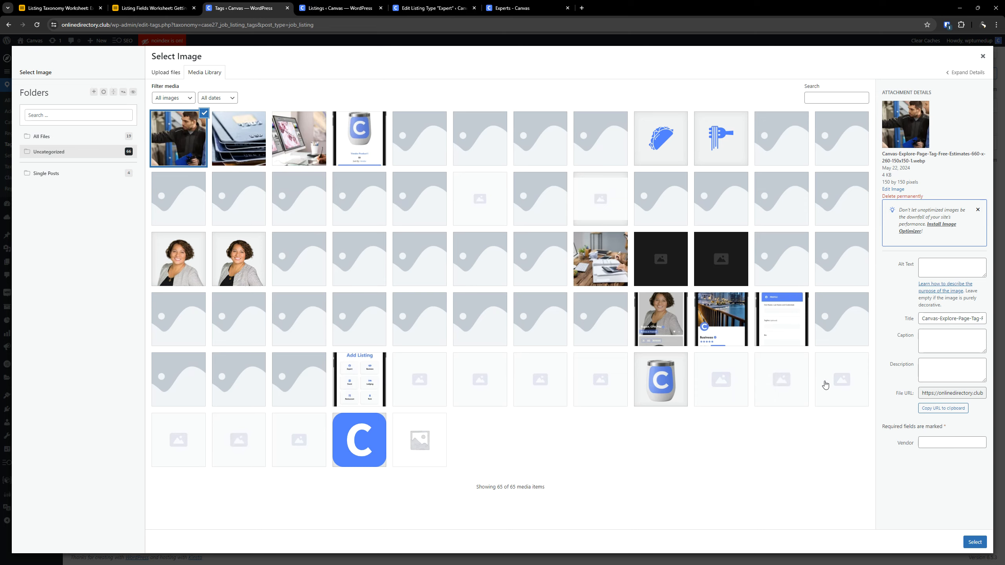
left_click(974, 542)
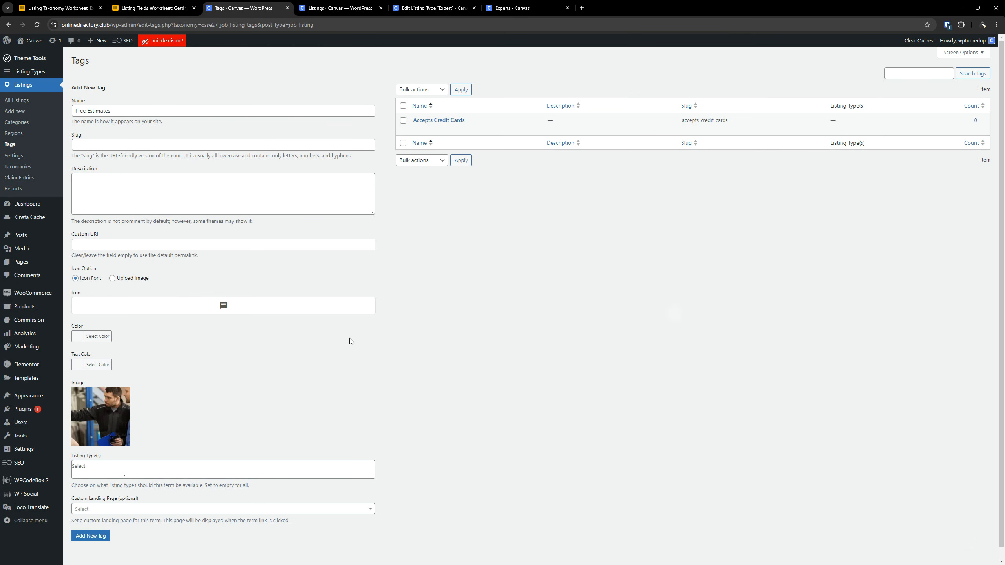
scroll(220, 249, "down", 1)
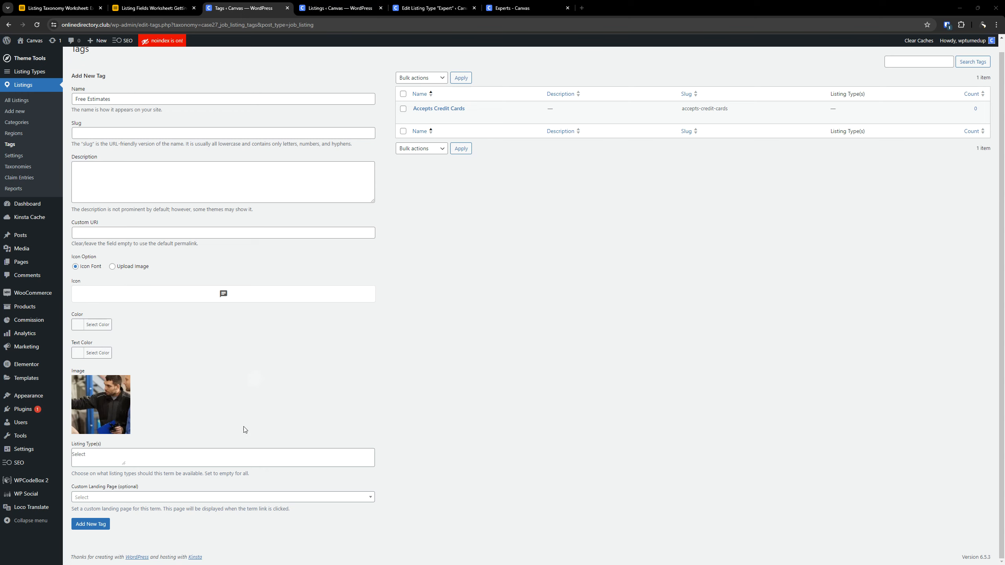
- Assign the Free Estimates tag to the Expert and Global listing types and add the tag
left_click(207, 461)
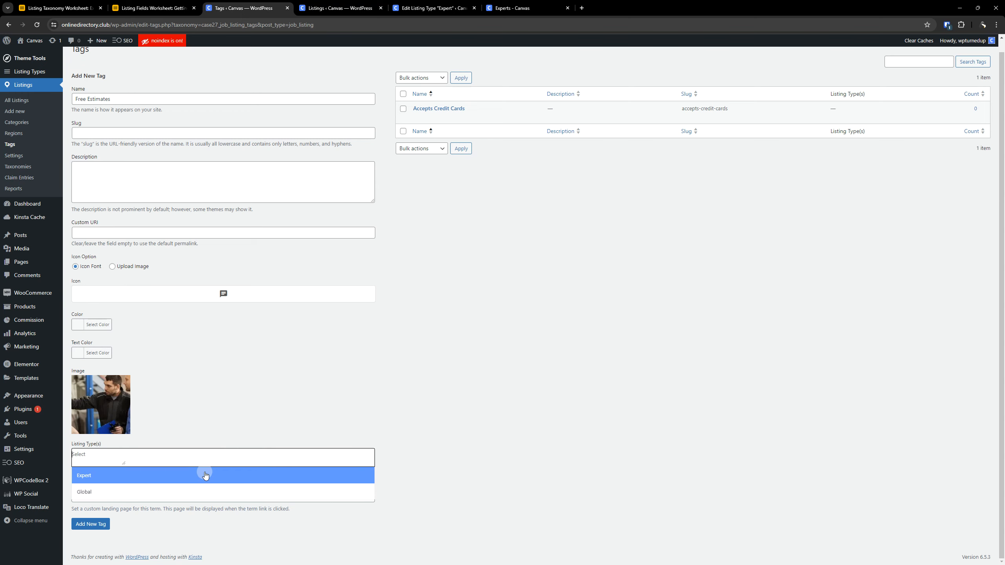
left_click(205, 475)
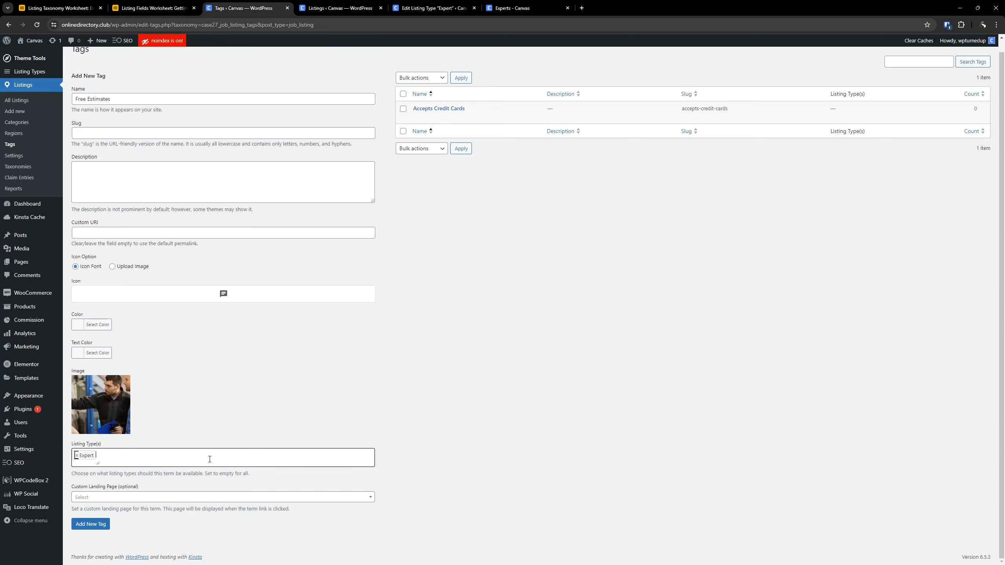
left_click(208, 458)
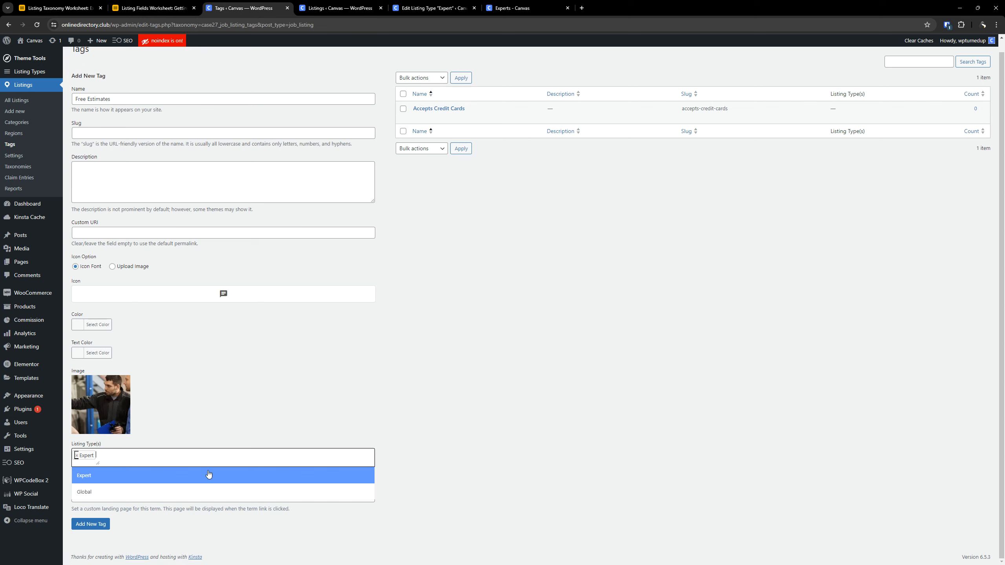
left_click(263, 491)
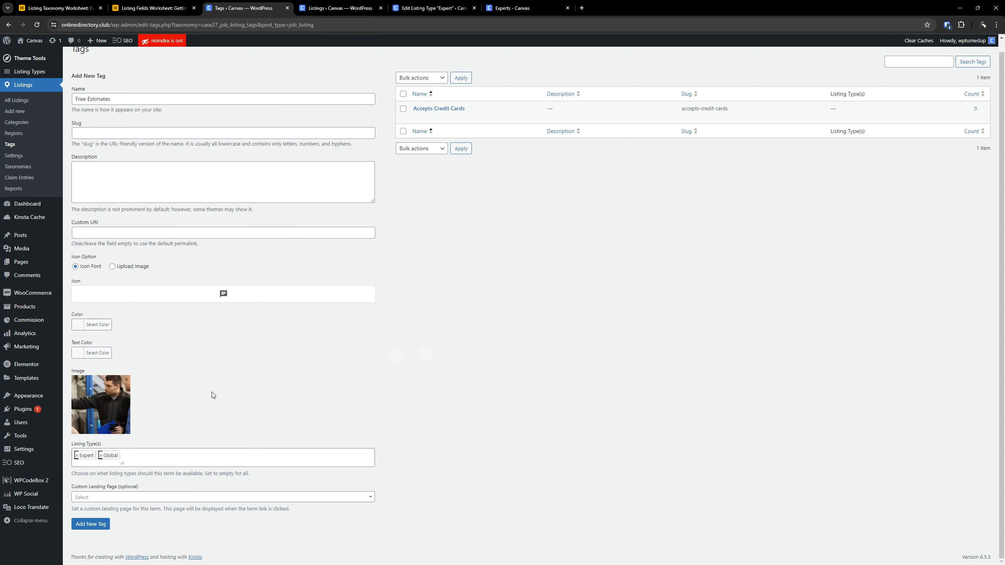
left_click(99, 524)
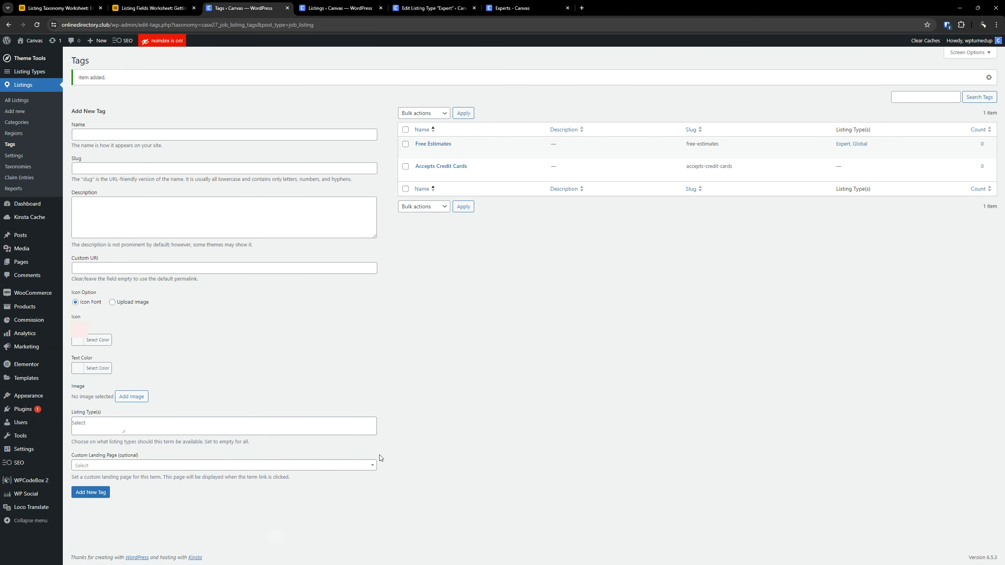
- Reload the Experts explore page on its search filters and check the Features options
left_click(443, 8)
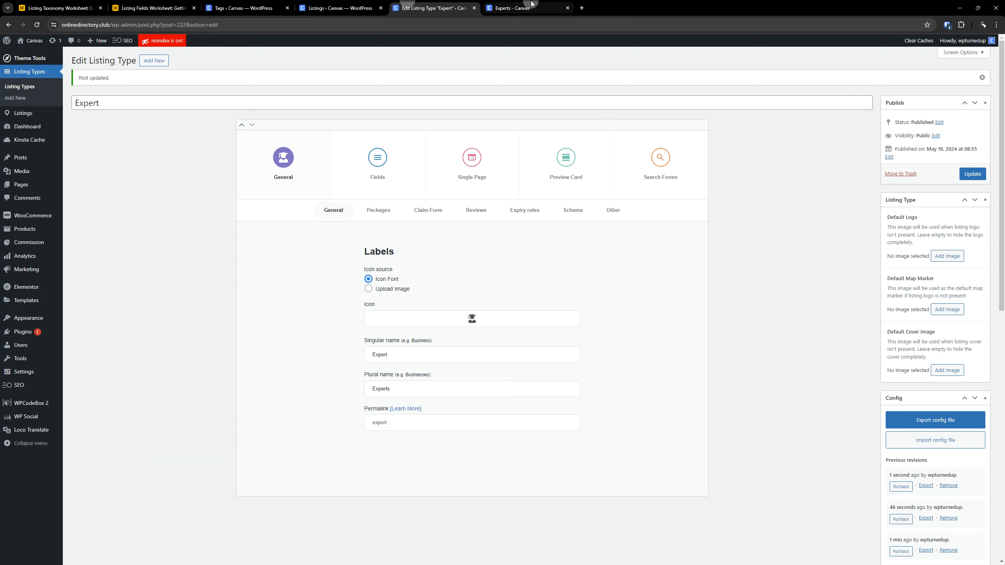
left_click(484, 8)
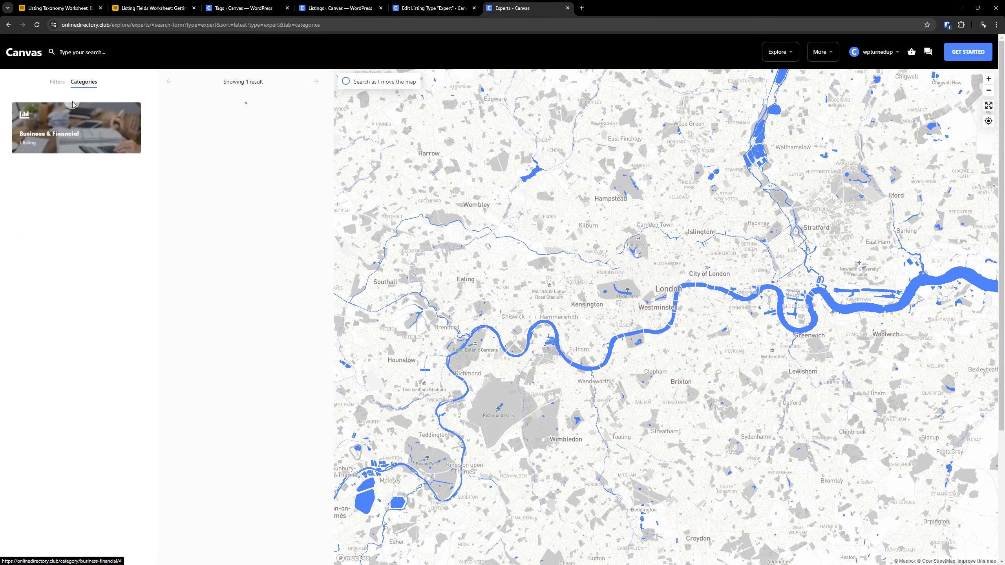
left_click(53, 82)
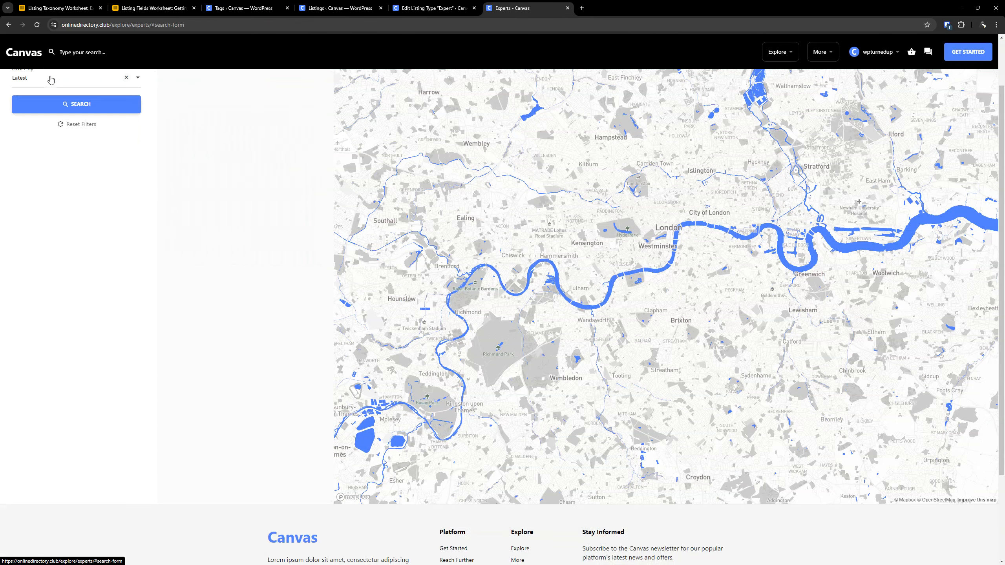
left_click(37, 25)
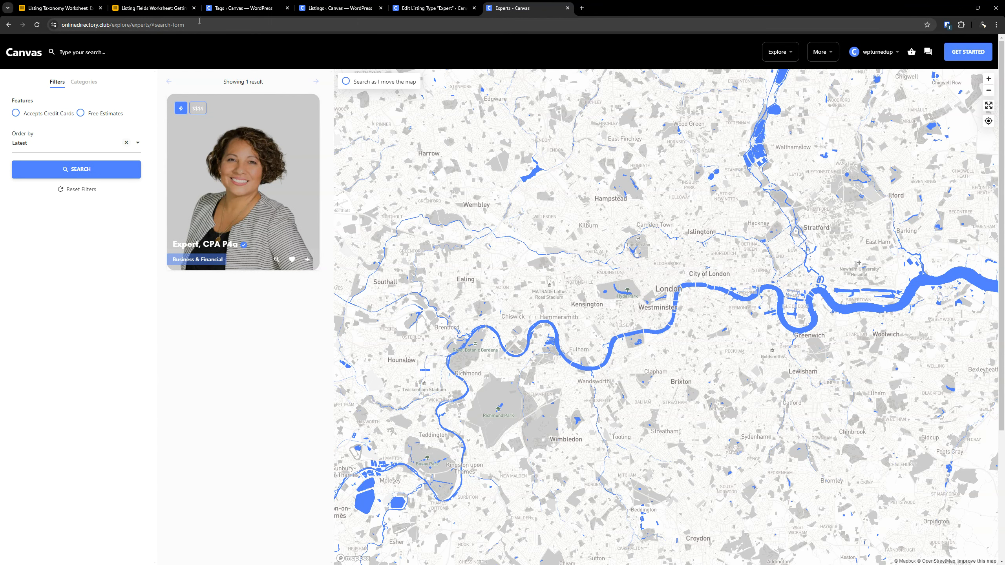
- Look up the CT Services custom taxonomy root in the Listing Taxonomy Worksheet and return to the WordPress listing tags
left_click(60, 8)
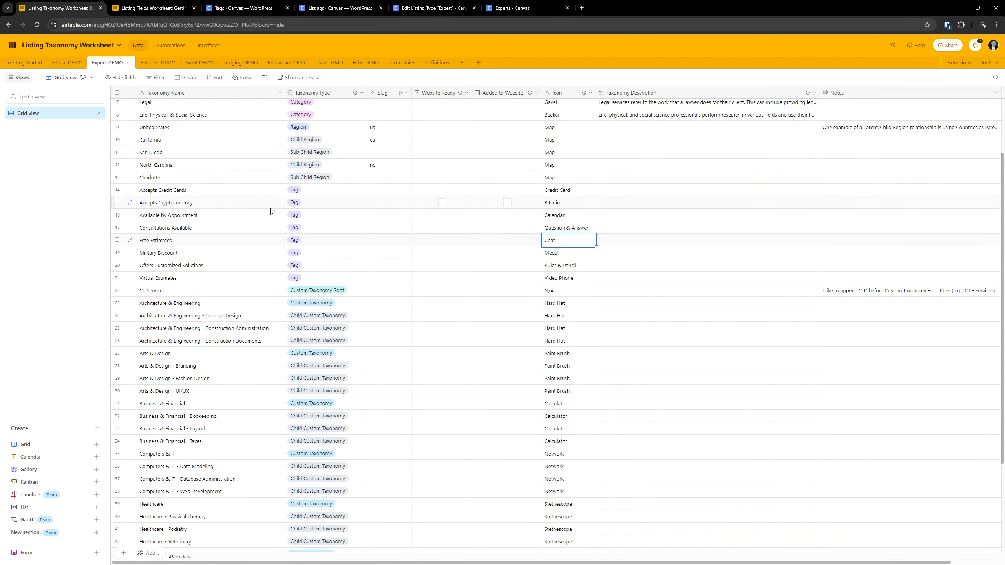
left_click(214, 293)
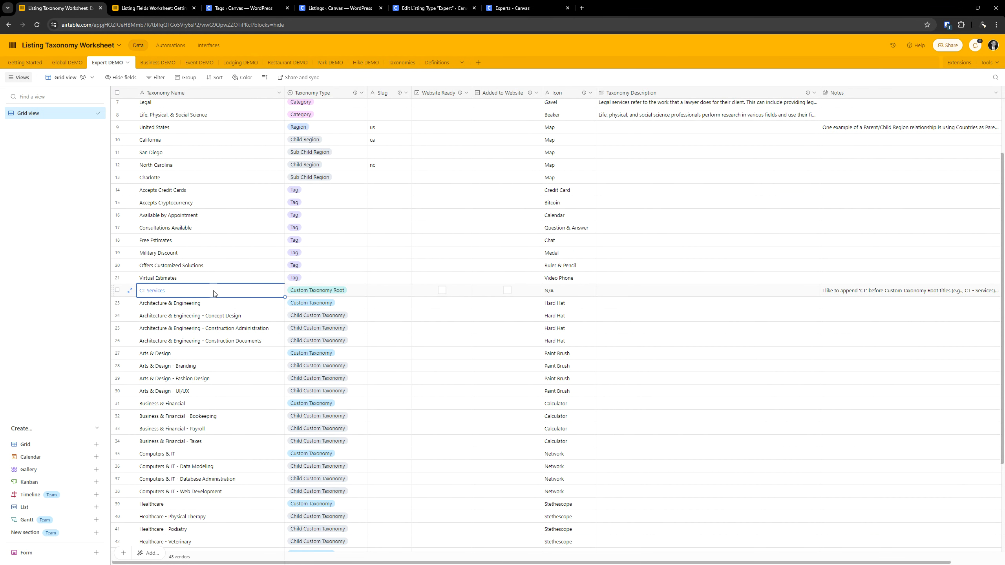
double_click(213, 290)
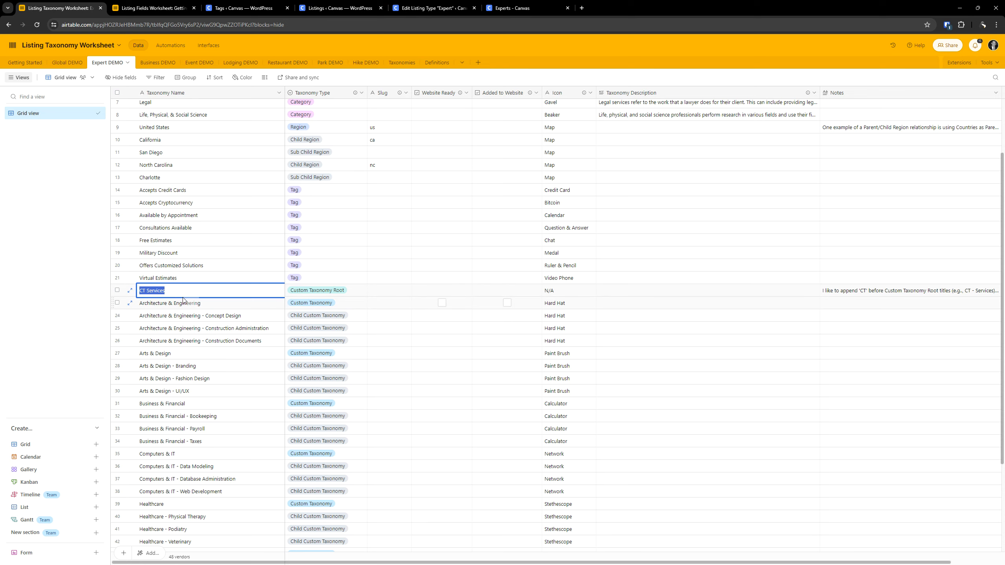
left_click(170, 3)
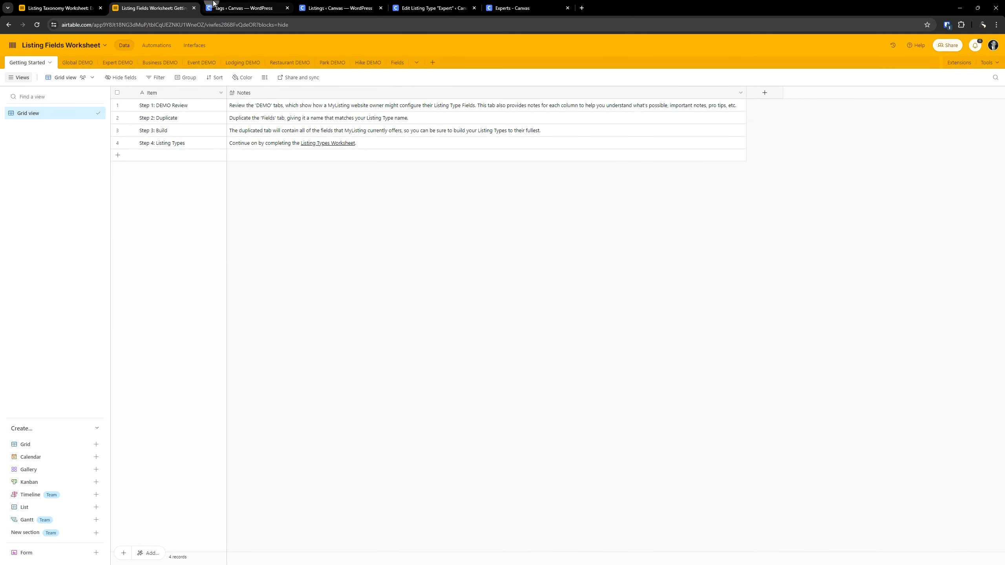
left_click(228, 7)
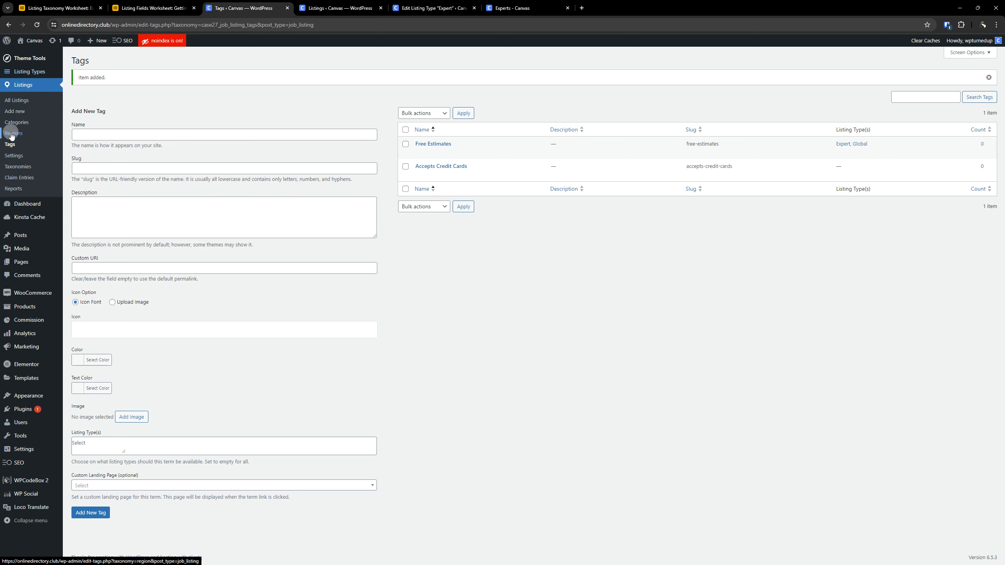
- Add a custom listing taxonomy labelled CT Services with the slug ct-services and save the changes
left_click(21, 86)
left_click(18, 168)
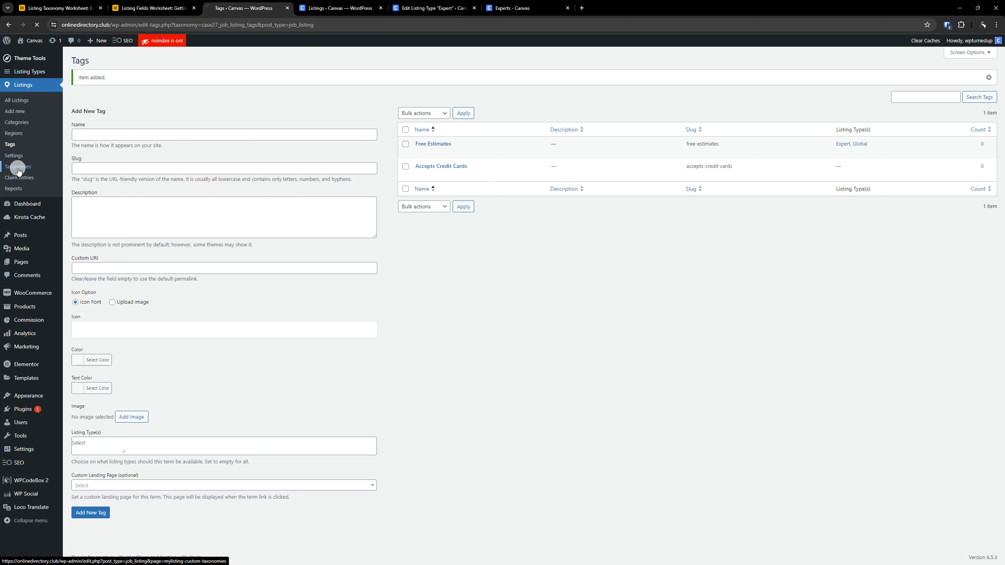
left_click(179, 100)
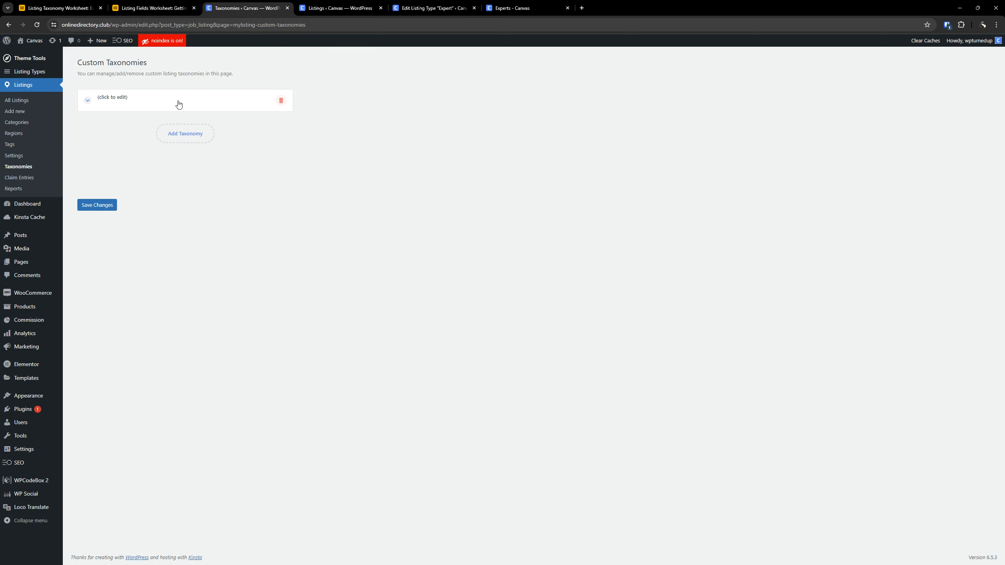
left_click(197, 132)
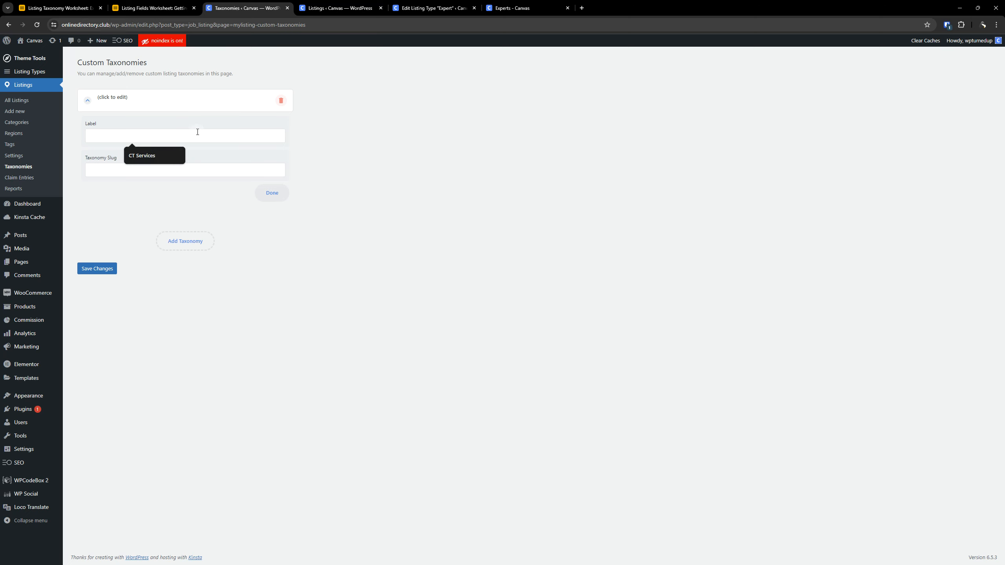
key("Down")
key("Return")
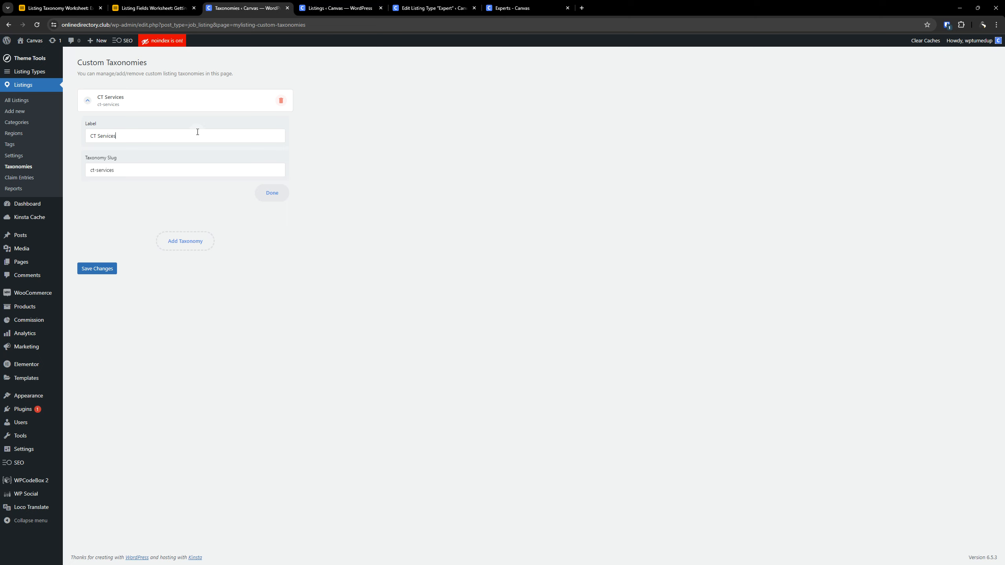
left_click(98, 270)
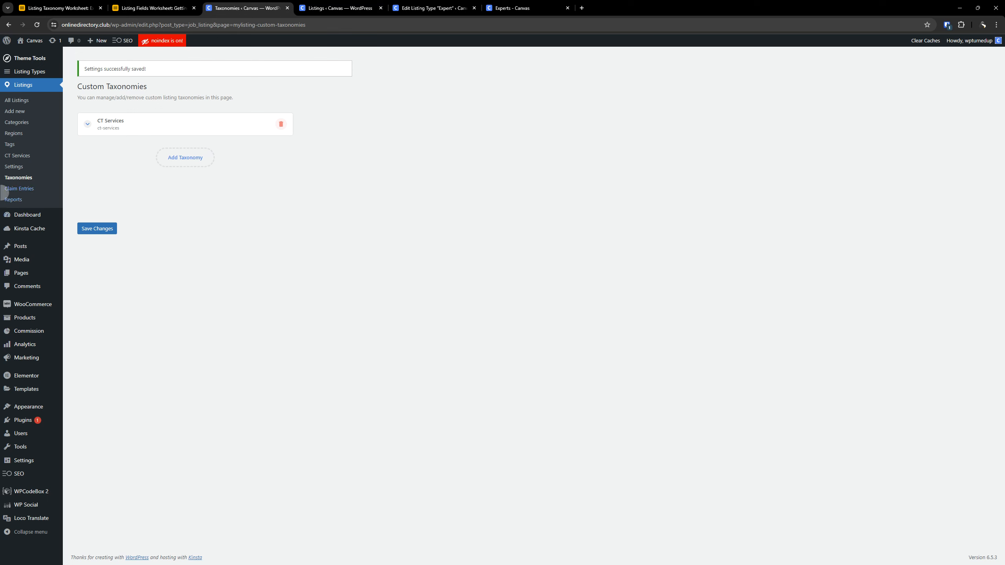
- View the terms page of the CT Services taxonomy and go to the listing tags
left_click(15, 157)
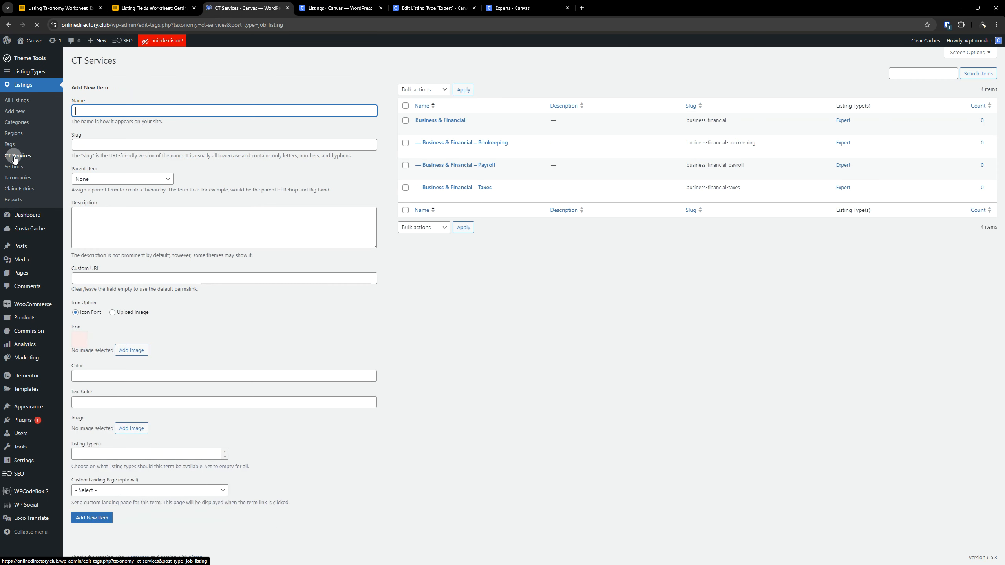
left_click(10, 147)
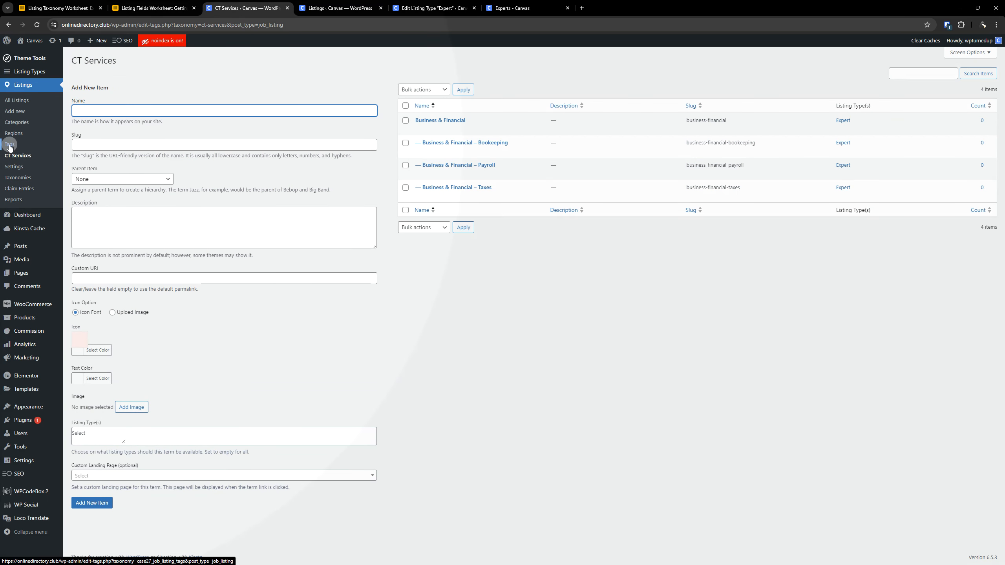
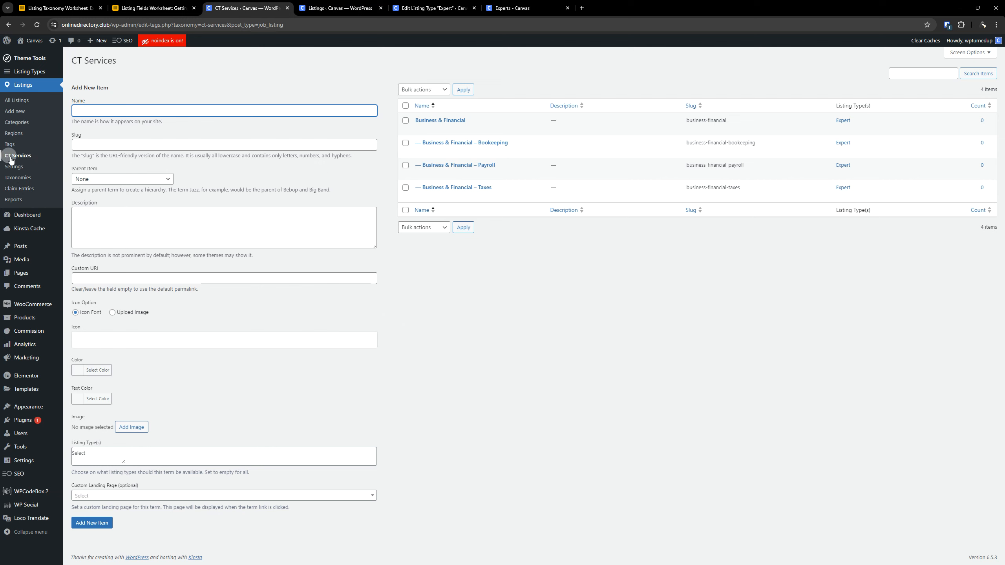
- Inspect the existing Business & Financial term in CT Services, check the Airtable worksheets, and return to the CT Services terms
left_click(502, 331)
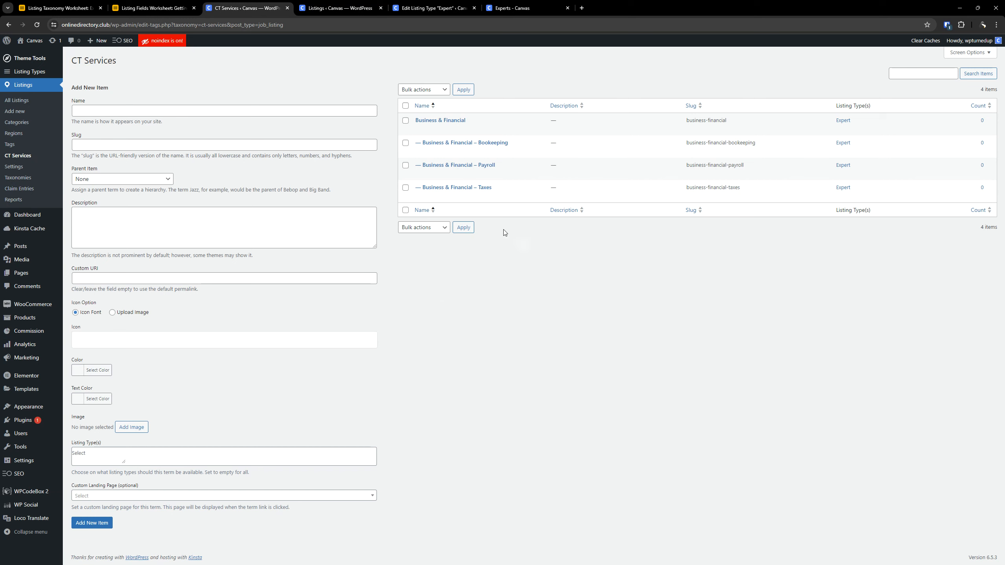
left_click(451, 120)
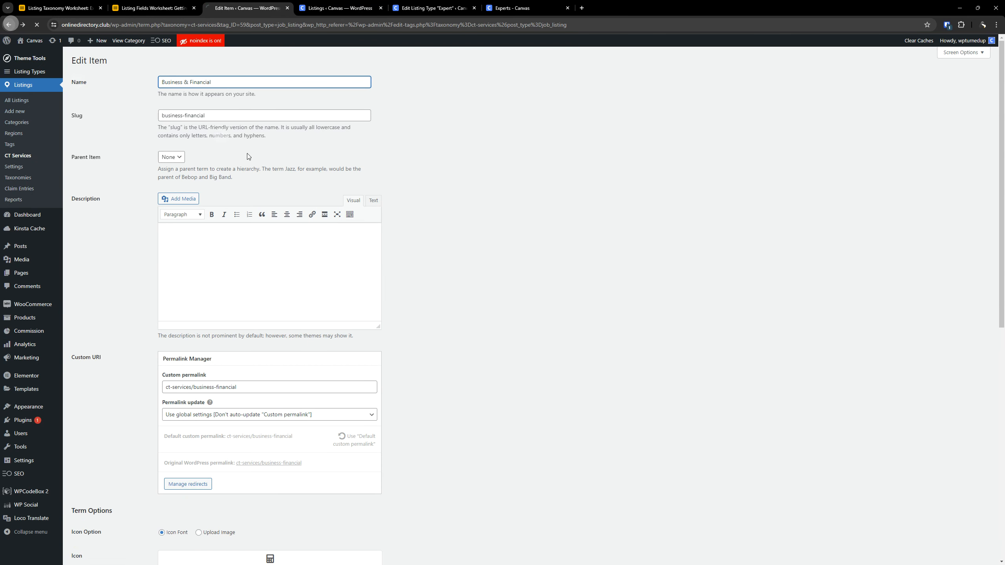
left_click(9, 25)
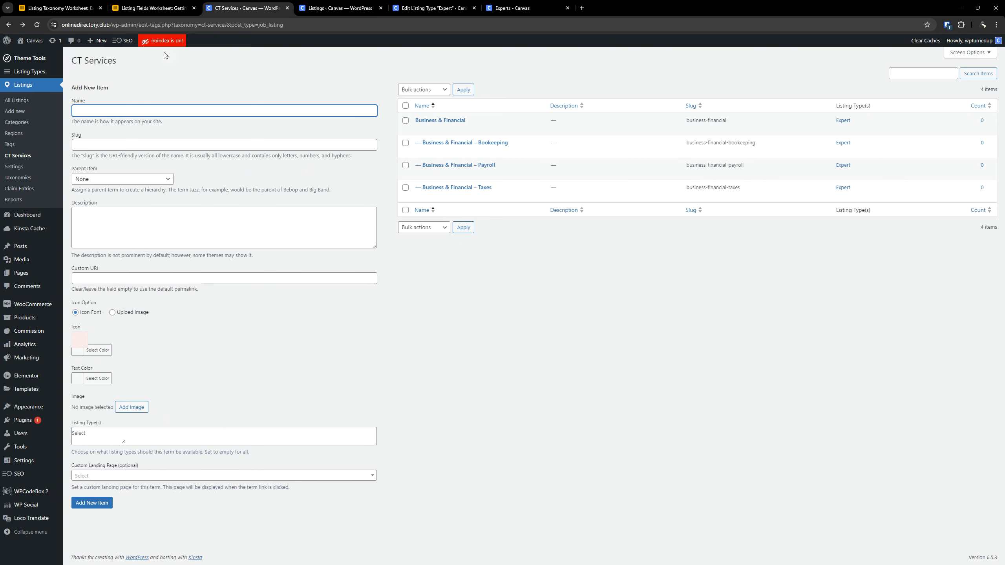
left_click(73, 8)
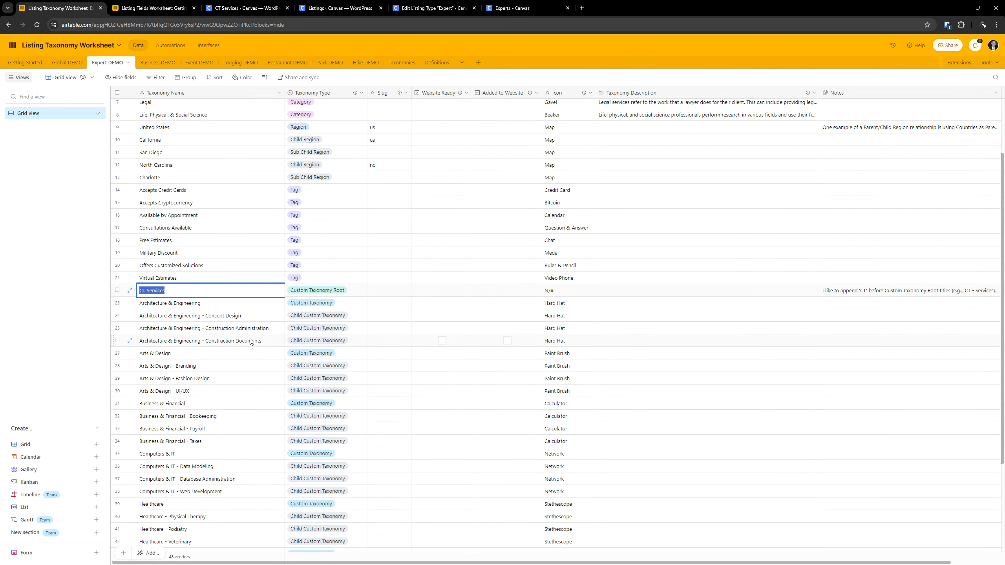
left_click(171, 9)
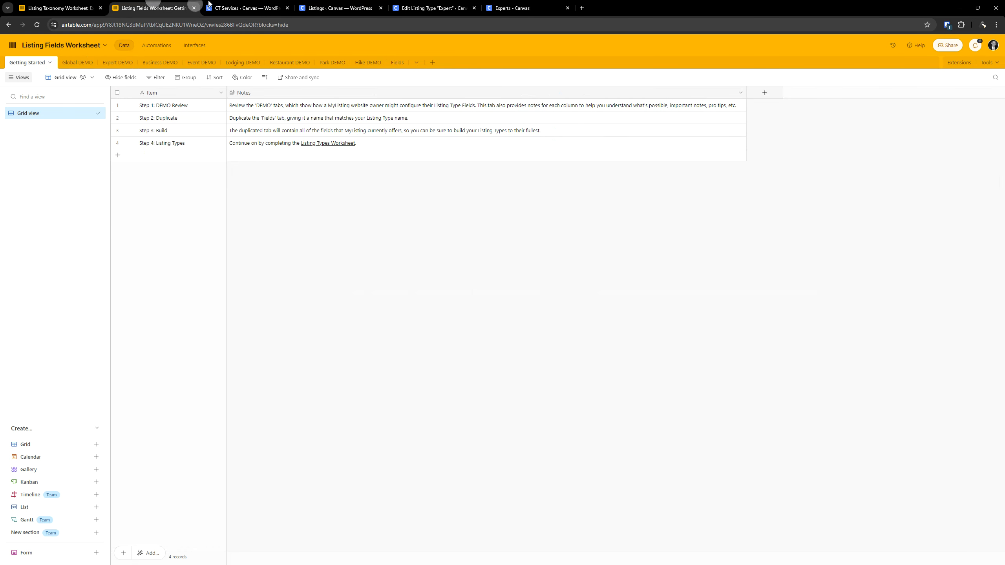
left_click(210, 4)
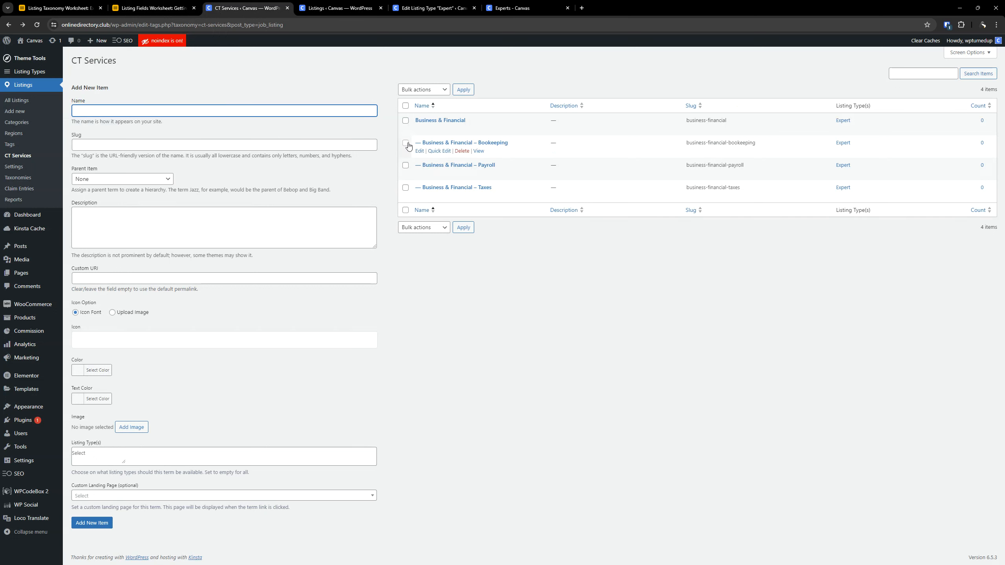
- Delete all existing CT Services terms in bulk and reload the CT Services page
left_click(405, 105)
left_click(423, 89)
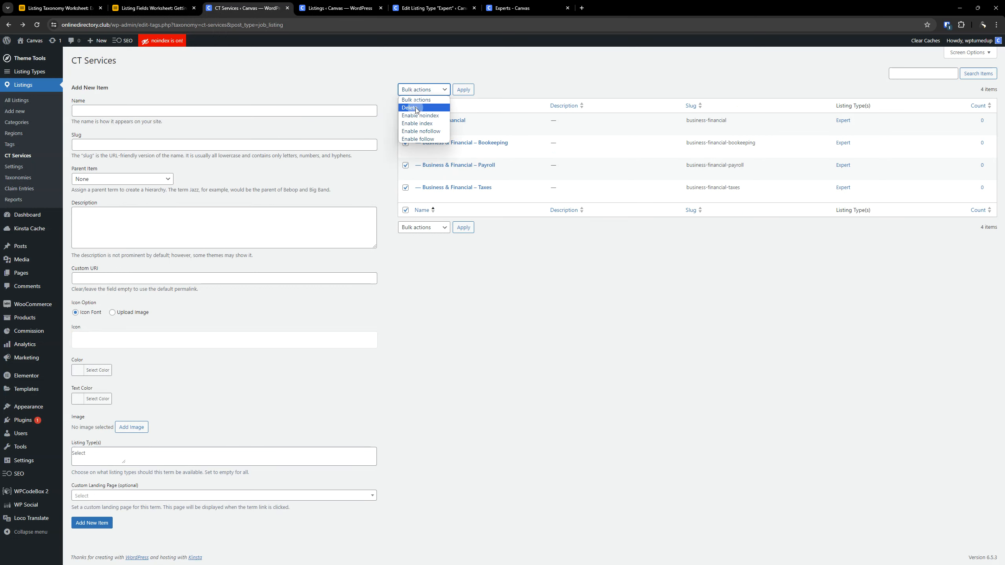
left_click(409, 107)
left_click(462, 90)
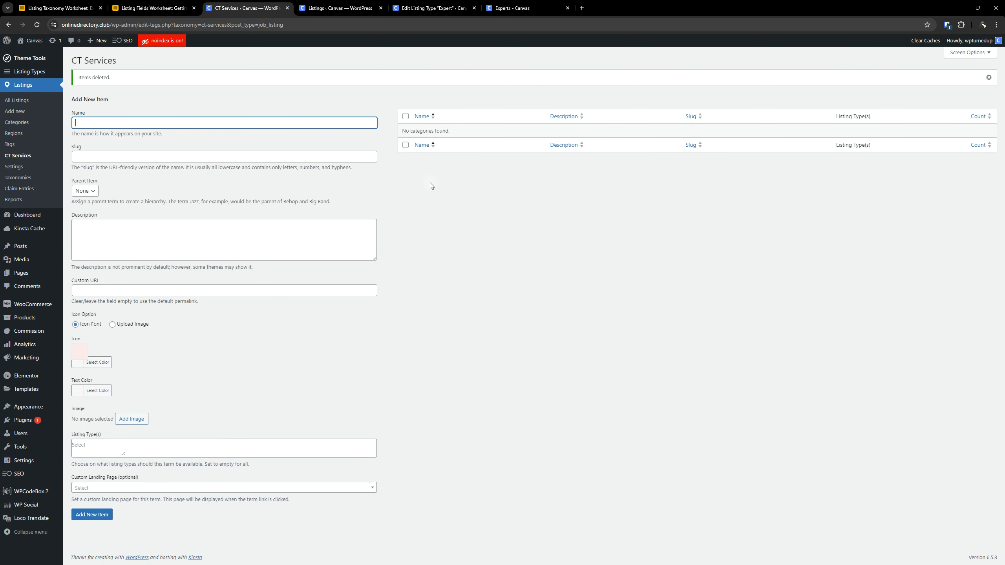
left_click(23, 156)
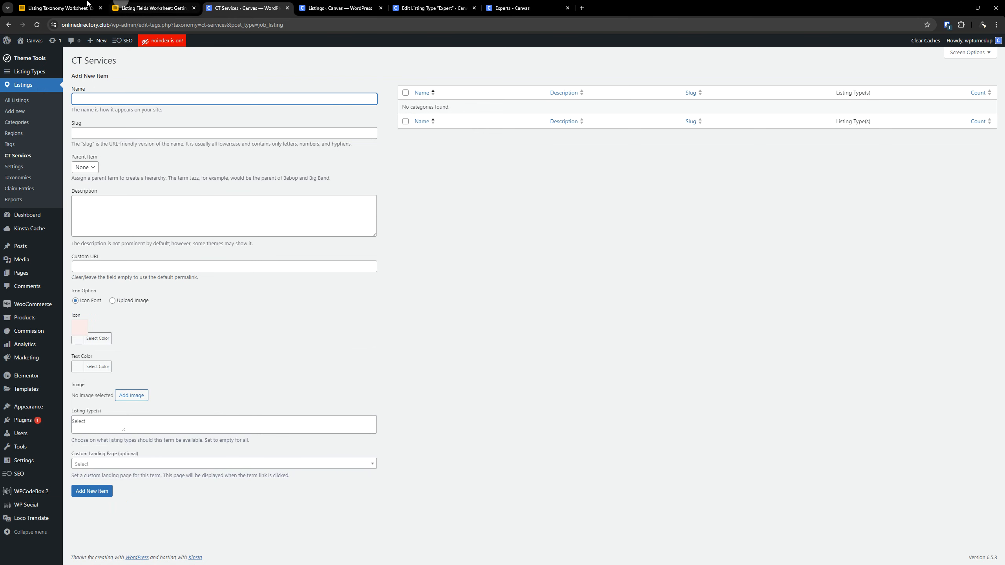
- Copy the Business & Financial custom taxonomy name from the Listing Taxonomy Worksheet into the name of the new CT Services item
left_click(59, 7)
left_click(327, 292)
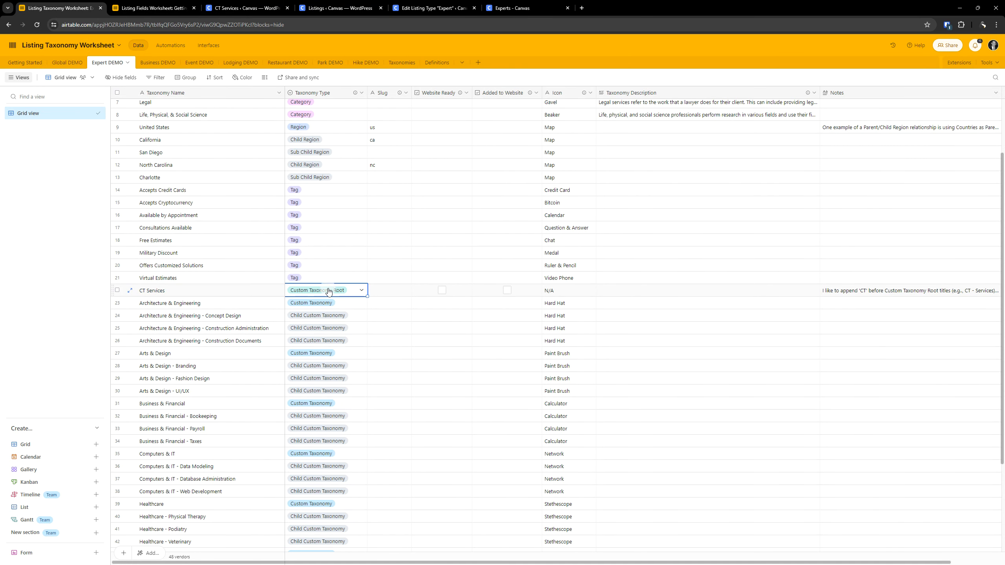
double_click(221, 302)
double_click(222, 302)
triple_click(221, 302)
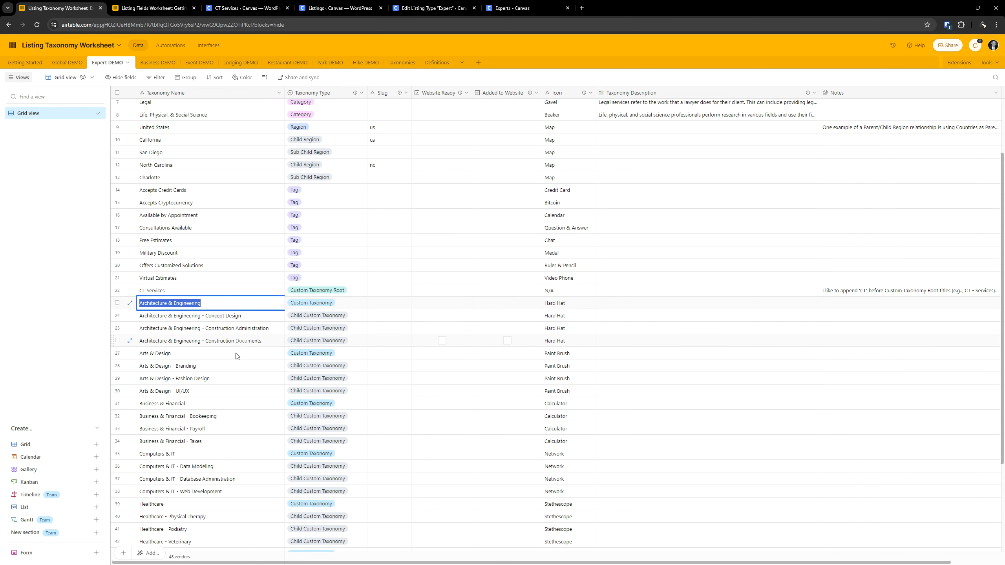
left_click(206, 356)
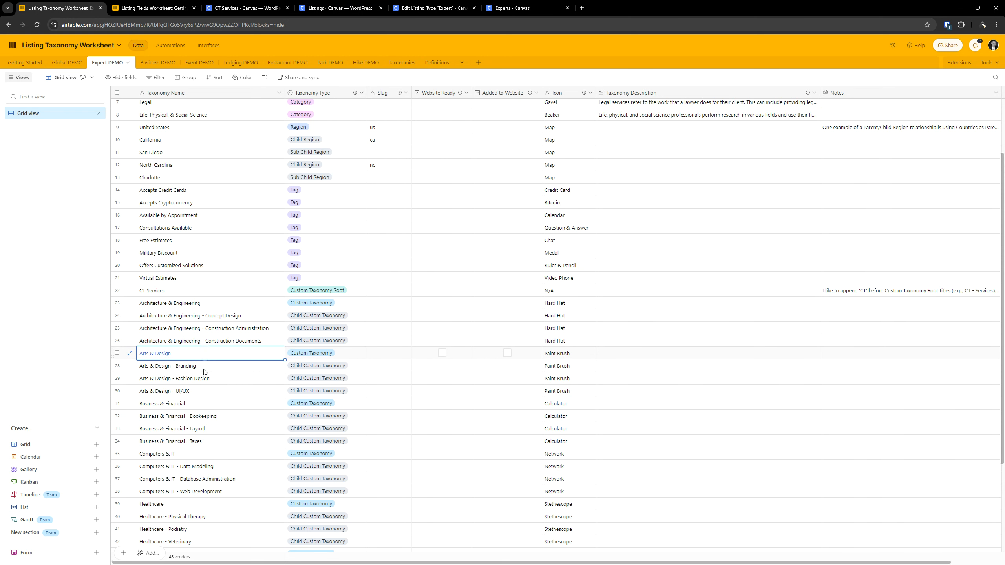
scroll(210, 395, "down", 3)
left_click(194, 286)
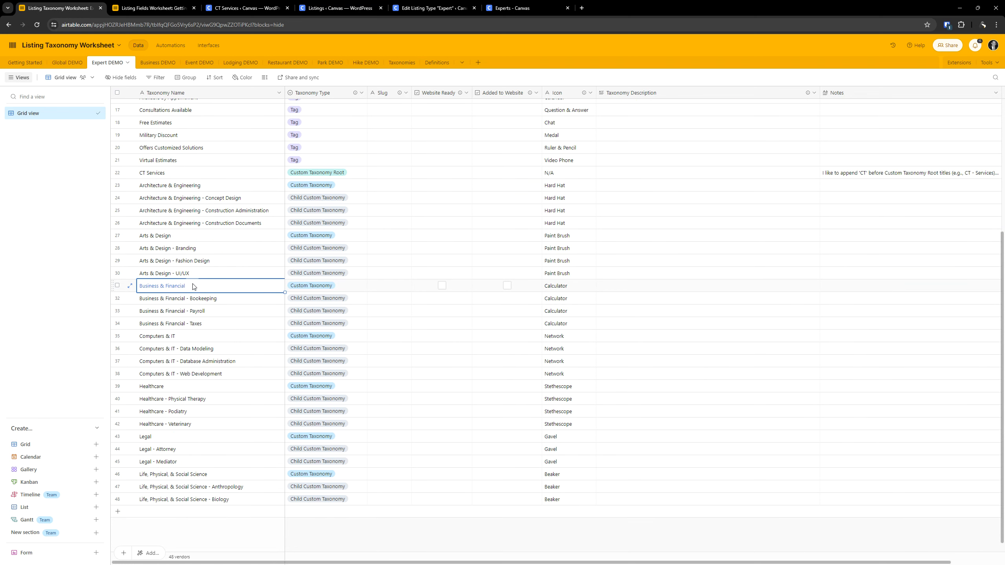
left_click(193, 286)
key("ctrl+c")
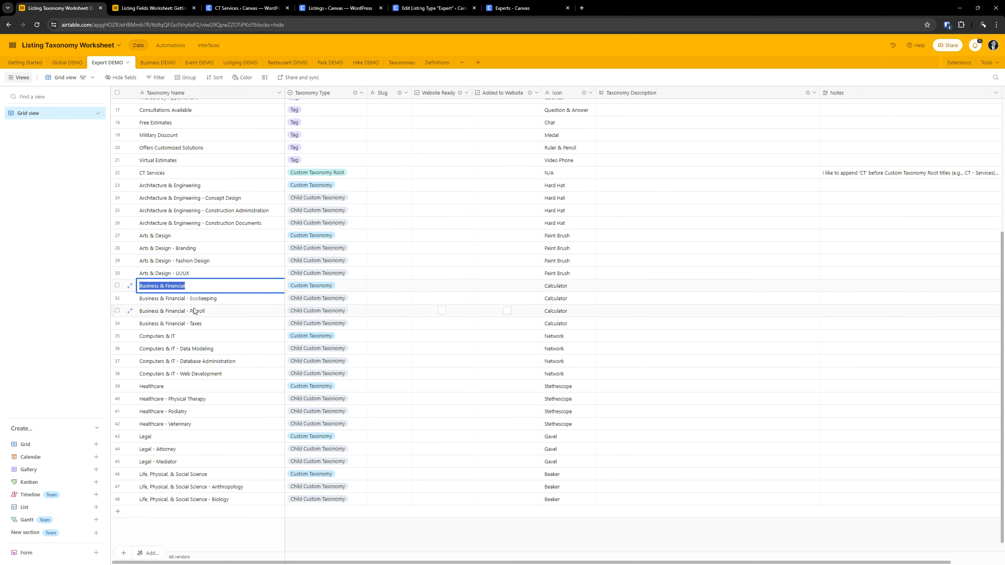
left_click(221, 7)
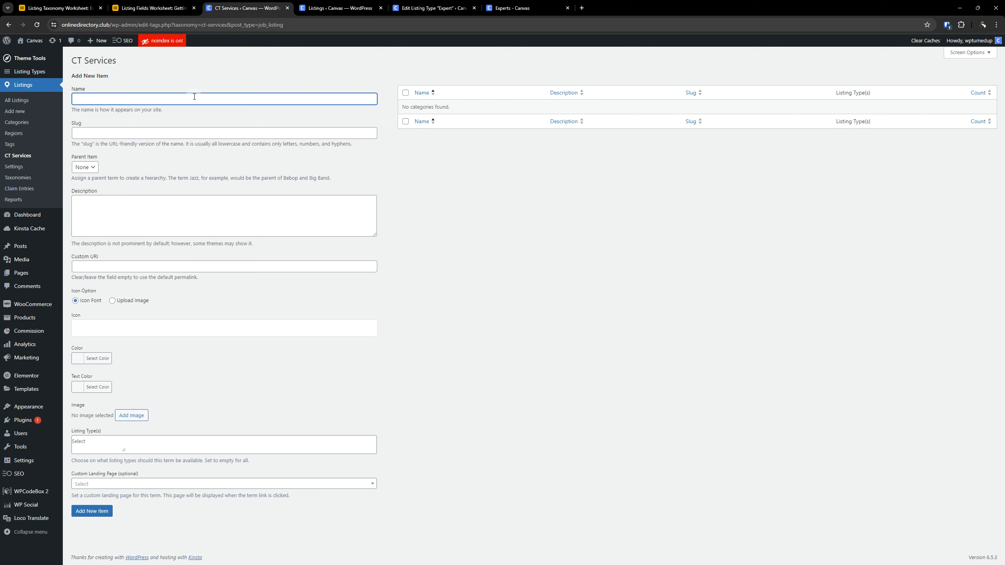
key("ctrl+v")
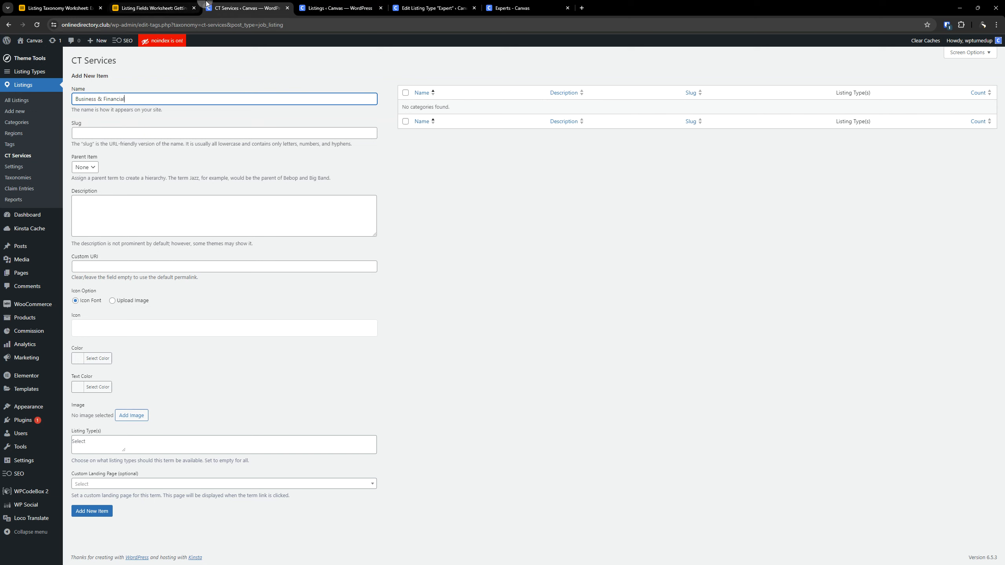
- Look up the Business & Financial icon in the Listing Taxonomy Worksheet and assign the material calculator icon to the new item
left_click_drag(66, 4, 145, 6)
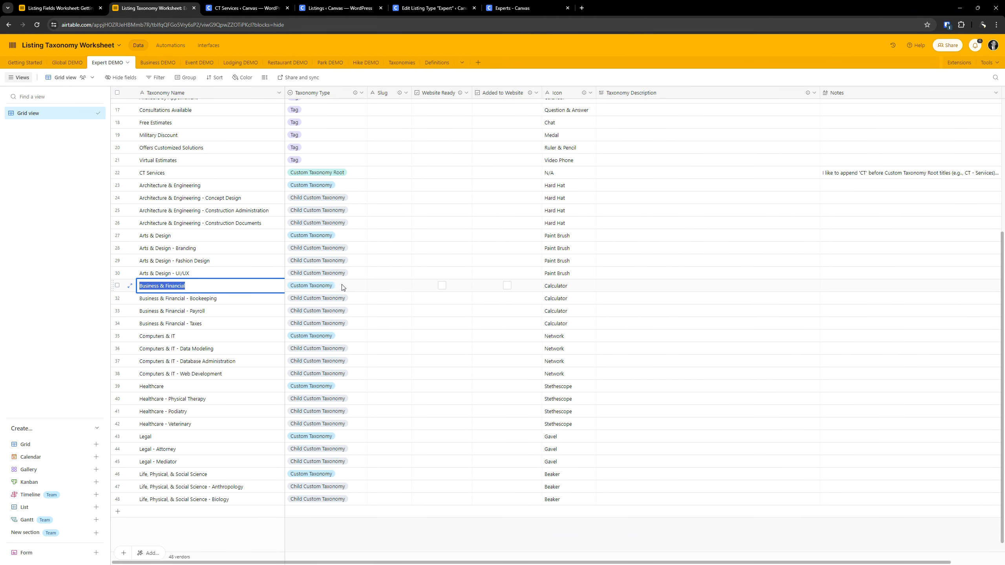
left_click(557, 288)
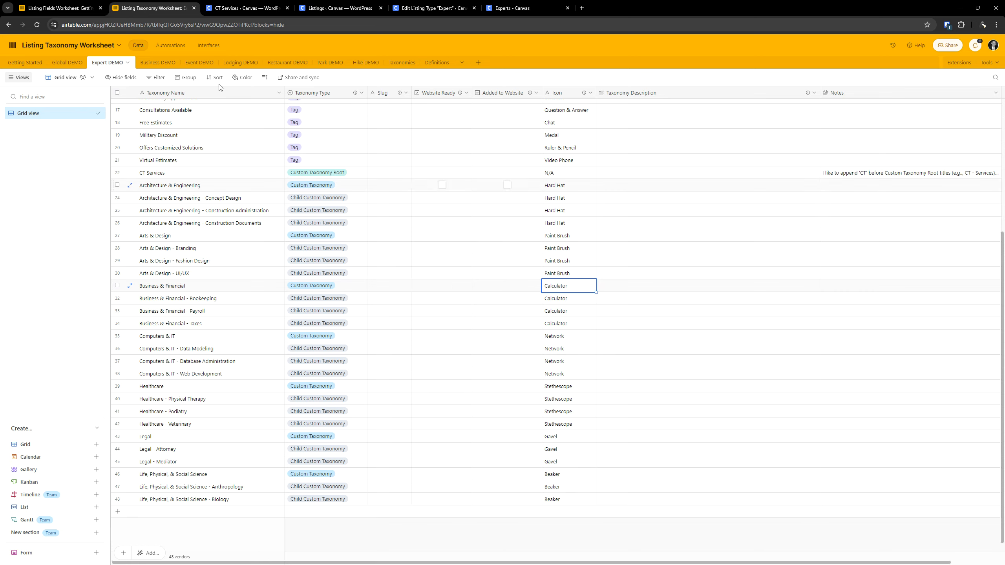
left_click(238, 10)
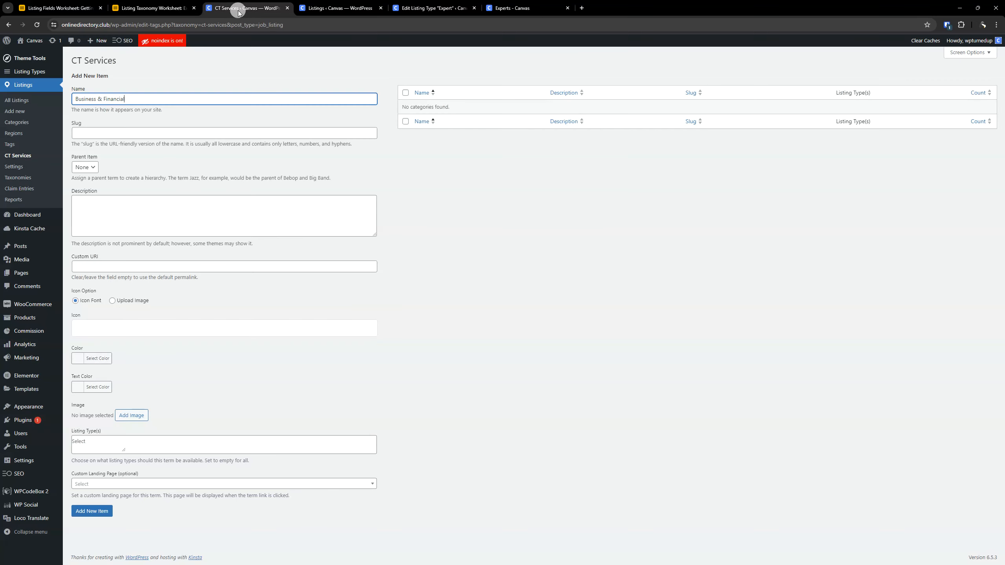
left_click(125, 329)
left_click(373, 176)
type("ca")
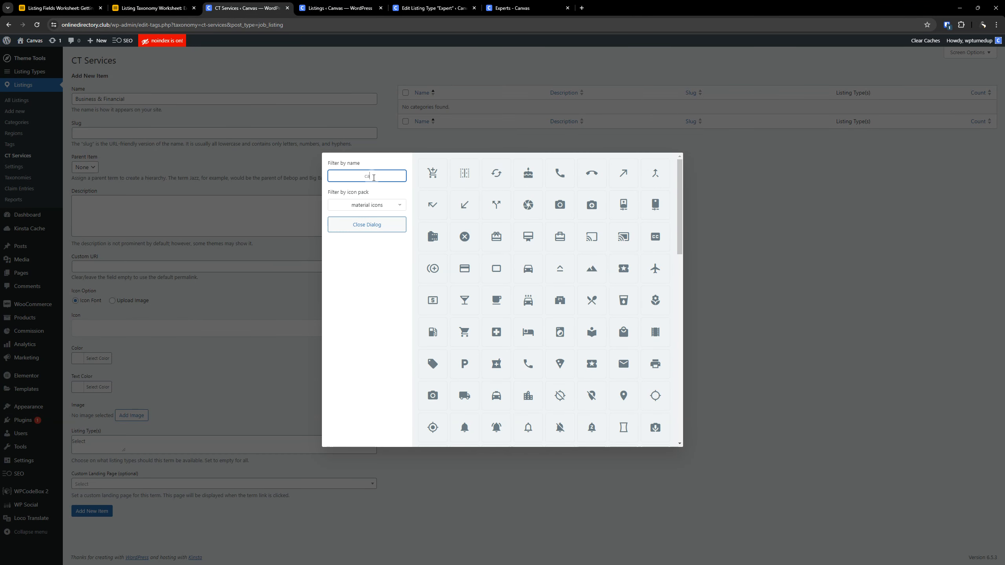
type("lculat")
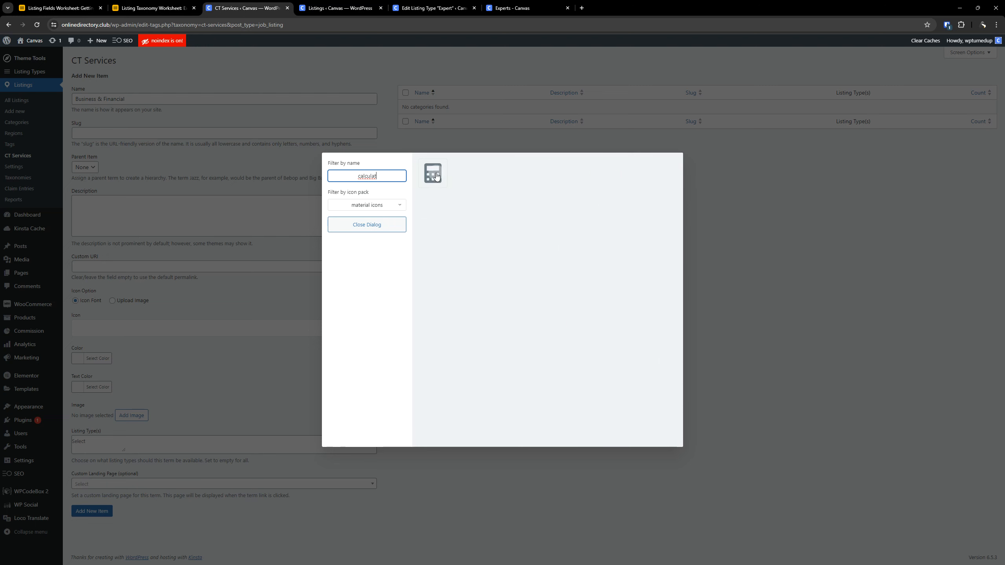
left_click(437, 176)
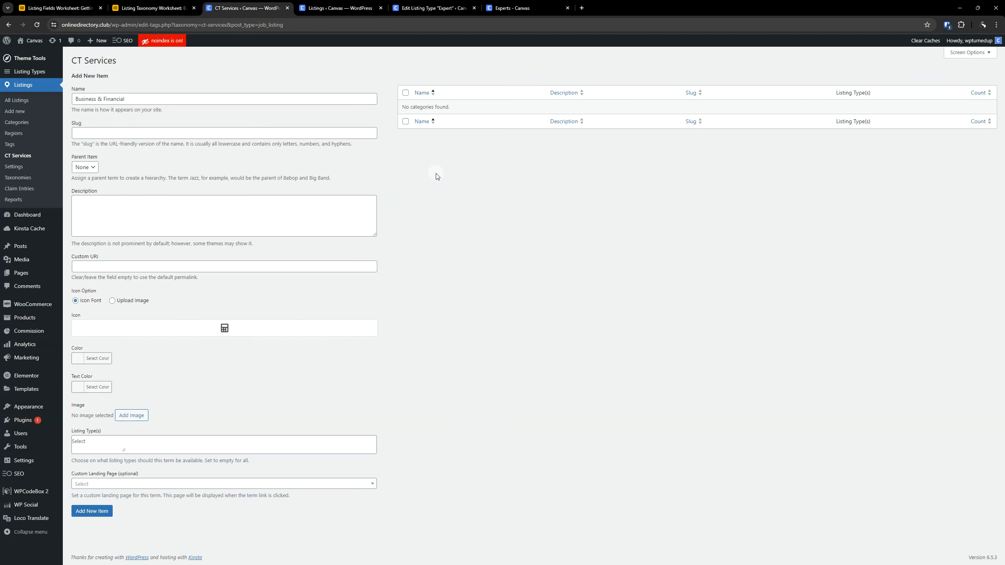
- Check the worksheet's Business & Financial description and the Image column note in the Taxonomies table, and return to the CT Services form
left_click(242, 211)
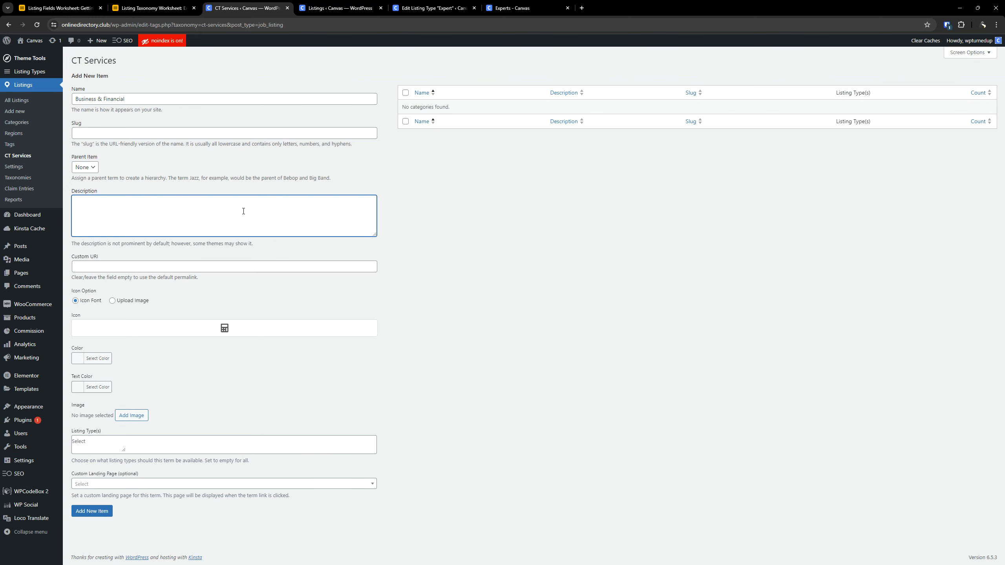
left_click(158, 5)
left_click(230, 6)
left_click(163, 3)
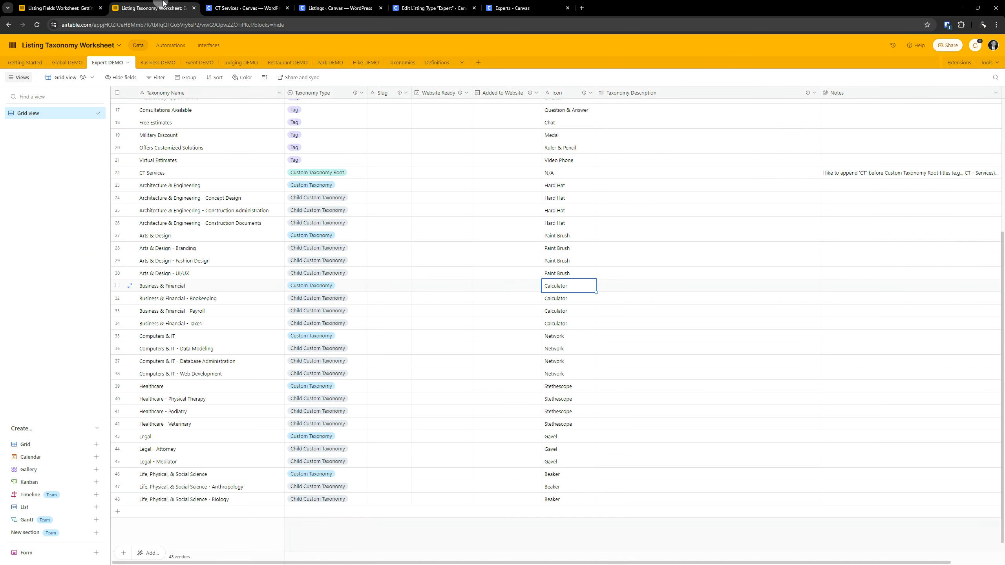
left_click(637, 291)
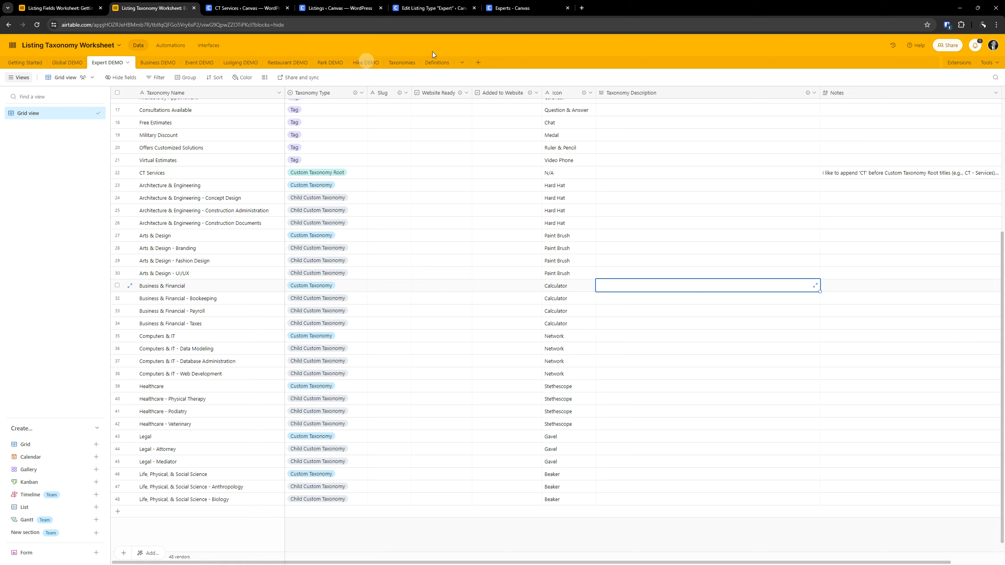
left_click(404, 63)
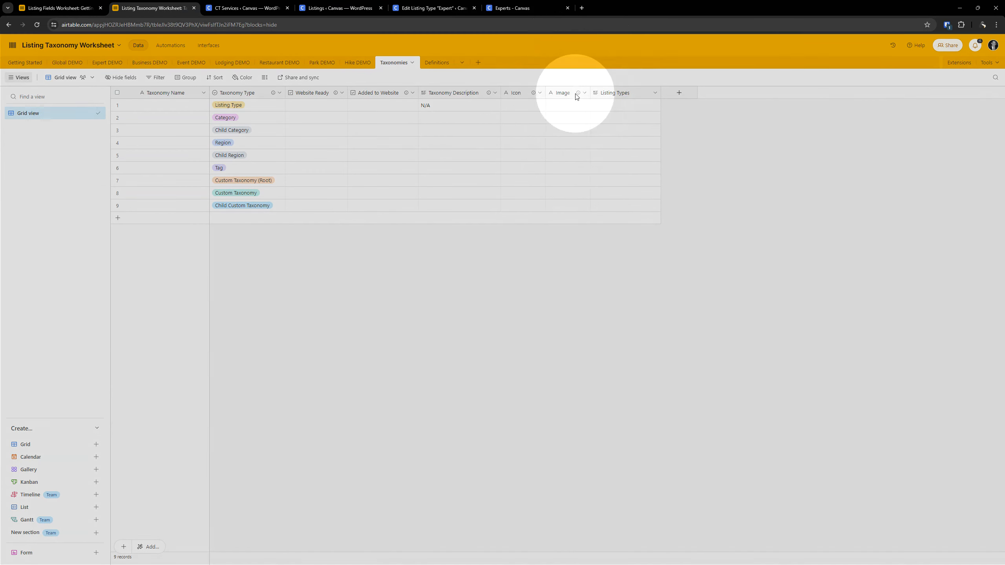
mouse_move(578, 94)
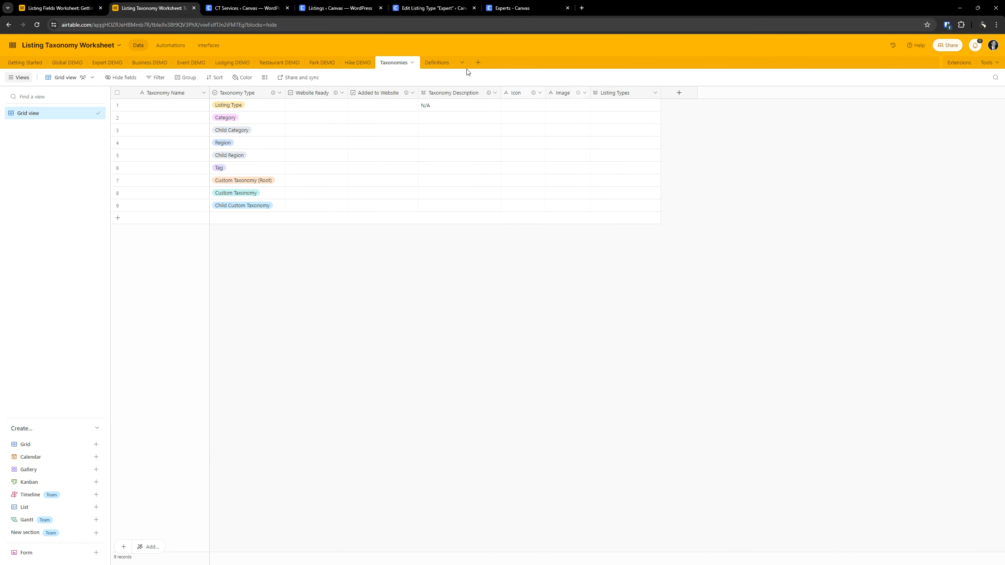
left_click(252, 4)
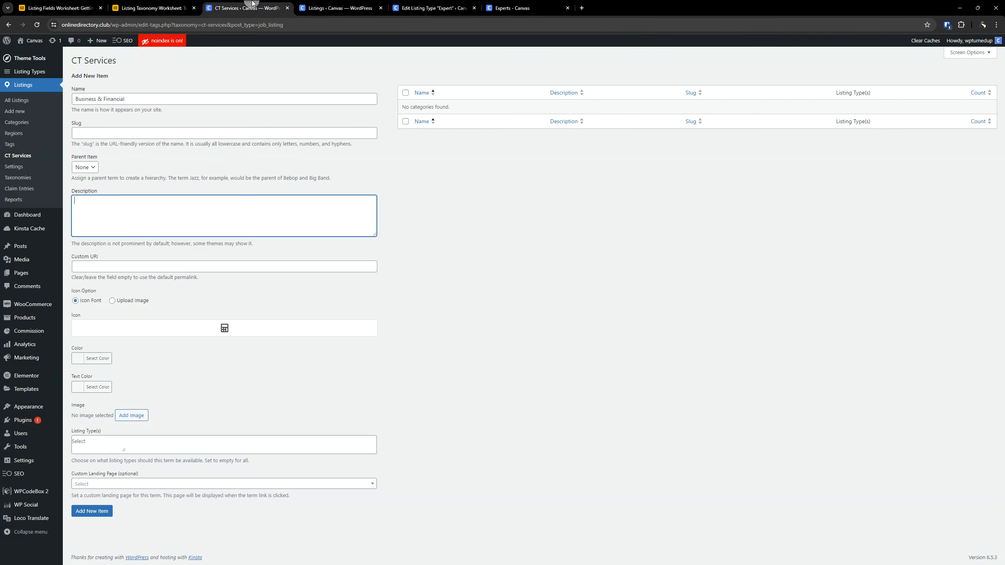
- Set the Canvas explore page Business-Financial category picture from the media library as the new item's image
left_click(462, 309)
left_click(137, 420)
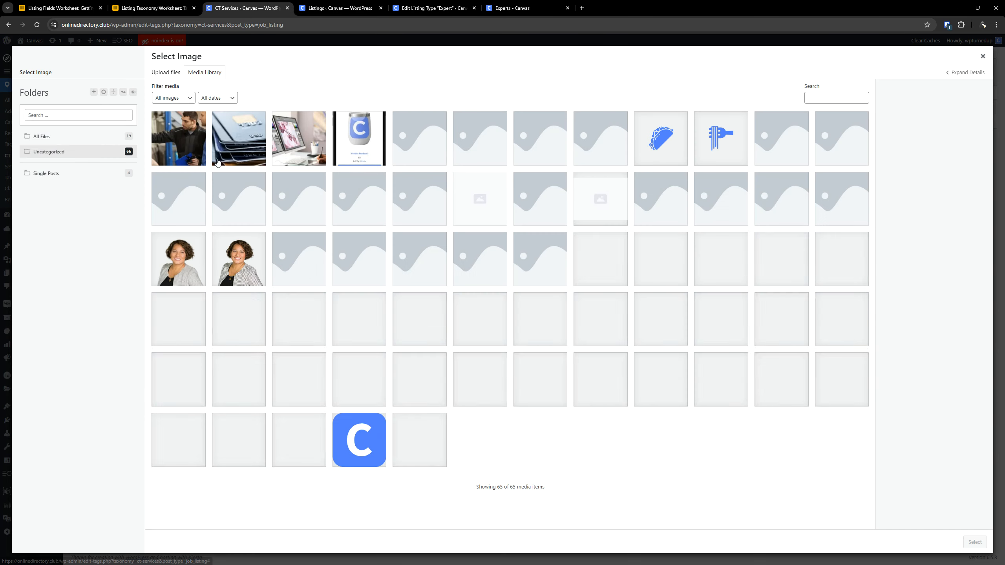
left_click(312, 146)
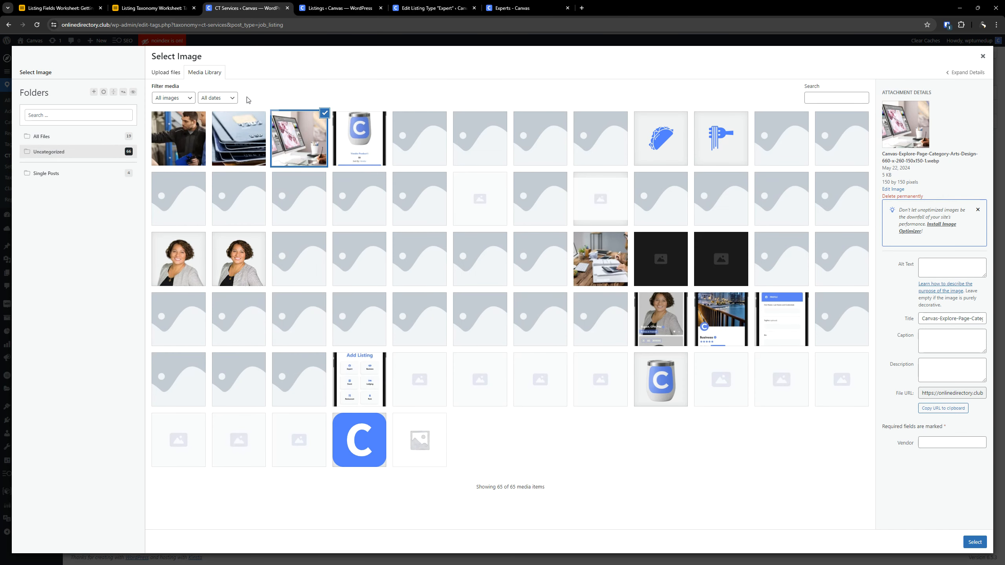
left_click(596, 249)
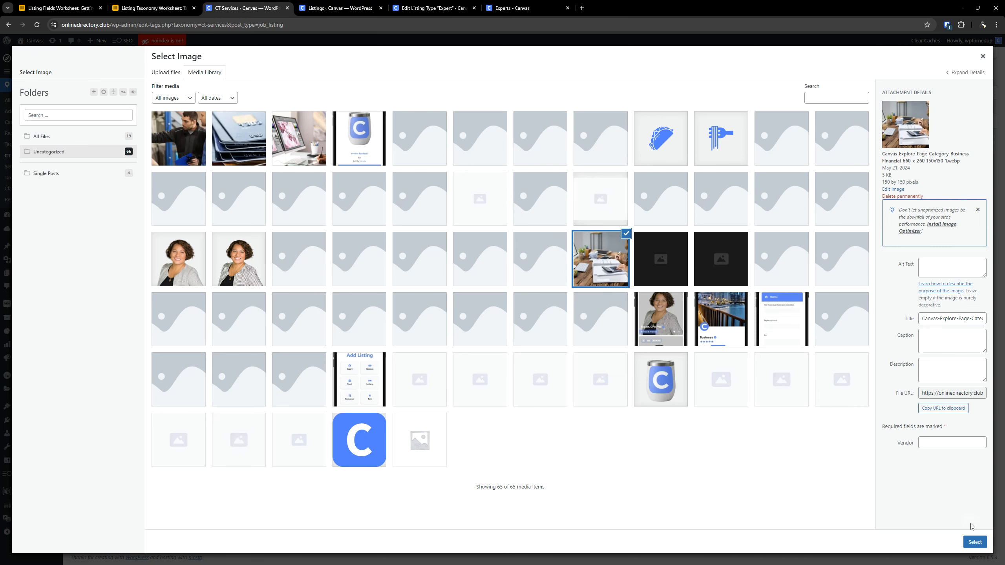
left_click(973, 543)
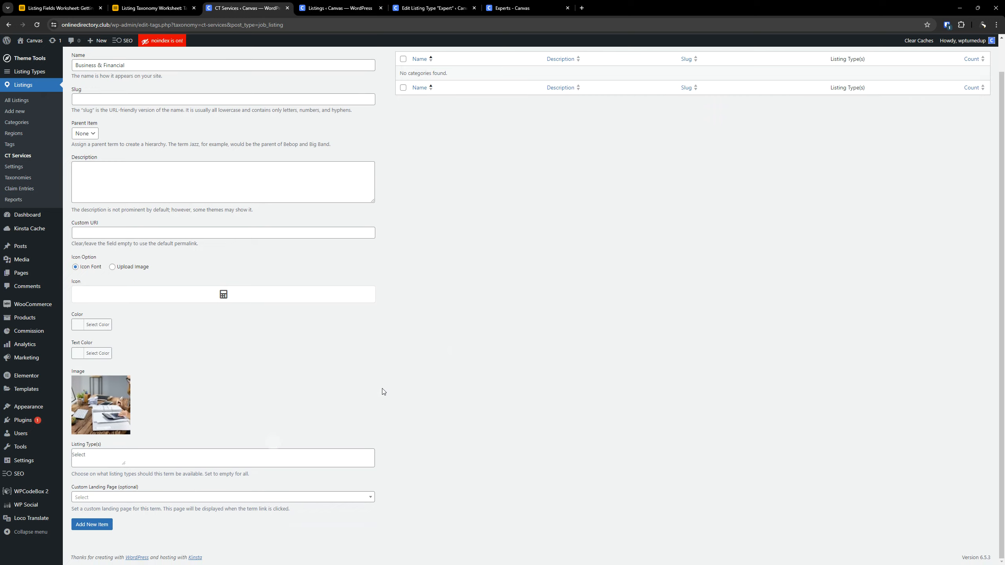
- Make the Business & Financial term available to the Expert and Global listing types, and add it to CT Services
scroll(384, 392, "up", 2)
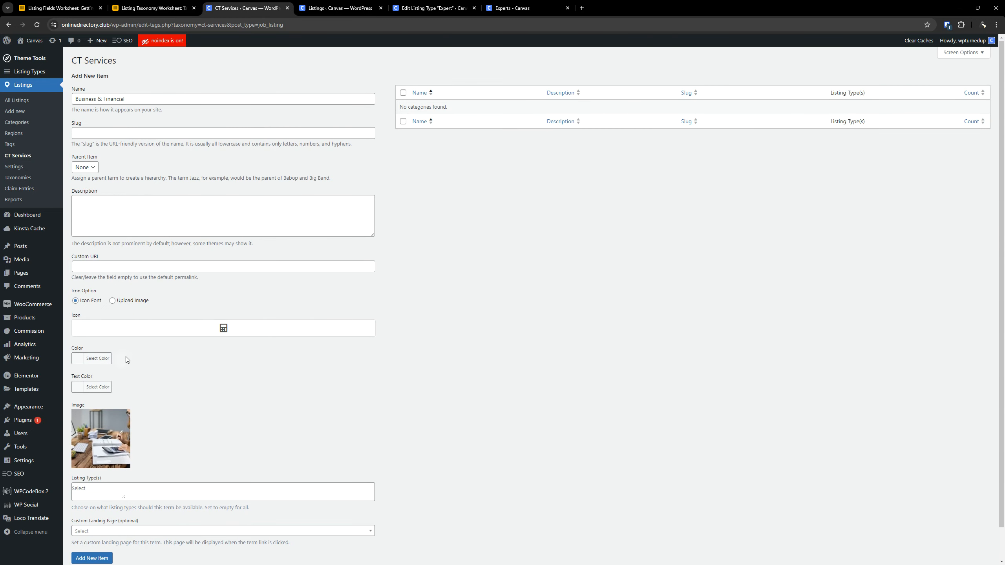
scroll(572, 264, "down", 2)
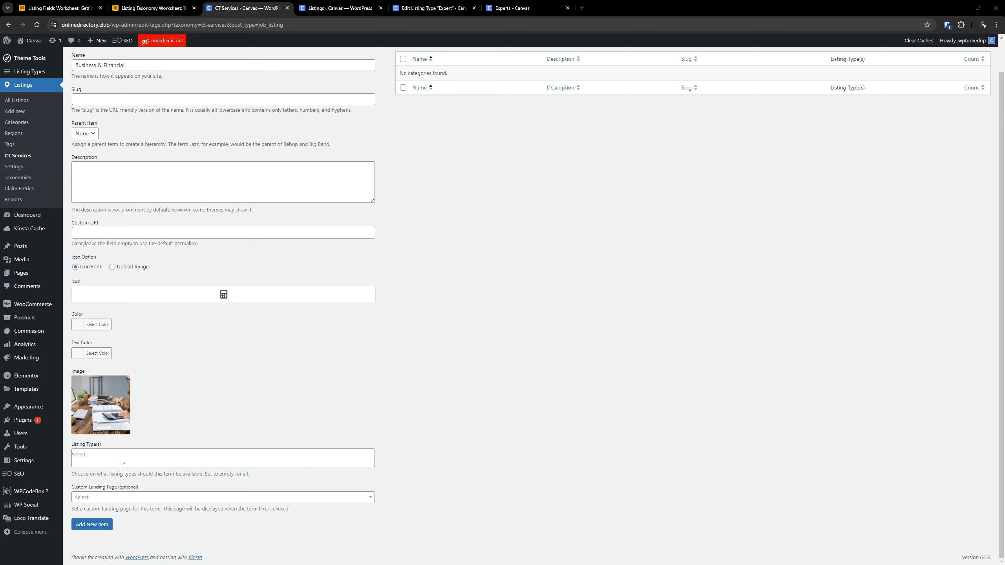
left_click(169, 462)
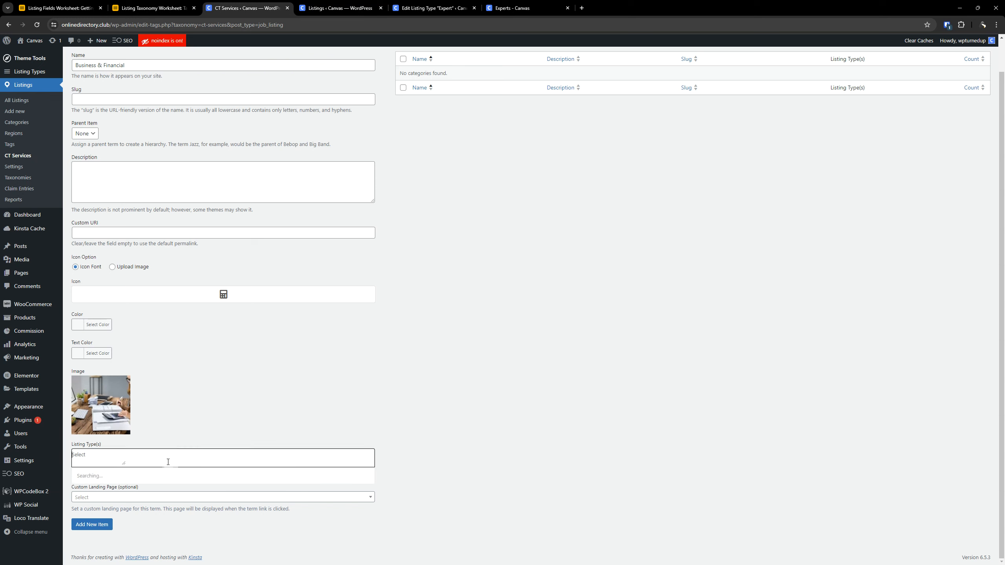
key("Return")
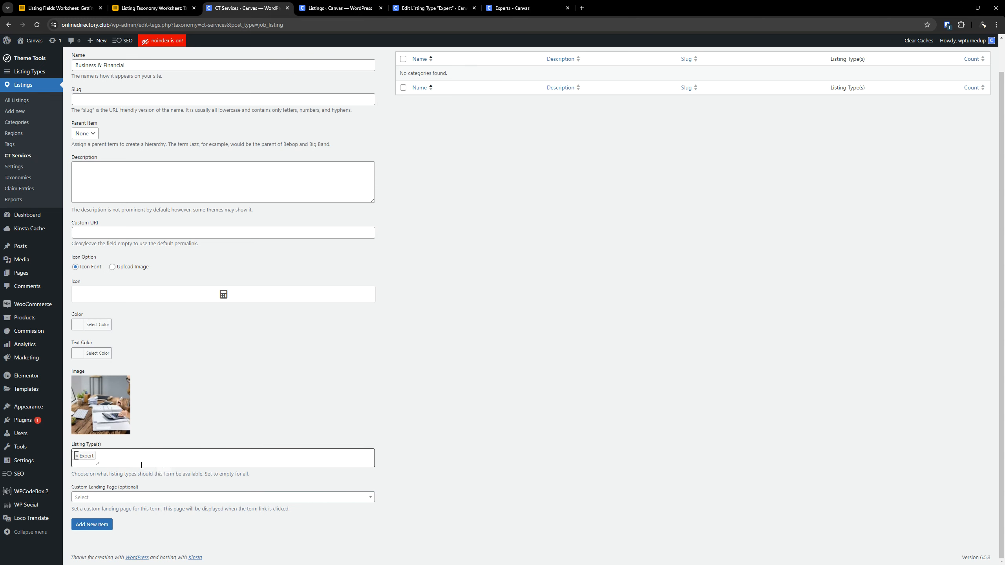
left_click(129, 461)
left_click(91, 495)
left_click(110, 524)
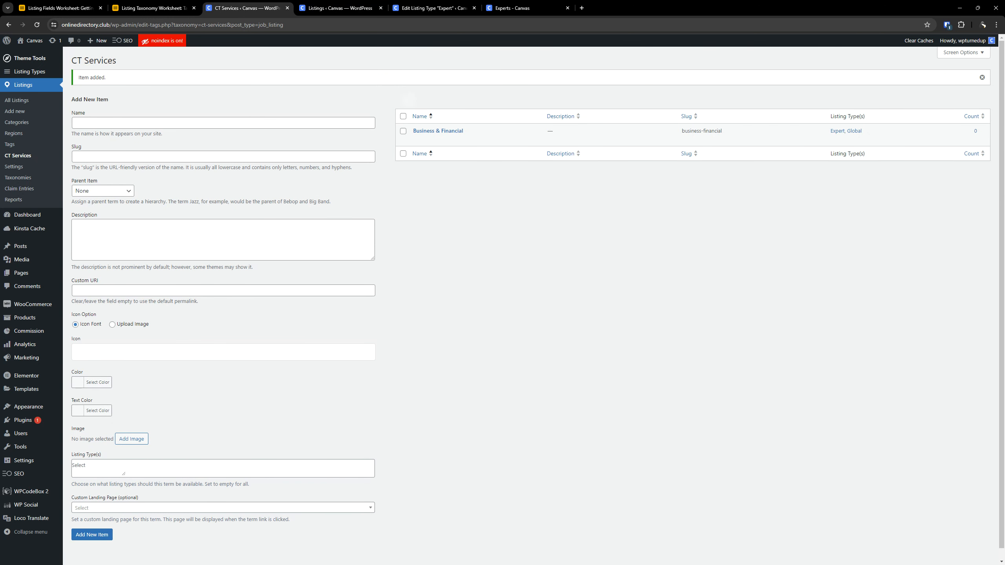
- Copy the name Business & Financial - Bookeeping from the worksheet's Expert DEMO table into the name of a new CT Services item
left_click(158, 7)
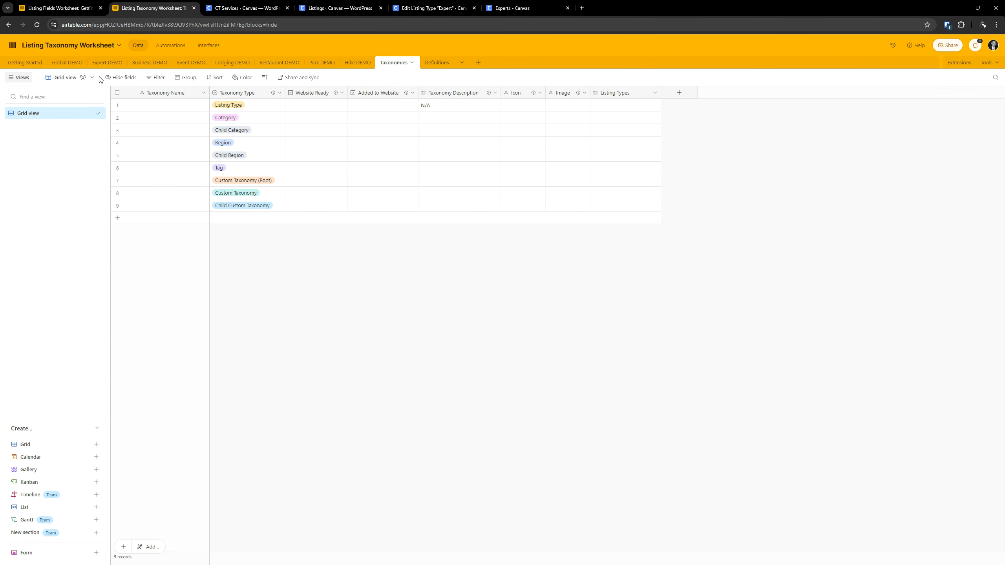
left_click(107, 62)
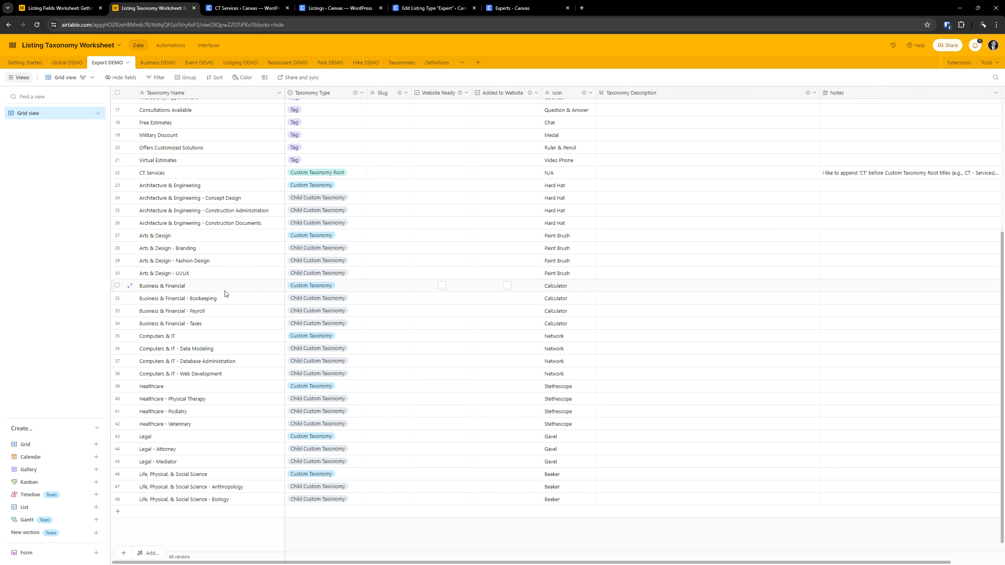
left_click(239, 286)
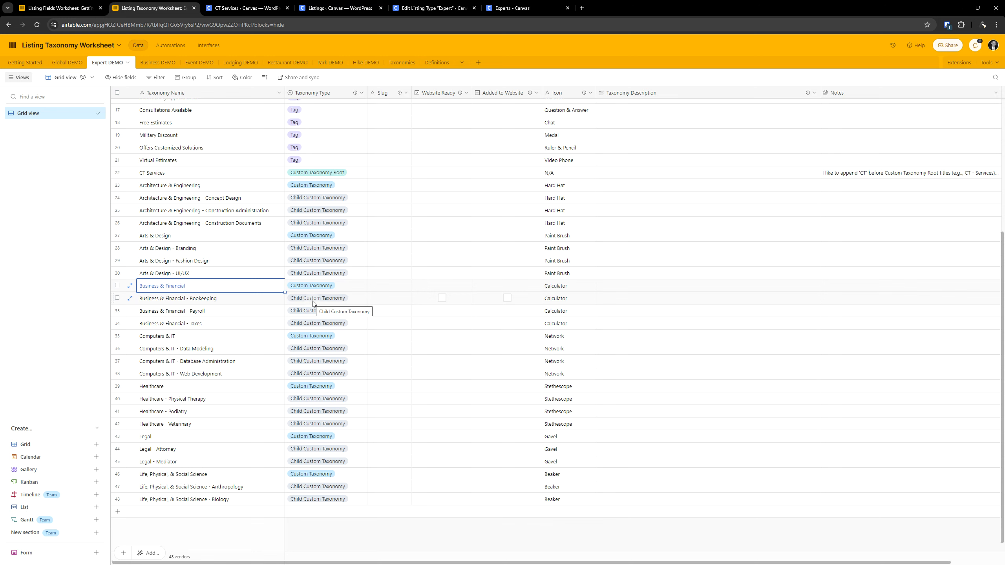
left_click(240, 298)
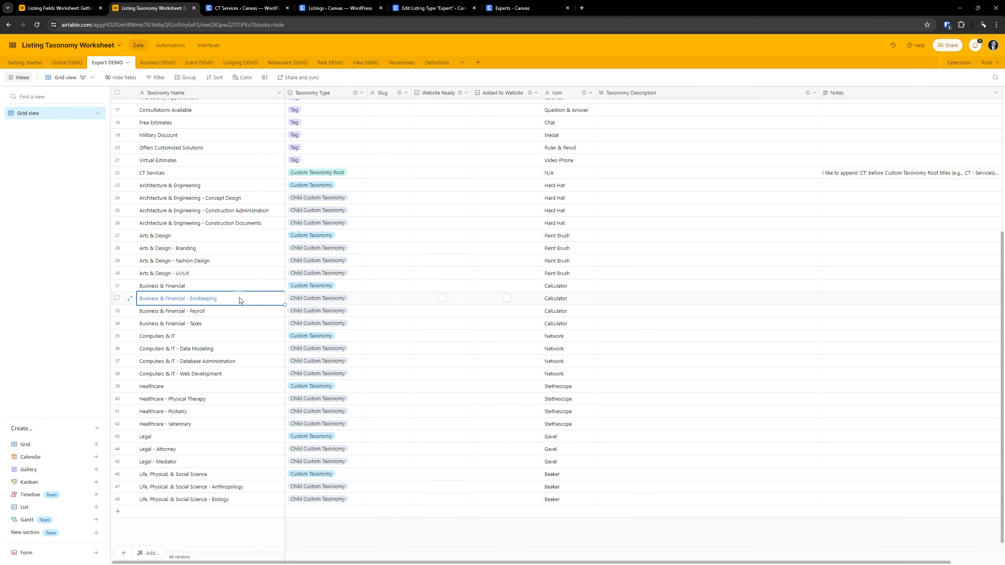
left_click(240, 297)
key("ctrl+c")
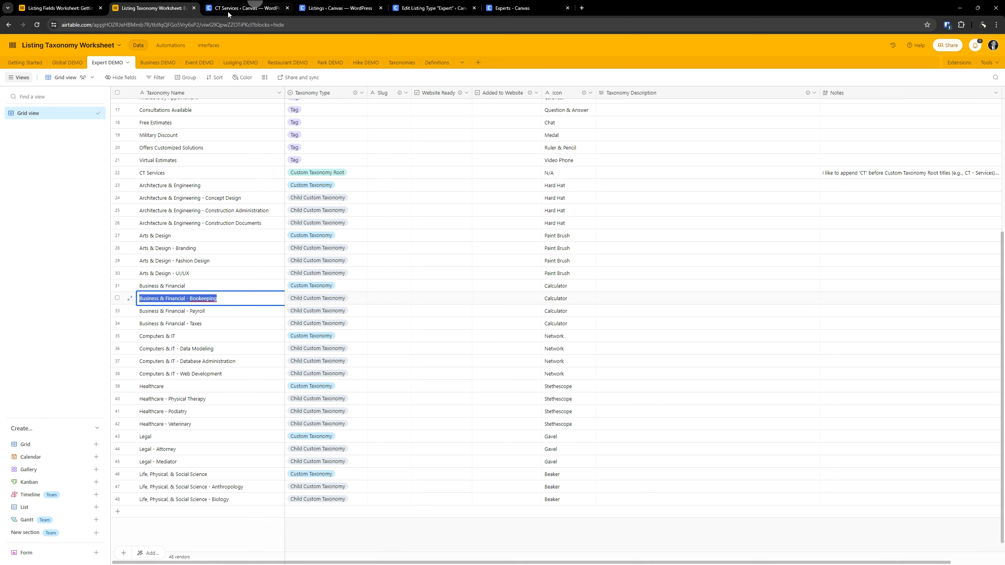
left_click(242, 8)
left_click(122, 119)
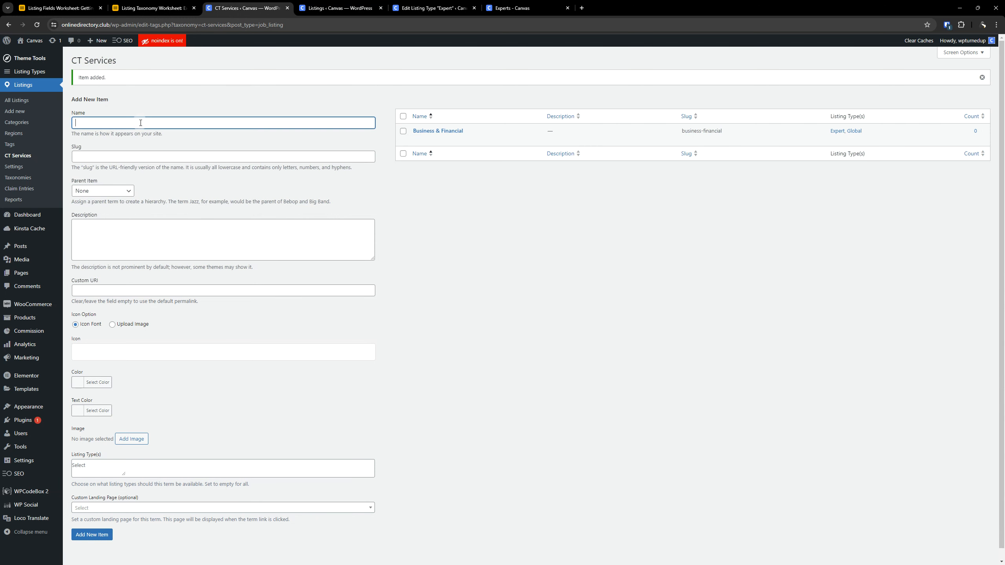
key("ctrl+v")
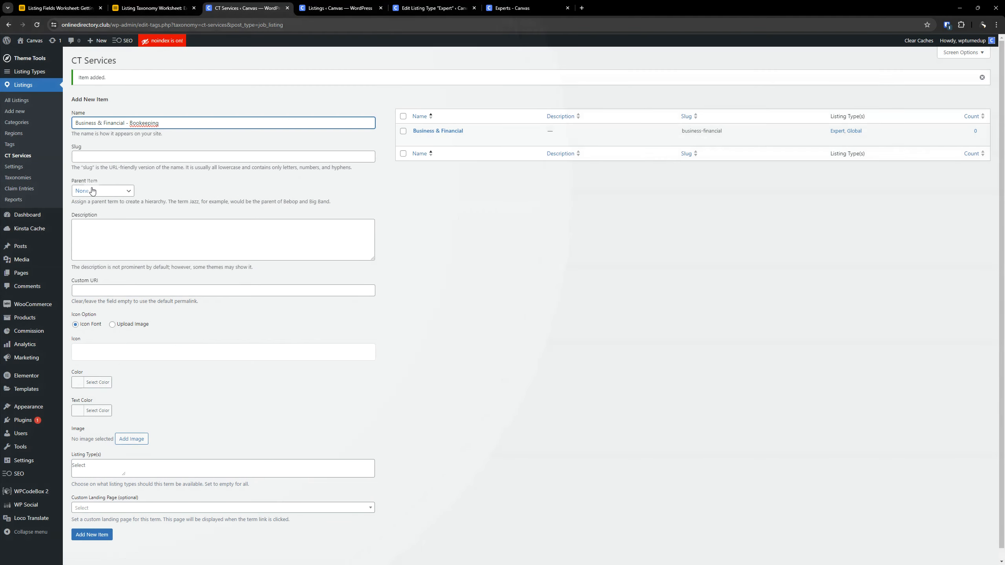
- Set Business & Financial as the new item's parent and assign it the material calculator icon
left_click(92, 192)
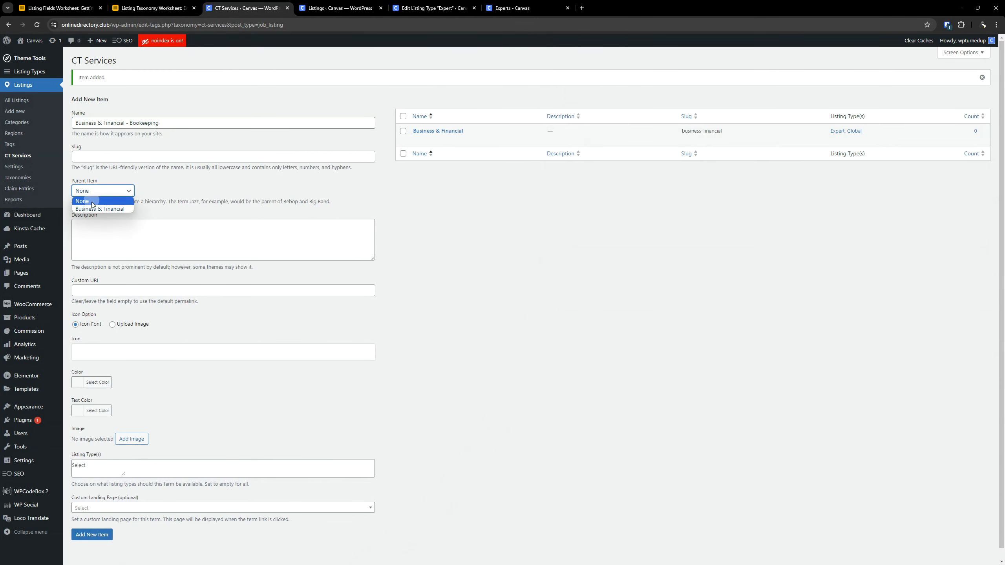
left_click(93, 208)
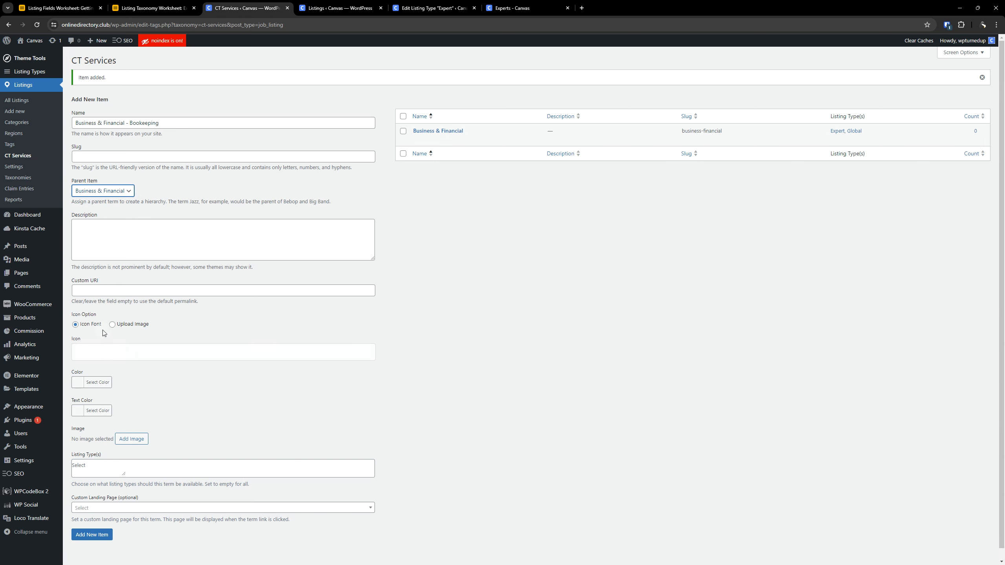
left_click(134, 352)
left_click(371, 175)
type("cal")
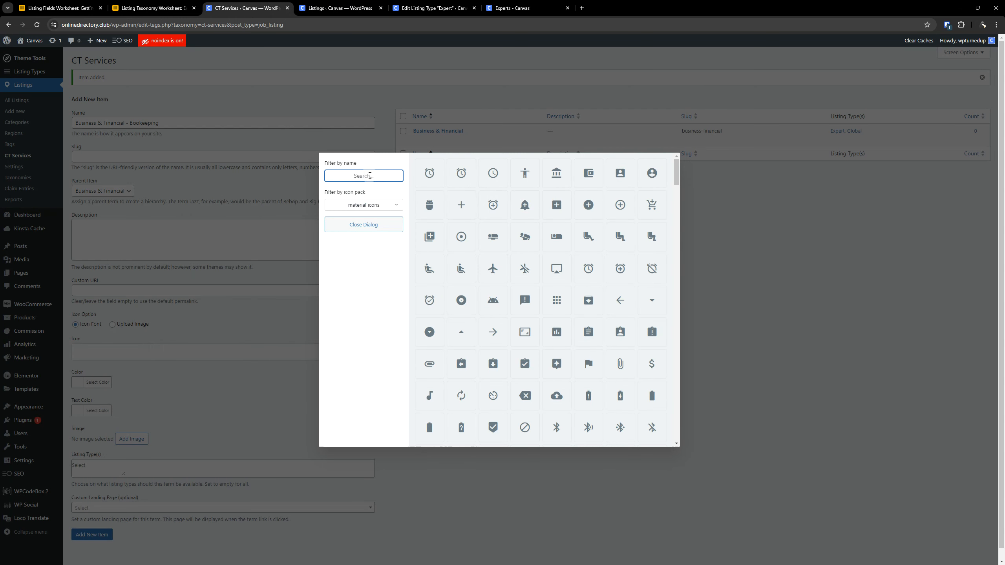
type("c")
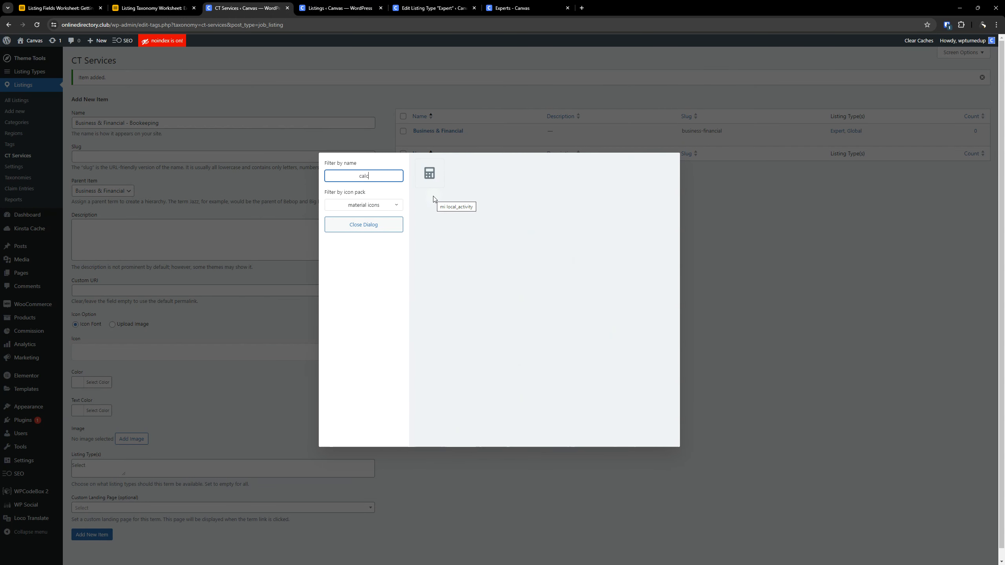
left_click(429, 174)
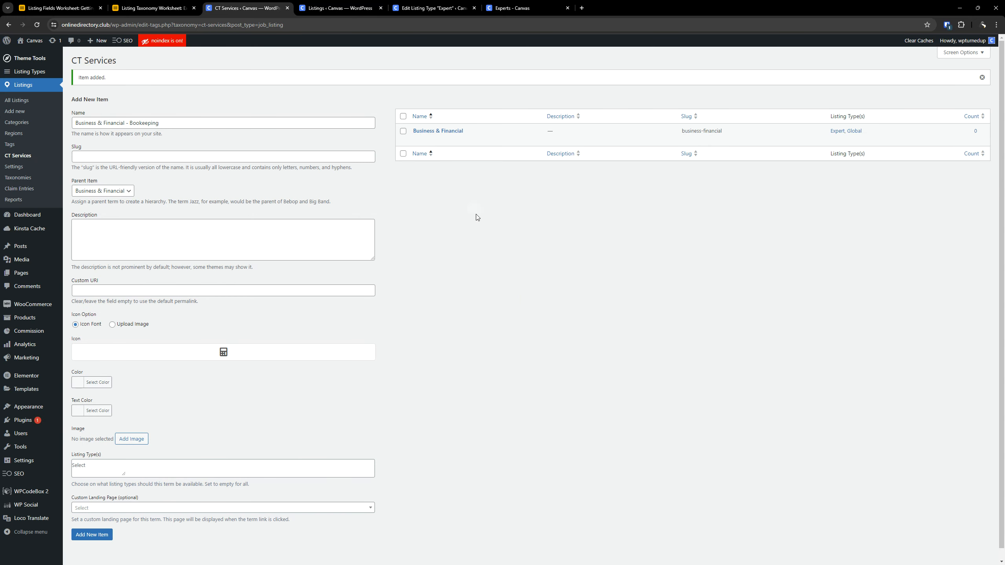
- Assign the Bookeeping item to the Expert and Global listing types and add it to CT Services
scroll(483, 220, "down", 1)
left_click(186, 459)
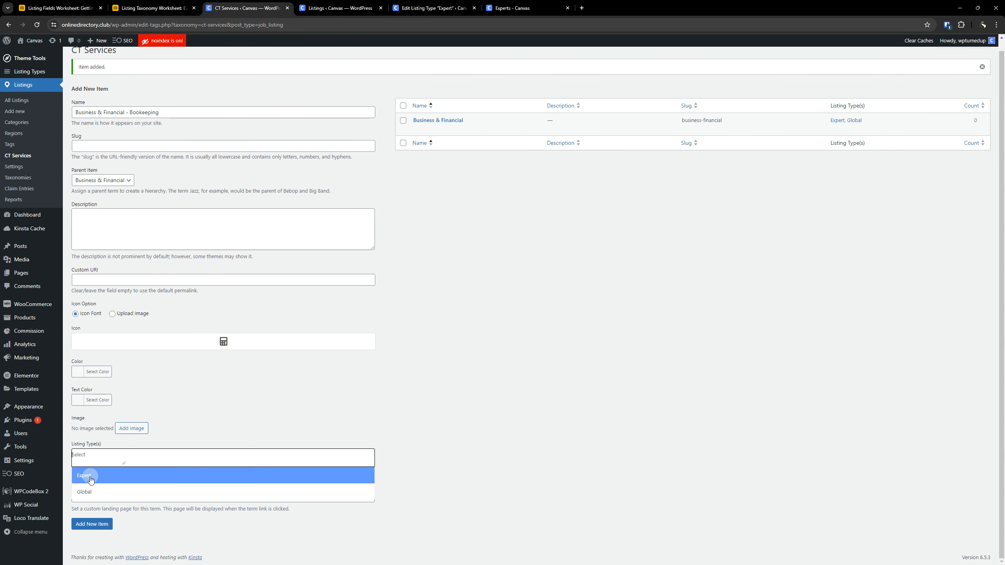
left_click(95, 475)
left_click(149, 459)
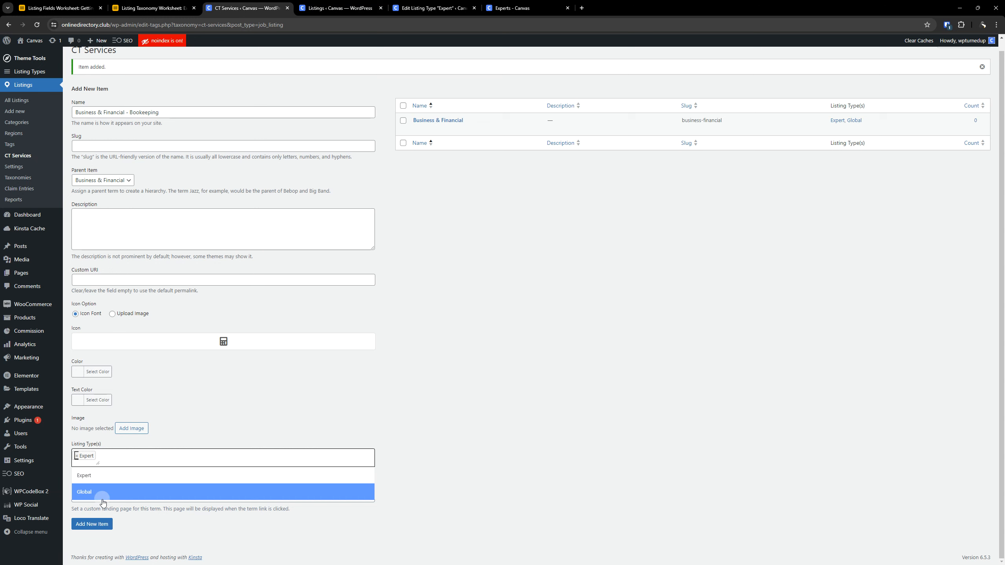
left_click(101, 491)
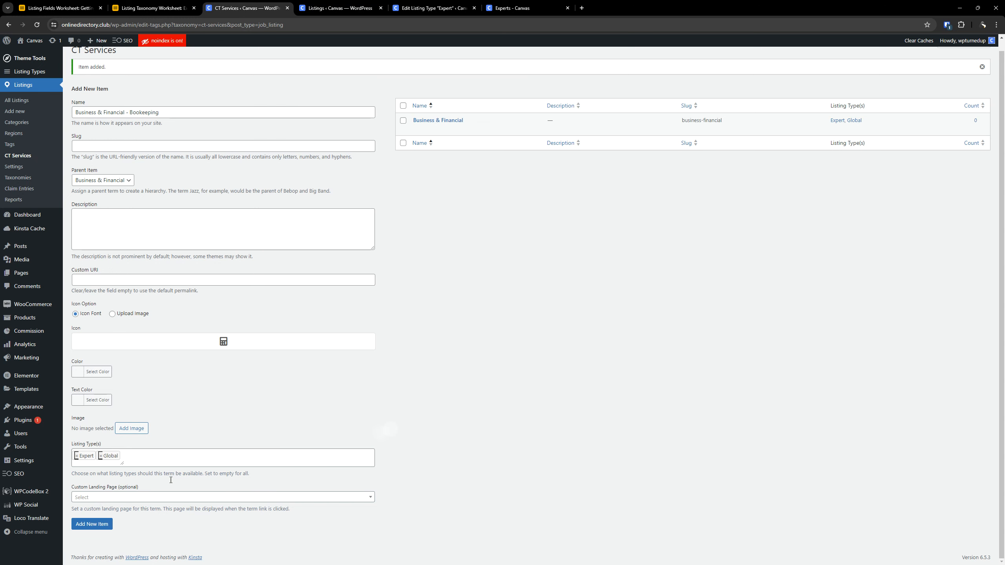
left_click(98, 526)
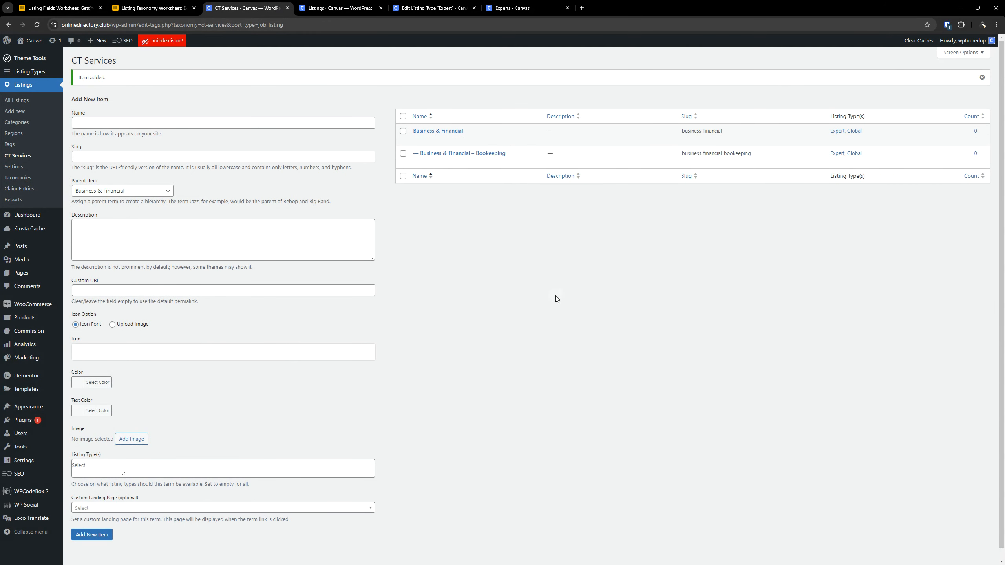
- Copy the name Business & Financial - Taxes from the Listing Taxonomy Worksheet into the name of another new CT Services item
left_click(153, 7)
triple_click(209, 323)
key("ctrl+c")
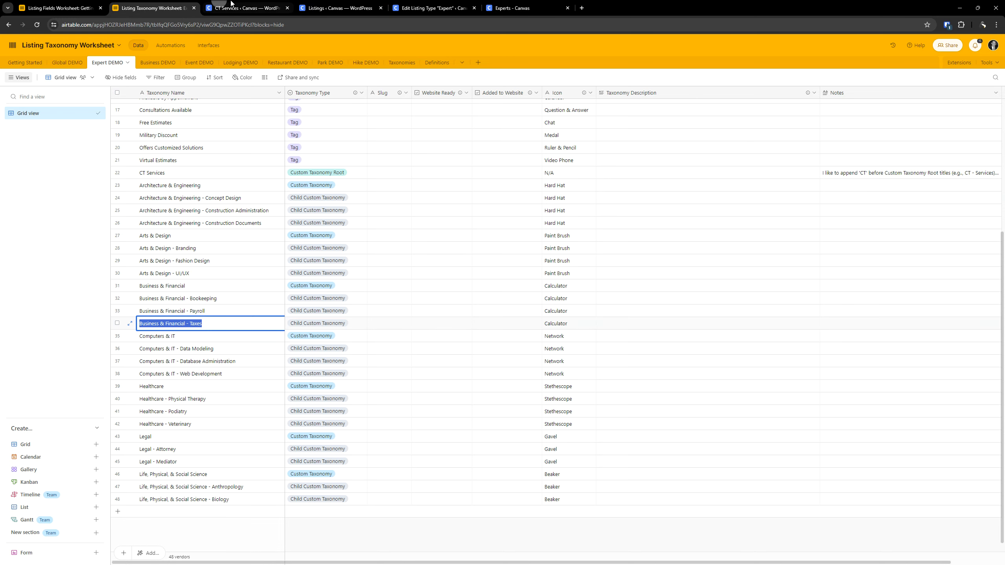
left_click(243, 8)
left_click(160, 118)
key("ctrl+v")
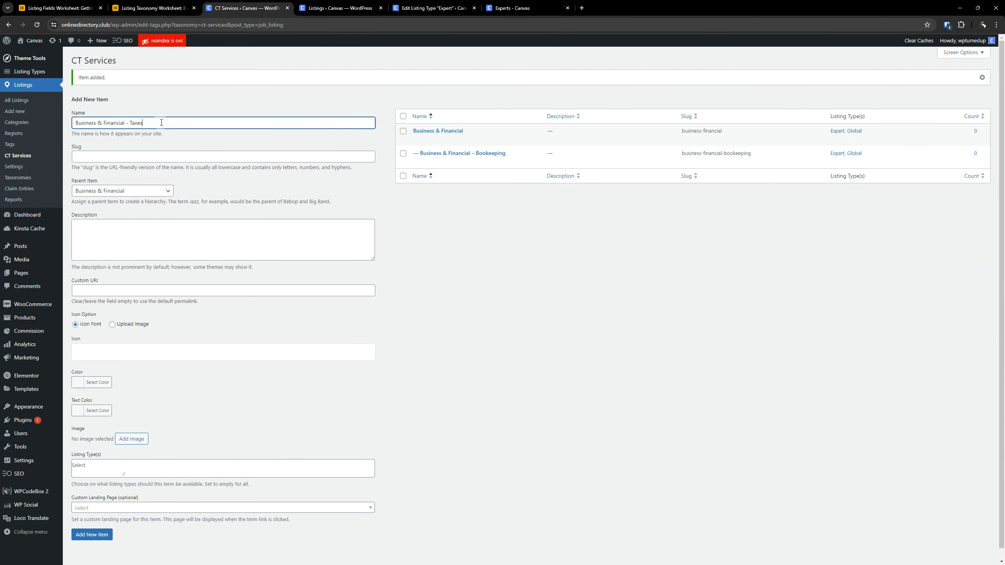
- Find the calculator in the material icons and assign it to the Taxes item
left_click(142, 352)
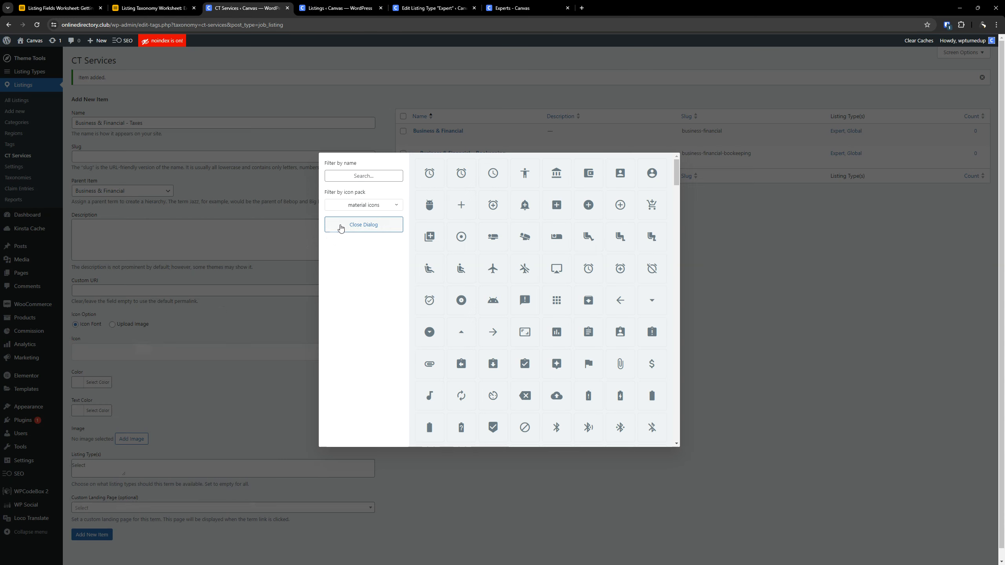
left_click(357, 177)
type("cal")
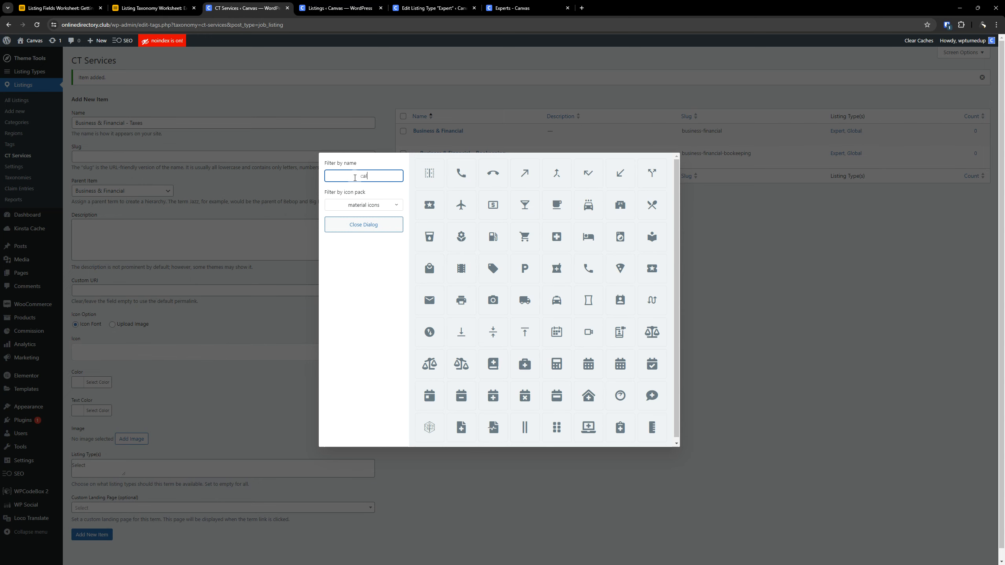
type("c")
left_click(429, 173)
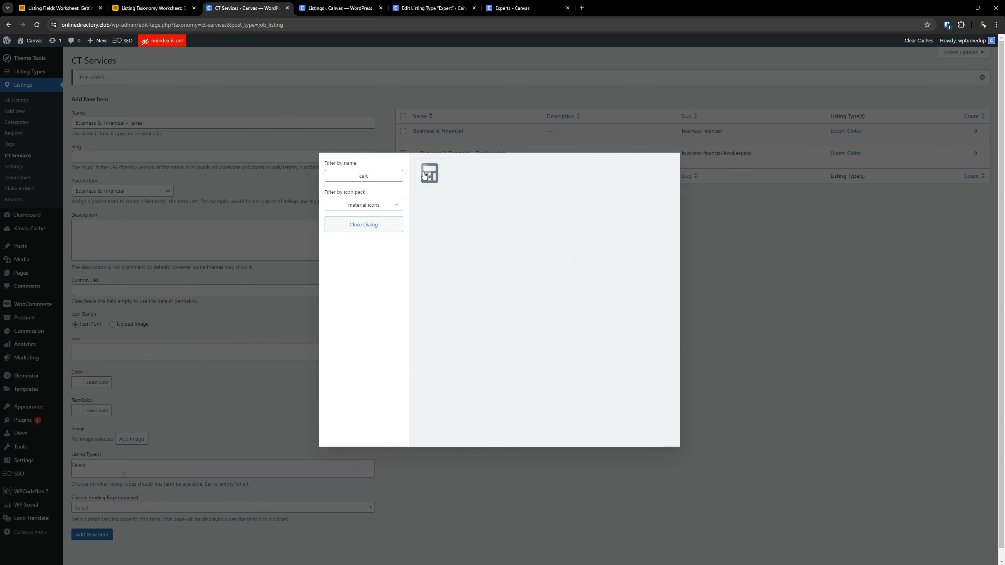
- Make the Taxes item available to the Expert and Global listing types
left_click(159, 457)
left_click(124, 476)
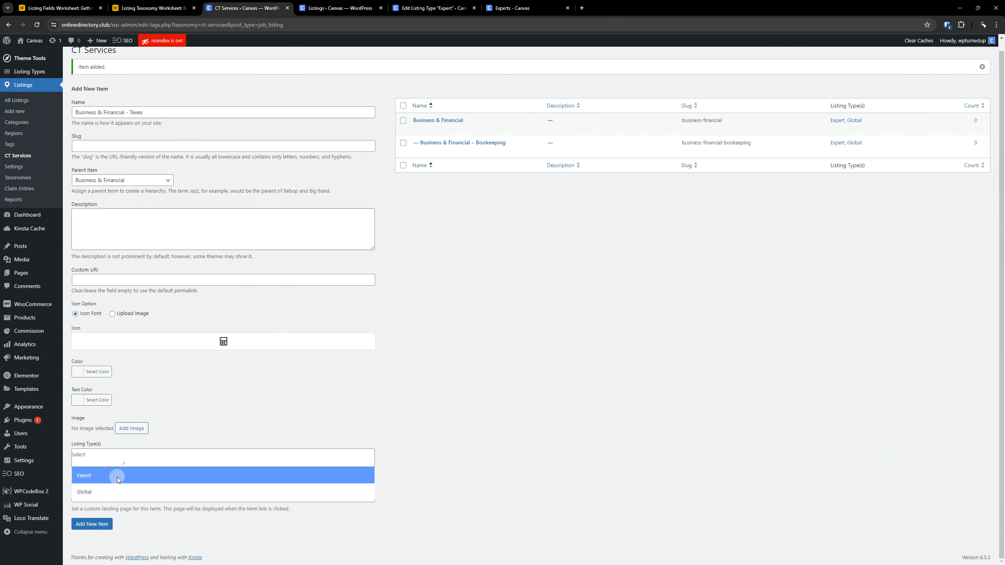
left_click(126, 464)
left_click(106, 492)
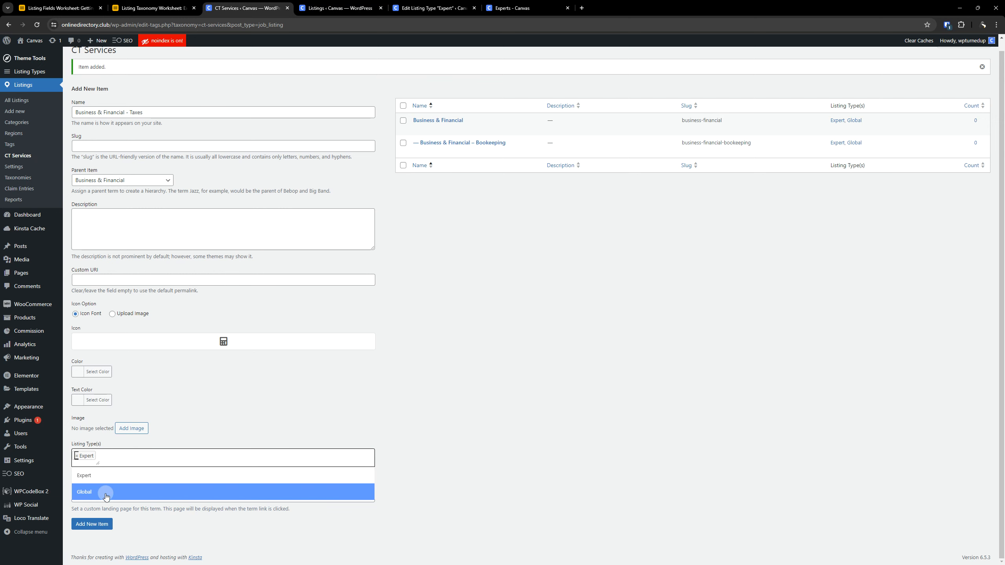
left_click(467, 411)
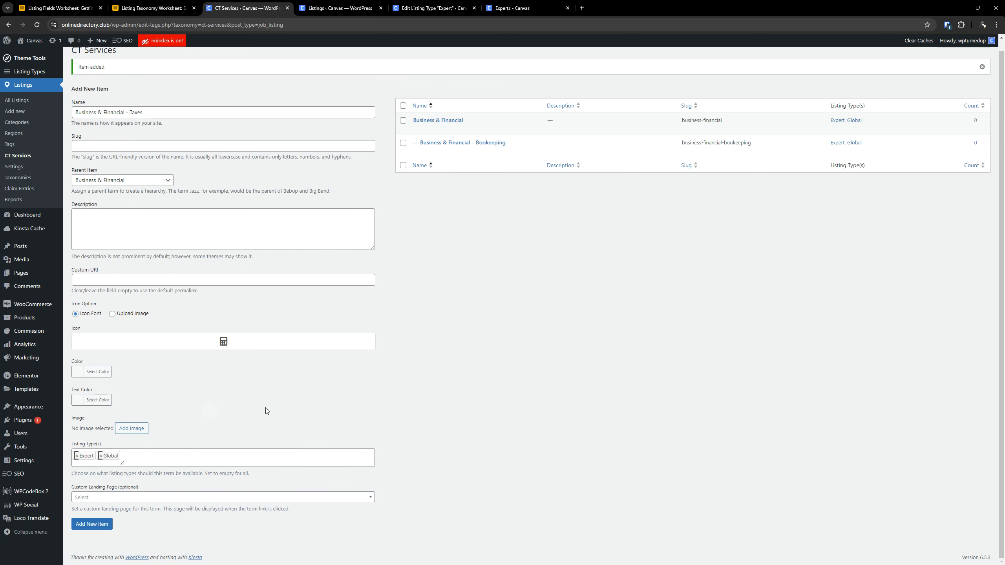
- Set the Canvas explore page Business-Financial category picture as the Taxes item's image and add the item to CT Services
left_click(132, 428)
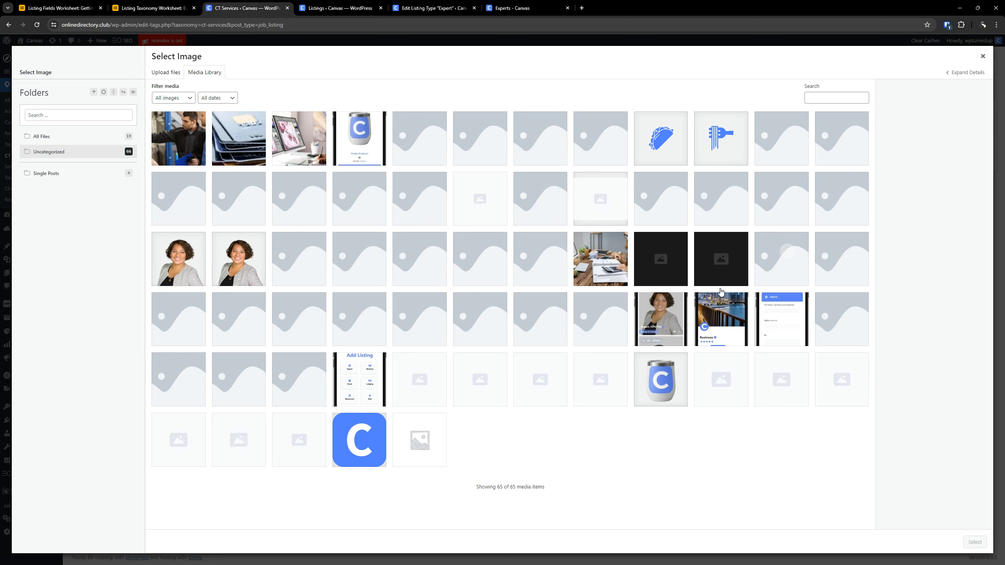
left_click(602, 257)
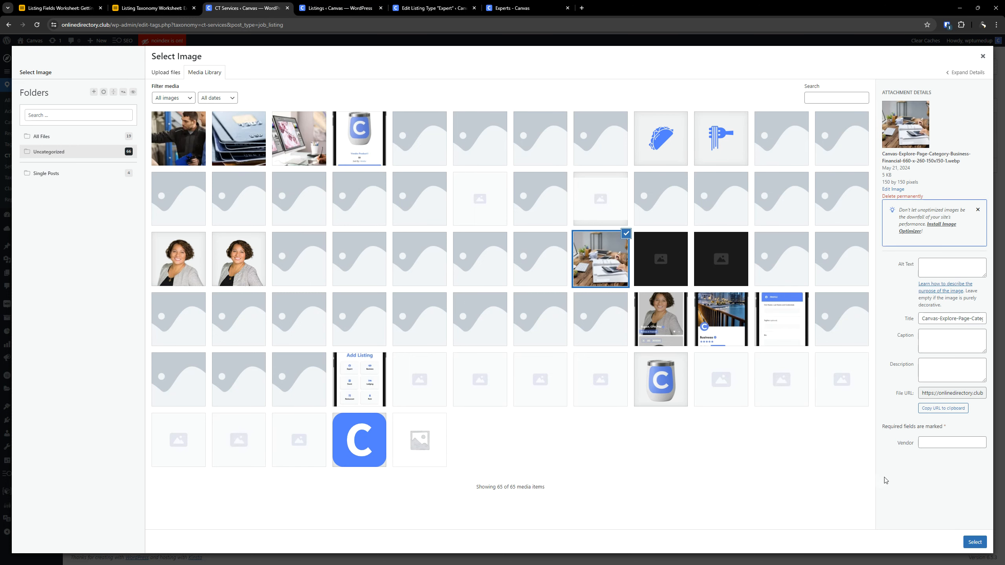
left_click(968, 545)
scroll(198, 490, "down", 1)
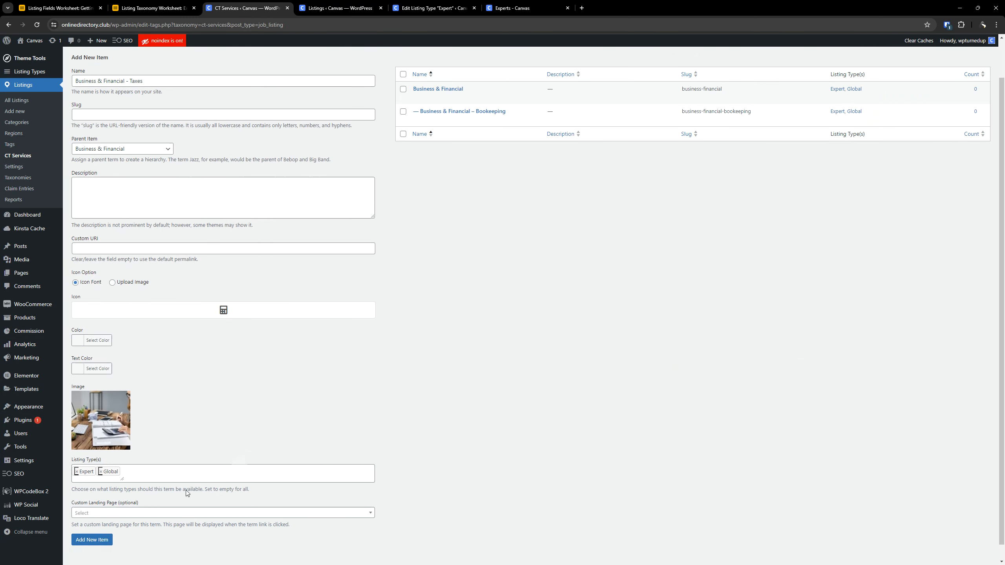
left_click(105, 530)
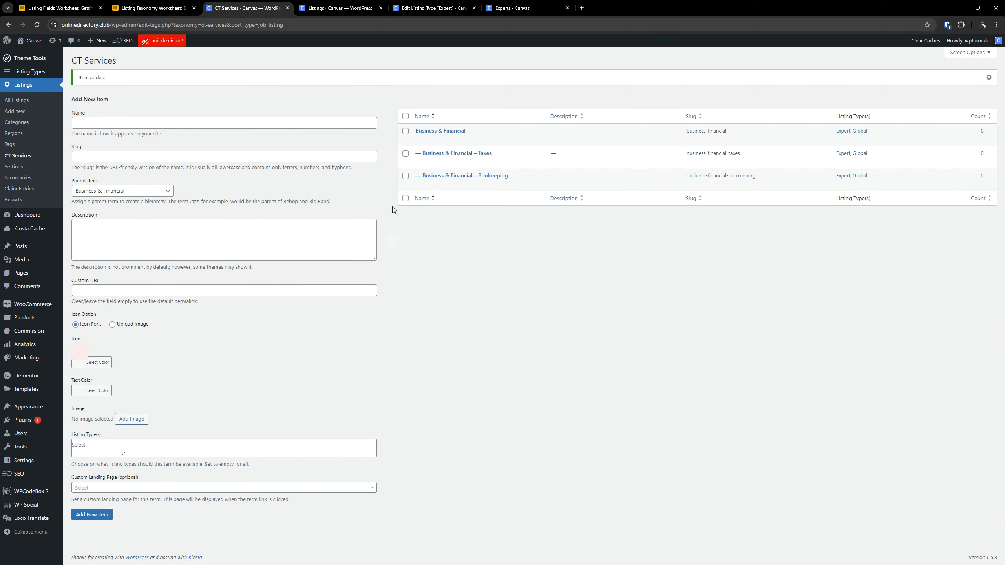
- Set the Canvas explore page Business-Financial category picture as the image of the Business & Financial – Bookkeeping item and update it
left_click(476, 177)
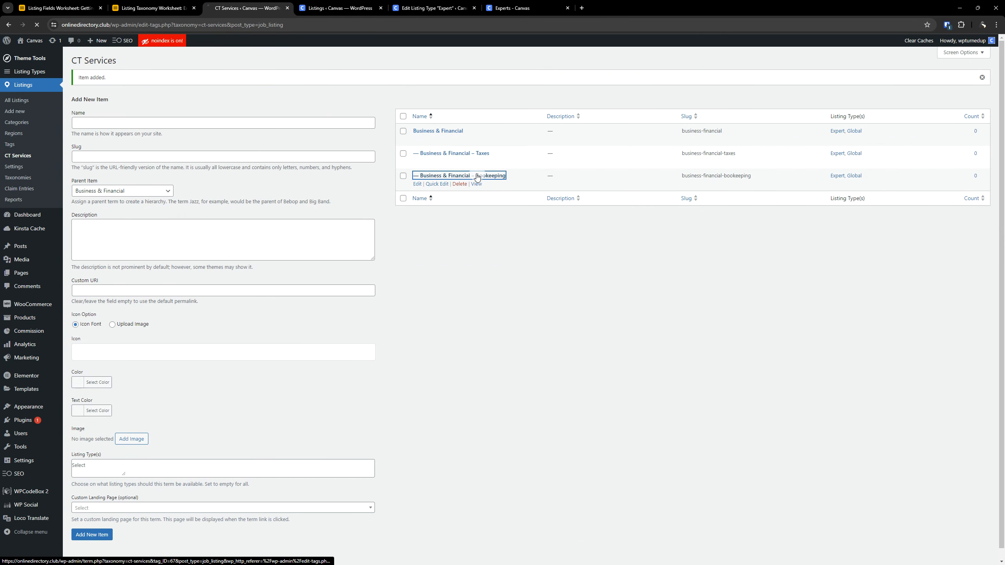
scroll(227, 334, "down", 5)
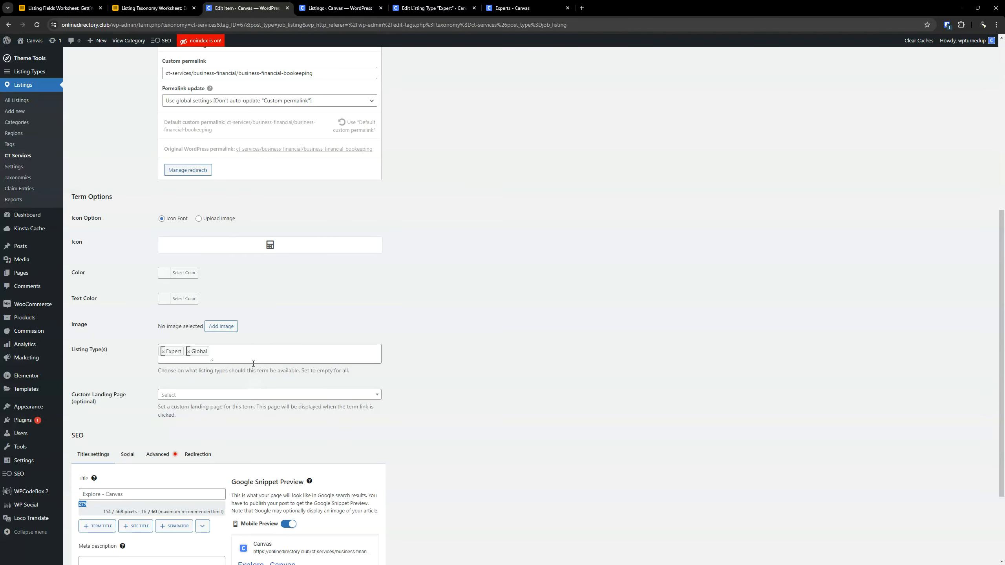
left_click(226, 331)
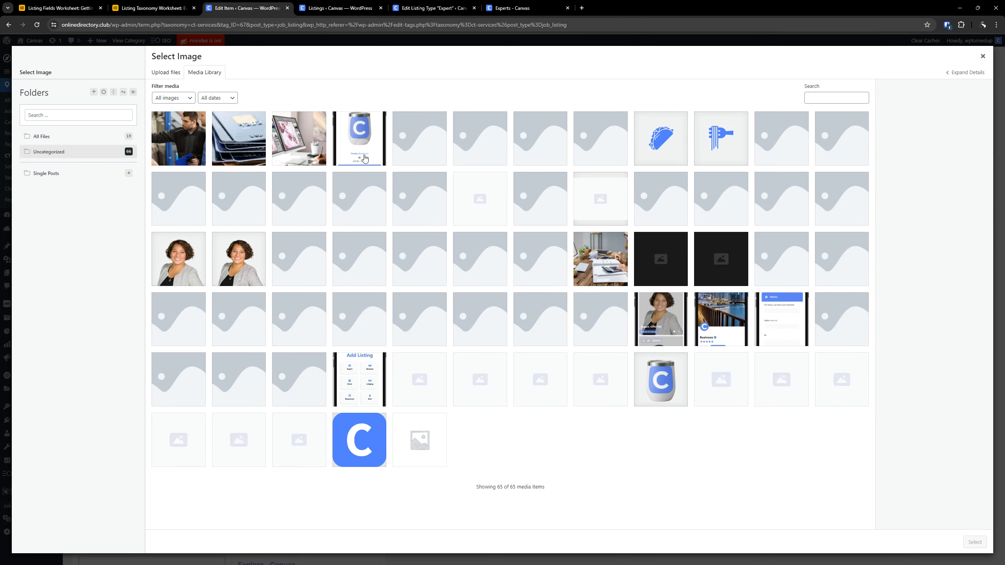
left_click(600, 260)
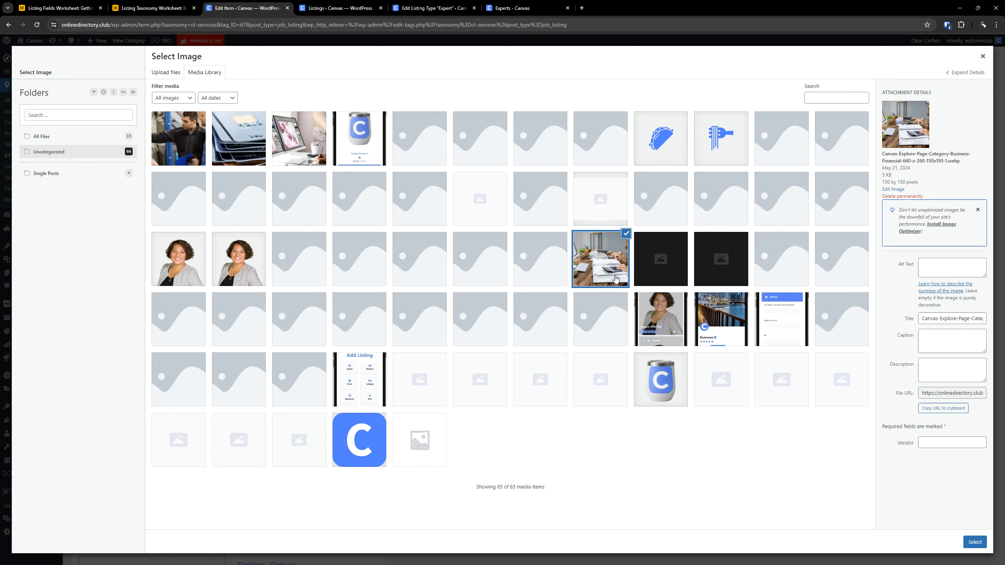
left_click(974, 542)
scroll(474, 506, "down", 4)
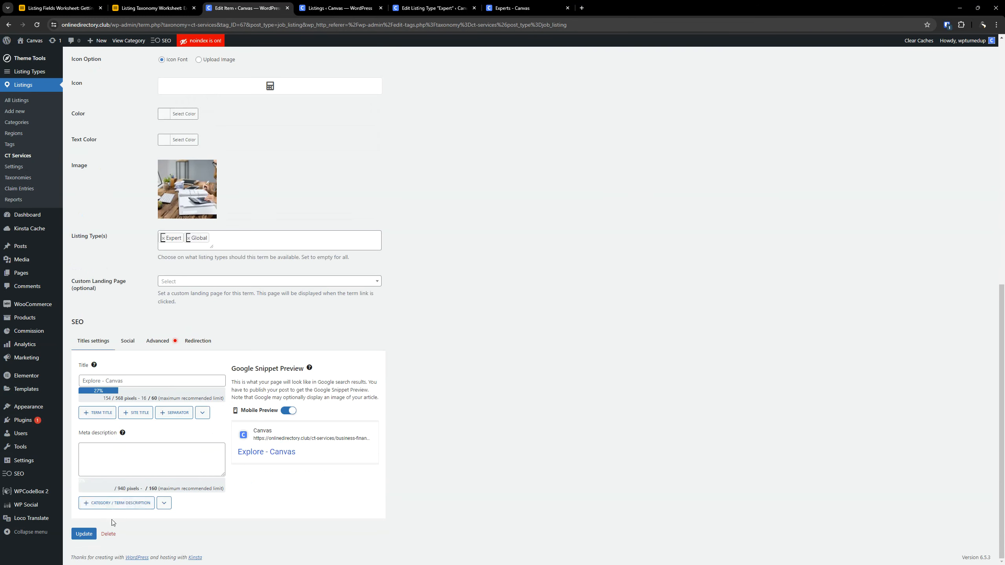
left_click(91, 534)
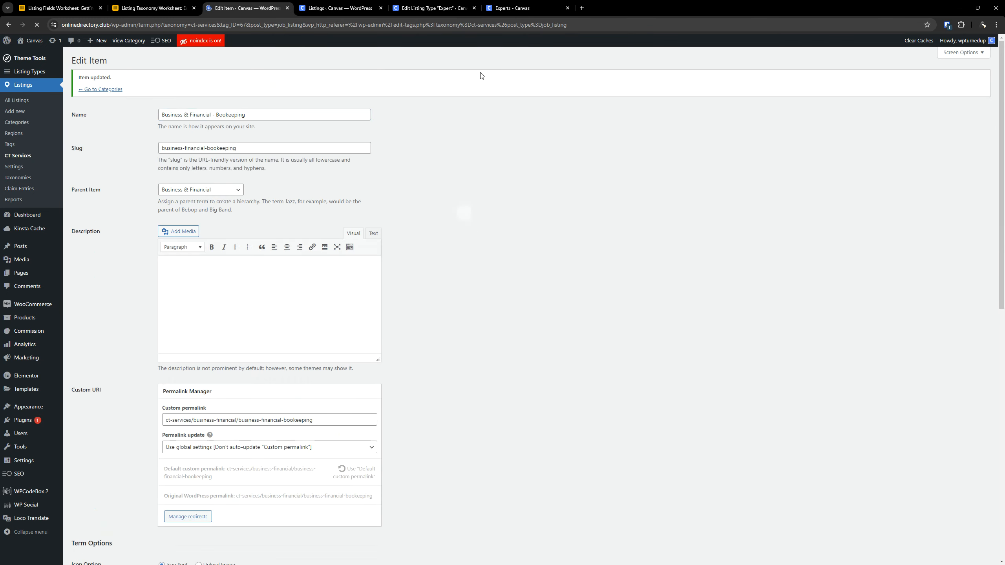
- Reload the Experts explore page and examine its filters, its categories and the Business & Financial category view
left_click(510, 7)
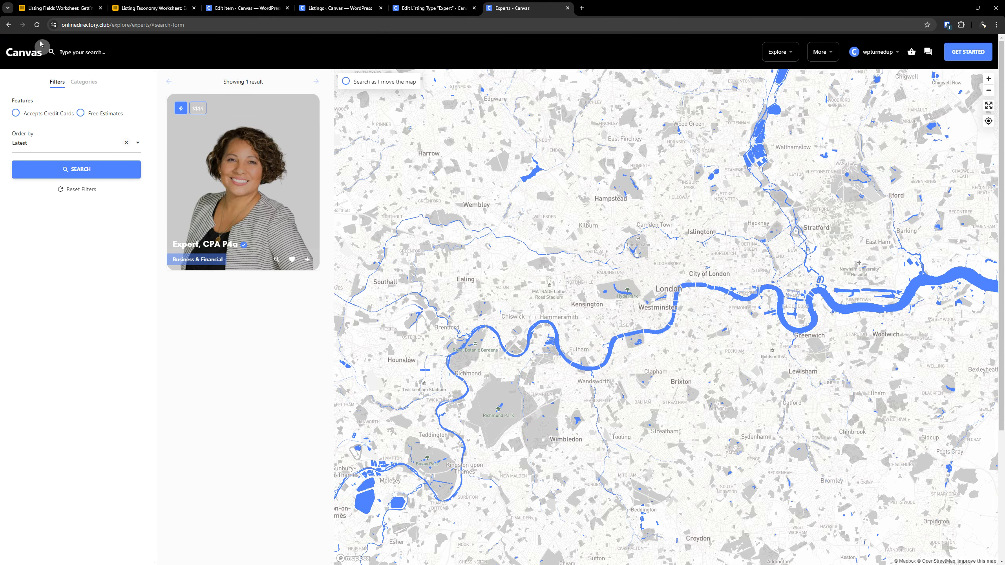
left_click(36, 27)
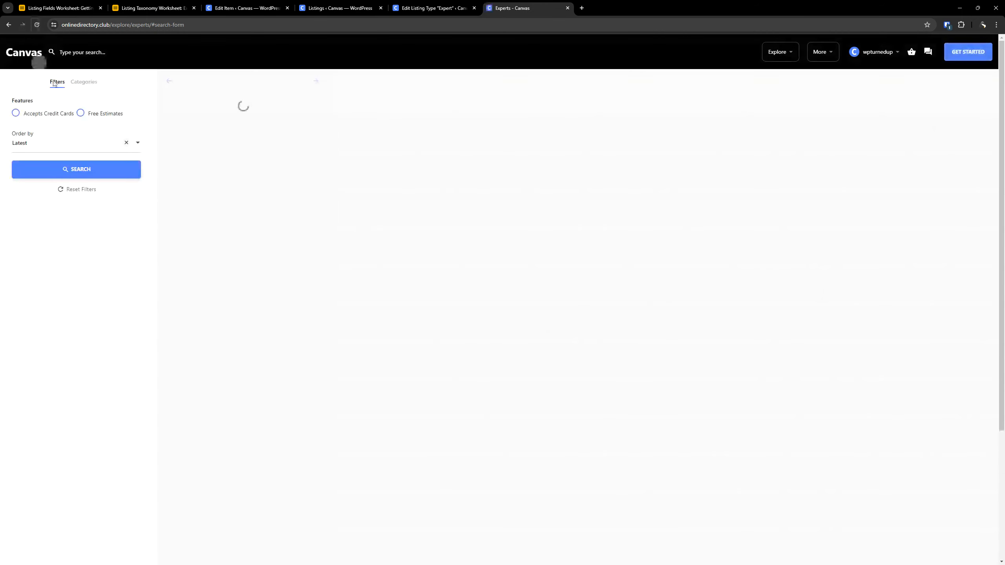
left_click(89, 84)
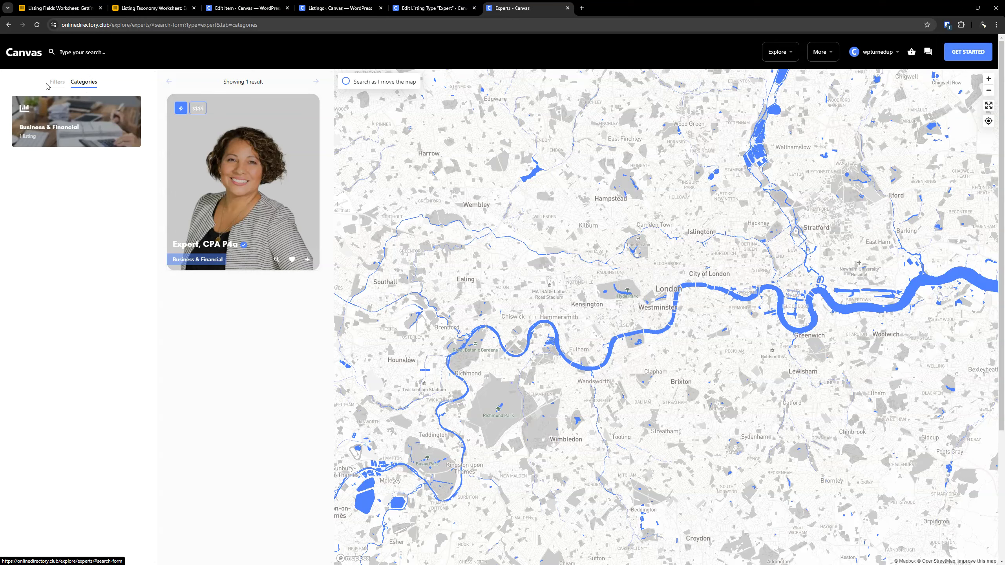
left_click(99, 142)
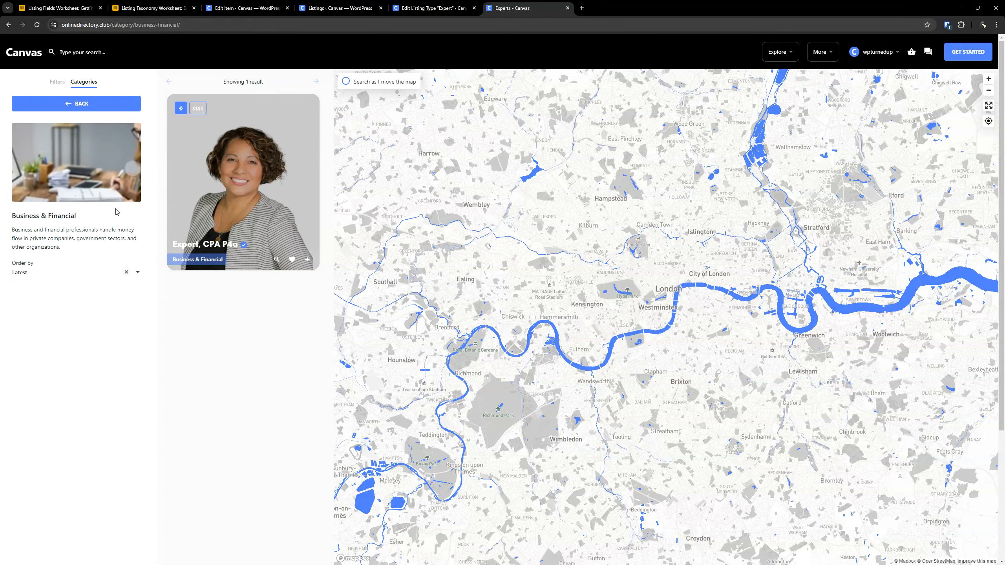
left_click(65, 102)
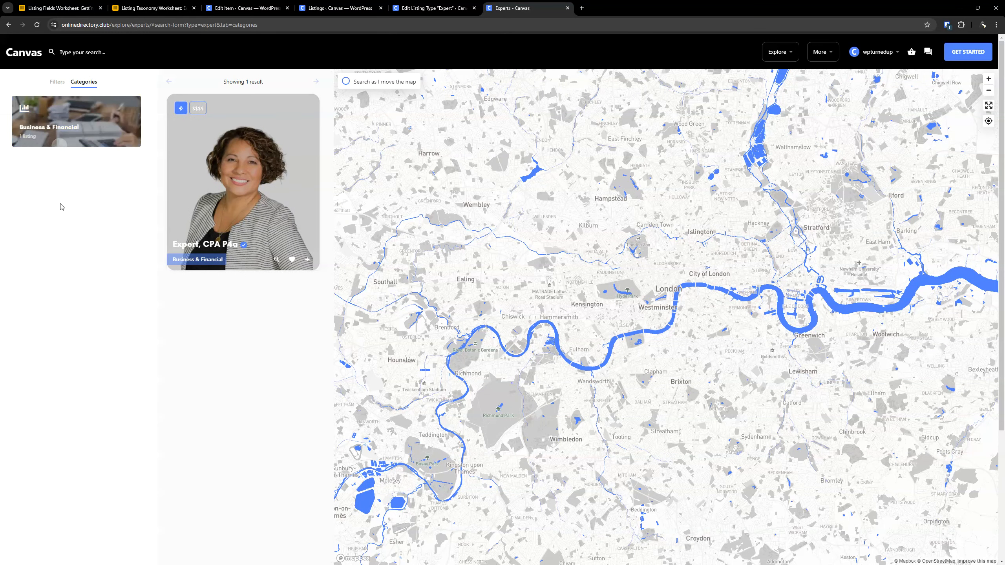
left_click(56, 82)
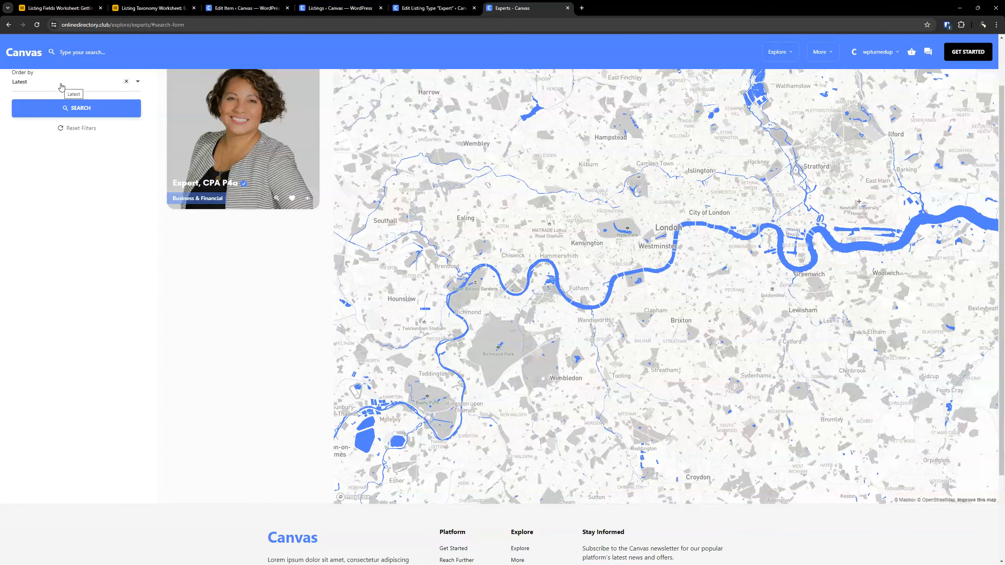
scroll(108, 260, "up", 2)
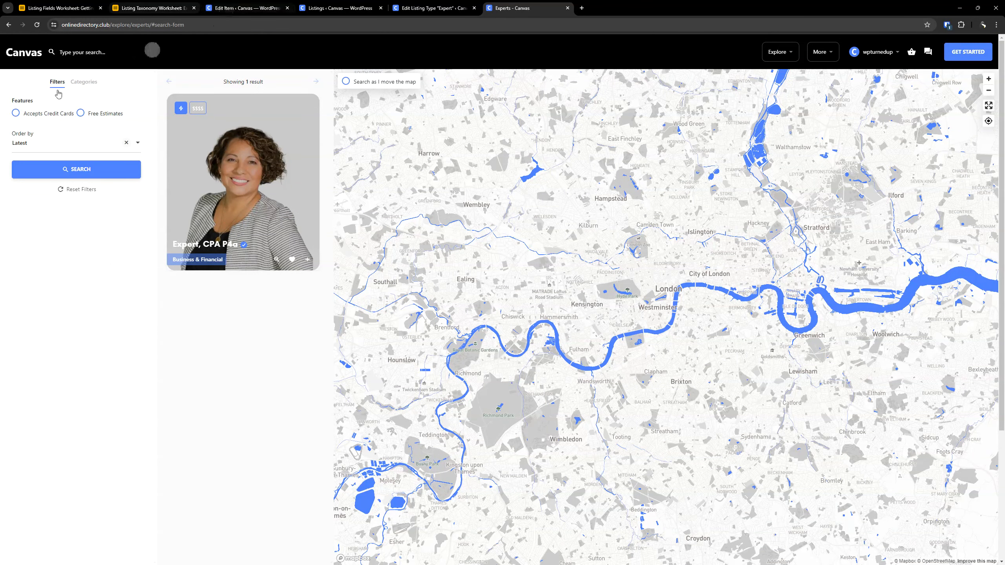
left_click(15, 70)
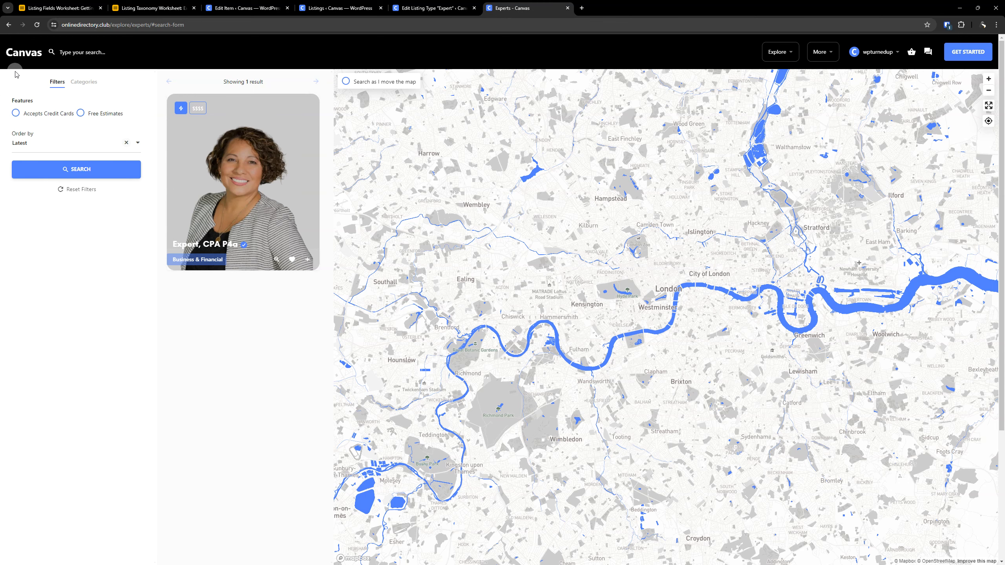
- Check the Expert listing type's advanced search filters, Explore tabs and preset fields for the CT Services taxonomy
left_click(433, 6)
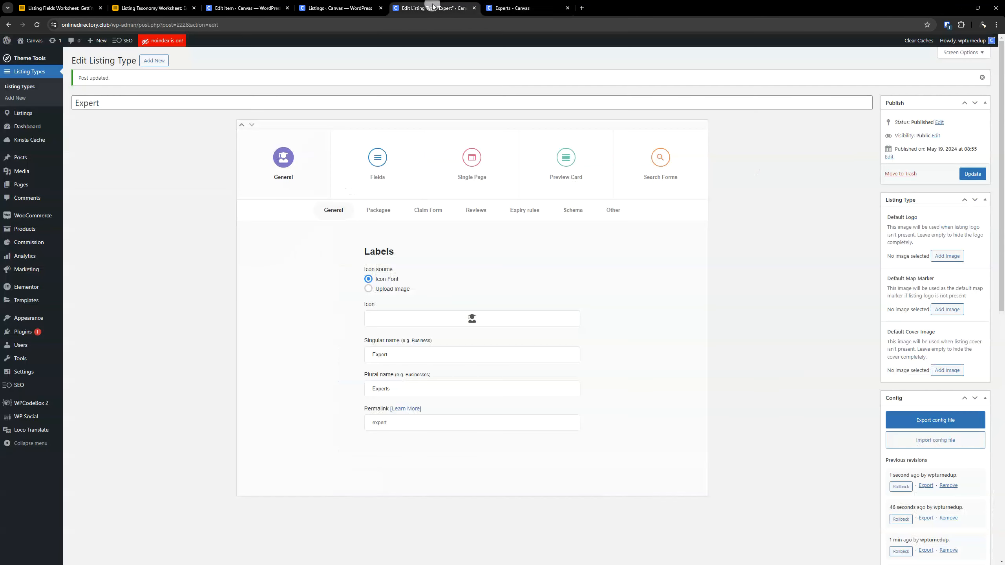
left_click(672, 162)
scroll(594, 255, "down", 4)
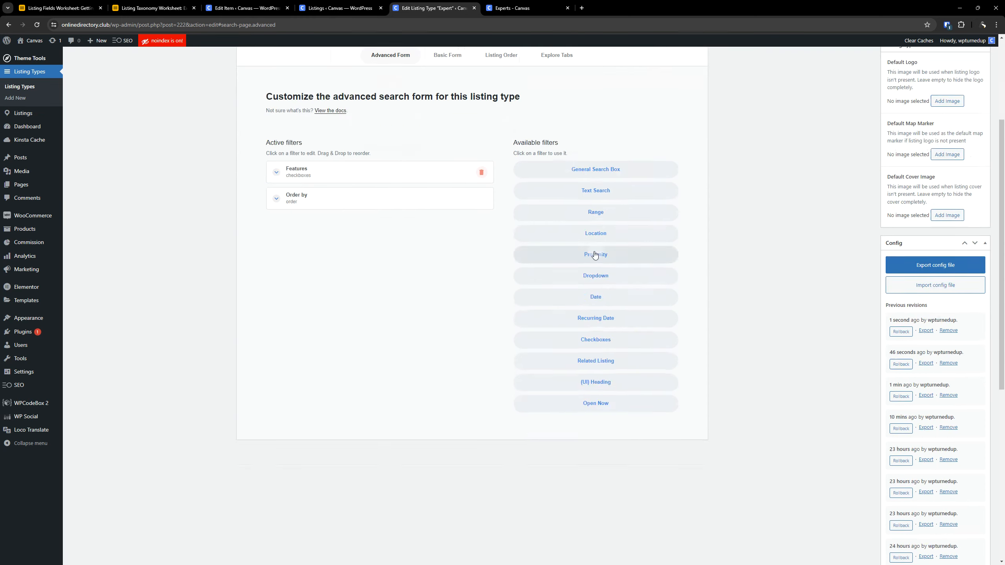
scroll(594, 255, "up", 4)
left_click(550, 214)
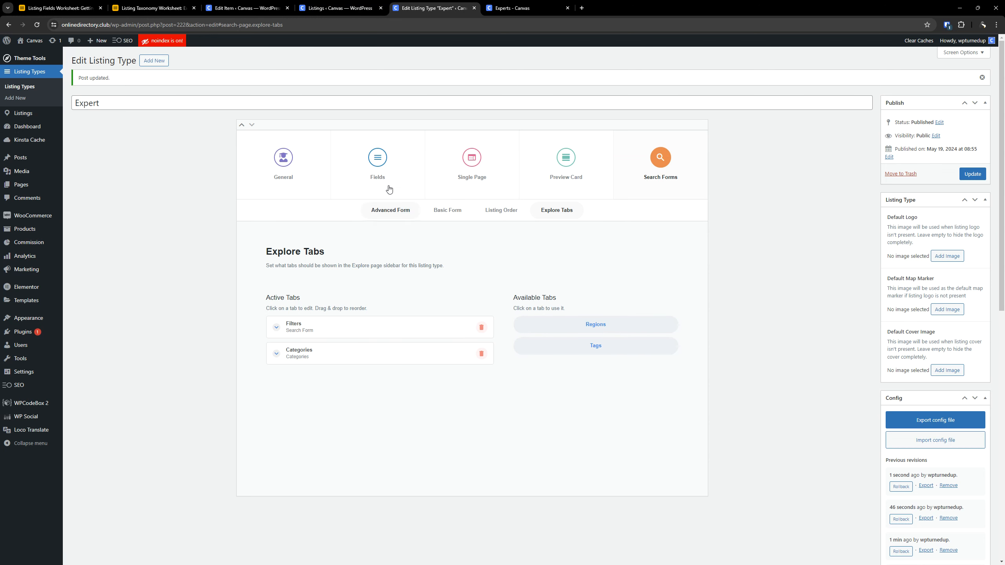
left_click(377, 155)
scroll(189, 282, "down", 3)
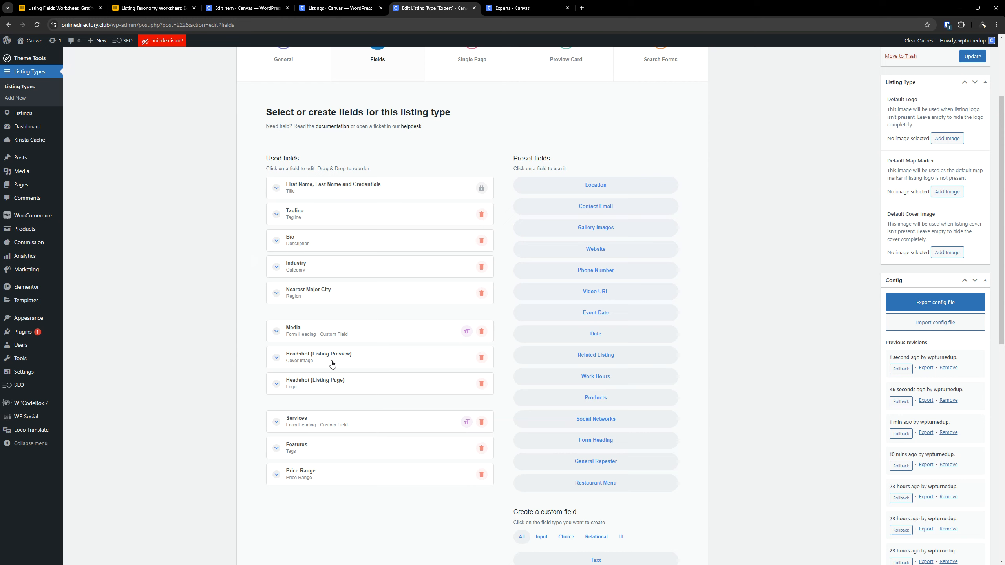
scroll(628, 298, "down", 3)
scroll(646, 308, "up", 5)
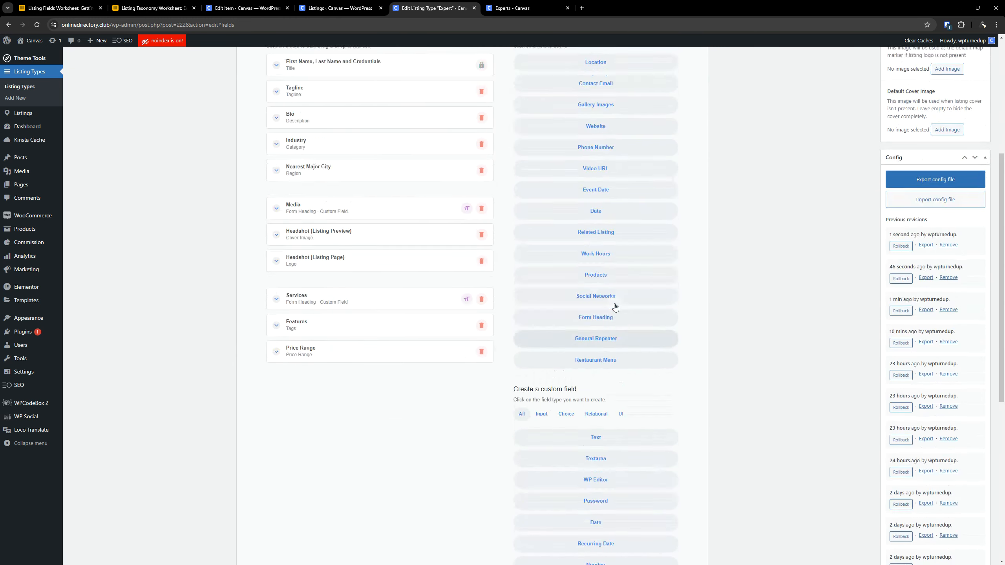
scroll(742, 322, "down", 10)
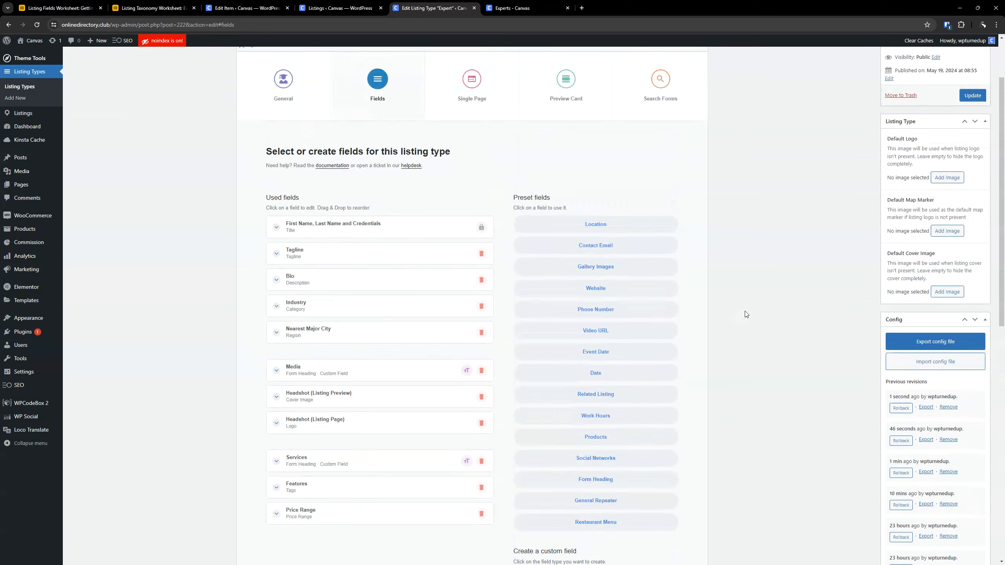
- Update the Expert listing type and add the CT Services preset field directly below the Services form heading
left_click(965, 174)
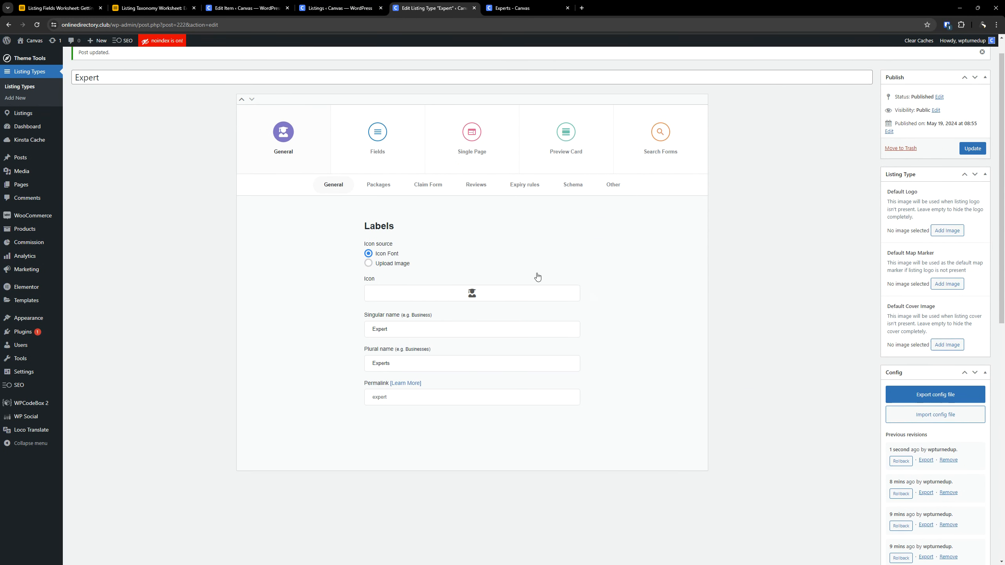
left_click(369, 134)
scroll(636, 252, "down", 5)
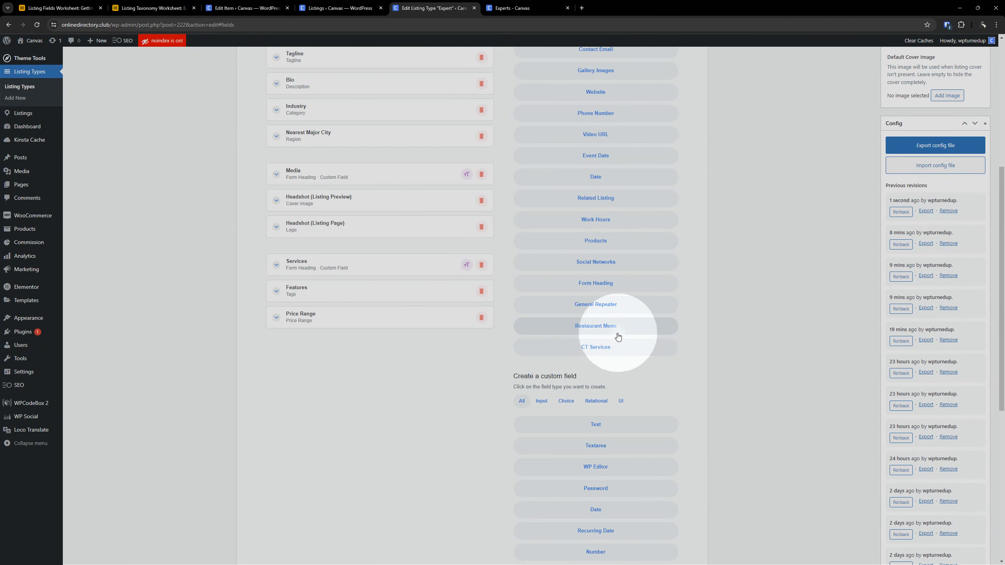
scroll(593, 340, "up", 2)
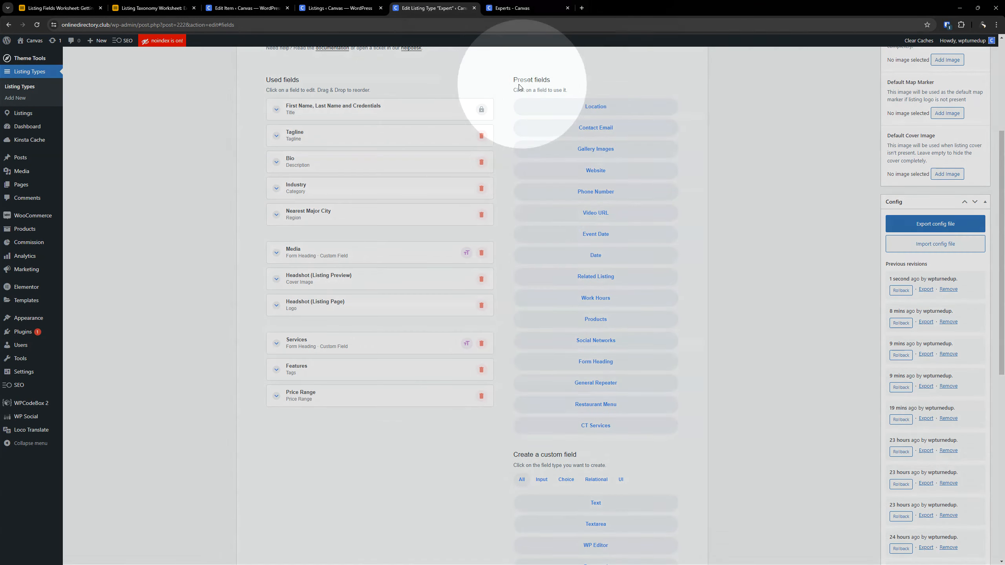
scroll(545, 157, "down", 3)
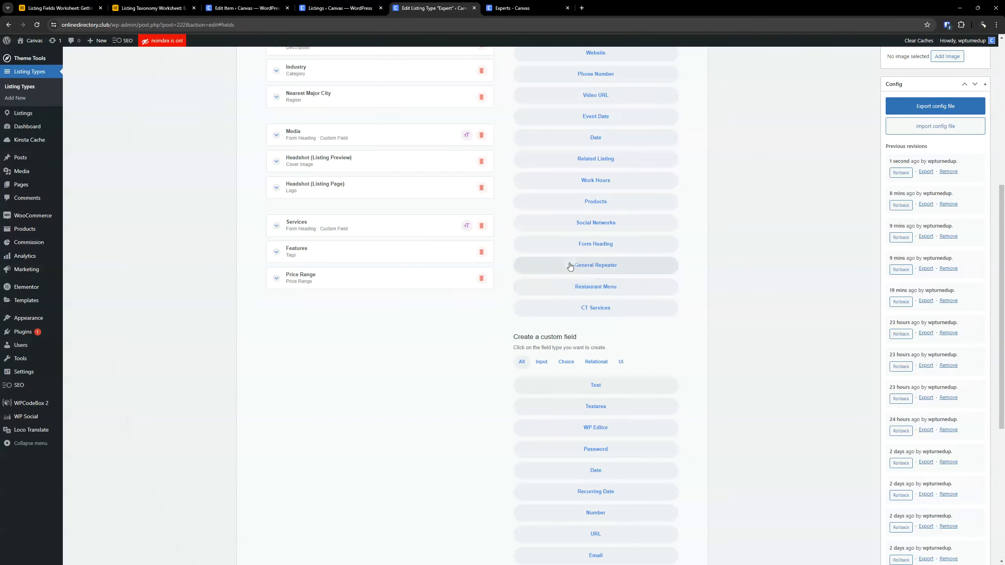
scroll(579, 304, "up", 5)
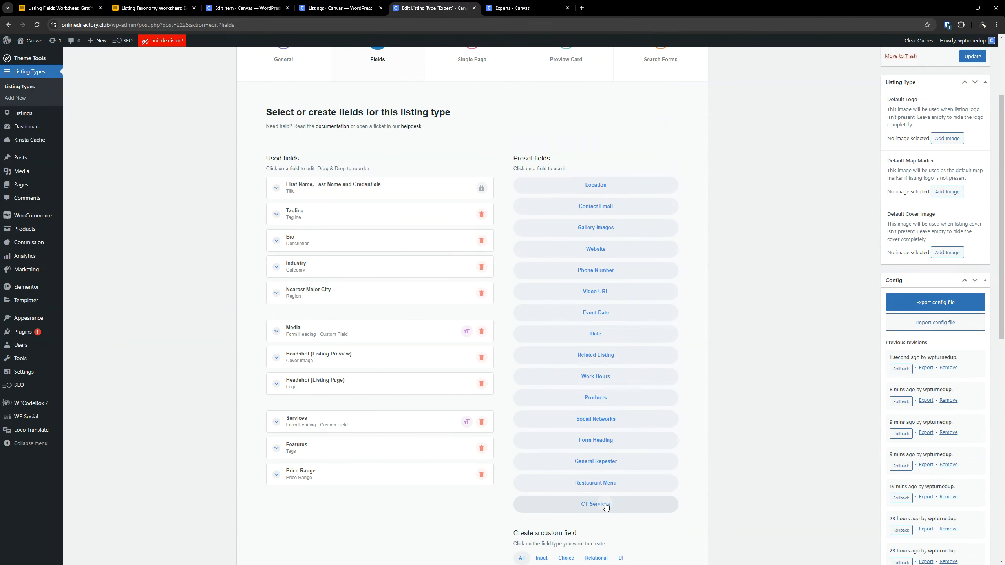
left_click(605, 506)
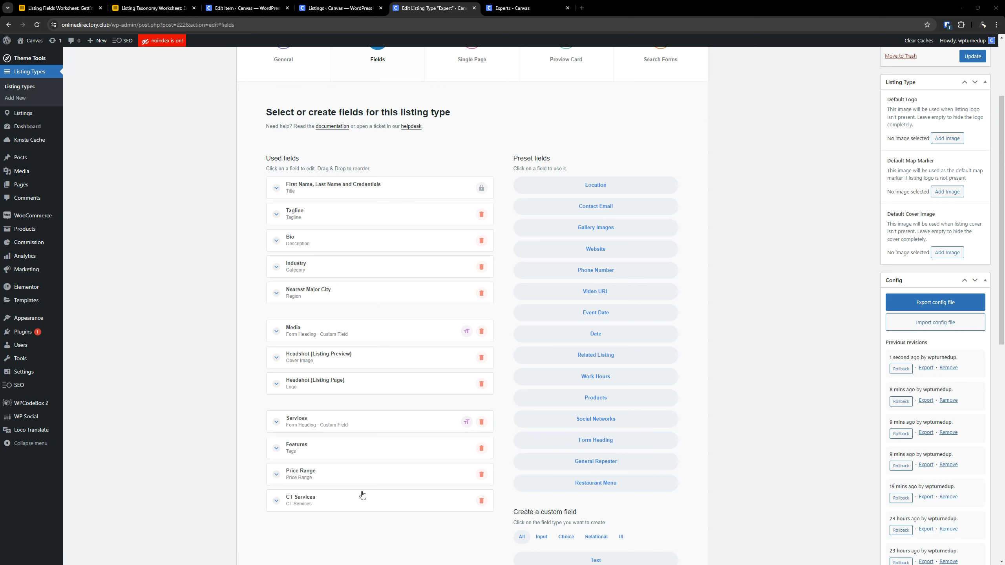
left_click_drag(343, 499, 329, 450)
- Relabel the CT Services field as Services and paste in the description containing the #contactsupport "let us know" link
left_click(329, 451)
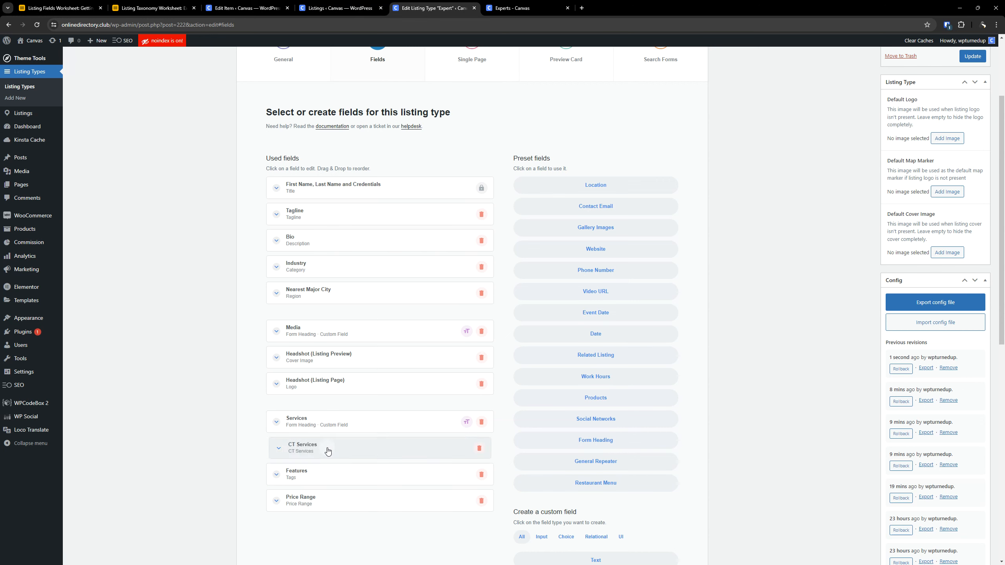
scroll(312, 412, "down", 3)
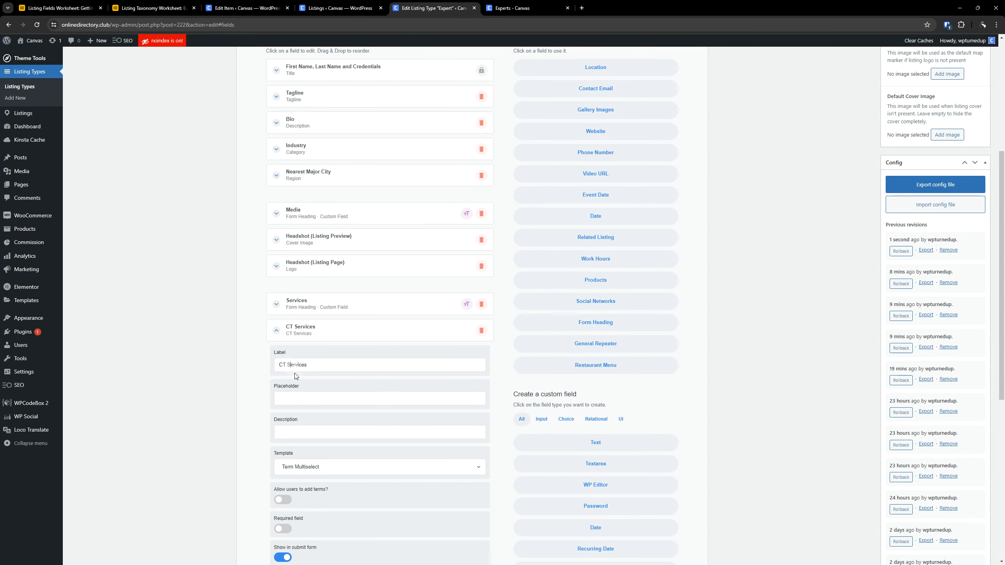
key("BackSpace")
key("BackSpace")
key("BackSpace")
key("ctrl+v")
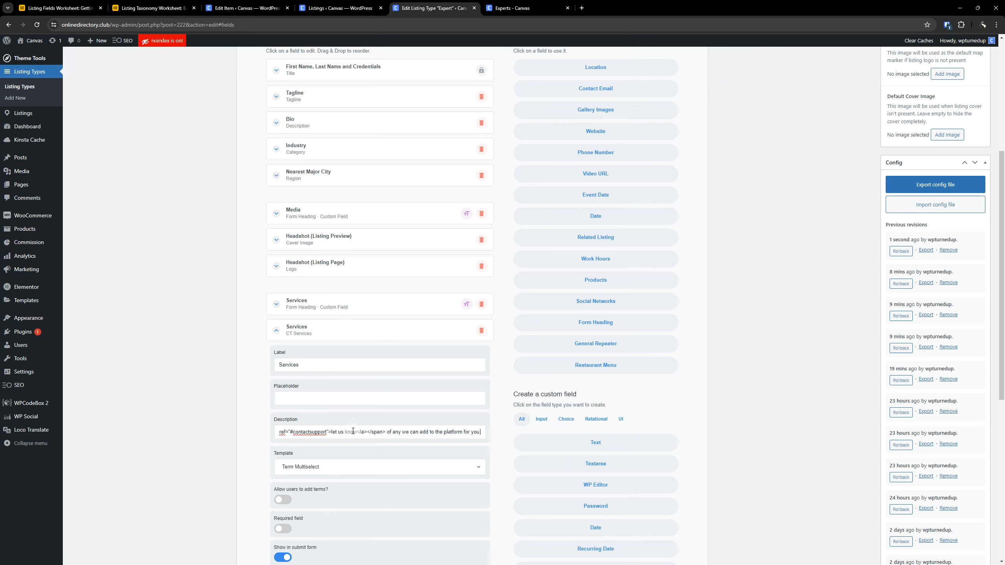
- Review the remaining options of the Services field and update the Expert listing type
scroll(309, 408, "down", 2)
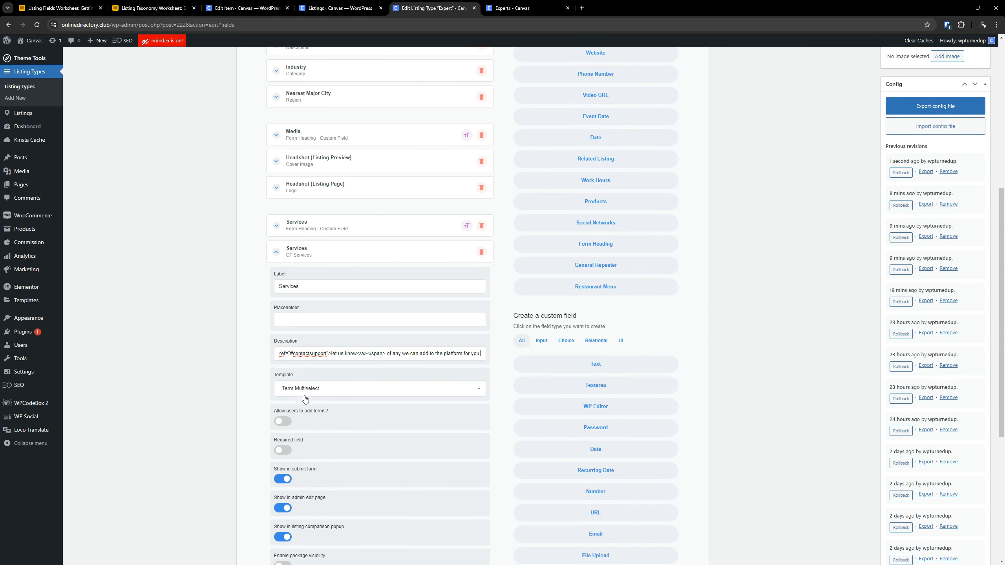
scroll(339, 393, "down", 2)
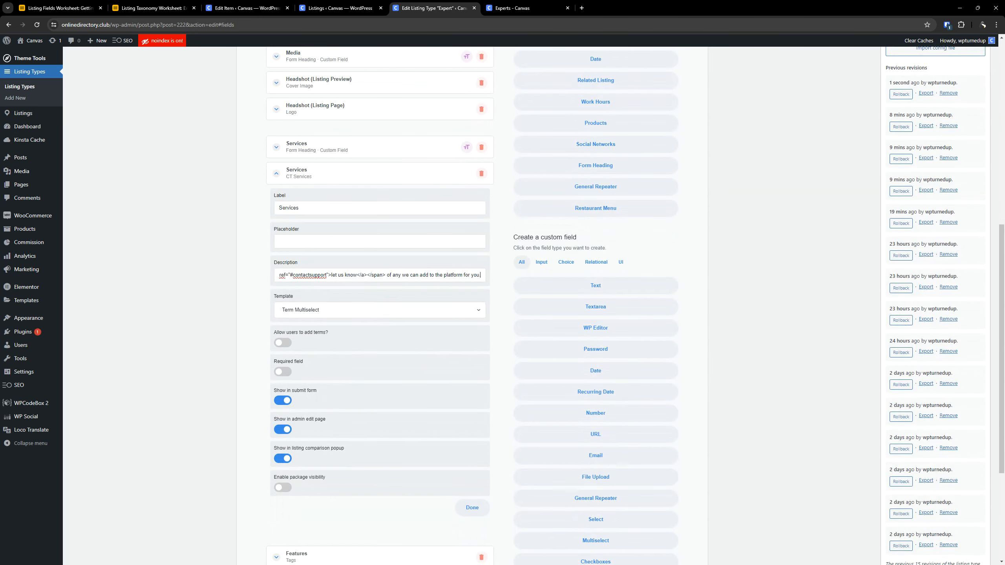
scroll(386, 361, "down", 2)
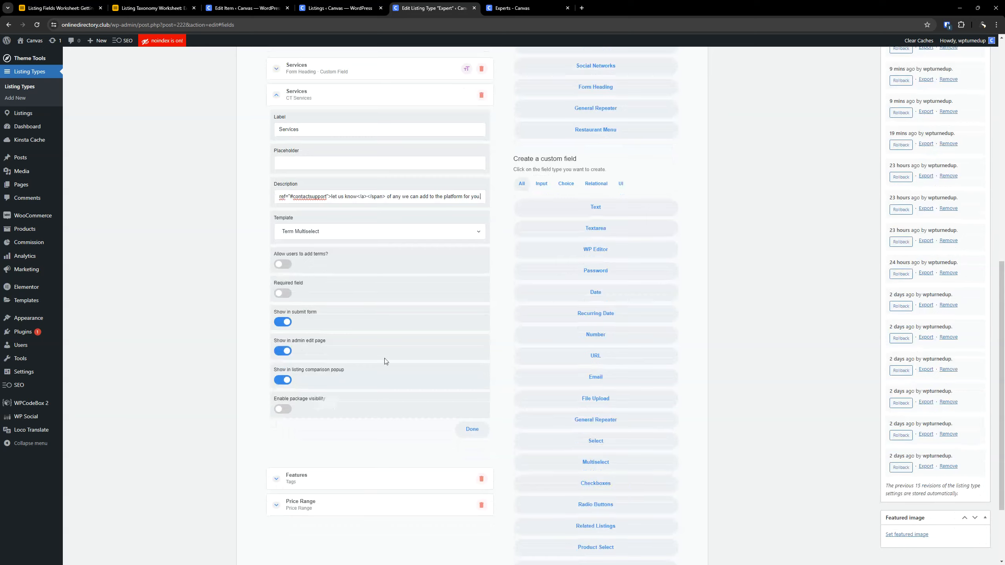
scroll(405, 319, "up", 8)
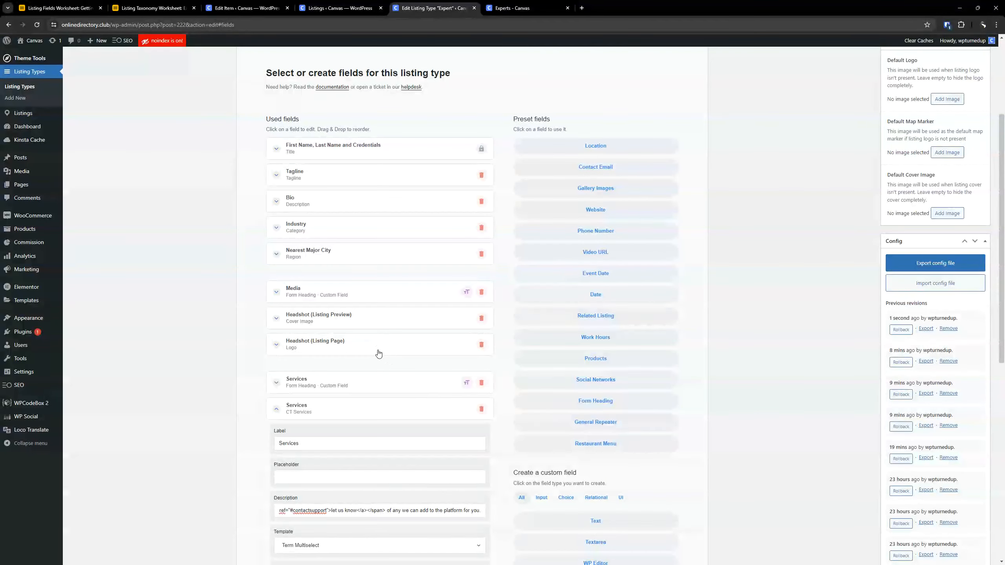
scroll(380, 357, "up", 4)
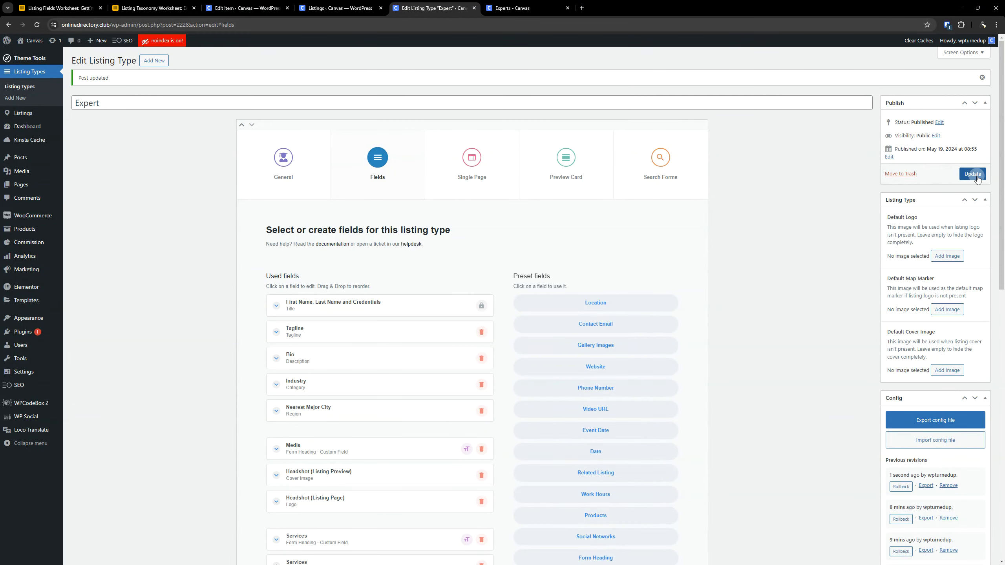
left_click(972, 174)
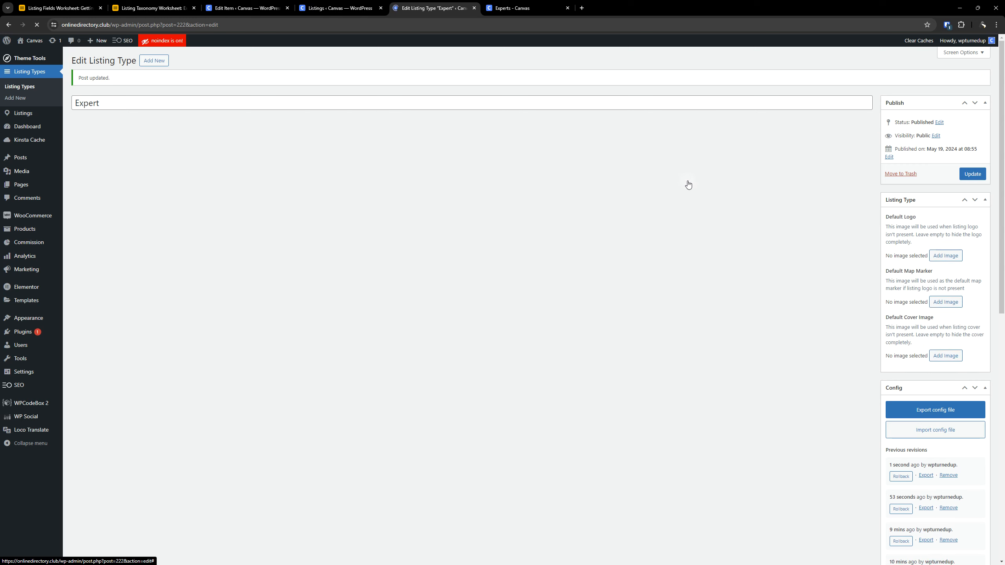
- Add the CT Services tab to the Expert listing type's active Explore tabs and place it between Filters and Categories
left_click(660, 160)
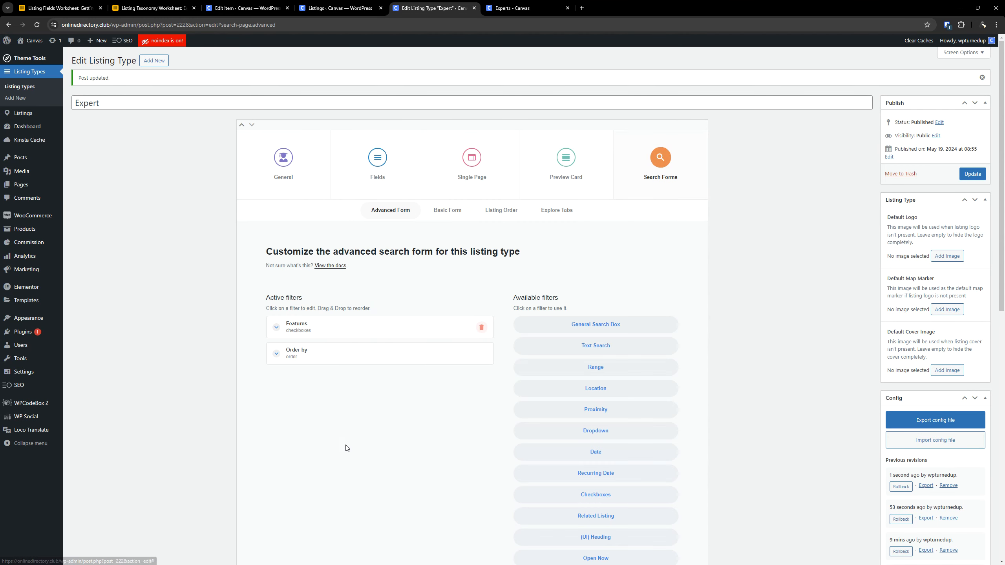
left_click(566, 210)
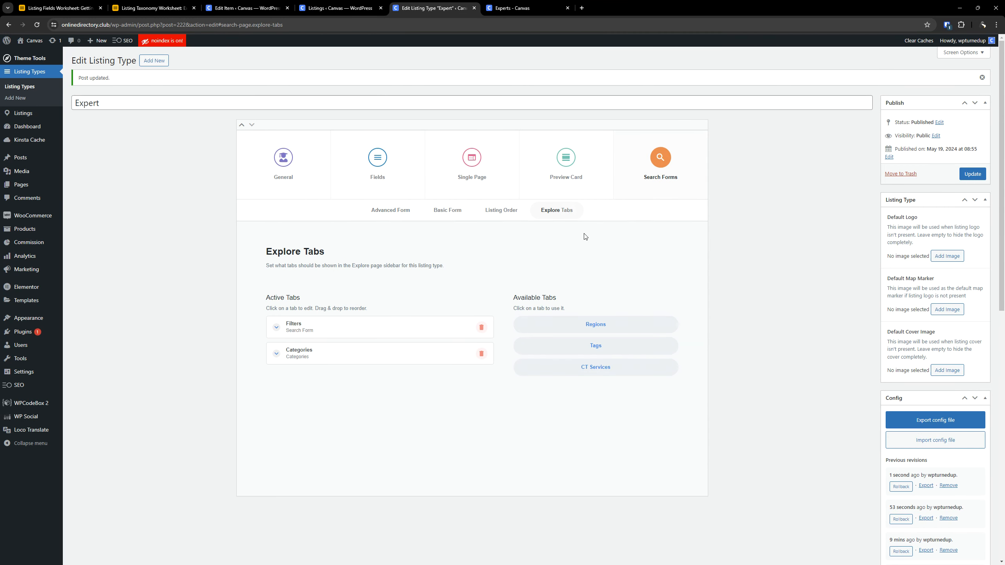
left_click(600, 369)
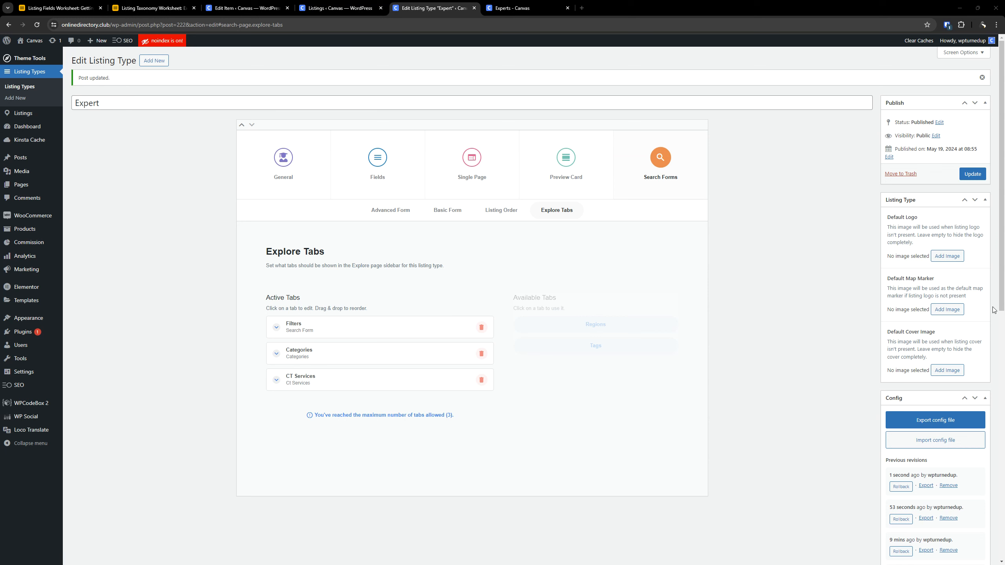
left_click_drag(312, 385, 306, 357)
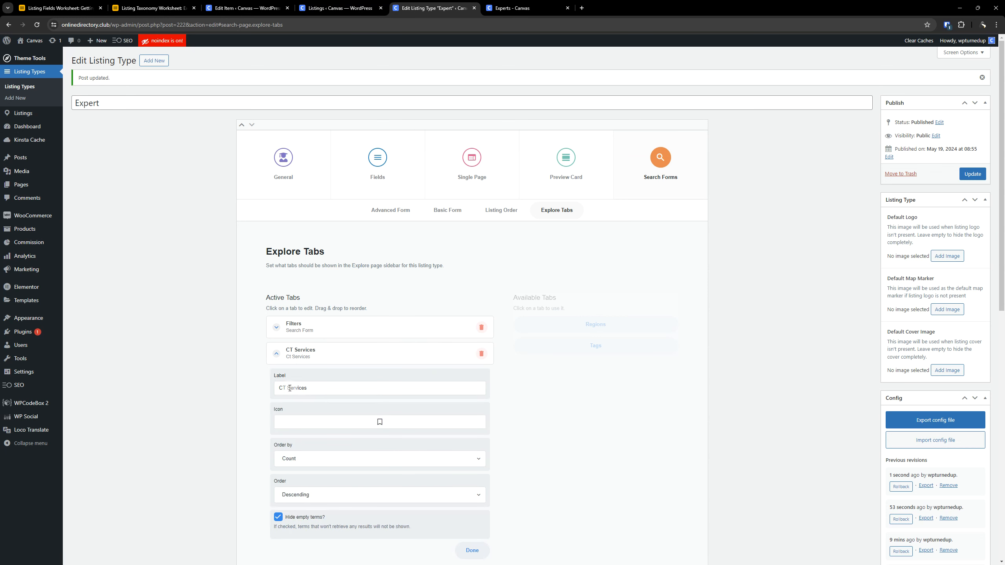
- Relabel the CT Services Explore tab as Services and order its terms by Name, Ascending
left_click(290, 388)
key("BackSpace")
key("BackSpace")
key("BackSpace")
scroll(452, 393, "down", 2)
left_click(290, 385)
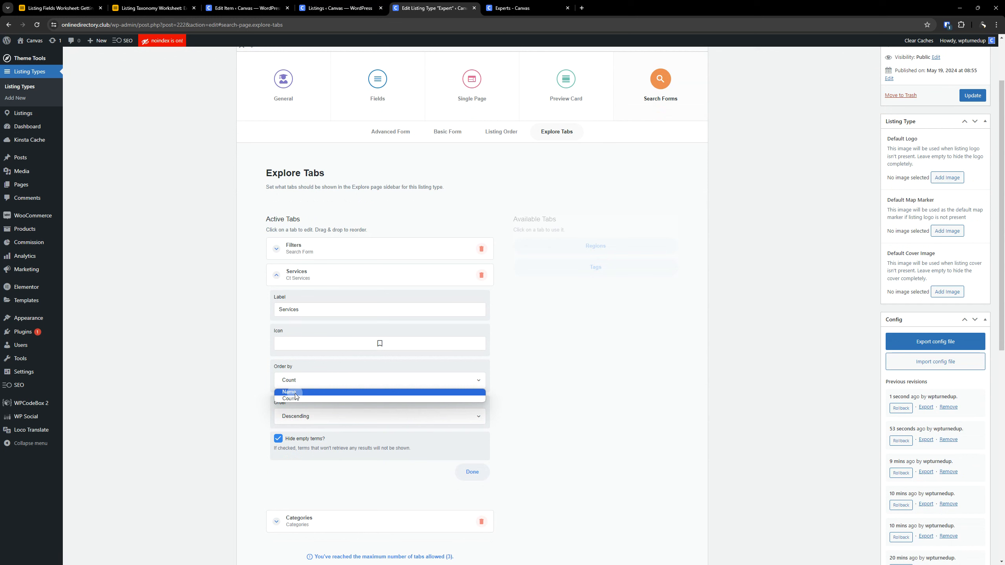
left_click(292, 392)
left_click(311, 417)
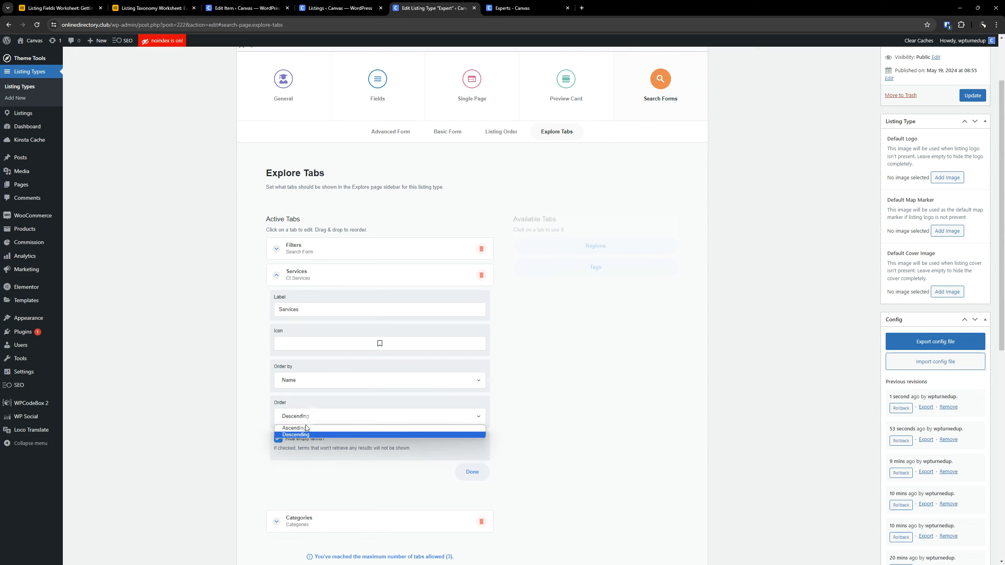
left_click(308, 432)
- Turn off hiding empty terms for the Services Explore tab and update the Expert listing type
left_click(300, 438)
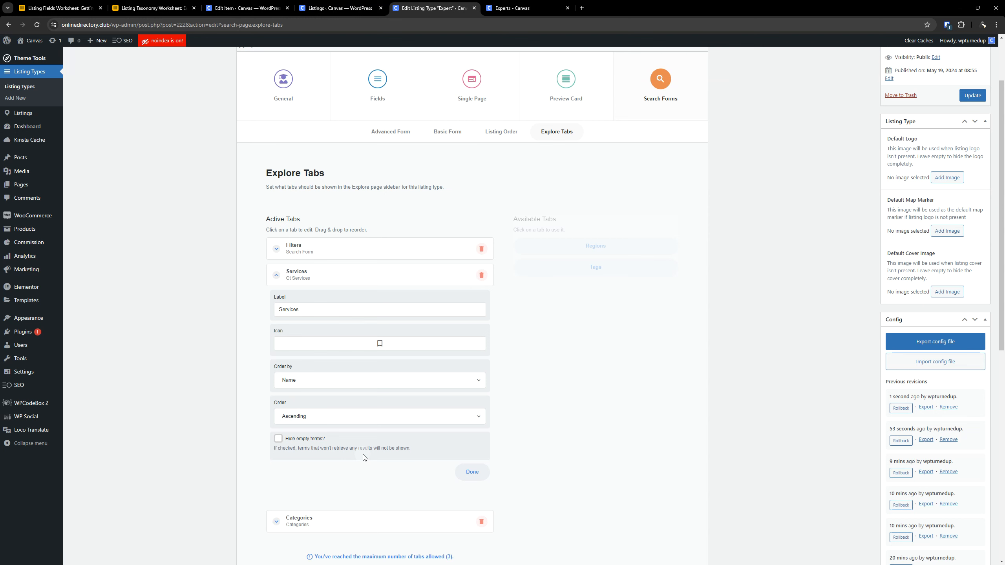
left_click(303, 439)
left_click(304, 440)
scroll(576, 420, "up", 2)
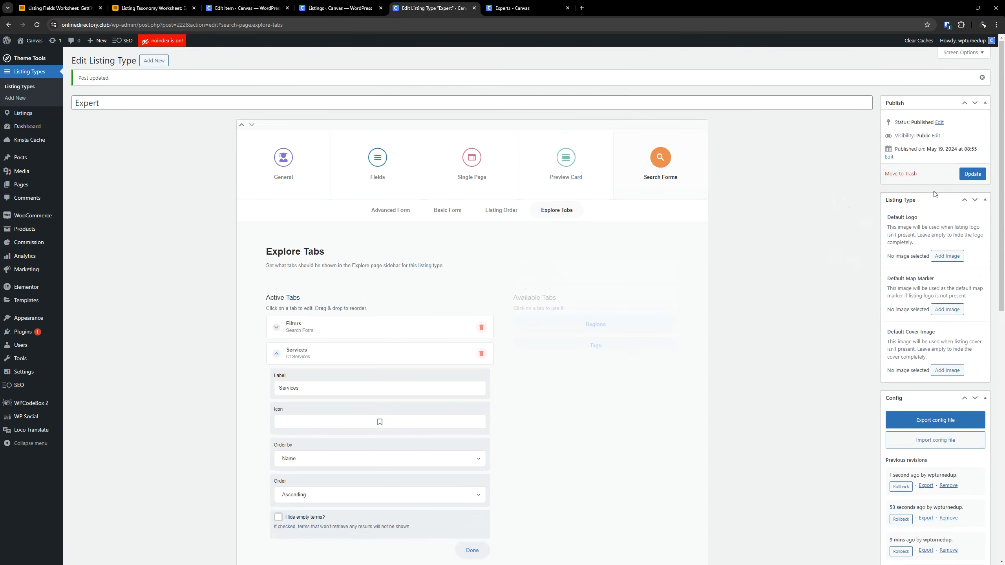
left_click(974, 175)
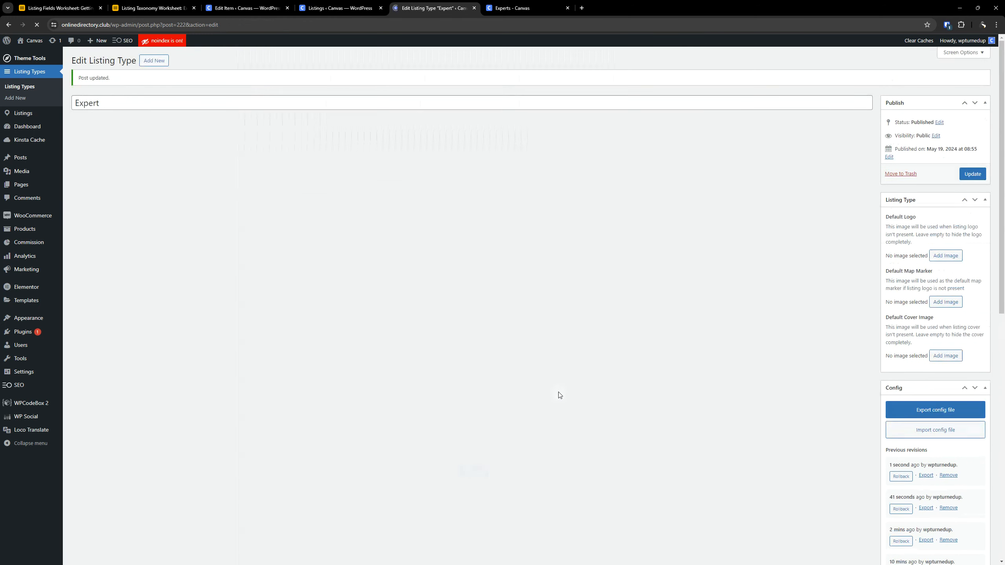
- Reload the Experts Explore page and check the Services tab, its Business & Financial term and the Bookkeeping sub-category
left_click(503, 8)
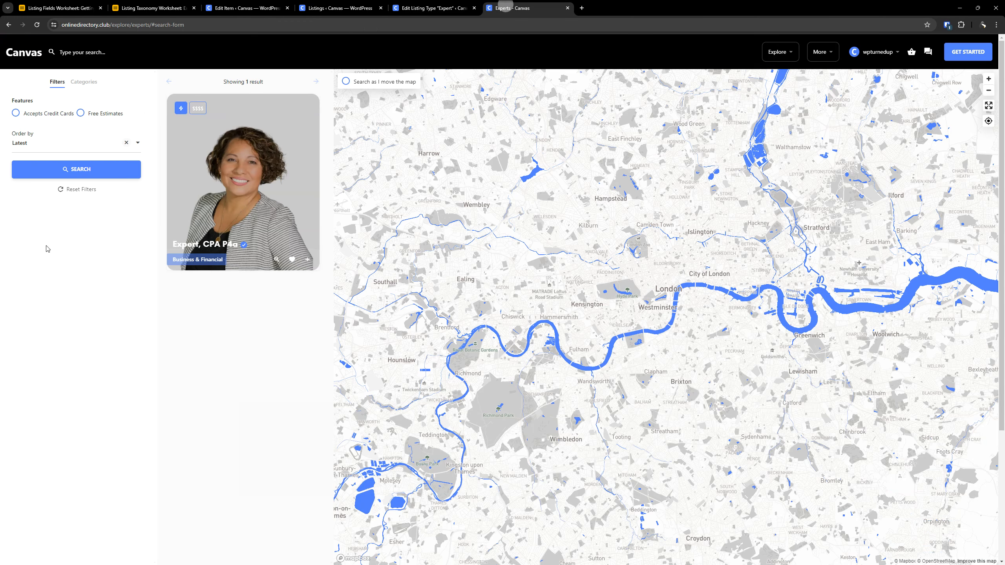
left_click(37, 24)
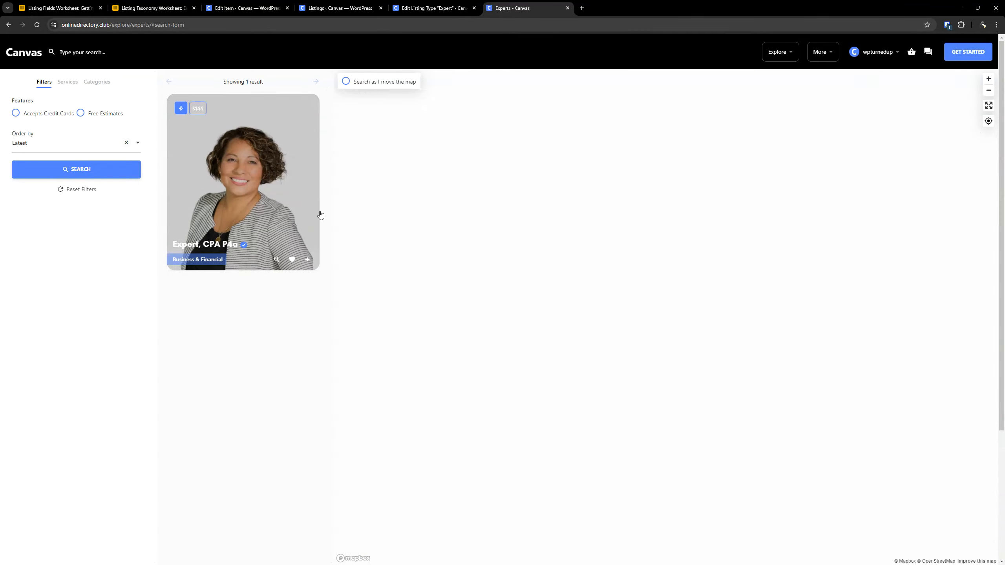
key("ctrl")
key("ctrl")
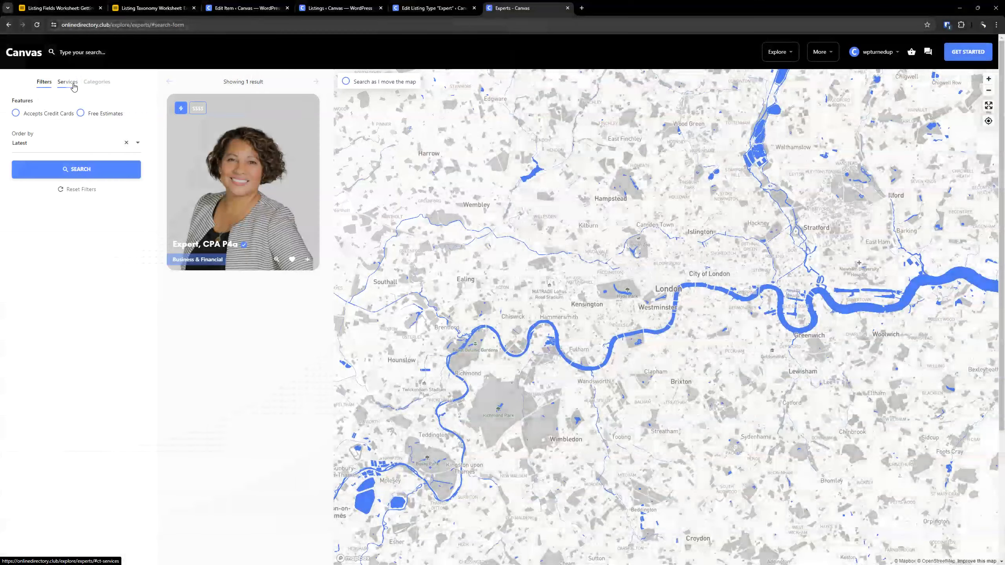
left_click(73, 84)
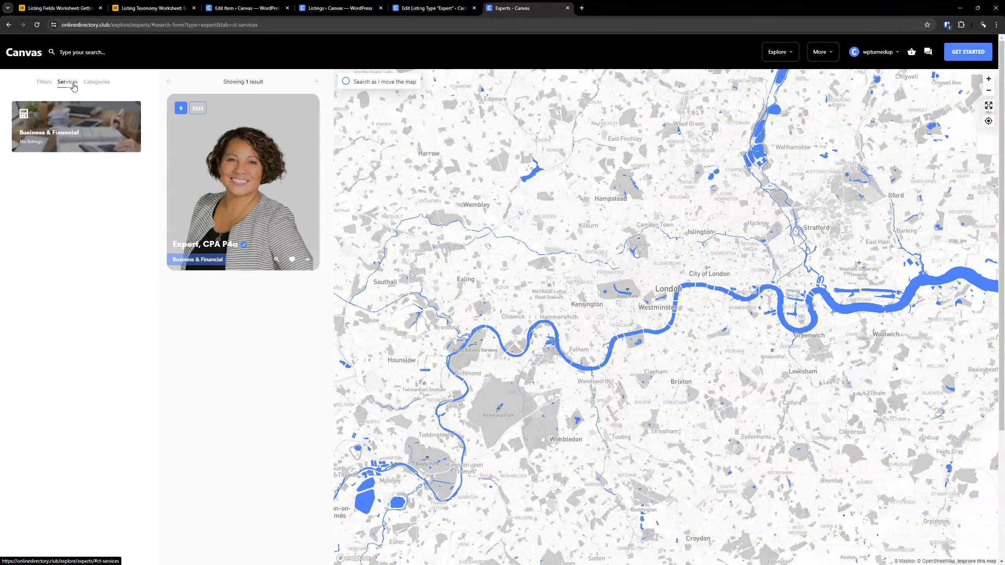
left_click(73, 123)
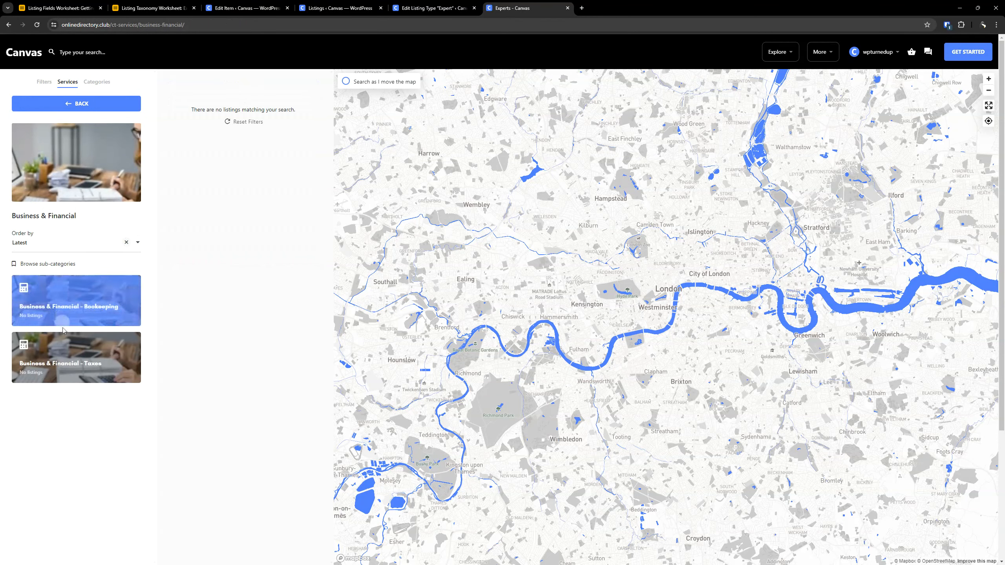
left_click(88, 344)
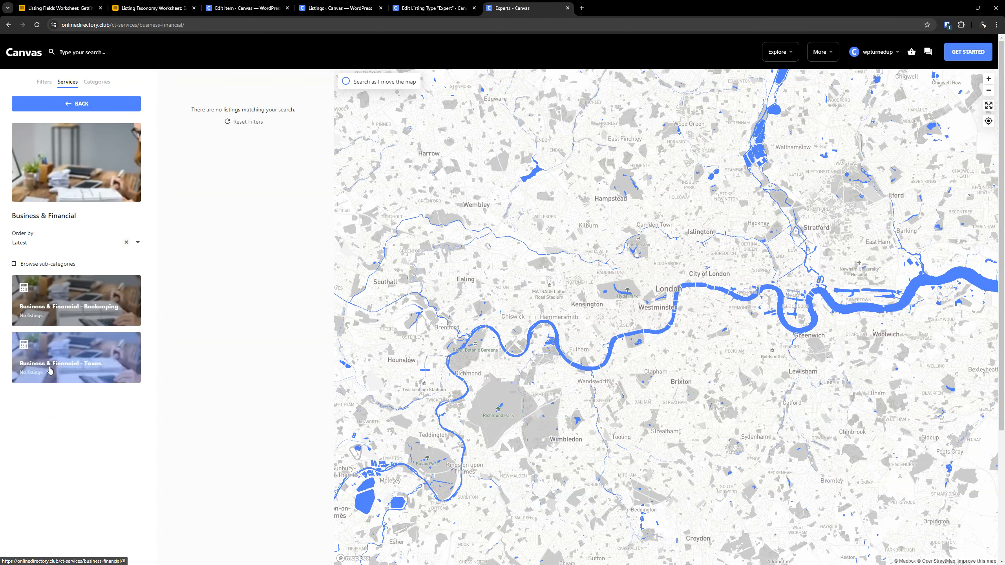
left_click(83, 284)
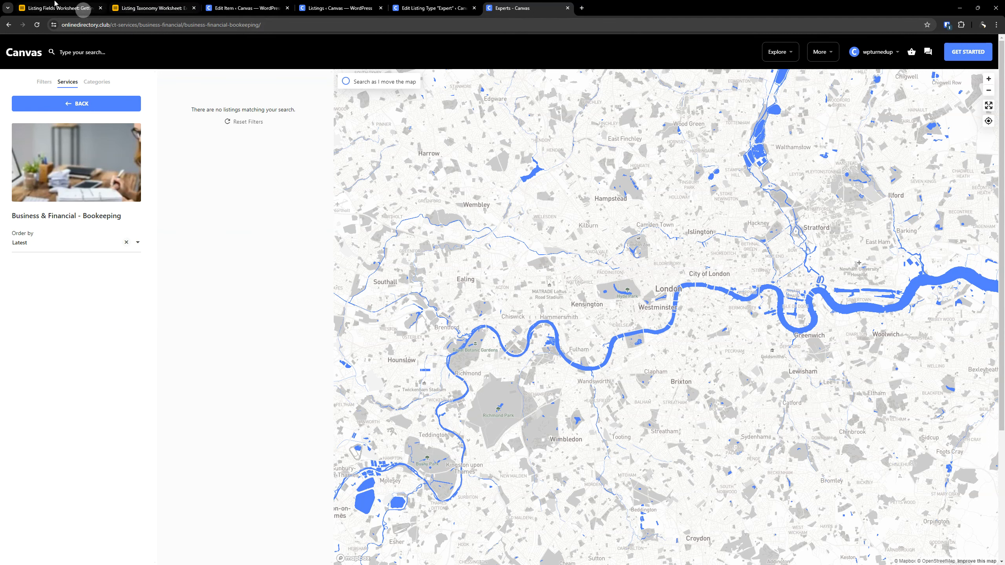
- Review the Expert DEMO categories, regions, tags and CT Services terms in the Airtable Listing Taxonomy Worksheet
left_click(75, 8)
left_click(157, 8)
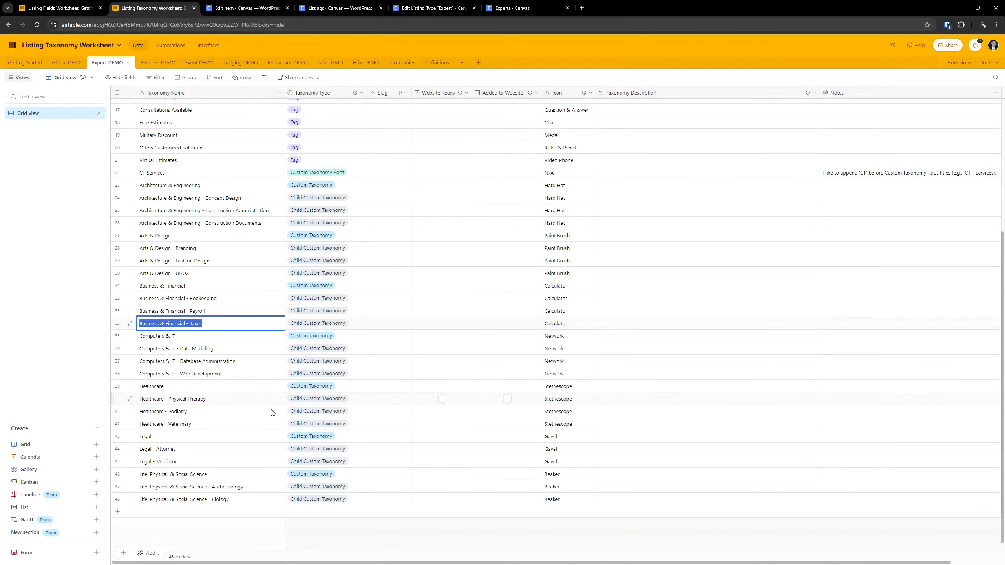
left_click(217, 374)
scroll(261, 383, "up", 4)
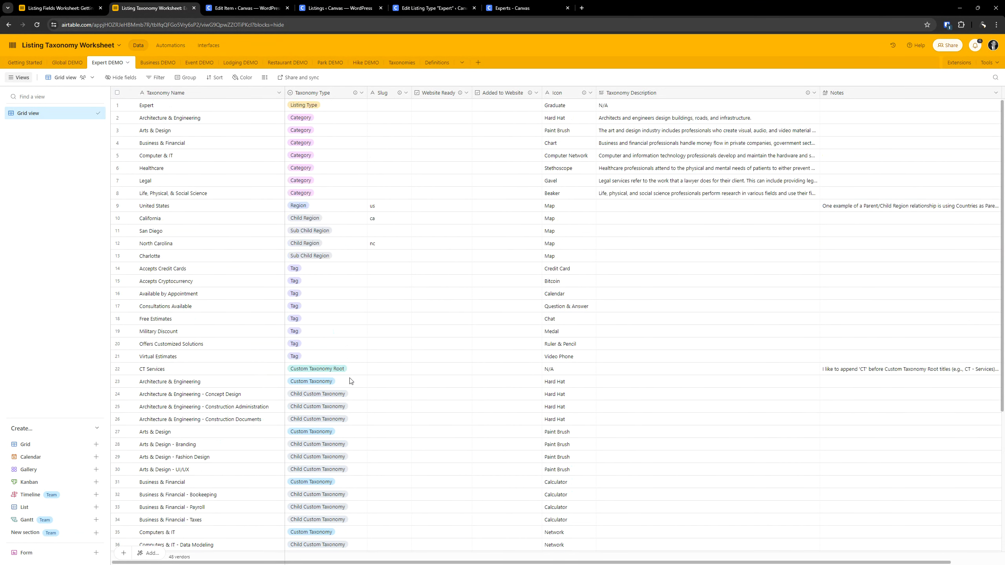
scroll(318, 358, "up", 2)
scroll(297, 419, "down", 2)
scroll(296, 419, "down", 5)
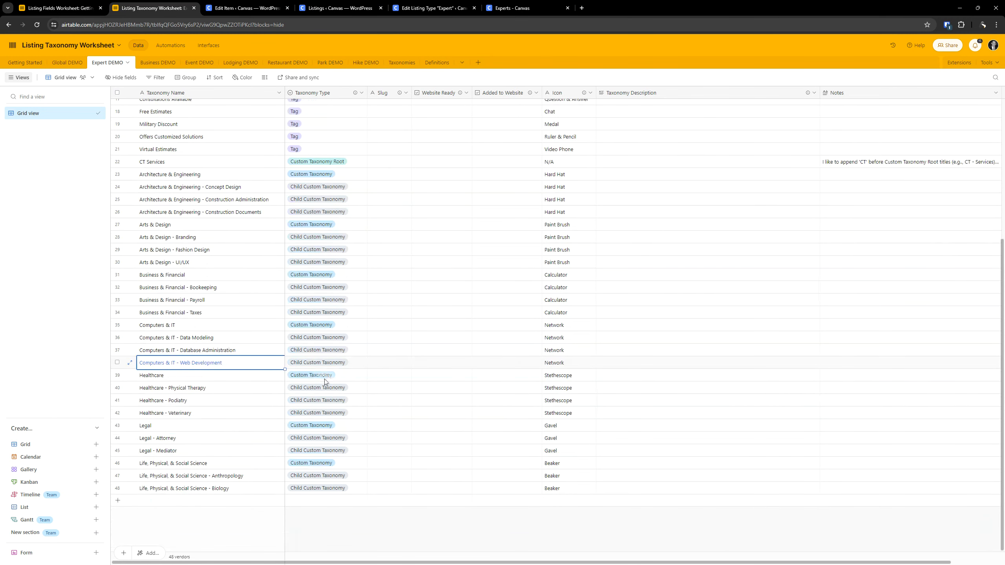
scroll(325, 381, "up", 6)
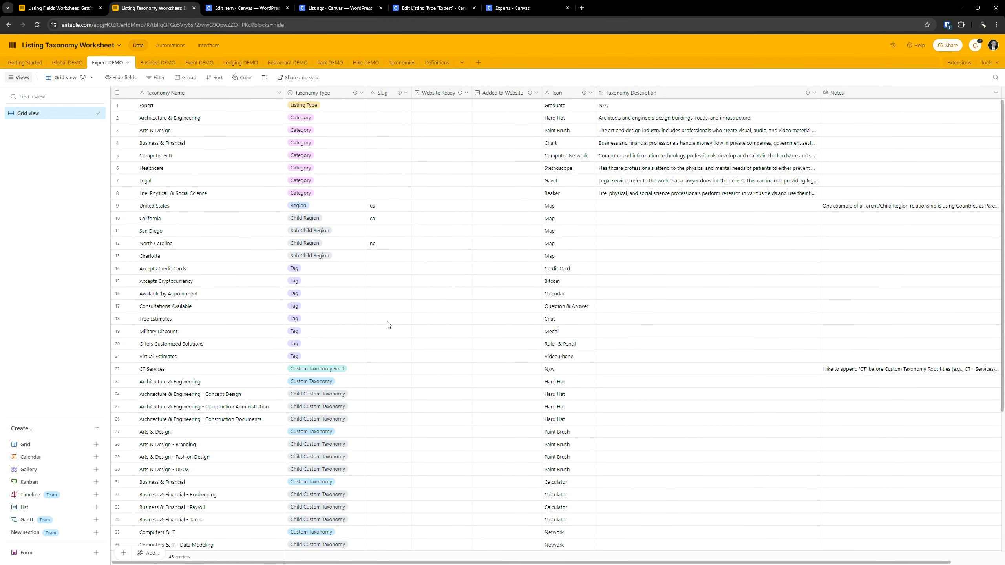
scroll(269, 249, "down", 6)
scroll(265, 279, "up", 6)
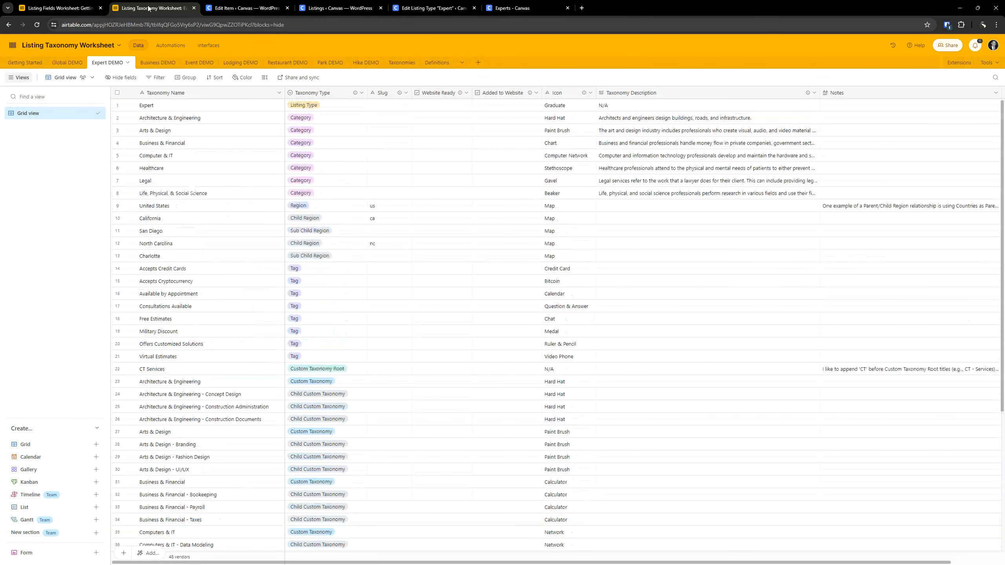
- Close the Listing Taxonomy Worksheet and review the Expert DEMO table in the Listing Fields Worksheet
left_click(194, 8)
left_click(60, 7)
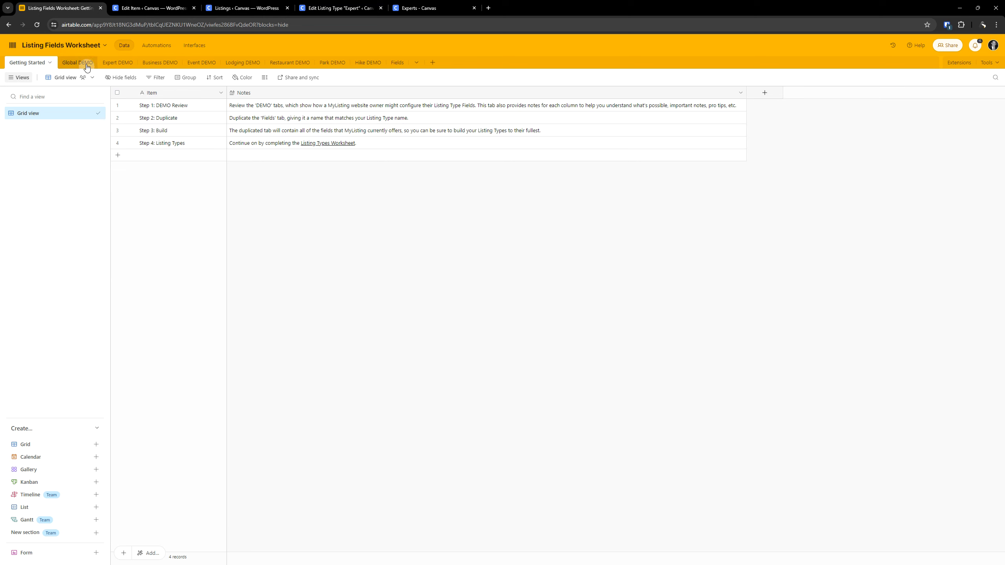
left_click(112, 64)
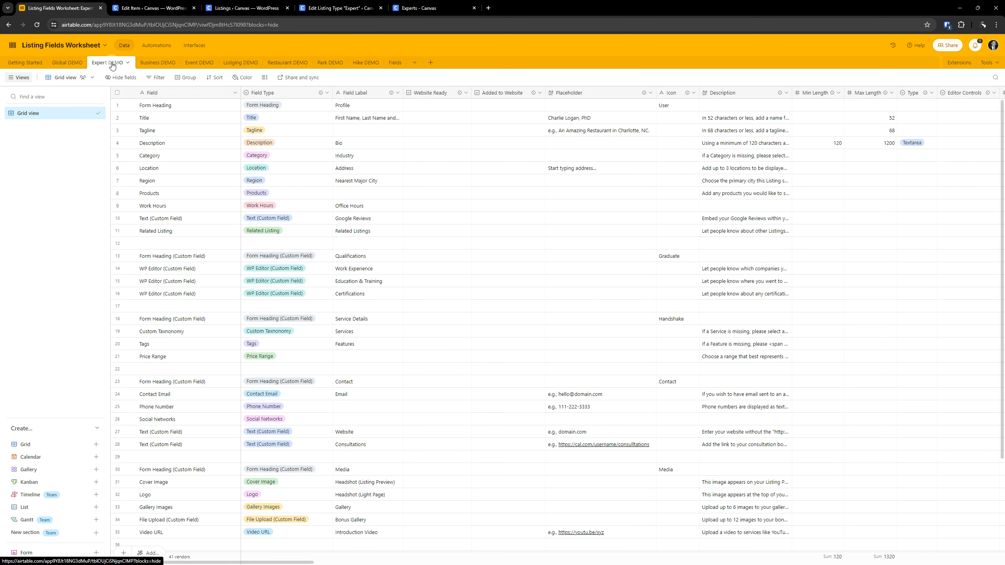
scroll(273, 191, "down", 3)
scroll(273, 191, "up", 3)
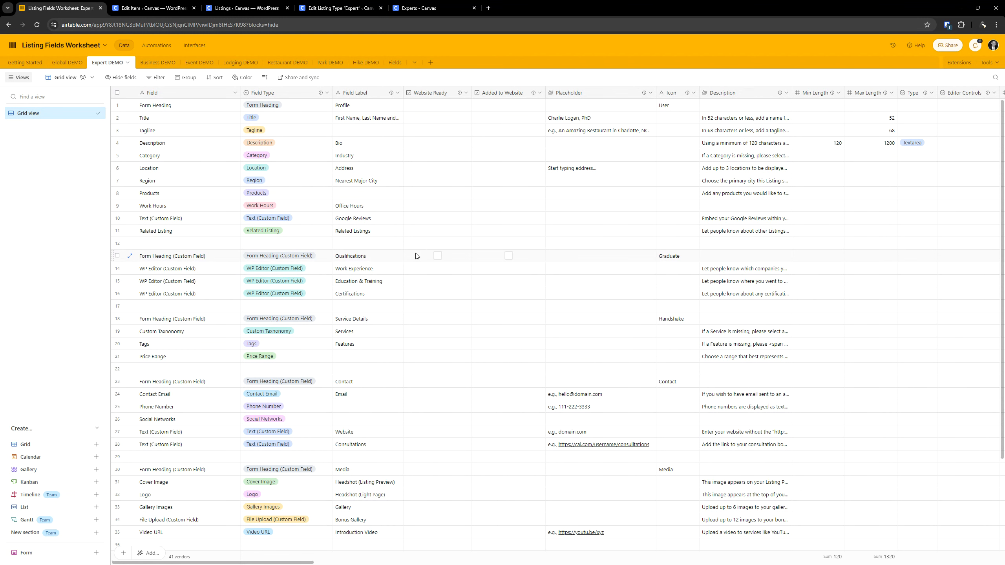
- Examine the Fields template table and its column notes in the Listing Fields Worksheet
left_click(395, 63)
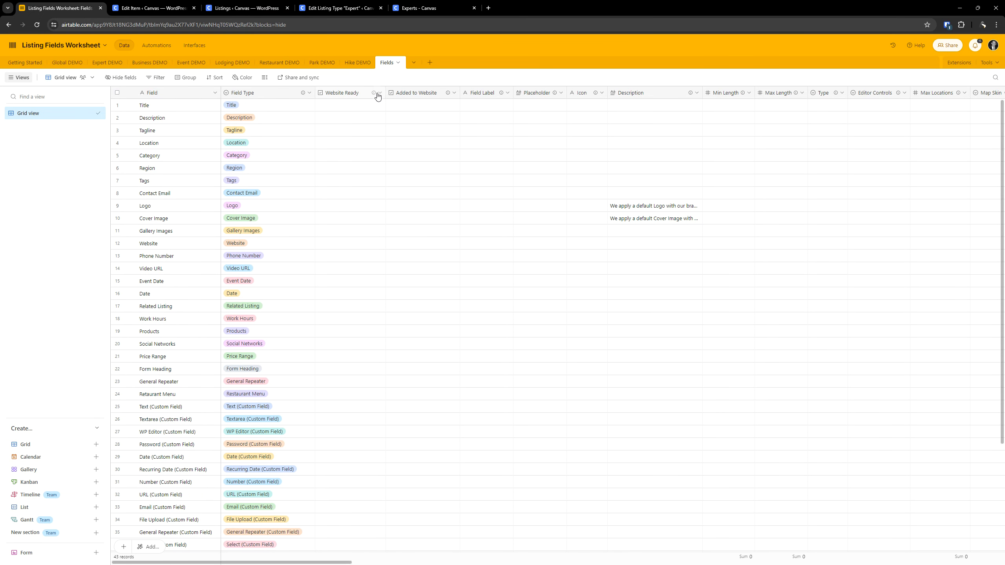
mouse_move(375, 96)
mouse_move(501, 96)
mouse_move(743, 94)
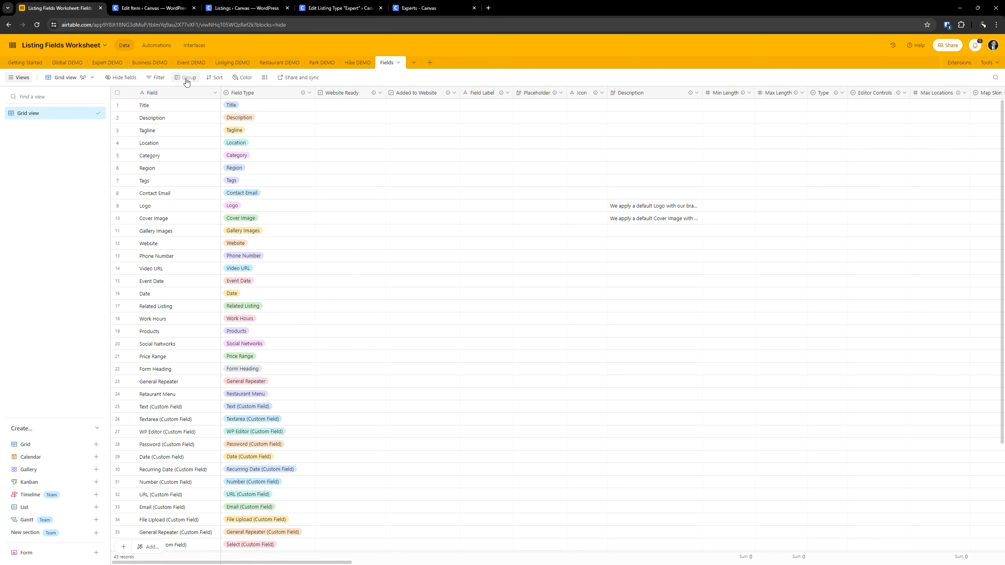
- Return to the Expert DEMO table and open the first Form Heading's Profile label with its text selected
left_click(107, 63)
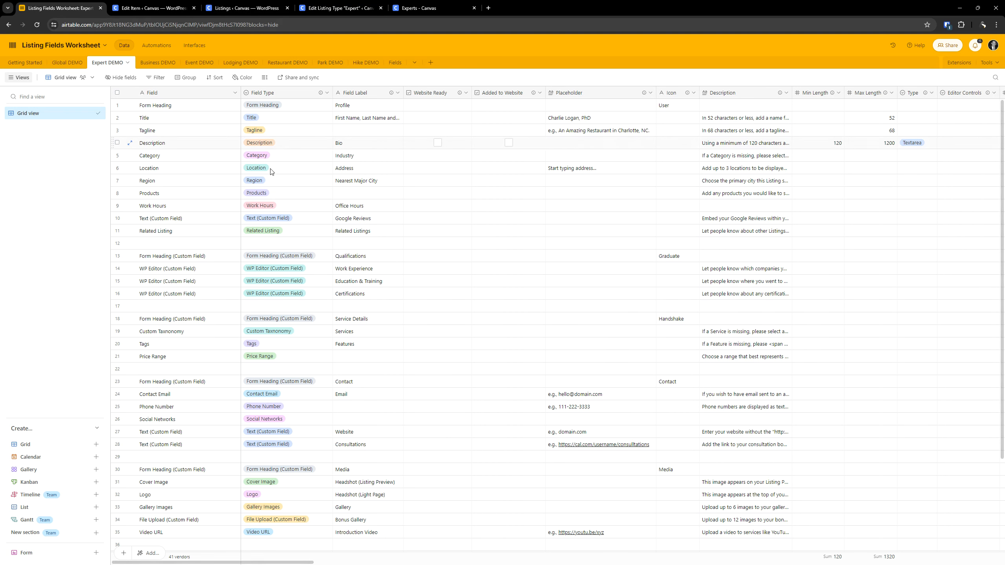
left_click(166, 105)
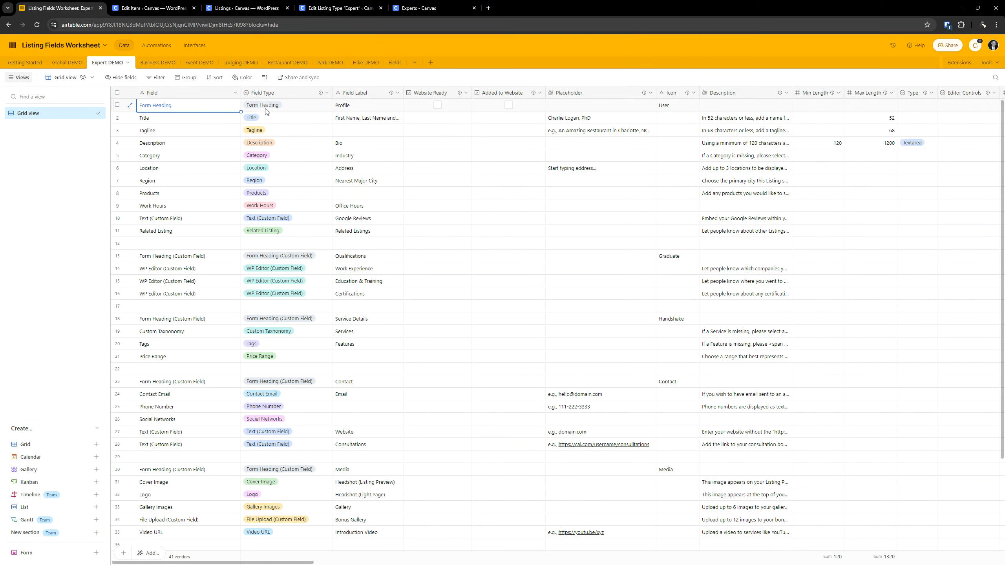
double_click(358, 108)
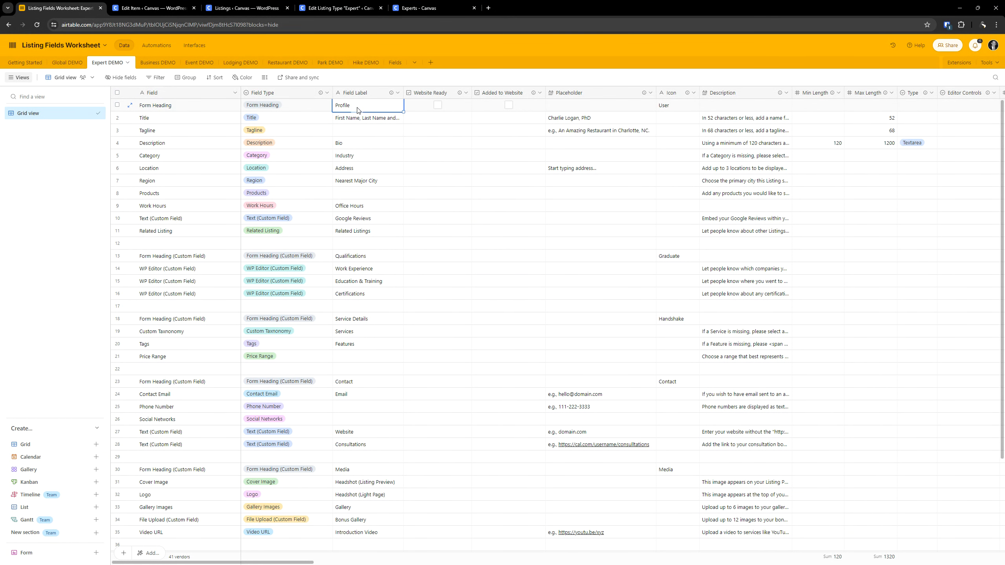
double_click(358, 107)
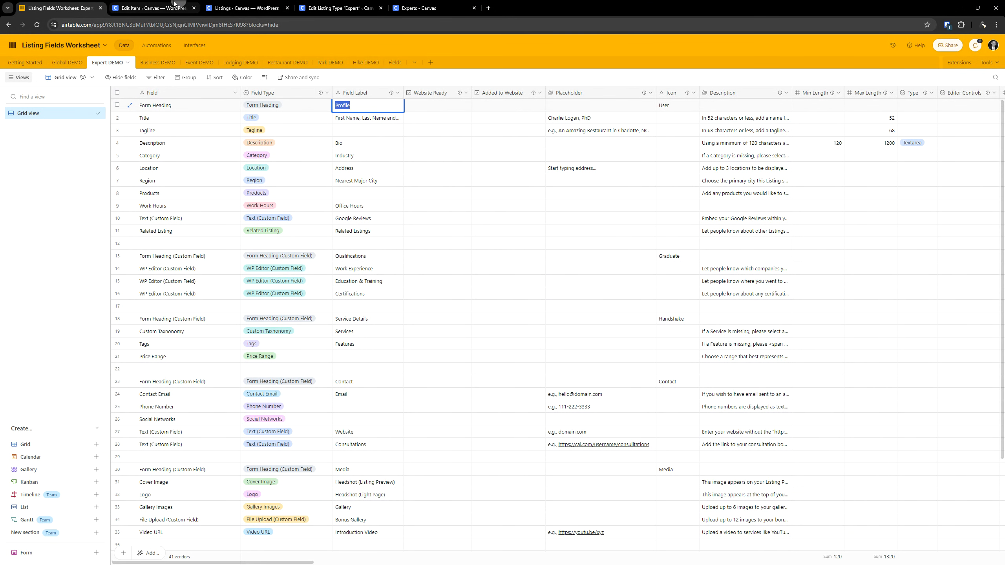
- Close the WordPress Edit Item and Listings pages and open the Expert listing type's fields
left_click(151, 8)
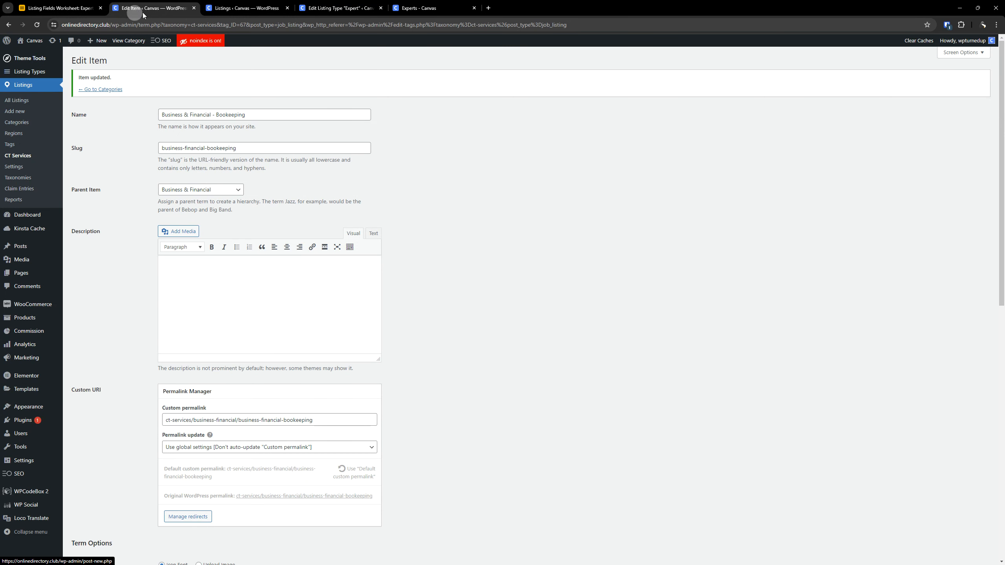
left_click(194, 9)
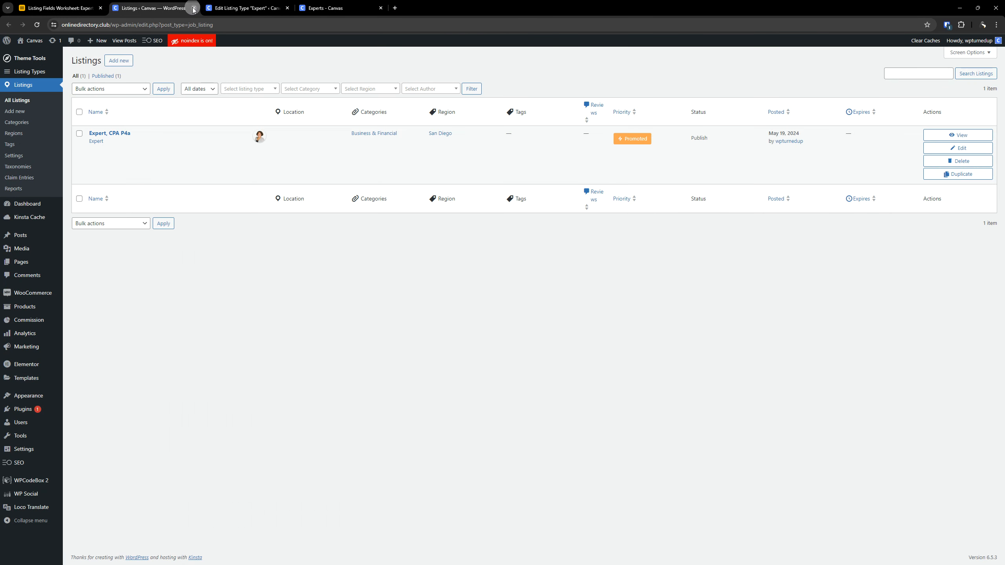
left_click(193, 8)
left_click(376, 164)
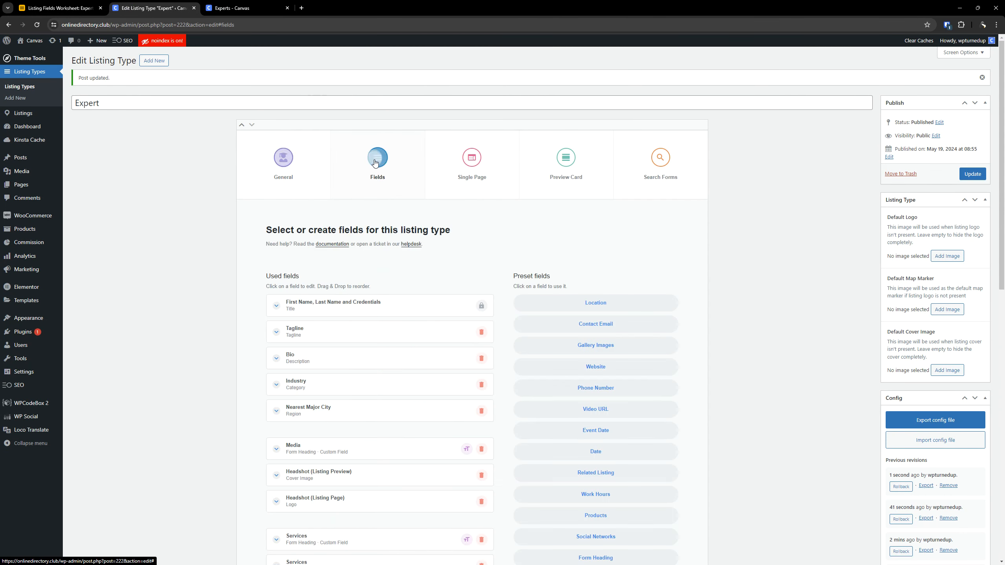
- Add the preset Form Heading field to the Expert listing type and locate the custom Form Heading field type
scroll(431, 249, "down", 2)
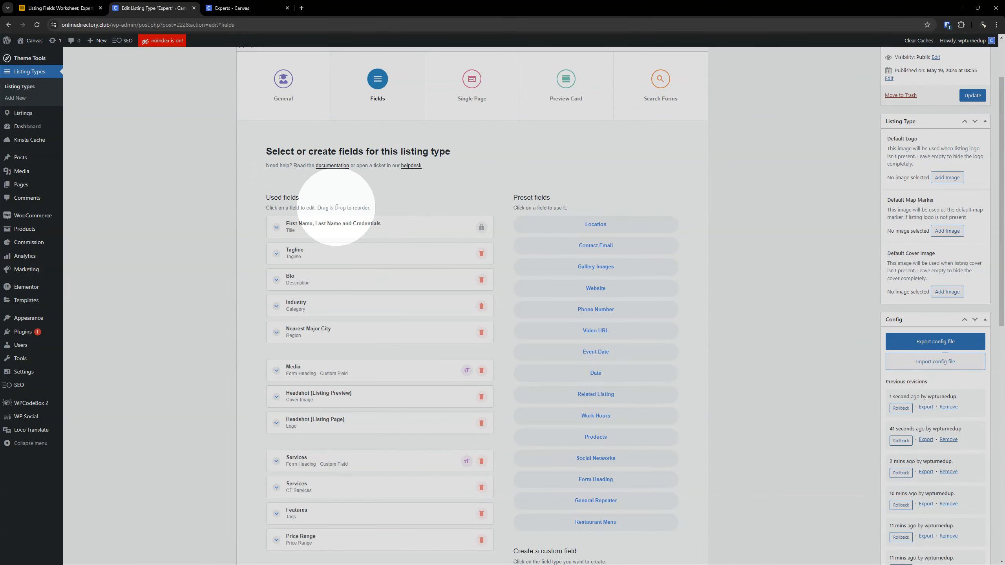
scroll(350, 209, "down", 1)
scroll(350, 209, "down", 5)
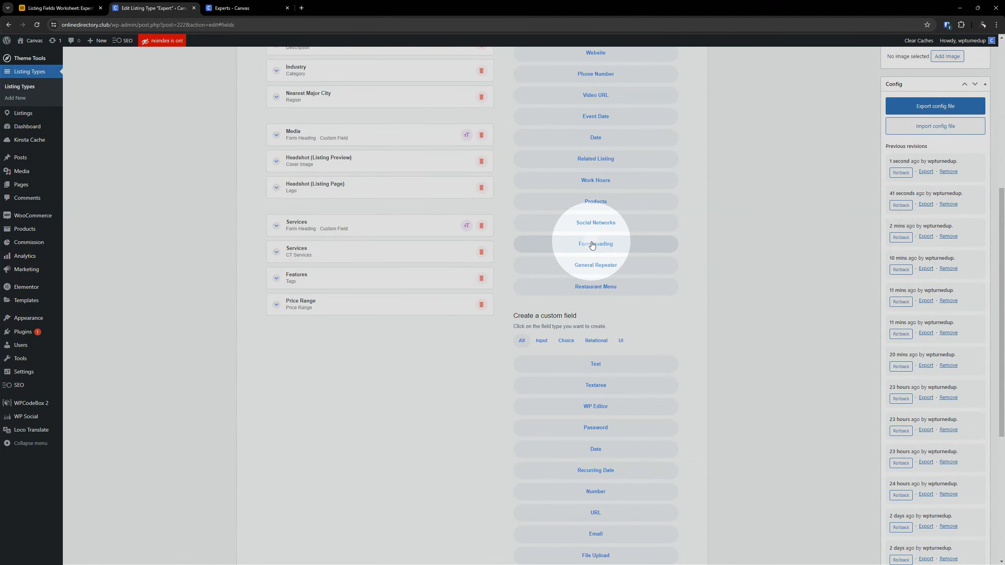
left_click(592, 245)
scroll(597, 198, "up", 5)
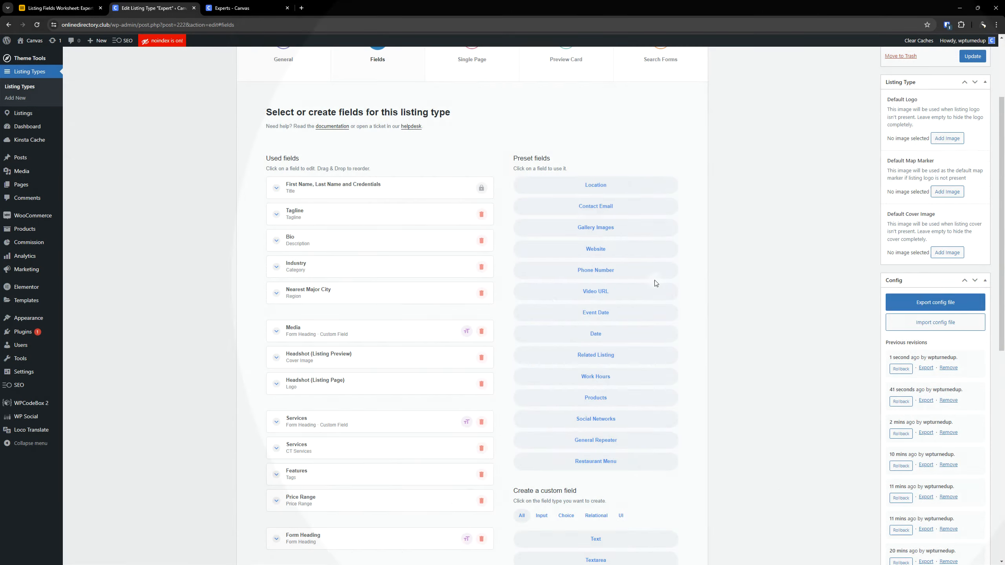
scroll(655, 283, "down", 10)
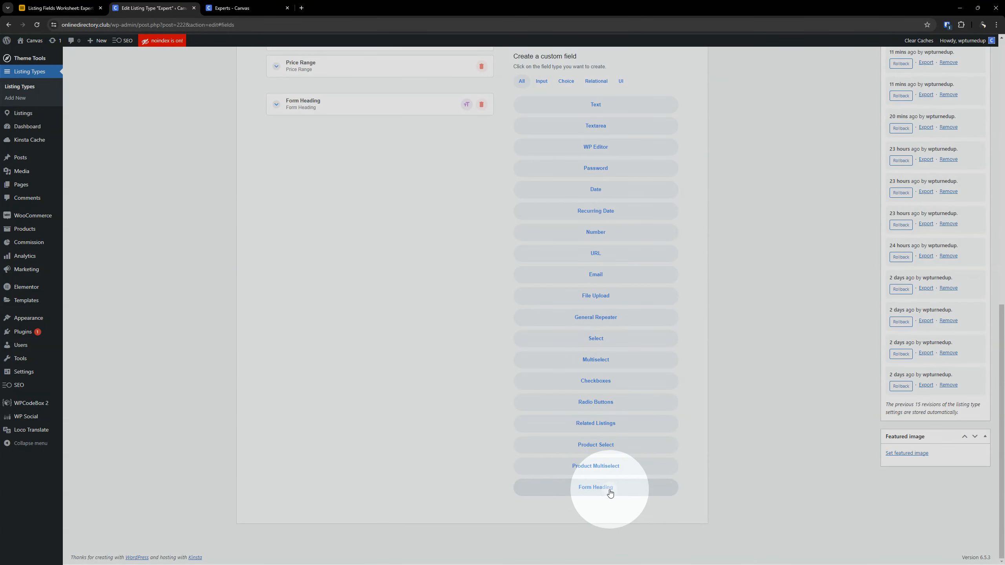
- Move the new Form Heading field to the start of the used fields and set its label to Profile
scroll(417, 374, "up", 8)
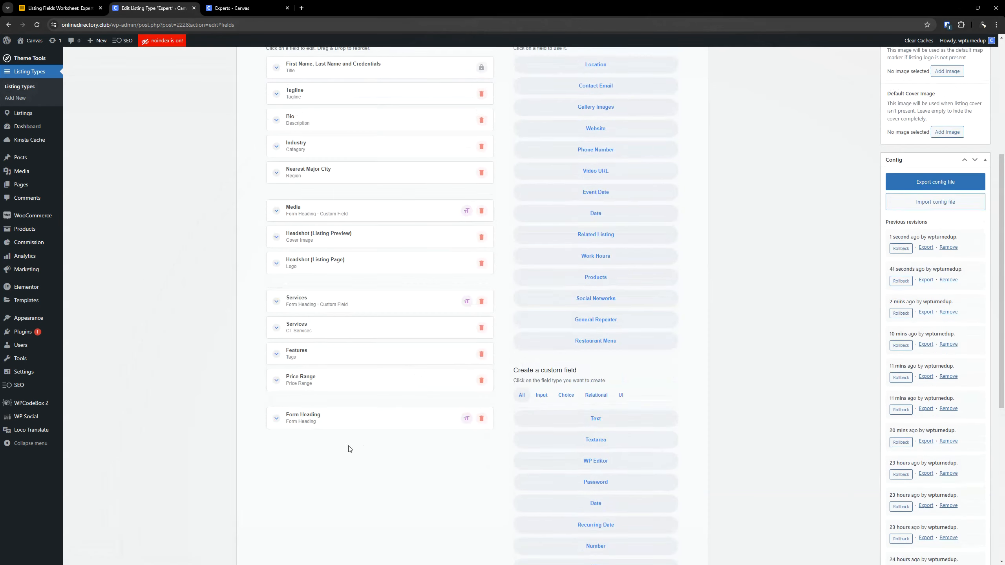
scroll(348, 451, "up", 2)
left_click_drag(342, 495, 348, 159)
left_click(348, 158)
triple_click(346, 190)
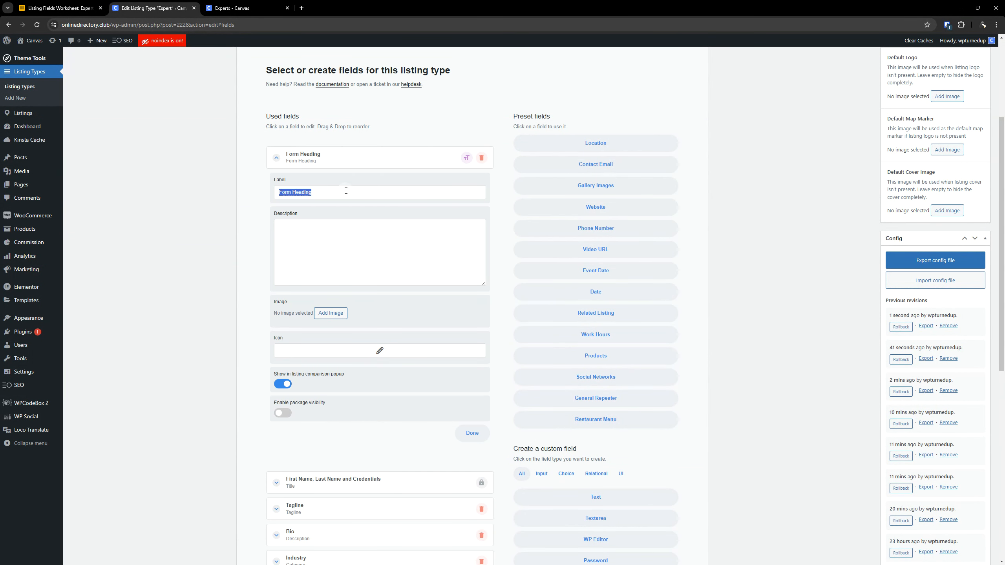
type("Profile")
- Switch to the Airtable worksheet and examine the first Form Heading row's icon, Submit Form, Package Visibility and Listing Comparison settings
left_click(59, 7)
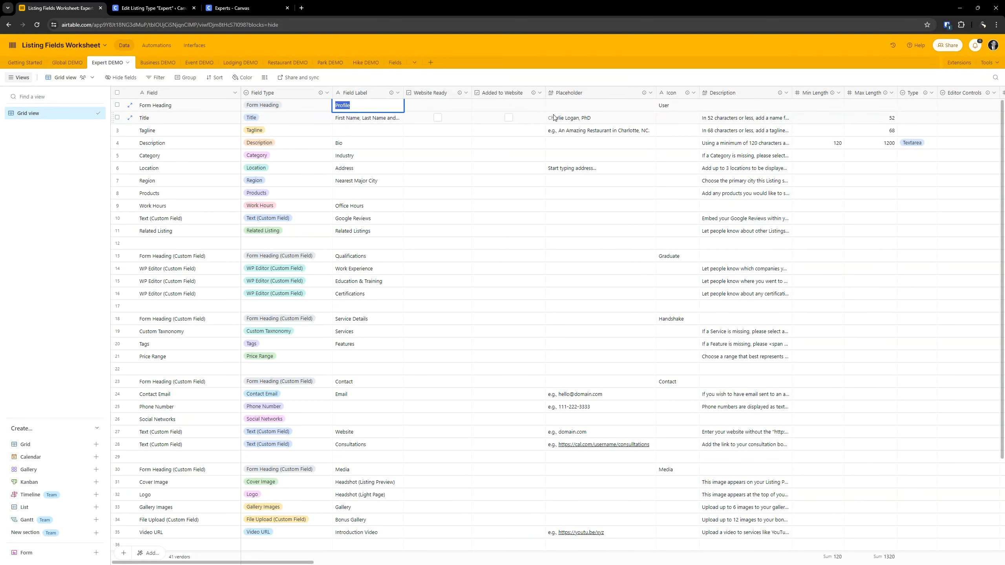
left_click(594, 109)
key("Left")
key("Left")
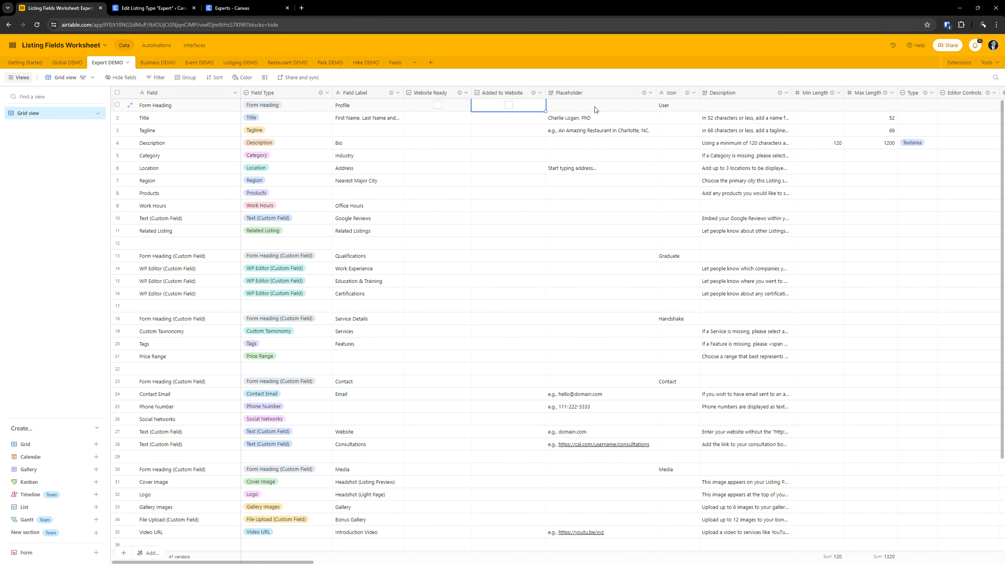
key("Right")
key("Right")
key("Right")
key("Right")
key("Left")
key("Right")
key("Right")
key("Right")
key("Right")
key("Right")
key("Right")
key("Right")
key("Right")
key("Right")
key("Right")
key("Right")
key("Right")
key("Right")
key("Right")
key("Right")
key("Left")
key("Left")
key("Left")
key("Left")
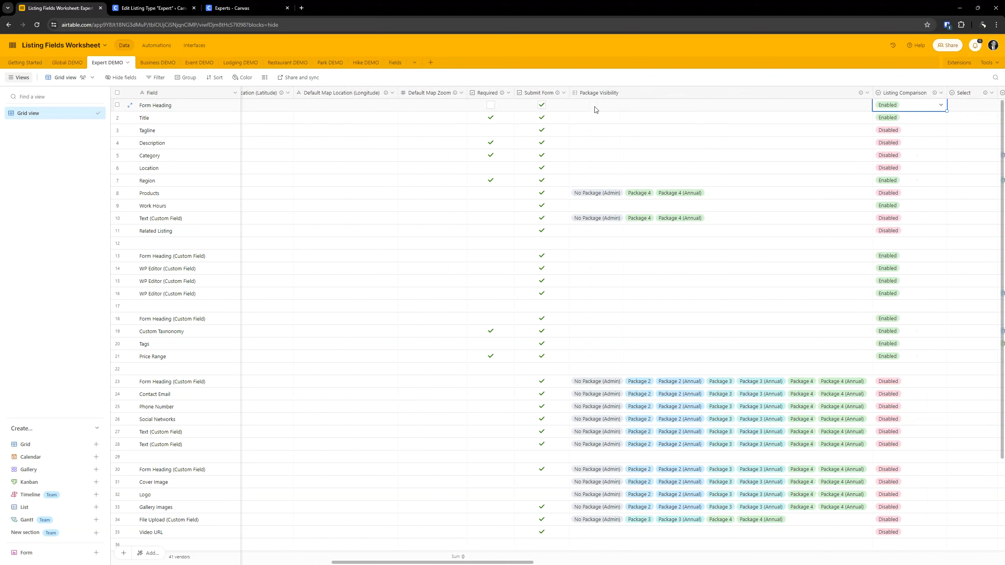
key("Right")
mouse_move(559, 95)
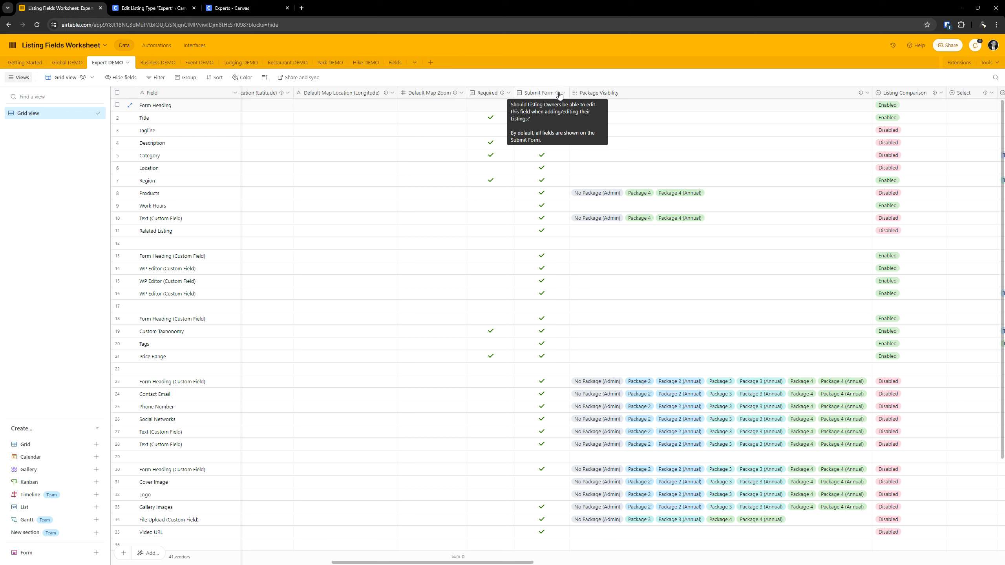
left_click(669, 147)
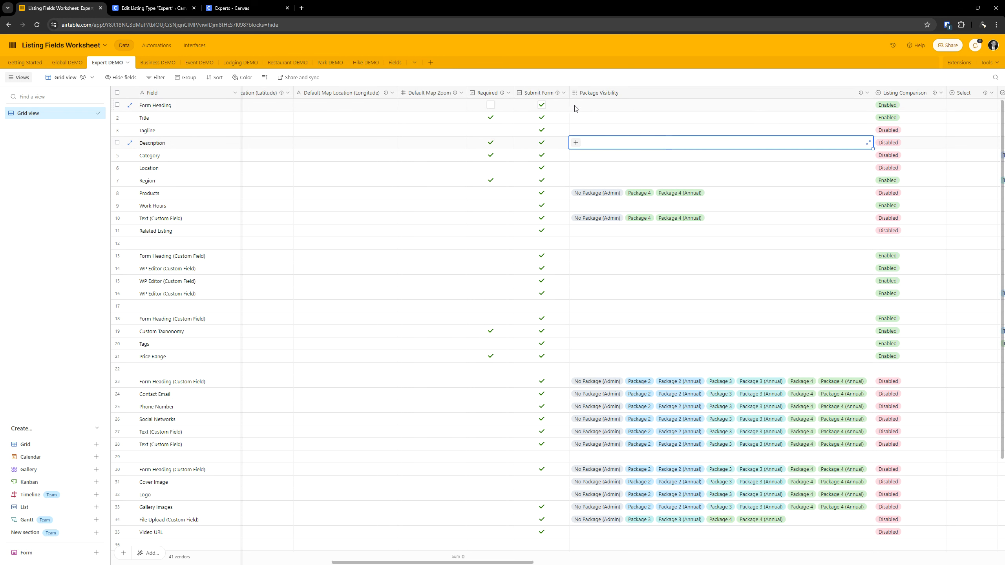
left_click(542, 107)
- In WordPress, search the icons for "user", give the Profile heading the circled user icon and collapse the field
left_click(154, 8)
left_click(374, 354)
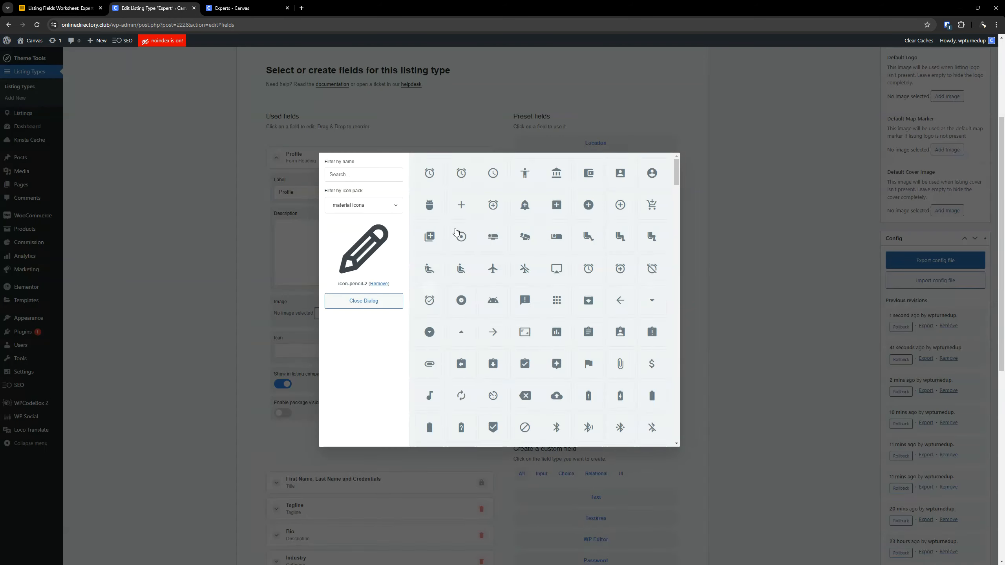
left_click(366, 176)
type("user")
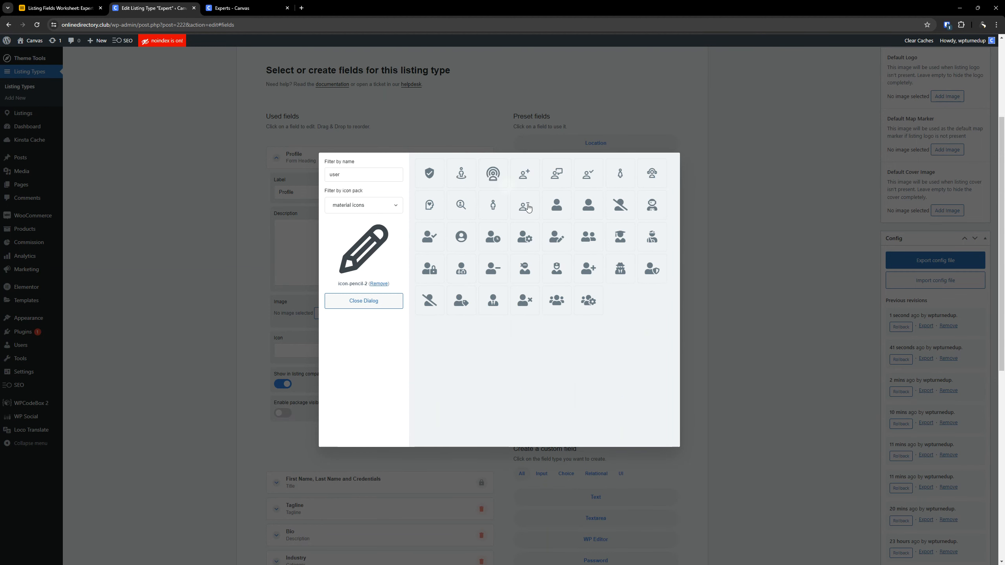
left_click(462, 235)
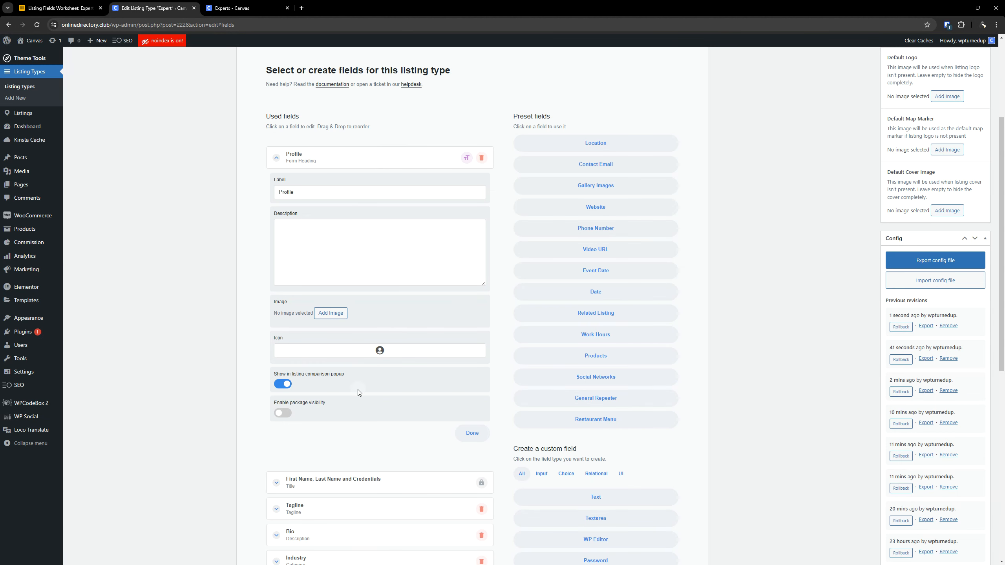
left_click(326, 165)
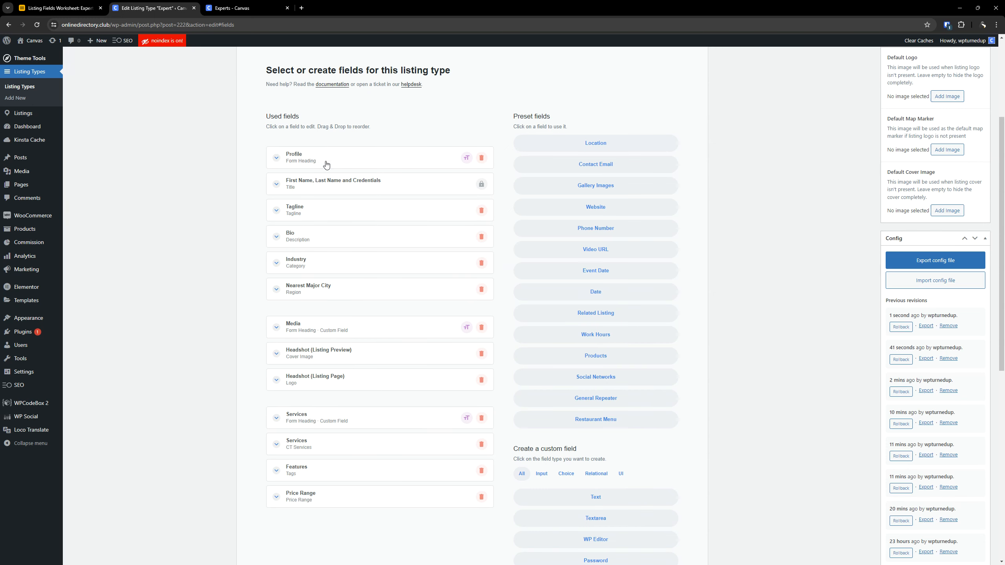
- Compare the worksheet's rows from Form Heading through Location with the Expert listing type's used fields
left_click(59, 8)
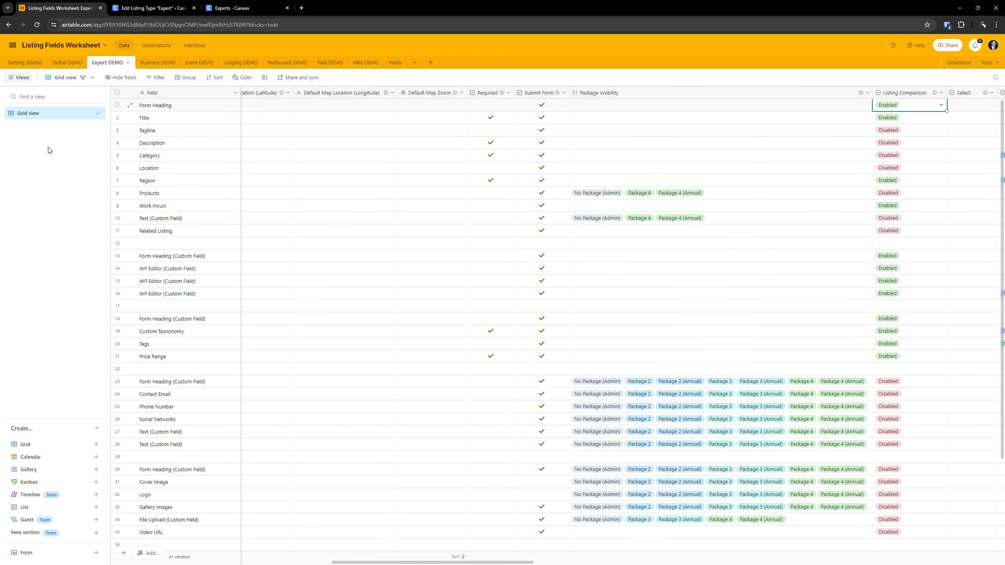
left_click(168, 109)
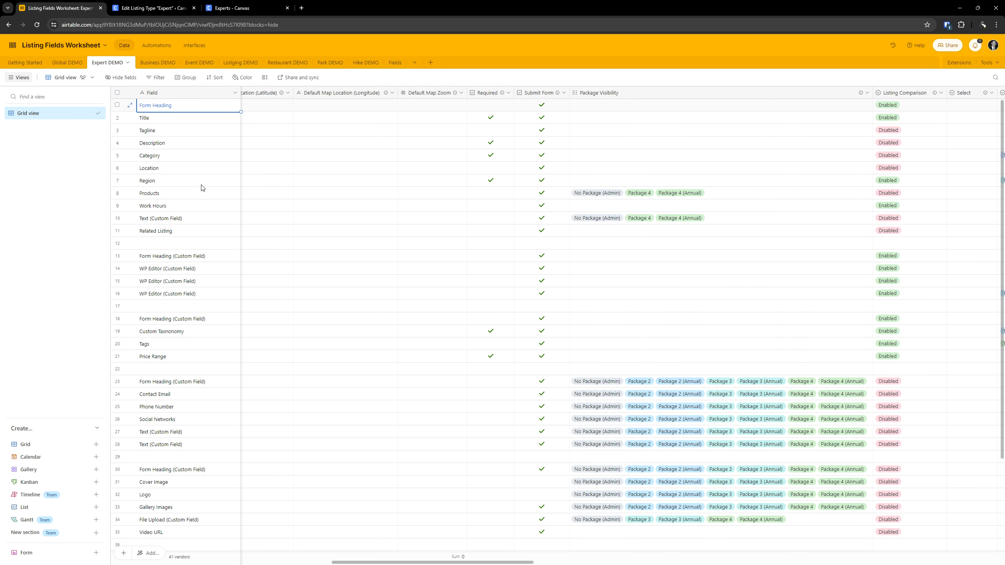
scroll(205, 169, "left", 10)
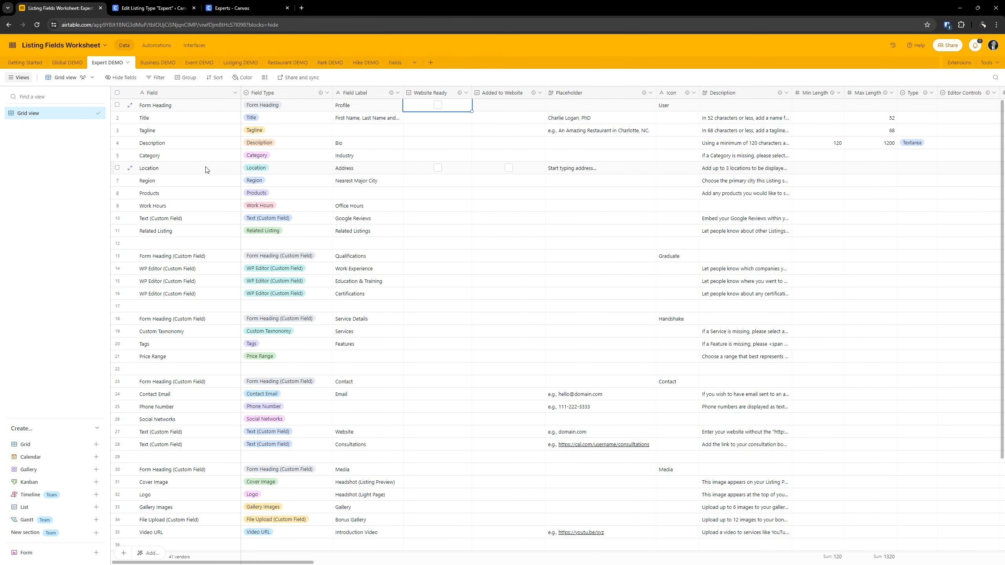
key("Down")
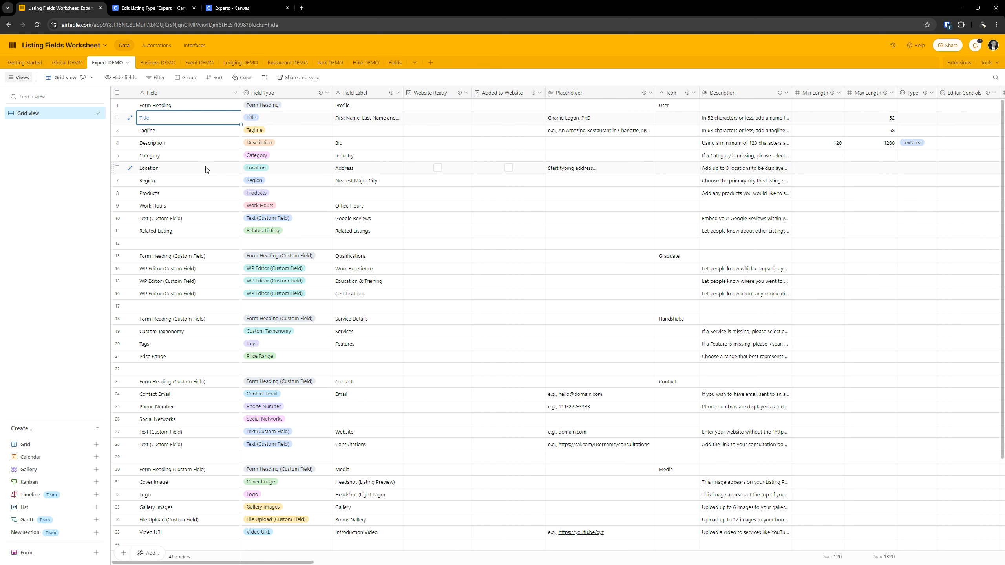
key("Down")
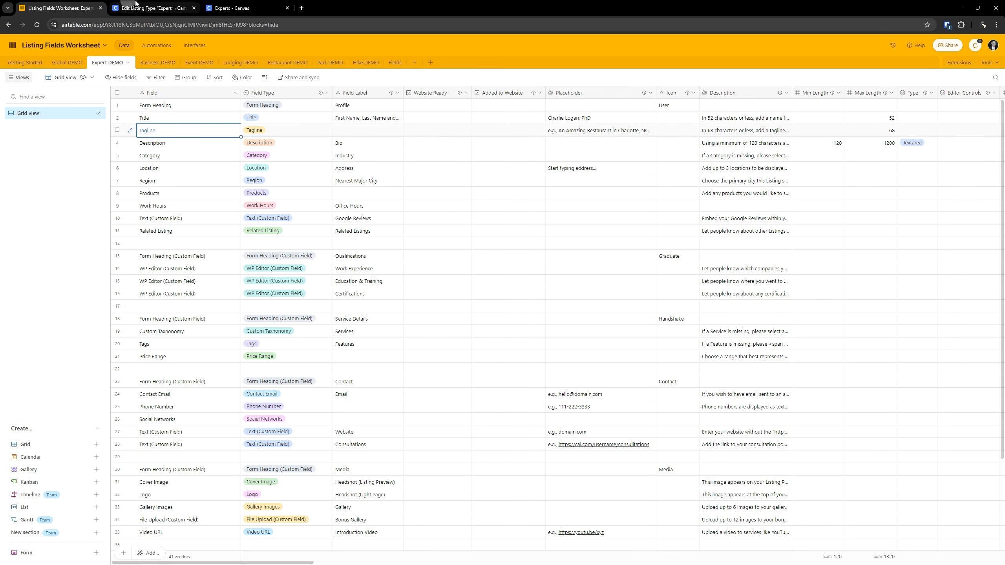
left_click(119, 7)
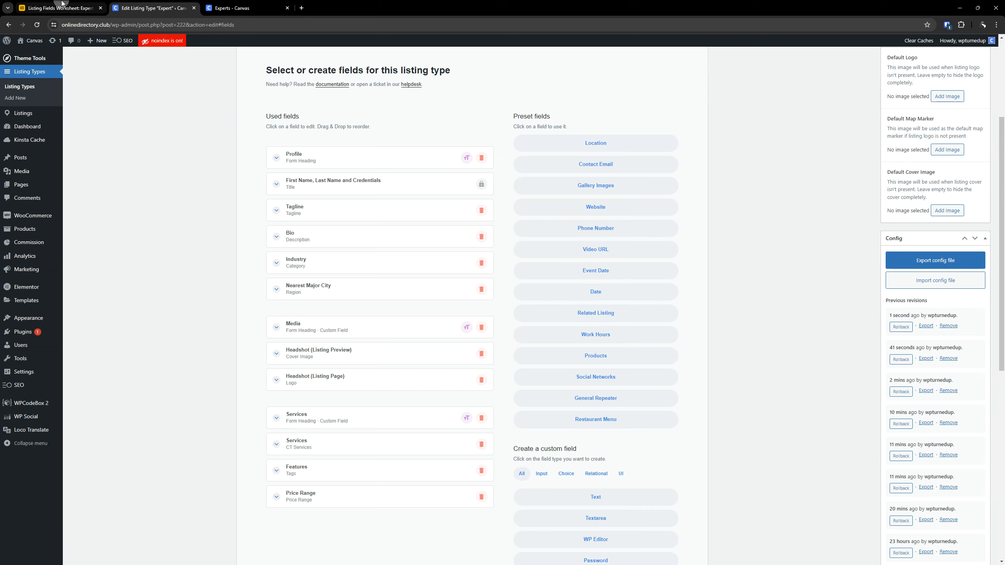
left_click(62, 3)
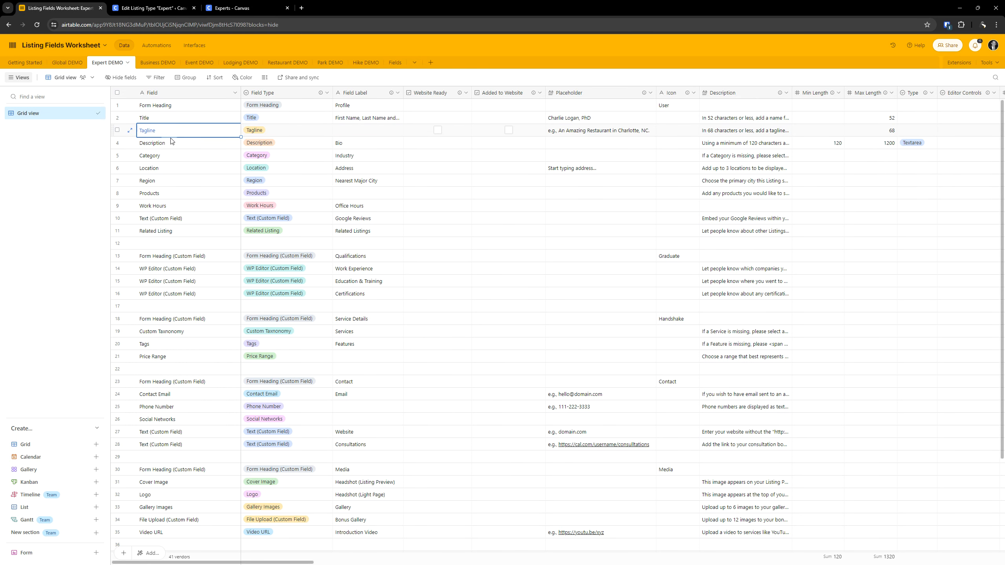
key("Down")
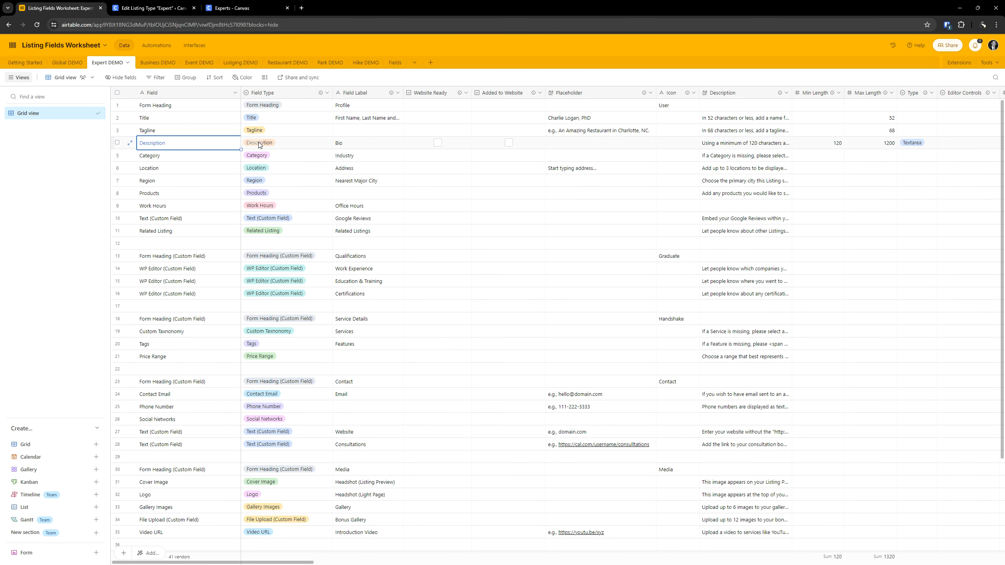
left_click(150, 7)
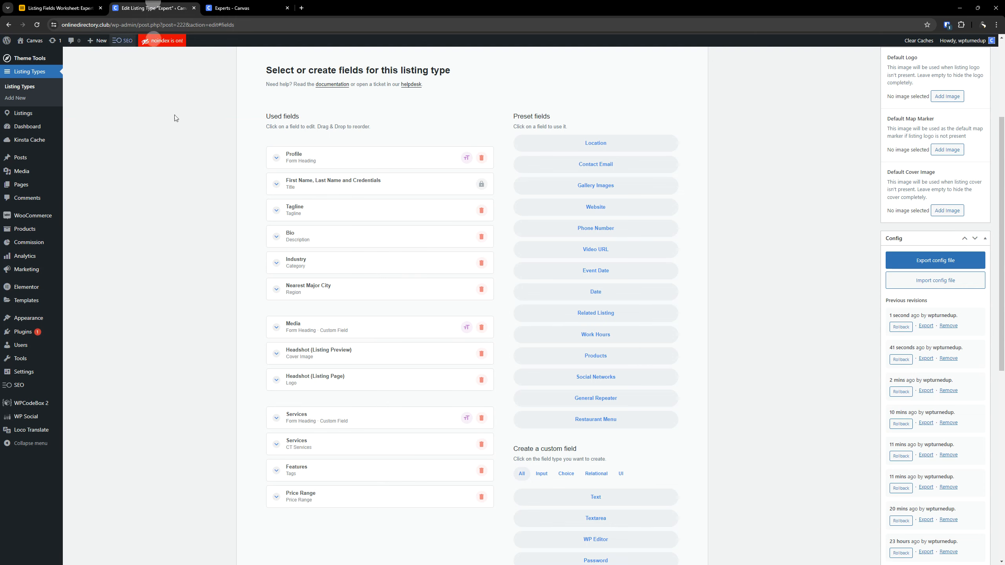
left_click(81, 7)
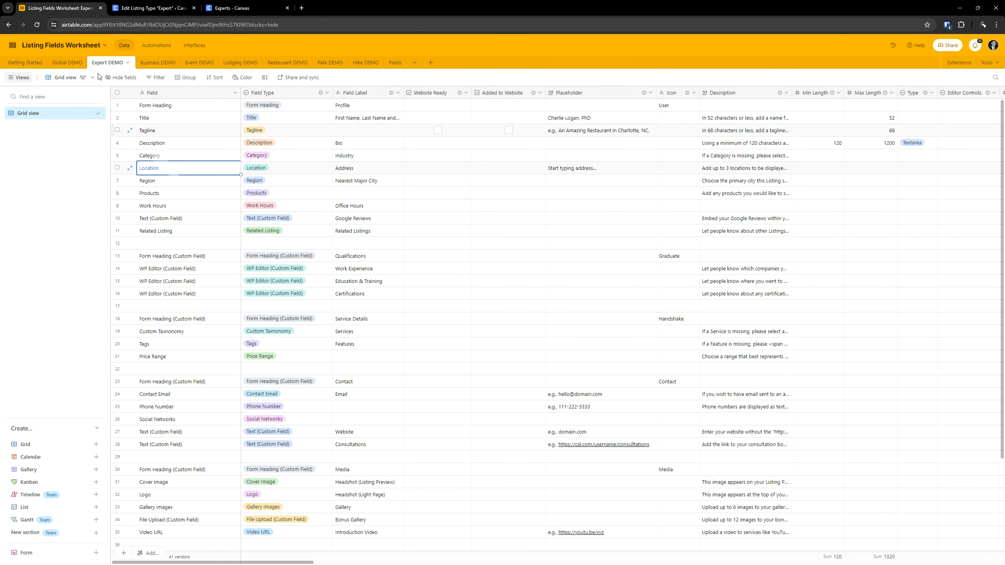
left_click(160, 6)
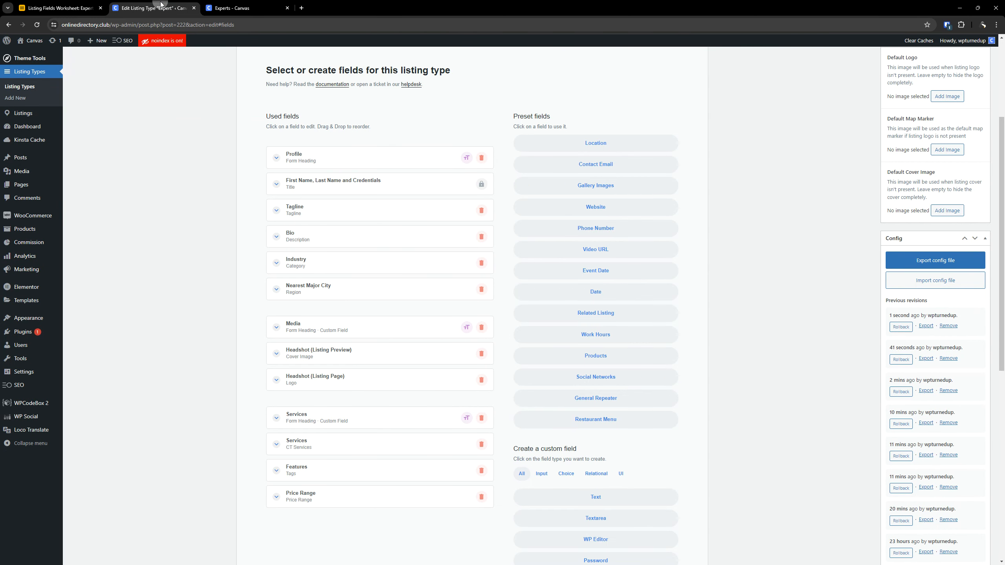
left_click(86, 9)
- Add the preset Location field to the Expert listing type and place it between Industry and Nearest Major City
left_click(152, 8)
left_click(601, 146)
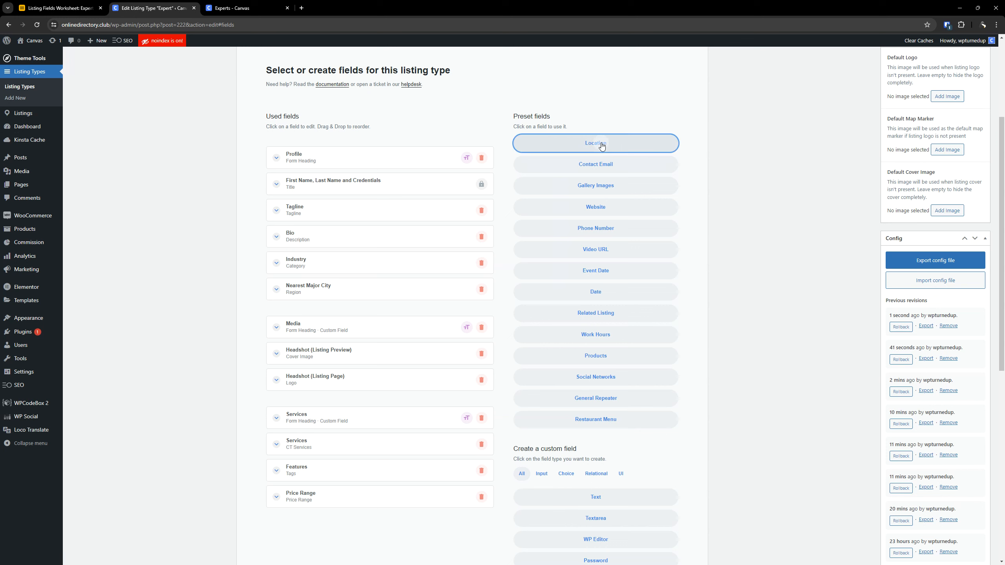
left_click_drag(363, 525, 370, 290)
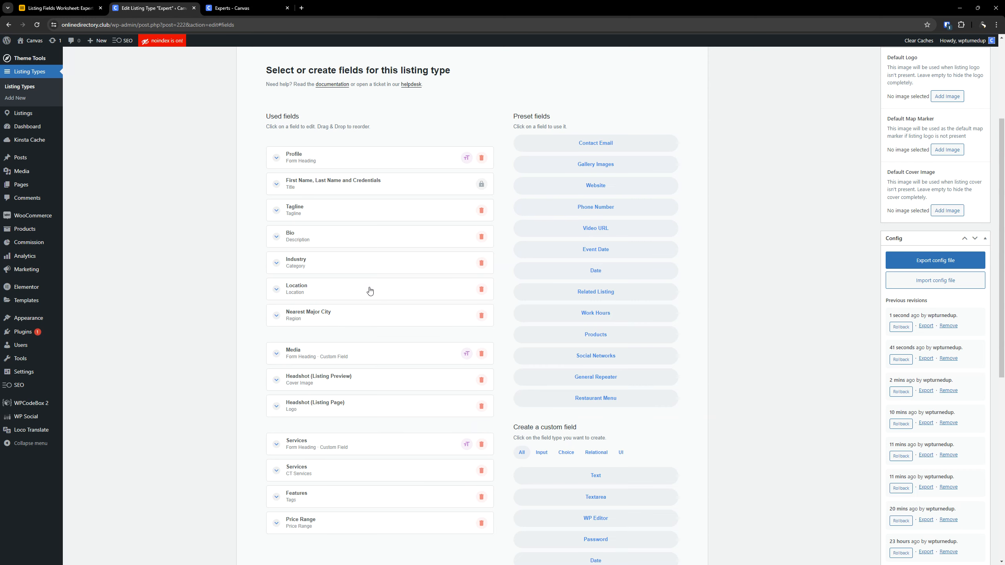
left_click(67, 4)
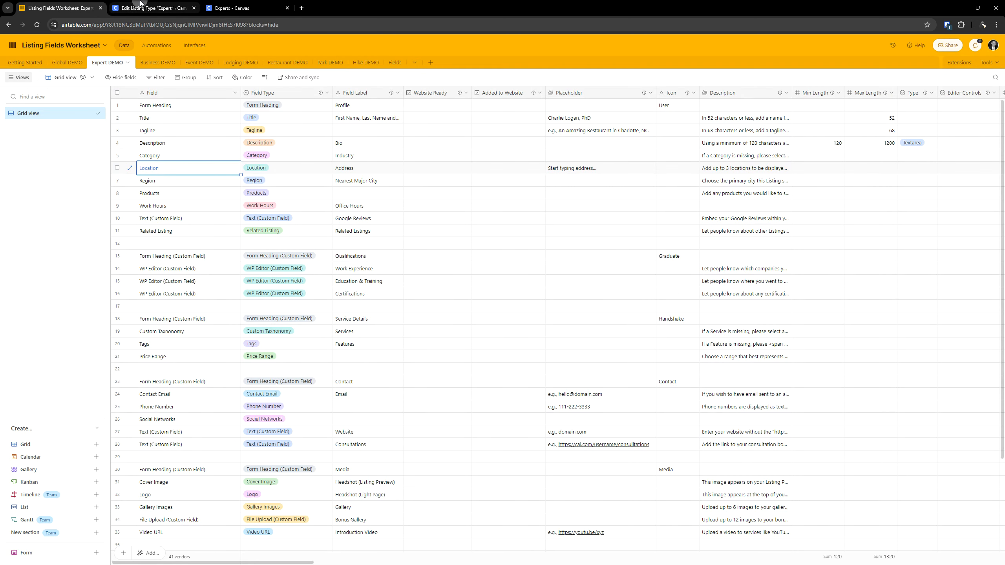
left_click(151, 8)
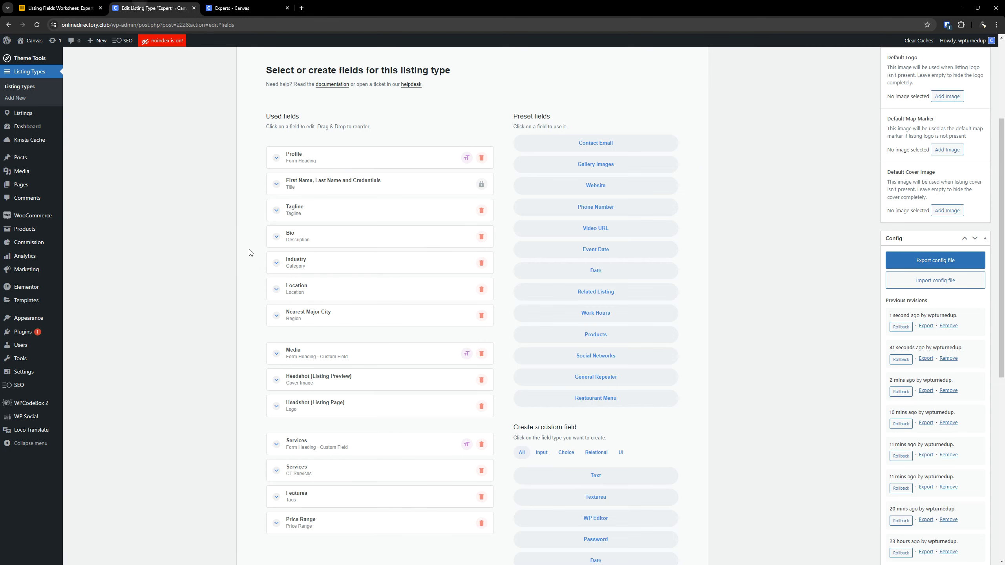
- Copy the Location row's field label from the worksheet and set the Location field's label to Address
left_click(339, 293)
left_click(59, 8)
left_click(353, 171)
double_click(353, 171)
key("ctrl+c")
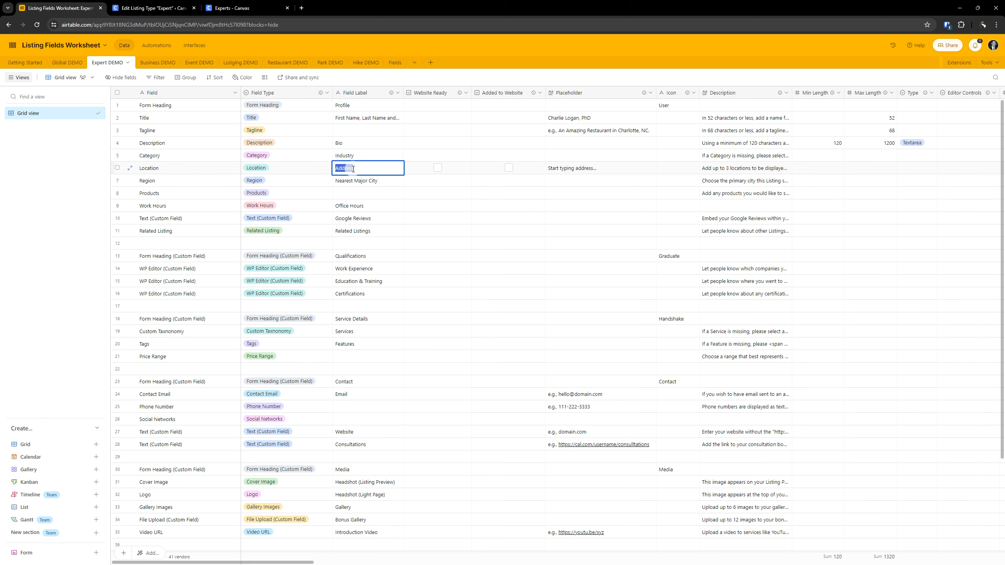
left_click(140, 4)
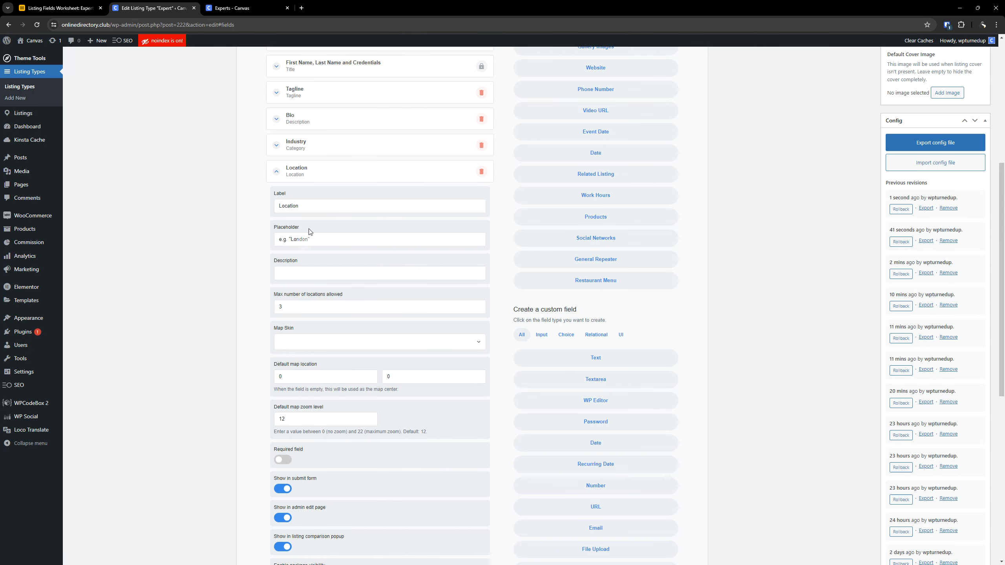
key("ctrl+a")
key("ctrl+v")
- Copy the Location row's placeholder from the worksheet and set the Location field's placeholder to "Start typing address..."
left_click(59, 8)
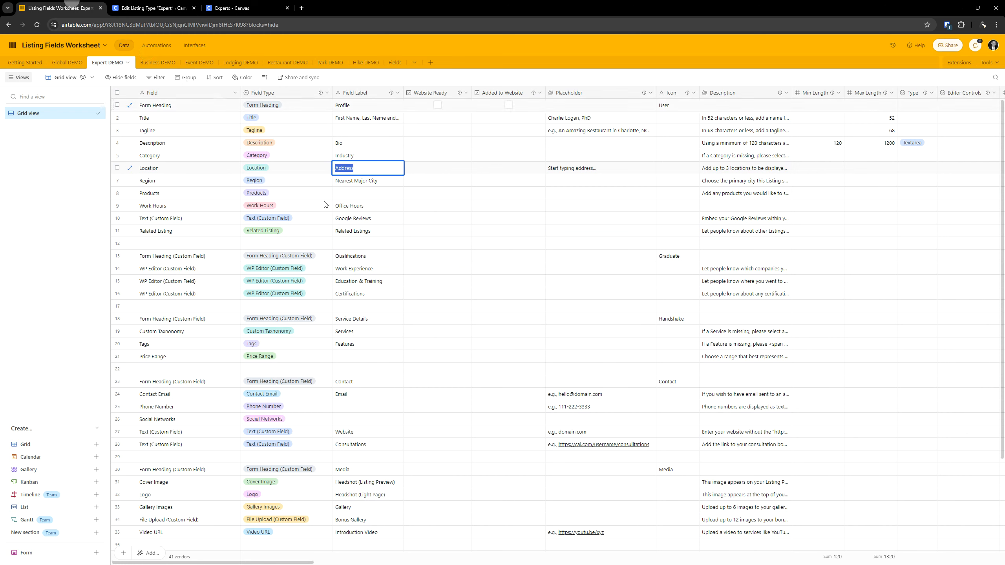
double_click(570, 168)
key("ctrl+c")
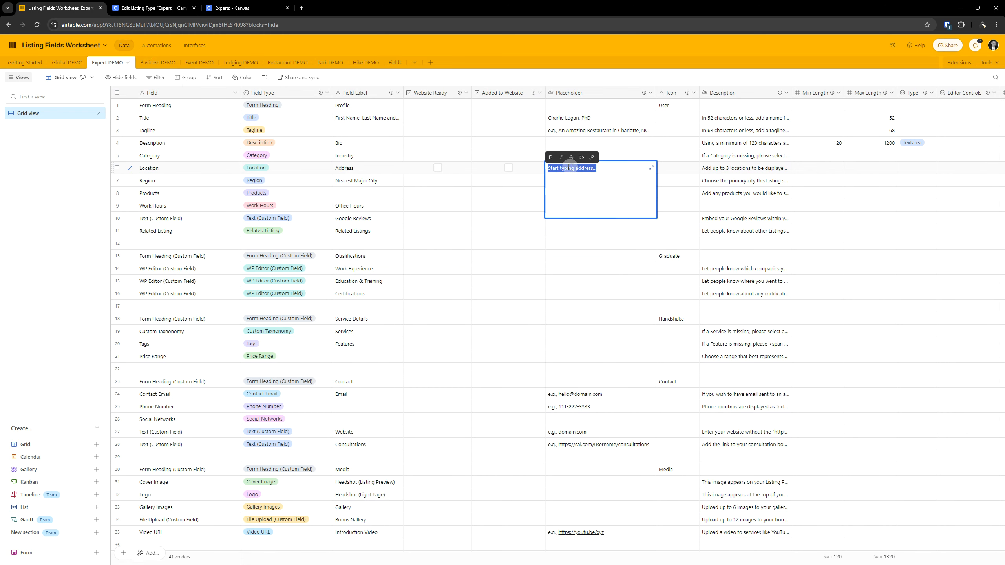
left_click(178, 8)
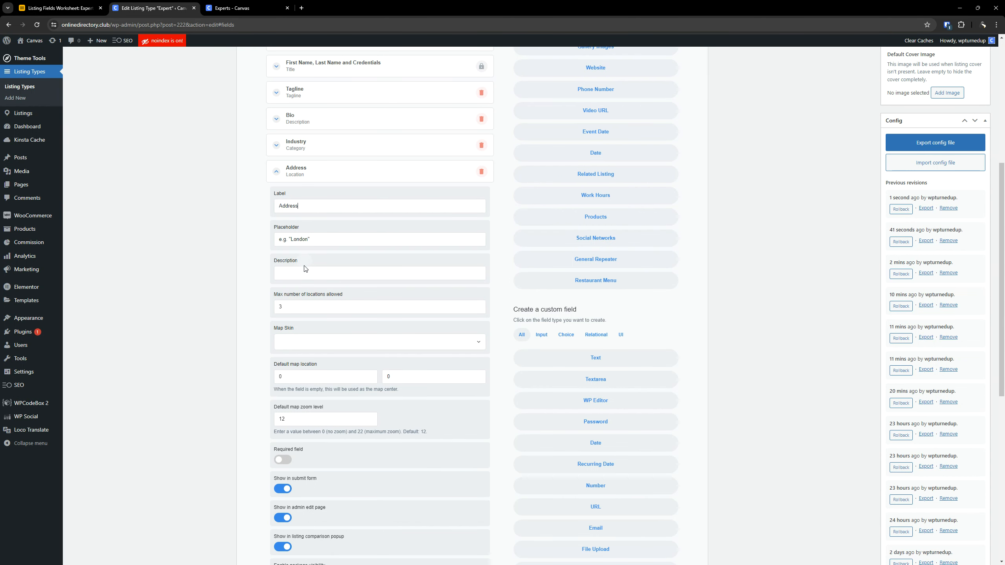
left_click_drag(310, 239, 277, 239)
key("ctrl+v")
- Copy the Location row's description from the worksheet and set the Location field's description to "Add up to 3 locations to be displayed on a map and provide driving directions."
left_click(63, 8)
left_click(715, 171)
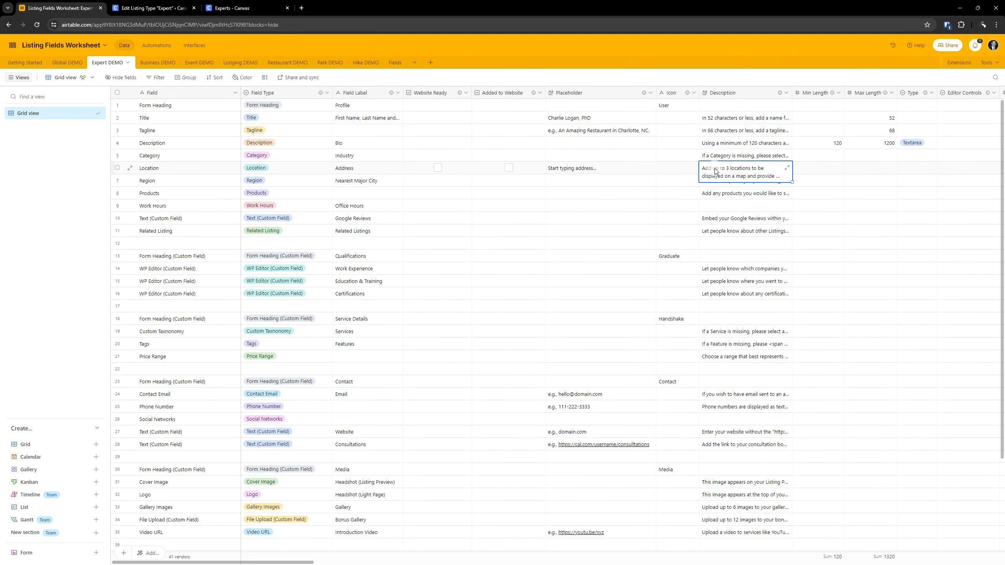
triple_click(715, 170)
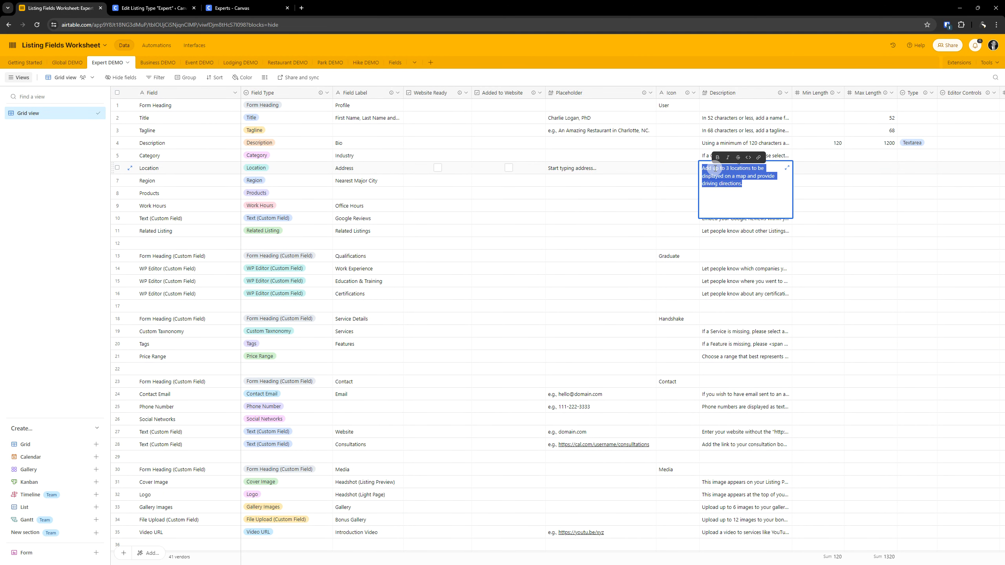
key("ctrl+c")
left_click(154, 8)
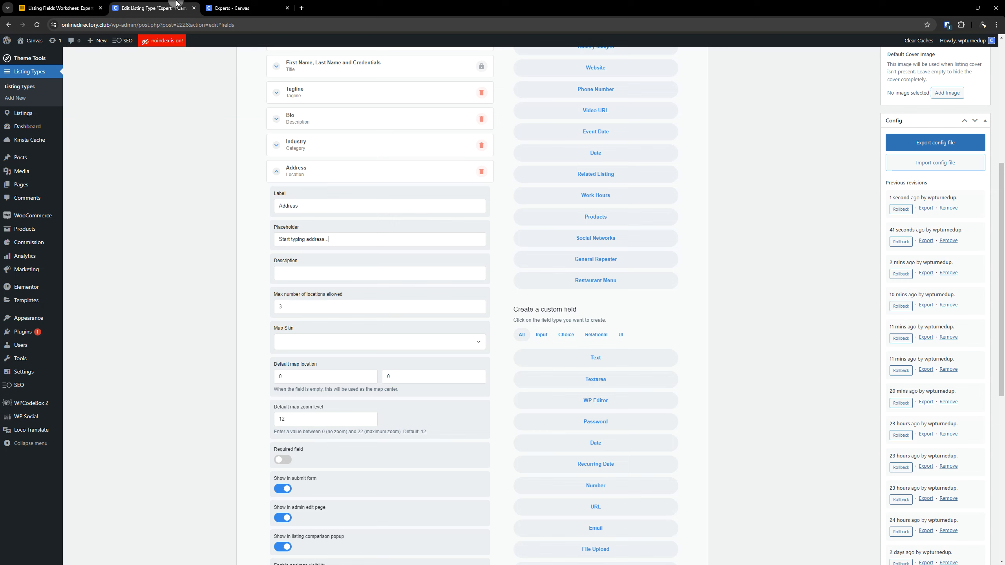
left_click(287, 273)
key("ctrl+v")
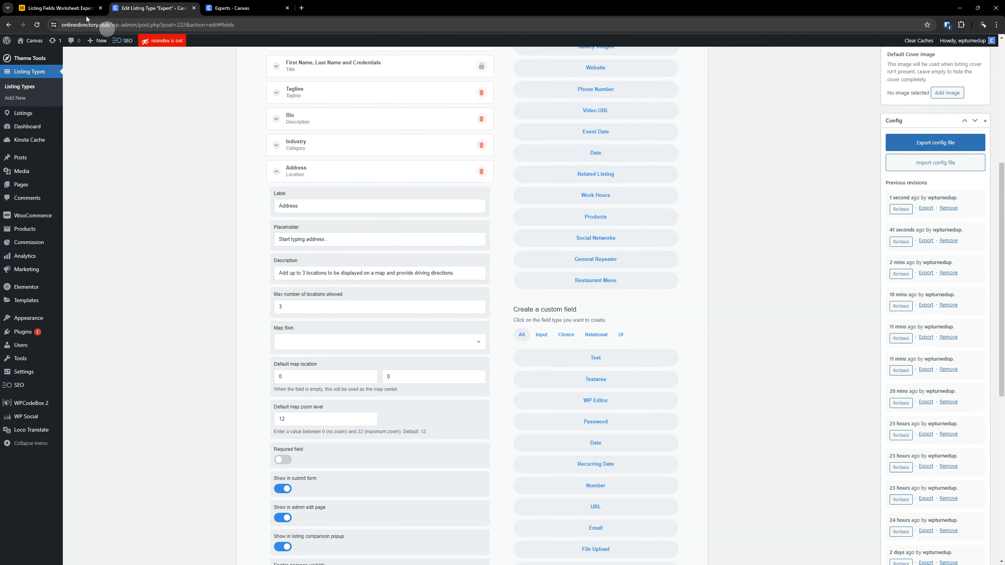
- Check the Location row's Max Locations and Map Skin values in the worksheet
left_click(64, 7)
left_click(669, 170)
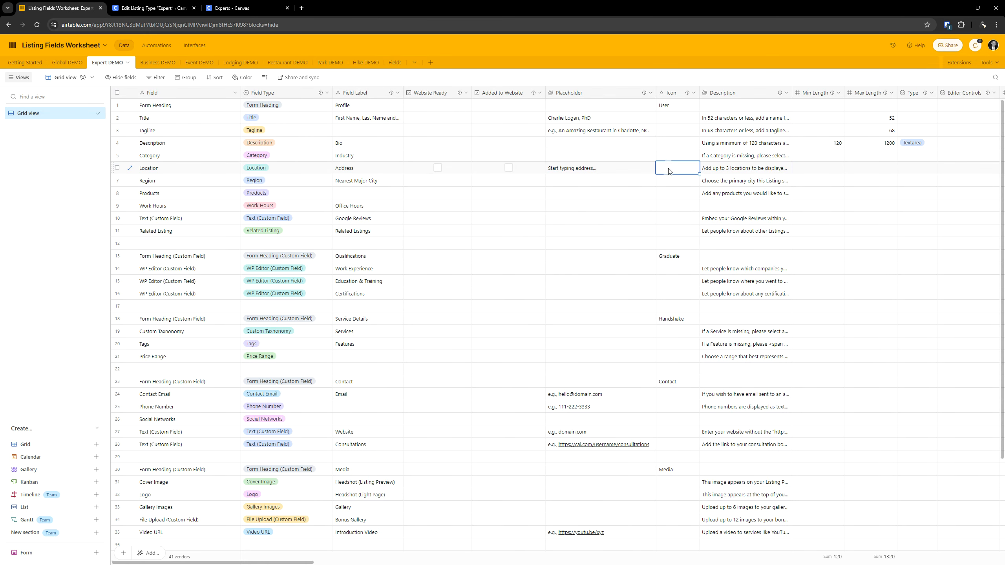
key("Right")
key("Right")
key("Right")
key("Right")
key("Right")
key("Right")
key("Right")
key("Right")
key("Right")
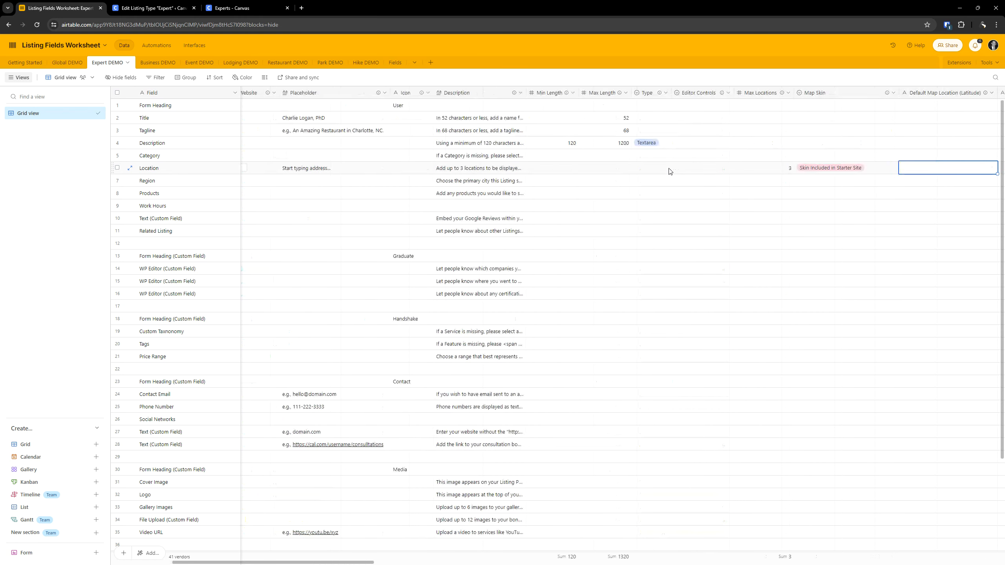
key("Left")
key("Left")
key("Left")
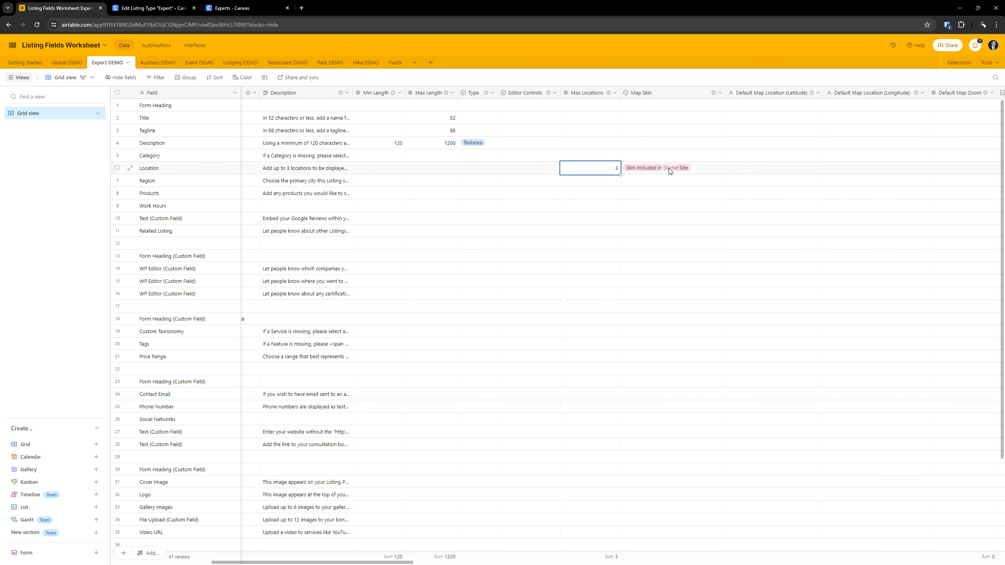
left_click(669, 170)
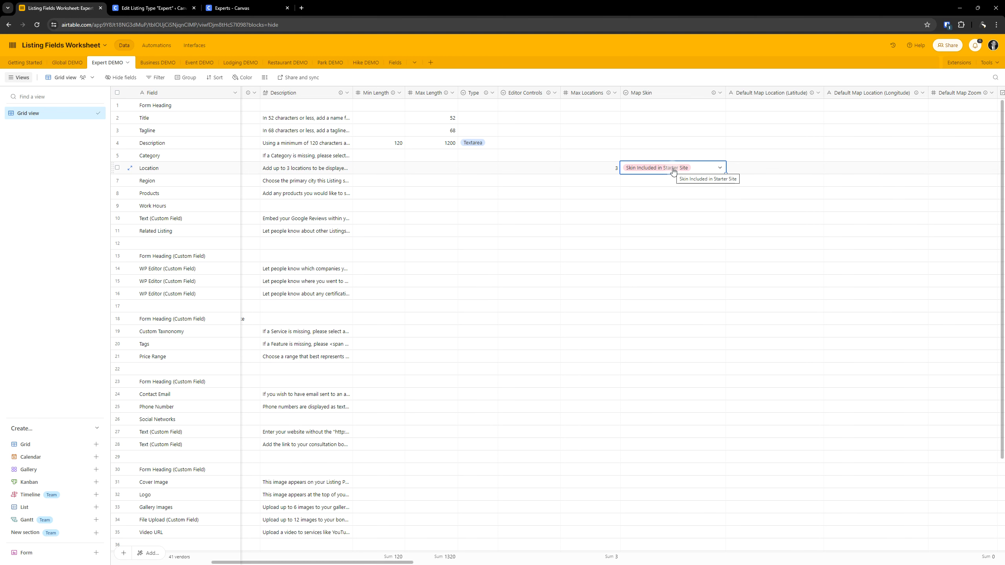
- Review the Location field's maximum number of locations and set its map skin to Canvas
left_click(183, 9)
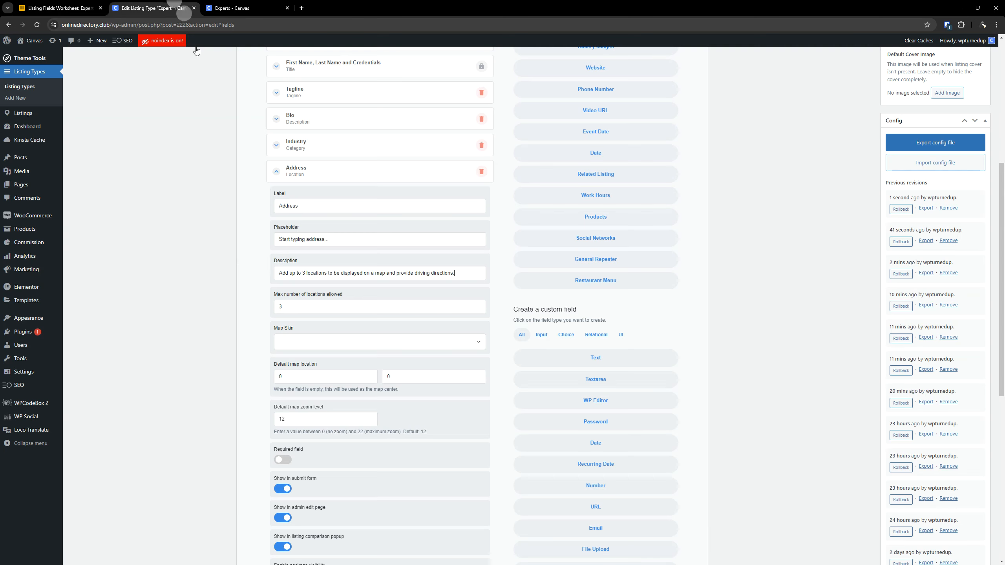
left_click(288, 306)
scroll(261, 309, "down", 3)
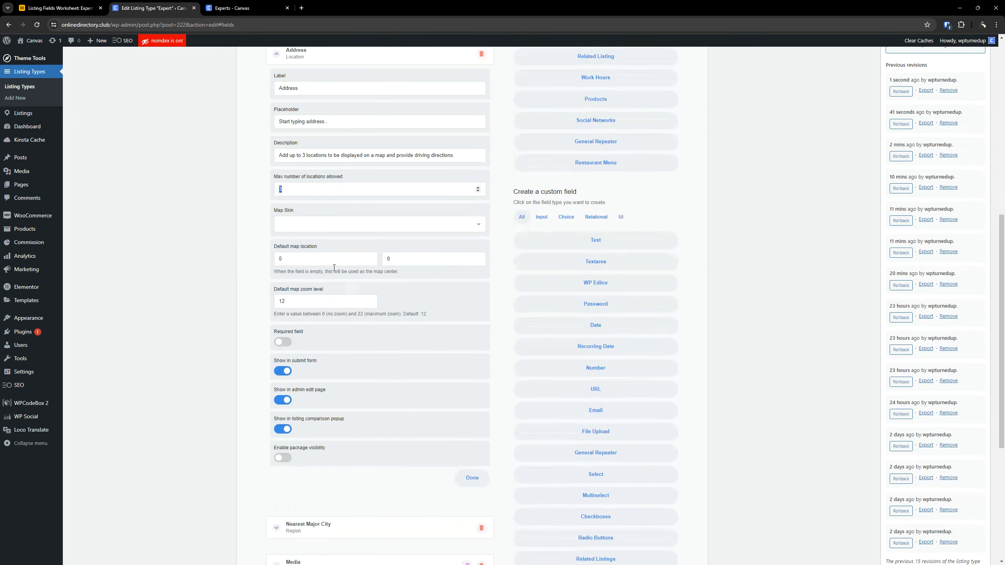
left_click(312, 227)
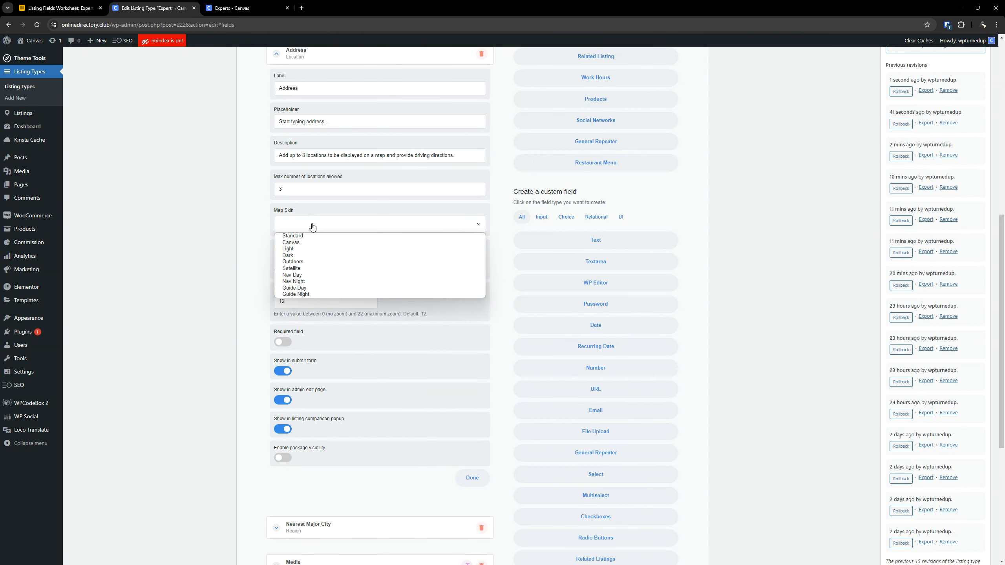
left_click(300, 242)
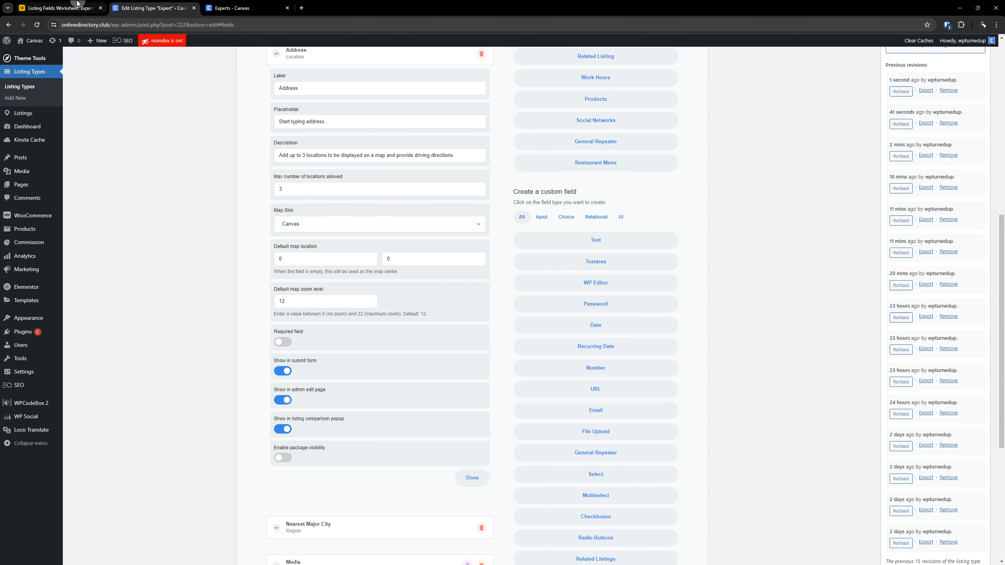
- Check the Location row's default map location, zoom, required, submit form, package visibility and listing comparison settings in the worksheet
left_click(75, 8)
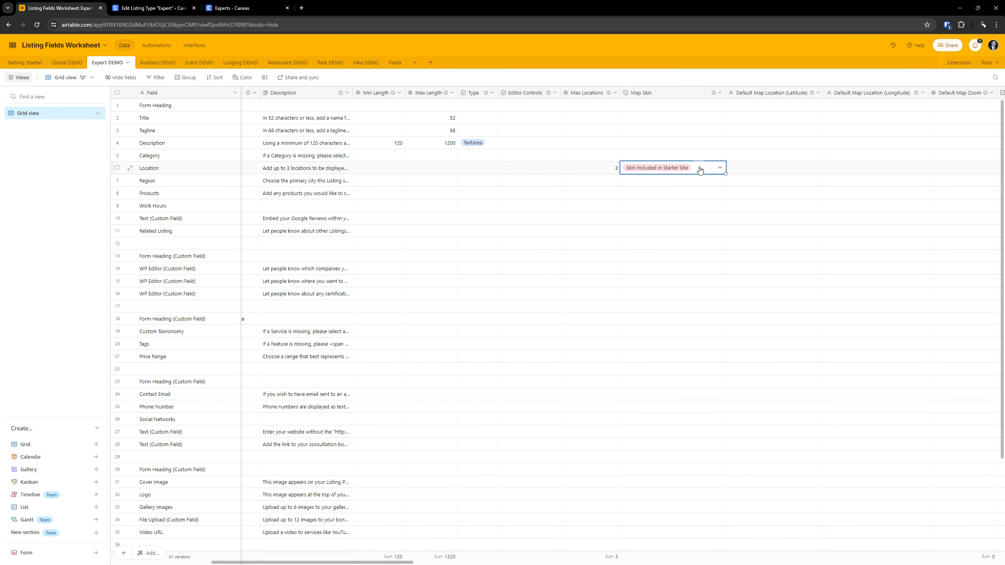
key("Right")
key("Right")
key("Right")
key("Right")
key("Right")
key("Right")
key("Right")
key("Left")
key("Left")
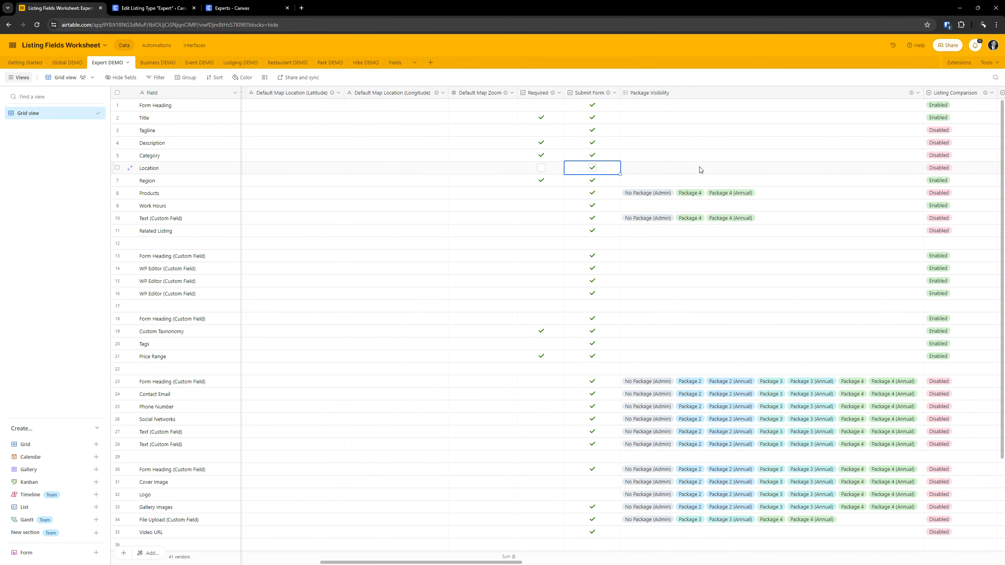
key("Left")
key("Right")
key("Right")
key("Right")
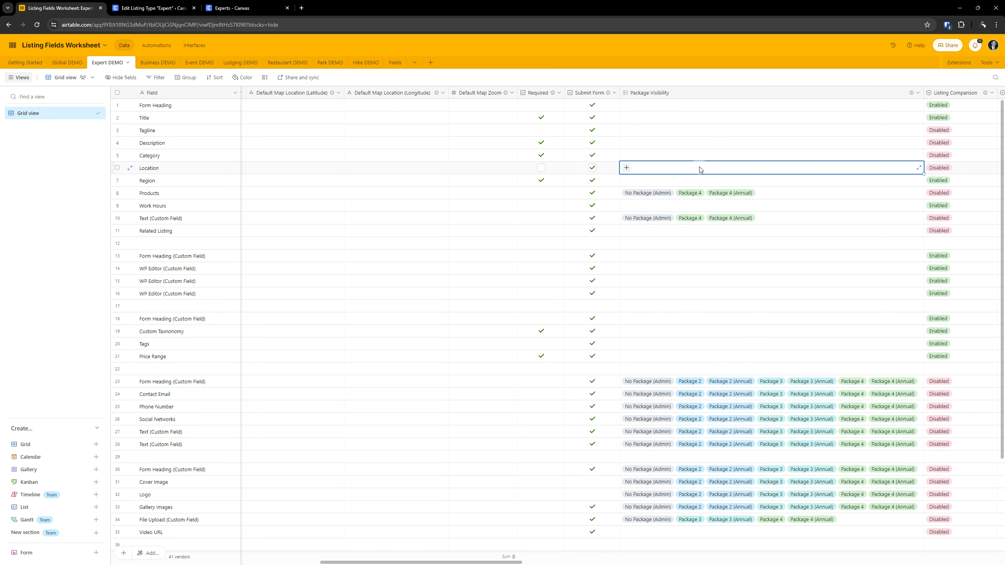
key("Right")
key("Right")
key("Left")
key("Left")
key("Right")
key("Left")
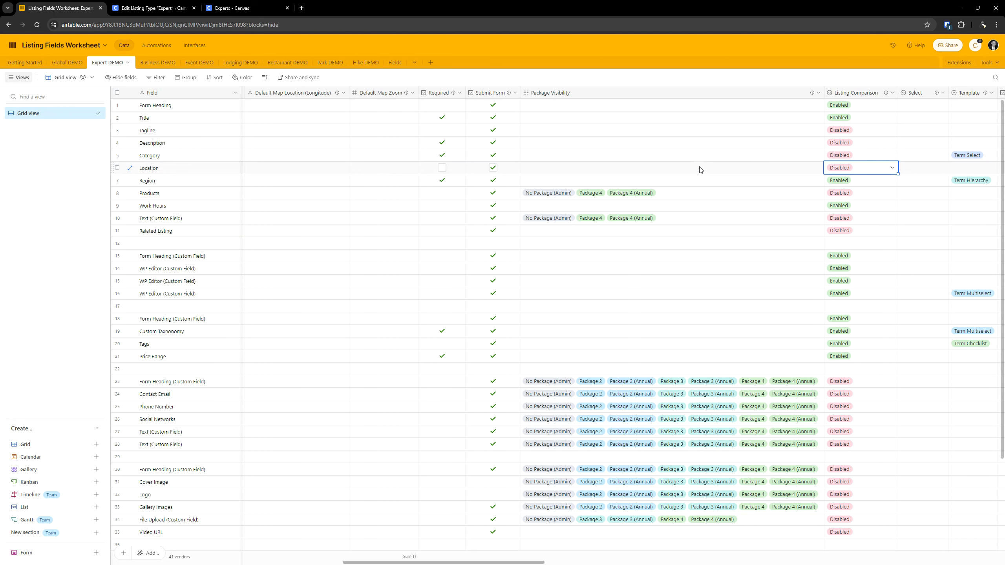
- Turn off showing the Location field in the listing comparison popup
left_click(144, 5)
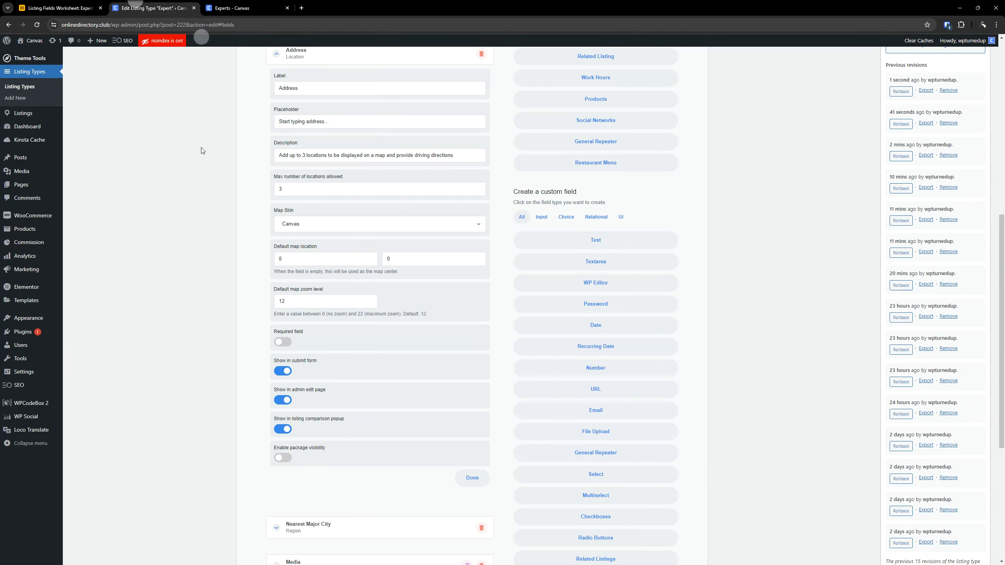
scroll(300, 391, "down", 2)
left_click(283, 350)
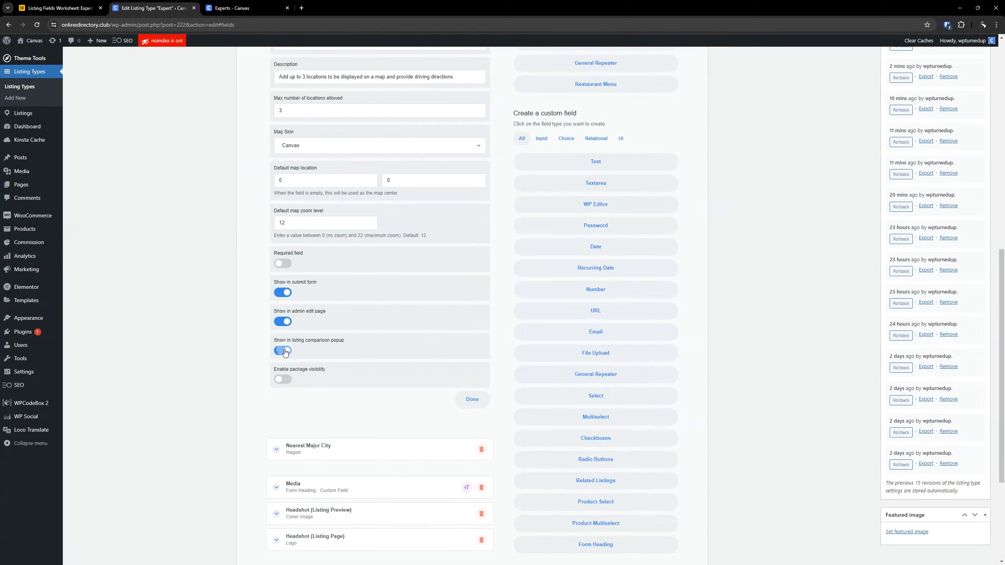
scroll(451, 305, "up", 3)
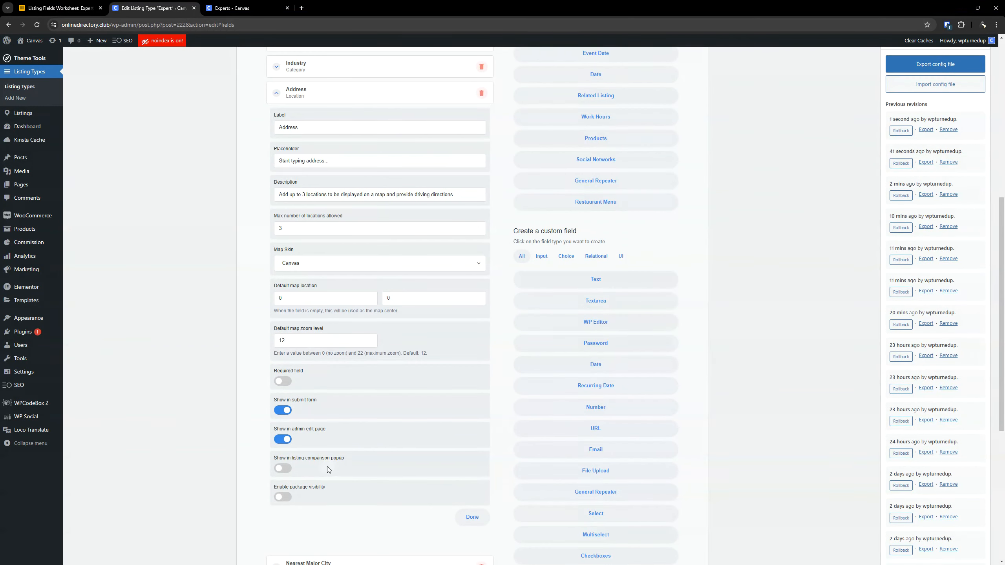
- Look through the Location row's remaining worksheet columns up to Step Size for further settings, and return to the Location field's settings
left_click(36, 8)
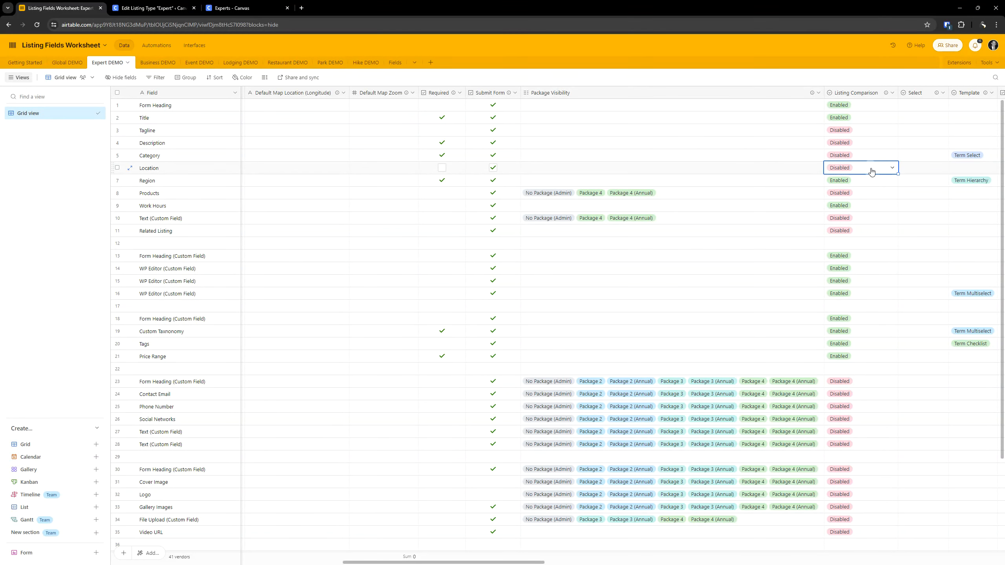
left_click(809, 168)
key("Right")
key("Right")
key("Right")
key("Right")
key("Right")
key("Right")
key("Right")
key("Right")
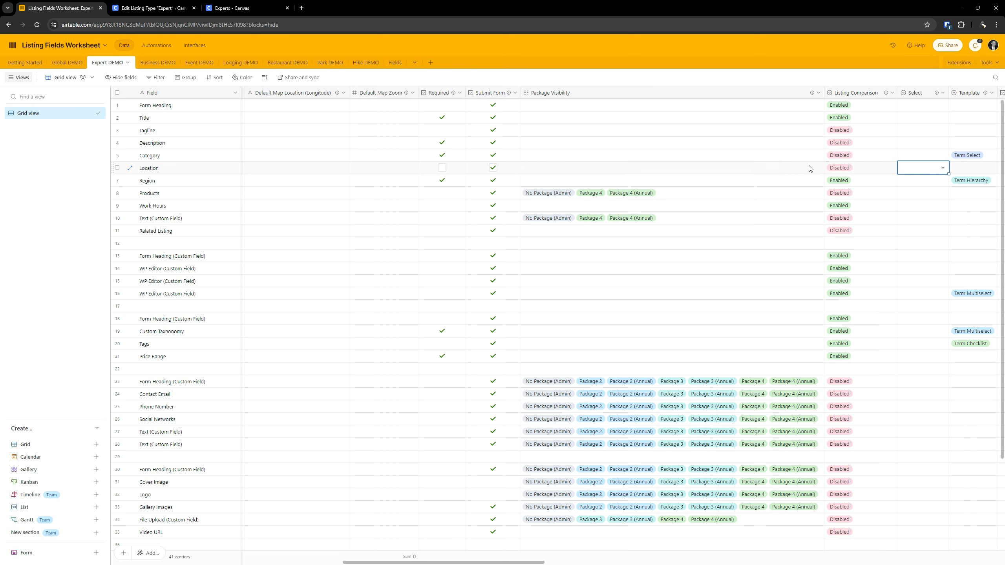
key("Right")
key("Right")
key("Right")
key("Right")
key("Right")
key("Right")
key("Right")
key("Right")
key("Right")
key("Right")
key("Right")
key("Right")
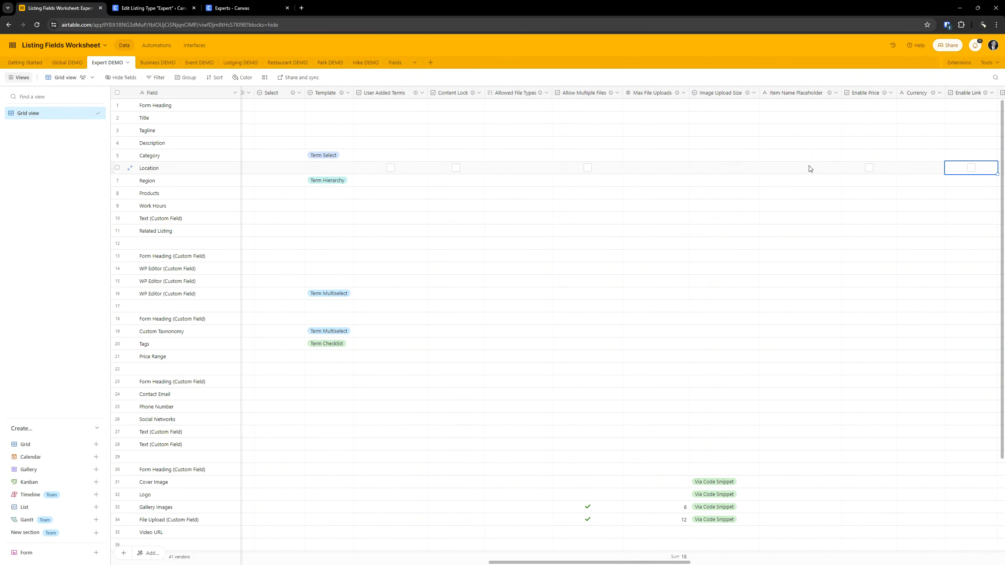
key("Right")
key("Right")
key("Right")
key("Right")
key("Right")
key("Right")
key("Right")
key("Right")
key("Right")
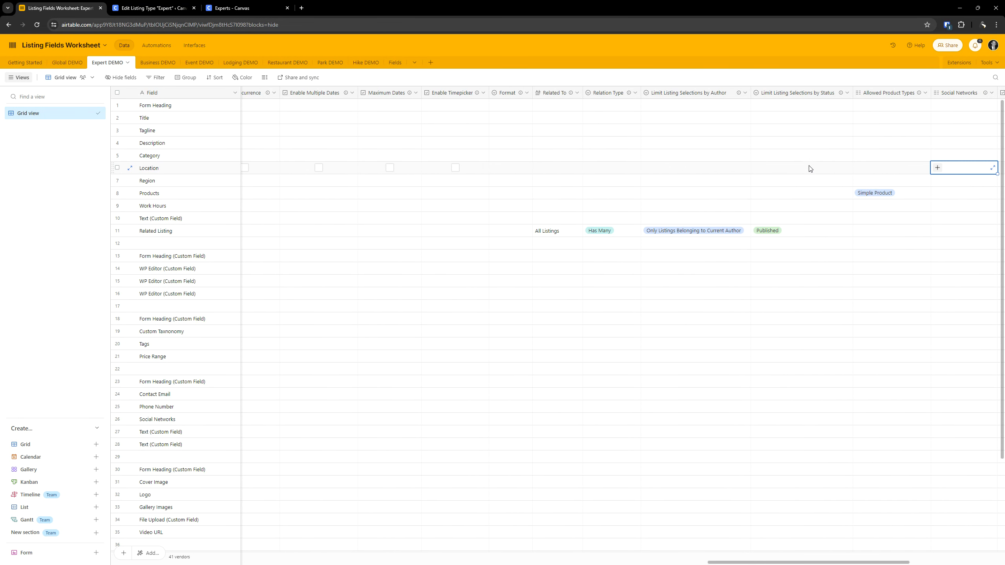
key("Left")
key("Left")
key("Left")
key("Left")
key("Left")
key("Left")
key("Left")
key("Left")
key("Left")
key("Left")
key("Left")
key("Left")
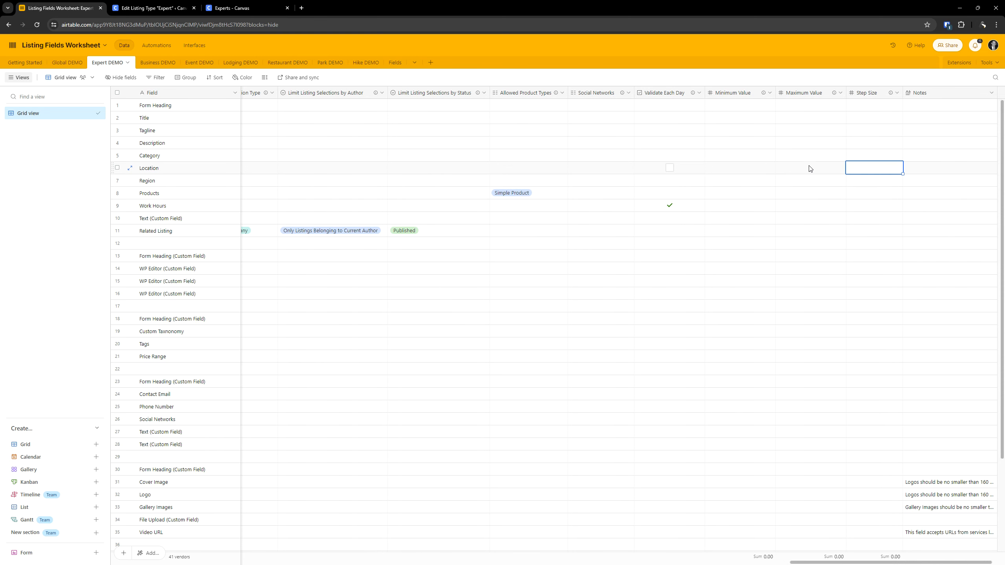
key("Left")
key("Left")
key("Left")
key("Left")
key("Left")
key("Left")
key("Left")
key("Left")
key("Left")
key("Left")
key("Left")
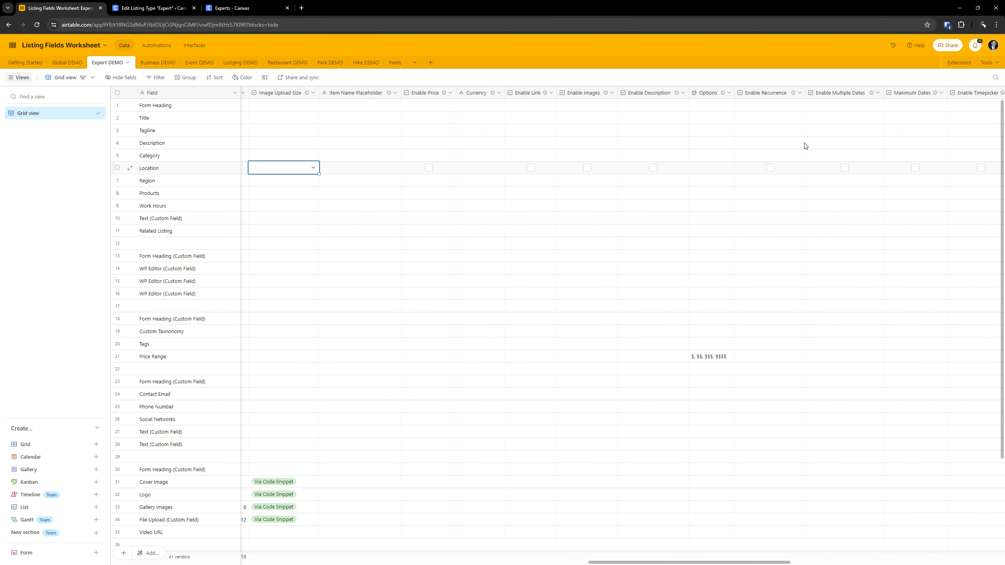
key("ctrl+Tab")
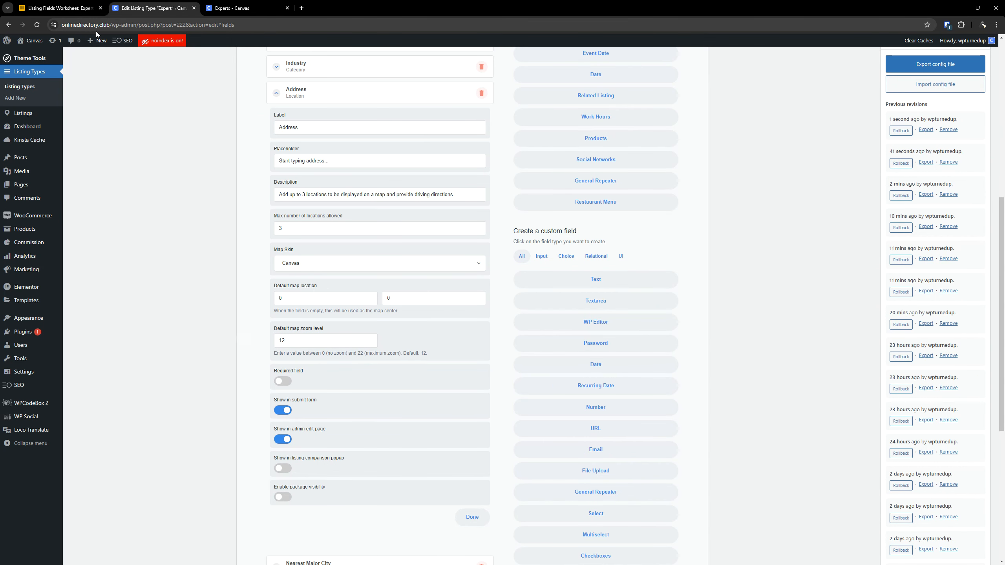
- Search the Expert DEMO worksheet for "default" to locate the default map location columns
left_click(60, 8)
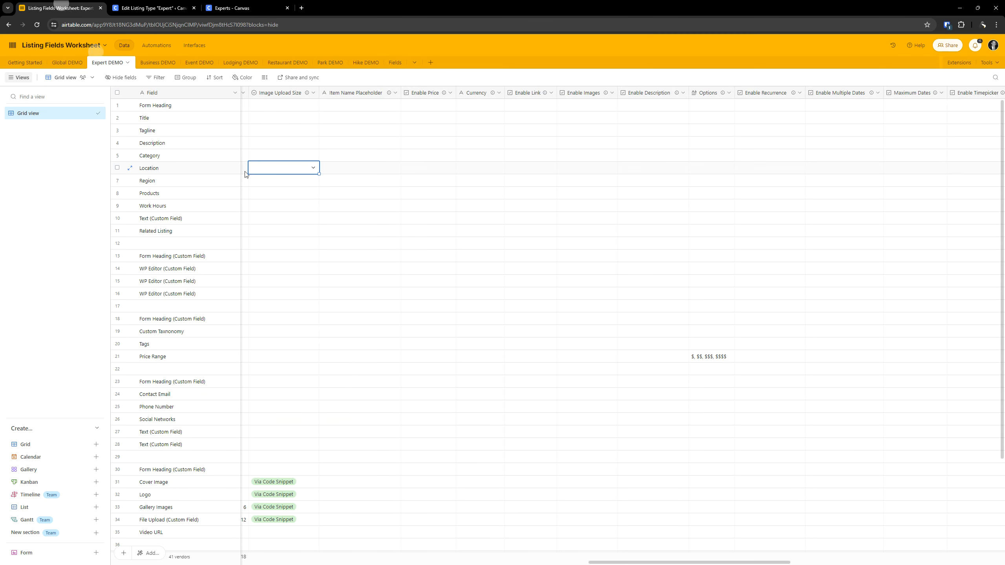
left_click(408, 208)
left_click(290, 168)
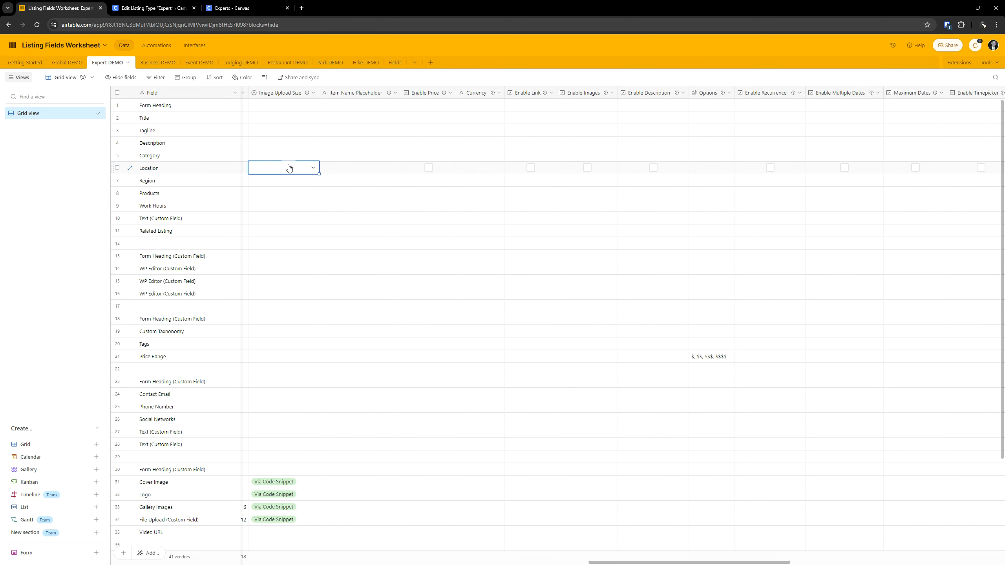
key("ctrl+f")
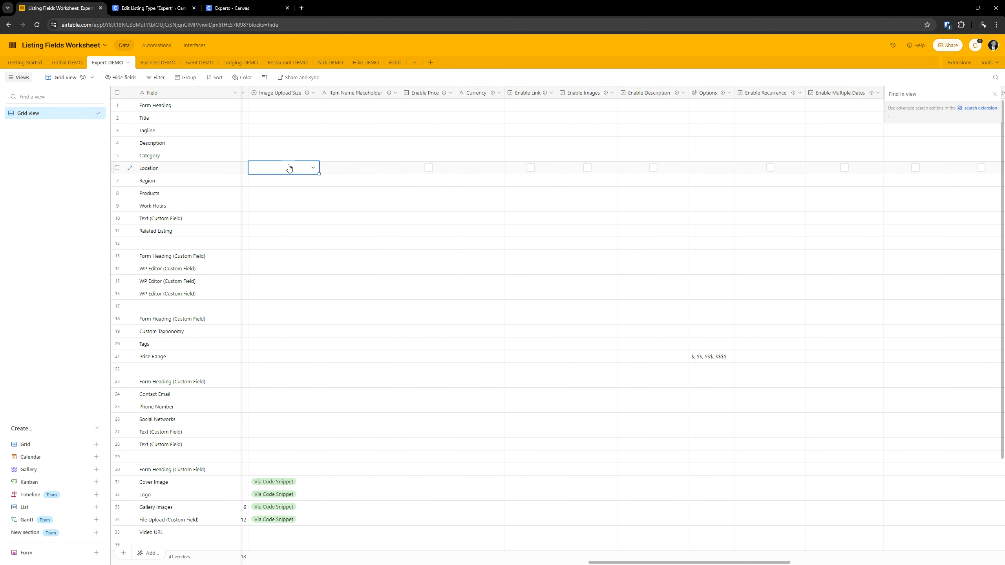
type("default")
key("Return")
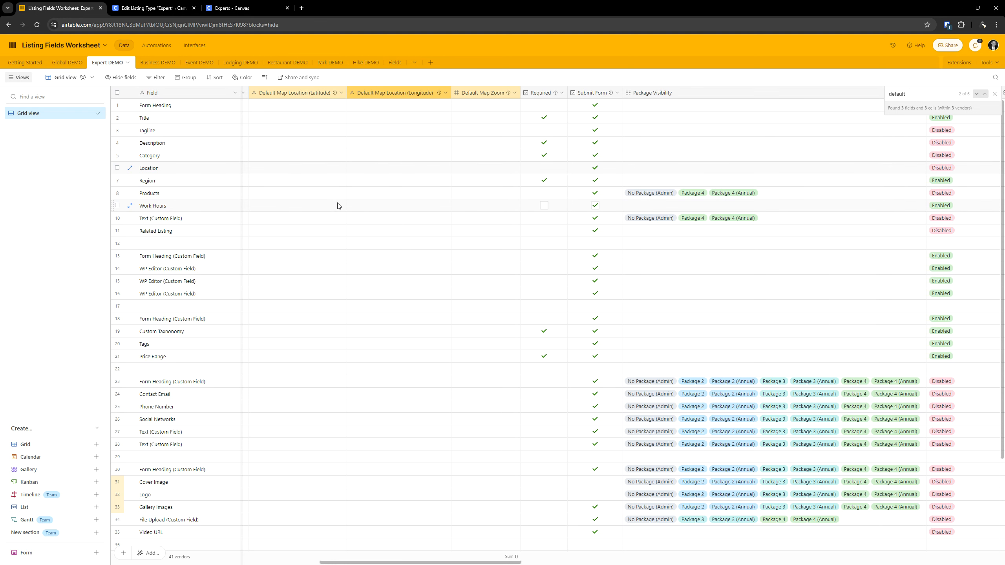
- Open the Default Map Location (Latitude) column's description and read its guidance on choosing default map coordinates
left_click(335, 95)
scroll(356, 159, "down", 2)
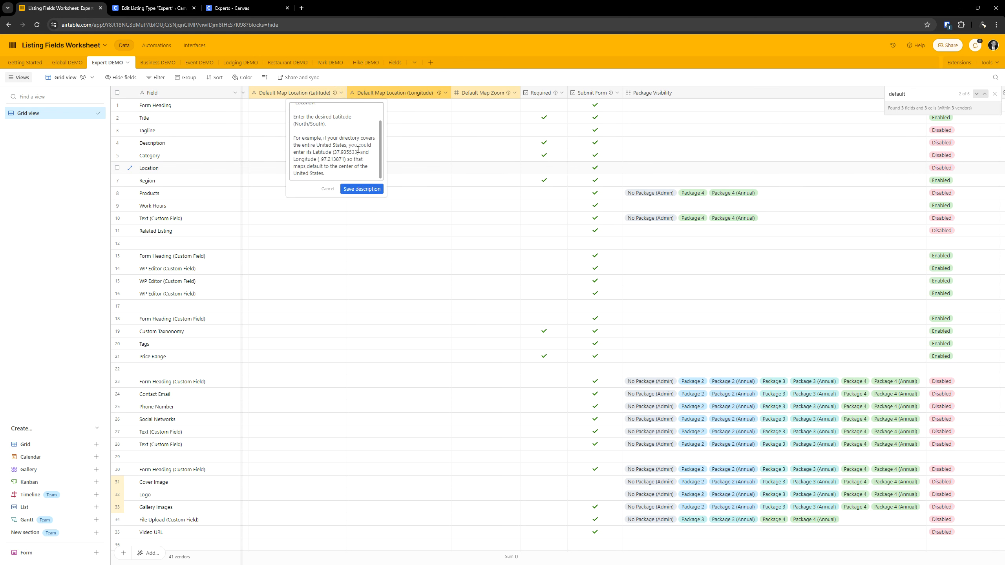
scroll(356, 166, "up", 2)
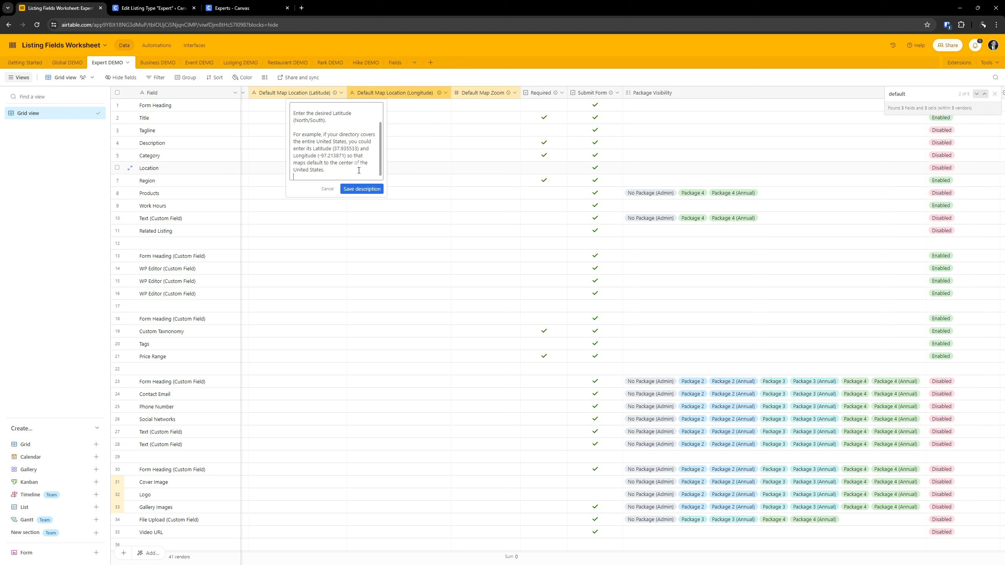
scroll(347, 154, "down", 2)
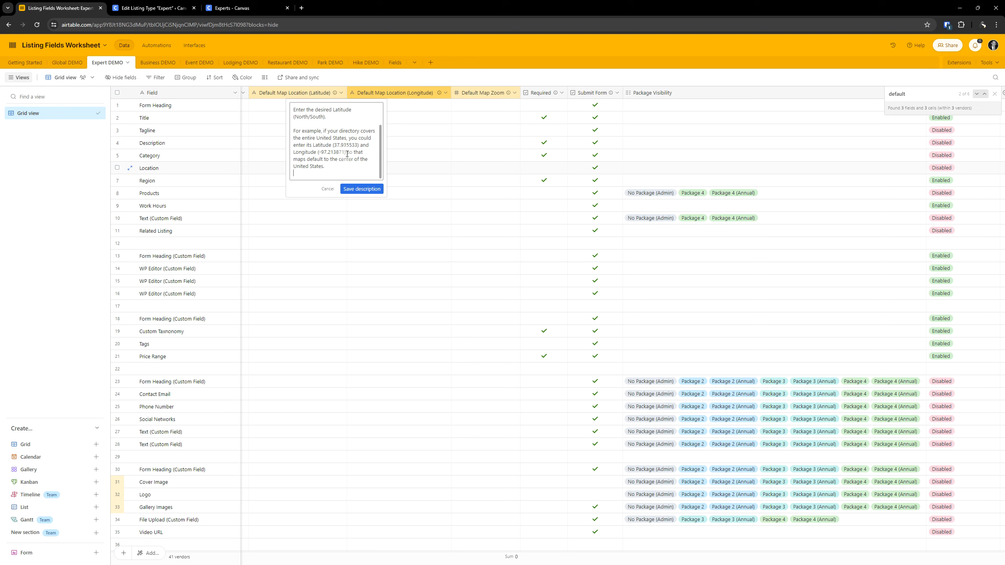
scroll(360, 148, "up", 1)
scroll(361, 148, "down", 1)
scroll(360, 148, "up", 1)
scroll(354, 149, "down", 1)
scroll(337, 145, "up", 2)
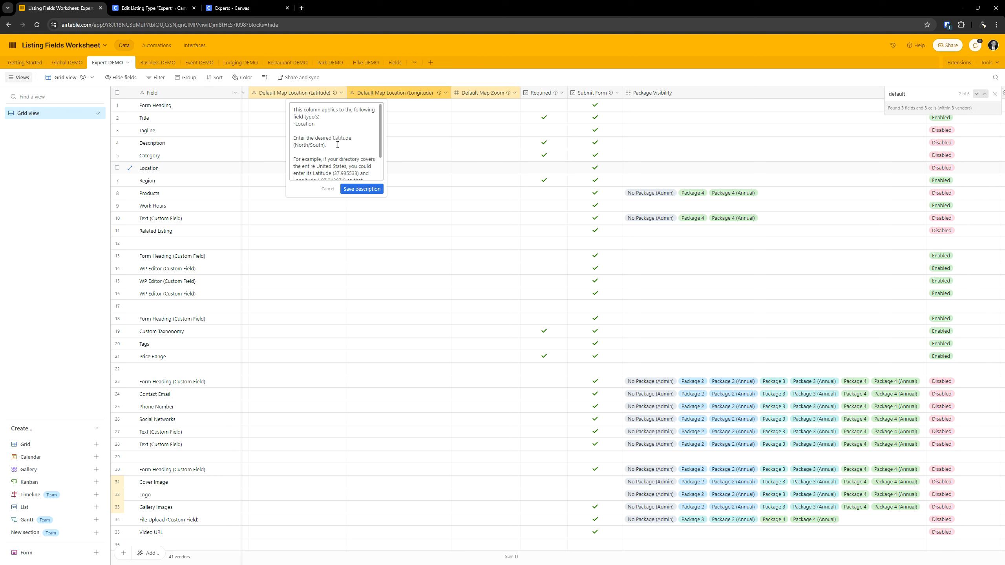
scroll(339, 145, "down", 2)
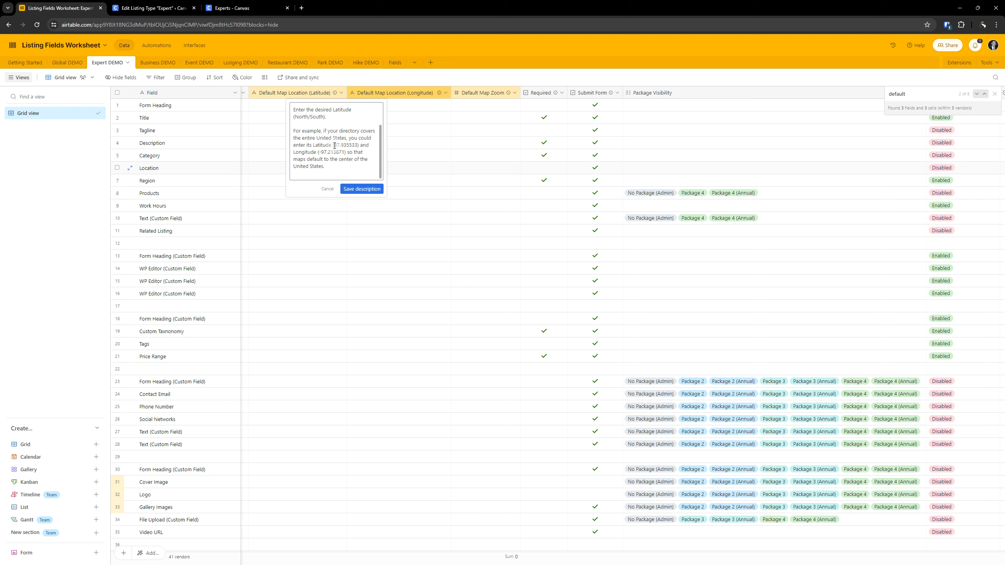
- Set the Location field's default map latitude to 37.935533, copied from the worksheet's latitude column description
left_click_drag(334, 146, 358, 145)
key("ctrl+c")
left_click(152, 8)
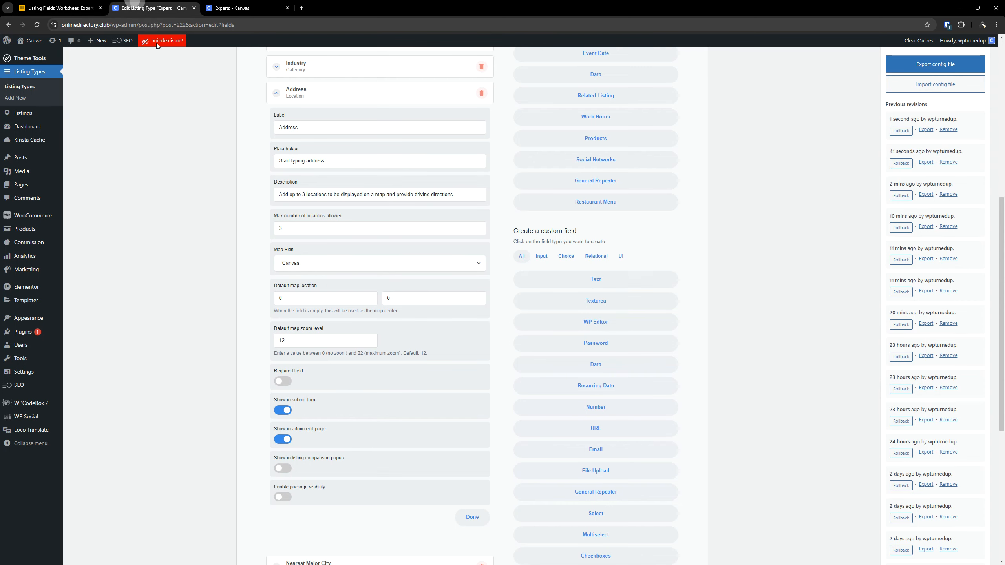
left_click(301, 301)
key("ctrl+a")
key("ctrl+v")
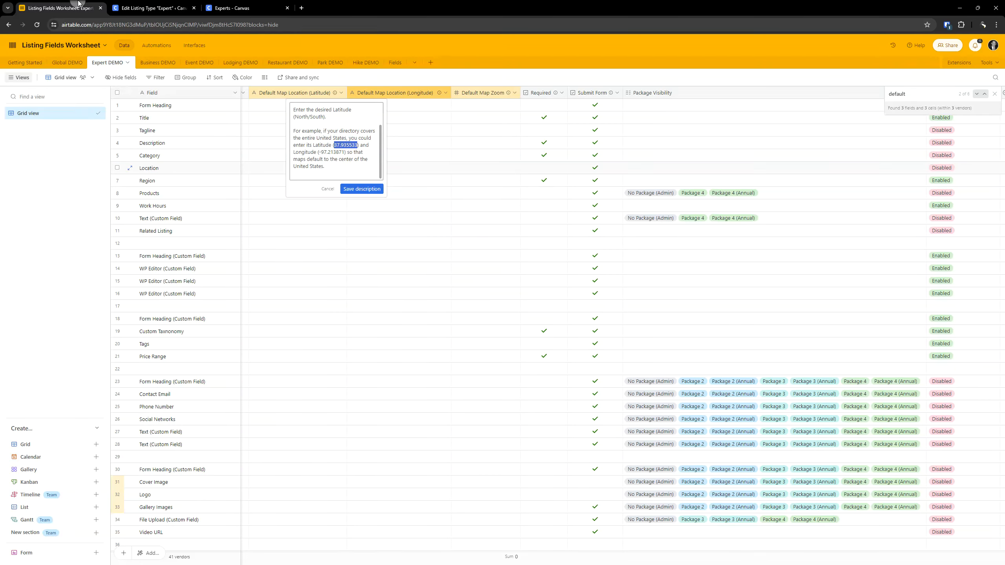
- Set the Location field's default map longitude to -97.213871, copied from the same worksheet description
left_click(59, 8)
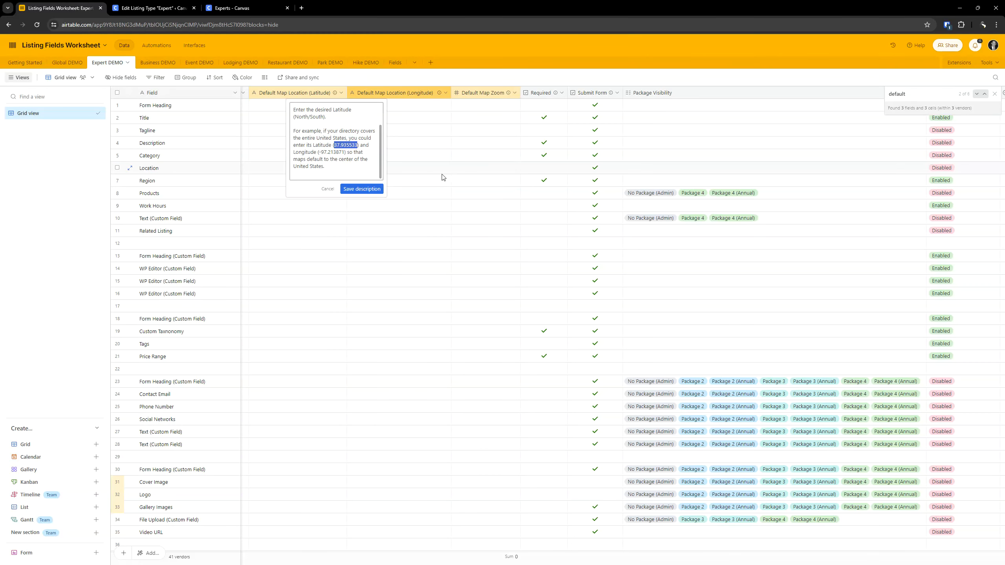
left_click(343, 153)
left_click_drag(344, 152, 320, 153)
key("ctrl+c")
left_click(150, 8)
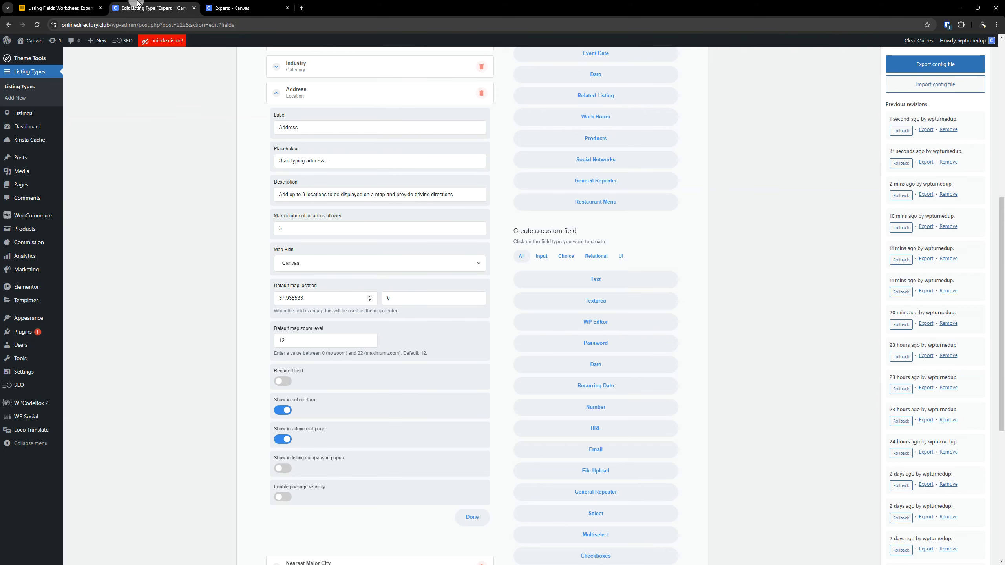
left_click(409, 298)
key("ctrl+a")
key("ctrl+v")
left_click_drag(308, 299, 256, 304)
left_click_drag(422, 298, 339, 297)
- Clear the Location field's default map zoom level
left_click(316, 337)
left_click_drag(323, 342, 188, 341)
key("BackSpace")
- Return to the worksheet and close the Default Map Location (Latitude) description editor, saving the description
left_click(59, 8)
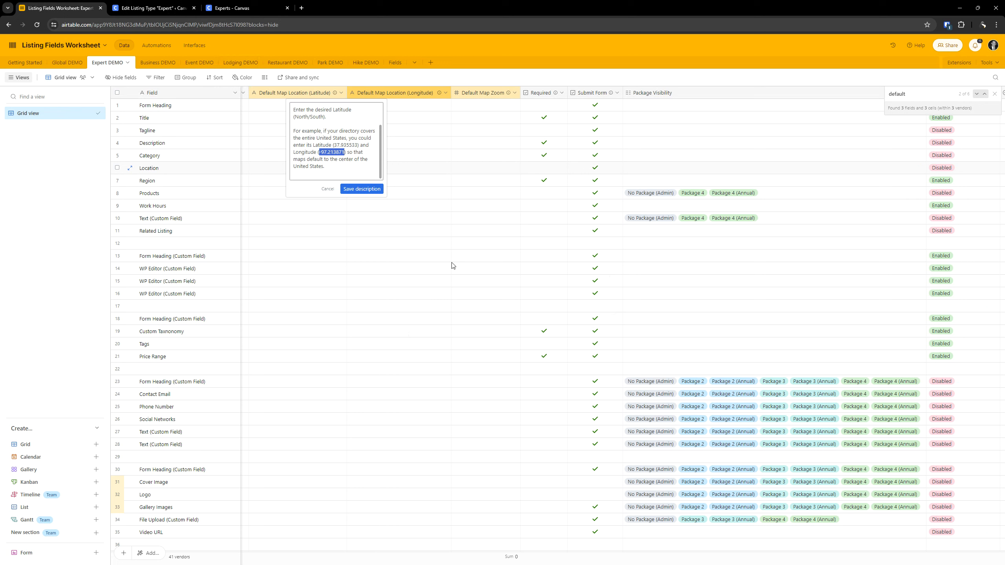
left_click(438, 248)
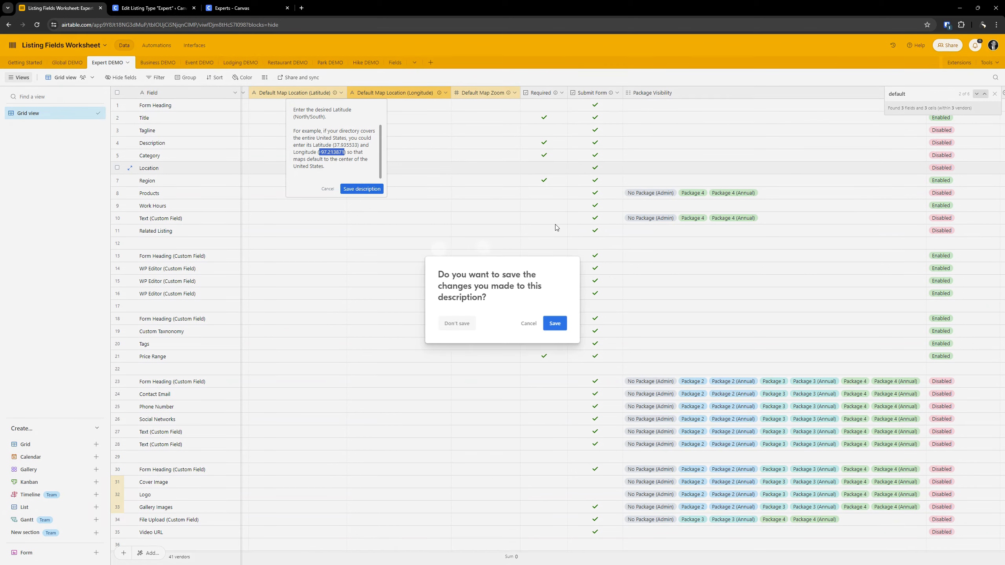
left_click(528, 322)
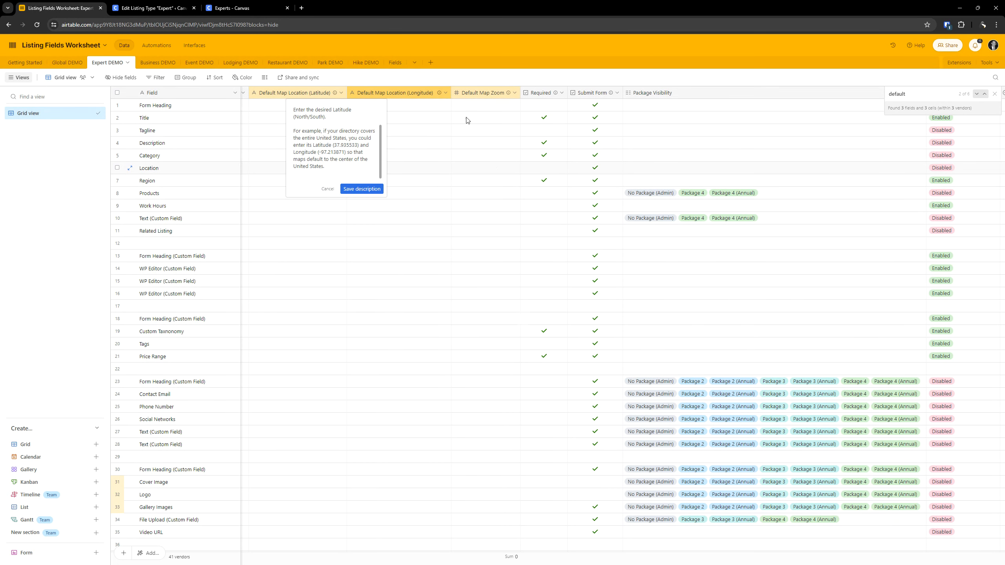
left_click(466, 184)
left_click(553, 322)
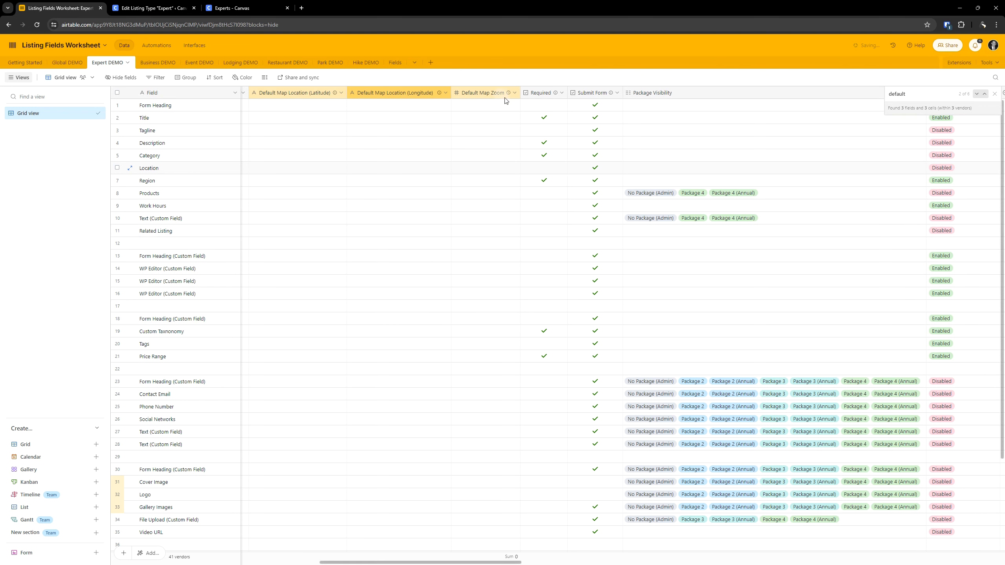
- Set the Location field's default map zoom level to 8 after checking the Default Map Zoom column's guidance, and collapse the field's settings
mouse_move(510, 94)
left_click(150, 12)
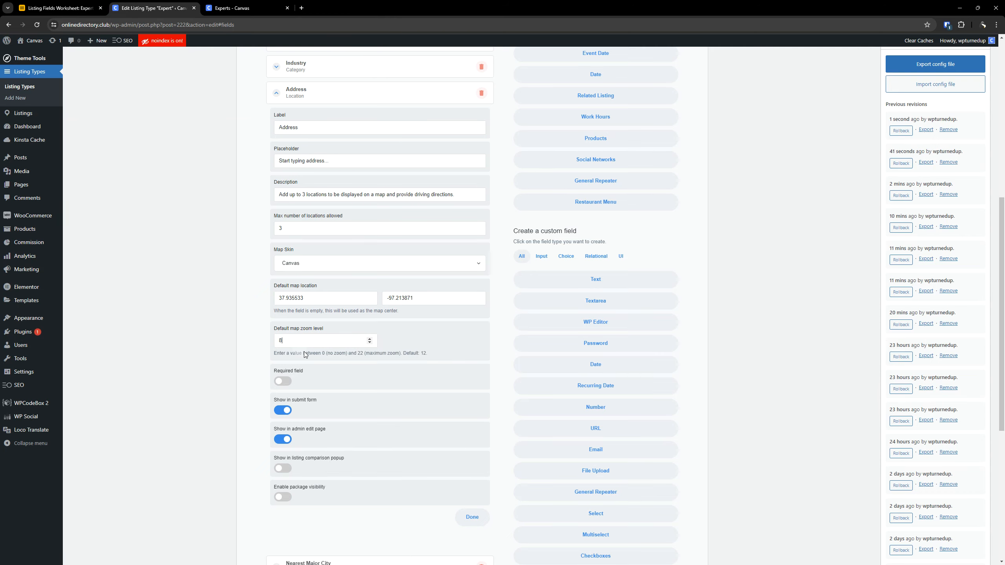
left_click(60, 8)
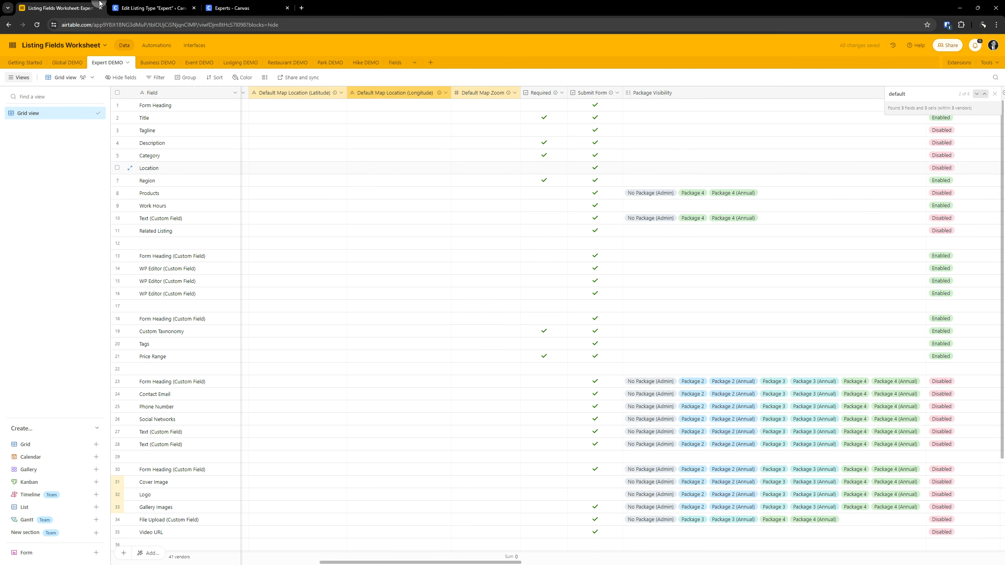
left_click(134, 4)
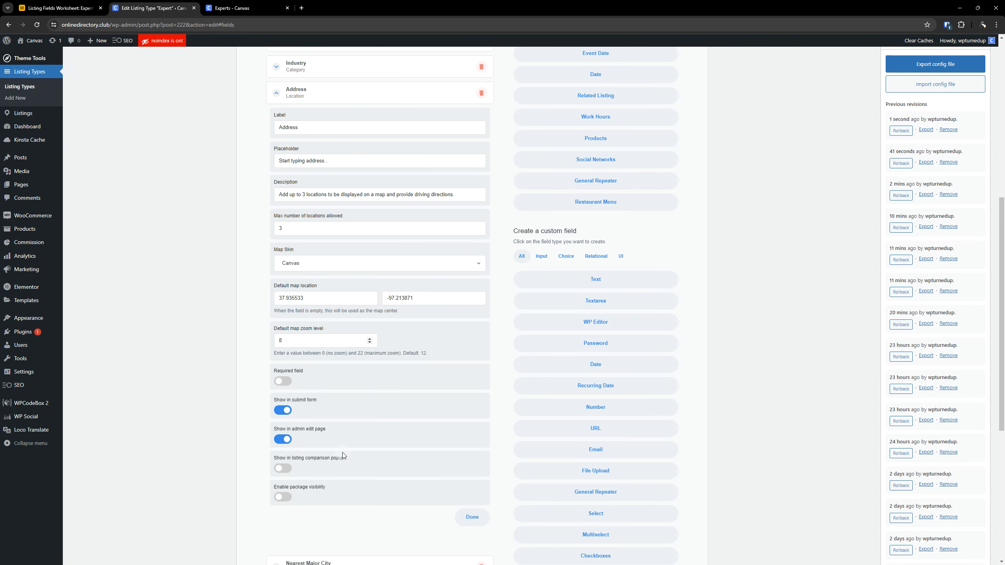
scroll(343, 453, "up", 5)
left_click(307, 289)
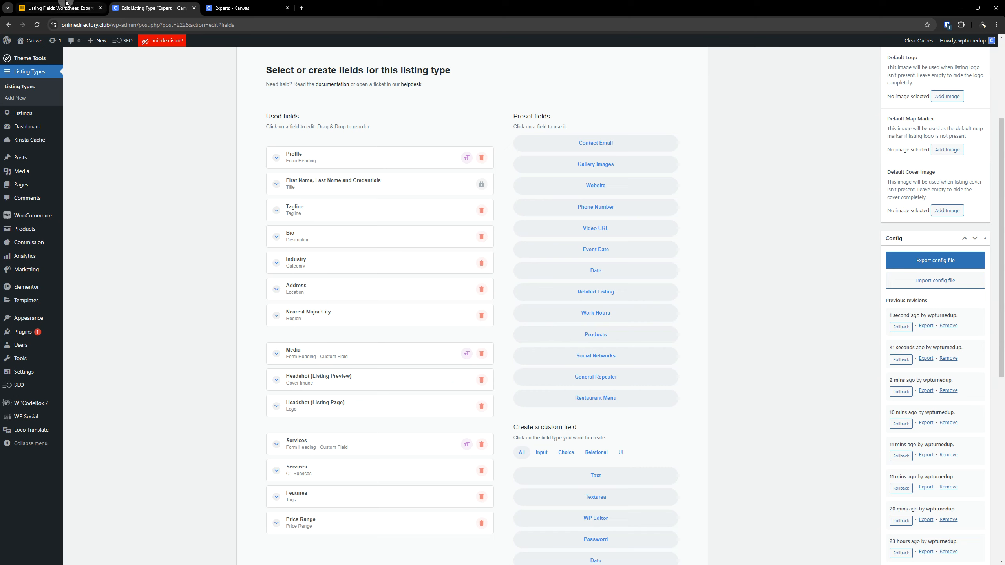
- Compare the worksheet's Region row with the listing type's used fields to see which field comes after Location
left_click(59, 8)
left_click(157, 182)
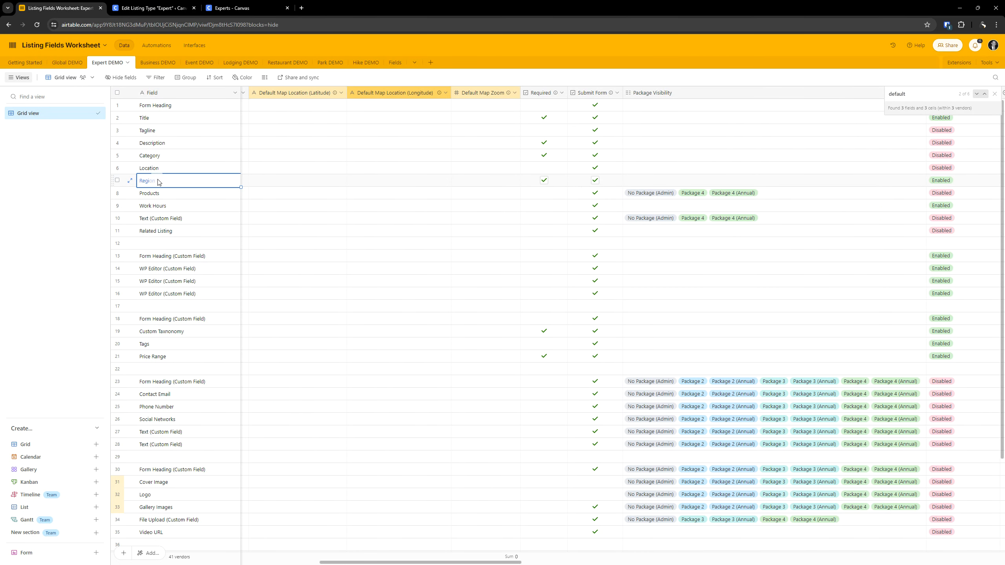
left_click(157, 5)
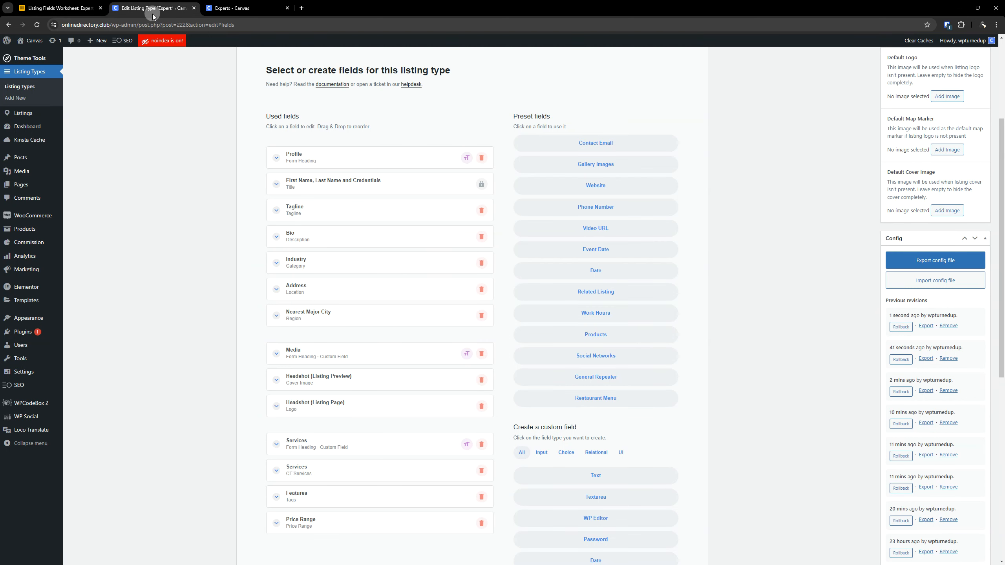
left_click(75, 8)
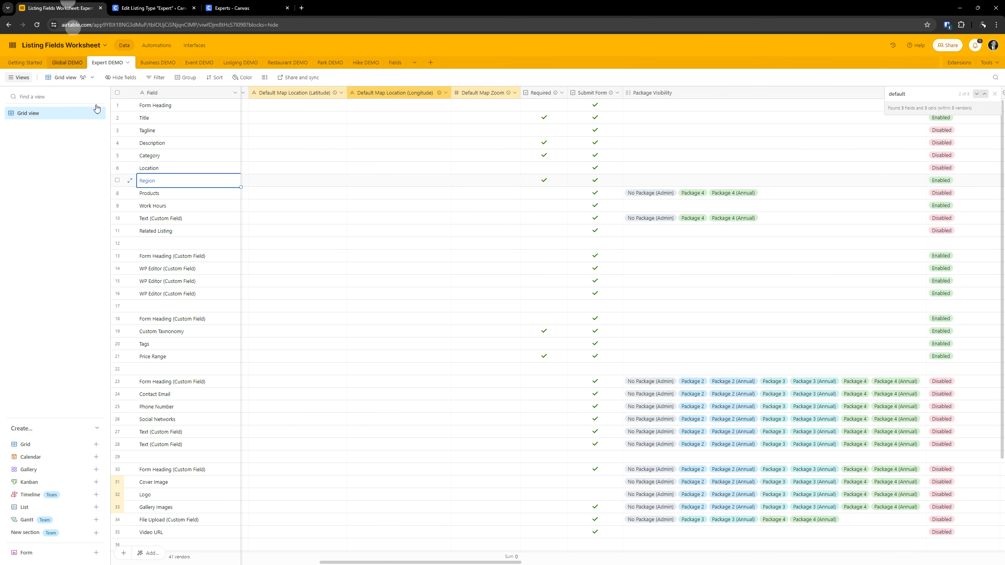
- Look through the Products row in the worksheet from its field type and label to its placeholder and icon
left_click(160, 198)
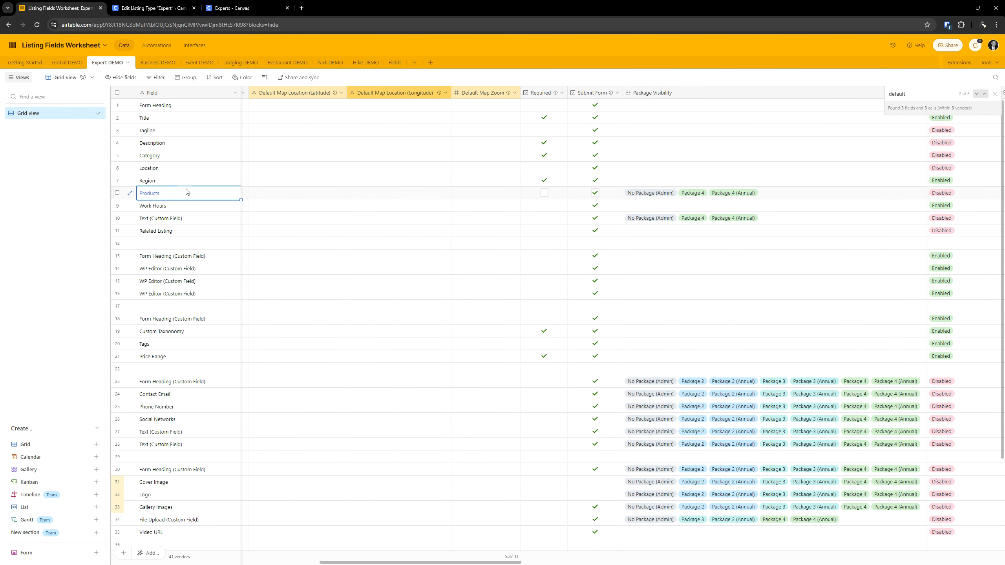
key("Right")
key("Right")
key("Right")
key("Left")
key("Left")
key("Left")
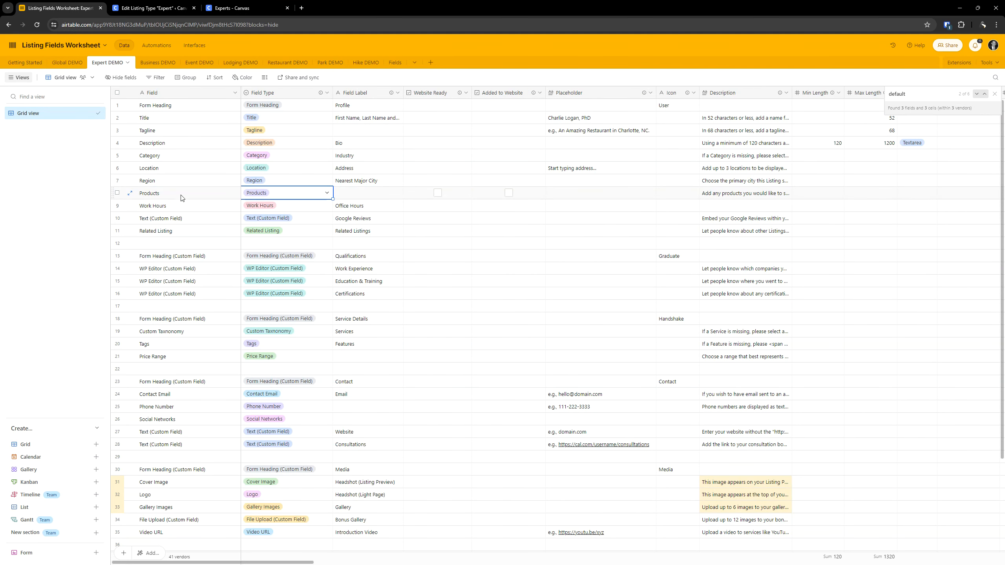
key("Right")
key("Right")
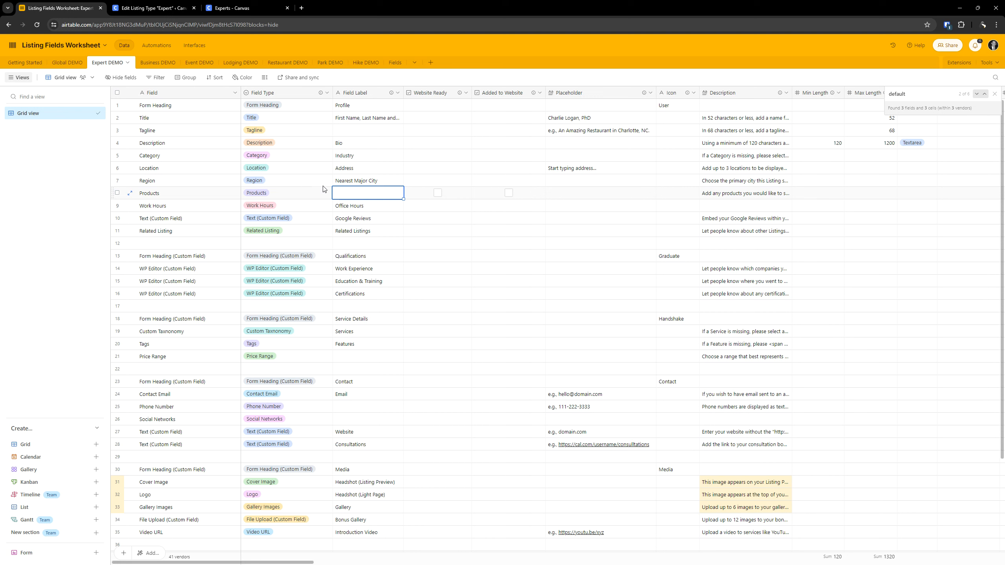
key("Right")
key("Right")
key("Right")
key("Right")
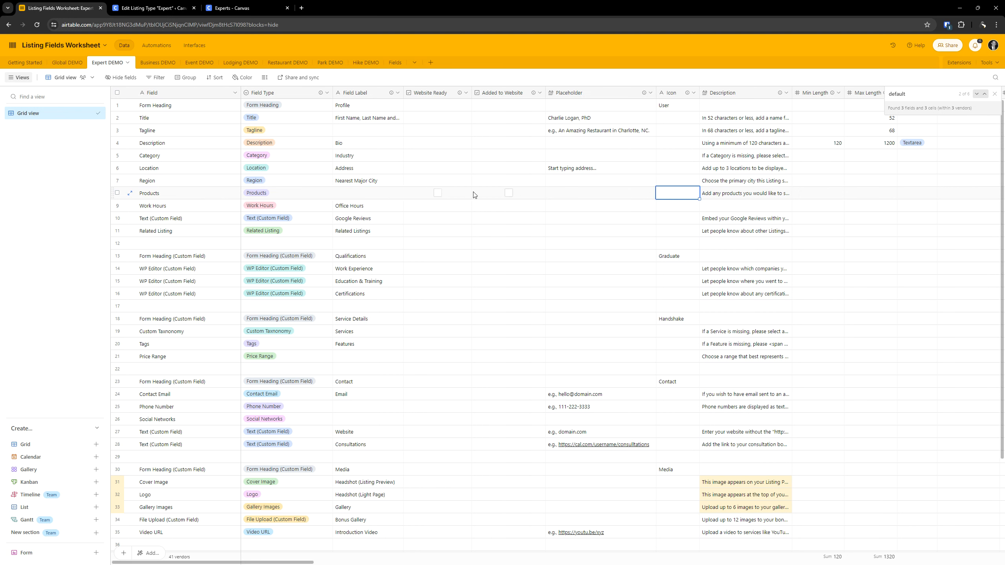
- Copy the Products row's description text from the worksheet and return to the Expert listing type's fields
double_click(726, 194)
triple_click(726, 193)
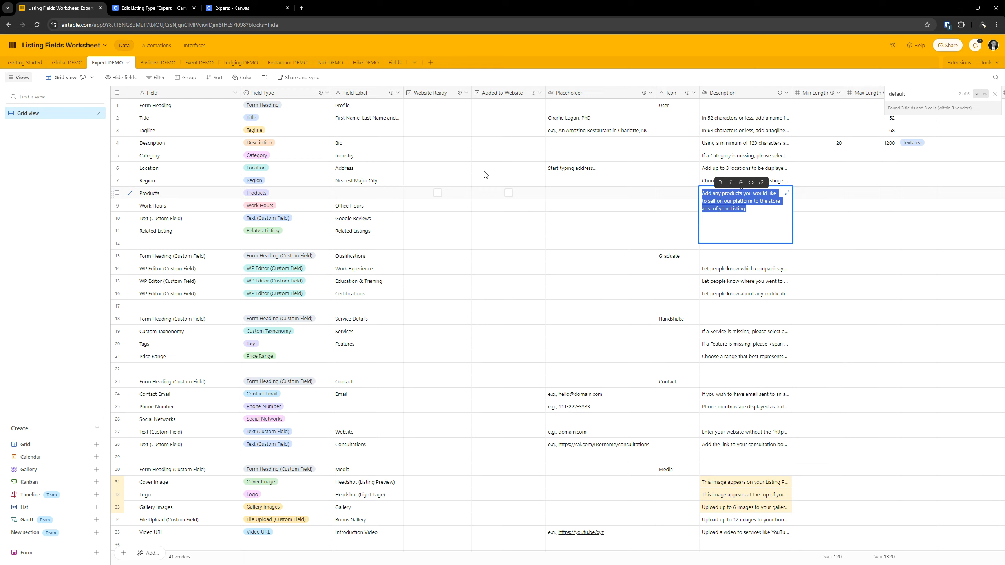
left_click(152, 7)
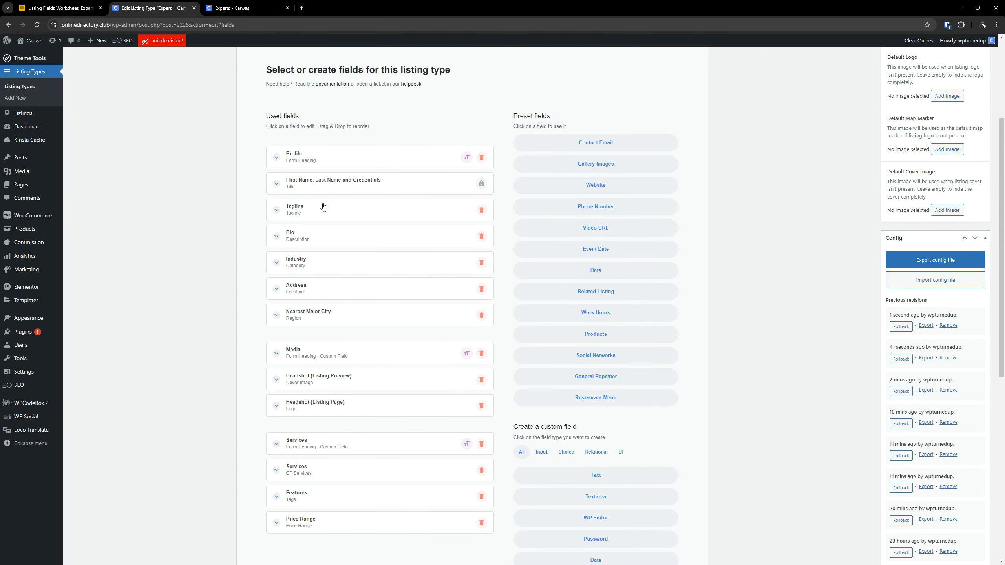
- Search the listing type's fields page for "product" to check whether a Products field is already used
scroll(415, 208, "down", 1)
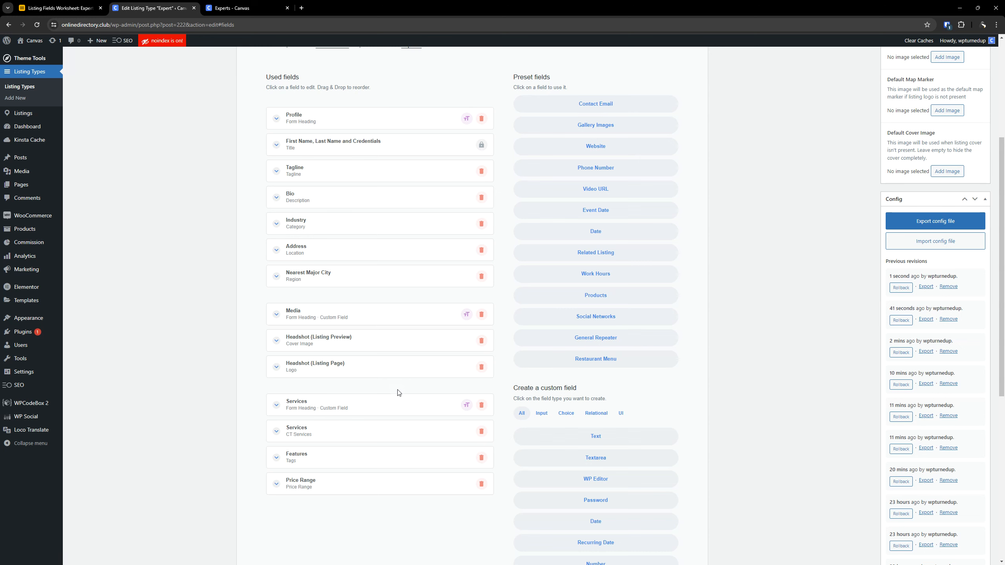
scroll(406, 366, "down", 5)
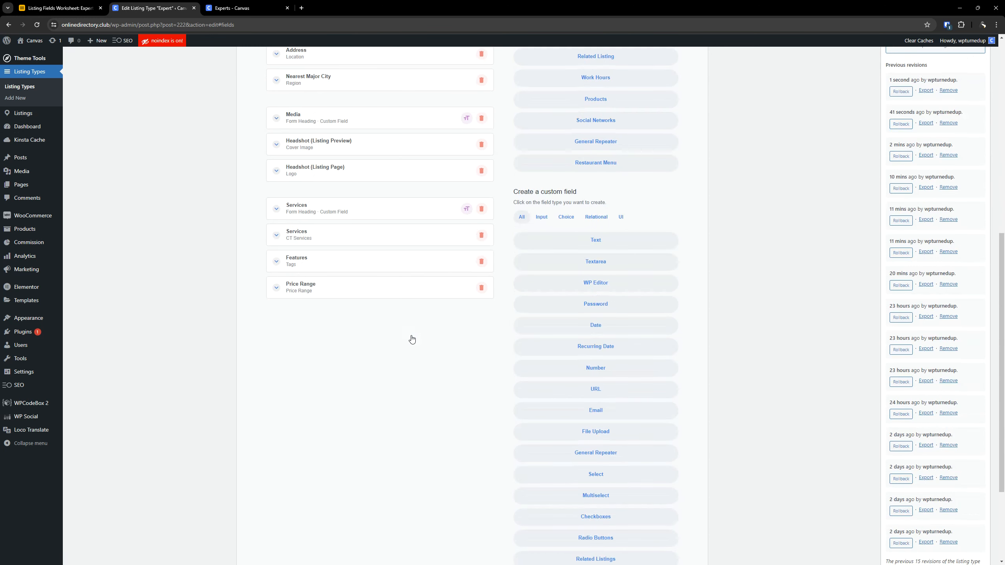
scroll(411, 338, "up", 6)
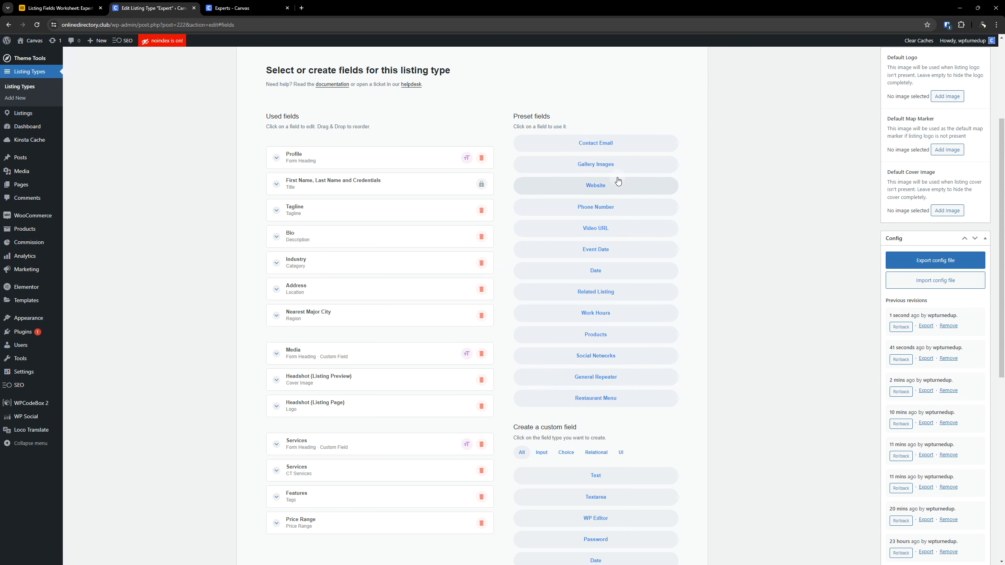
scroll(376, 239, "down", 4)
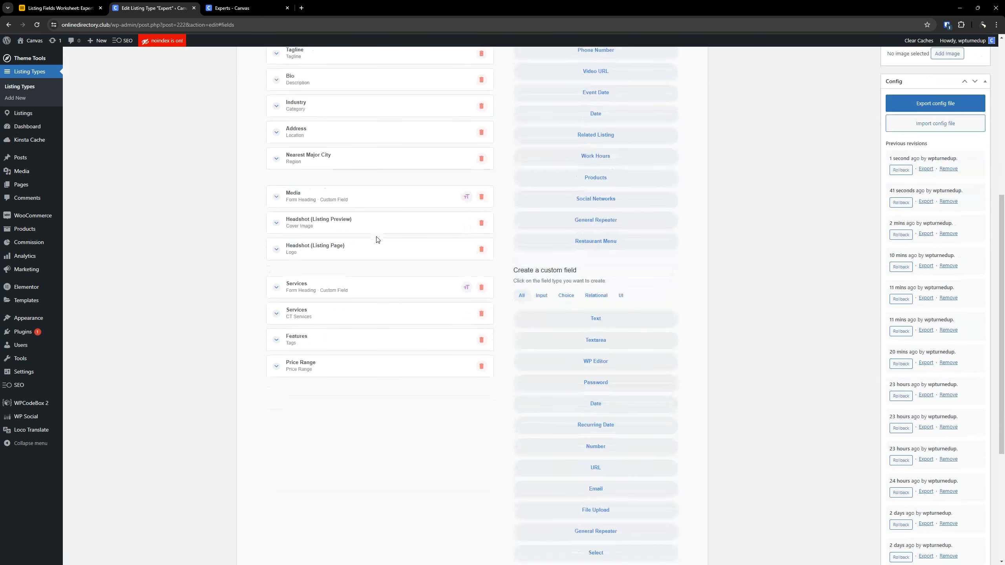
key("ctrl+f")
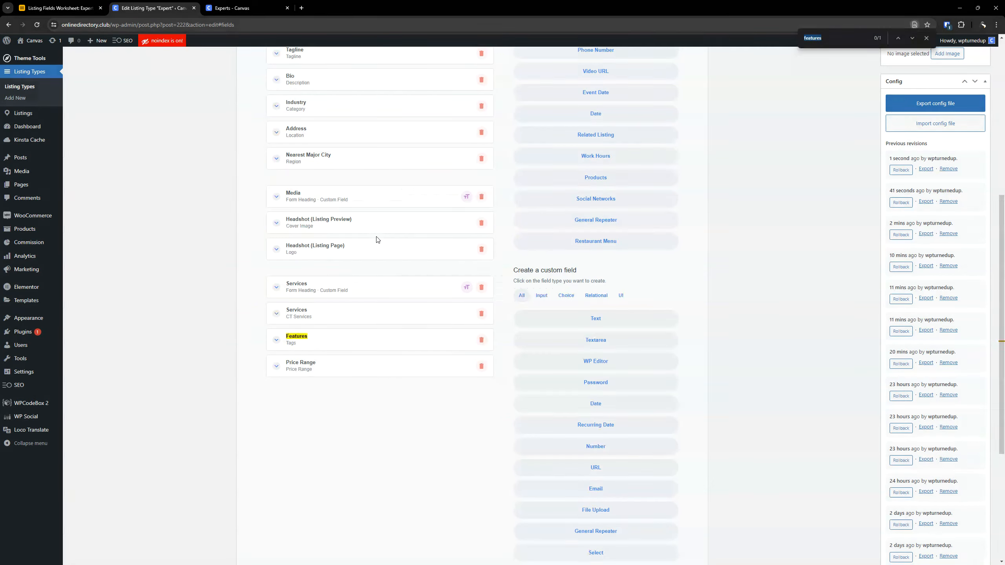
type("product")
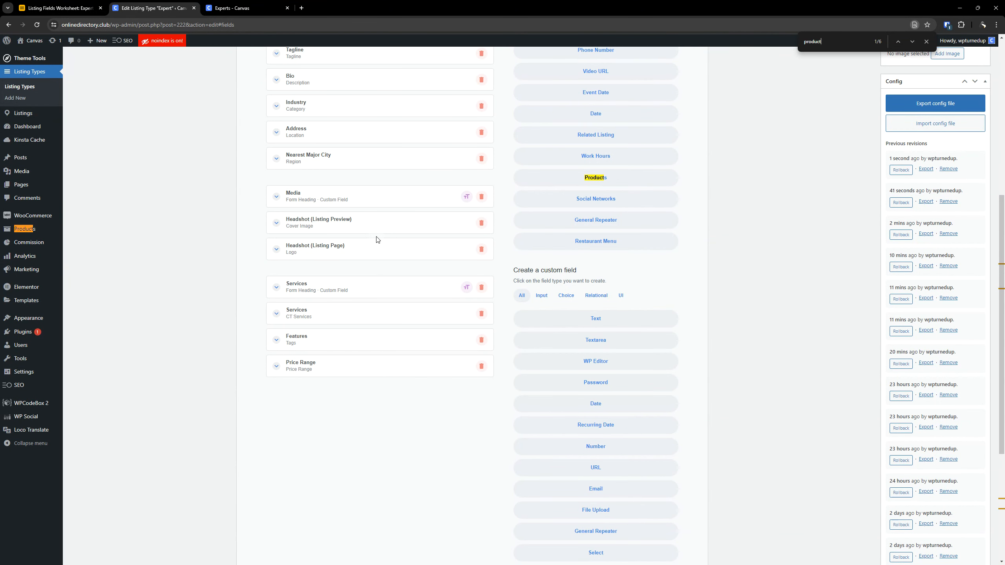
scroll(377, 239, "up", 7)
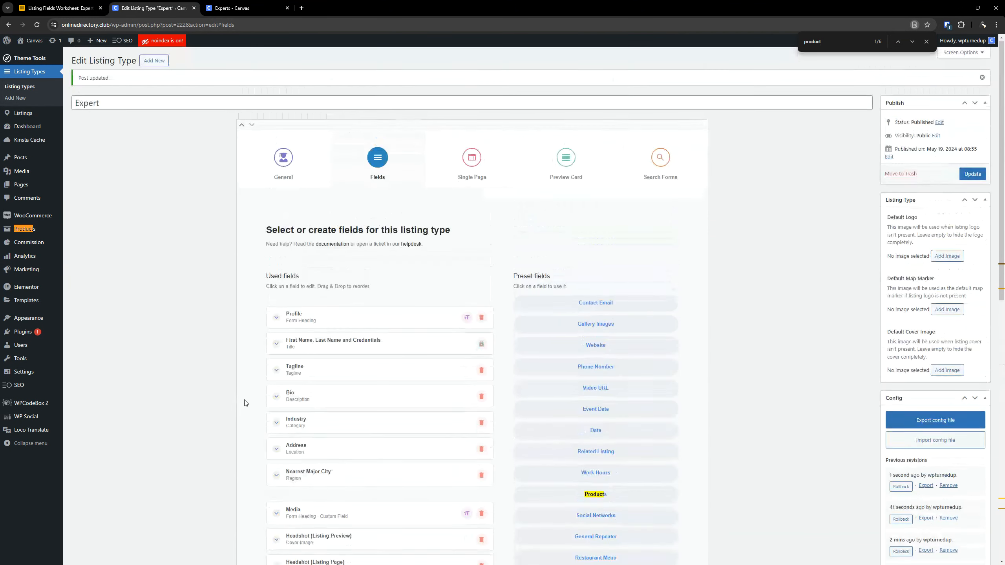
scroll(449, 370, "down", 4)
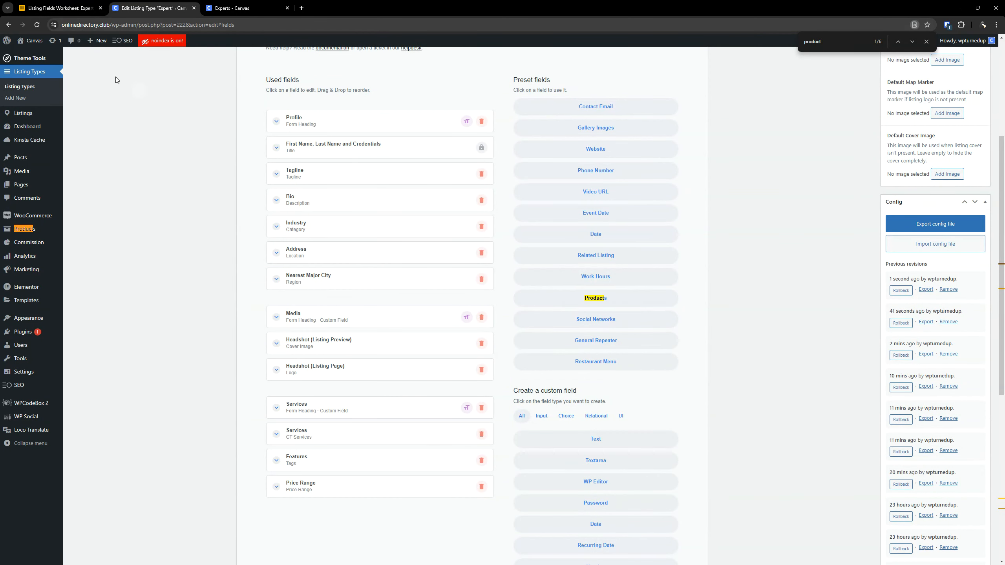
- Add the preset Products field and place it directly below Nearest Major City in the used fields
left_click(90, 8)
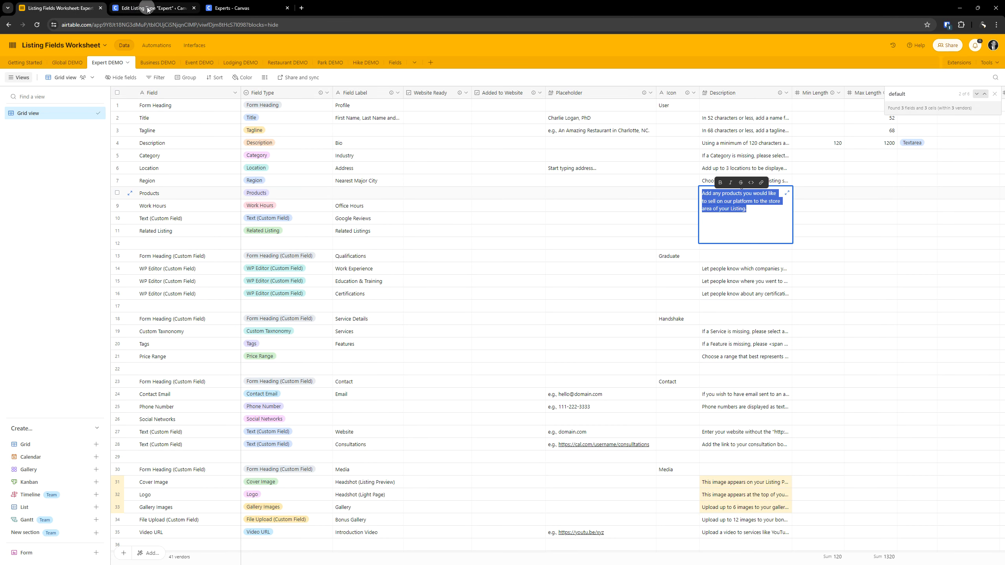
left_click(148, 7)
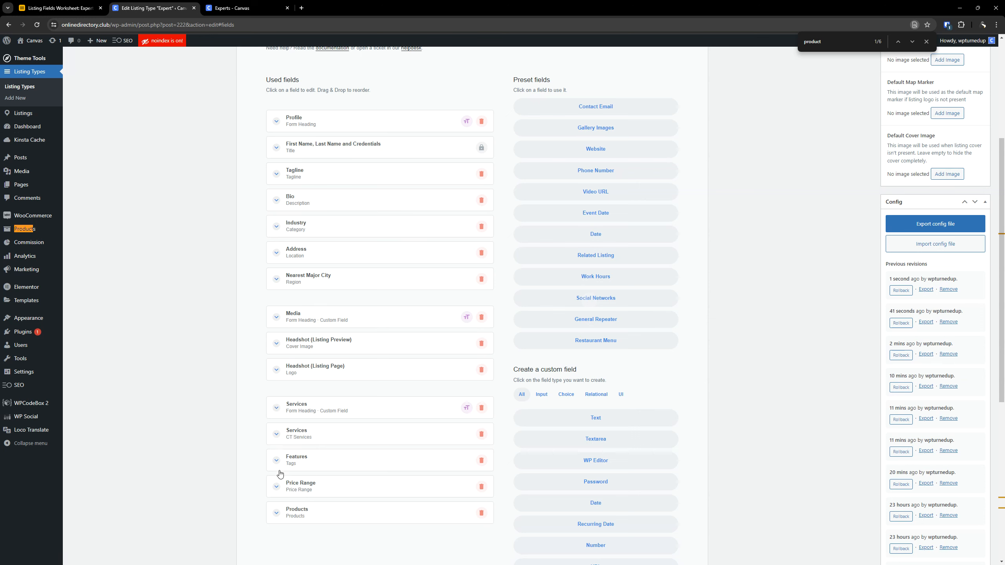
left_click_drag(321, 512, 315, 308)
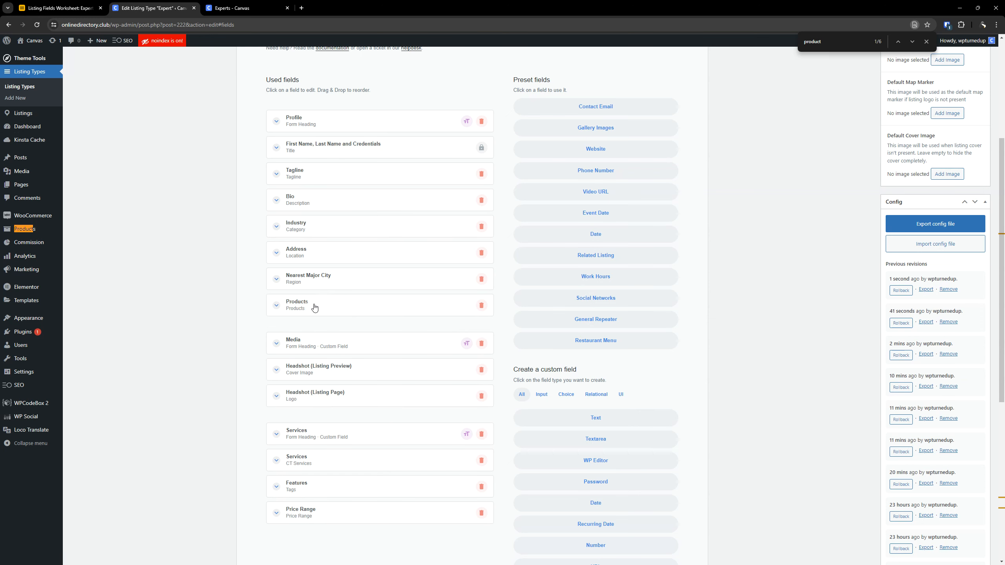
- Set the Products field's description to "Add any products you would like to sell on our platform to the store area of your Listing."
left_click(314, 308)
scroll(329, 321, "down", 2)
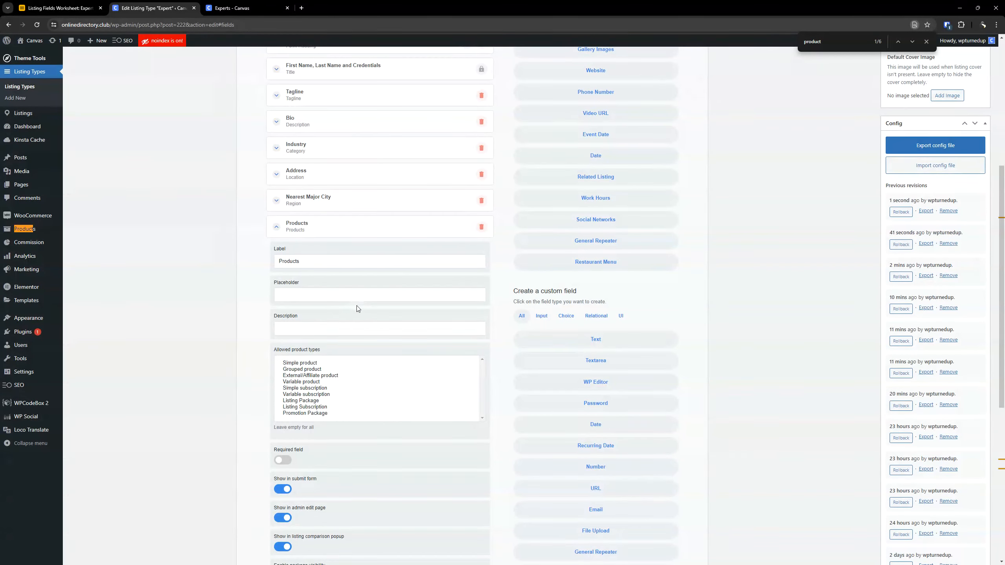
scroll(357, 307, "down", 3)
left_click(320, 210)
type("Add any products you would like to sell on our platform to the store area of your Listing.")
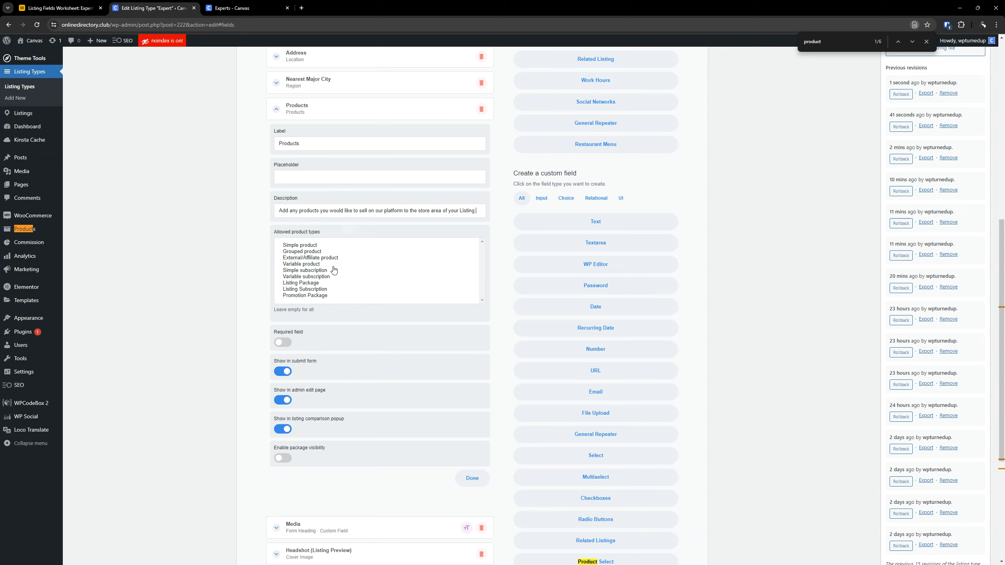
- Examine the Products row's Required, Submit Form and Package Visibility settings in the Expert DEMO worksheet, and close the worksheet's search
left_click(59, 8)
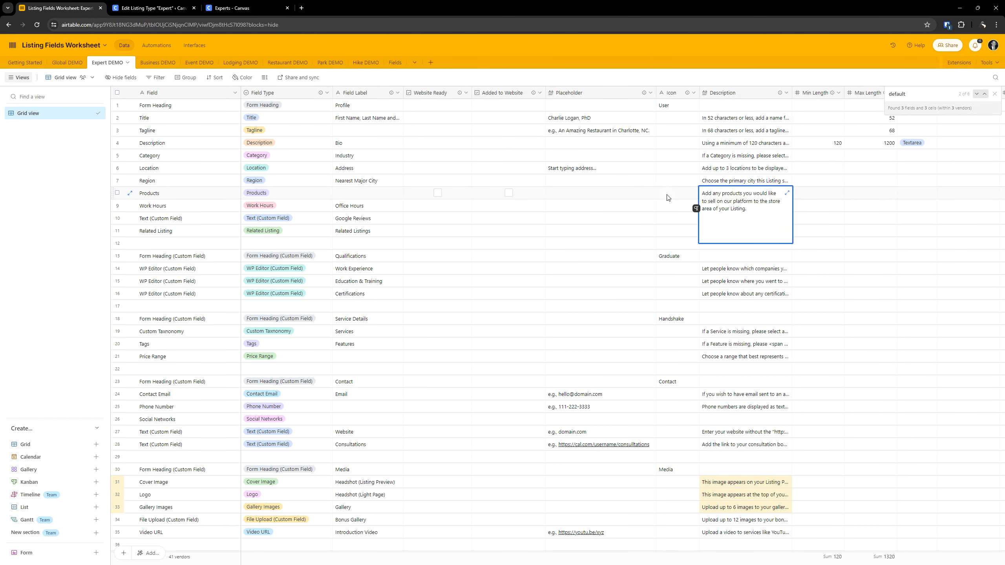
key("Escape")
key("Right")
key("Right")
key("Right")
key("Right")
key("Right")
key("Right")
key("Right")
key("Right")
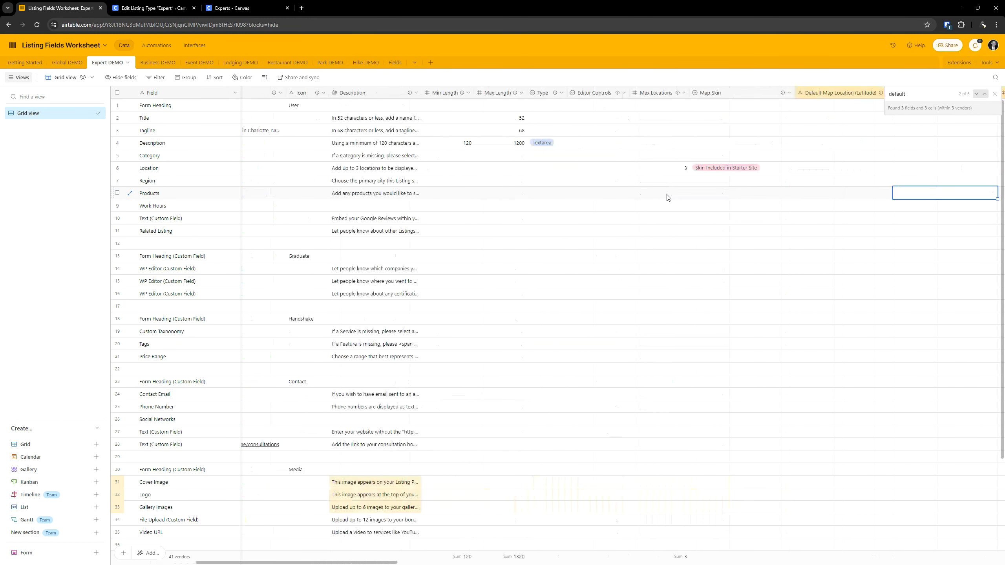
key("Right")
key("Right")
key("Right")
key("Right")
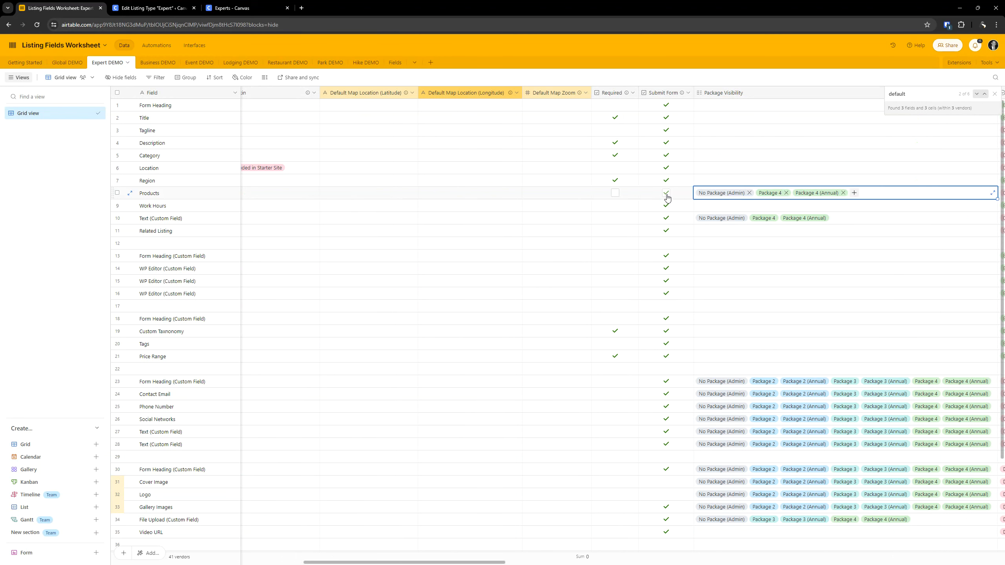
key("Left")
key("Left")
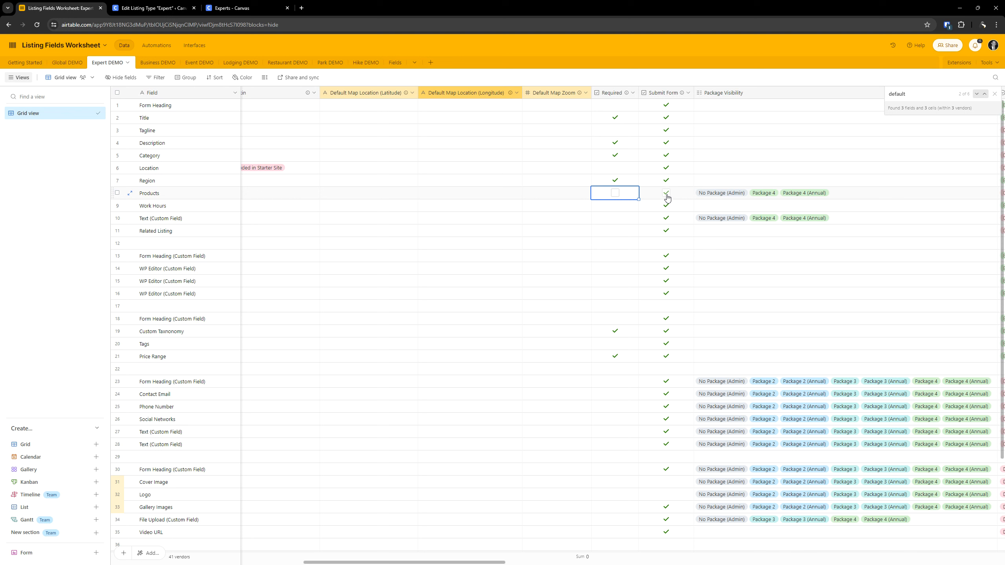
key("Left")
key("Left")
key("Right")
key("Right")
key("Right")
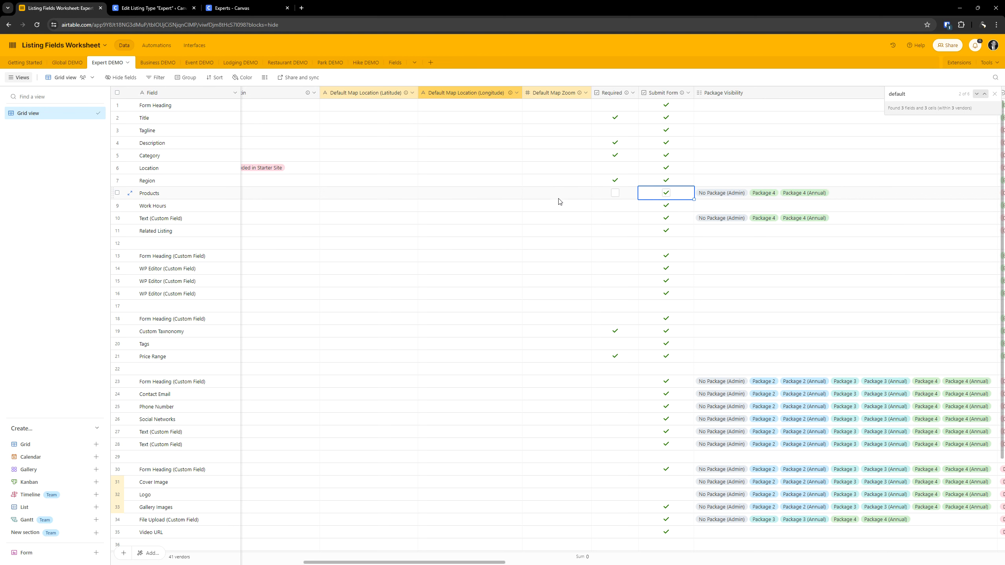
left_click(994, 94)
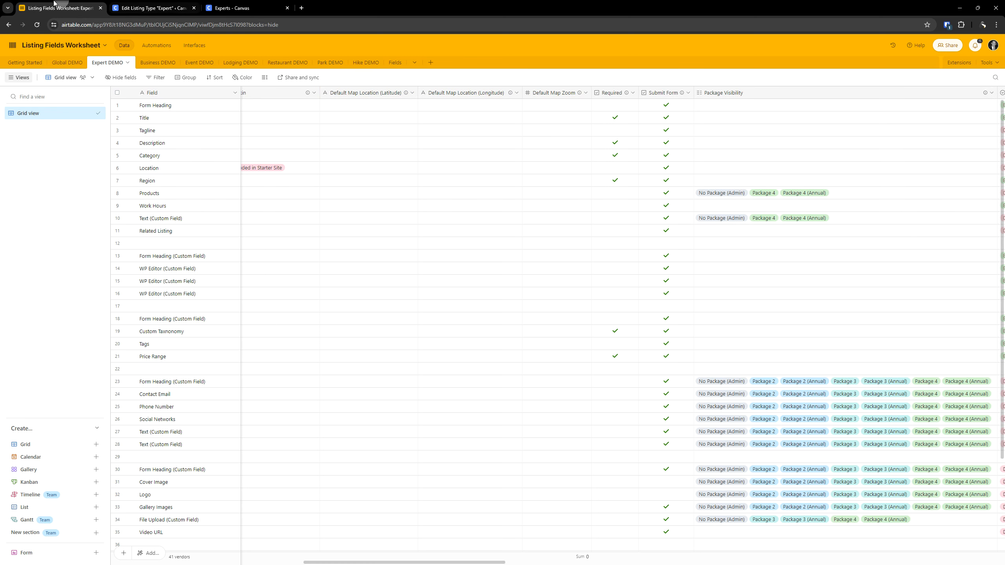
- Return to the Expert listing type and select Simple product as an allowed product type for the Products field
left_click(150, 8)
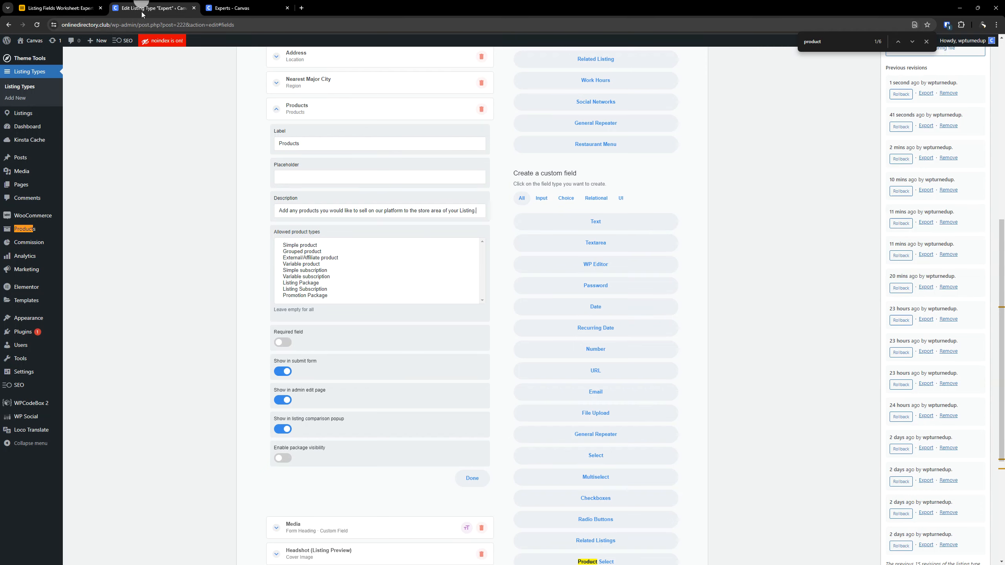
left_click(302, 246)
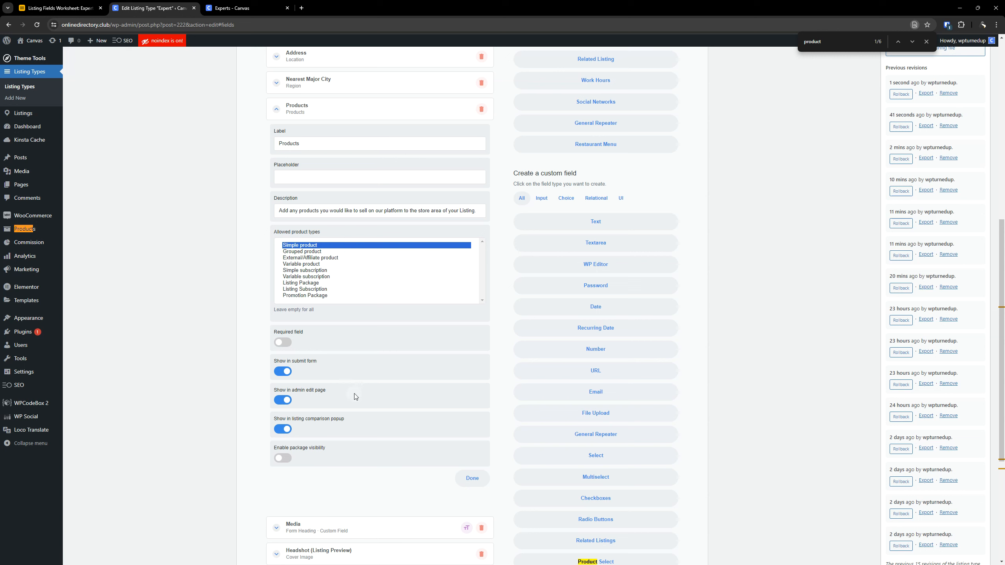
- Exclude the Products field from the listing comparison popup and enable its package visibility with Listing Package equal to No Package
scroll(288, 344, "down", 2)
left_click(283, 351)
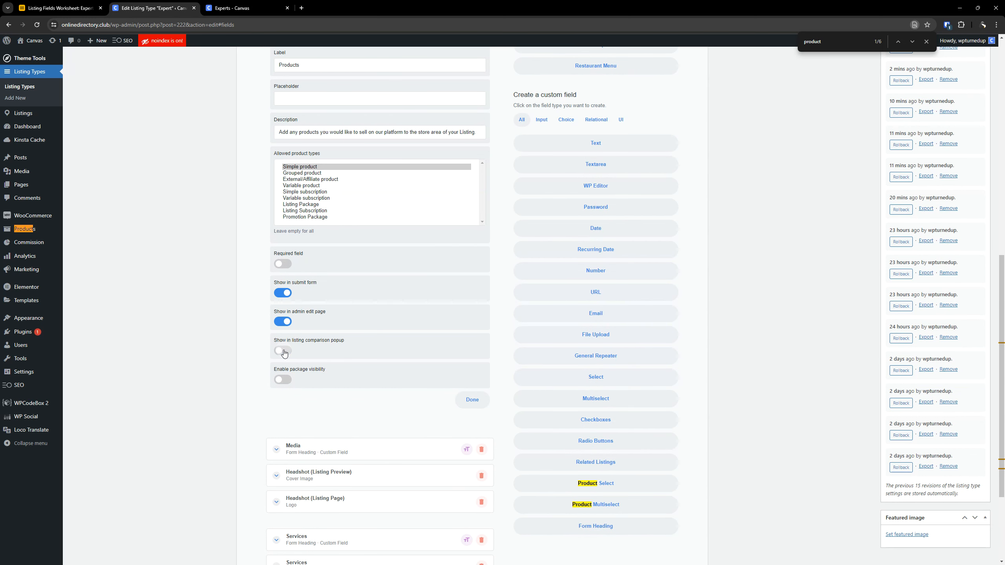
scroll(314, 331, "up", 2)
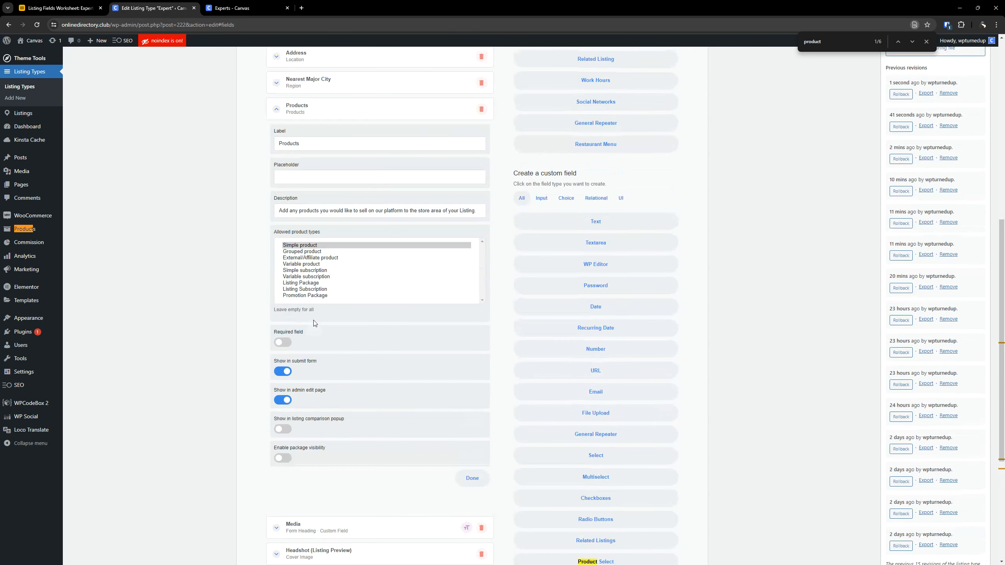
scroll(367, 356, "up", 6)
scroll(328, 343, "down", 4)
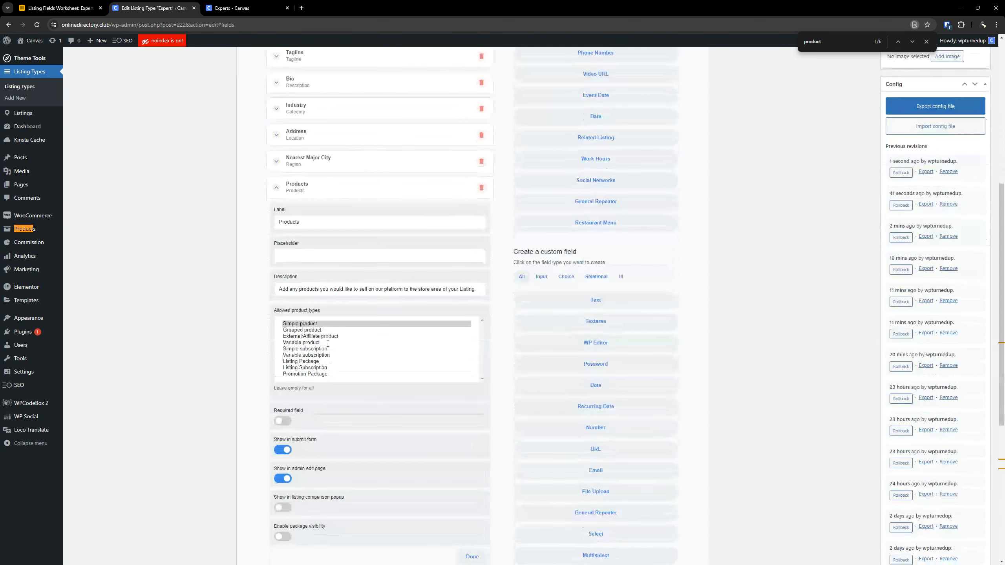
scroll(286, 350, "down", 5)
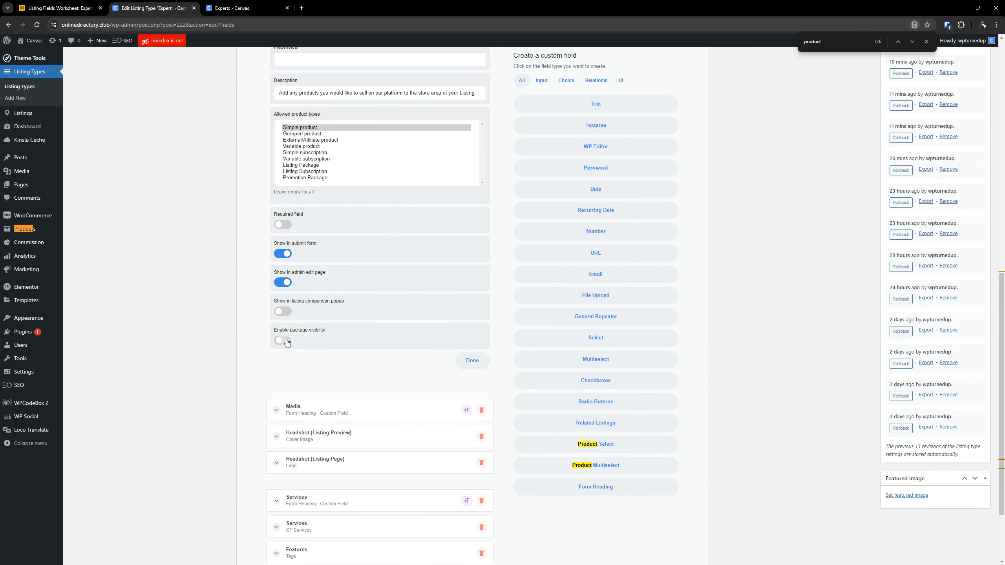
left_click(286, 341)
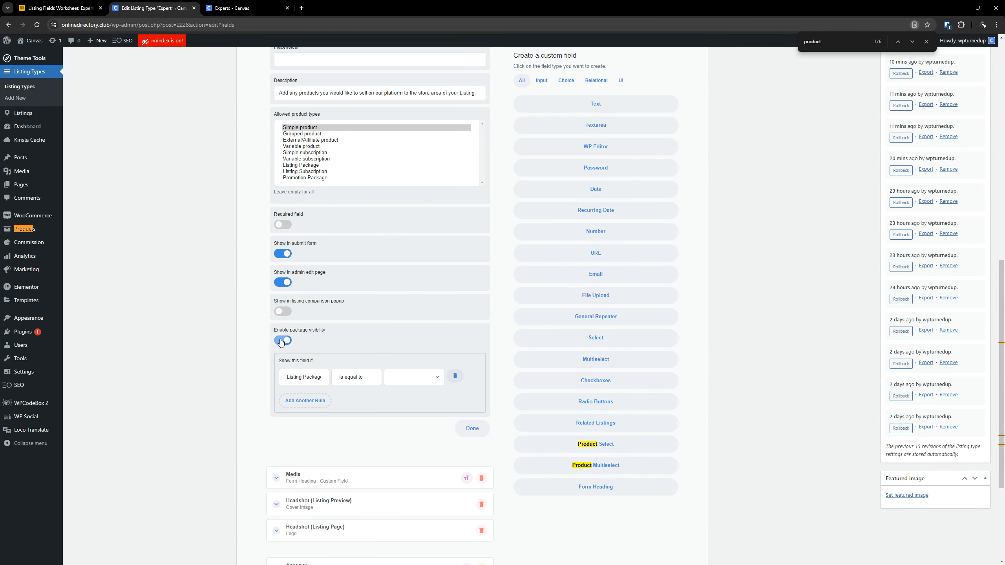
left_click(416, 377)
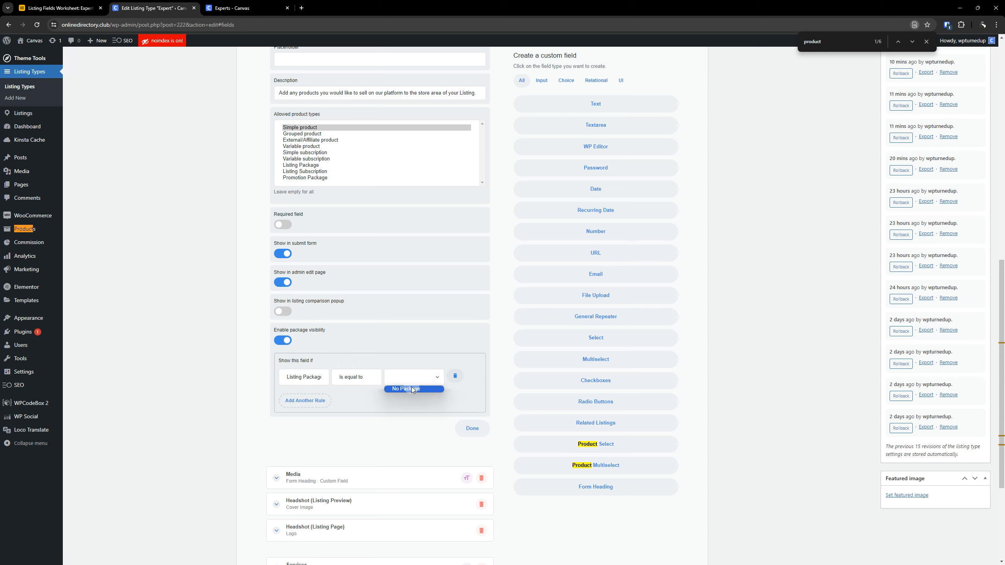
left_click(412, 386)
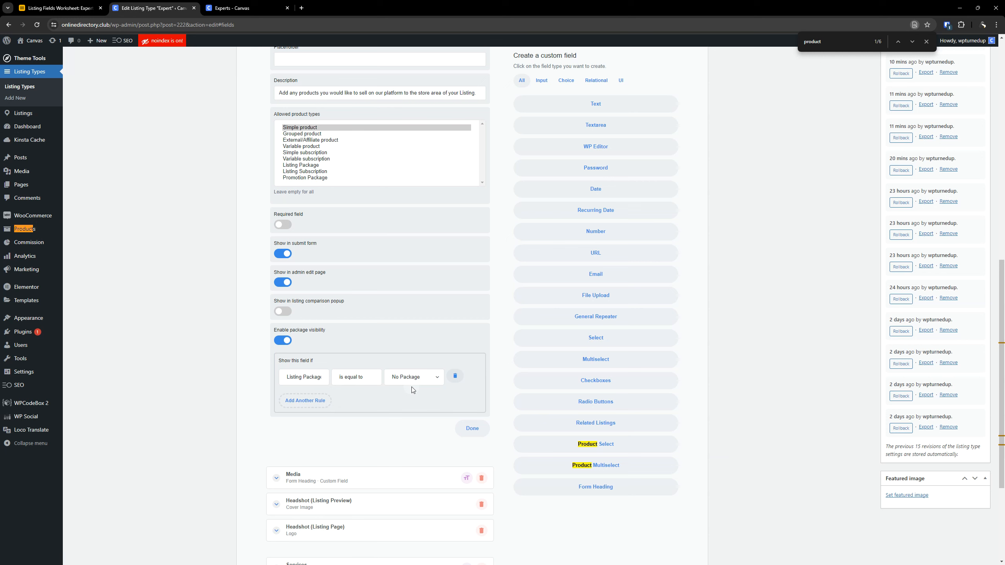
- Add a second Listing Package visibility rule to the Products field and check which packages it offers
left_click(305, 401)
left_click(376, 408)
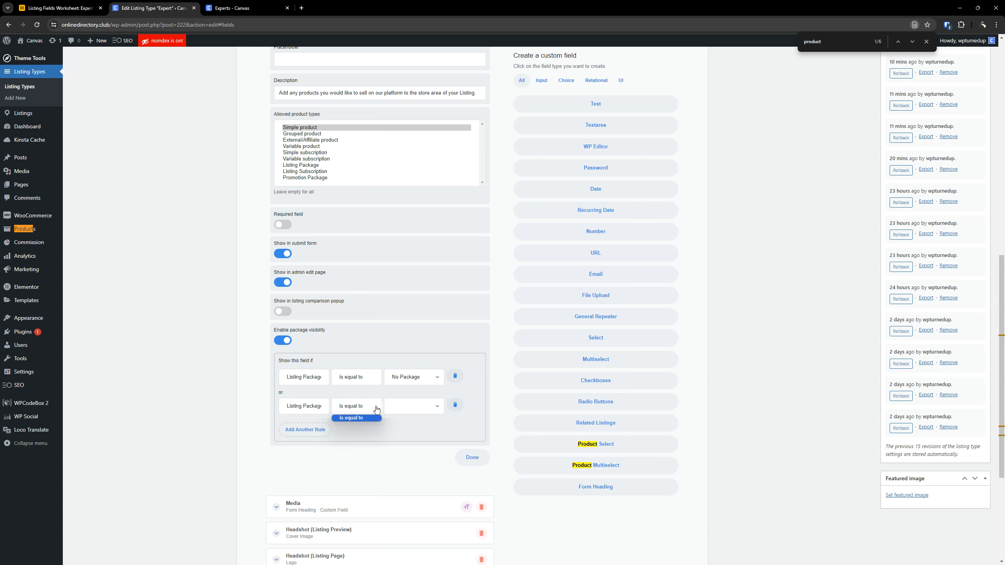
left_click(376, 408)
left_click(356, 409)
left_click(398, 408)
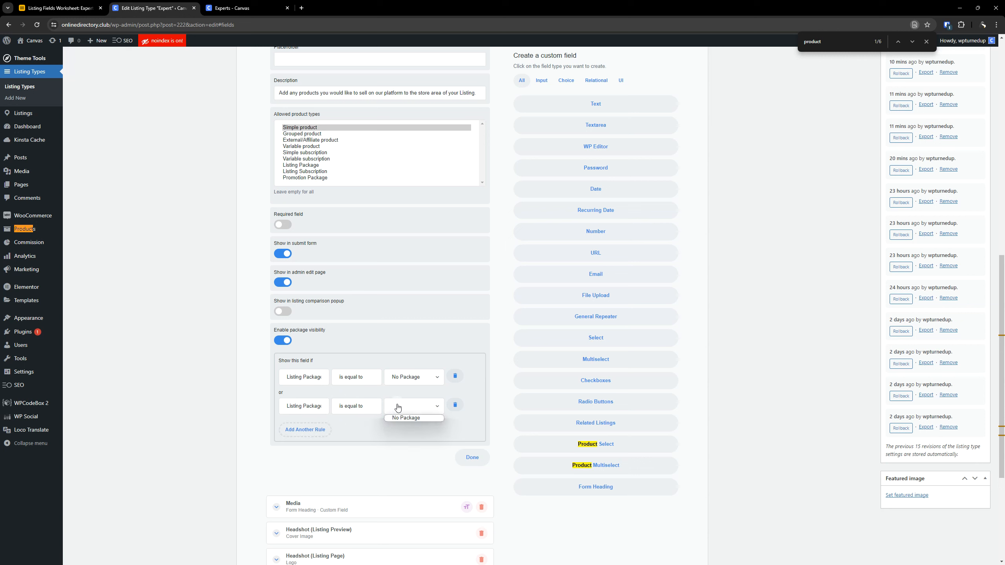
left_click(358, 409)
left_click(309, 409)
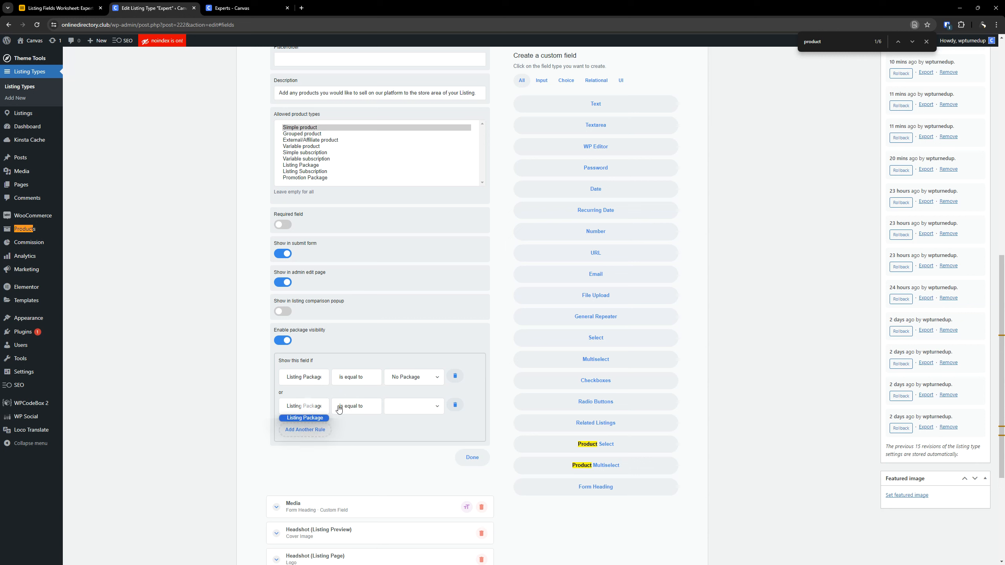
left_click(339, 409)
left_click(401, 409)
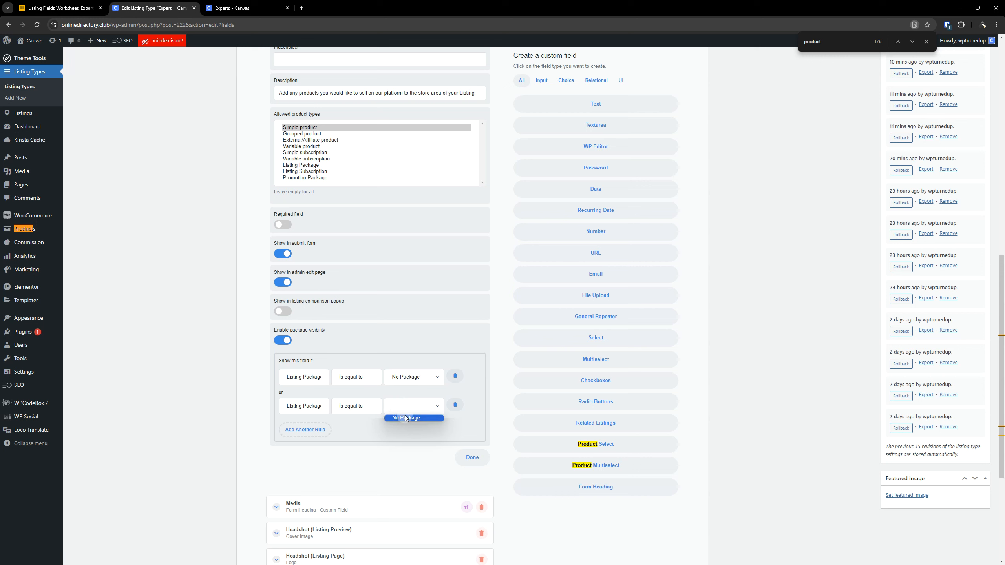
left_click(409, 410)
left_click(409, 410)
left_click(415, 411)
left_click(415, 411)
left_click(418, 408)
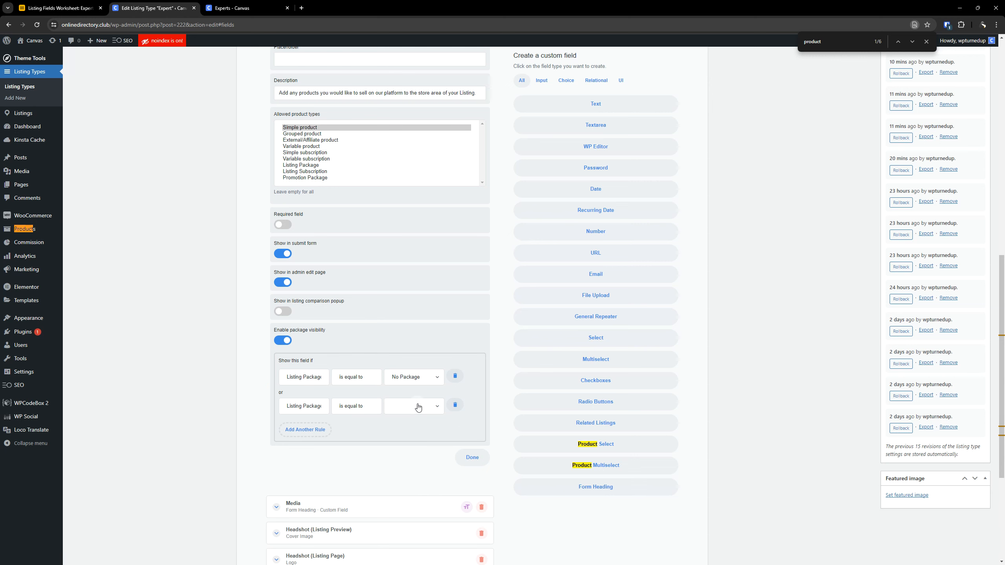
left_click(417, 408)
- In the listing type's general package settings, add Packages 1 to 4 and Packages 1 to 4 (Annual) as paid listing packages
scroll(444, 407, "up", 10)
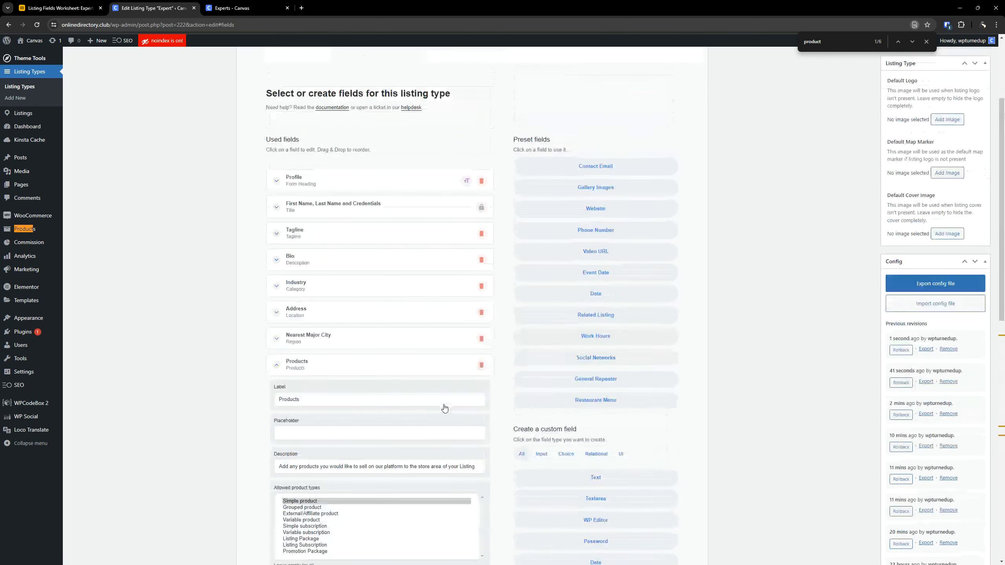
left_click(972, 135)
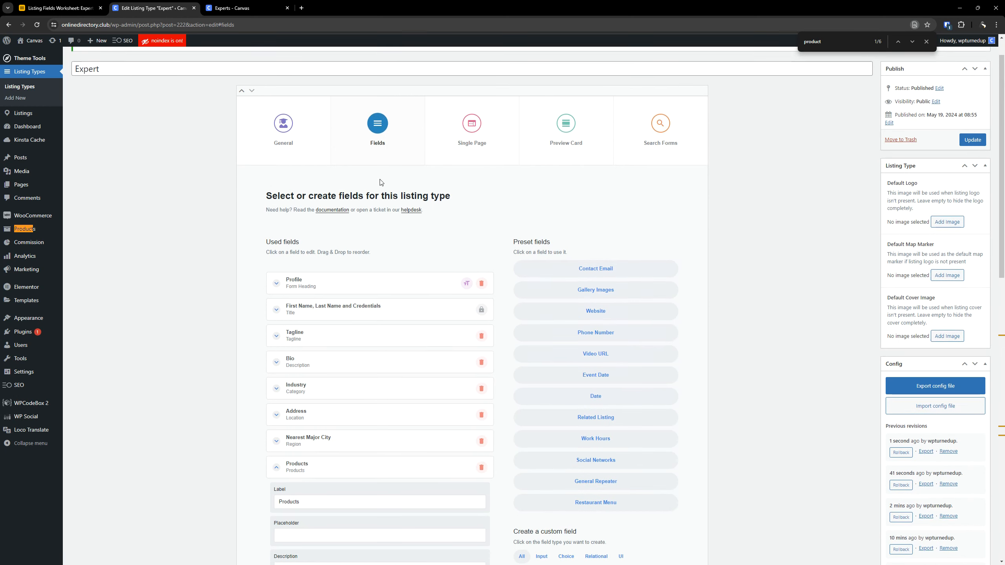
left_click(290, 180)
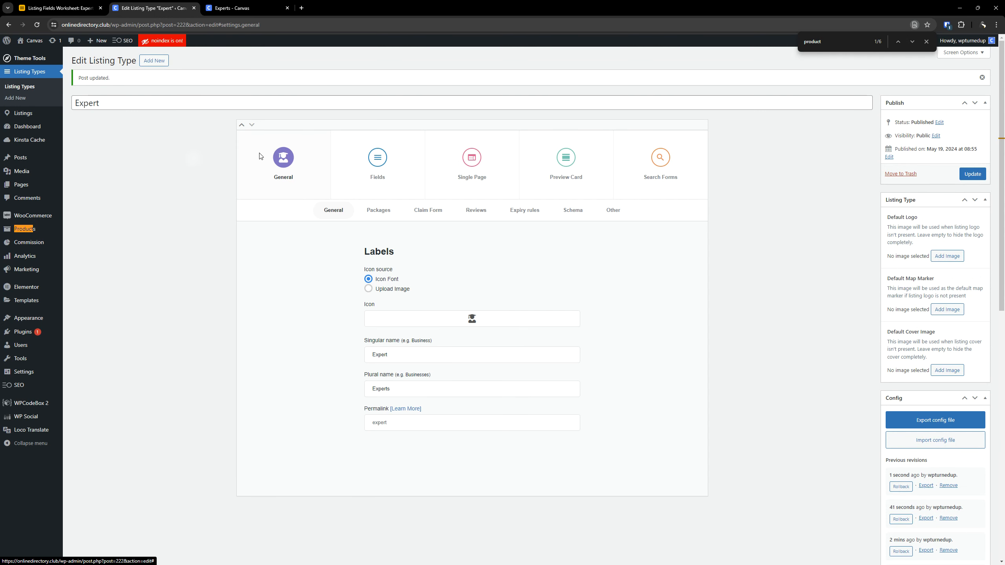
left_click(377, 211)
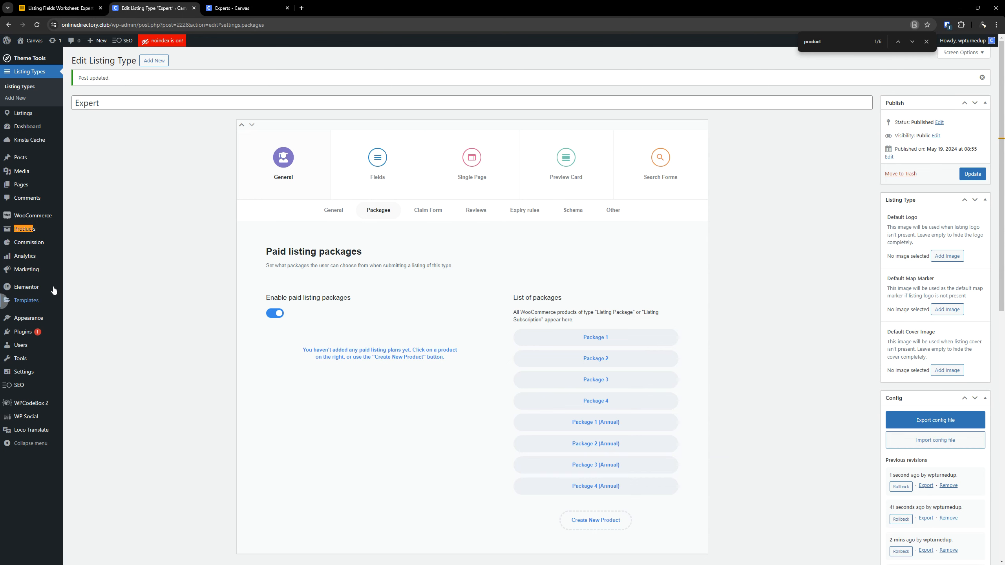
scroll(386, 265, "down", 3)
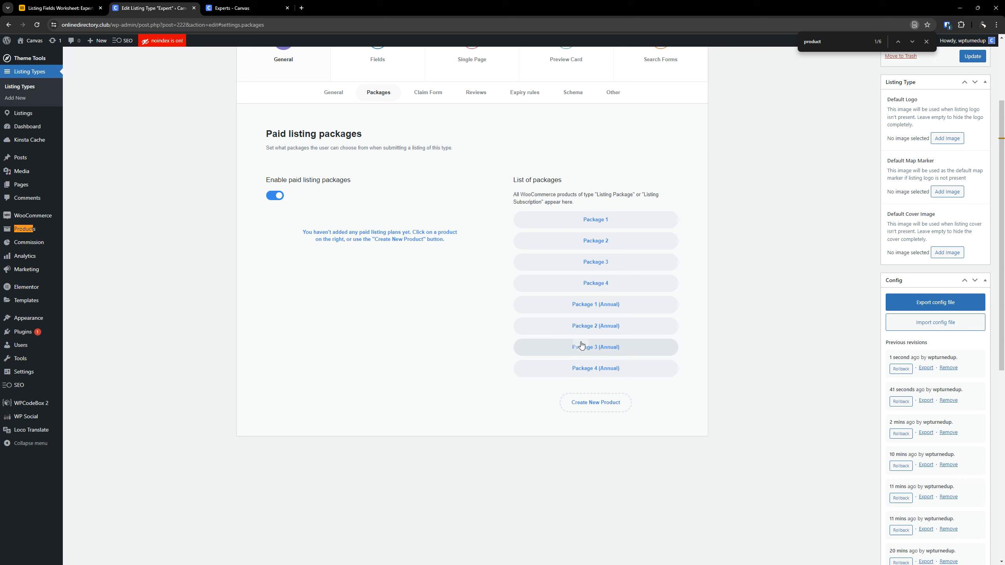
left_click(602, 224)
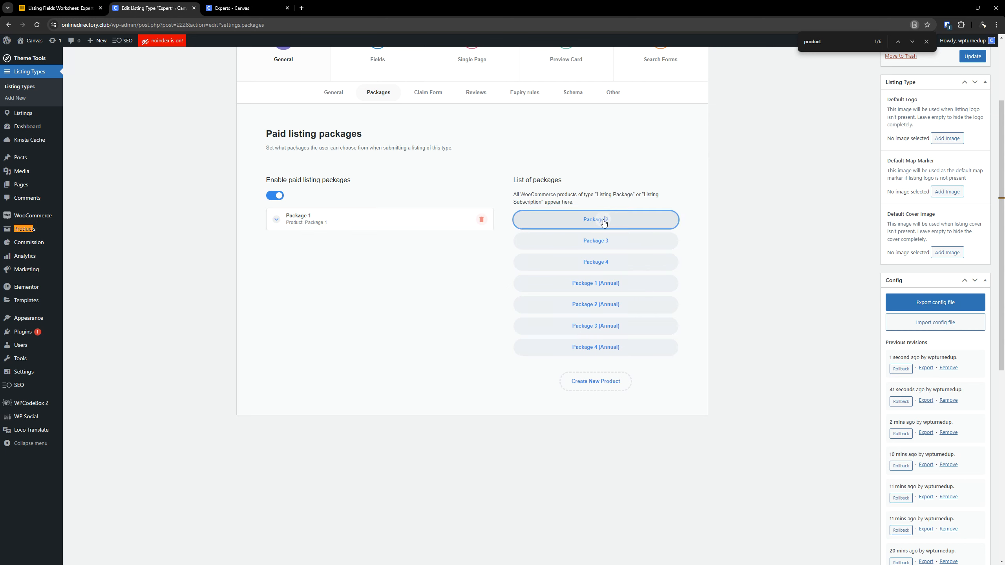
left_click(602, 224)
left_click(603, 223)
left_click(604, 223)
left_click(604, 223)
left_click(602, 223)
left_click(603, 222)
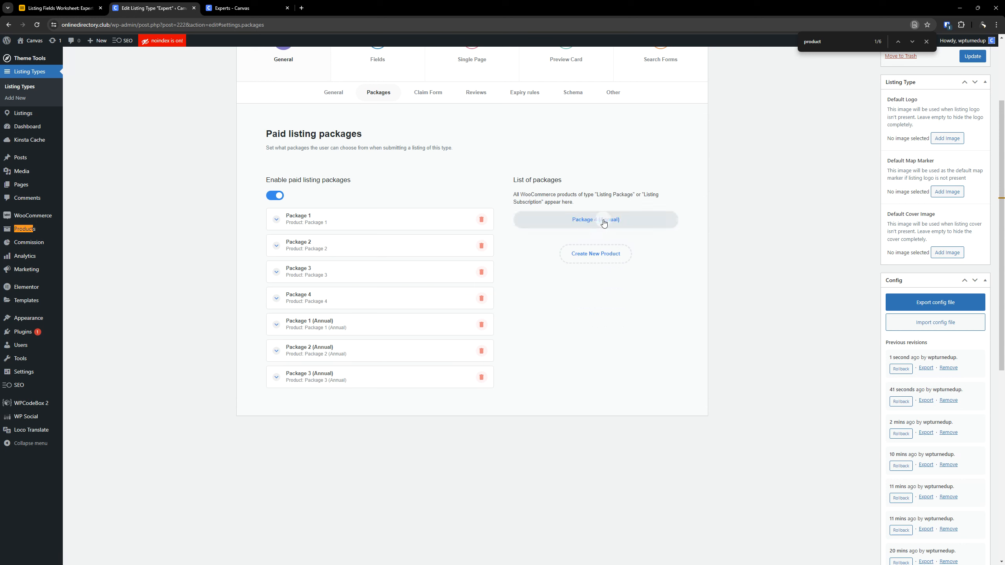
left_click(602, 222)
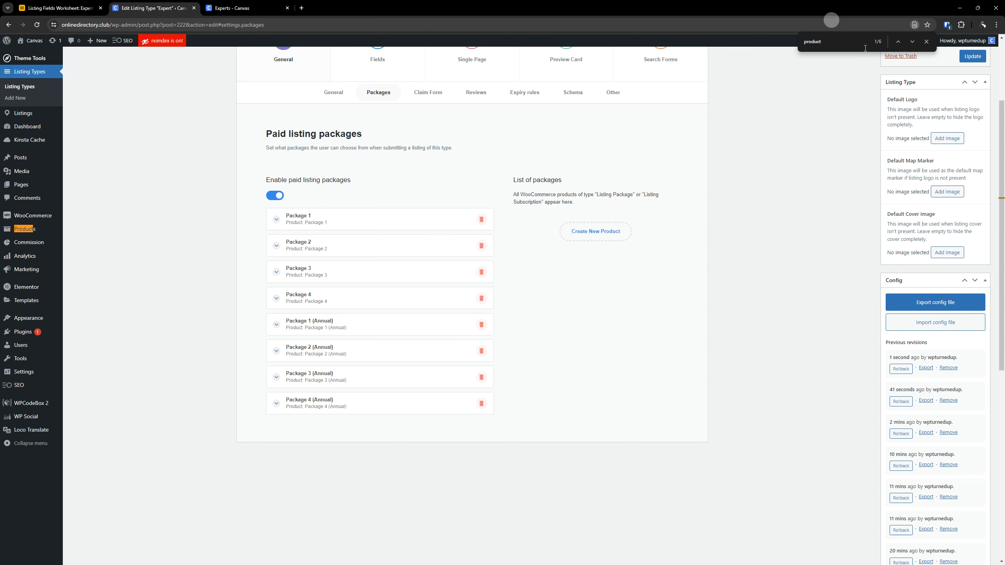
- Close the page search and save the Expert listing type
left_click(926, 41)
scroll(691, 245, "up", 3)
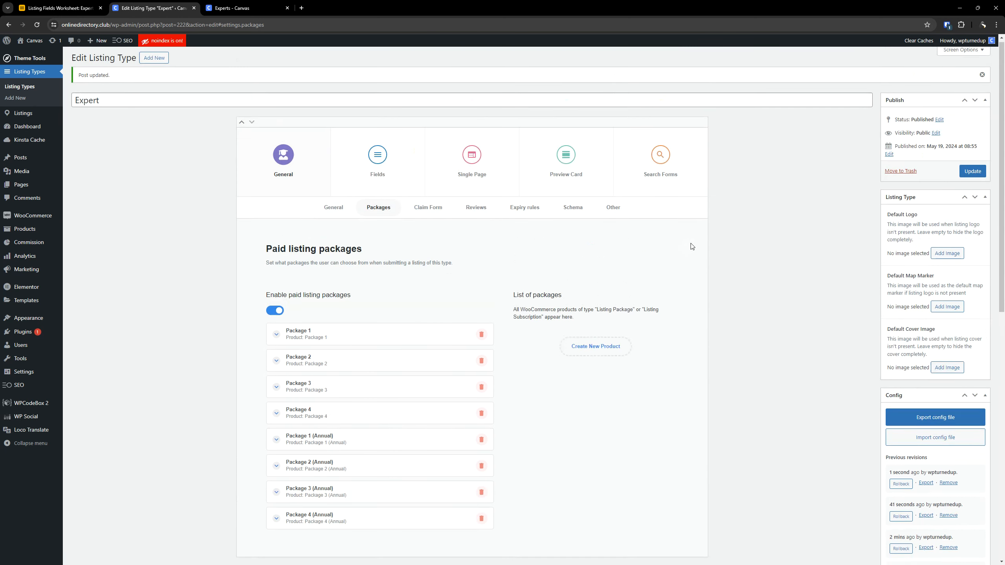
scroll(703, 234, "down", 4)
scroll(782, 209, "up", 4)
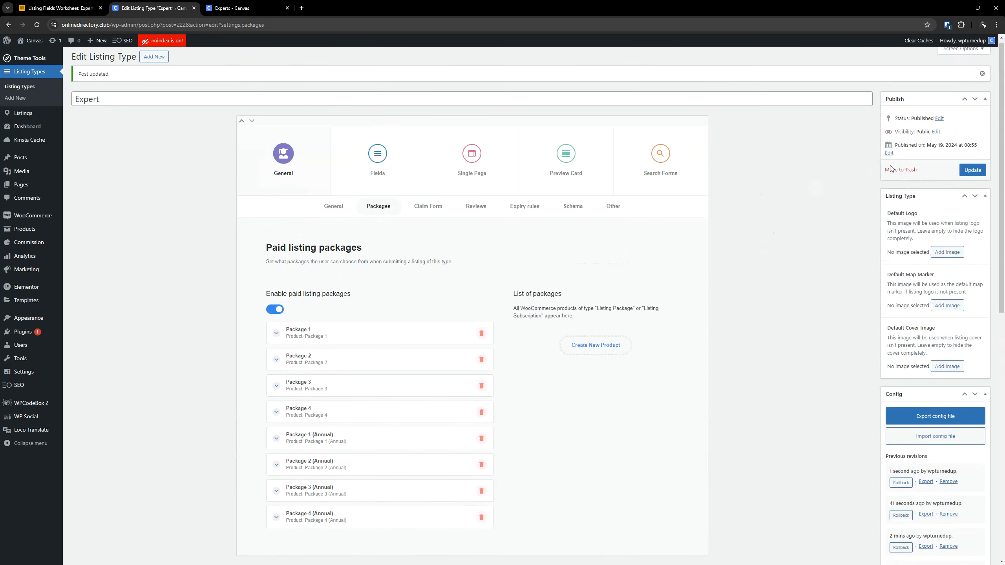
left_click(969, 175)
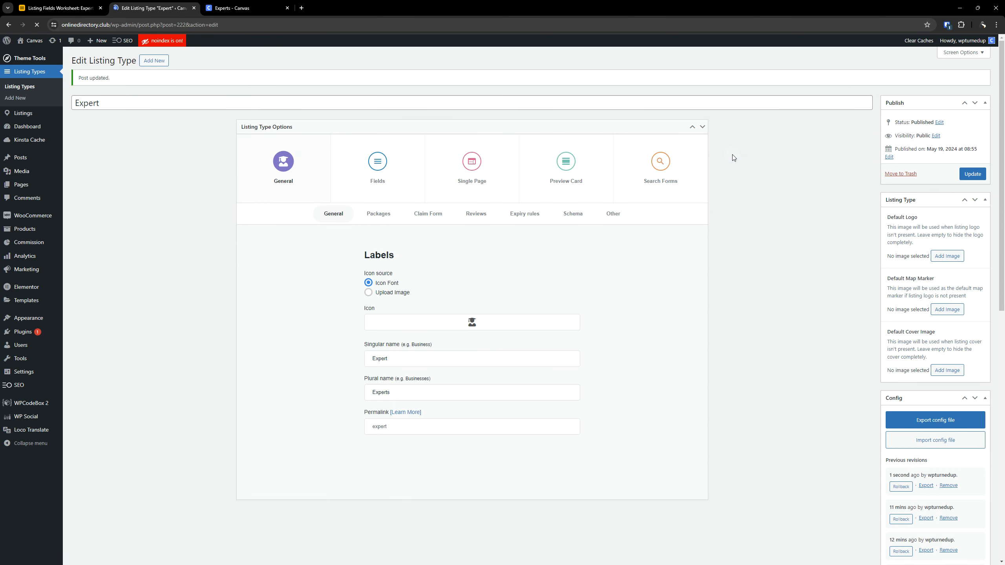
- Set the Products field's second visibility rule to Package 4, add a third for Package 4 (Annual), and collapse the field
left_click(379, 156)
scroll(331, 313, "down", 8)
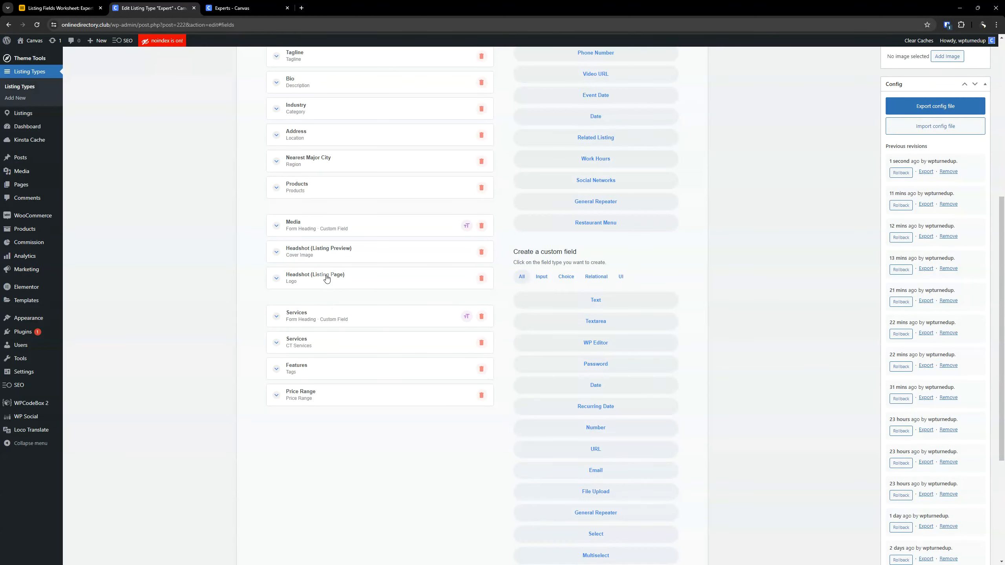
left_click(345, 188)
scroll(341, 266, "down", 8)
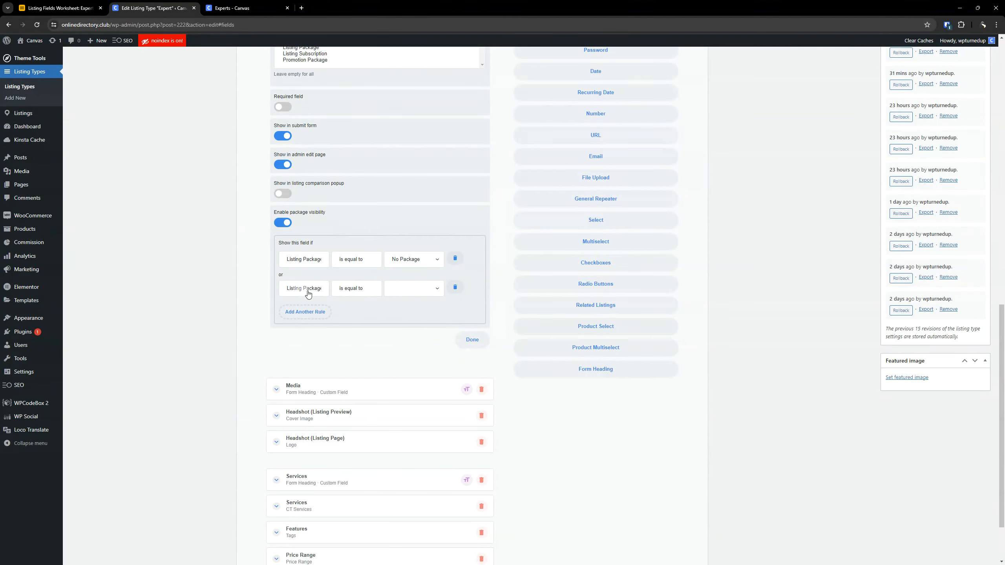
left_click(401, 292)
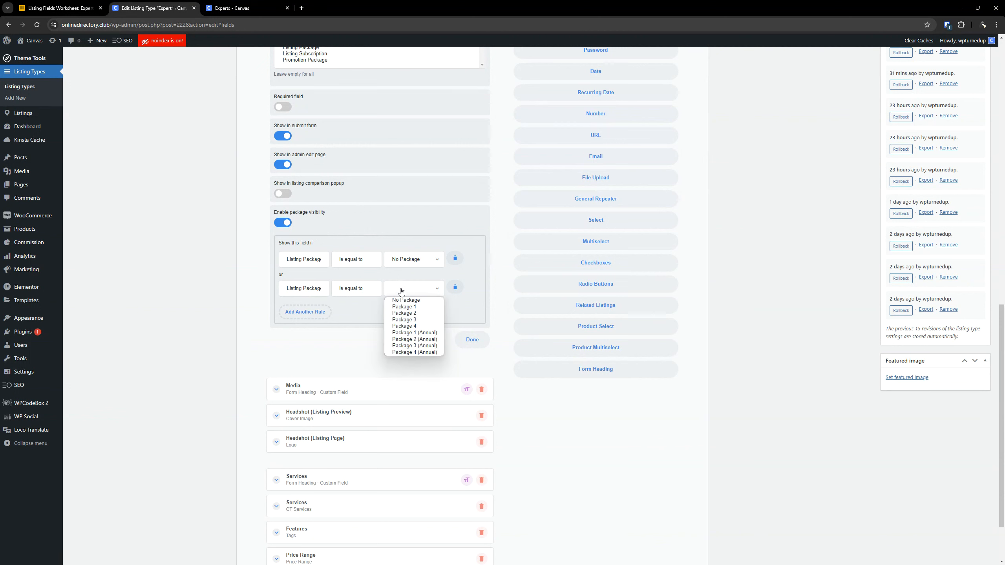
left_click(412, 326)
left_click(325, 313)
left_click(411, 319)
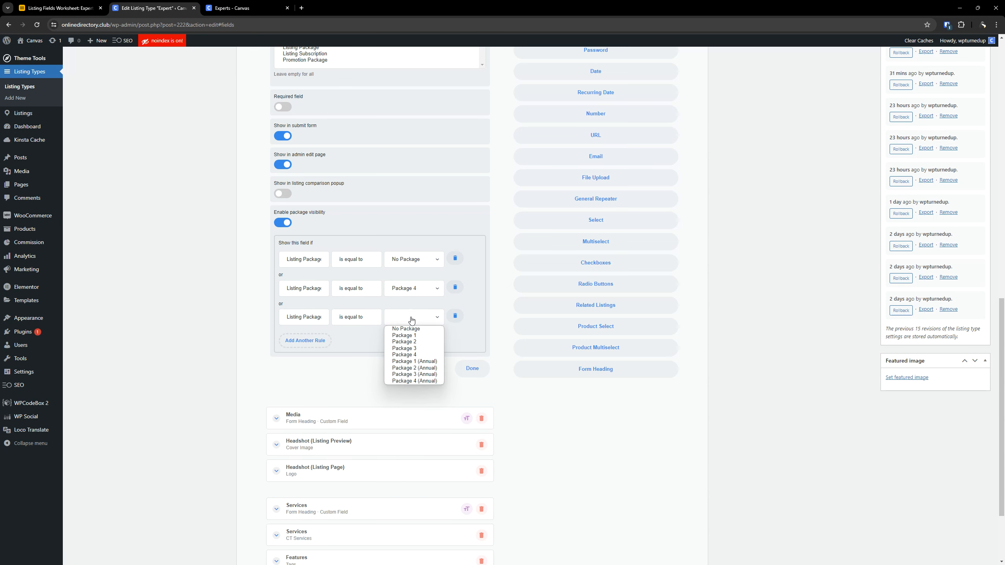
left_click(412, 380)
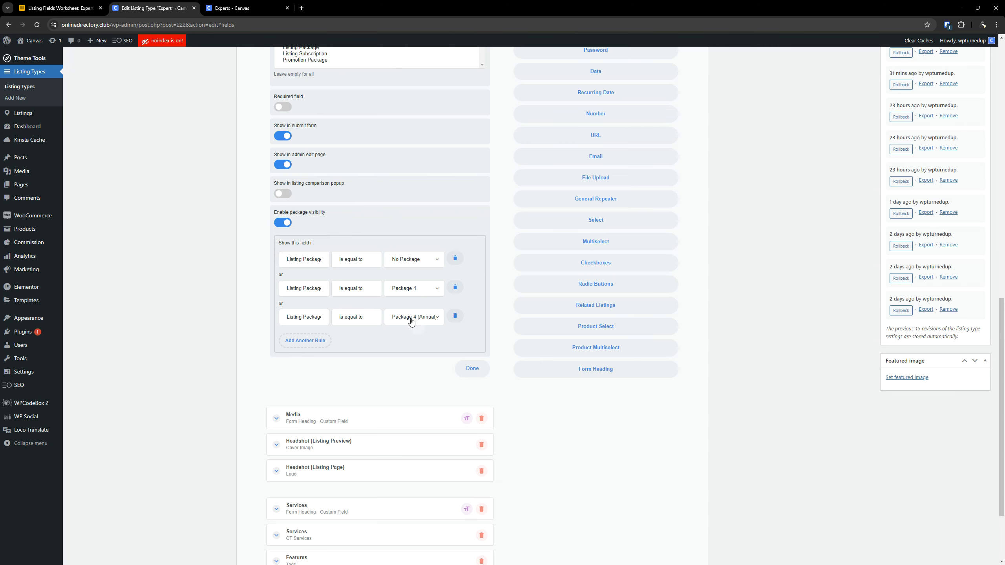
scroll(411, 322, "up", 6)
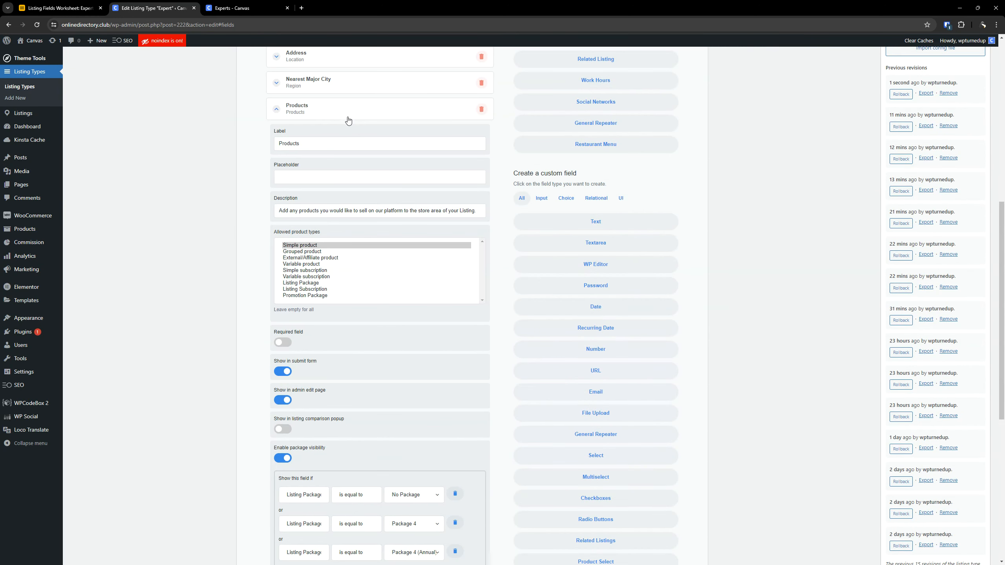
left_click(347, 118)
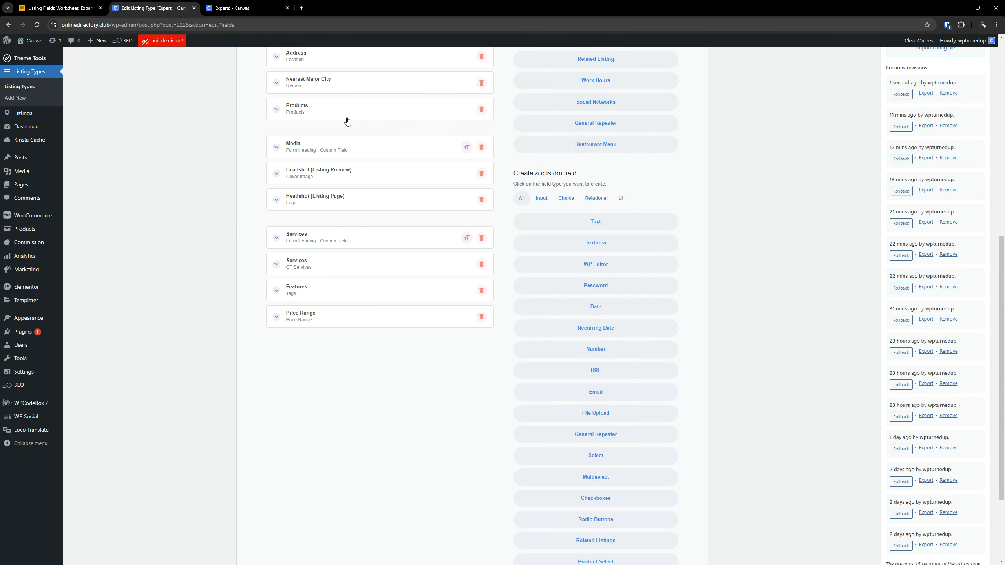
scroll(424, 182, "up", 5)
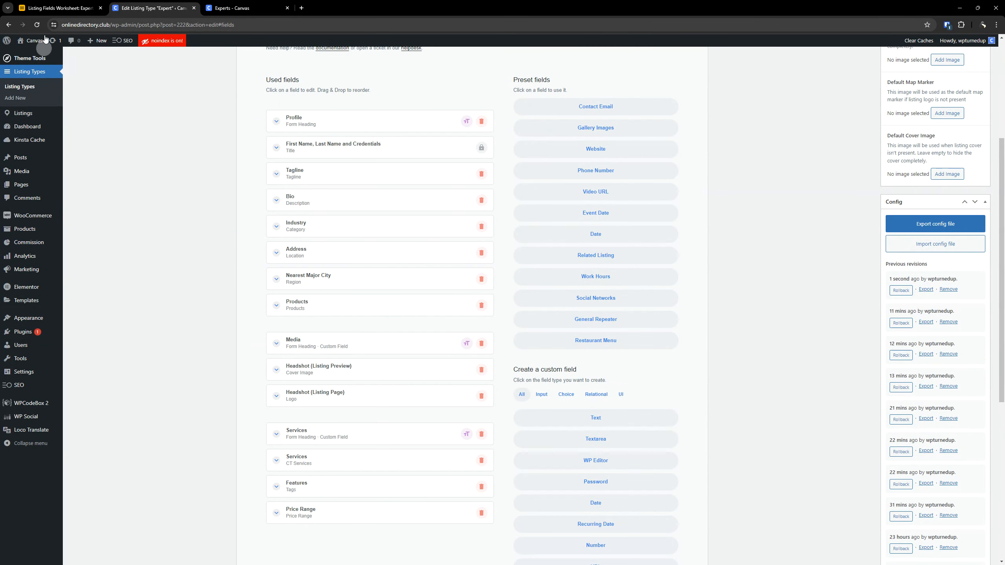
left_click(312, 304)
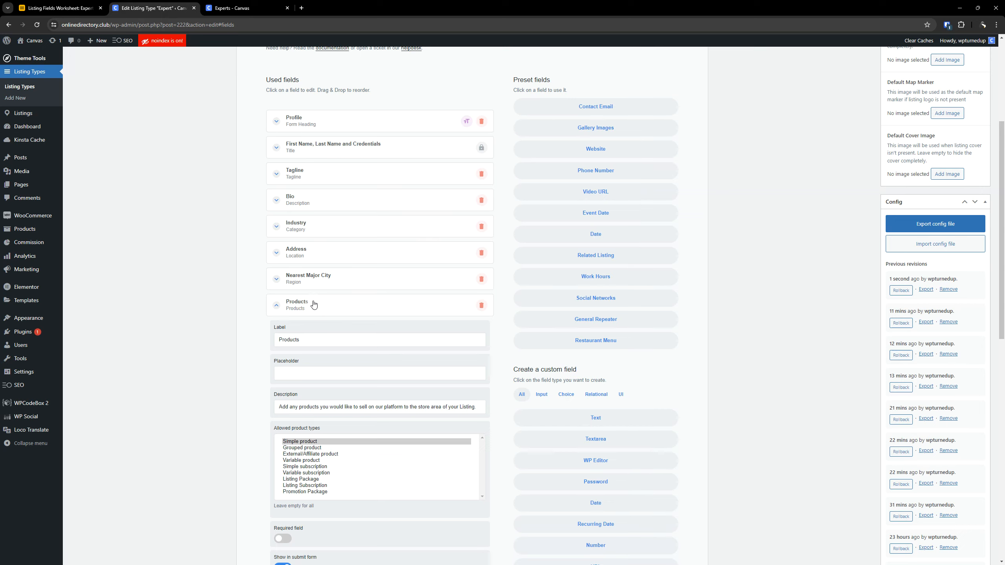
scroll(314, 303, "down", 2)
left_click(303, 225)
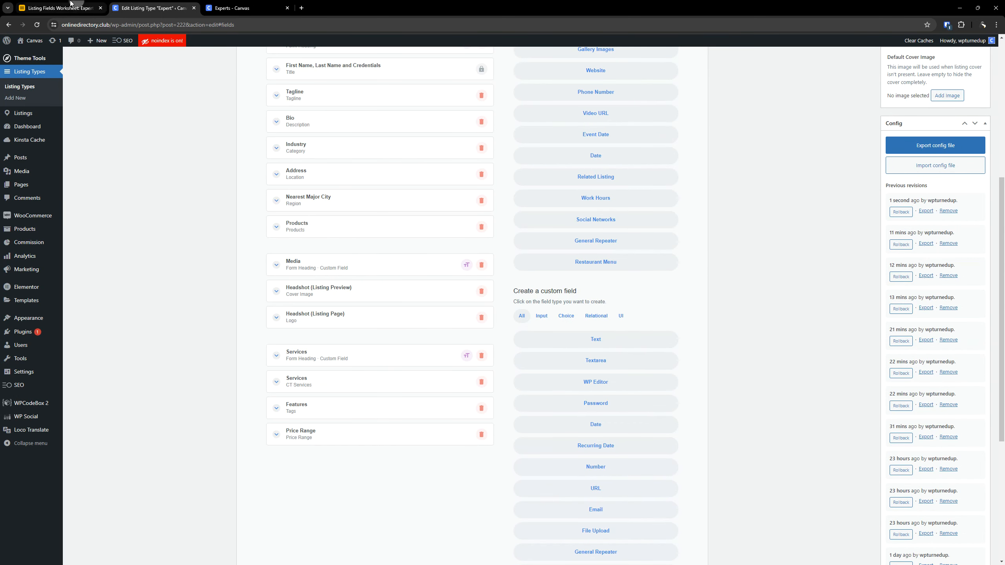
- Switch to the Expert DEMO worksheet in Airtable and examine the Work Hours row's label and settings
left_click(60, 7)
left_click(159, 202)
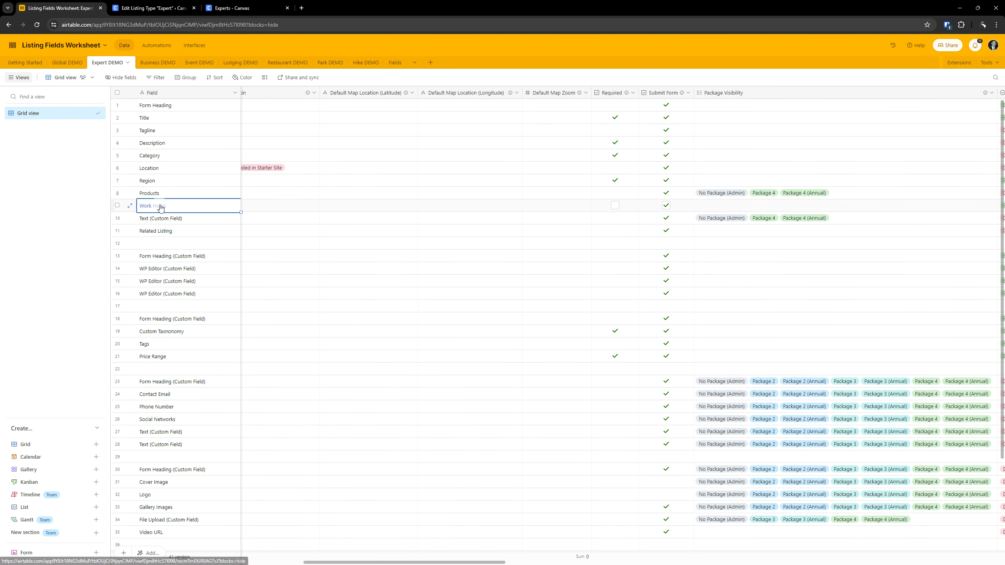
key("Right")
left_click(160, 208)
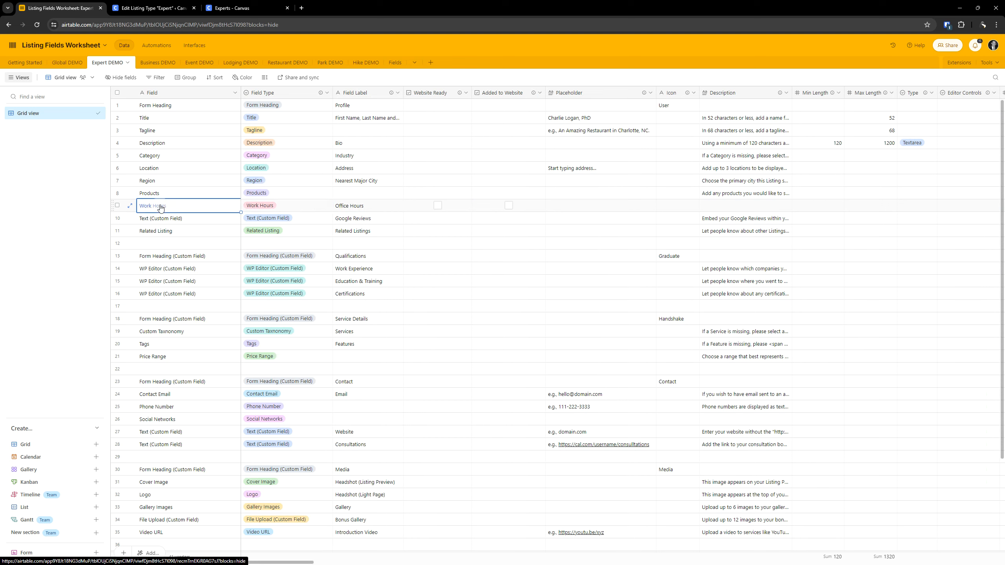
- Switch to the Expert listing type editor, add the preset Work Hours field, and move it directly below Products
left_click(171, 5)
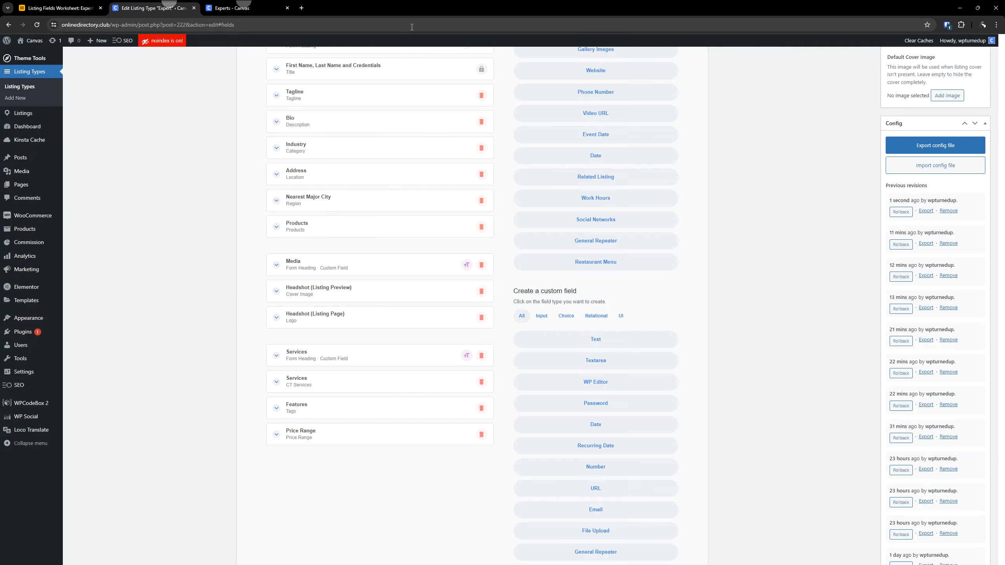
scroll(396, 348, "up", 5)
scroll(686, 241, "down", 1)
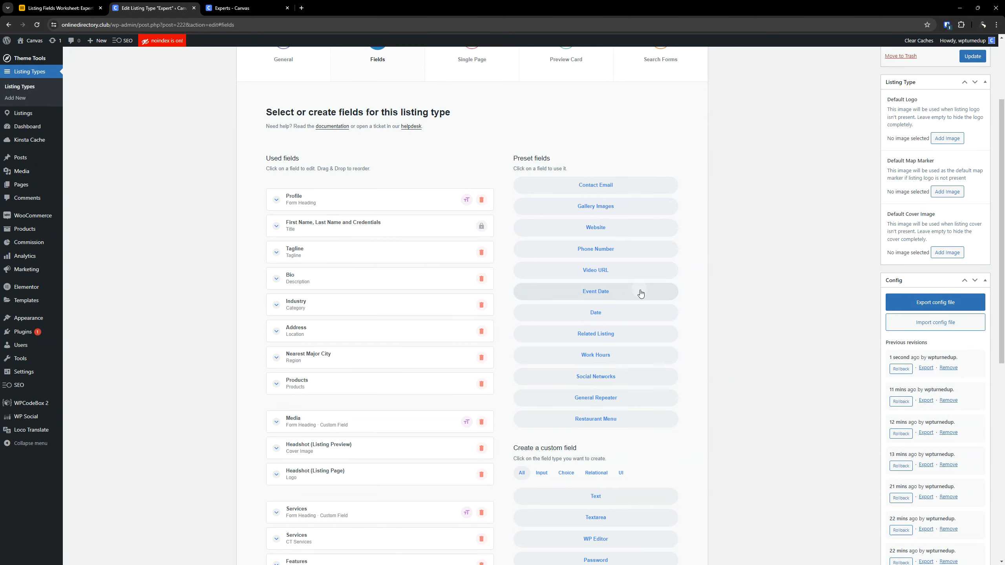
left_click(595, 355)
scroll(440, 348, "down", 5)
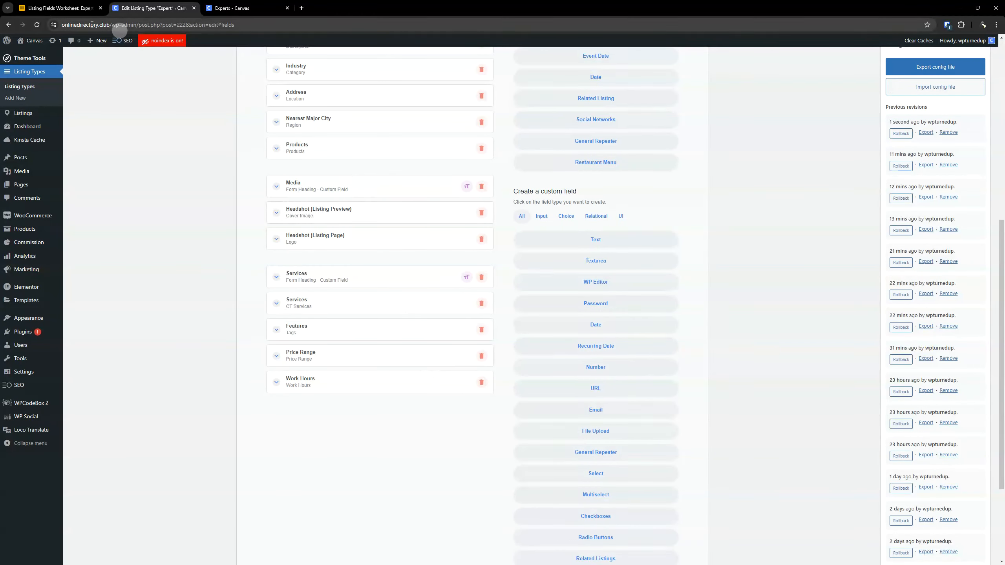
left_click(59, 7)
left_click(152, 8)
left_click_drag(331, 370, 344, 179)
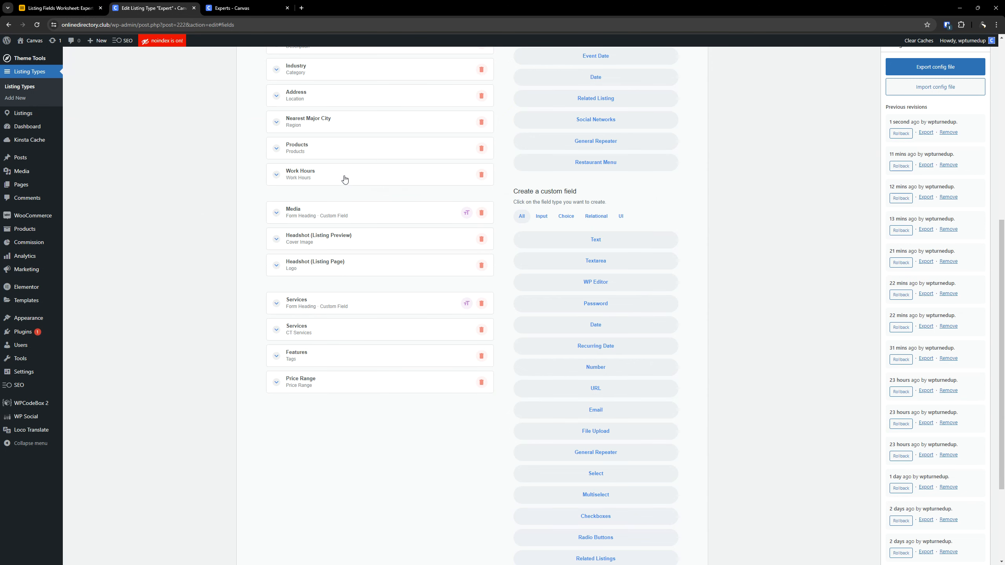
- Copy the Work Hours row's field label from Airtable and set the Work Hours field's label to Office Hours
left_click(344, 179)
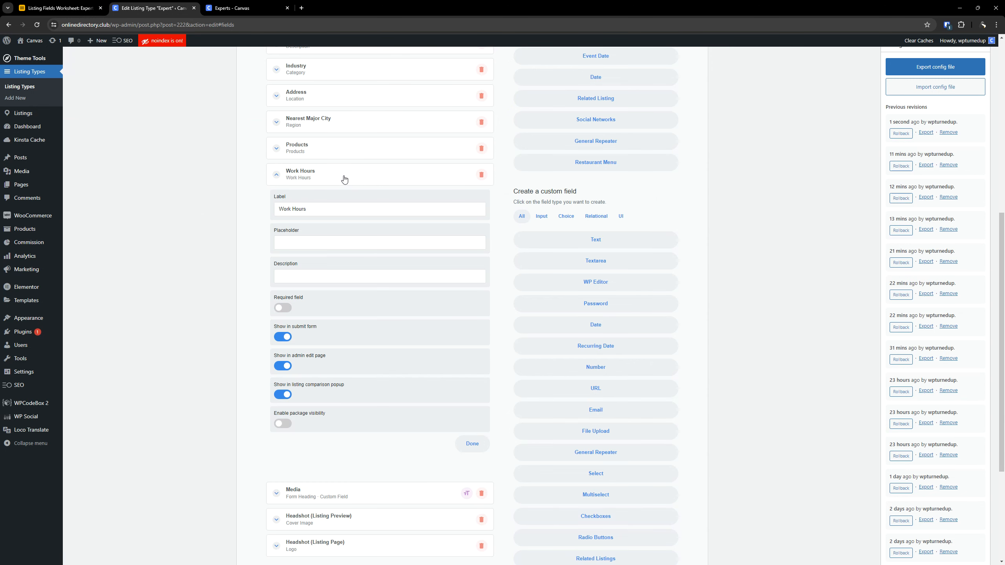
left_click(59, 7)
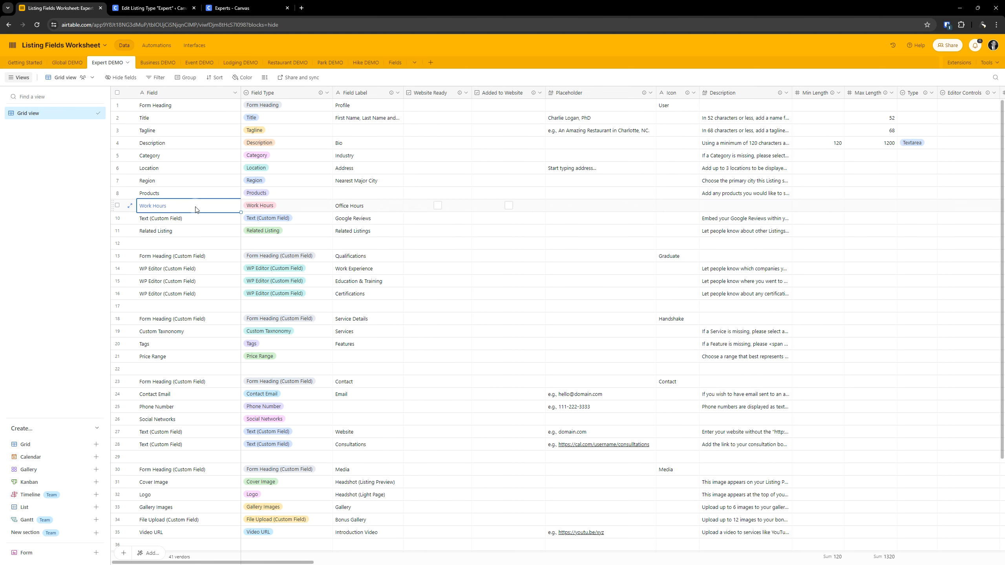
key("Tab")
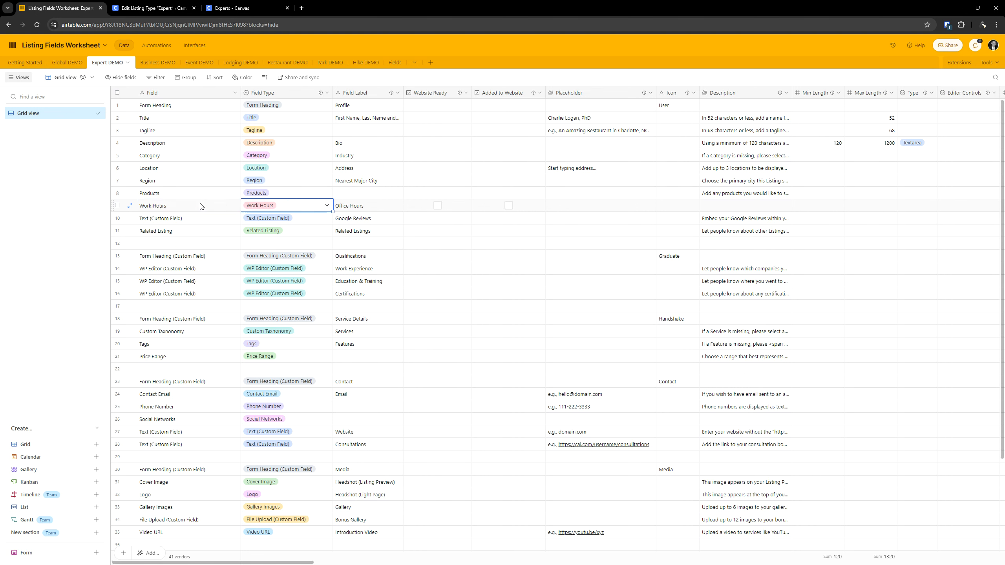
triple_click(366, 205)
key("ctrl+c")
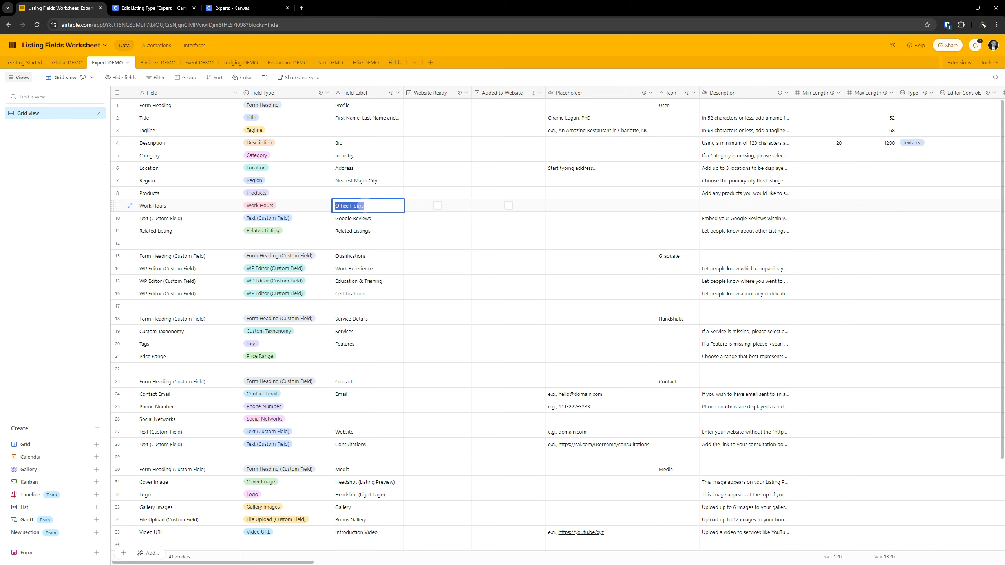
left_click(150, 8)
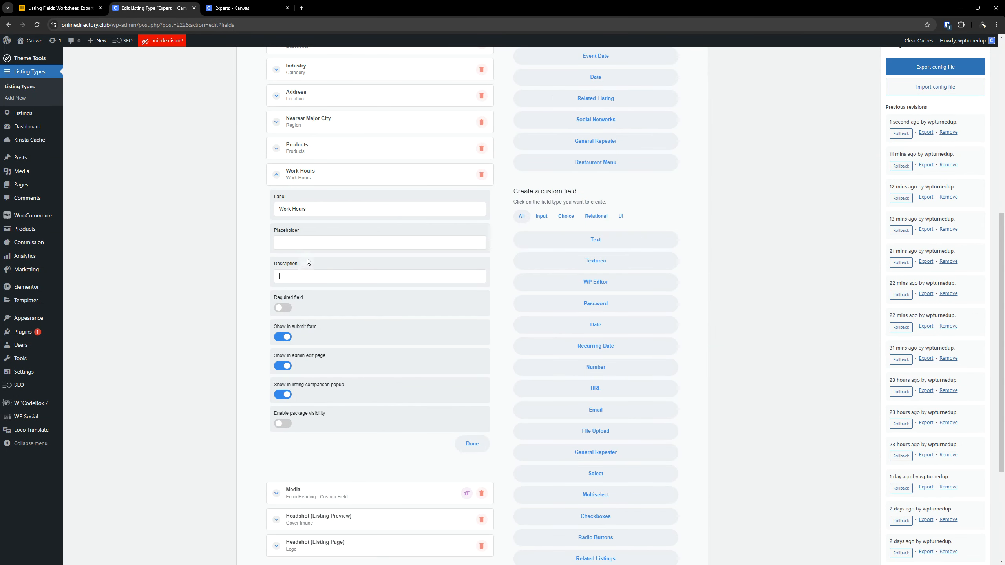
key("ctrl+a")
key("ctrl+v")
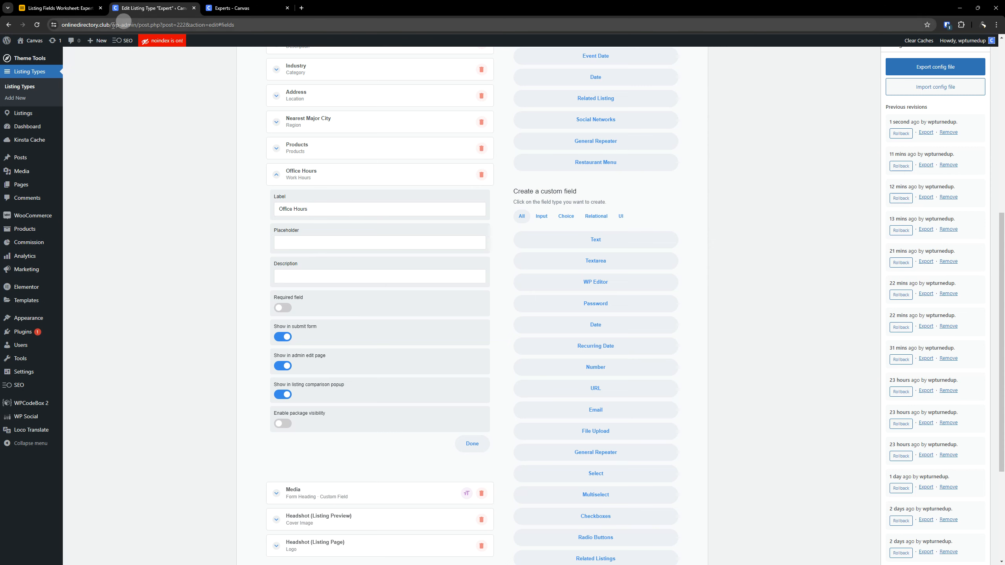
- In Airtable, examine the Work Hours row's remaining settings, including placeholder, description, required, submit form, package visibility and listing comparison
left_click(67, 8)
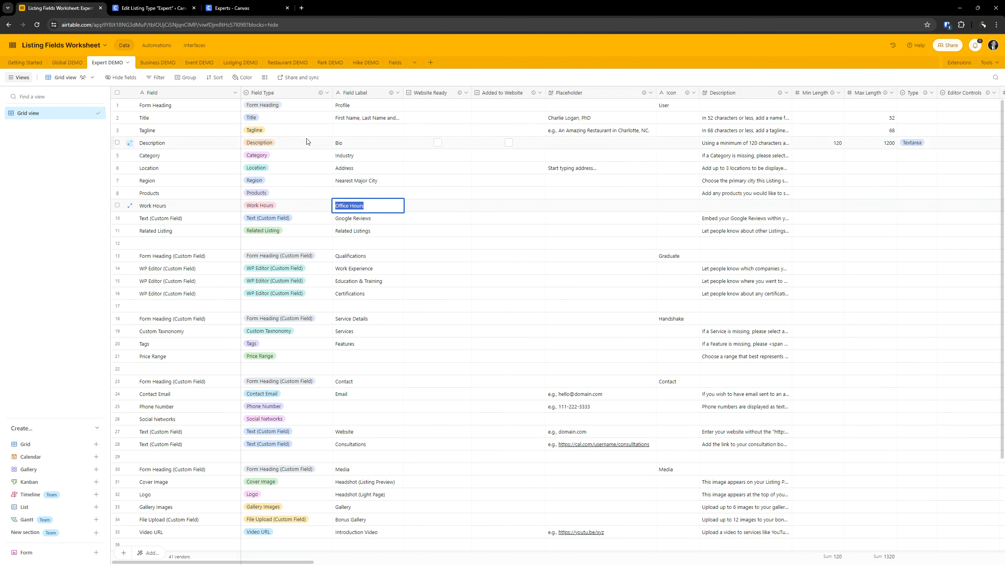
left_click(455, 208)
key("Right")
key("Right")
key("Right")
key("Right")
key("Right")
key("Right")
key("Right")
key("Right")
key("Right")
key("Right")
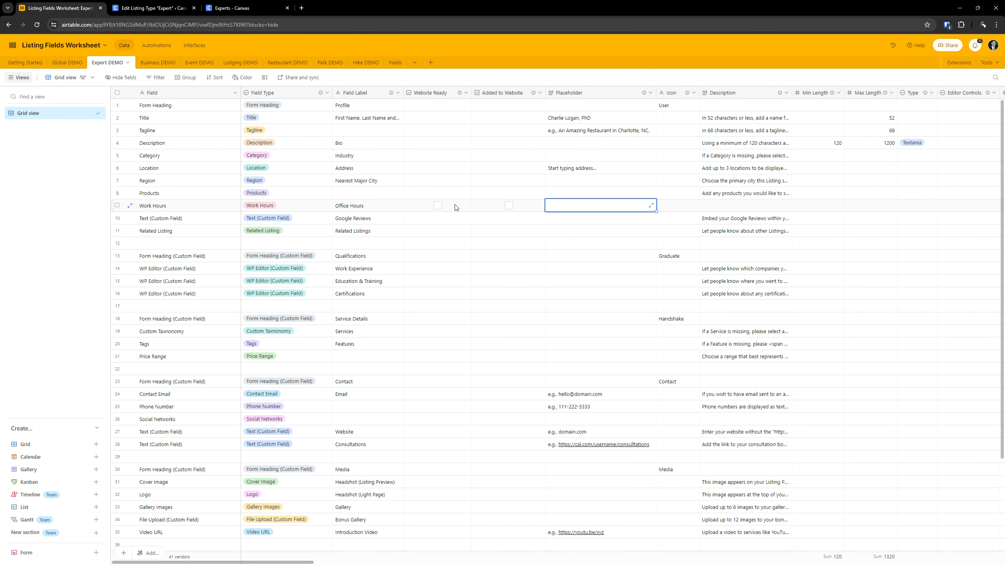
key("Right")
key("Right")
key("Right")
key("Right")
key("Right")
key("Right")
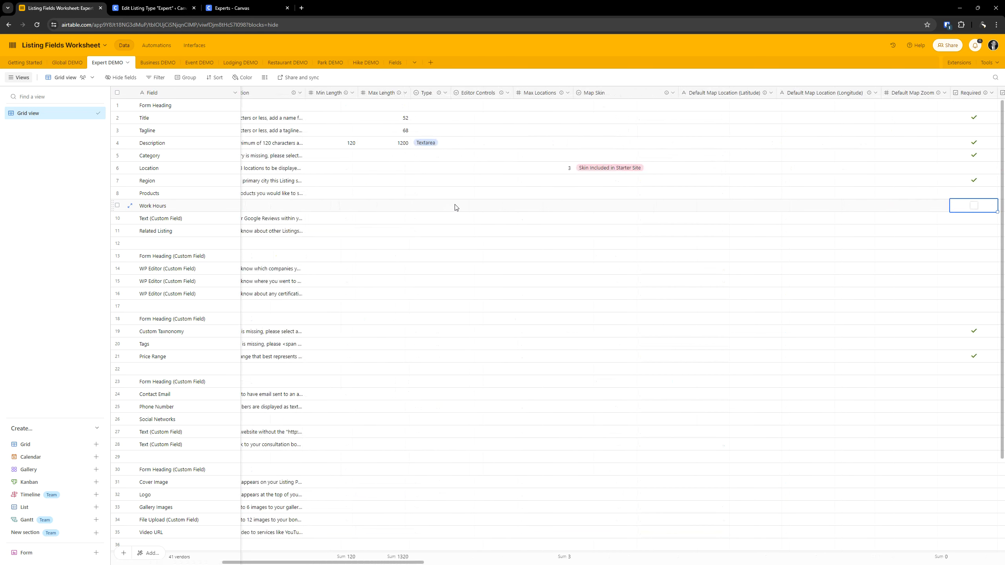
key("Left")
key("Left")
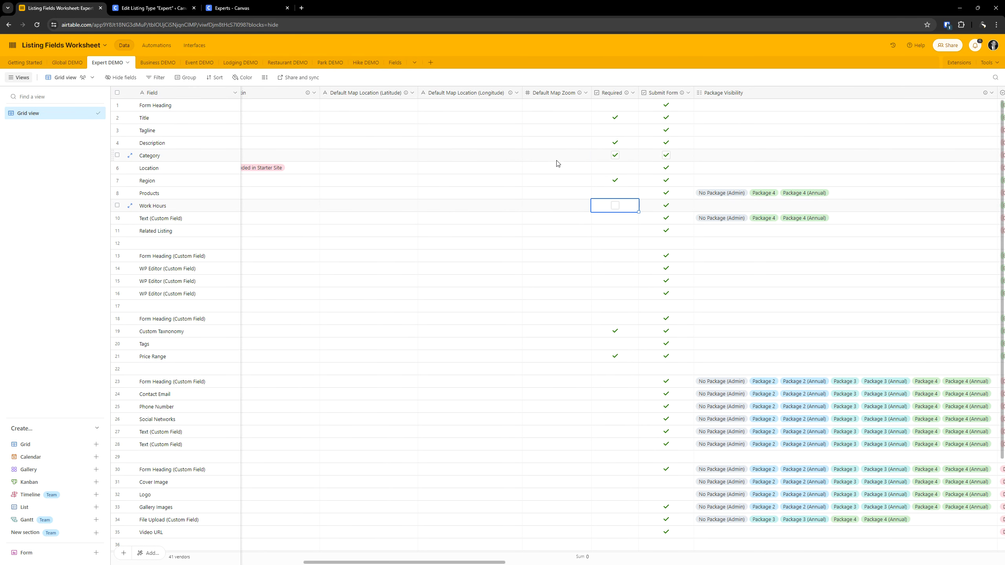
key("Right")
key("Right")
key("Right")
key("Right")
key("Right")
key("Right")
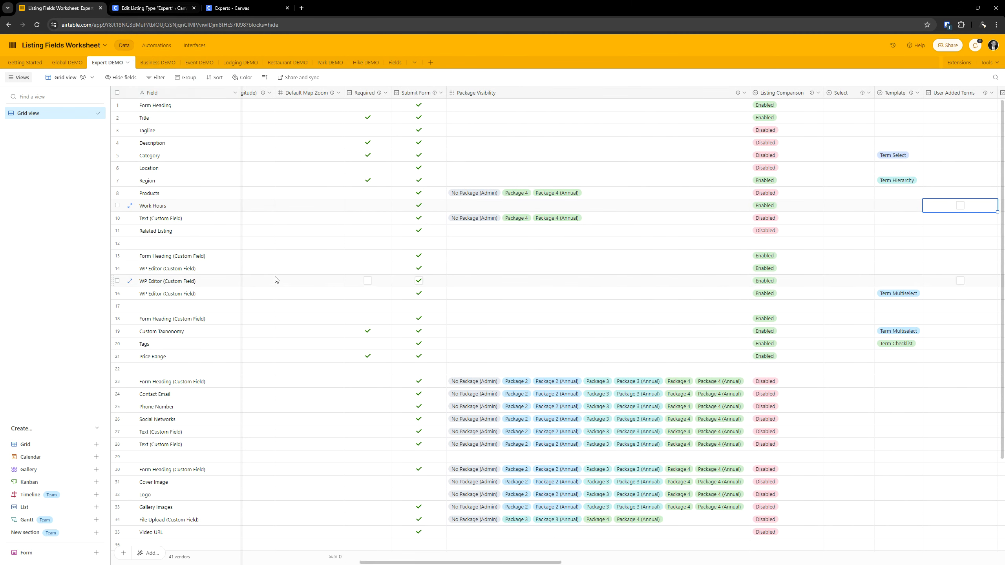
- Return to the listing type editor and collapse the Office Hours field
left_click(152, 5)
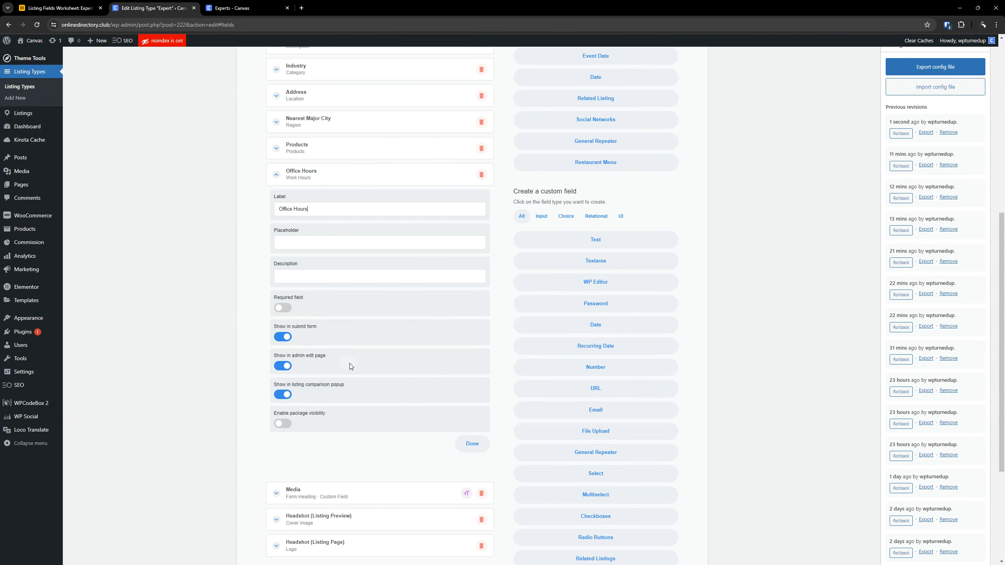
left_click(342, 174)
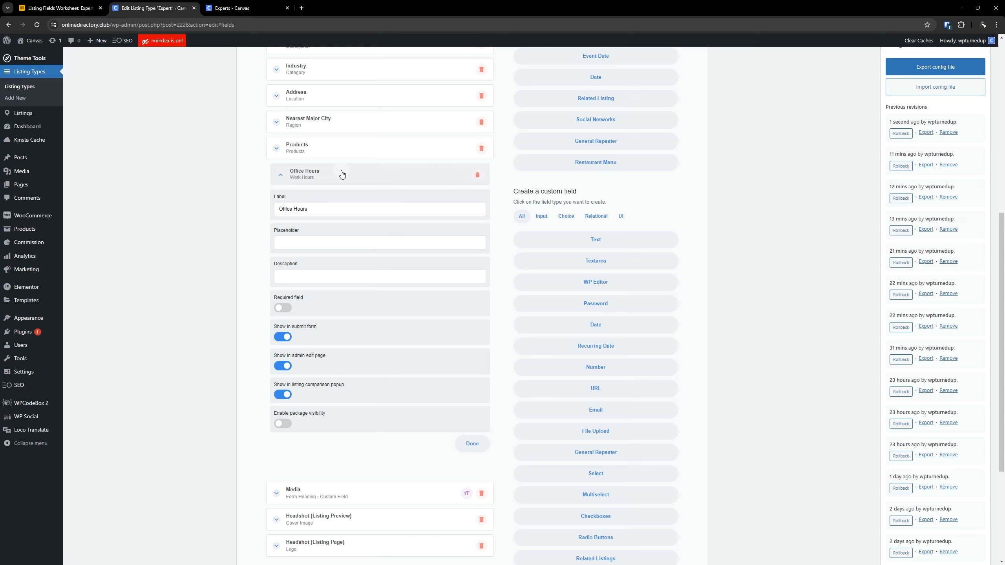
scroll(342, 174, "up", 3)
- Check the field type of the Google Reviews row in Airtable against the editor's preset and custom field lists
left_click(42, 5)
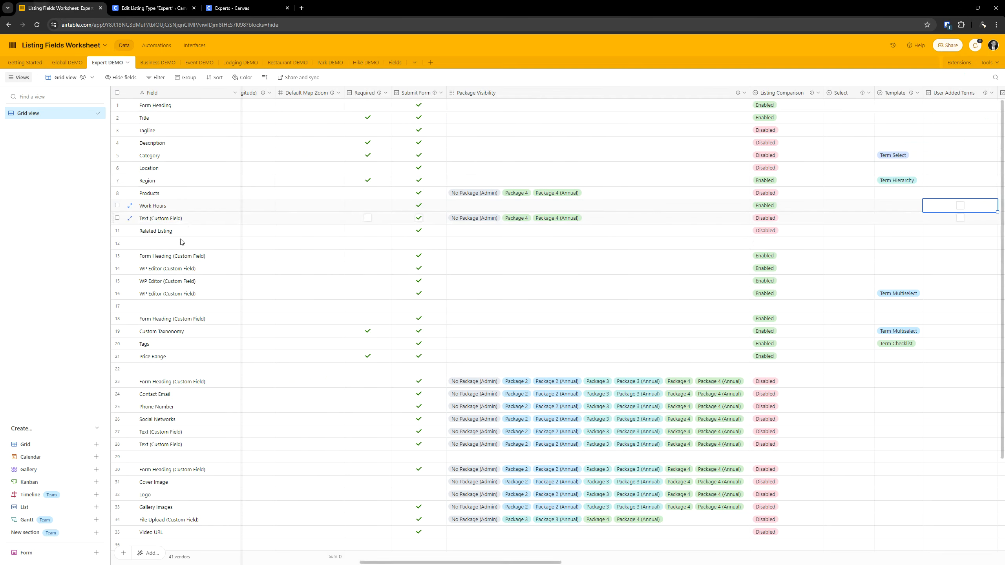
left_click(168, 217)
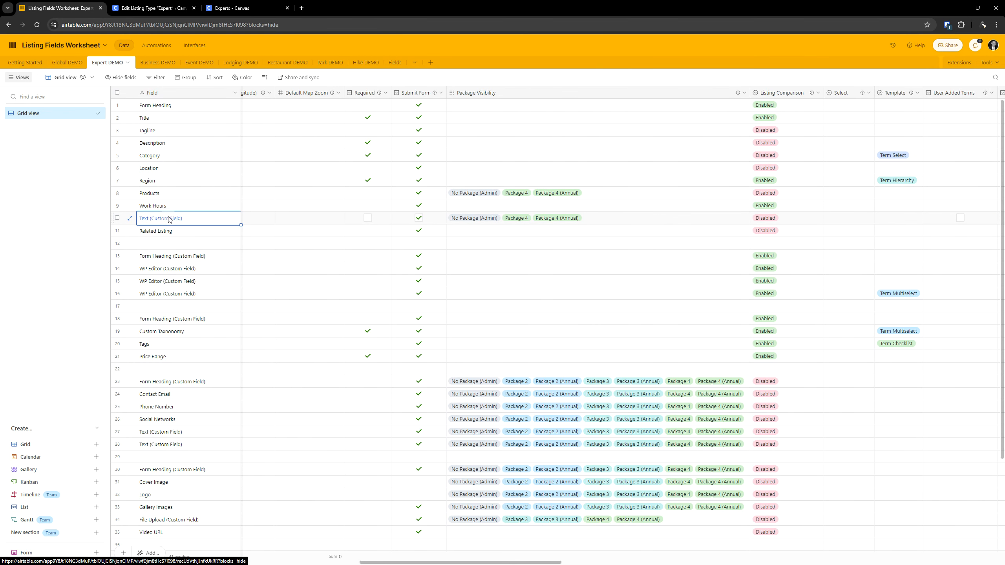
key("Right")
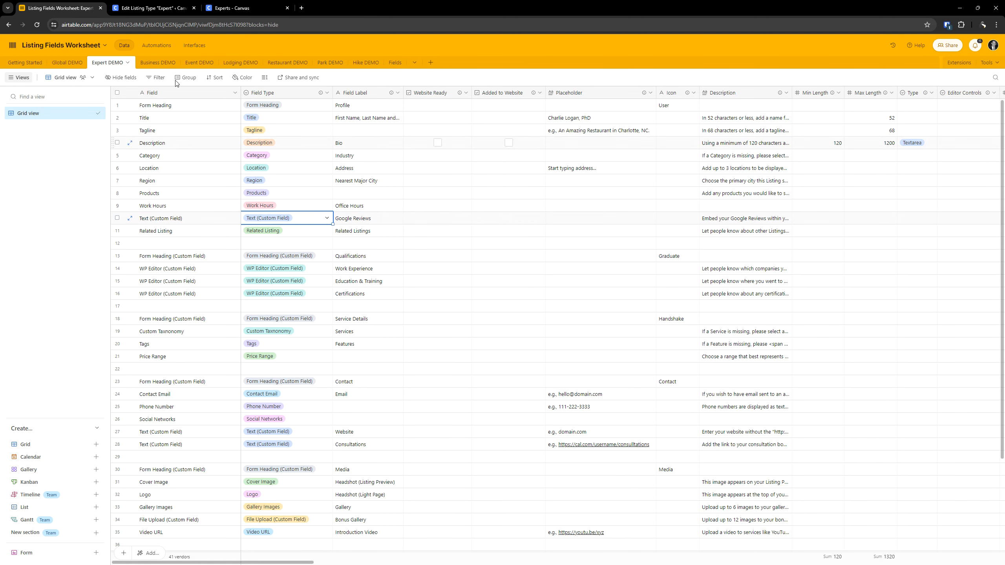
left_click(154, 8)
scroll(527, 236, "up", 6)
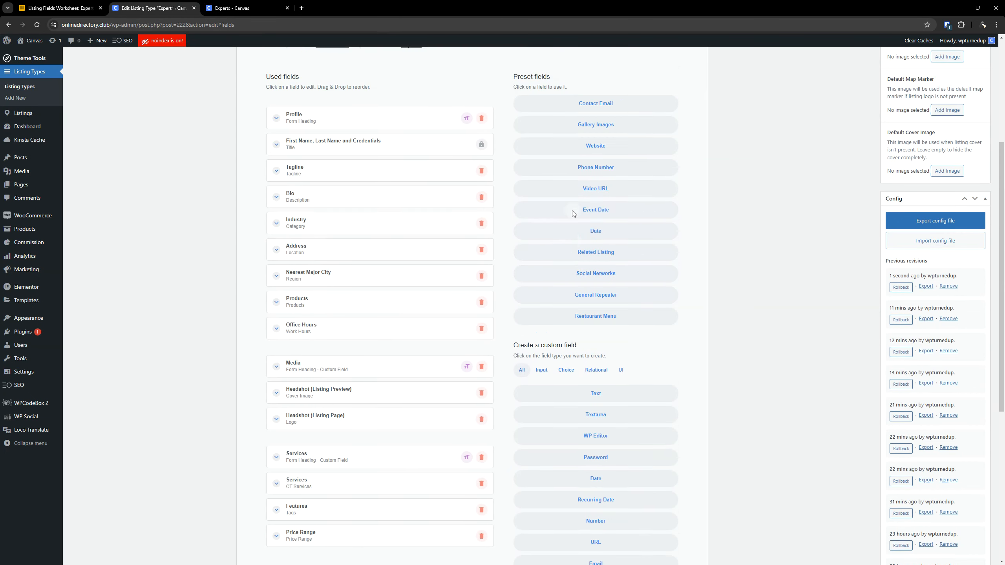
scroll(568, 203, "down", 5)
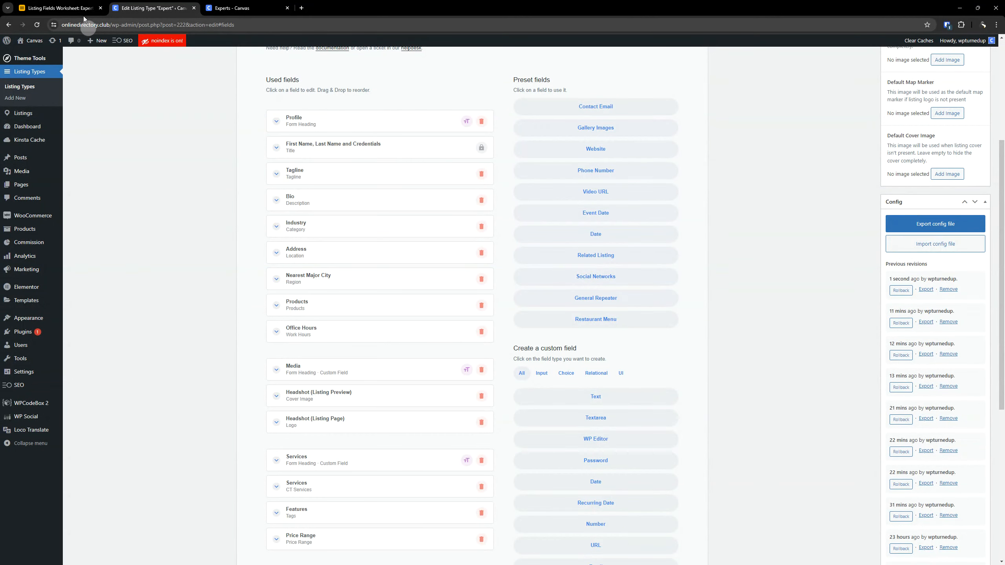
left_click(61, 8)
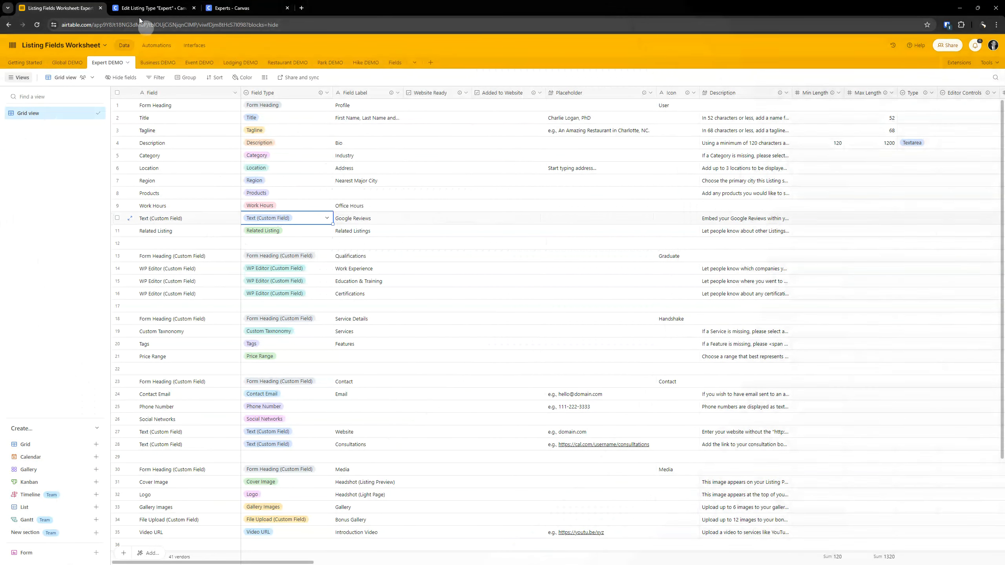
left_click(155, 8)
scroll(514, 221, "down", 4)
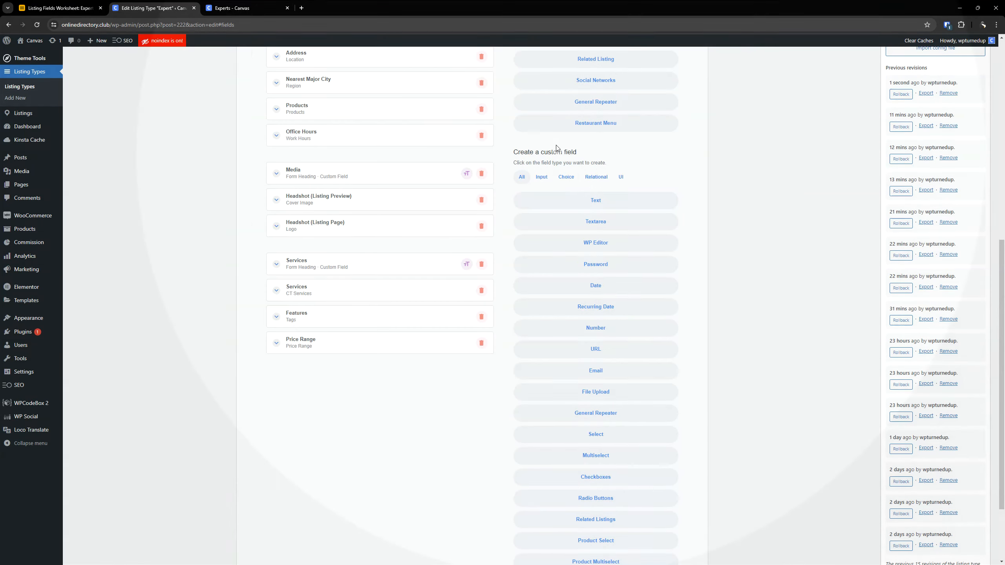
left_click(87, 8)
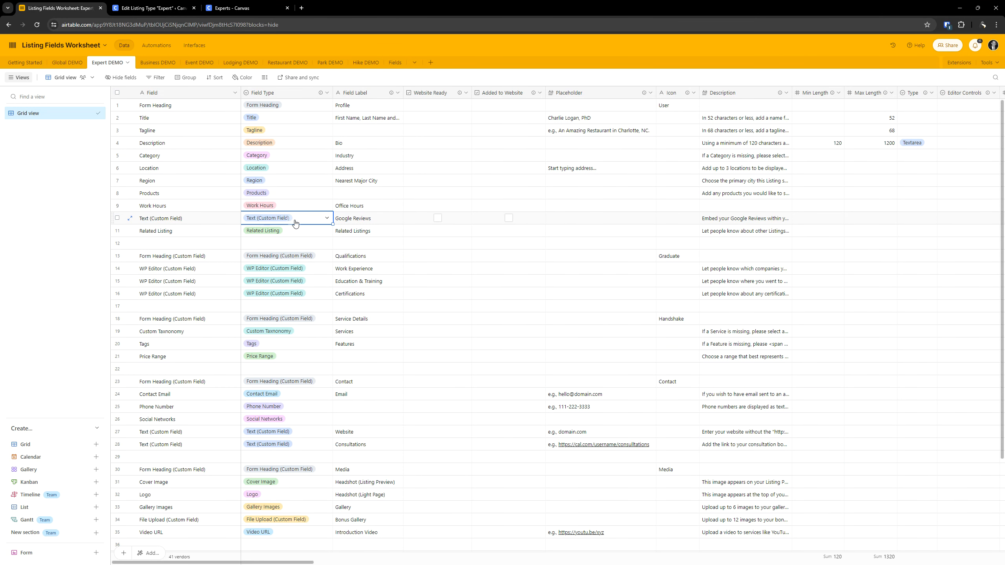
- Create a custom Text field in the listing type and move it directly below Office Hours, keeping Office Hours collapsed
left_click(134, 7)
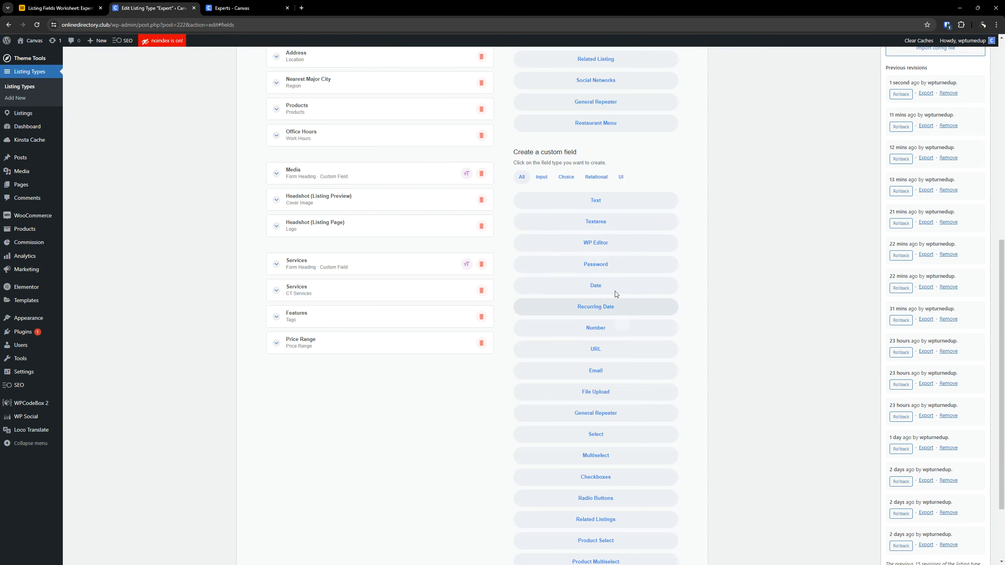
left_click(594, 203)
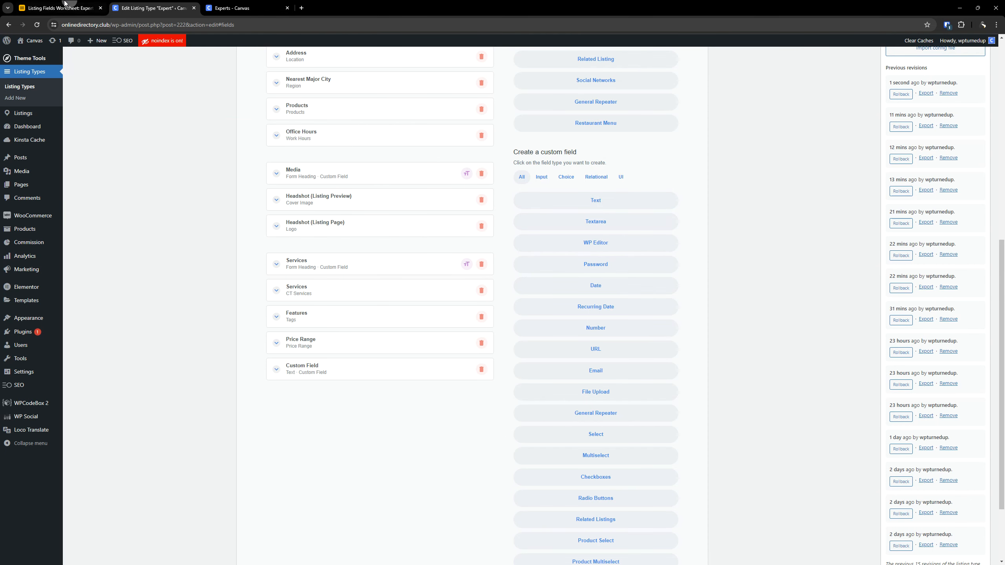
left_click(59, 8)
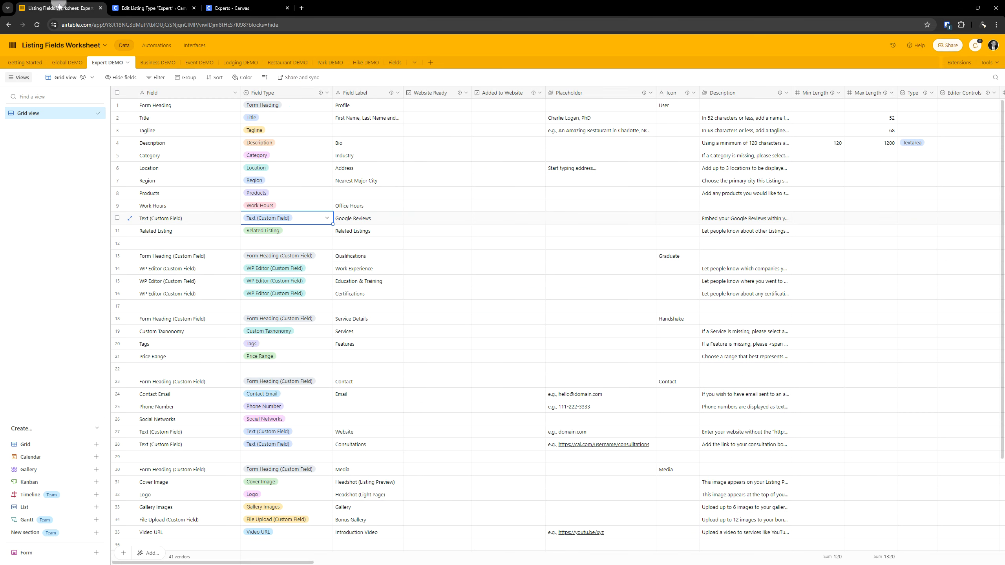
left_click(152, 8)
left_click_drag(327, 374, 321, 161)
left_click(322, 142)
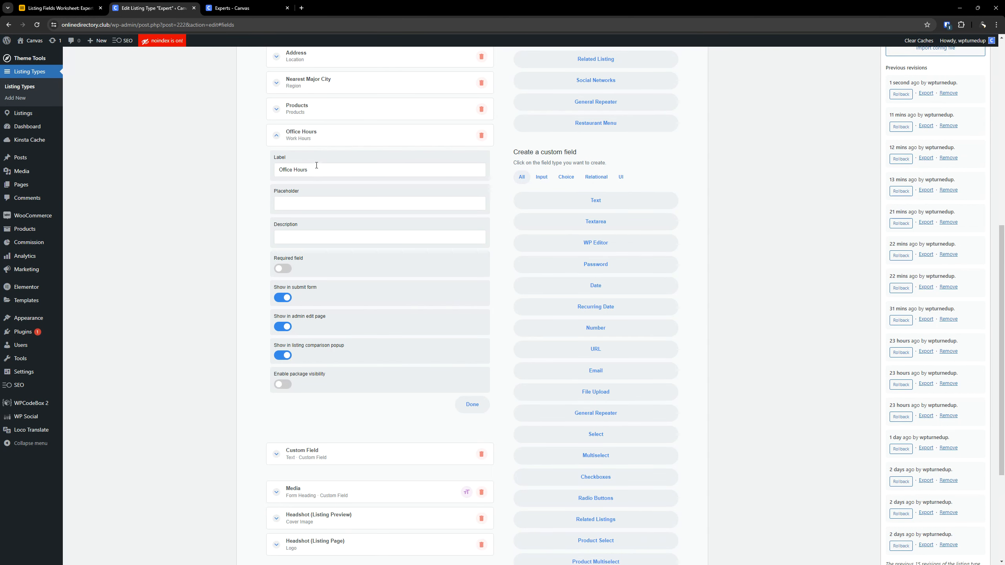
left_click(302, 136)
- Copy the Google Reviews label from row 10 in Airtable and set it as the new custom Text field's label
left_click(67, 7)
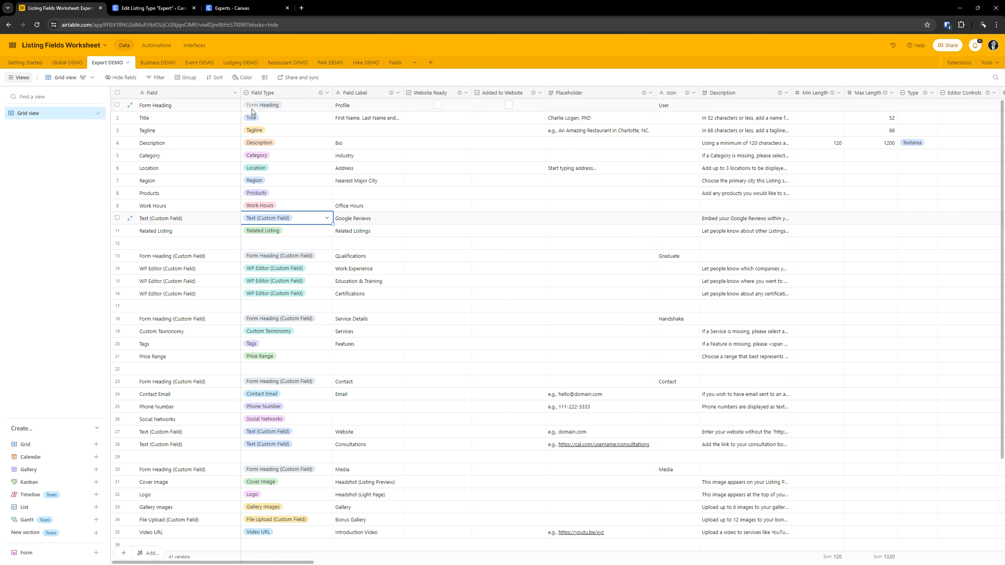
left_click(358, 219)
double_click(358, 220)
key("ctrl+c")
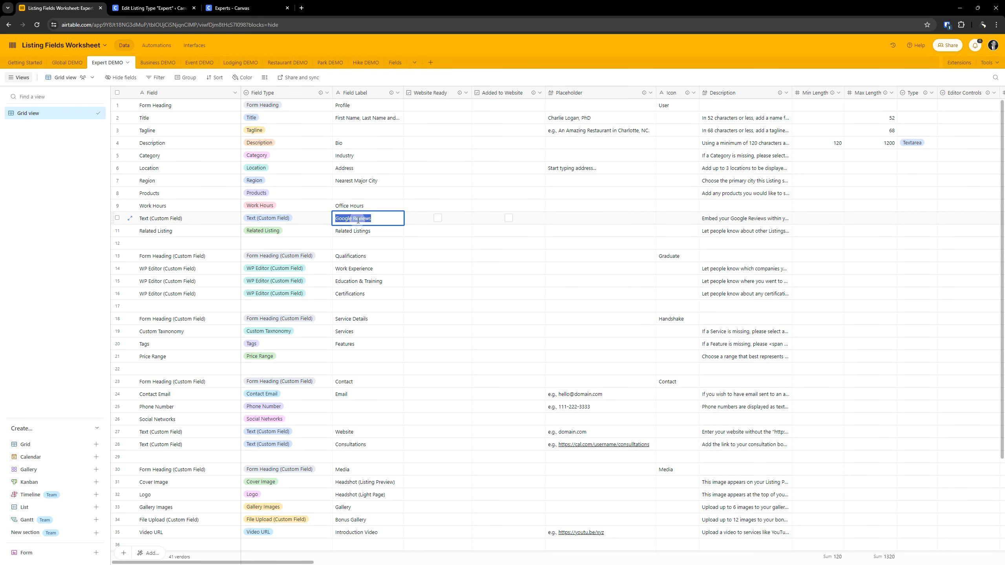
left_click(154, 8)
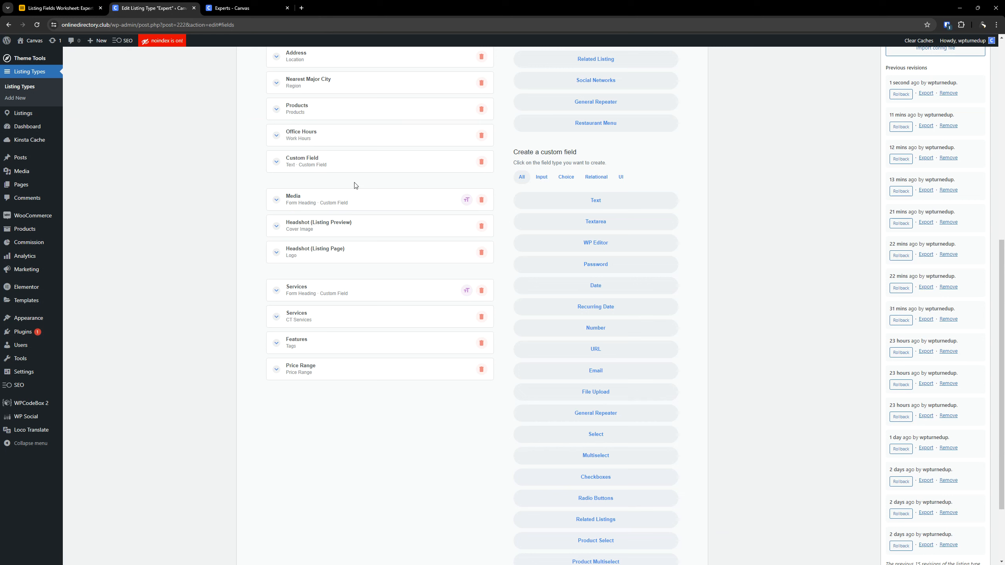
left_click(321, 163)
double_click(311, 196)
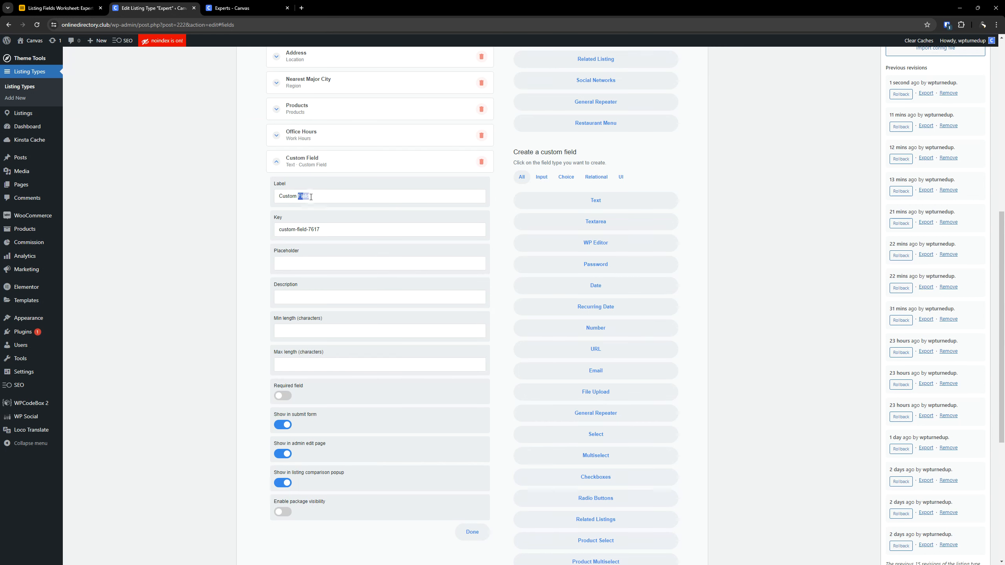
key("ctrl+a")
key("ctrl+v")
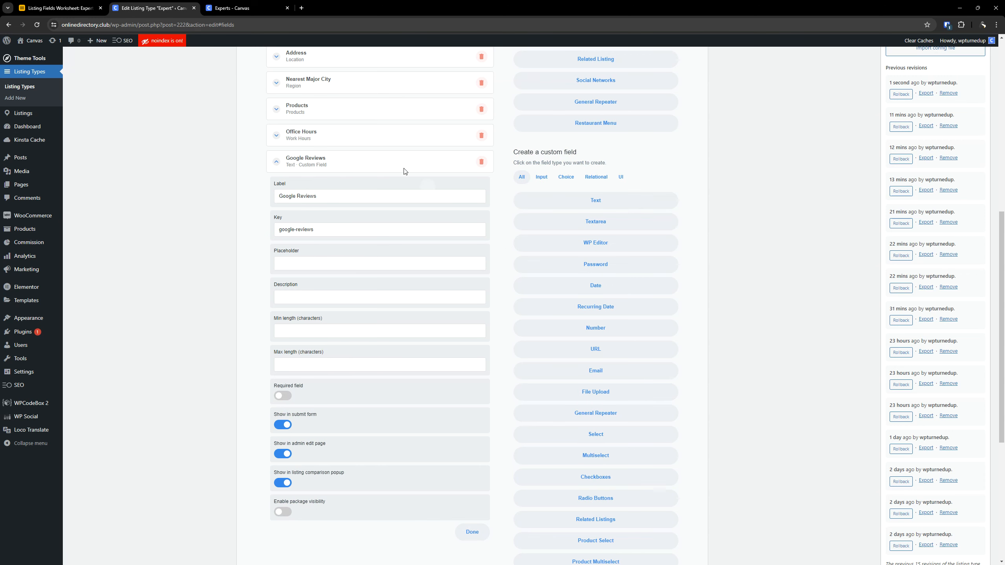
- Copy the description in row 10 of the Expert DEMO worksheet in Airtable into the Google Reviews field's description in the listing type editor
left_click(79, 7)
left_click(424, 219)
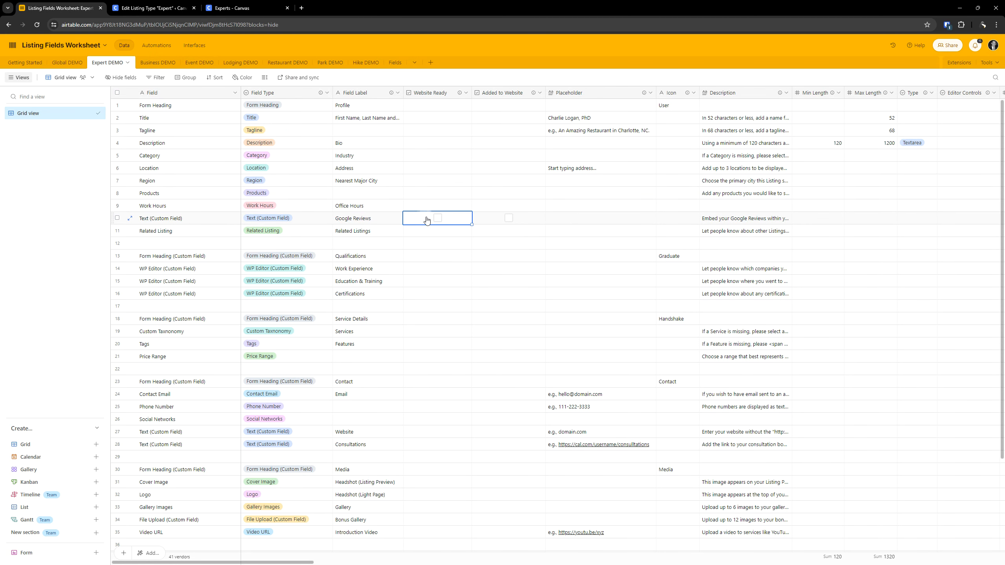
left_click(752, 222)
left_click(752, 222)
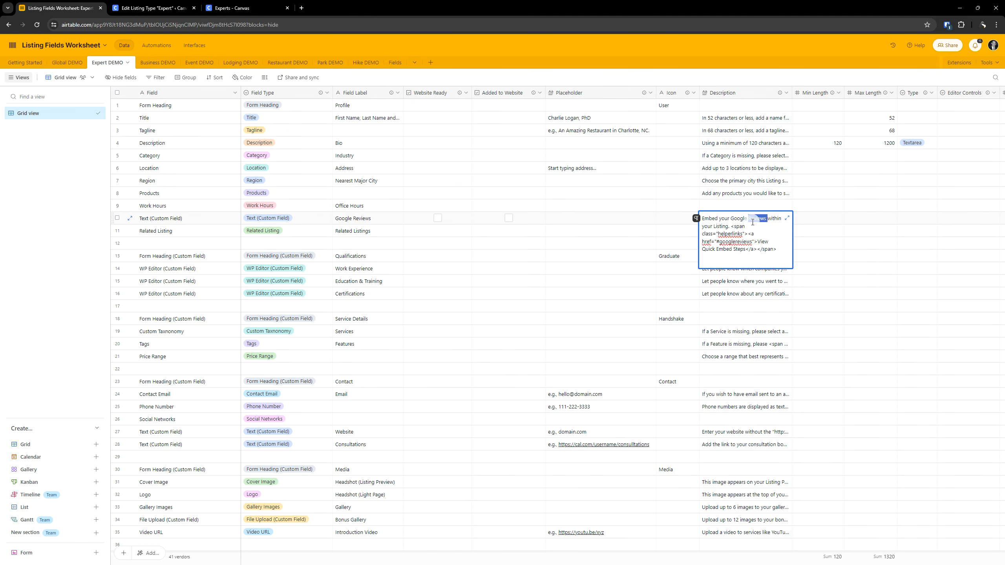
key("ctrl+a")
left_click(160, 7)
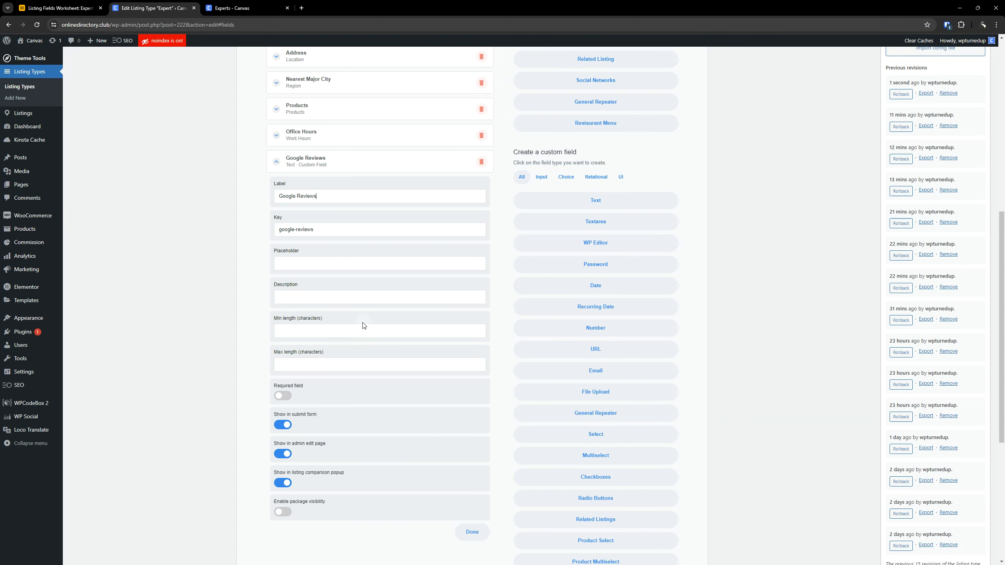
left_click(344, 297)
key("ctrl+v")
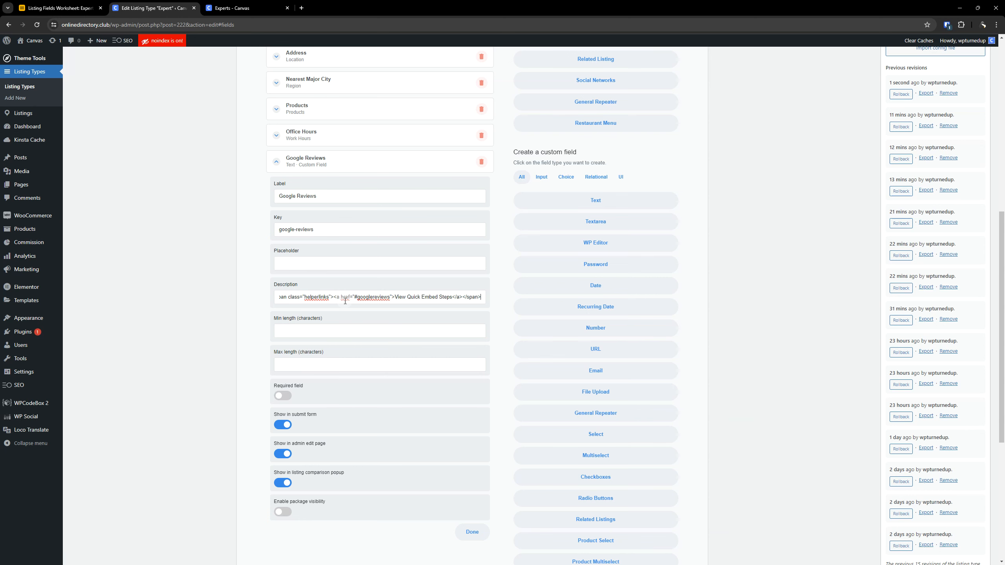
- Check the required, submit form, package visibility and listing comparison settings for Google Reviews in row 10 of the Airtable worksheet
left_click(59, 8)
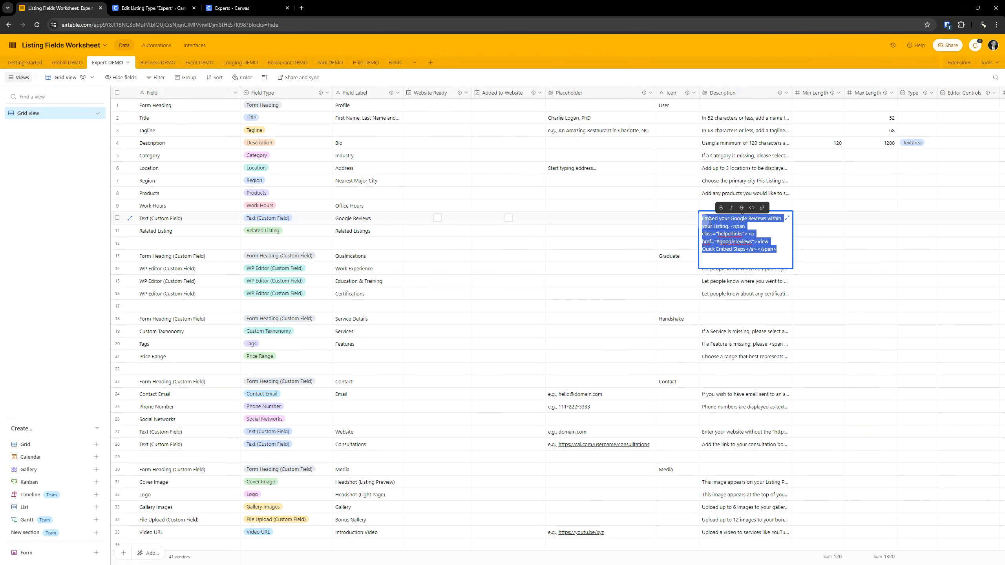
left_click(676, 221)
key("Right")
key("Right")
key("Right")
key("Right")
key("Right")
key("Right")
key("Right")
key("Right")
key("Right")
key("Right")
key("Right")
key("Right")
key("Right")
key("Right")
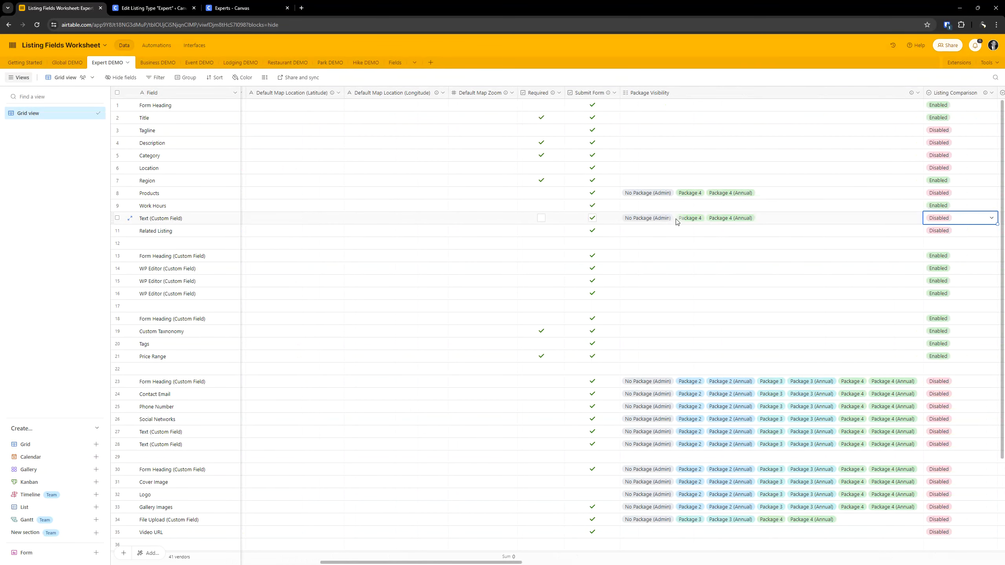
key("Left")
key("Left")
key("Left")
key("Right")
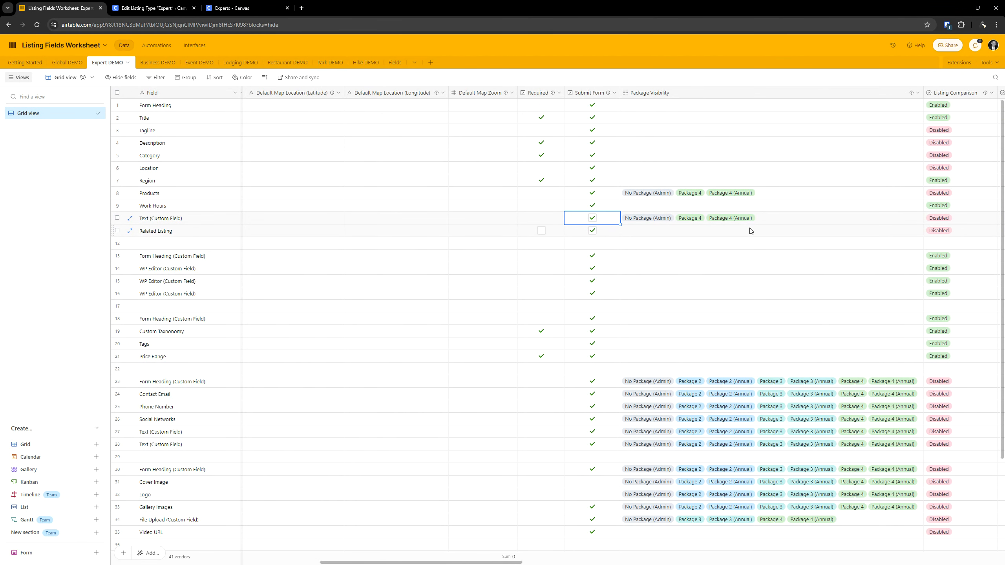
key("Right")
key("Return")
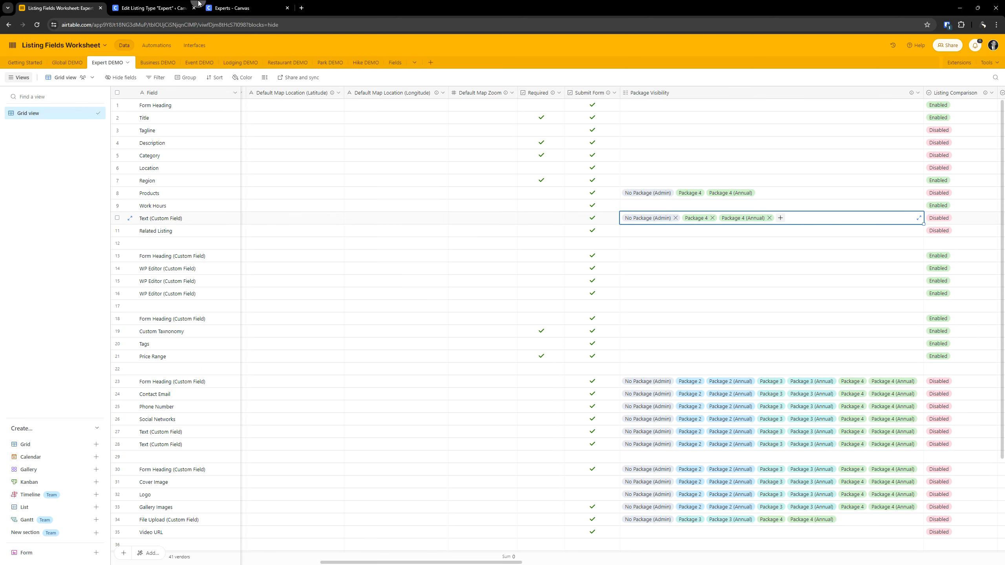
- Return to the listing type editor and turn off showing Google Reviews in the listing comparison popup
left_click(199, 4)
scroll(282, 450, "down", 5)
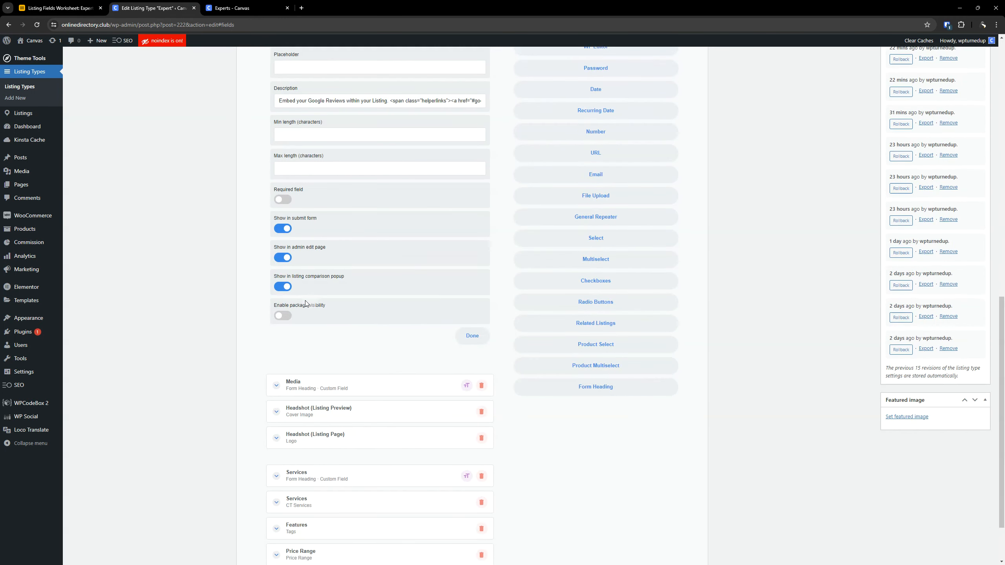
left_click(283, 288)
- Enable package visibility for Google Reviews with rules for No Package, Package 4 and Package 4 (Annual), and collapse the field
left_click(286, 317)
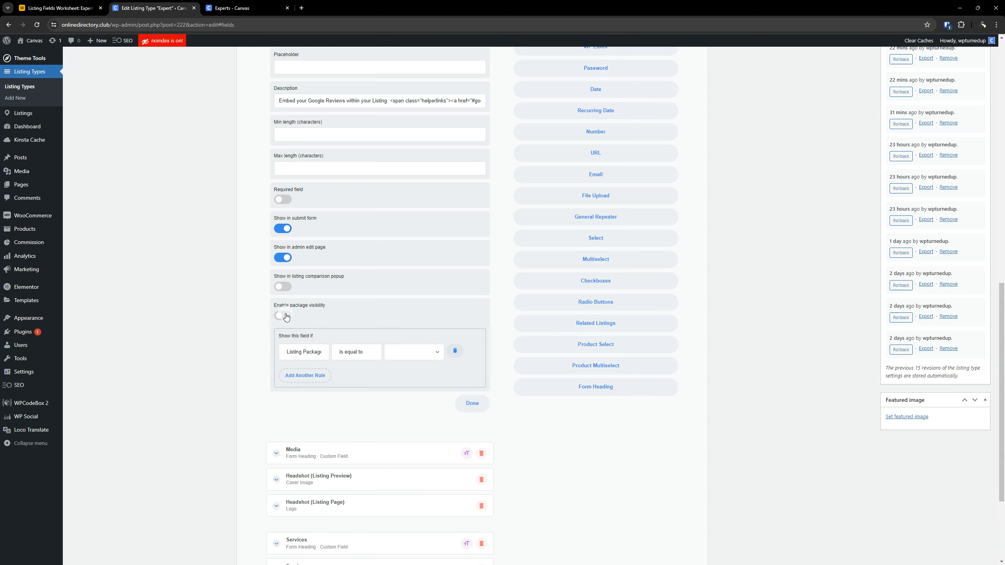
left_click(411, 351)
left_click(406, 364)
left_click(313, 375)
left_click(411, 380)
left_click(404, 418)
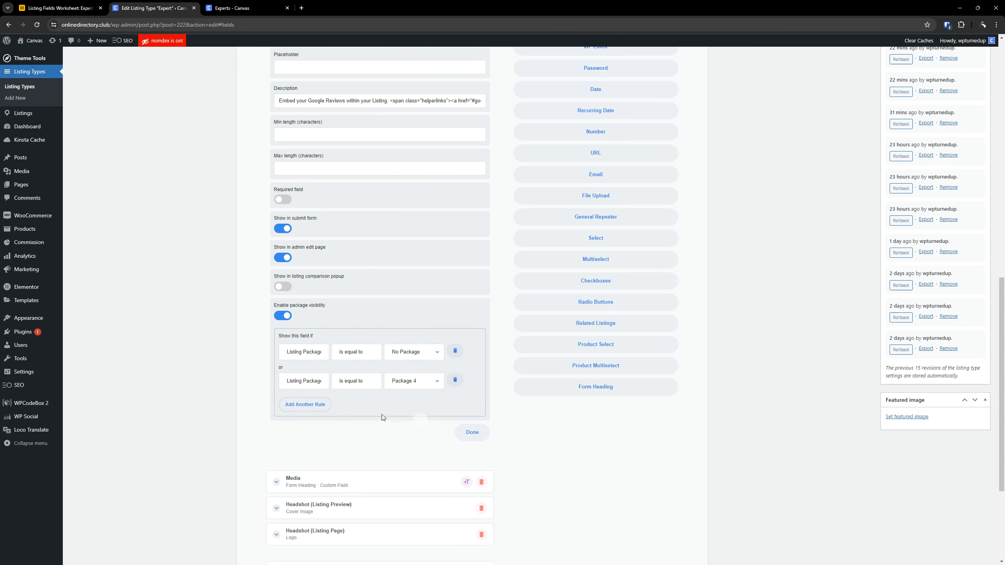
left_click(305, 404)
left_click(412, 409)
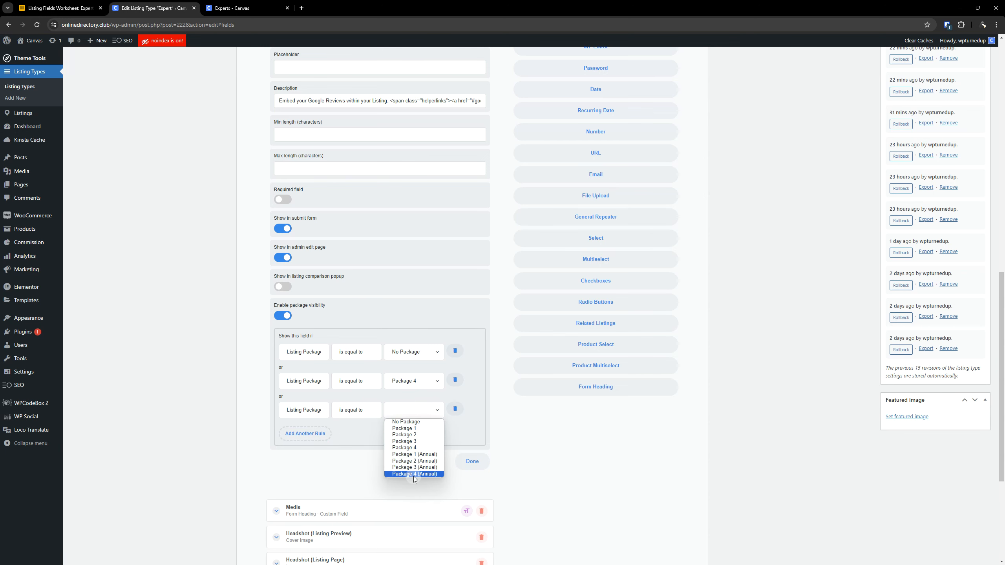
left_click(413, 474)
scroll(313, 200, "up", 5)
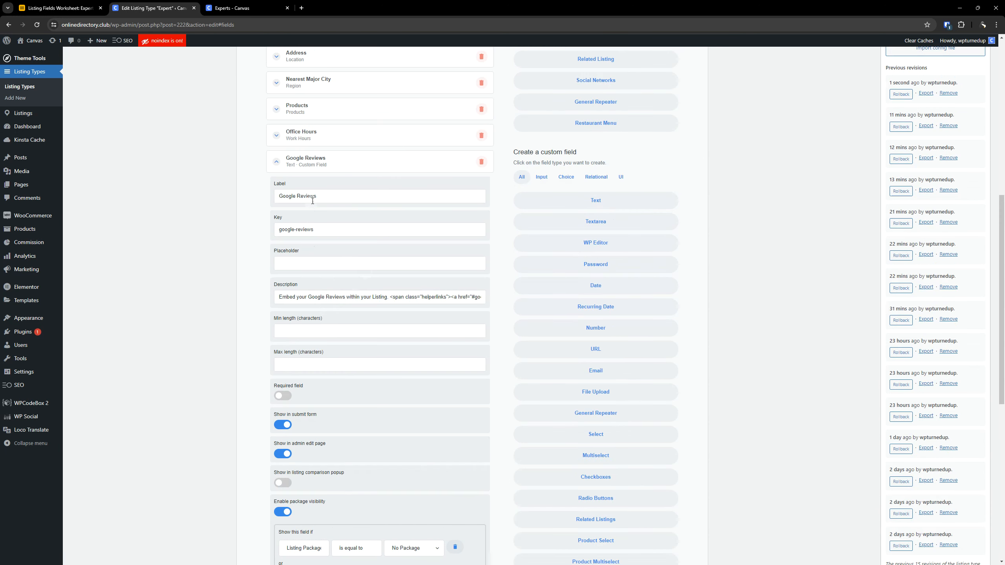
left_click(319, 166)
- Review the Google Reviews field's settings once more in the listing type editor and collapse it again
left_click(48, 4)
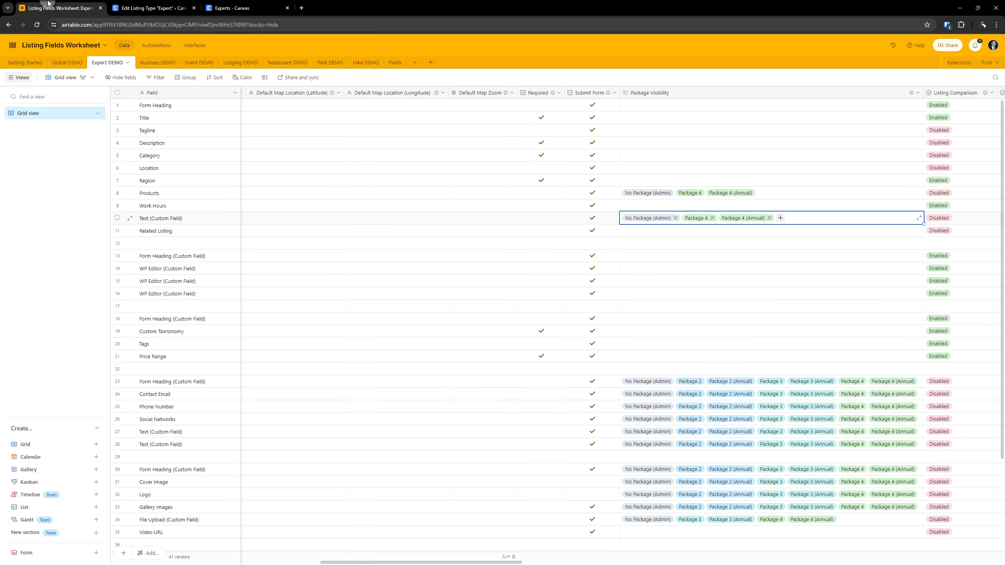
left_click(151, 7)
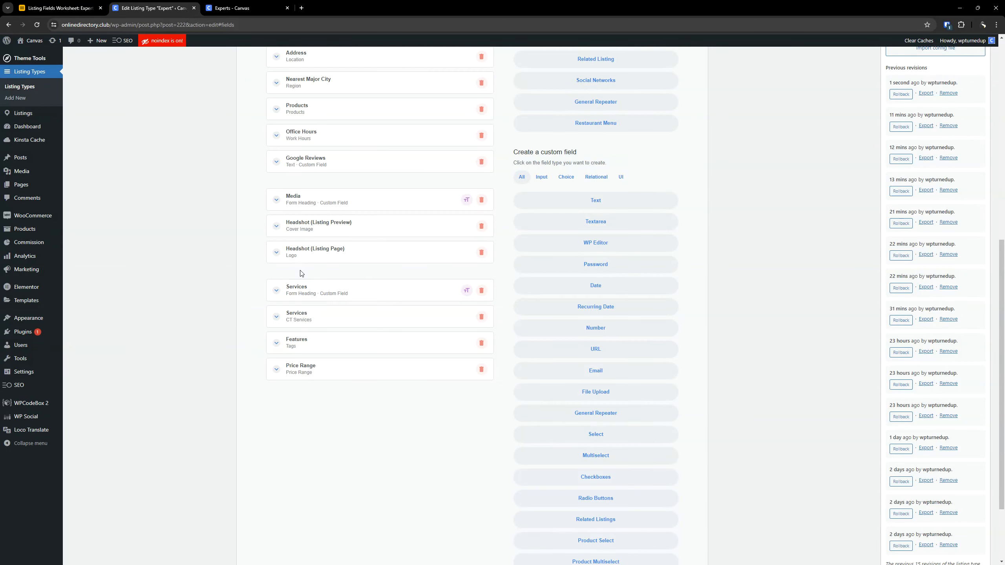
scroll(301, 273, "up", 1)
left_click(322, 198)
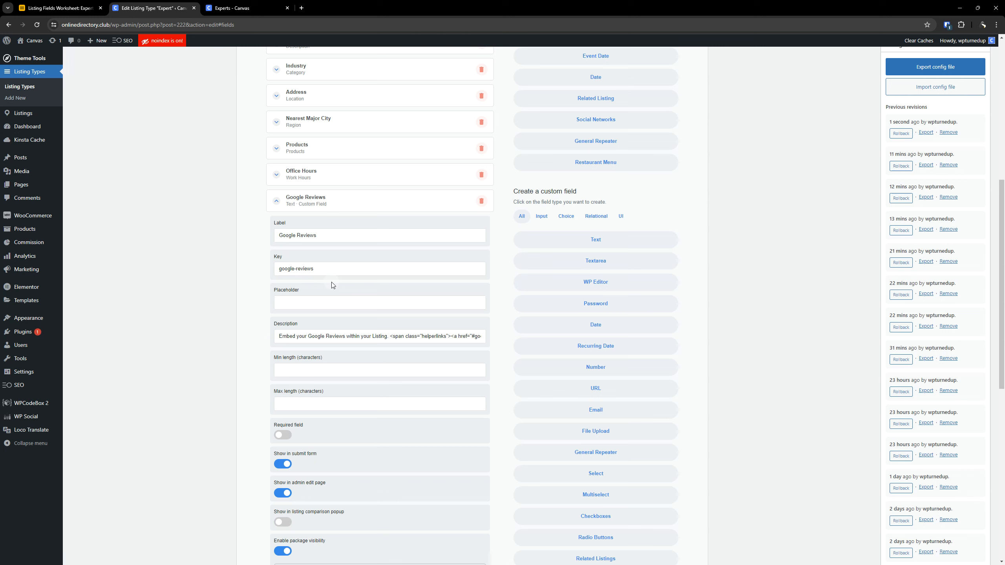
left_click(327, 206)
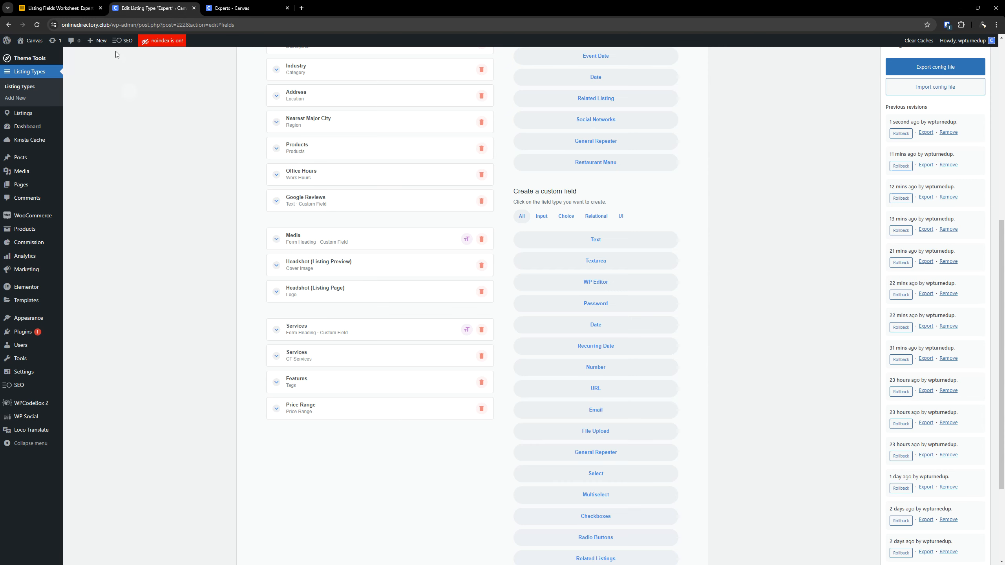
- Update the Expert listing type to save the field changes
left_click(66, 3)
left_click(164, 2)
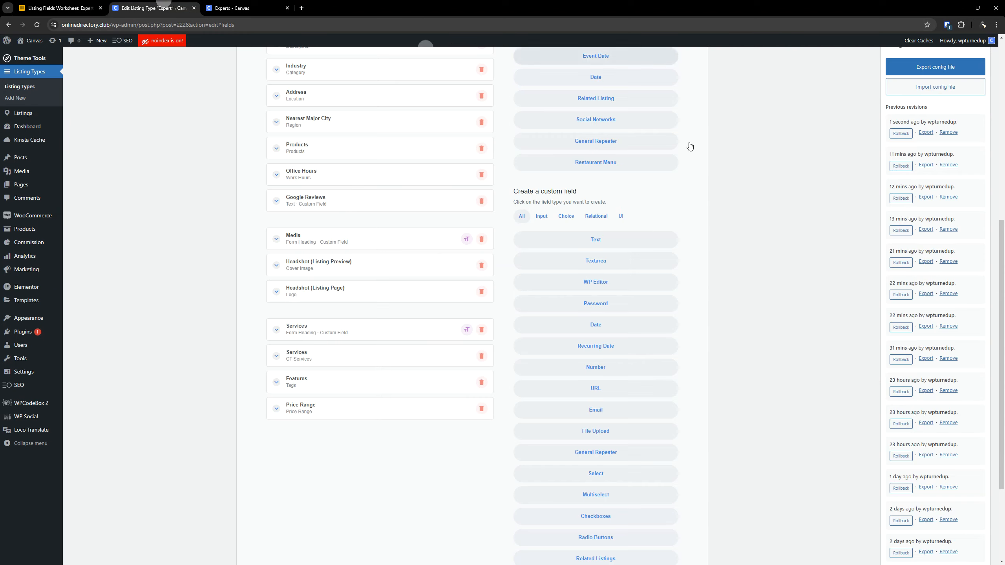
scroll(690, 147, "up", 6)
left_click(974, 57)
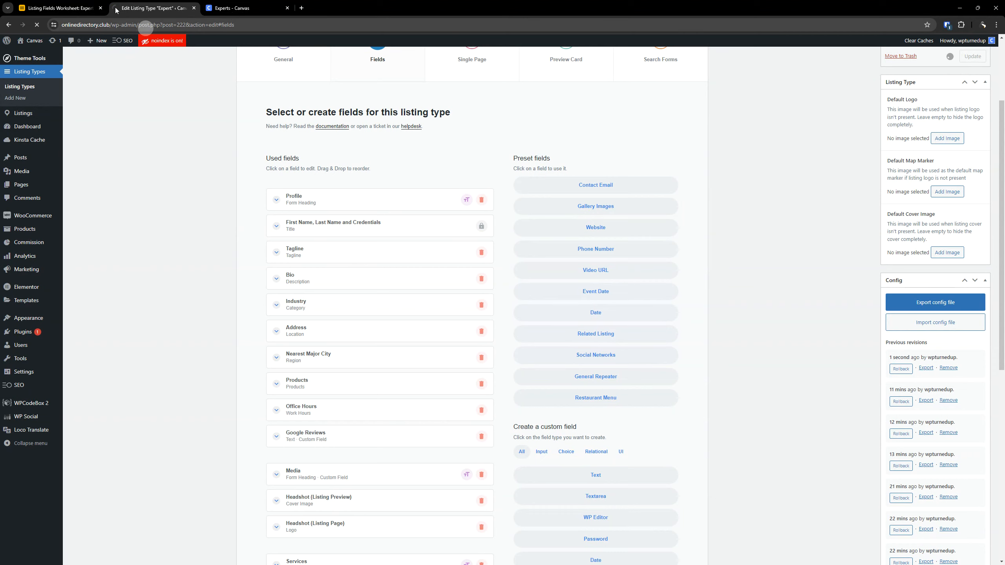
- Look up the field in row 11 of the Airtable worksheet and add the preset Related Listing field directly below Google Reviews
left_click(63, 7)
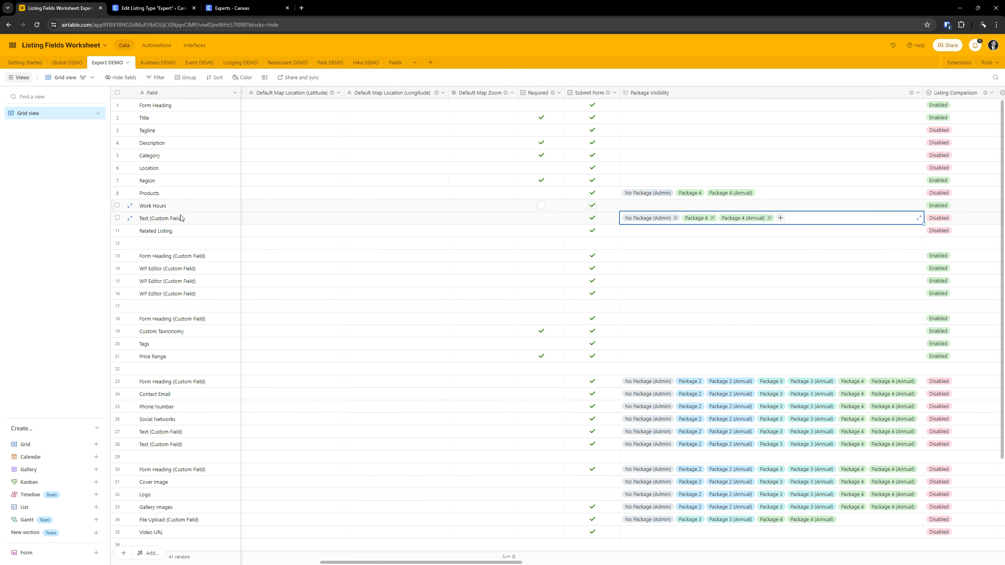
left_click(179, 230)
left_click(140, 3)
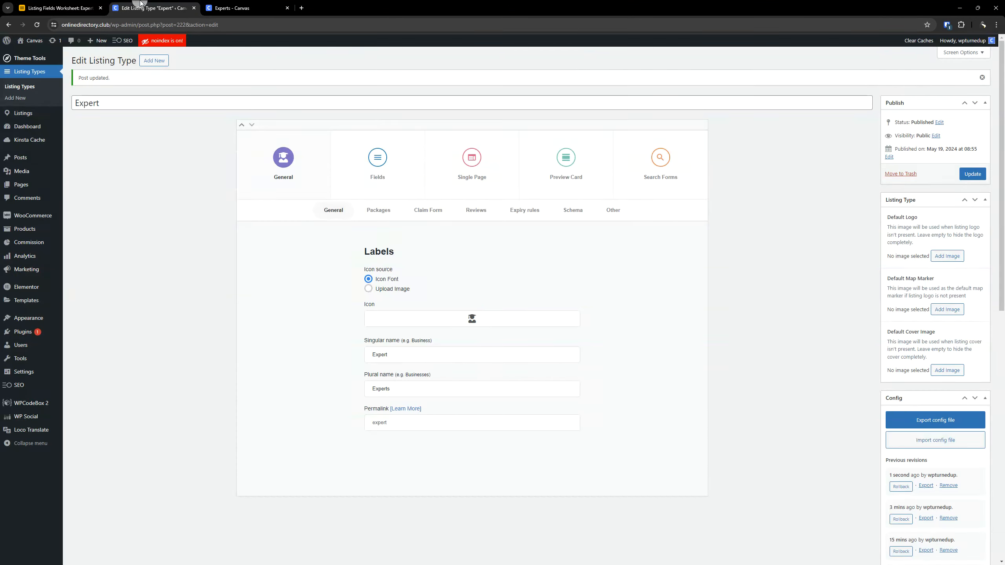
left_click(378, 157)
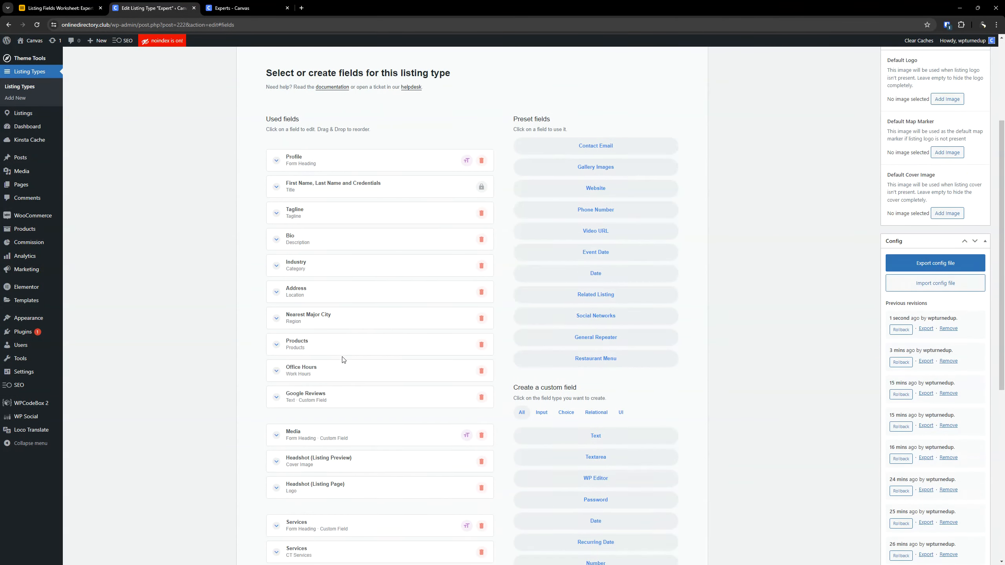
scroll(343, 360, "down", 3)
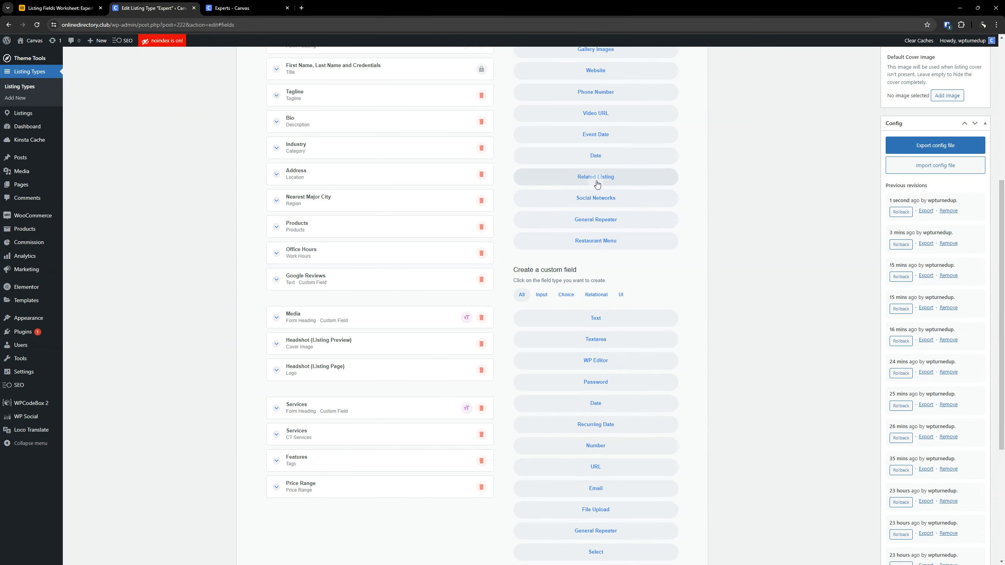
left_click_drag(597, 180, 347, 305)
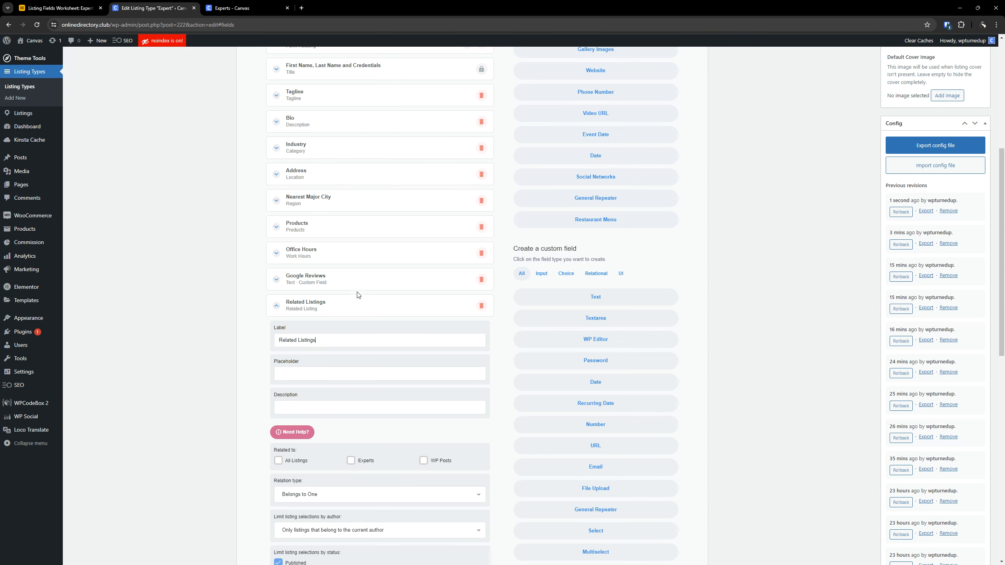
- Copy "Let people know about other Listings you have on our platform." from row 11 in Airtable into the Related Listings field's description
left_click(65, 8)
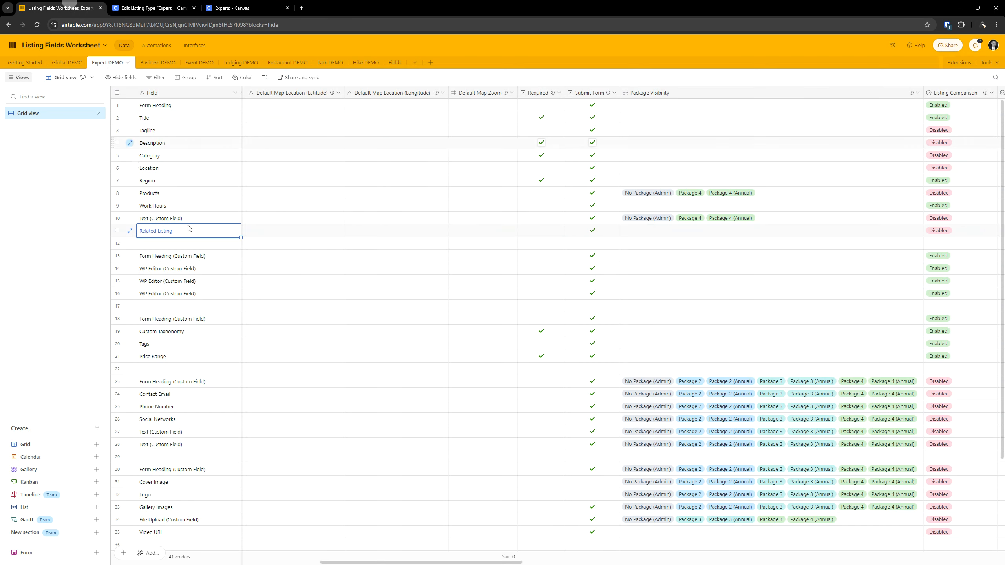
left_click(278, 232)
key("Left")
key("Left")
key("Left")
key("Left")
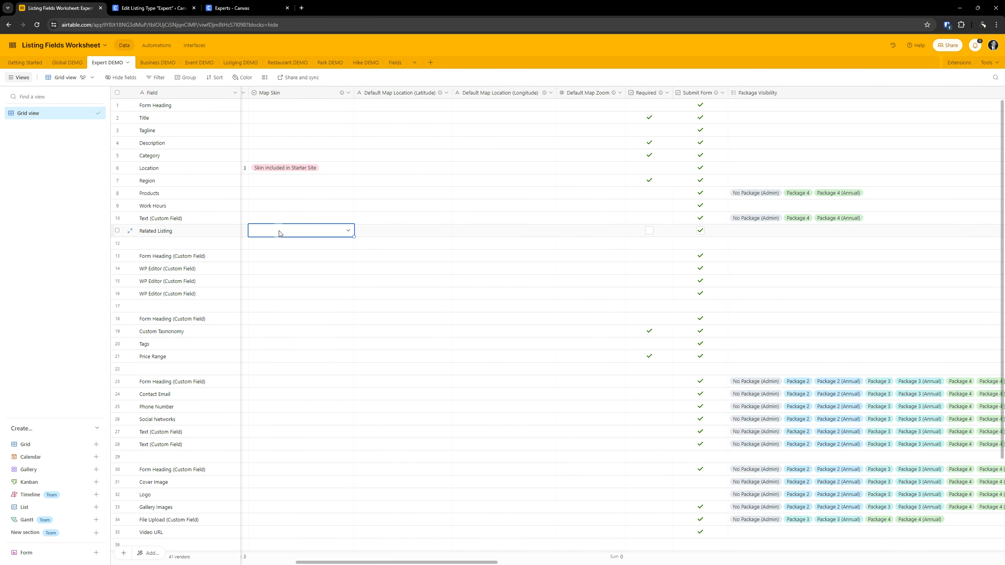
scroll(280, 234, "left", 15)
double_click(711, 234)
key("ctrl+a")
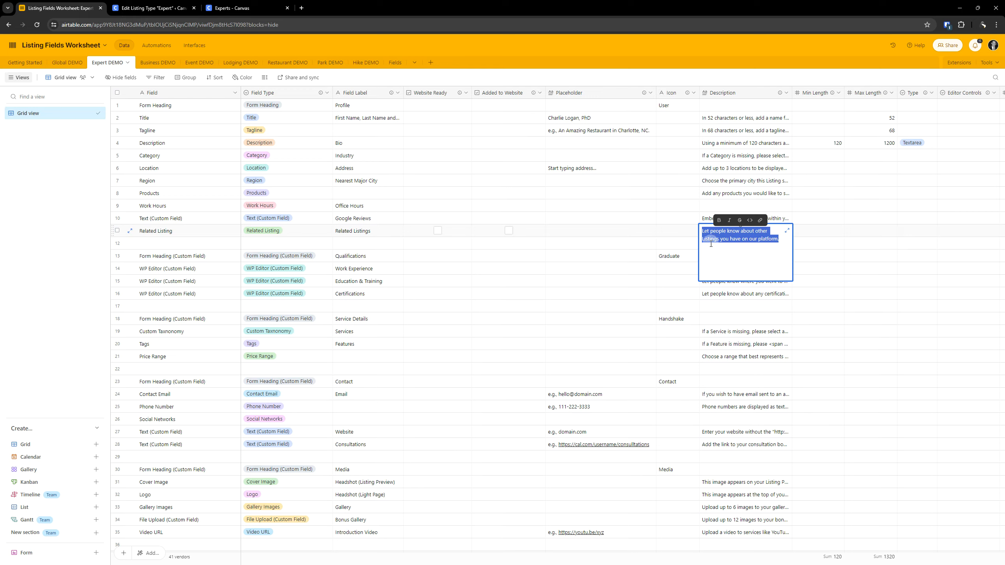
left_click(150, 7)
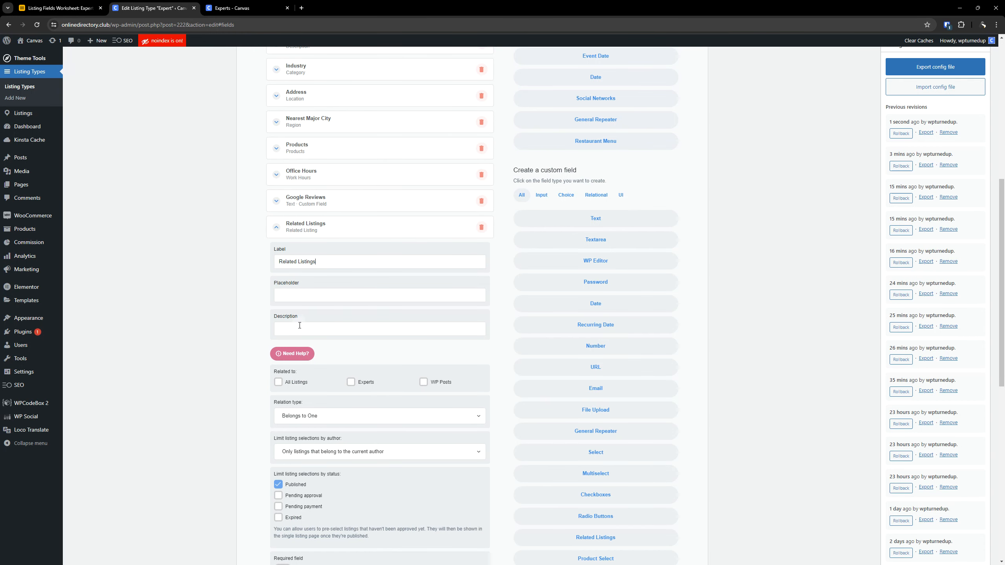
type("Let people know about other Listings you have on our platform.")
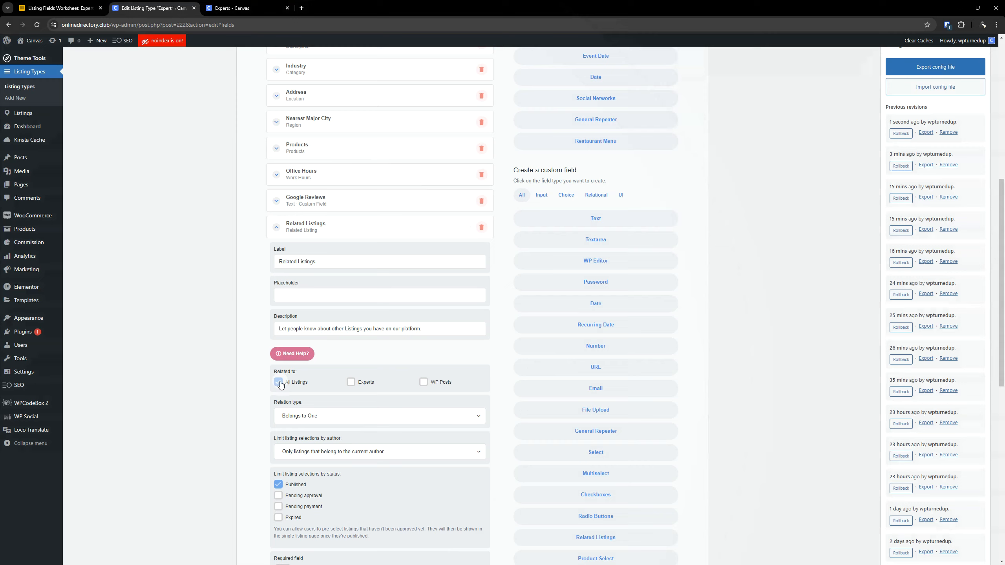
- Relate the Related Listings field to All Listings and set its relation type to Has Many
left_click(279, 382)
scroll(318, 405, "down", 2)
scroll(317, 404, "down", 1)
left_click(334, 304)
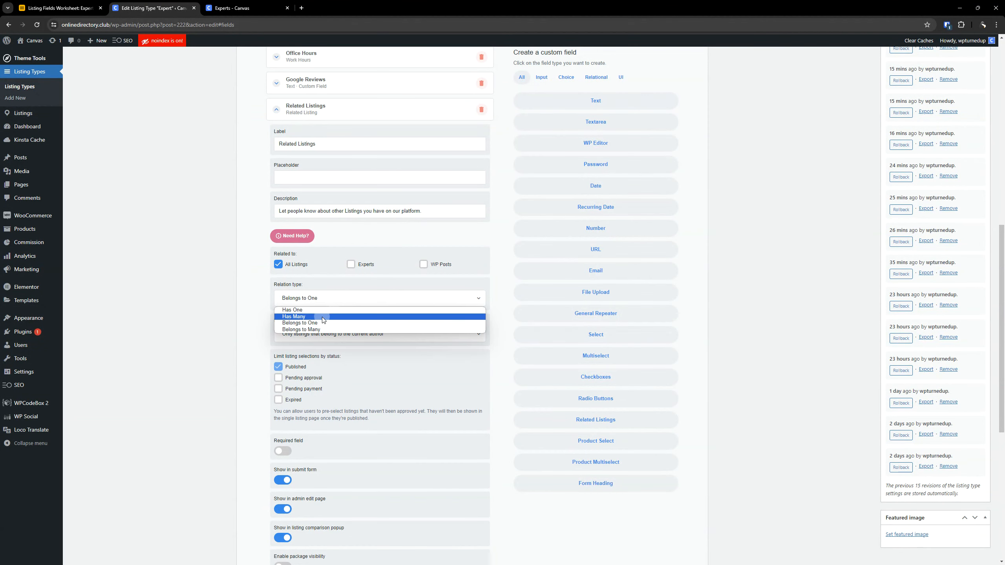
left_click(322, 317)
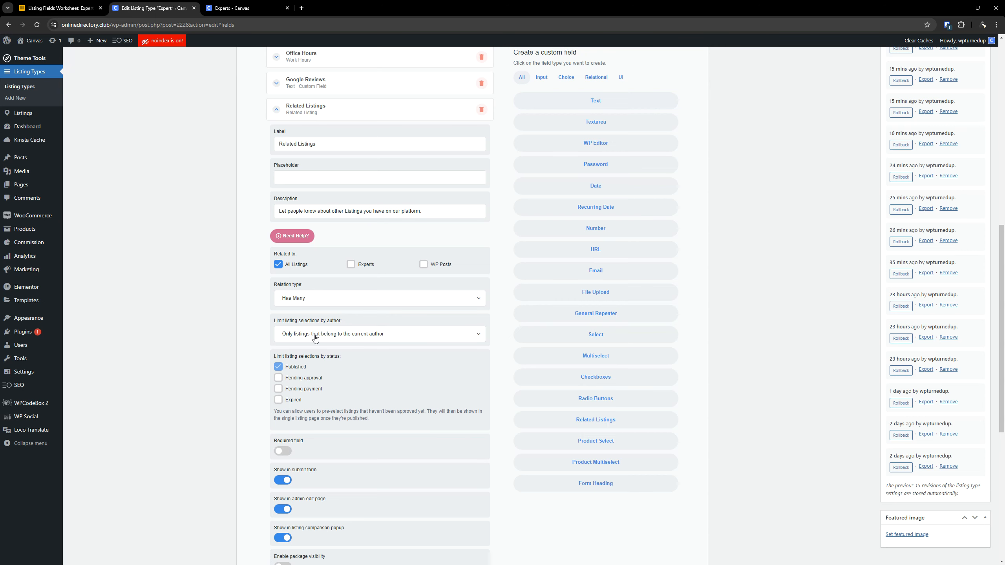
- Turn off showing Related Listings in the listing comparison popup and collapse the field
scroll(312, 344, "down", 1)
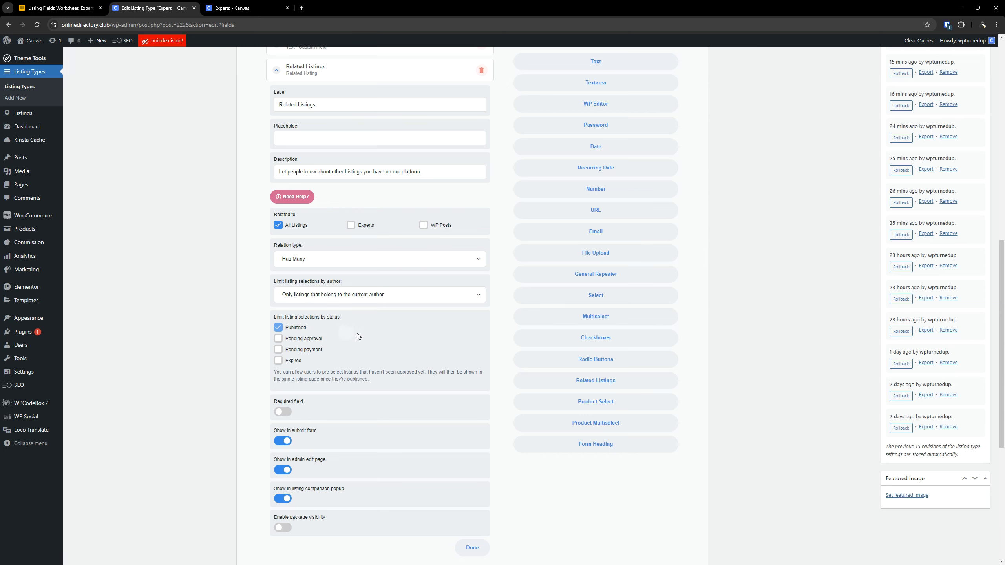
scroll(344, 335, "down", 3)
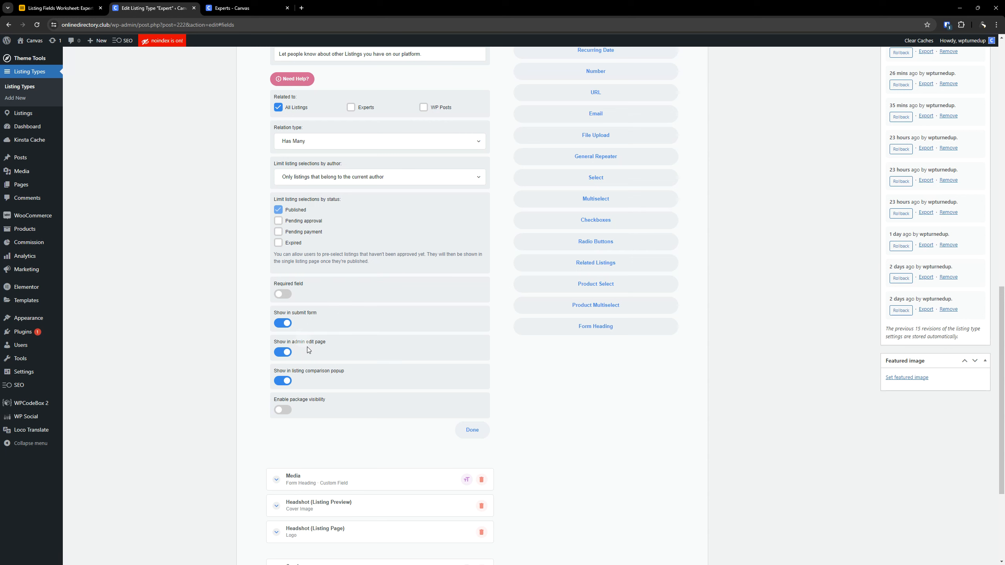
left_click(287, 380)
scroll(295, 374, "up", 8)
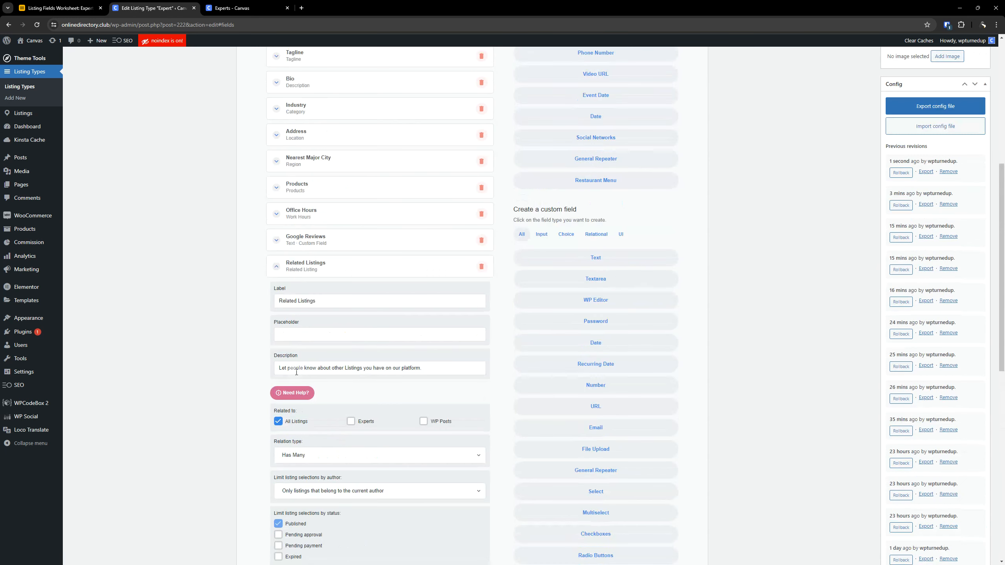
left_click(314, 264)
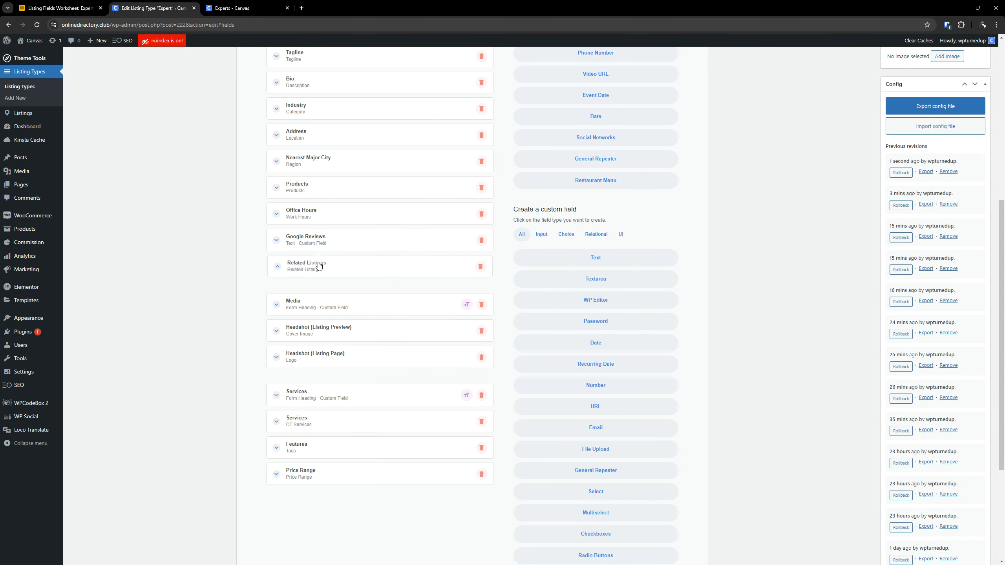
- Look up the form heading in row 13 of the Airtable worksheet and copy its field label, Qualifications
left_click(38, 3)
left_click(177, 260)
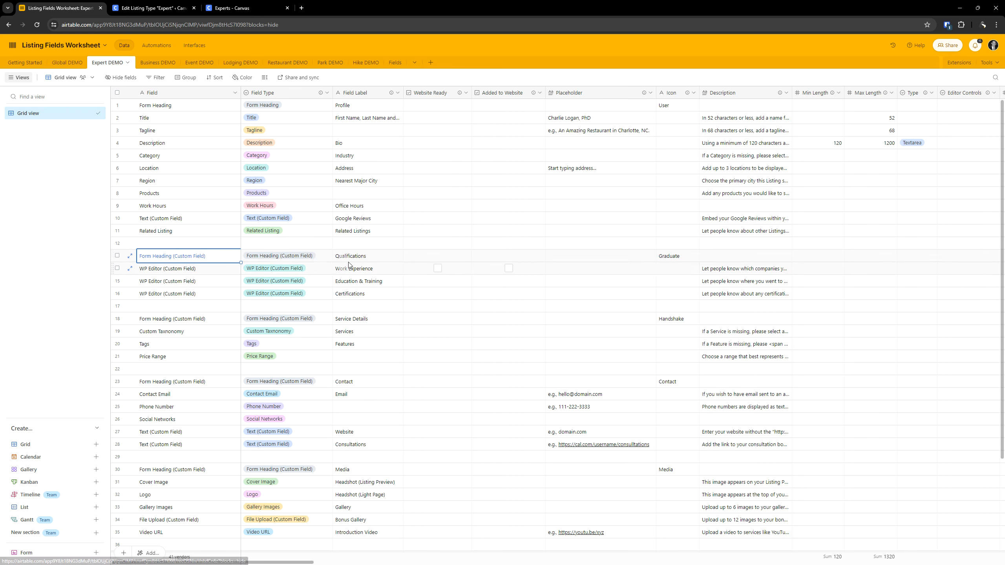
left_click(360, 258)
double_click(361, 258)
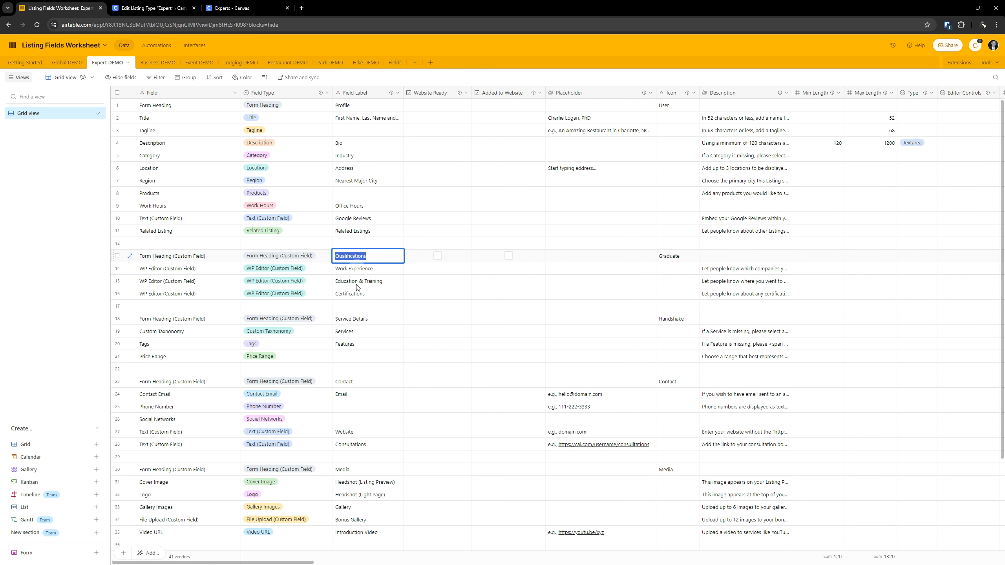
left_click(139, 4)
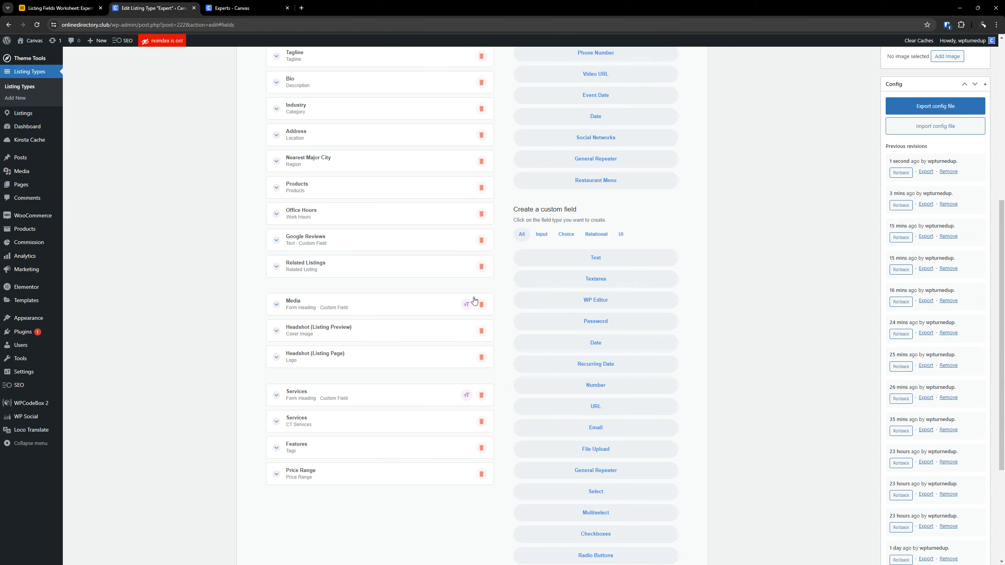
- Add a custom Form Heading field directly below Related Listings and label it Qualifications
scroll(397, 294, "up", 4)
scroll(358, 277, "down", 2)
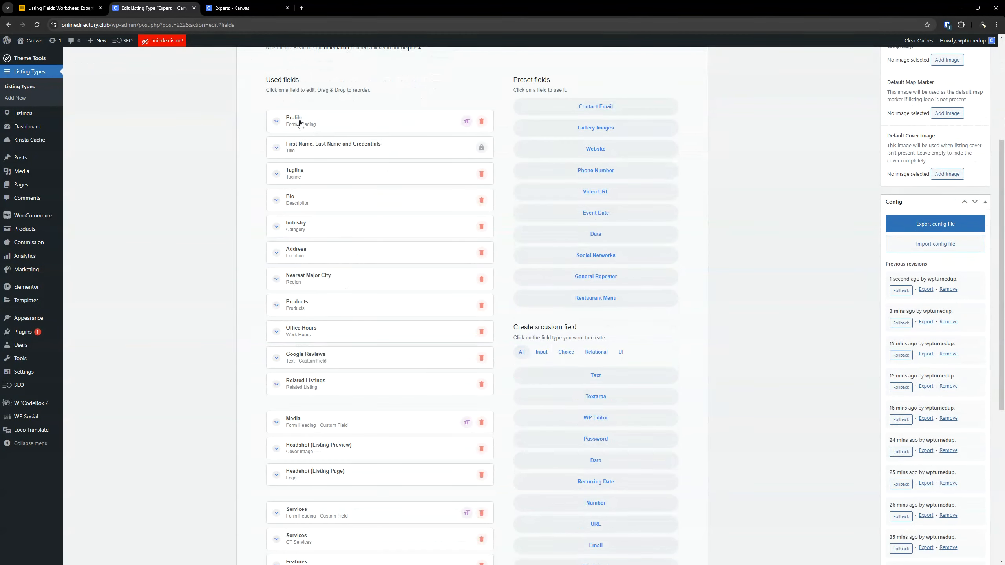
scroll(384, 257, "down", 5)
scroll(397, 243, "down", 3)
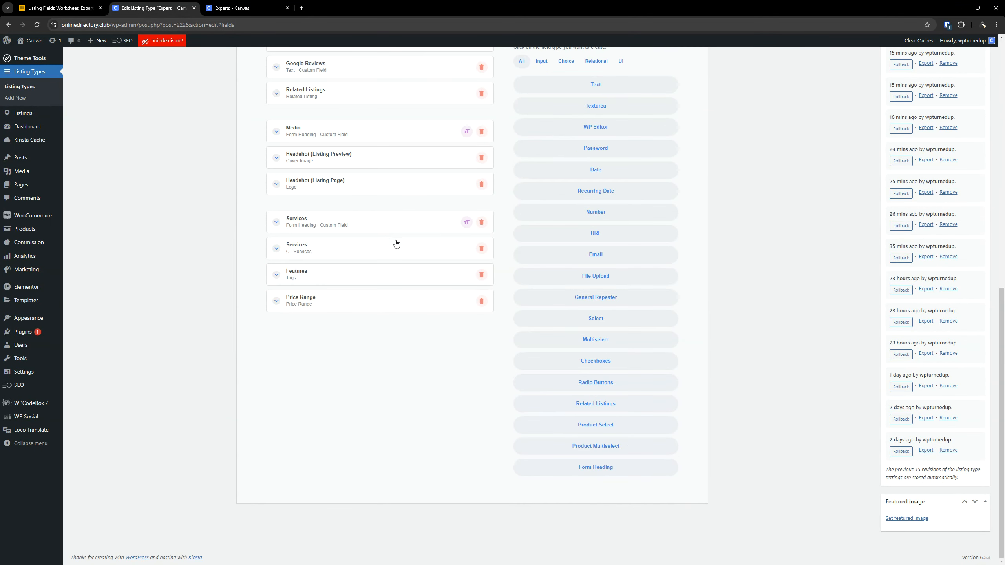
left_click(596, 467)
scroll(314, 379, "up", 6)
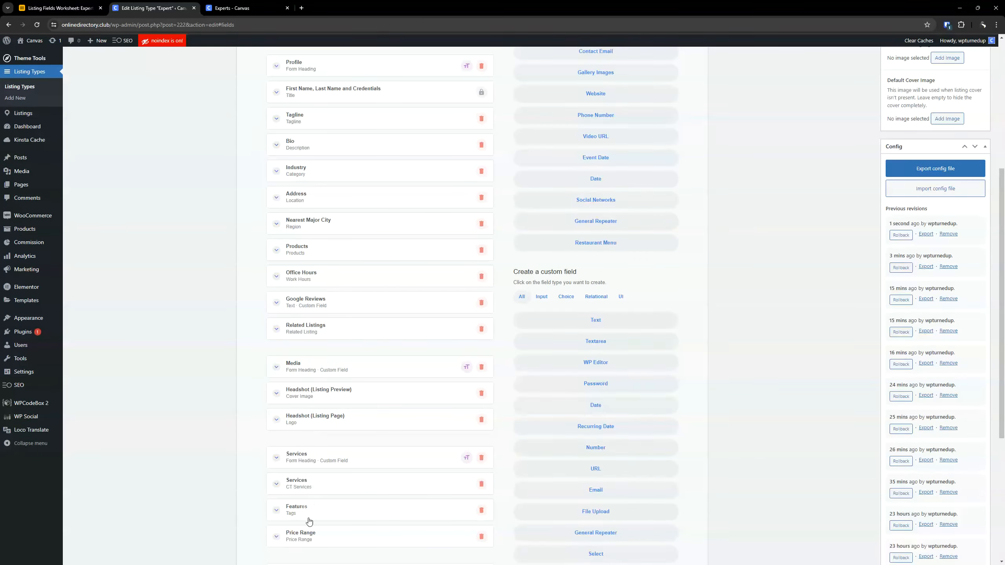
scroll(371, 482, "down", 2)
left_click_drag(309, 497, 319, 294)
left_click(318, 293)
double_click(336, 323)
type("Qualifications")
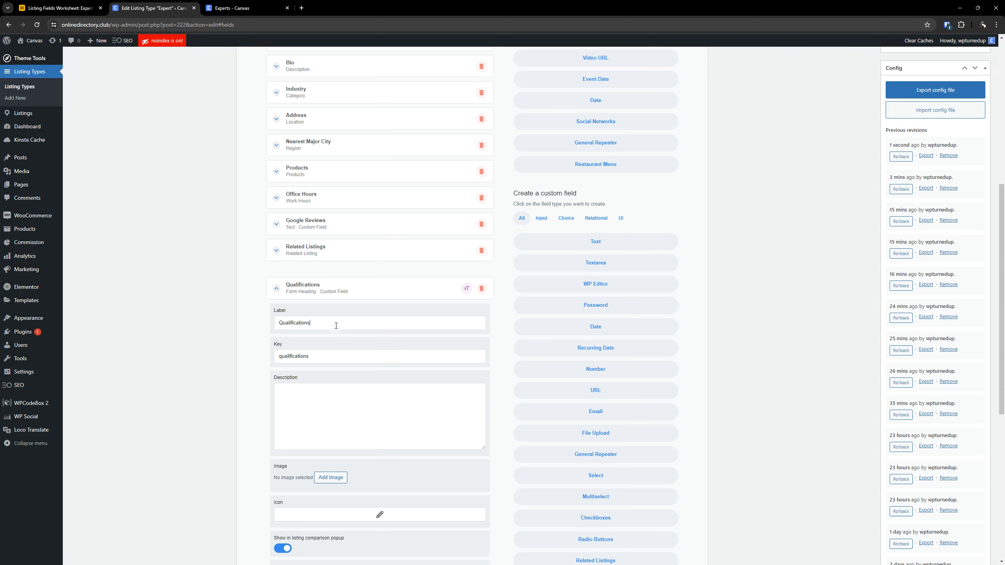
- Look up row 13's icon in Airtable, give the Qualifications heading a graduation cap icon found with "grad", and collapse the field
left_click(59, 8)
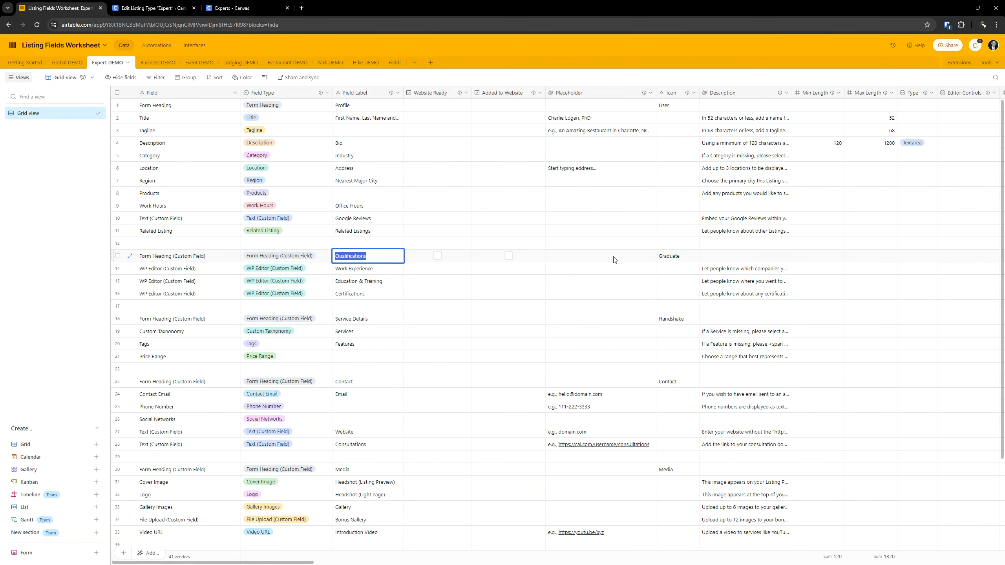
double_click(672, 256)
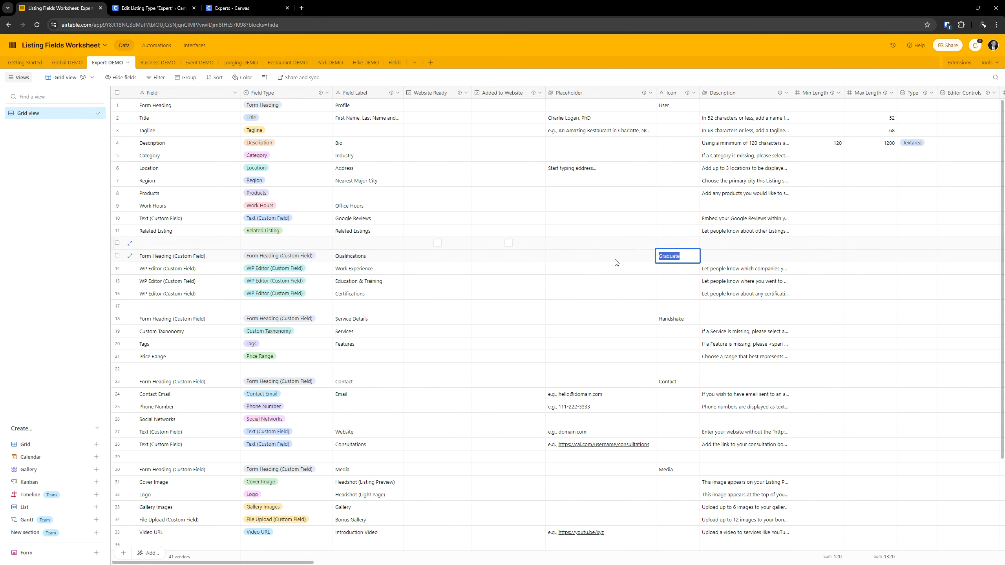
left_click(119, 6)
scroll(344, 395, "down", 2)
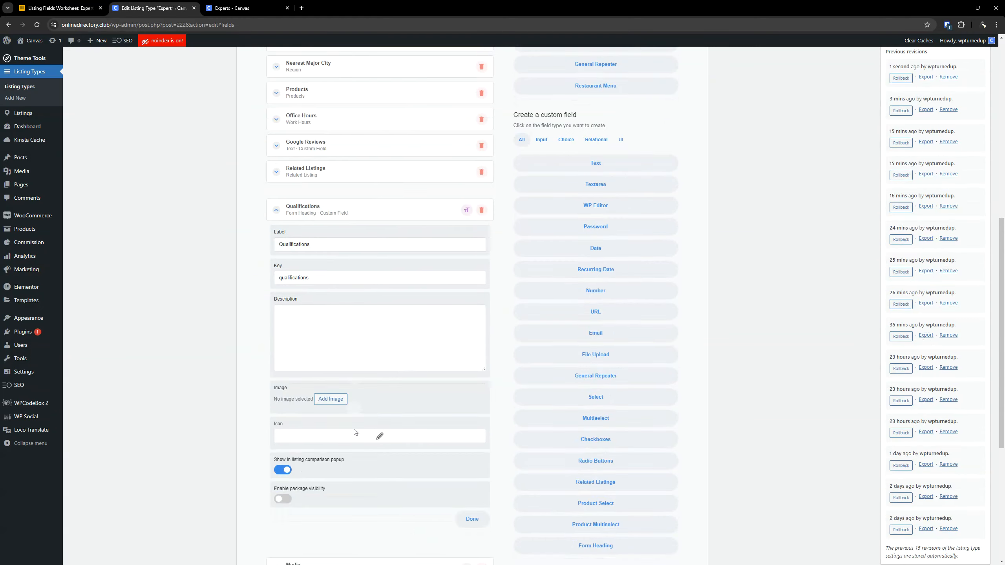
left_click(373, 440)
left_click(354, 176)
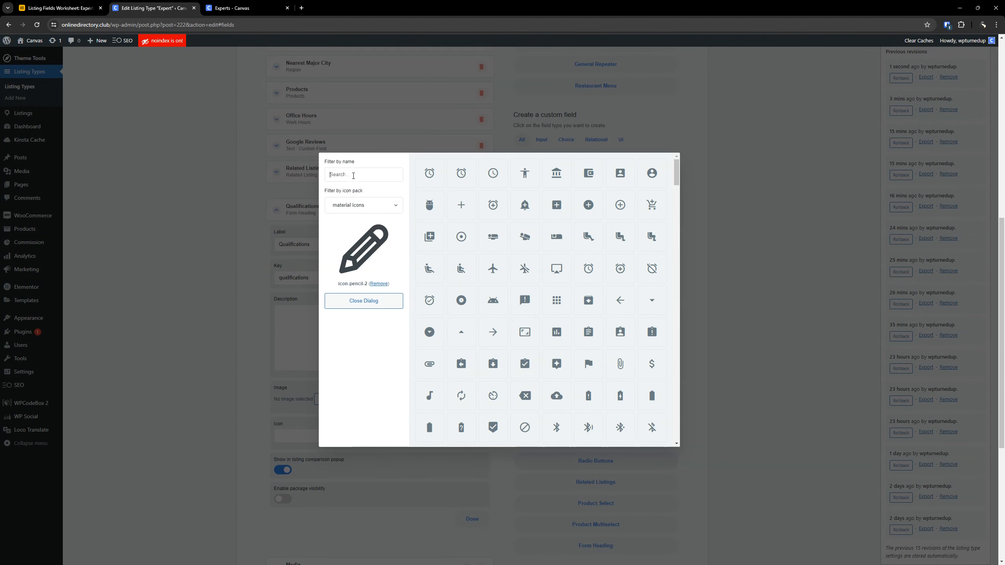
type("grad")
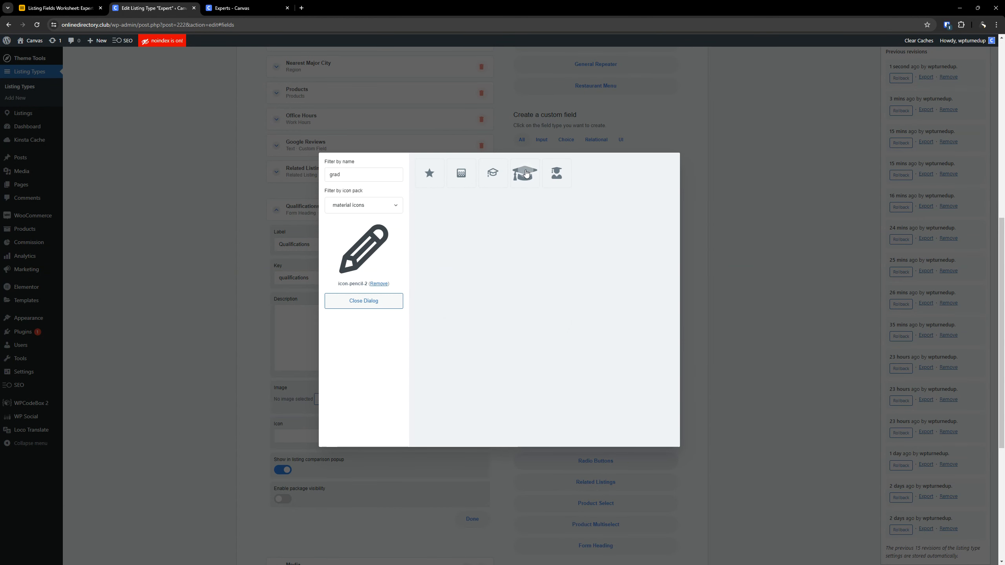
left_click(526, 173)
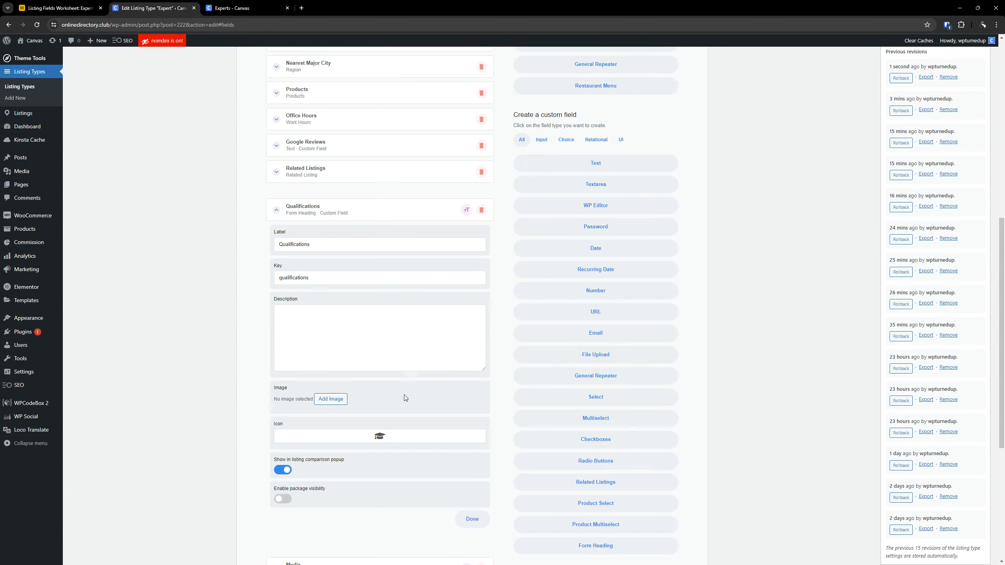
left_click(331, 213)
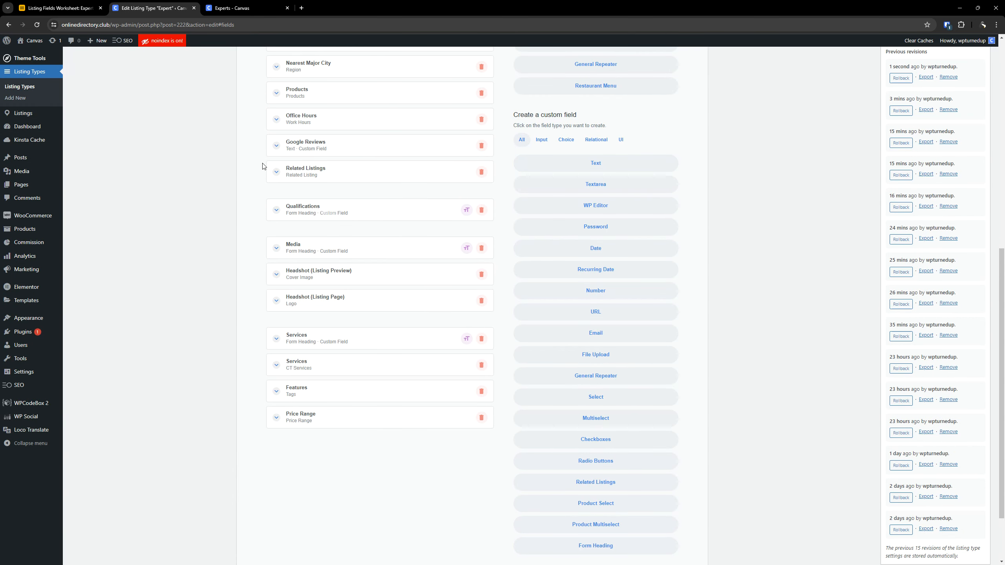
- Look up the WP Editor field in row 14 of the Airtable worksheet and copy its label, Work Experience
left_click(60, 8)
left_click(203, 271)
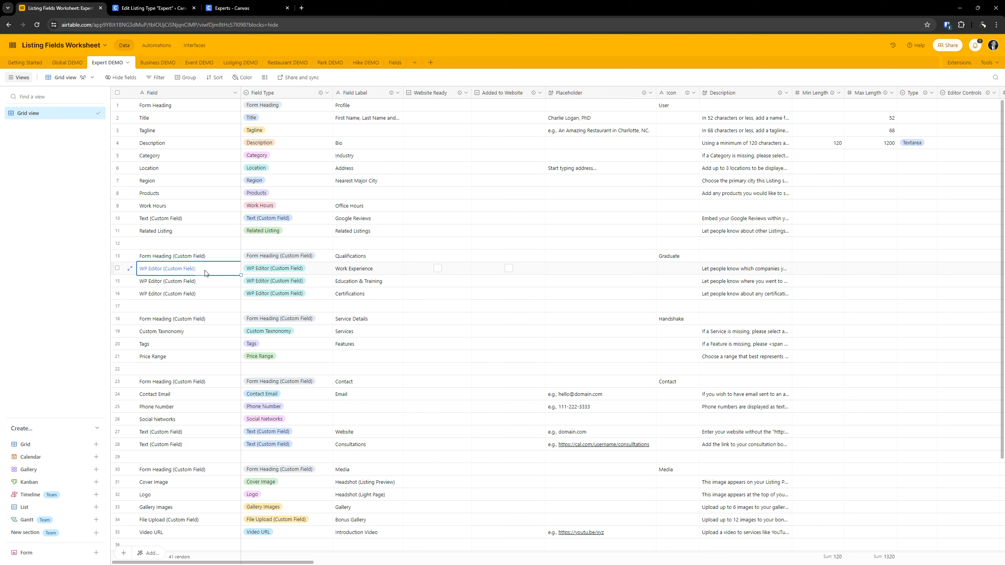
double_click(205, 272)
triple_click(351, 271)
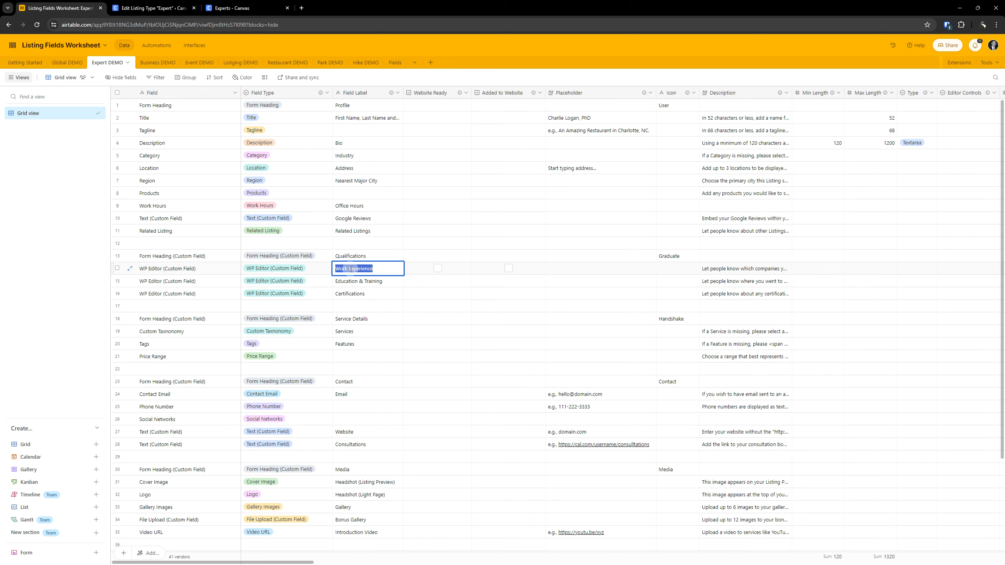
left_click(154, 8)
- Add a custom WP Editor field directly below the Qualifications heading and label it Work Experience
scroll(356, 139, "down", 3)
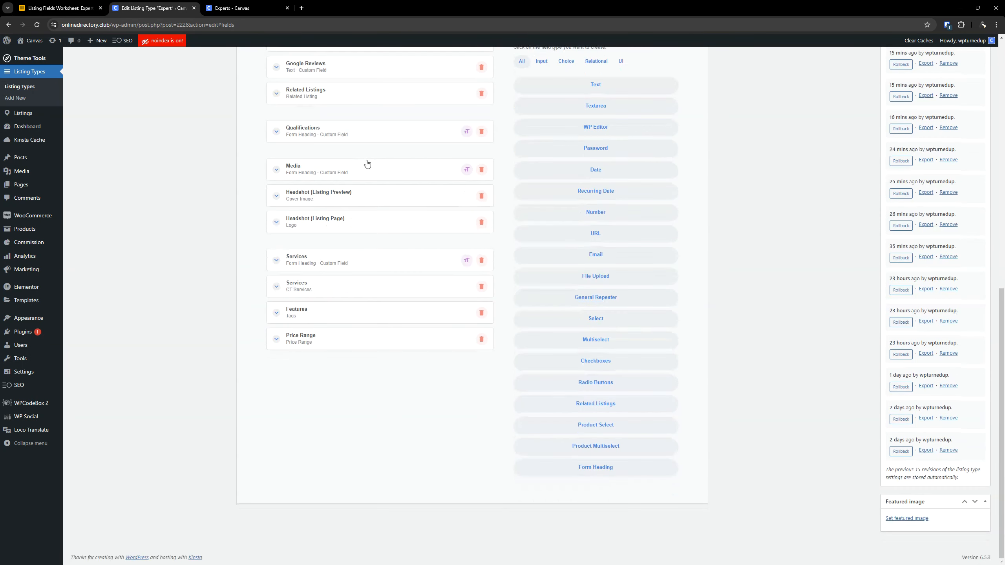
scroll(557, 174, "up", 3)
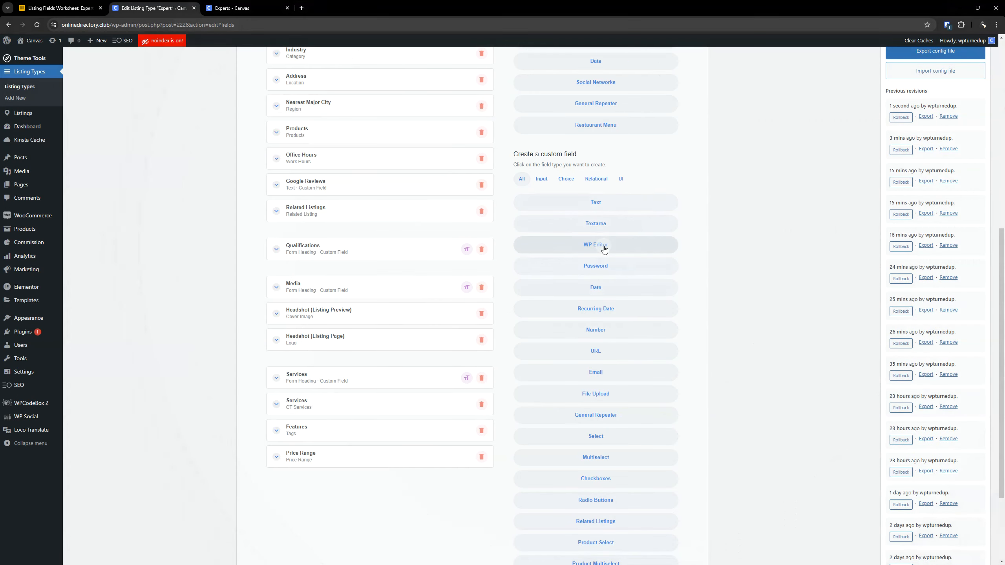
left_click(604, 248)
left_click_drag(372, 480, 359, 276)
left_click(341, 277)
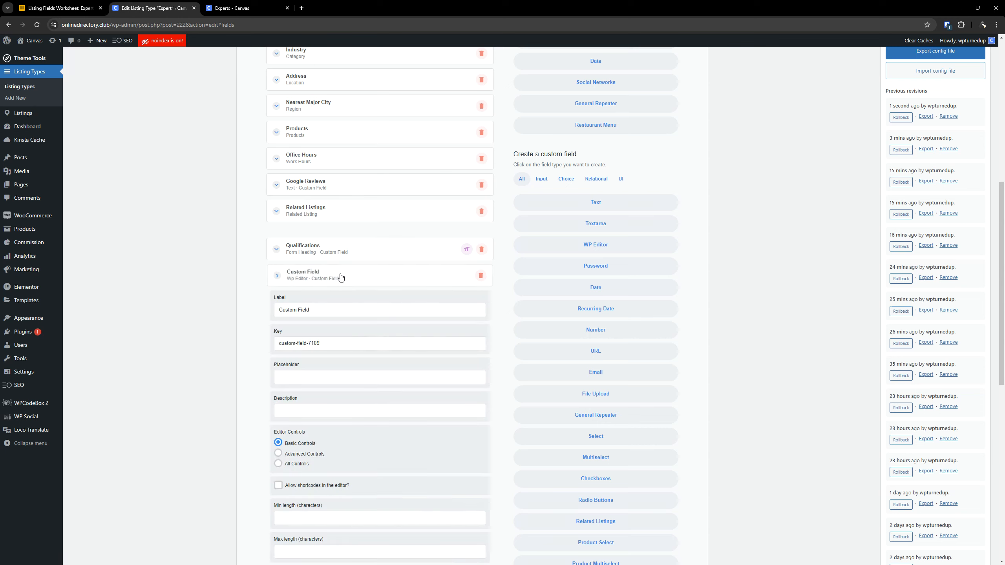
triple_click(343, 308)
type("Work Experience")
scroll(342, 308, "down", 3)
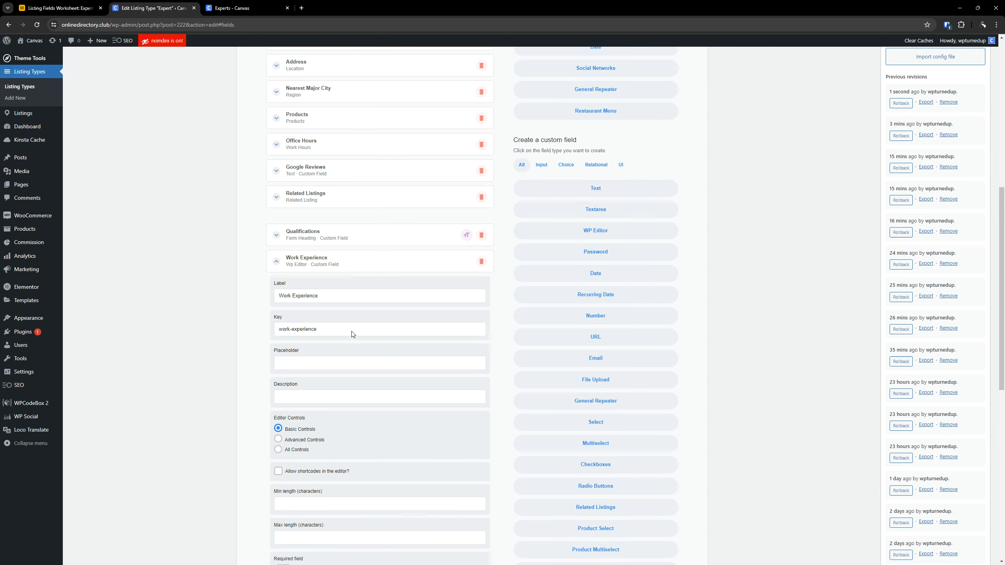
- Copy "Let people know which companies you held jobs with, dates of employment, title, responsibilities, etc." from Airtable row 14 into Work Experience's description
left_click(80, 9)
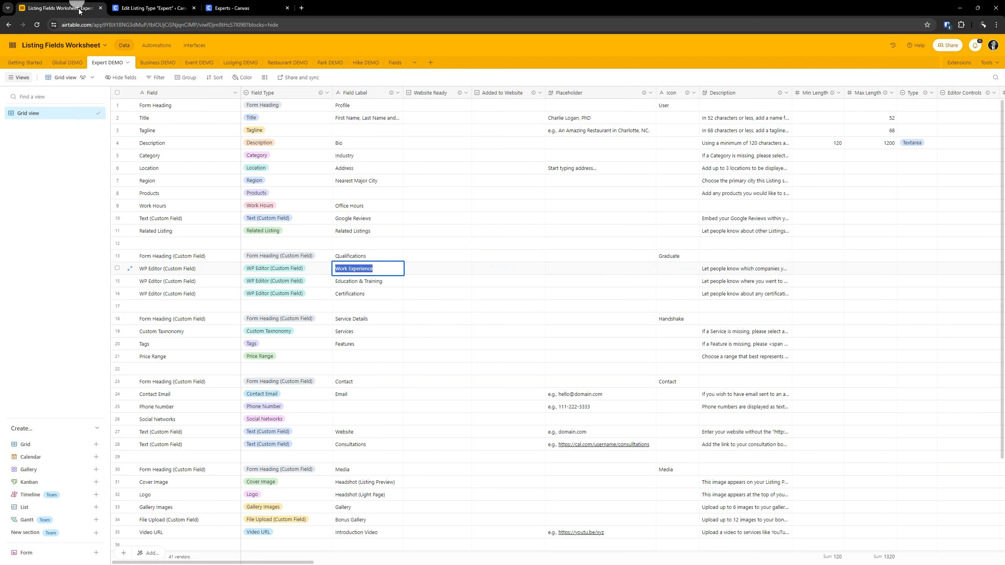
left_click(460, 309)
left_click(415, 272)
key("Right")
key("Right")
key("Right")
key("Right")
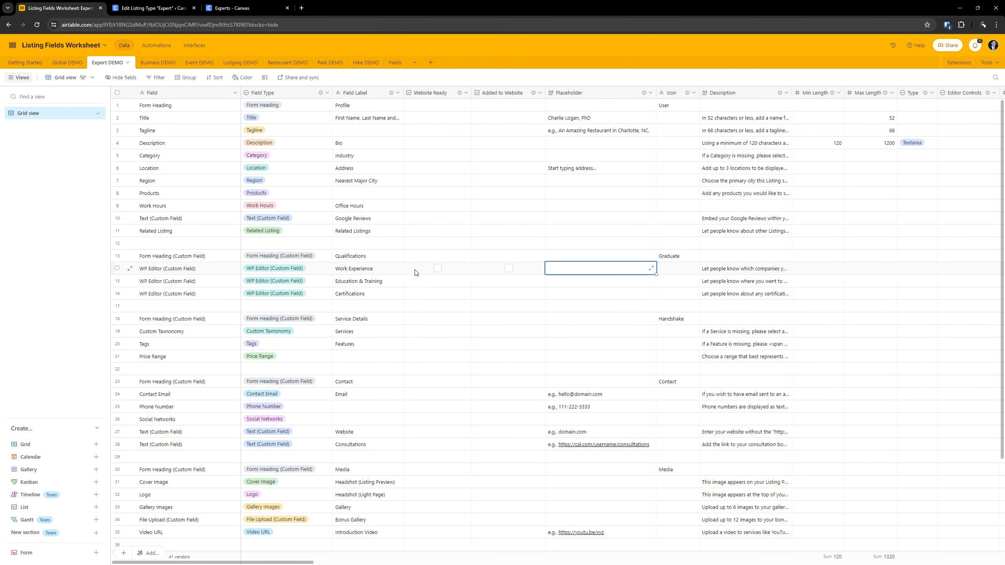
double_click(751, 271)
key("ctrl+a")
key("ctrl+c")
left_click(150, 7)
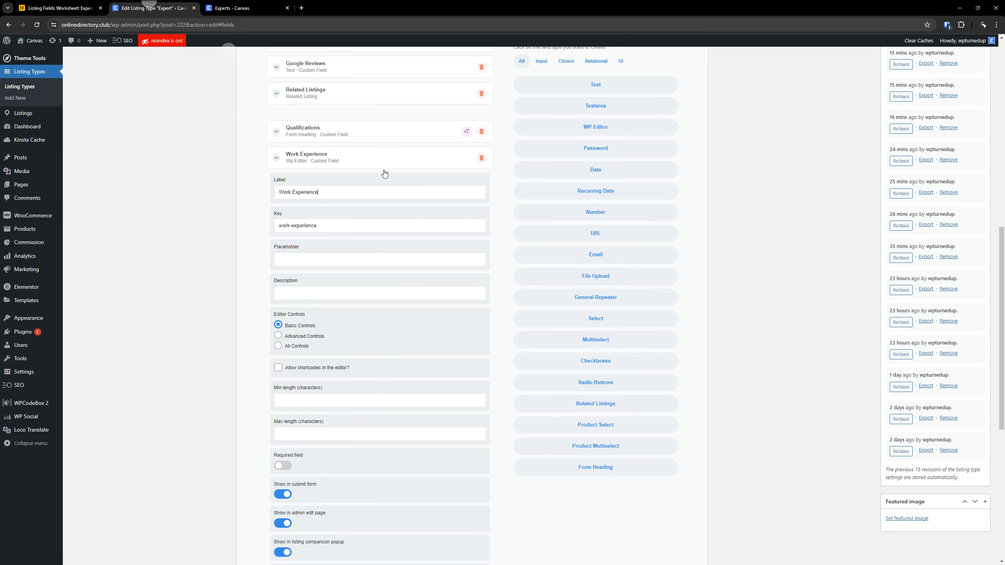
left_click(304, 294)
key("ctrl+v")
scroll(210, 253, "down", 5)
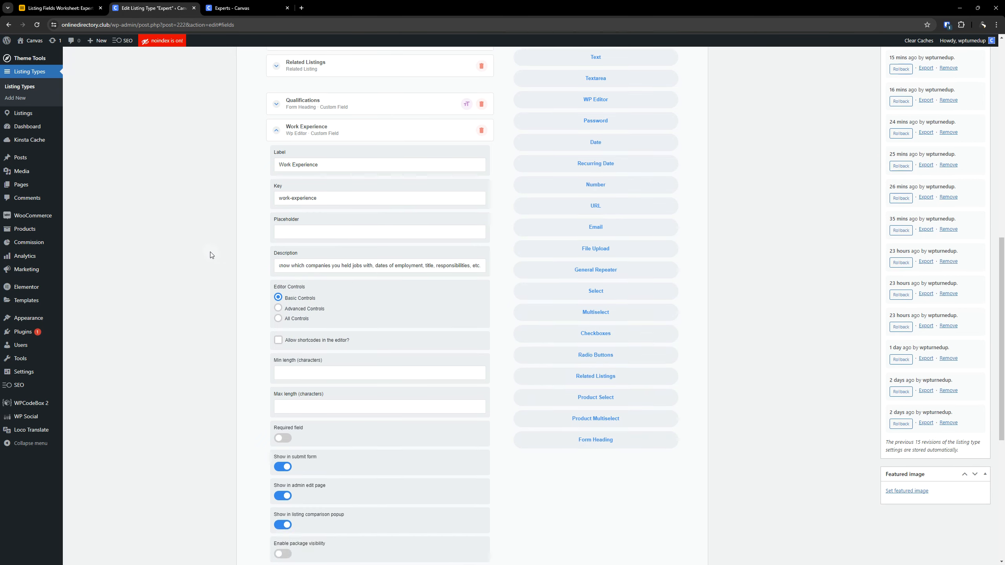
- Examine the remaining settings for Work Experience across row 14 of the Airtable worksheet, from the length limits through to the notes
left_click(44, 3)
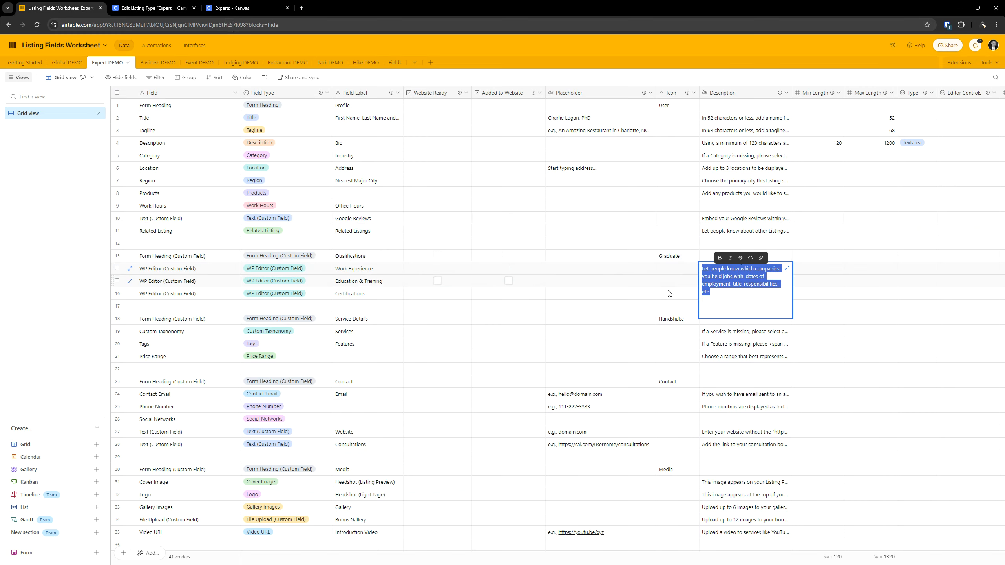
left_click(677, 293)
left_click(689, 271)
key("Right")
key("Right")
key("Right")
key("Right")
key("Right")
key("Right")
key("Right")
key("Right")
key("Right")
key("Right")
key("Right")
key("Right")
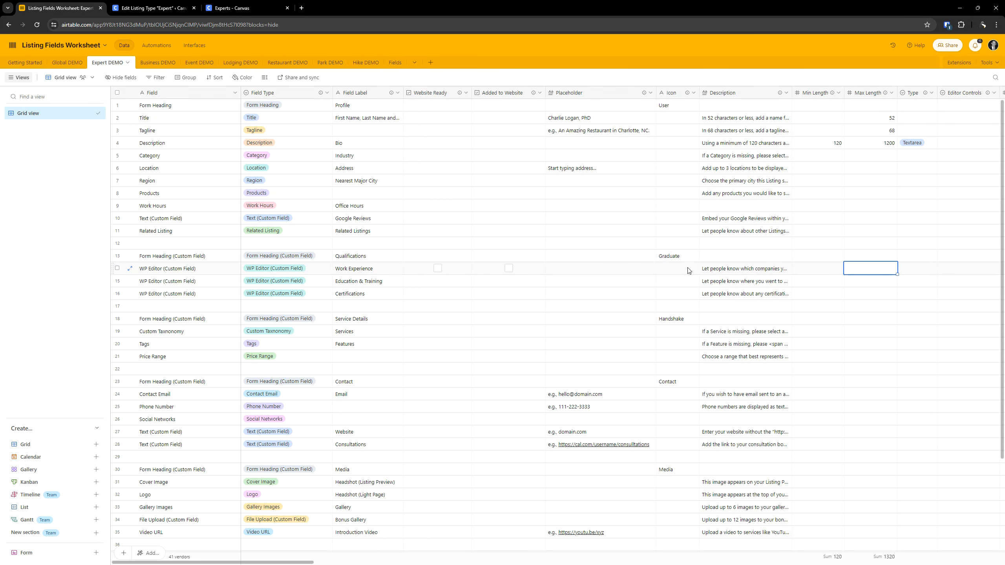
key("Right")
key("Left")
key("Left")
key("Left")
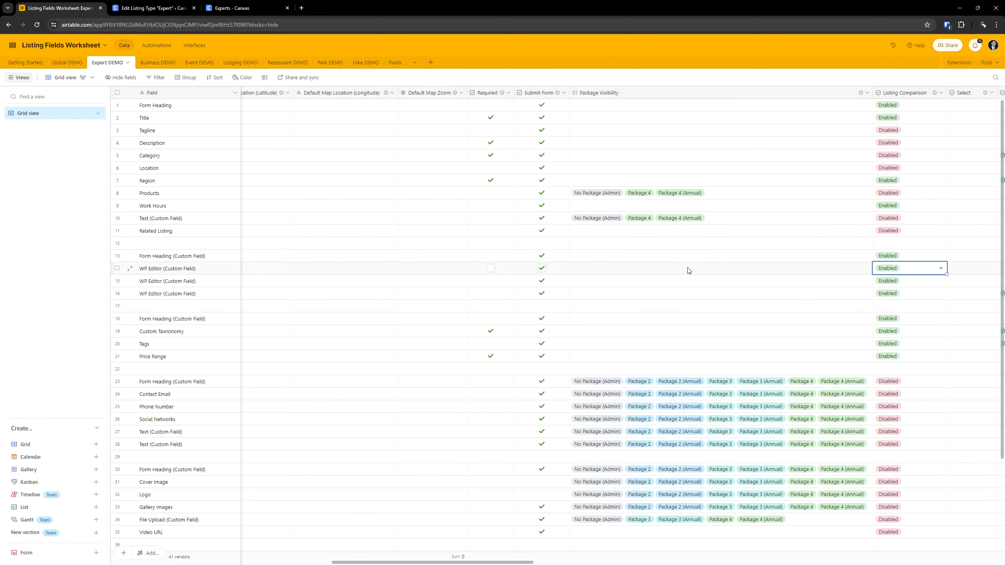
key("Right")
key("Left")
key("Right")
key("Right")
key("Right")
key("Right")
key("Right")
key("Right")
key("Right")
key("Right")
key("Right")
key("Right")
key("Right")
key("Right")
key("Right")
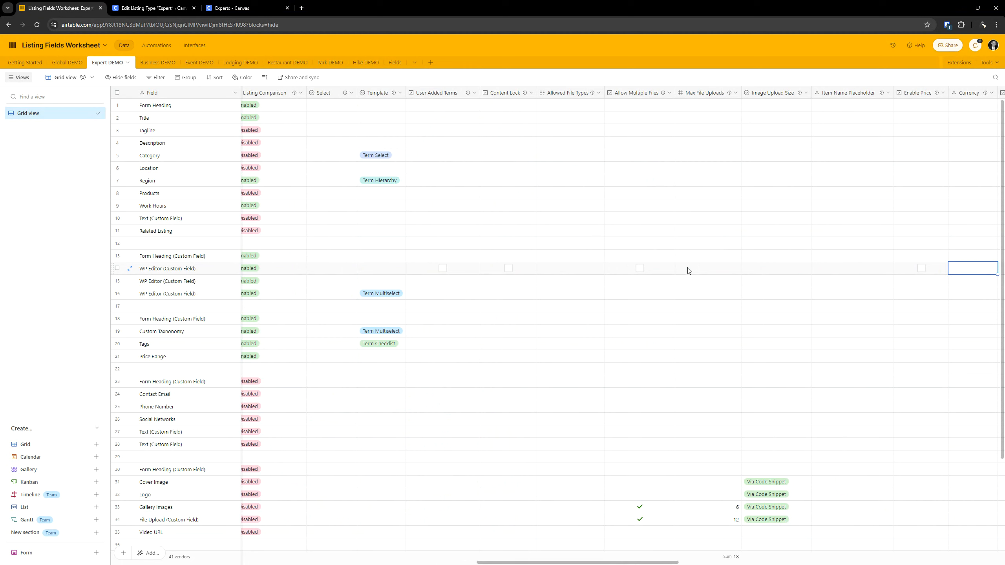
key("Right")
key("Right")
key("Right")
key("Right")
key("Right")
key("Right")
key("Right")
key("Right")
key("Right")
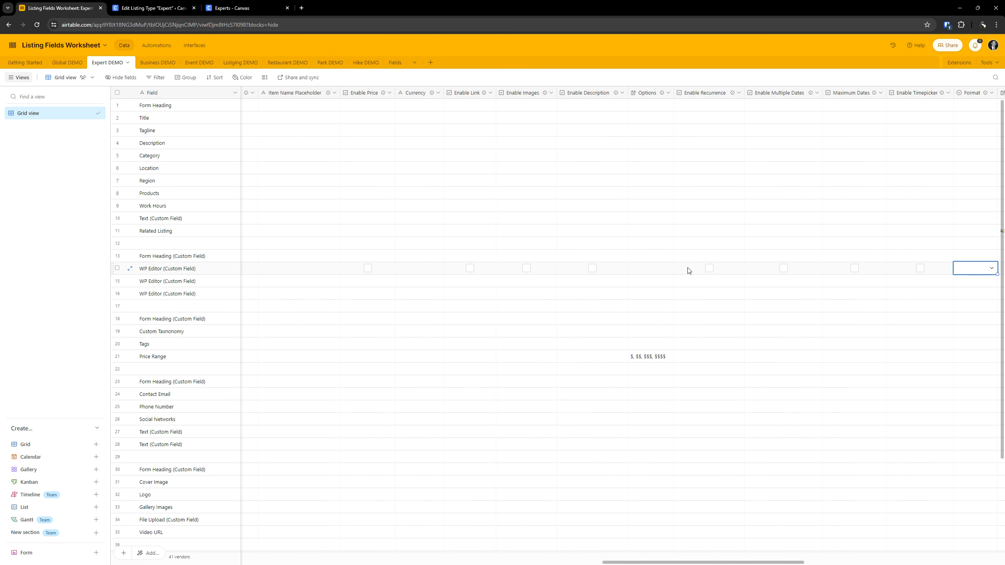
key("Right")
key("Right")
key("Right")
key("Right")
key("Right")
key("Right")
key("Right")
key("Right")
key("Right")
key("Right")
key("Right")
key("Right")
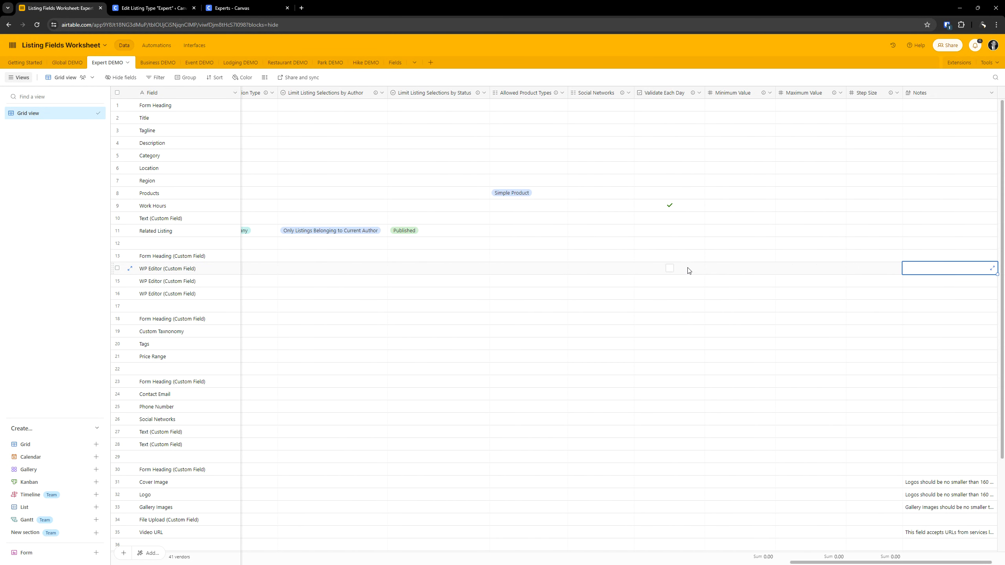
key("Left")
key("Left")
key("Left")
key("Left")
key("Left")
key("Left")
key("Left")
key("Left")
key("Left")
key("Left")
key("Left")
key("Left")
key("Left")
key("Left")
key("Left")
key("Left")
key("Left")
key("Left")
key("Left")
key("Left")
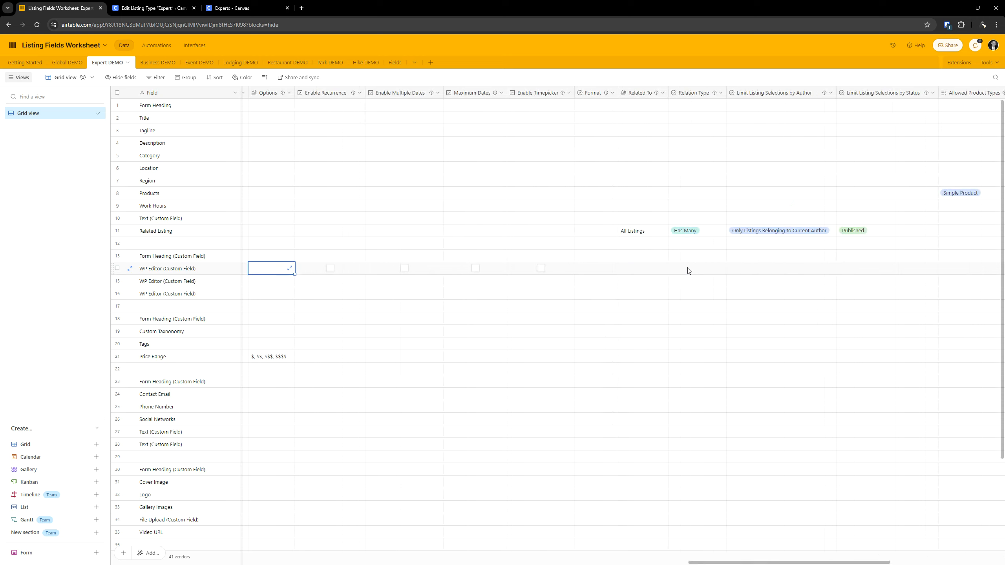
key("Left")
key("Left")
key("Left")
key("Left")
key("Left")
key("Left")
key("Left")
key("Left")
key("Left")
key("Left")
key("Left")
key("Left")
key("Left")
key("Left")
key("Left")
key("Left")
key("Left")
key("Left")
key("Left")
key("Left")
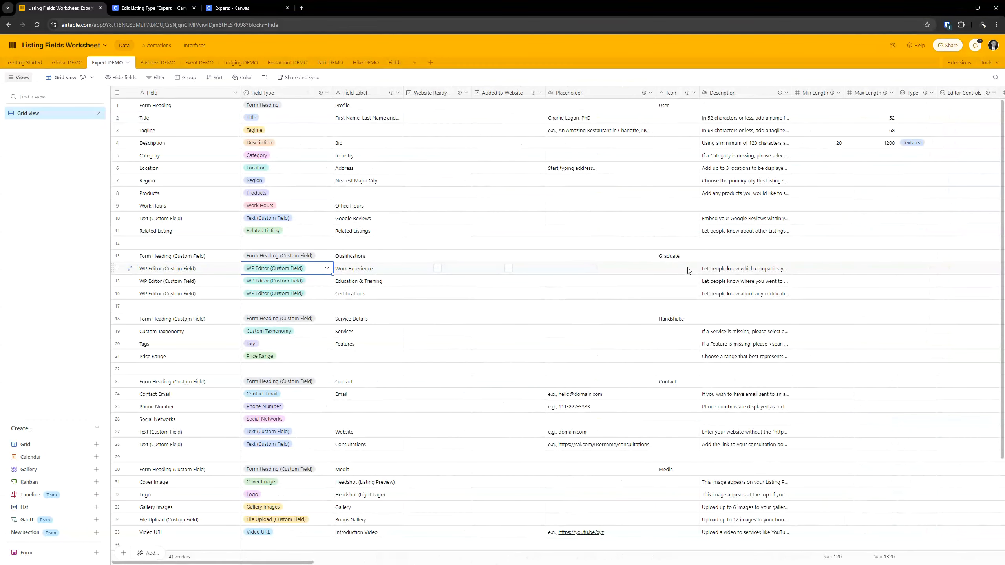
- Search the Airtable worksheet for "editor" to check the Editor Controls column, and return to the Work Experience field's editor control options
key("ctrl+f")
type("edito")
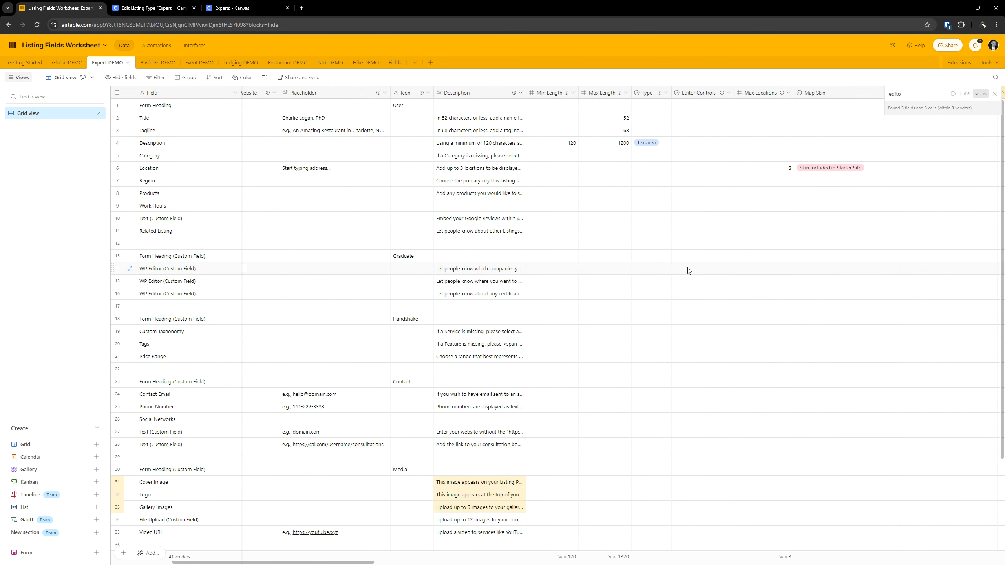
type("r")
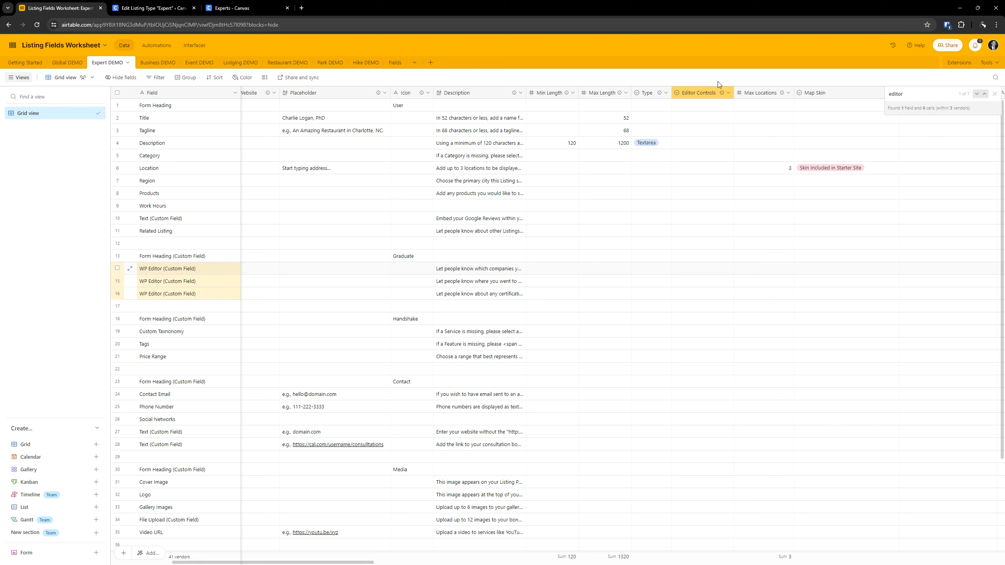
mouse_move(721, 94)
left_click(154, 4)
scroll(291, 223, "up", 3)
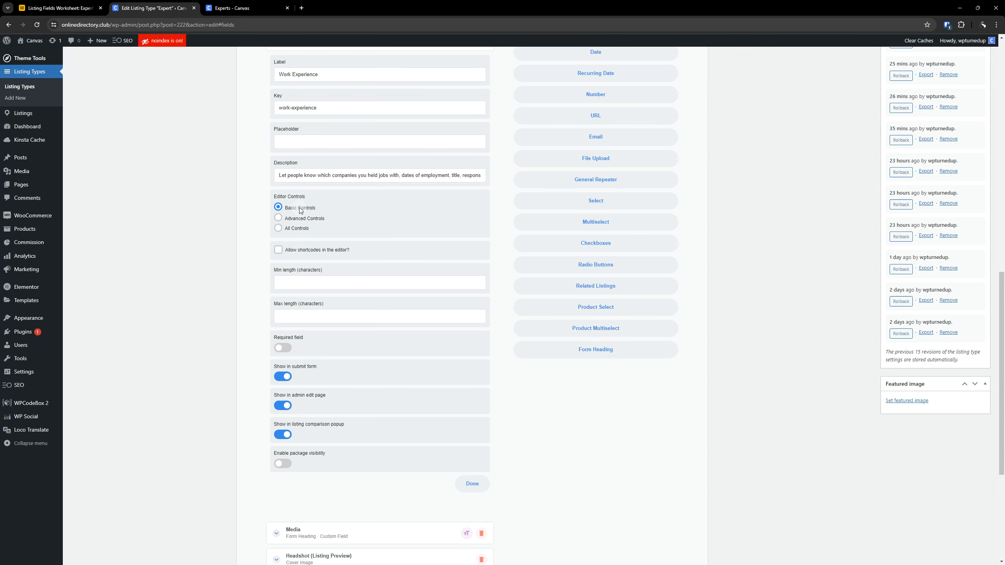
- Review the Work Experience field's settings, from its label and description through the editor controls and visibility options
scroll(316, 238, "up", 2)
scroll(334, 272, "down", 2)
scroll(334, 273, "up", 4)
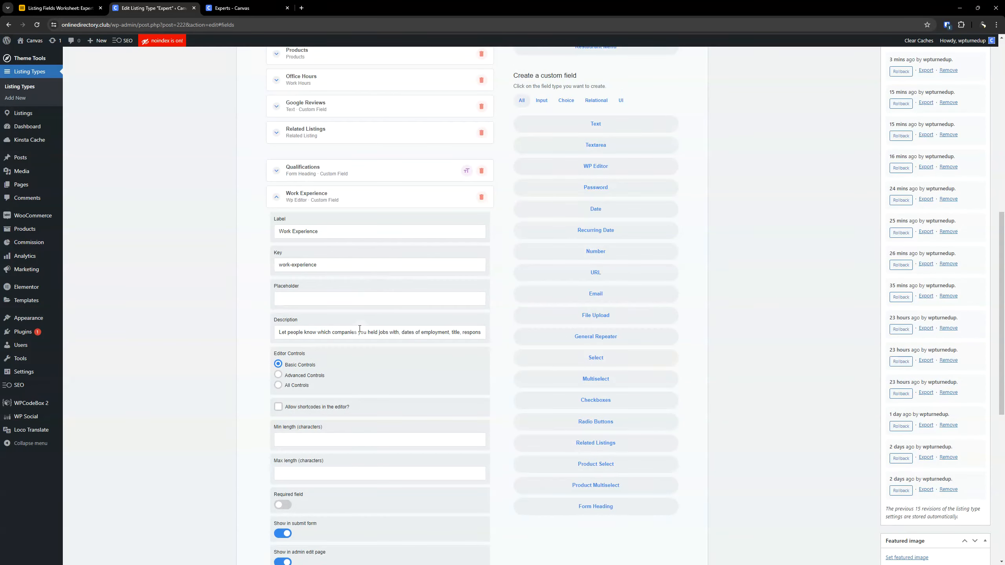
scroll(360, 329, "down", 2)
scroll(359, 327, "up", 2)
scroll(344, 344, "down", 1)
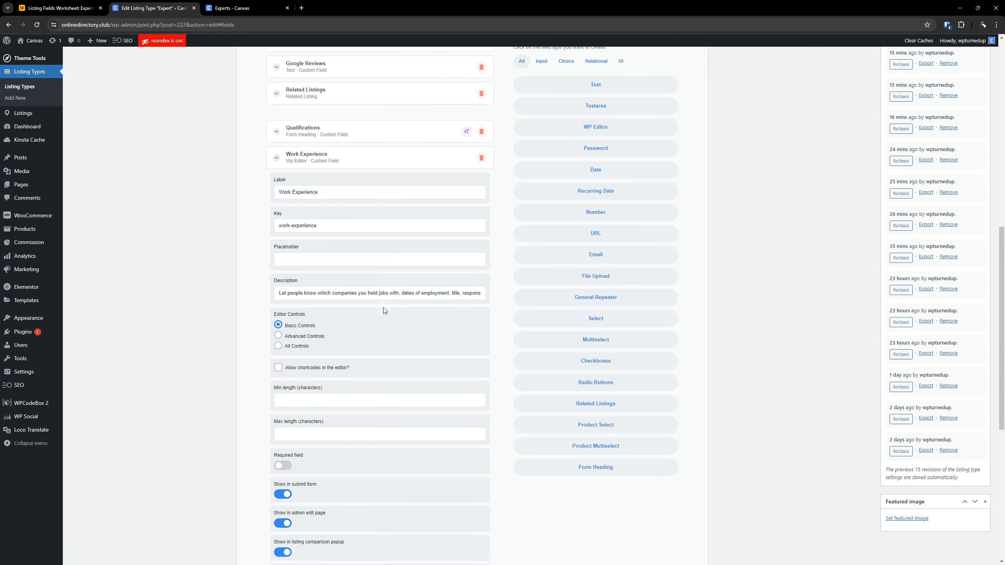
scroll(352, 263, "up", 12)
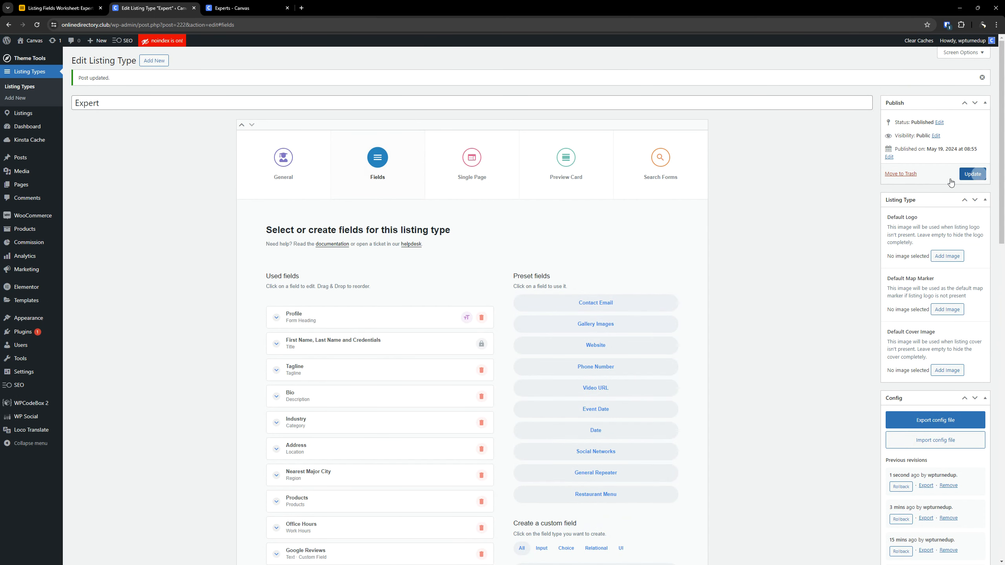
- Collapse the Work Experience field's settings and update the Expert listing type
scroll(613, 351, "down", 5)
scroll(613, 352, "down", 6)
scroll(353, 375, "down", 4)
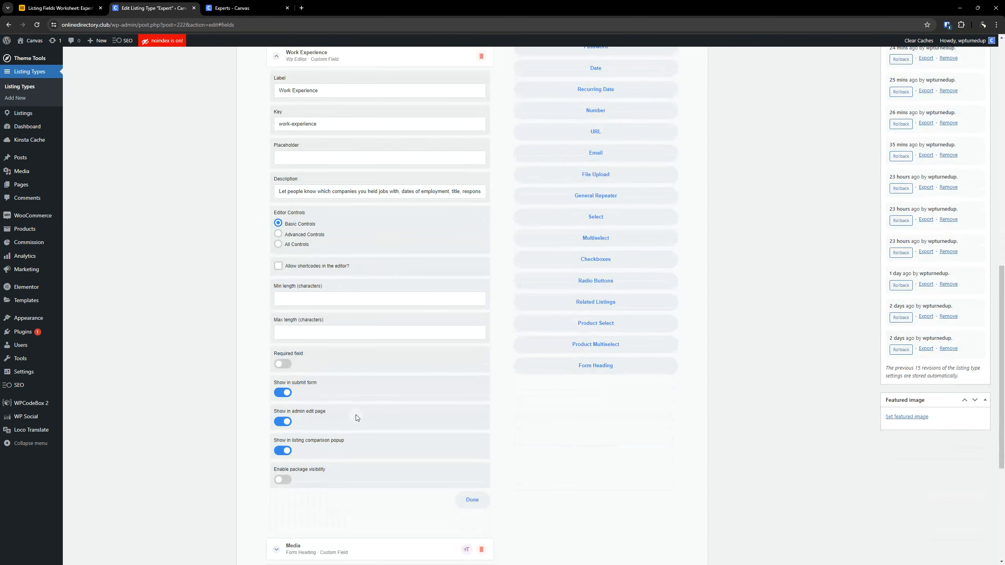
scroll(355, 414, "up", 8)
left_click(343, 375)
scroll(354, 376, "up", 3)
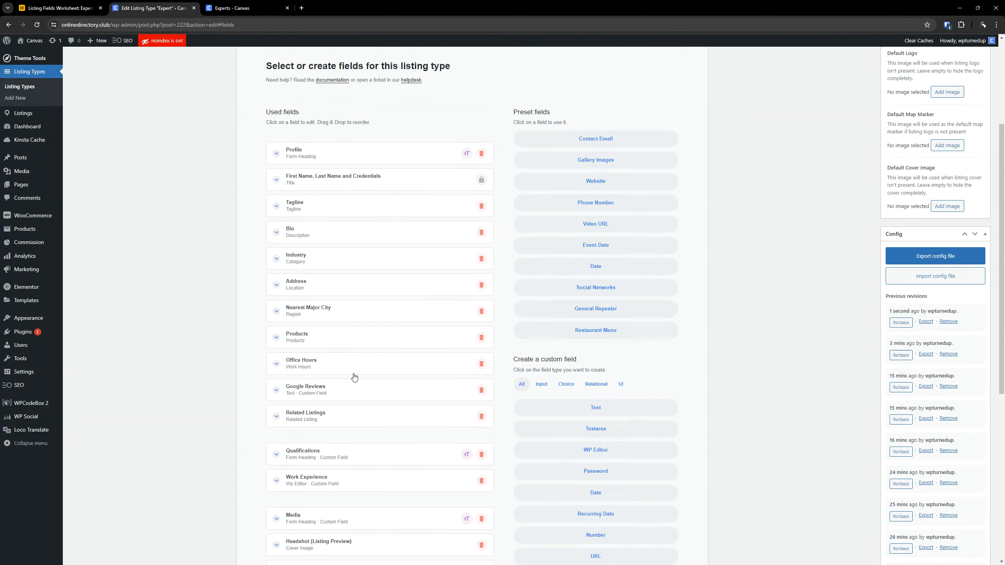
scroll(354, 378, "up", 4)
left_click(973, 176)
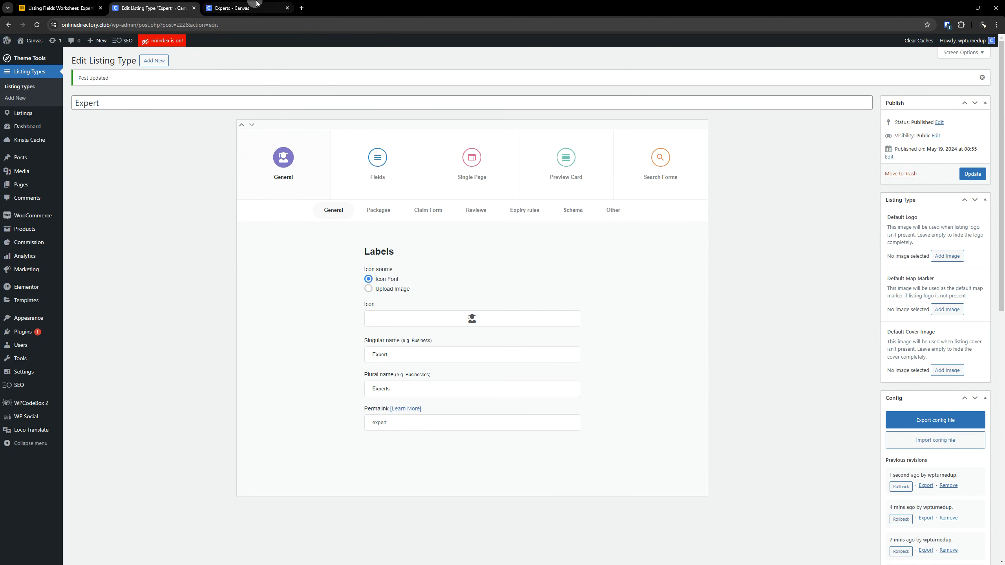
- Open the "Expert, CPA P4a" listing for editing on the front end and test the Work Experience editor's link control
left_click(238, 8)
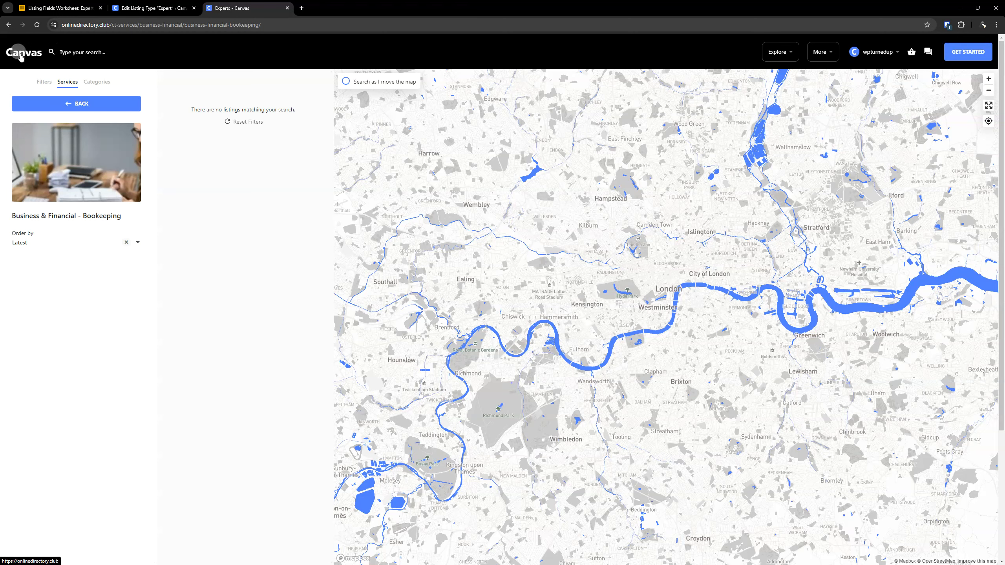
left_click(246, 123)
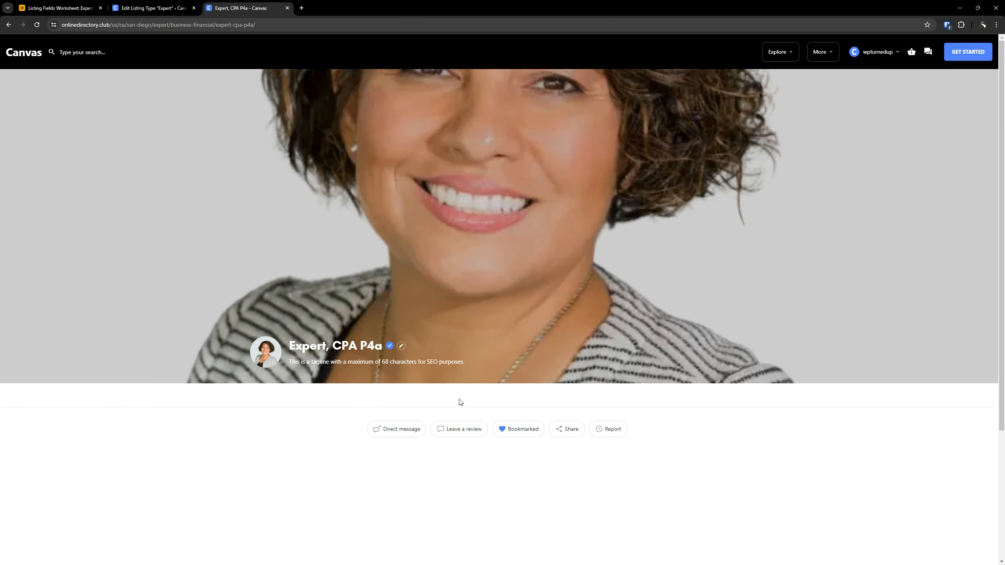
left_click(401, 345)
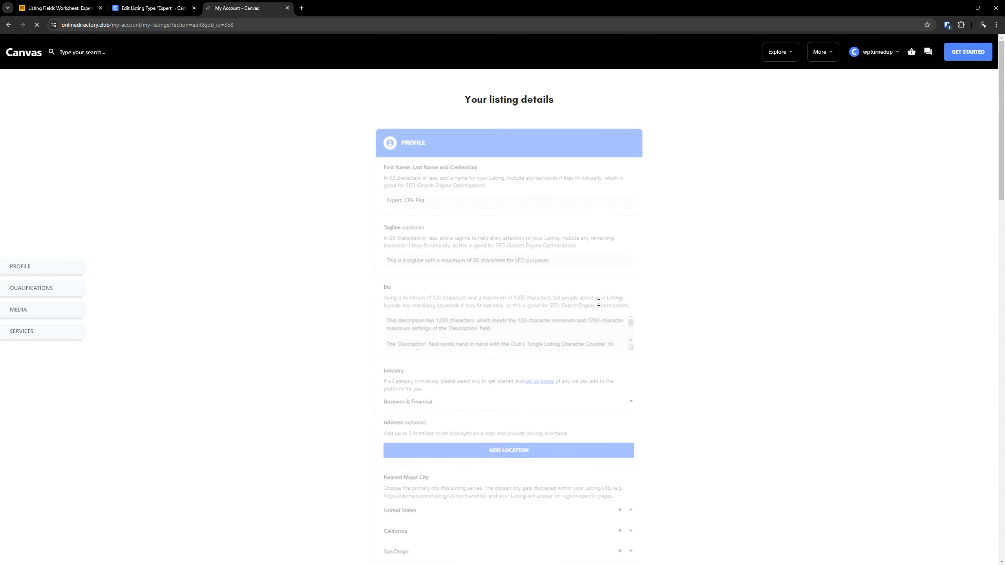
scroll(765, 303, "down", 3)
scroll(765, 303, "down", 15)
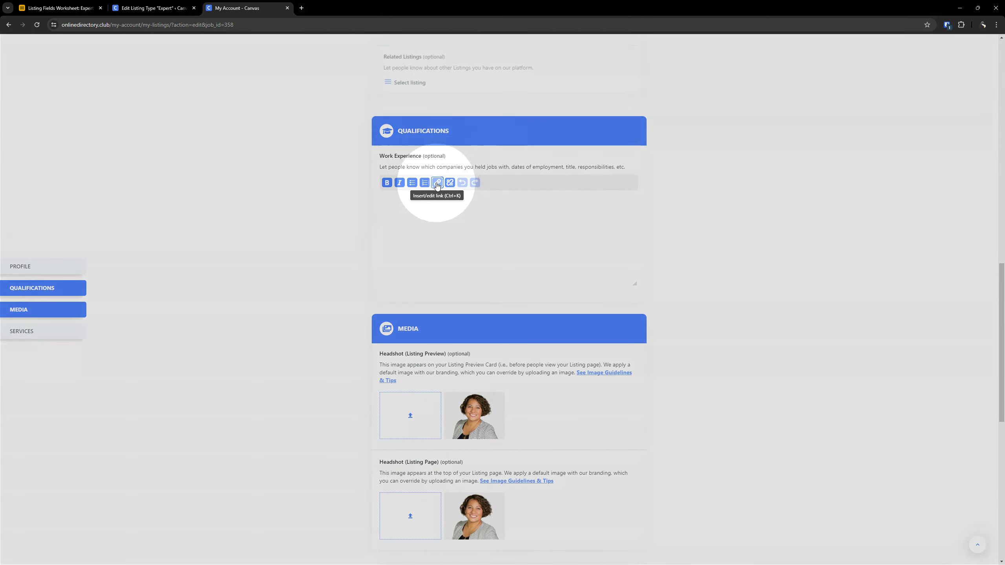
left_click(433, 183)
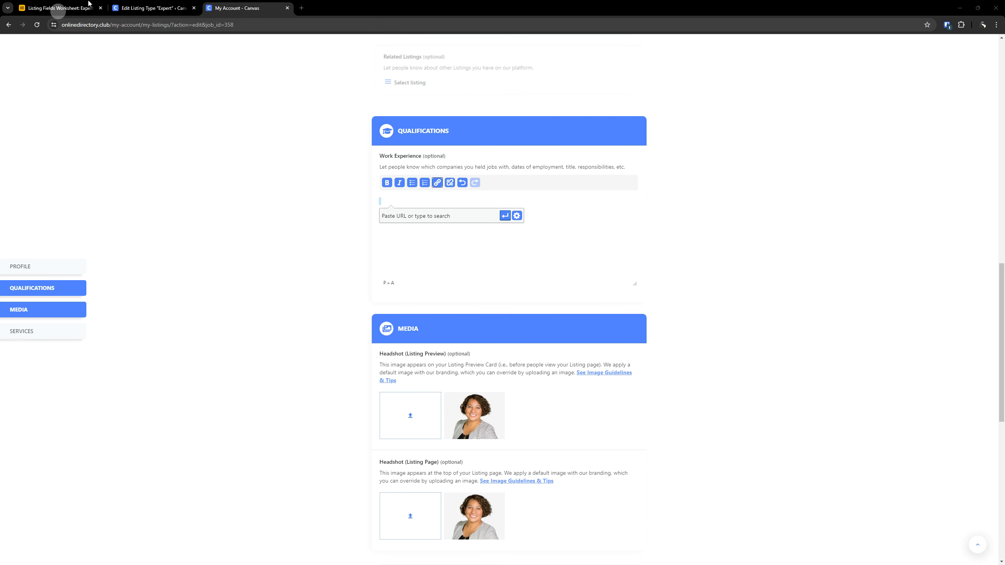
- Open WPCodeBox 2 in its own tab beside the Airtable worksheet and display the "Add Listing Flow (Light Mode)" CSS snippet
left_click(59, 8)
left_click(152, 8)
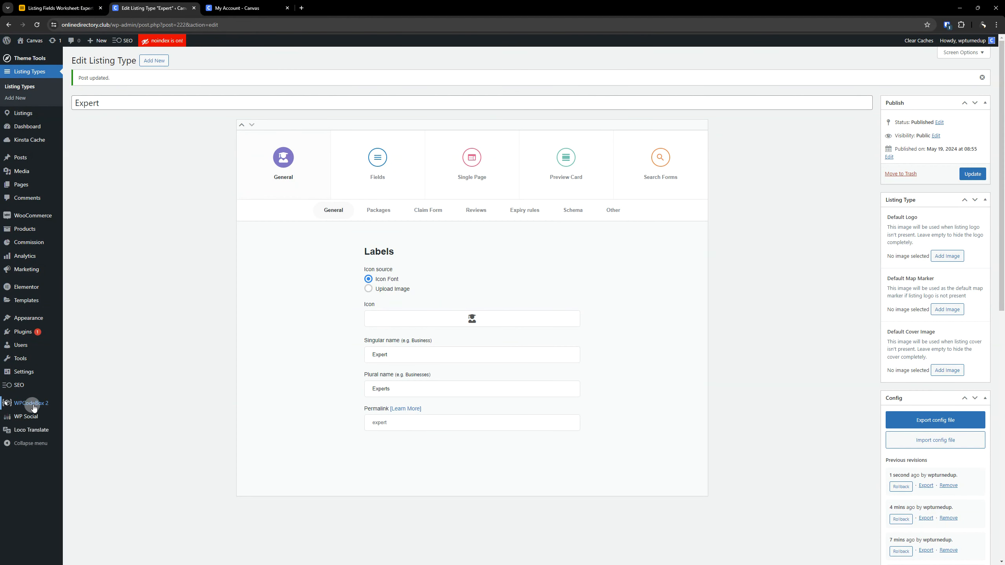
right_click(34, 403)
left_click(78, 412)
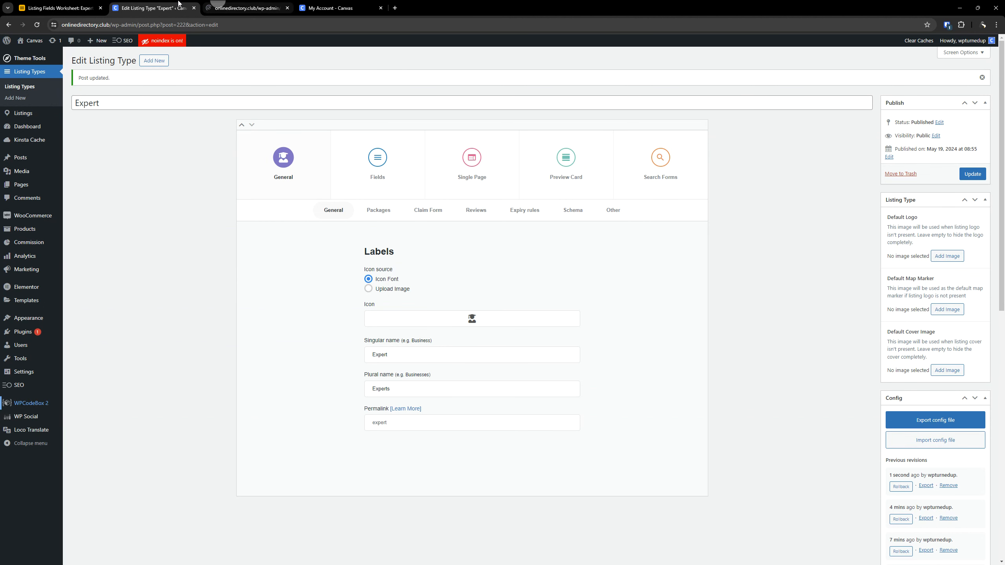
left_click_drag(232, 4, 143, 5)
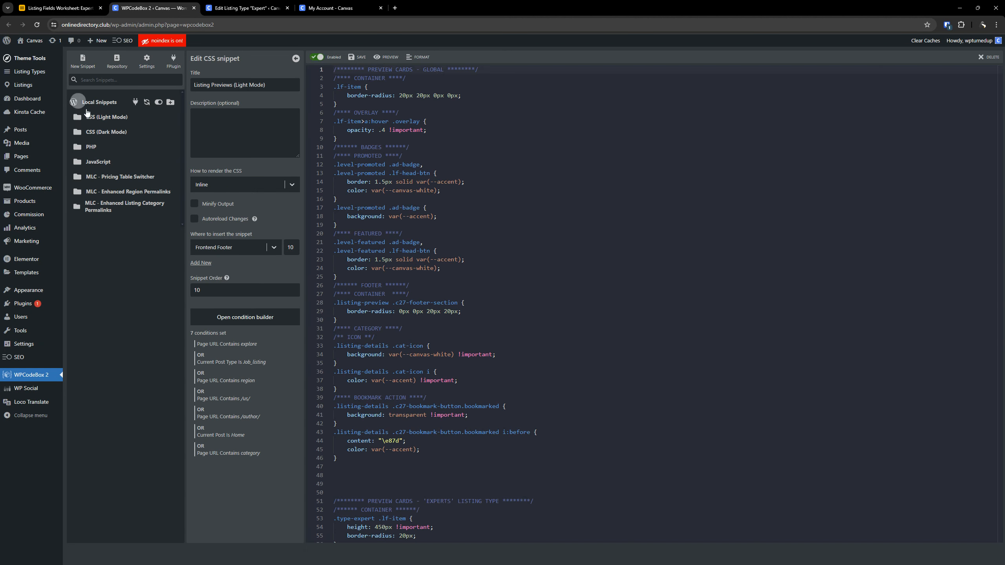
left_click(103, 116)
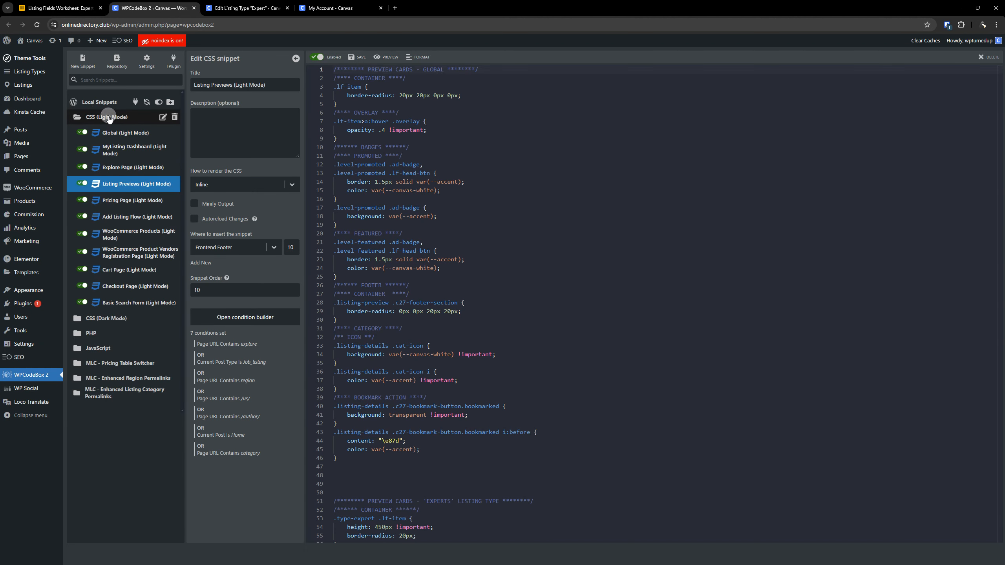
left_click(133, 219)
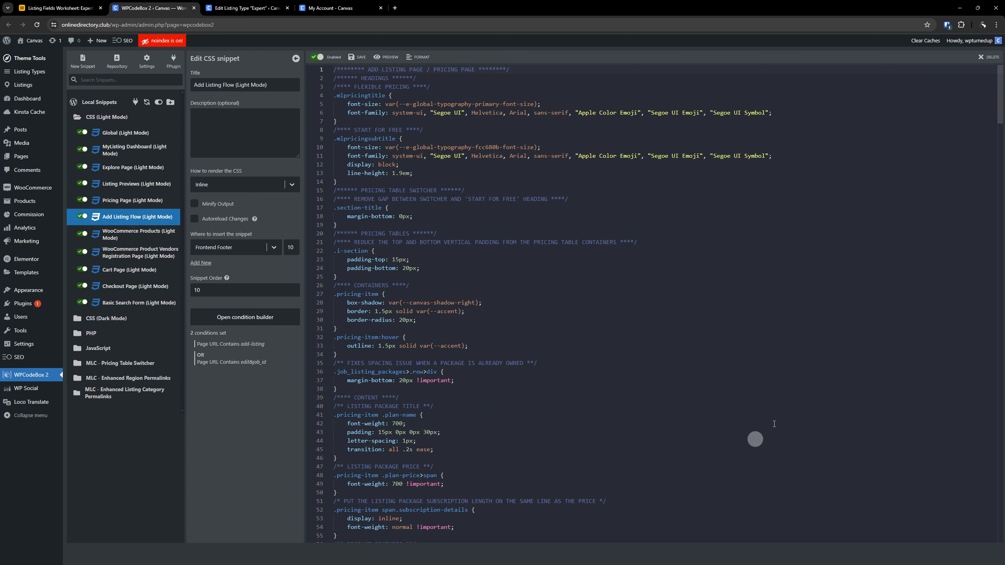
- Search the Add Listing Flow snippet's code for "editor" to find the WP Editor field styles
left_click(784, 383)
key("ctrl+f")
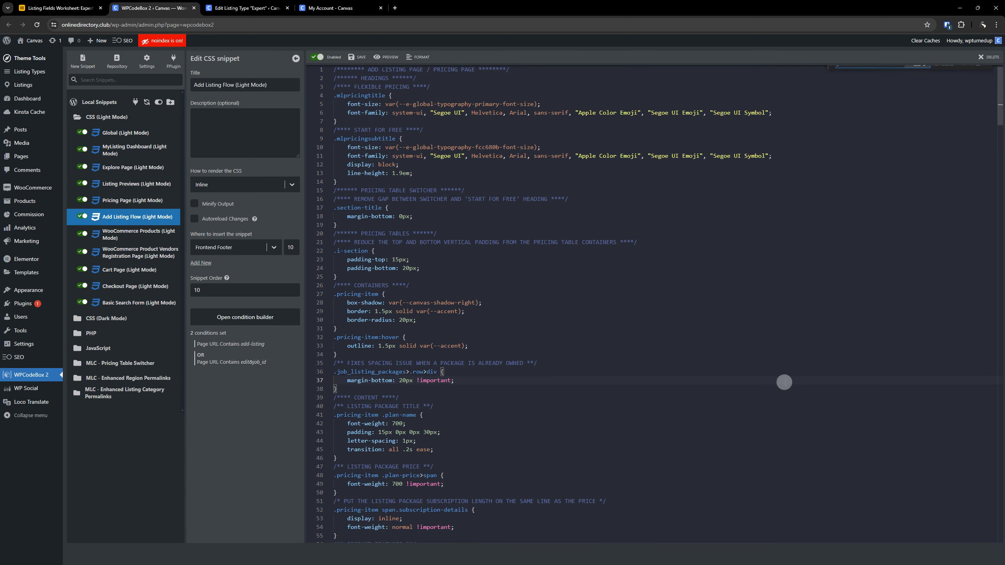
type("editor")
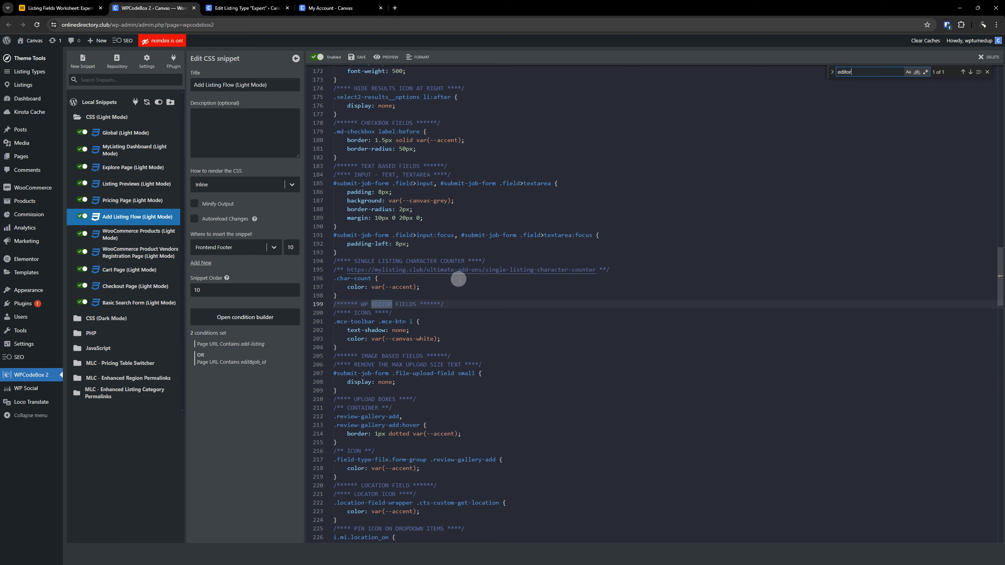
- Search the same snippet for "none" and step through the matches, looking for rules that hide interface elements
double_click(850, 72)
type("none")
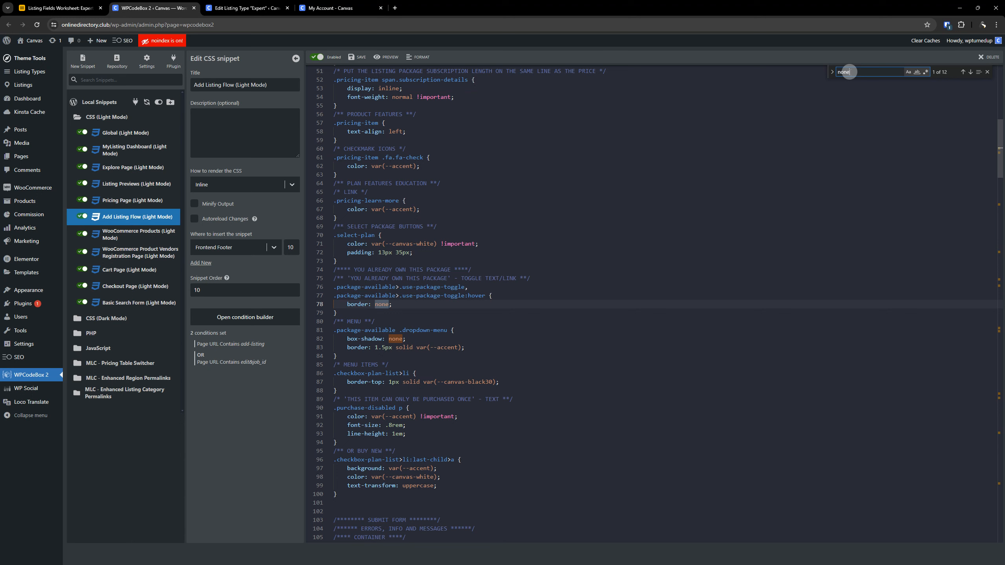
key("Return")
key("Return")
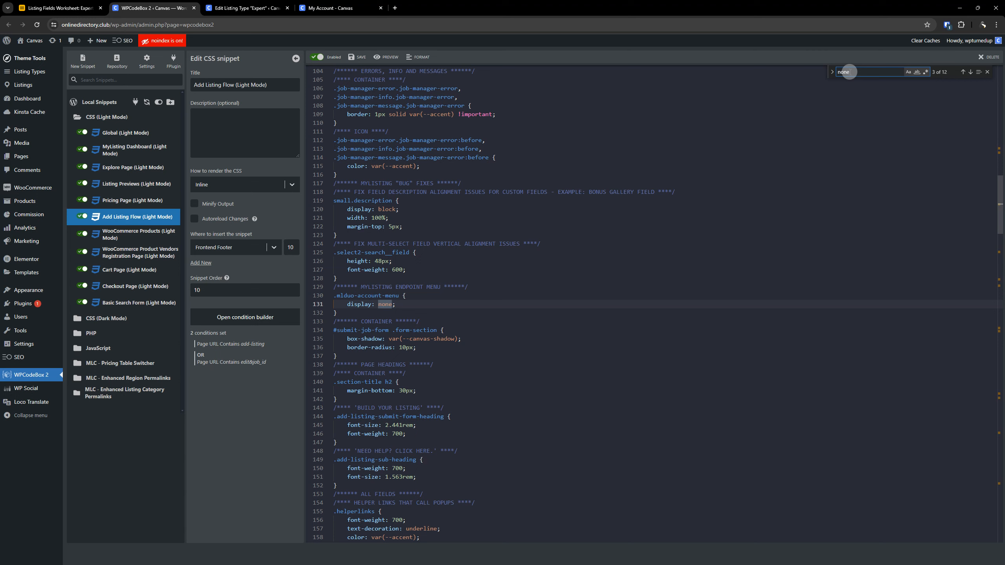
key("Return")
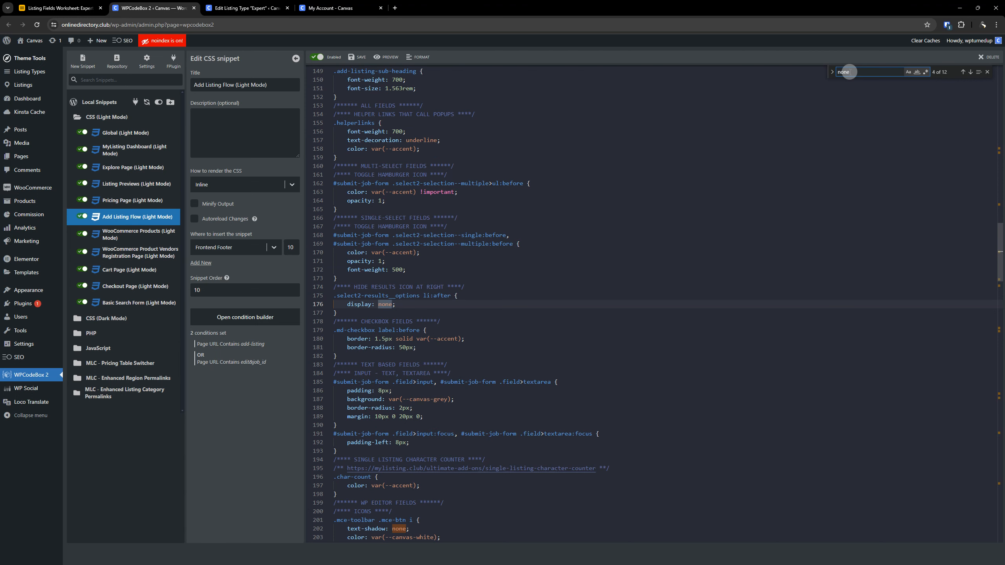
key("Return")
key("Return")
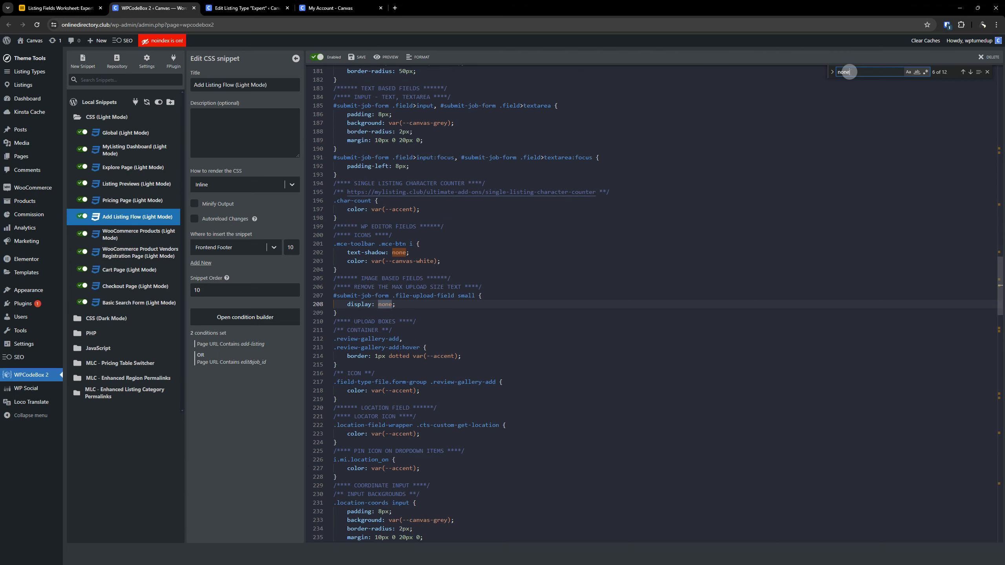
key("Return")
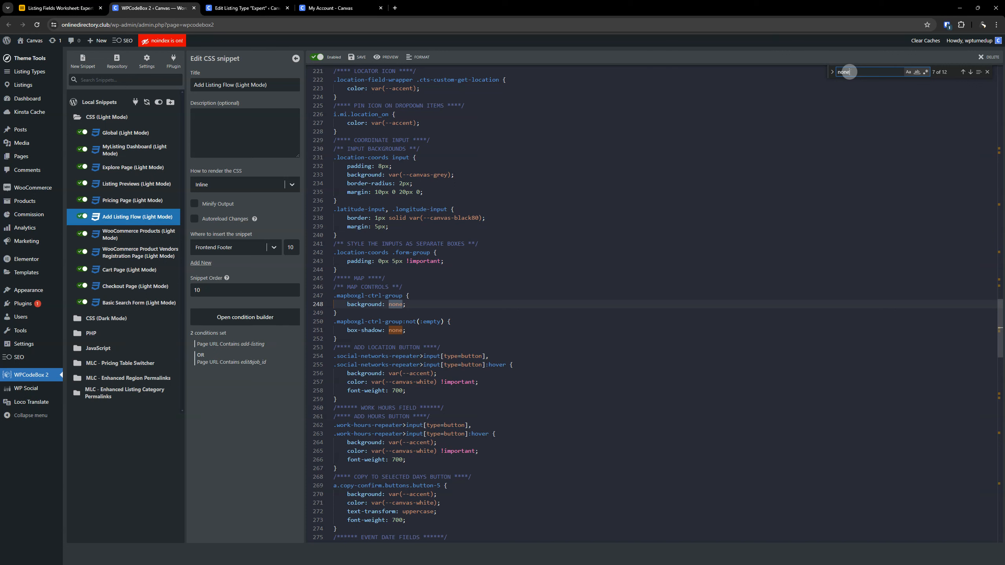
key("Return")
key("Return")
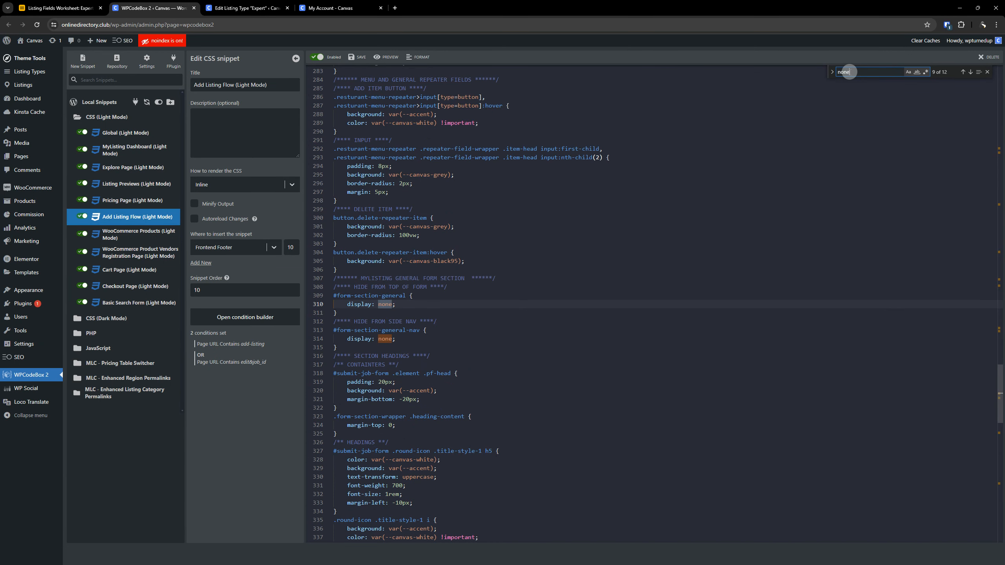
key("Return")
key("Return")
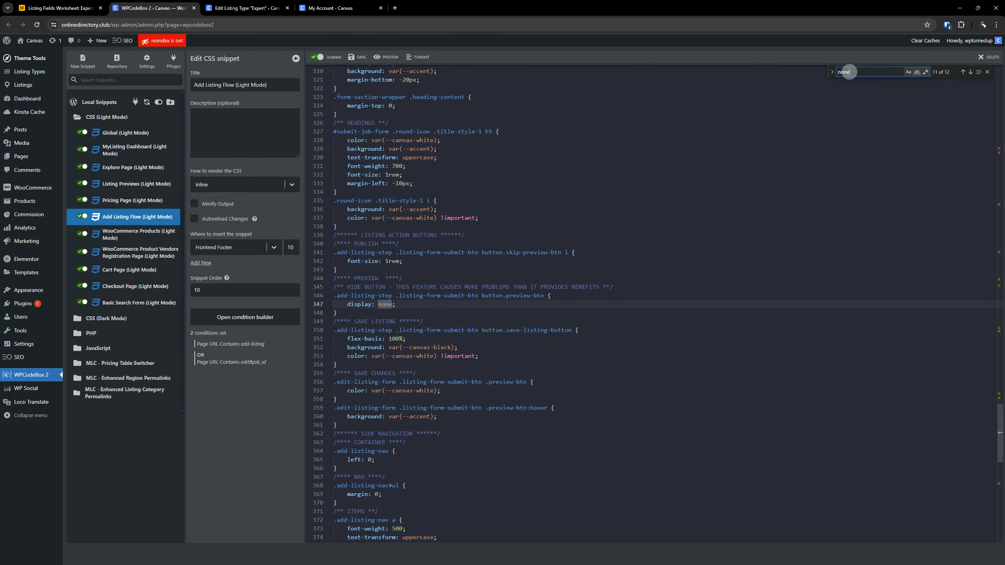
key("Return")
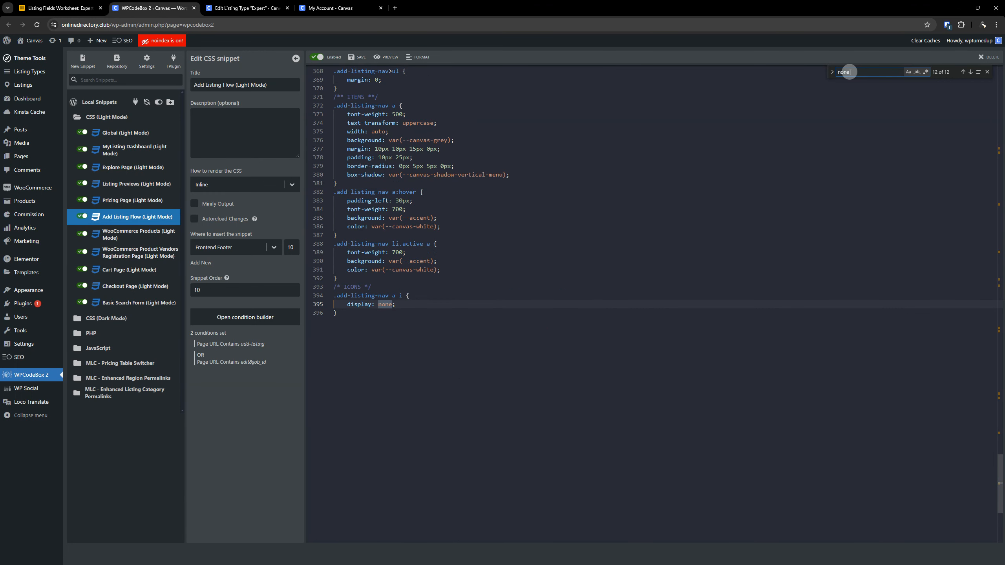
key("Return")
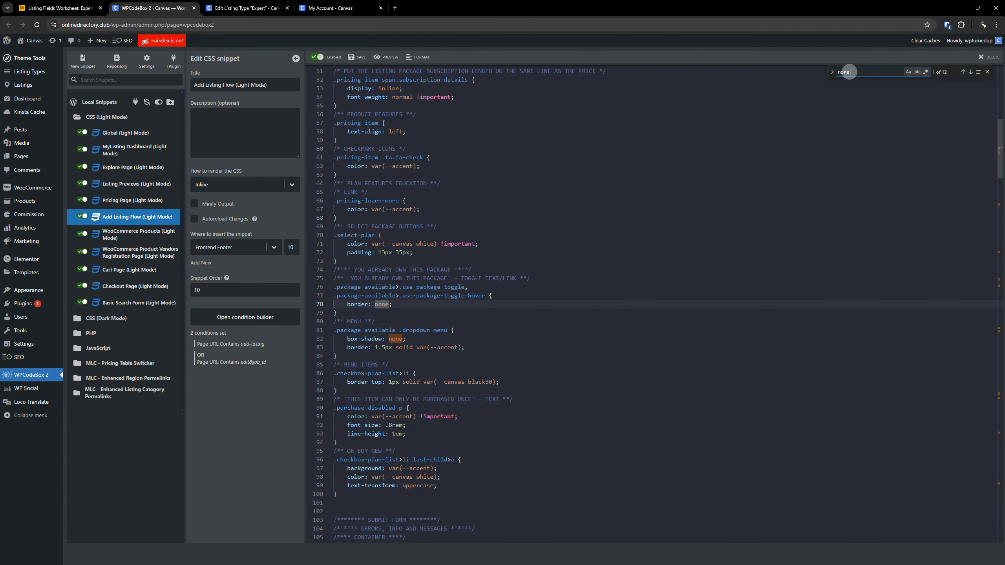
key("Return")
key("Return")
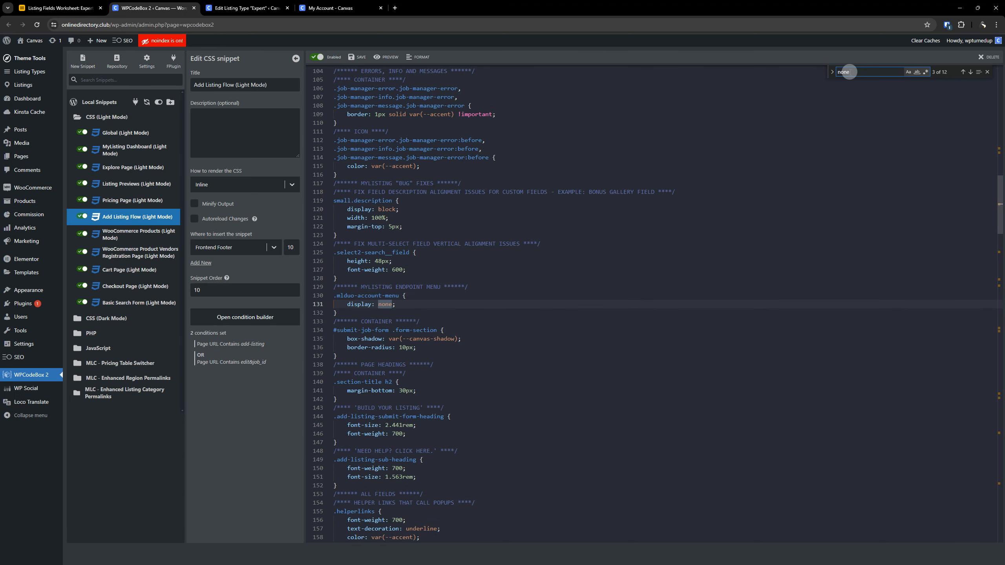
key("Return")
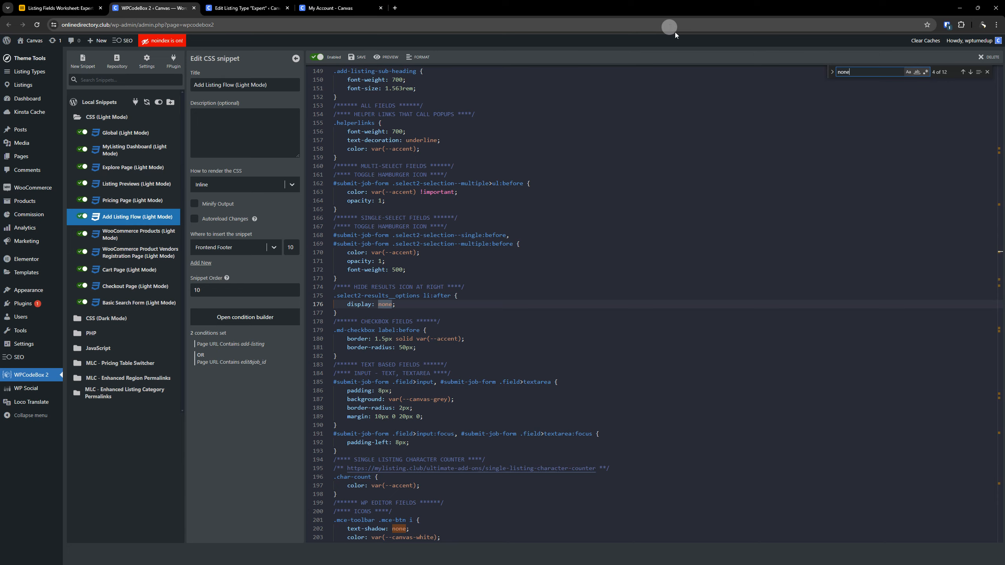
- Check the Work Experience editor on the listing form again, and reopen the Expert listing type's used fields around Qualifications
left_click(336, 8)
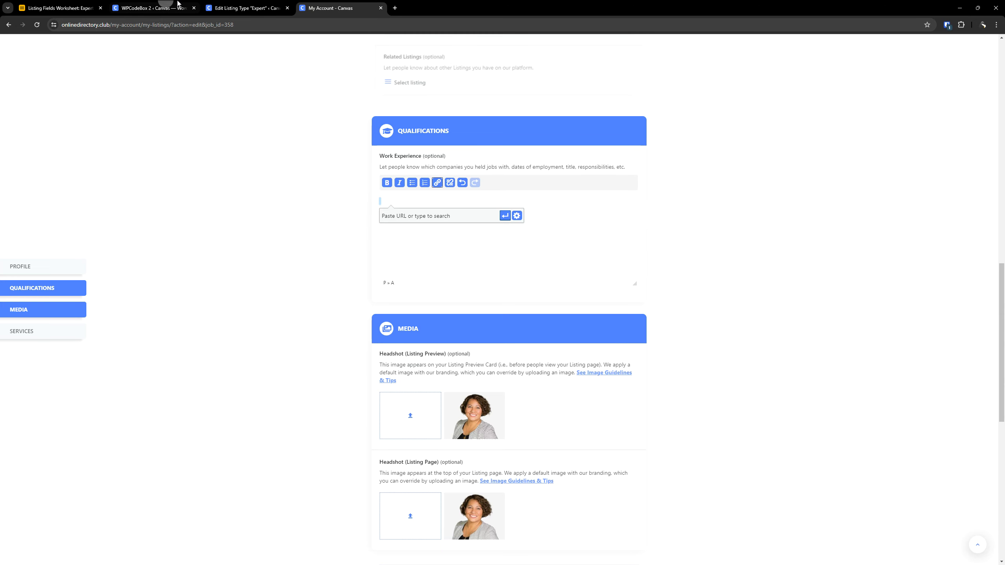
left_click(253, 7)
left_click(378, 157)
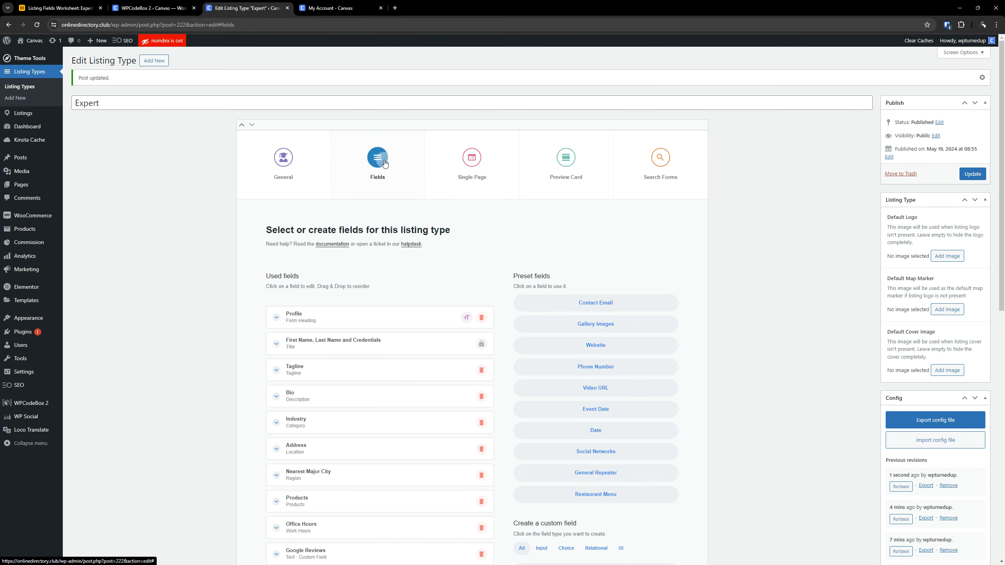
scroll(339, 300, "down", 1)
scroll(338, 301, "down", 10)
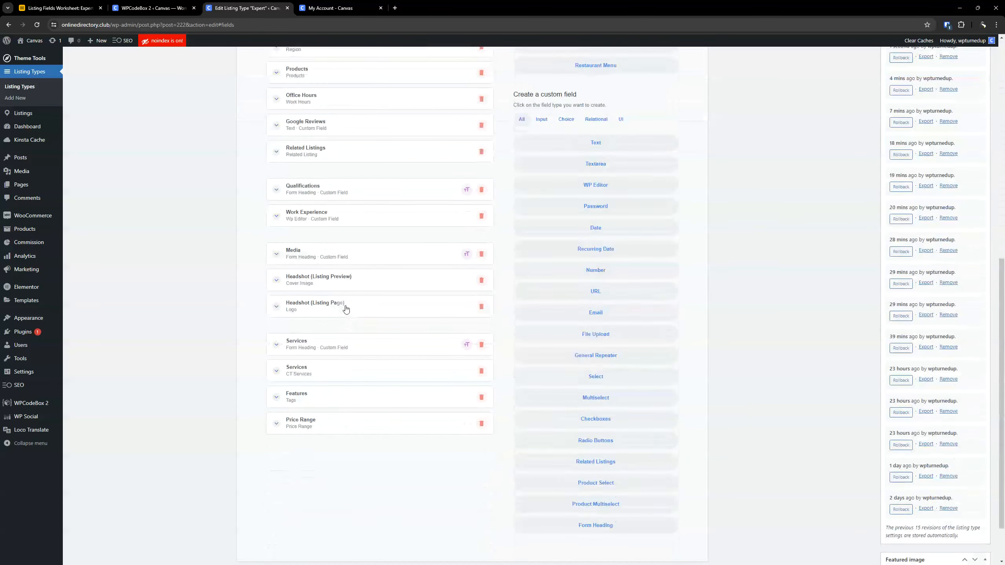
- Close the search in the Airtable worksheet and select the Education & Training WP Editor field in row 15
left_click(60, 8)
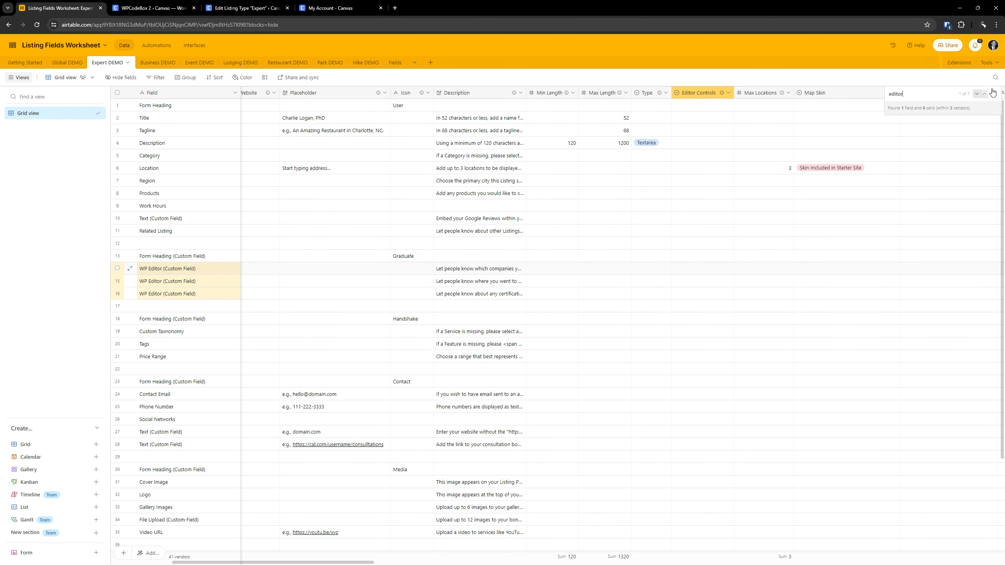
key("Escape")
left_click(200, 282)
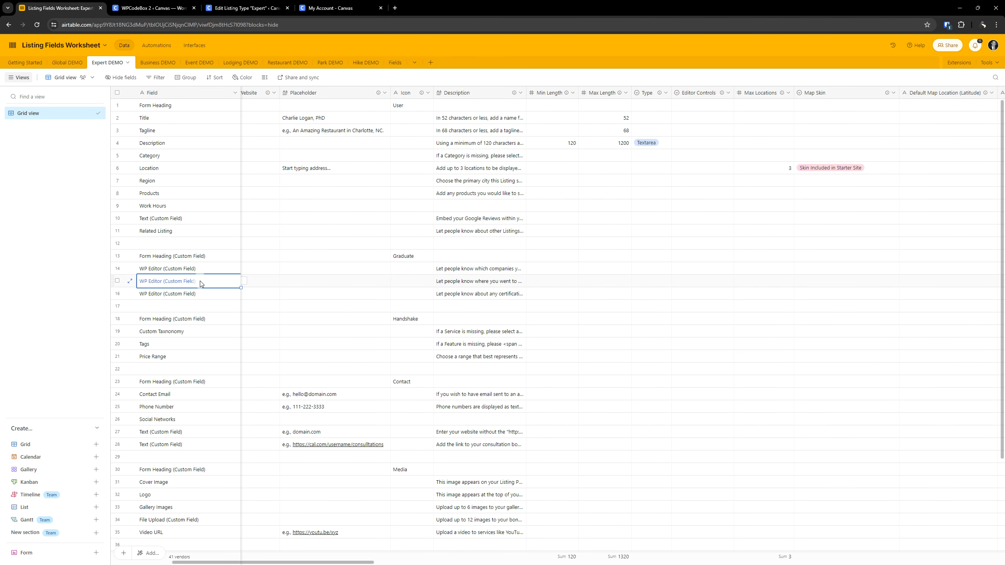
scroll(200, 282, "left", 5)
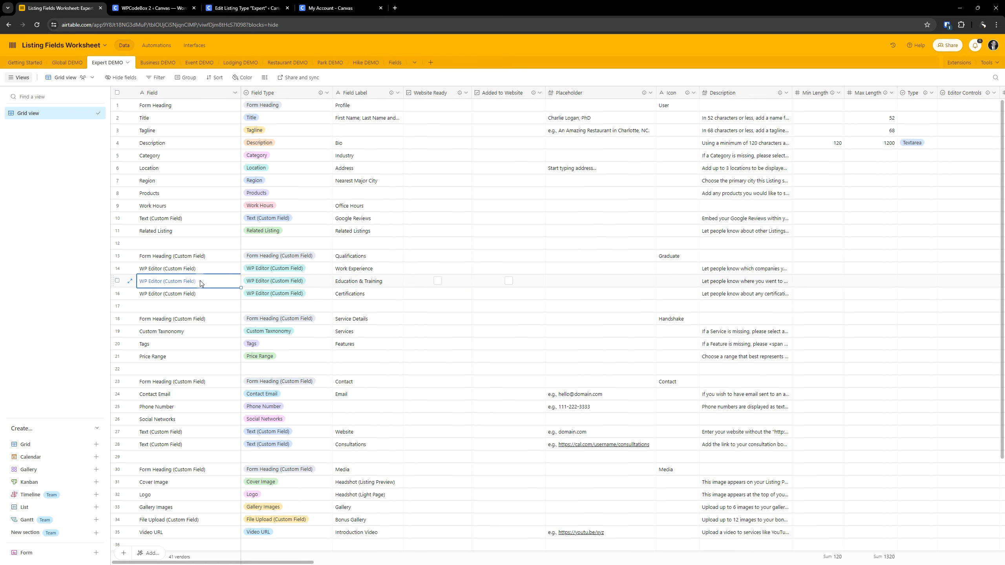
- Add a WP Editor custom field labelled "Education & Training" from the worksheet and place it directly below Work Experience
triple_click(371, 282)
key("ctrl+c")
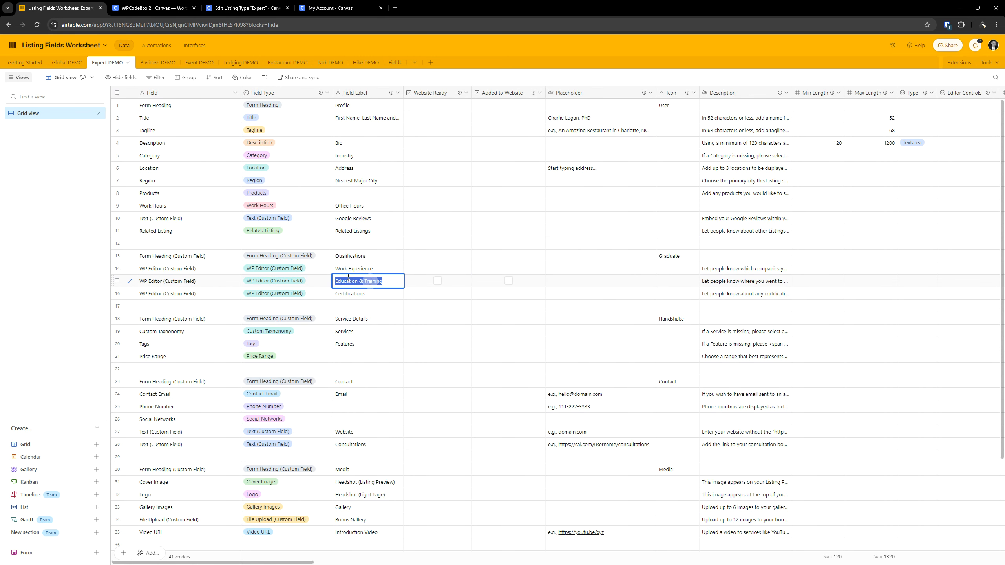
left_click(160, 3)
left_click(254, 3)
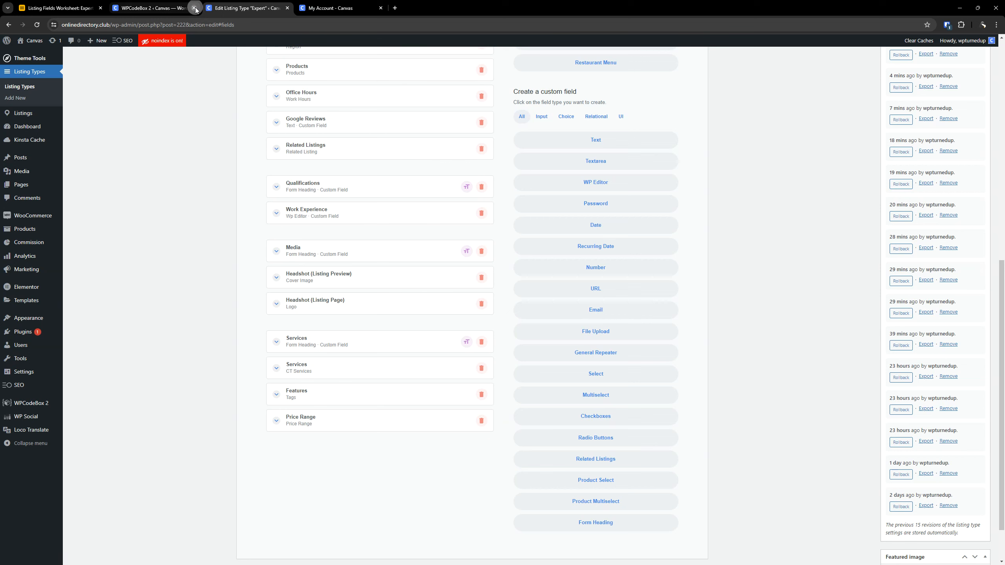
left_click(194, 8)
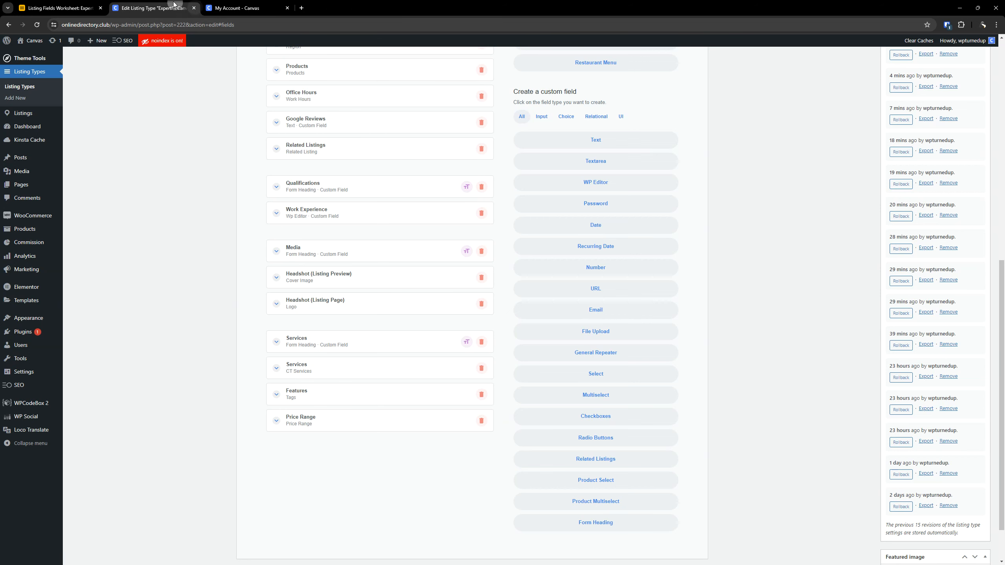
left_click(601, 180)
left_click(352, 443)
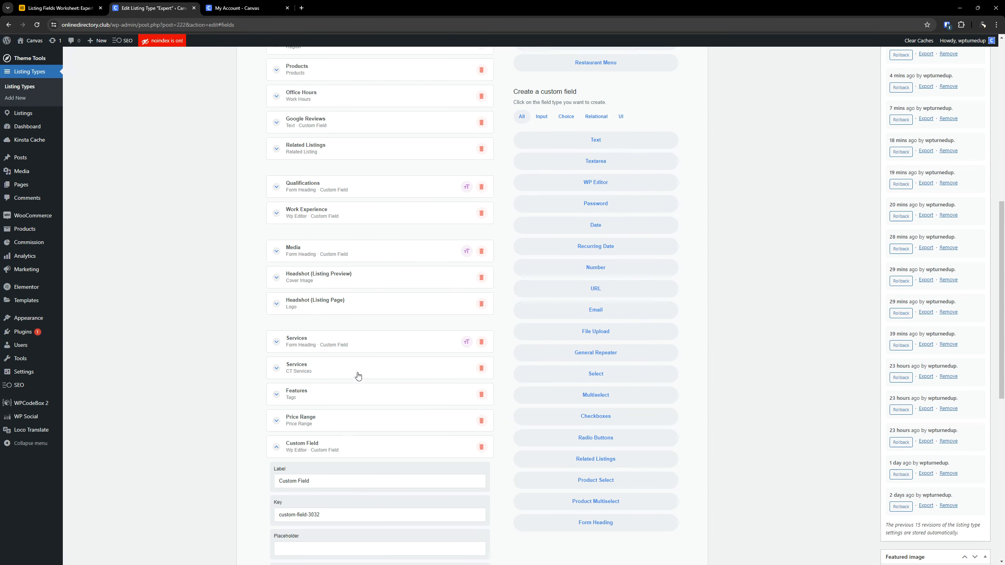
scroll(357, 376, "down", 2)
key("ctrl+a")
key("ctrl+v")
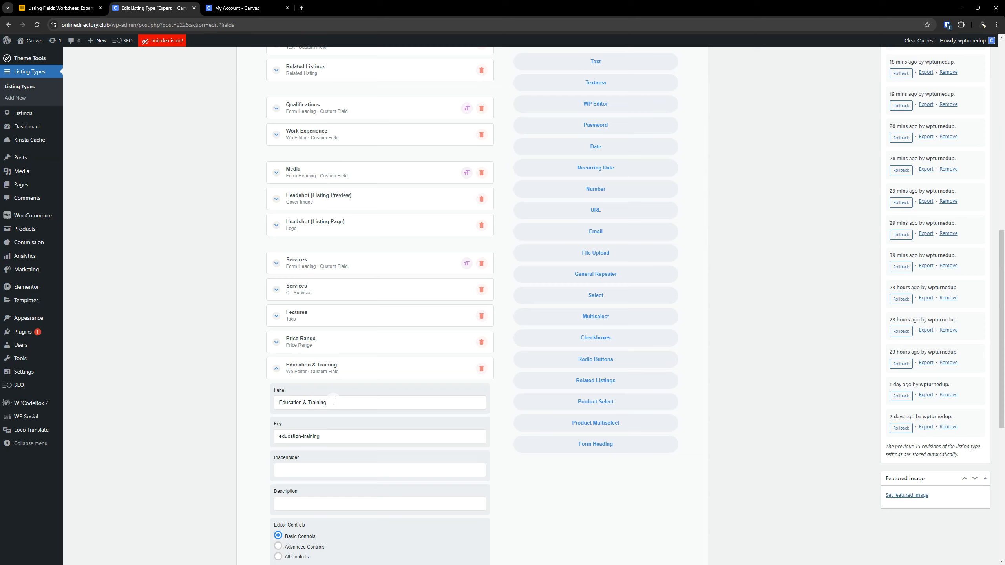
left_click(332, 372)
left_click_drag(337, 386, 339, 191)
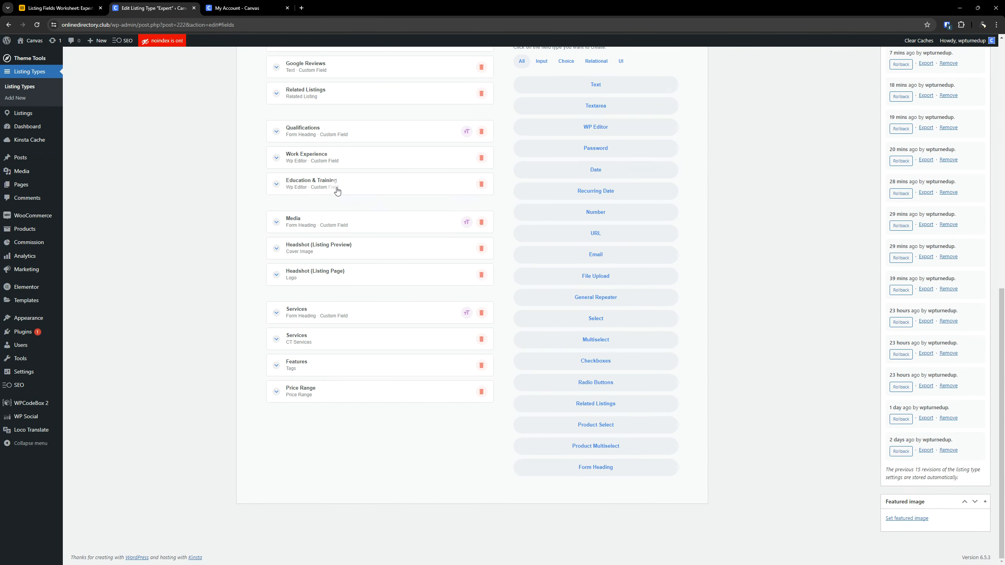
- Set the Education & Training description to "Let people know where you went to school, where you received formal training, dates enrolled, and what degrees you obtained."
left_click(339, 190)
scroll(348, 222, "down", 1)
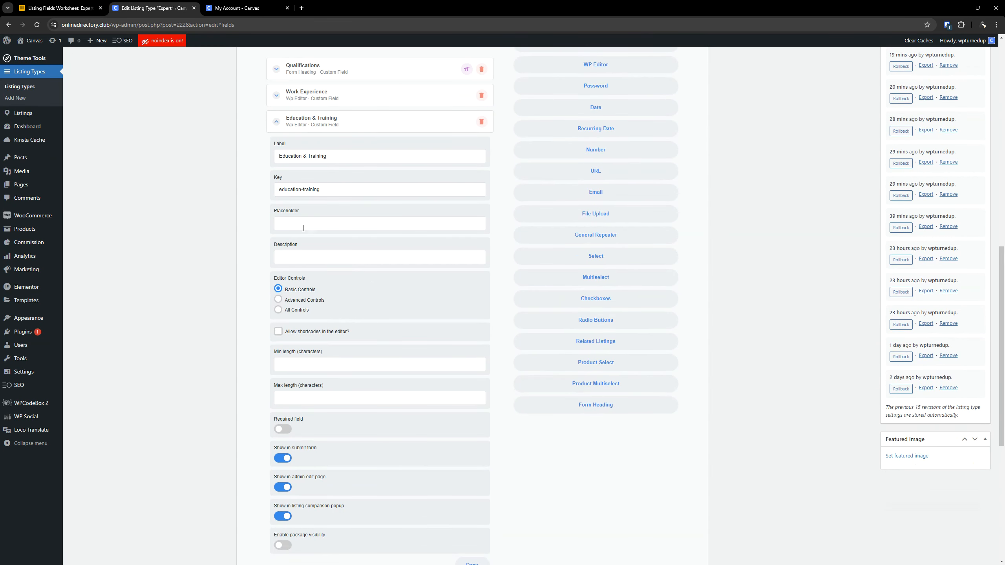
left_click(93, 9)
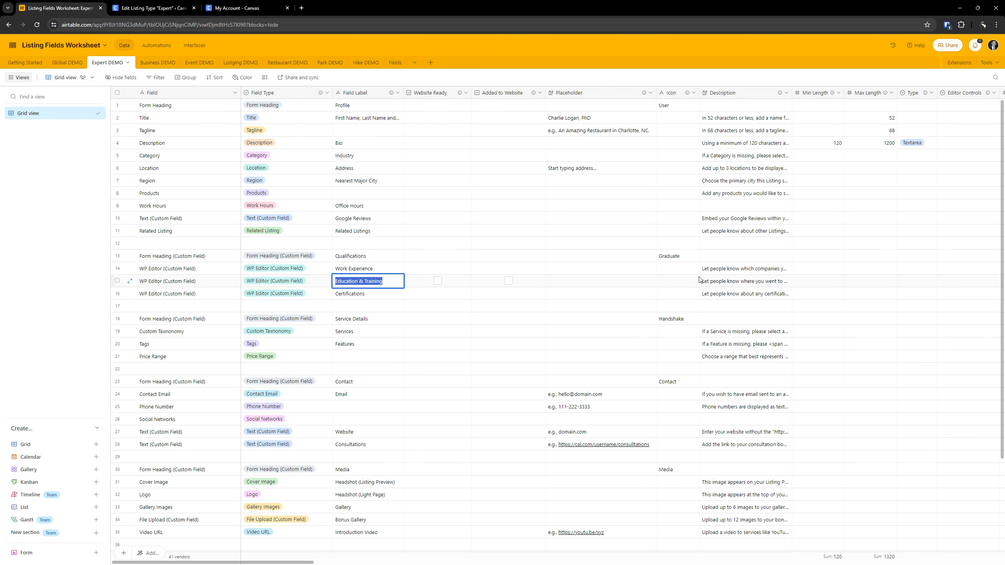
double_click(718, 281)
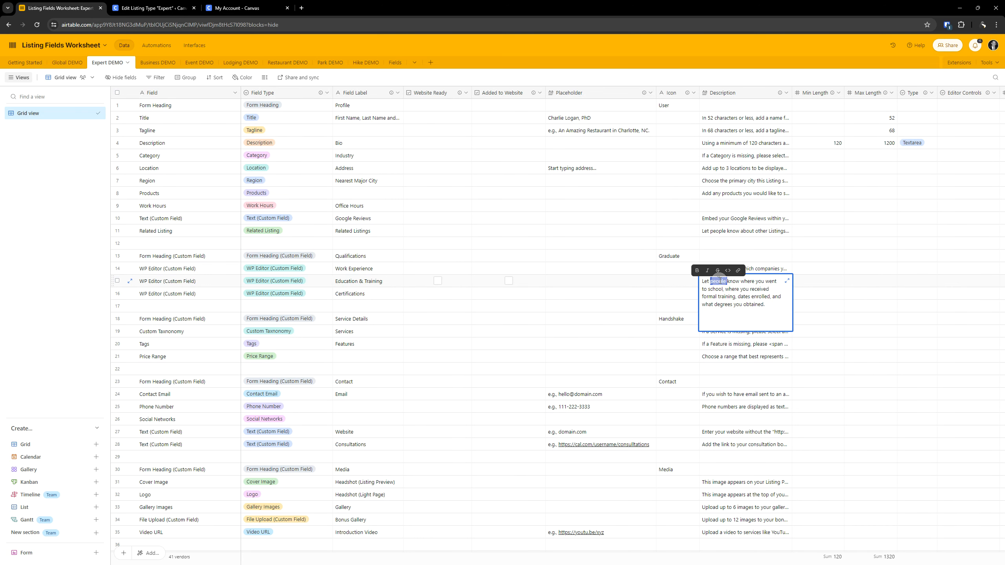
triple_click(719, 281)
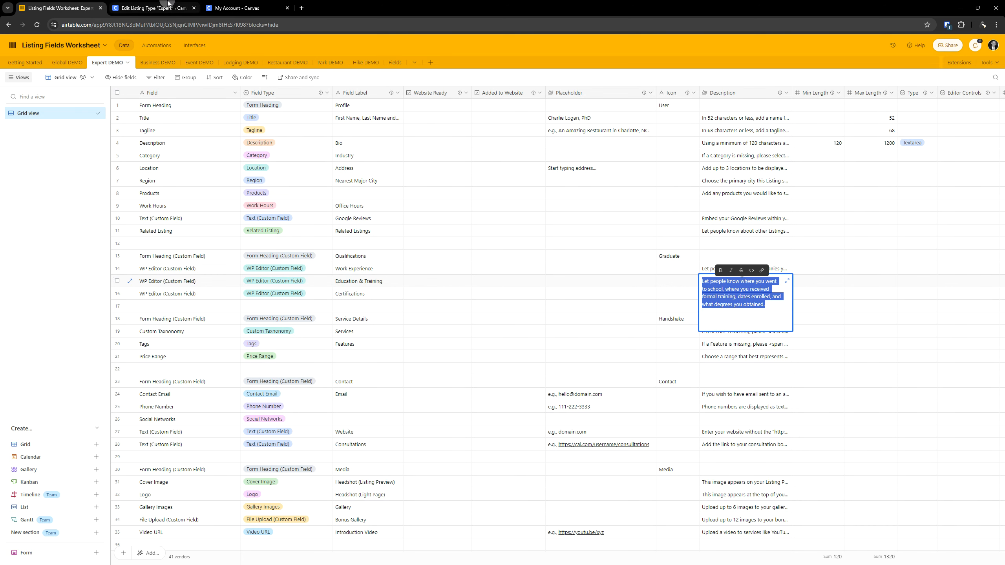
left_click(152, 8)
key("ctrl+v")
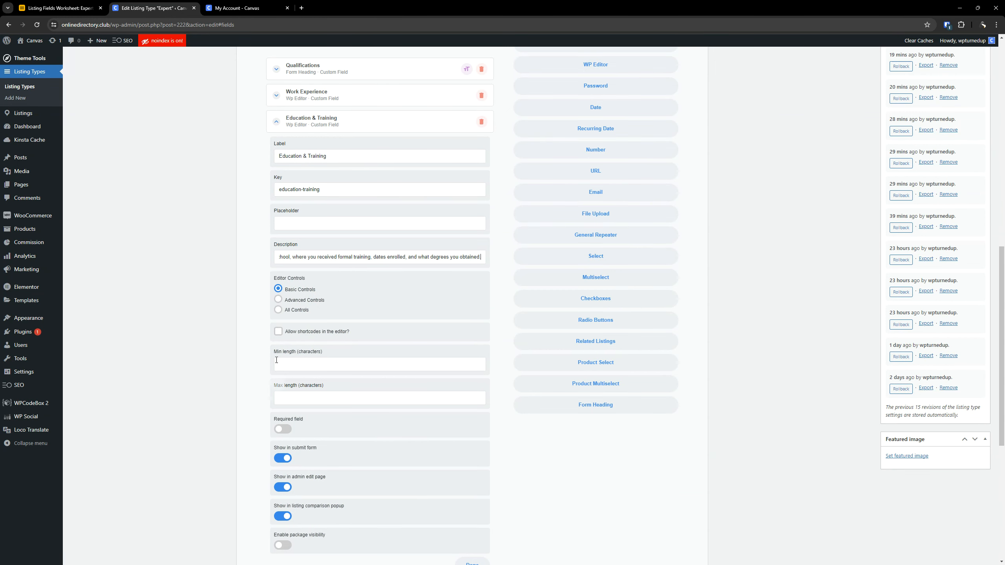
- Add a WP Editor custom field below Education & Training and label it "Certifications" from the worksheet
left_click(59, 8)
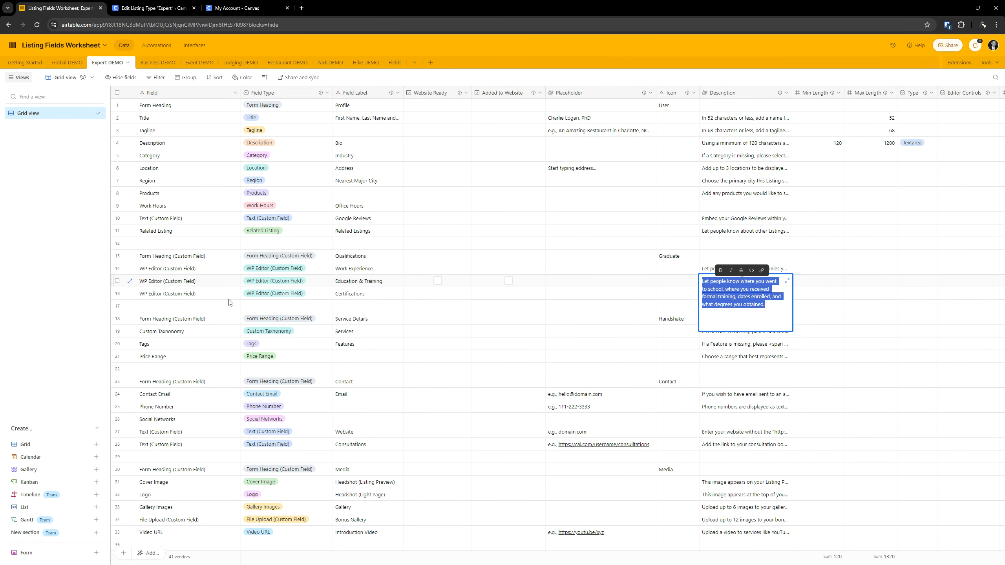
left_click(356, 293)
double_click(356, 293)
key("ctrl+c")
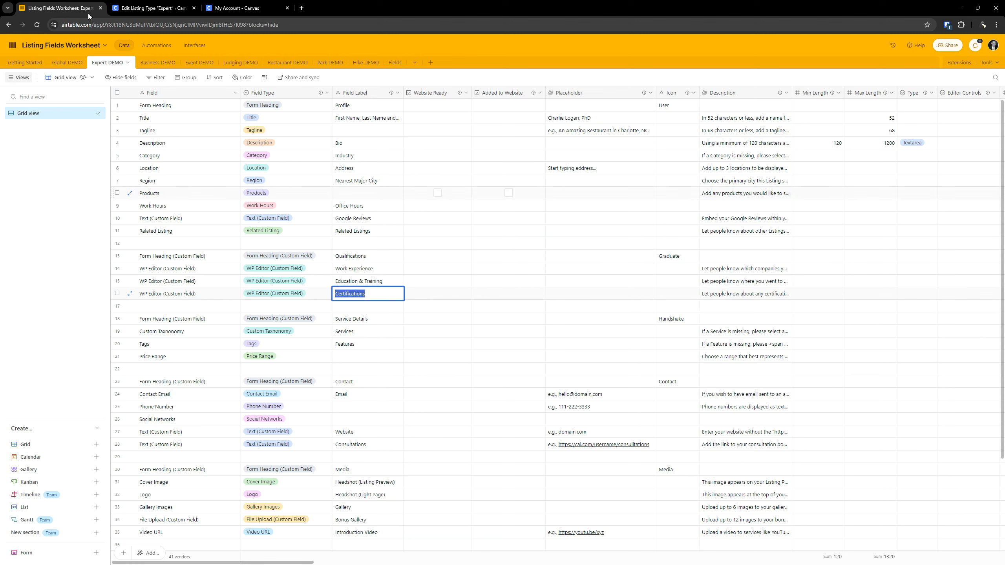
left_click(131, 8)
left_click(316, 125)
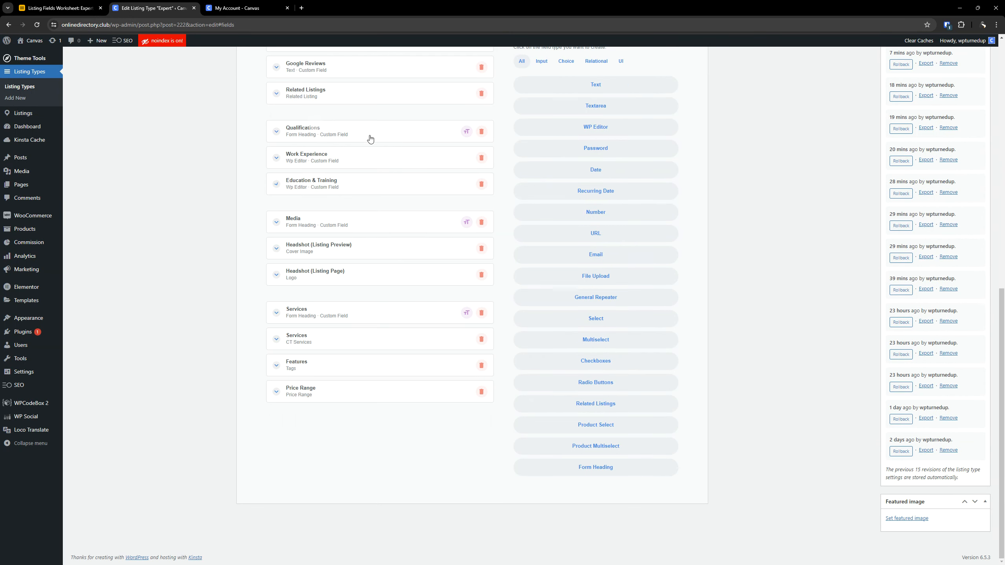
left_click(603, 130)
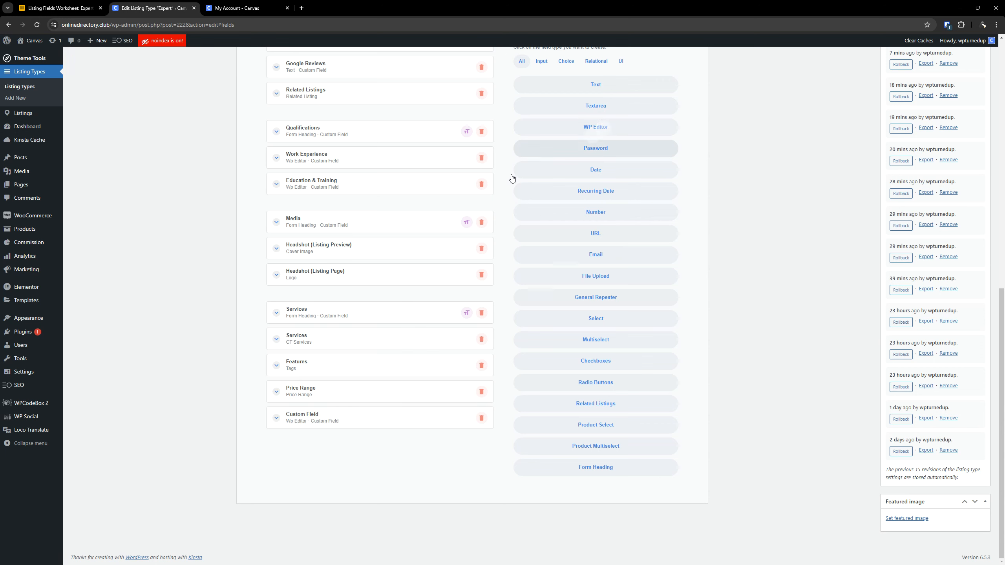
left_click_drag(321, 419, 324, 219)
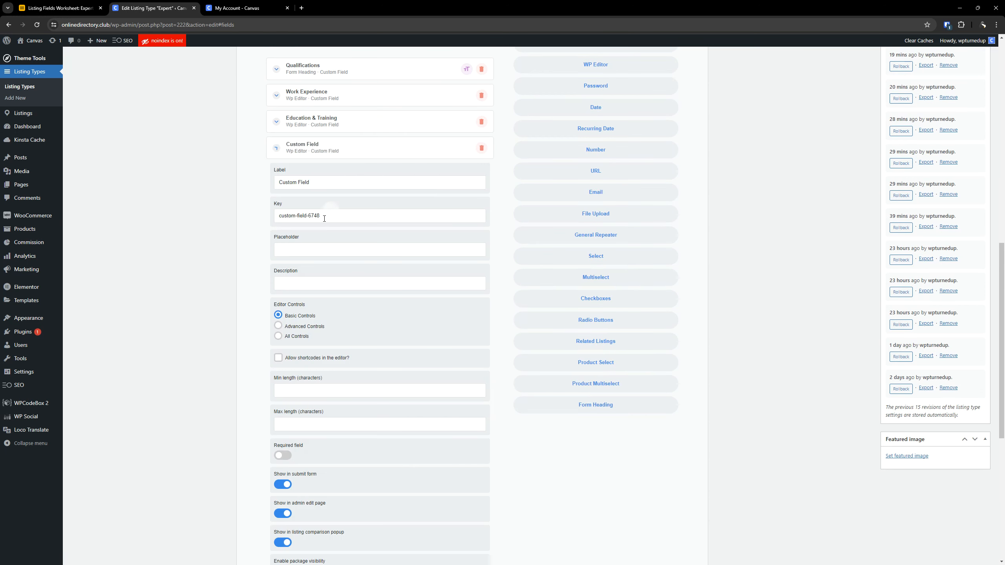
triple_click(321, 185)
key("ctrl+v")
scroll(394, 358, "down", 3)
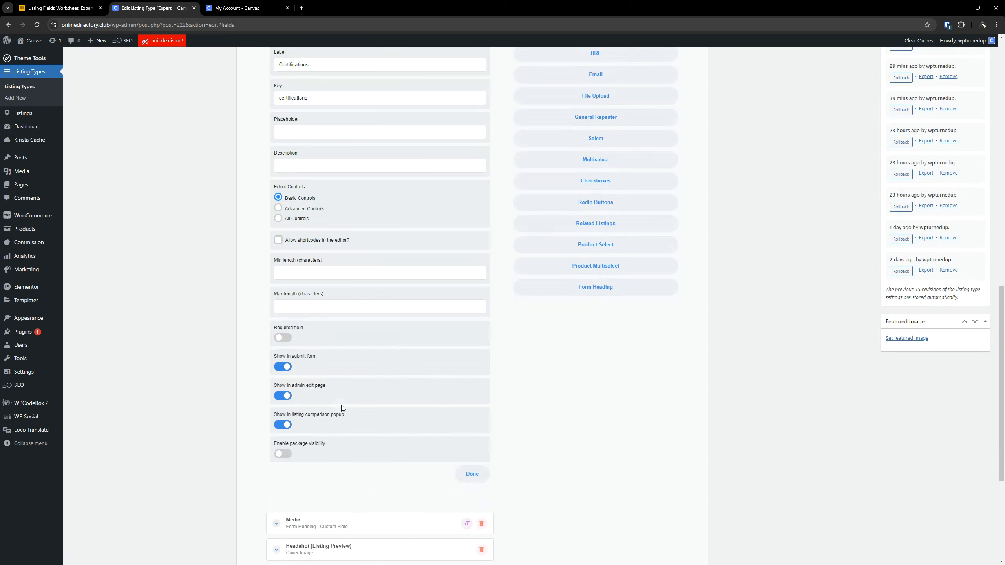
scroll(342, 408, "up", 2)
- Describe Certifications as "Let people know about any certifications you hold, dates obtained, and any other relevant information." and update the listing type
left_click(59, 8)
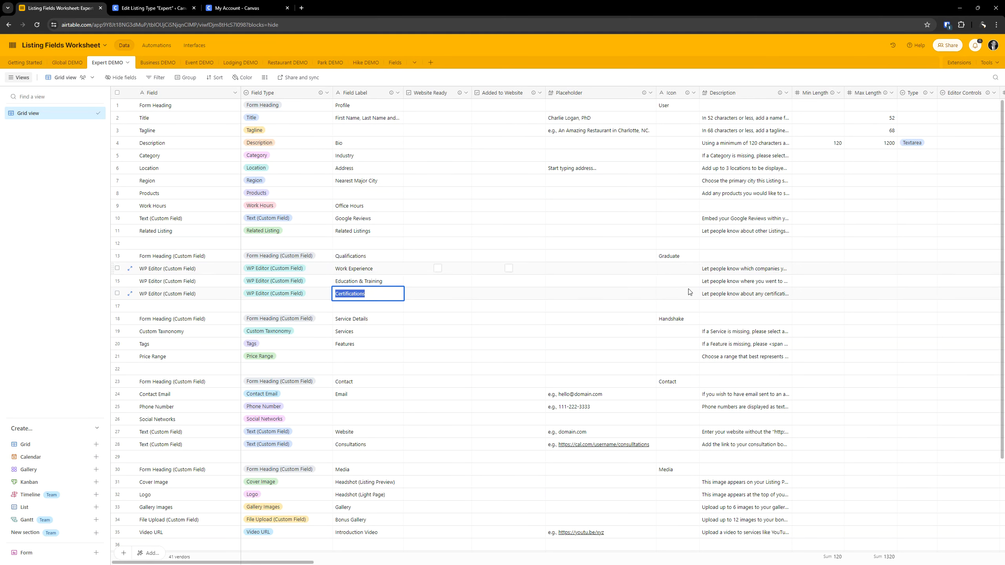
triple_click(713, 295)
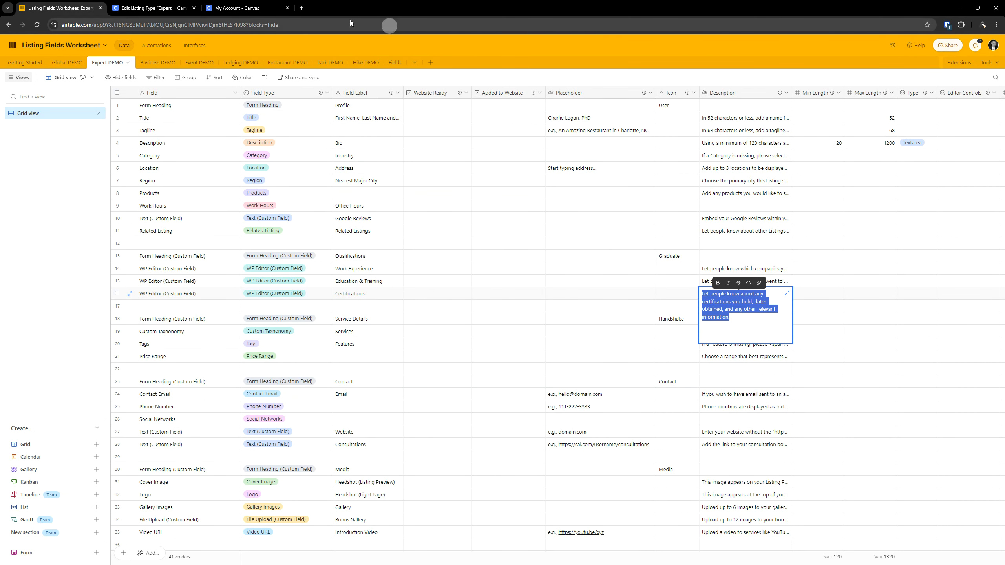
left_click(150, 8)
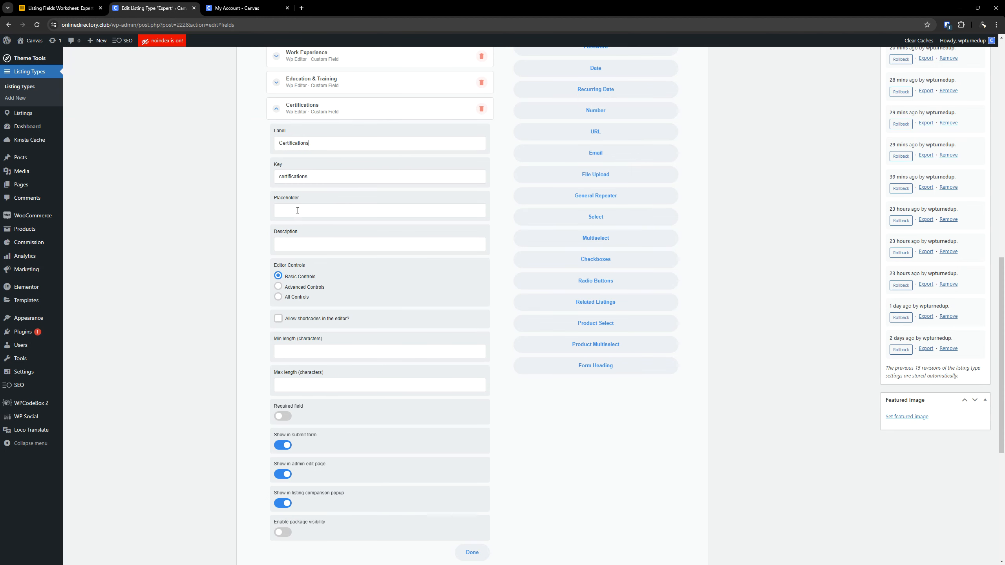
left_click(297, 242)
key("ctrl+v")
scroll(309, 238, "up", 6)
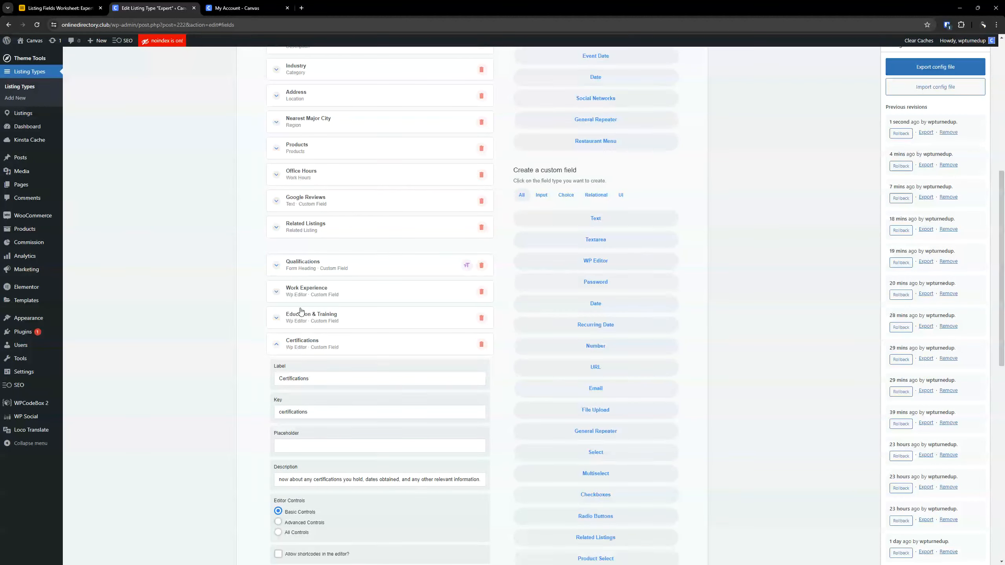
left_click(299, 347)
scroll(728, 223, "up", 8)
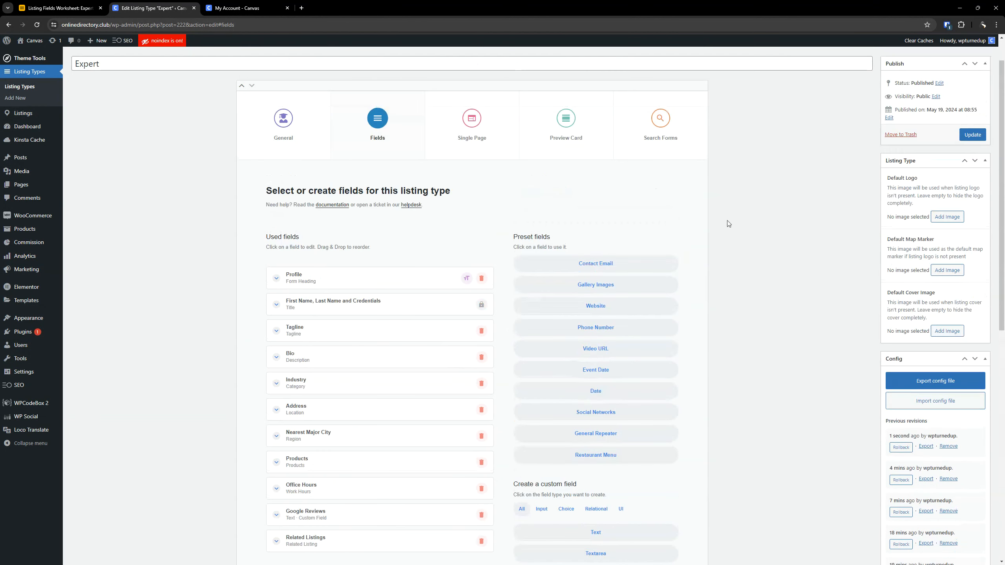
left_click(971, 135)
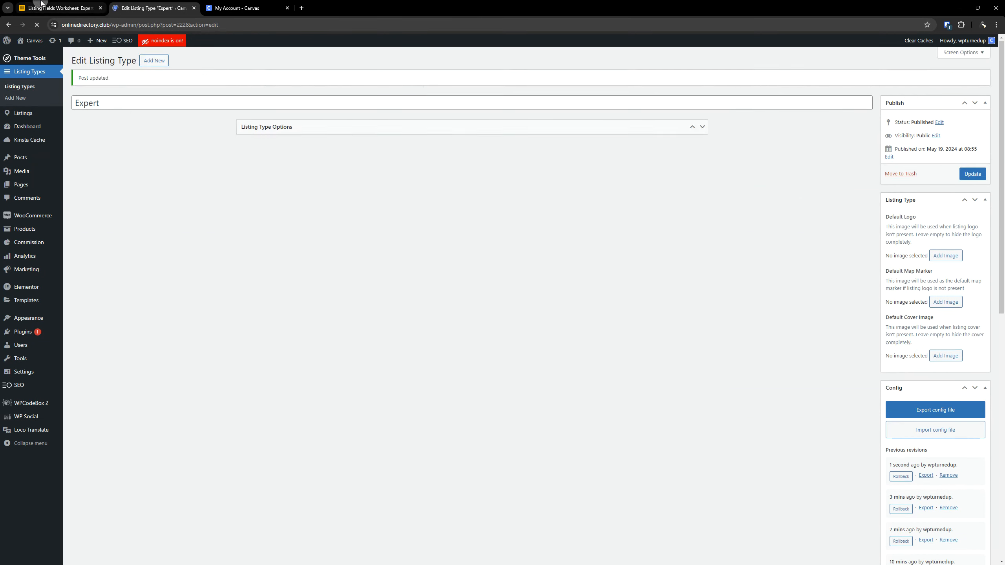
- Look up the Service Details heading label in the worksheet and reopen the Expert listing type's used fields around Services
left_click(59, 7)
scroll(198, 285, "down", 2)
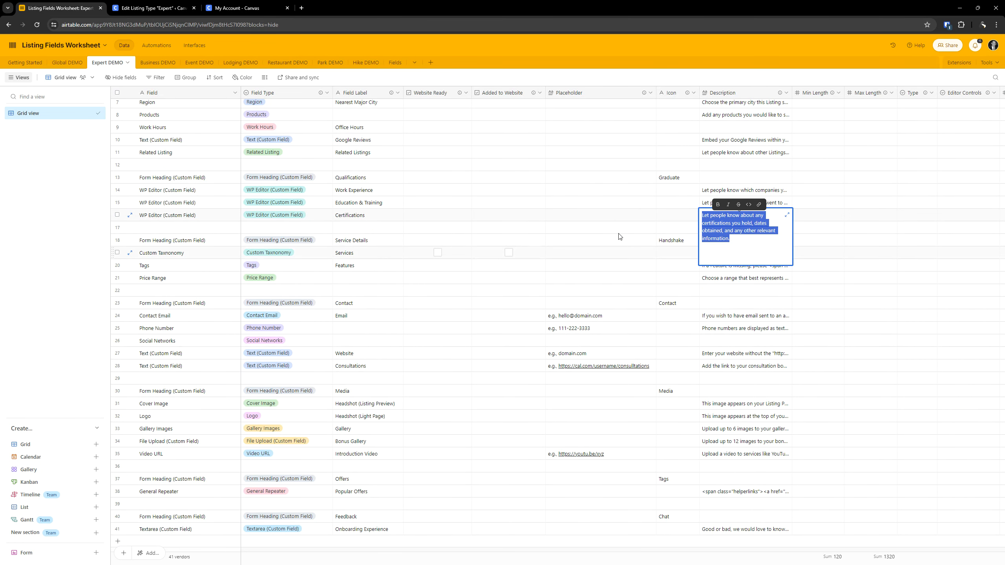
left_click(831, 289)
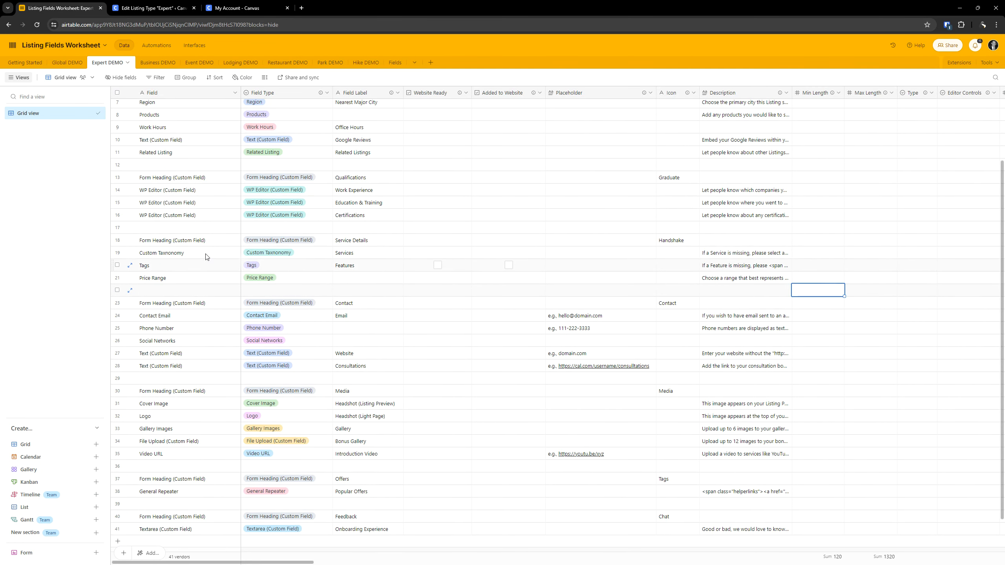
double_click(356, 240)
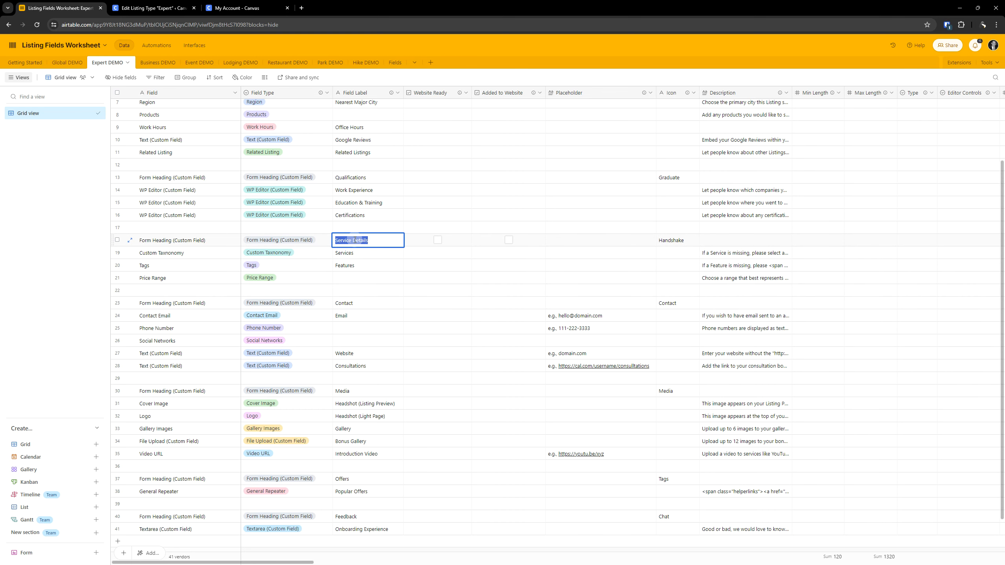
left_click(153, 8)
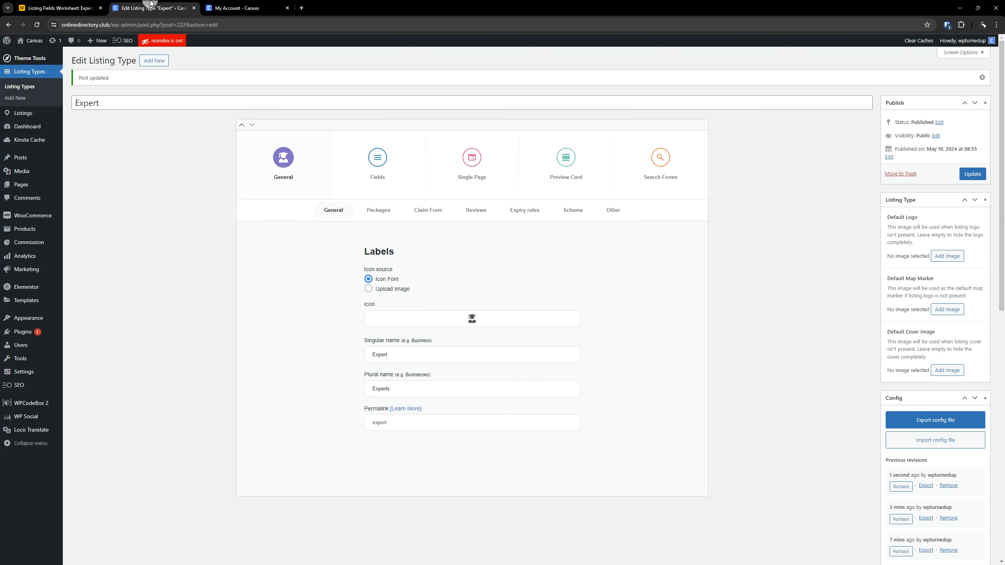
left_click(378, 157)
scroll(228, 332, "down", 10)
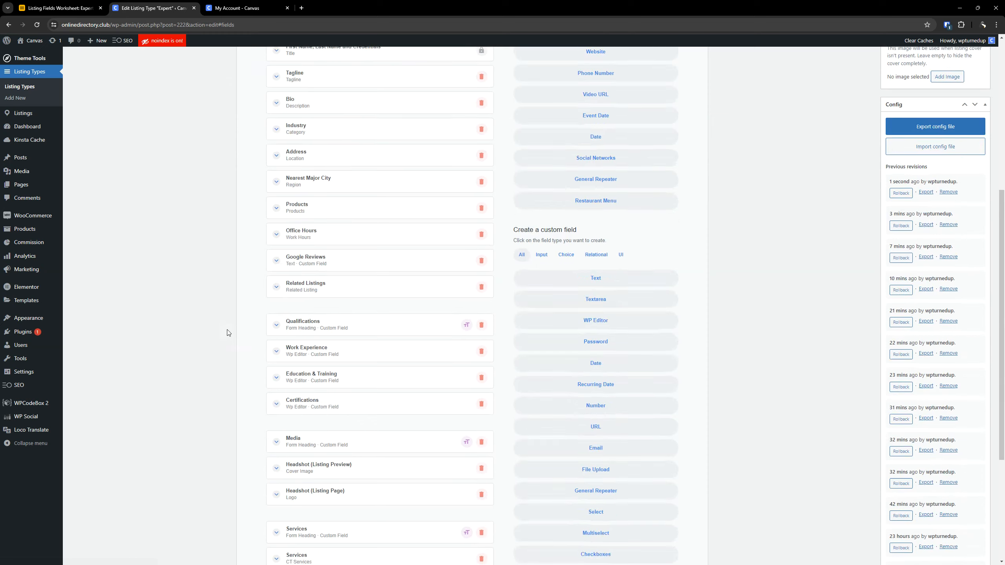
scroll(226, 331, "down", 1)
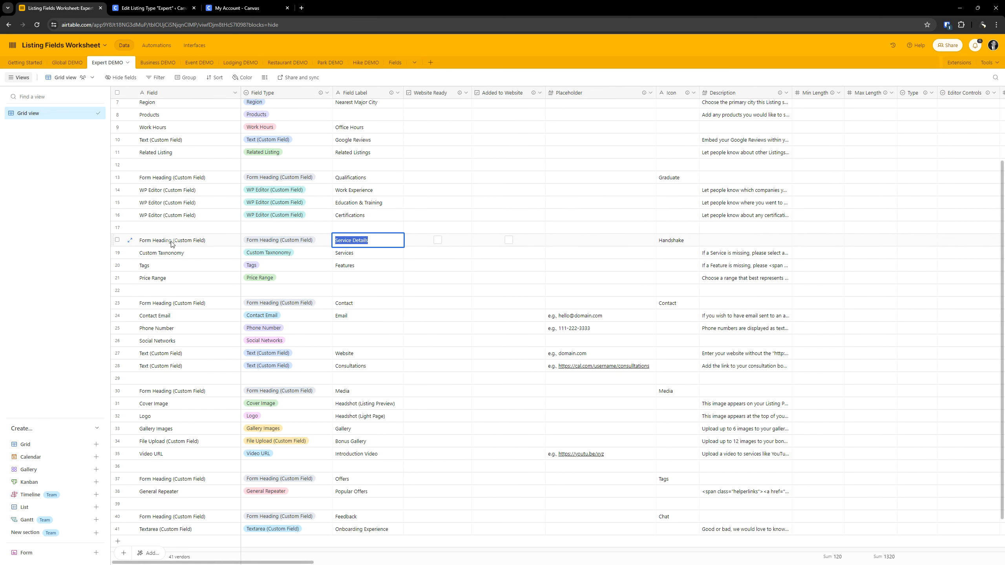
- Rename the Services form heading to "Service Details", check its remaining settings and collapse it
left_click(151, 7)
left_click(302, 397)
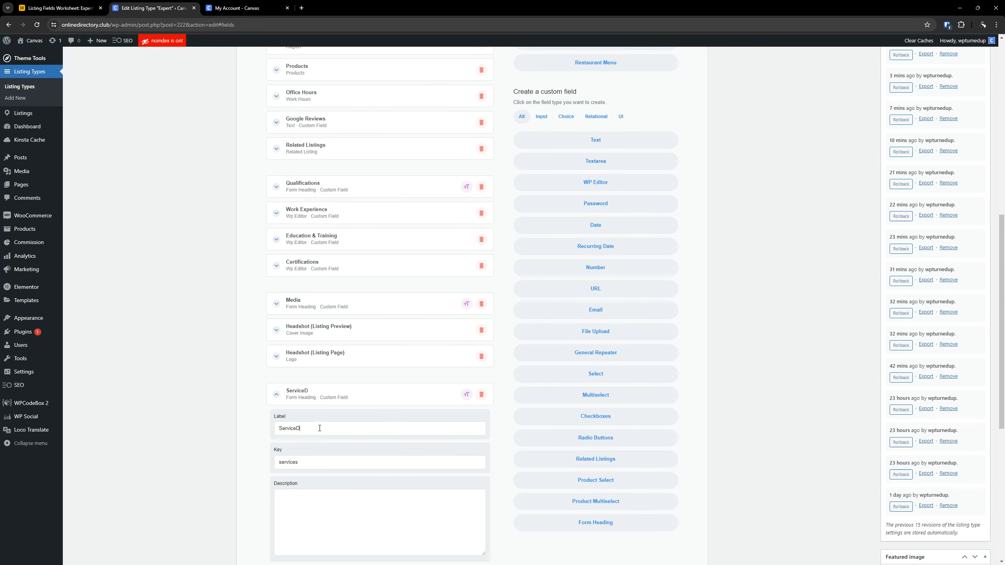
key("BackSpace")
type("Details")
left_click(336, 395)
left_click(336, 395)
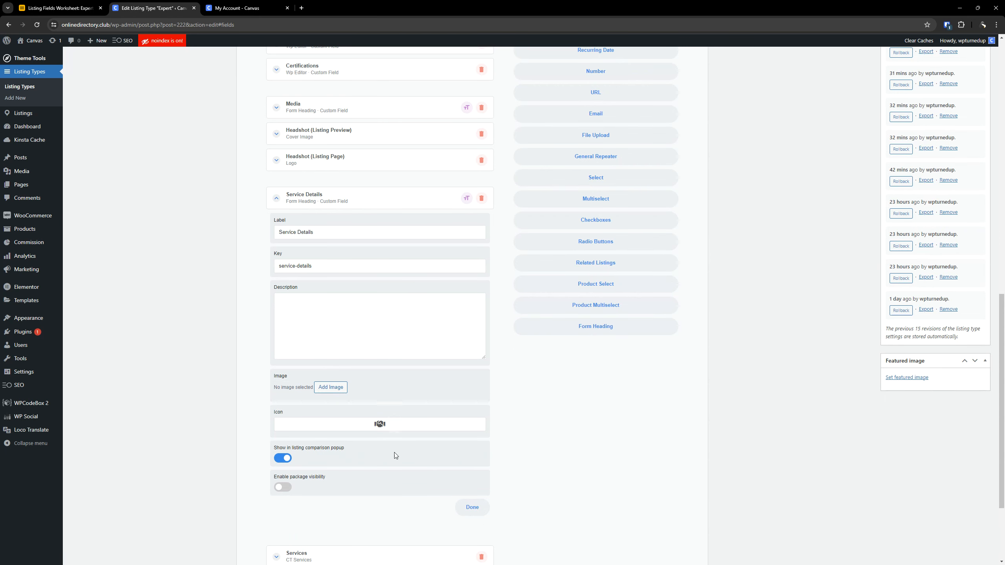
left_click(321, 197)
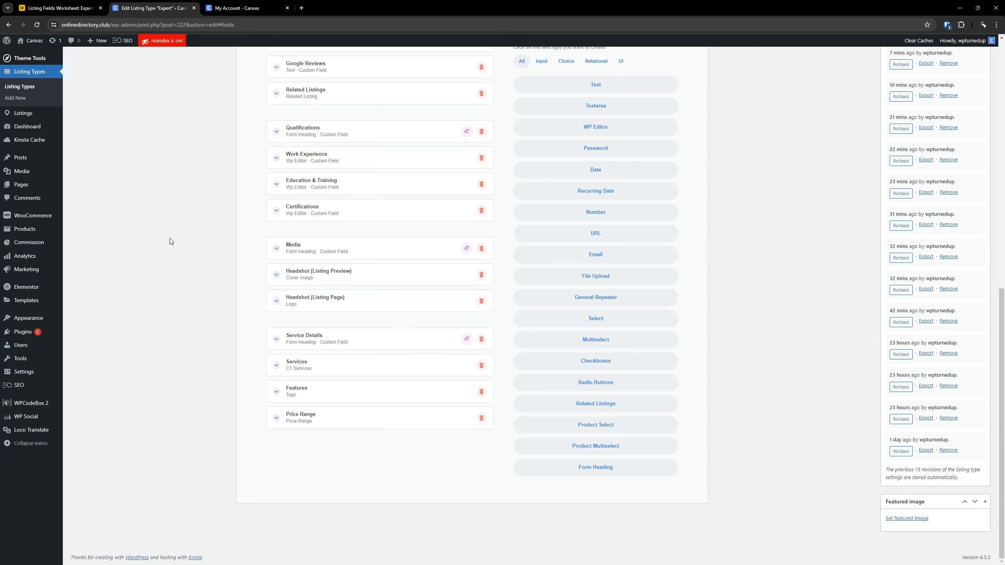
- Compare the Services, Features and Price Range rows under Service Details in the worksheet with the Expert listing type's used fields
left_click(346, 345)
left_click(329, 191)
left_click(60, 8)
left_click(197, 253)
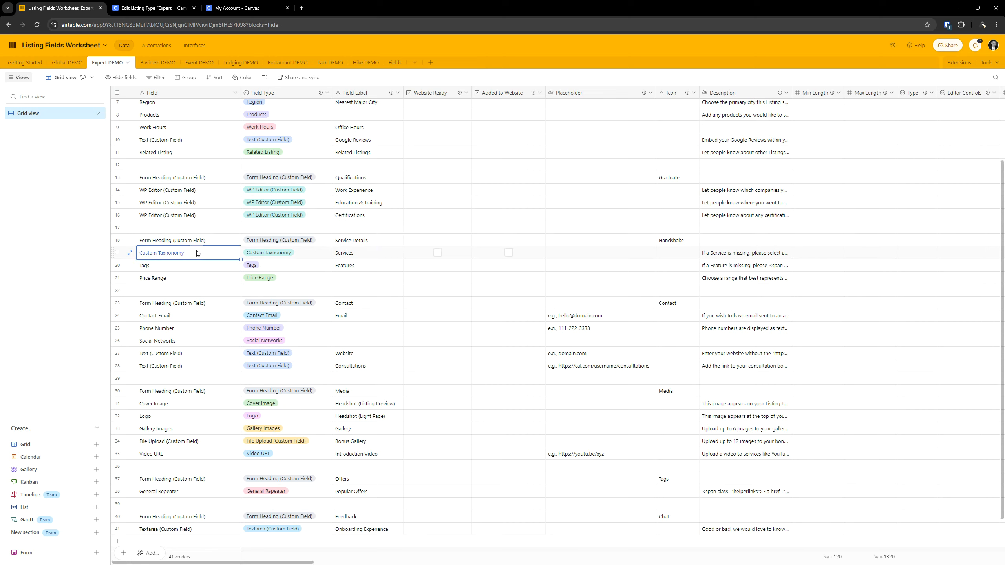
left_click(150, 8)
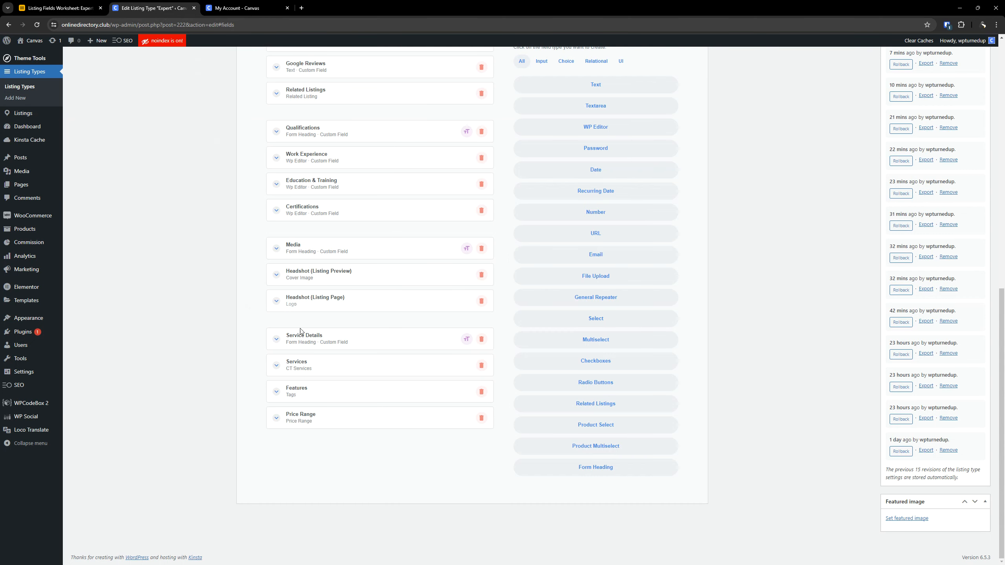
left_click(80, 4)
key("Down")
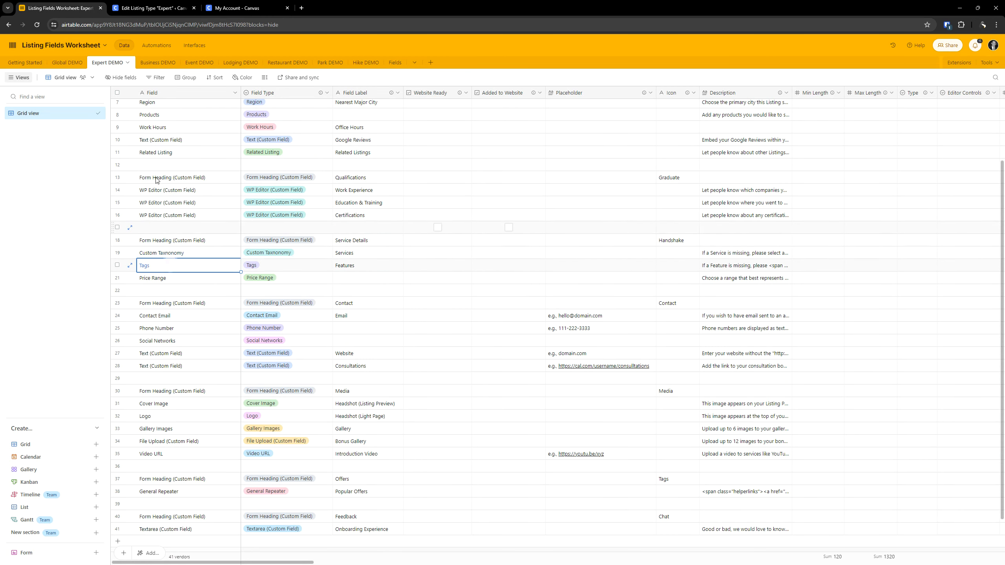
left_click(118, 8)
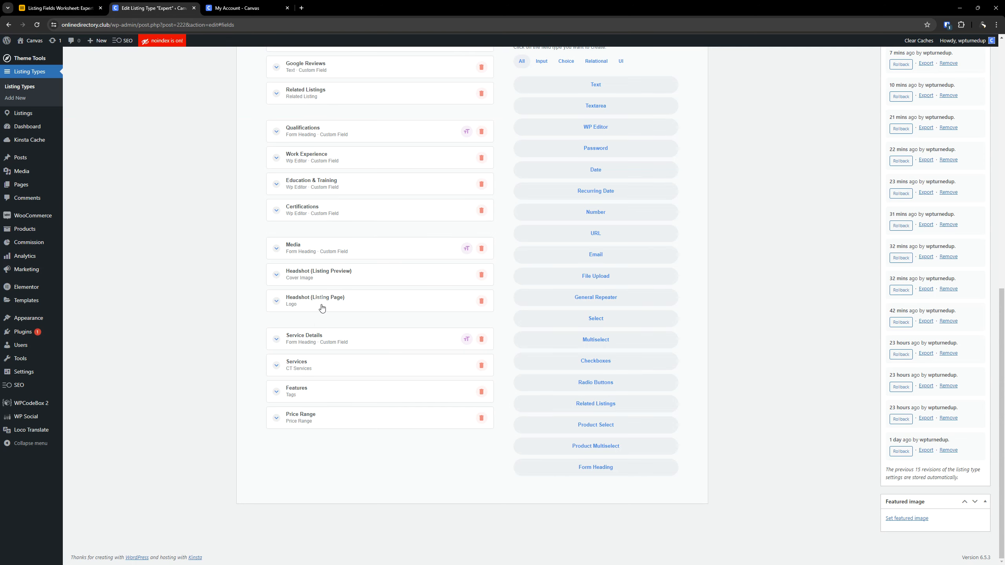
left_click(83, 7)
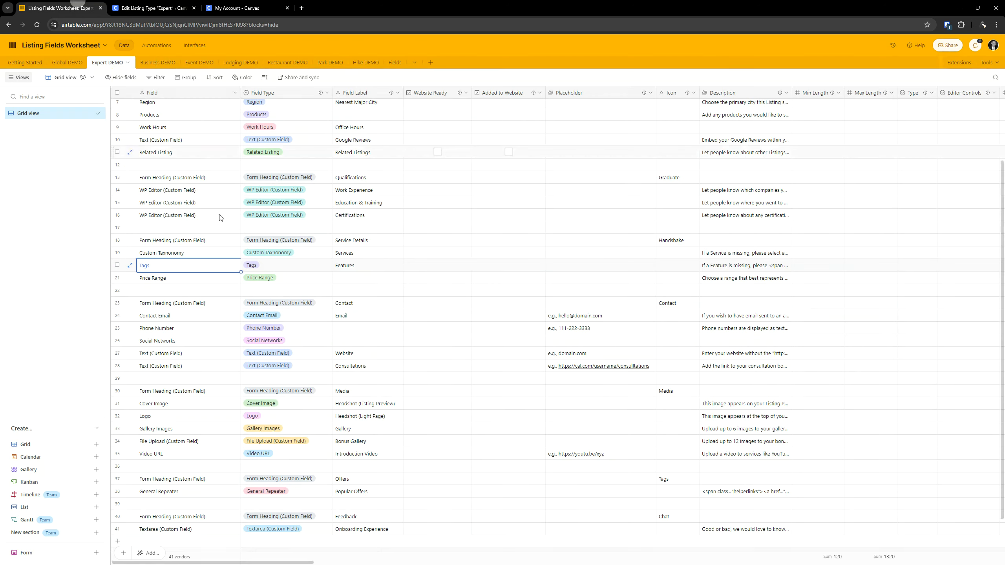
left_click(138, 7)
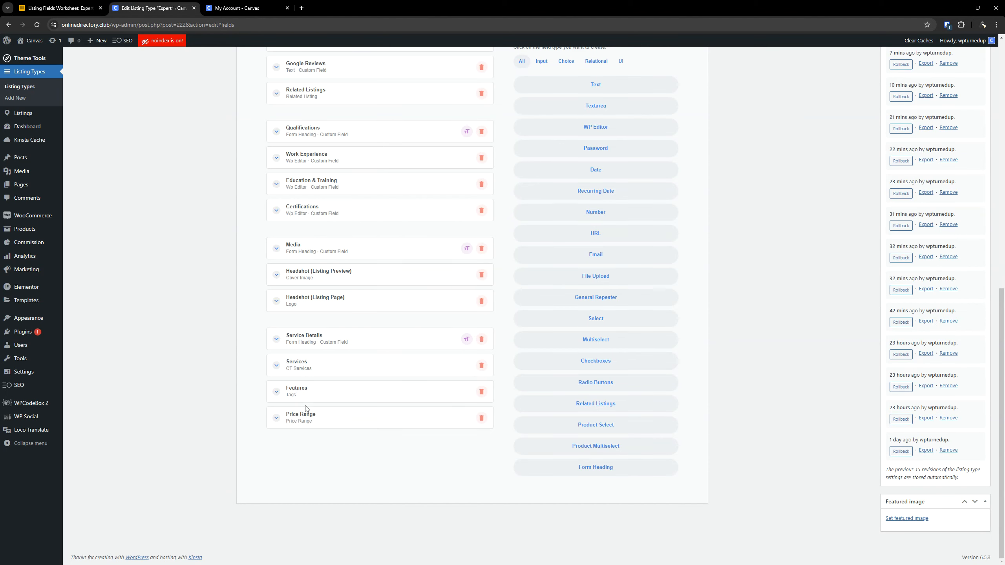
- Check the Price Range field's label, description and option settings, and collapse it again
left_click(361, 418)
scroll(375, 301, "down", 3)
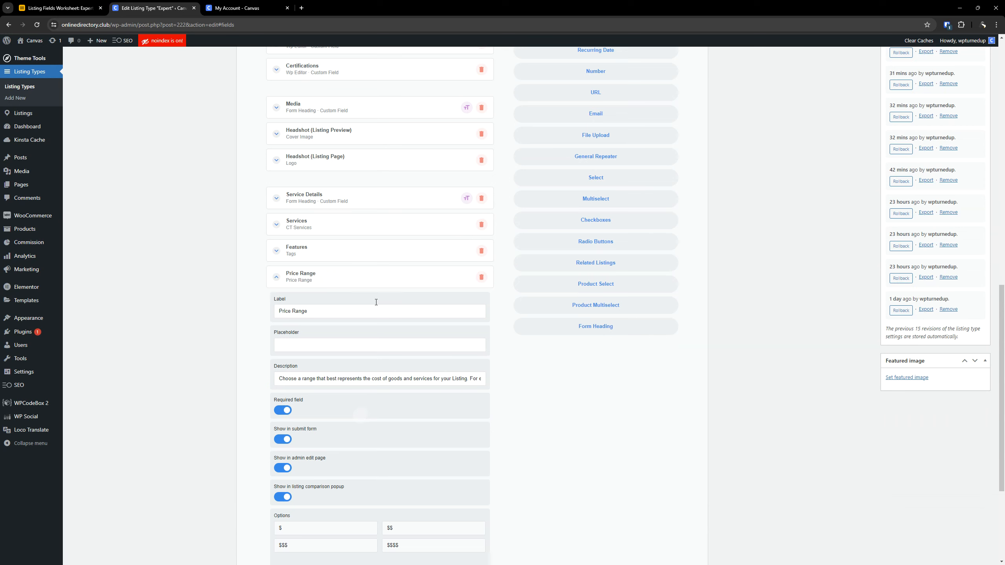
left_click(357, 278)
scroll(348, 283, "up", 7)
scroll(675, 218, "up", 4)
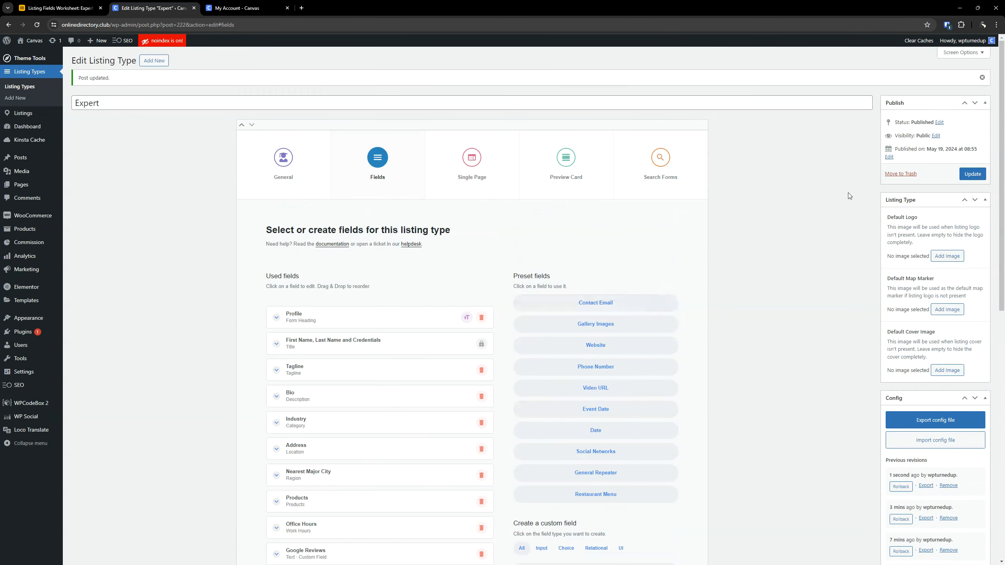
- Copy the Contact heading label from the worksheet and add a Form Heading custom field below Price Range
left_click(79, 7)
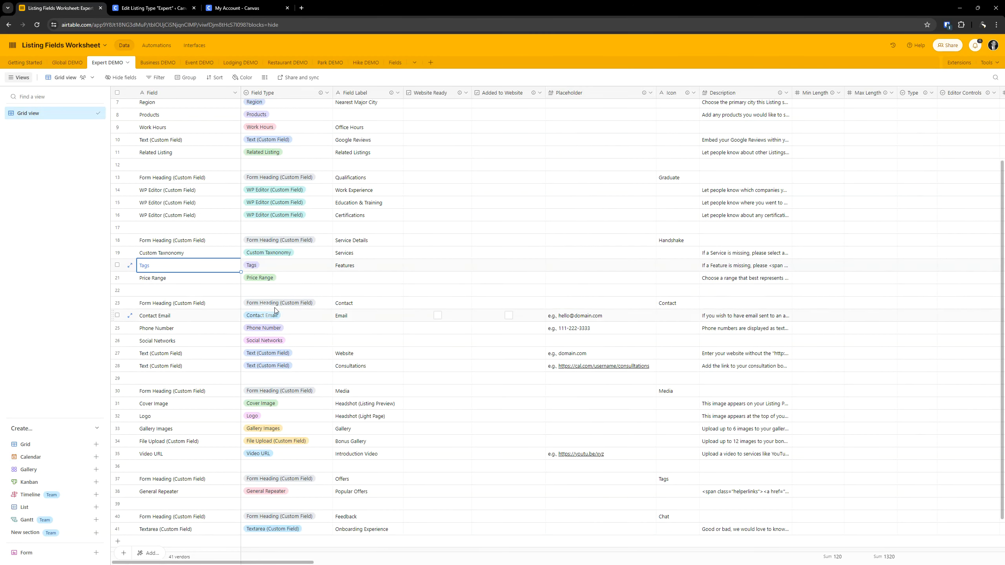
left_click(275, 307)
left_click(276, 307)
left_click(368, 308)
left_click(368, 307)
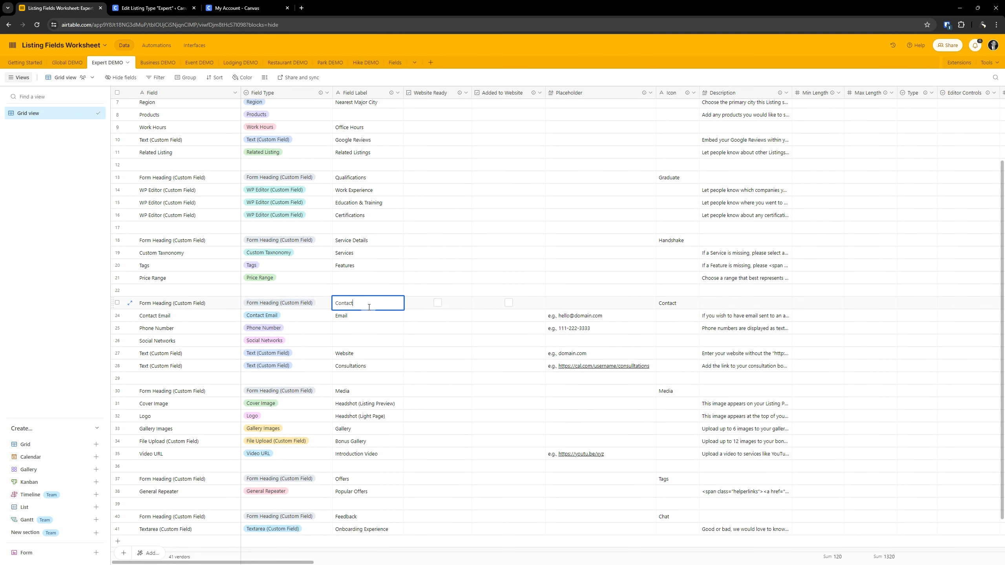
double_click(368, 307)
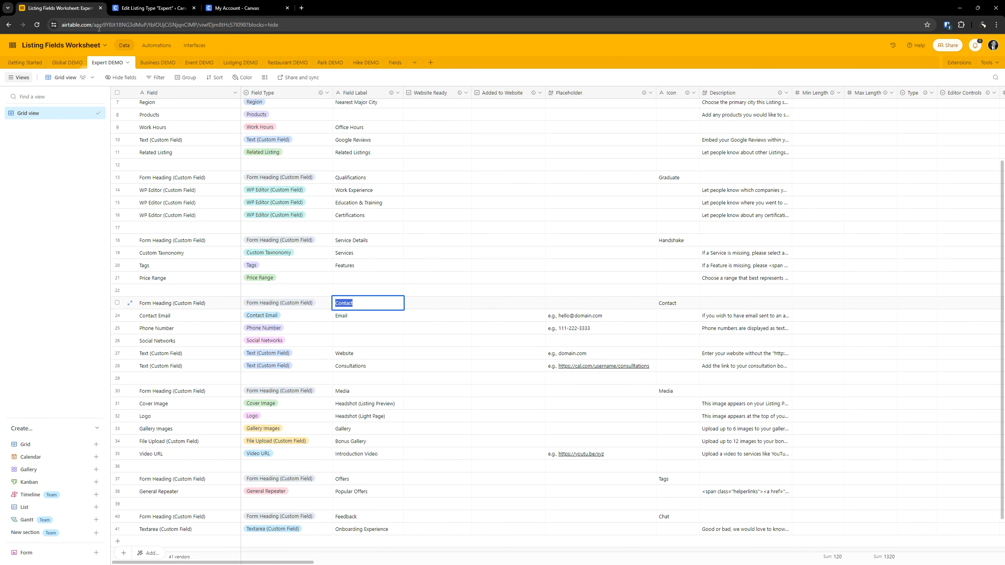
left_click(150, 8)
scroll(520, 300, "down", 10)
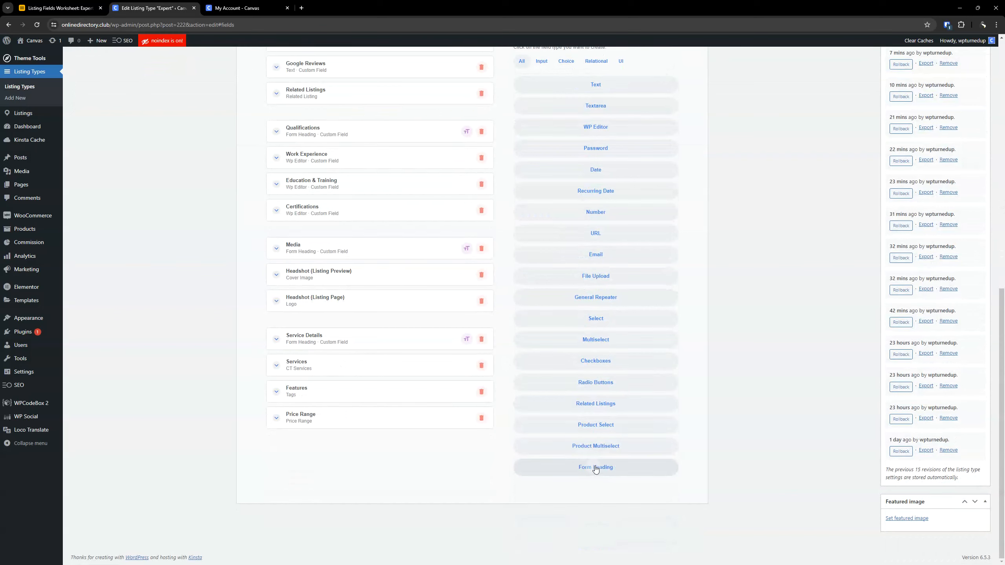
left_click(594, 467)
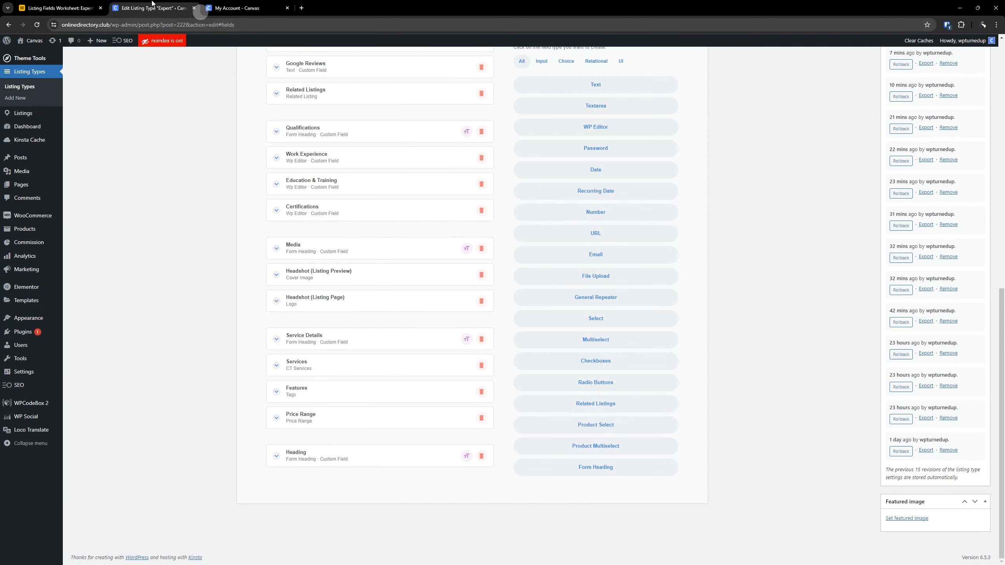
- Label the new form heading "Contact"
left_click(91, 7)
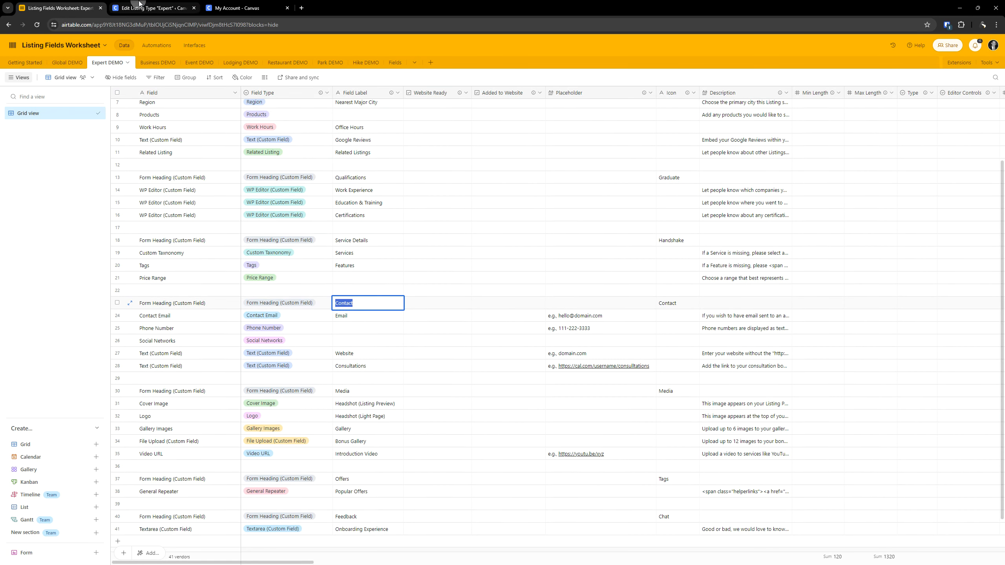
left_click(139, 4)
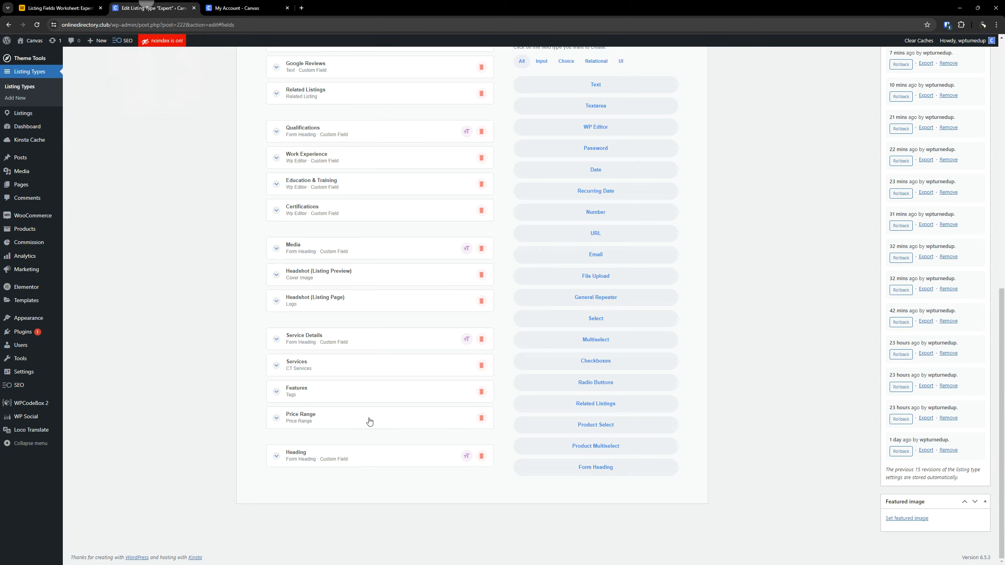
left_click(321, 455)
scroll(321, 396, "down", 4)
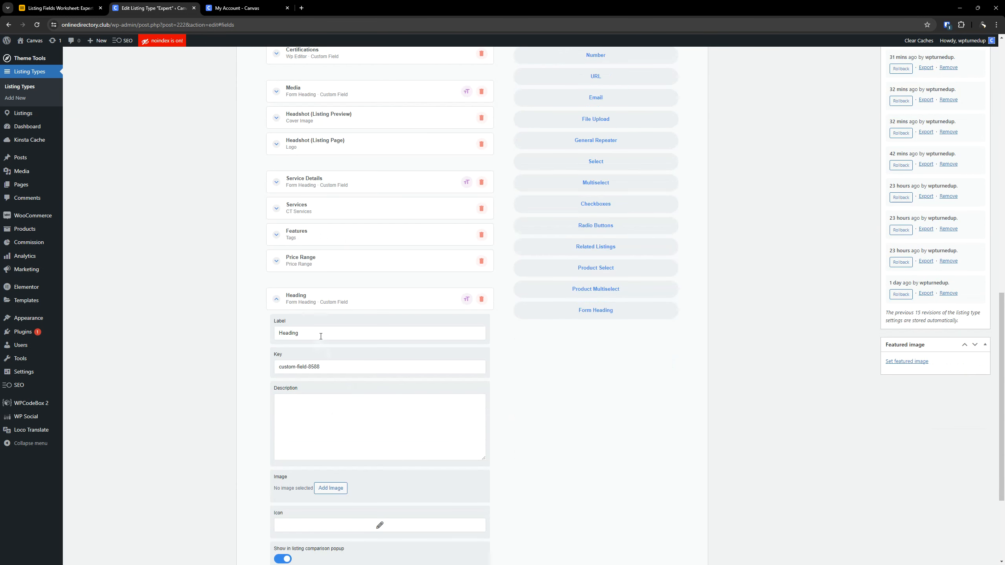
double_click(321, 336)
type("Contact")
- Look up the Contact heading's icon in the worksheet and assign the third material icon matching "contact"
left_click(55, 7)
left_click(668, 302)
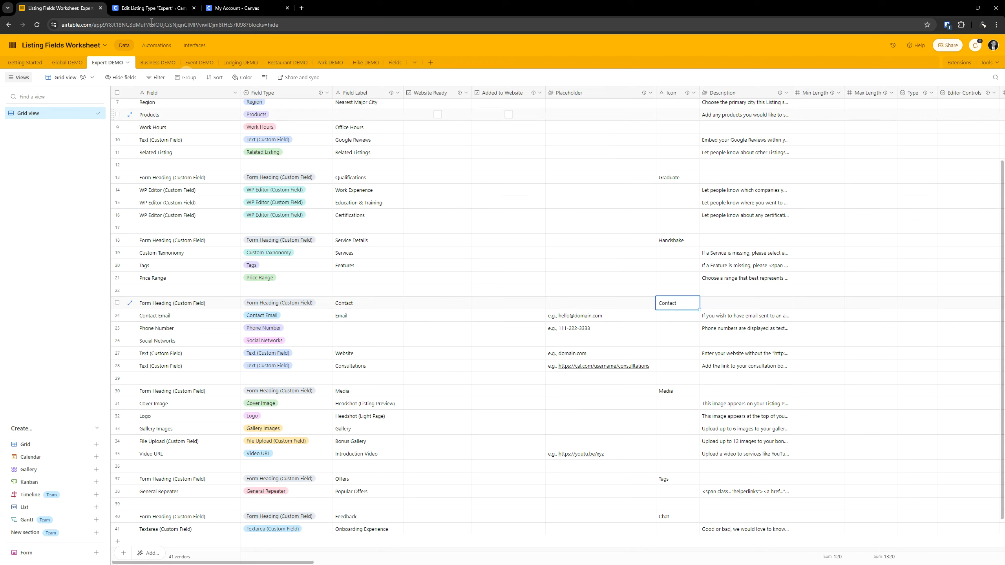
left_click(152, 7)
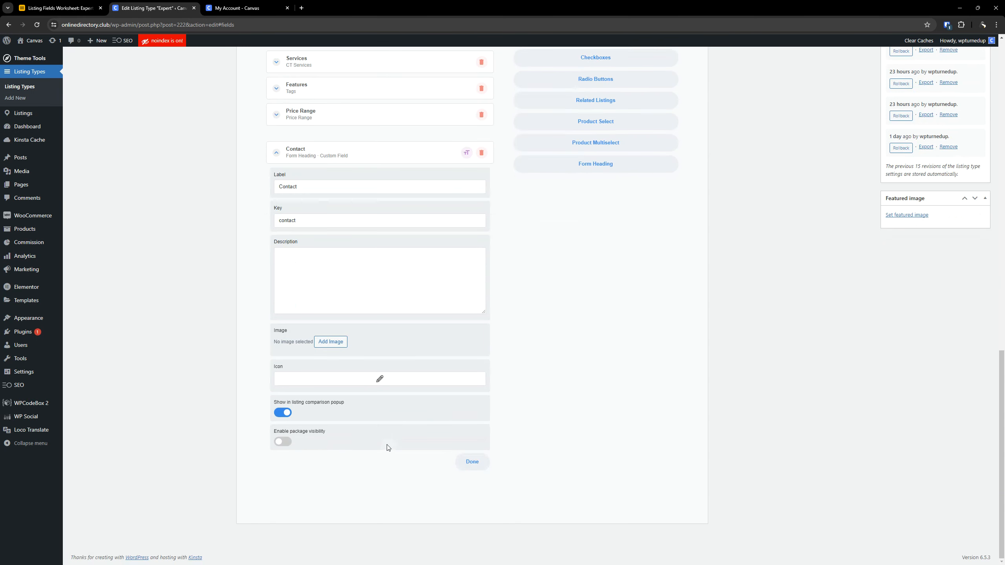
left_click(380, 379)
type("contact")
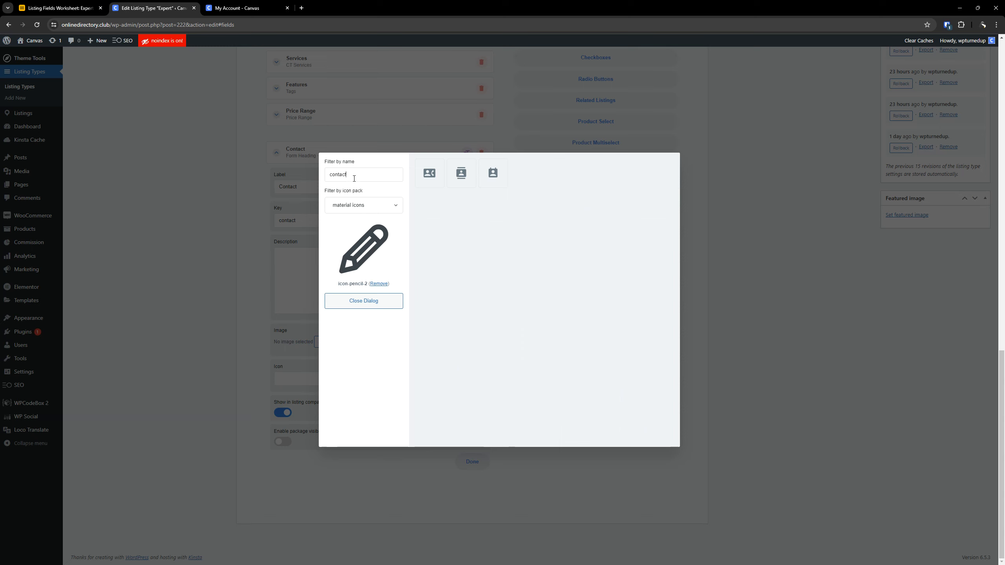
left_click(493, 173)
scroll(312, 236, "up", 4)
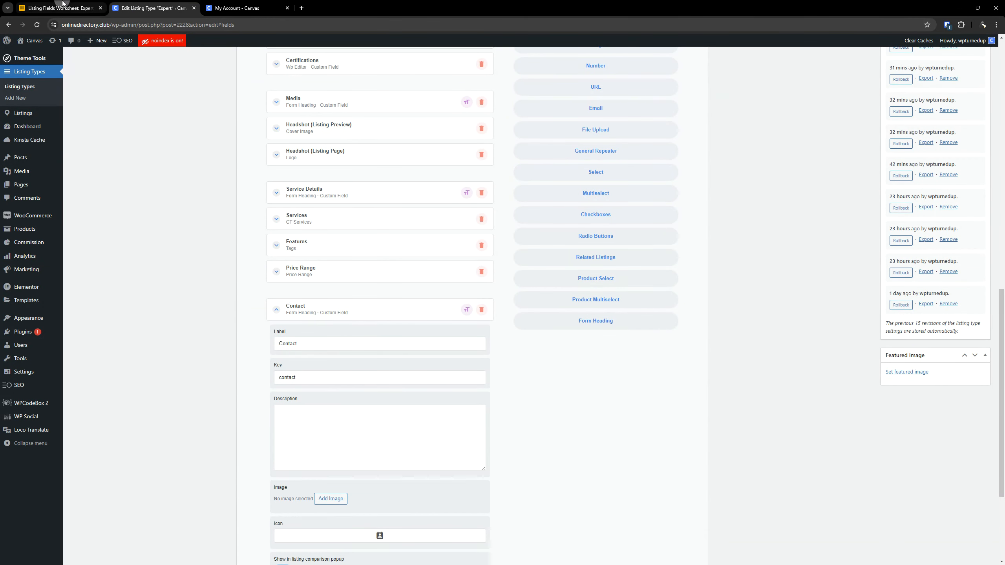
- Examine the Contact heading's remaining worksheet columns, including Description, Submit Form, Package Visibility and Listing Comparison
left_click(52, 8)
left_click(483, 308)
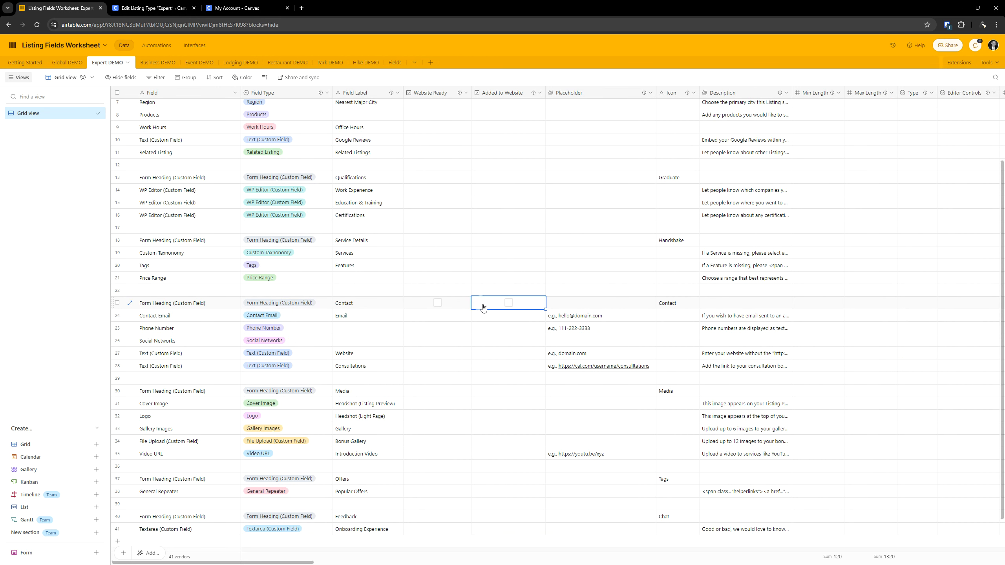
key("Right")
key("Right")
key("Right")
key("Right")
key("Right")
key("Right")
key("Right")
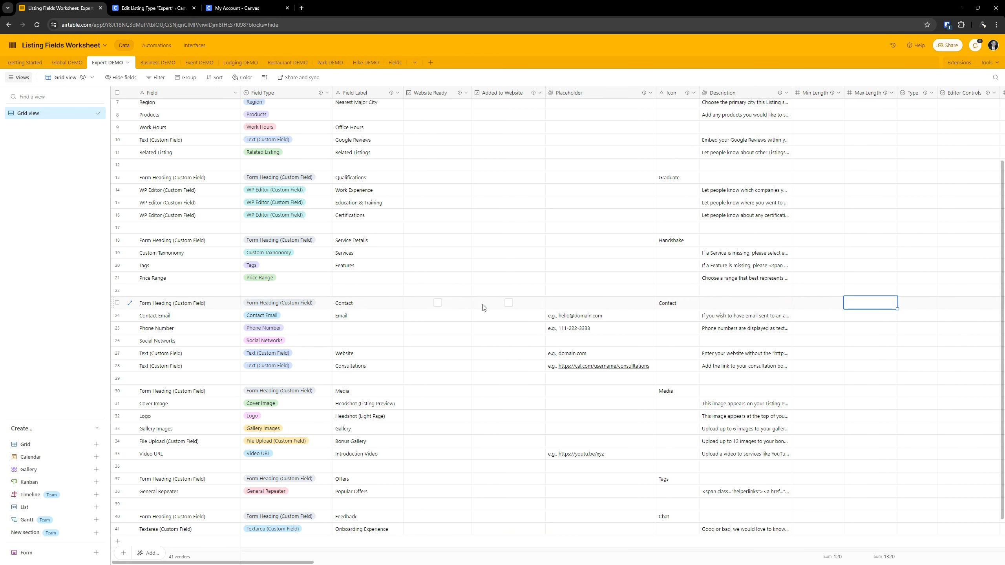
key("Right")
key("Left")
key("Left")
key("Left")
key("Left")
key("Left")
key("Left")
key("Left")
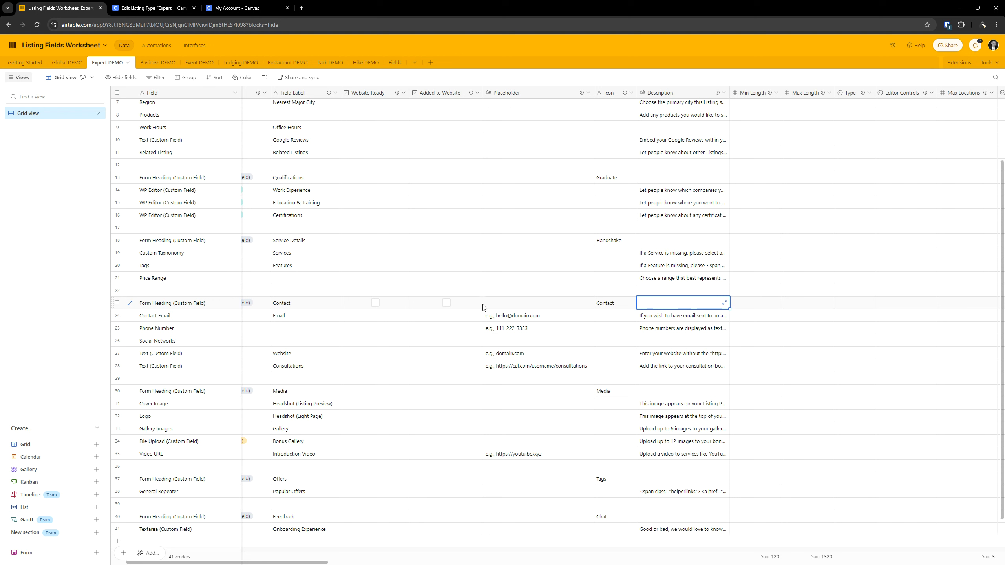
key("Right")
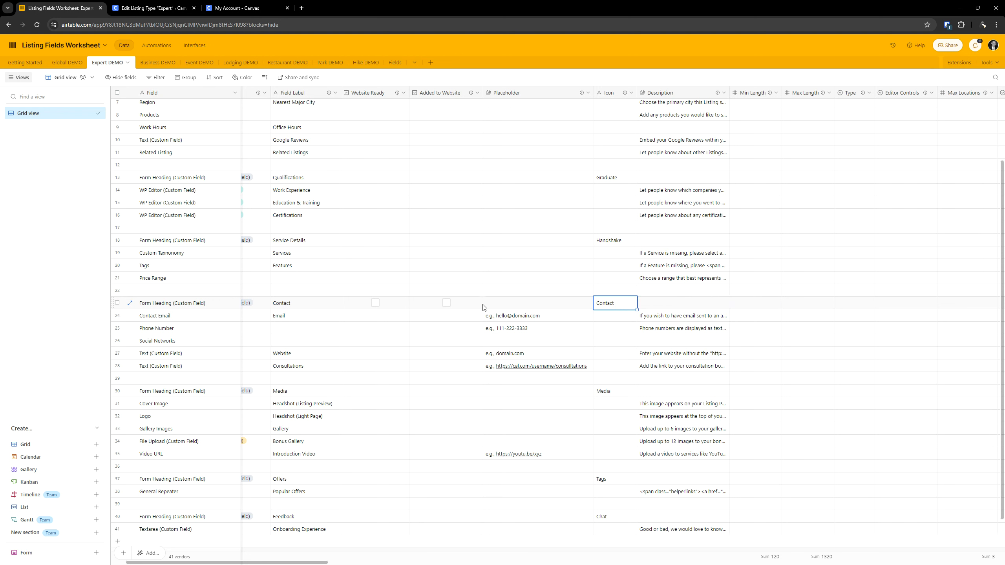
key("Right")
key("Right")
key("Right")
key("Right")
key("Right")
key("Right")
key("Right")
key("Right")
key("Right")
key("Right")
key("Right")
key("Right")
key("Right")
key("Right")
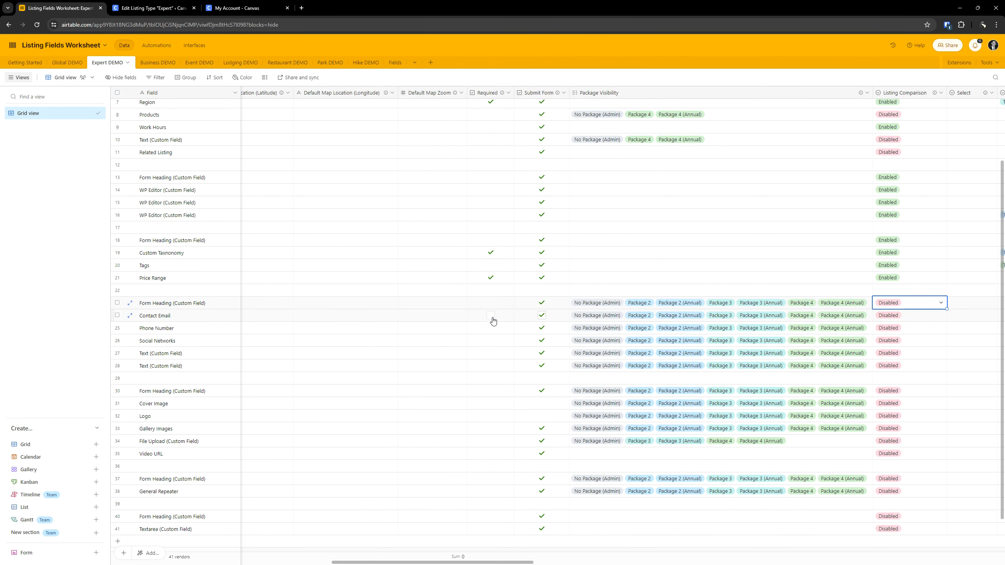
key("Left")
key("Left")
key("Left")
key("Left")
key("Left")
key("Left")
key("Left")
key("Left")
key("Left")
key("Left")
key("Left")
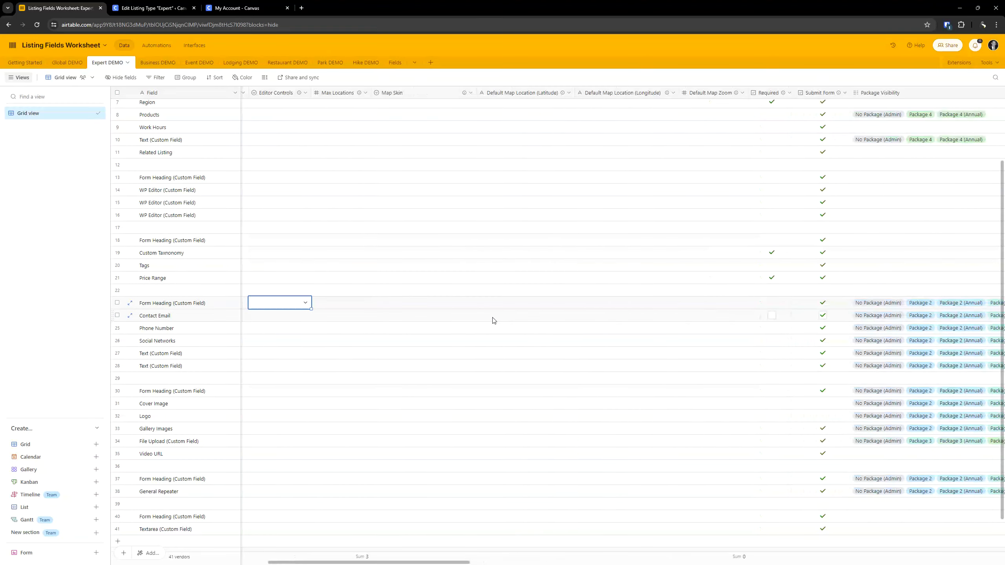
key("Right")
key("Right")
key("Right")
key("Right")
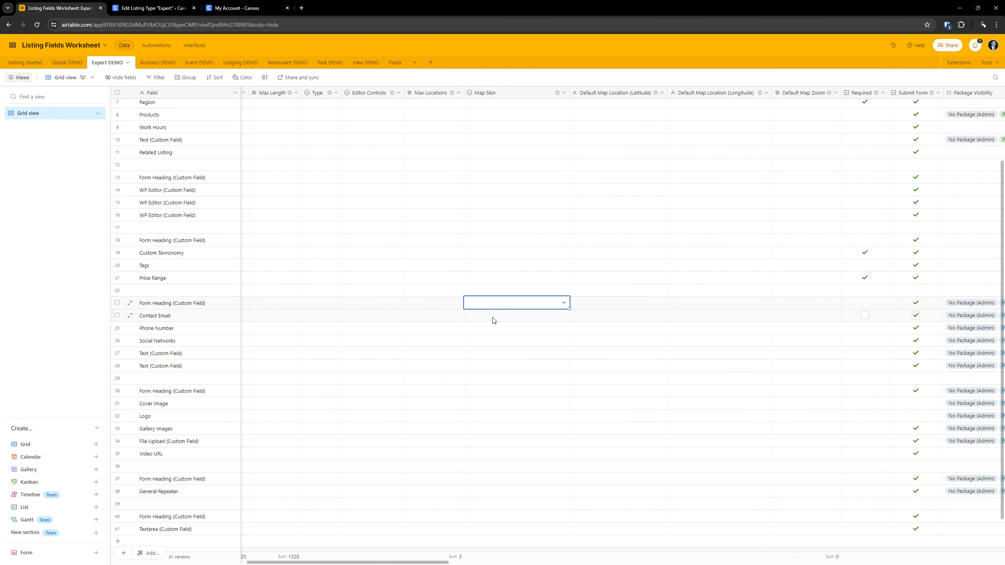
key("Right")
key("Right")
key("Right")
key("Right")
key("Right")
key("Right")
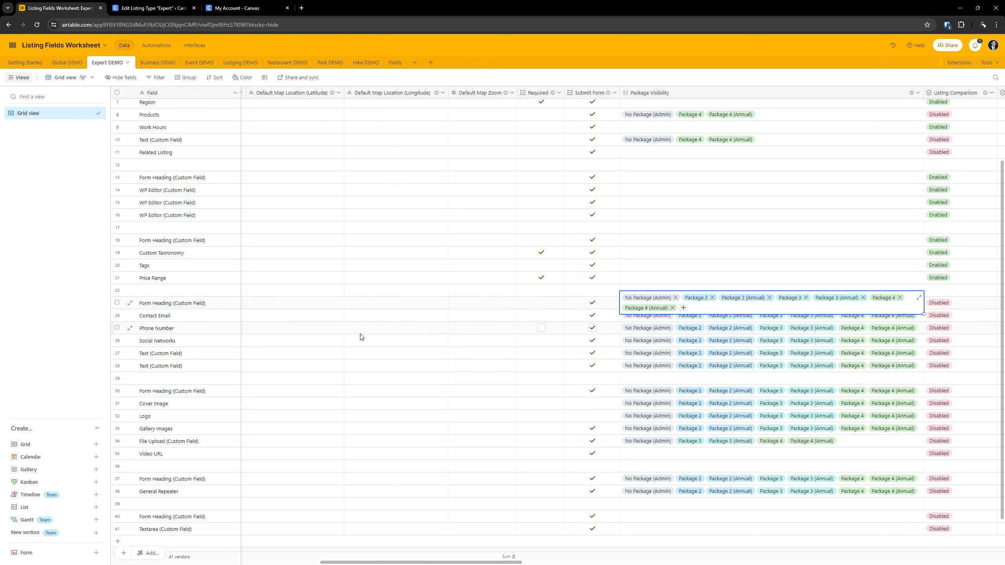
- Return to the Expert listing type and review the Contact heading's comparison popup and package visibility settings
left_click(166, 8)
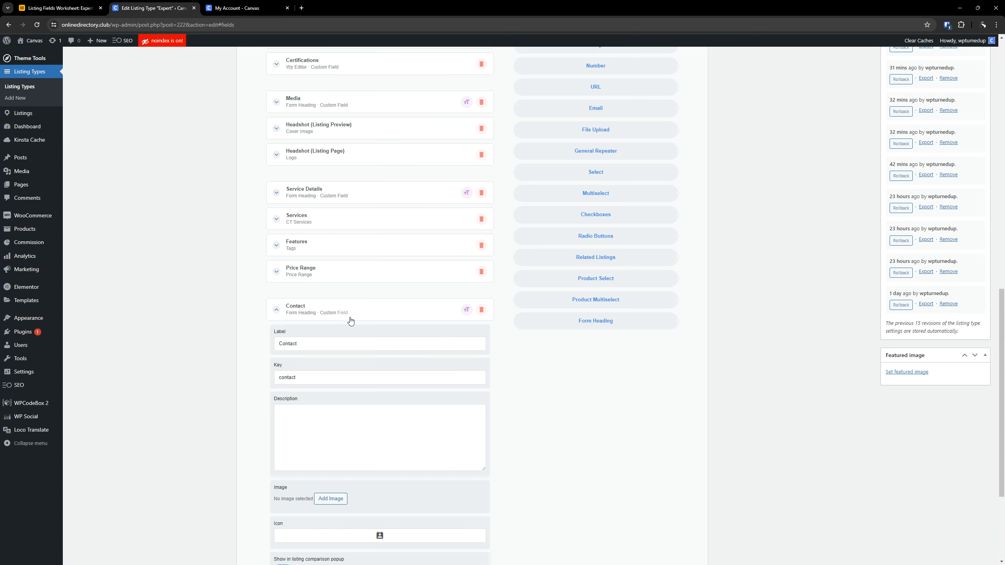
left_click(324, 313)
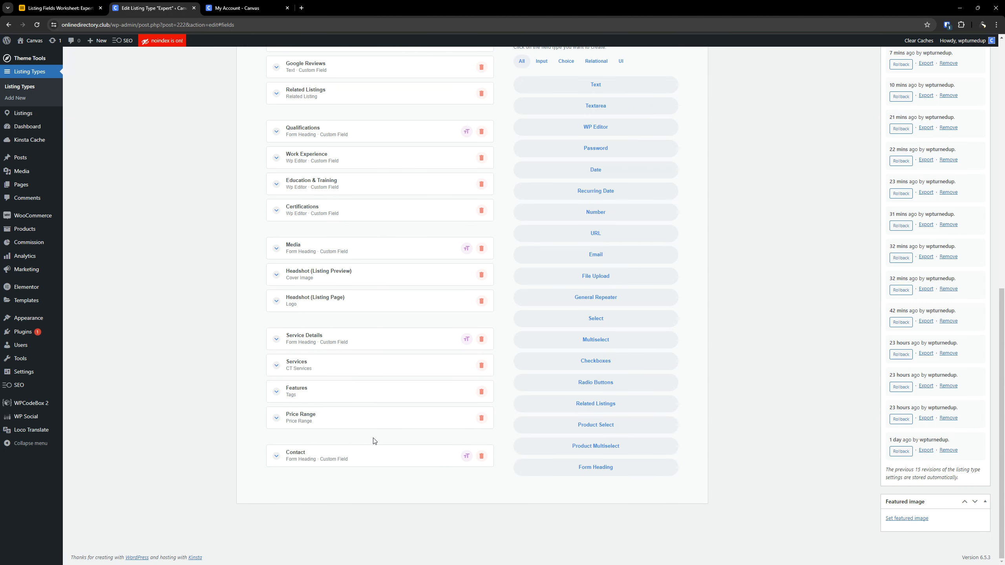
left_click(352, 463)
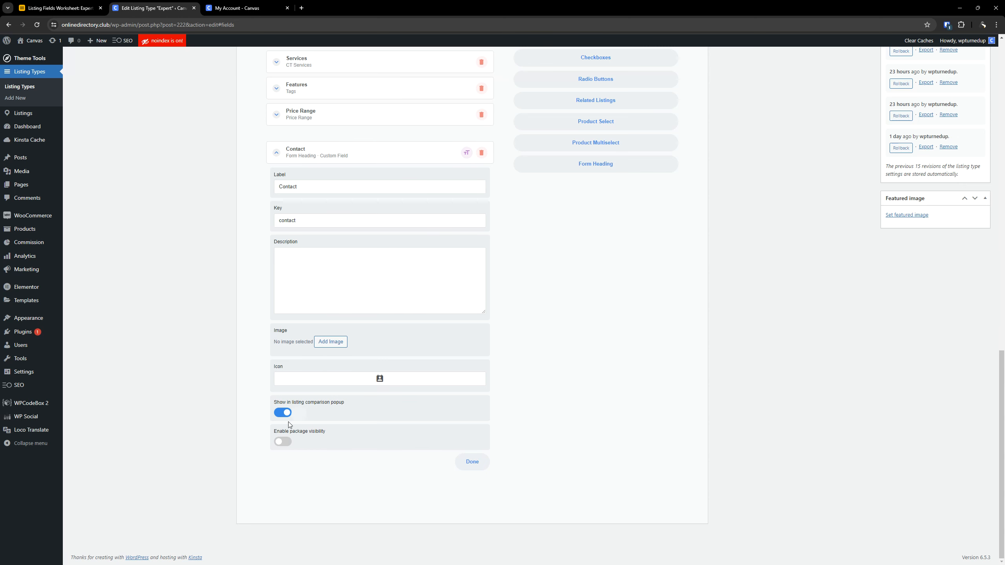
left_click(336, 159)
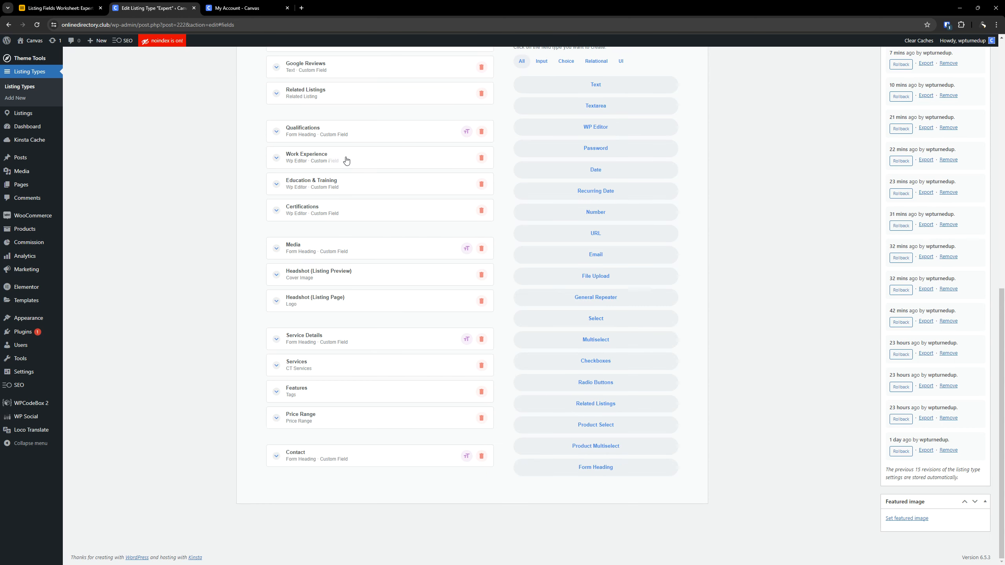
left_click(341, 458)
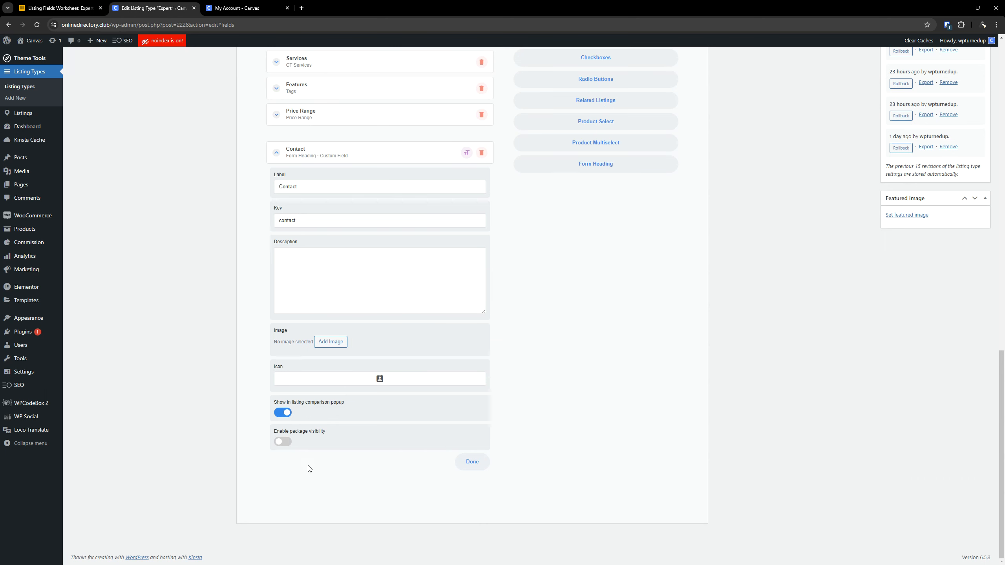
left_click(330, 155)
- Enable package visibility on the Contact heading and set its first rule to Listing Package is equal to No Package
left_click(369, 459)
left_click(283, 441)
scroll(380, 437, "down", 2)
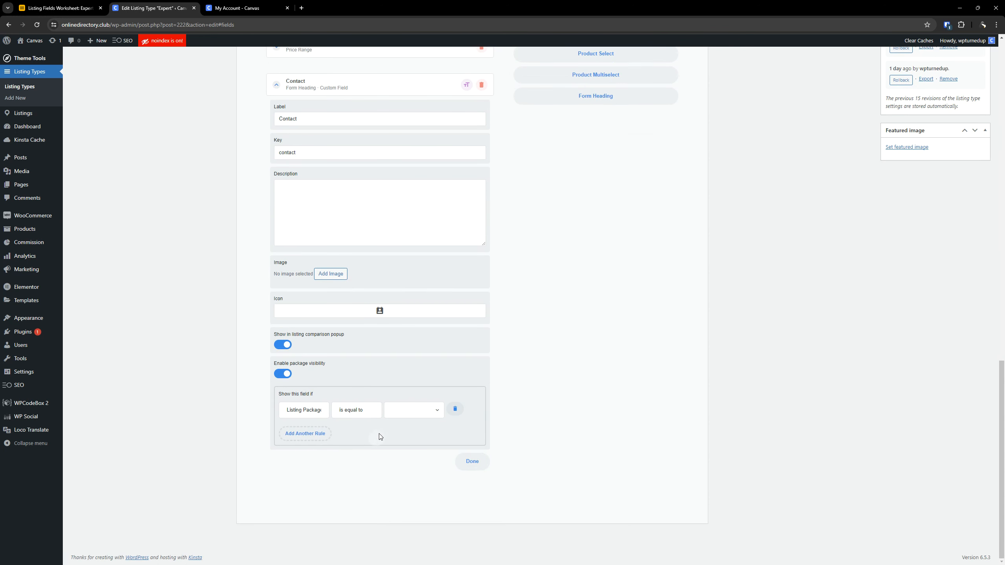
left_click(402, 414)
left_click(402, 420)
- Check the Contact heading's packages in the Airtable worksheet and add visibility rules for Package 2 and Package 2 (Annual)
left_click(305, 433)
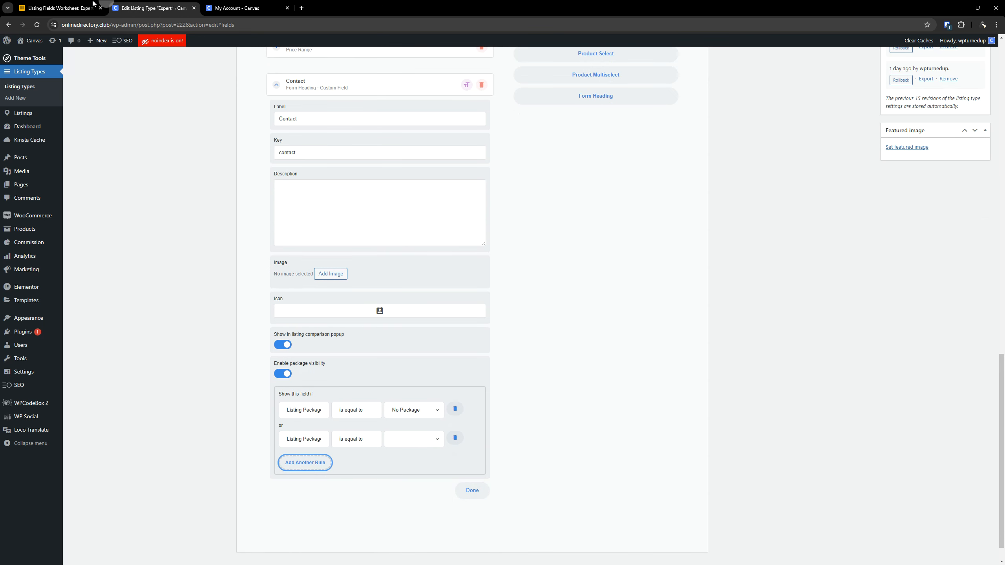
left_click(93, 4)
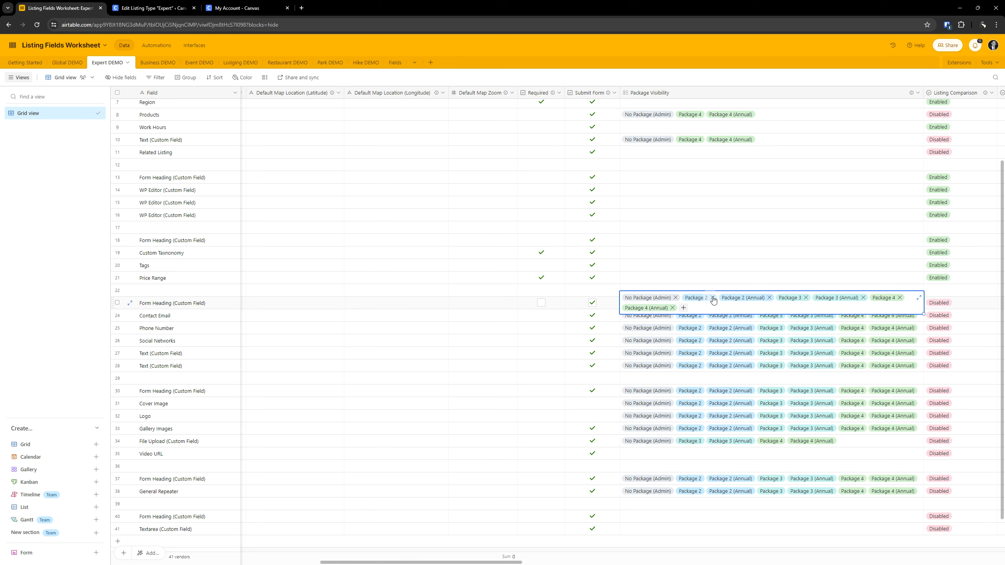
left_click(189, 5)
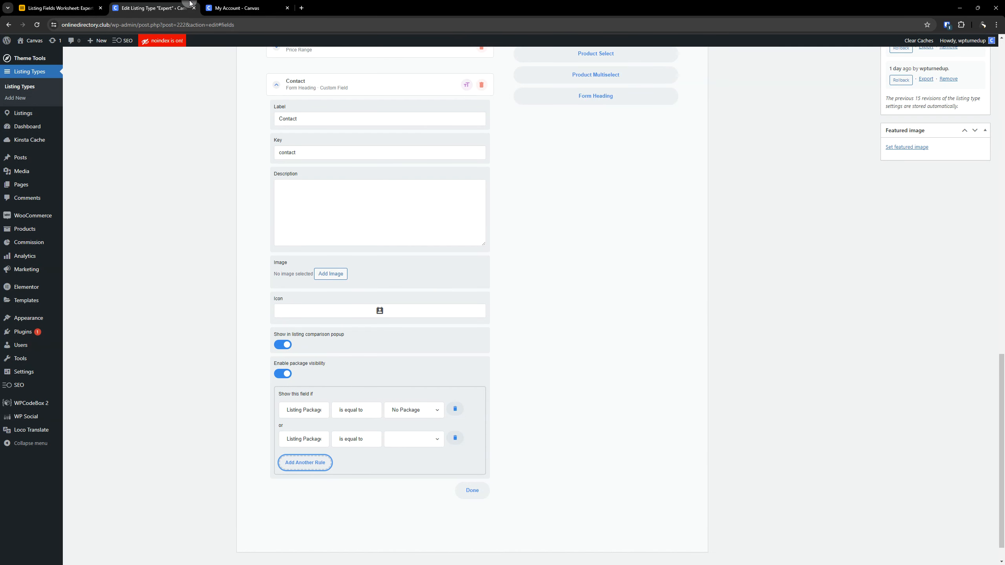
left_click(413, 440)
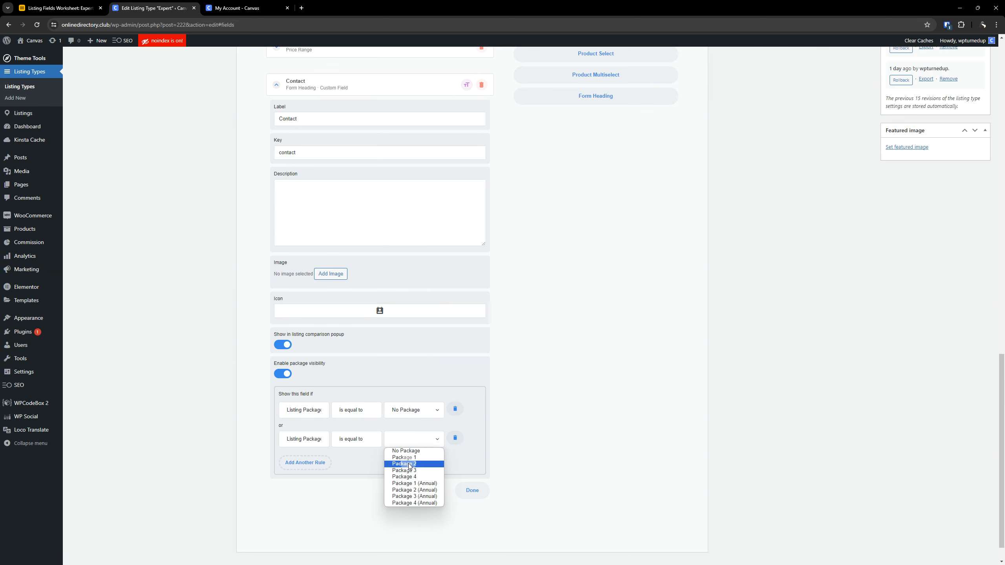
left_click(410, 464)
left_click(317, 464)
left_click(415, 470)
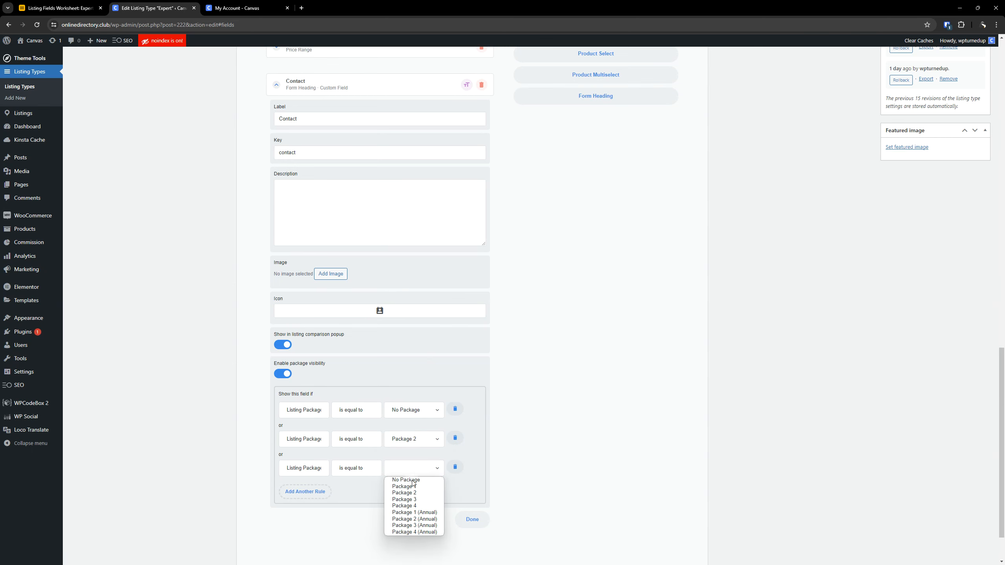
left_click(414, 519)
scroll(342, 459, "down", 2)
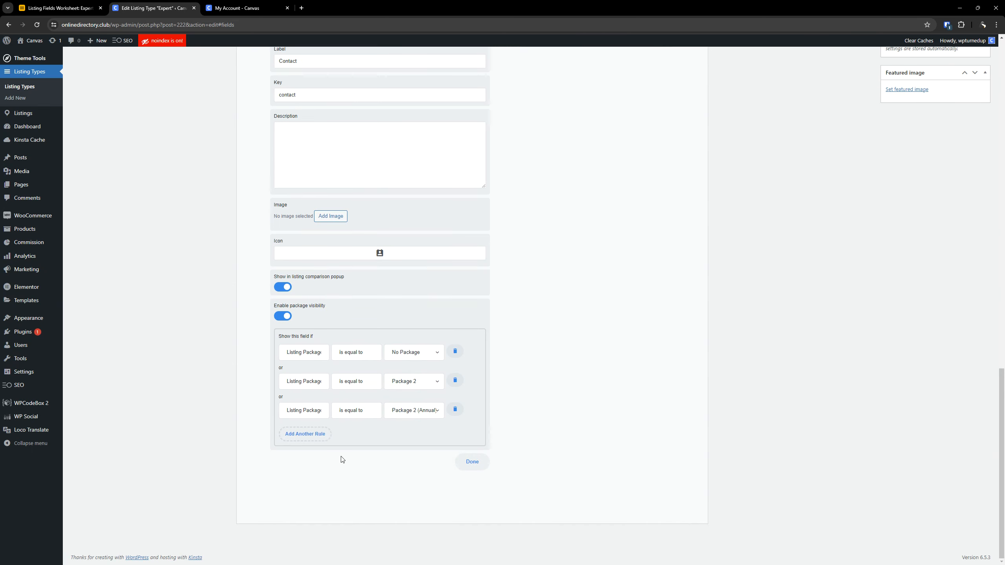
- Add two more Contact heading visibility rules, for Package 3 and Package 3 (Annual)
left_click(313, 434)
left_click(406, 440)
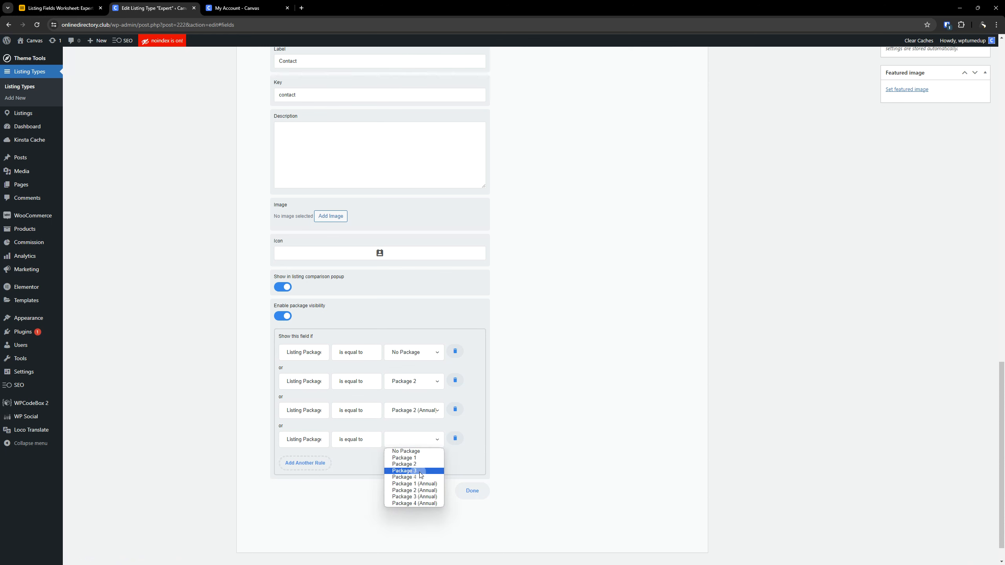
left_click(420, 474)
left_click(305, 463)
left_click(401, 471)
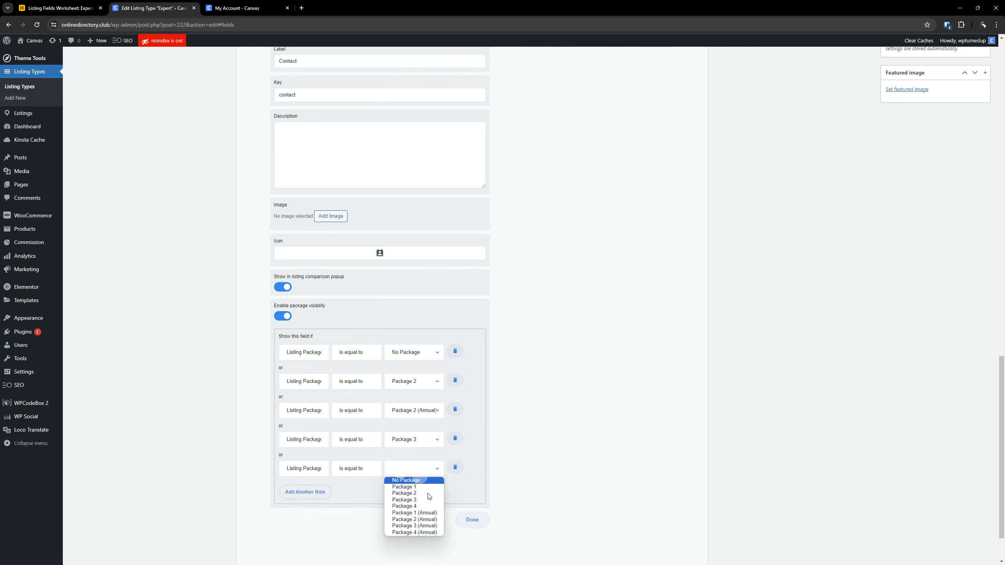
left_click(422, 525)
- Add Contact heading visibility rules for Package 4 and Package 4 (Annual), and collapse the heading's settings
left_click(326, 492)
left_click(407, 497)
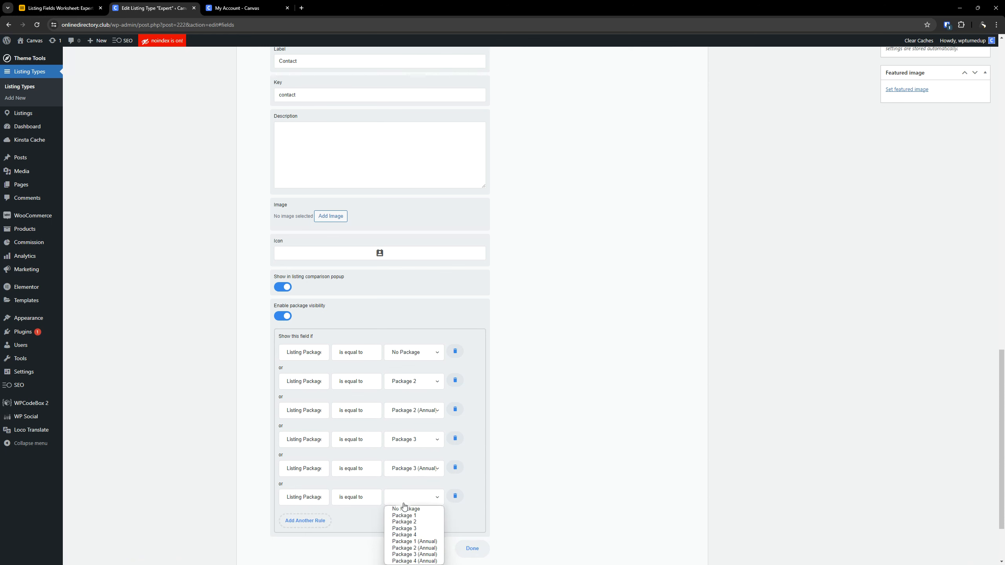
left_click(412, 538)
scroll(385, 455, "down", 2)
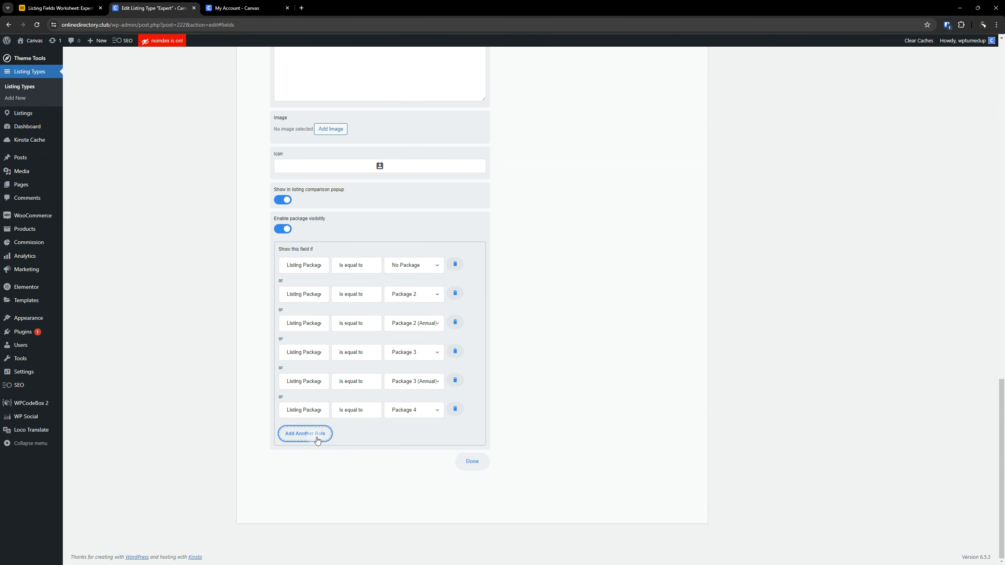
left_click(312, 433)
left_click(403, 446)
left_click(416, 503)
scroll(421, 310, "up", 5)
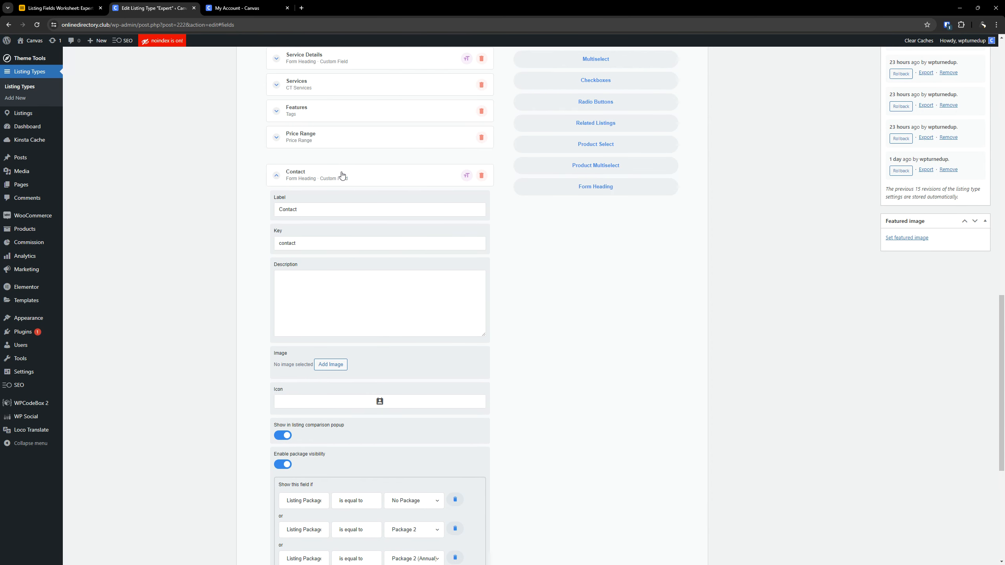
left_click(390, 180)
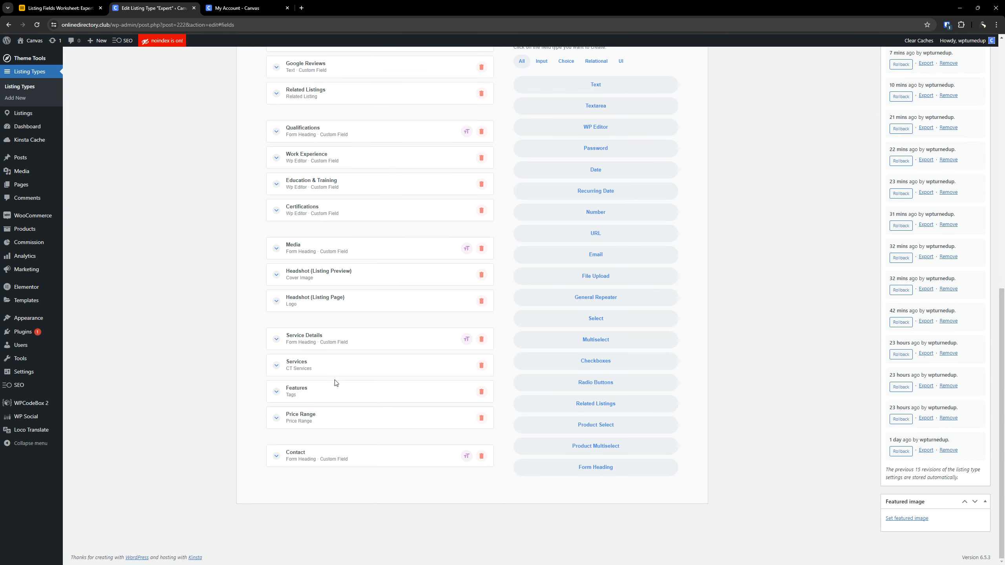
left_click(352, 454)
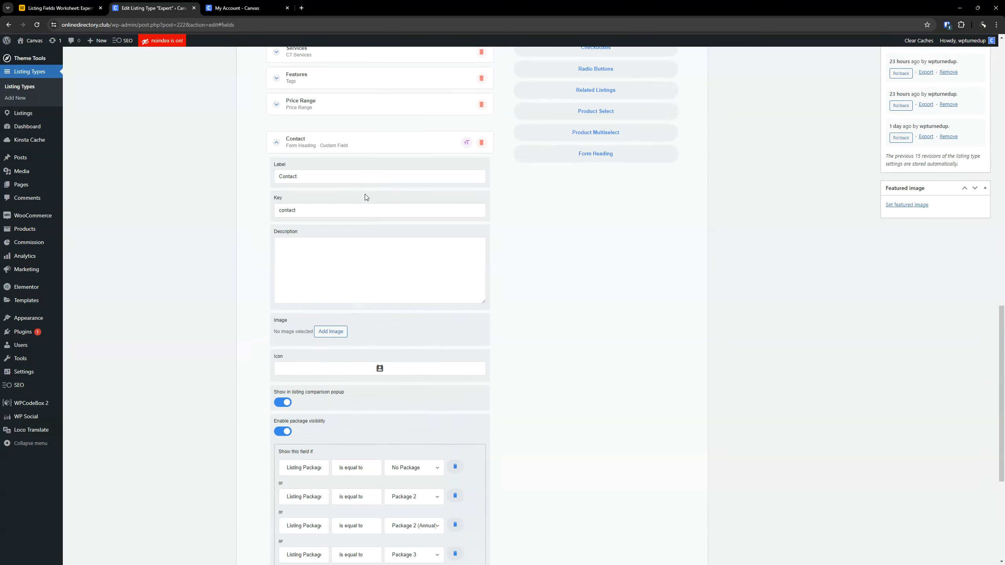
left_click(304, 149)
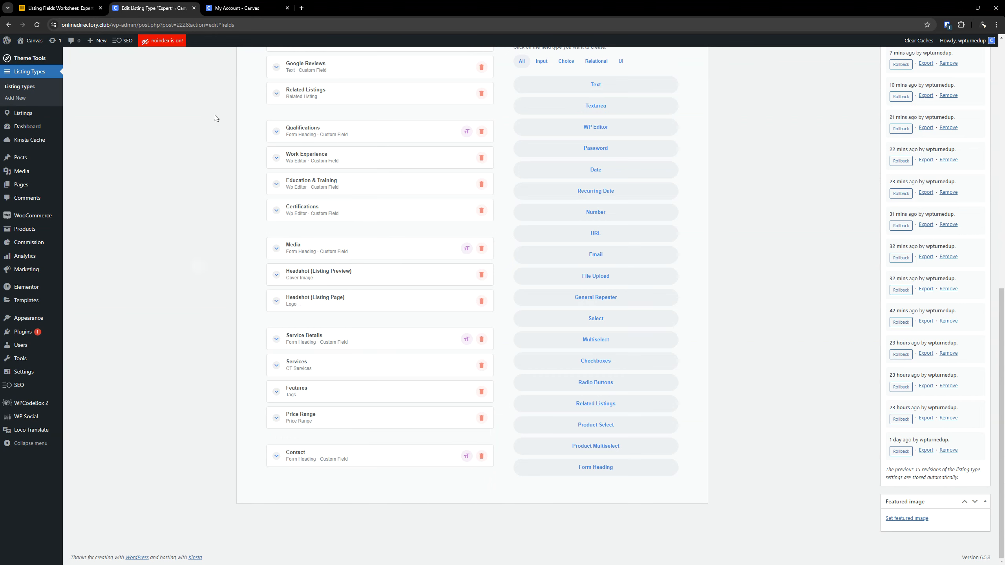
- Switch to the Airtable worksheet and copy the field label of the Contact Email row
left_click(11, 4)
left_click(48, 67)
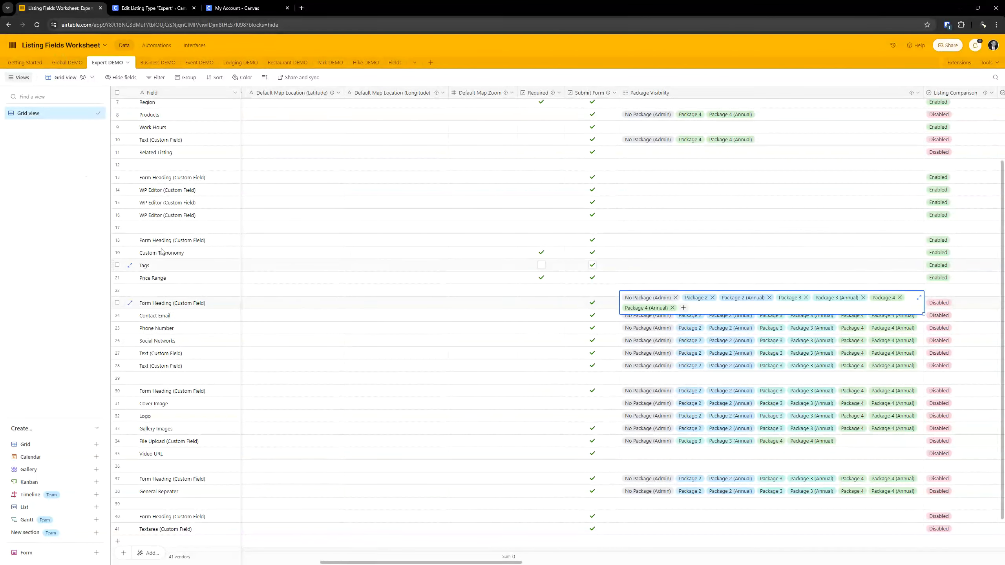
left_click(188, 315)
key("Right")
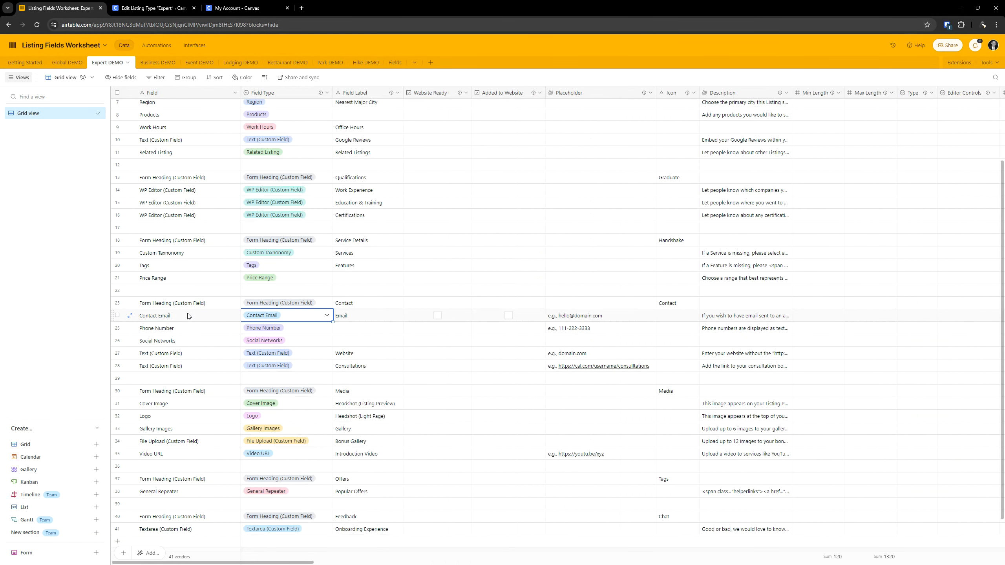
key("Right")
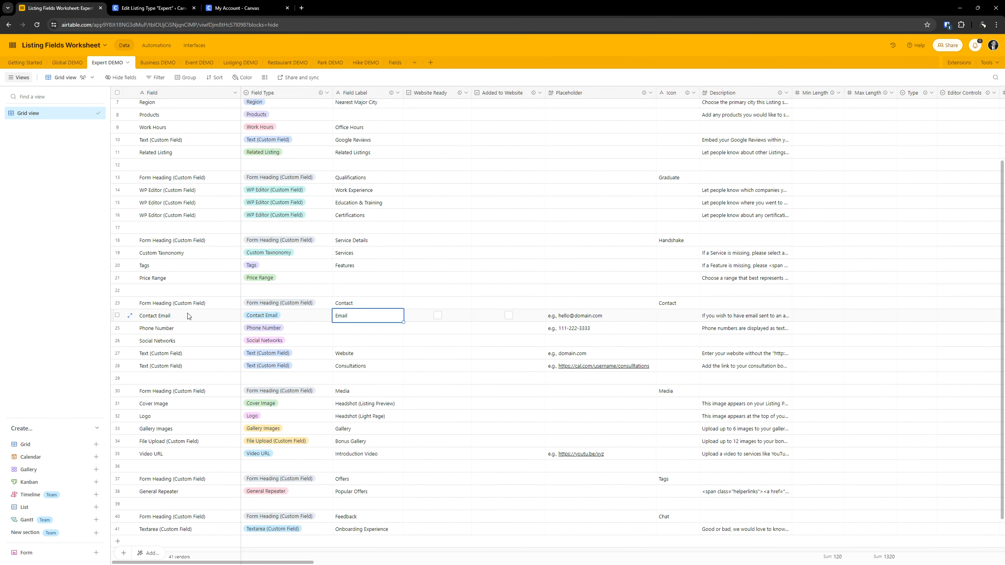
double_click(354, 315)
key("ctrl+c")
- Return to the Expert listing type, add the preset Contact Email field below the Contact heading, and label it "Email"
left_click(149, 3)
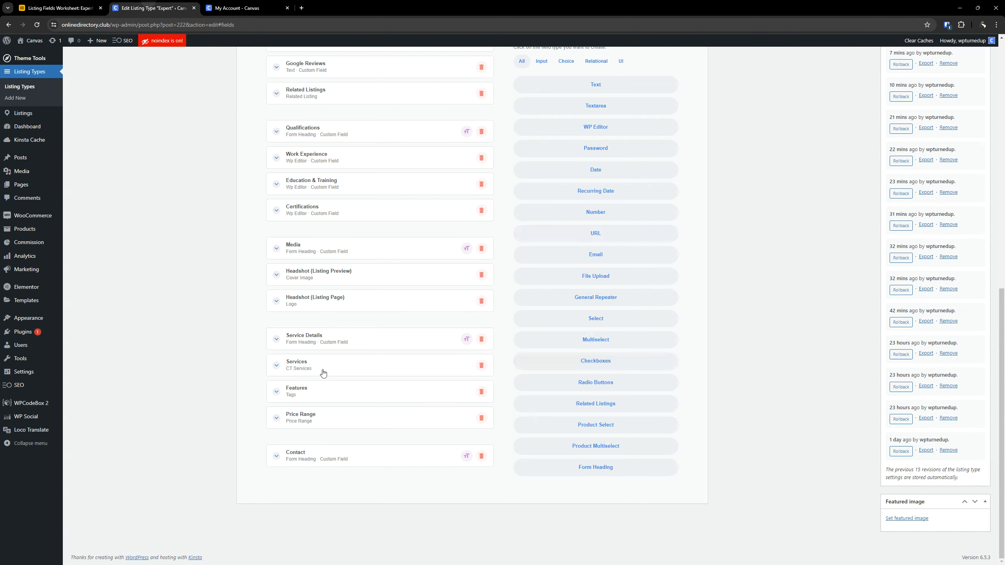
scroll(380, 328, "up", 6)
left_click(591, 132)
scroll(313, 385, "down", 7)
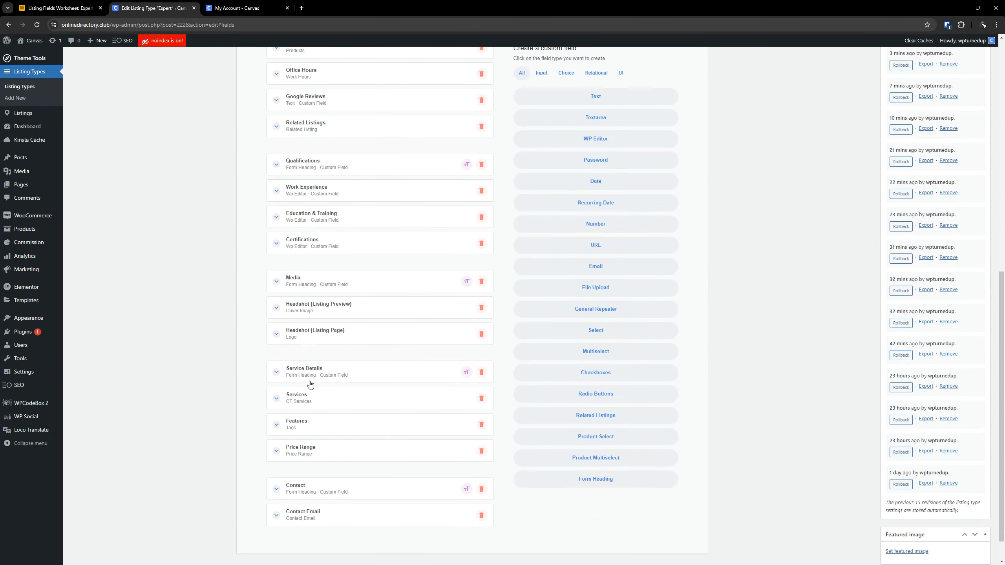
scroll(366, 372, "down", 6)
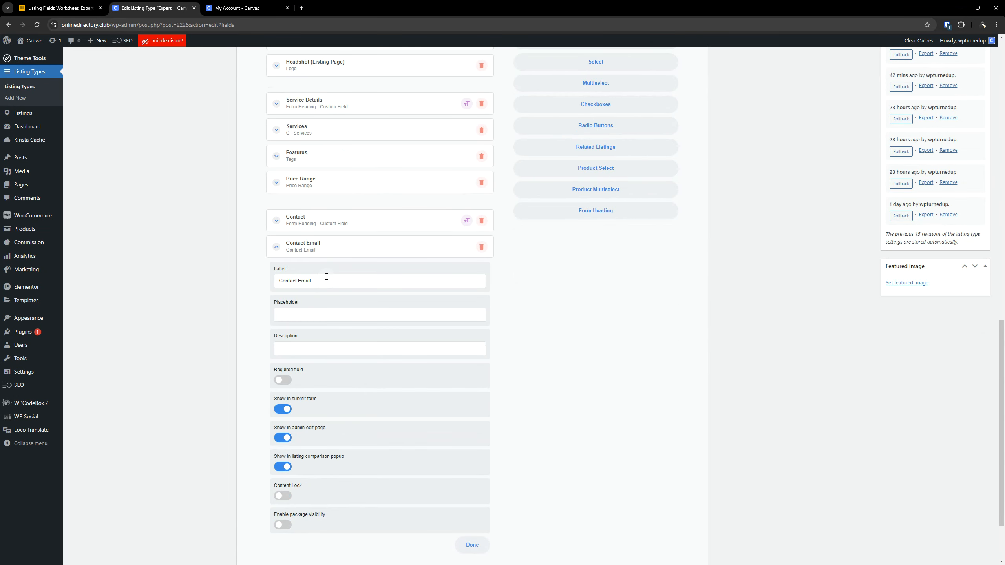
triple_click(327, 278)
key("ctrl+v")
- Copy the Contact Email row's placeholder text from the Airtable worksheet
left_click(67, 5)
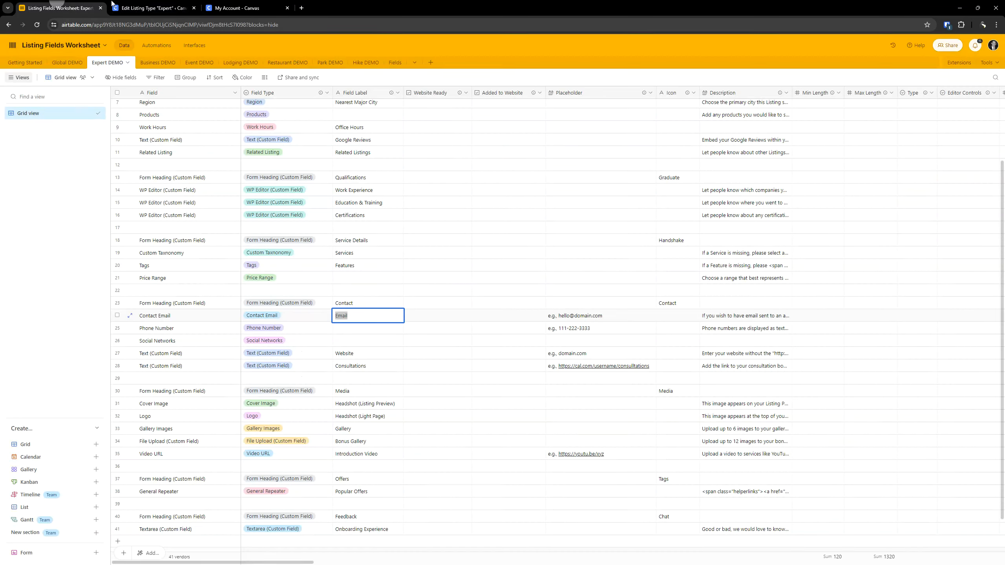
left_click(580, 315)
triple_click(579, 315)
key("ctrl+c")
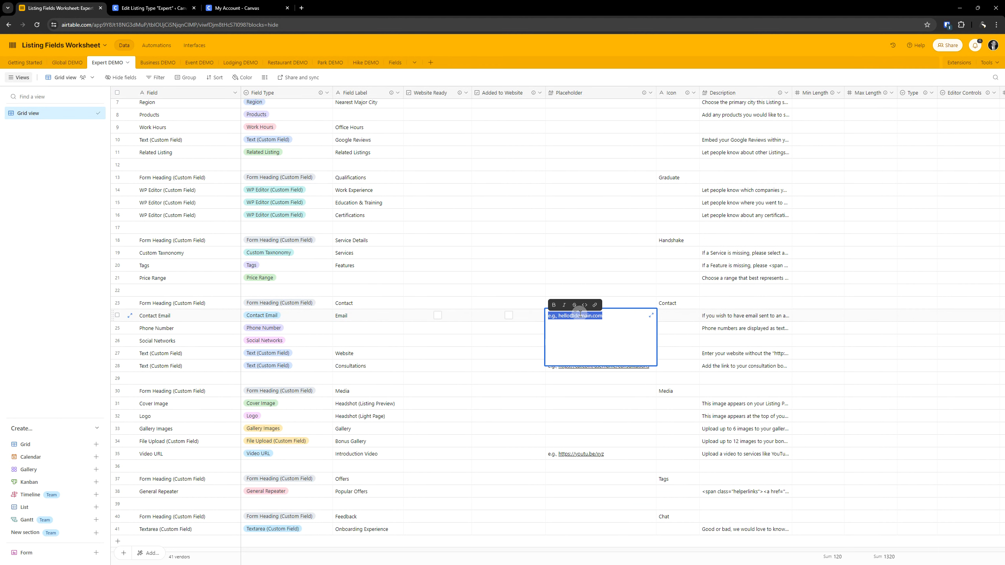
right_click(579, 315)
left_click(438, 202)
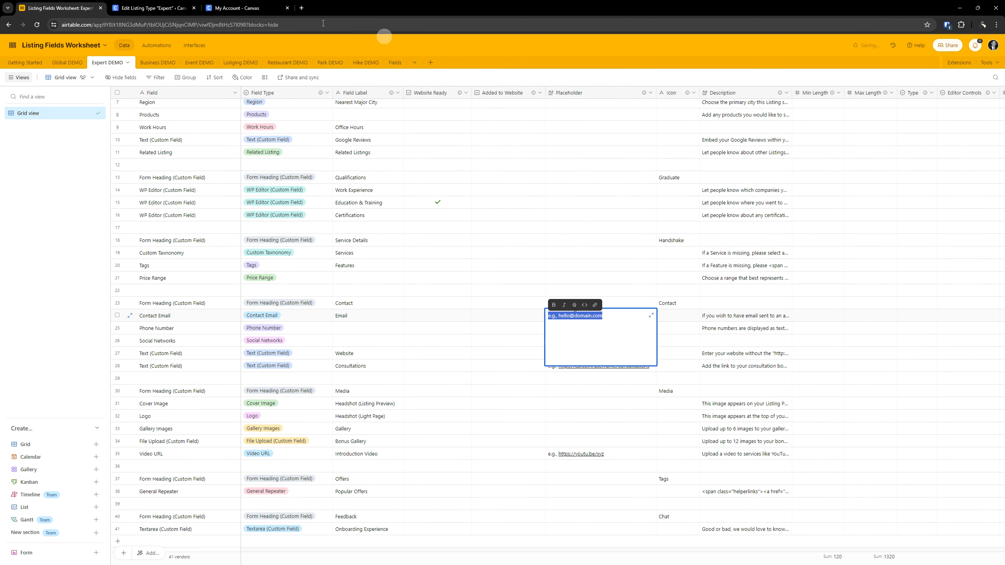
left_click(824, 333)
left_click(666, 320)
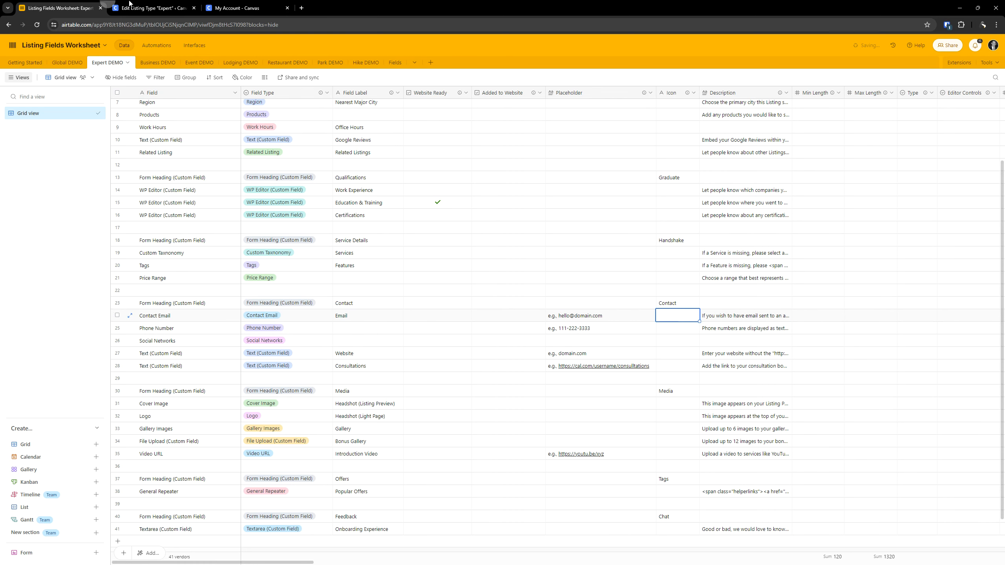
- Fill the Email field's placeholder with the worksheet's example e-mail text, leaving the description empty
left_click(130, 4)
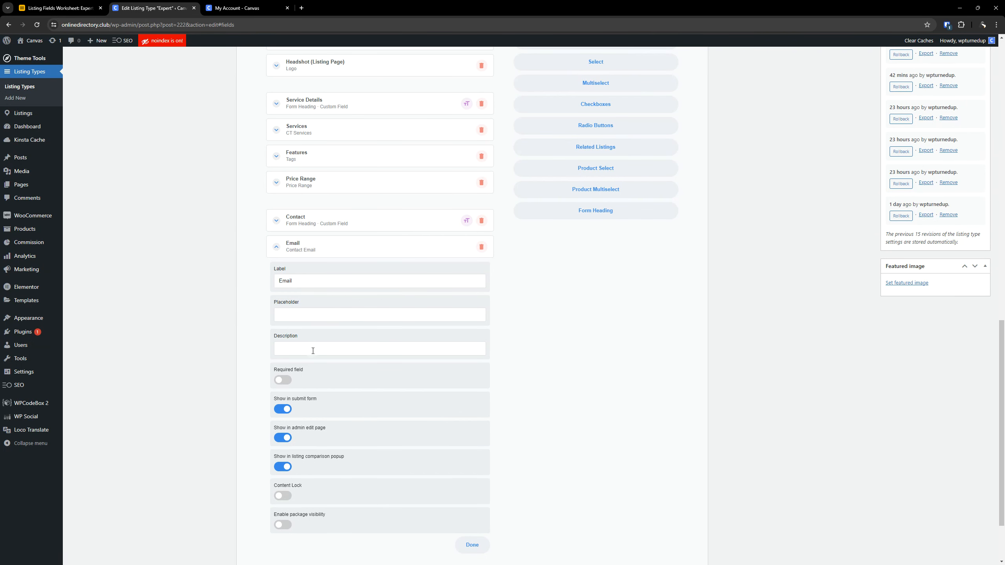
key("ctrl+v")
left_click(308, 315)
key("ctrl+v")
left_click_drag(335, 348, 270, 349)
key("BackSpace")
- Copy the Contact Email description about using an address other than the account's from the worksheet into the Email field's description
key("ctrl+shift+Tab")
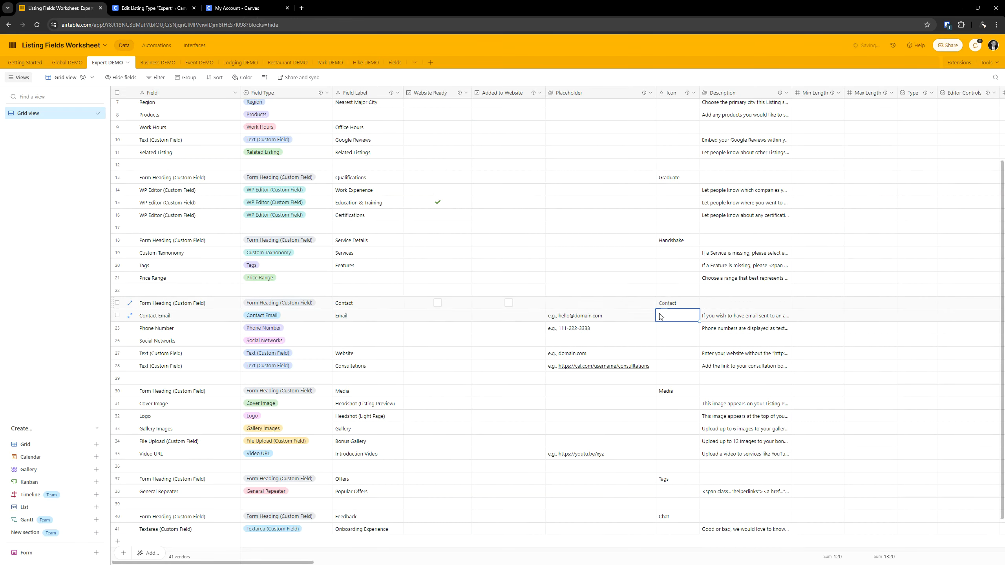
double_click(710, 316)
key("ctrl+a")
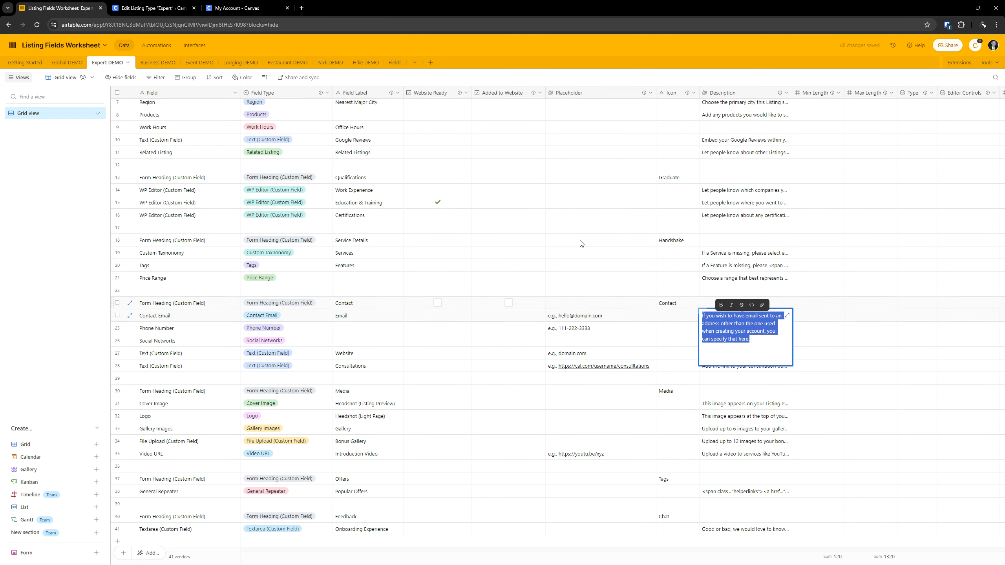
left_click(167, 3)
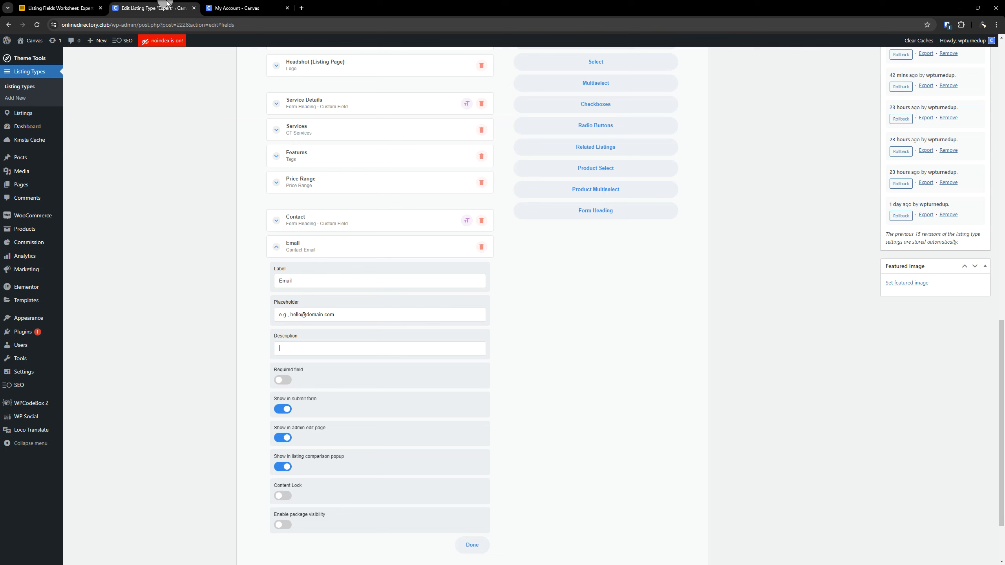
left_click(305, 349)
key("ctrl+v")
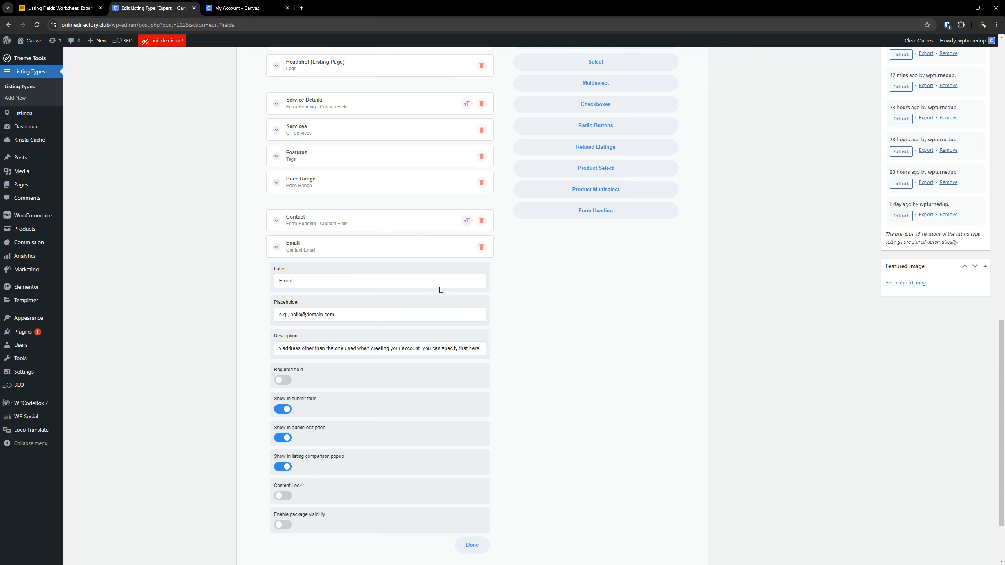
left_click(309, 348)
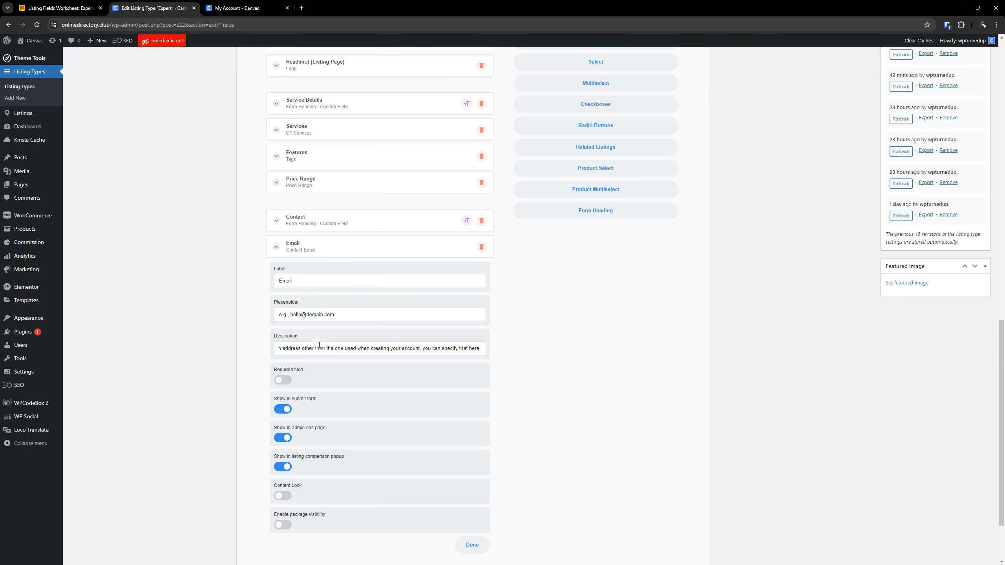
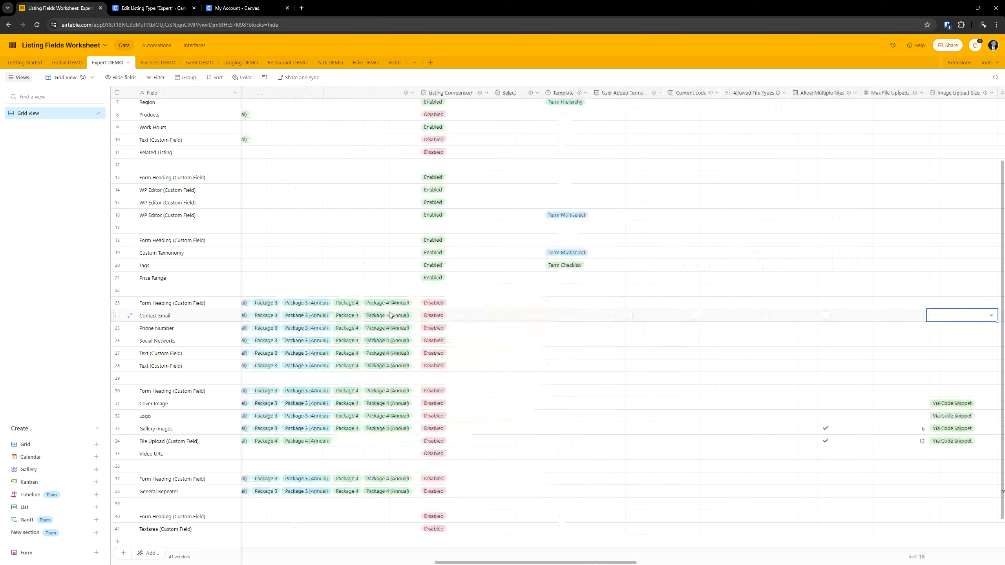
scroll(390, 316, "right", 10)
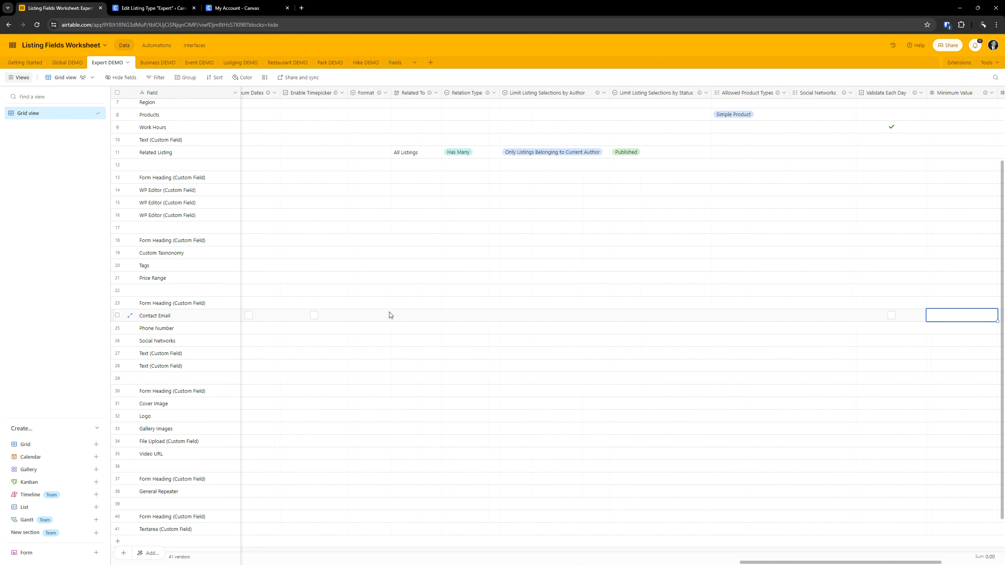
- Review the remaining columns of the Contact Email row in the Airtable worksheet, through to its Notes
scroll(390, 316, "left", 4)
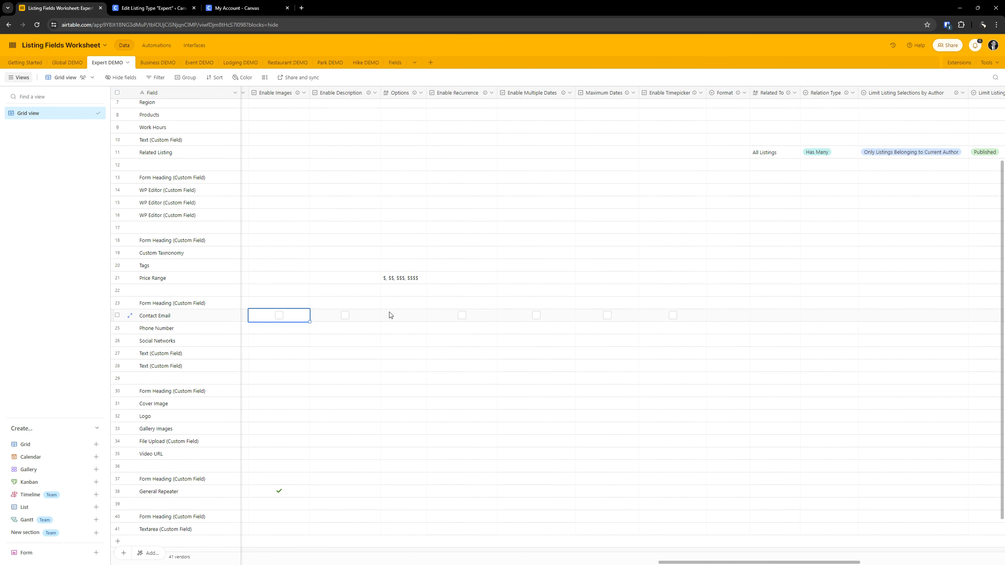
key("Right")
key("Right")
key("Right")
key("Right")
key("Right")
key("Right")
key("Right")
key("Right")
key("Right")
key("Right")
key("Right")
key("Right")
key("Right")
key("Right")
key("Right")
key("Right")
key("Right")
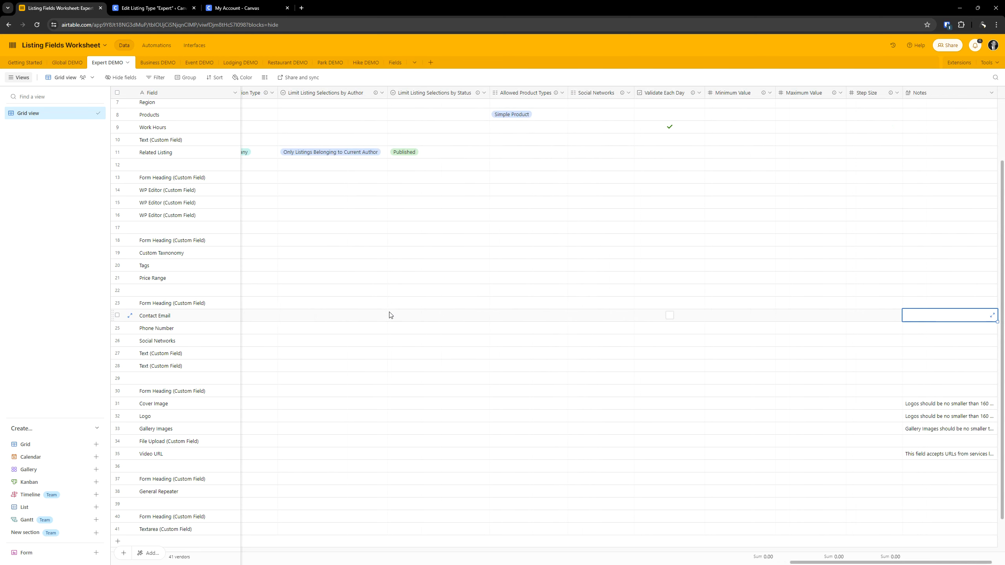
key("Left")
key("Left")
key("Left")
key("Left")
key("Left")
key("Left")
key("Left")
key("Left")
key("Left")
key("Left")
key("Left")
key("Left")
key("Left")
key("Left")
key("Left")
key("Left")
key("Left")
key("Left")
key("Left")
key("Left")
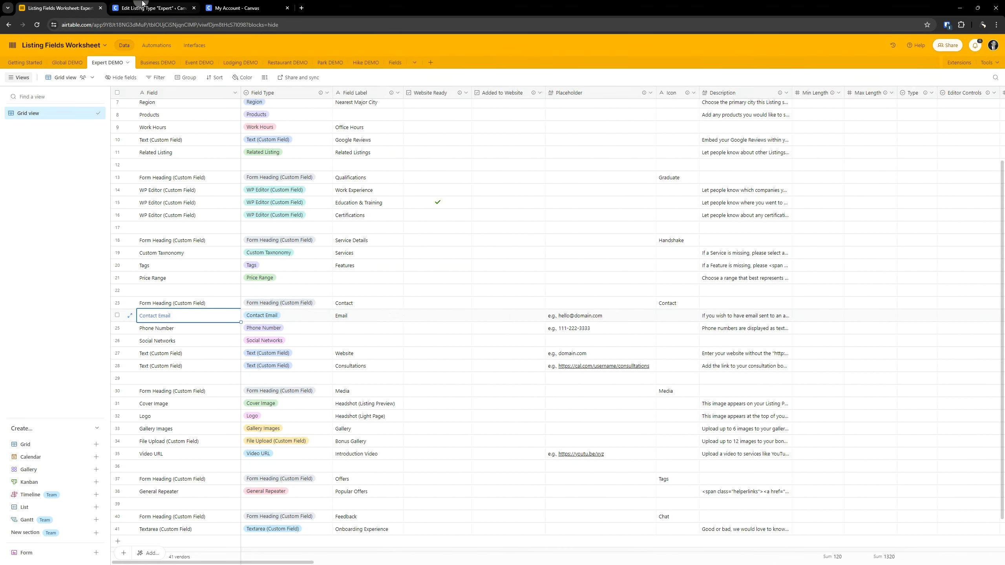
- Return to the Expert listing type and enable package visibility for the Email field, with a first rule for No Package
key("ctrl+Tab")
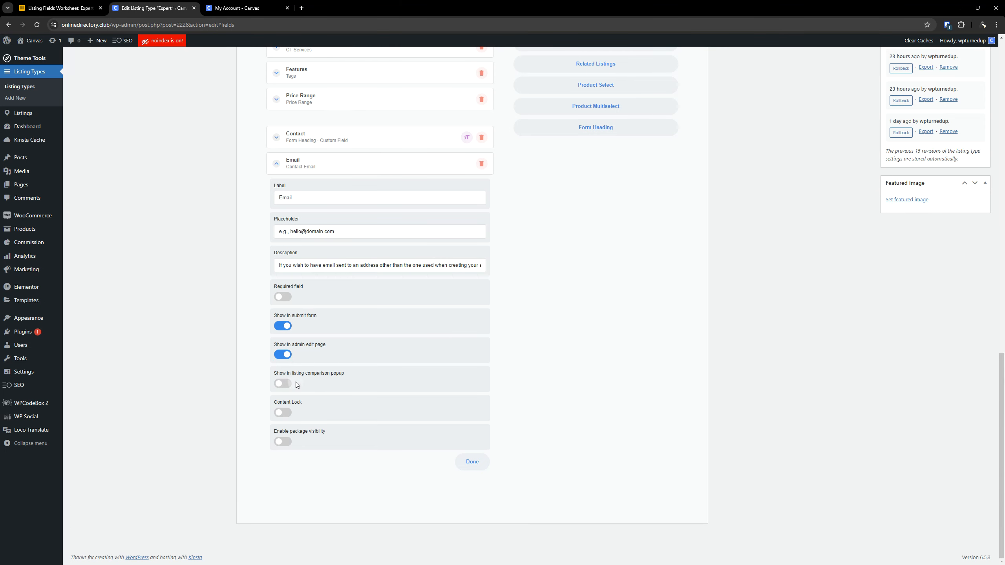
scroll(307, 435, "up", 3)
scroll(307, 437, "down", 3)
scroll(346, 406, "up", 1)
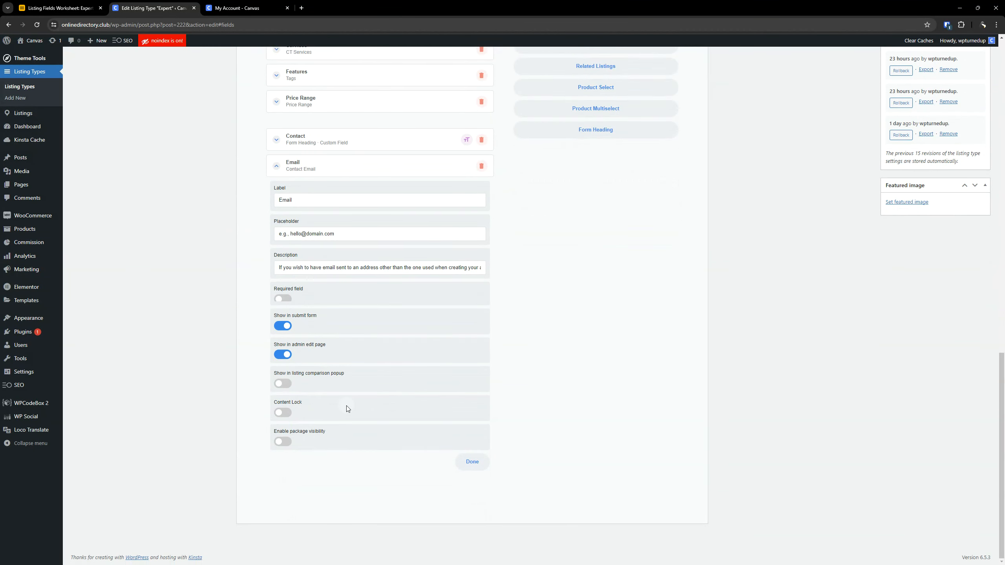
scroll(347, 412, "up", 3)
scroll(347, 423, "down", 1)
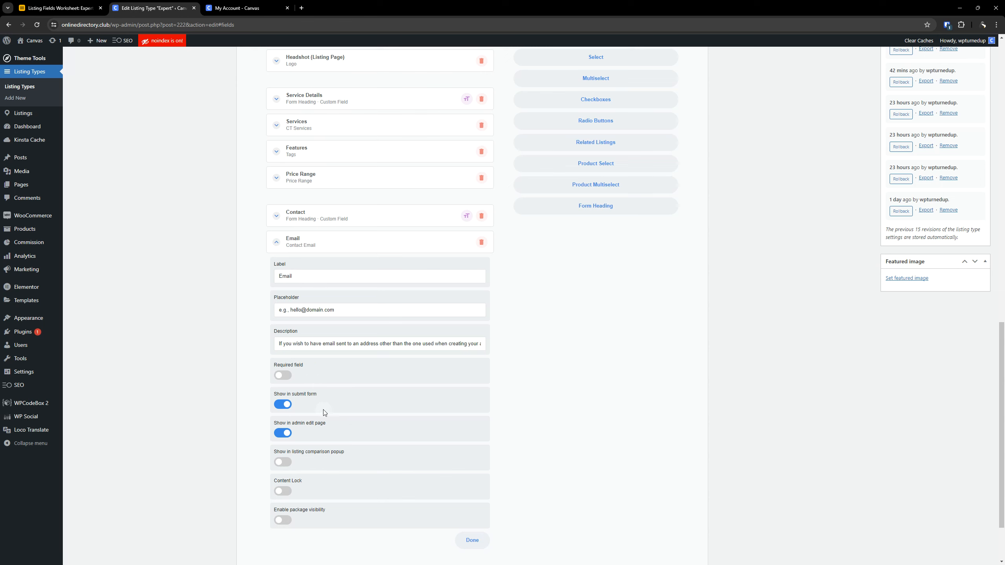
scroll(369, 407, "down", 2)
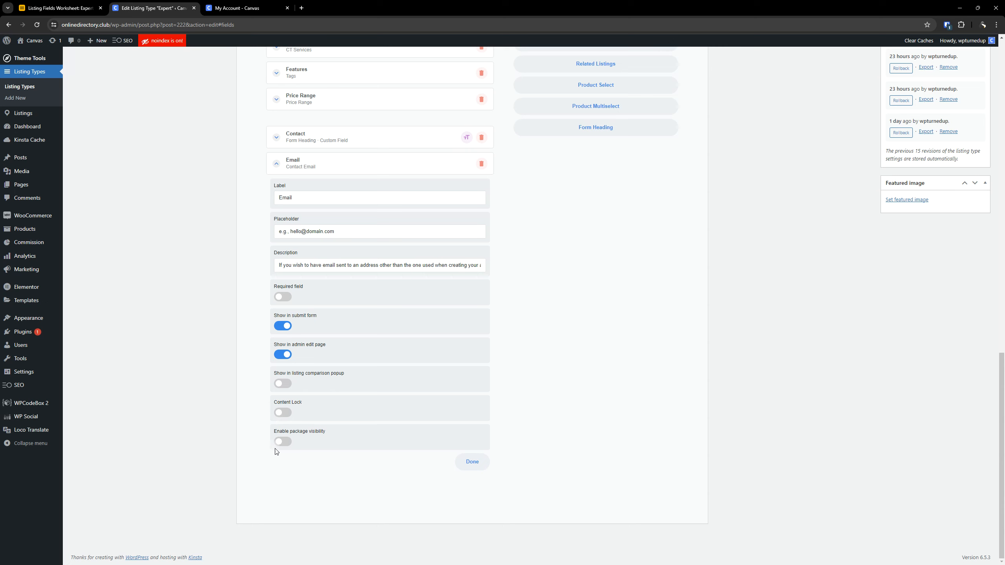
left_click(283, 442)
left_click(396, 412)
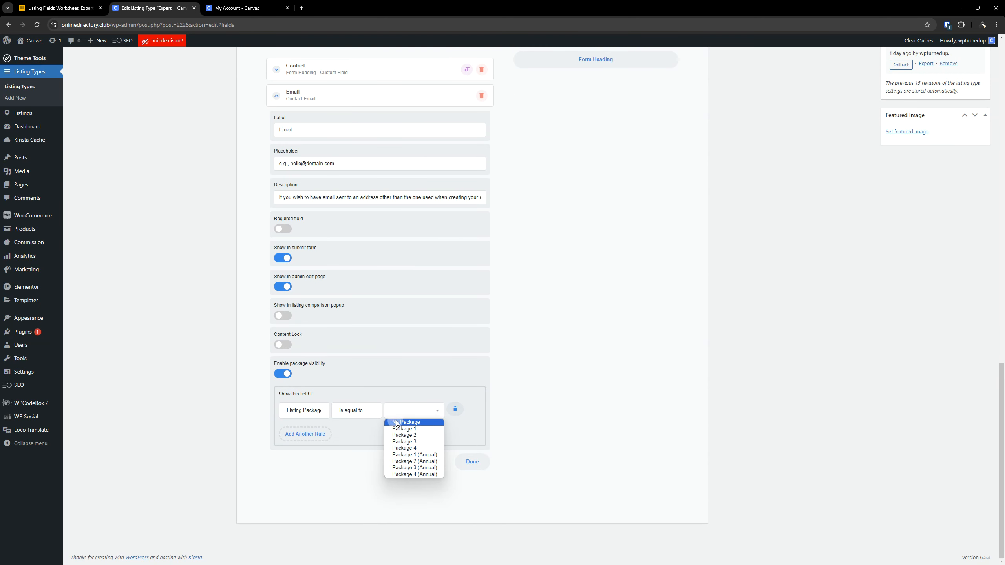
left_click(398, 422)
- Add two visibility rules to the Email field, for Package 2 and Package 2 (Annual)
left_click(304, 434)
left_click(395, 439)
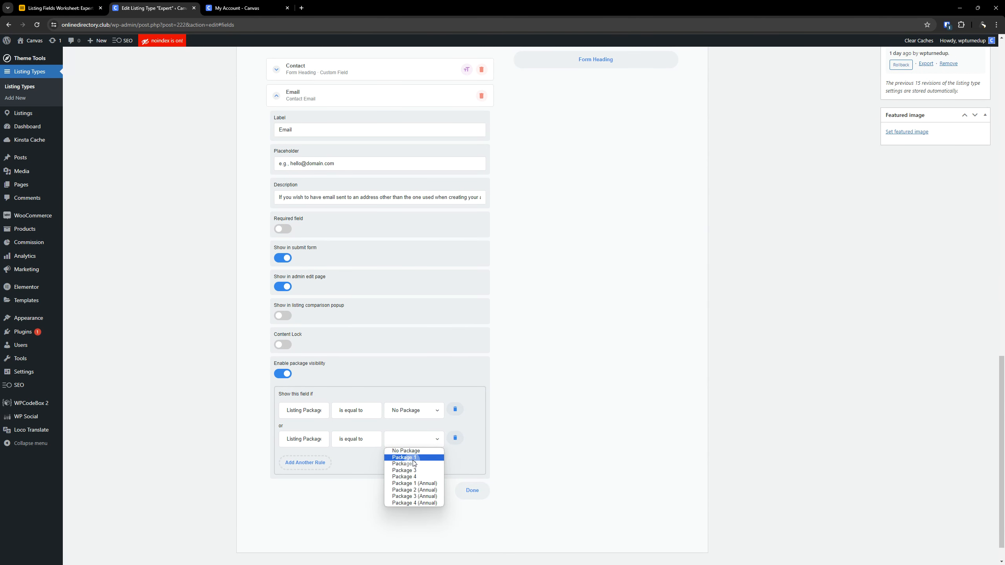
left_click(411, 464)
left_click(332, 466)
left_click(395, 468)
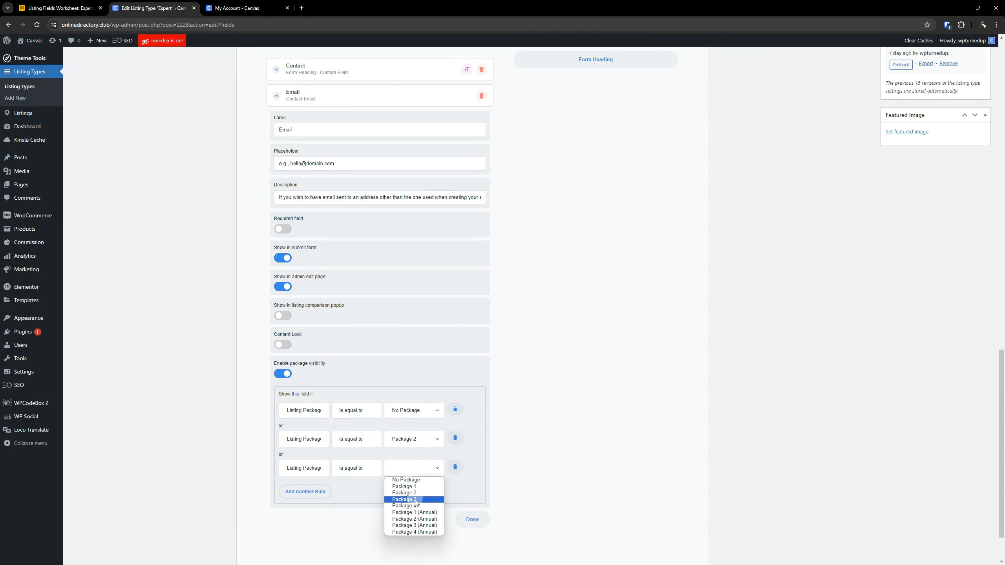
left_click(414, 518)
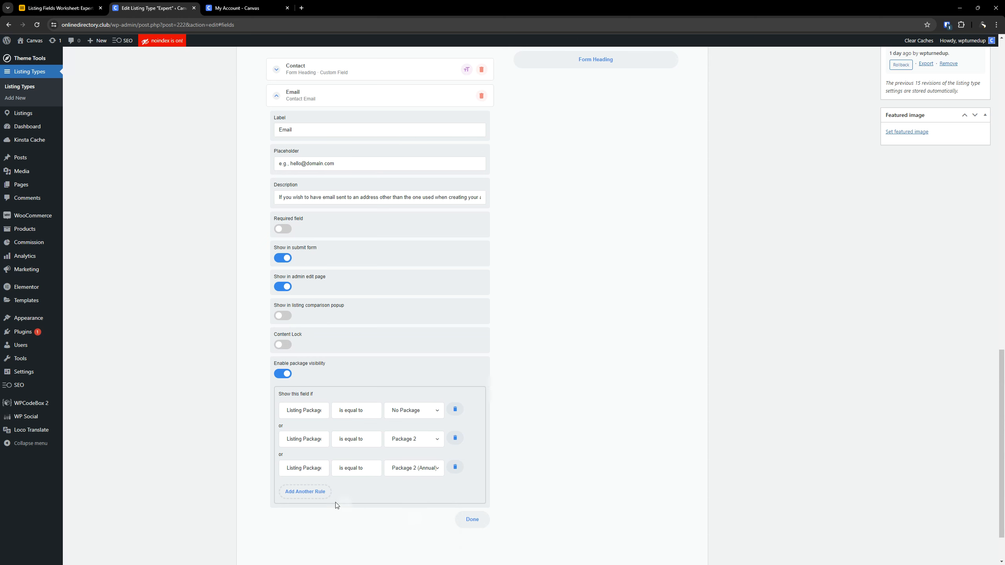
- Add two visibility rules to the Email field, for Package 3 and Package 3 (Annual)
left_click(313, 491)
left_click(422, 508)
left_click(419, 528)
scroll(396, 514, "down", 2)
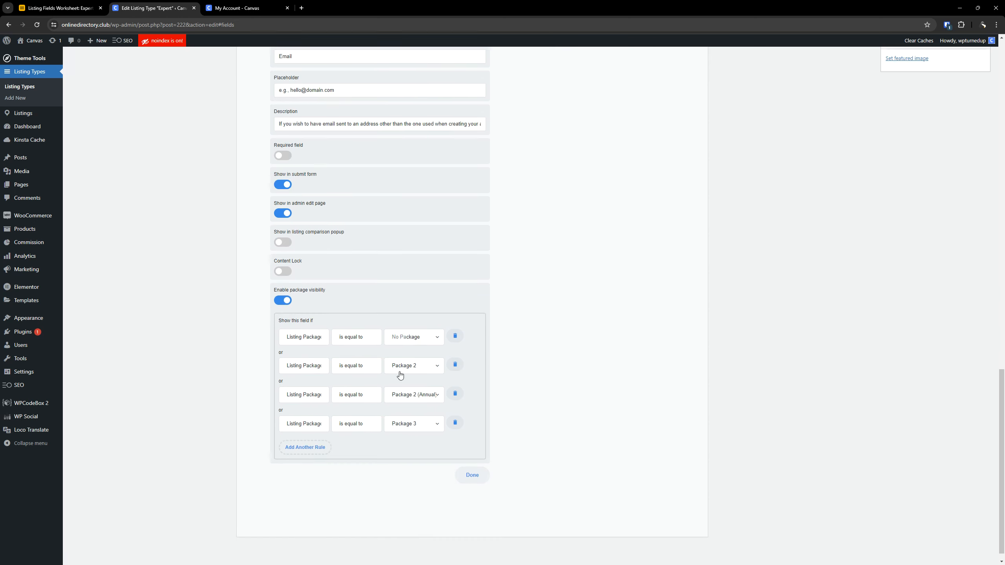
left_click(318, 433)
left_click(413, 440)
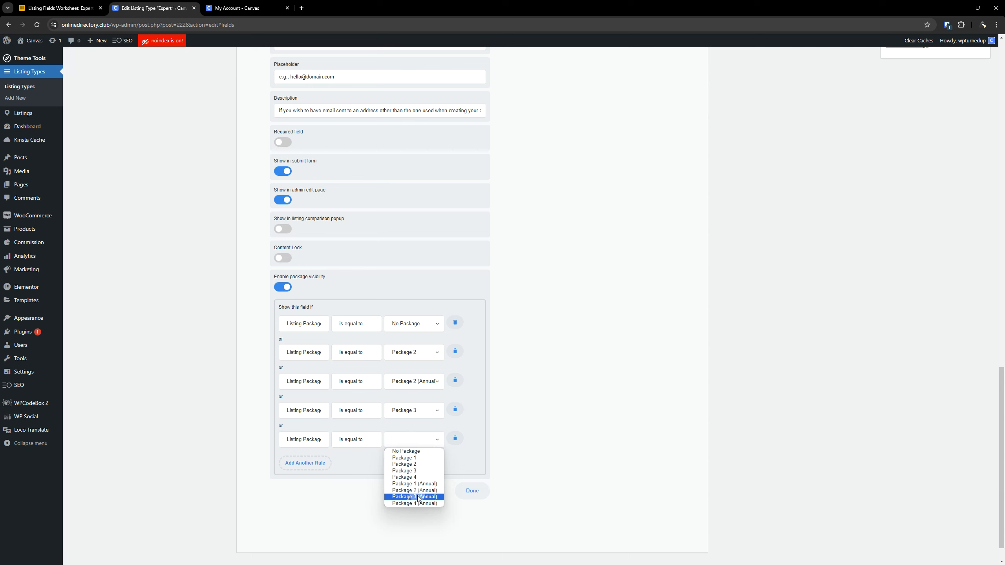
left_click(414, 497)
- Add Email visibility rules for Package 4 and Package 4 (Annual), and collapse the field's settings
left_click(314, 464)
left_click(410, 473)
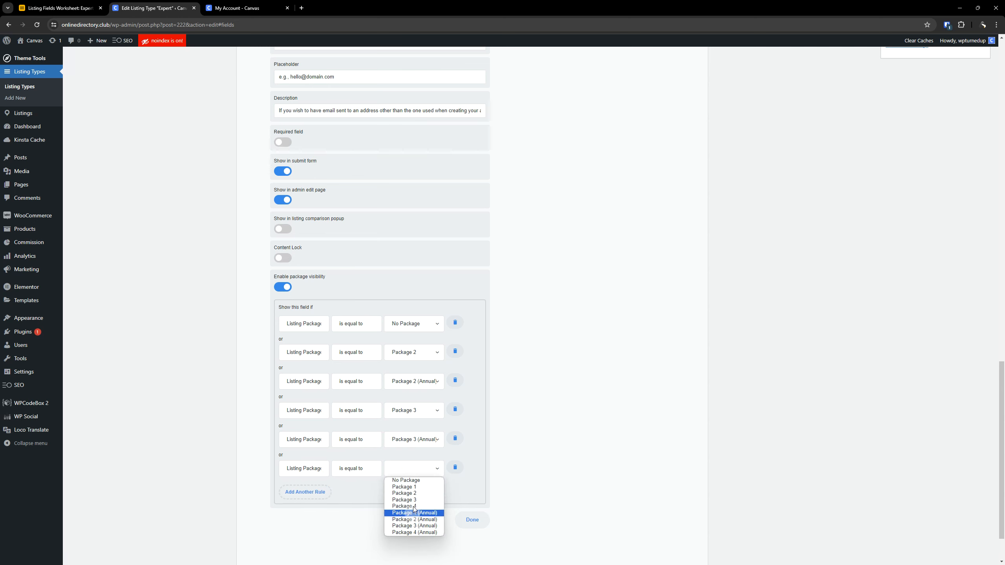
left_click(411, 510)
left_click(303, 491)
left_click(406, 501)
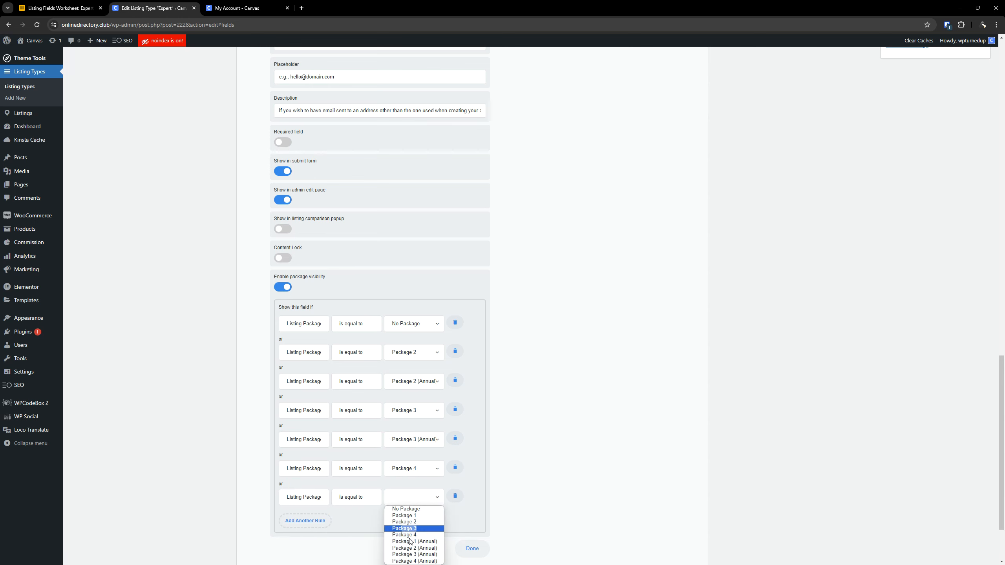
left_click(411, 553)
scroll(313, 202, "up", 6)
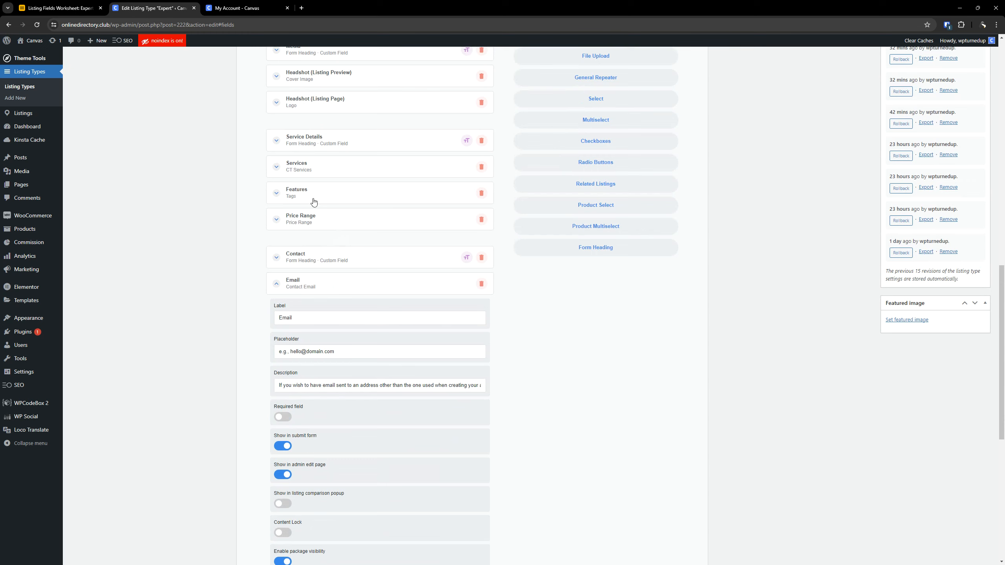
left_click(304, 285)
- Copy the Phone Number row's placeholder text from the Airtable worksheet
left_click(60, 8)
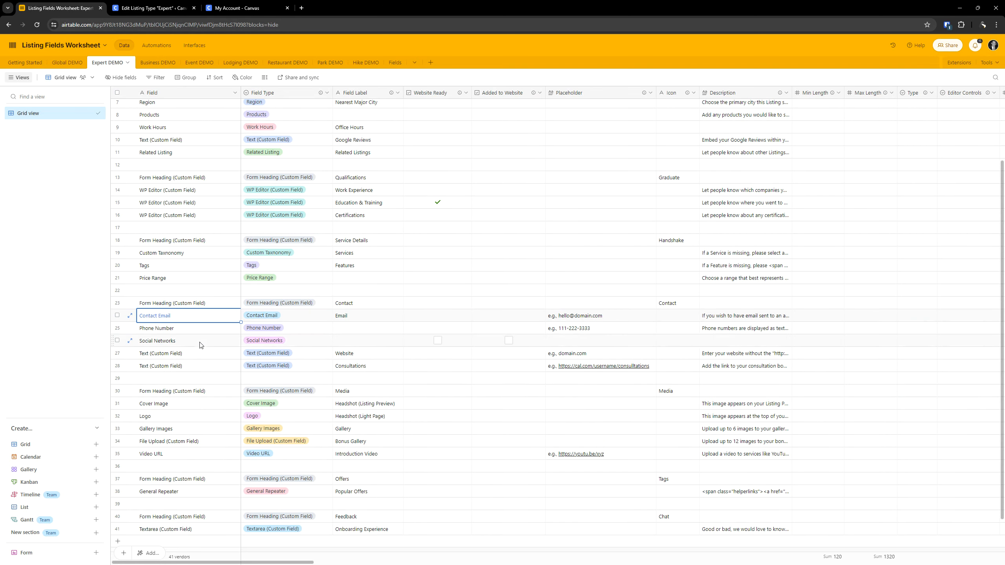
left_click(189, 331)
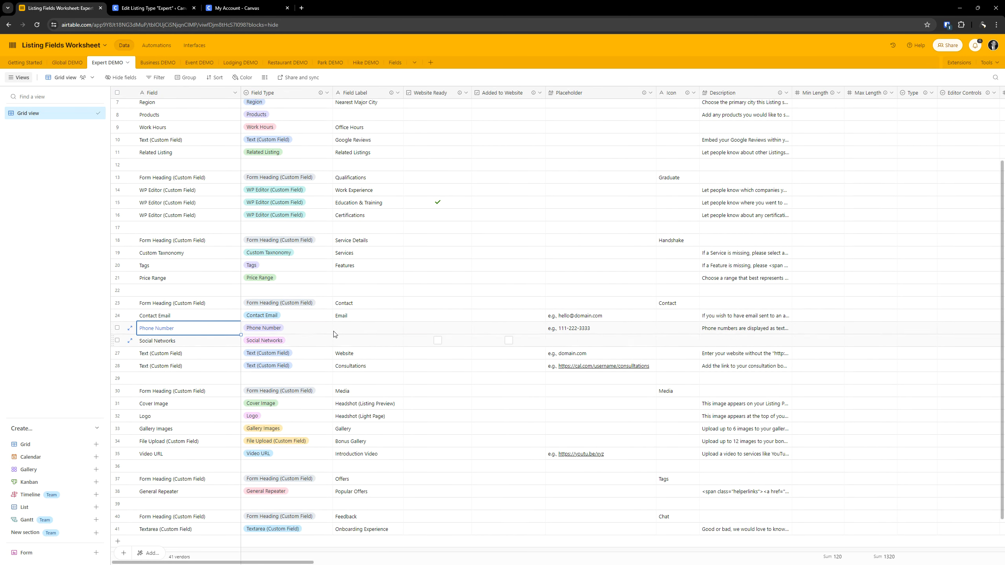
triple_click(584, 330)
key("ctrl+c")
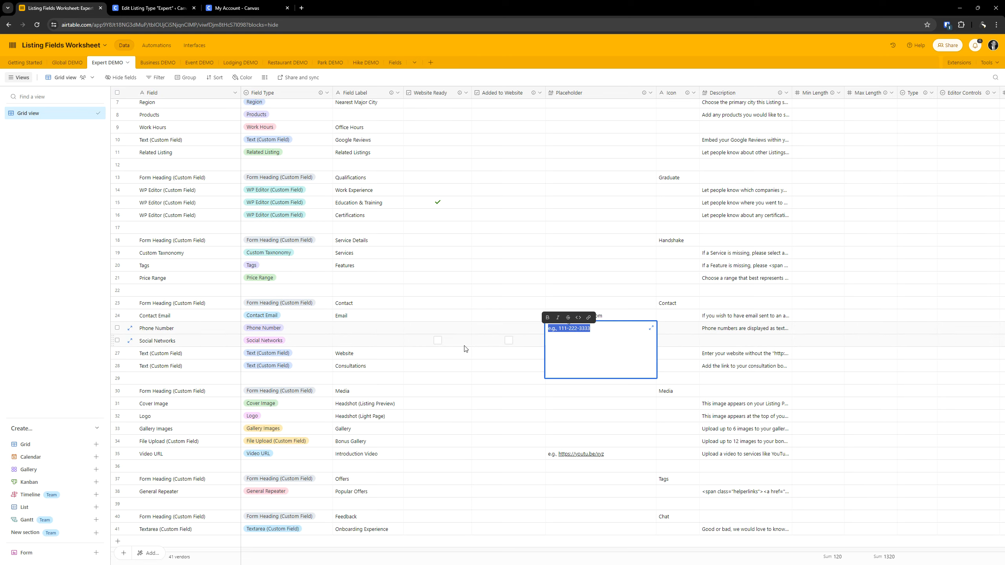
- Add the preset Phone Number field below Email in the Expert listing type and fill its placeholder with the worksheet's example number
left_click(150, 8)
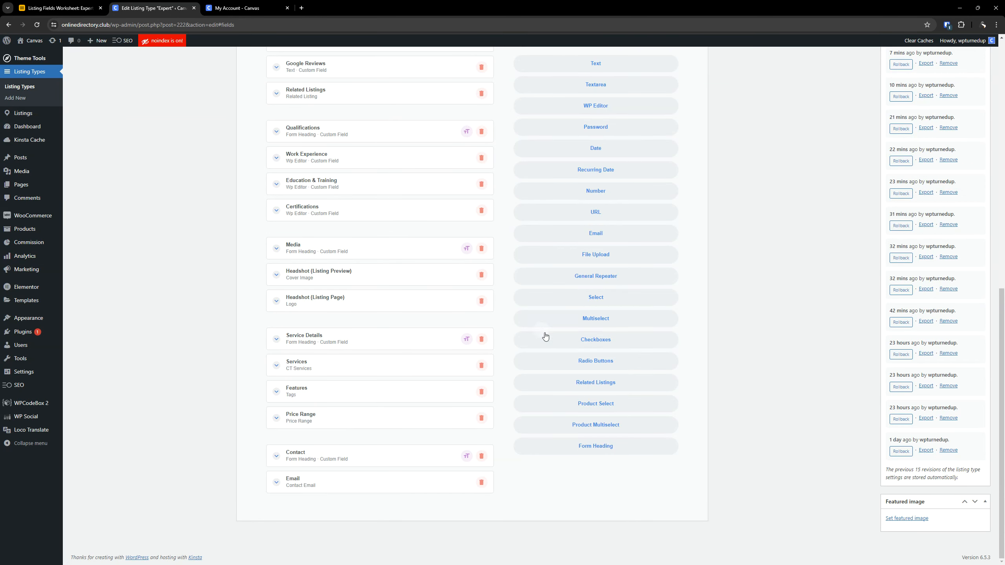
scroll(545, 336, "up", 6)
scroll(385, 330, "down", 2)
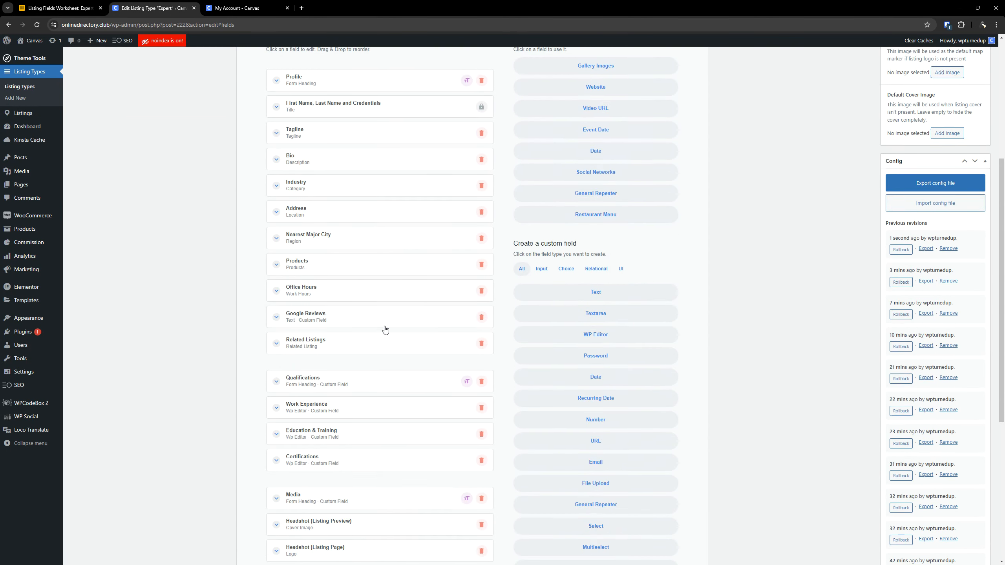
scroll(385, 329, "down", 7)
left_click(332, 480)
scroll(336, 462, "down", 5)
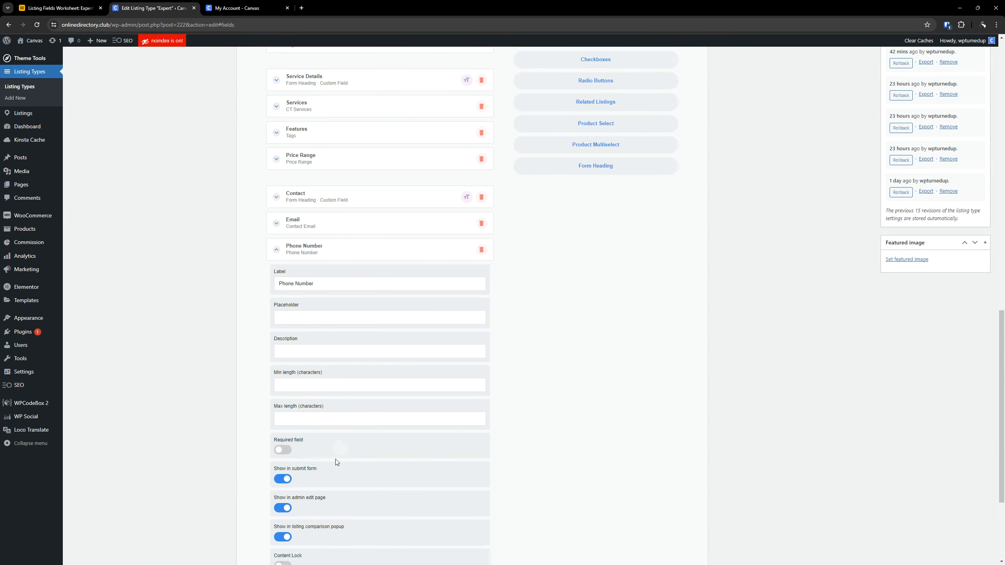
scroll(328, 356, "down", 1)
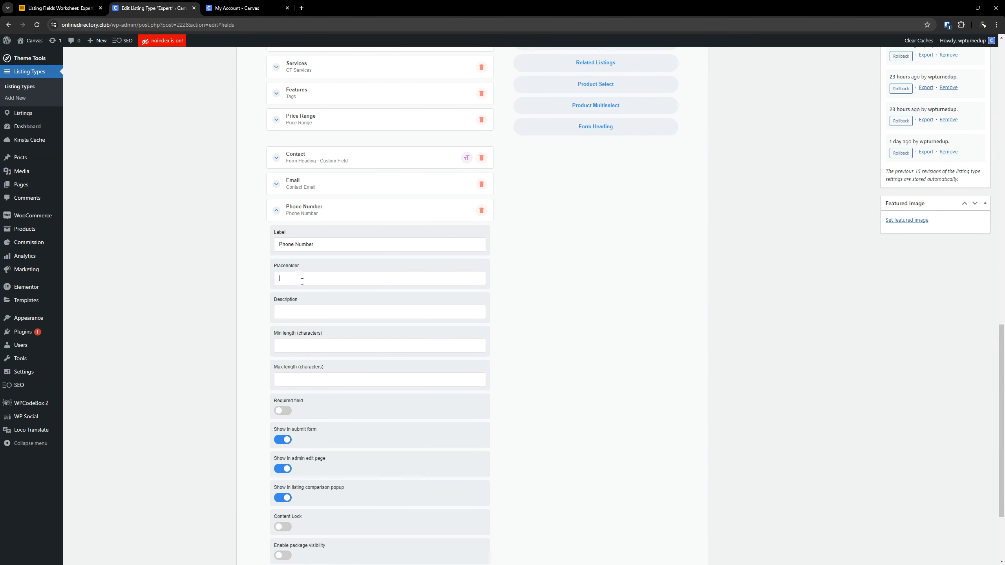
key("ctrl+v")
- Copy the Phone Number description about click-to-call functionality from the Airtable worksheet into the Phone Number field's description
left_click(80, 7)
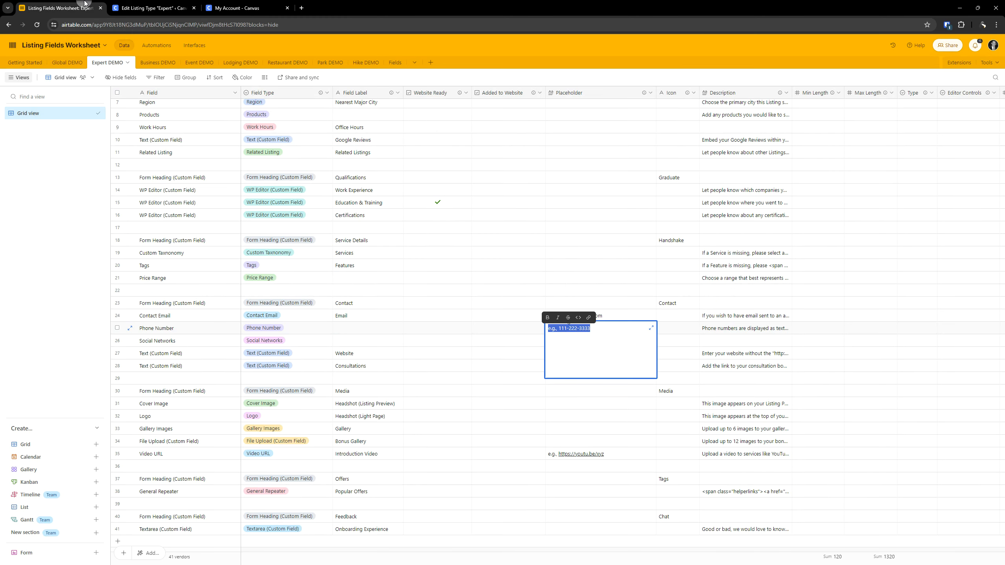
double_click(754, 329)
left_click(156, 8)
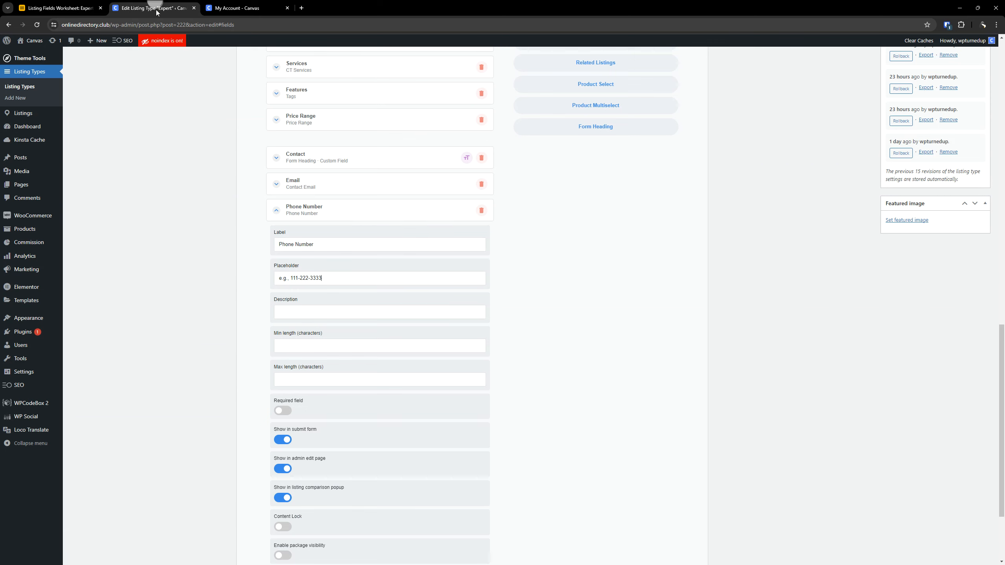
key("ctrl+v")
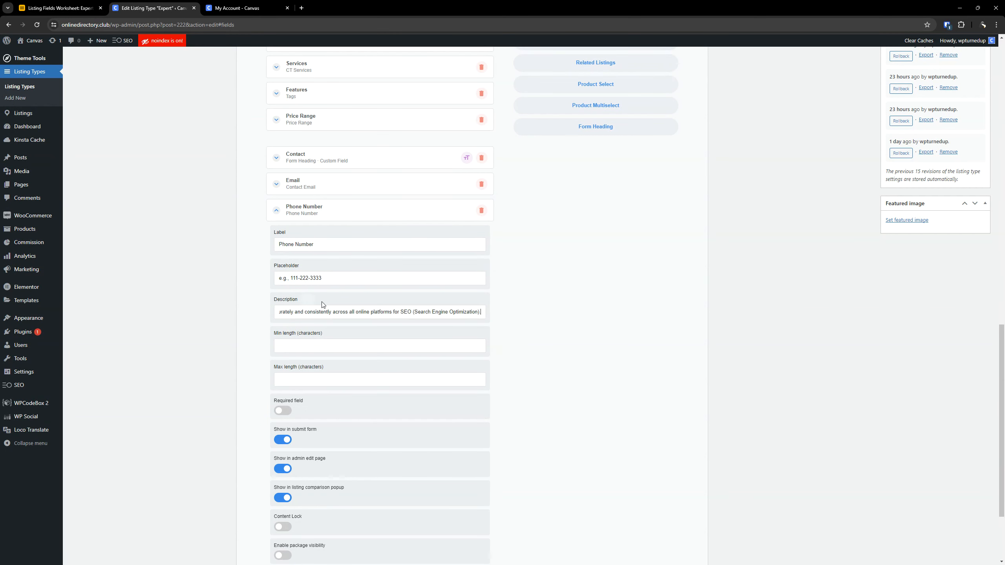
- Hide Phone Number from the listing comparison popup and enable its package visibility with a No Package rule
scroll(388, 330, "down", 3)
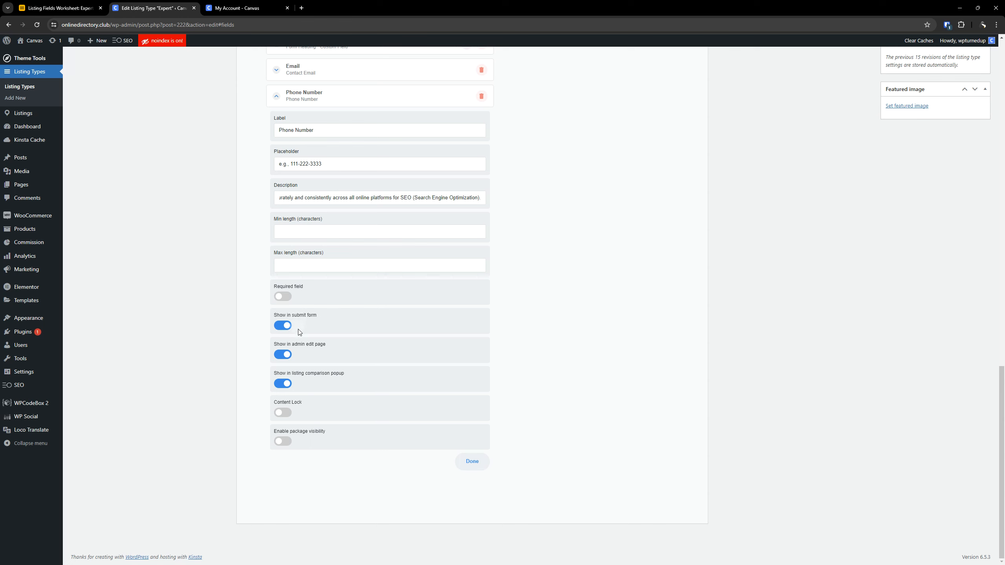
left_click(283, 441)
left_click(282, 384)
scroll(324, 334, "down", 2)
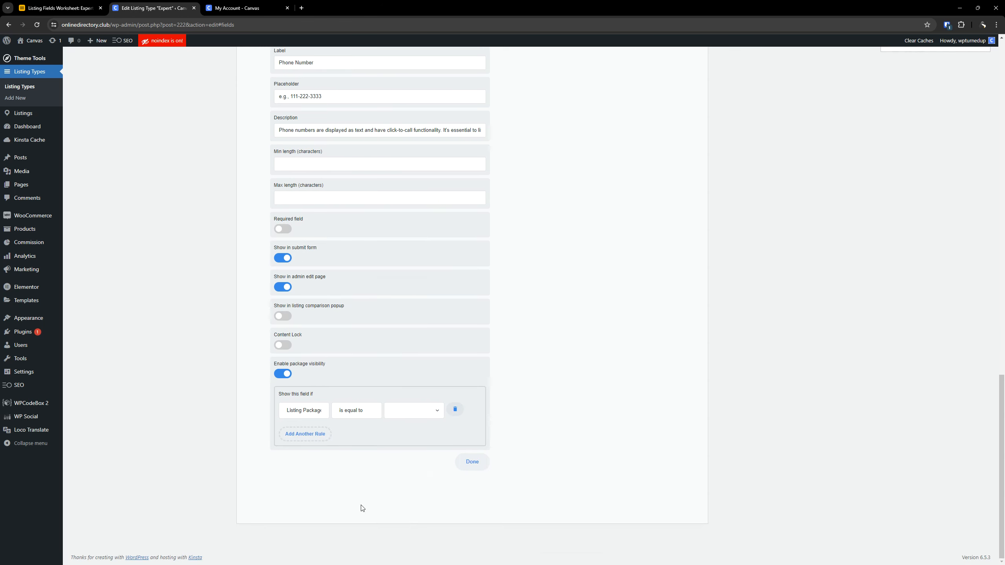
left_click(394, 419)
left_click(406, 421)
- Add two visibility rules to the Phone Number field, for Package 2 and Package 2 (Annual)
left_click(316, 434)
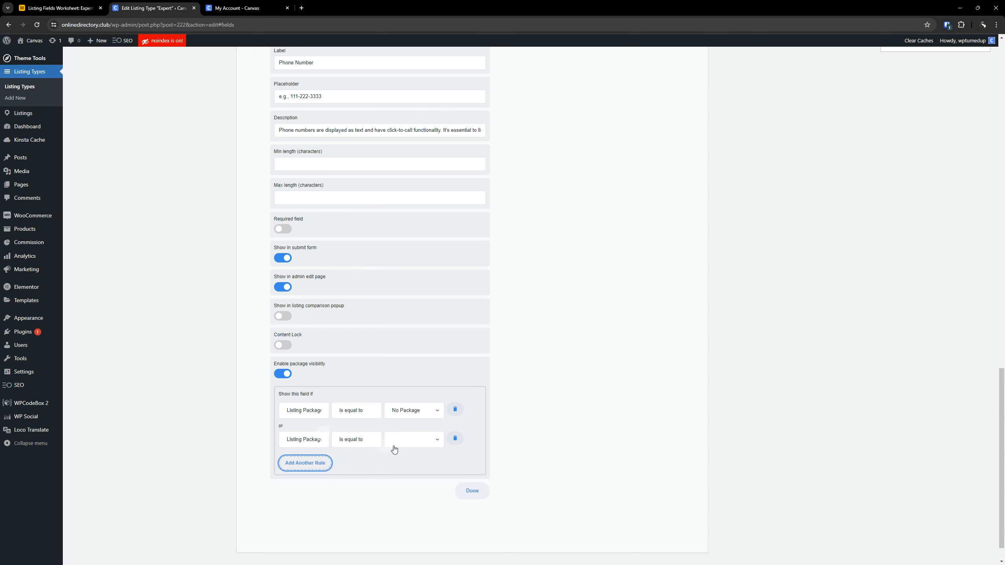
left_click(395, 442)
left_click(403, 464)
left_click(313, 463)
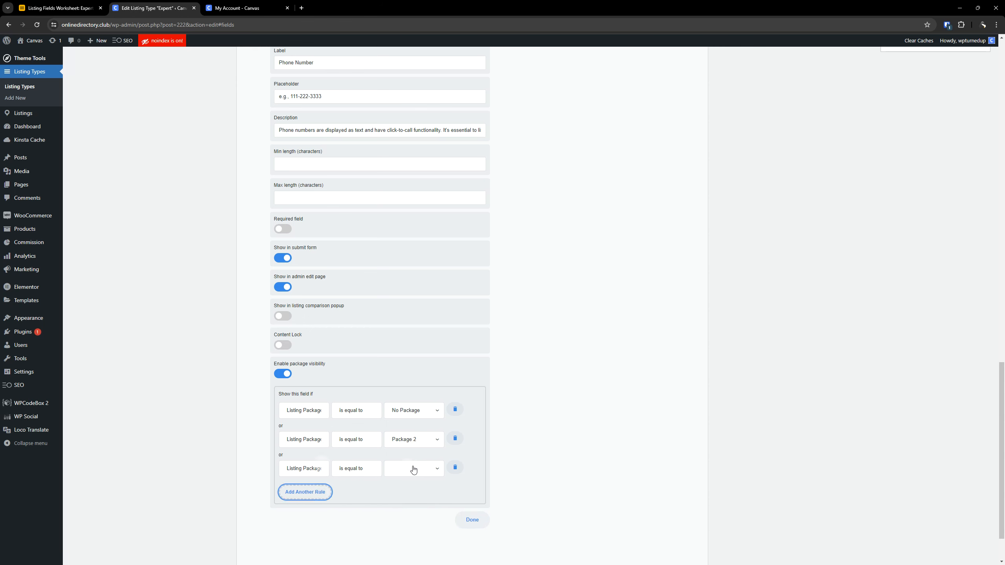
left_click(412, 469)
left_click(414, 519)
- Add two visibility rules to the Phone Number field, for Package 3 and Package 3 (Annual)
left_click(305, 491)
scroll(368, 471, "down", 2)
left_click(410, 412)
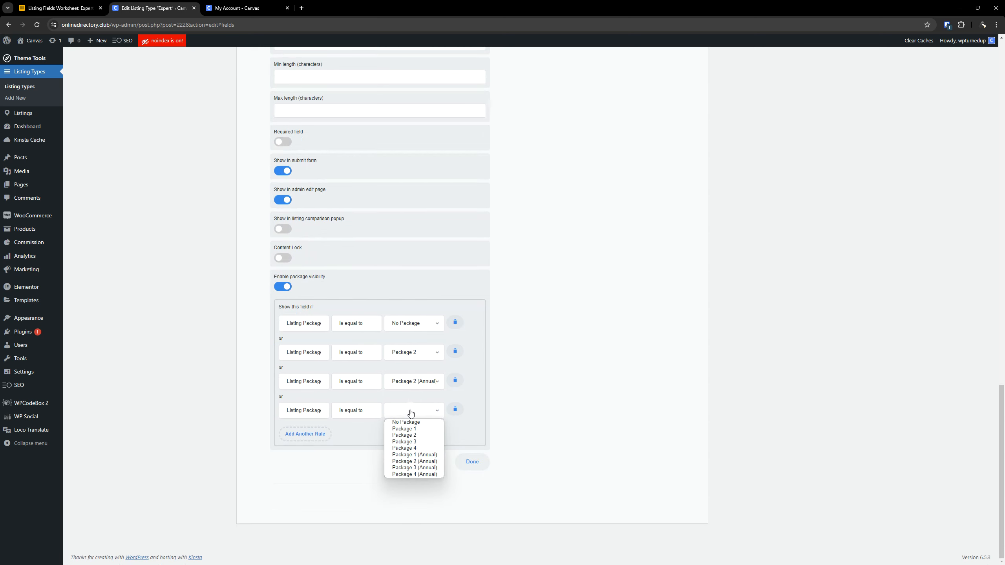
left_click(404, 442)
left_click(306, 433)
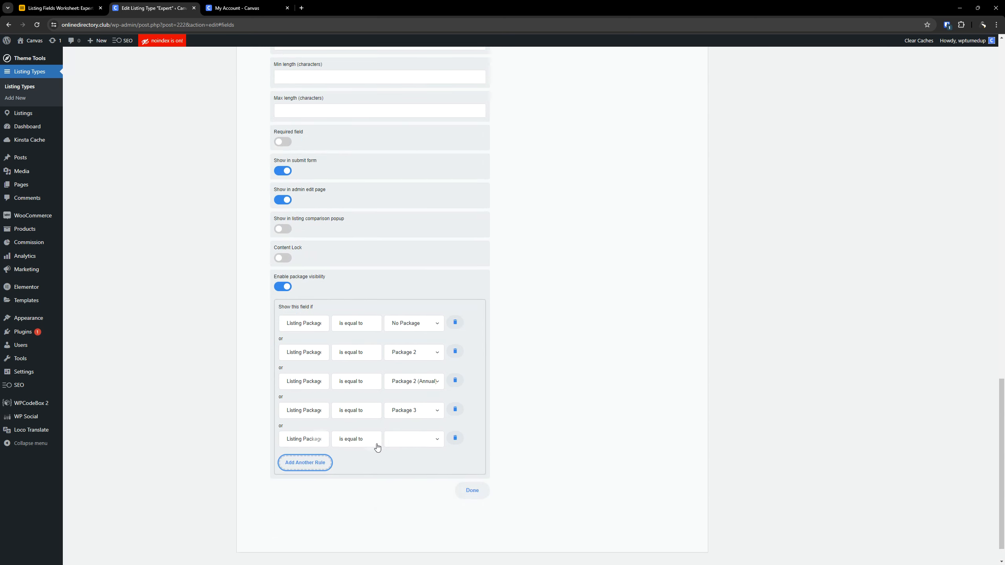
left_click(404, 445)
left_click(412, 496)
- Add two visibility rules to the Phone Number field, for Package 4 and Package 4 (Annual)
left_click(321, 463)
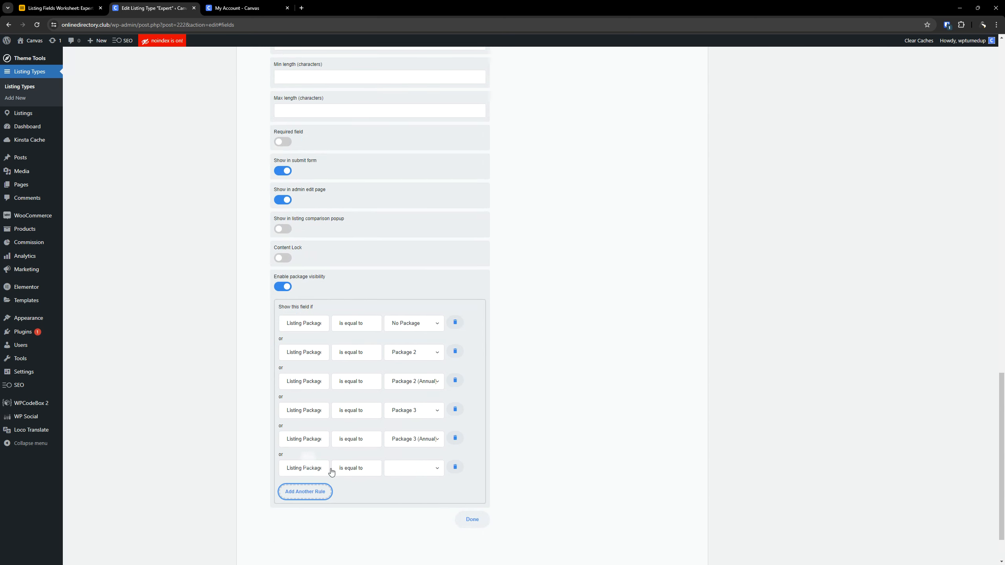
left_click(400, 476)
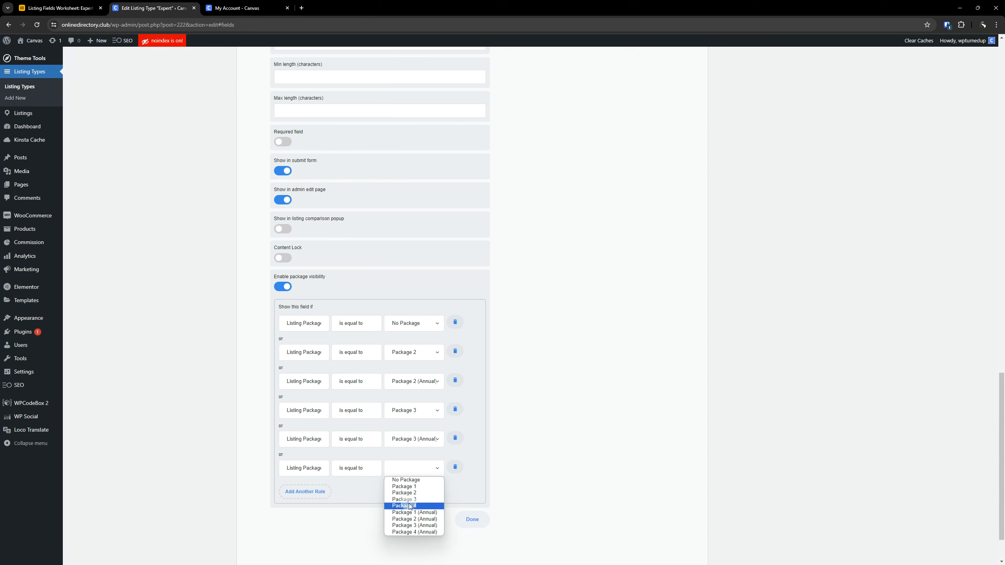
left_click(409, 507)
left_click(326, 492)
left_click(419, 497)
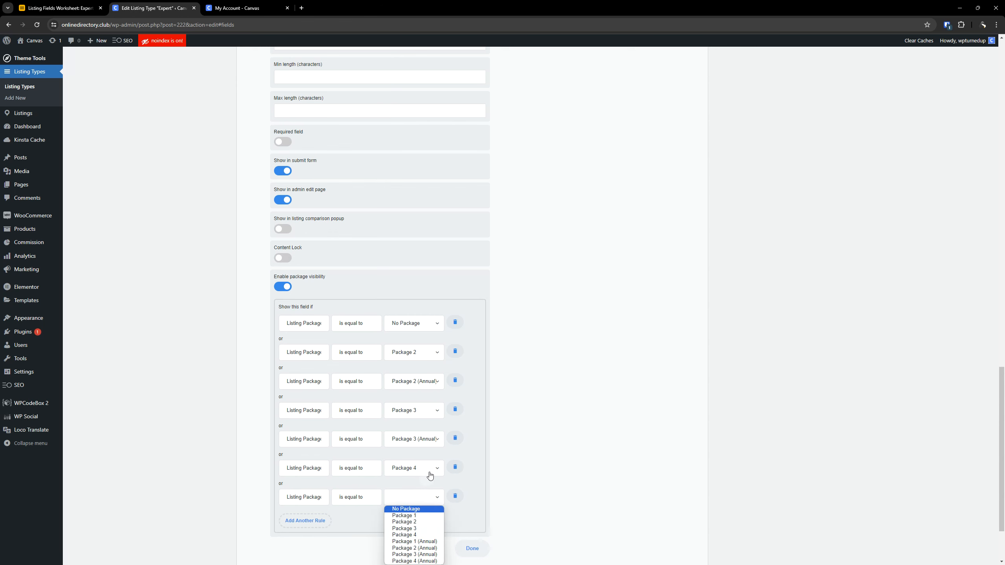
scroll(407, 425, "down", 2)
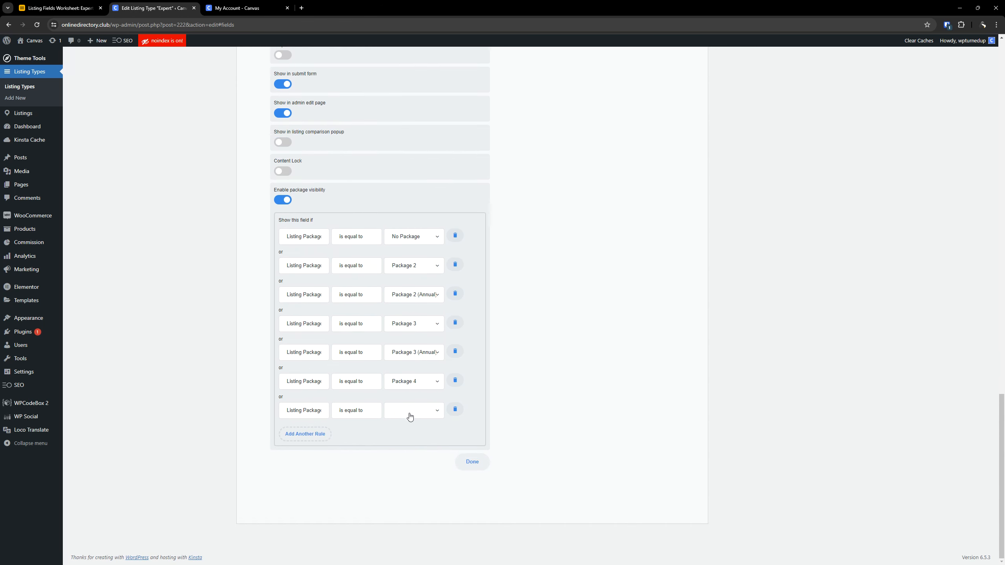
left_click(410, 416)
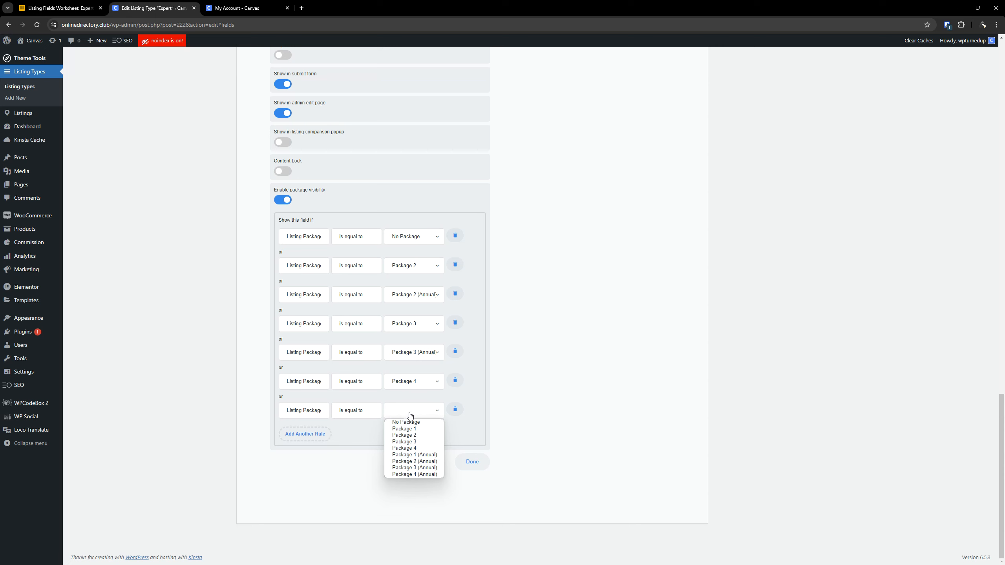
left_click(413, 475)
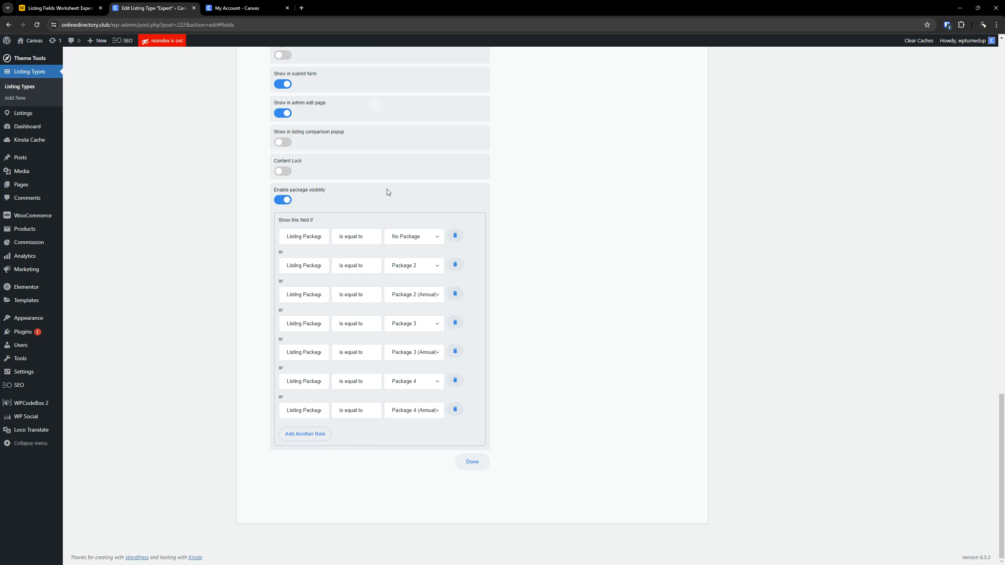
- Check the comparison operators available for the No Package rule and collapse the Phone Number field's settings
left_click(348, 239)
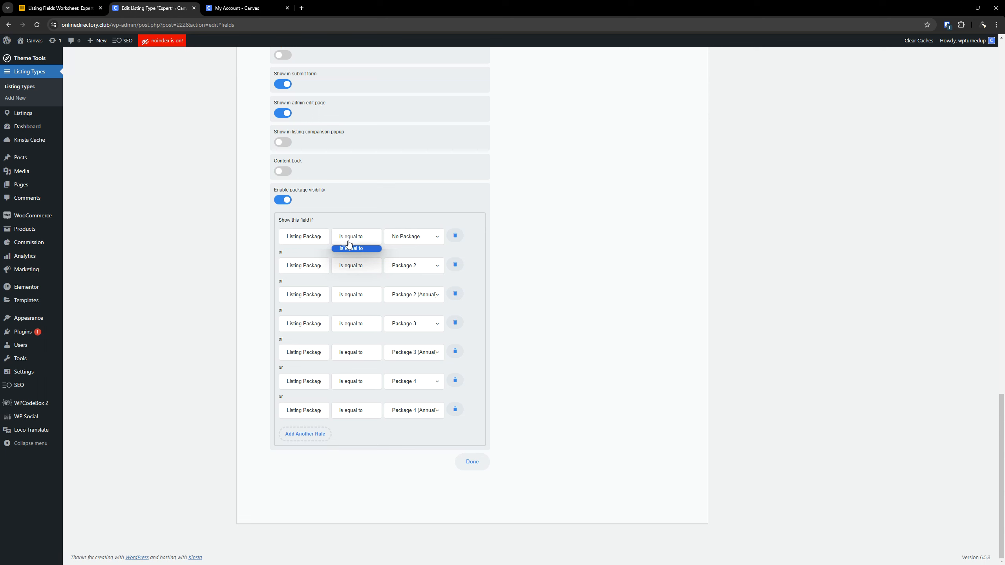
left_click(534, 285)
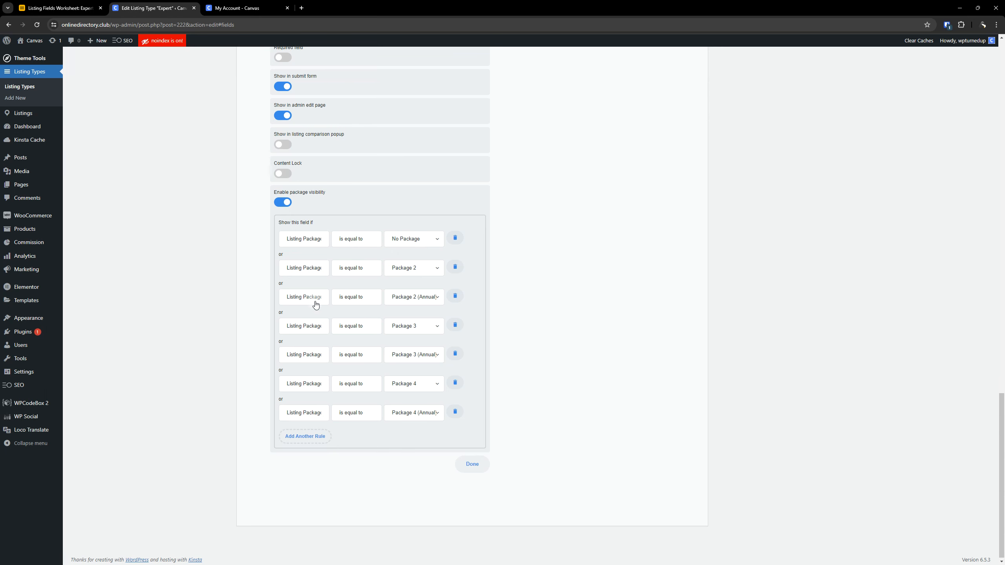
scroll(314, 293, "up", 10)
left_click(317, 244)
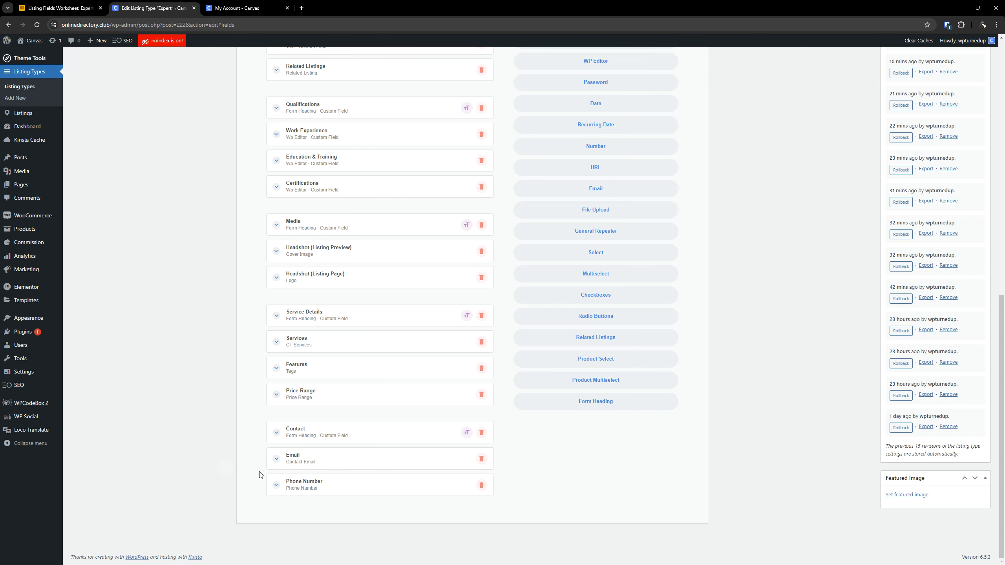
- Look up the field after Phone Number in the Airtable worksheet and add the preset Social Networks field to the listing type
left_click(55, 5)
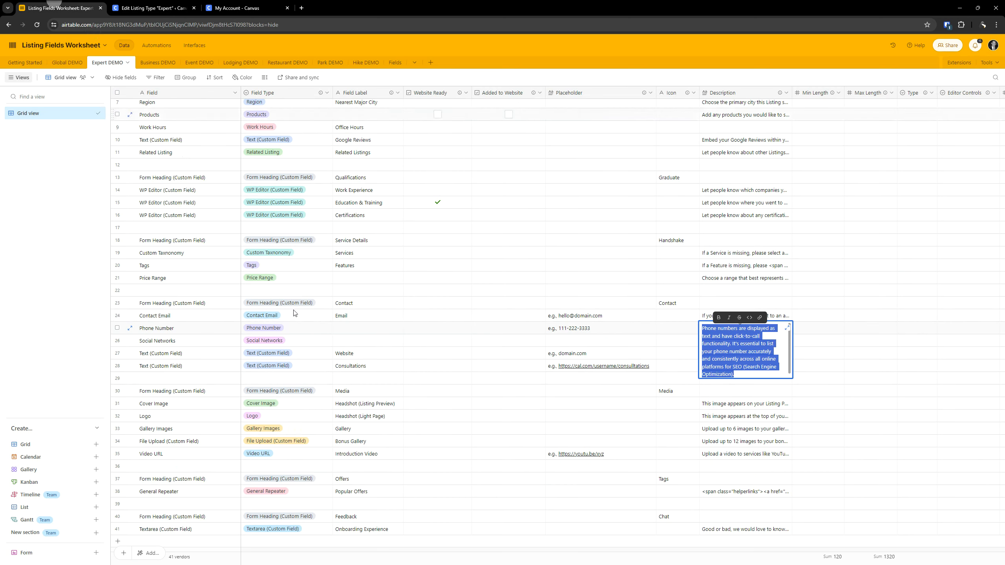
left_click(185, 357)
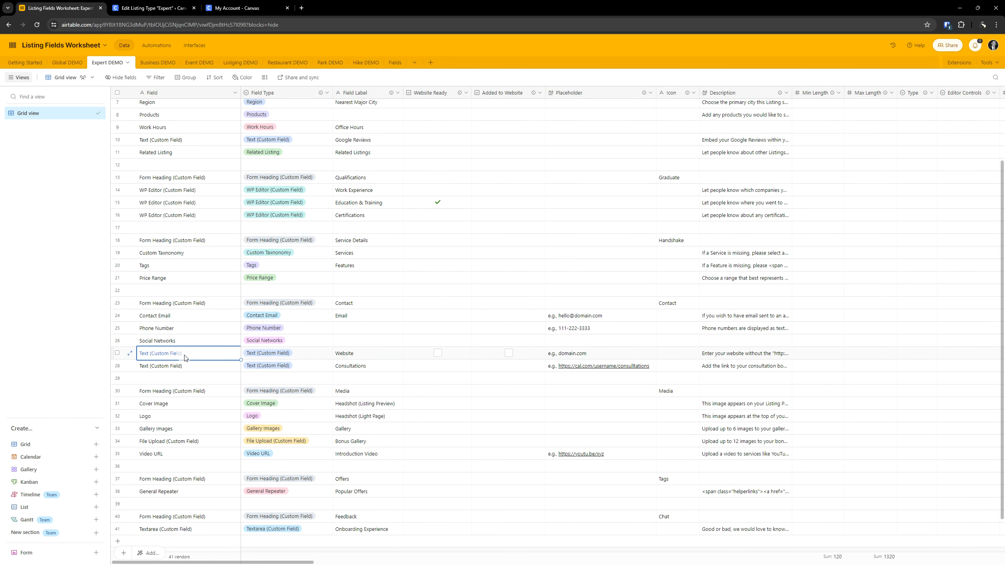
left_click(167, 341)
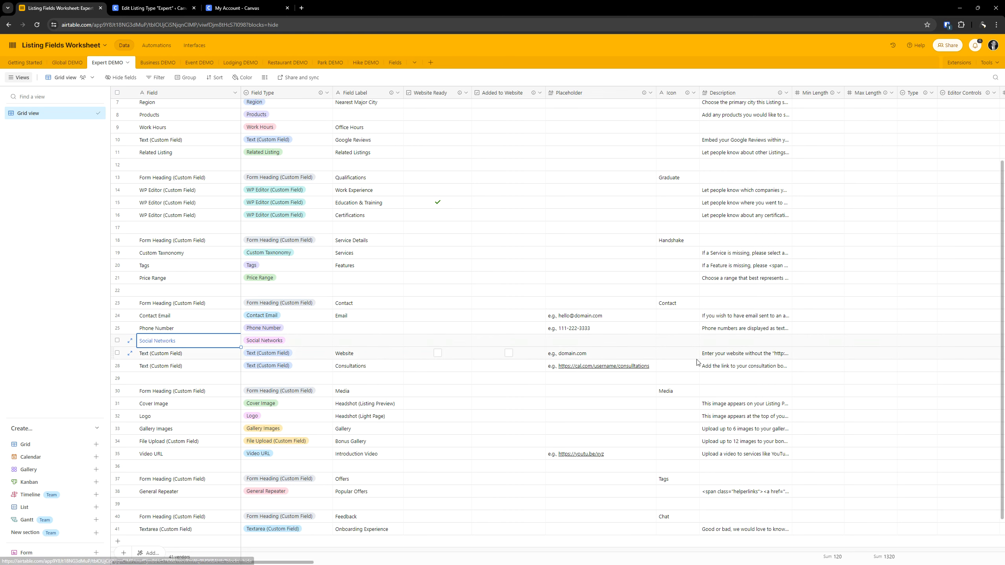
left_click(152, 8)
scroll(502, 304, "up", 9)
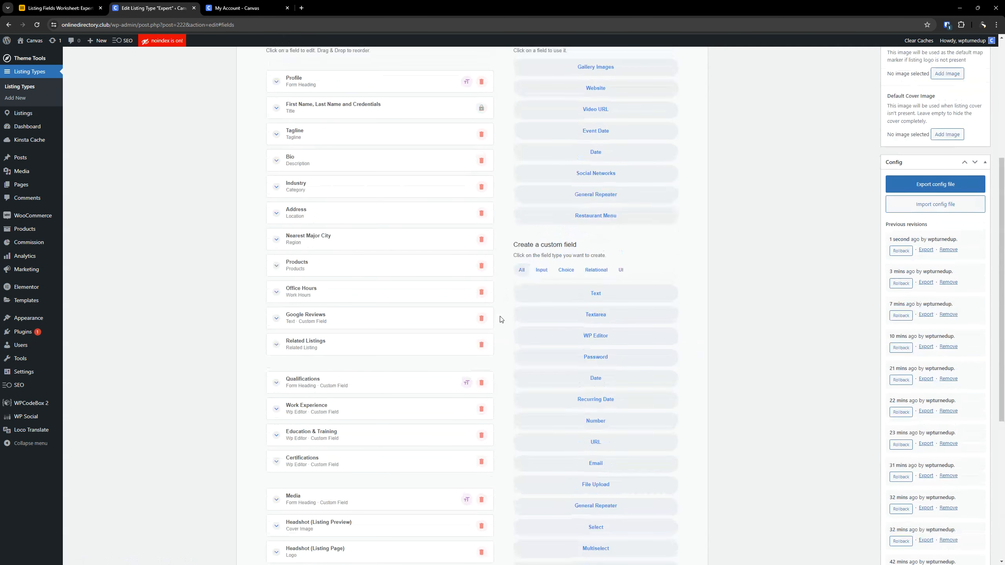
scroll(381, 401, "down", 8)
scroll(356, 399, "down", 2)
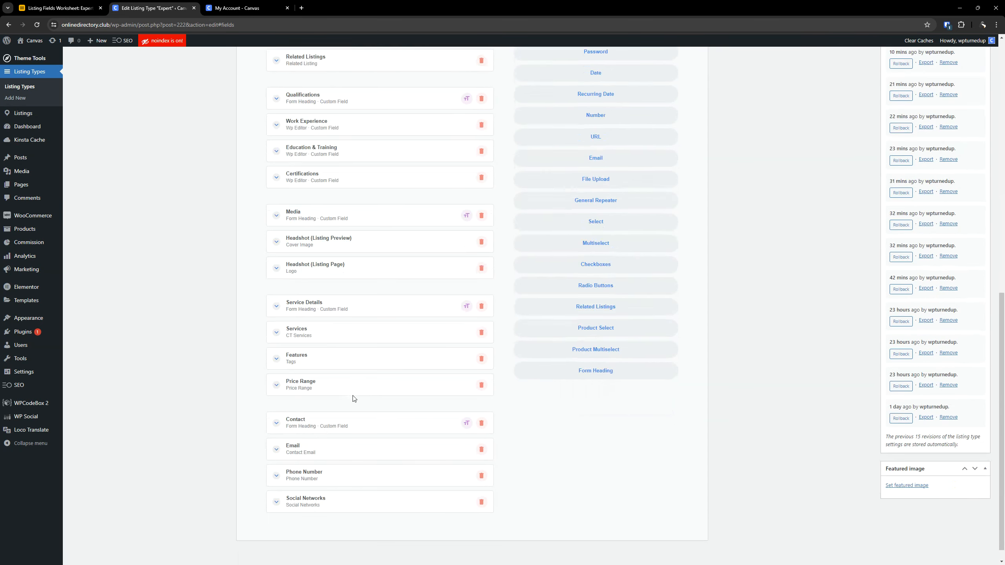
- Open the Social Networks field's settings and hide it from the listing comparison popup
left_click(332, 482)
scroll(396, 357, "down", 8)
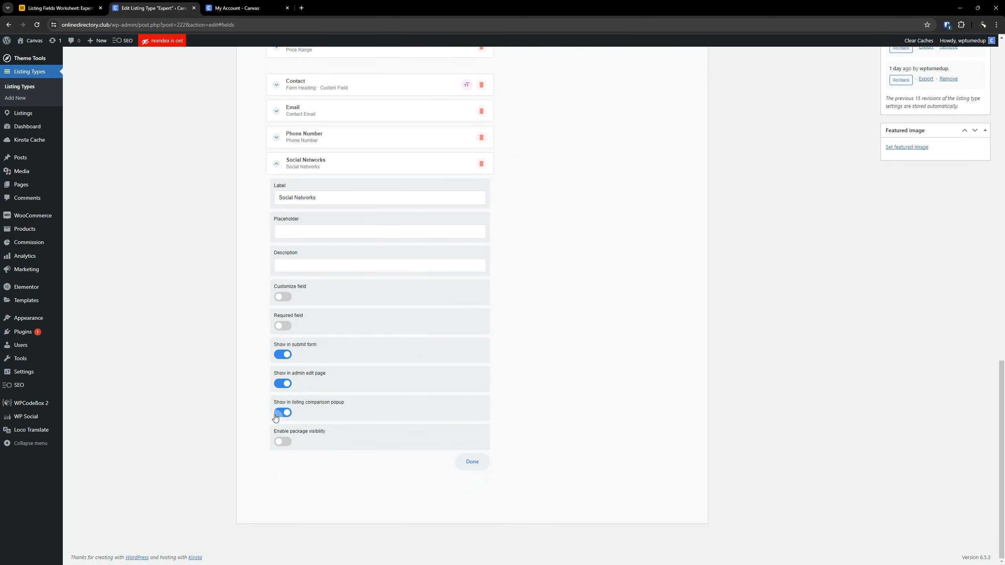
left_click(279, 414)
- Examine the Social Networks row across the columns of the Airtable worksheet for its field settings, including package visibility and listing comparison
left_click(59, 7)
left_click(217, 345)
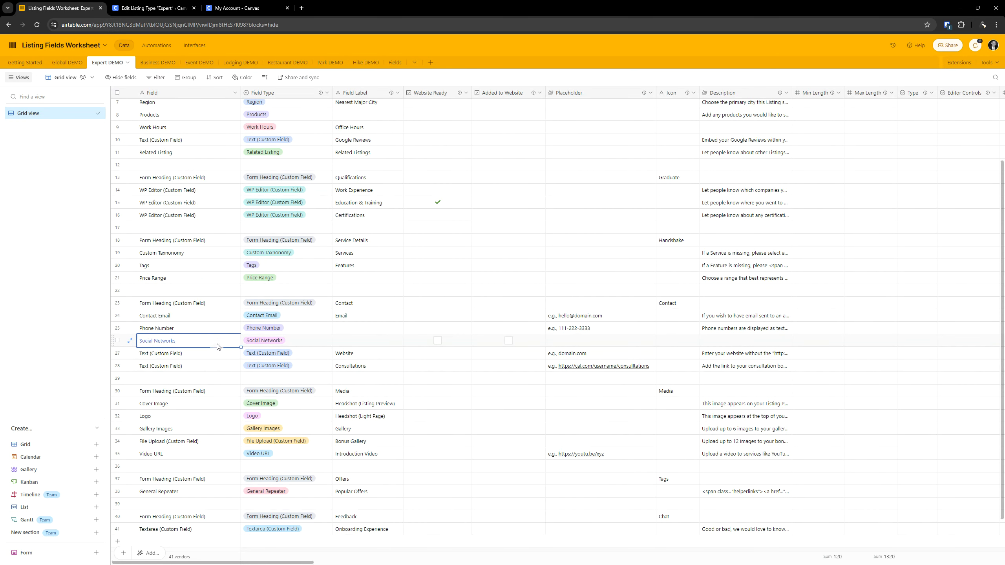
key("Right")
key("Right")
key("Right")
key("Right")
key("Right")
key("Right")
key("Right")
key("Right")
key("Right")
key("Right")
key("Right")
key("Right")
key("Right")
key("Right")
key("Right")
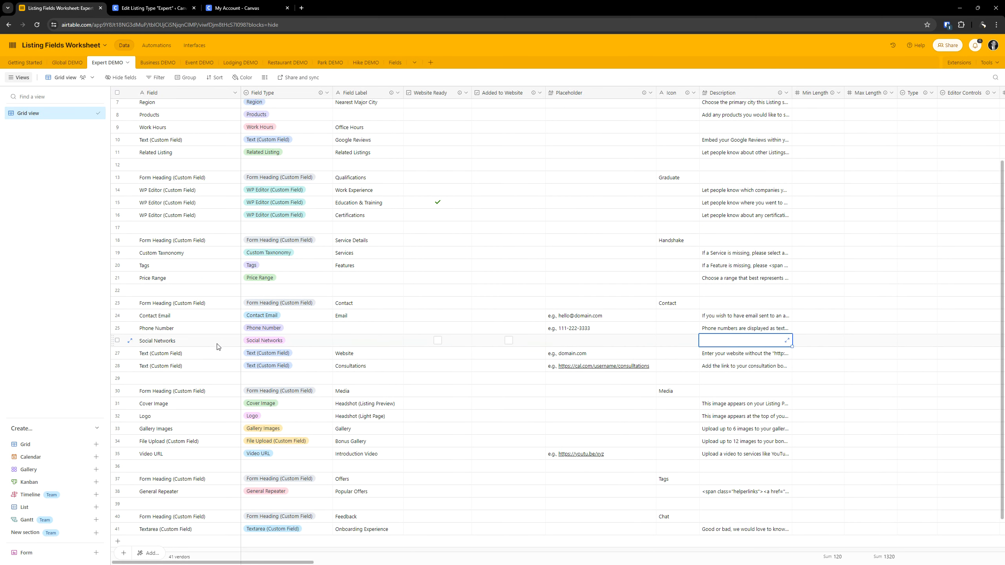
key("Right")
key("Right")
key("Right")
key("Right")
key("Right")
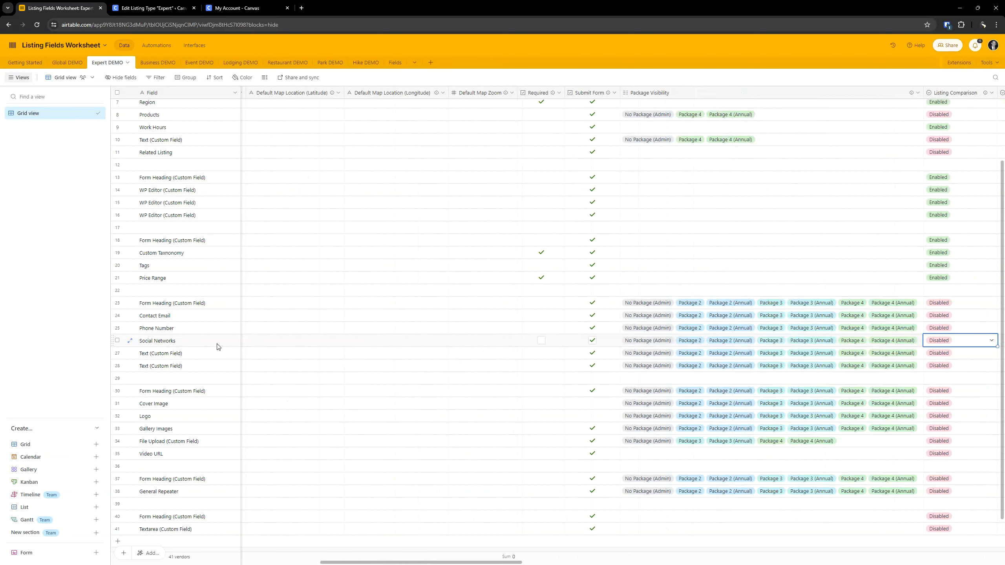
key("Left")
key("Left")
key("Left")
key("Right")
key("Right")
key("Right")
key("Right")
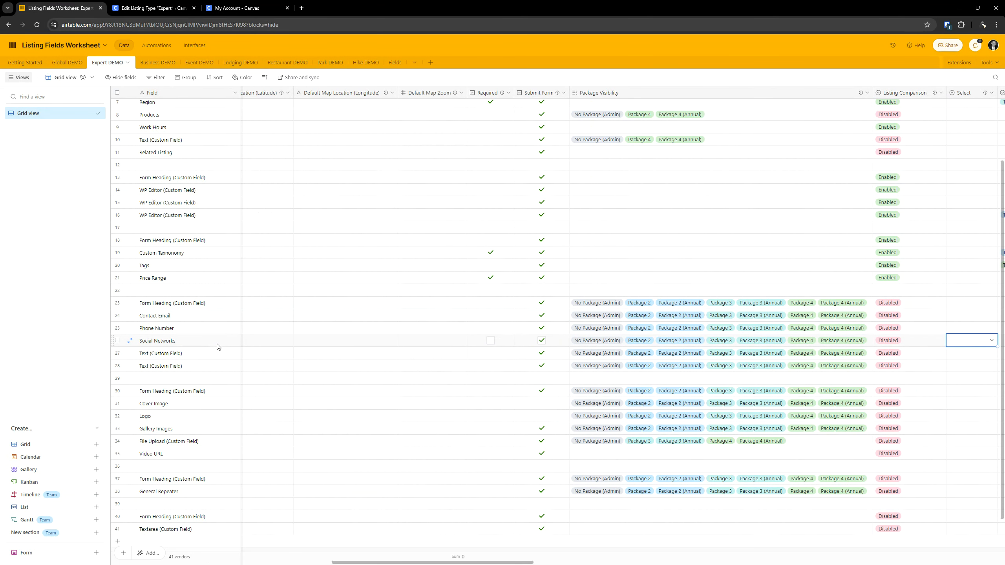
key("Right")
key("Right")
key("Right")
key("Right")
key("Right")
key("Right")
key("Right")
key("Right")
key("Right")
key("Right")
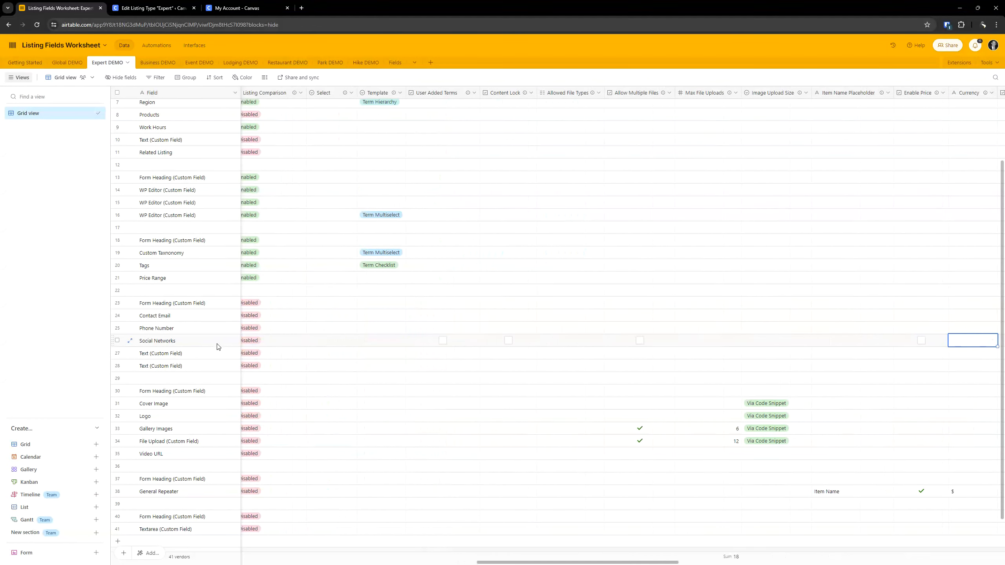
key("Right")
key("Right")
key("Right")
key("Right")
key("Right")
key("Right")
key("Right")
key("Right")
key("Right")
key("Right")
key("Right")
key("Right")
key("Right")
key("Right")
key("Right")
key("Right")
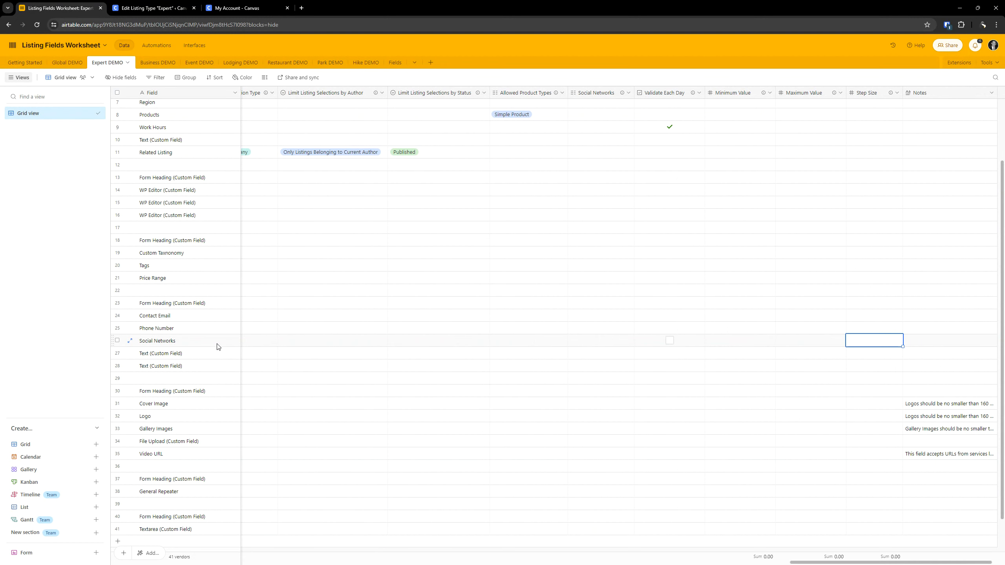
key("Left")
key("Left")
key("Left")
key("Left")
key("Left")
key("Left")
key("Left")
key("Left")
key("Left")
key("Left")
key("Left")
key("Left")
key("Left")
key("Left")
key("Left")
key("Left")
key("Left")
key("Left")
key("Left")
key("Left")
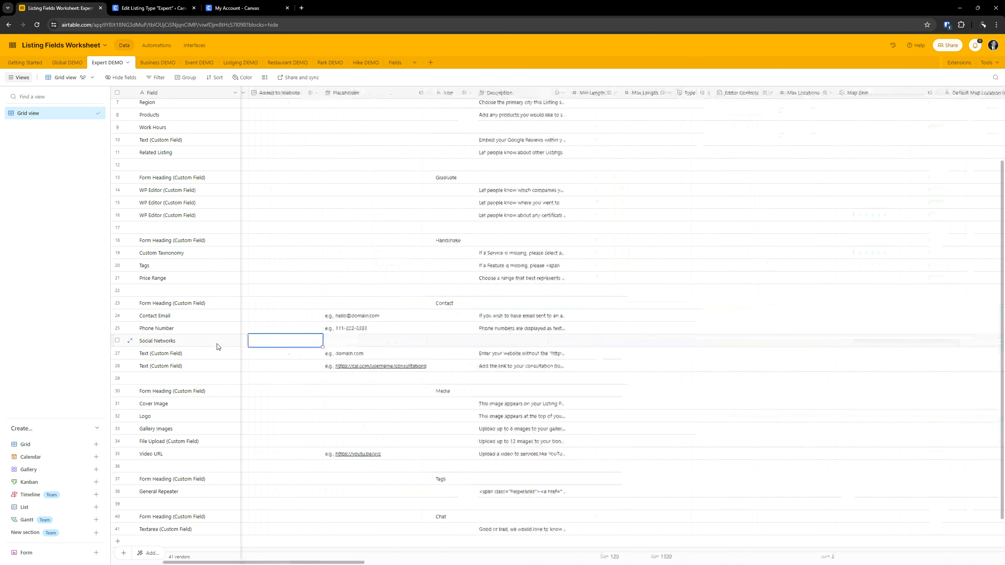
key("Left")
key("Left")
key("Left")
key("Left")
- Search the Airtable worksheet for "social", go through the matches and close the search
key("ctrl+f")
type("so")
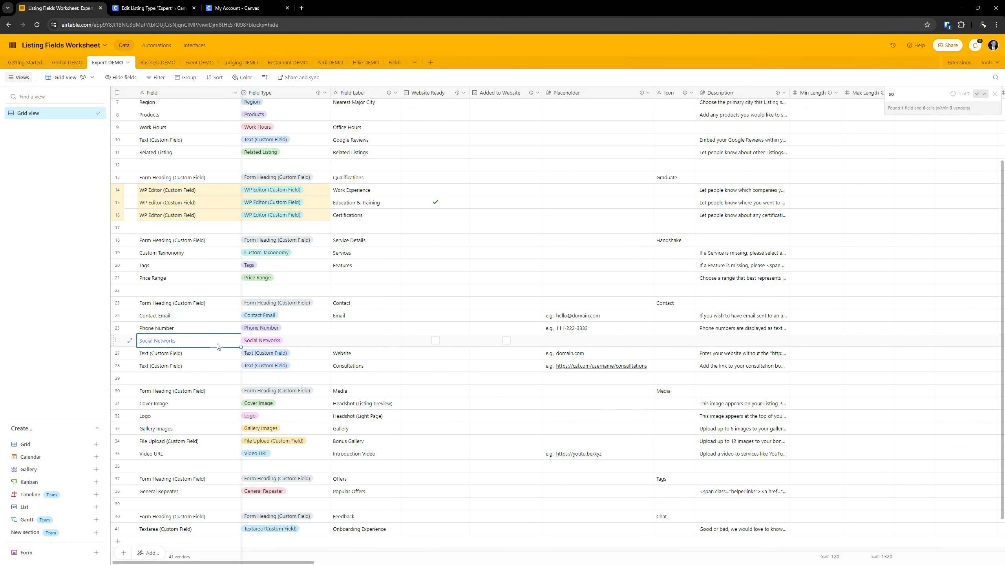
key("Return")
key("Return")
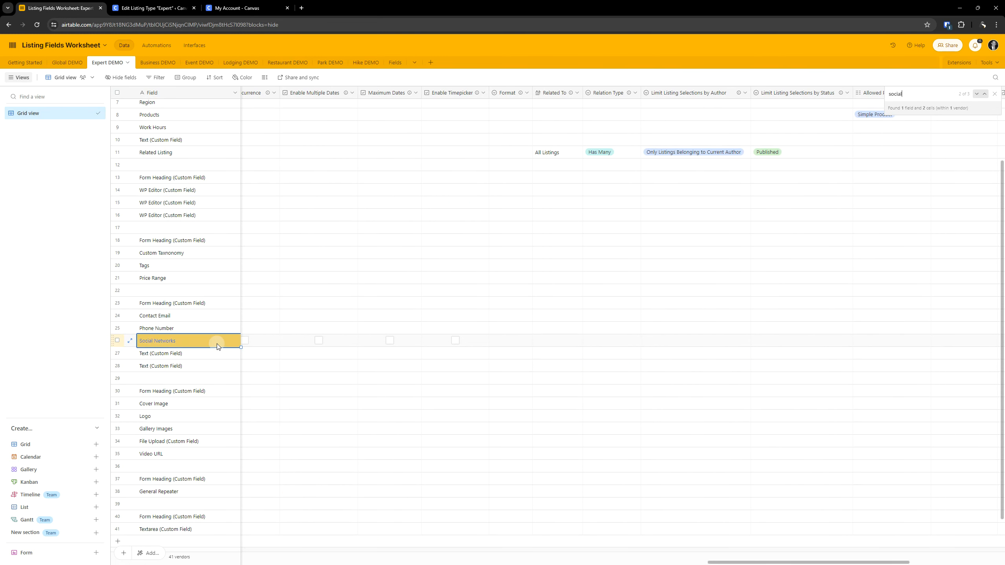
key("Return")
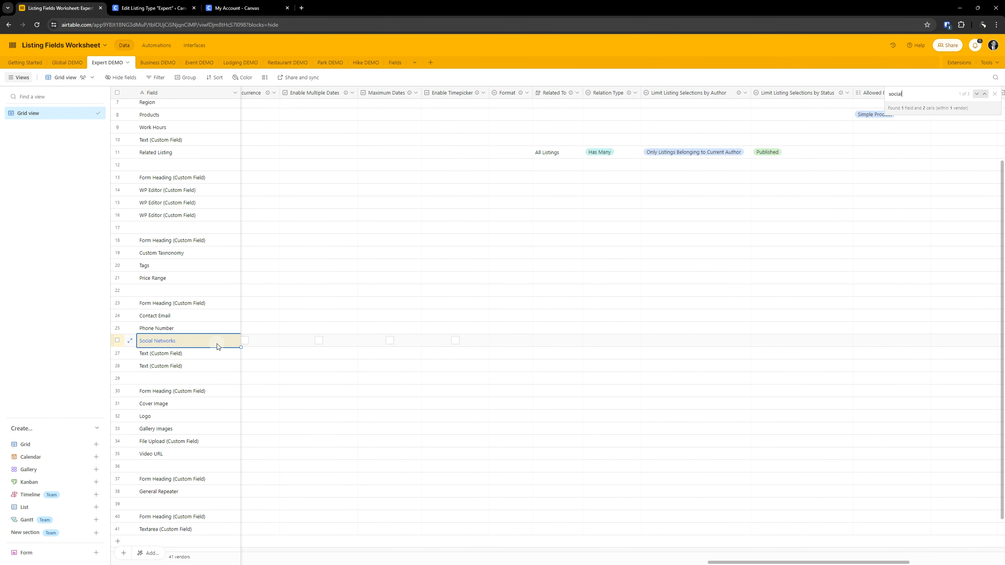
key("Return")
key("Return")
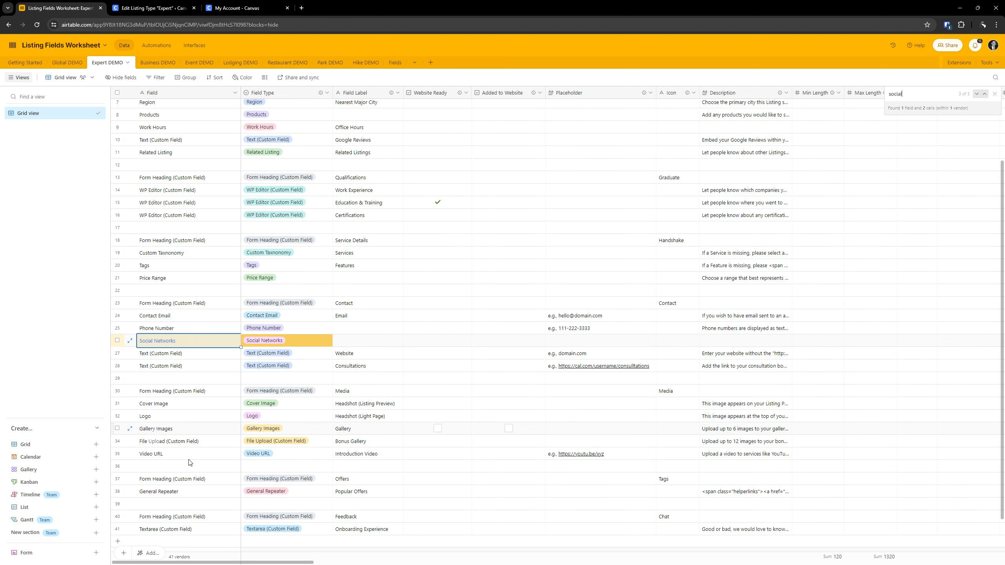
left_click(994, 94)
- Return to the listing type editor and enable customization of the Social Networks field to show the selectable networks
left_click(180, 5)
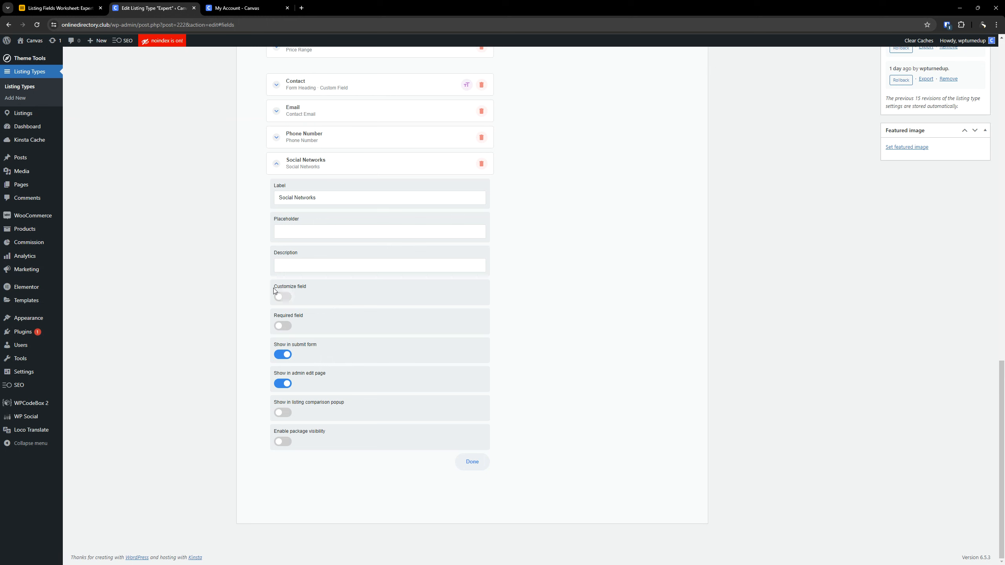
left_click(283, 297)
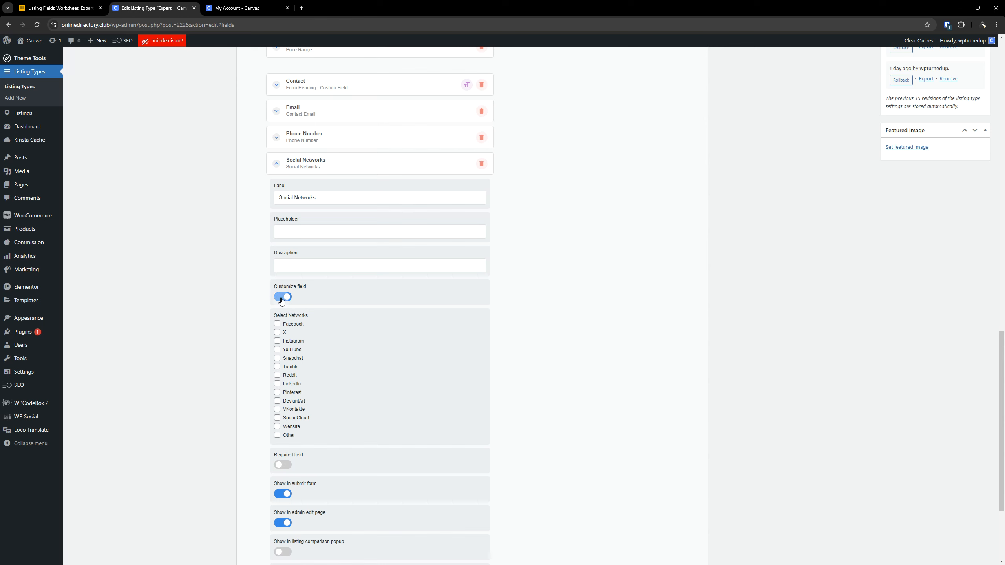
left_click(281, 299)
left_click(281, 298)
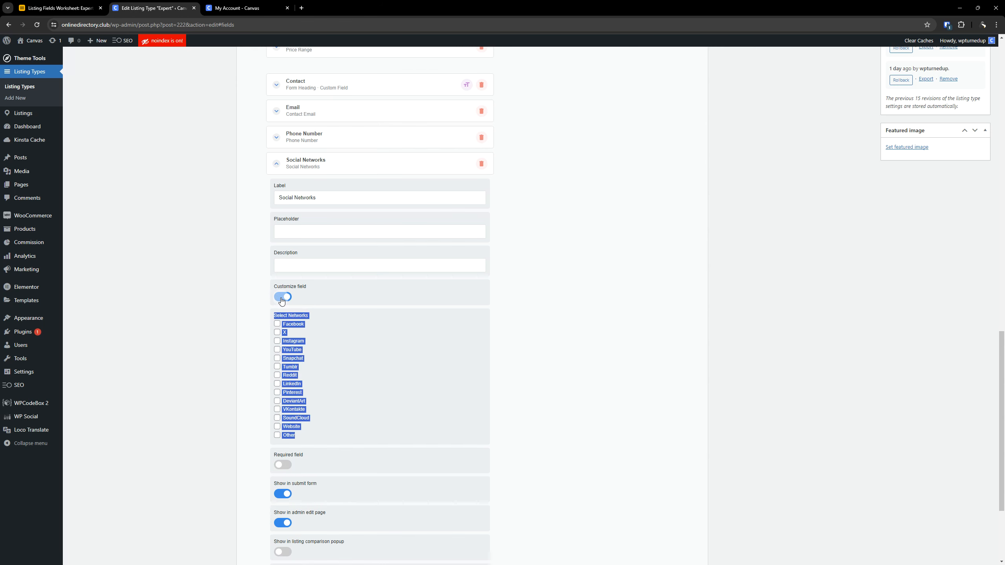
left_click(576, 352)
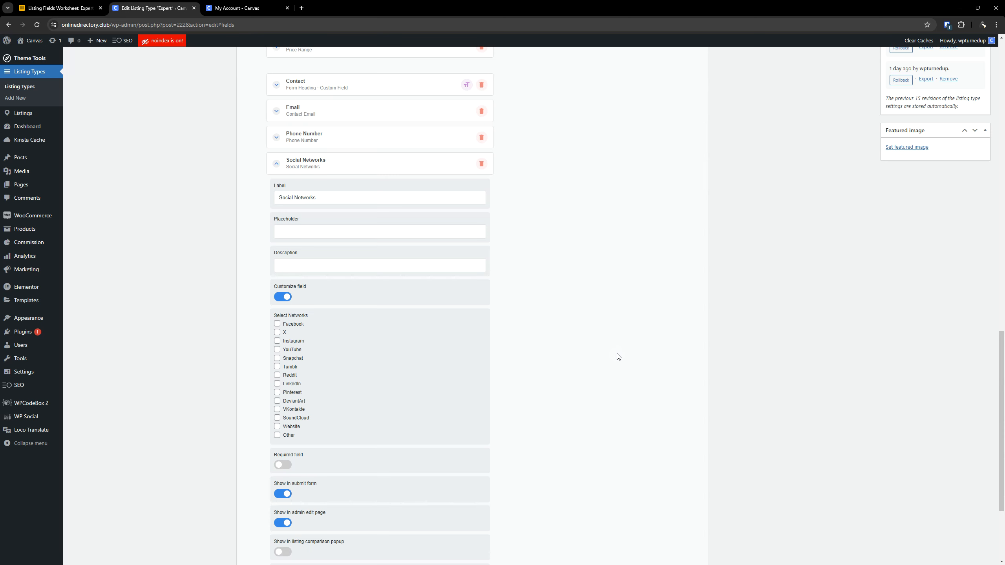
- Review the Social Networks field's network choices, turn its customization back off and collapse the field
scroll(609, 361, "down", 2)
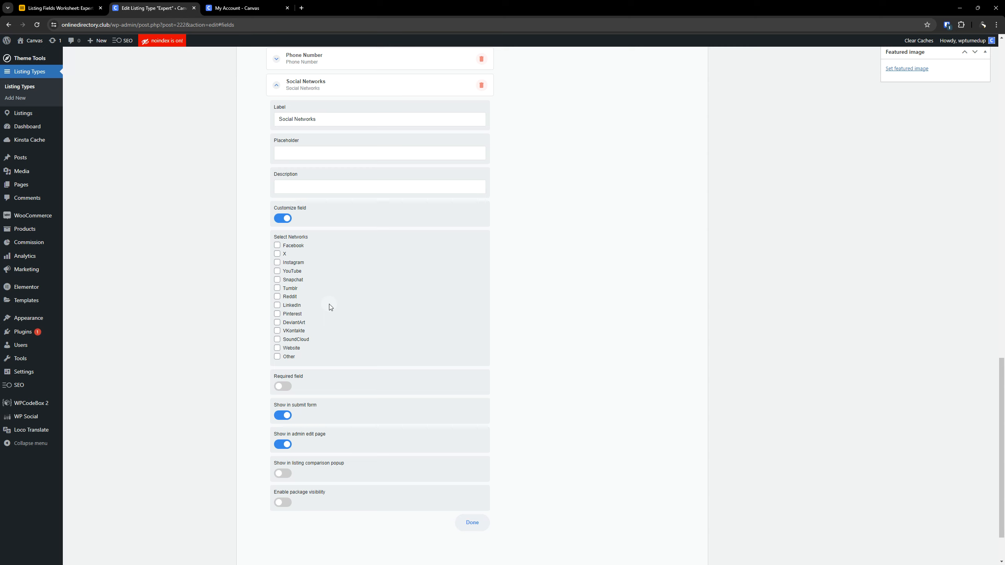
left_click(296, 340)
left_click(284, 253)
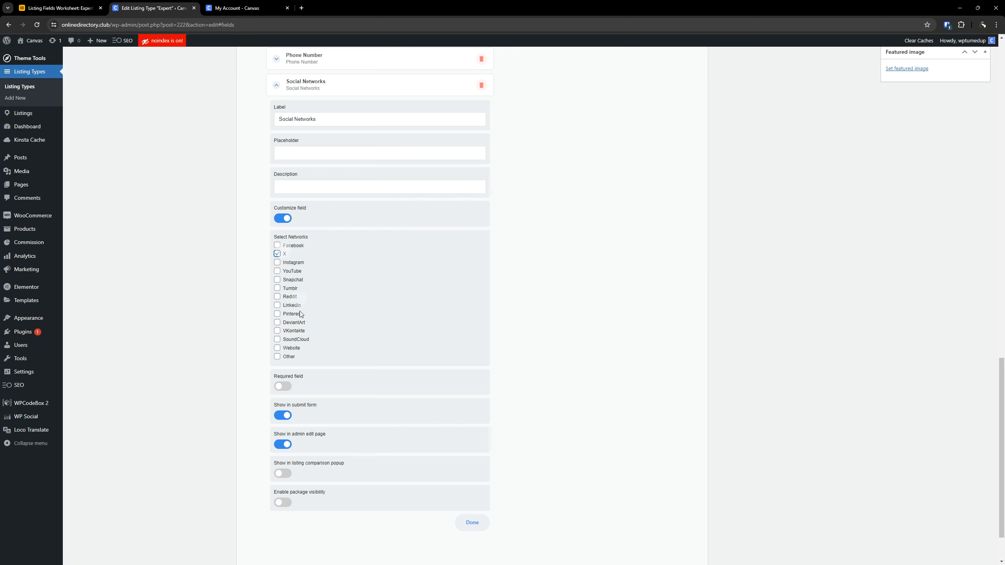
left_click(277, 253)
left_click(283, 218)
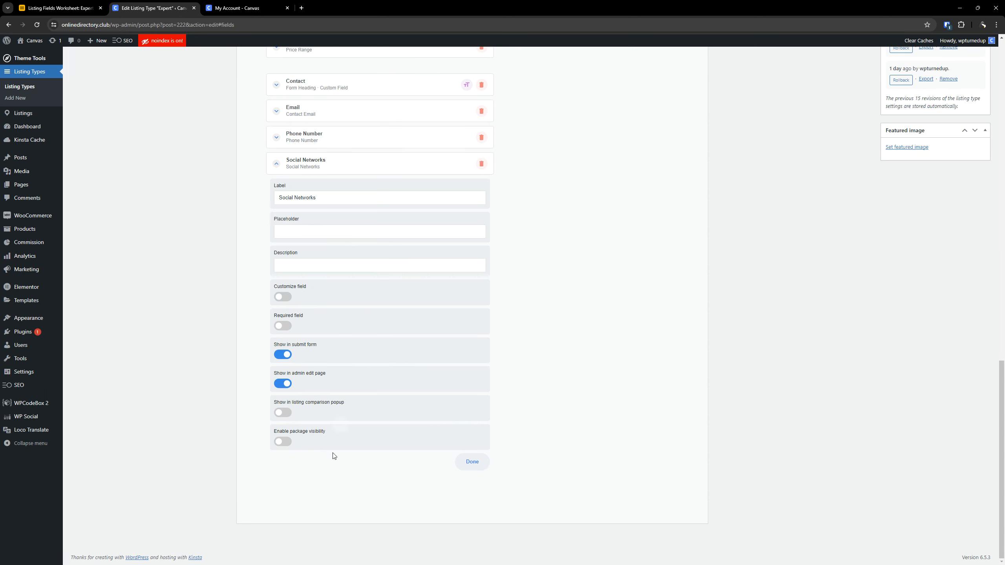
left_click(282, 296)
left_click(282, 296)
left_click(343, 167)
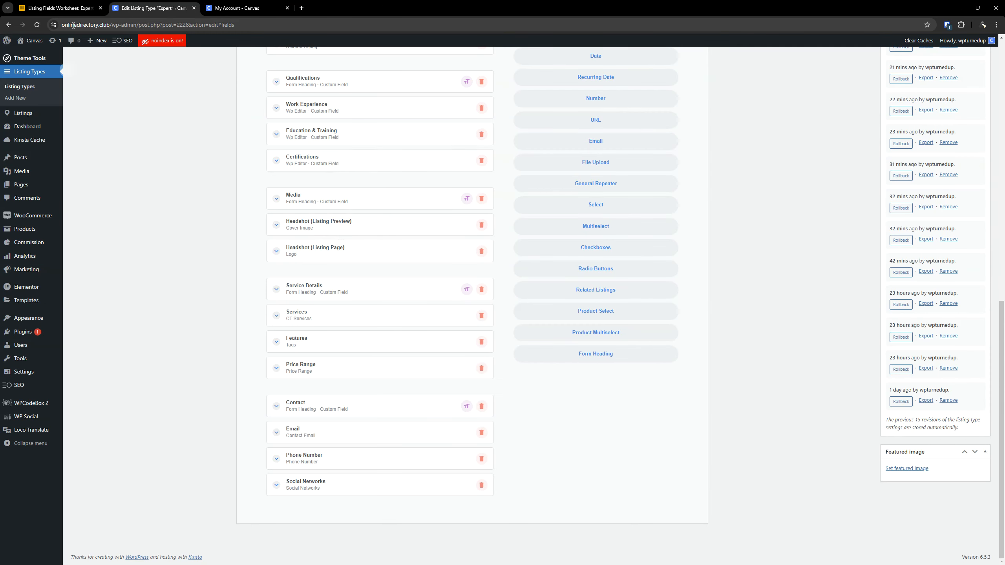
- Copy the Website field label from the Airtable worksheet and return to the Expert listing type editor
left_click(59, 8)
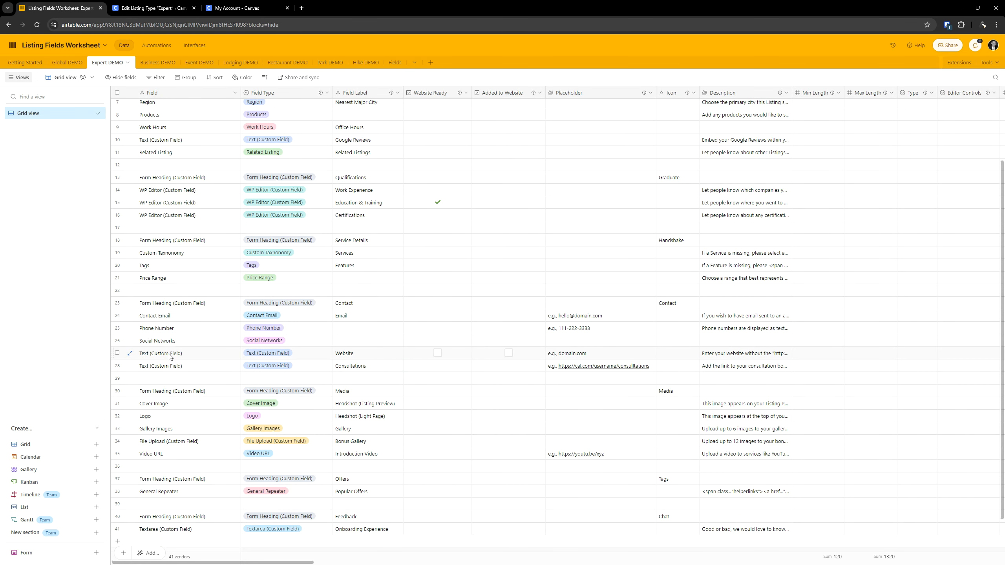
double_click(369, 353)
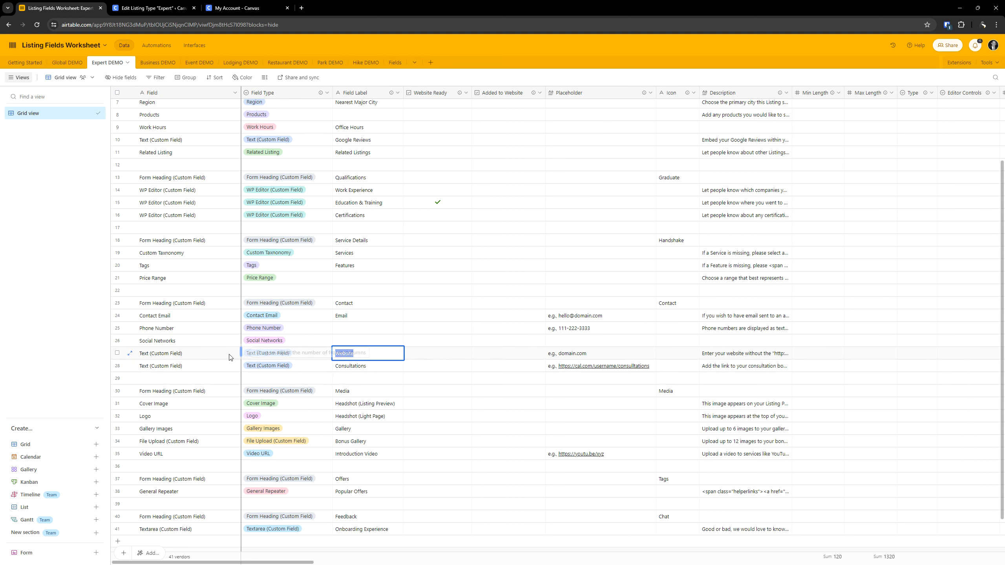
key("ctrl+Tab")
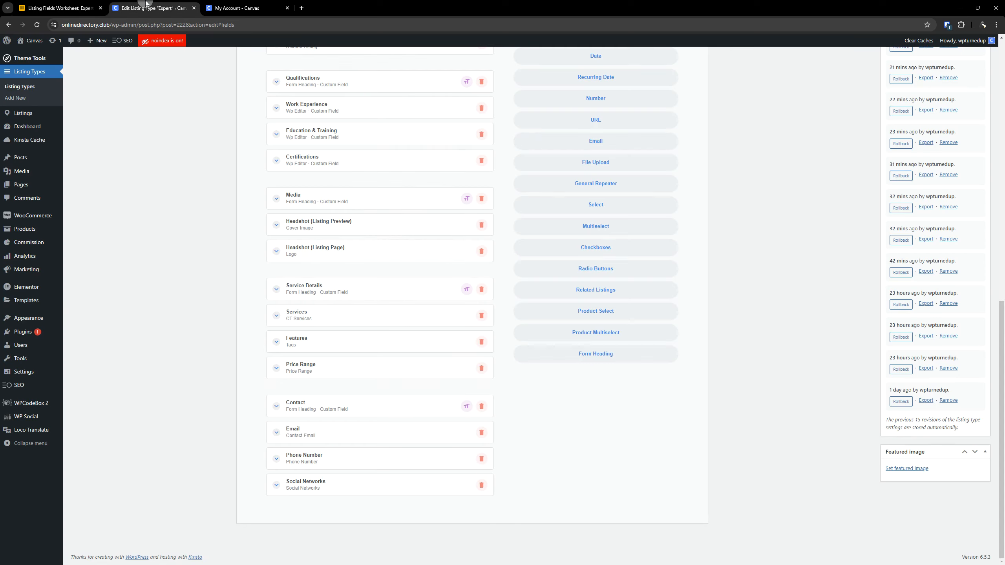
- Add a Text custom field below Social Networks in the Contact section and label it Website
scroll(633, 376, "up", 10)
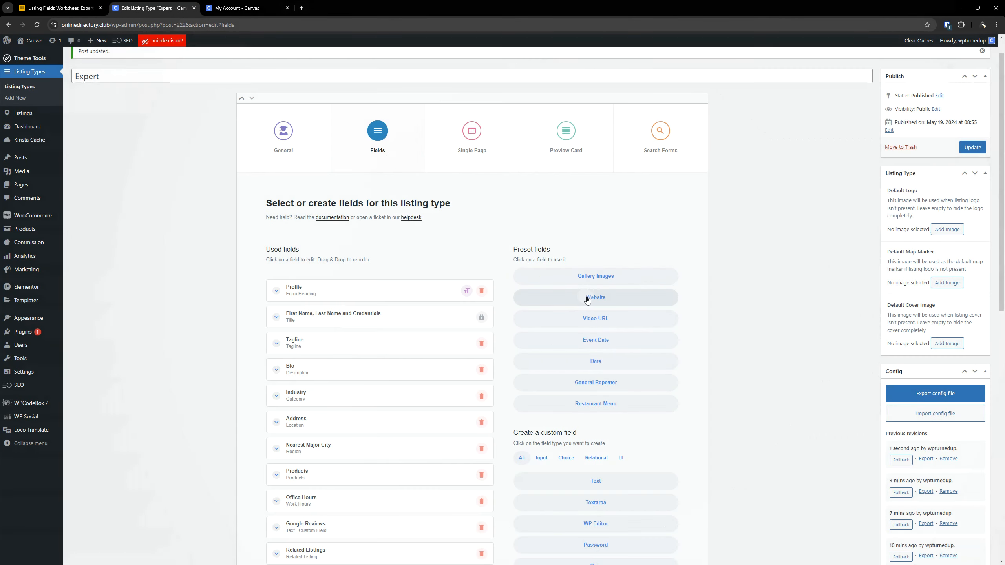
scroll(591, 257, "down", 5)
left_click(595, 206)
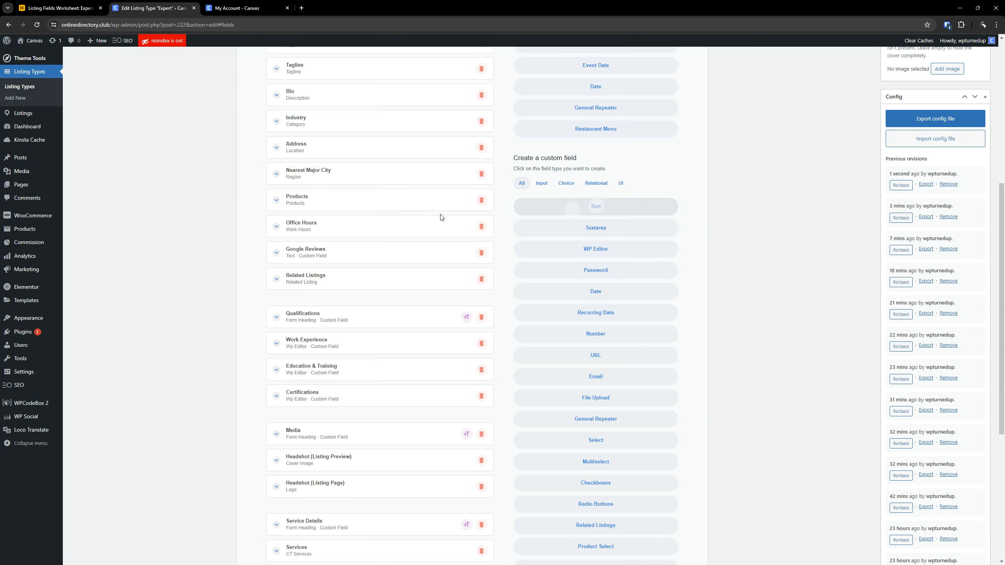
scroll(365, 323, "down", 5)
left_click(335, 485)
scroll(335, 480, "down", 3)
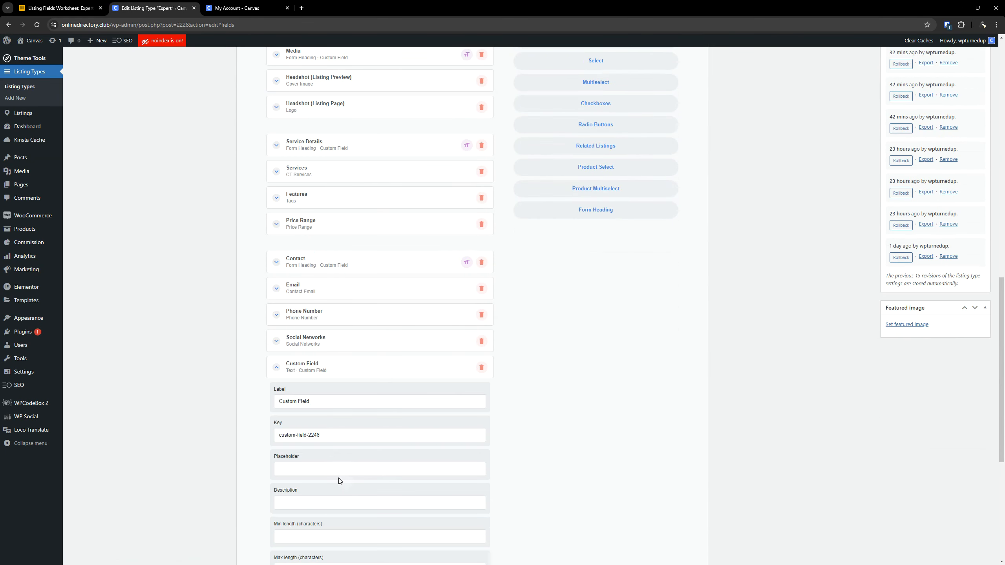
triple_click(333, 408)
- Copy the Website placeholder "e.g., domain.com" from the Airtable worksheet into the Website field's placeholder in the listing type editor
left_click(59, 8)
left_click(568, 353)
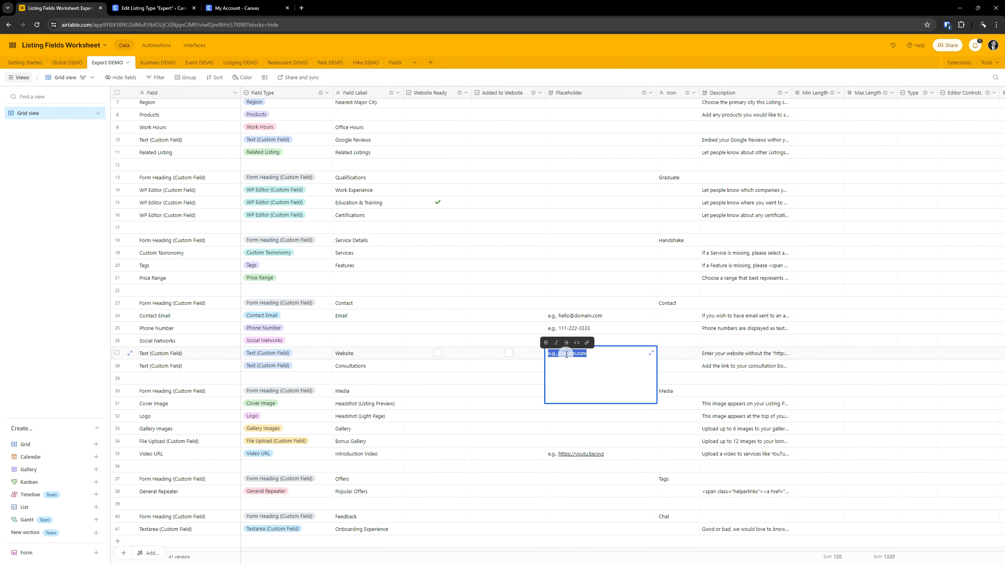
triple_click(568, 353)
key("ctrl+c")
left_click(154, 8)
scroll(342, 412, "down", 3)
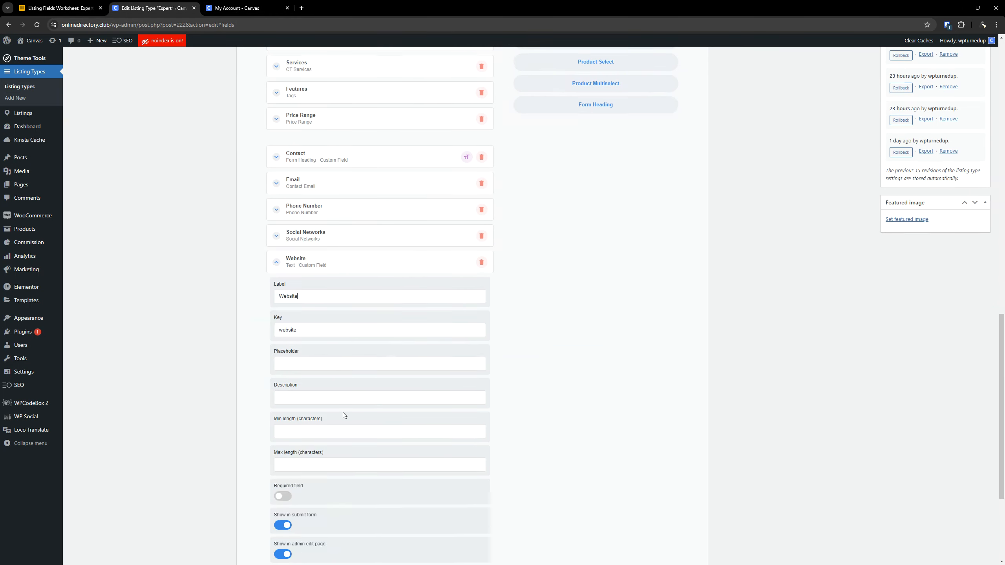
left_click(299, 346)
key("ctrl+v")
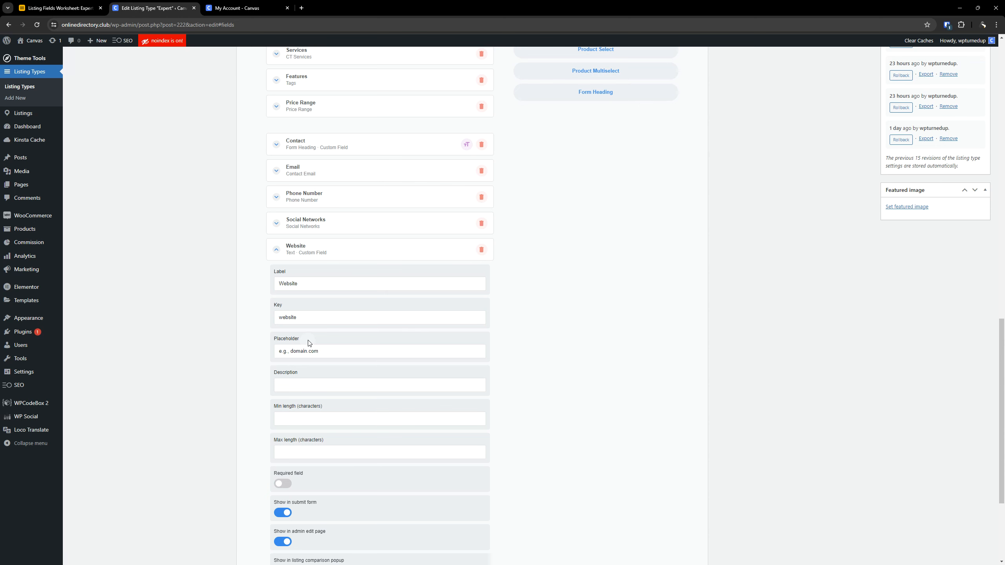
left_click(59, 8)
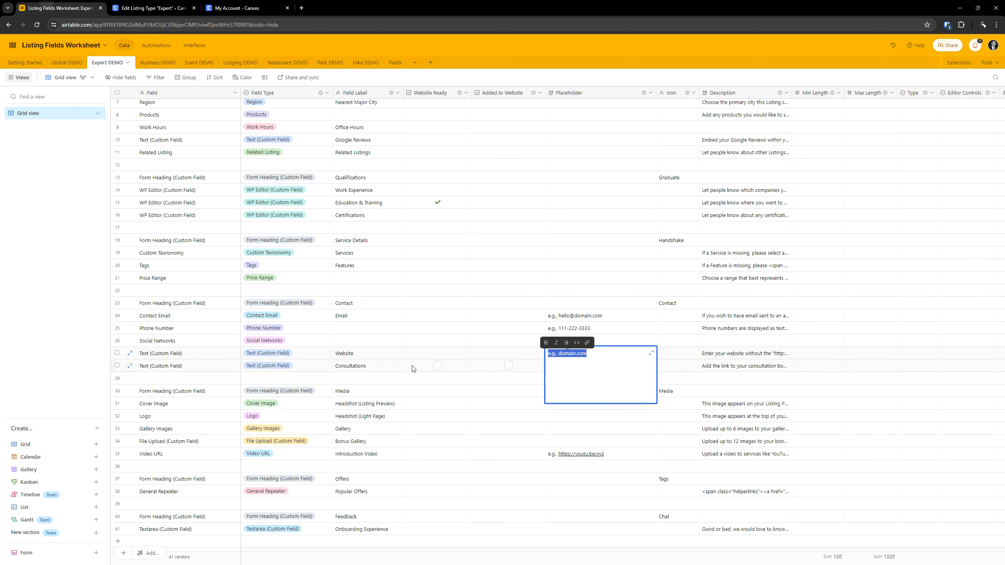
left_click(722, 353)
left_click(727, 354)
key("ctrl+c")
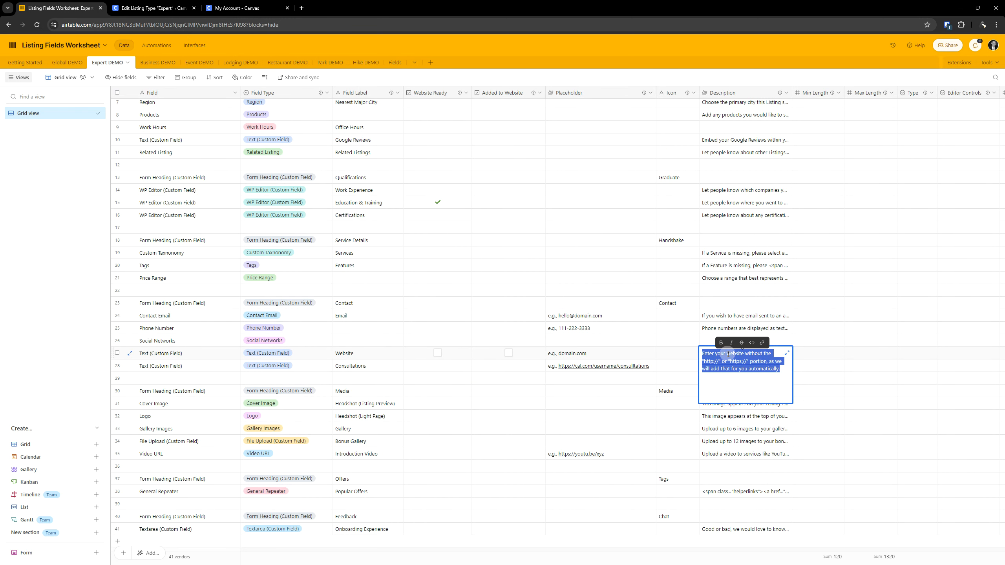
left_click(152, 8)
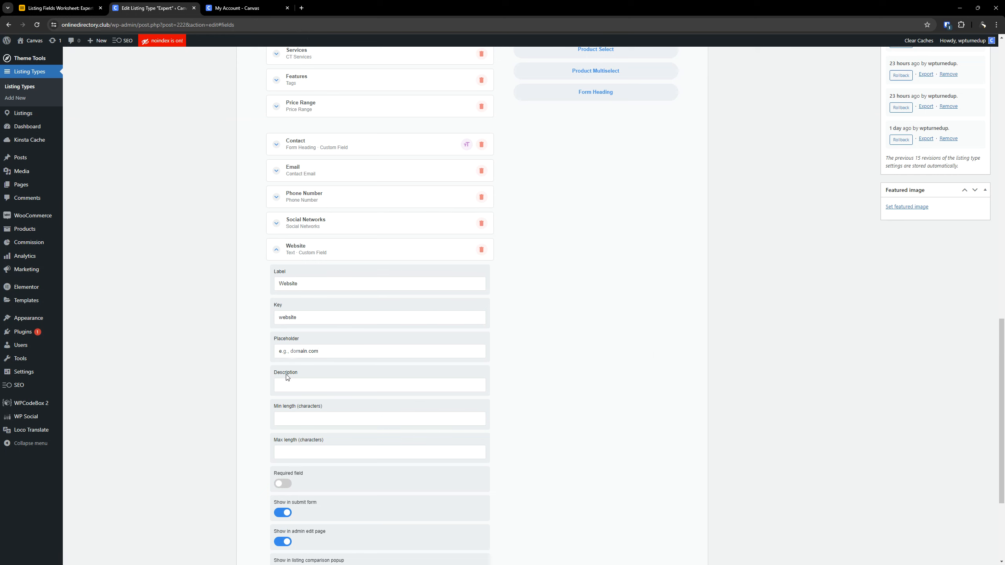
left_click(305, 384)
key("ctrl+v")
left_click_drag(321, 385, 215, 384)
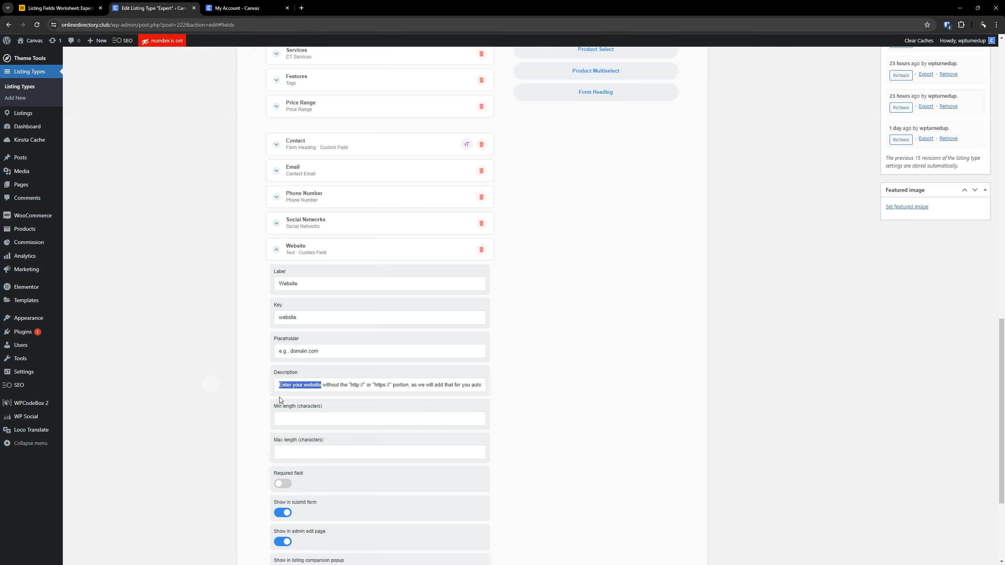
key("Left")
key("End")
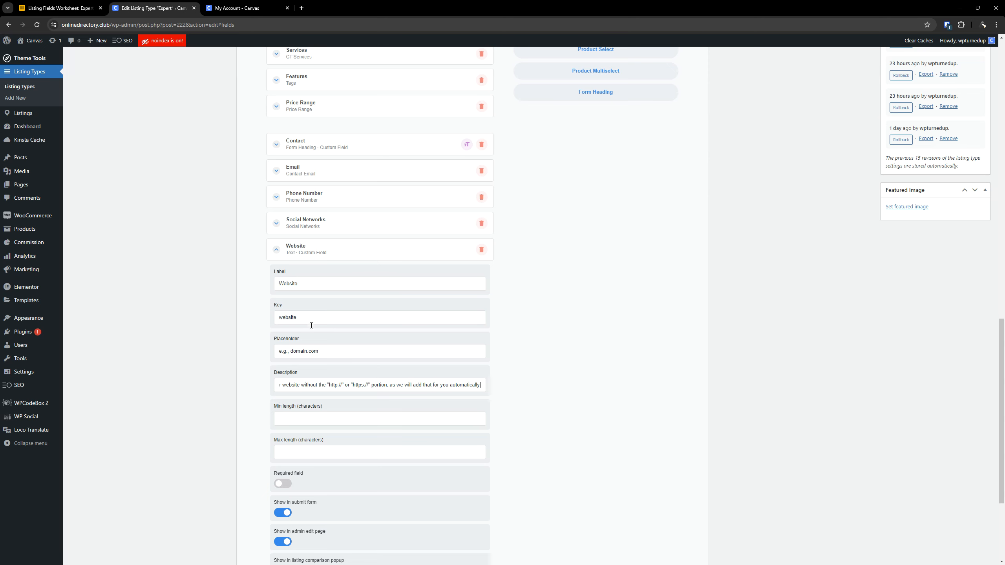
left_click(369, 353)
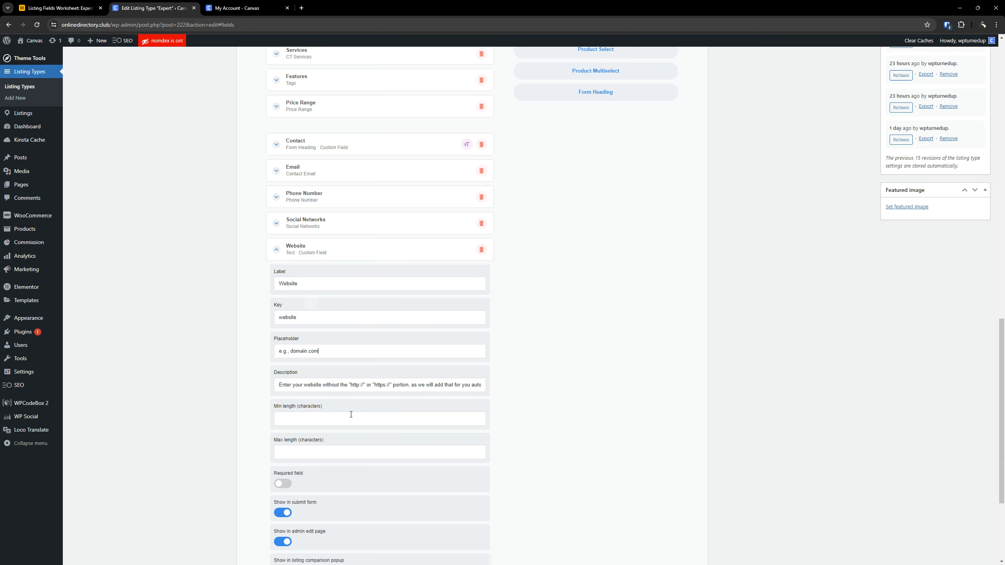
- Hide the Website field from the listing comparison popup and enable package visibility with a No Package rule
scroll(356, 407, "down", 3)
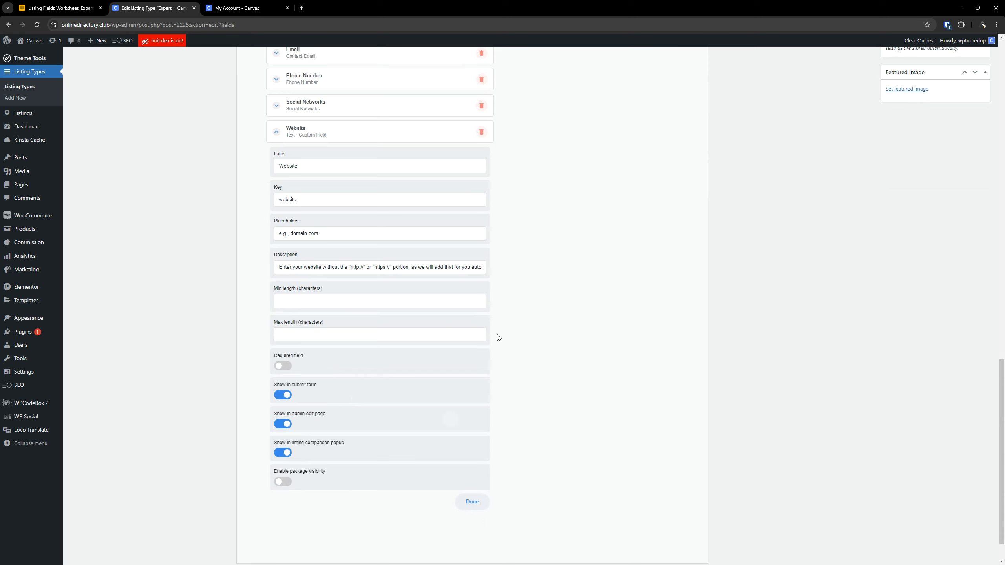
left_click(292, 455)
left_click(283, 481)
scroll(375, 400, "down", 3)
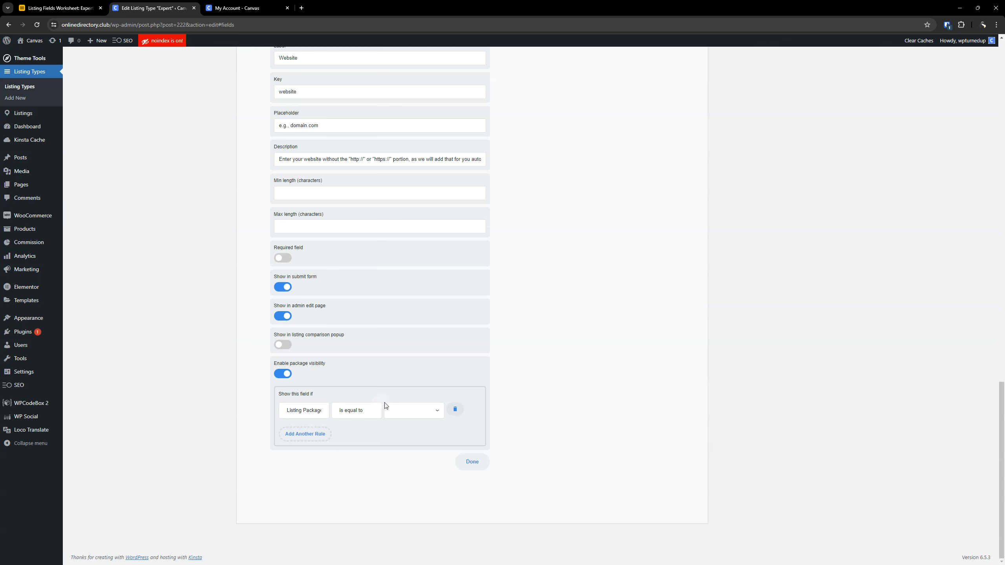
left_click(397, 413)
left_click(396, 421)
- Add package visibility rules for Package 2 and Package 2 (Annual) to the Website field
left_click(323, 433)
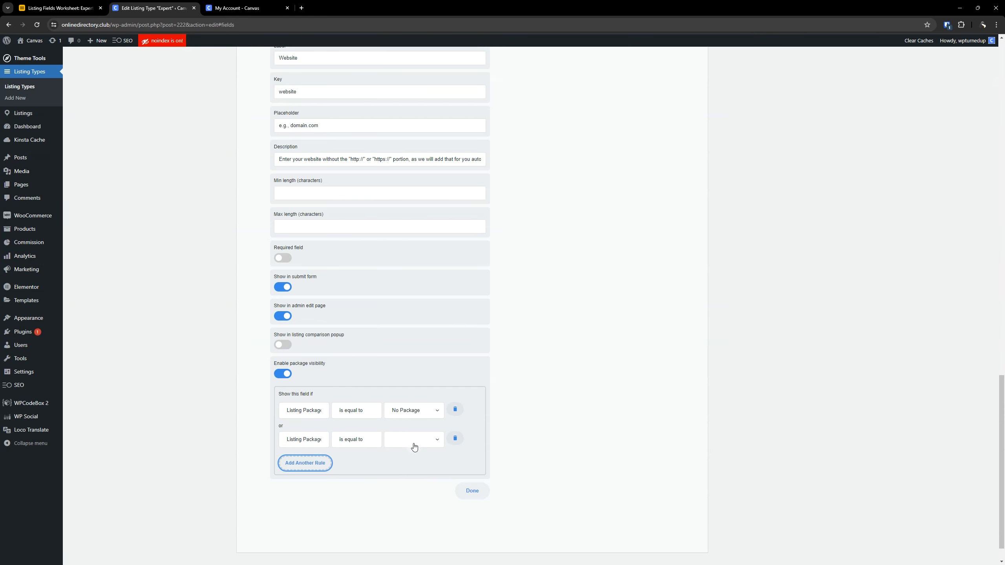
left_click(412, 440)
left_click(399, 463)
left_click(306, 463)
scroll(404, 442, "down", 1)
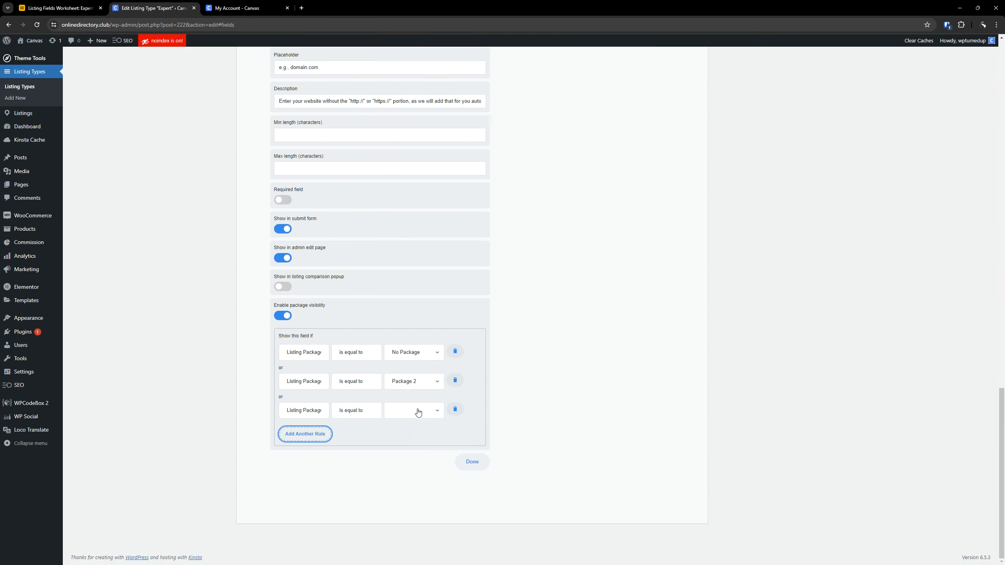
left_click(416, 412)
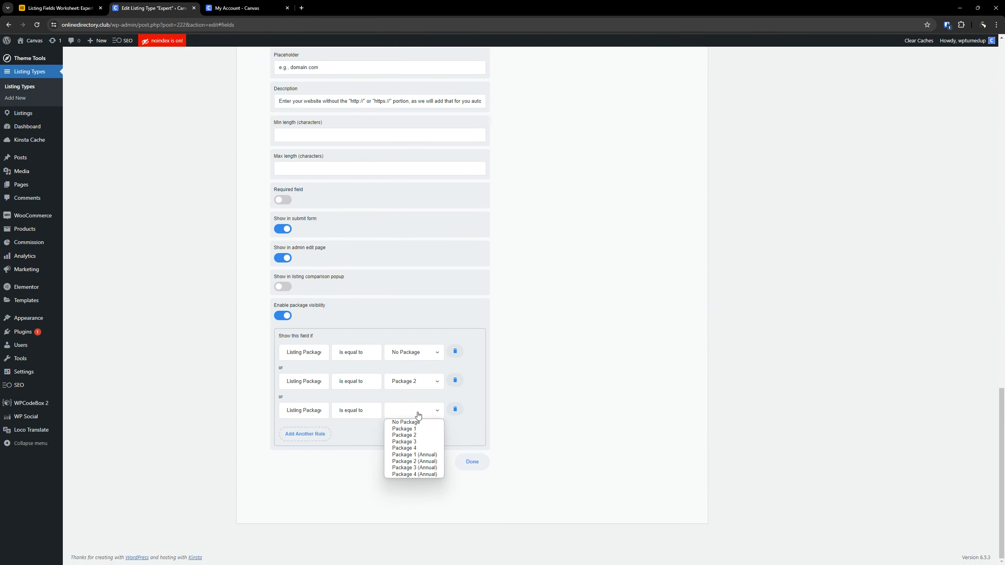
left_click(413, 462)
- Add package visibility rules for Package 3 and Package 3 (Annual) to the Website field
left_click(316, 436)
left_click(405, 441)
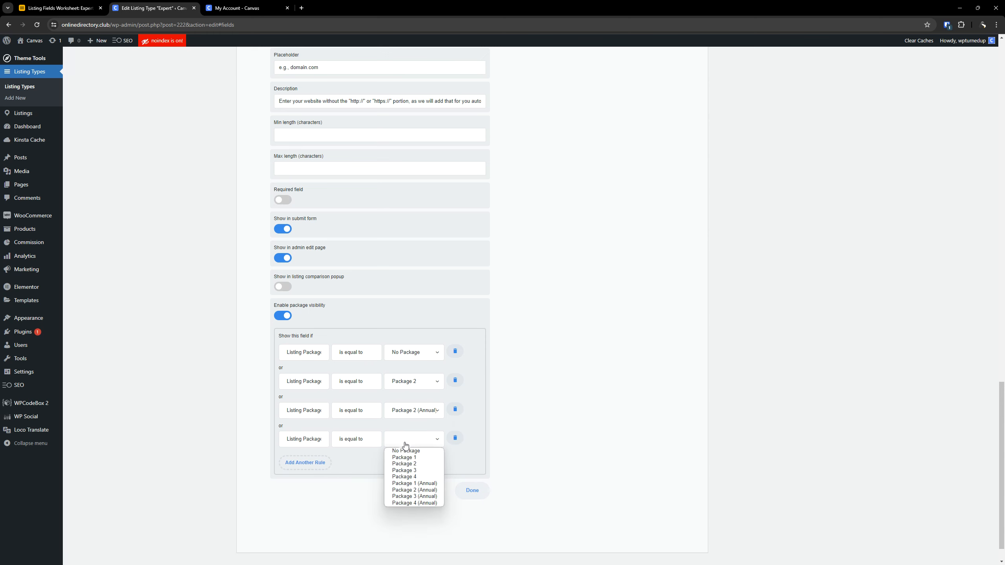
left_click(403, 470)
left_click(312, 464)
left_click(404, 471)
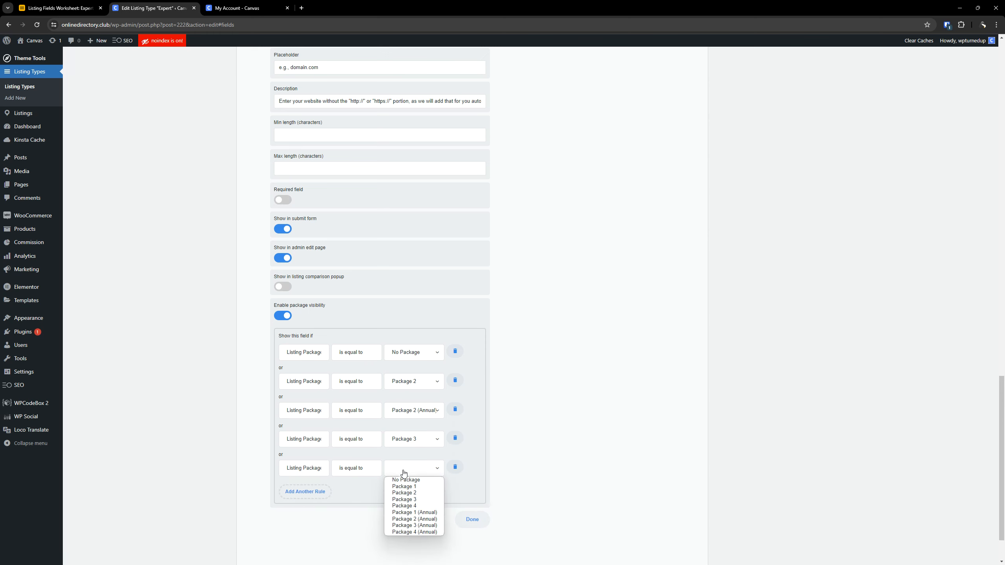
left_click(414, 525)
- Add package visibility rules for Package 4 and Package 4 (Annual) to the Website field and collapse its settings
left_click(313, 492)
left_click(404, 502)
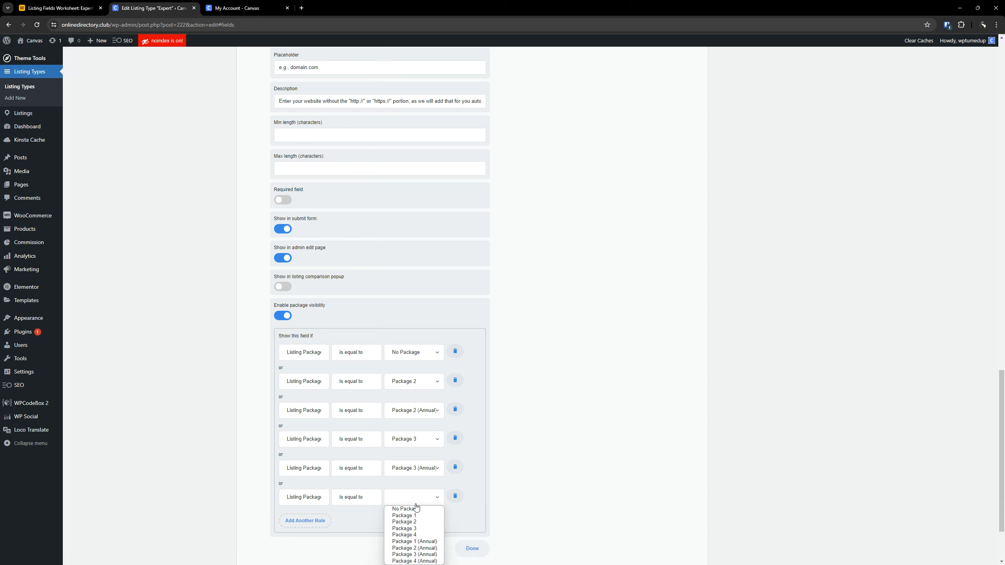
left_click(409, 537)
scroll(328, 449, "down", 2)
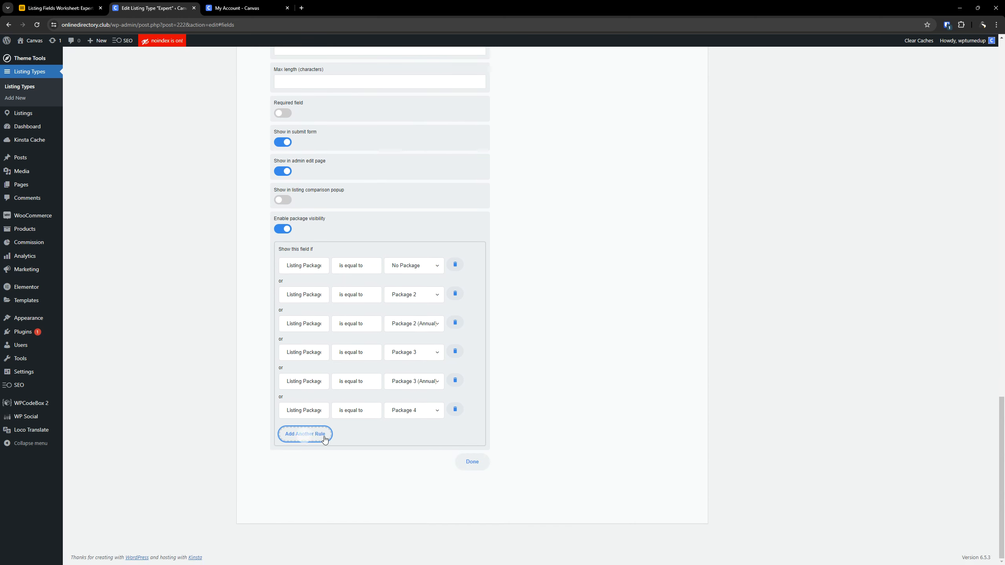
left_click(322, 434)
left_click(407, 439)
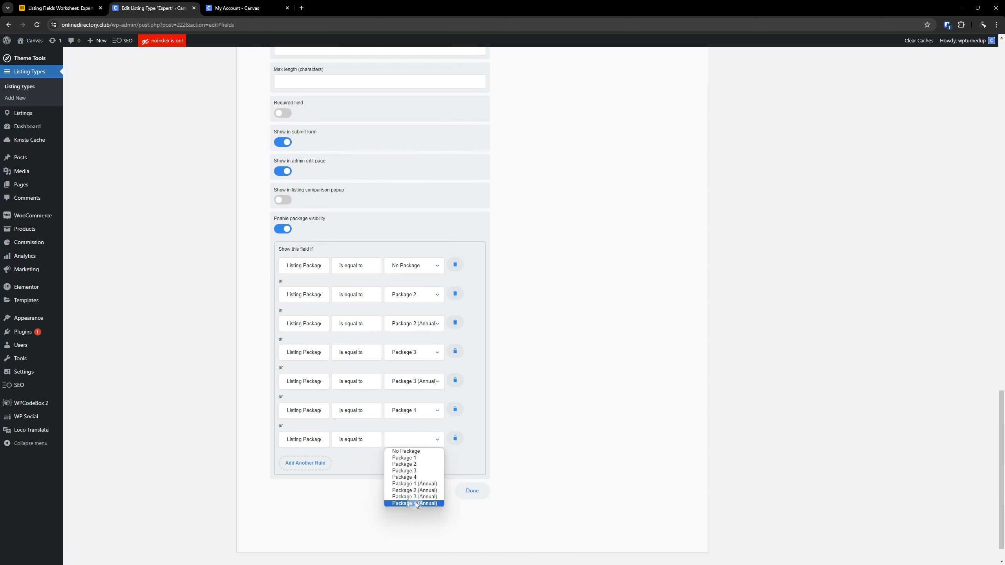
left_click(414, 503)
scroll(307, 223, "up", 6)
left_click(306, 160)
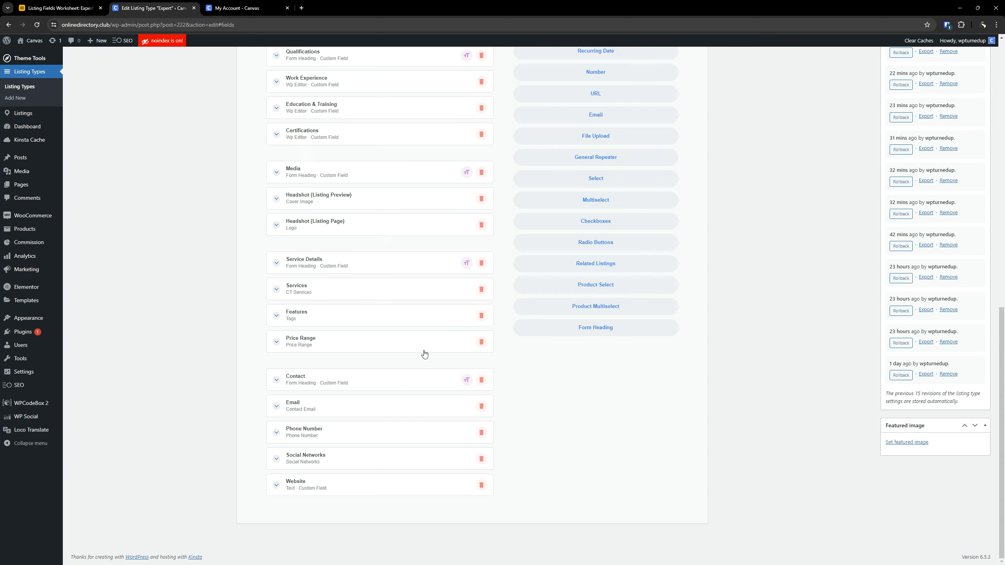
- Copy the Consultations field label from the Airtable worksheet and return to the listing type editor
left_click(98, 12)
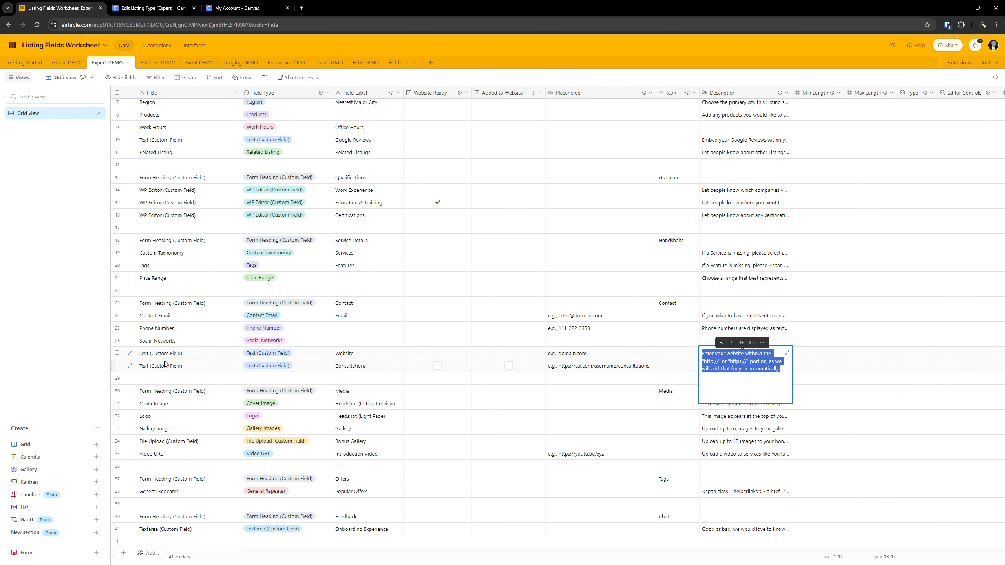
left_click(478, 366)
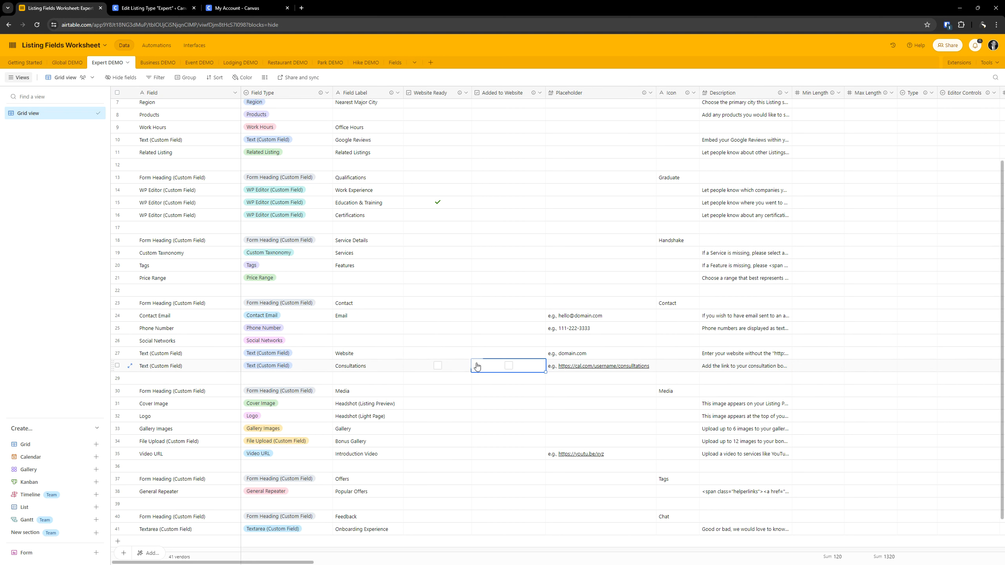
left_click(374, 365)
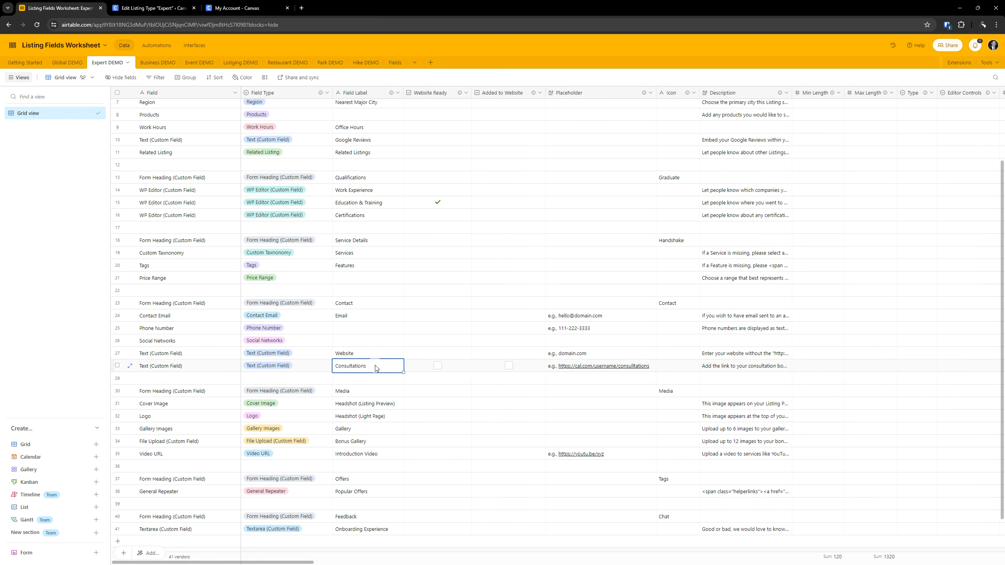
double_click(375, 366)
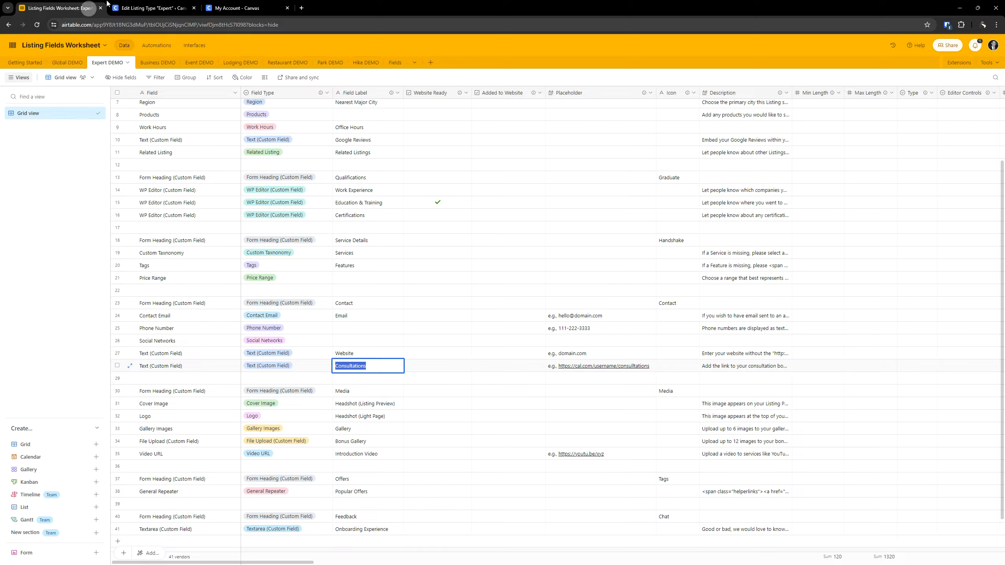
left_click(150, 7)
- Add a Text custom field below Website in the Contact section and label it Consultations
scroll(667, 286, "up", 5)
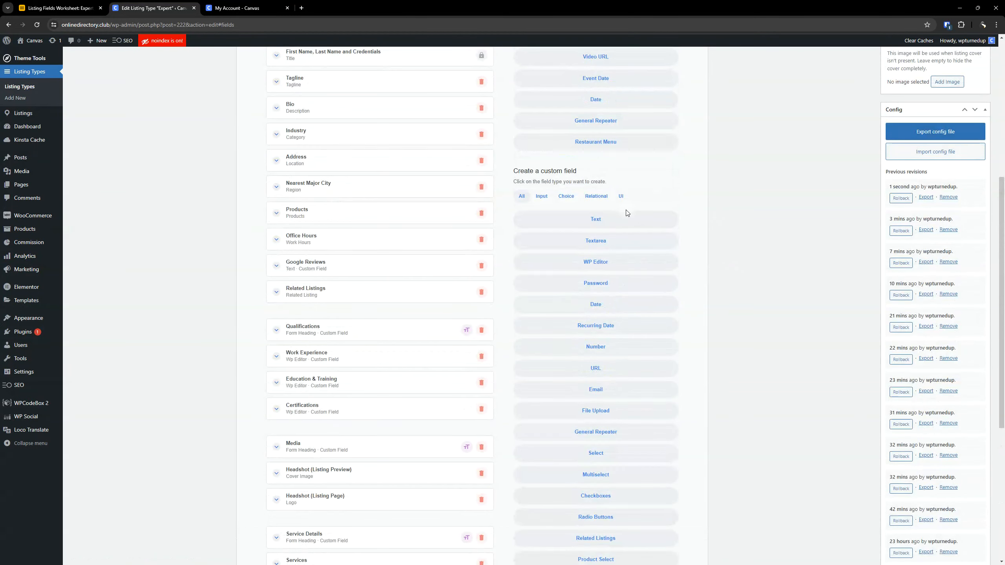
scroll(426, 267, "down", 8)
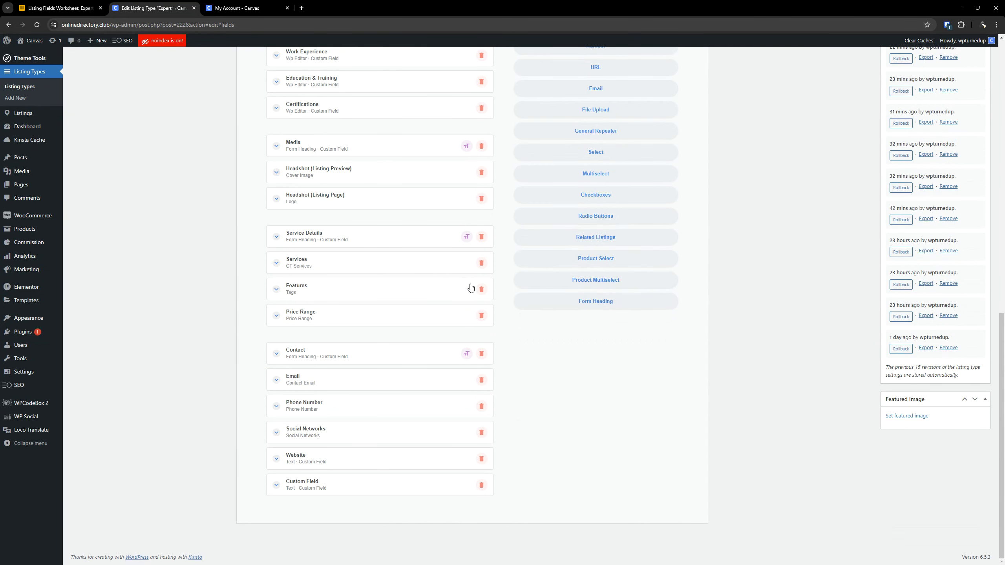
left_click(358, 483)
scroll(358, 435, "down", 5)
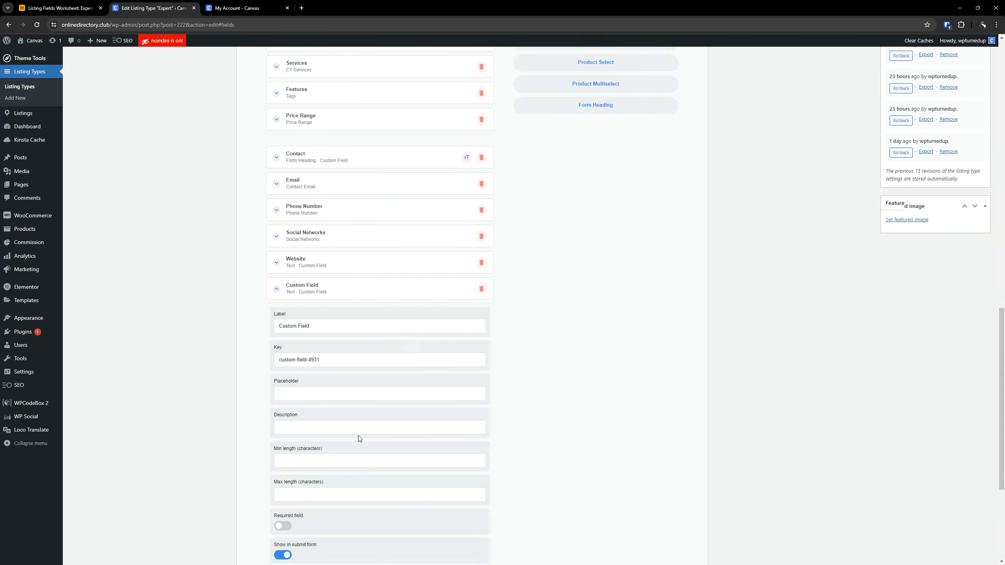
triple_click(302, 325)
type("Consultations")
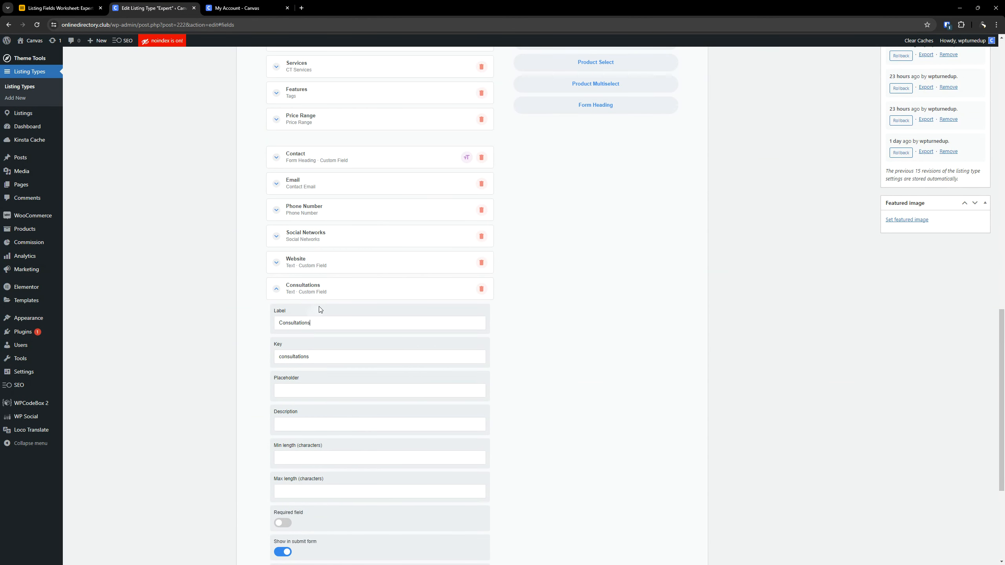
scroll(374, 264, "down", 2)
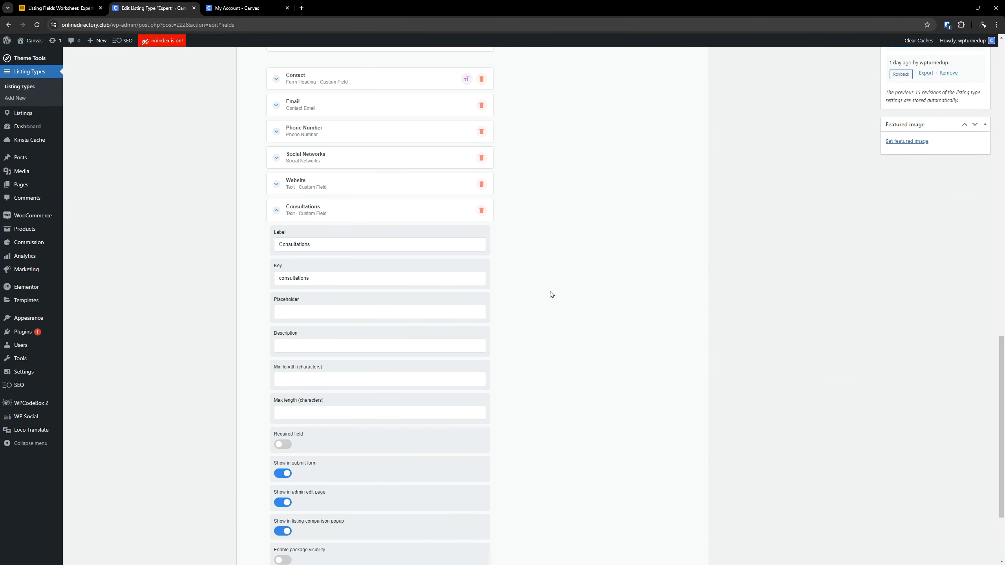
- Copy the Consultations placeholder with the example Cal.com link from the Airtable worksheet into the field's Placeholder setting
scroll(549, 293, "down", 3)
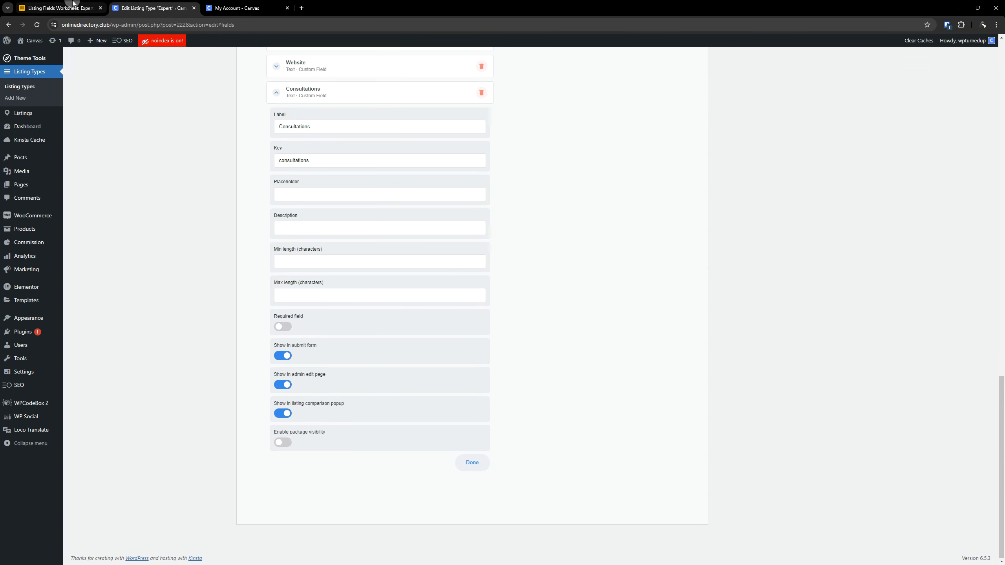
left_click(60, 8)
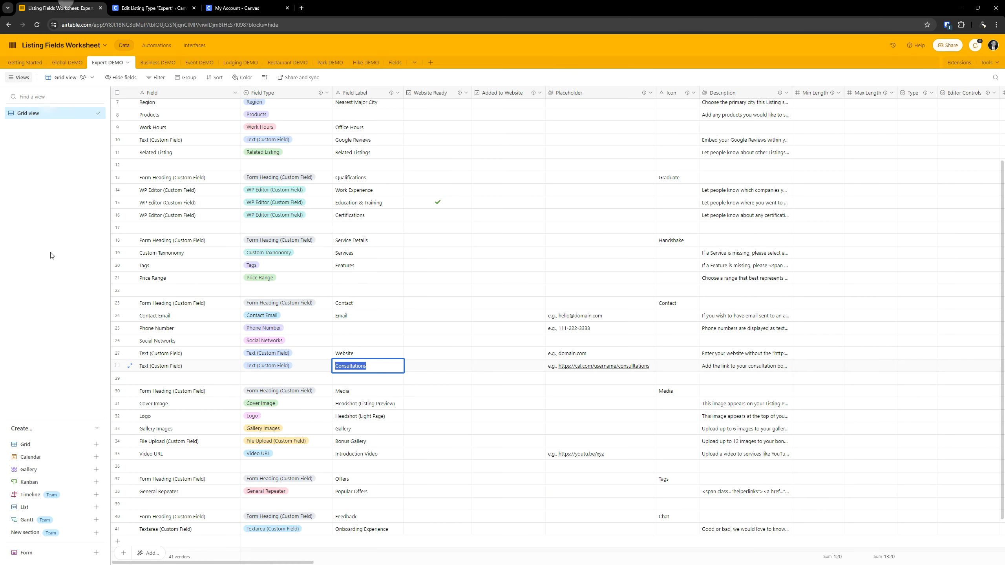
double_click(658, 367)
double_click(648, 366)
key("ctrl+c")
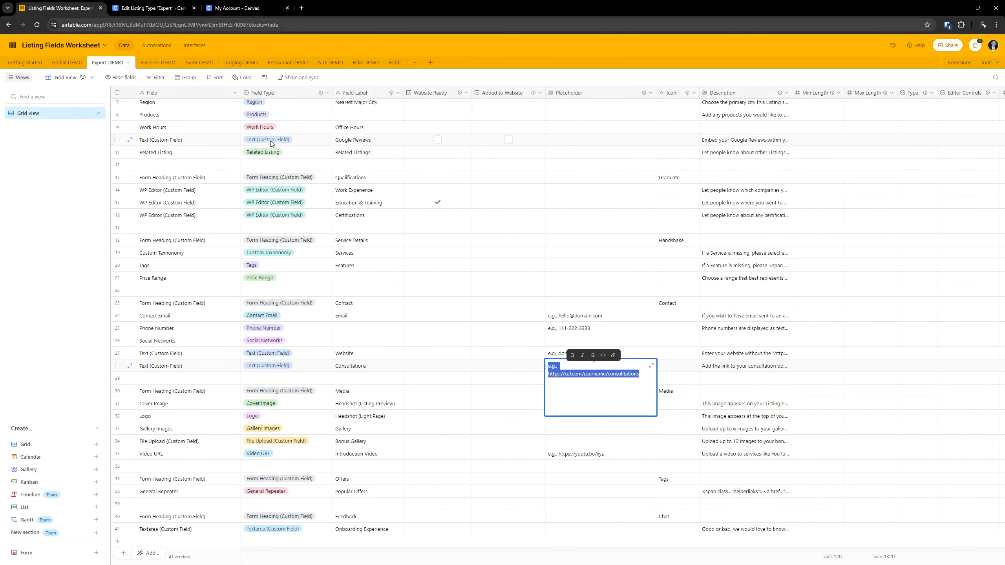
left_click(157, 4)
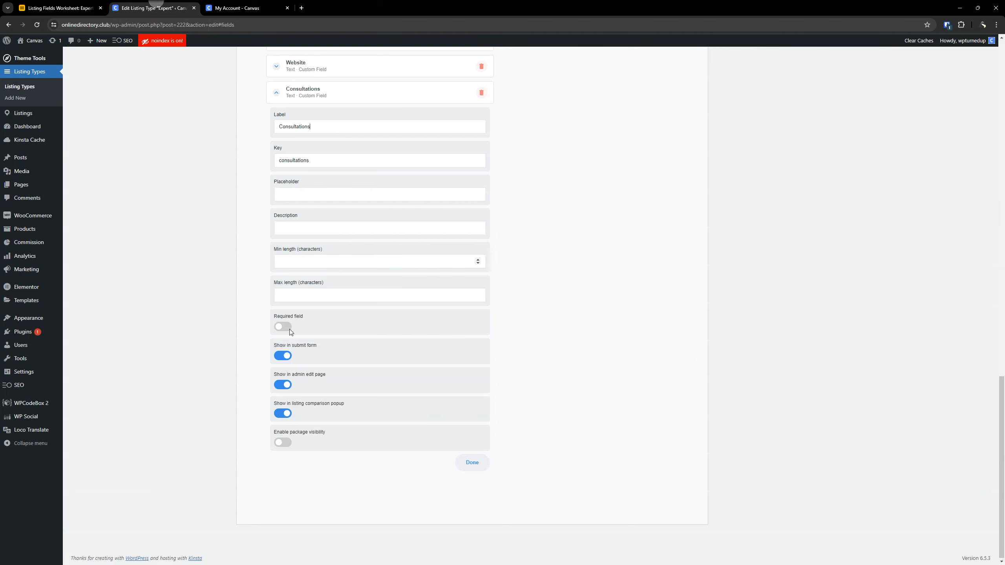
left_click(290, 194)
key("ctrl+v")
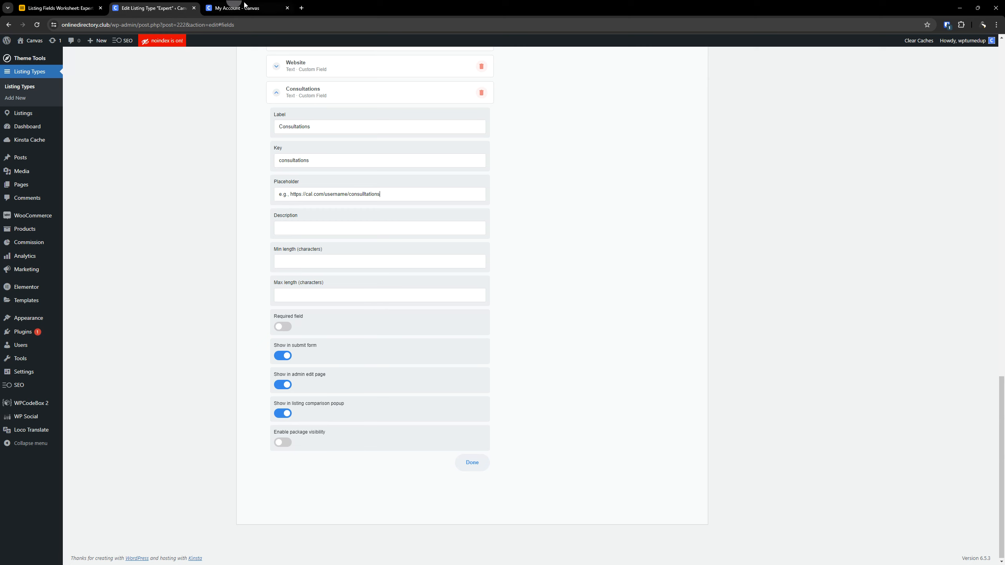
- Copy the Consultations description about adding the booking form link from the Airtable worksheet into the field's Description setting
left_click(60, 8)
double_click(726, 368)
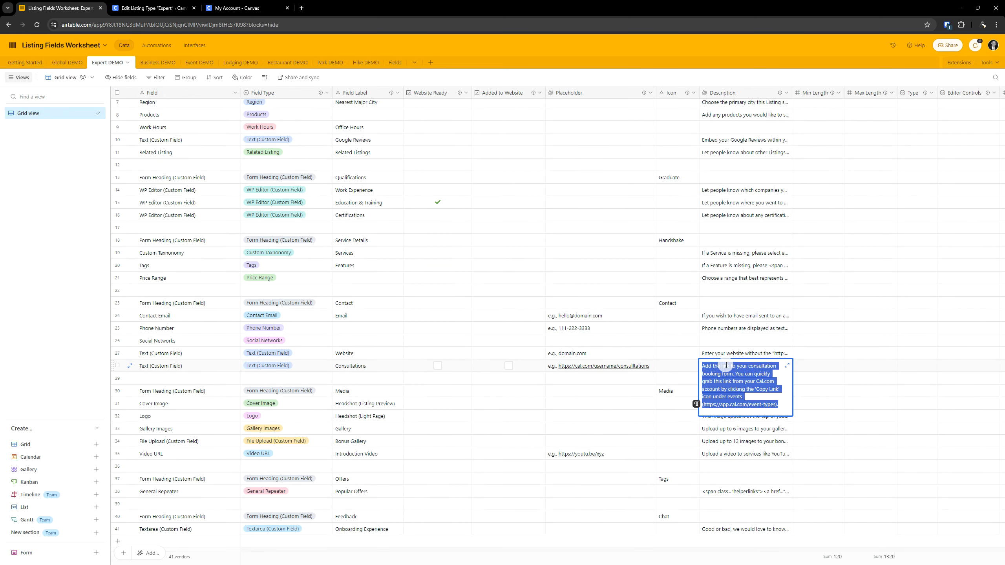
left_click(154, 8)
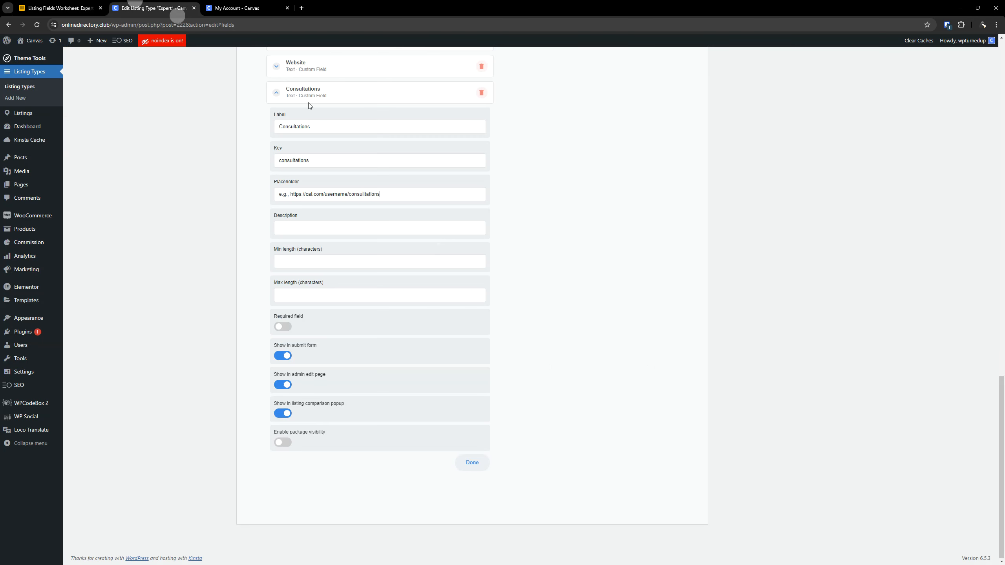
key("ctrl+v")
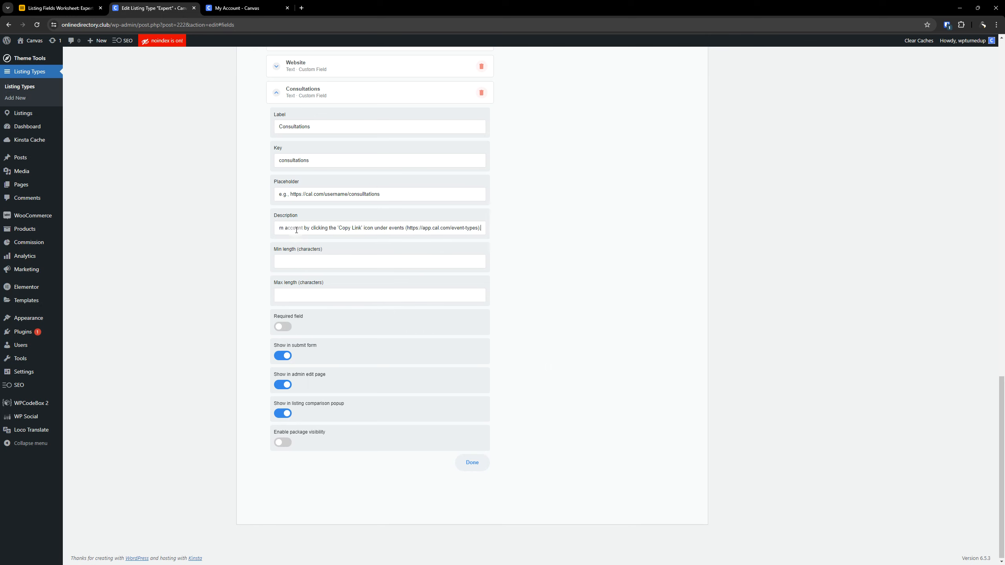
- Read through the full Description text of the Consultations field and check its Placeholder
left_click_drag(319, 226, 240, 228)
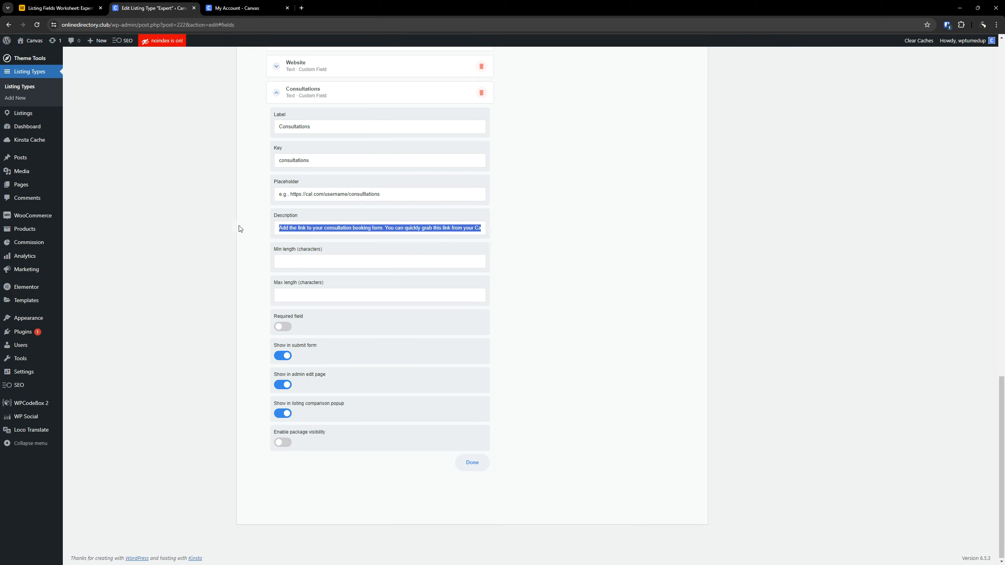
key("Left")
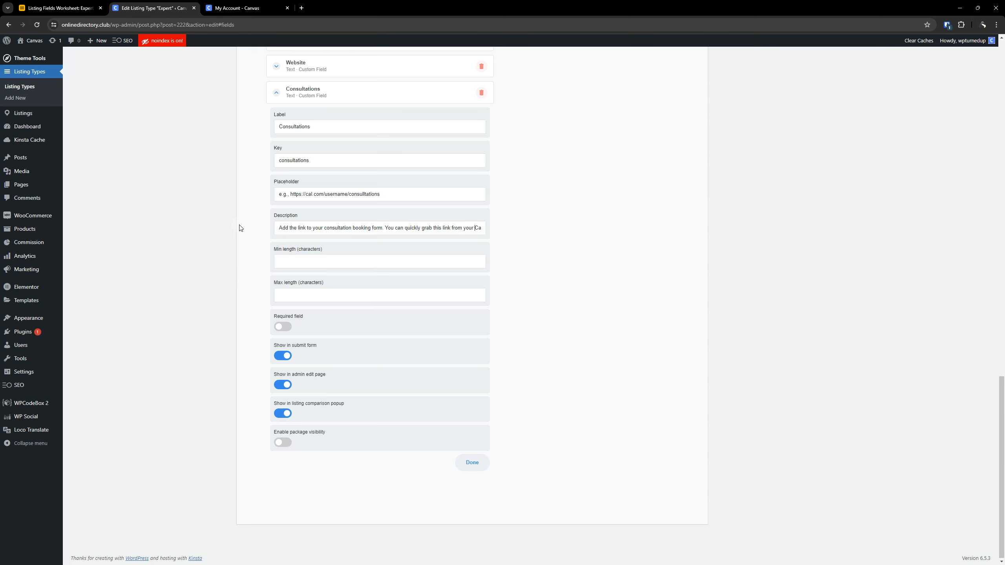
key("Right")
key("Right")
key("Right")
key("Right")
key("Right")
key("Right")
key("Right")
key("Right")
key("Right")
key("Right")
key("Right")
key("Right")
key("Right")
key("Right")
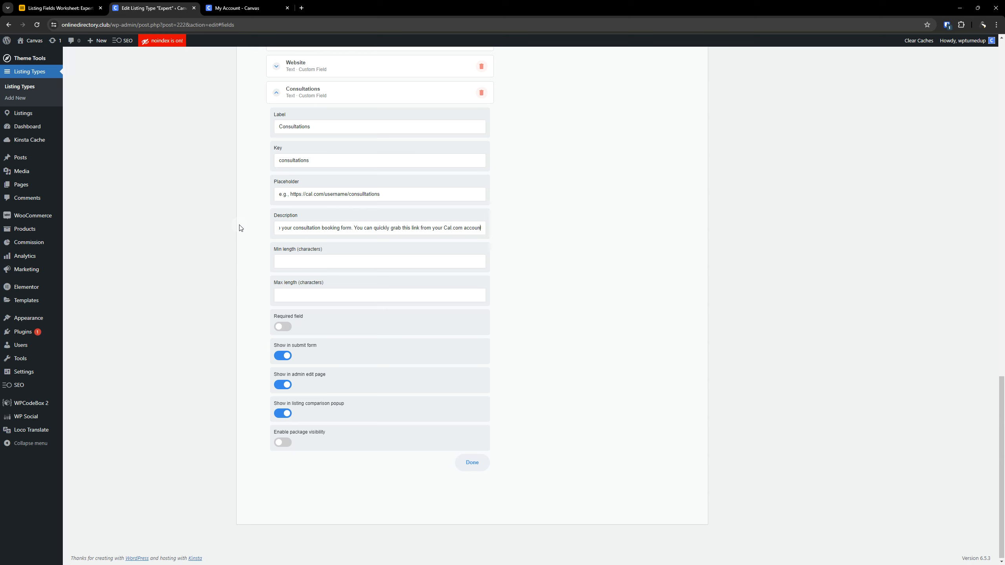
key("Right")
type("by click")
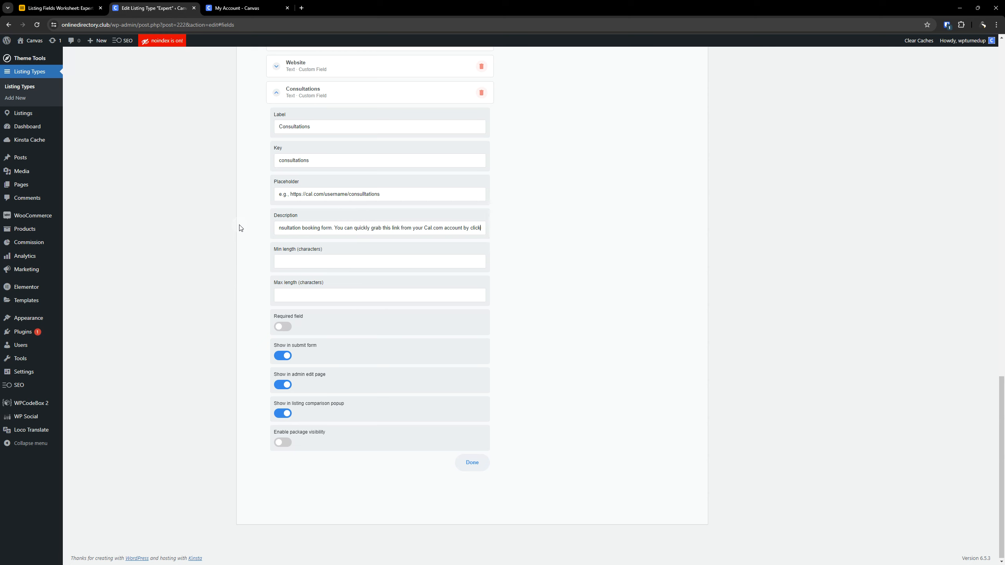
type("ing the 'Copy Link' icon under events (h")
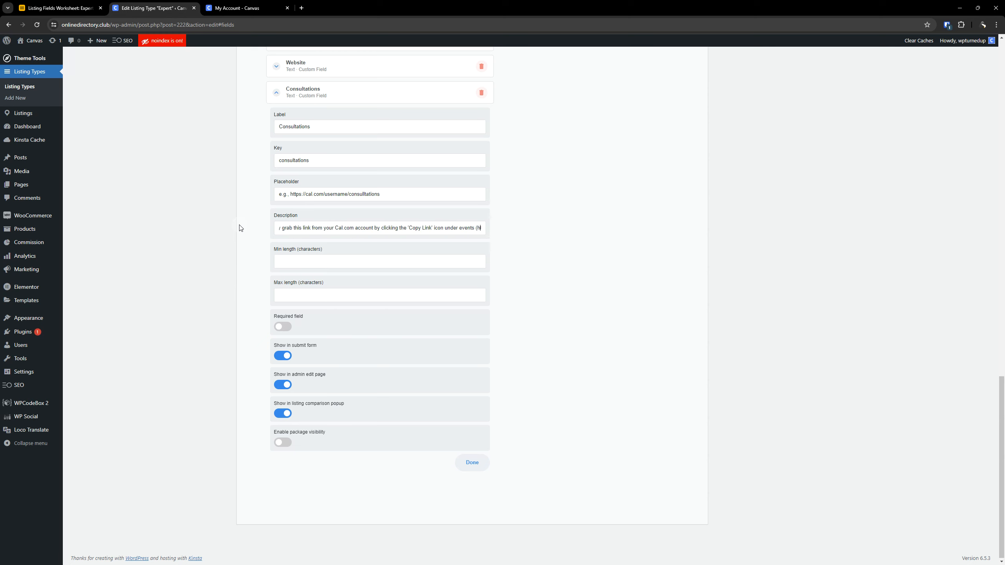
type("ttps://app.cal.com/event-types).")
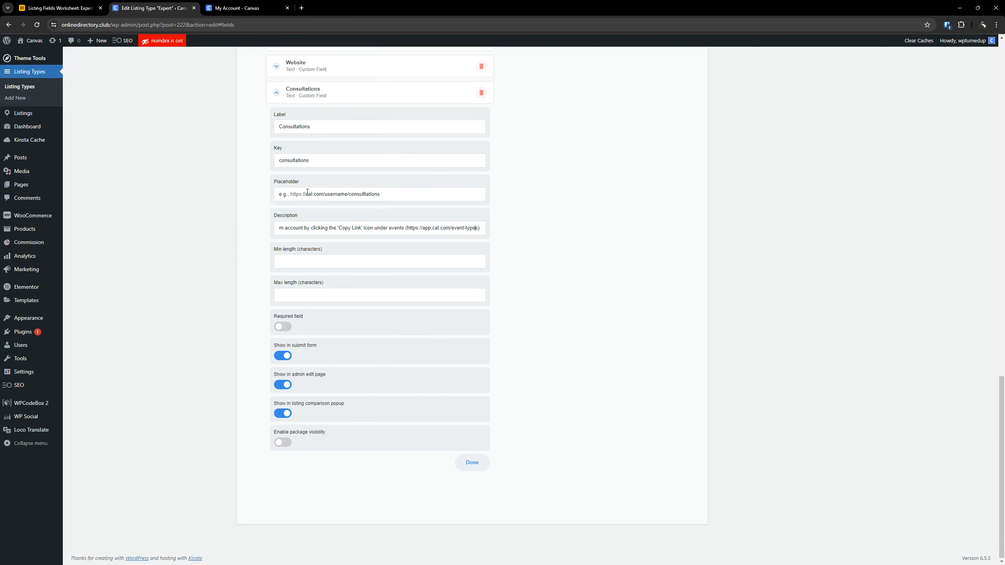
triple_click(335, 194)
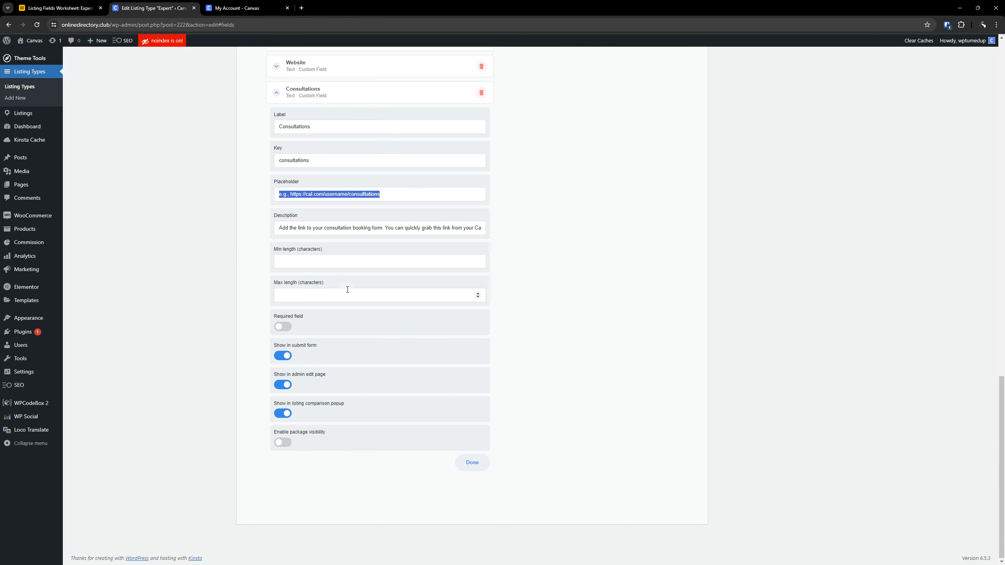
left_click(555, 272)
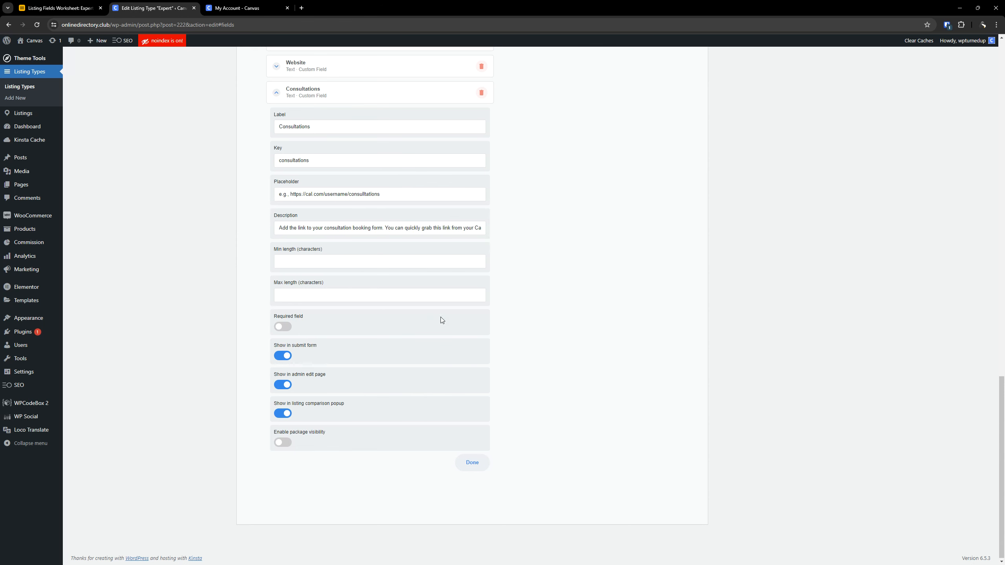
- Turn off the listing comparison popup for Consultations and enable package visibility with a first rule for No Package
left_click(284, 412)
left_click(282, 441)
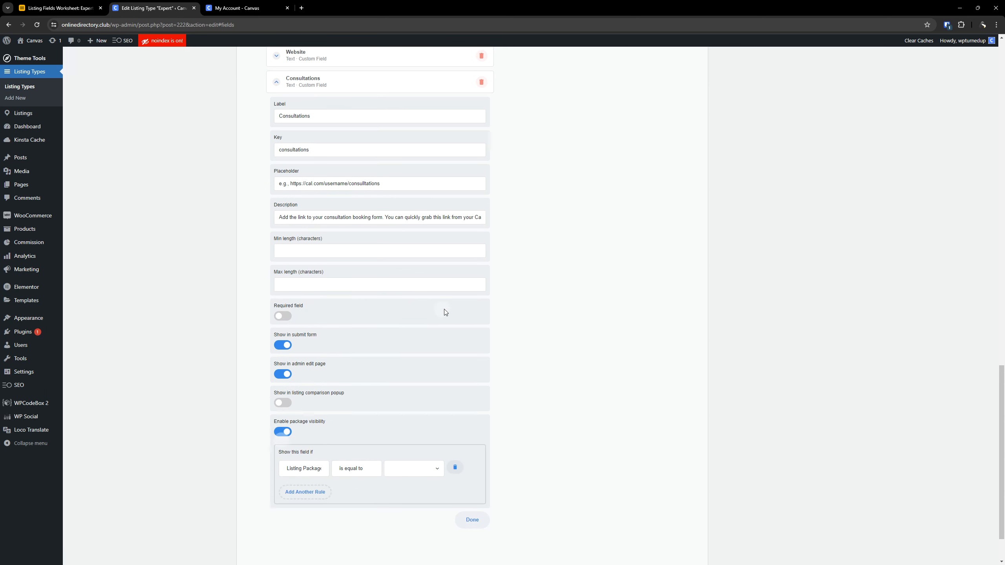
scroll(444, 310, "down", 2)
left_click(407, 414)
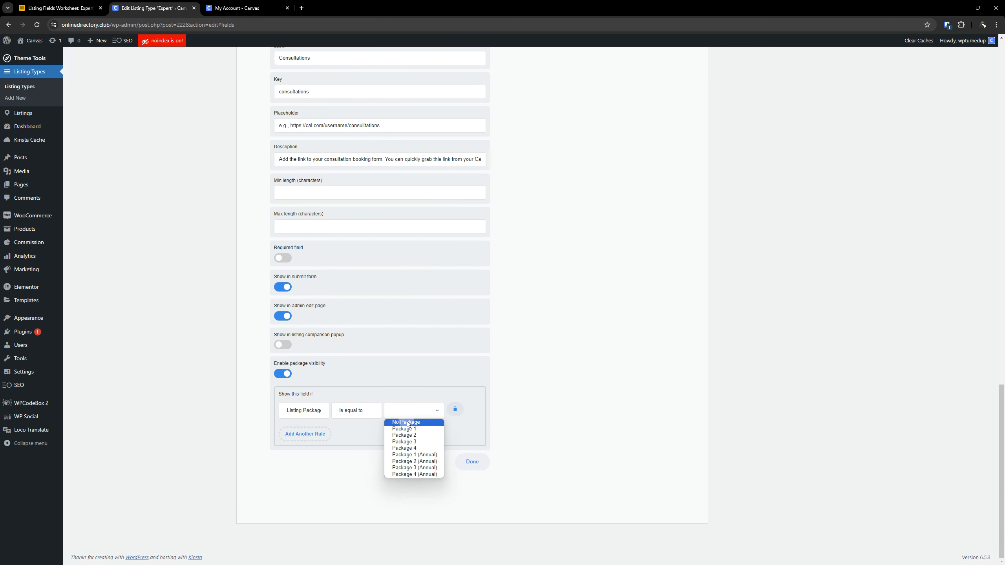
left_click(409, 423)
- Check the Consultations row in the Airtable worksheet for its required, submit form, package visibility and listing comparison settings
left_click(63, 5)
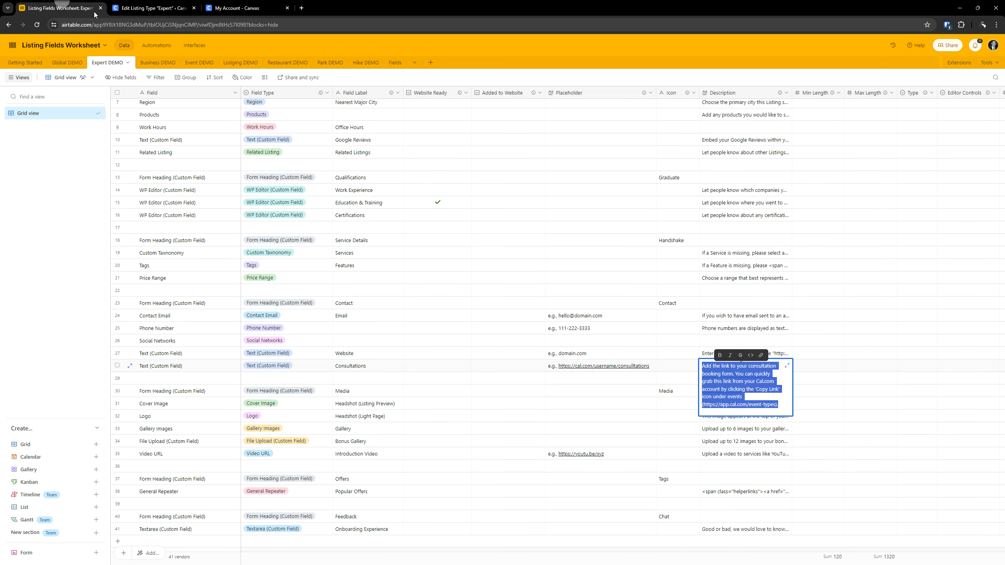
left_click(855, 366)
left_click(763, 367)
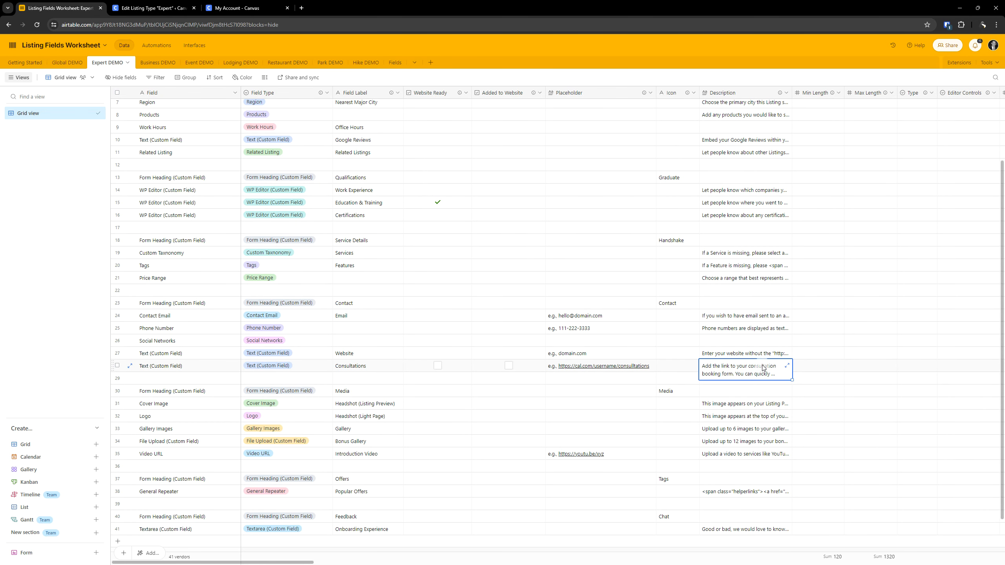
key("Right")
key("Right")
key("Right")
key("Right")
key("Right")
key("Right")
key("Right")
key("Right")
key("Right")
key("Right")
key("Right")
key("Right")
key("Right")
key("Right")
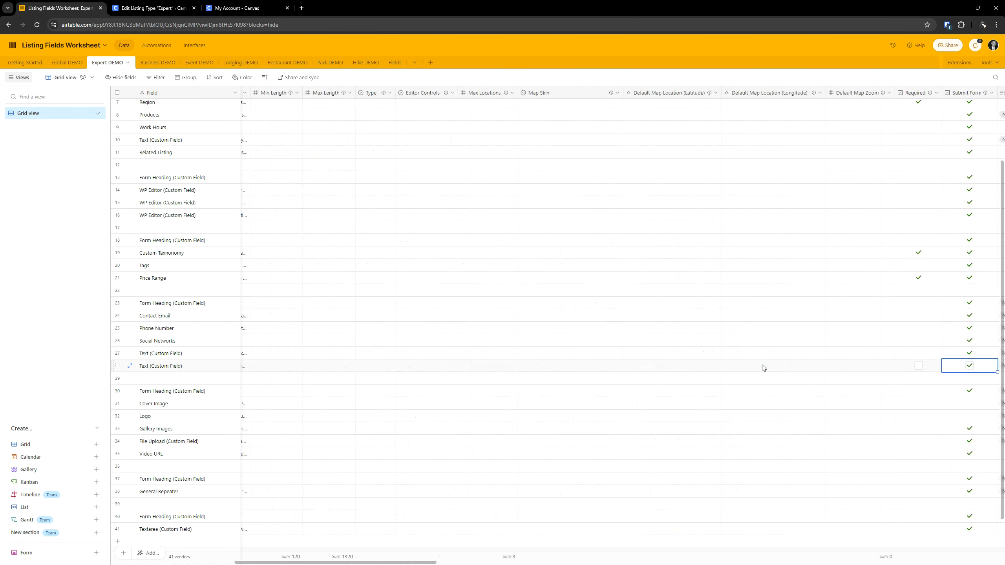
key("Left")
key("Left")
key("Left")
key("Left")
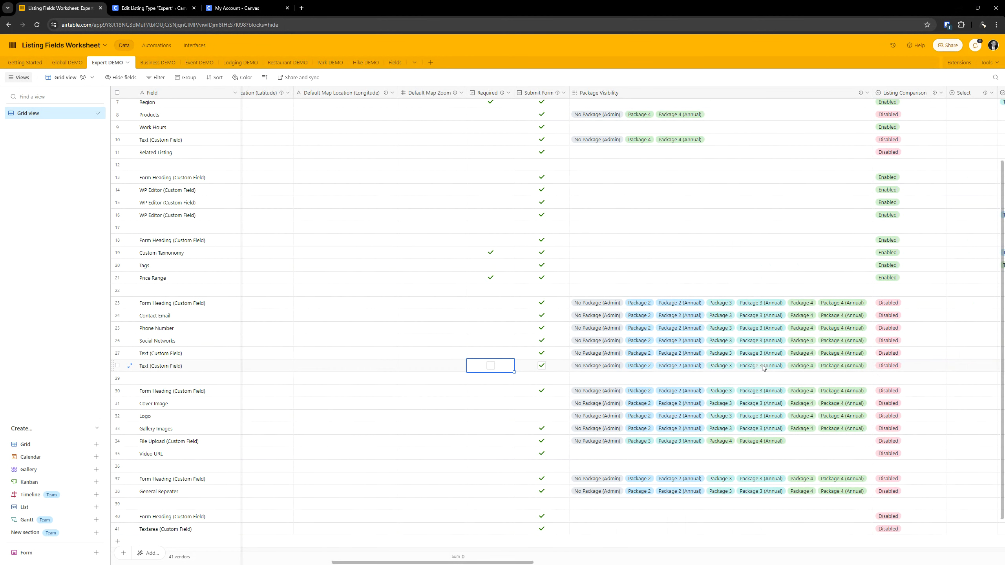
key("Left")
key("Left")
key("Left")
key("Left")
key("Left")
key("Left")
key("Left")
key("Left")
key("Left")
key("Left")
key("Left")
key("Left")
key("Left")
key("Left")
key("Left")
key("Left")
key("Left")
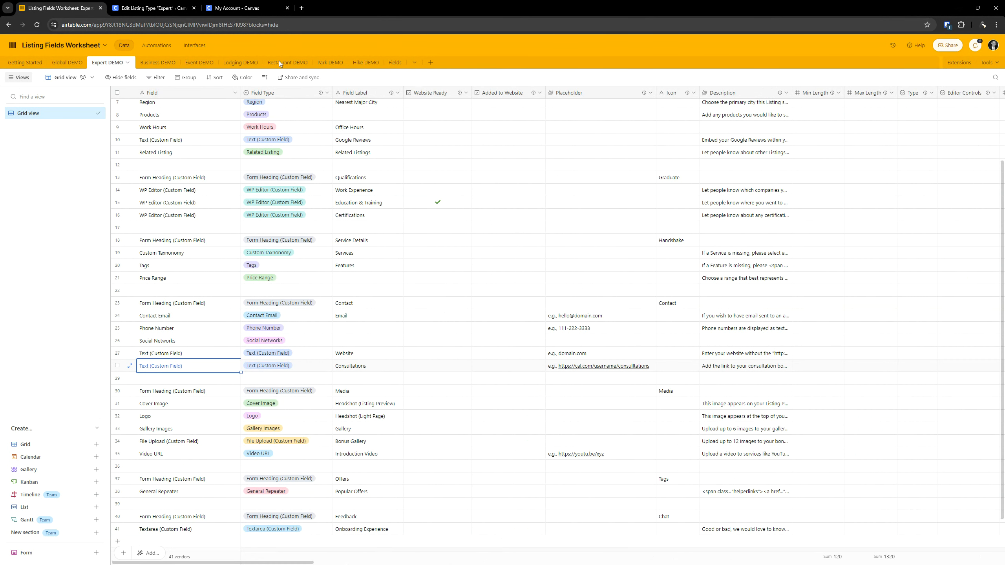
left_click(162, 6)
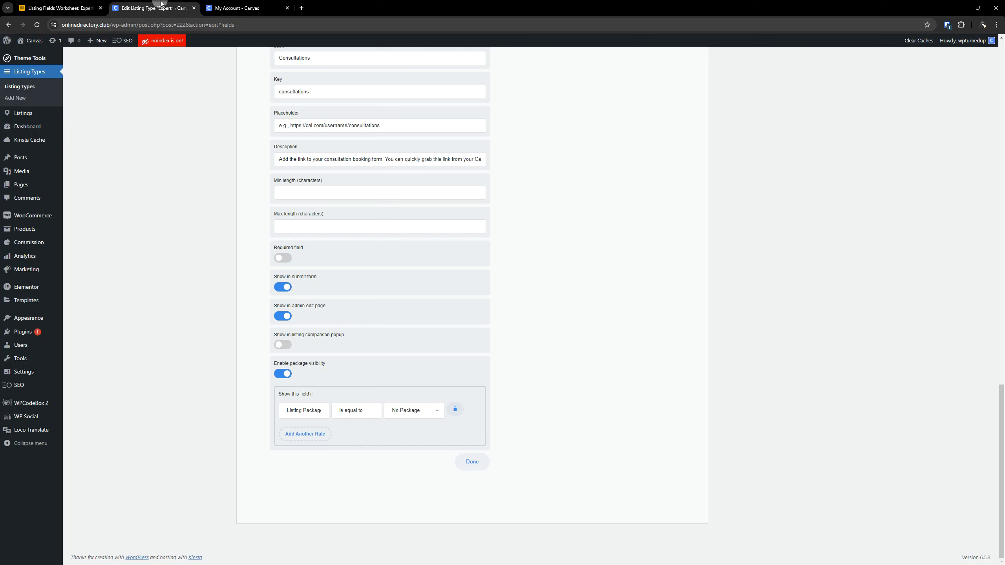
- Add package visibility rules for Package 2 and Package 2 (Annual) to the Consultations field
left_click(300, 434)
left_click(407, 439)
left_click(409, 460)
left_click(305, 463)
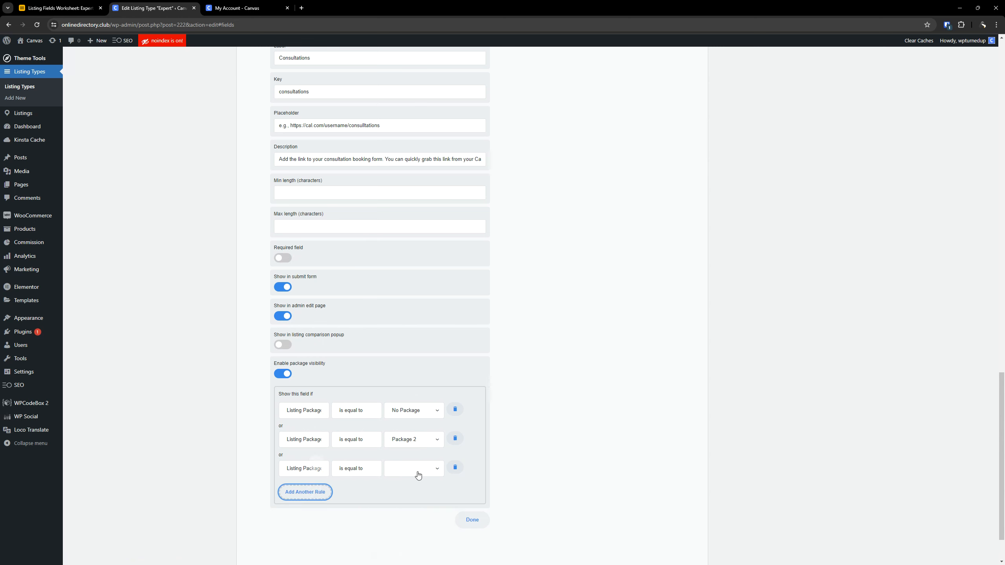
left_click(418, 475)
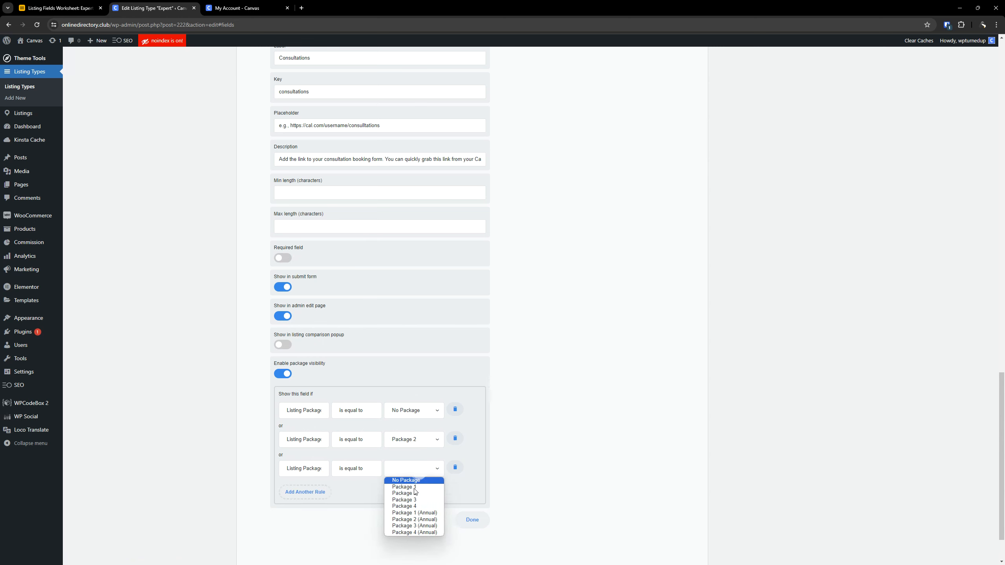
left_click(424, 518)
- Add package visibility rules for Package 3 and Package 3 (Annual) to the Consultations field
scroll(423, 514, "down", 2)
left_click(305, 433)
left_click(415, 440)
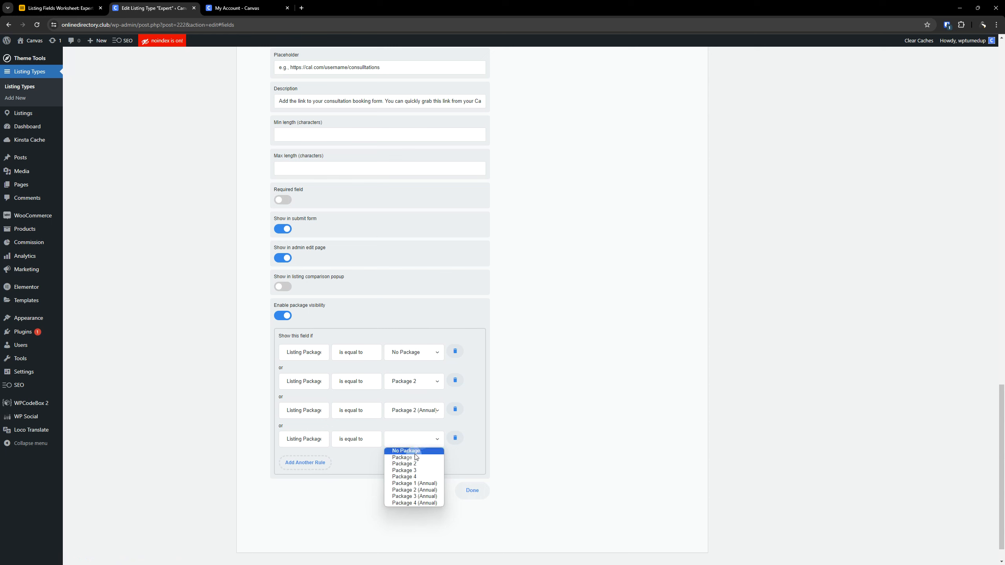
left_click(404, 470)
left_click(316, 463)
left_click(414, 468)
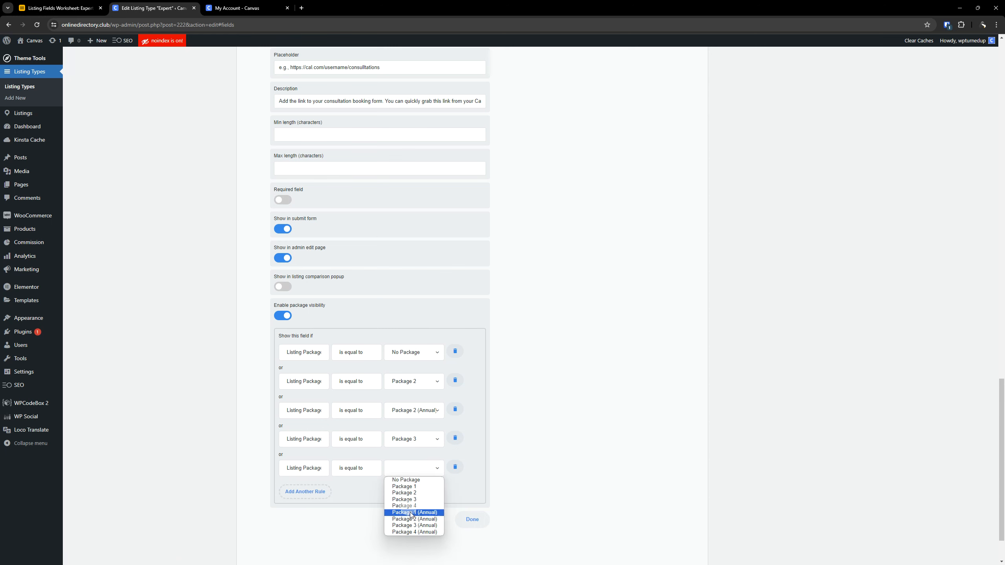
left_click(414, 525)
- Add package visibility rules for Package 4 and Package 4 (Annual) to the Consultations field and update the Expert listing type
left_click(302, 492)
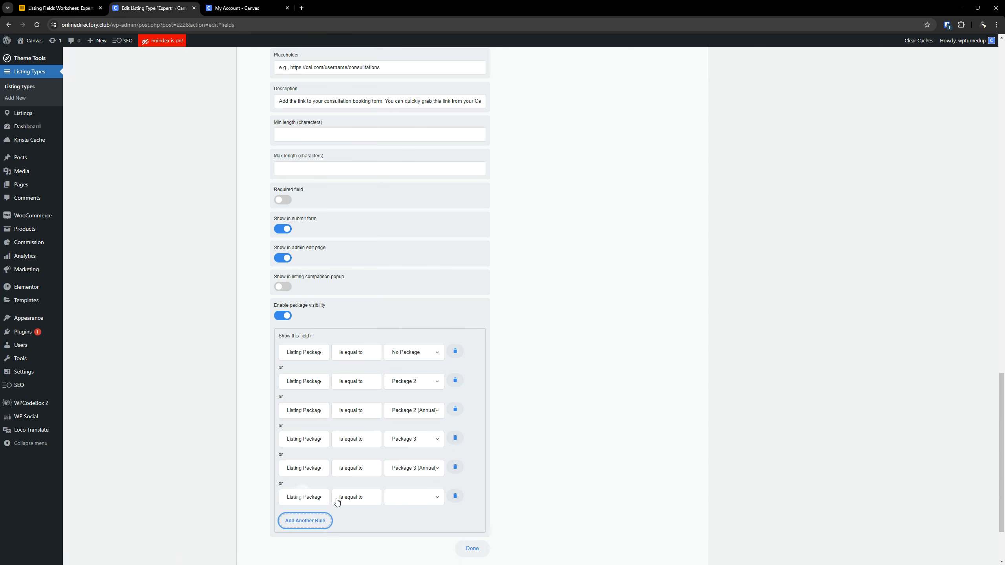
left_click(398, 501)
left_click(410, 534)
scroll(325, 464, "down", 3)
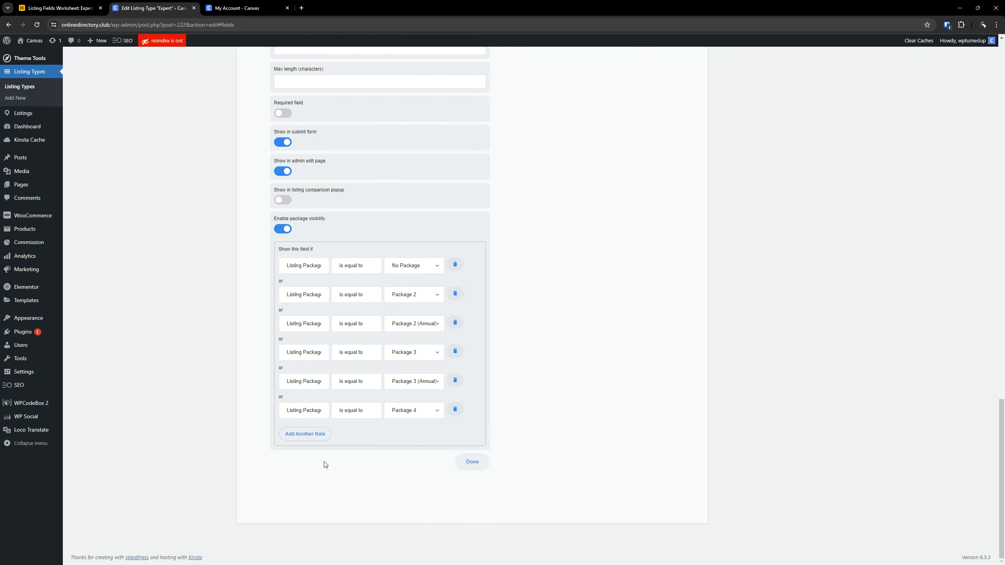
left_click(305, 433)
left_click(411, 440)
left_click(421, 504)
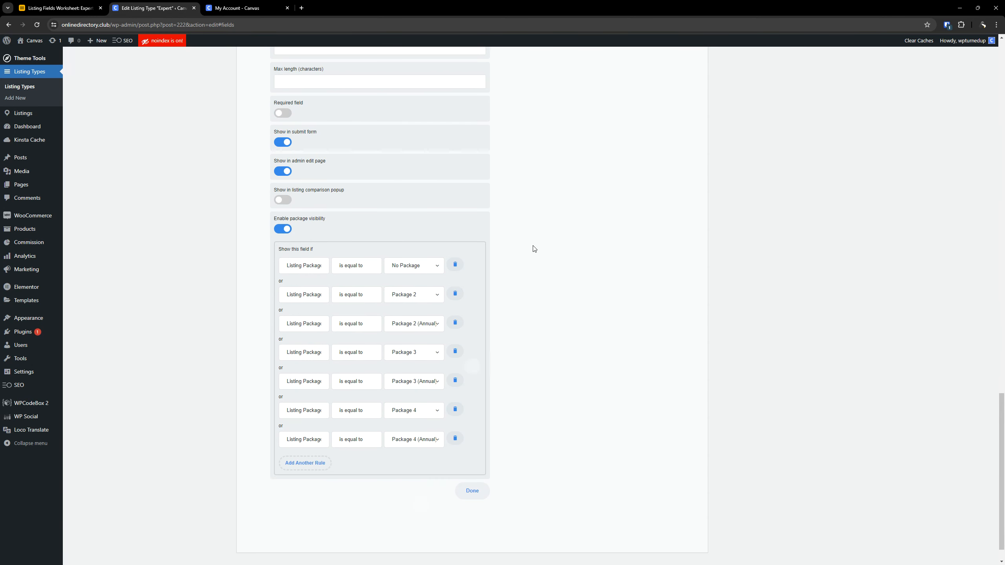
scroll(664, 397, "up", 20)
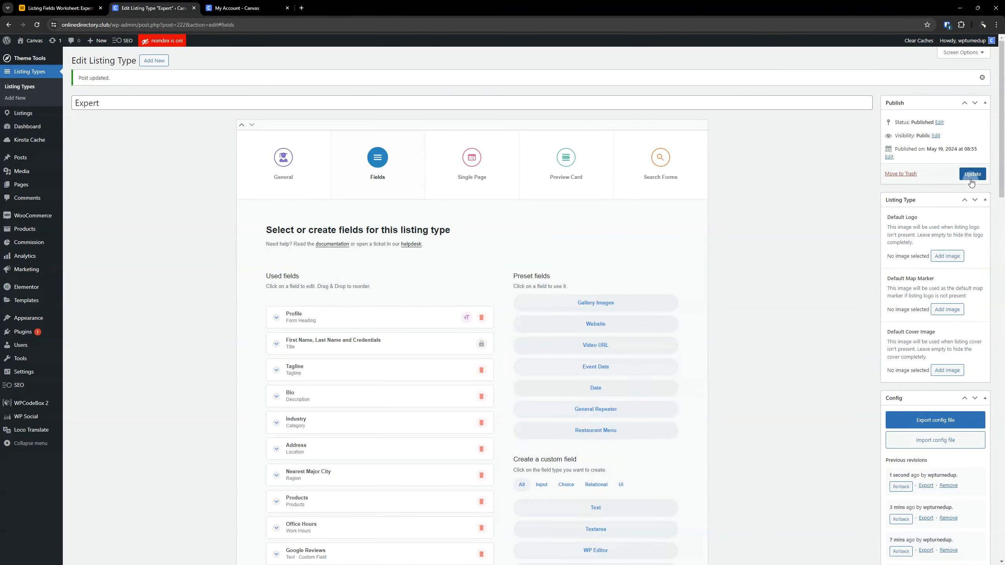
- Copy the Media form heading label from the Airtable worksheet and return to the listing type editor
left_click(75, 7)
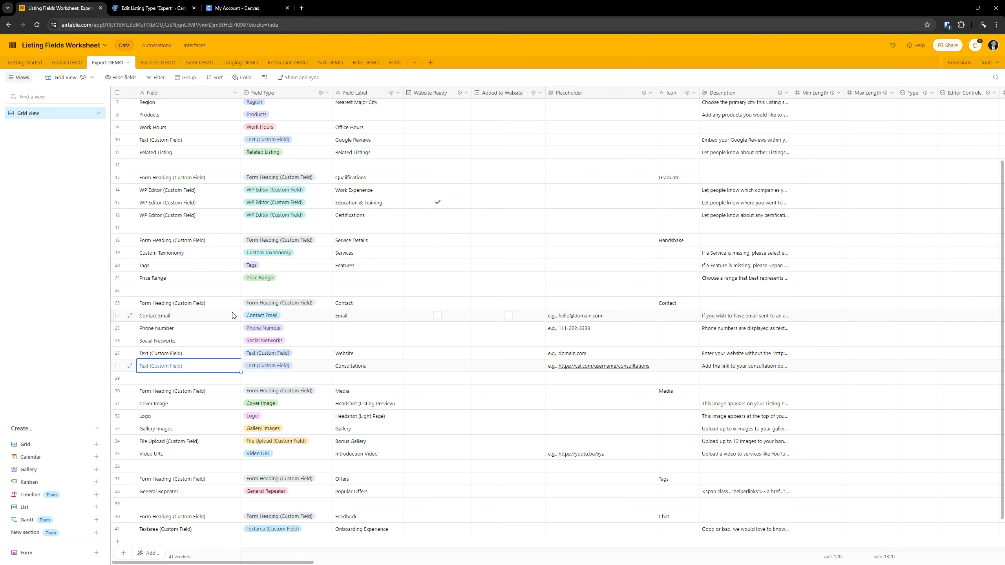
scroll(233, 315, "down", 1)
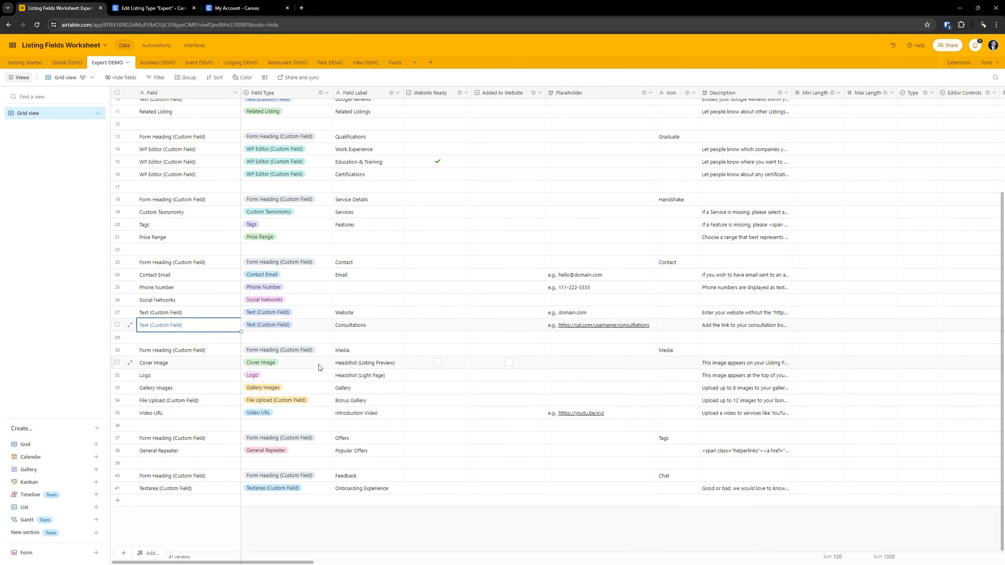
double_click(358, 353)
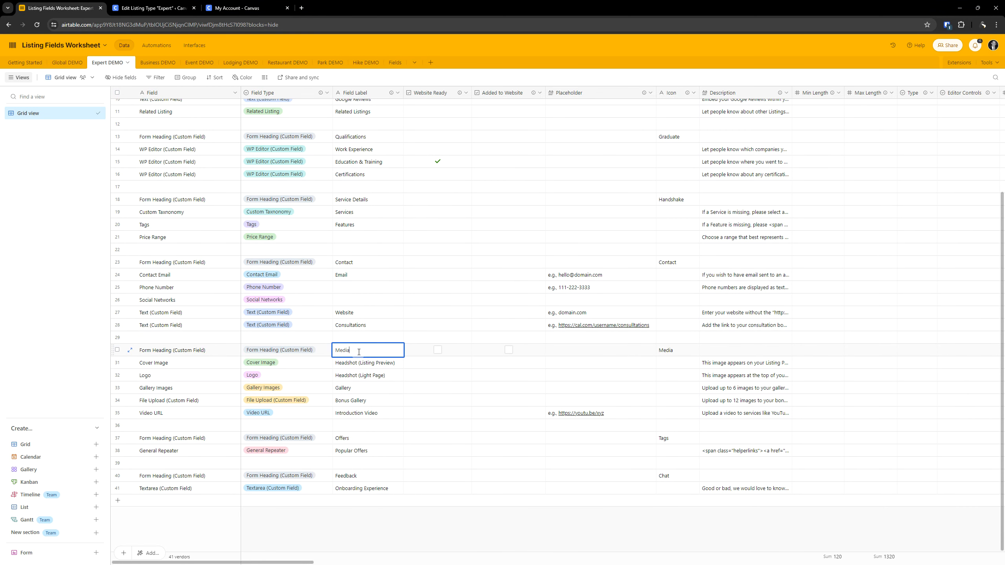
key("ctrl+Tab")
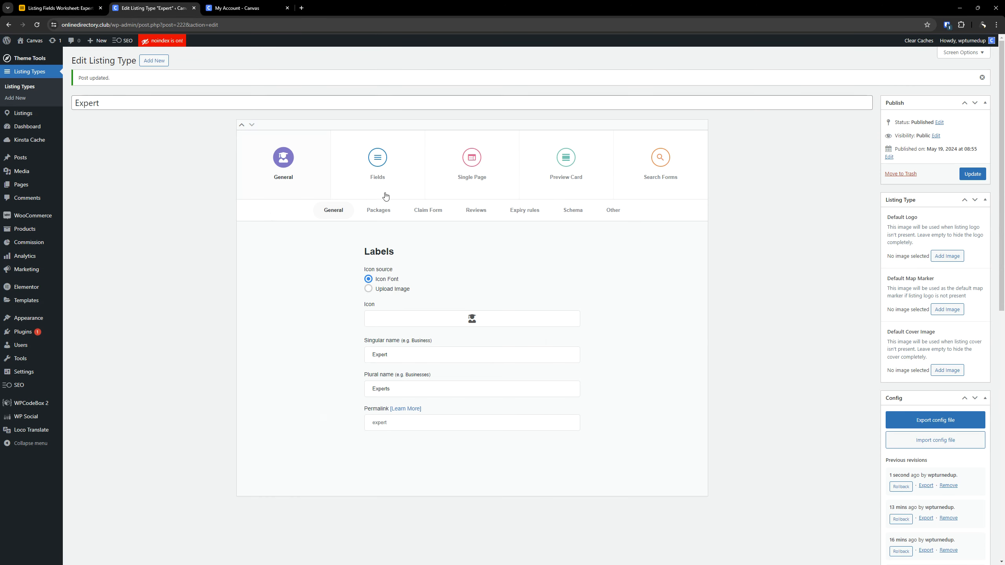
- Examine the Media form heading's current settings and its Airtable worksheet row across to the Package Visibility column
scroll(369, 357, "down", 13)
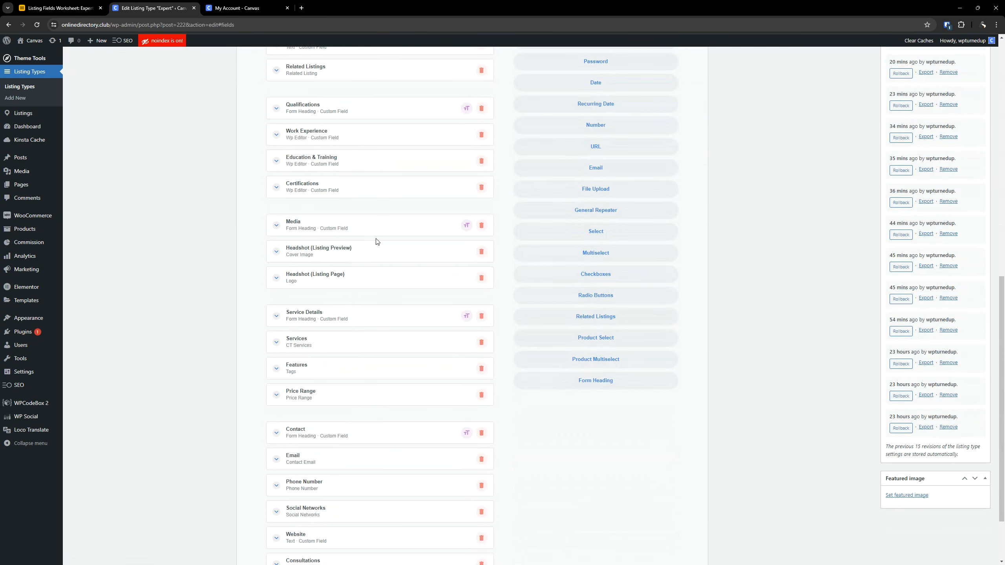
left_click(326, 232)
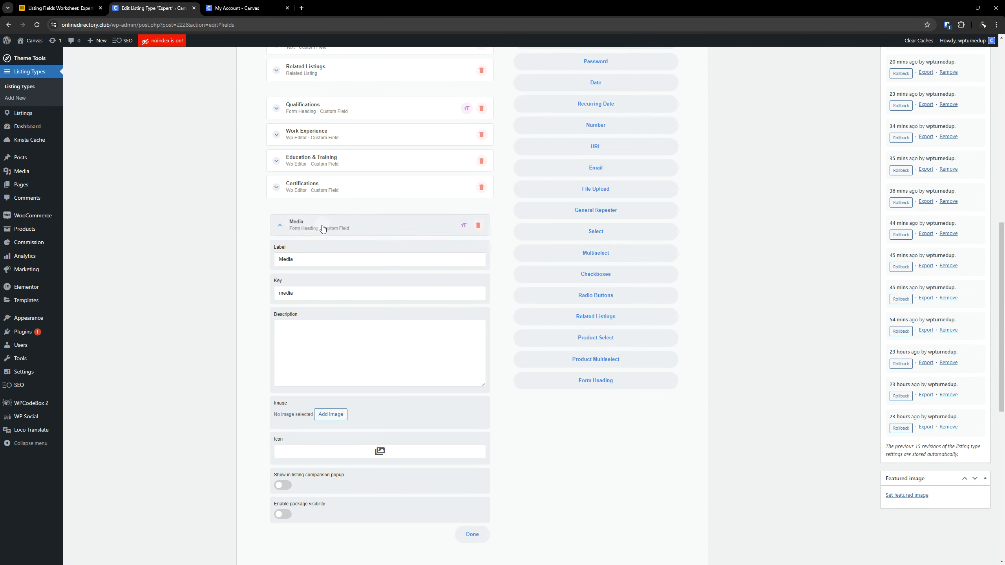
left_click(323, 229)
left_click(71, 5)
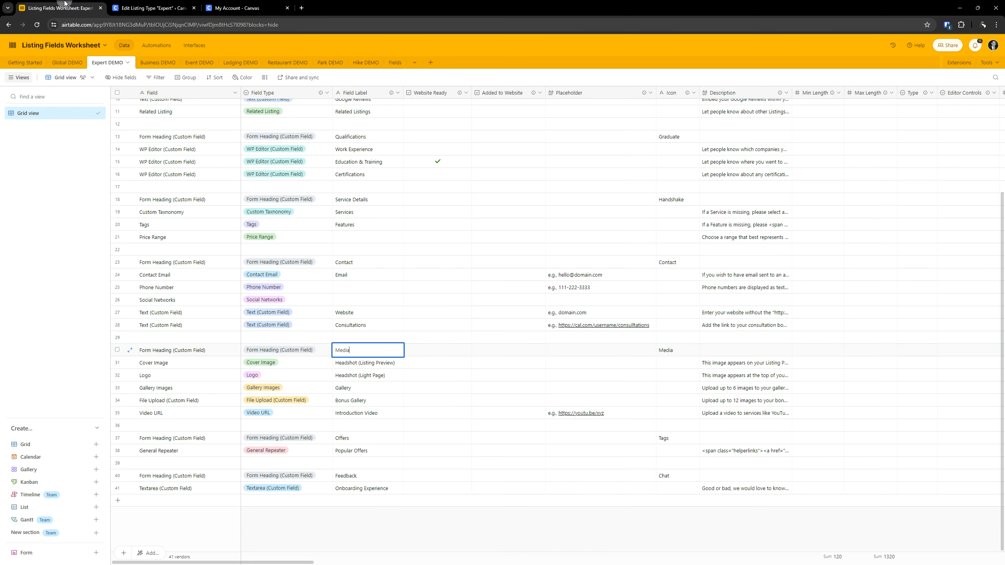
left_click(284, 349)
left_click(376, 352)
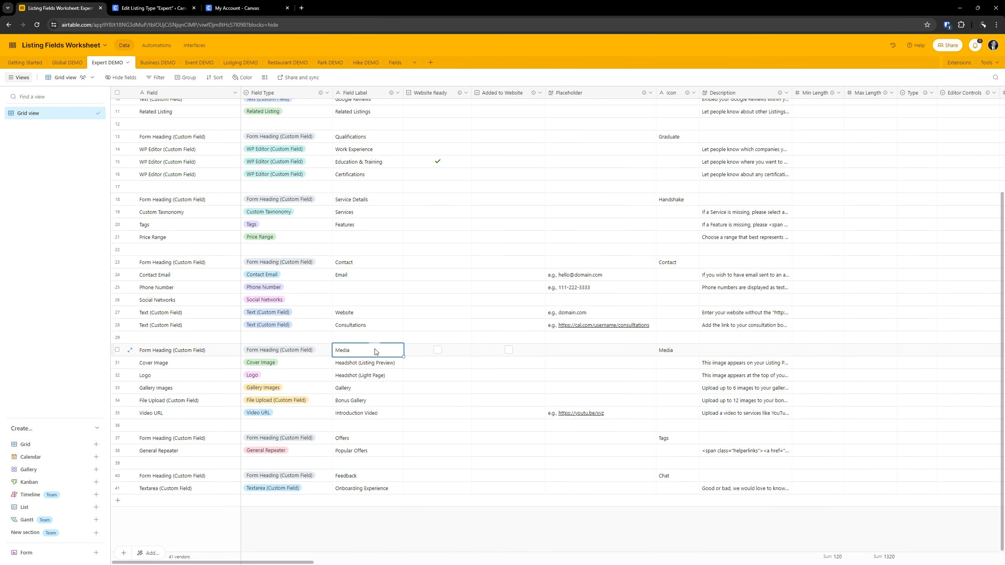
key("Right")
key("Right")
key("Right")
key("Right")
key("Right")
key("Right")
key("Right")
key("Right")
key("Right")
key("Right")
key("Right")
key("Right")
key("Right")
key("Right")
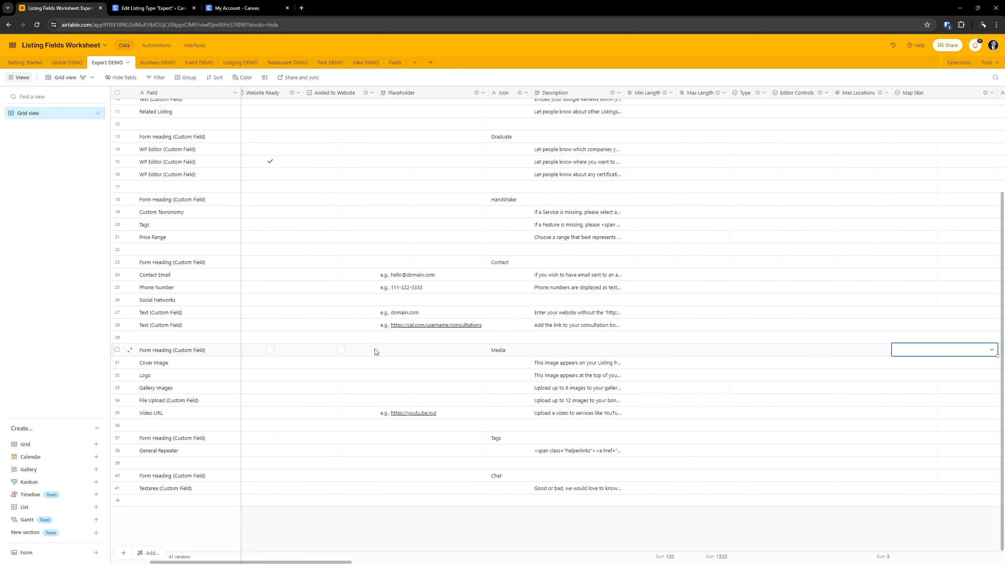
key("Right")
key("Right")
key("Right")
key("Right")
key("Left")
key("Left")
key("Left")
key("Left")
key("Left")
key("Left")
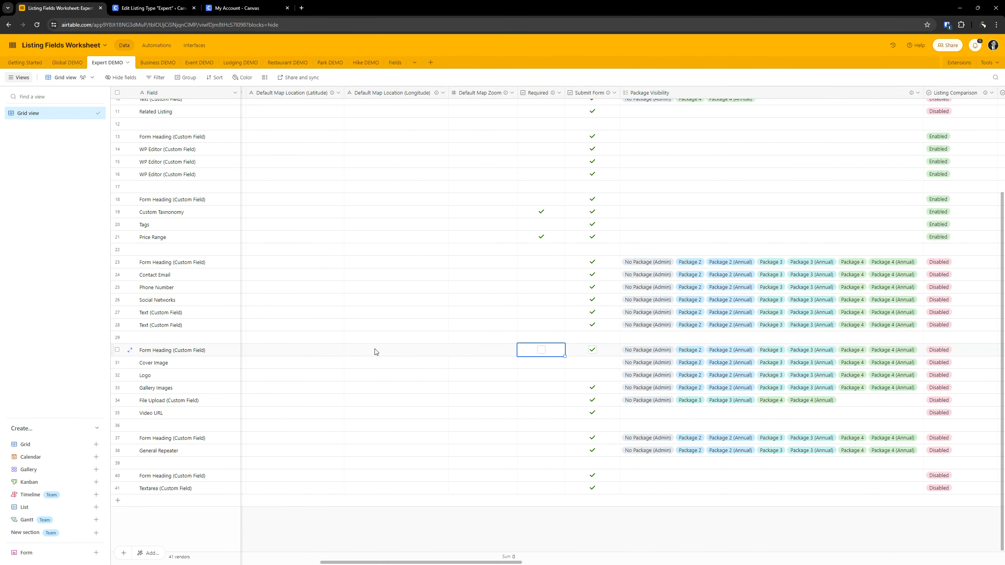
key("Left")
key("Right")
key("Right")
key("Right")
key("Right")
key("Right")
key("Right")
key("Right")
key("Right")
key("Right")
key("Right")
key("Right")
key("Right")
key("Right")
key("Right")
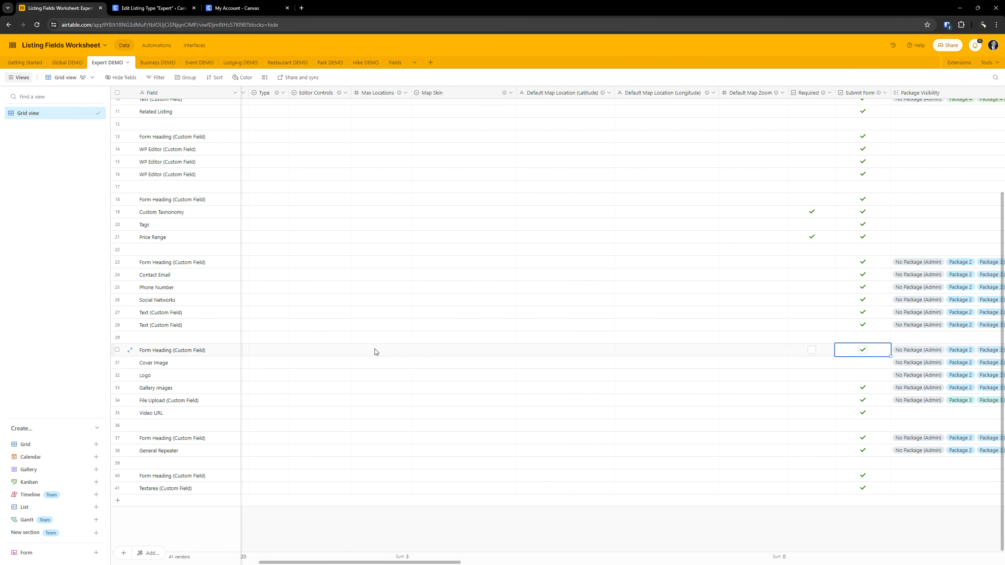
key("Left")
key("Left")
key("Left")
key("Left")
key("Left")
key("Left")
key("Left")
key("Left")
key("Left")
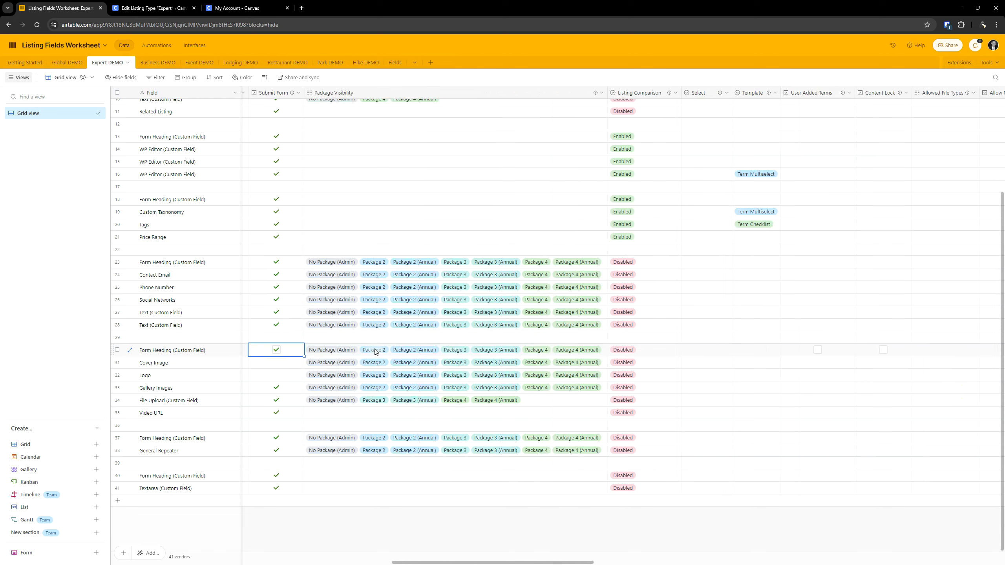
key("Right")
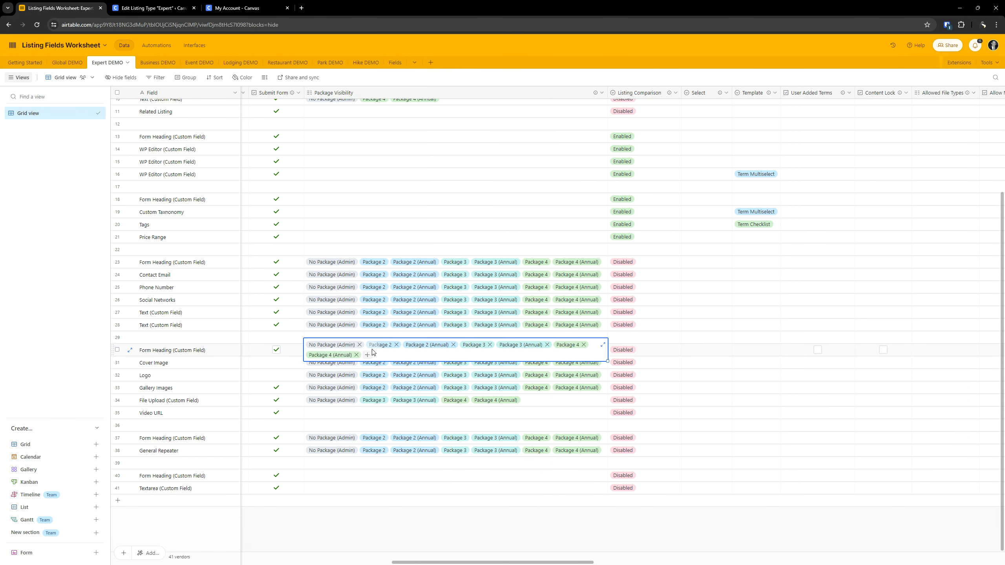
- Return to the listing type editor and move Media, Headshot (Listing Preview) and Headshot (Listing Page), in that order, below Consultations
left_click(146, 8)
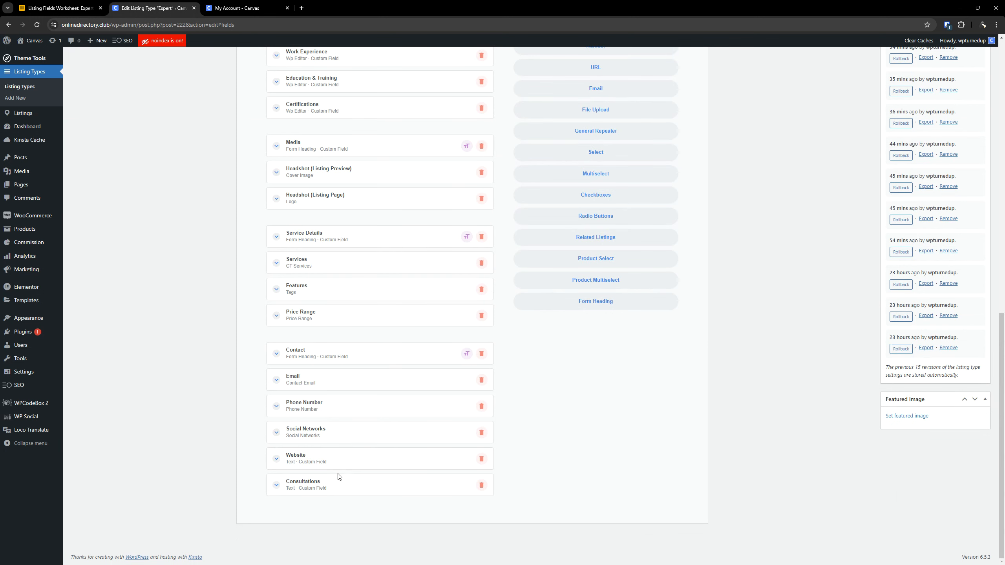
left_click_drag(332, 146, 339, 496)
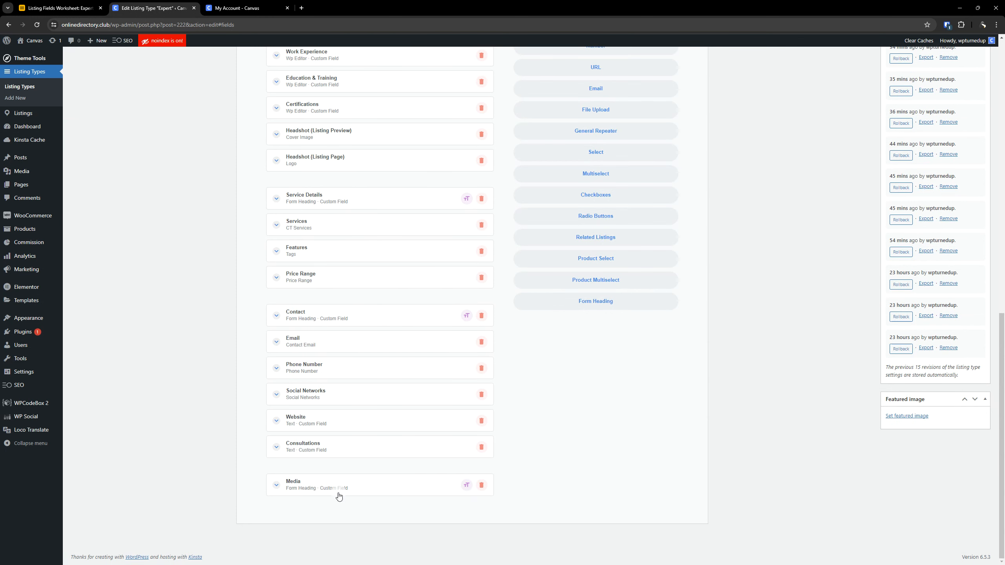
scroll(325, 221, "up", 1)
left_click_drag(335, 180, 331, 529)
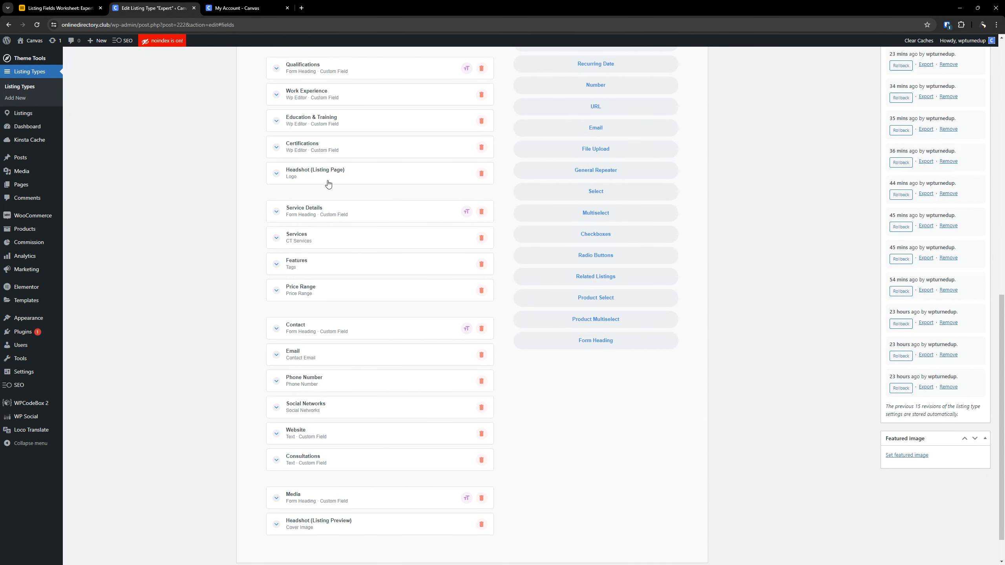
left_click_drag(328, 184, 357, 523)
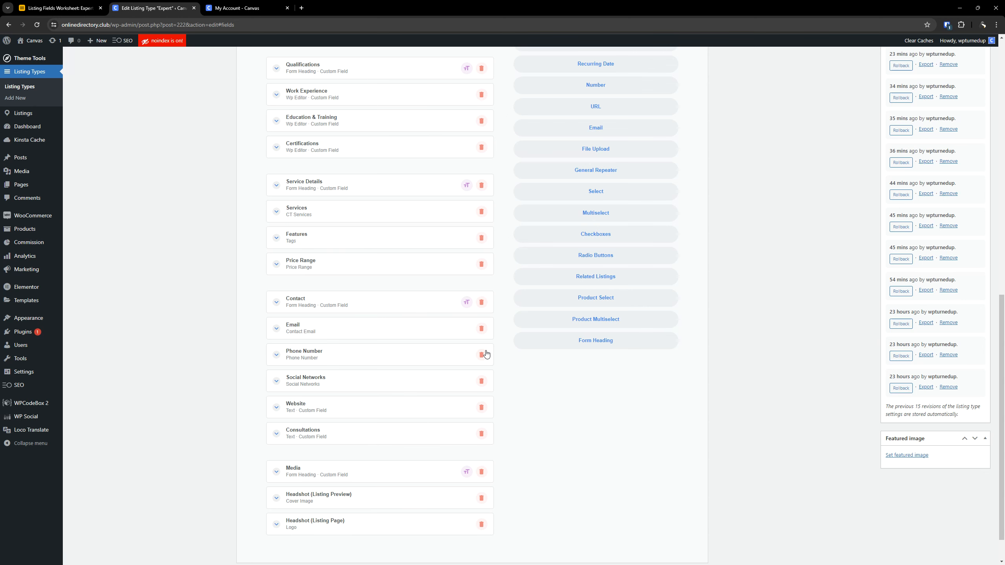
- Check the Media rows in the Airtable worksheet and enable package visibility on the Media heading with a No Package rule
left_click(95, 6)
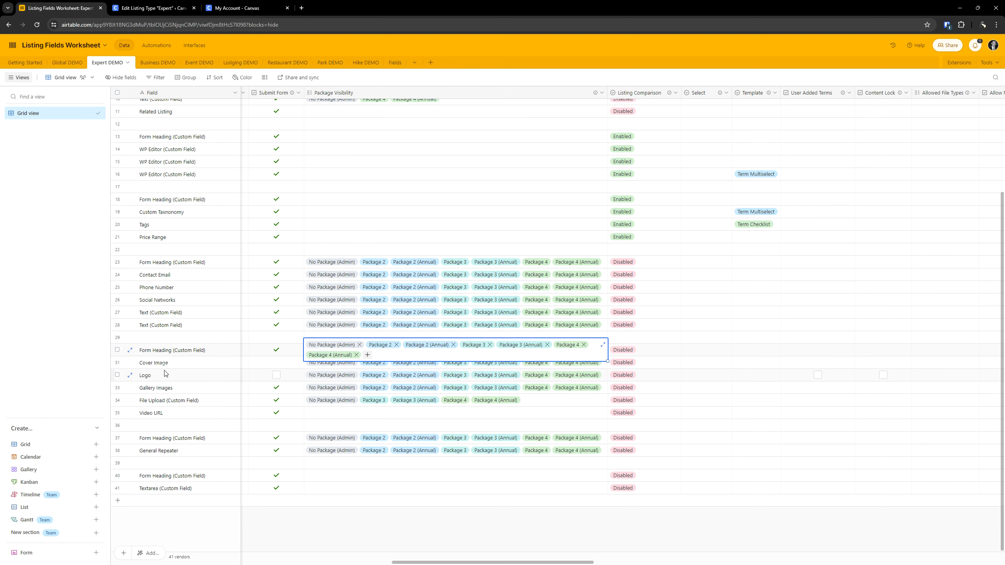
left_click(153, 8)
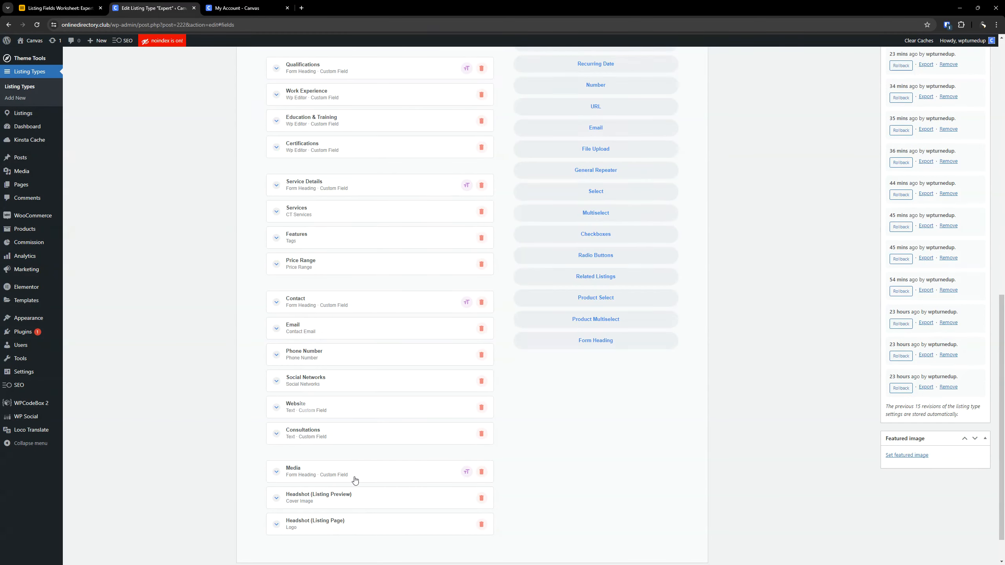
left_click(78, 7)
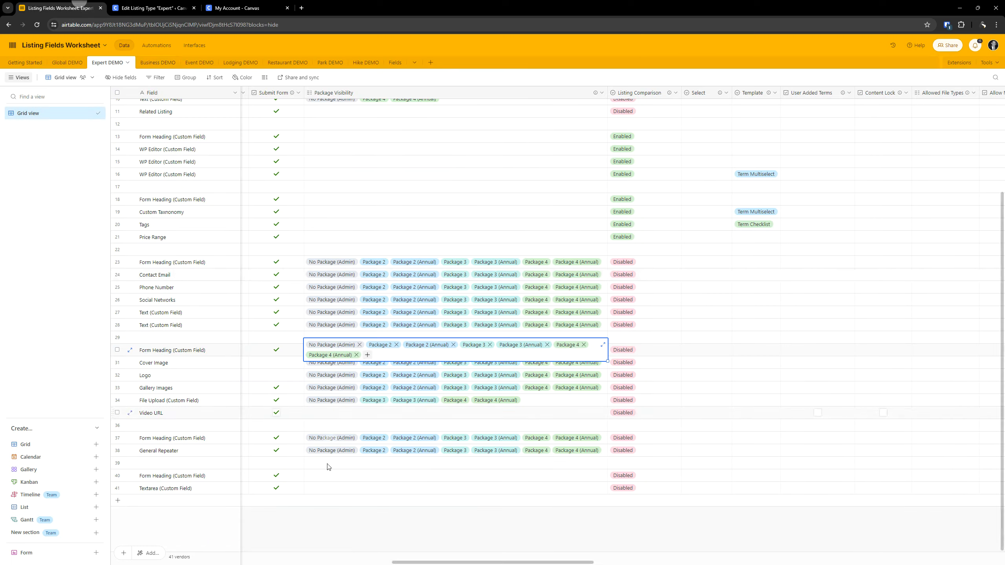
left_click(152, 8)
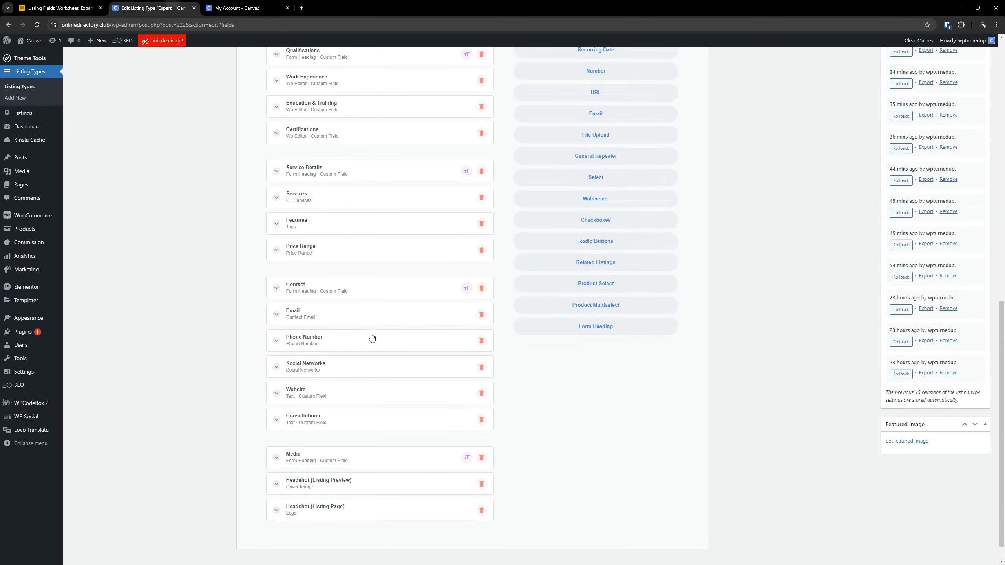
scroll(372, 336, "down", 1)
left_click(331, 434)
scroll(401, 330, "down", 7)
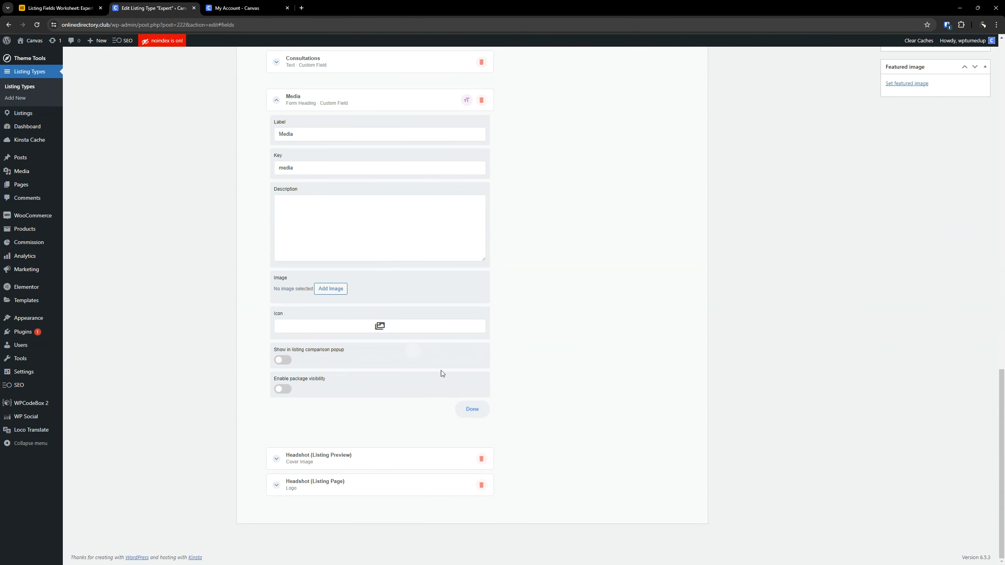
left_click(282, 388)
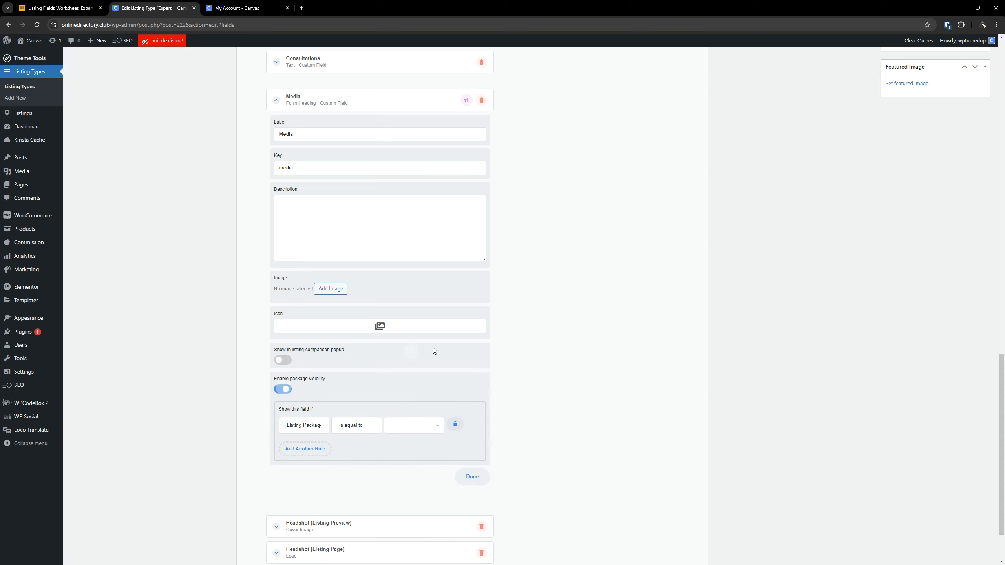
scroll(433, 348, "down", 2)
left_click(411, 357)
left_click(400, 374)
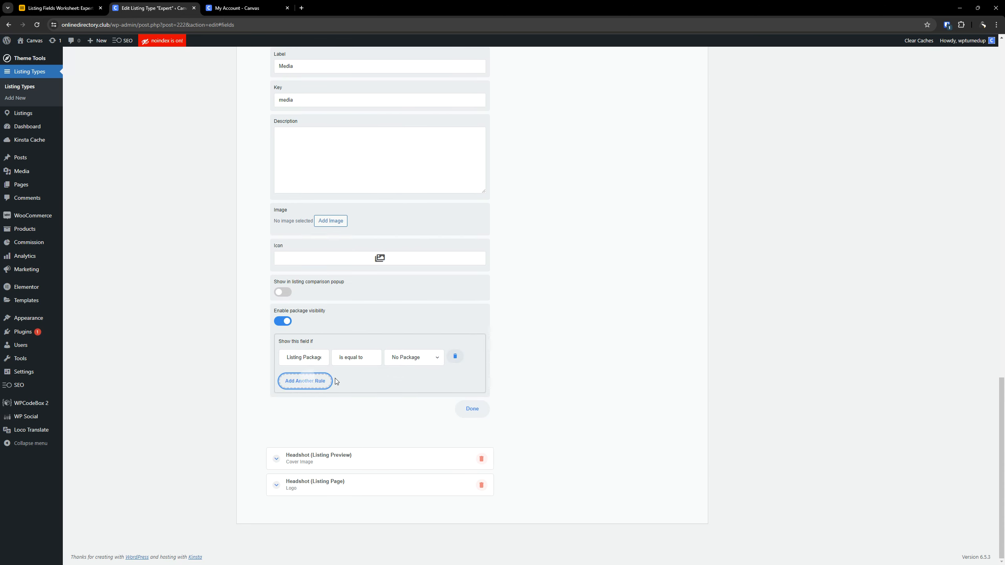
- Add package visibility rules for Package 2 and Package 2 (Annual) to the Media form heading
left_click(305, 381)
left_click(412, 386)
left_click(407, 411)
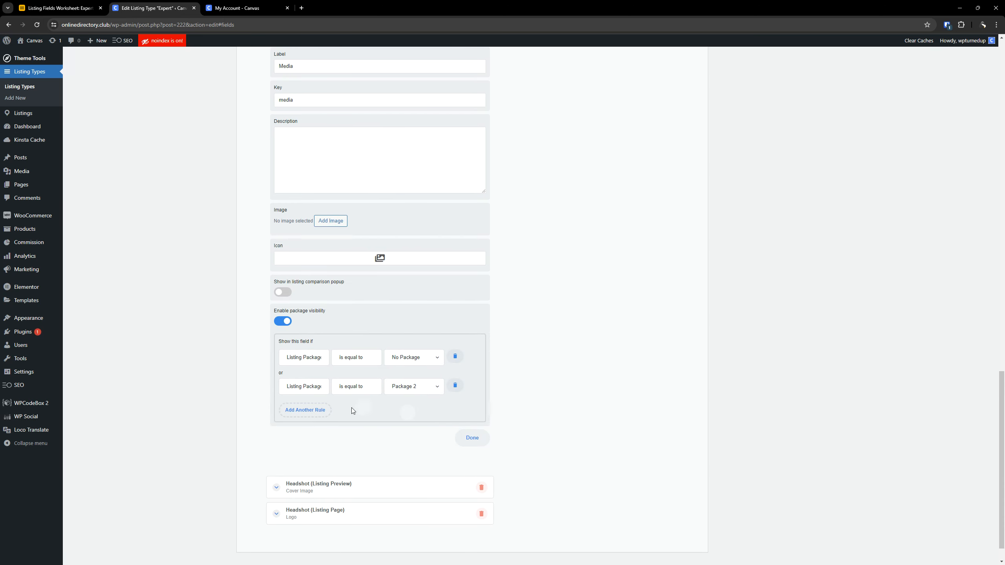
left_click(305, 409)
left_click(411, 415)
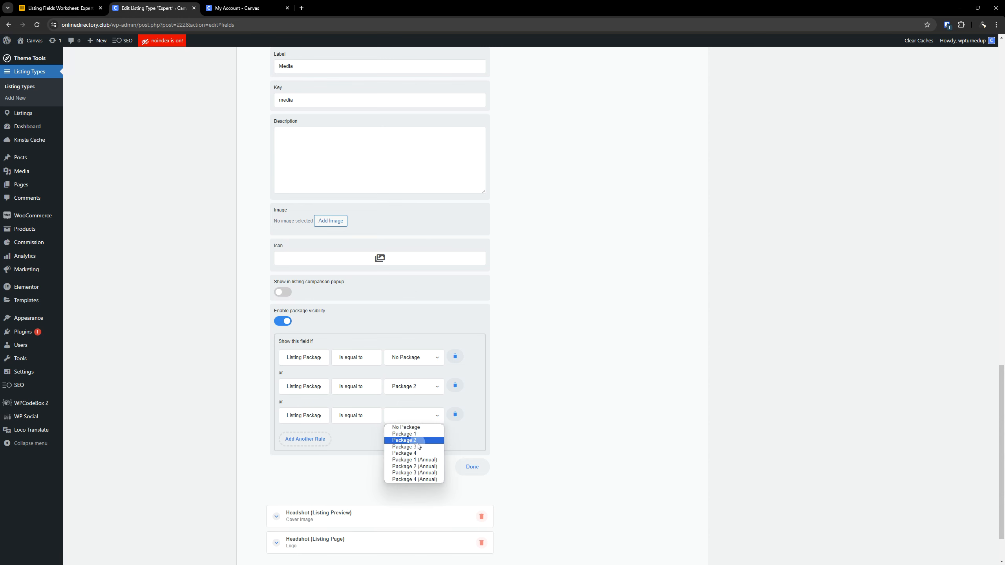
left_click(414, 466)
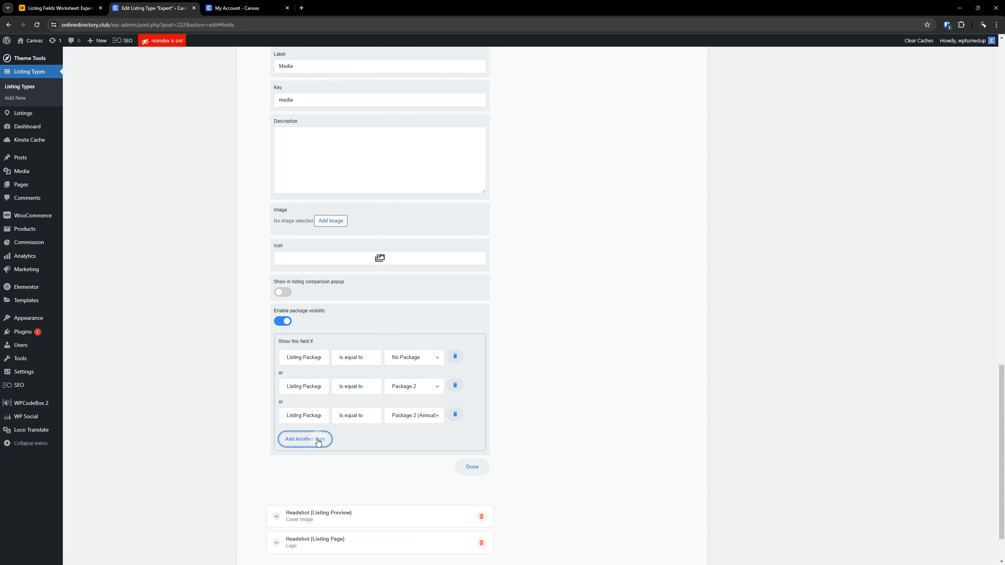
- Add package visibility rules for Package 3 and Package 3 (Annual) to the Media form heading
left_click(304, 439)
left_click(401, 449)
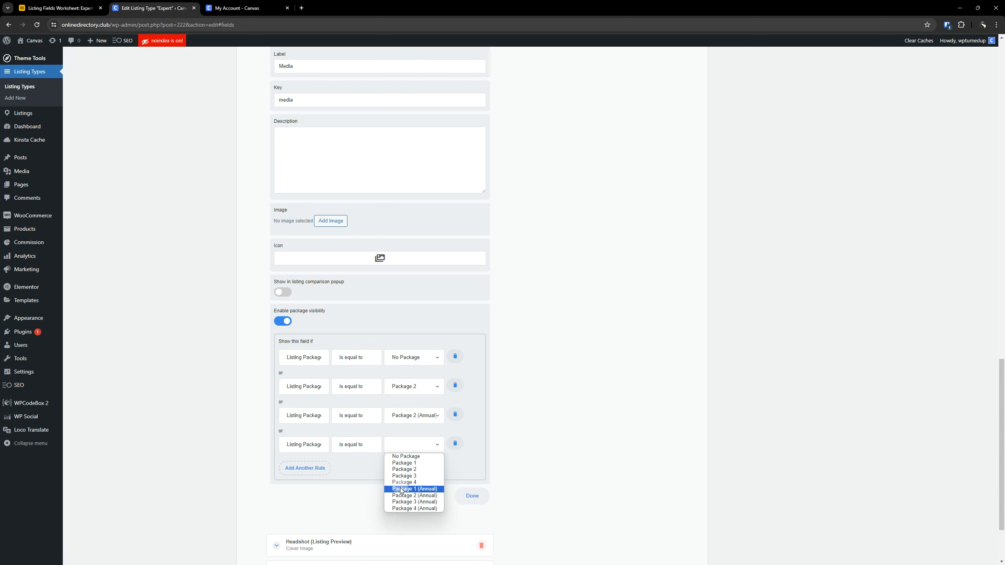
left_click(404, 475)
left_click(318, 468)
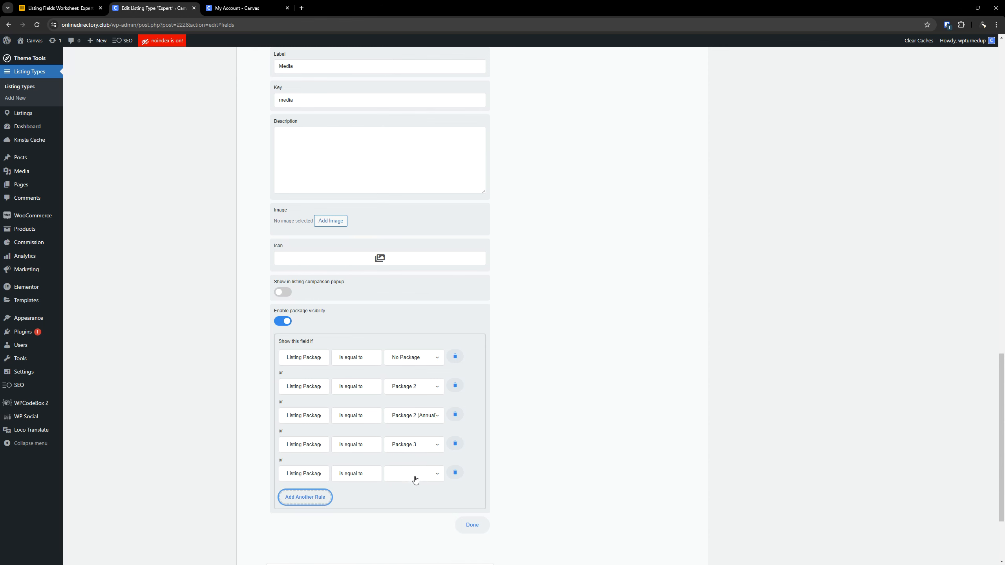
left_click(413, 474)
left_click(414, 531)
- Add package visibility rules for Package 4 and Package 4 (Annual) to the Media form heading and collapse its settings
scroll(331, 432, "down", 3)
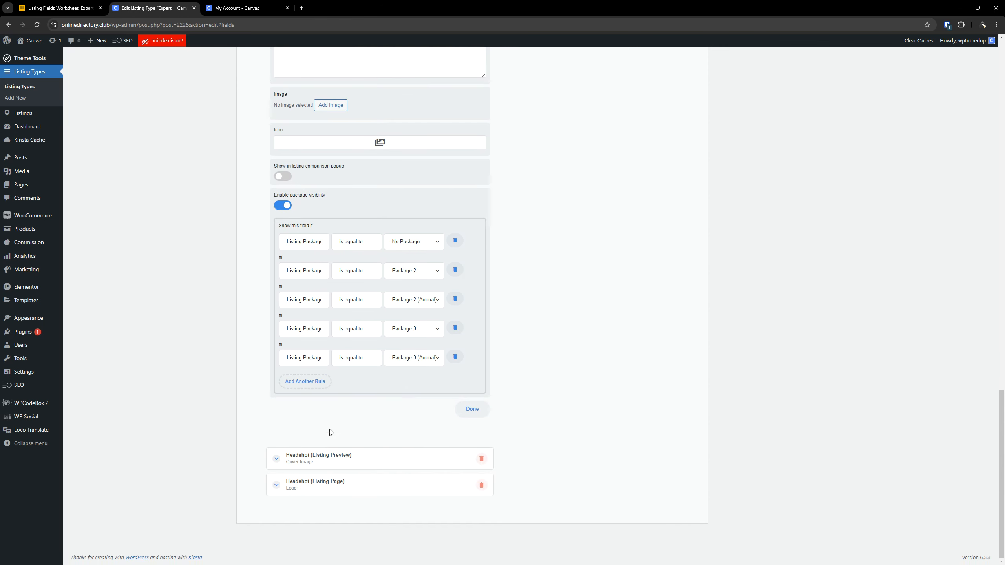
left_click(309, 386)
left_click(418, 387)
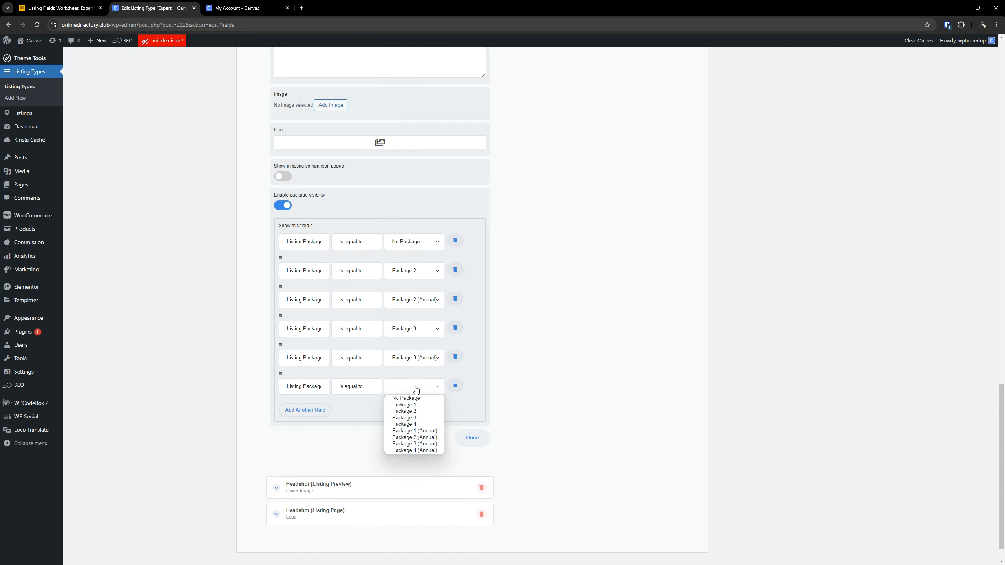
left_click(417, 424)
left_click(314, 411)
left_click(401, 415)
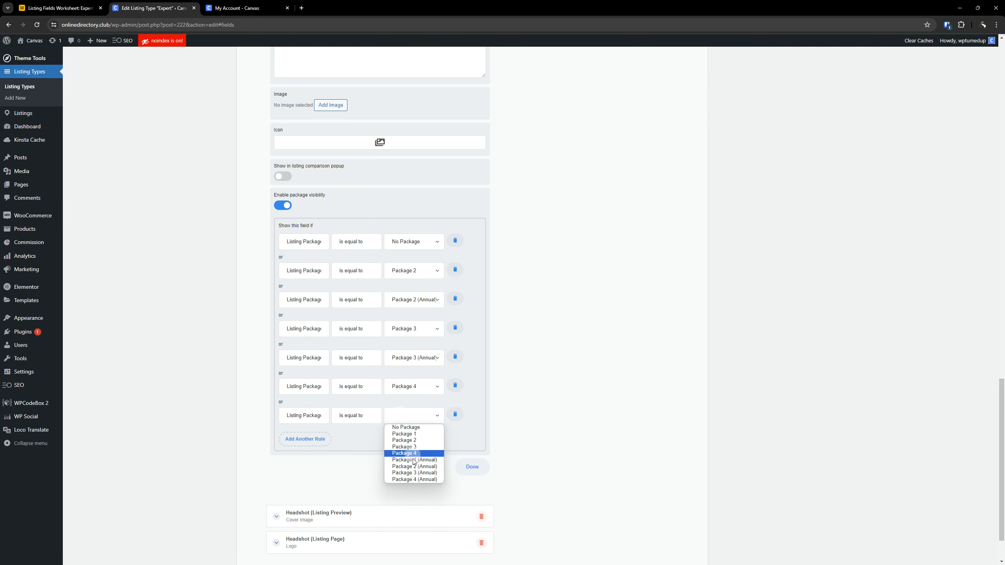
left_click(412, 479)
scroll(325, 281, "up", 7)
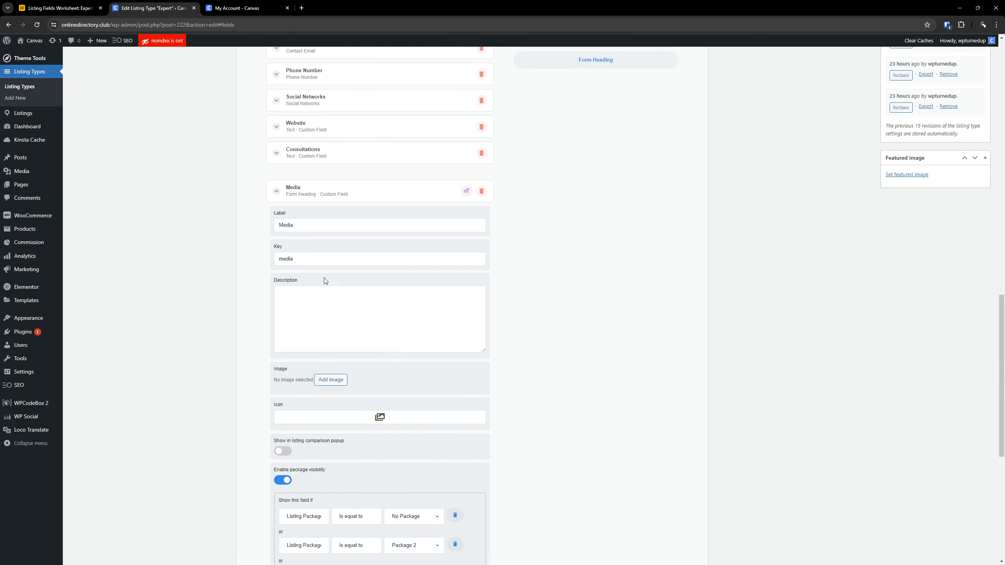
left_click(320, 194)
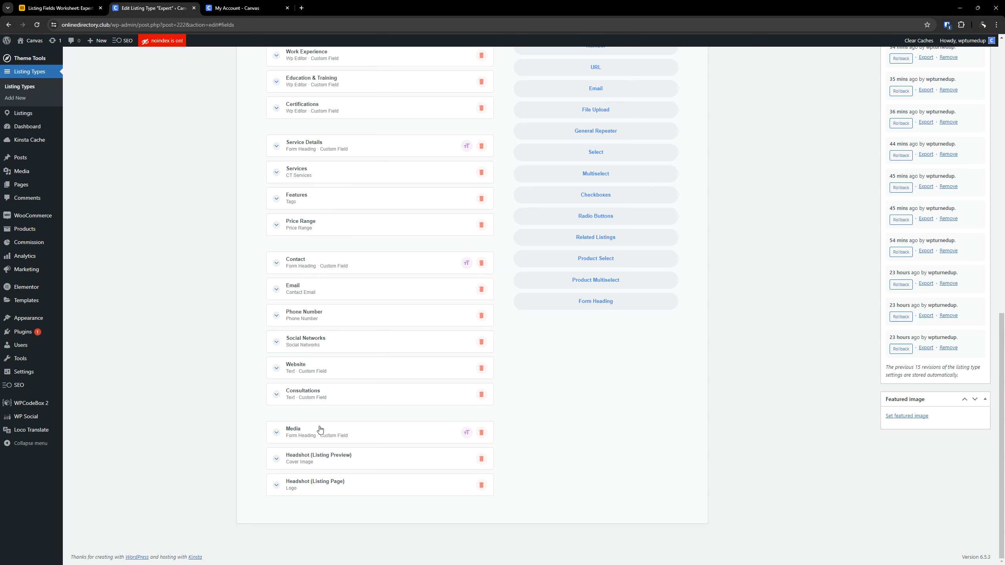
- Examine the settings and package visibility rules of the Headshot (Listing Preview) and Headshot (Listing Page) fields
left_click(323, 458)
scroll(352, 301, "down", 12)
scroll(355, 304, "up", 4)
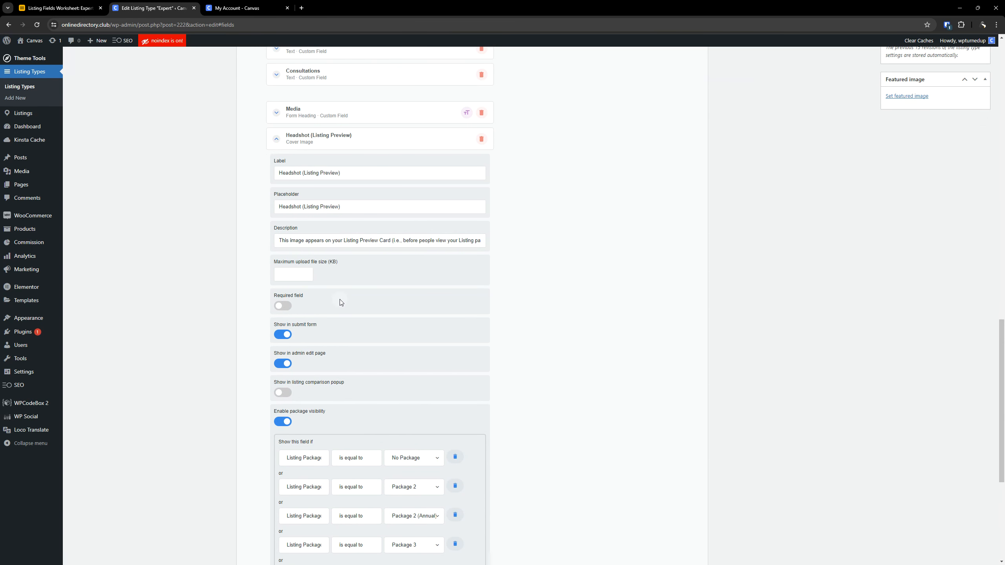
scroll(348, 302, "down", 4)
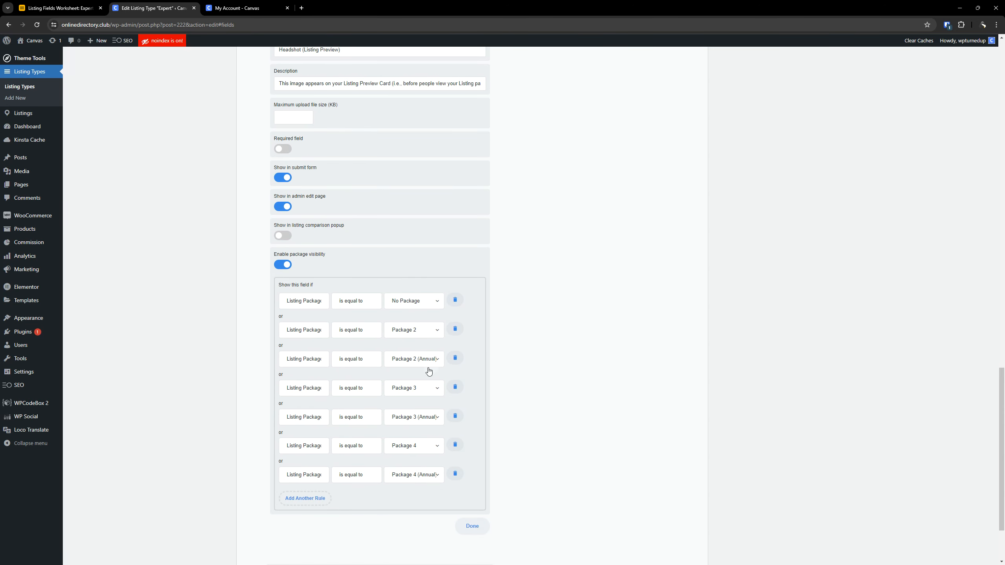
scroll(332, 358, "up", 7)
scroll(367, 348, "down", 7)
scroll(395, 395, "down", 3)
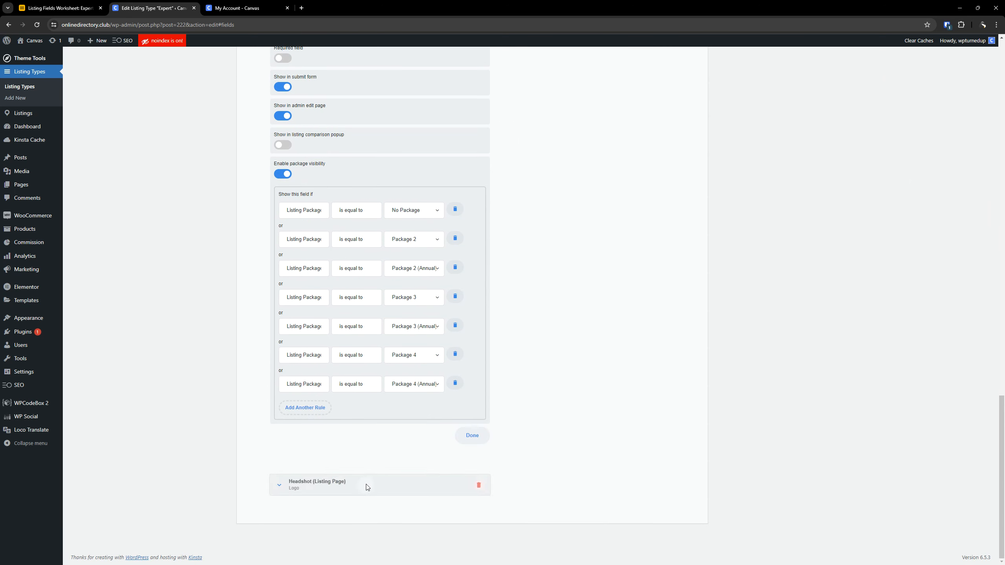
scroll(414, 362, "up", 7)
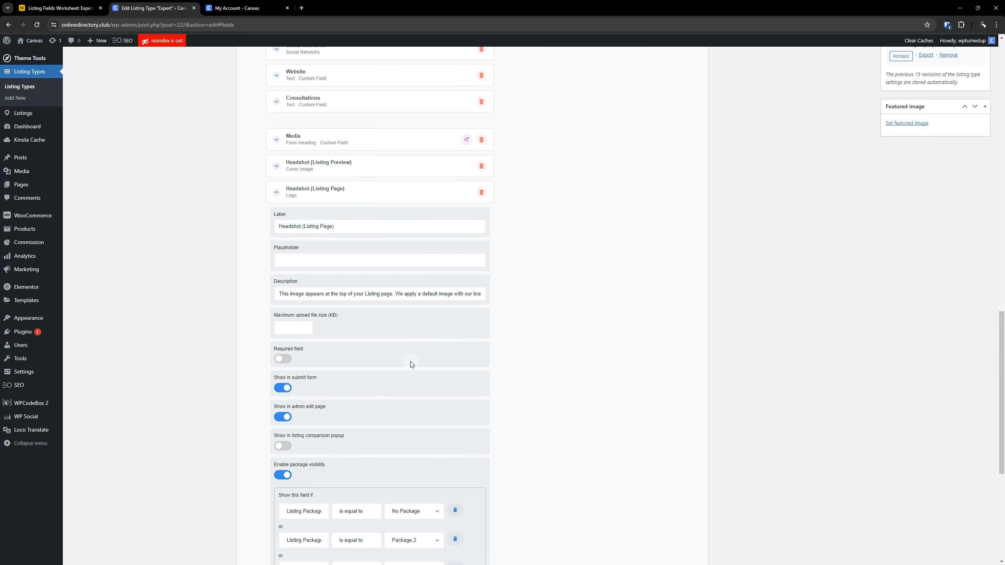
scroll(358, 392, "up", 15)
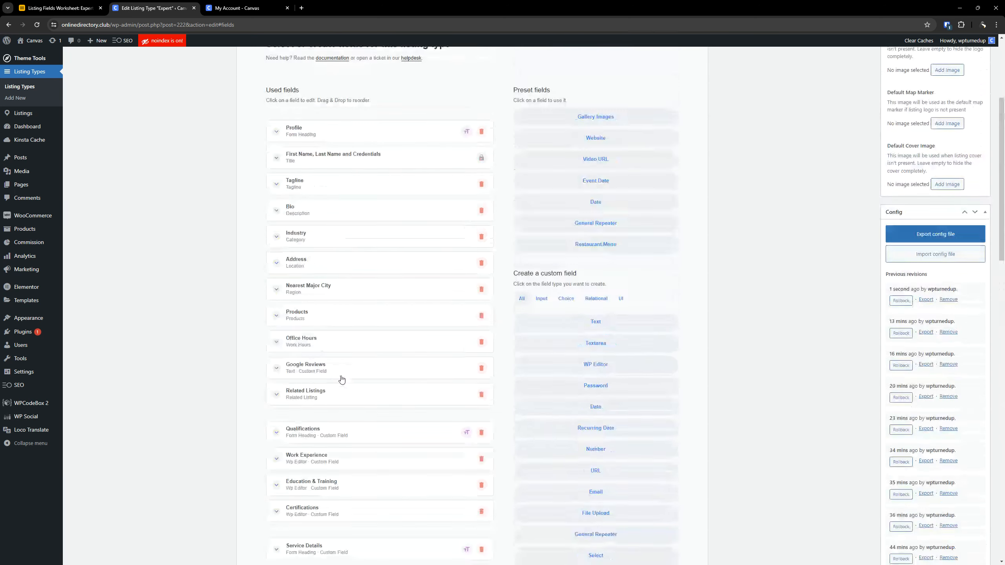
- Copy the field label "Gallery" from the Gallery Images row of the Expert DEMO worksheet in Airtable
left_click(64, 6)
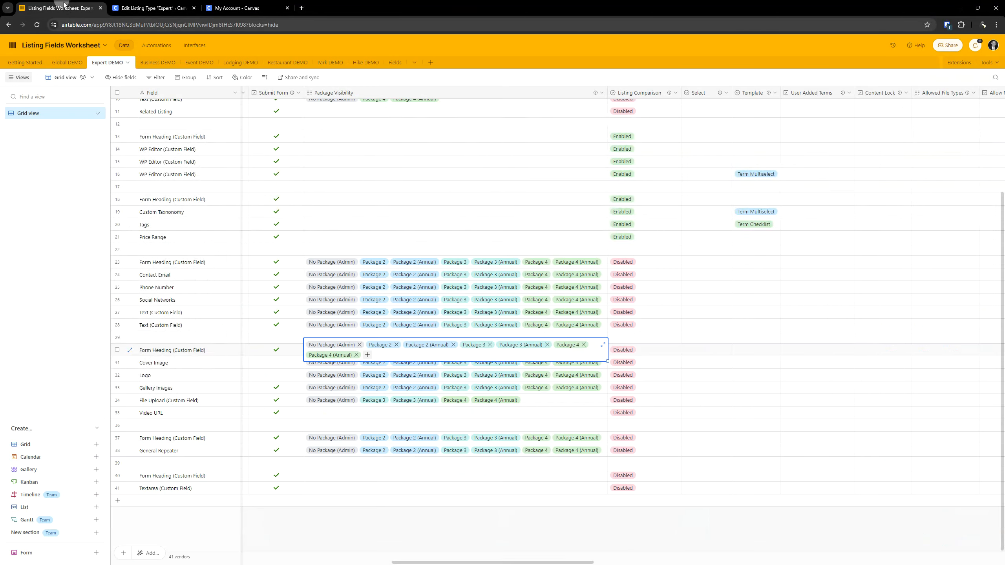
left_click(170, 389)
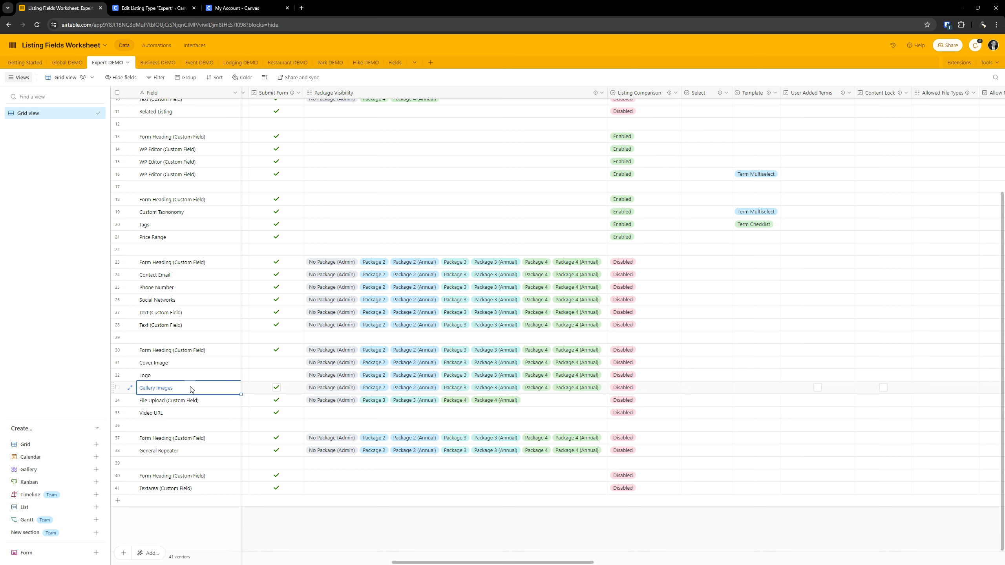
key("Right")
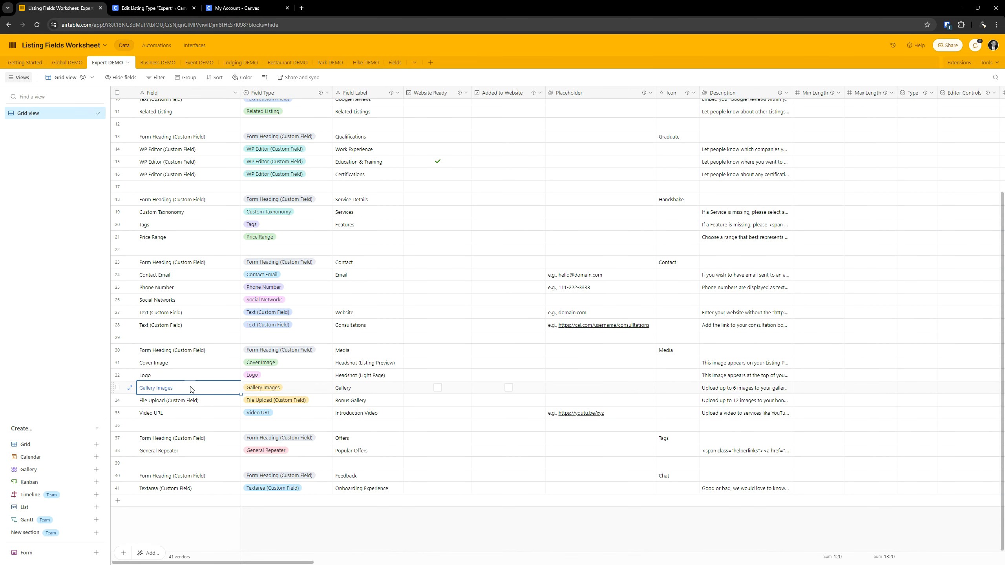
key("Right")
key("Right")
key("Right")
double_click(348, 387)
key("ctrl+c")
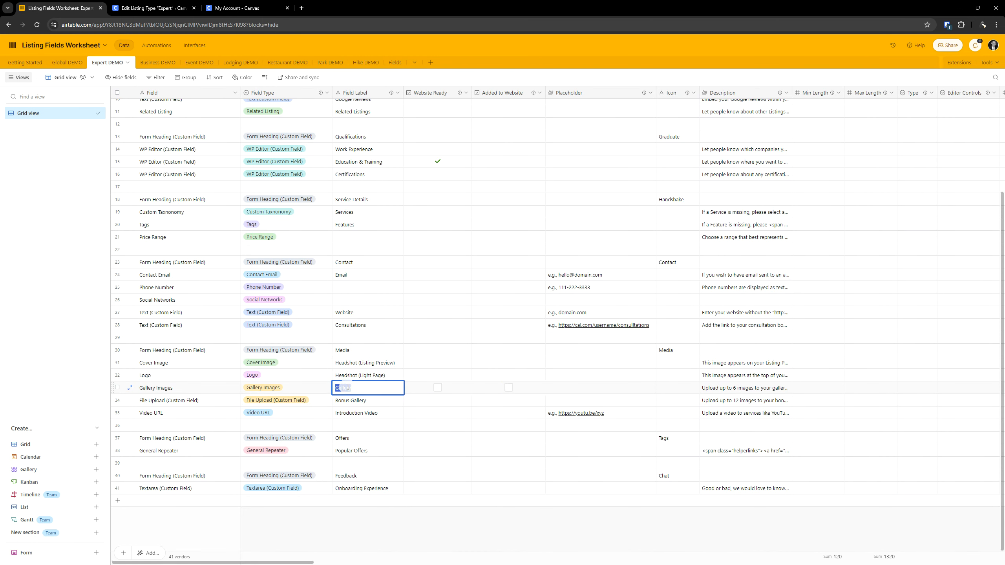
key("ctrl+Tab")
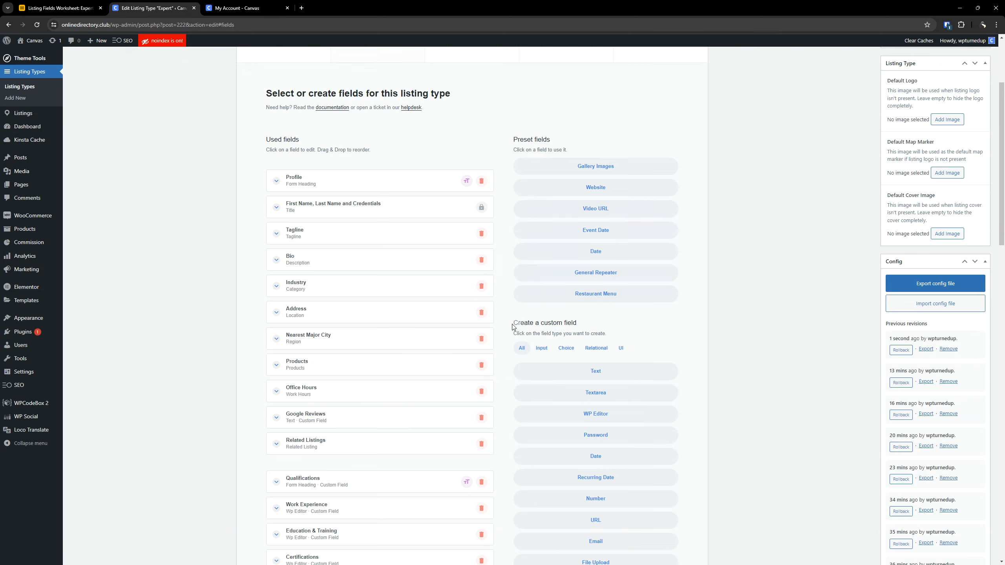
- Add the preset Gallery Images field below Headshot (Listing Page) in the Expert listing type and label it "Gallery"
scroll(330, 355, "down", 20)
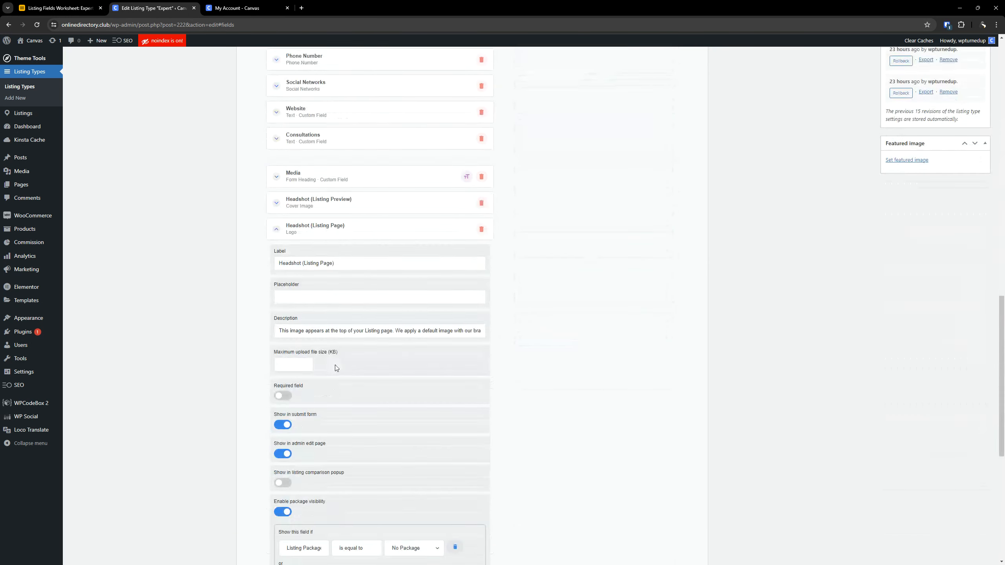
scroll(332, 283, "up", 5)
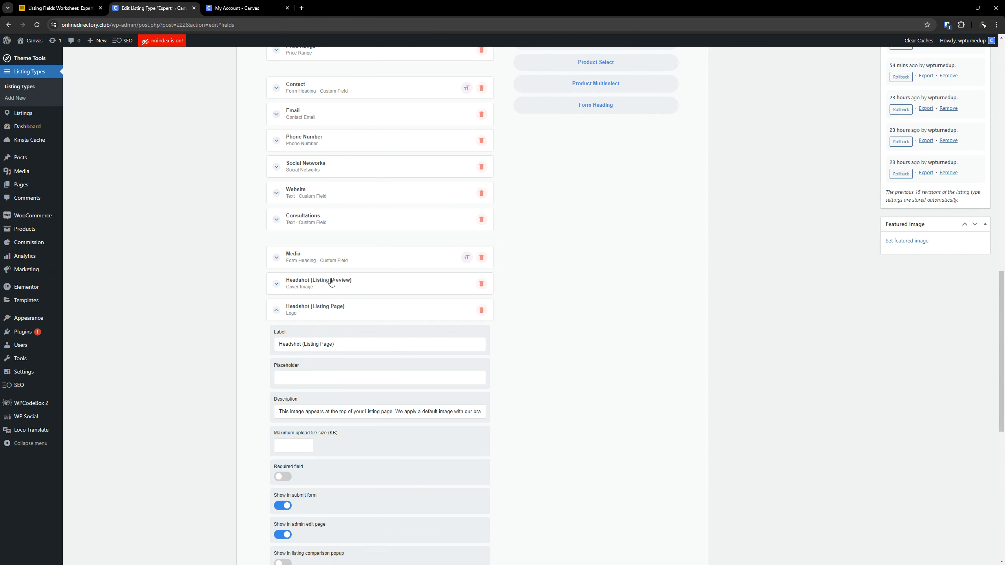
left_click(312, 310)
left_click(322, 492)
scroll(361, 458, "down", 8)
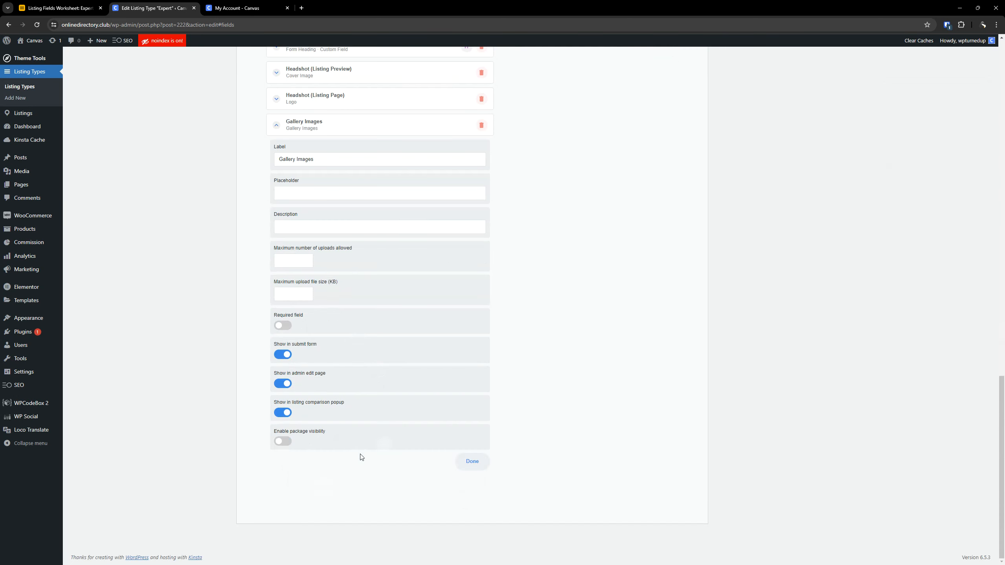
key("ctrl+v")
- Copy the Gallery Images description from the Airtable worksheet into the Gallery field's description
left_click(85, 8)
left_click(716, 389)
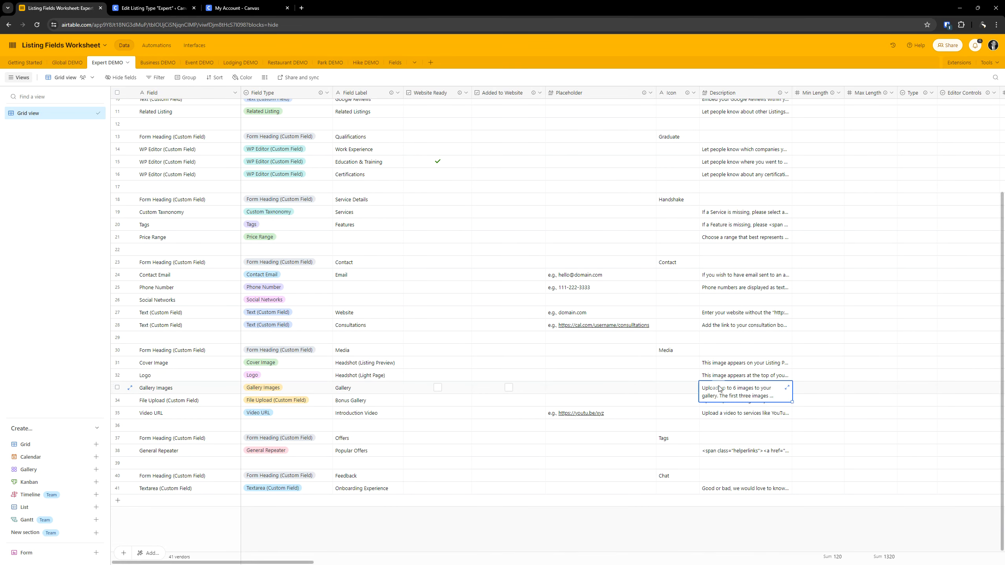
left_click(716, 388)
left_click(165, 3)
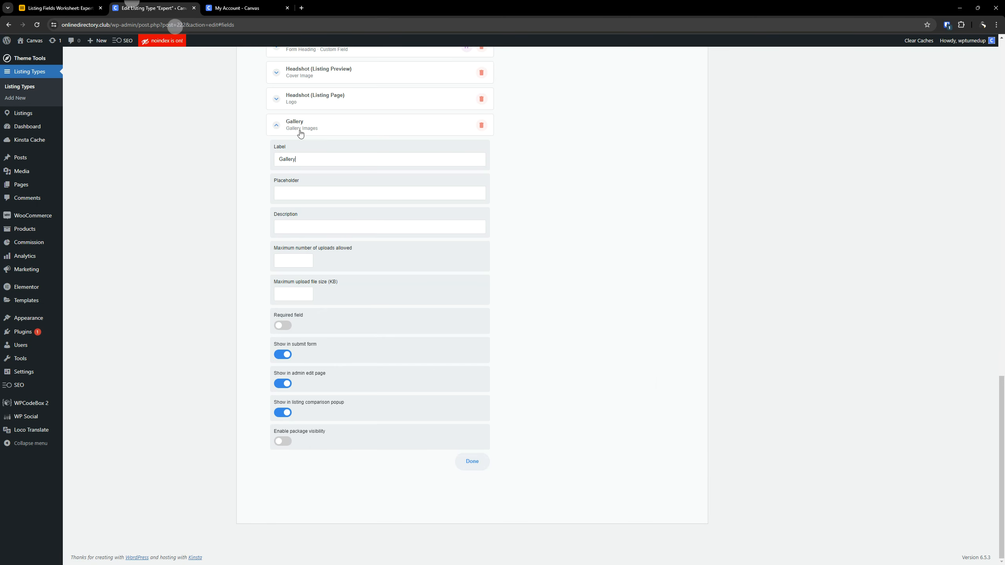
left_click(299, 228)
key("ctrl+v")
- Read the first sentences of the Gallery field's description, covering the upload limit and the images used as cover
left_click_drag(327, 230, 188, 225)
left_click(187, 226)
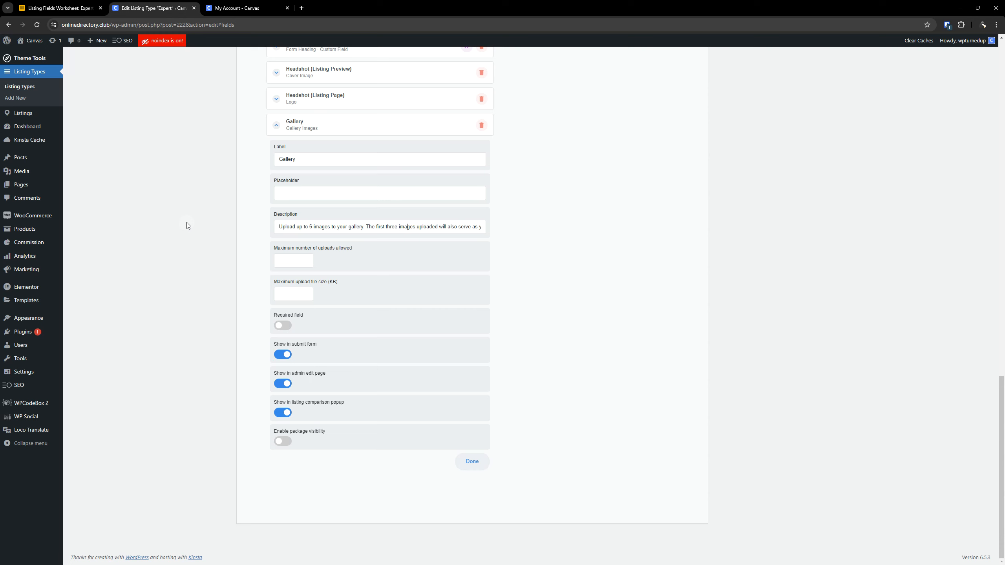
key("Right")
key("Right")
key("Right")
key("Right")
key("Right")
key("Right")
key("Right")
key("Right")
key("Right")
key("Right")
key("Right")
key("Right")
key("Right")
key("Right")
key("Right")
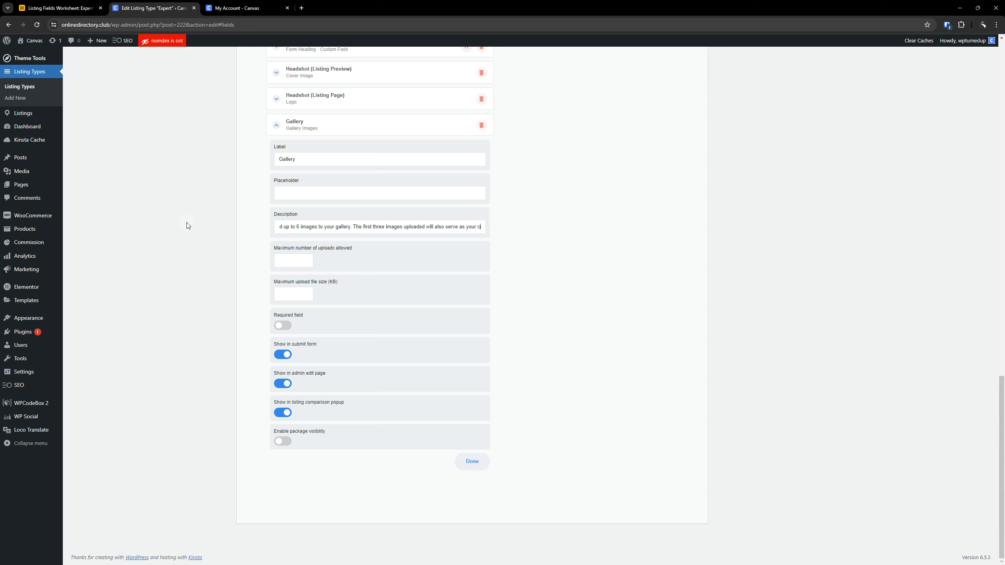
key("Right")
key("Right")
key("Right")
key("Right")
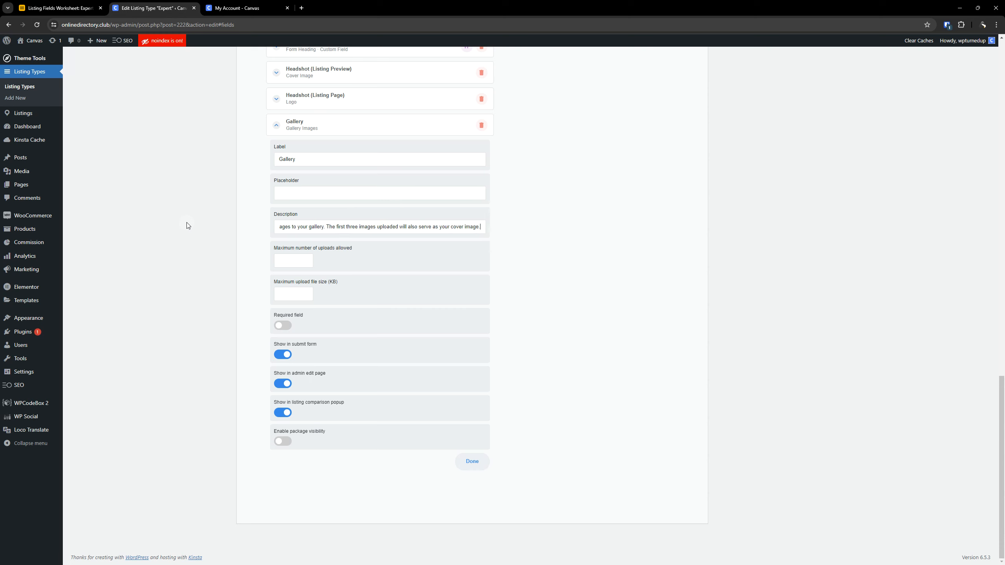
type("If")
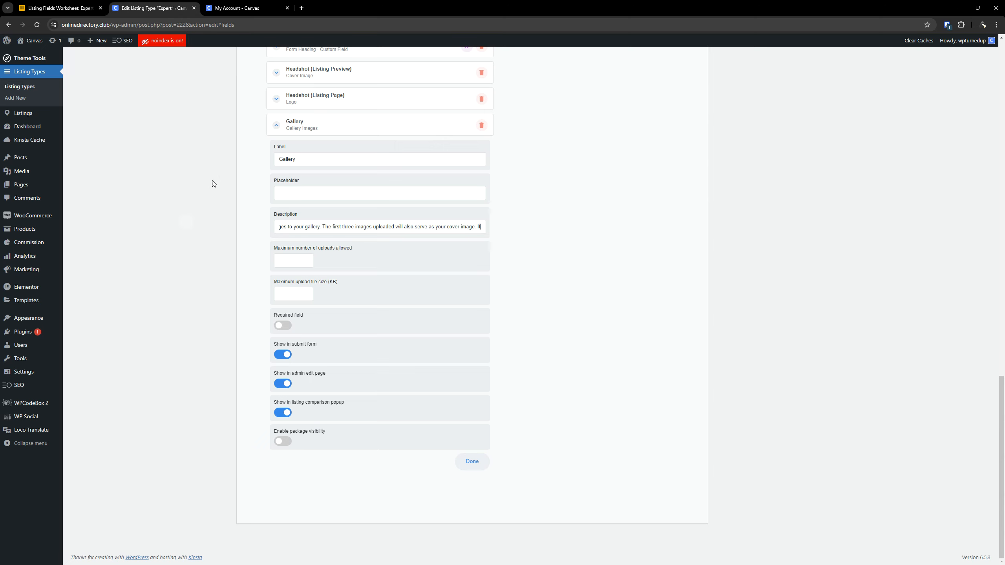
- Review the Expert listing type's preview card design, including its template and background settings
scroll(282, 206, "up", 12)
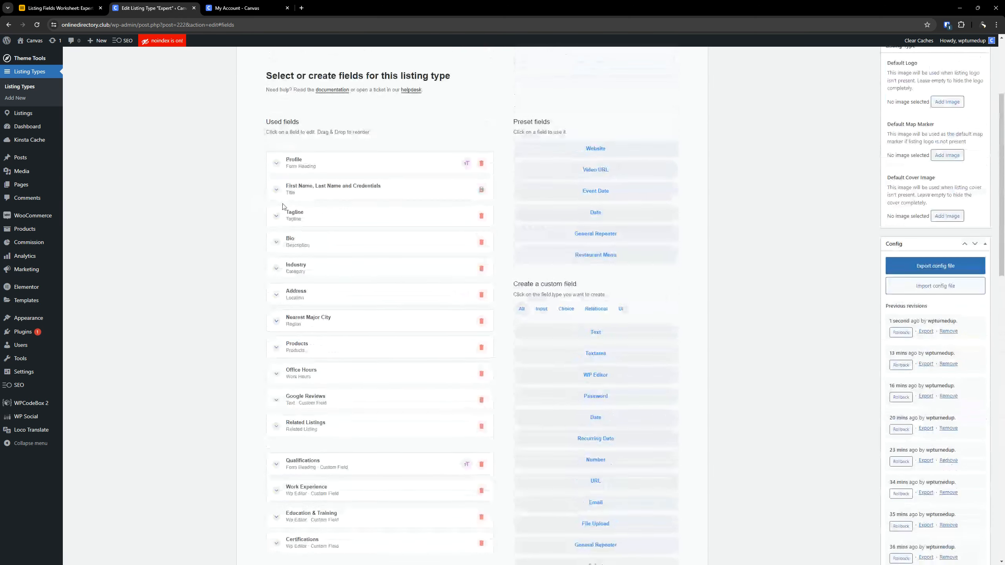
scroll(348, 222, "up", 4)
left_click(559, 158)
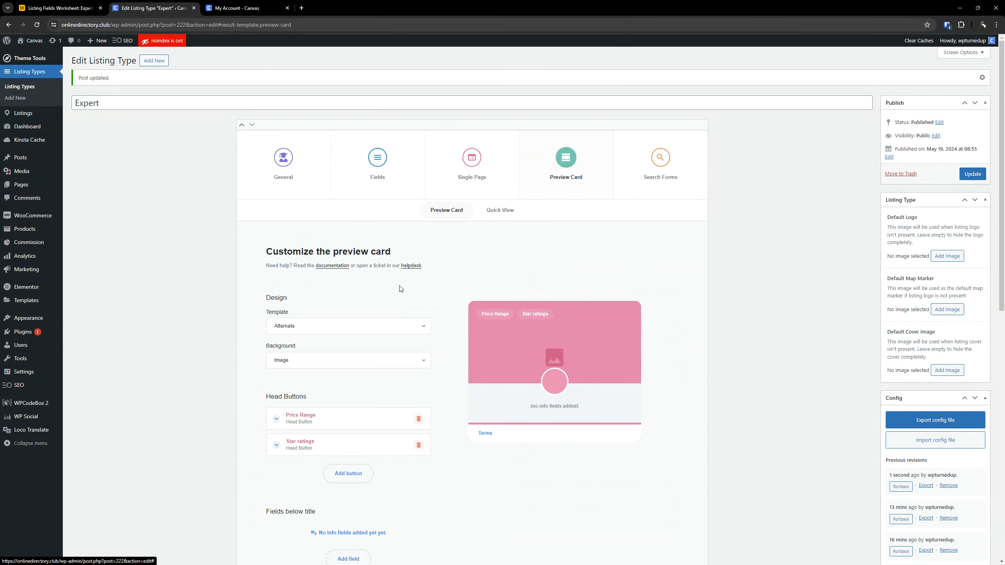
scroll(399, 288, "down", 2)
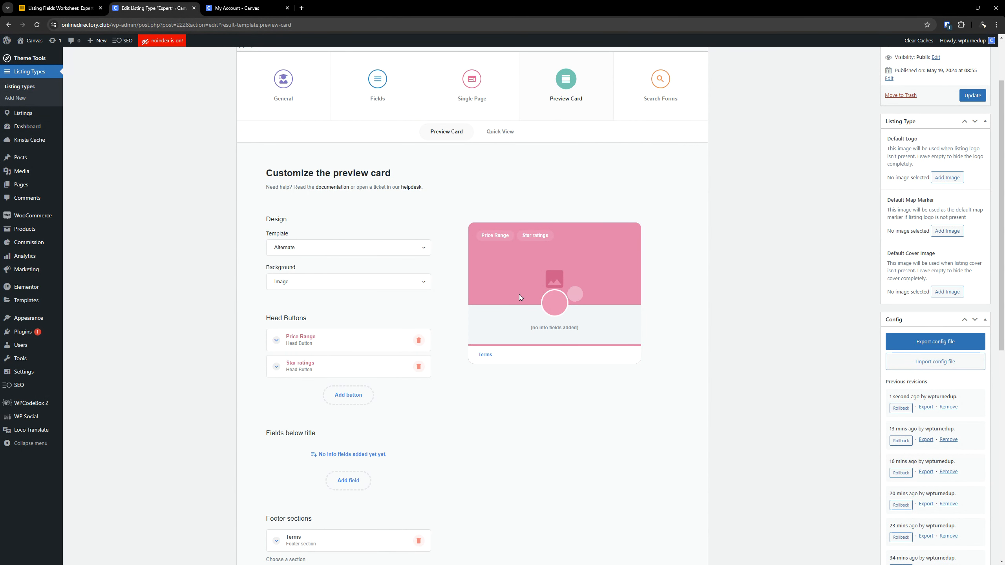
scroll(320, 218, "up", 2)
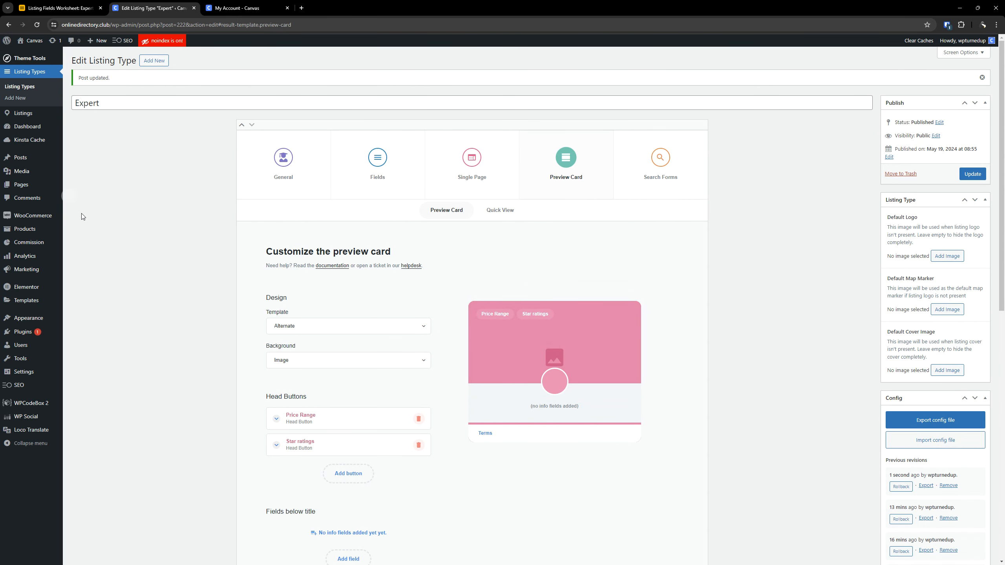
- Check the preview card picture quality and gallery slide settings on the theme's Performance page, opened separately
mouse_move(28, 60)
right_click(74, 69)
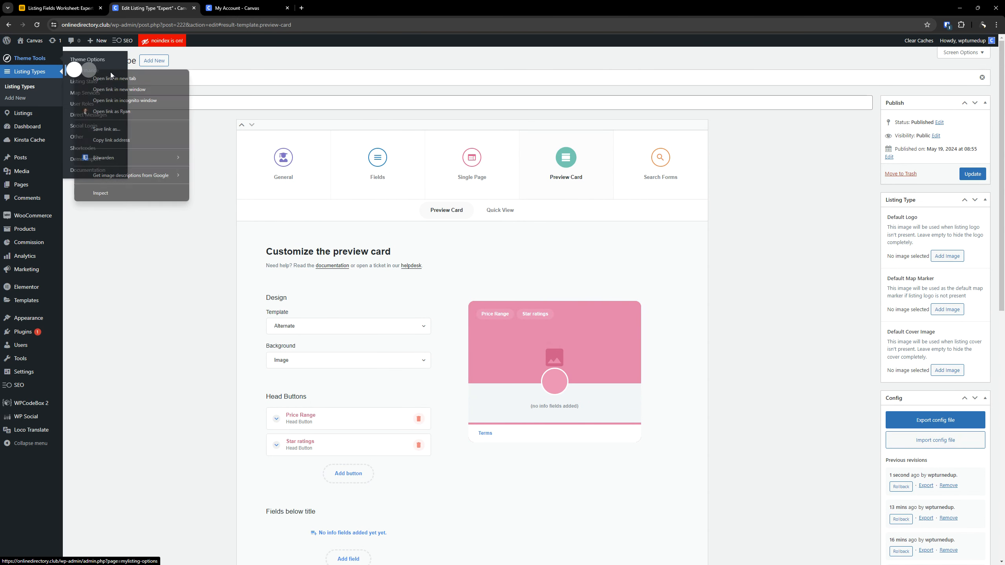
left_click(115, 79)
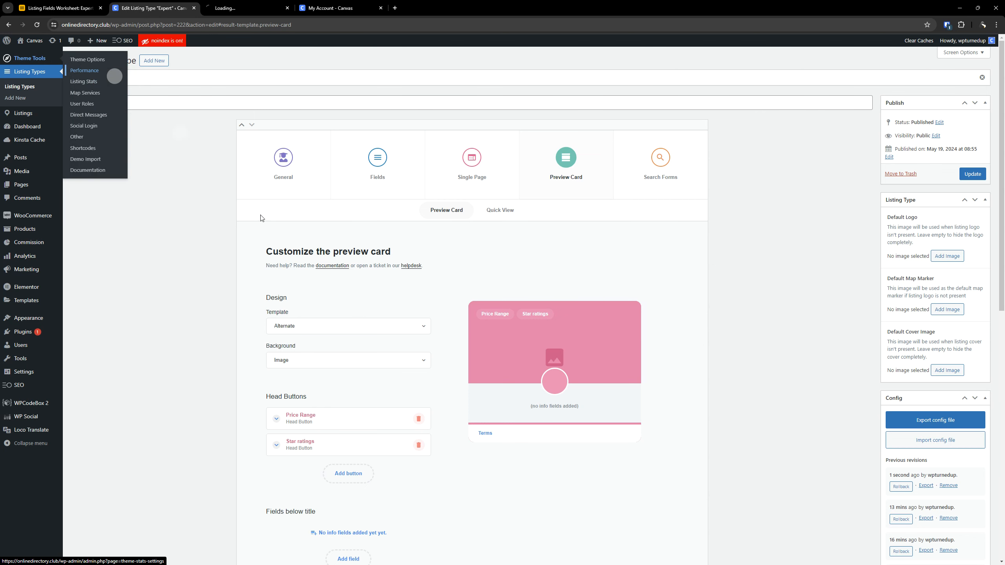
left_click(257, 8)
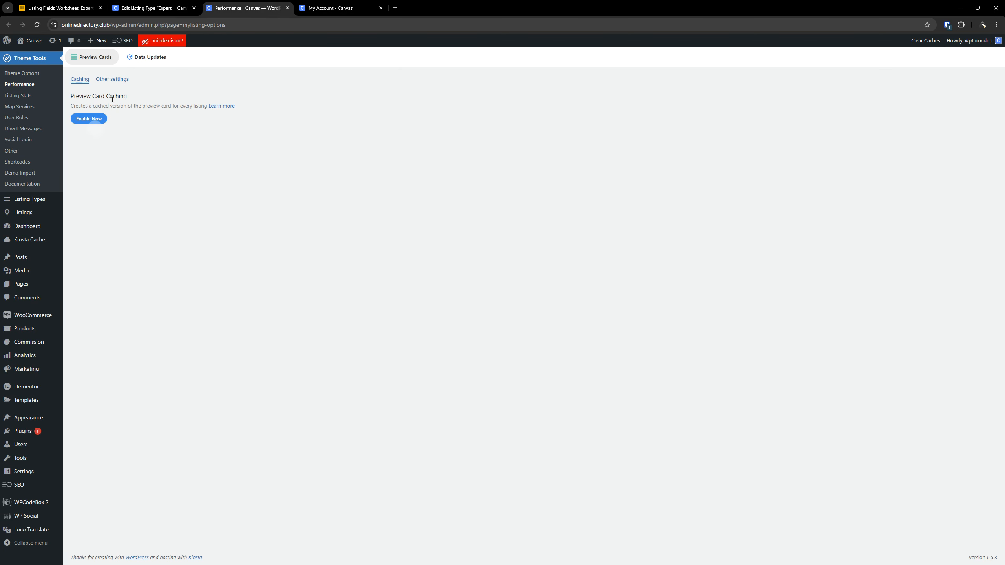
left_click(123, 81)
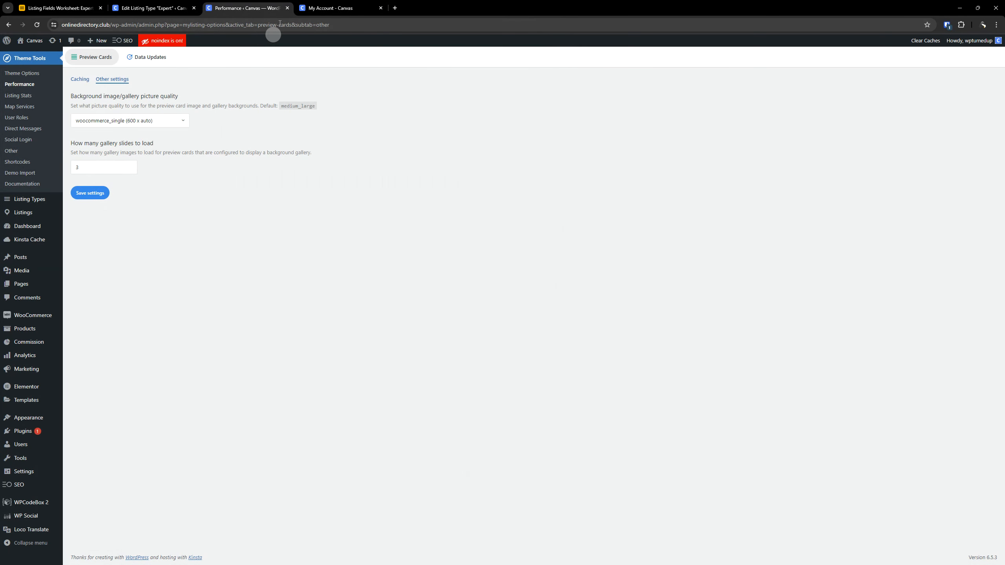
left_click(287, 8)
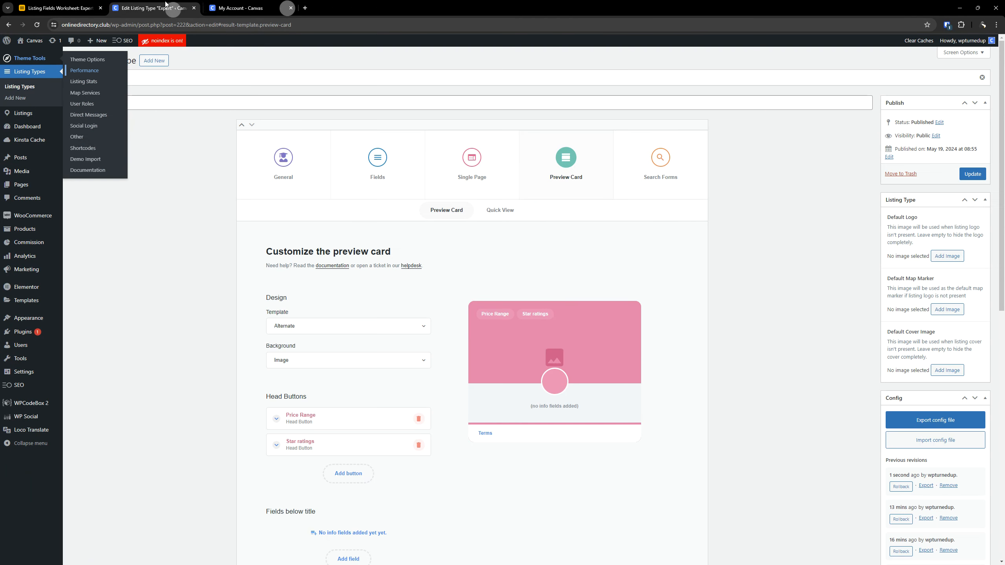
- Return to the Expert fields and read the Gallery description's sentence about gallery images that are not uploaded
left_click(360, 150)
scroll(386, 287, "down", 20)
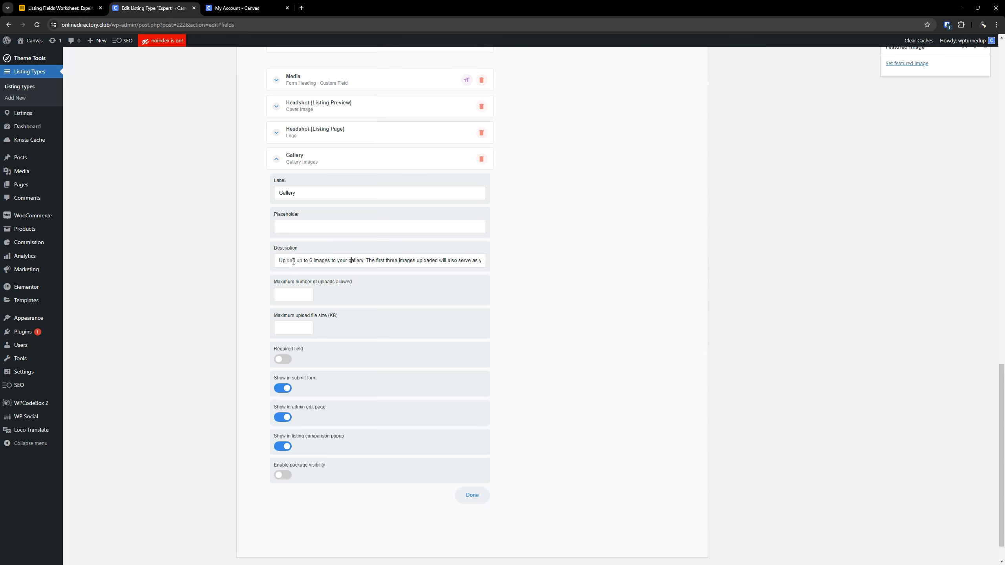
key("Right")
key("Right")
key("Right")
key("Right")
key("Right")
key("Right")
key("Right")
key("Right")
key("Right")
key("Right")
key("Right")
key("Right")
key("Right")
key("Right")
key("Right")
key("Right")
key("Right")
key("Right")
key("Right")
key("Right")
type("loaded, we")
- View the cover image on the Expert, CPA P4a listing page and return to the Gallery field settings
left_click(237, 8)
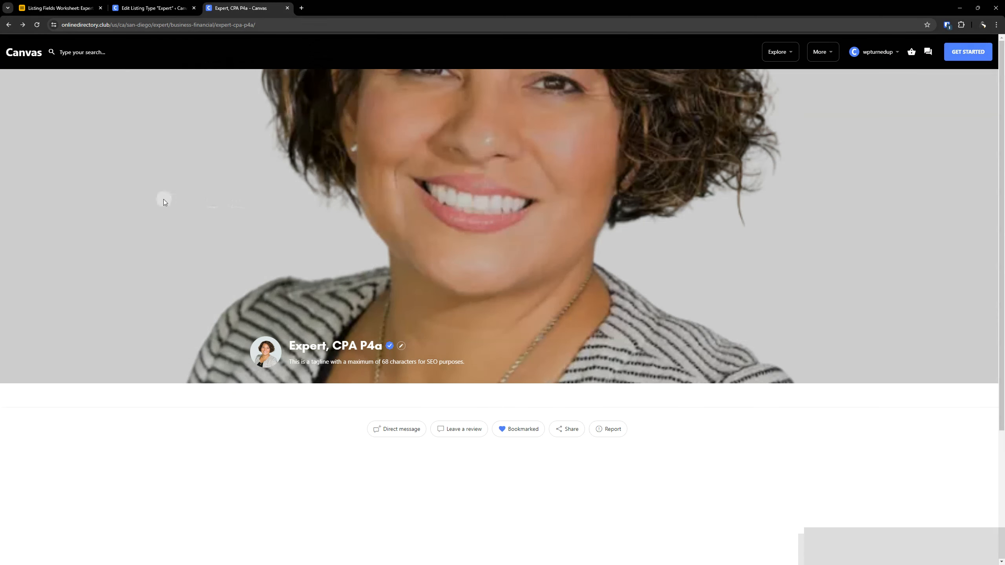
left_click(164, 201)
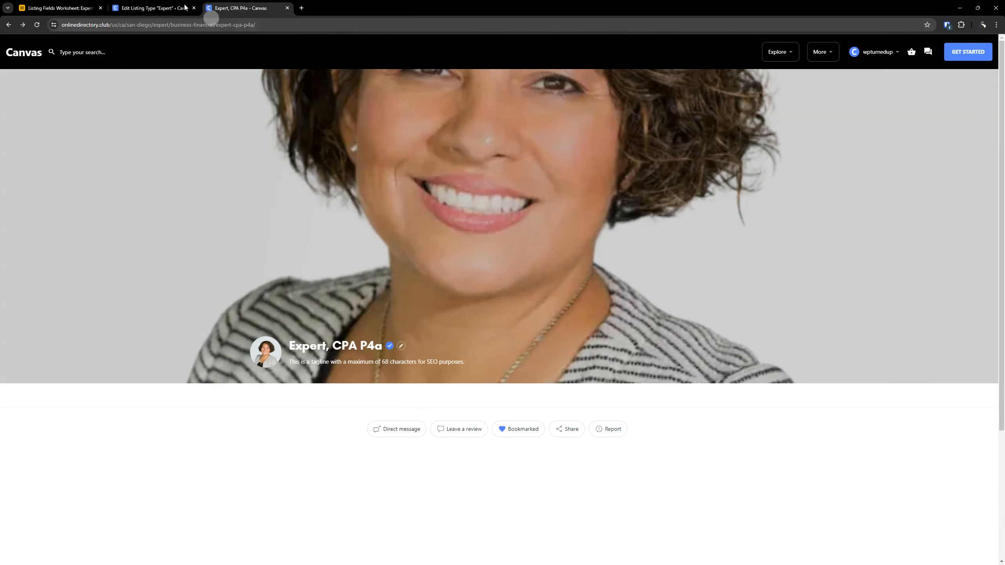
left_click(151, 5)
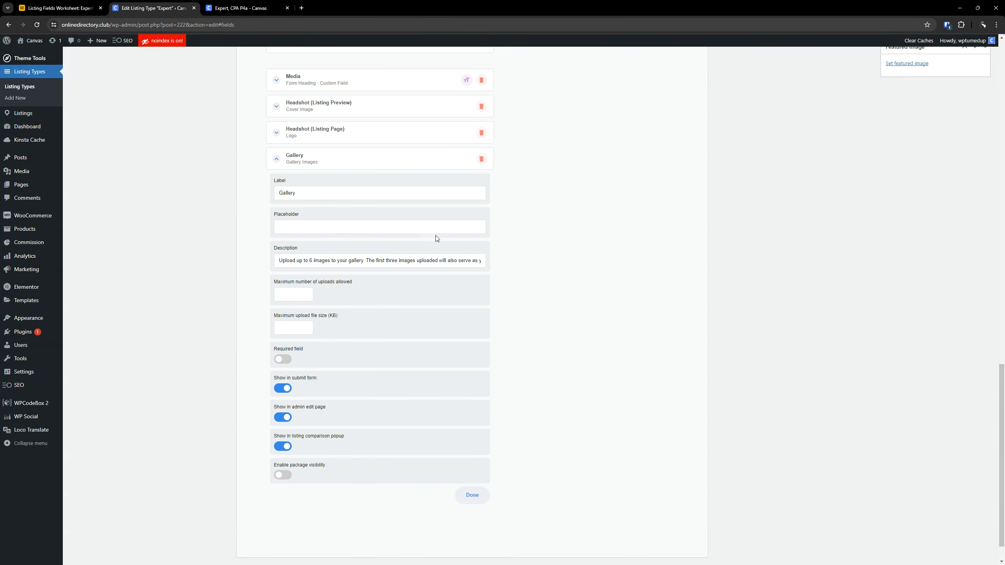
- Read the rest of the Gallery description, from the default branded cover image to the See Image Guidelines & Tips link
left_click_drag(426, 260, 487, 260)
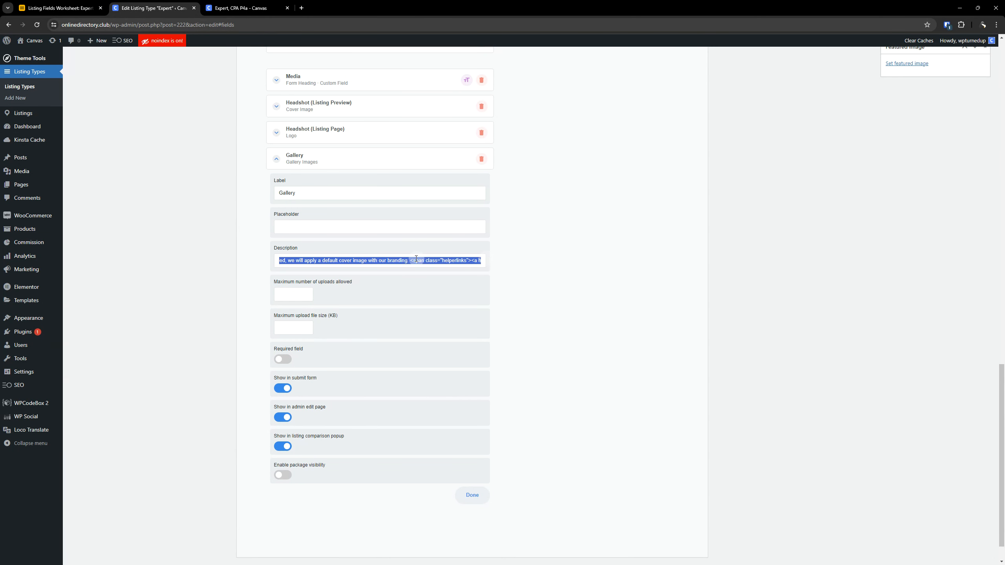
key("ctrl+Left")
key("ctrl+Left")
key("ctrl+Left")
key("ctrl+Left")
key("ctrl+Left")
key("ctrl+Left")
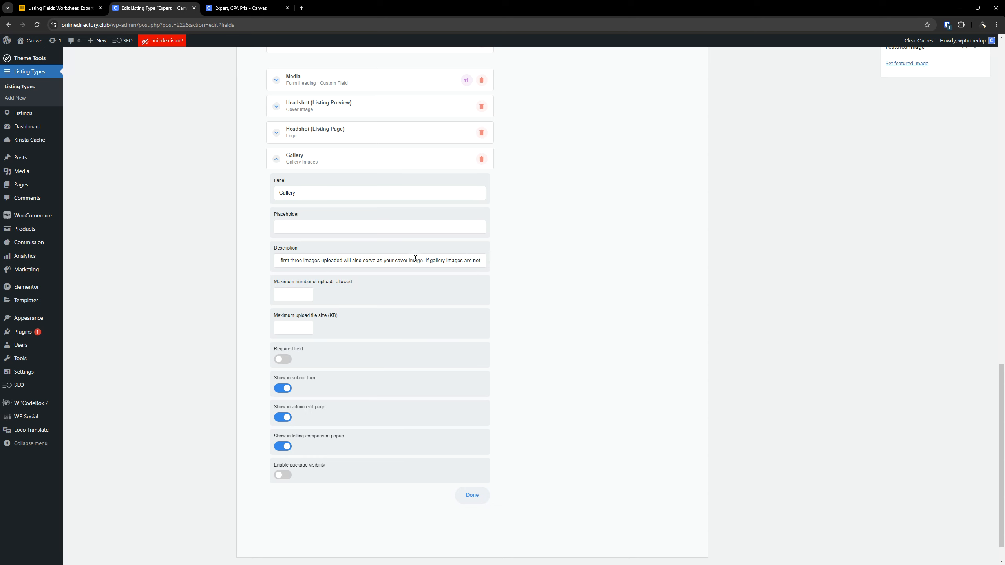
key("ctrl+Right")
key("ctrl+Right")
key("ctrl+Right")
key("ctrl+Right")
key("ctrl+Right")
key("ctrl+Right")
key("ctrl+Right")
type("cover image with our branding. <span class=\"helperlinks\"><a href=\"#imageup")
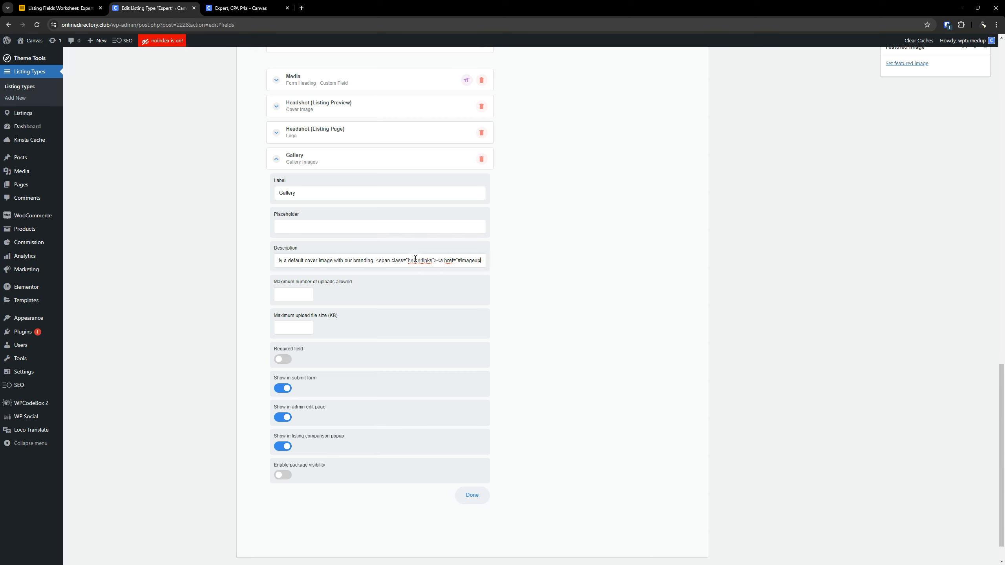
type("load101\">See Image Gui")
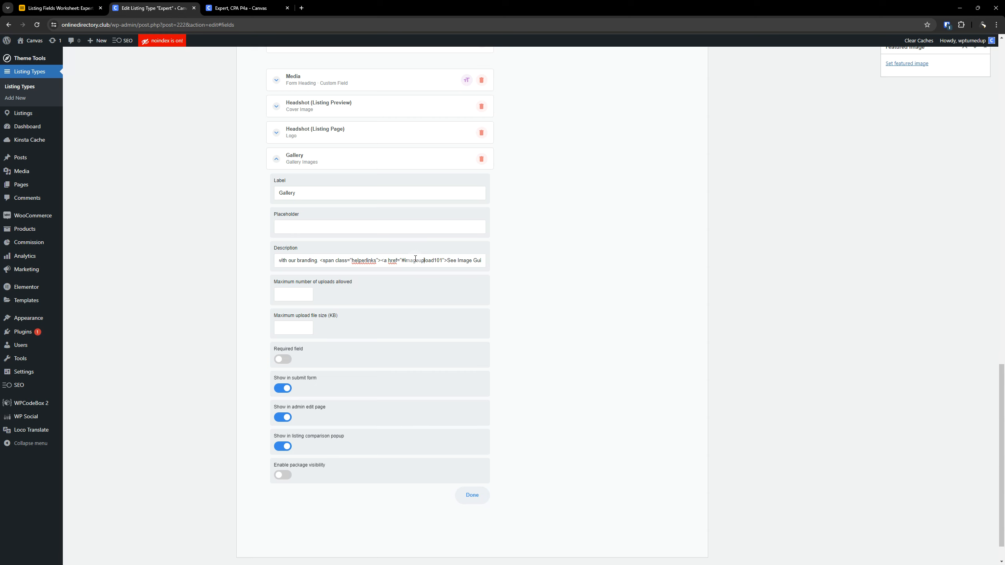
type("delines & Tips</a></sp")
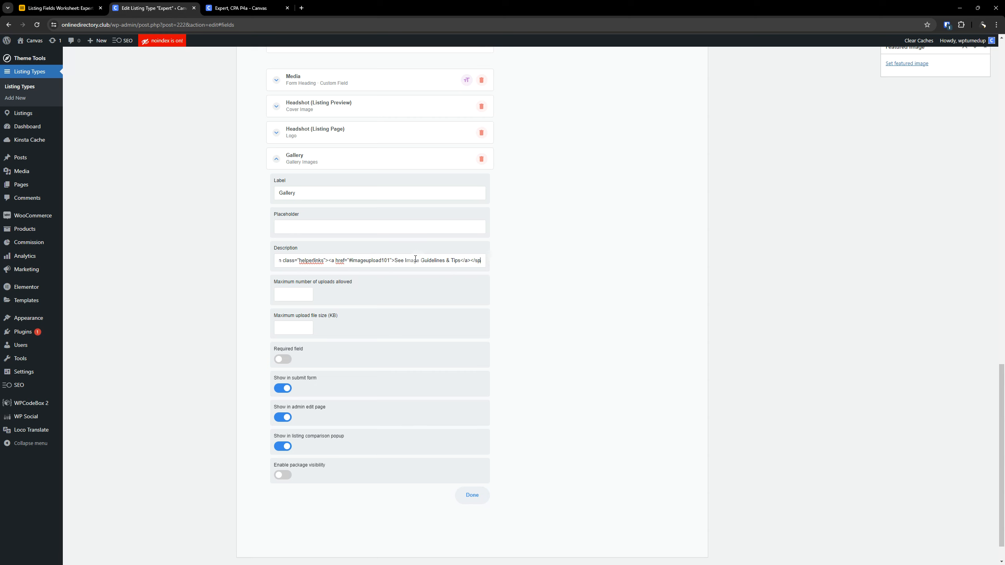
type("an>")
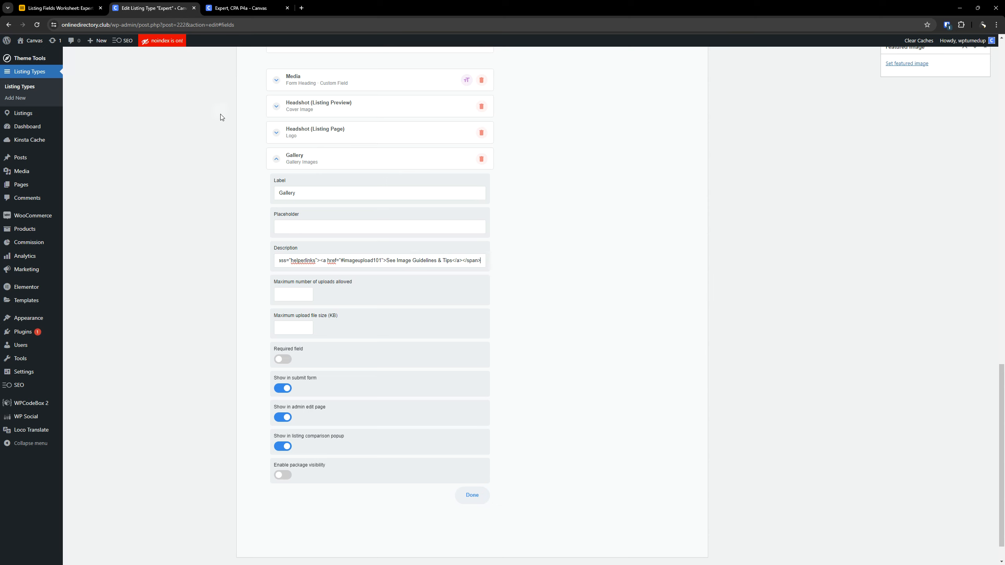
- Open the Expert, CPA P4a listing's edit form from its public page
left_click(238, 8)
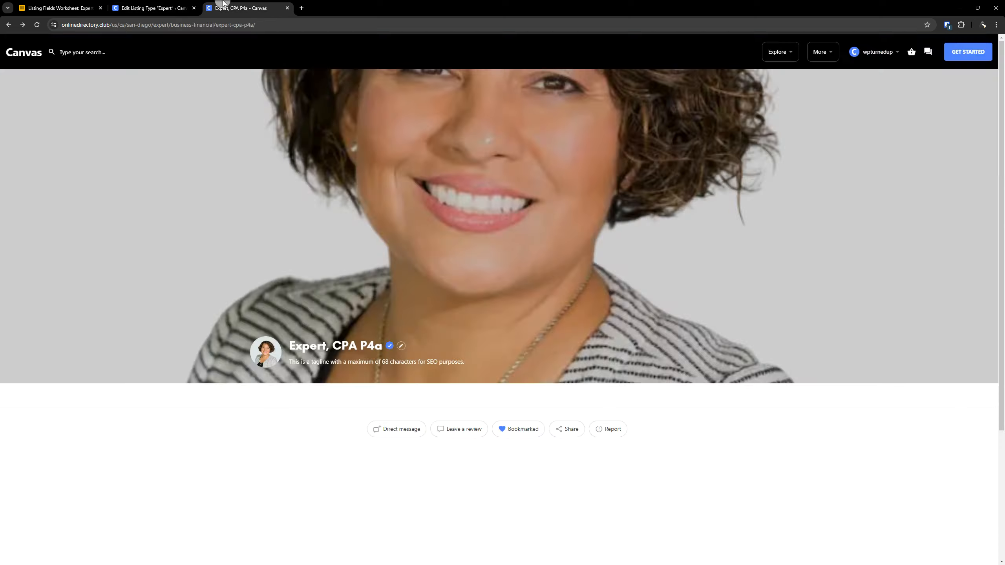
left_click(408, 346)
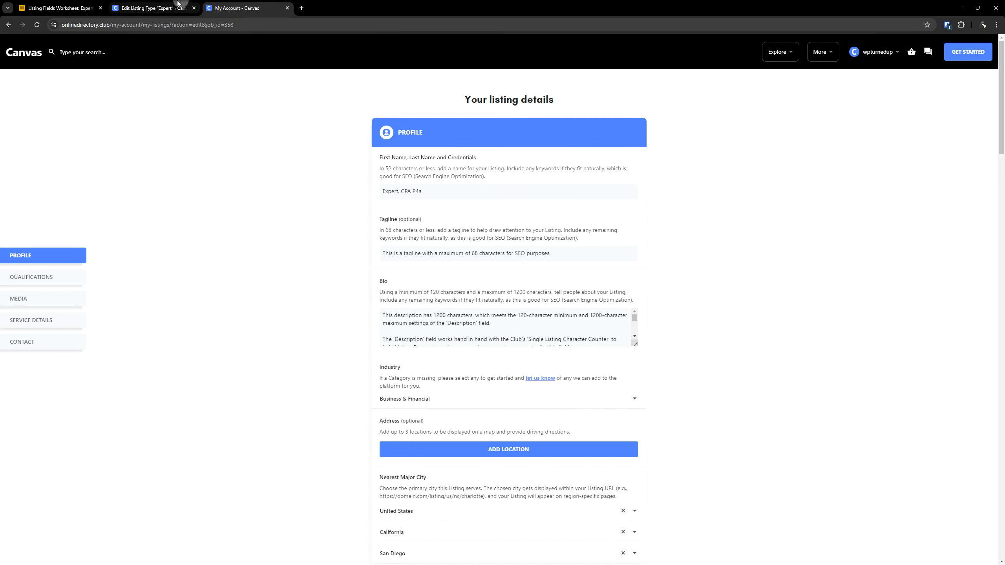
- Return to the Expert listing type and update it to save the Media field changes
left_click(168, 7)
scroll(739, 193, "up", 6)
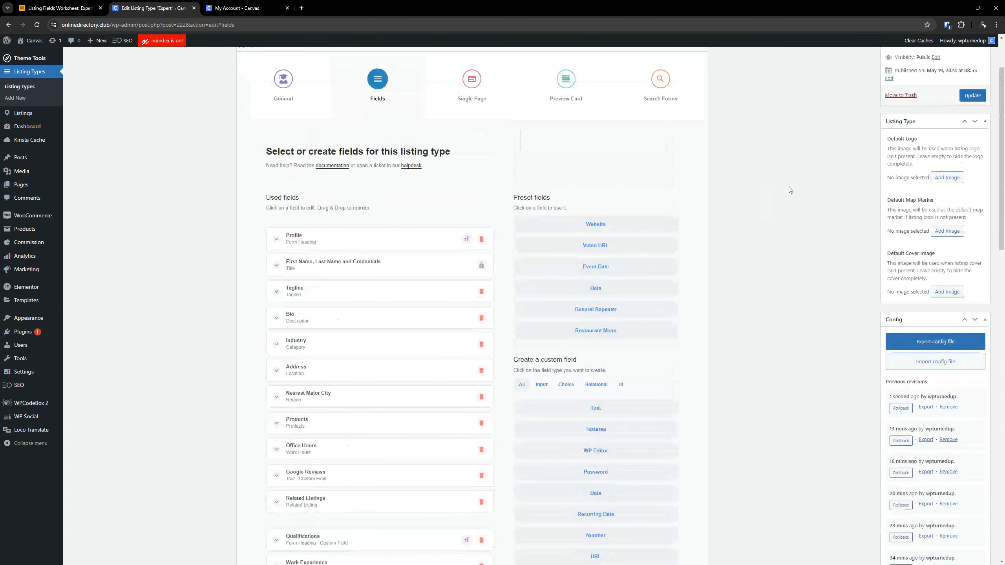
left_click(965, 96)
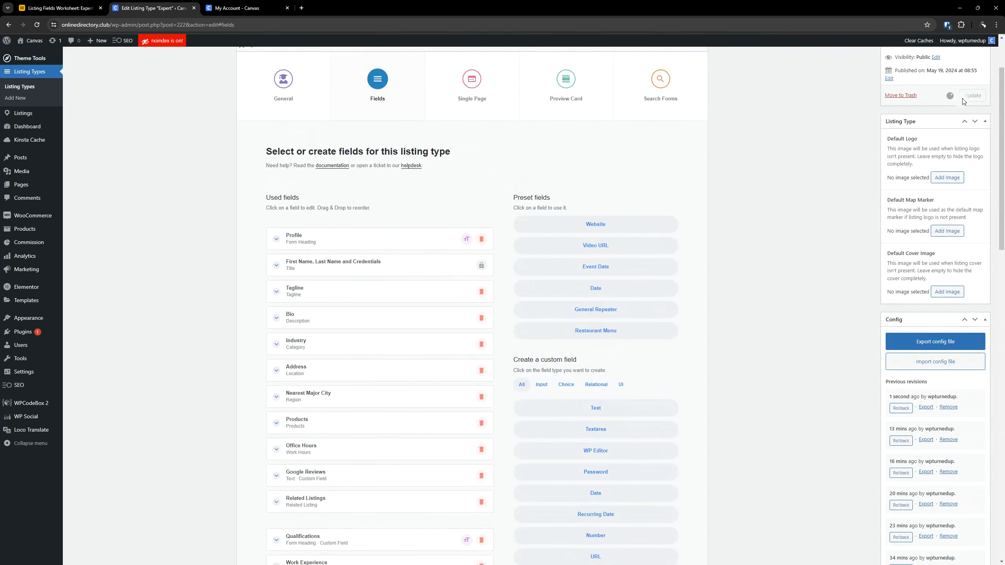
- Reload the Expert, CPA P4a listing's edit form and check the Media section's headshot and Gallery fields
left_click(237, 8)
left_click(35, 24)
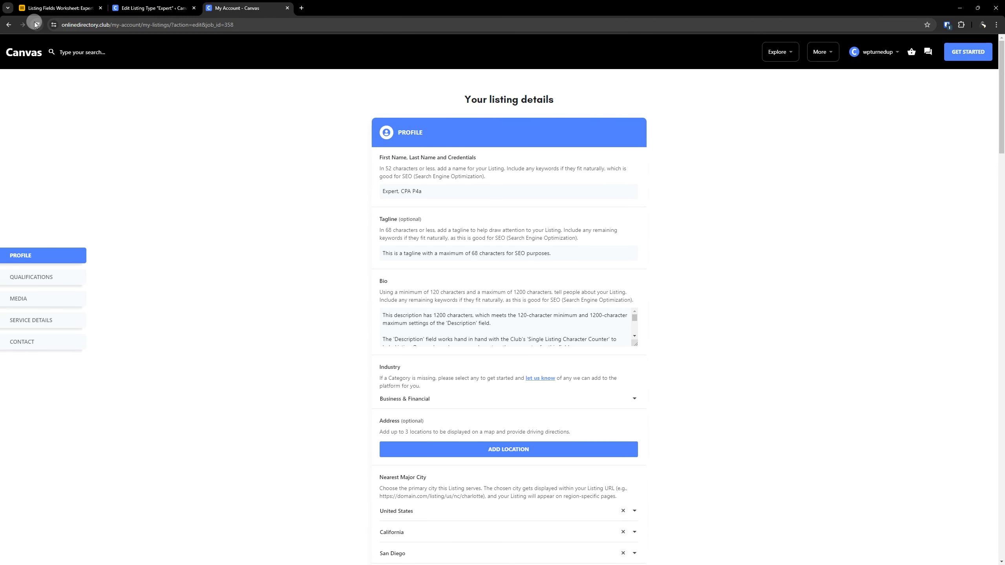
scroll(257, 288, "down", 20)
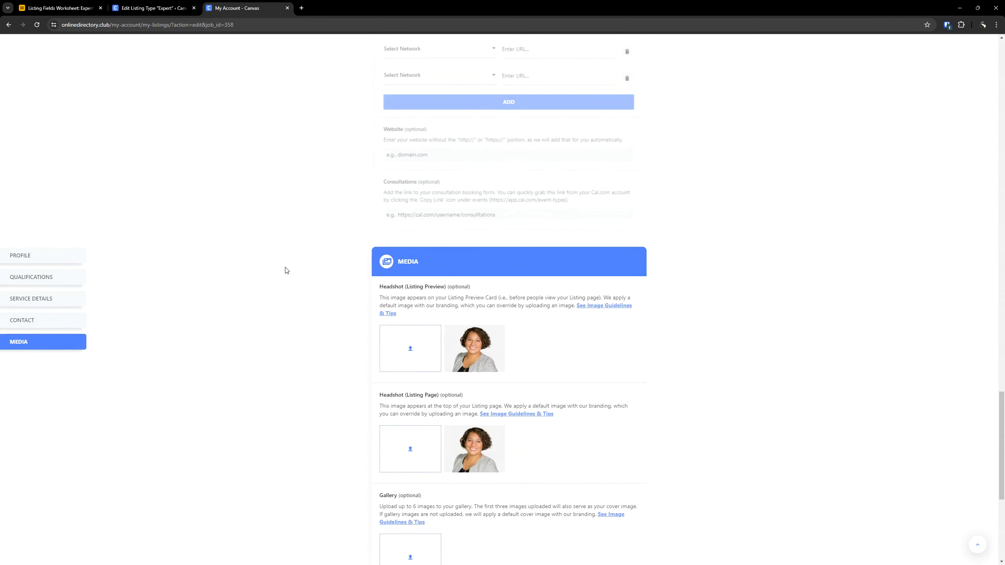
scroll(284, 269, "down", 5)
scroll(285, 269, "up", 5)
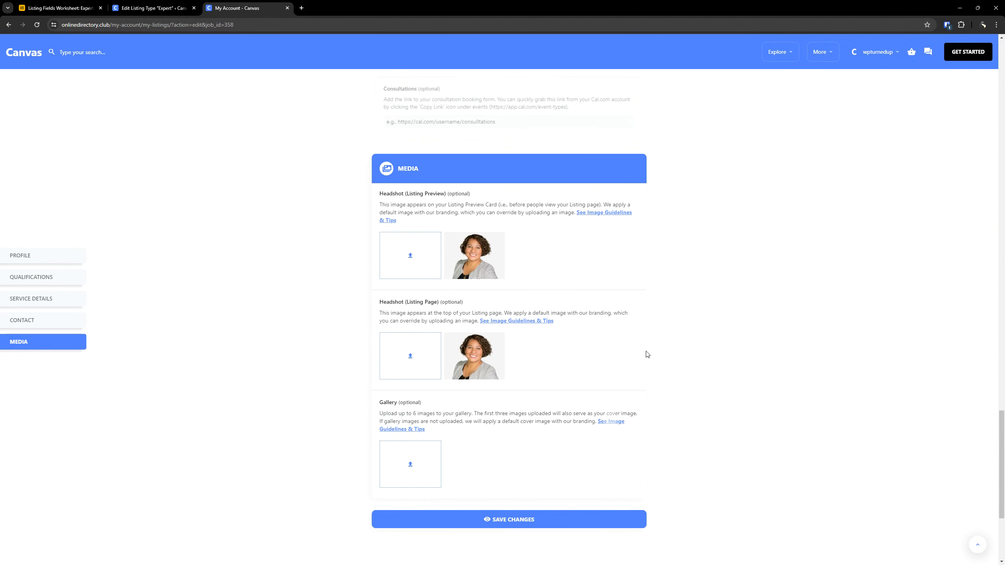
- Open the See Image Guidelines & Tips link in the Headshot (Listing Preview) description
scroll(646, 352, "down", 3)
scroll(752, 357, "up", 2)
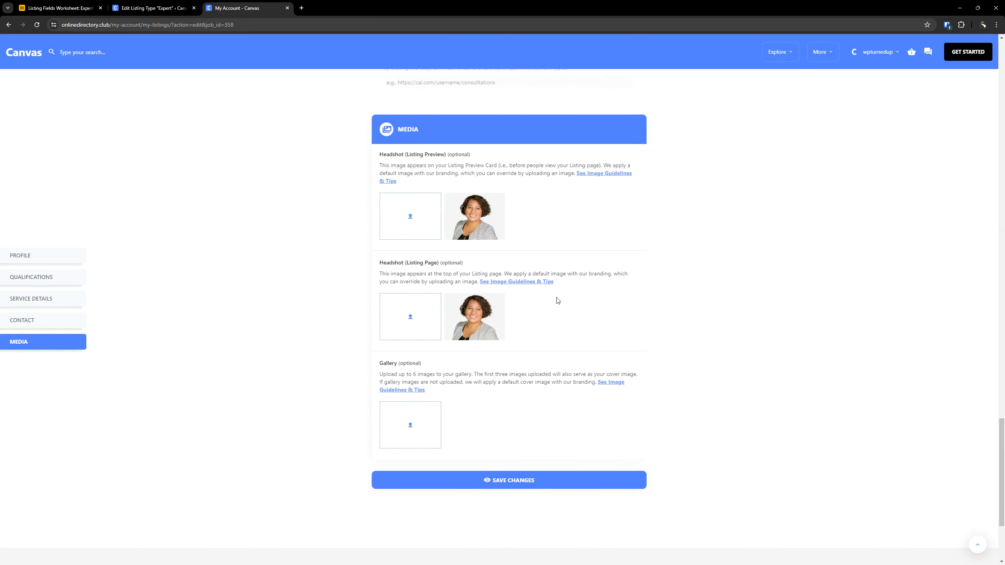
left_click(596, 174)
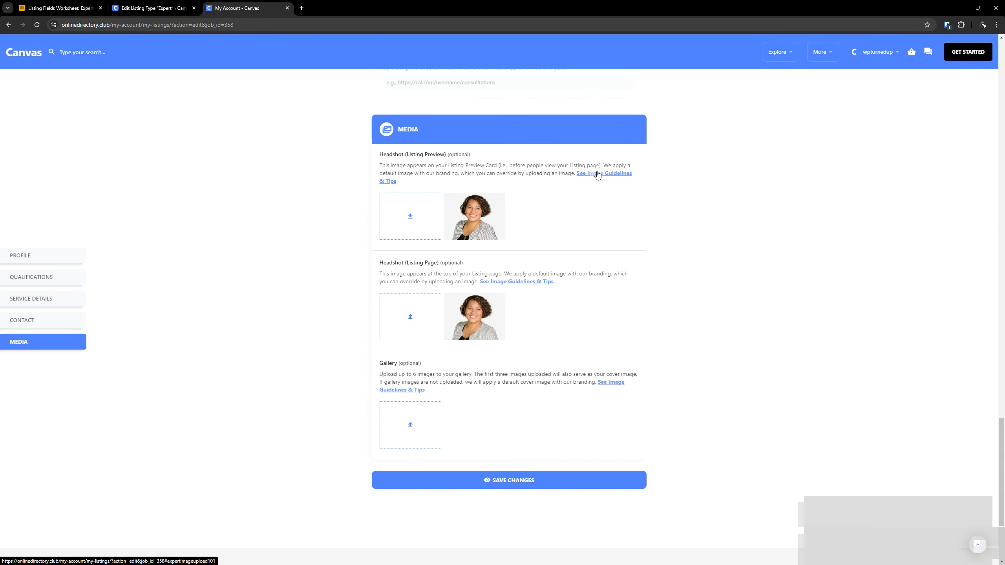
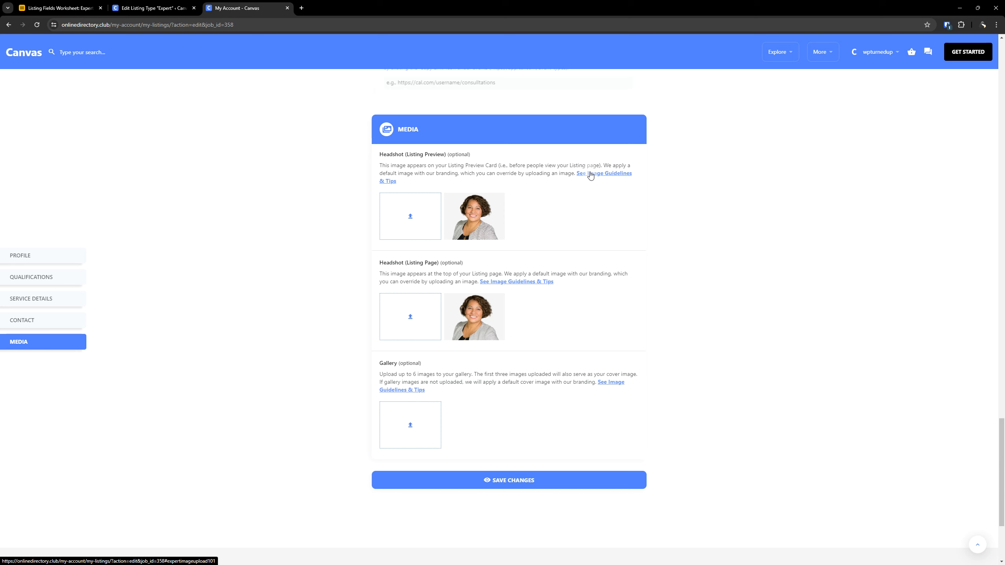
- Open the image guidelines link for the listing preview headshot and review the Media section of the listing form
left_click(615, 178)
scroll(771, 288, "up", 4)
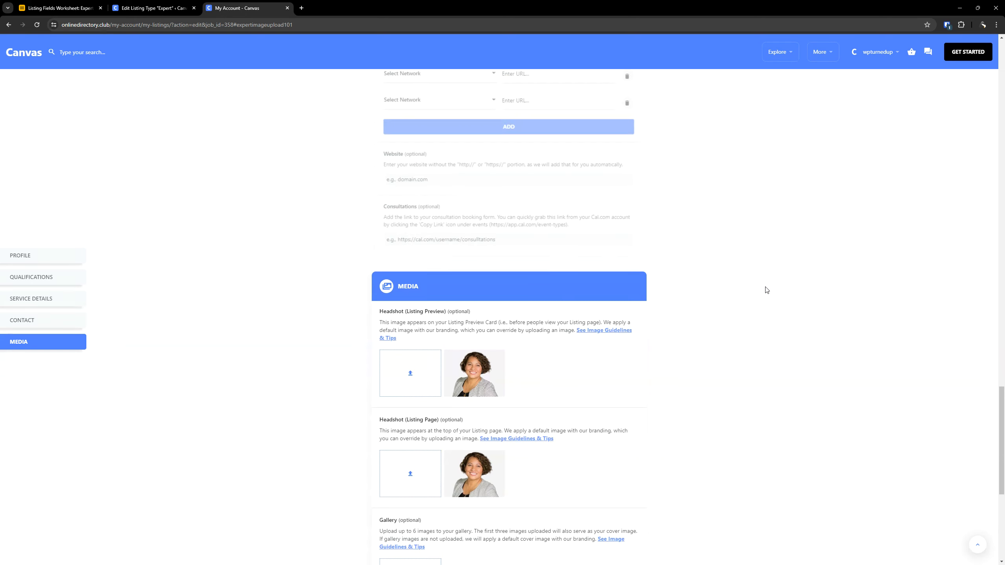
scroll(765, 282, "down", 3)
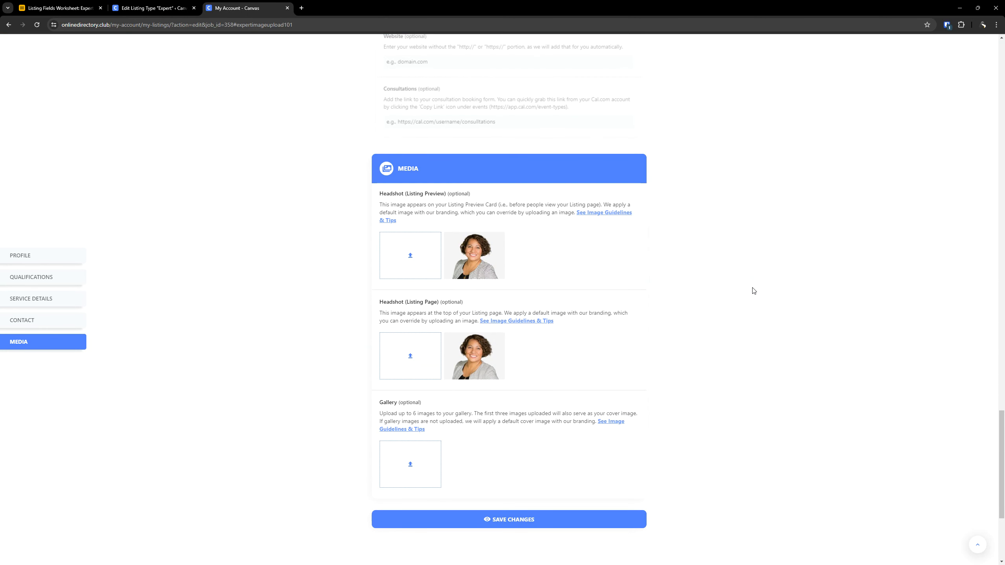
scroll(752, 292, "down", 3)
scroll(547, 336, "up", 2)
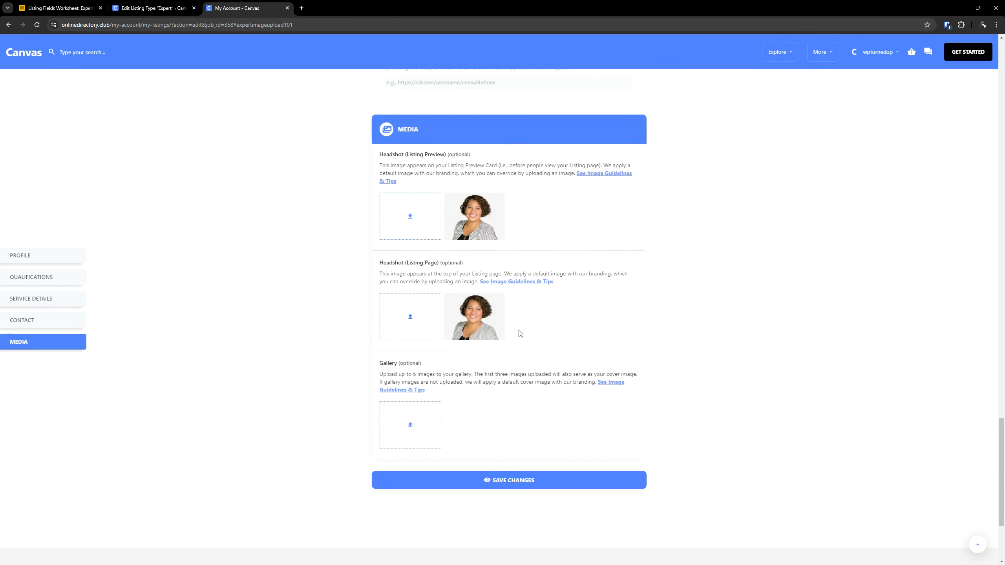
- Switch to the Expert listing type editor and open the Gallery field's settings for review
left_click(147, 8)
left_click(385, 171)
scroll(359, 449, "down", 15)
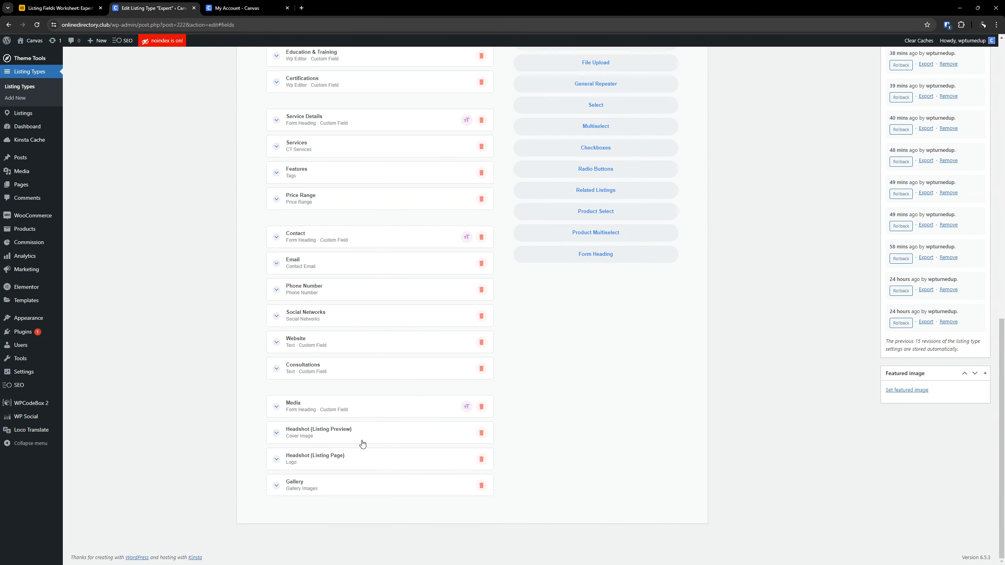
left_click(332, 482)
scroll(344, 490, "down", 9)
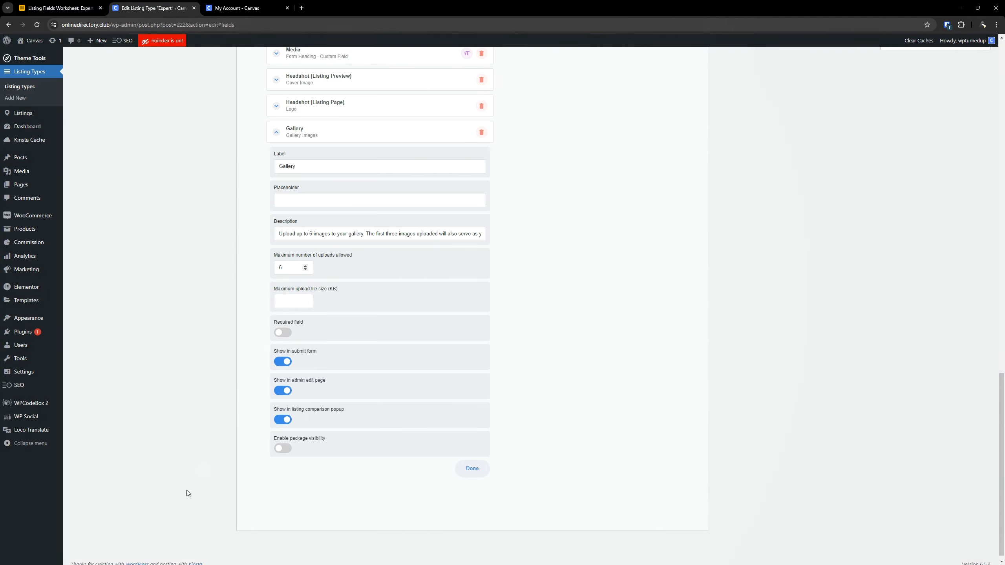
- Open WPCodeBox 2 in a separate browser tab and locate the PHP snippet that globally limits image upload size
right_click(43, 403)
left_click(78, 413)
left_click_drag(226, 5, 142, 3)
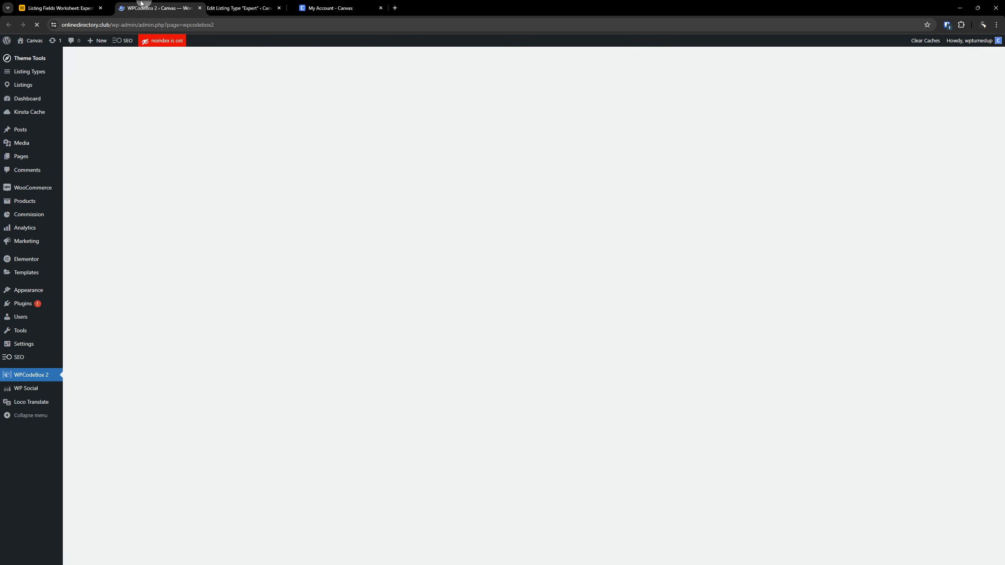
left_click(225, 2)
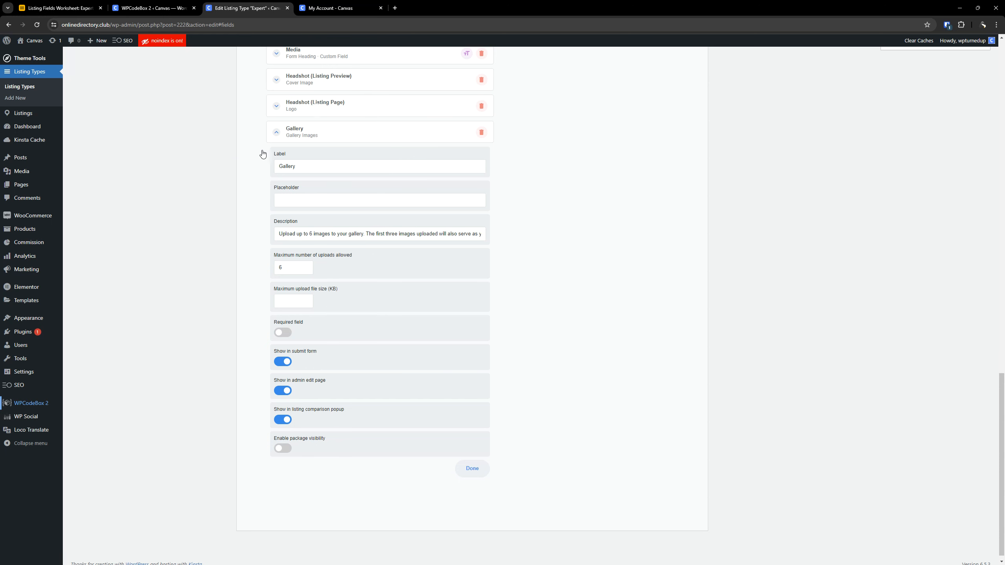
left_click(147, 8)
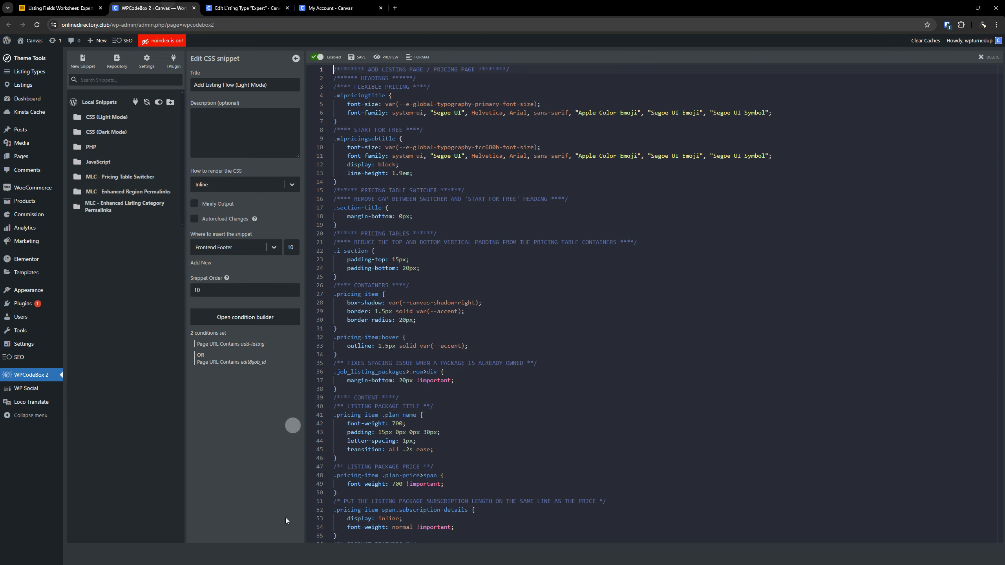
left_click(95, 147)
left_click(136, 177)
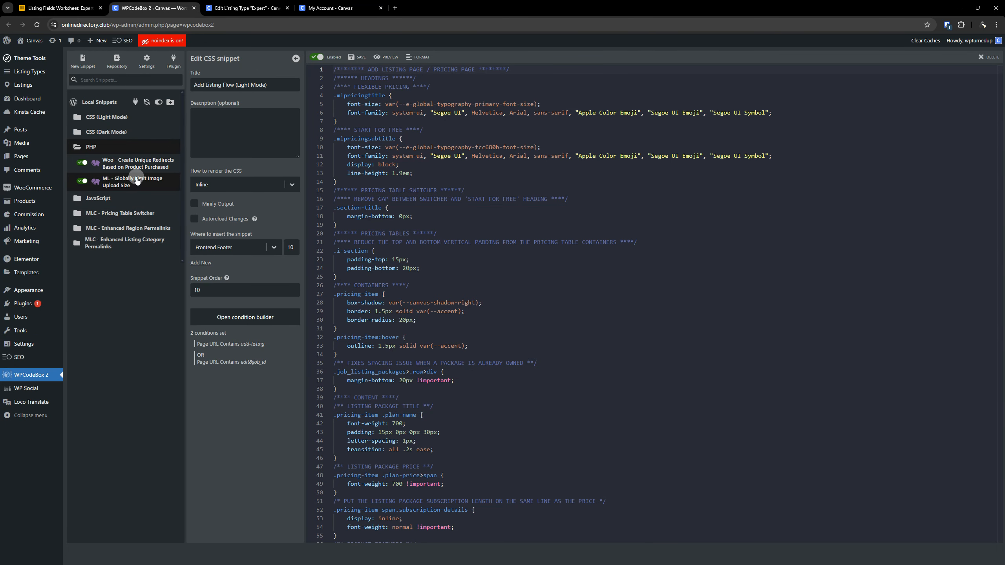
left_click(115, 185)
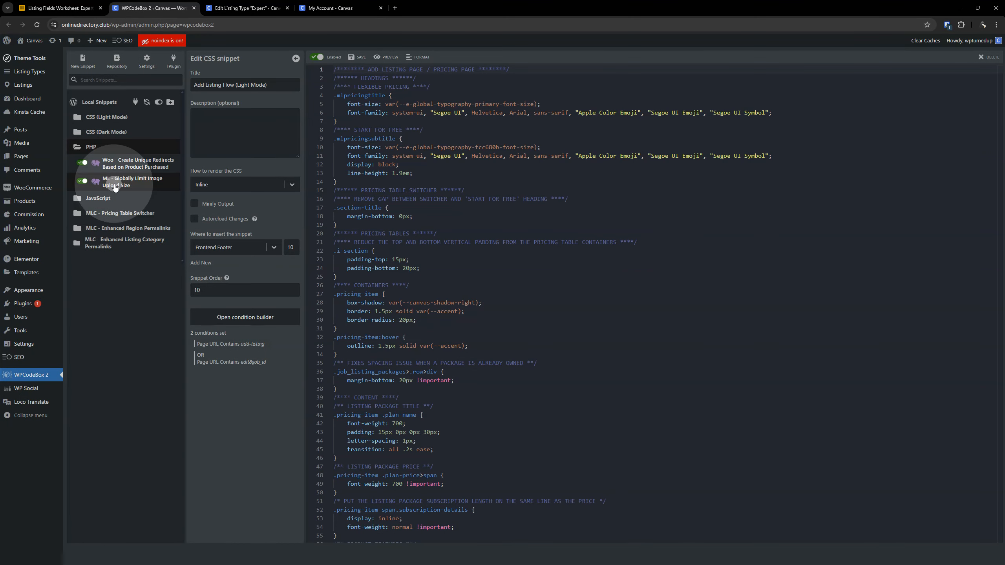
- Return to the Expert listing type editor and check the Headshot (Listing Page) field's package visibility rules
left_click(245, 8)
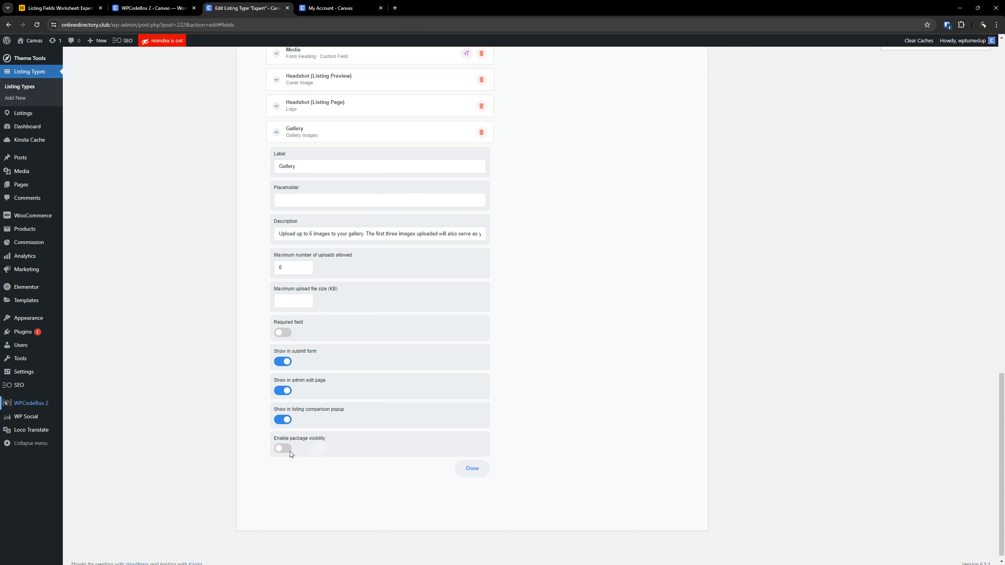
left_click(329, 107)
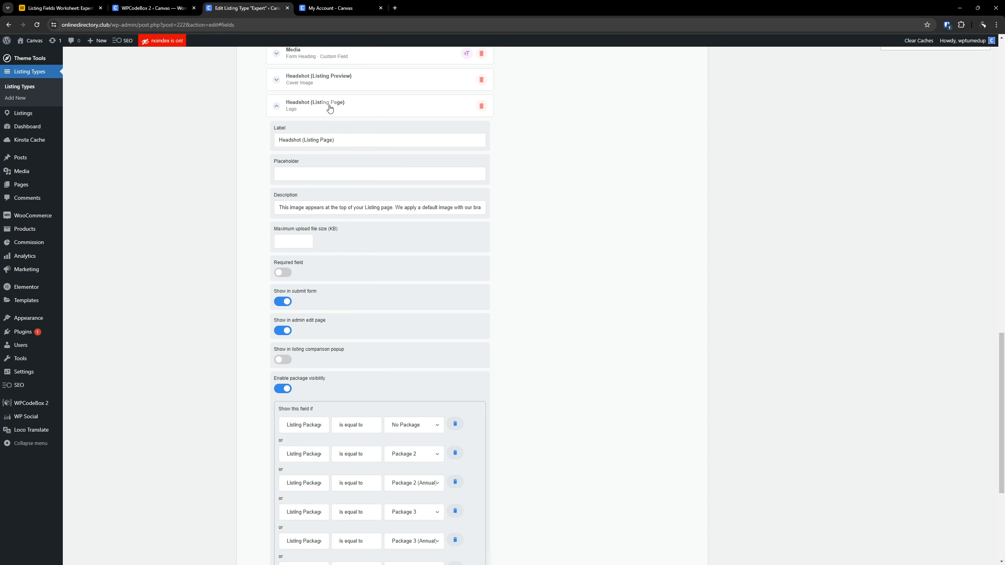
left_click(330, 106)
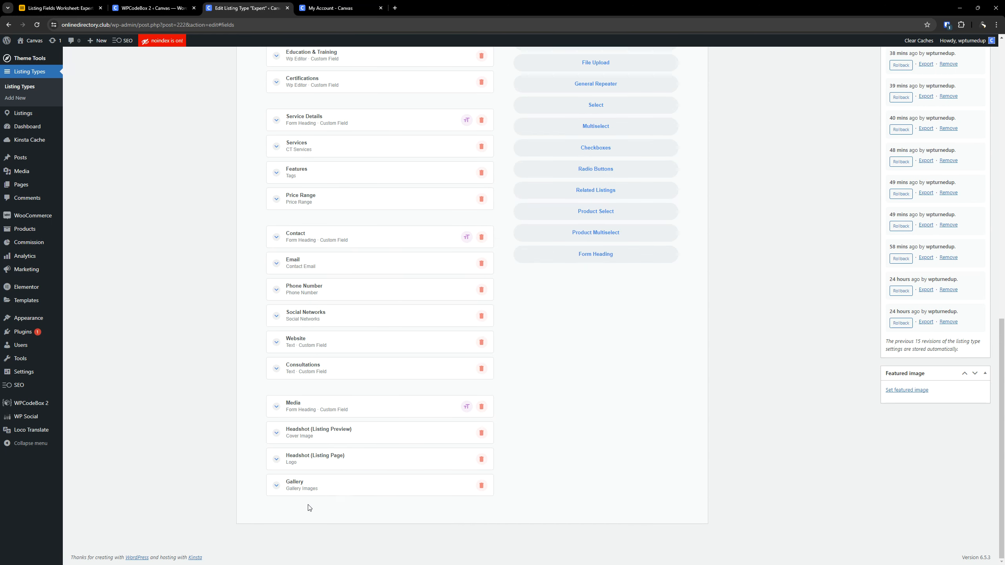
- Remove the Gallery field from the listing comparison popup and enable its package visibility with a No Package rule
left_click(300, 492)
left_click(284, 413)
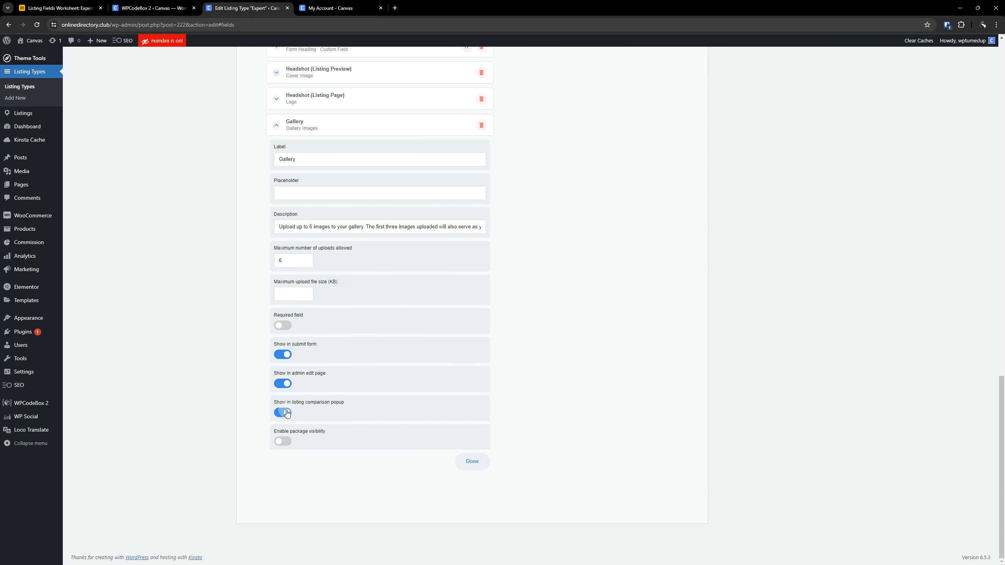
left_click(282, 441)
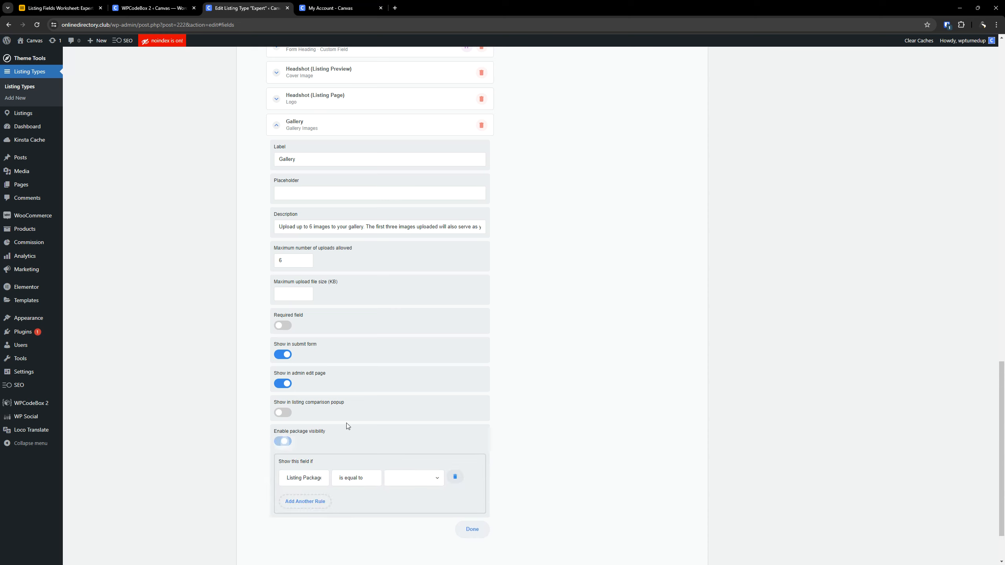
scroll(346, 422, "down", 2)
left_click(415, 412)
left_click(403, 423)
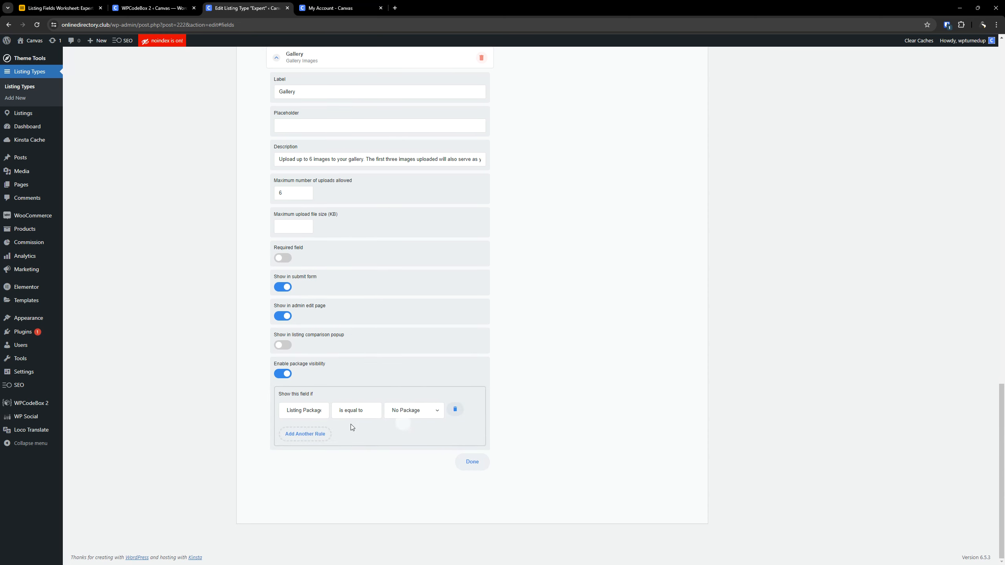
- Add Gallery visibility rules for Package 2 and Package 2 (Annual)
left_click(318, 433)
left_click(403, 439)
left_click(400, 461)
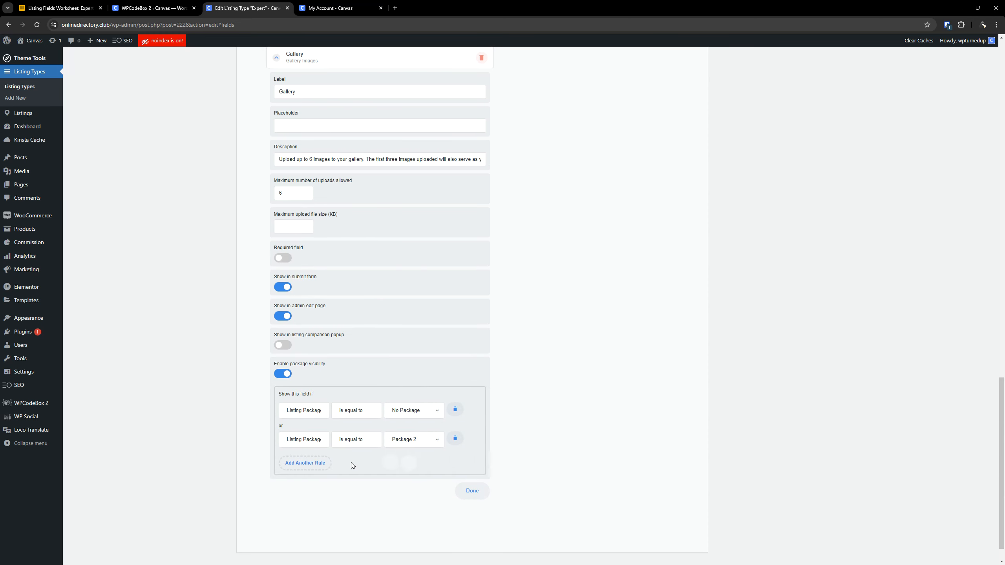
left_click(305, 463)
scroll(356, 435, "down", 1)
left_click(414, 411)
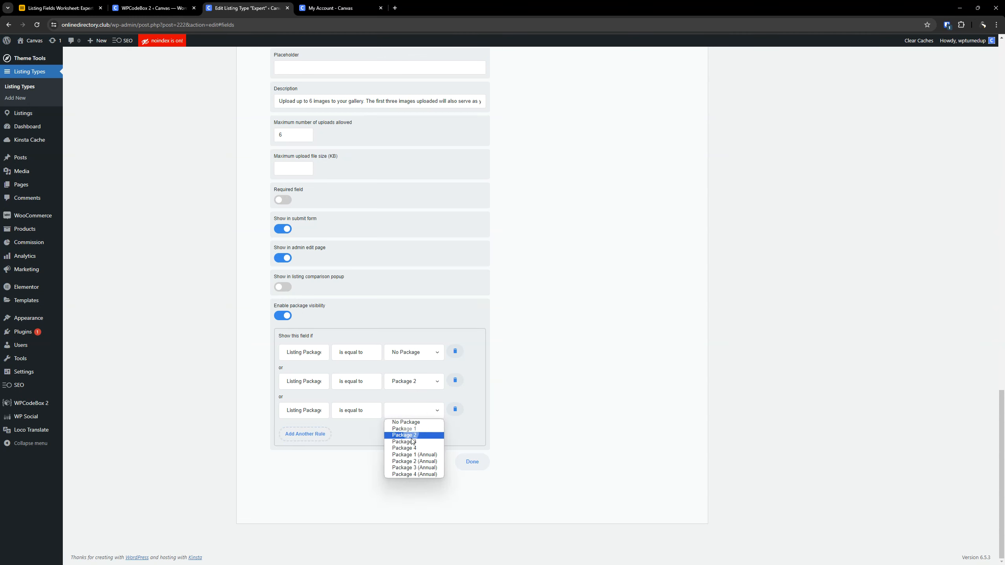
left_click(413, 461)
- Add Gallery visibility rules for Package 3 and Package 3 (Annual)
left_click(312, 434)
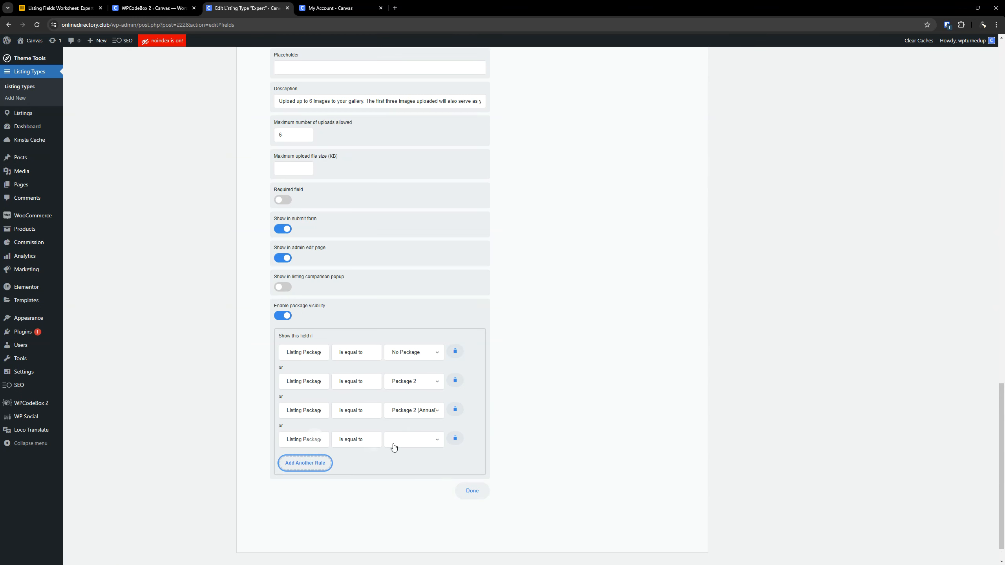
left_click(393, 446)
left_click(405, 486)
left_click(321, 472)
left_click(388, 471)
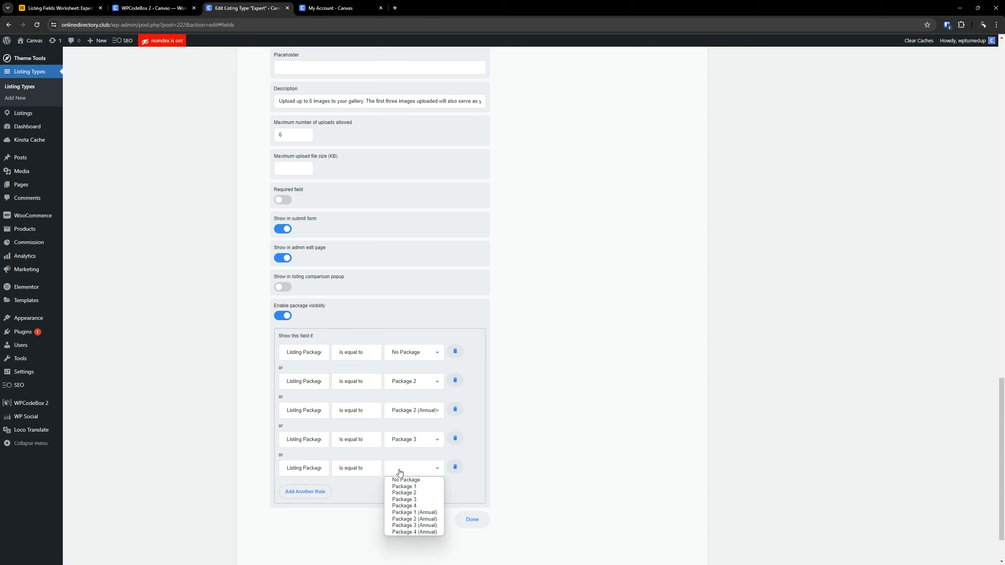
left_click(415, 525)
- Add Gallery visibility rules for Package 4 and Package 4 (Annual), and collapse the field's settings
left_click(306, 492)
scroll(417, 483, "down", 3)
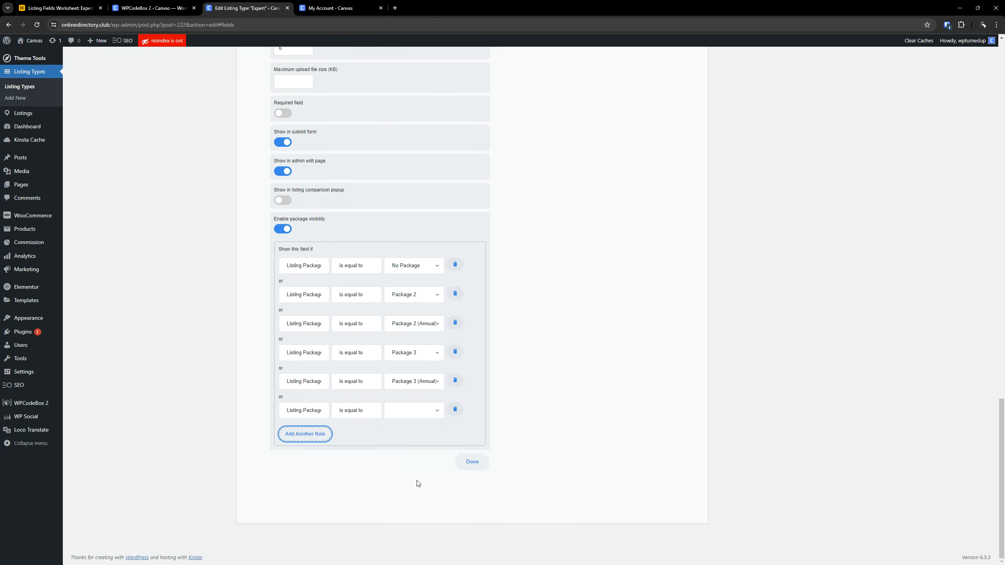
left_click(420, 413)
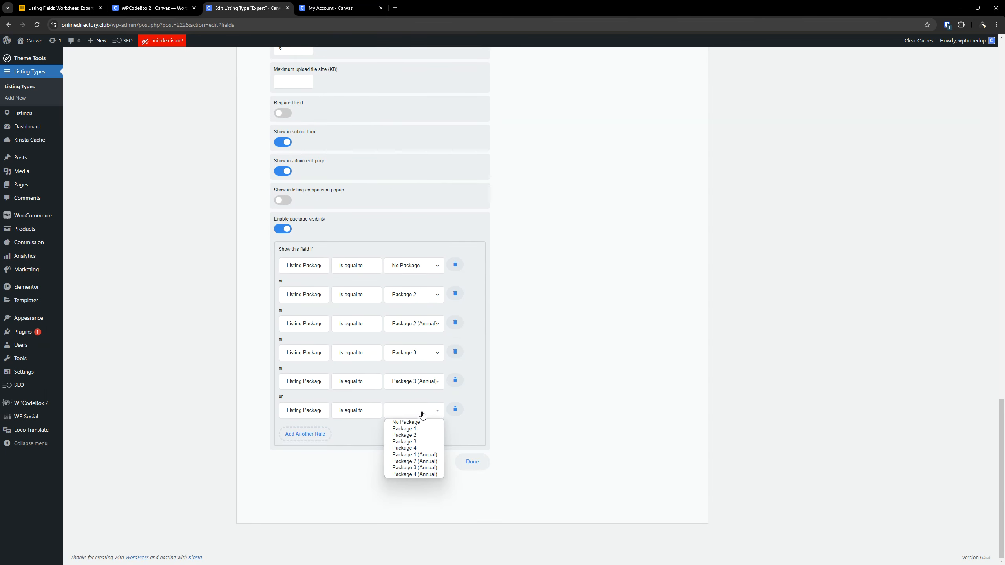
left_click(414, 448)
left_click(322, 437)
left_click(414, 440)
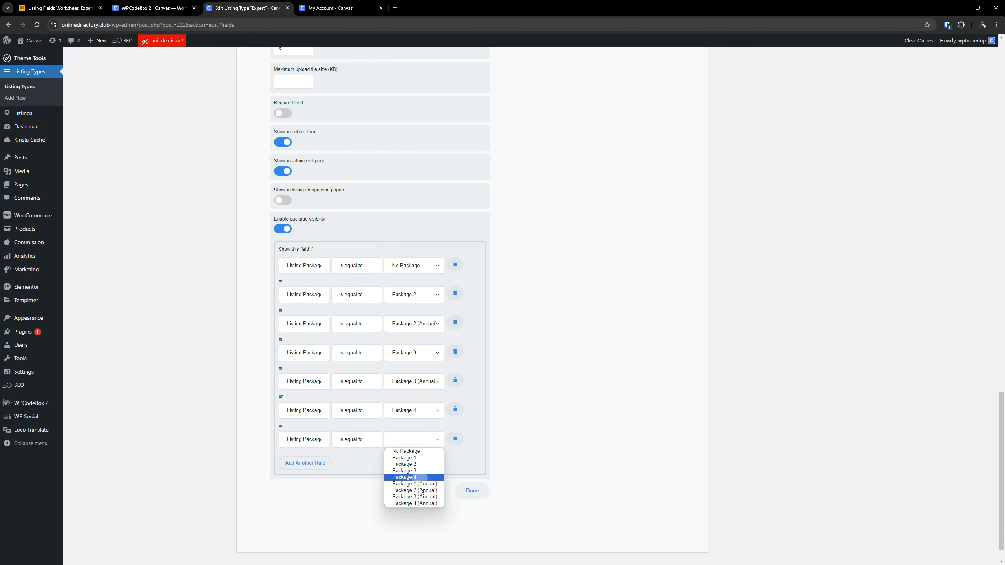
left_click(414, 503)
scroll(420, 461, "up", 3)
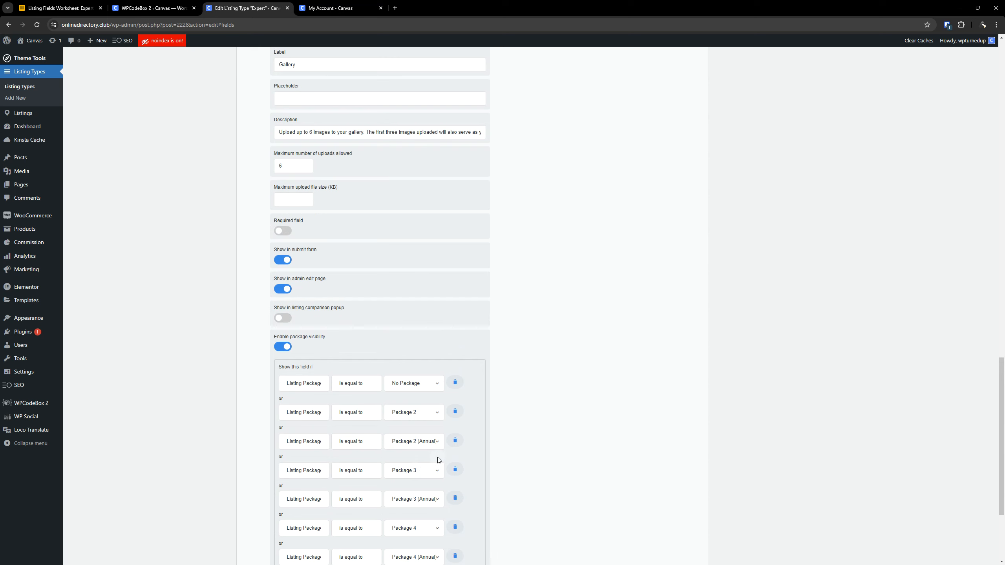
scroll(440, 454, "up", 6)
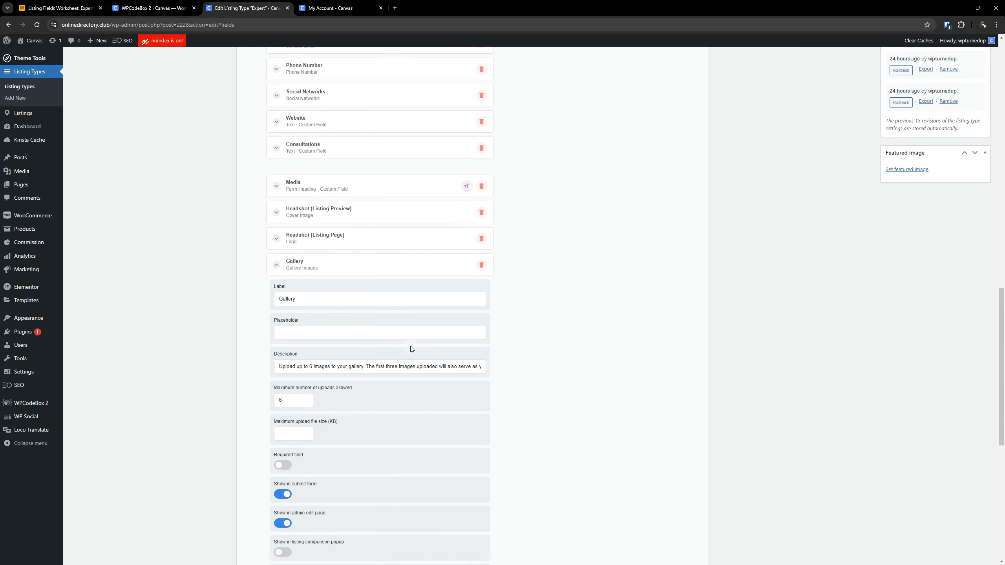
left_click(315, 265)
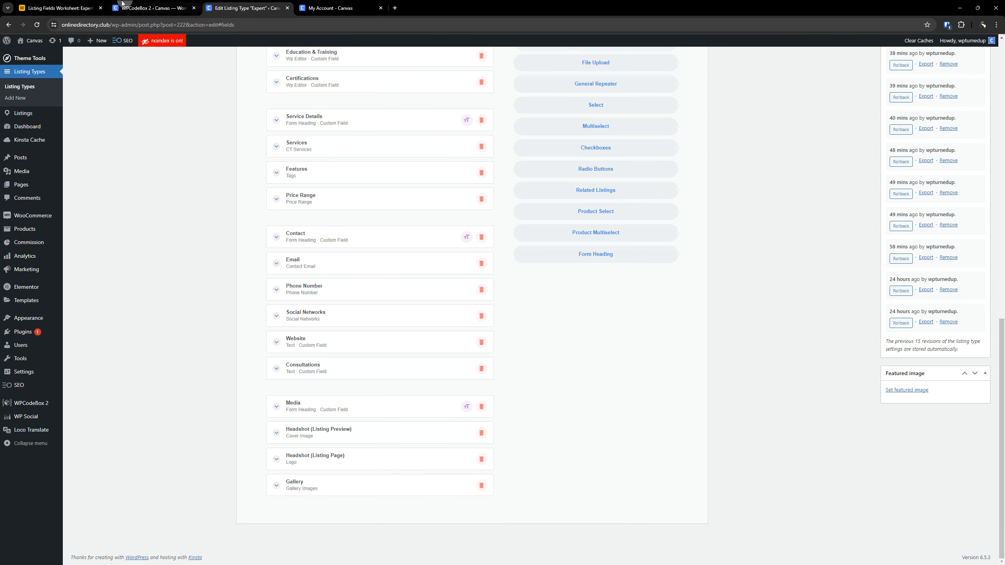
- Copy the Bonus Gallery label from the File Upload row of the Airtable worksheet and close the WPCodeBox tab
left_click(59, 8)
left_click(516, 532)
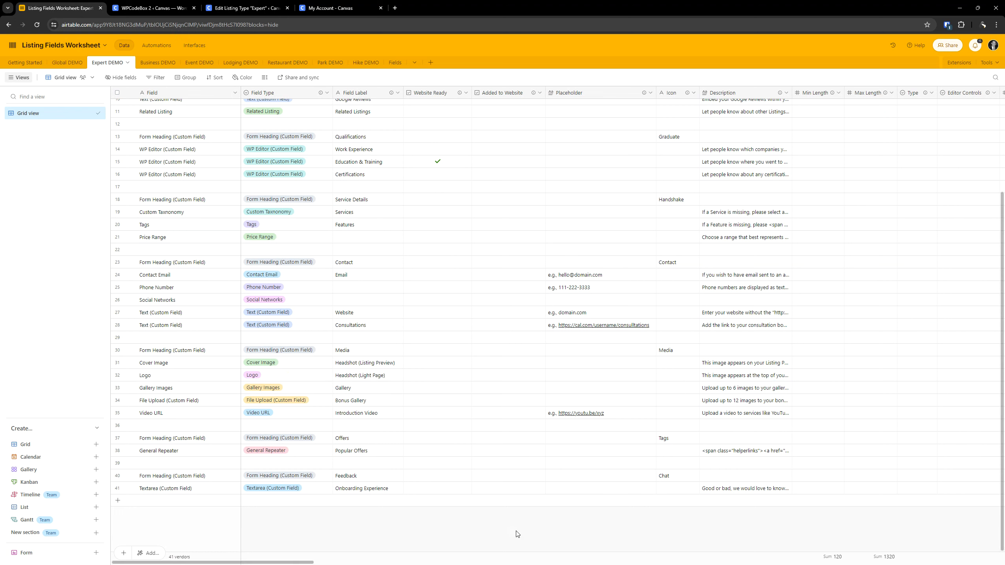
left_click(176, 404)
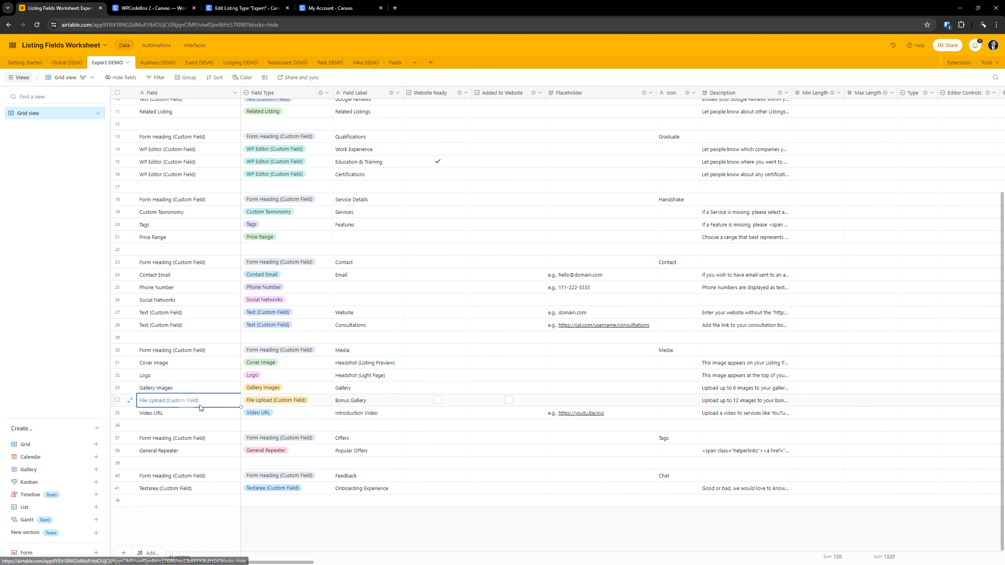
left_click(366, 401)
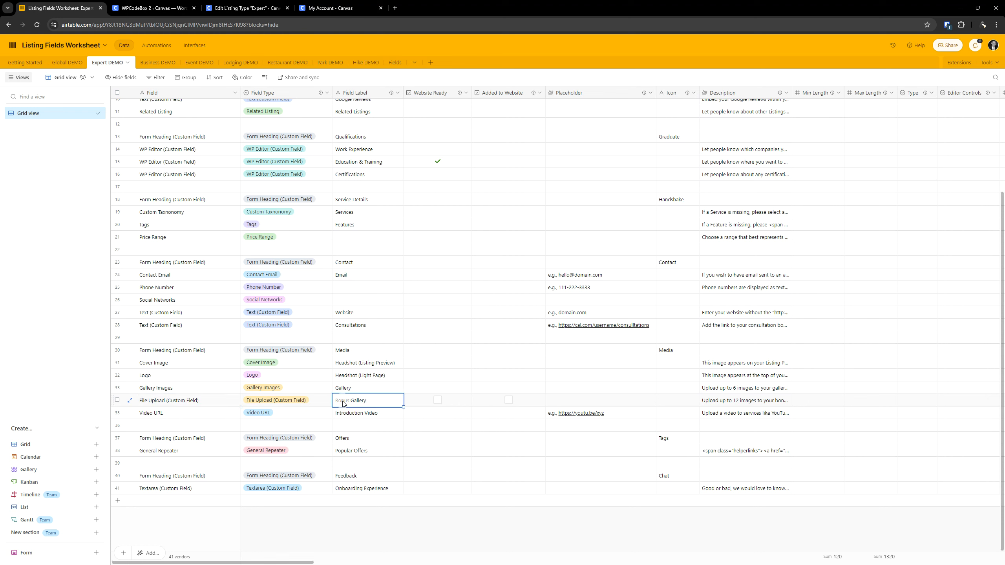
left_click_drag(366, 401, 335, 401)
key("ctrl+c")
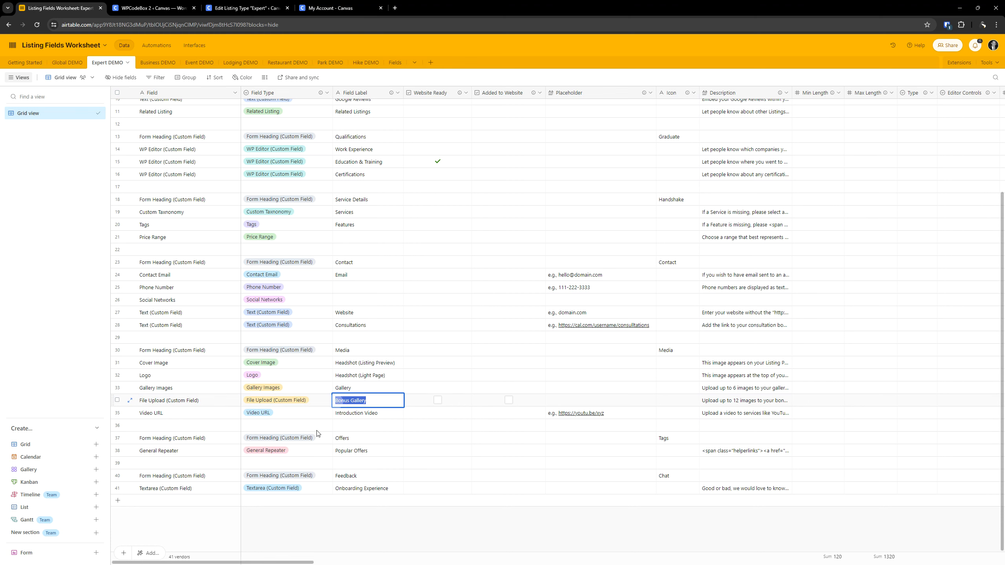
left_click(154, 8)
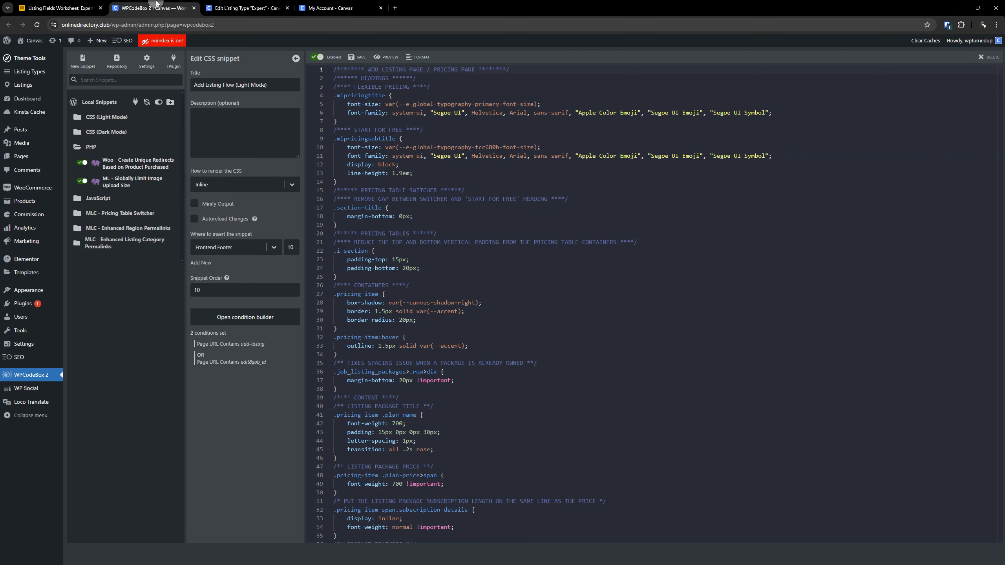
left_click(194, 8)
- Add a File Upload custom field below Gallery in the Expert listing type and label it Bonus Gallery
scroll(532, 266, "up", 5)
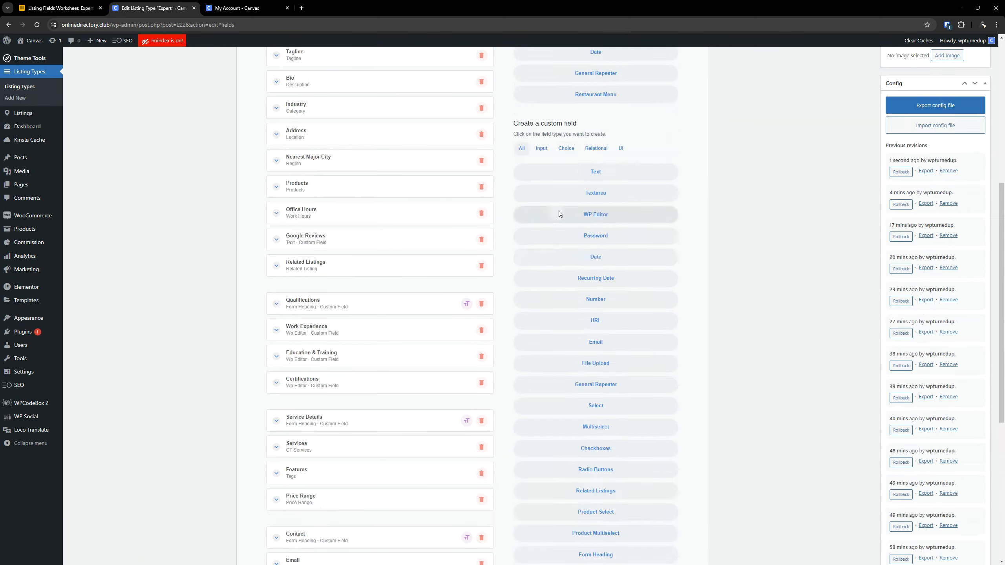
scroll(651, 237, "down", 2)
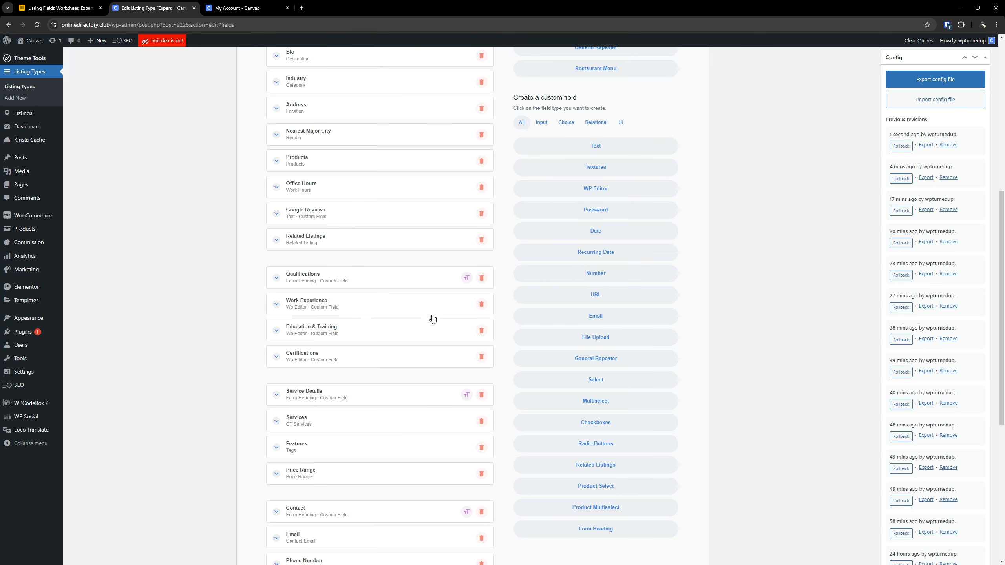
scroll(433, 319, "down", 7)
left_click(367, 482)
scroll(348, 455, "down", 3)
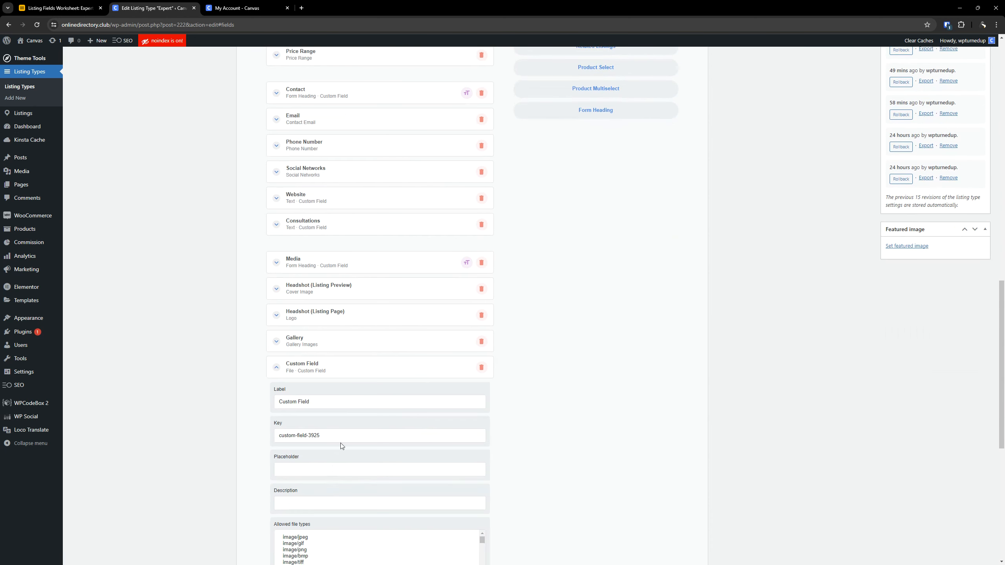
triple_click(332, 402)
key("ctrl+v")
scroll(373, 285, "down", 2)
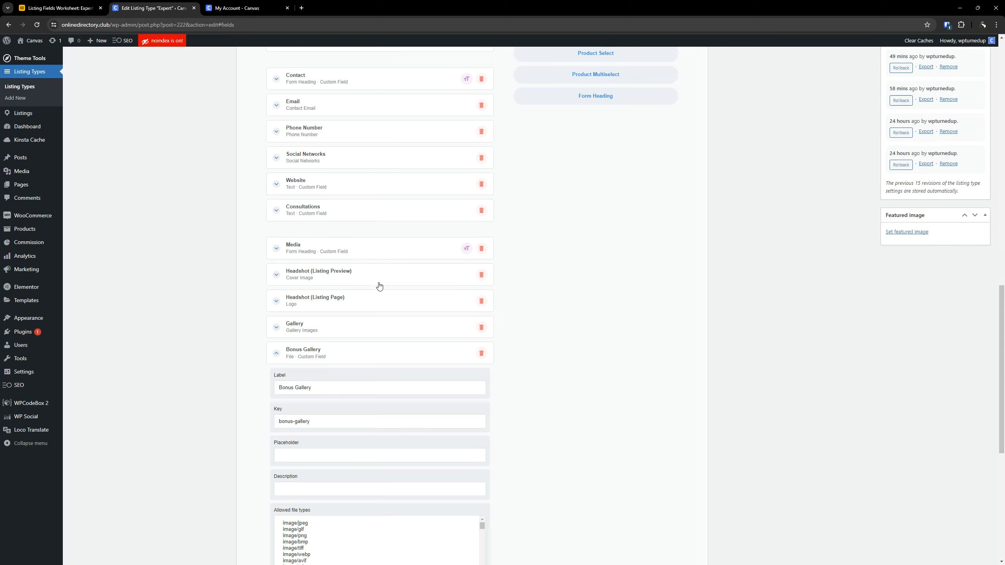
- Copy the File Upload row's description from the Airtable worksheet into the Bonus Gallery field's Description
scroll(400, 358, "down", 1)
key("ctrl+shift+Tab")
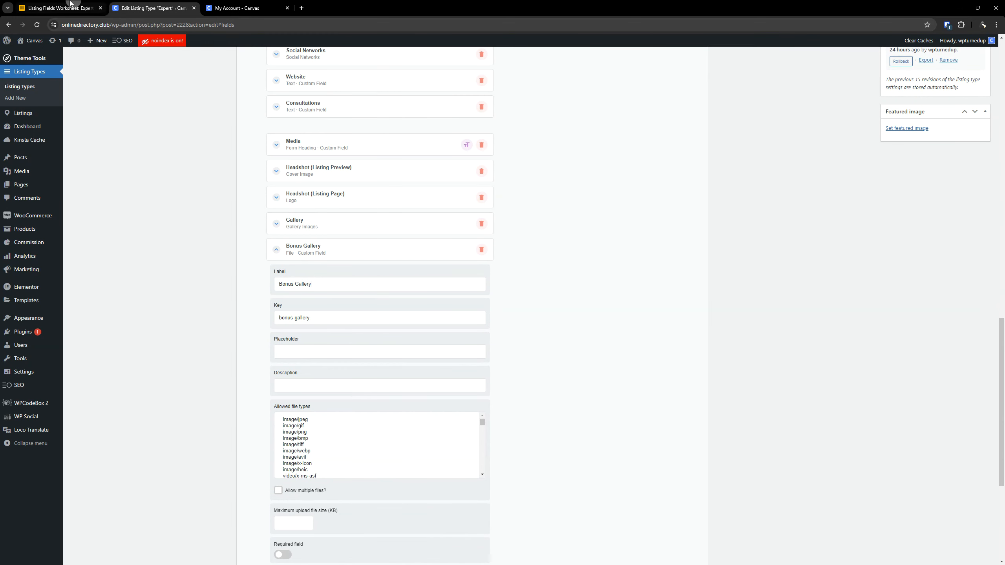
left_click(730, 397)
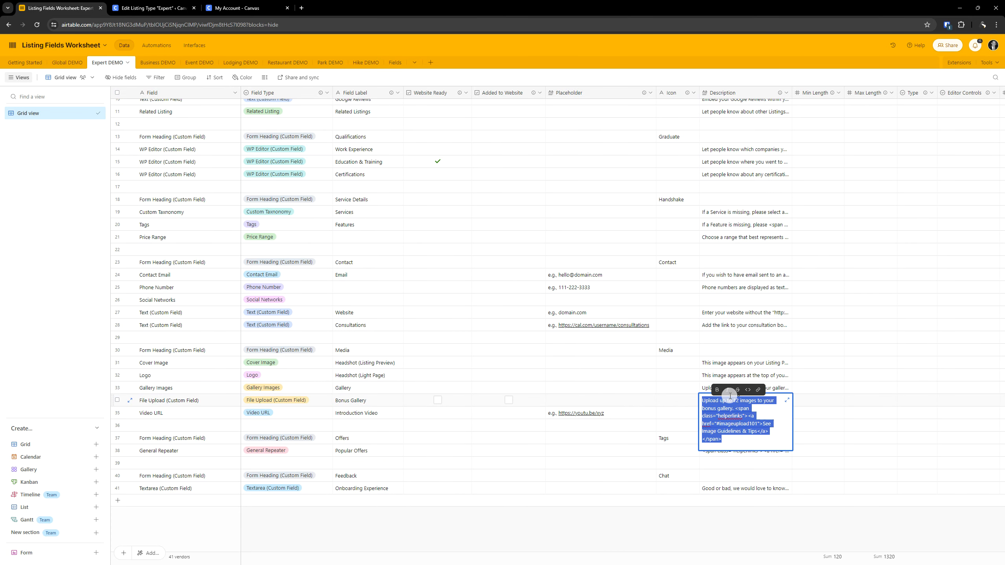
left_click(166, 4)
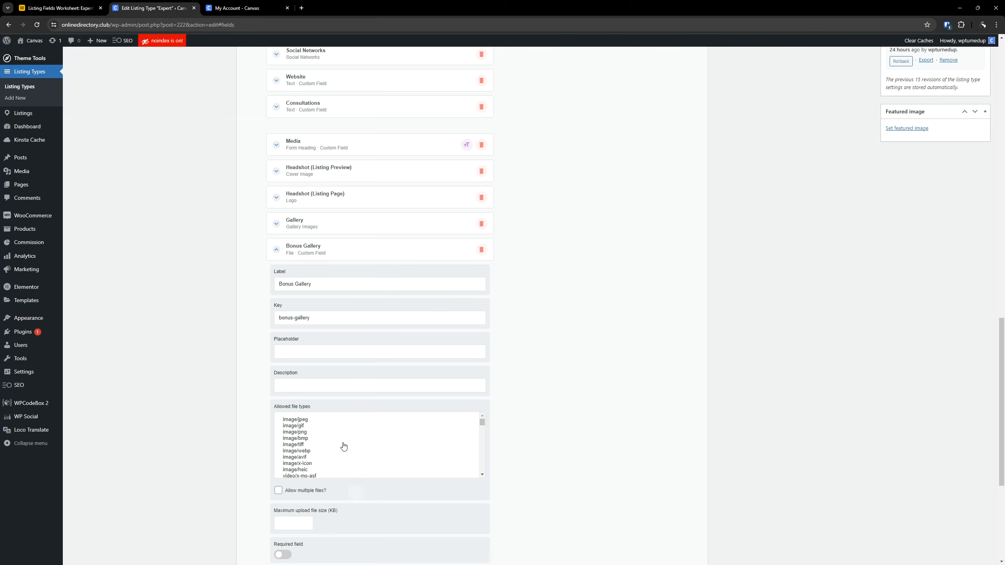
type("<span class=\"helperlinks\"><a href=\"#imageupload101\">See Image Guidelines & Tips</a></span>")
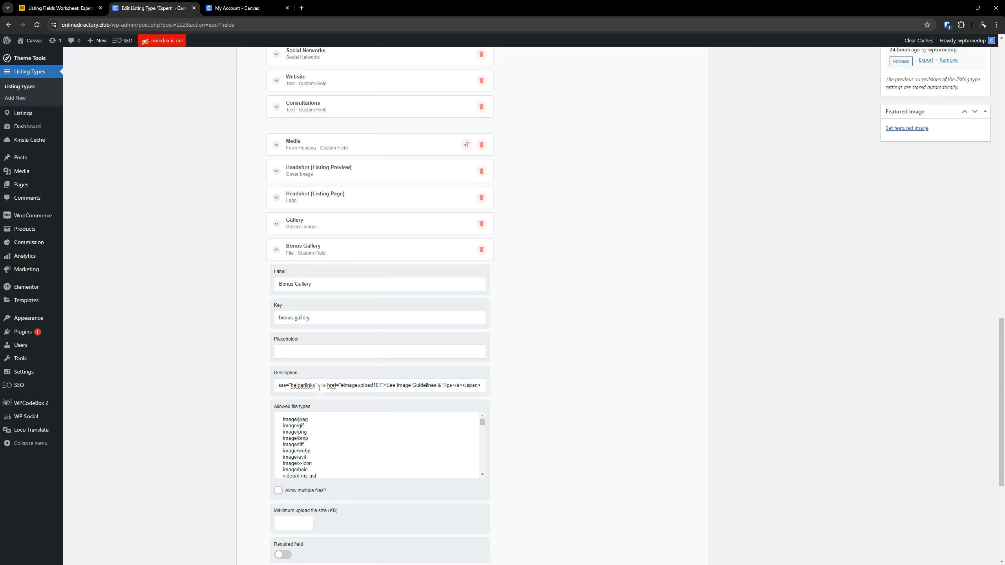
key("Left")
key("Left")
key("Left")
key("Left")
key("Left")
key("Left")
key("Left")
key("Left")
key("Left")
key("Left")
key("Left")
key("Left")
key("Left")
key("Left")
key("Left")
key("Left")
key("Left")
key("Left")
key("Left")
key("Left")
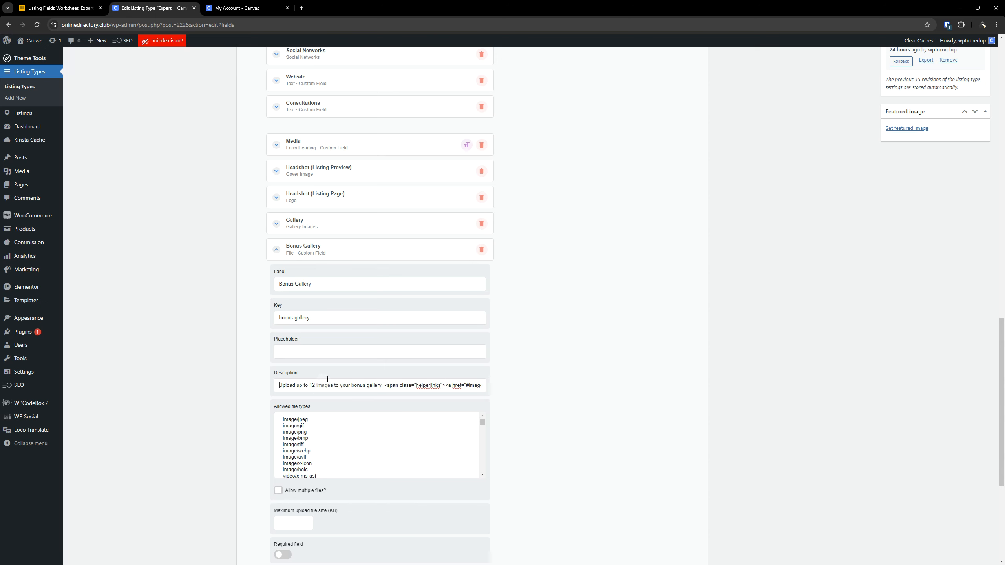
- Examine the submit form, package visibility and listing comparison settings in the worksheet's File Upload row
scroll(239, 314, "down", 3)
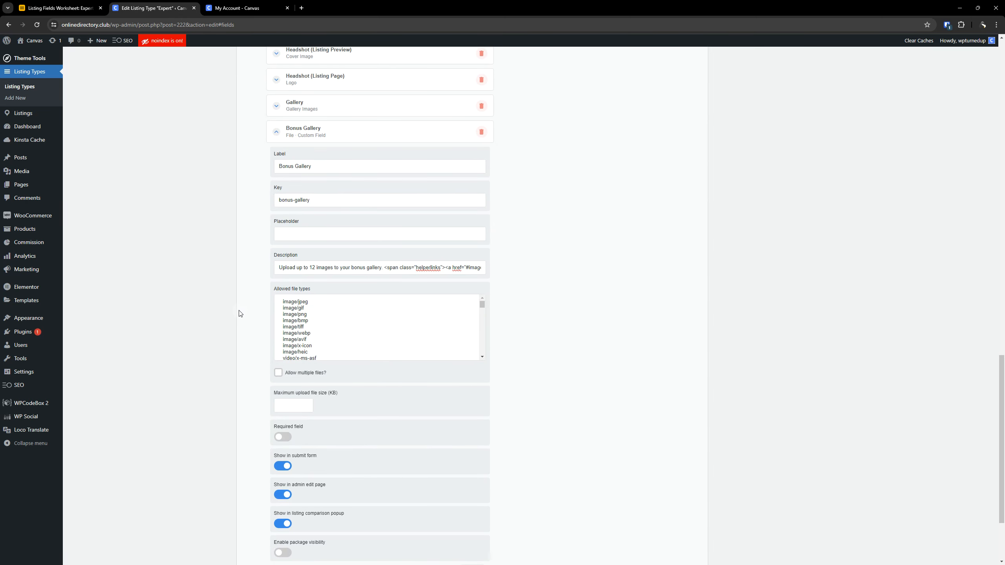
left_click(59, 8)
left_click(600, 424)
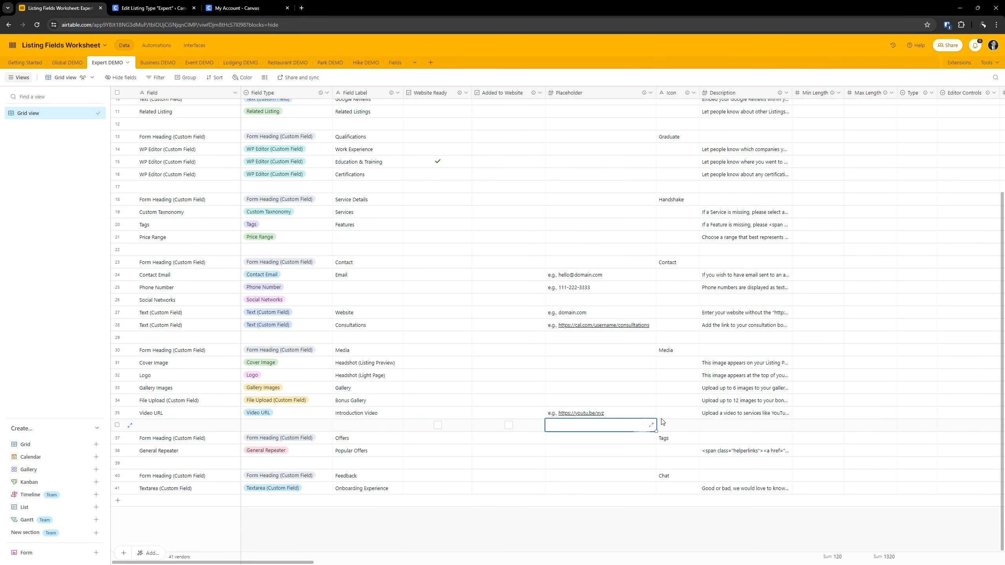
left_click(715, 405)
key("Right")
key("Right")
key("Right")
key("Right")
key("Right")
key("Right")
key("Right")
key("Right")
key("Right")
key("Right")
key("Right")
key("Right")
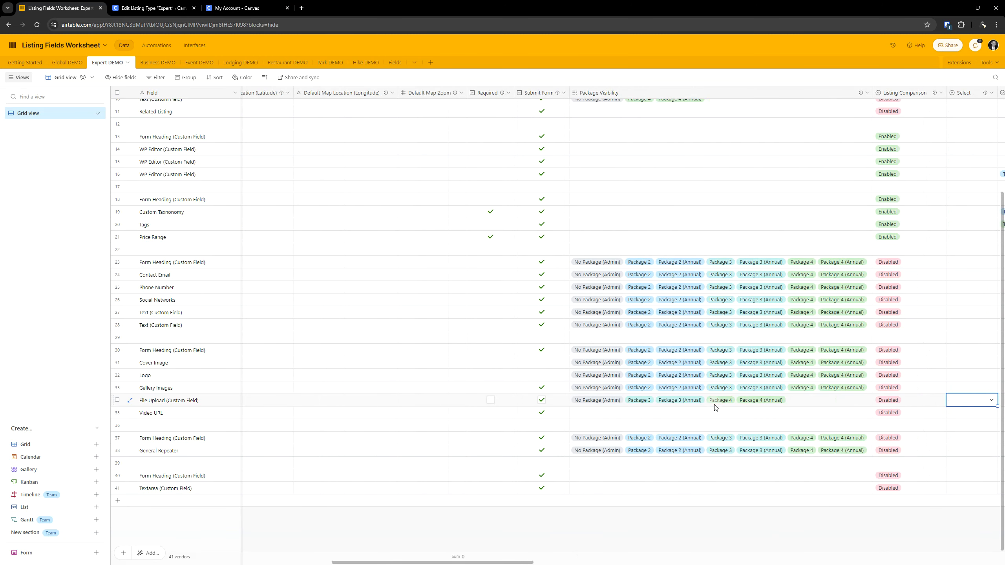
key("Left")
key("Left")
key("Return")
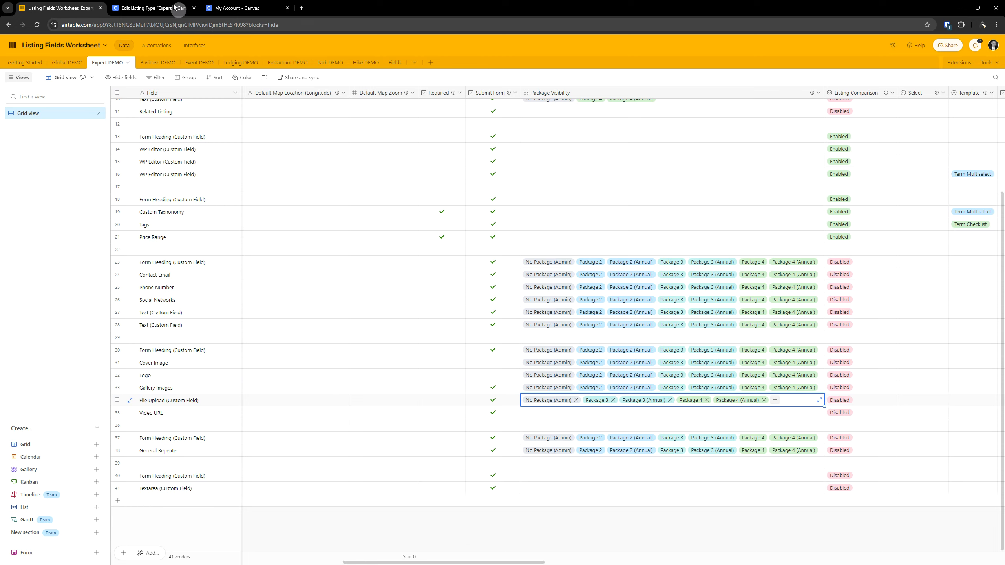
- In the listing type editor, disable showing Bonus Gallery in the listing comparison popup and enable its package visibility
left_click(151, 4)
scroll(307, 294, "down", 2)
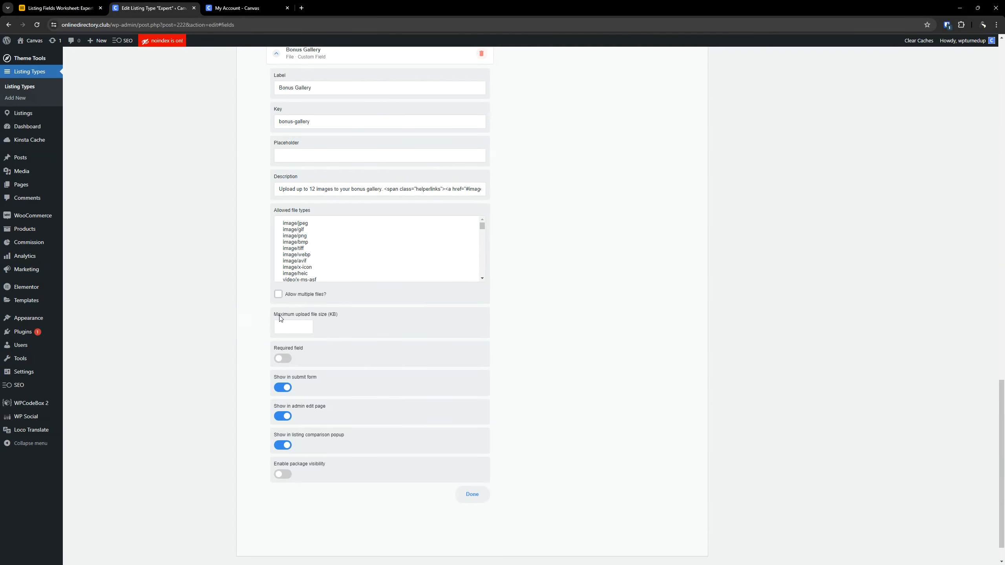
left_click(292, 330)
left_click(285, 445)
scroll(356, 416, "down", 1)
left_click(283, 441)
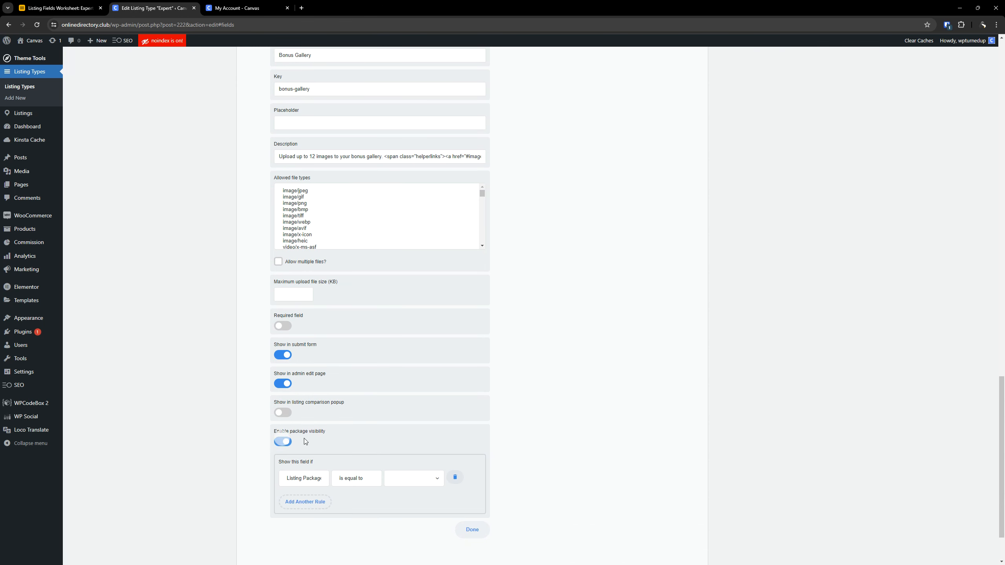
- Recheck the worksheet's package visibility and set the first Bonus Gallery visibility rule to No Package
left_click(64, 8)
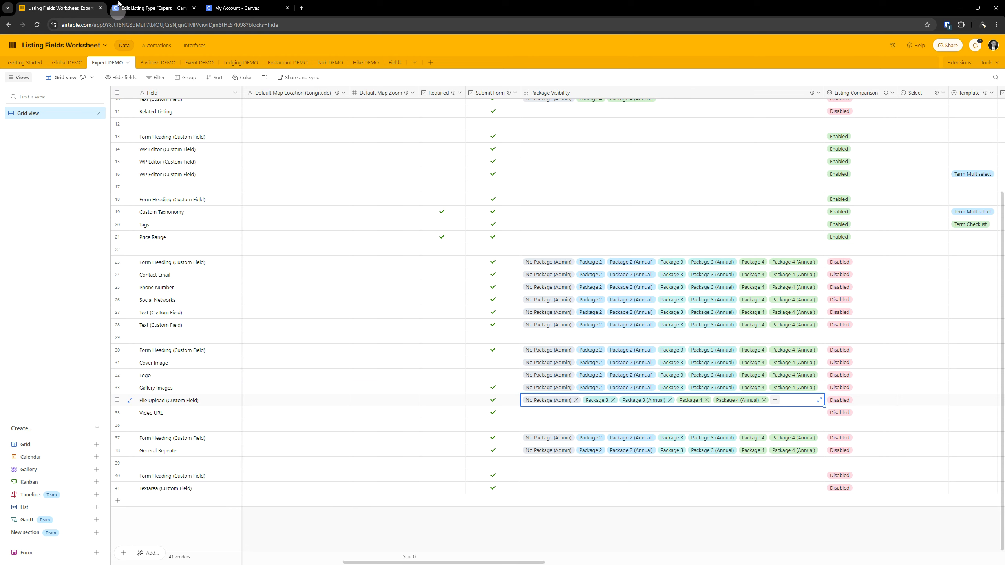
key("ctrl+Tab")
scroll(330, 268, "down", 2)
left_click(414, 410)
left_click(406, 420)
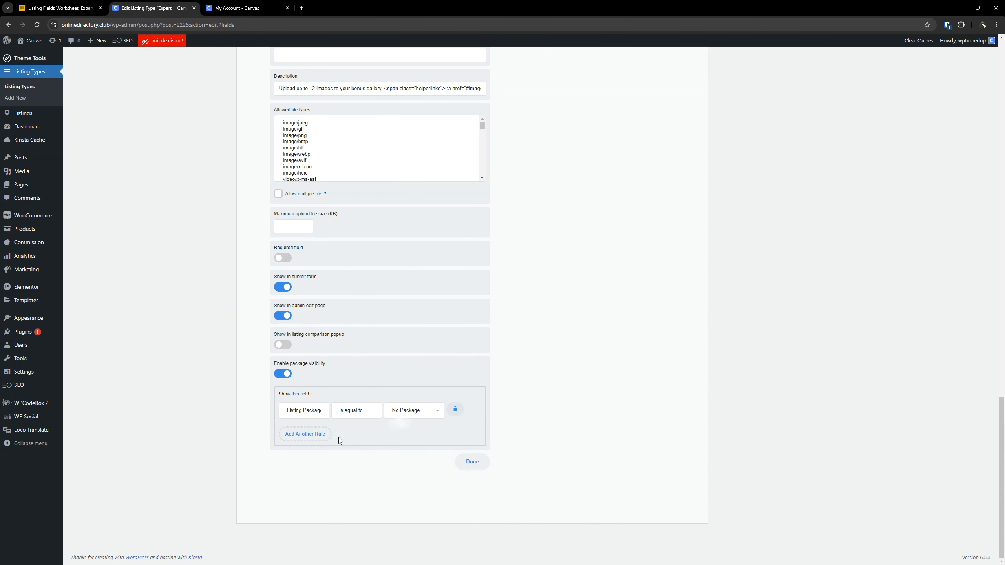
- Add Bonus Gallery visibility rules for Package 3 and Package 3 (Annual)
left_click(312, 434)
left_click(416, 440)
left_click(410, 474)
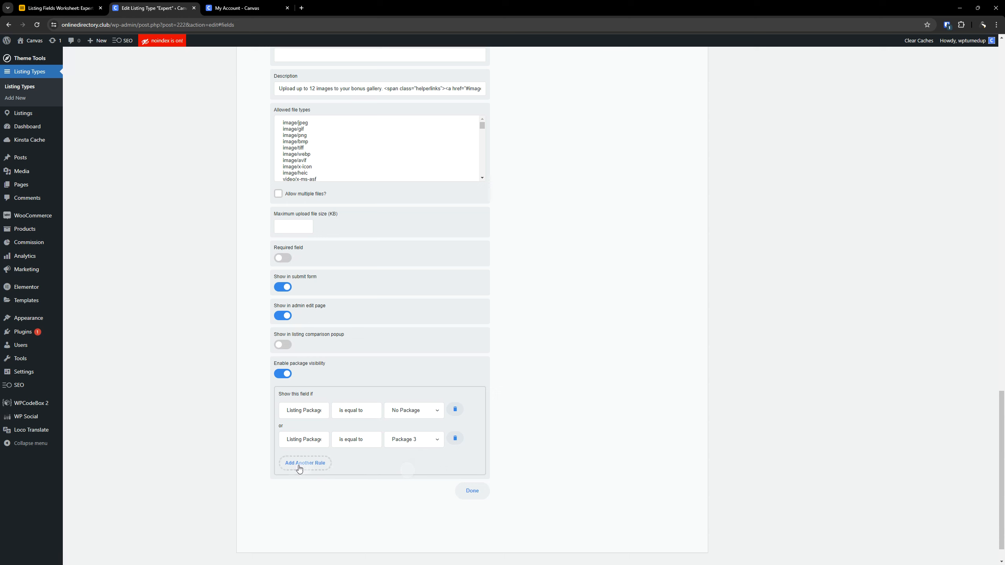
left_click(302, 464)
left_click(410, 469)
left_click(413, 514)
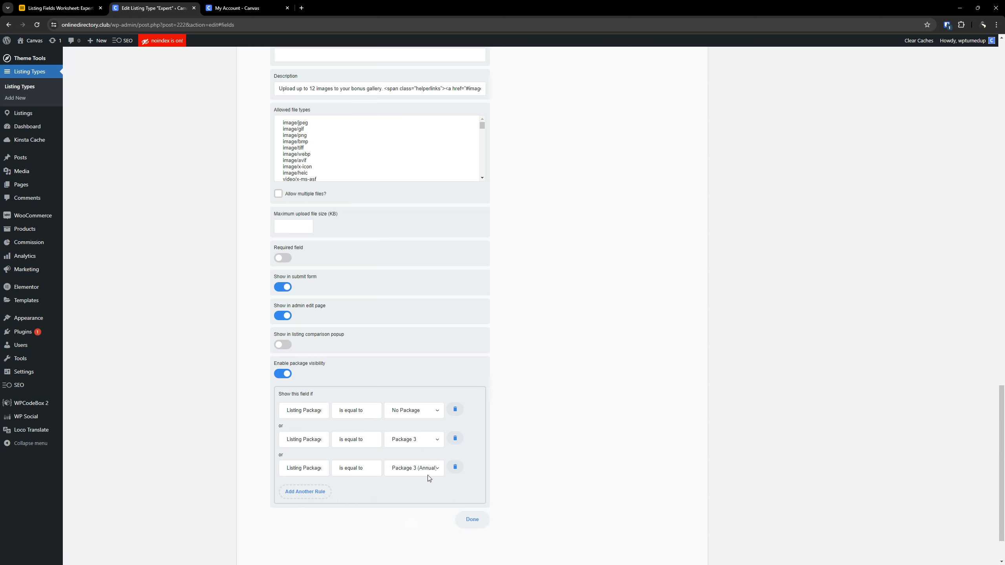
- Add Bonus Gallery visibility rules for Package 4 and Package 4 (Annual)
scroll(343, 455, "down", 2)
left_click(304, 434)
left_click(411, 438)
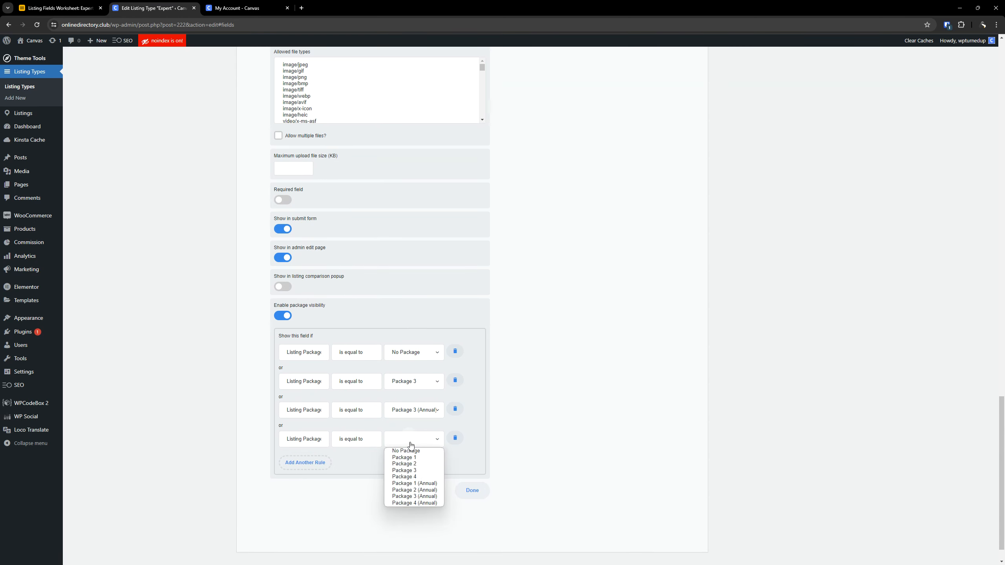
left_click(411, 473)
left_click(313, 467)
left_click(414, 473)
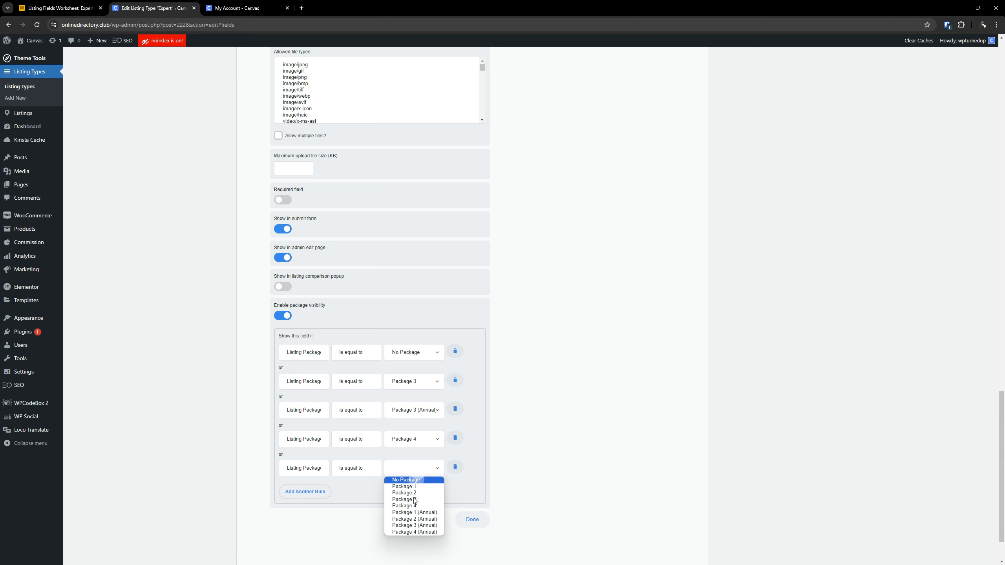
left_click(415, 531)
- Examine the Allow Multiple Files and Max File Uploads values in the worksheet's File Upload row
scroll(540, 395, "up", 15)
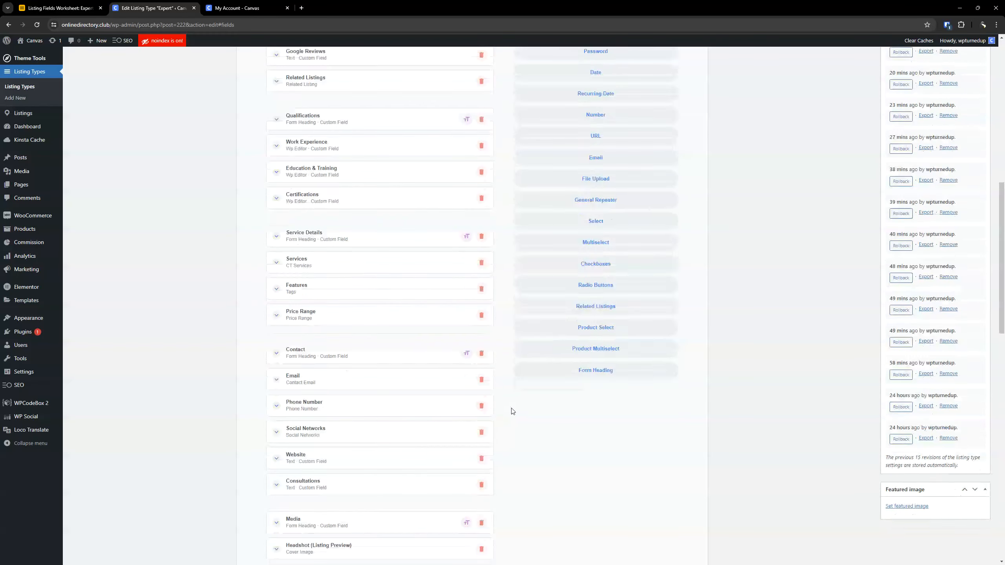
scroll(511, 410, "down", 6)
scroll(453, 409, "down", 4)
left_click(60, 8)
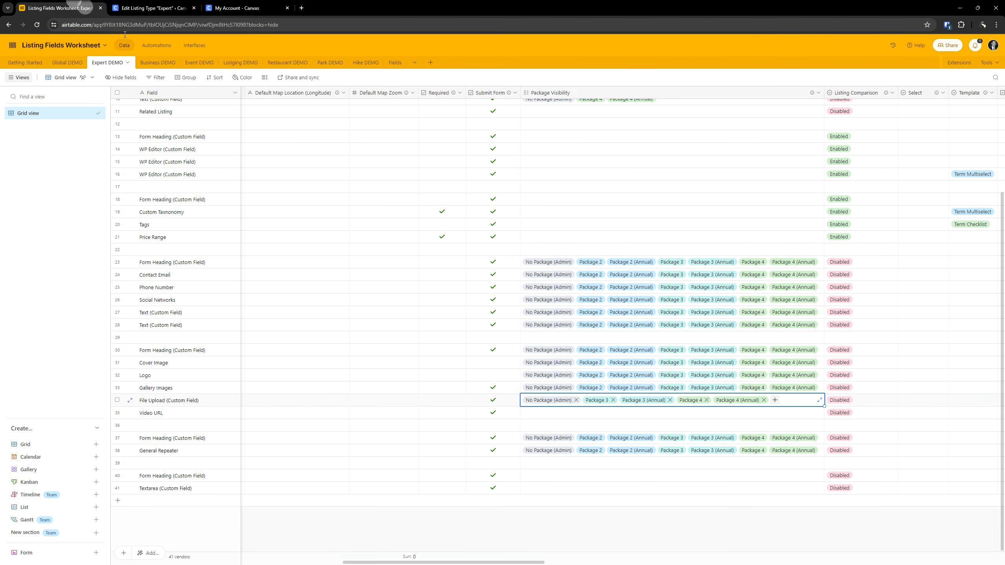
left_click(654, 424)
left_click(473, 404)
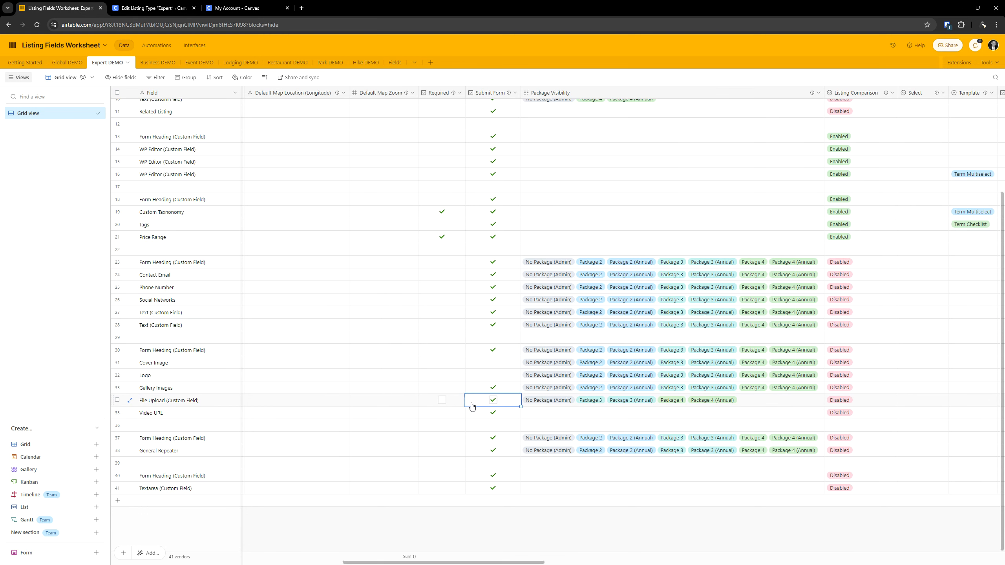
key("Right")
key("Right")
key("Right")
key("Right")
key("Right")
key("Right")
key("Right")
key("Right")
key("Right")
key("Right")
key("Right")
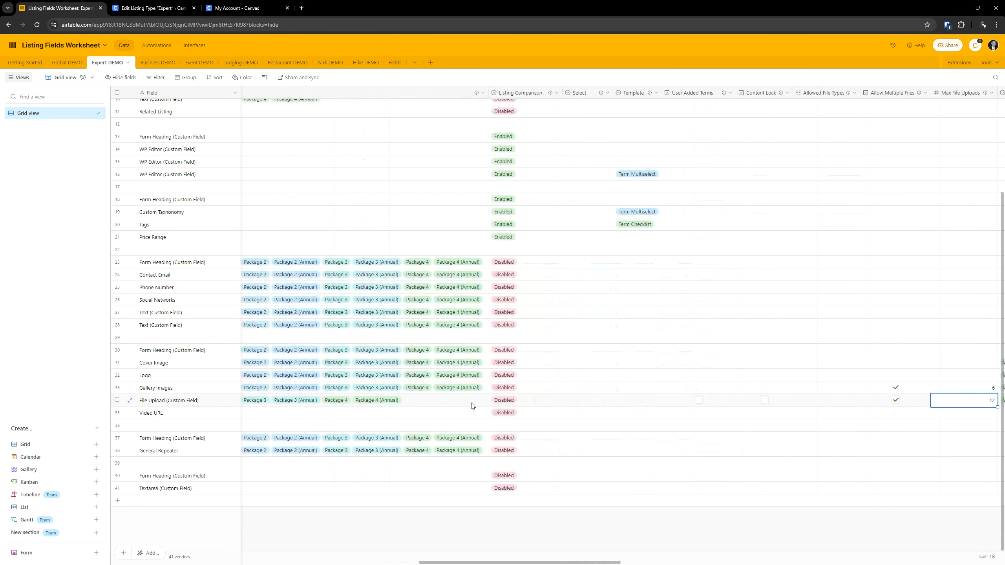
key("Left")
key("Left")
key("Left")
key("Right")
key("Left")
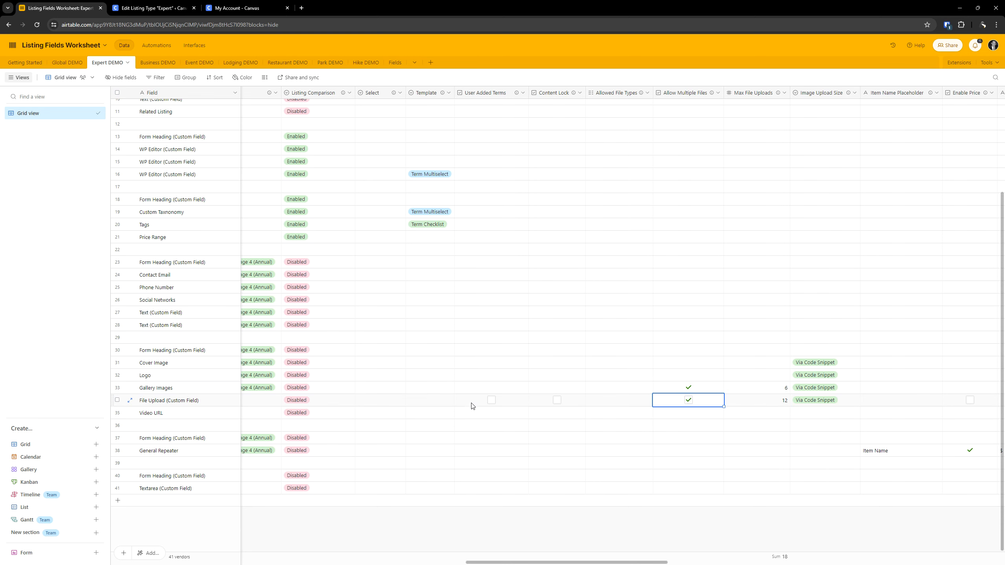
- Allow multiple files for the Bonus Gallery field and set its maximum number of uploads to 12, as the worksheet specifies
left_click(166, 8)
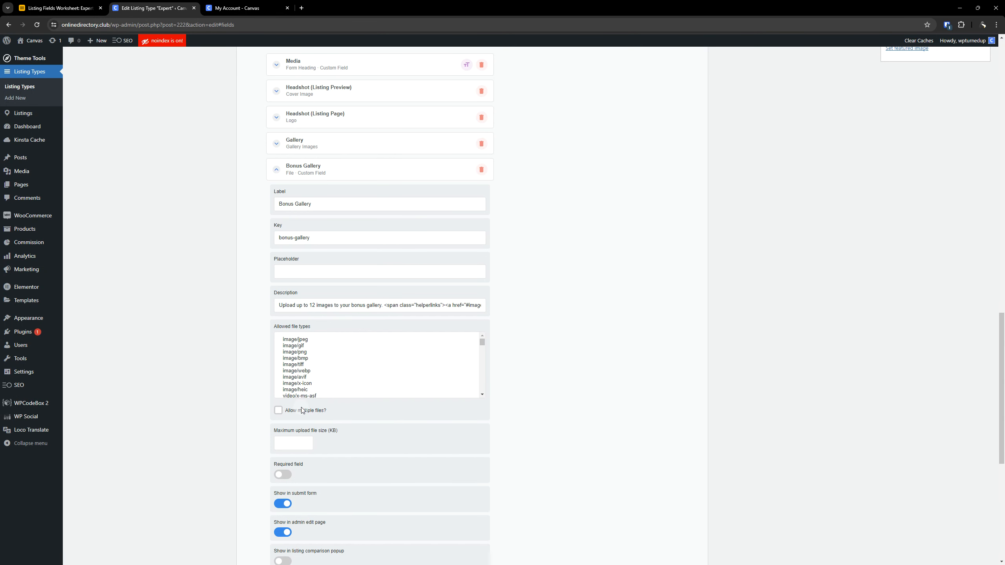
left_click(278, 410)
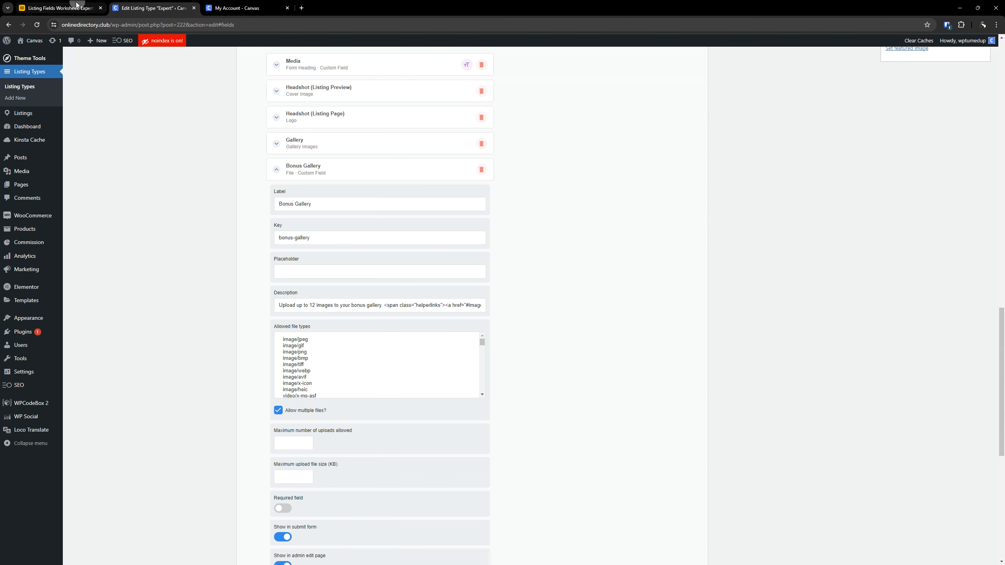
left_click(75, 8)
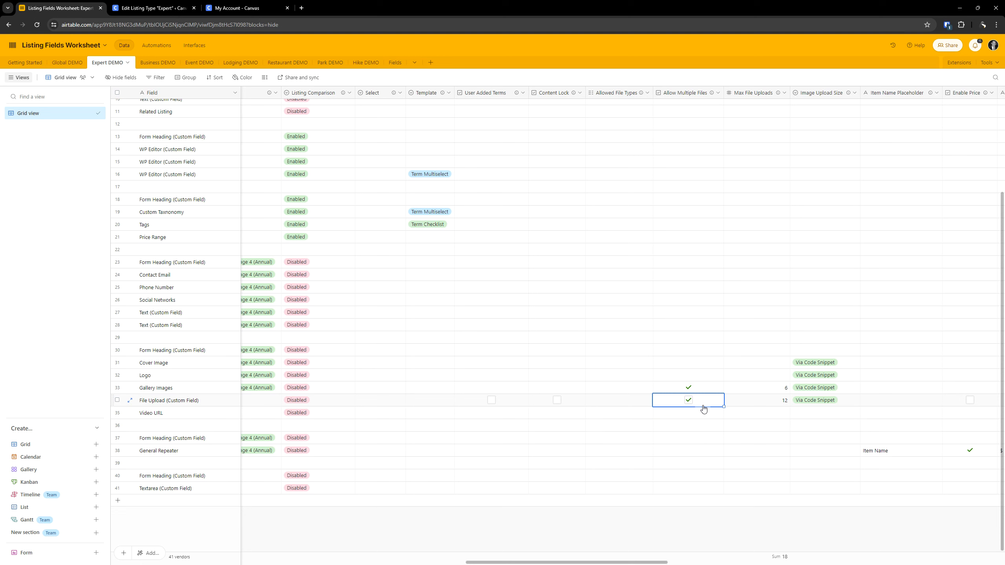
left_click(745, 403)
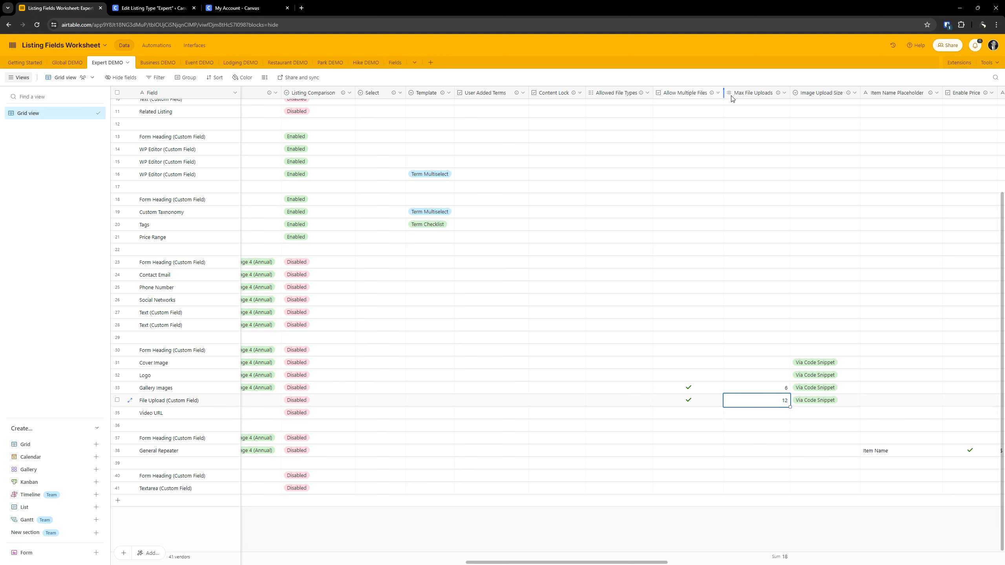
left_click(152, 8)
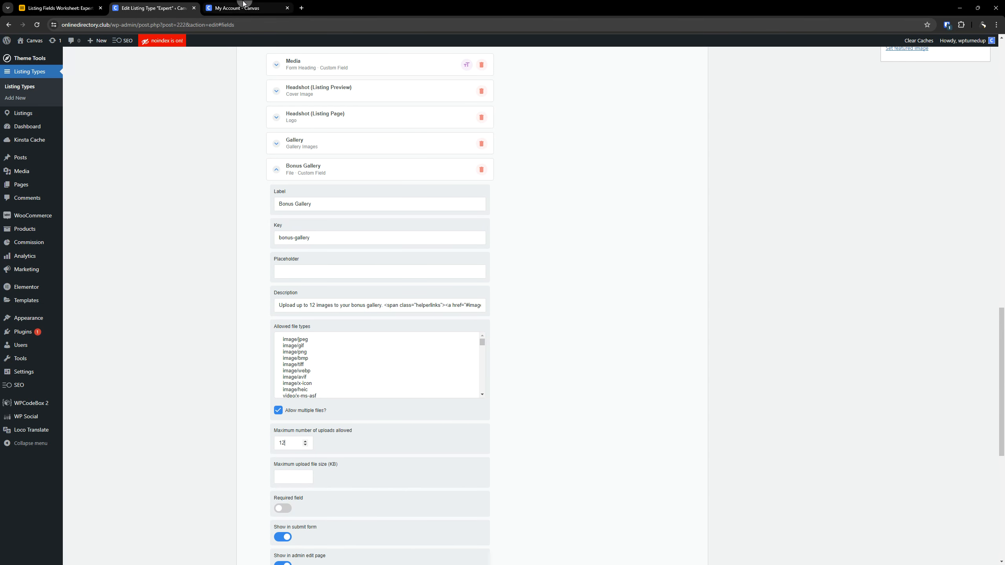
- Check the File Upload row's Image Upload Size in the worksheet and read that column's description
left_click(59, 8)
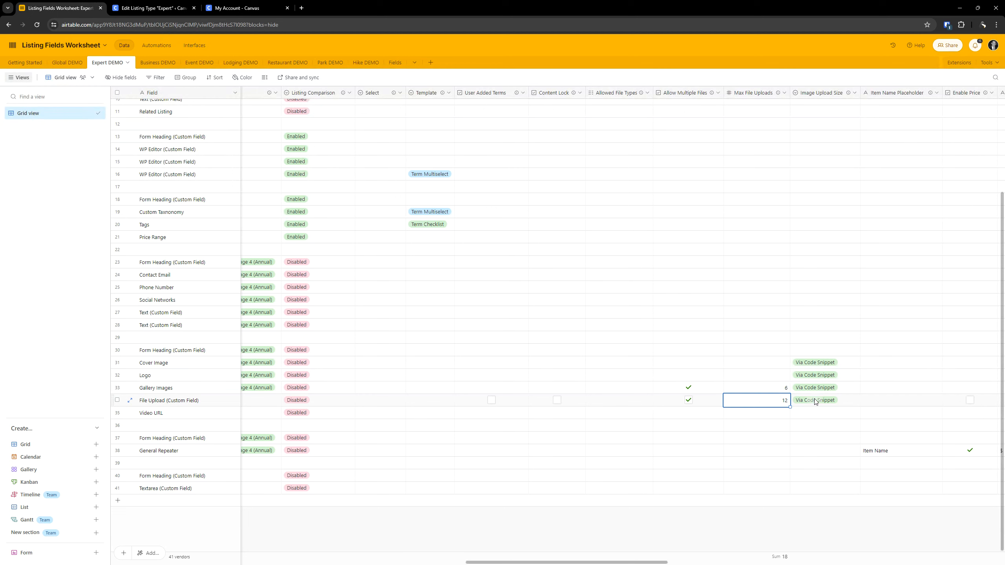
left_click(824, 405)
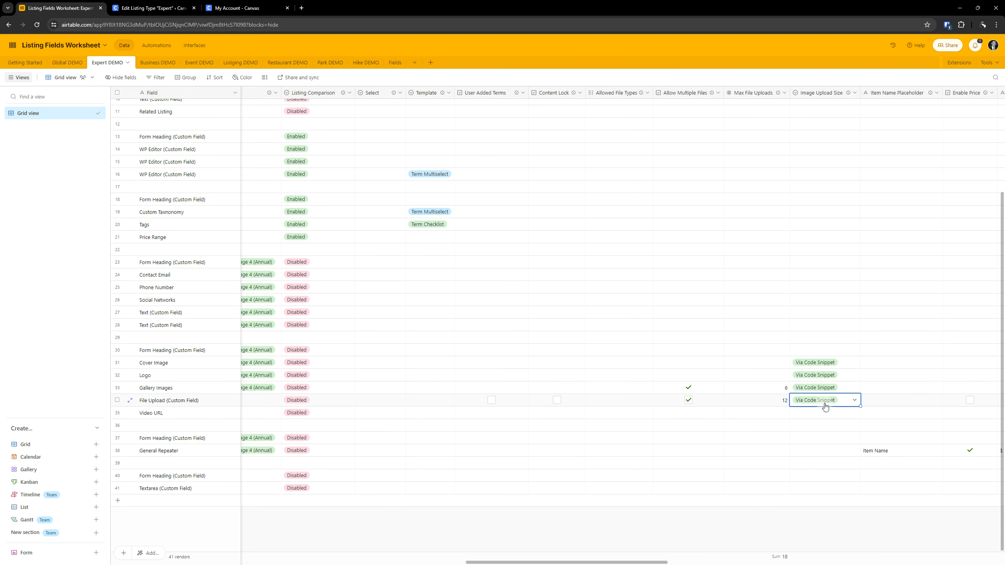
mouse_move(848, 95)
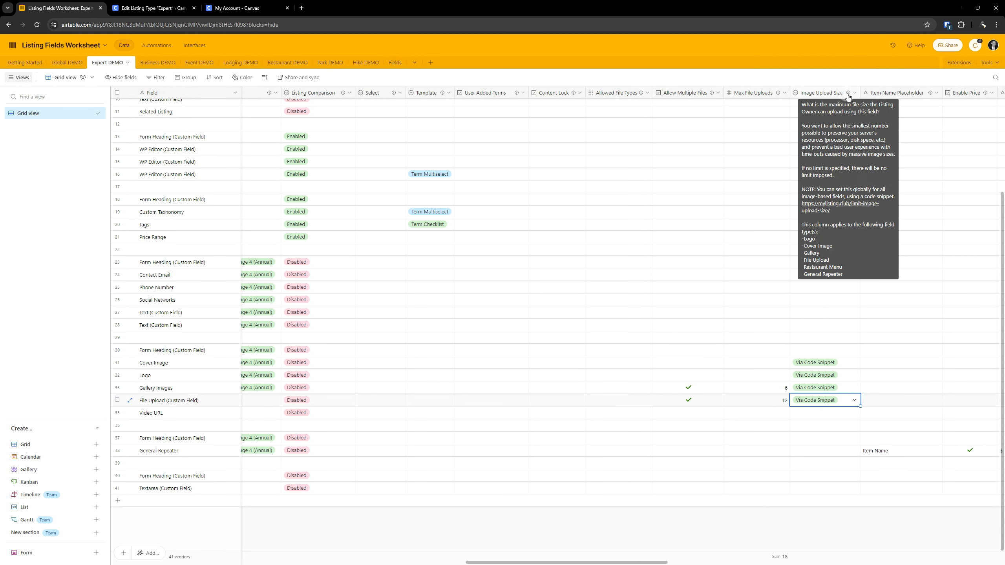
left_click(848, 95)
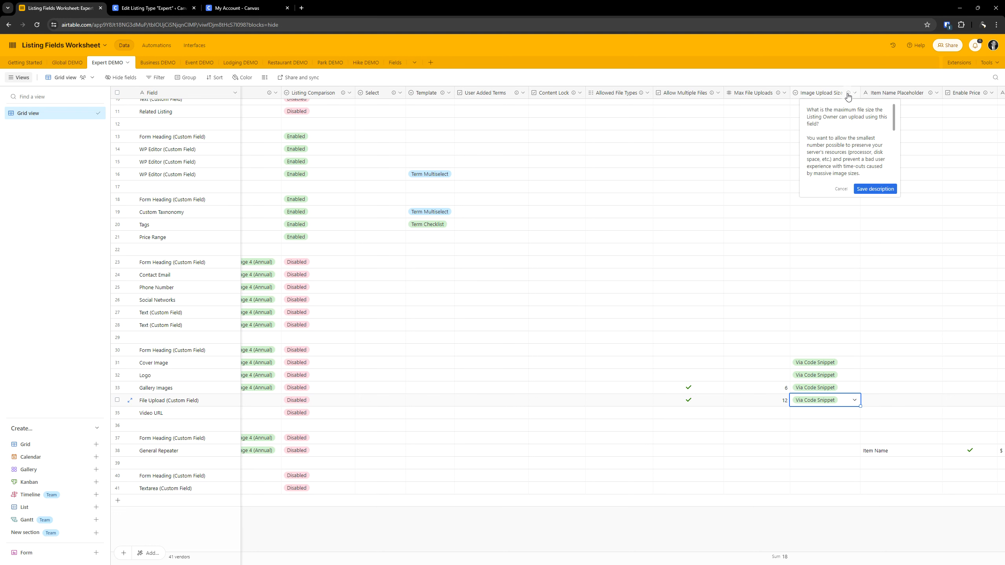
scroll(853, 136, "down", 3)
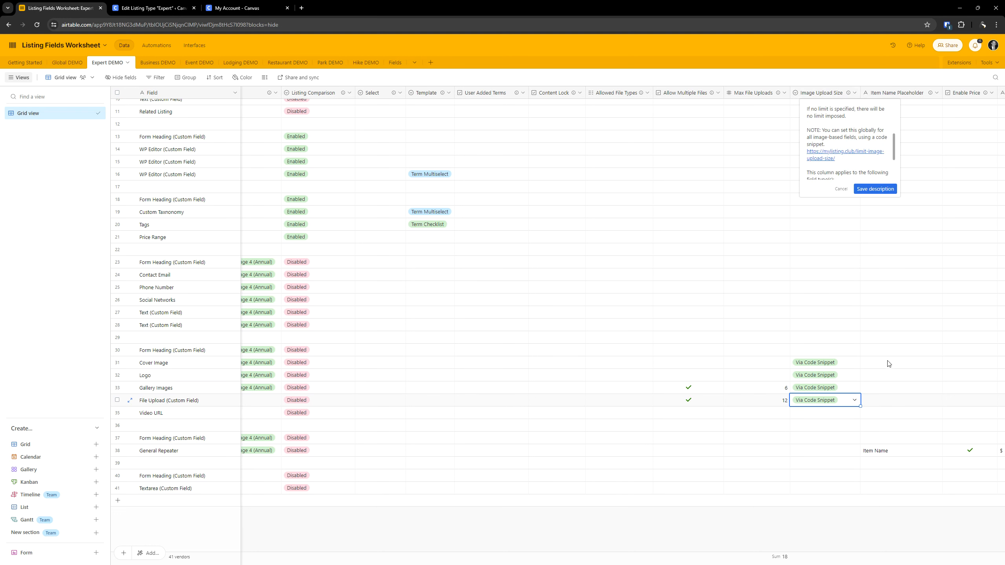
left_click(904, 301)
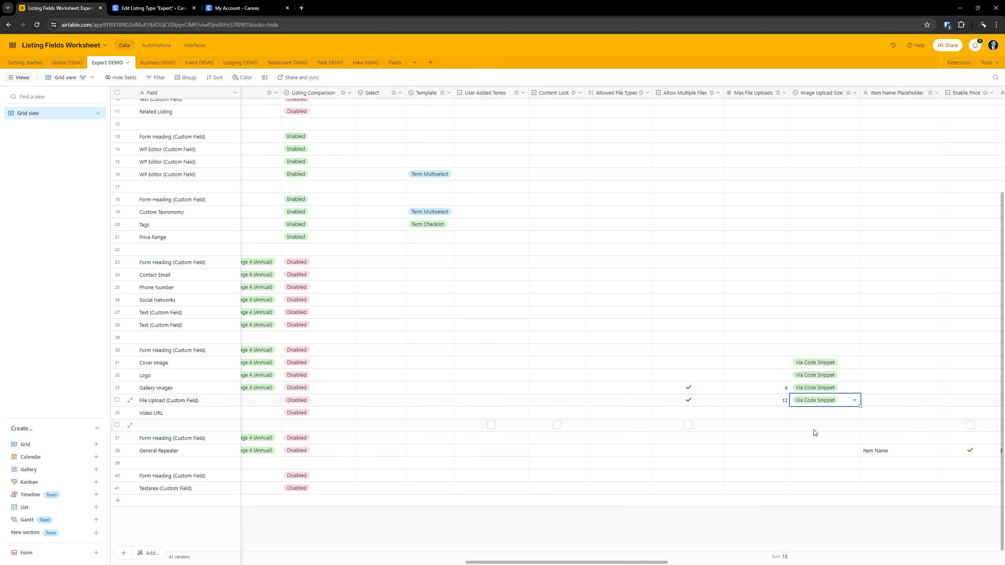
- Review the remaining columns of the worksheet's File Upload row, from Allow Multiple Files through Currency, for any other settings
left_click(874, 406)
key("Left")
key("Left")
key("Left")
key("Right")
key("Right")
key("Left")
key("Left")
key("Right")
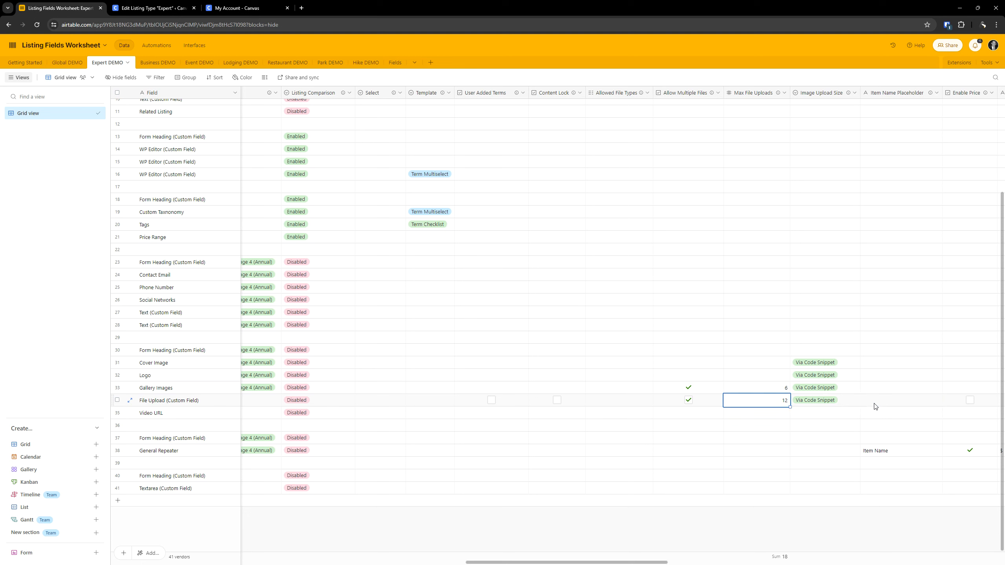
key("Right")
key("Right")
key("Right")
key("Right")
key("Right")
key("Right")
key("Right")
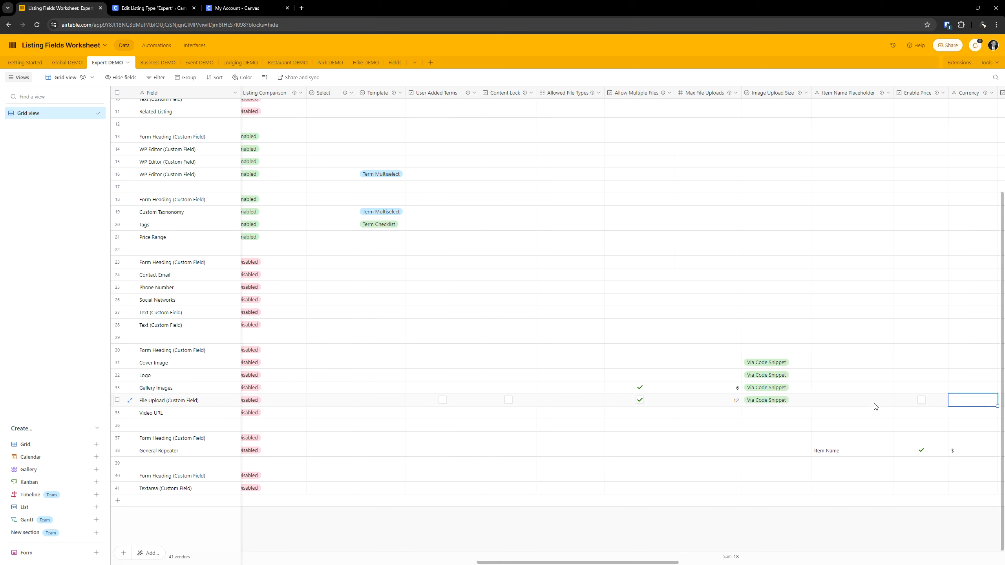
- Check the worksheet's File Upload row from Currency through Notes for further settings, and return to the row's Field column
key("Right")
key("Right")
key("Right")
key("Right")
key("Right")
key("Right")
key("Right")
key("Right")
key("Right")
key("Right")
key("Right")
key("Right")
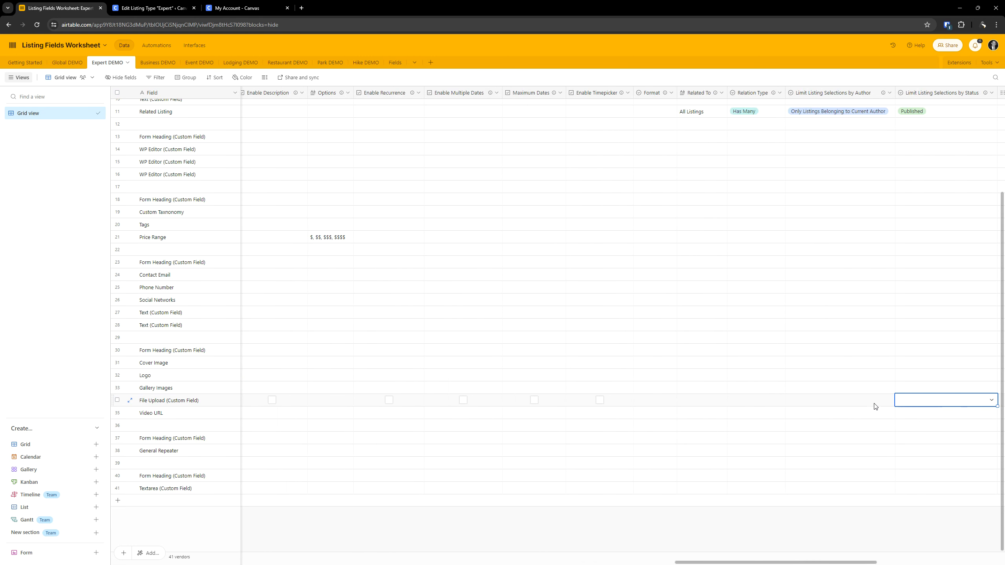
key("Right")
key("Right")
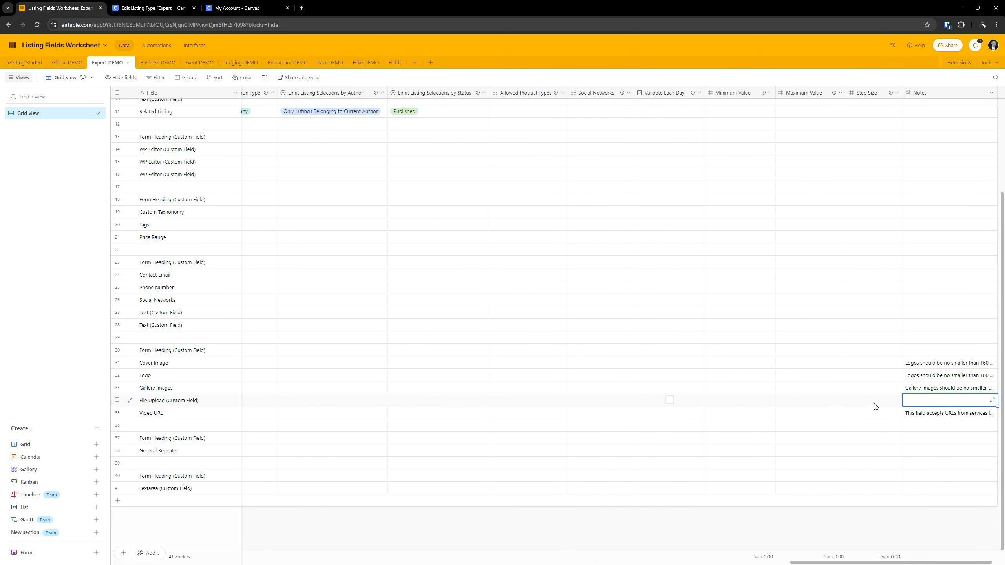
key("Left")
key("Left")
key("Left")
key("Left")
key("Left")
key("Left")
key("Left")
key("Left")
key("Left")
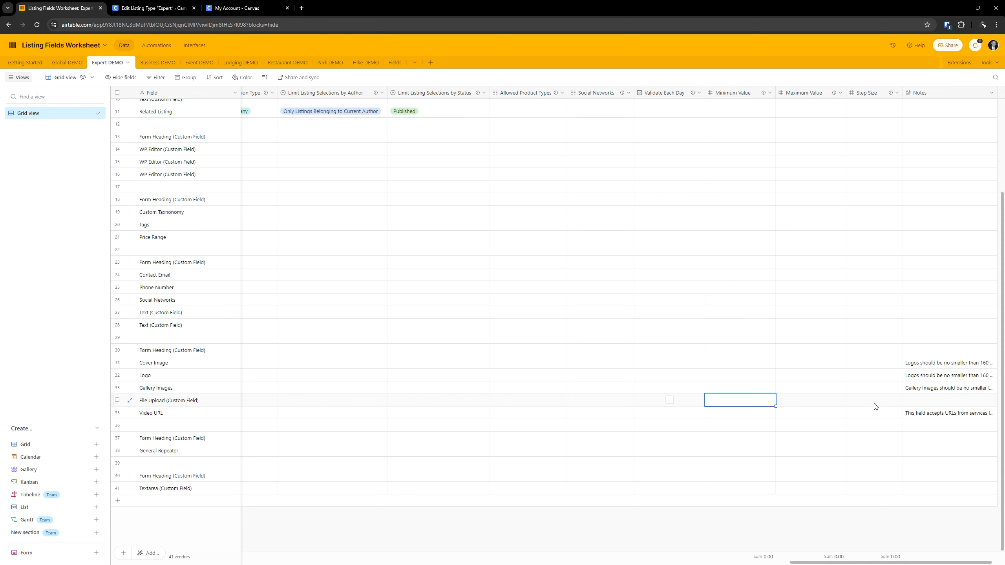
key("Left")
key("Left")
key("Left")
key("Left")
key("Left")
key("Left")
key("Left")
key("Left")
key("Left")
key("Left")
key("Left")
key("Left")
key("Left")
key("Left")
key("Left")
key("Left")
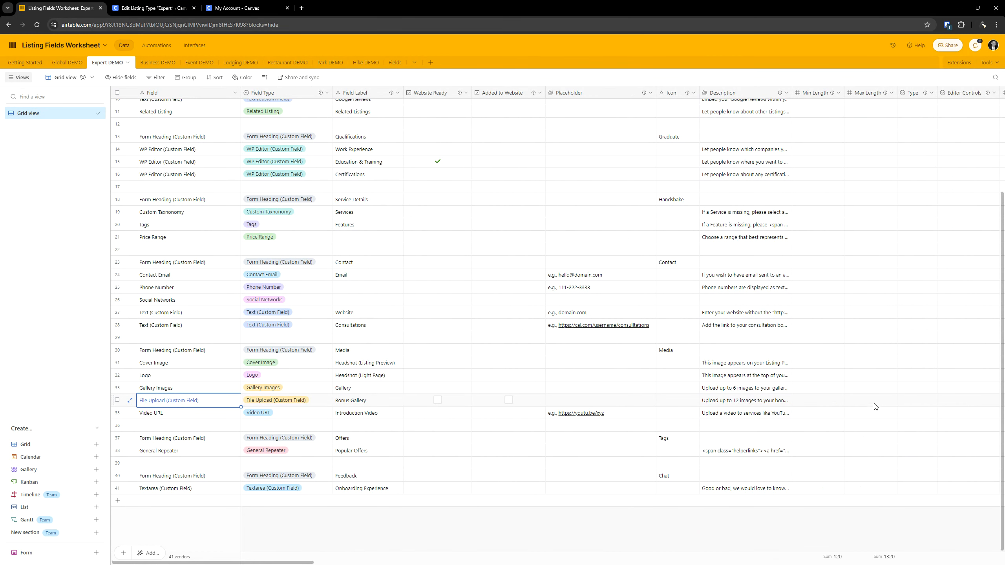
- Switch to the Expert listing type editor and review the Bonus Gallery field's settings, including allowed file types and package visibility
left_click(138, 5)
scroll(404, 390, "down", 5)
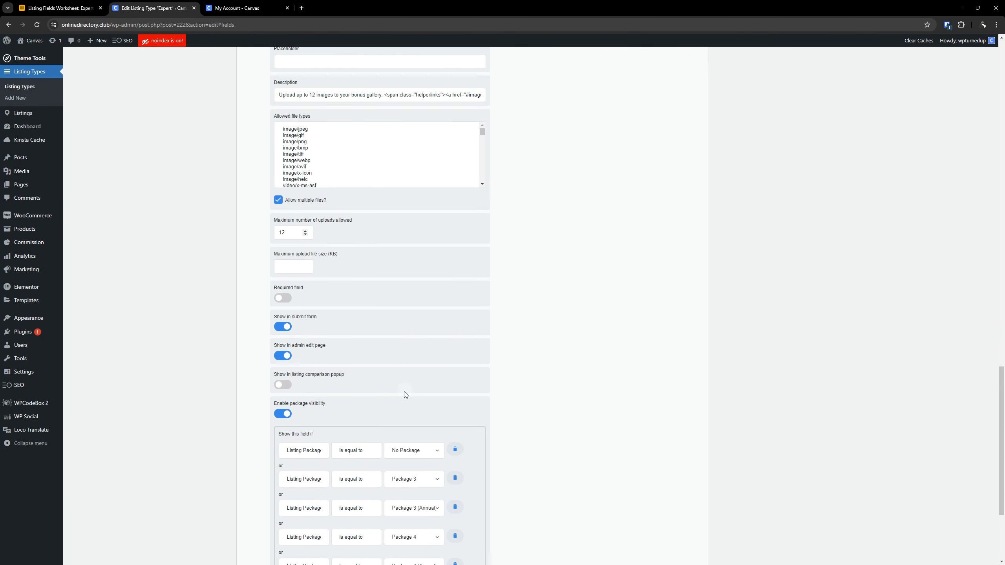
scroll(405, 392, "down", 2)
scroll(405, 345, "up", 9)
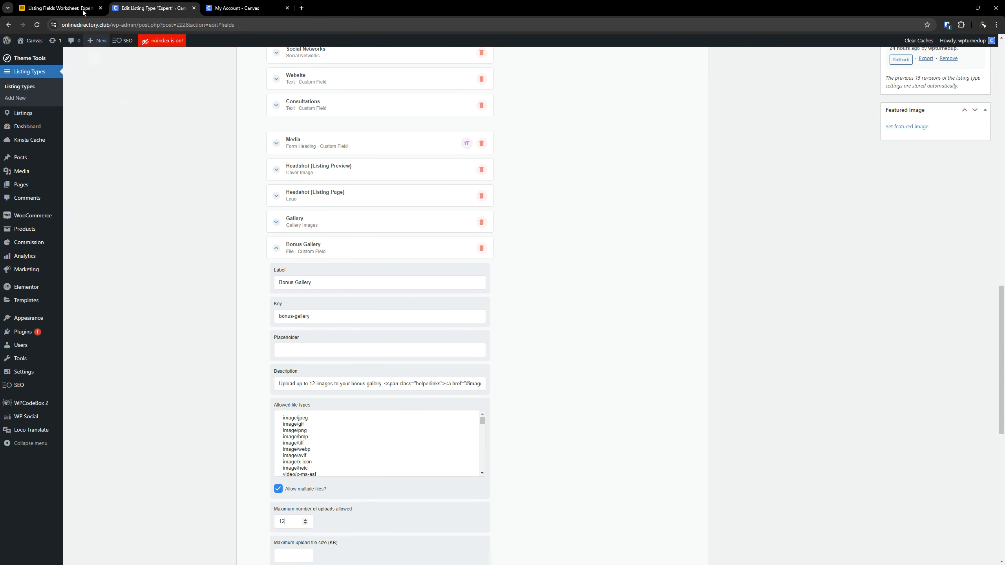
- Return to the Airtable worksheet, search it for "allowed file" and read the Allowed File Types column's description
left_click(60, 8)
left_click(492, 265)
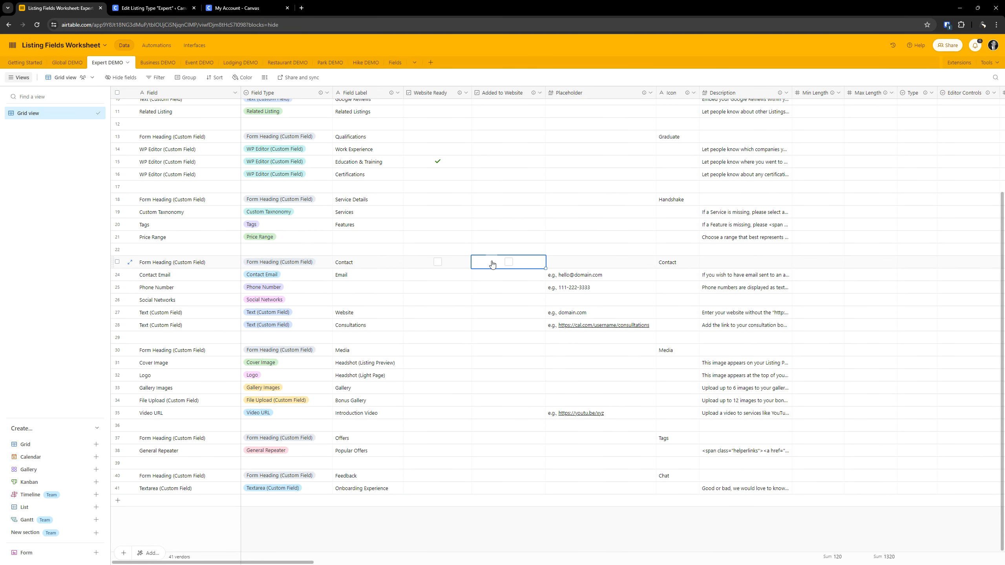
key("ctrl+f")
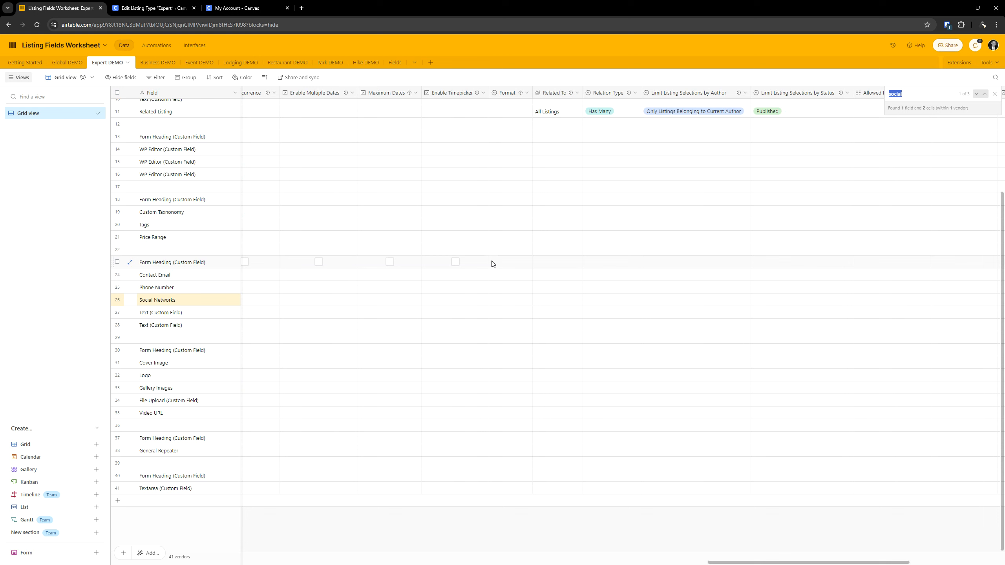
type("allowed")
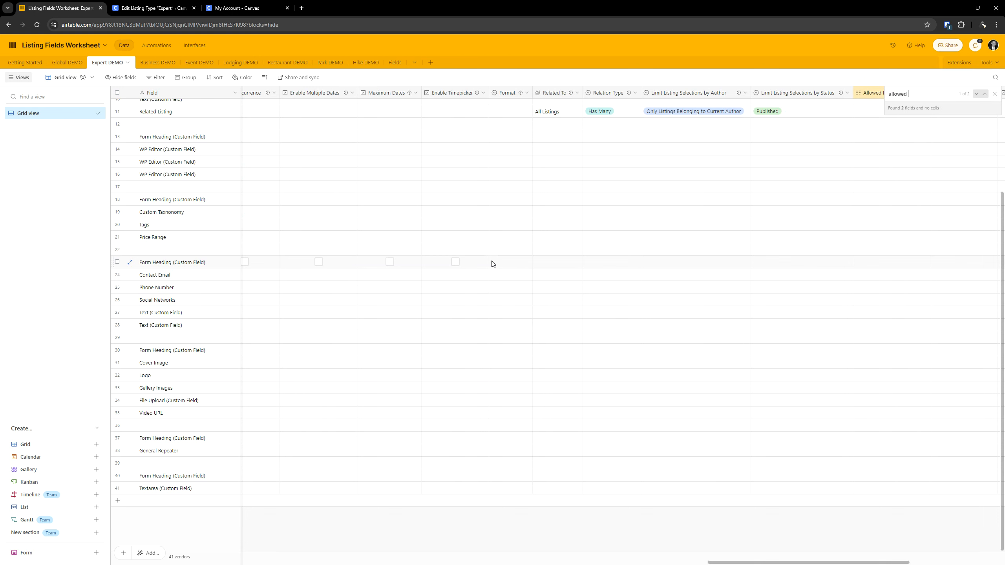
type(" file")
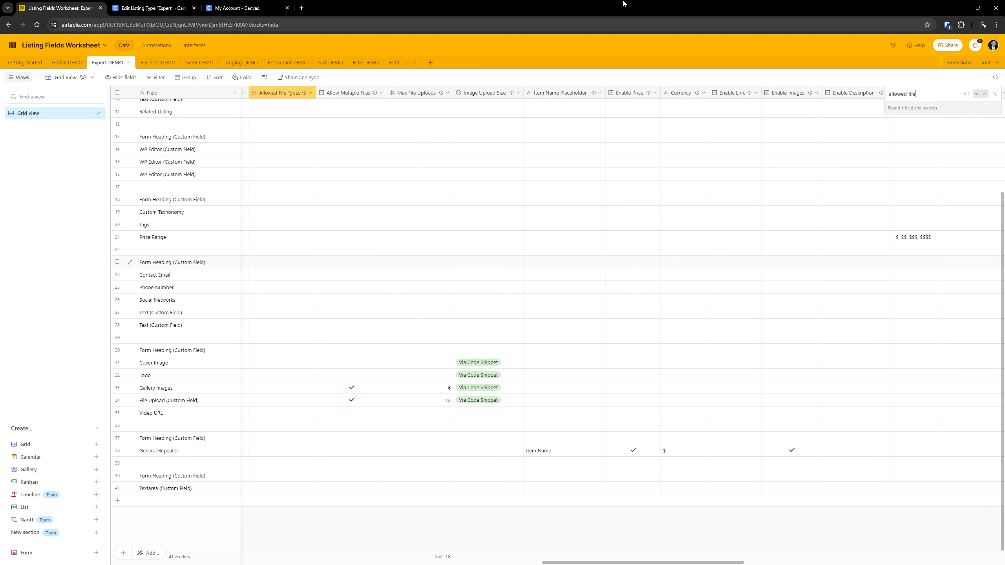
mouse_move(304, 97)
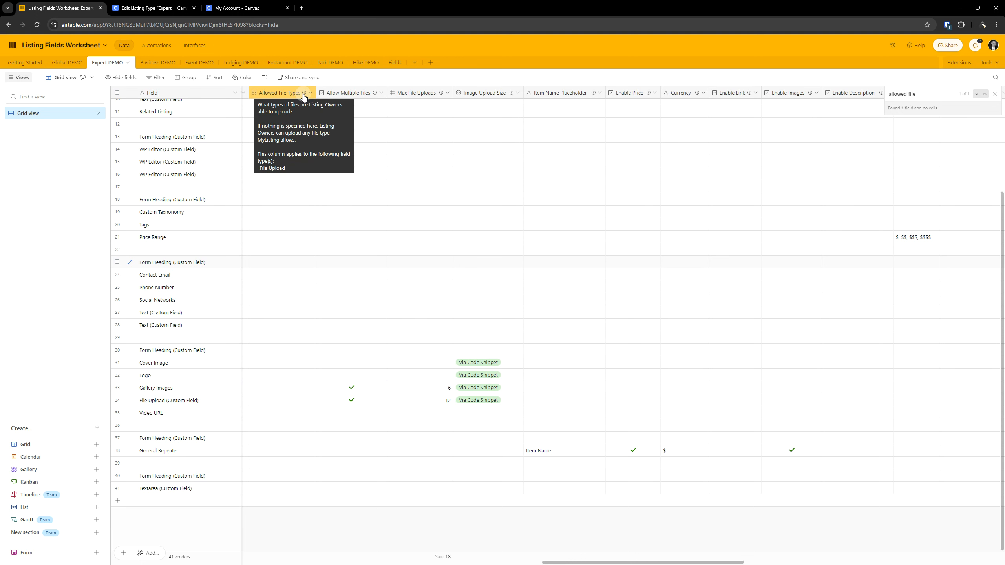
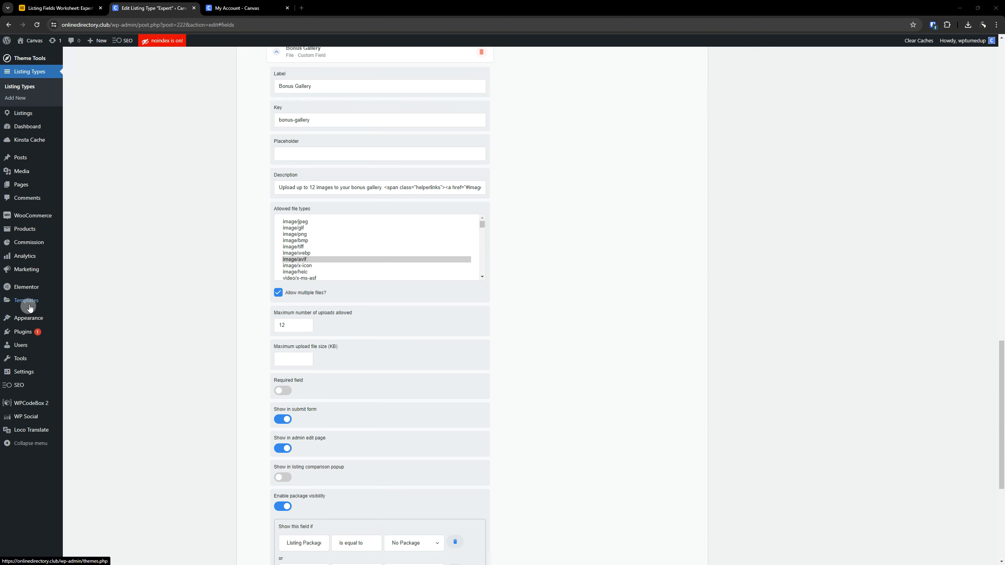
- Open the Elementor saved templates in a new tab and place that tab before the Expert listing type editor
left_click(63, 302)
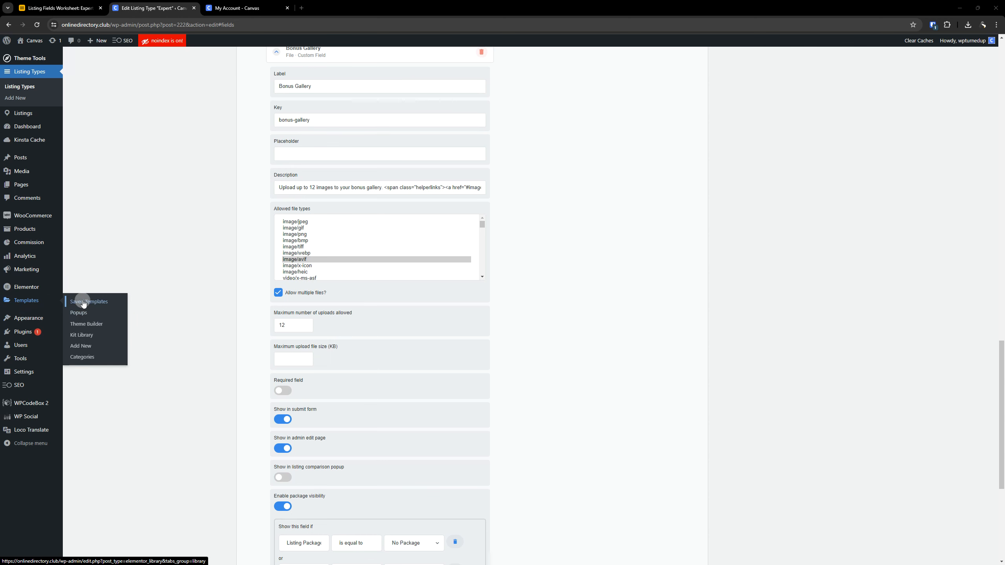
right_click(83, 301)
left_click(111, 308)
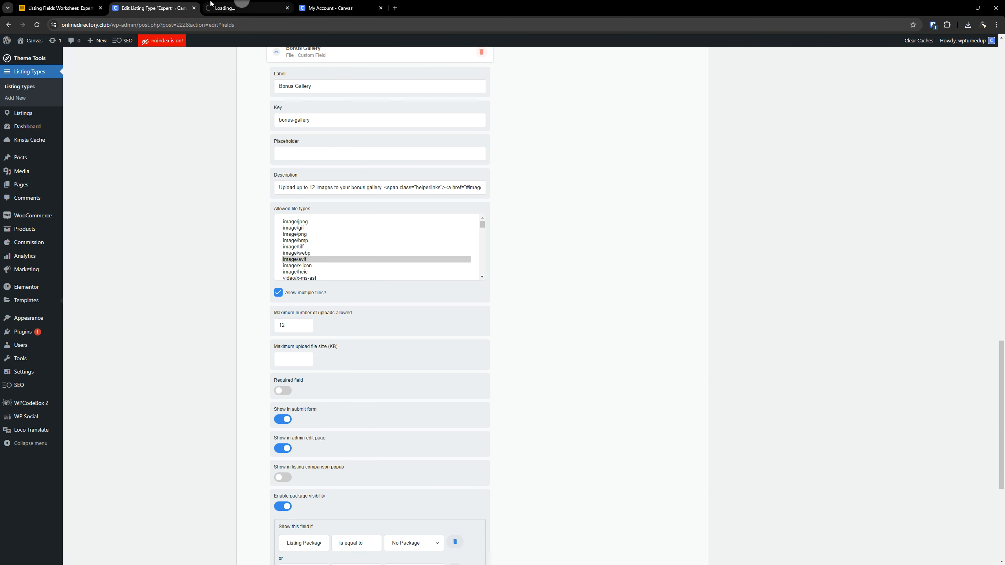
left_click_drag(245, 7, 175, 21)
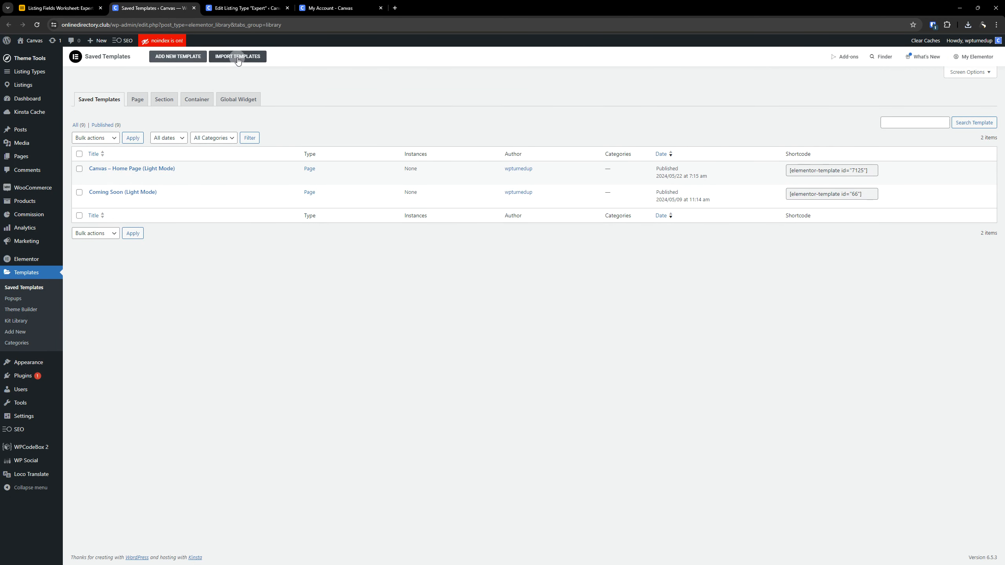
left_click(236, 56)
left_click(482, 137)
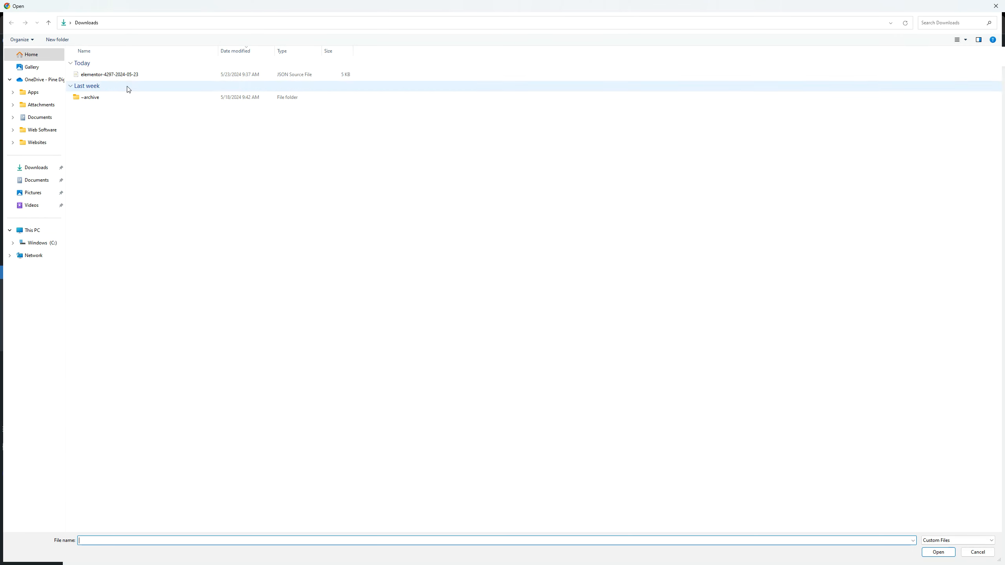
left_click(130, 75)
double_click(130, 77)
left_click(587, 142)
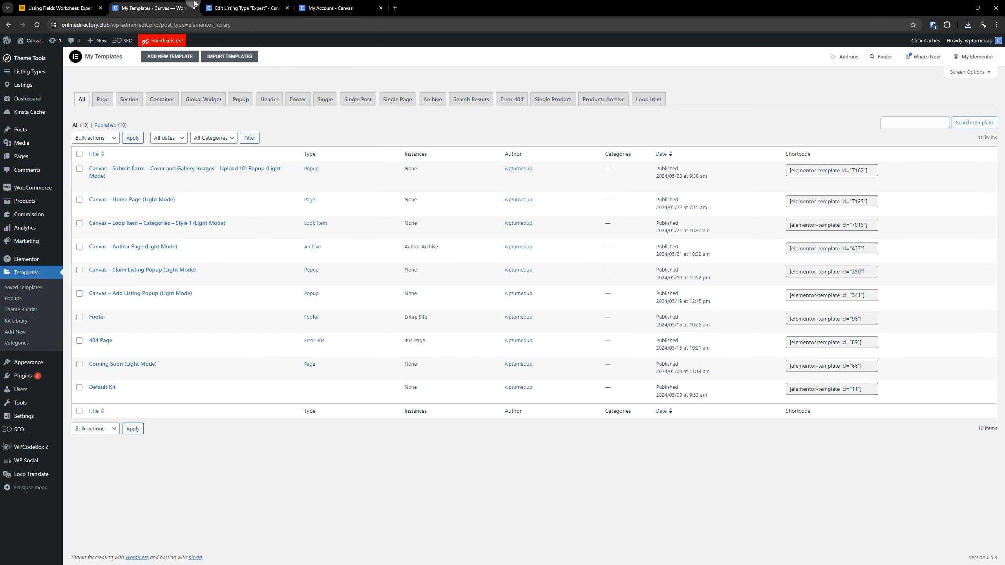
- Return to the Expert listing type editor and inspect the link anchor inside the Bonus Gallery field's description
left_click(244, 8)
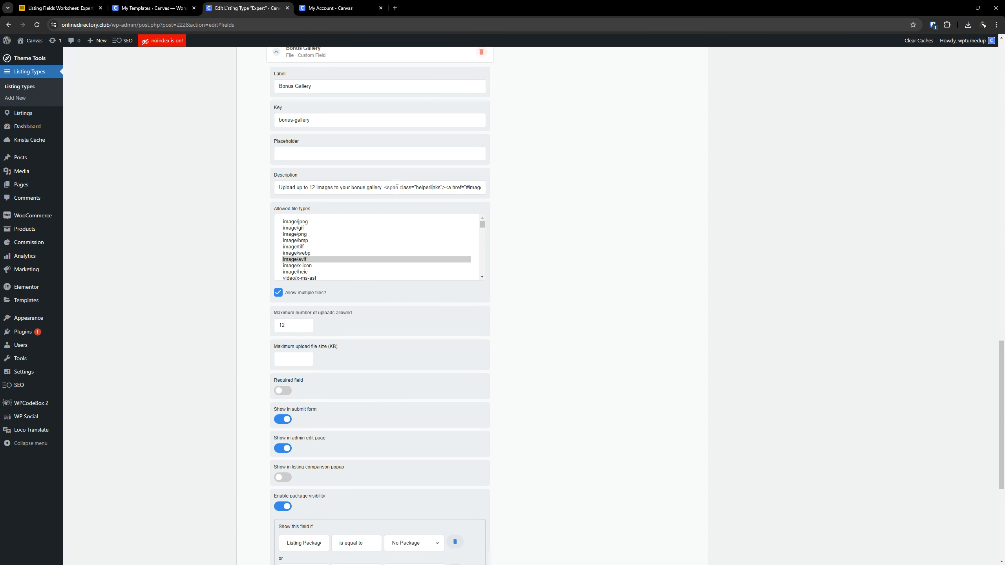
key("Right")
key("Right")
key("Right")
key("Right")
key("Right")
key("Right")
key("Right")
key("Right")
key("Right")
key("Right")
key("Right")
key("Right")
key("Right")
key("Right")
key("Right")
key("Right")
key("Right")
key("Right")
key("Right")
key("Right")
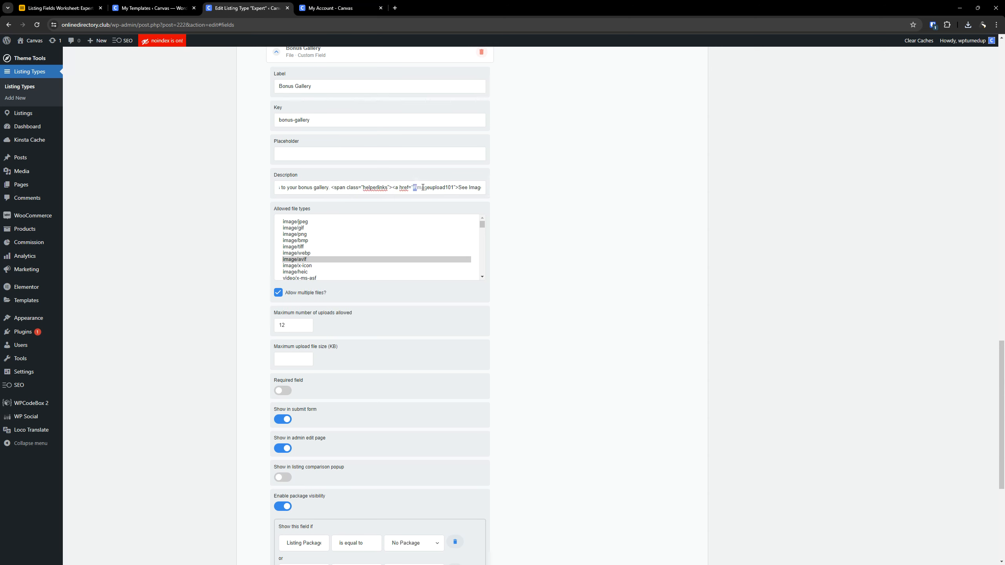
left_click_drag(412, 187, 452, 187)
left_click_drag(453, 189, 454, 187)
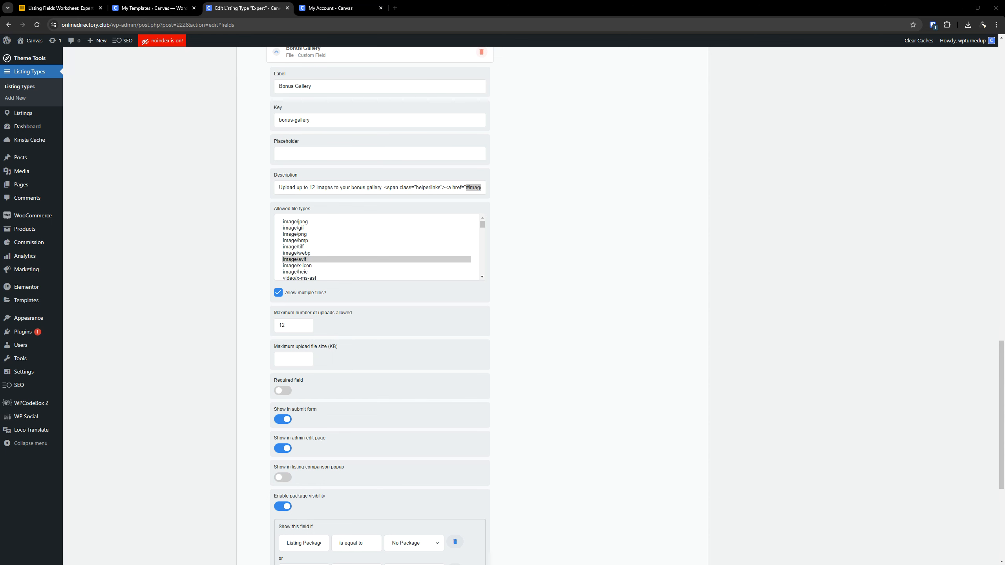
- Open the imported Cover and Gallery Images – Upload 101 popup template for editing with Elementor in a new tab
left_click(127, 7)
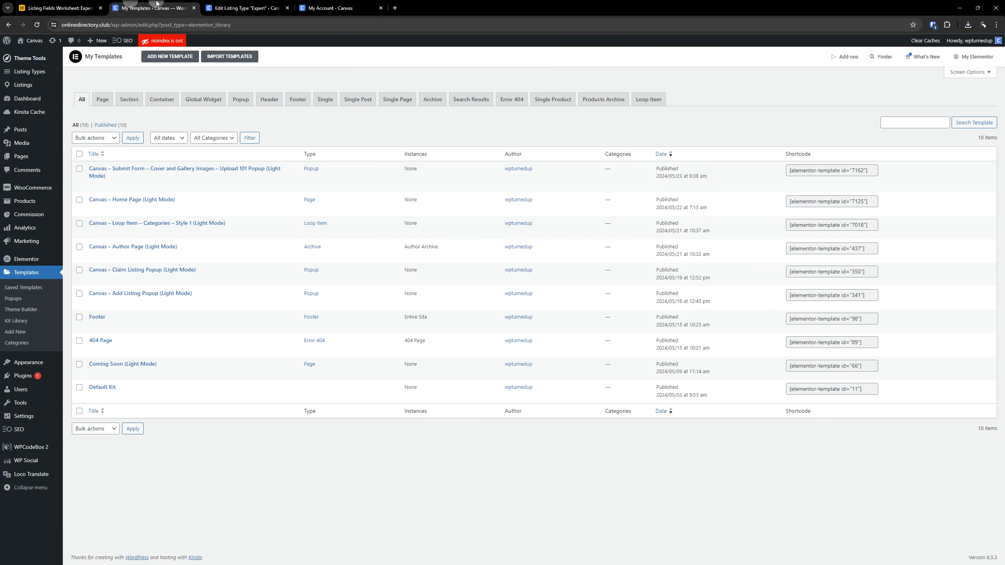
right_click(206, 190)
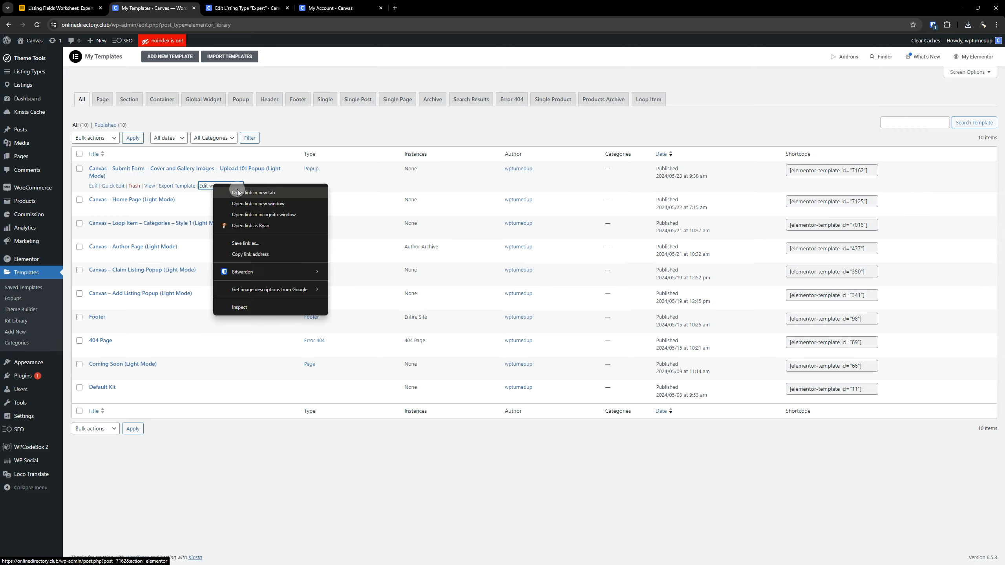
left_click(237, 190)
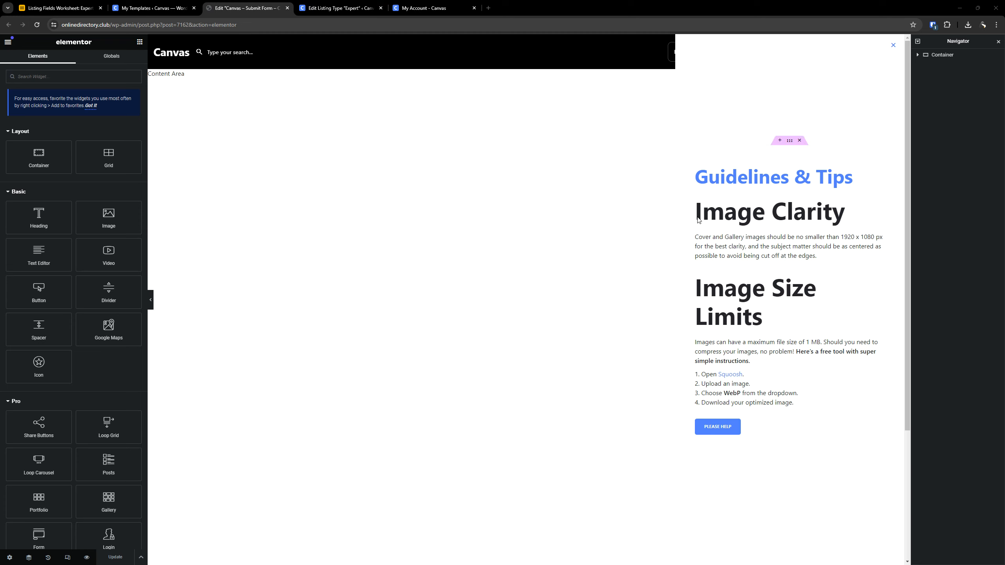
- Apply a smaller global font to the popup's Image Clarity heading
left_click(847, 212)
left_click(78, 57)
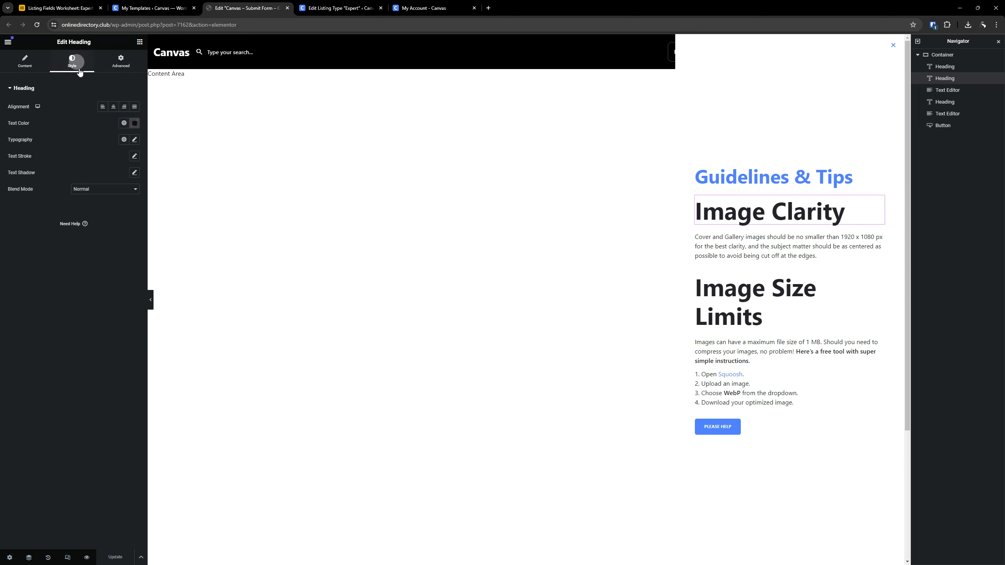
left_click(124, 140)
scroll(65, 214, "down", 3)
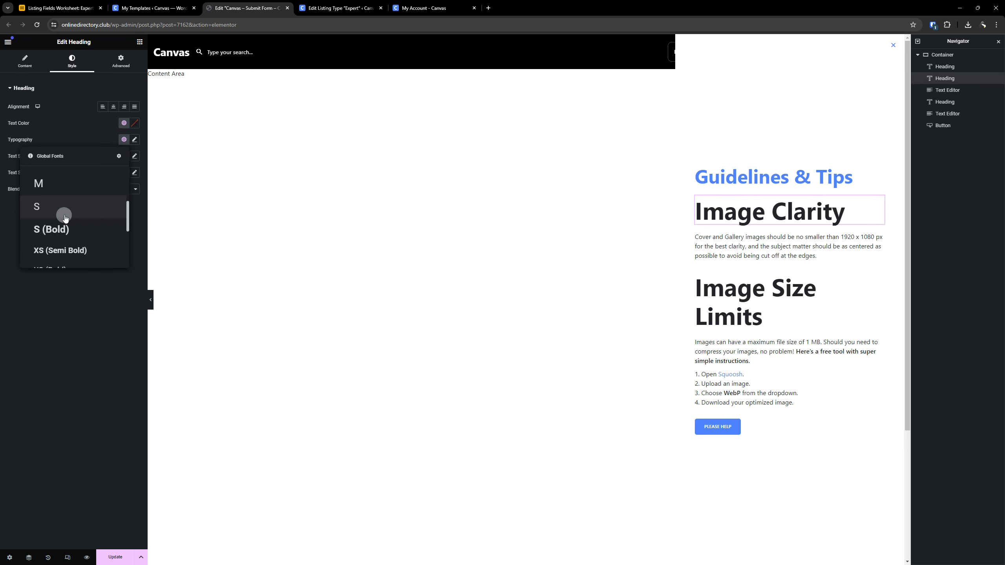
left_click(67, 206)
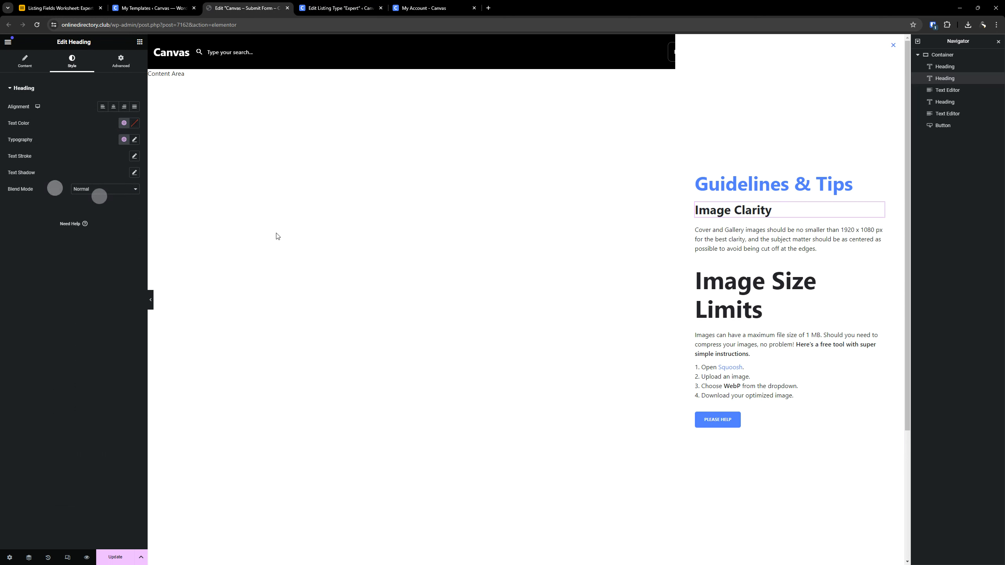
- Copy the Image Clarity heading's style onto the Image Size Limits heading
right_click(709, 213)
left_click(717, 247)
right_click(727, 281)
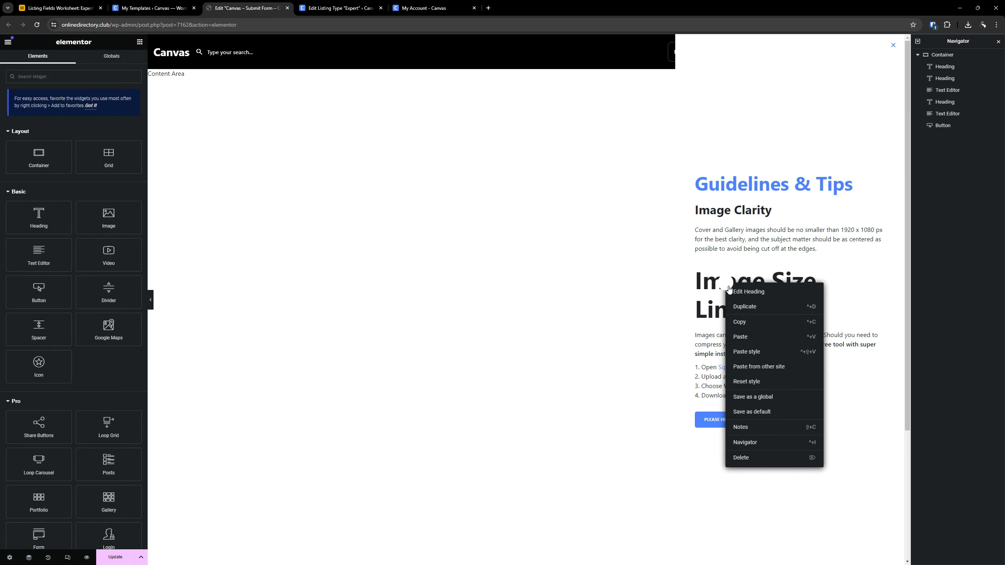
left_click(761, 347)
- Apply a larger global font to the popup's Please Help button
left_click(762, 403)
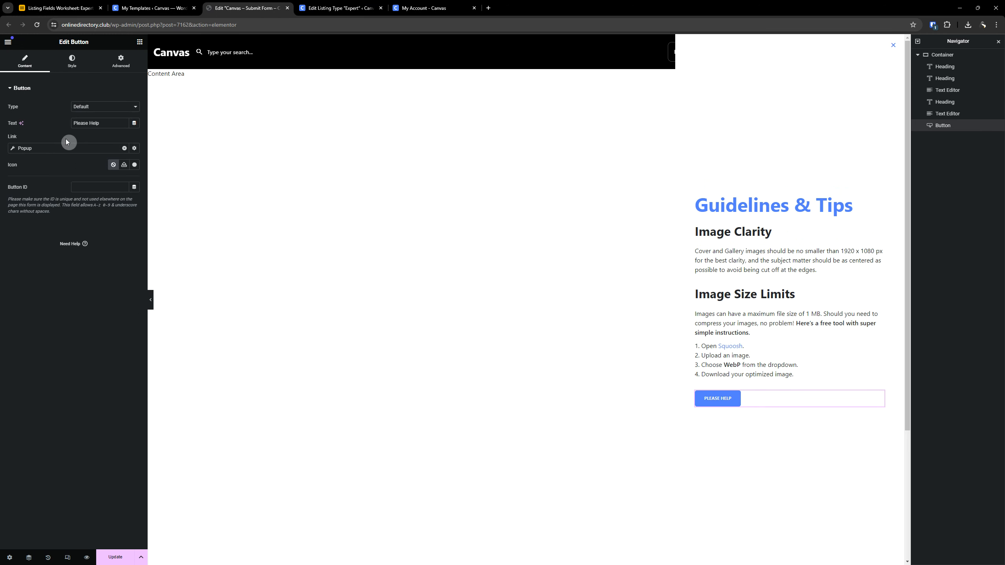
left_click(72, 61)
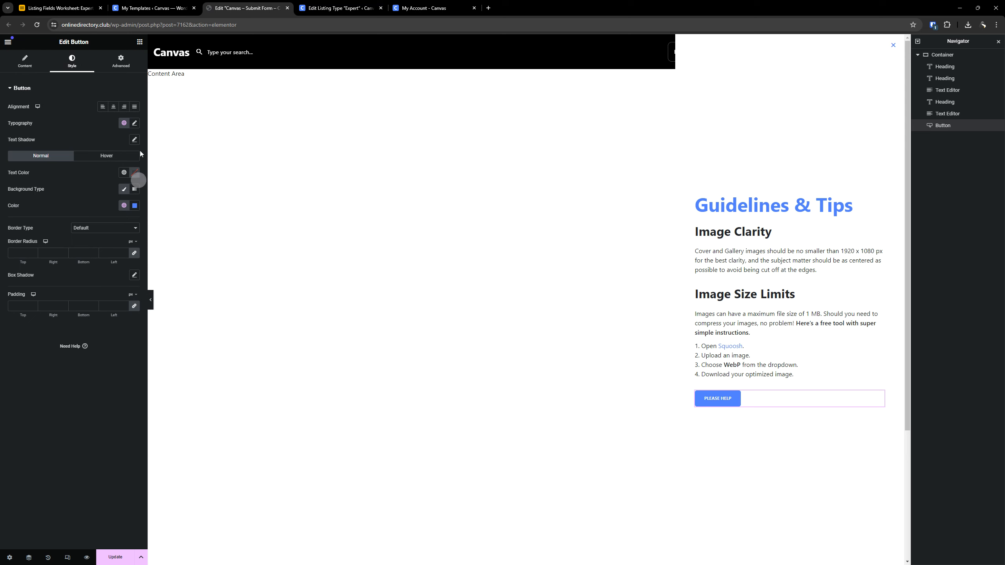
left_click(124, 123)
left_click(71, 240)
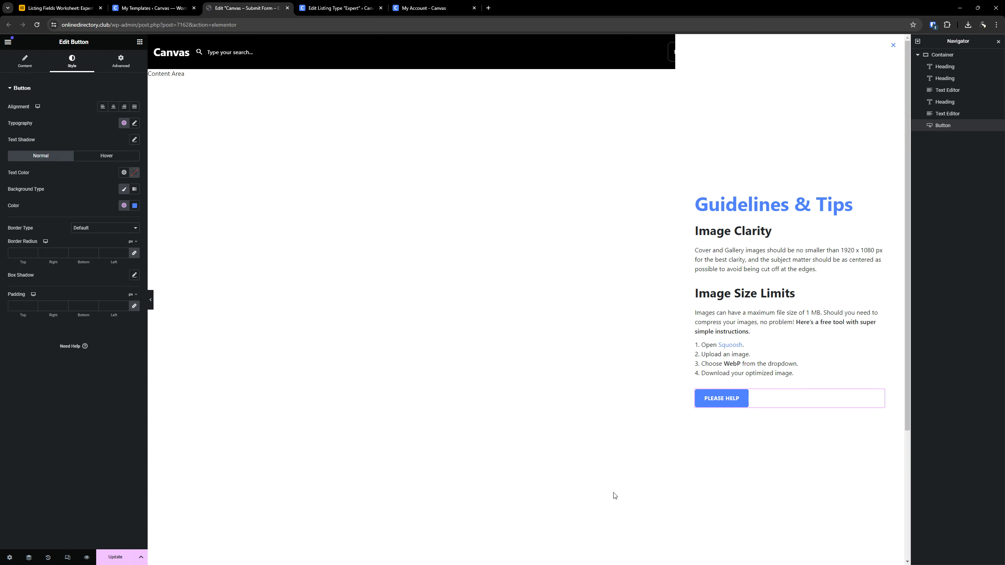
- Add a display condition that includes the entire site to the popup, and save the template
left_click(115, 556)
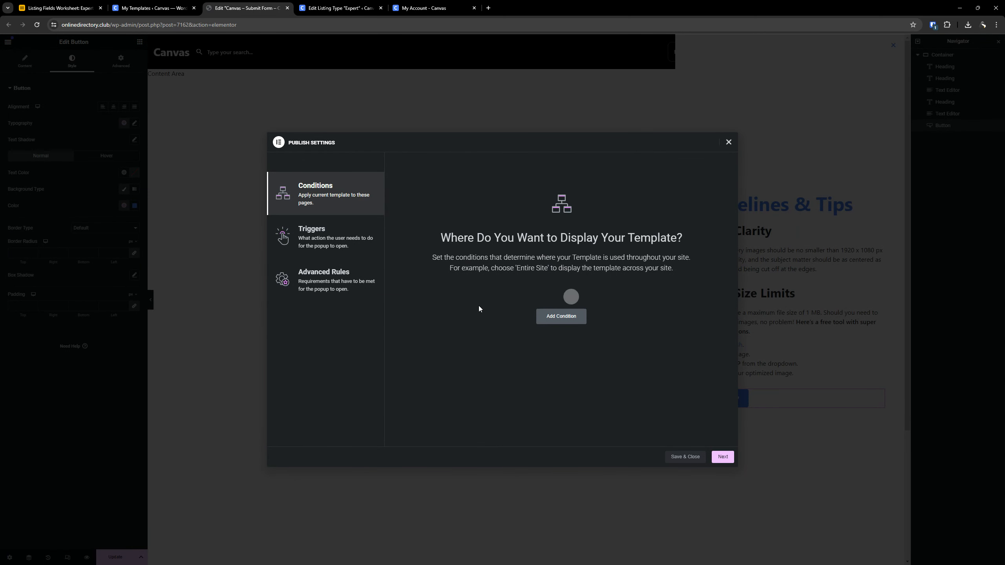
left_click(726, 142)
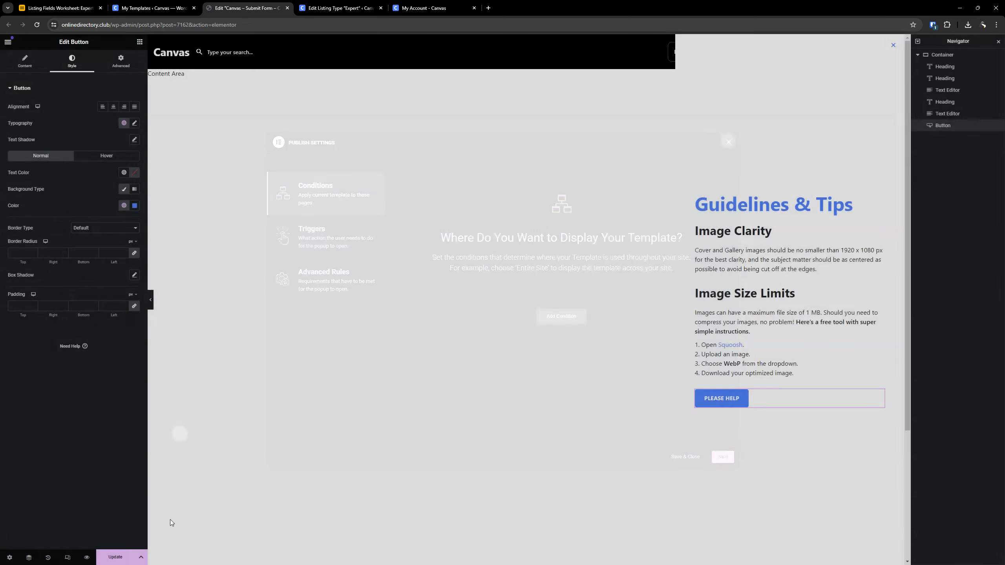
left_click(140, 557)
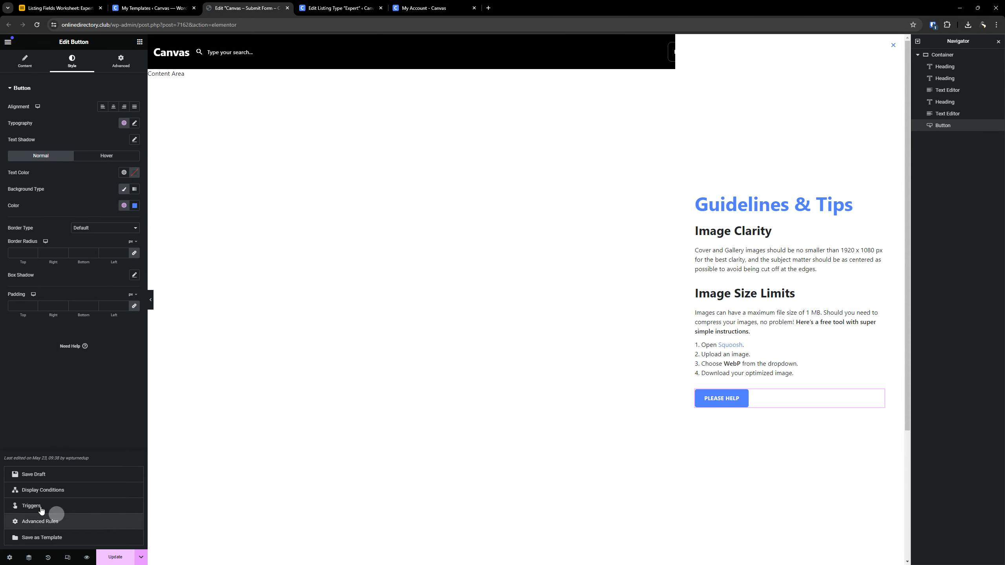
left_click(58, 490)
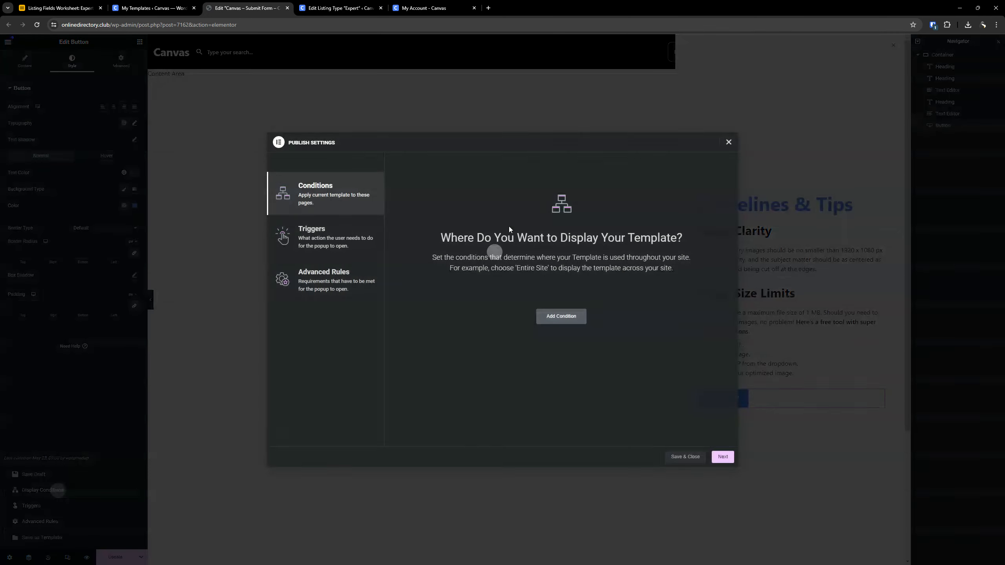
left_click(562, 316)
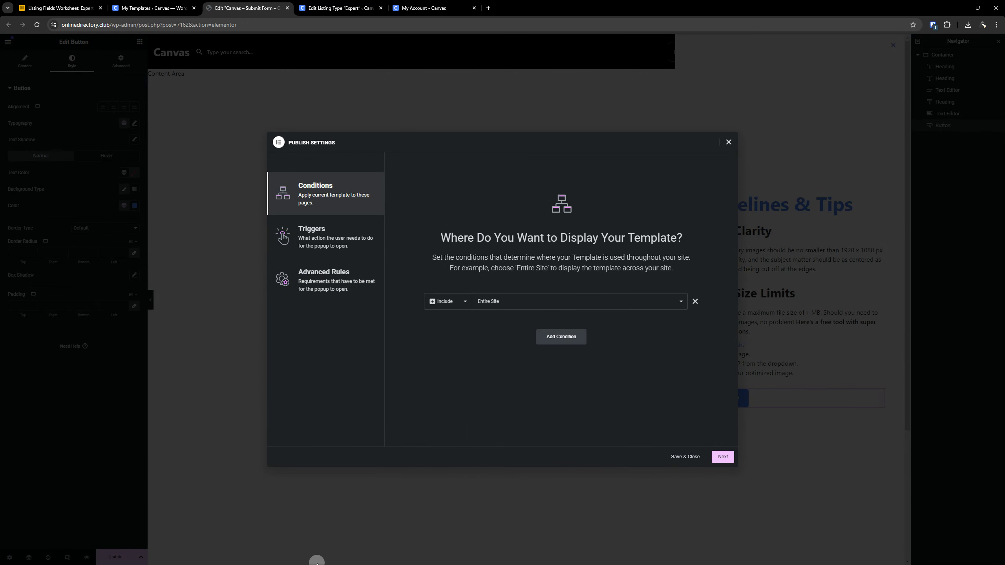
left_click(684, 458)
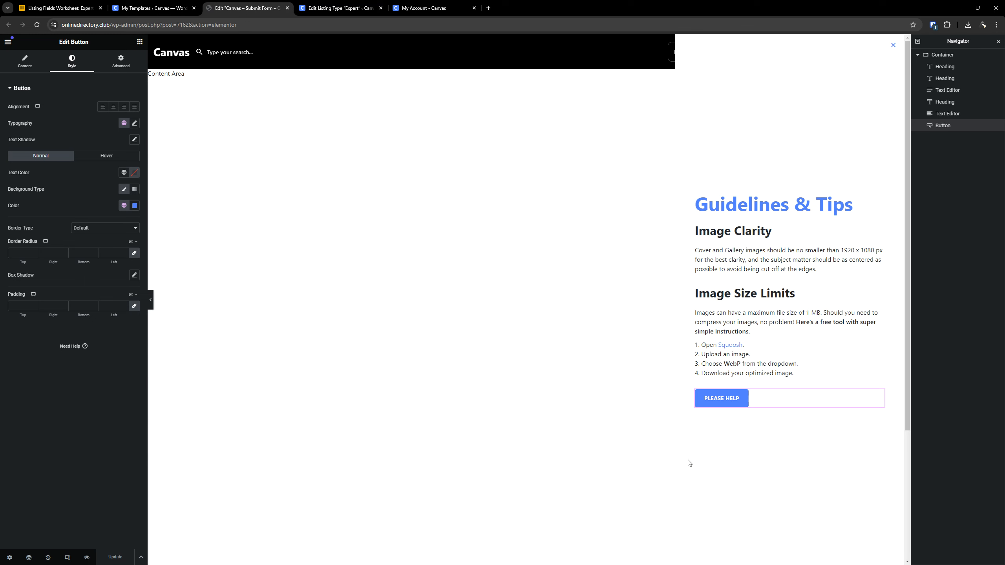
- Close the Navigator and examine the Open By Selector value in the popup's advanced settings
left_click(998, 41)
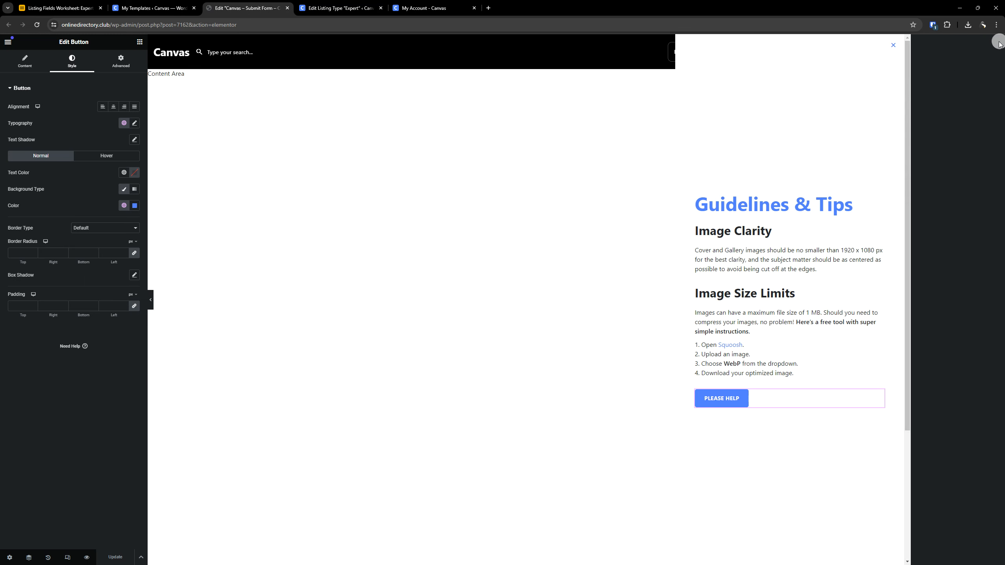
left_click(10, 557)
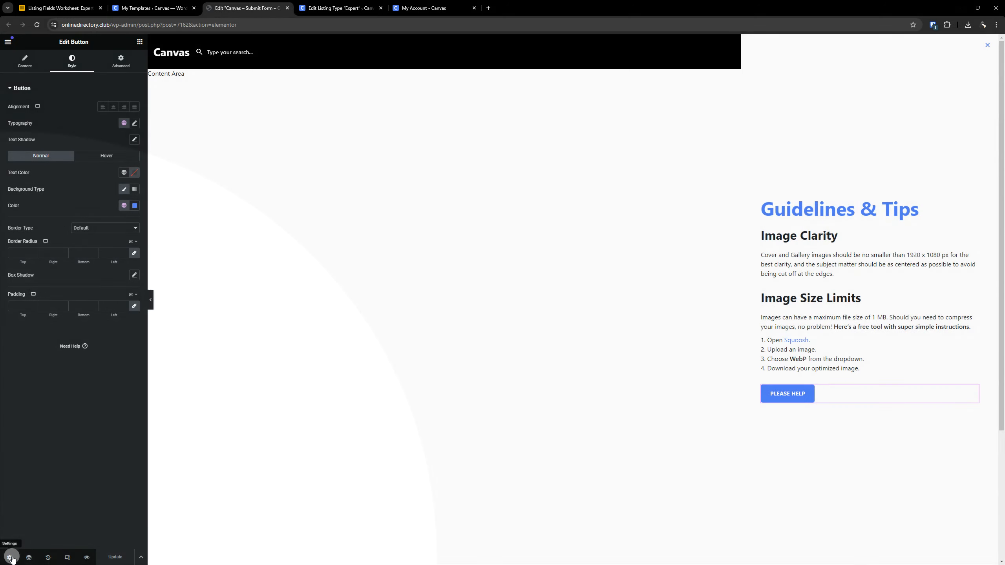
left_click(121, 64)
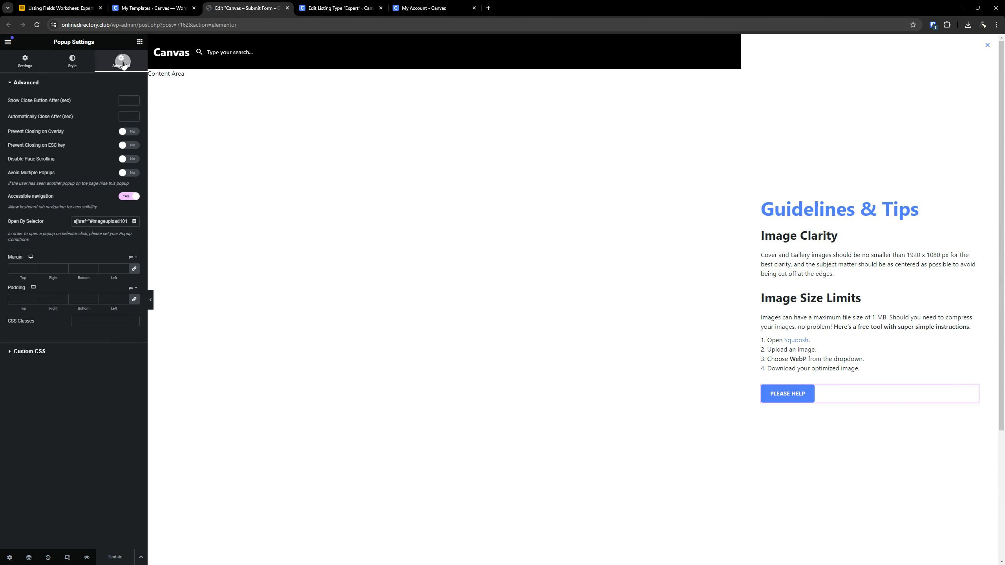
left_click(82, 220)
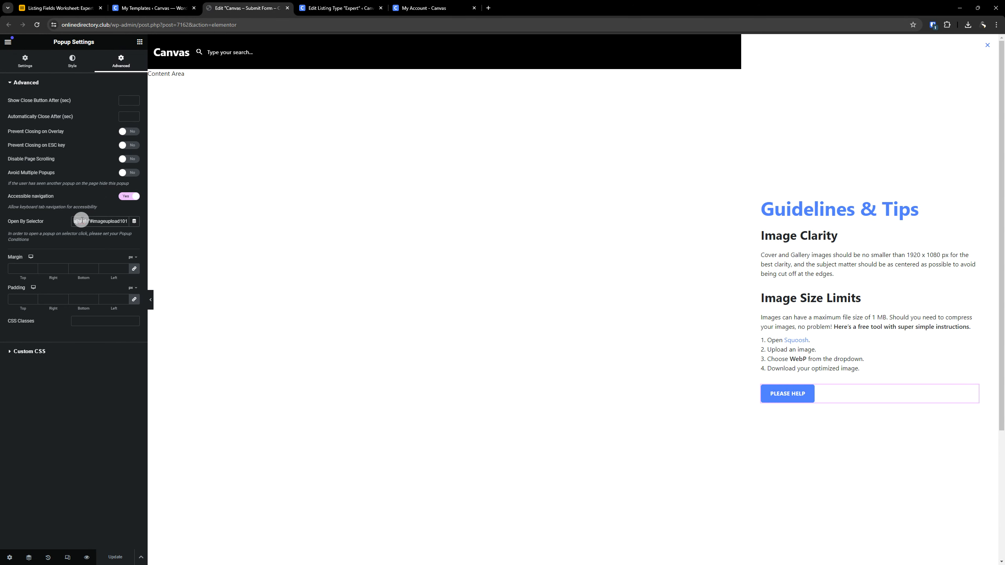
key("Right")
key("Right")
key("Right")
key("Right")
key("Right")
key("Right")
key("Right")
key("Right")
key("Right")
key("Right")
key("Right")
key("Right")
key("Right")
key("Right")
left_click(87, 221)
left_click_drag(87, 220, 96, 221)
double_click(109, 220)
- Switch to the Expert listing type editor and compare the Bonus Gallery description's link anchor with the popup's selector
left_click(340, 7)
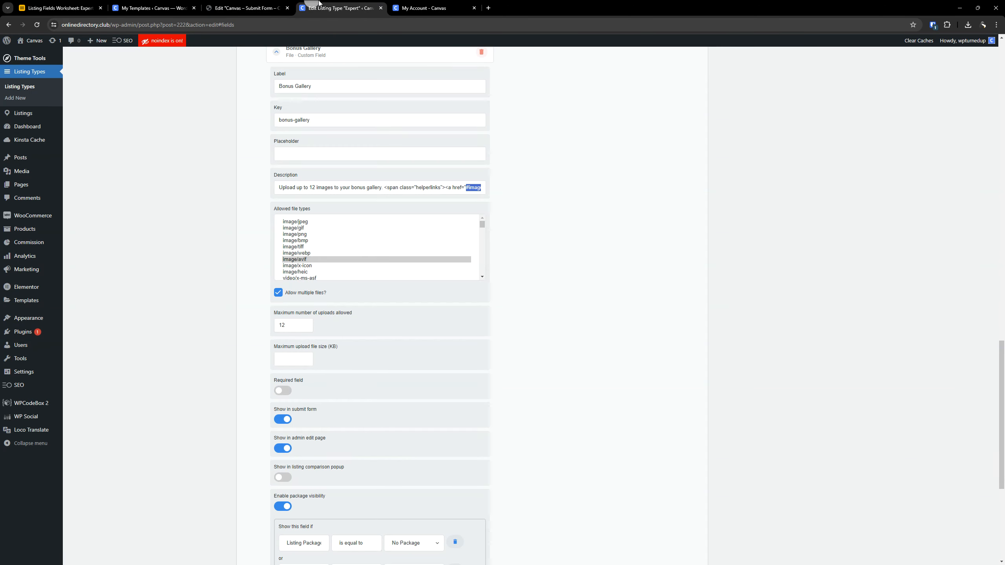
left_click(467, 187)
key("Right")
key("Right")
key("Right")
key("Right")
key("Right")
key("Right")
key("Right")
key("Right")
key("Right")
key("Right")
key("Right")
key("Right")
key("Right")
key("Right")
key("Right")
key("Right")
key("Right")
key("Right")
key("Right")
key("Right")
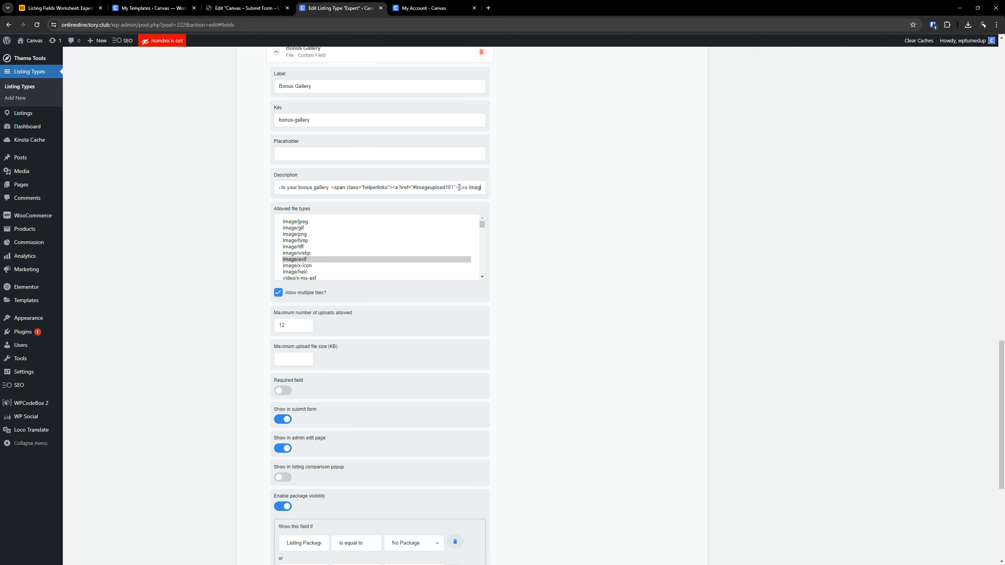
double_click(439, 187)
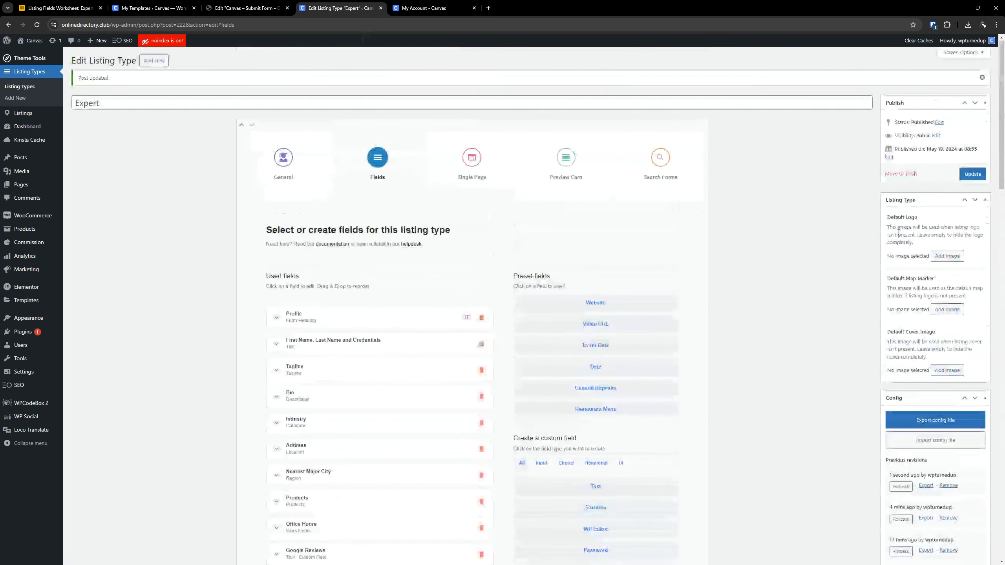
- Update the Expert listing type, then reload the listing edit form in My Account and review its Media fields and guideline links
left_click(968, 175)
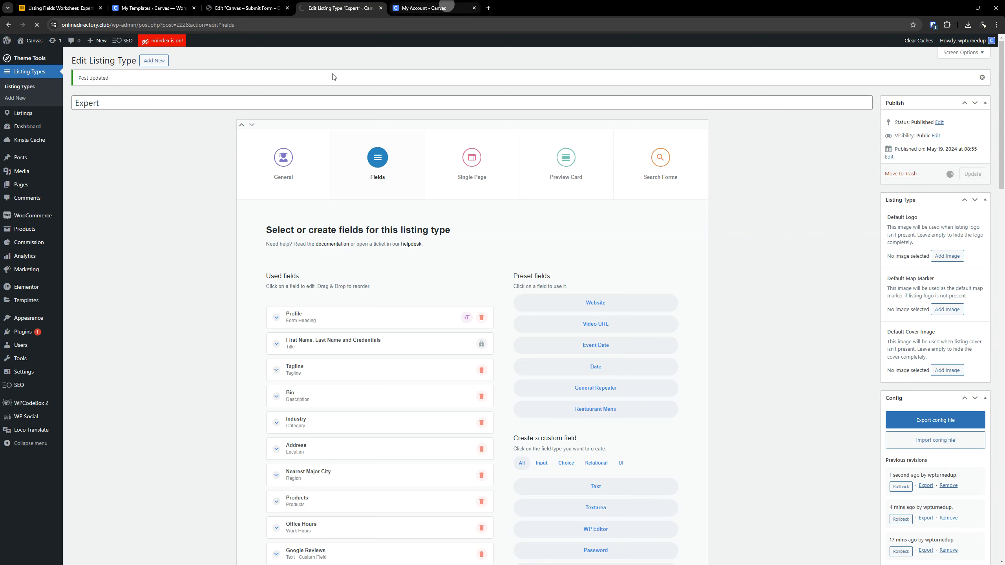
left_click(412, 7)
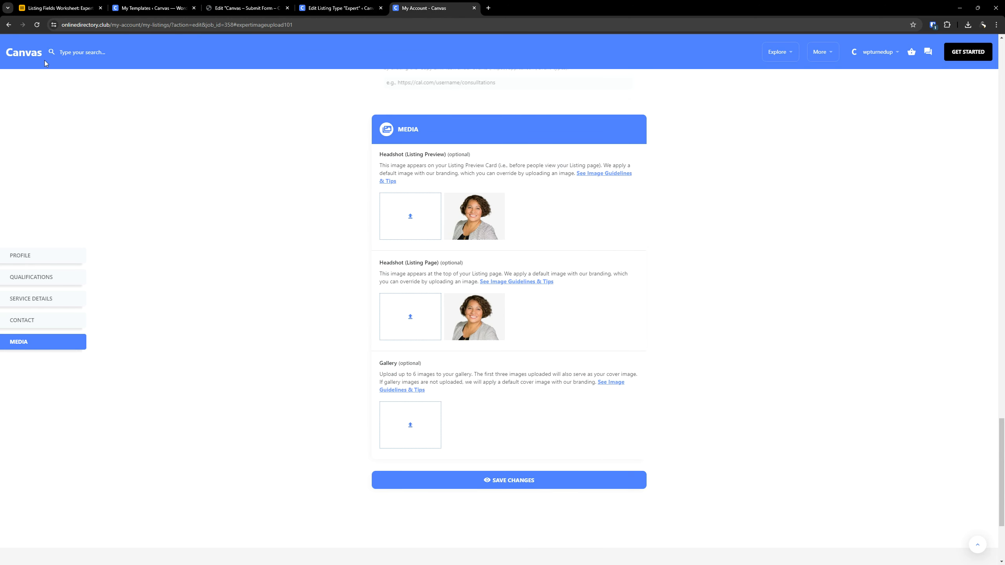
left_click(37, 25)
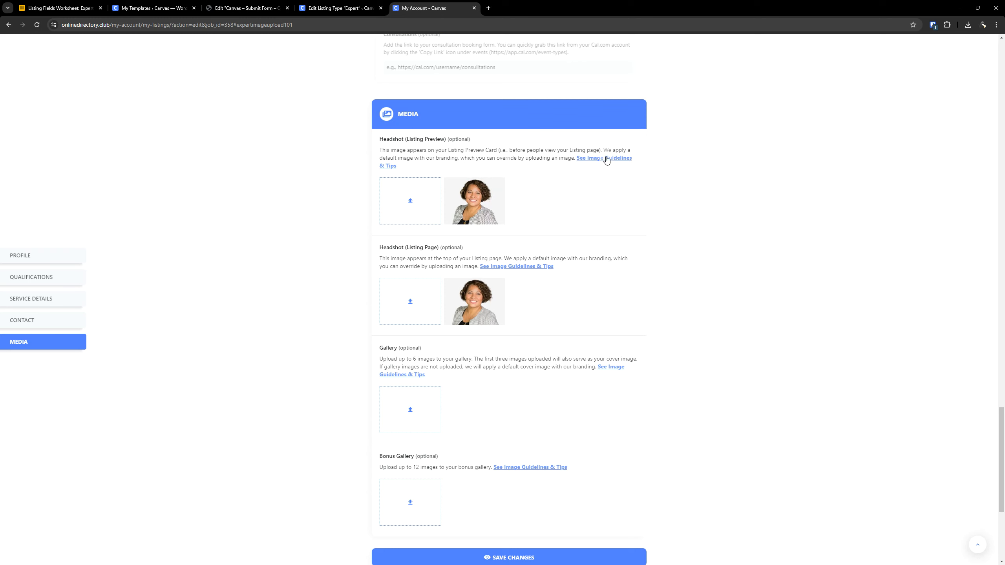
scroll(381, 286, "up", 1)
scroll(341, 299, "up", 1)
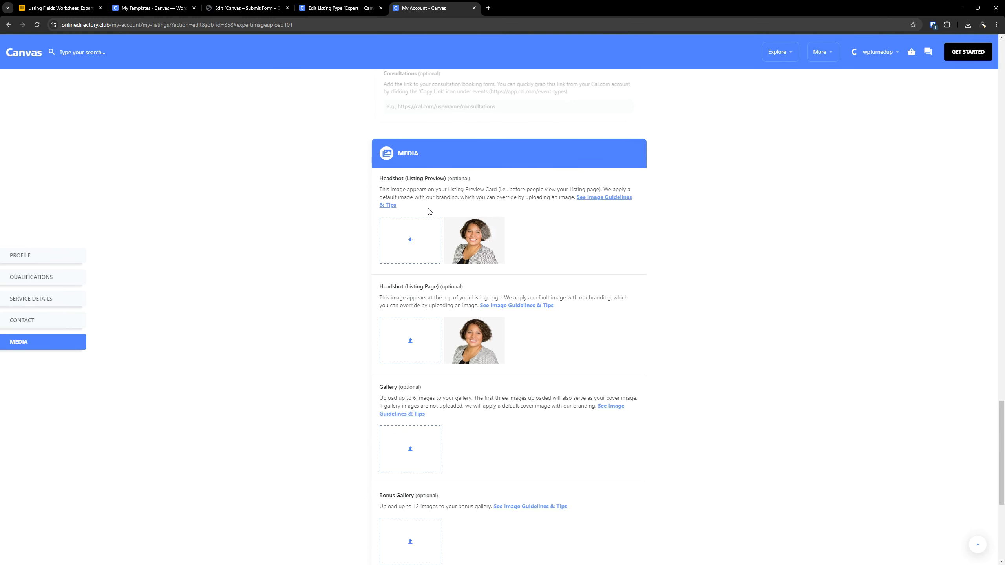
scroll(825, 279, "up", 3)
scroll(629, 293, "down", 1)
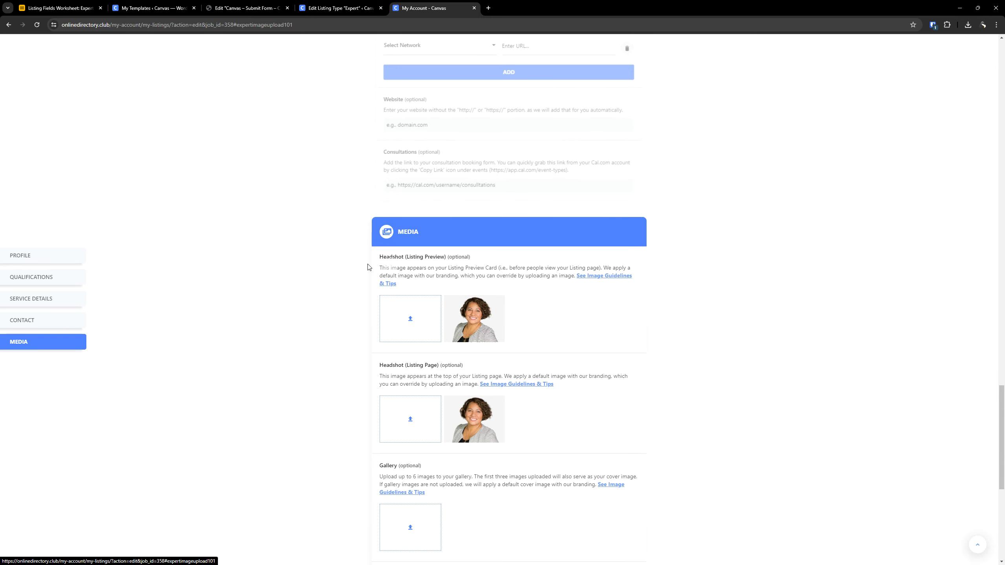
- Open the image guidelines popup from the link in the Gallery field's description
scroll(609, 279, "down", 3)
left_click(603, 368)
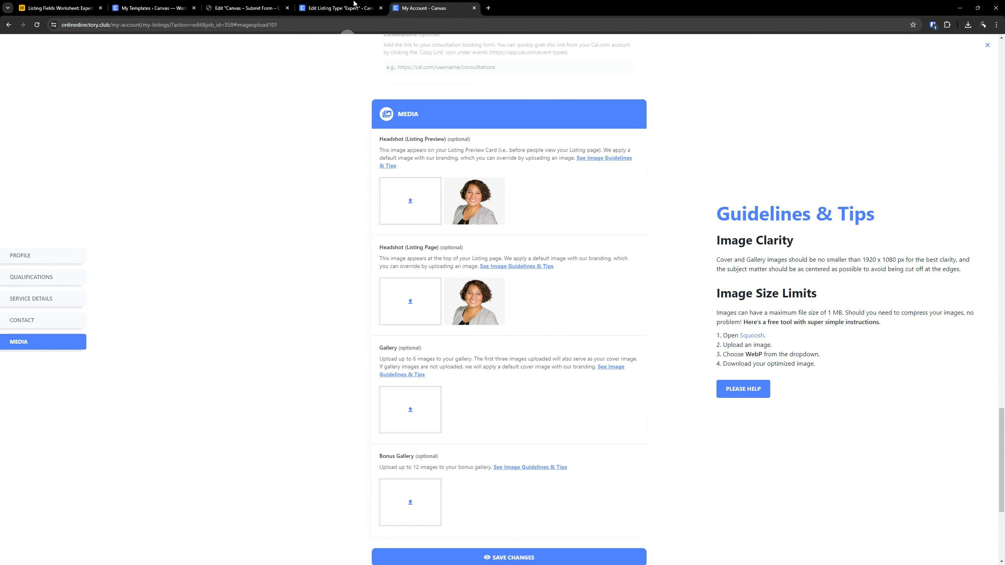
- In the Elementor popup template, set the overlay to the global color Popup (Overlay) and update the template
left_click(245, 8)
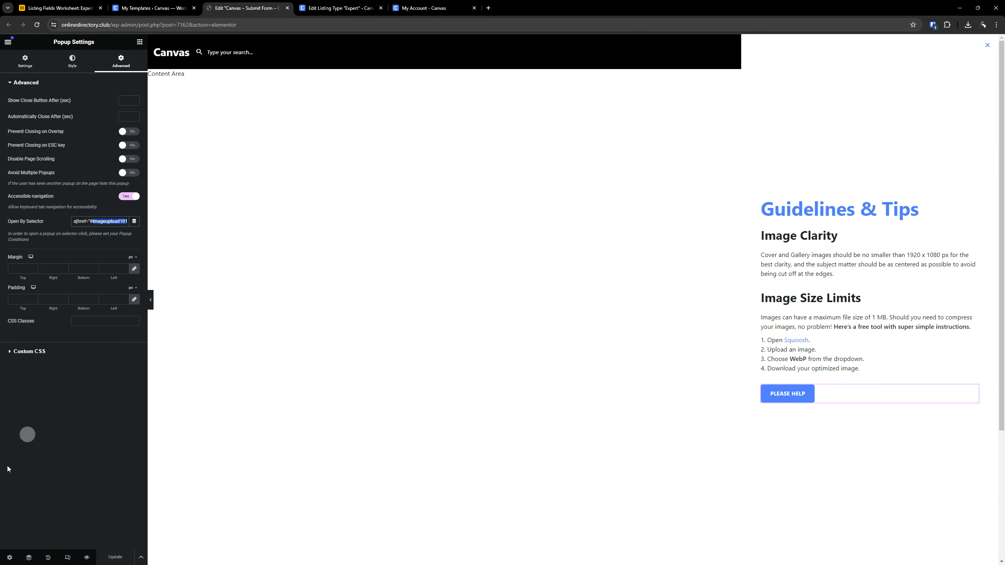
left_click(10, 557)
left_click(72, 61)
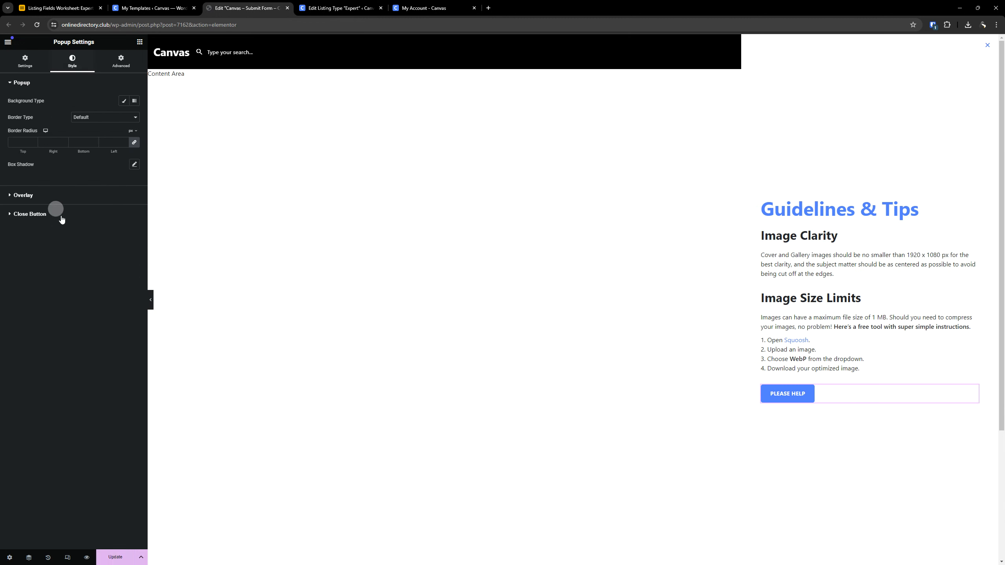
left_click(51, 198)
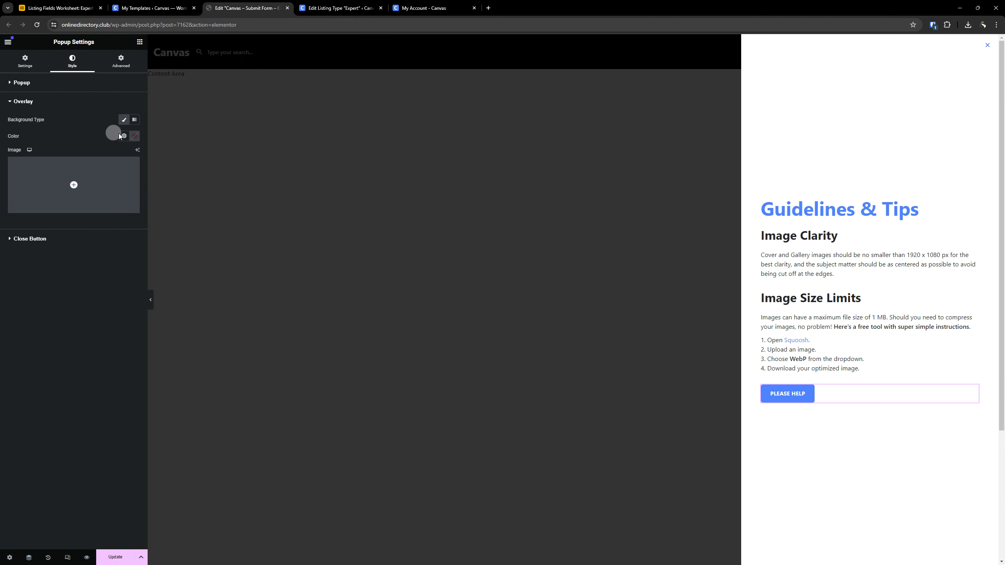
left_click(122, 135)
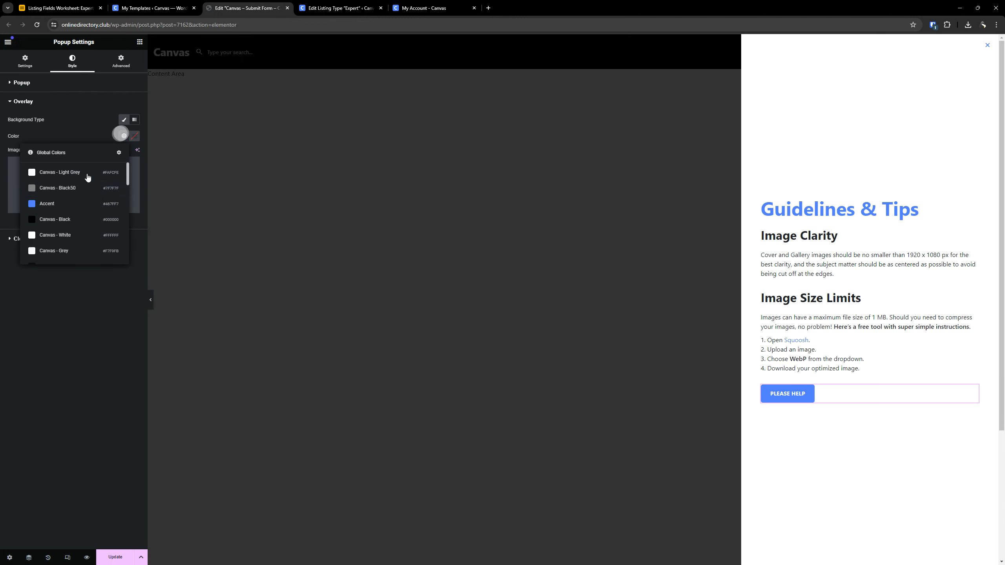
scroll(85, 194, "down", 3)
left_click(54, 202)
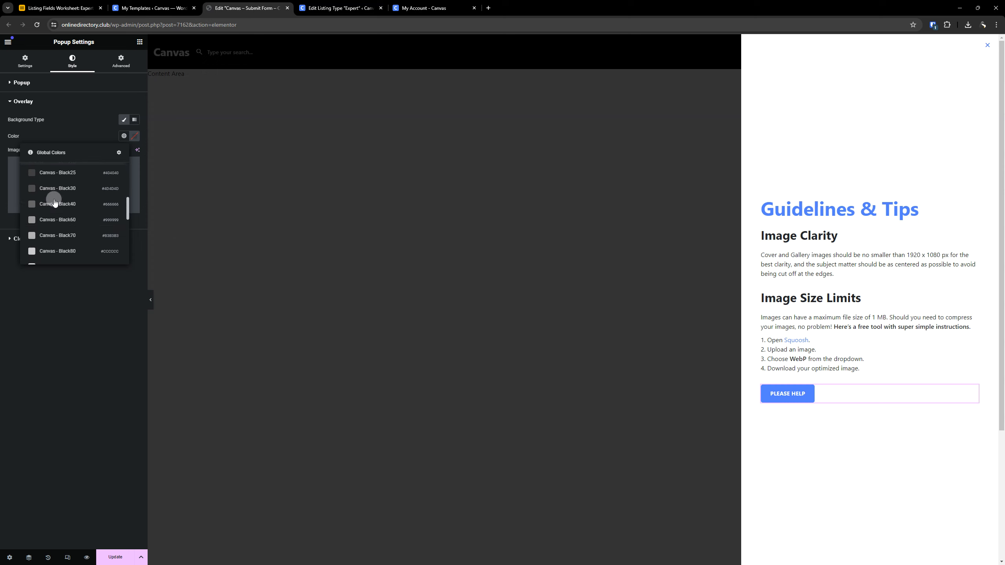
scroll(54, 202, "down", 2)
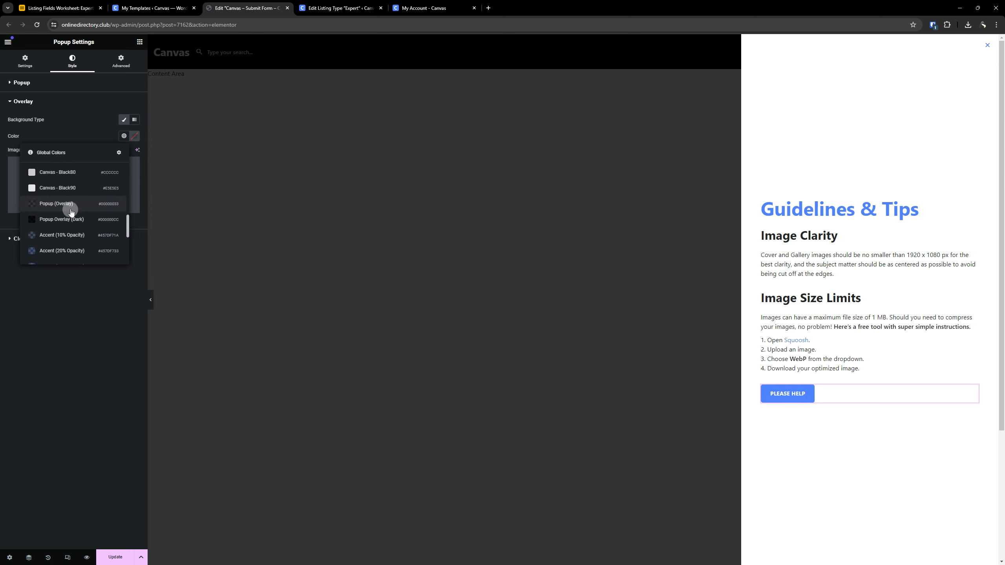
left_click(70, 210)
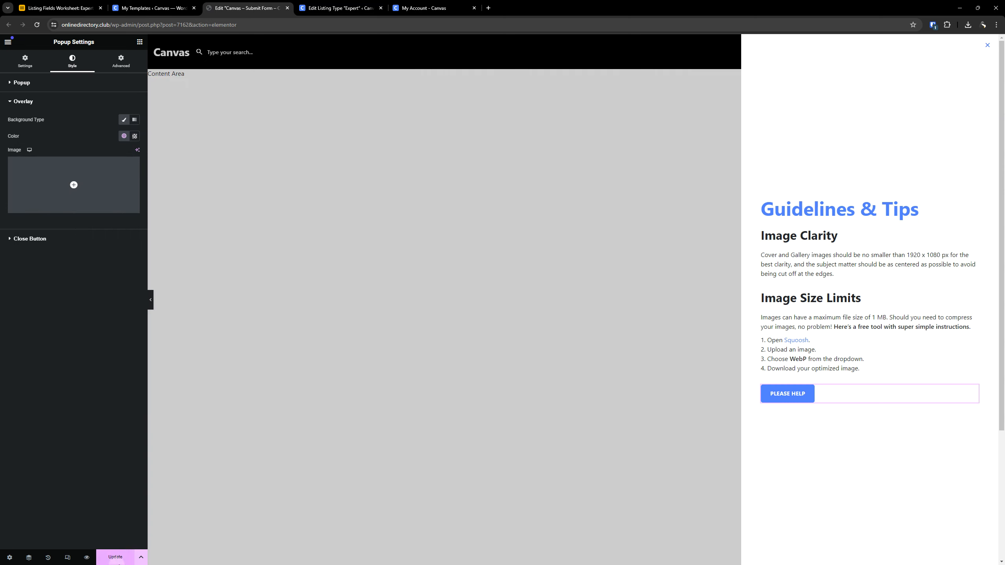
left_click(115, 556)
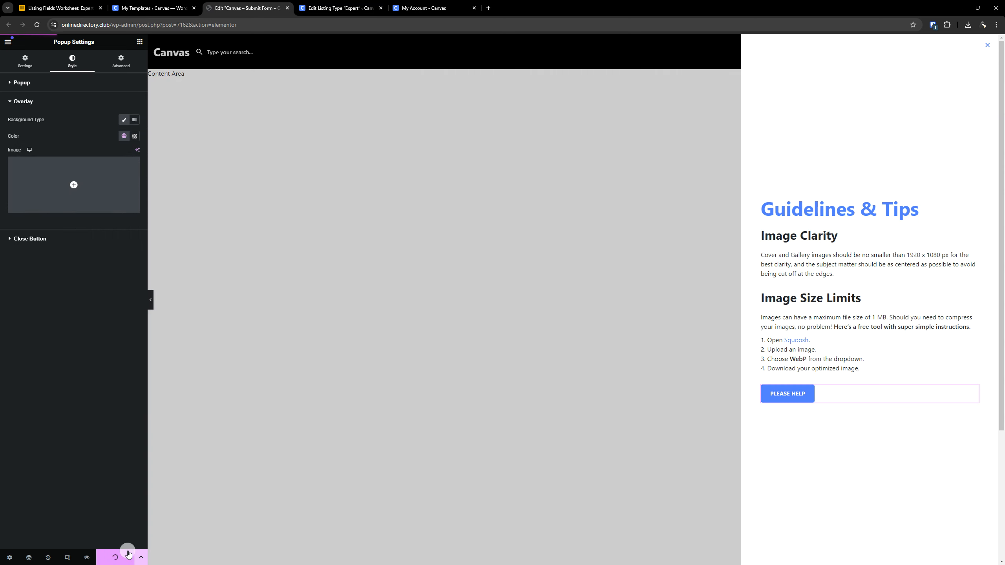
- Reload the My Account listing form and review the popup's overlay and image size guidance through the Gallery guidelines link
left_click(423, 8)
left_click(37, 25)
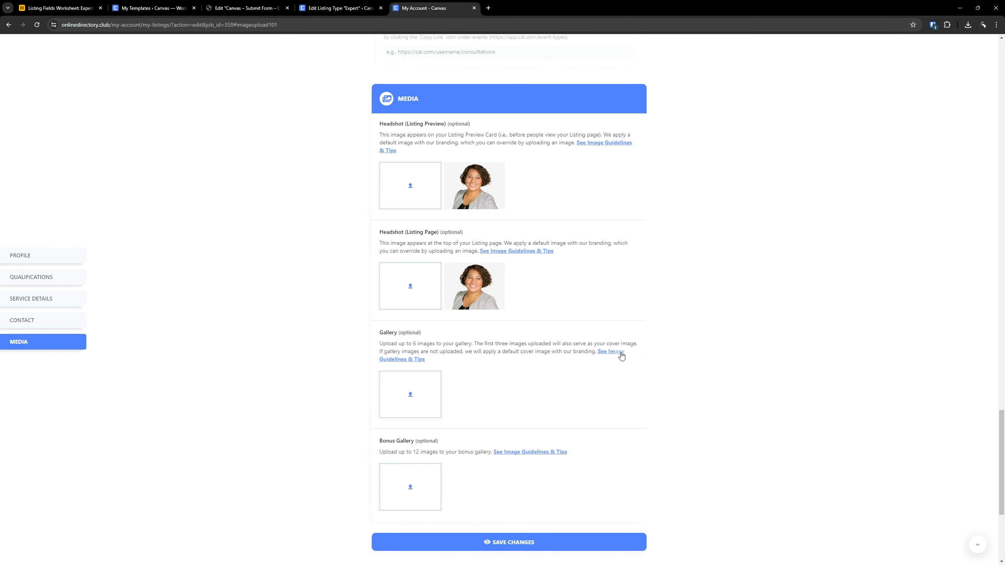
left_click(619, 352)
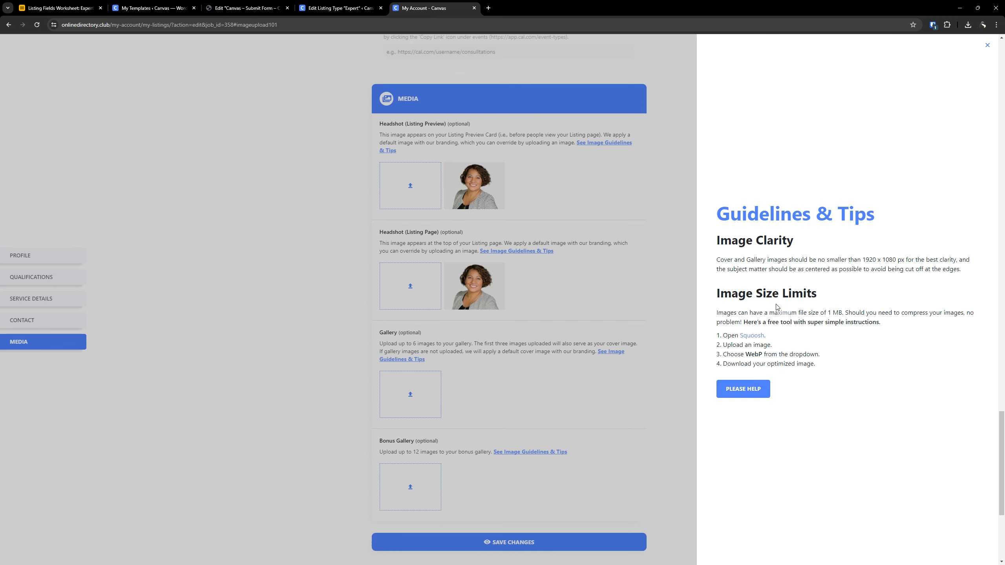
triple_click(769, 294)
left_click(881, 268)
- Open Squoosh from the popup instructions and load the Canvas-Explore-Page-Services-Taxes-660-x-260-150x150 image from Downloads
left_click(751, 336)
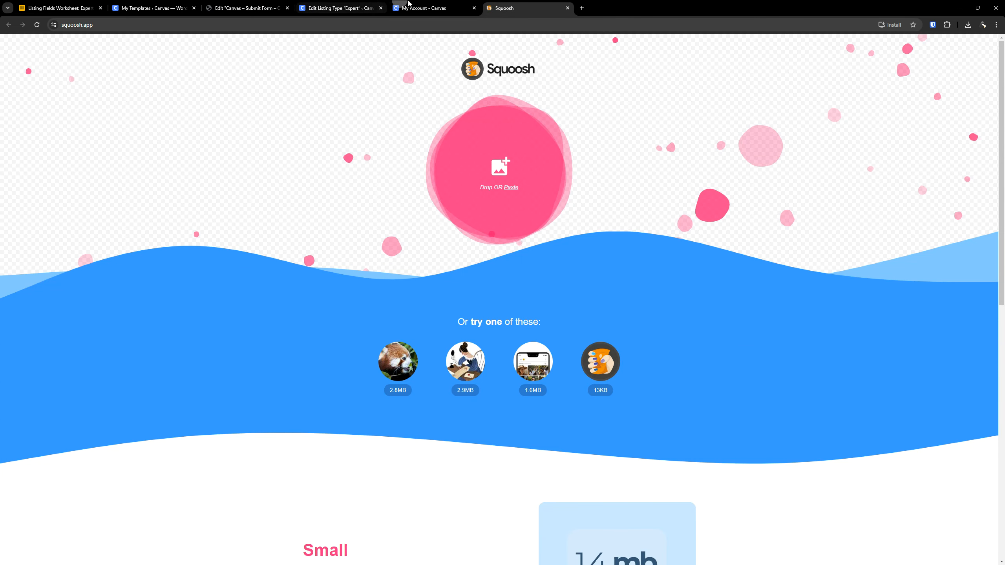
left_click(423, 8)
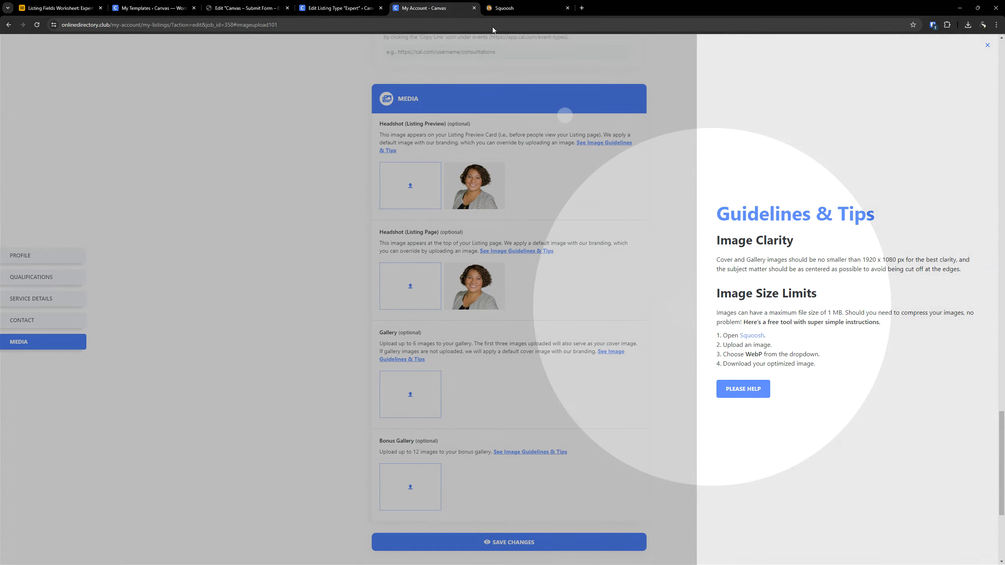
left_click(505, 9)
left_click(495, 161)
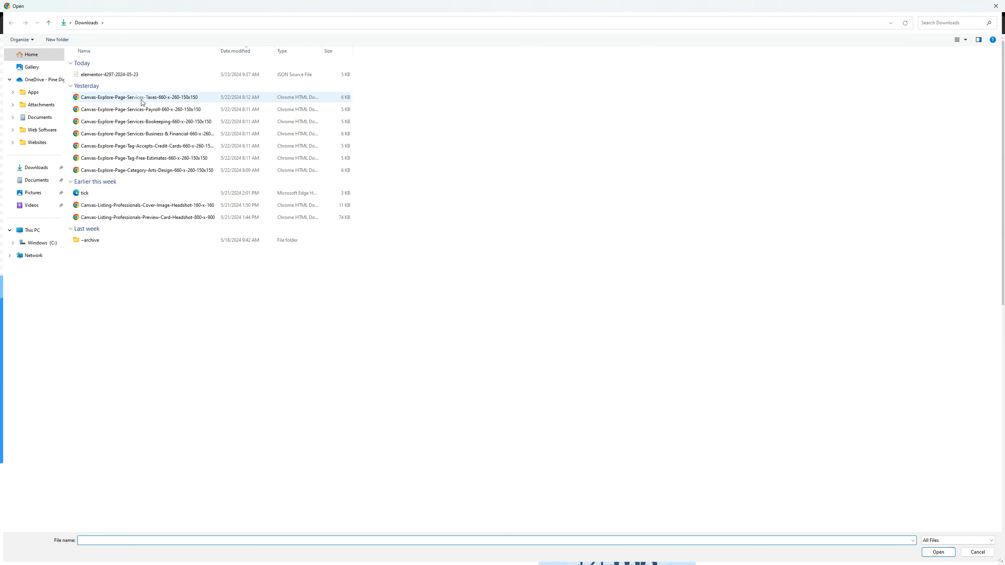
double_click(137, 97)
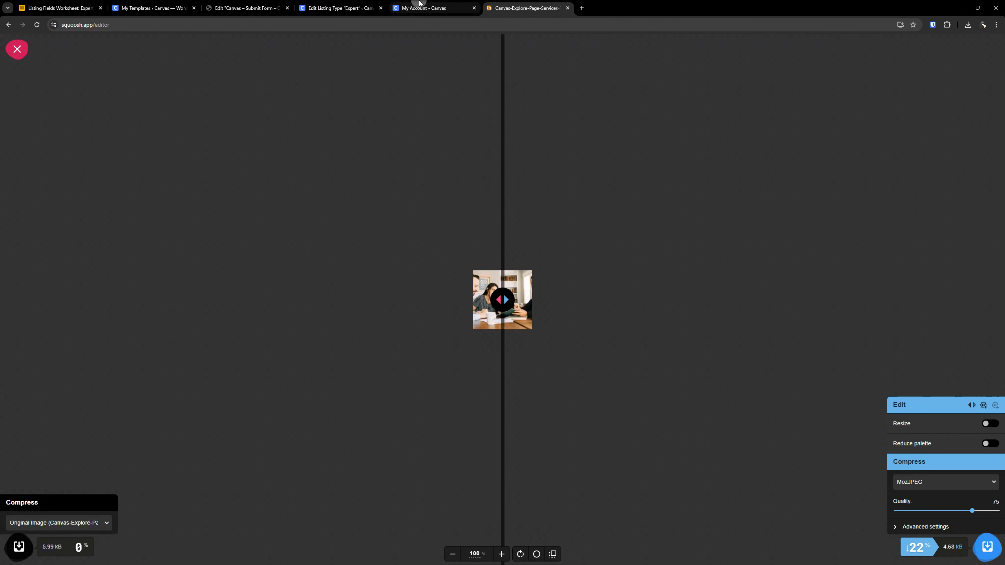
- Set the image's compression format to AVIF in Squoosh and download the optimized image, following the popup's instructions
left_click(416, 7)
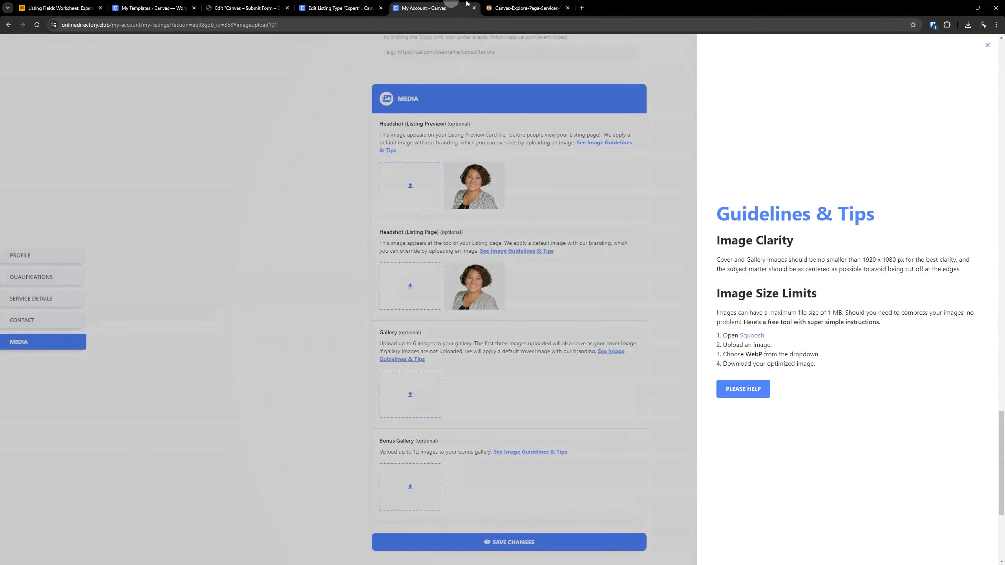
left_click(526, 8)
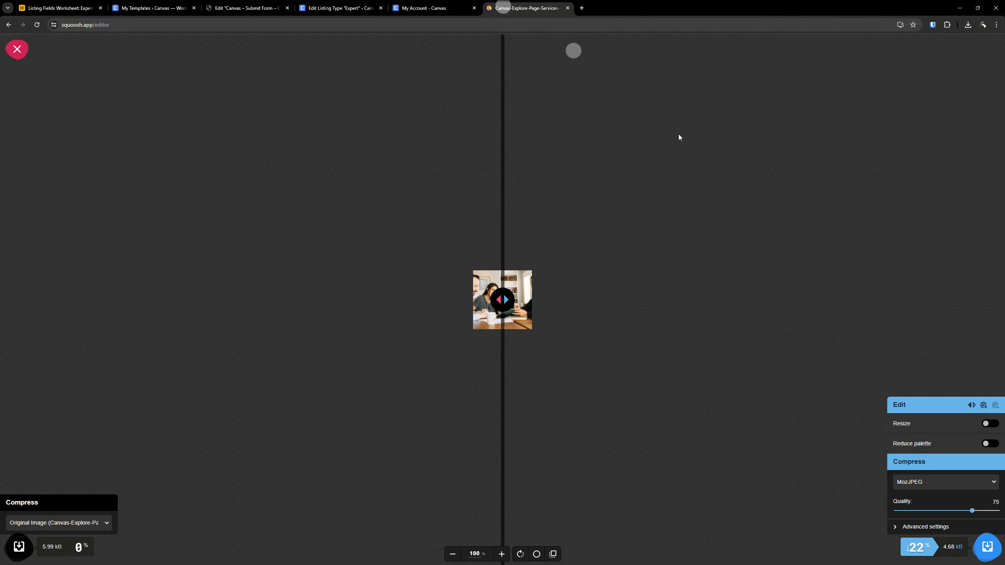
left_click(943, 482)
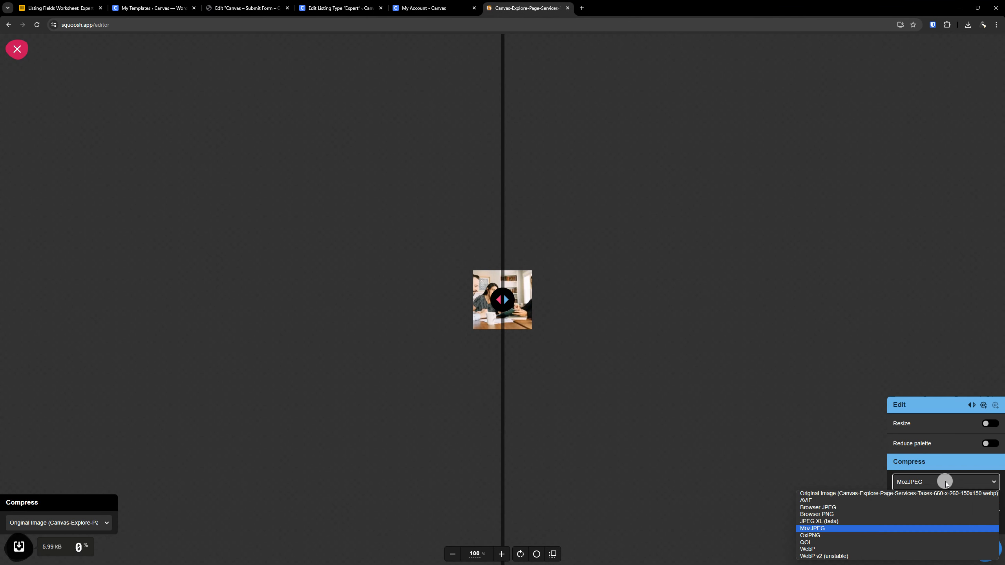
left_click(823, 500)
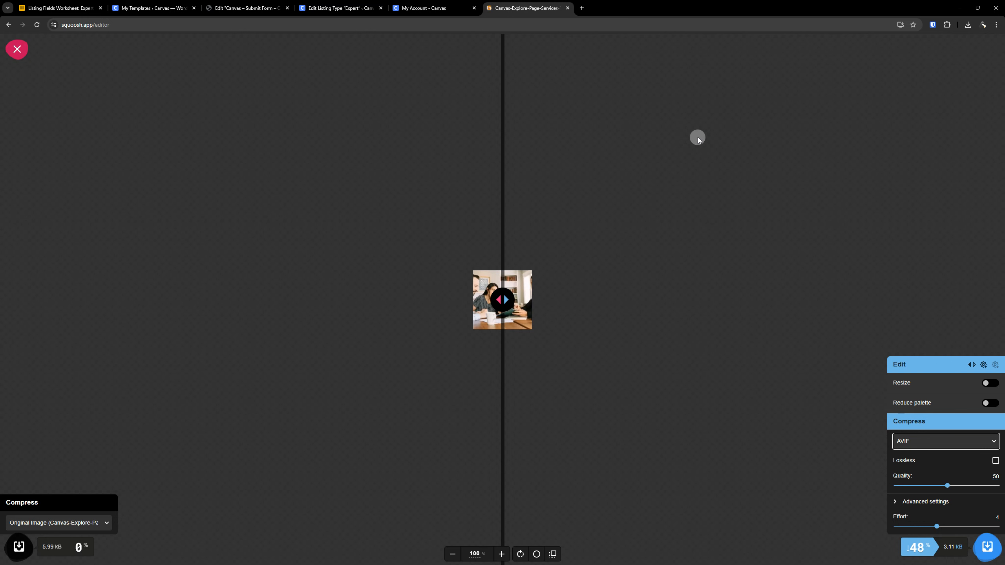
left_click(423, 8)
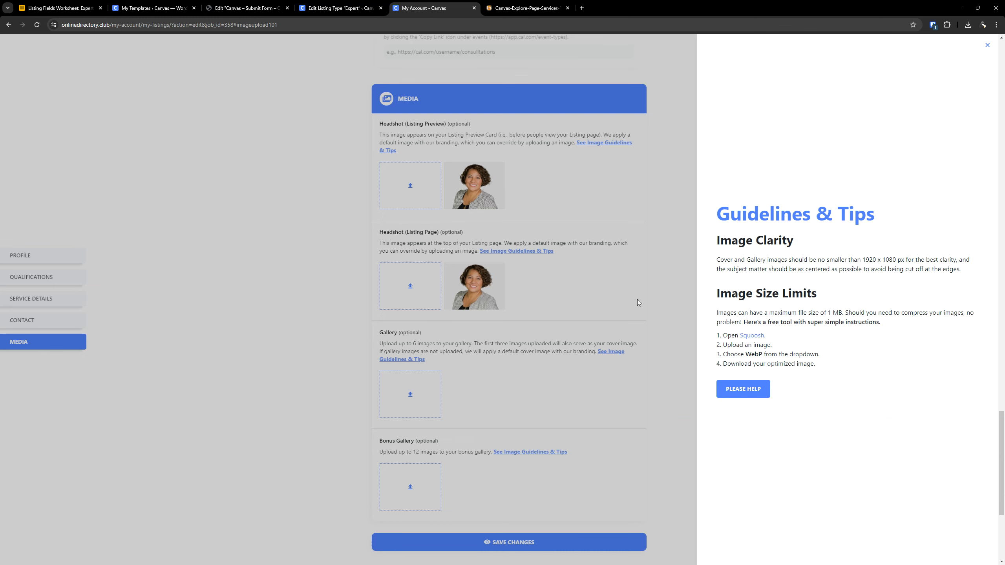
left_click(526, 8)
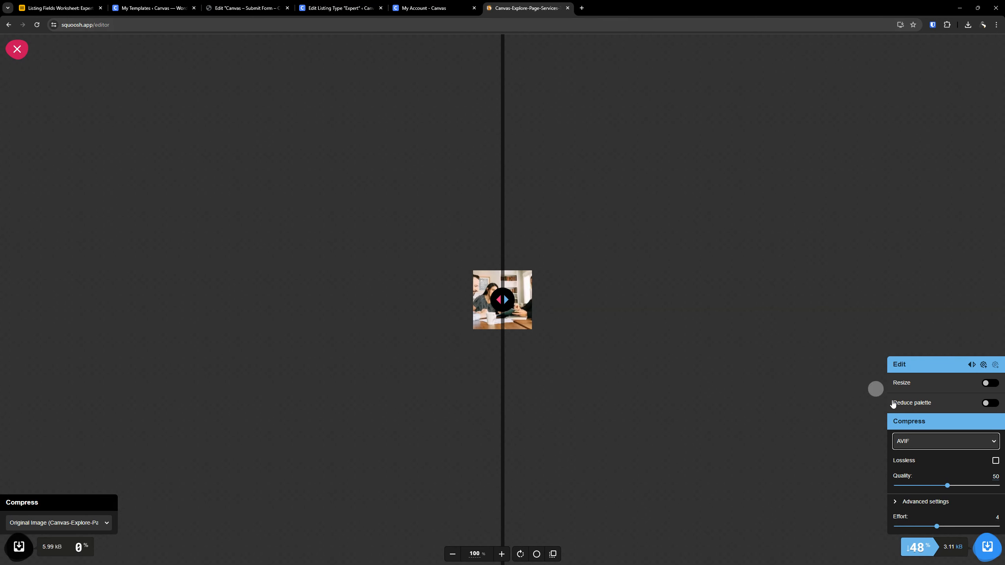
left_click(987, 548)
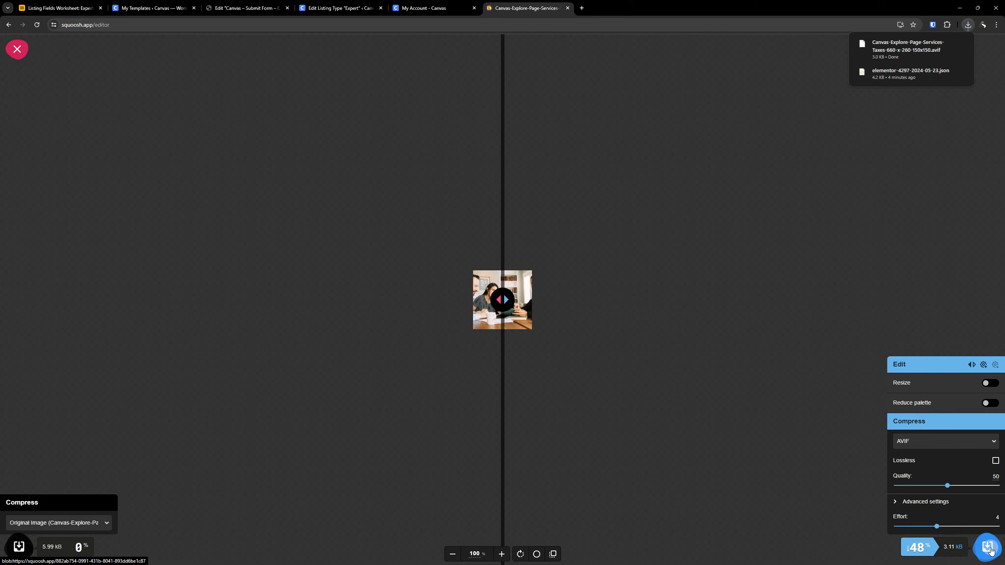
- Review the popup's download instruction, and examine the optimized AVIF file in the Downloads folder
left_click(451, 8)
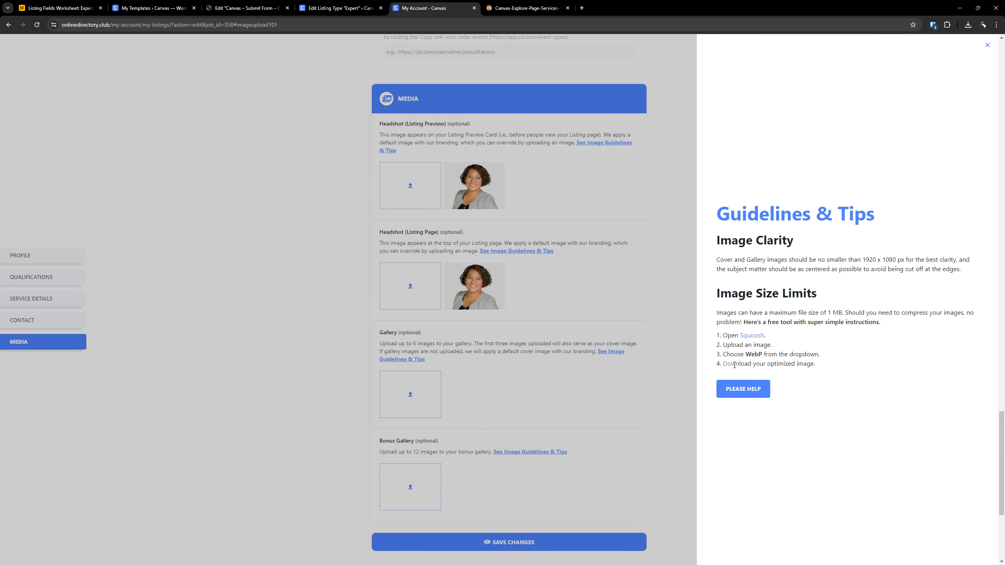
left_click_drag(817, 365, 751, 361)
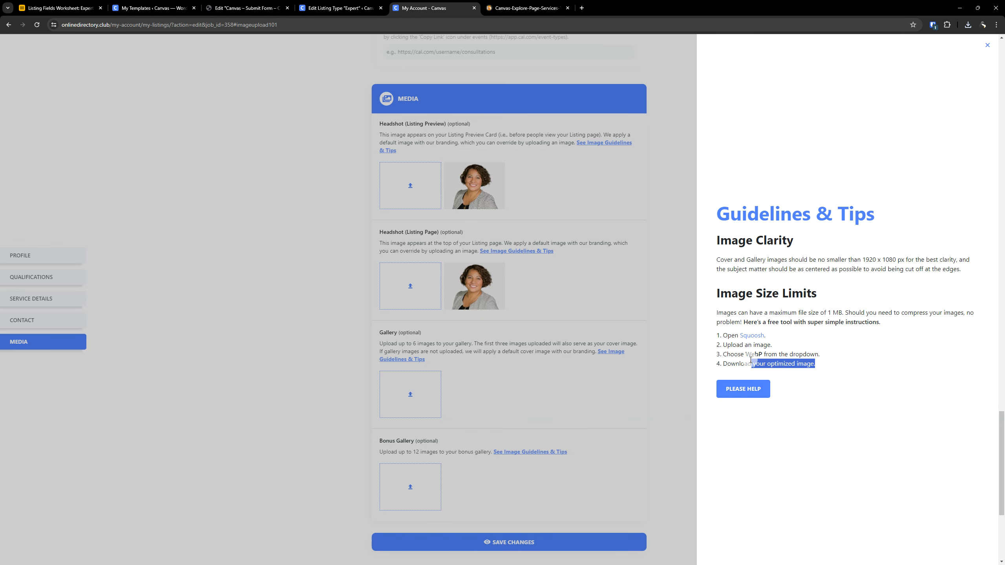
left_click(810, 361)
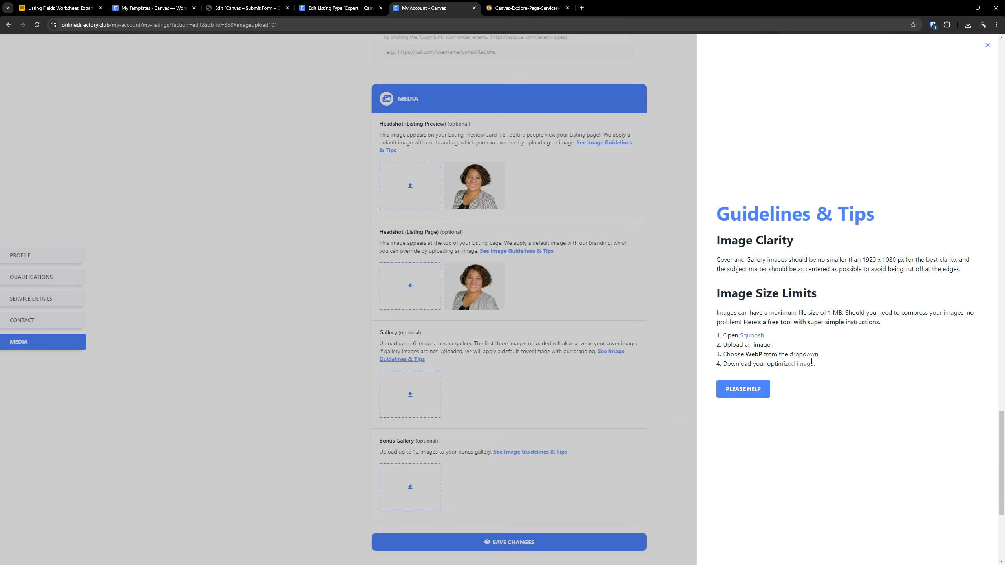
left_click(526, 7)
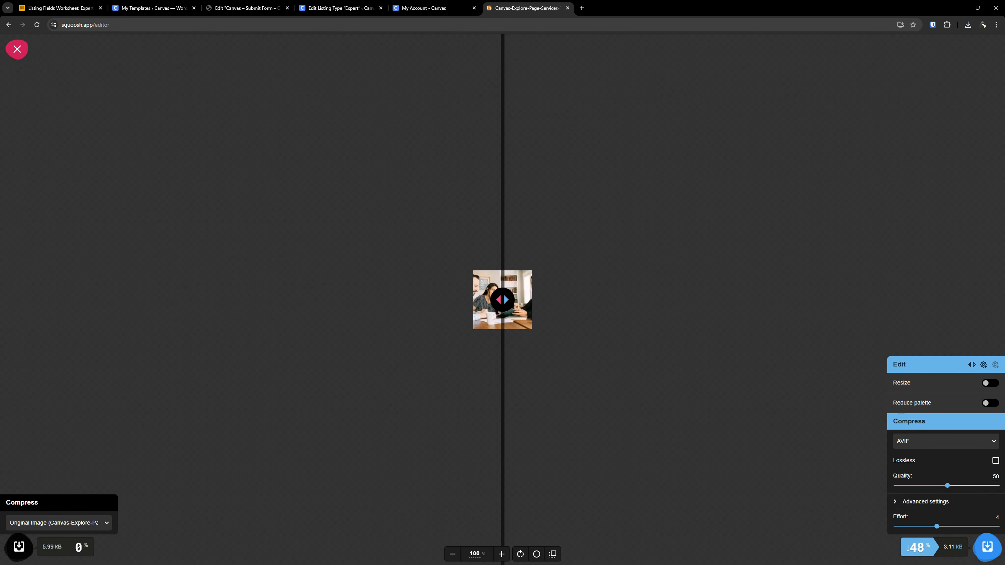
key("alt+Tab")
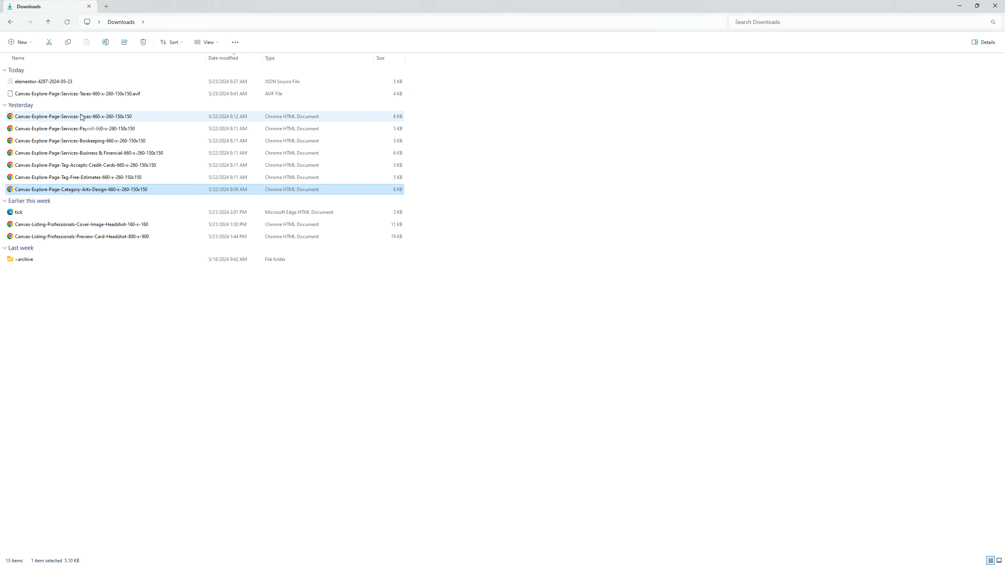
left_click(74, 96)
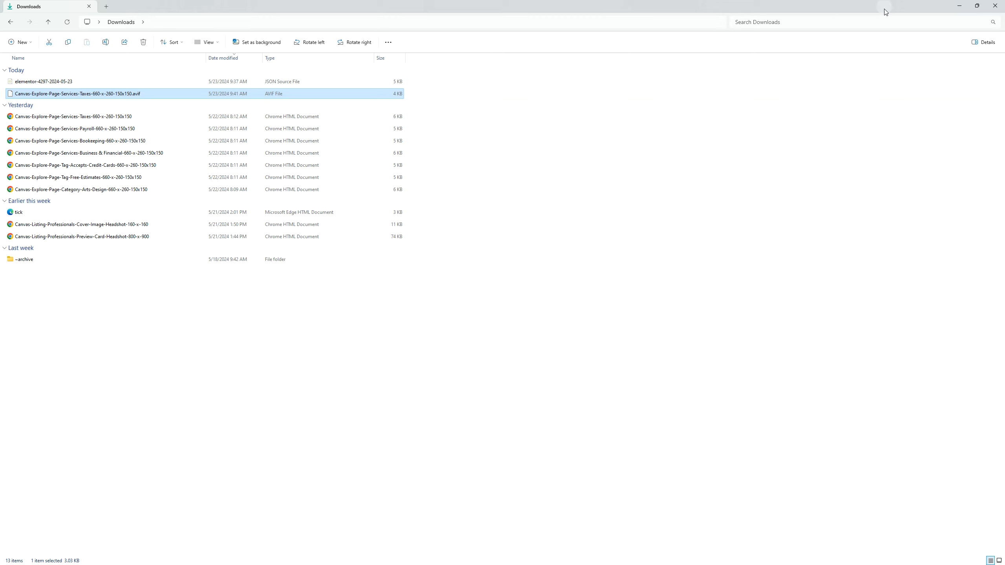
left_click(994, 5)
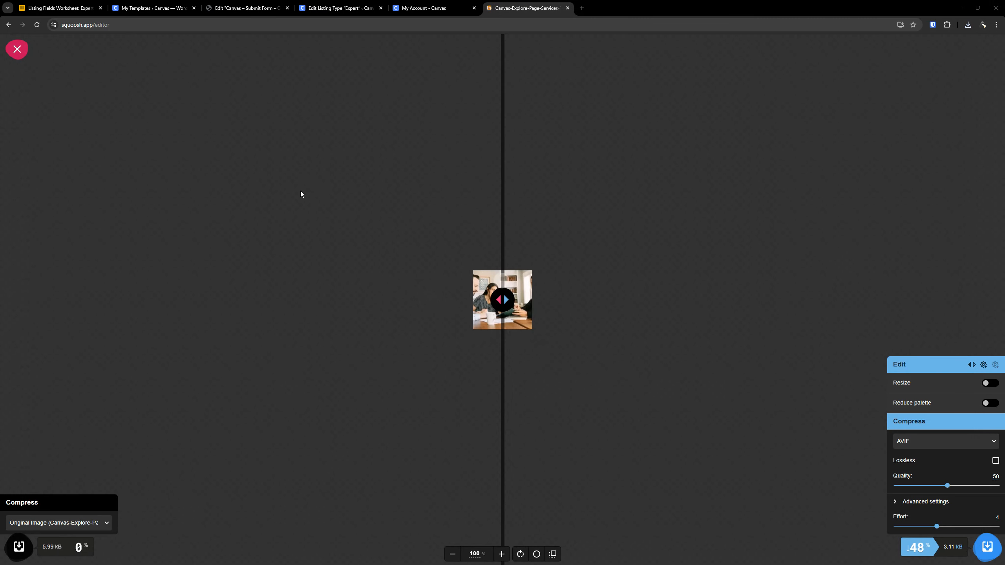
- Close the Squoosh image and site, and review the WebP and download instructions in the guidelines popup
left_click(15, 54)
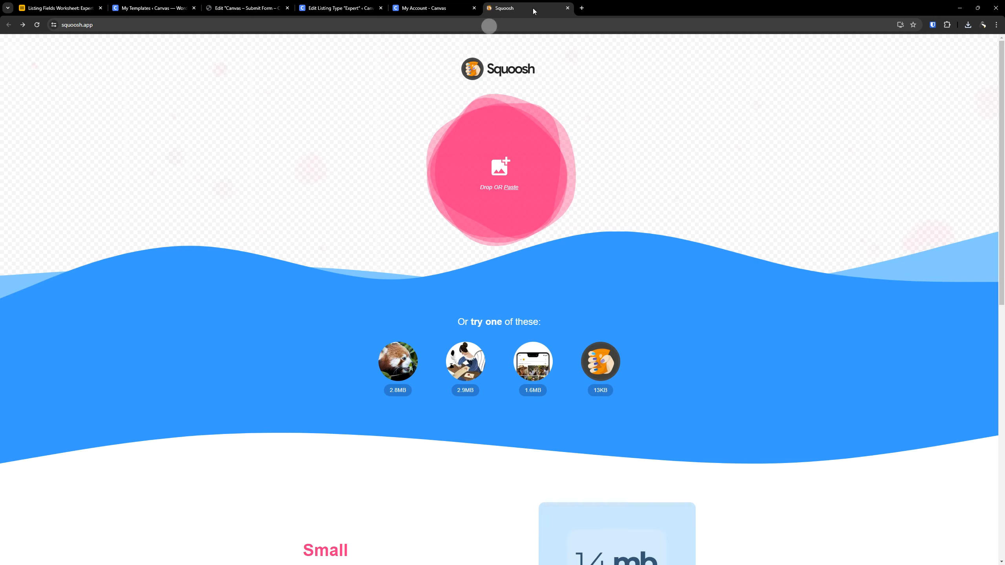
left_click(567, 8)
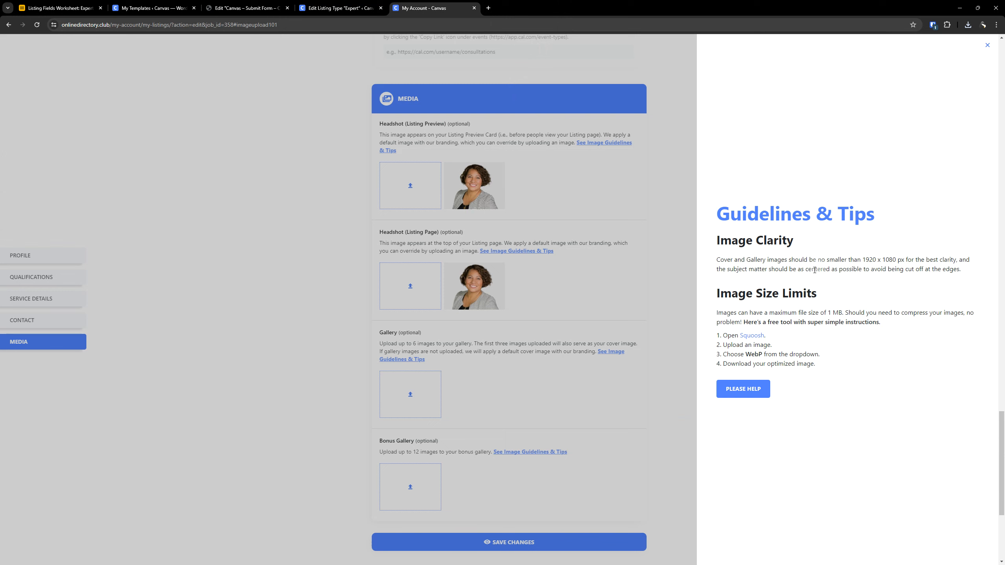
left_click_drag(794, 362, 722, 354)
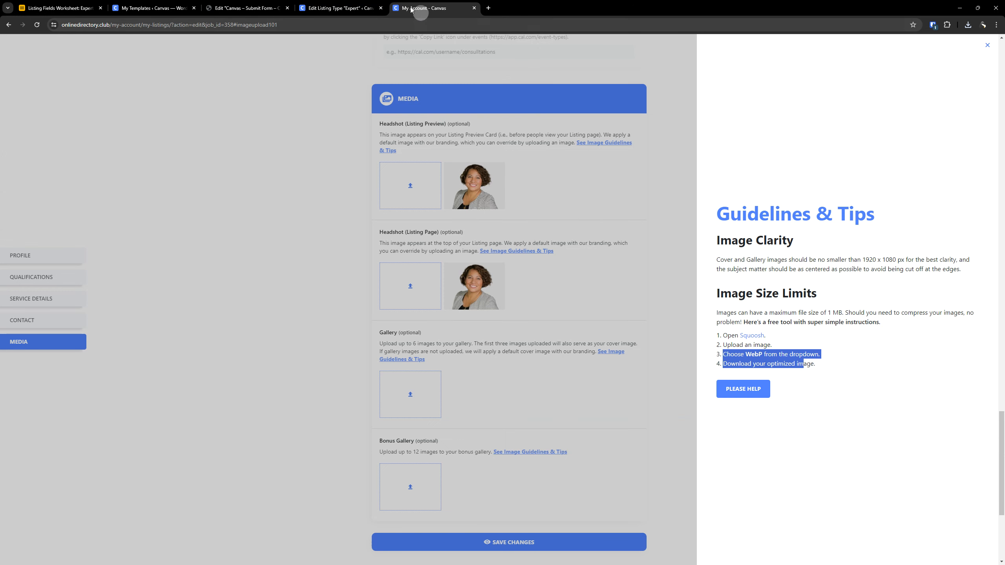
- Return to the Expert DEMO table in the Airtable Listing Fields Worksheet
left_click(360, 5)
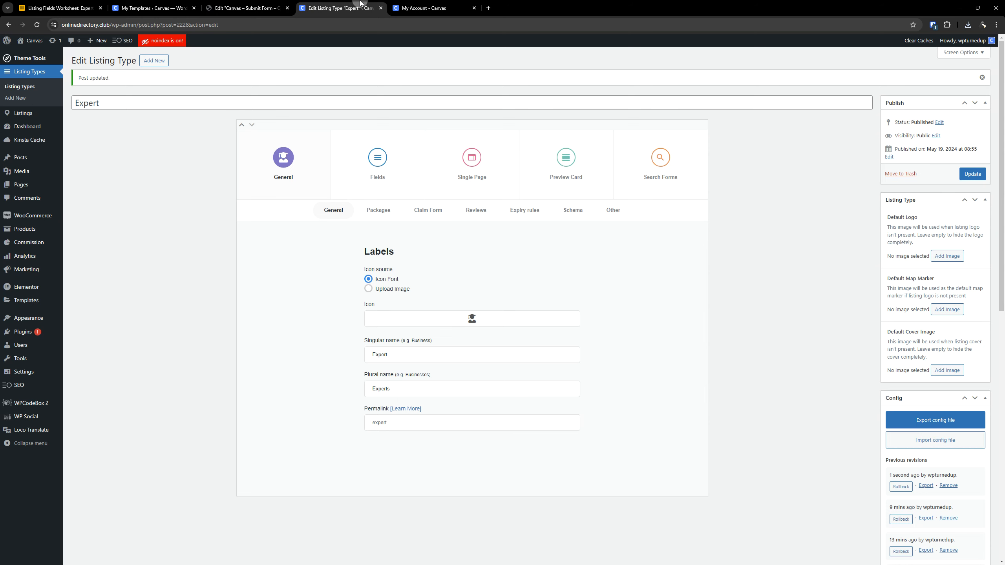
left_click(275, 7)
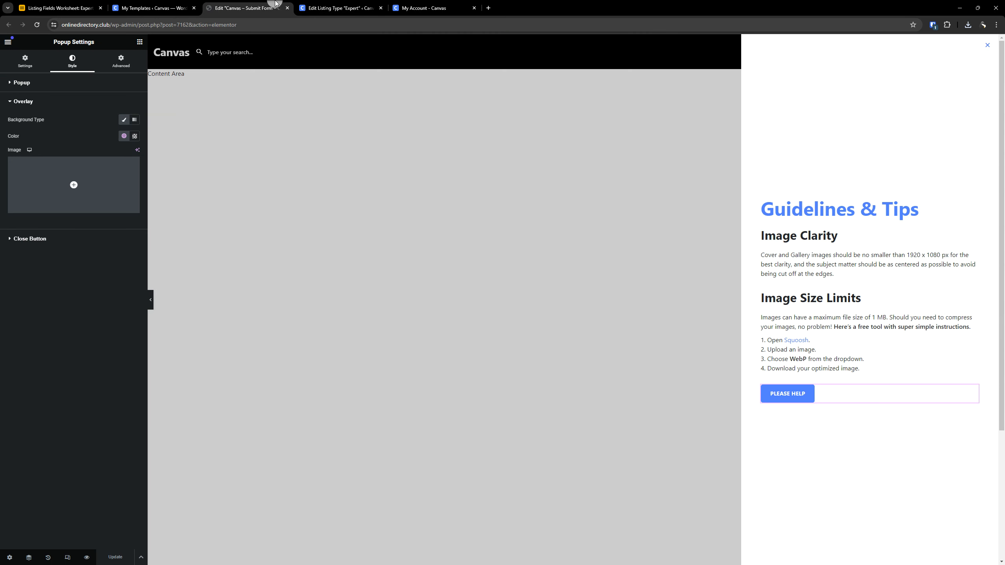
left_click(154, 8)
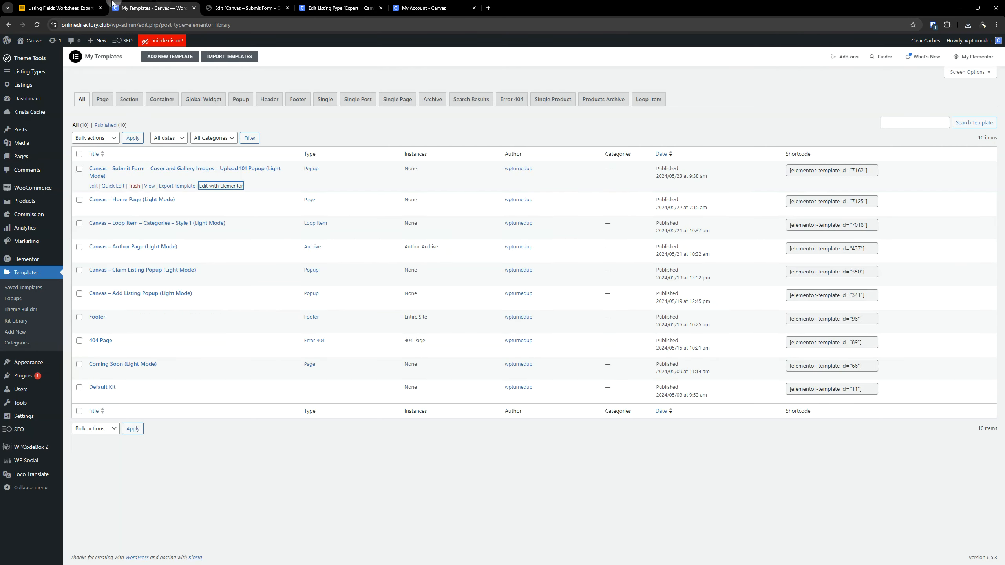
left_click(80, 3)
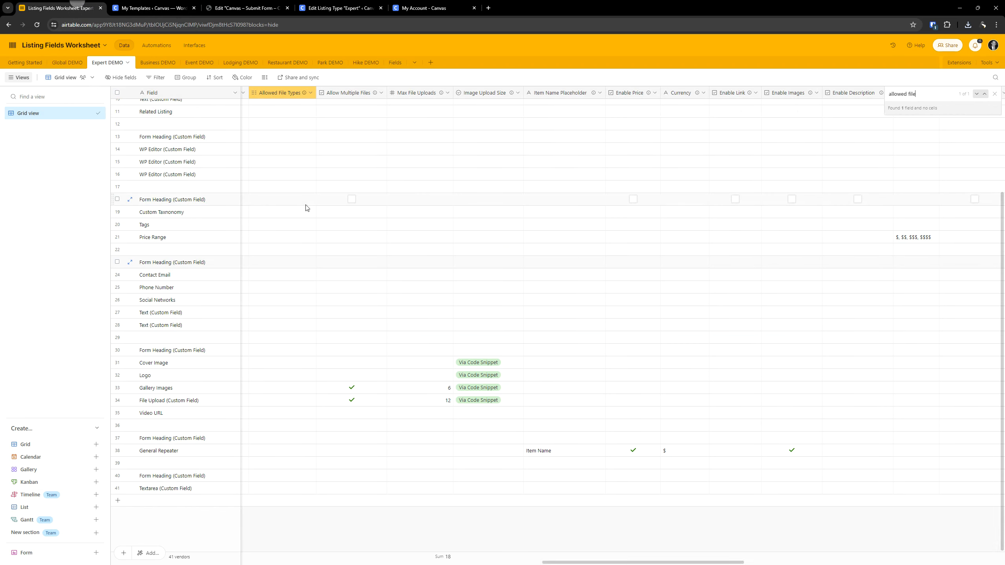
- Find the Video URL row in the Expert DEMO table and copy its field label, Introduction Video
left_click(171, 404)
key("Right")
key("Right")
key("Right")
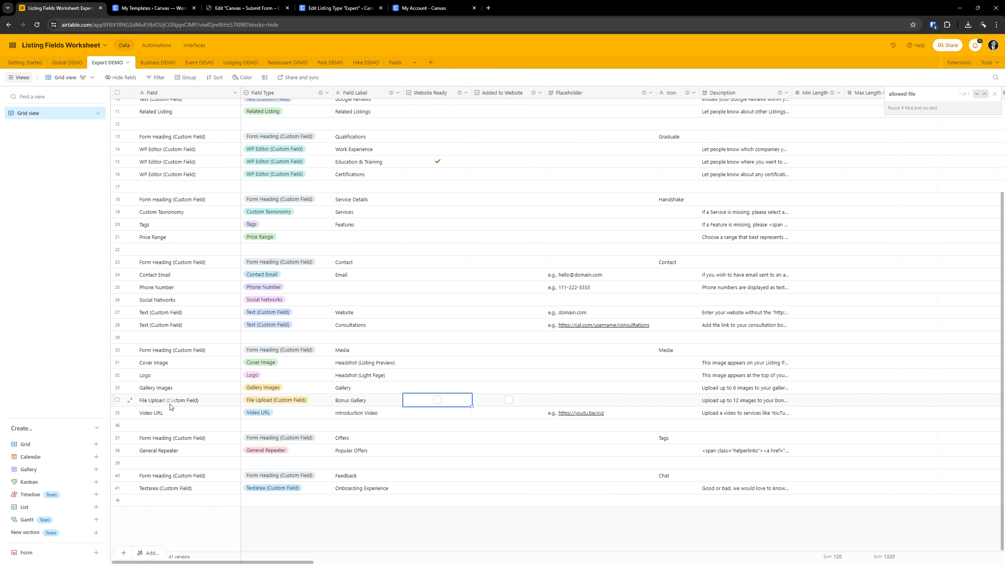
key("Left")
key("Left")
key("Left")
key("Down")
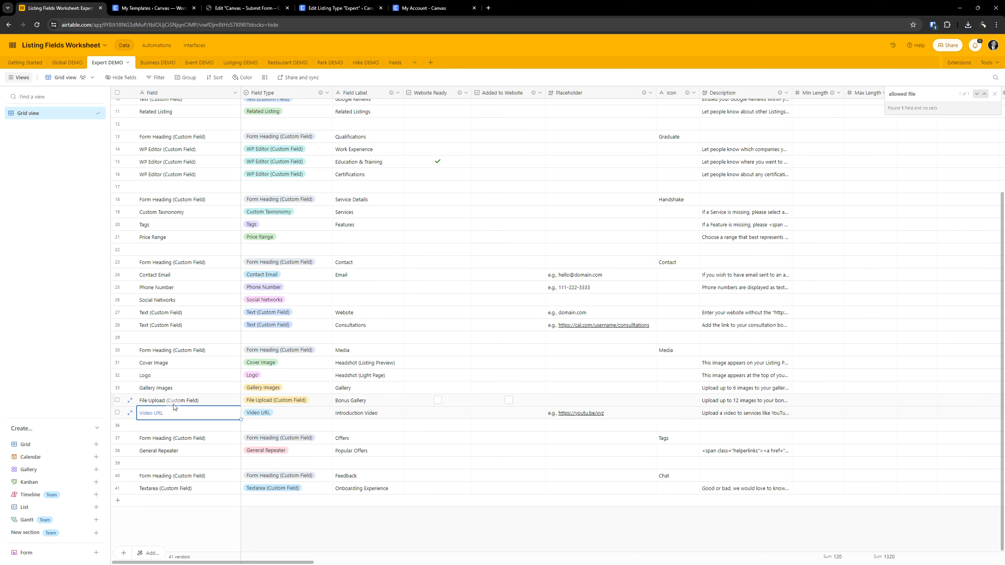
double_click(371, 414)
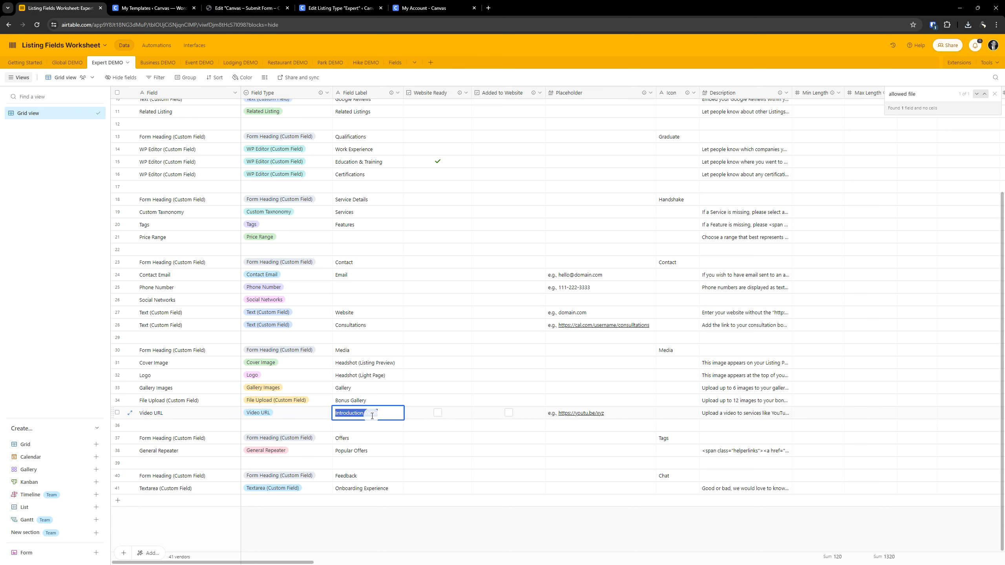
- Return to the Expert listing type's fields and add the preset Video URL field to the used fields
left_click(149, 7)
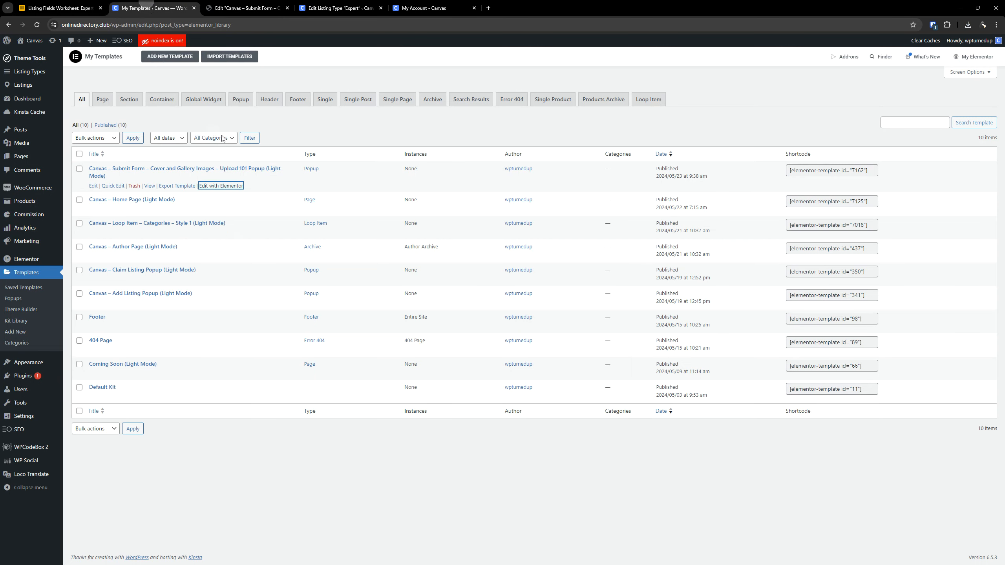
left_click(340, 8)
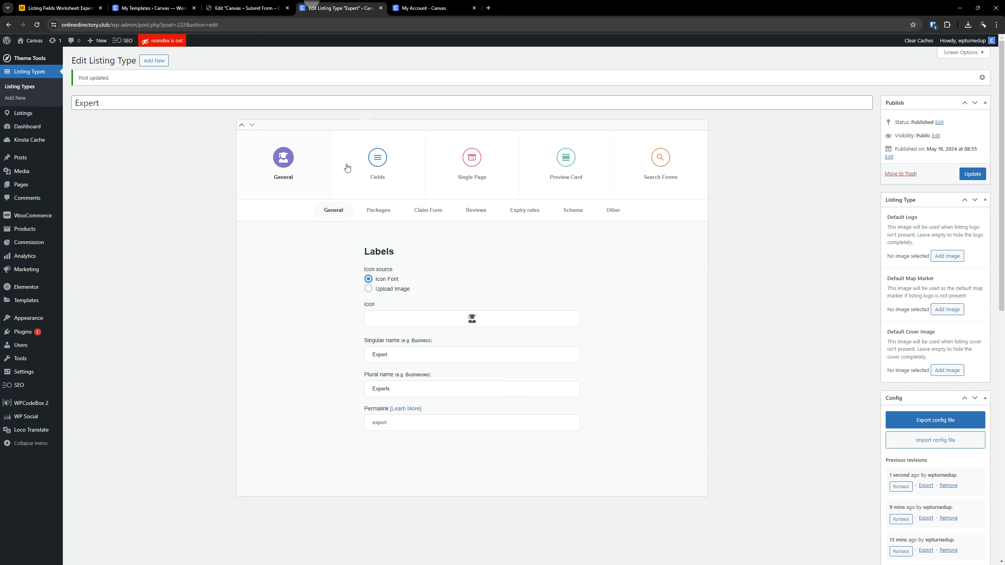
left_click(376, 158)
scroll(442, 287, "down", 3)
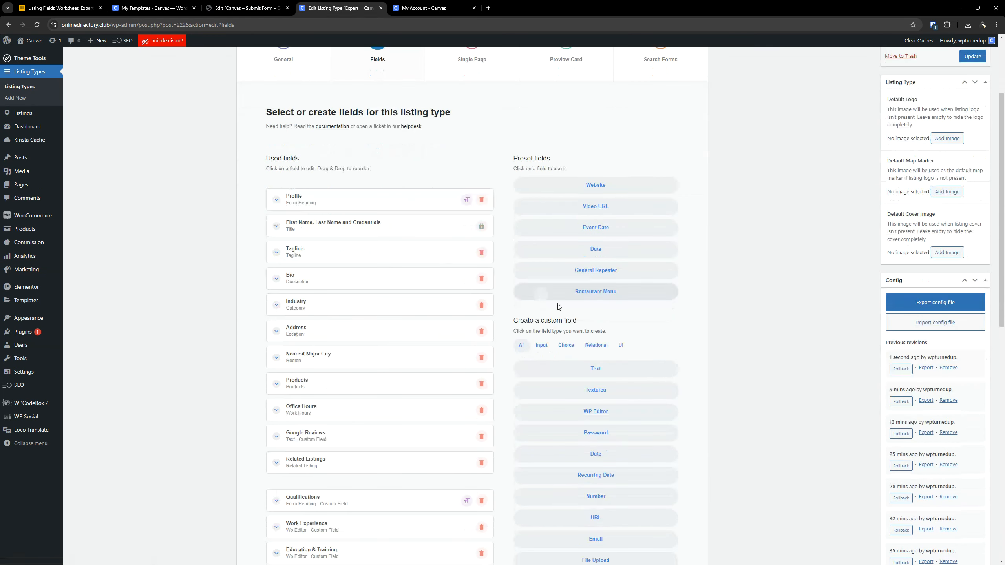
left_click(593, 211)
scroll(352, 343, "down", 10)
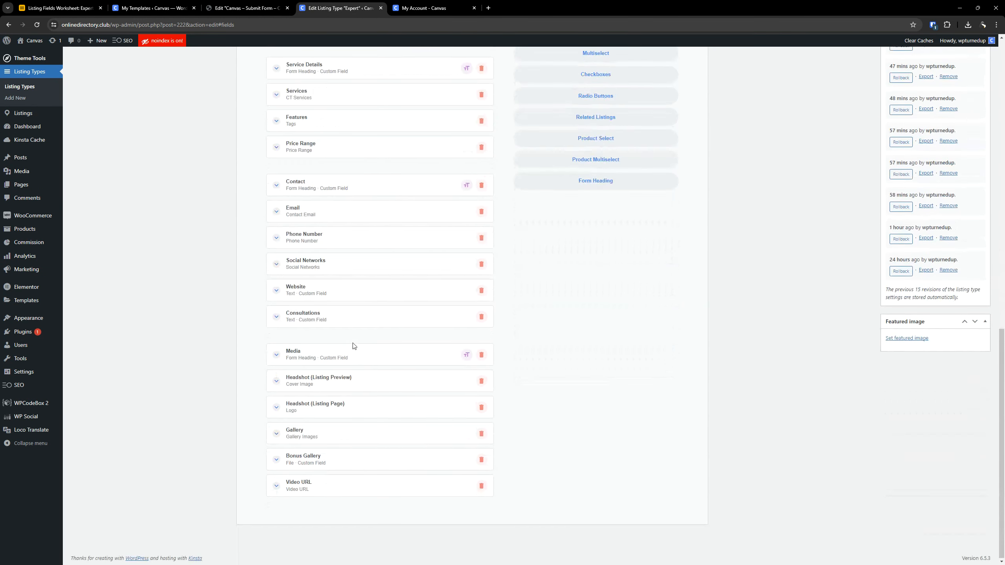
- Label the new Video URL field "Introduction Video" and disable showing it in the listing comparison popup
left_click(334, 479)
scroll(328, 477, "down", 6)
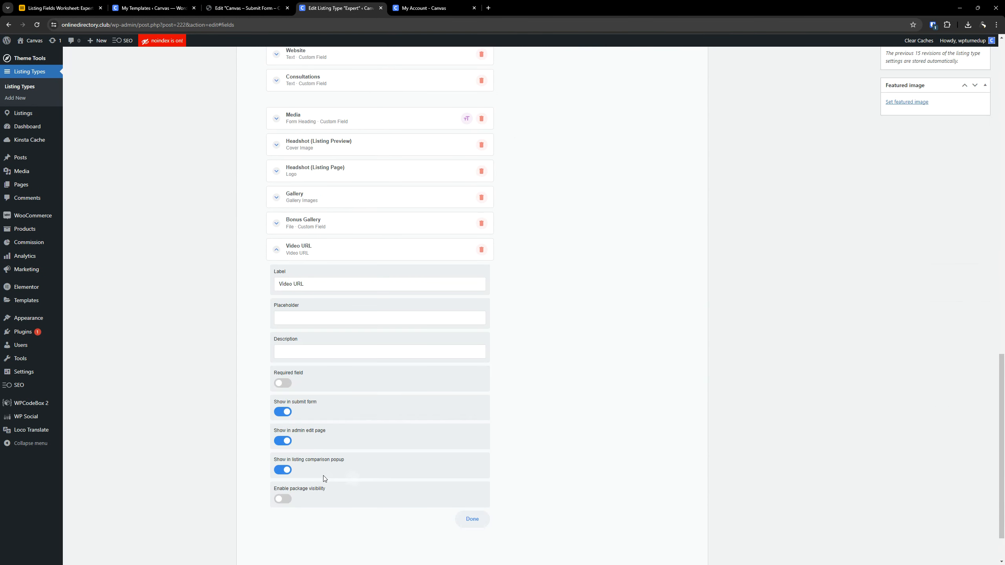
triple_click(321, 289)
type("Introduction Video")
scroll(541, 290, "down", 1)
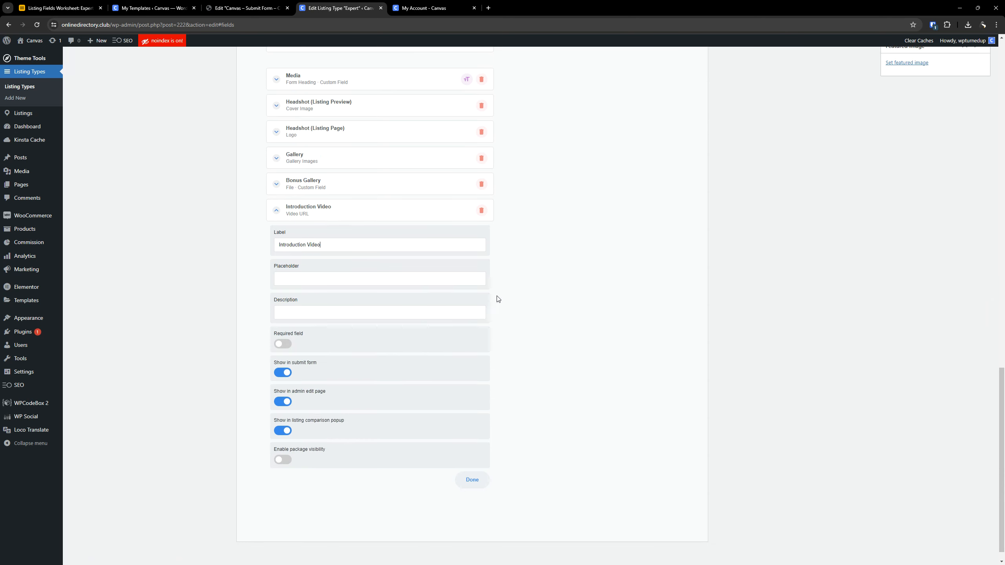
left_click(282, 430)
left_click(61, 9)
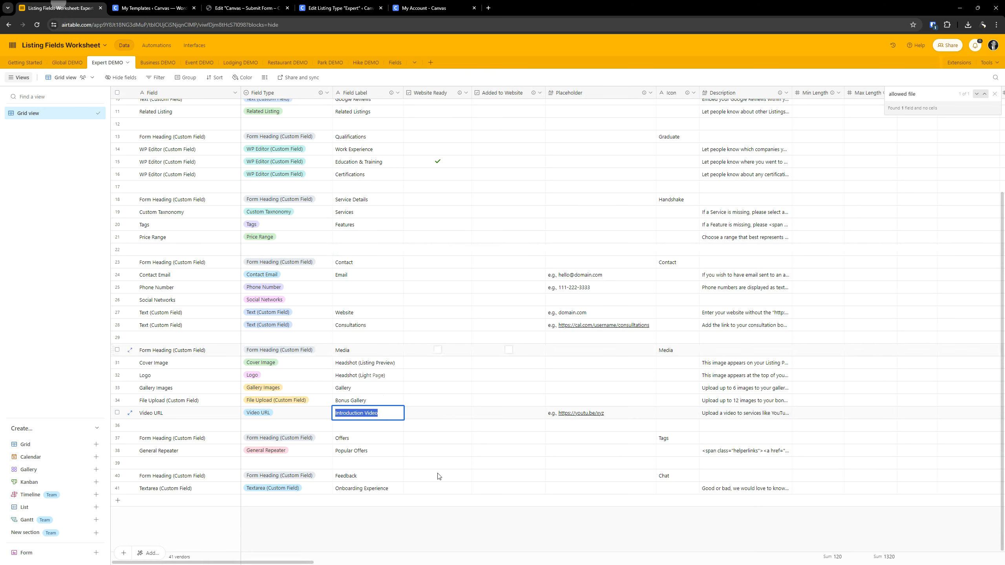
triple_click(611, 413)
key("ctrl+c")
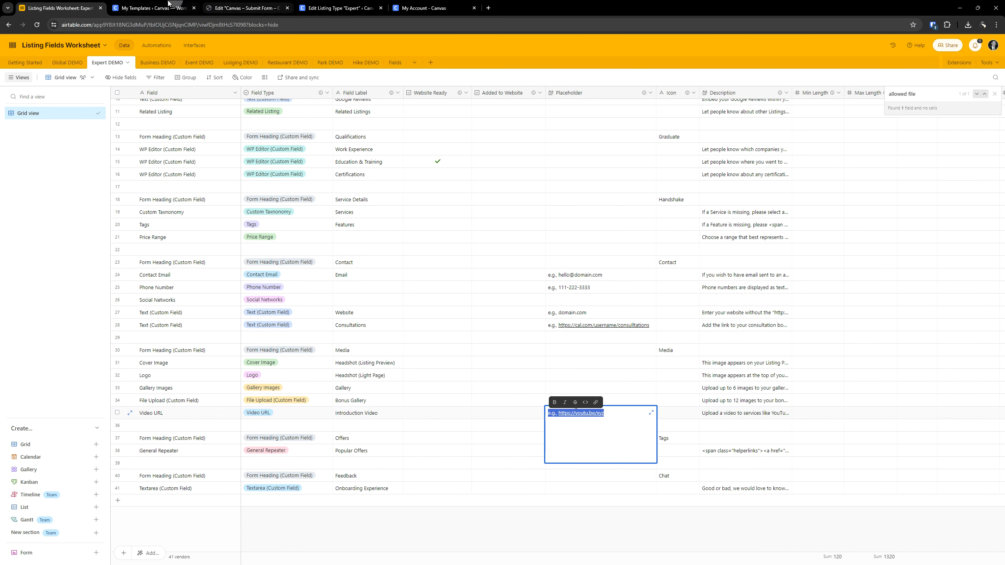
left_click(168, 8)
left_click(340, 8)
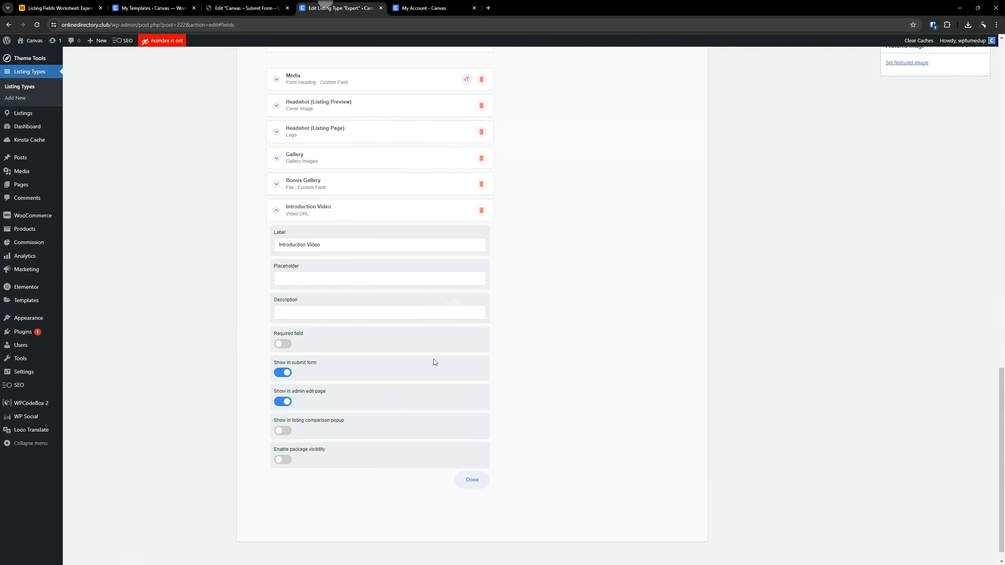
left_click(325, 277)
key("ctrl+v")
- Copy the worksheet description "Upload a video to services like YouTube or Vimeo and include a link here in your Listing." into the Introduction Video field
left_click(59, 8)
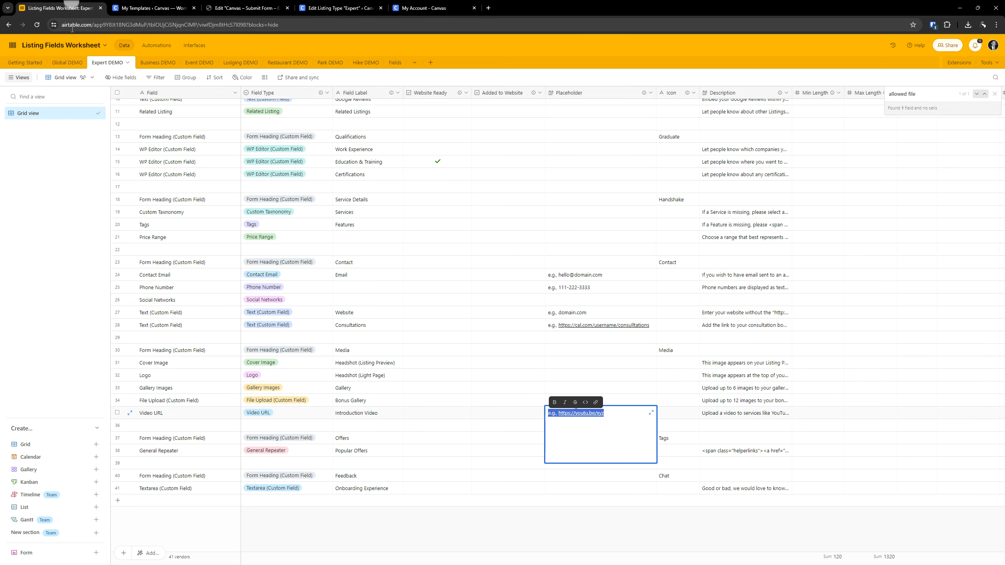
triple_click(710, 413)
key("ctrl+c")
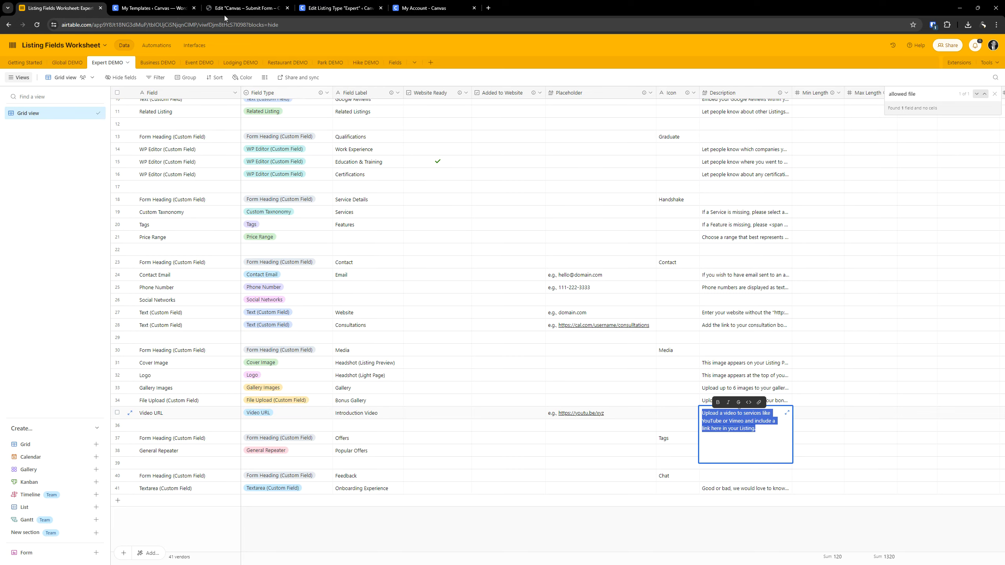
left_click(154, 8)
left_click(340, 8)
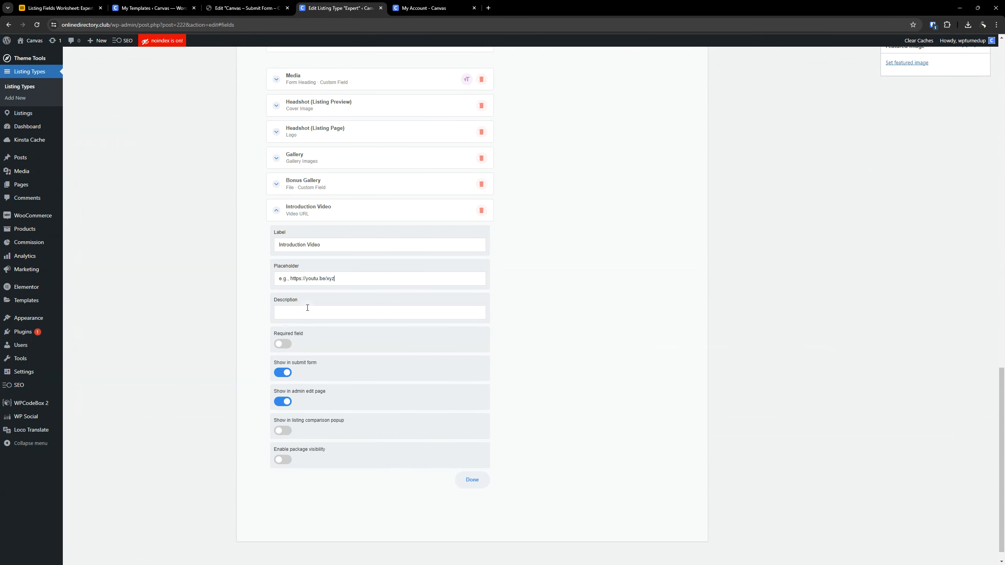
key("ctrl+v")
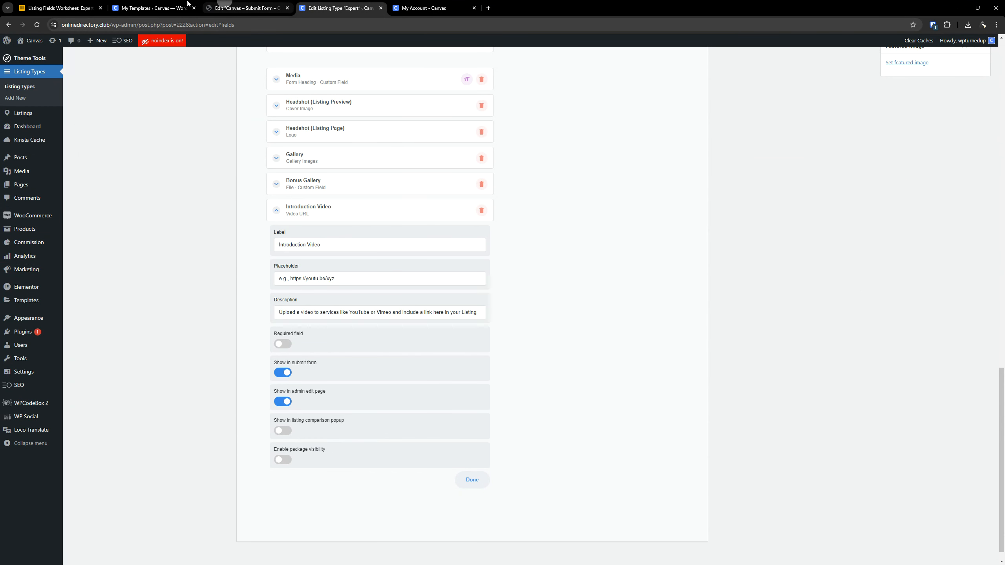
left_click(154, 8)
left_click(340, 8)
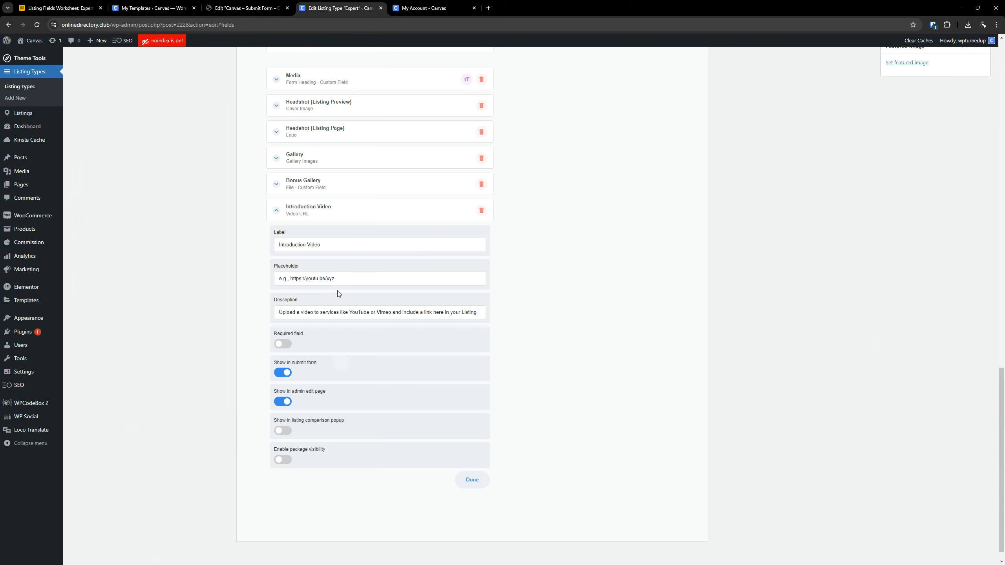
scroll(334, 253, "up", 2)
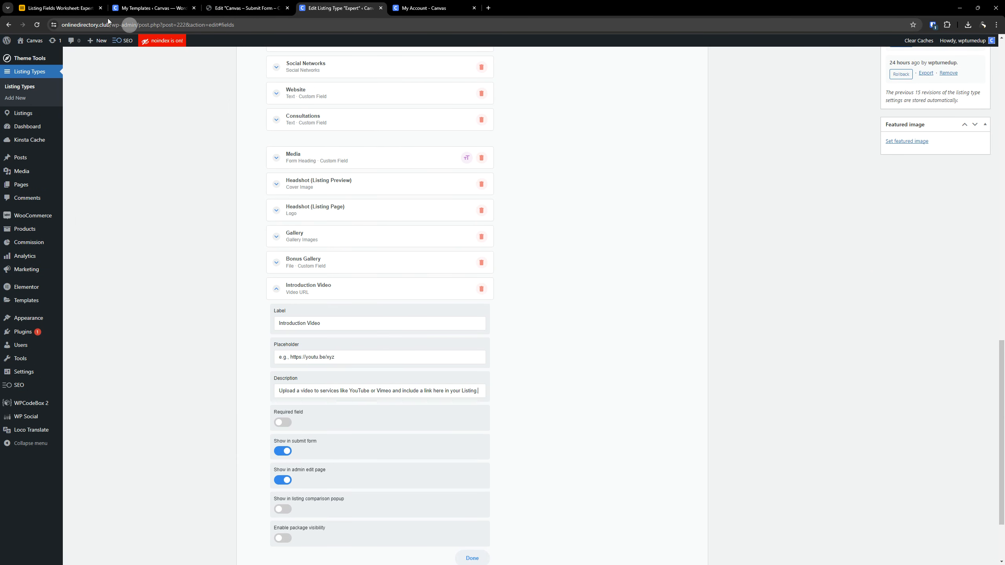
- Check the Required, Submit Form, Package Visibility and Listing Comparison settings in the worksheet's Video URL row
left_click(79, 8)
left_click(624, 419)
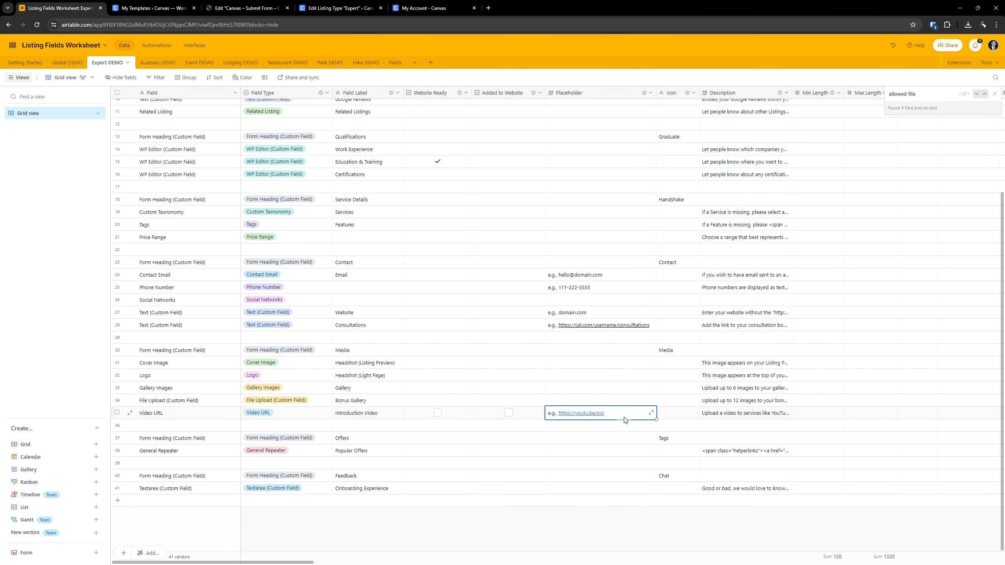
key("Right")
key("Right")
key("Right")
key("Right")
key("Right")
key("Right")
key("Right")
key("Right")
key("Right")
key("Right")
key("Right")
key("Right")
key("Right")
key("Right")
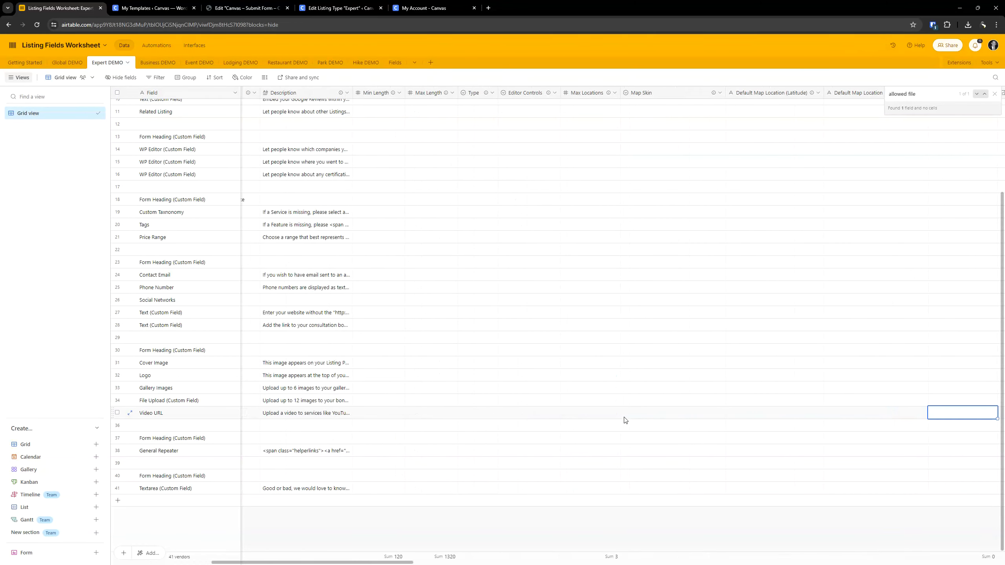
key("Left")
key("Left")
key("Left")
key("Right")
key("Right")
key("Right")
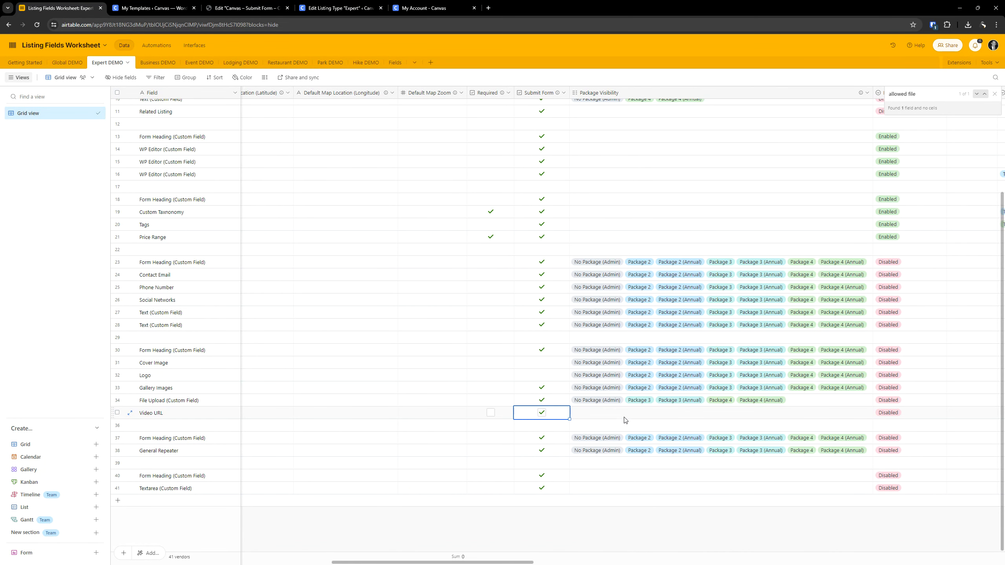
key("Left")
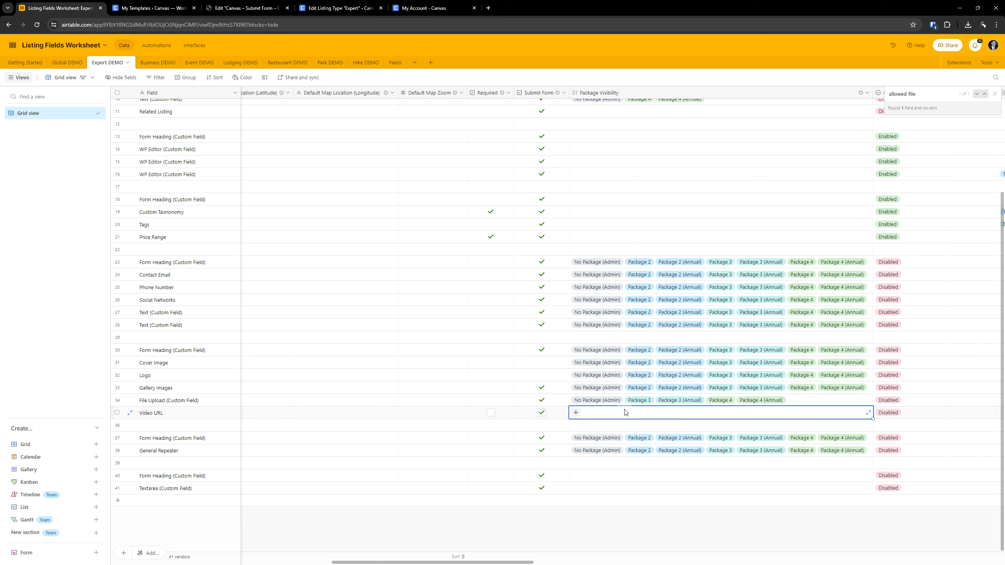
key("Left")
key("Right")
key("Right")
key("Left")
key("Right")
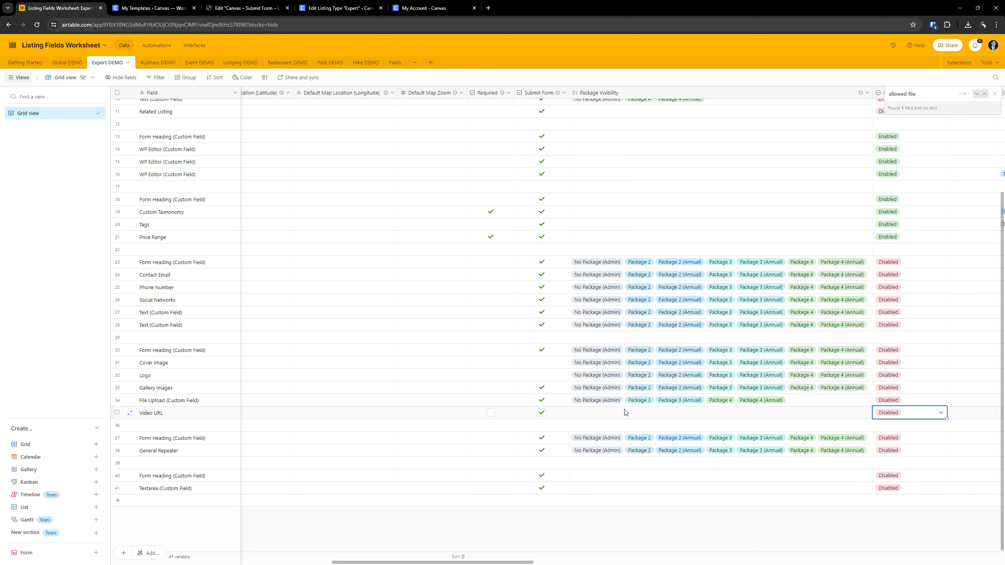
key("Left")
key("Right")
key("Right")
key("Left")
key("Left")
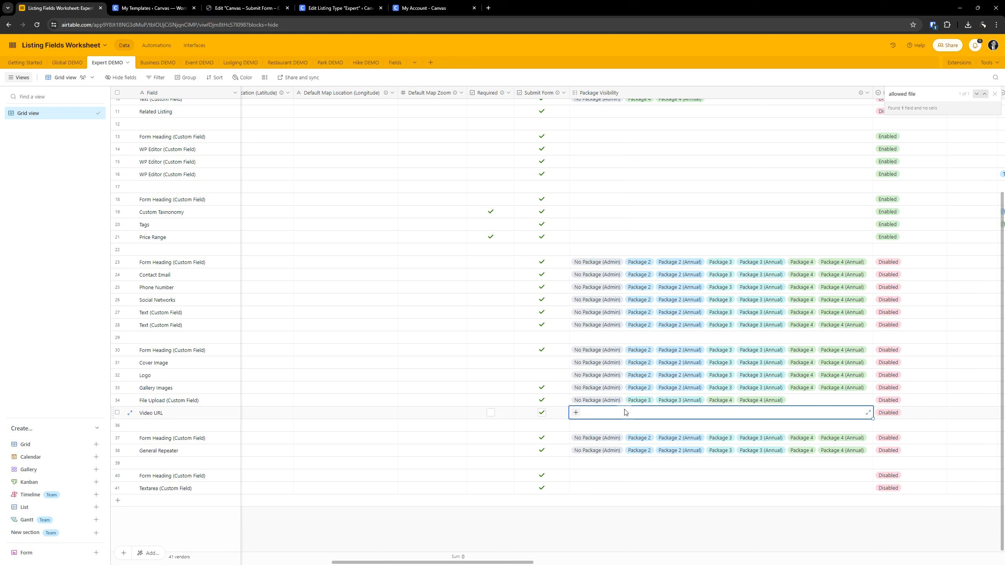
key("Right")
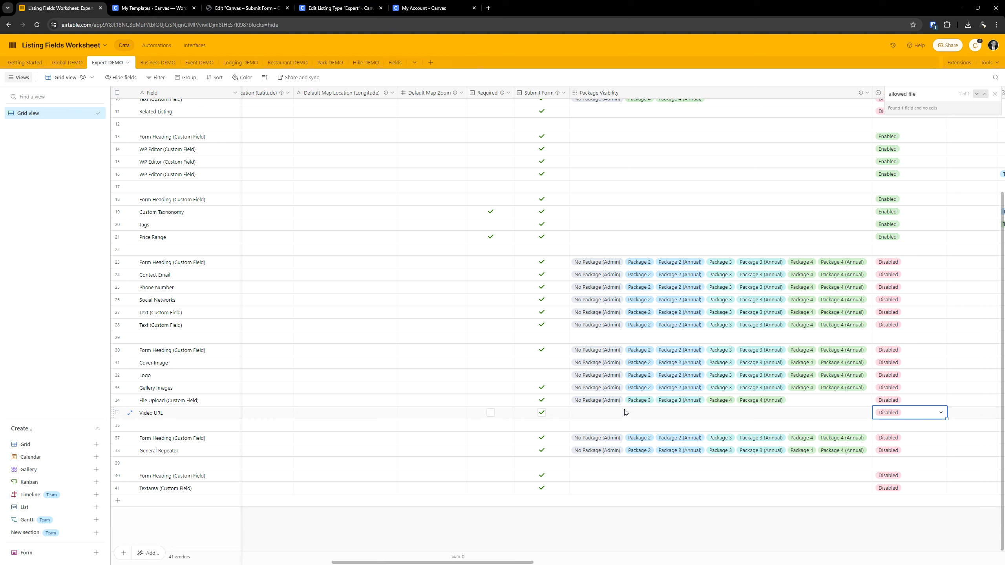
key("Left")
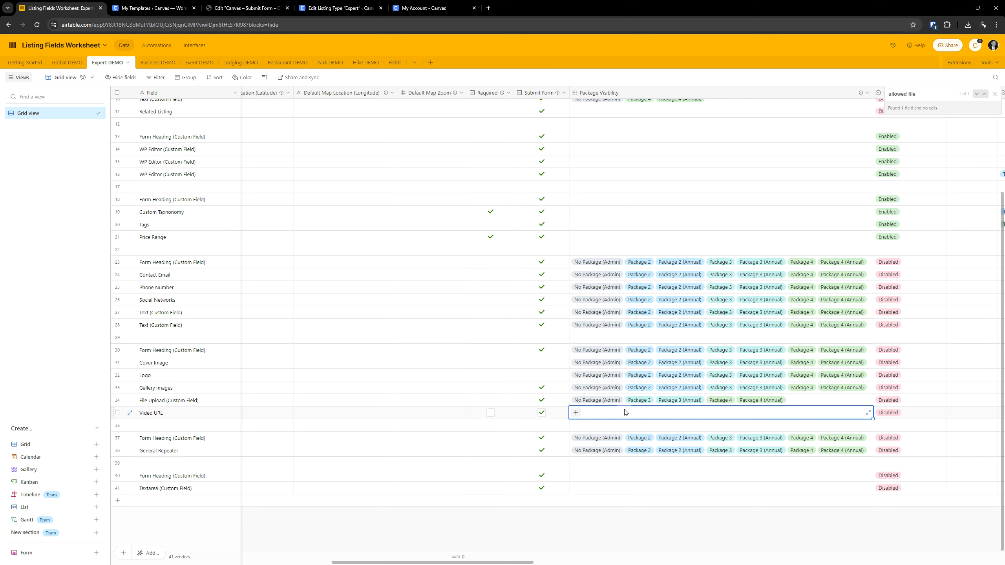
- Examine the remaining columns of the Video URL row for further settings, through to its last note, and return to the row's start
key("Right")
key("Right")
key("Right")
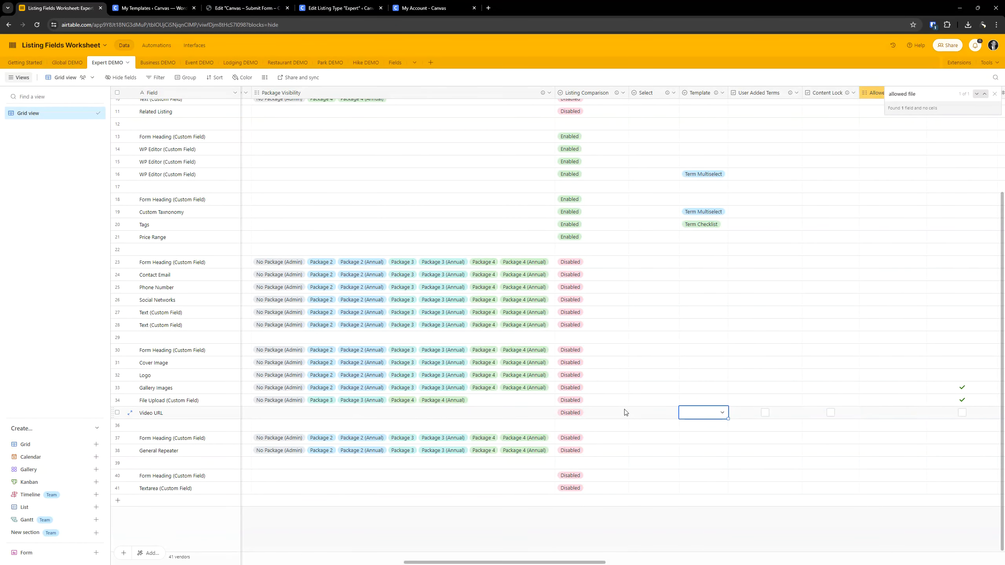
key("Left")
key("Left")
key("Left")
key("Right")
key("Right")
key("Right")
key("Right")
key("Right")
key("Right")
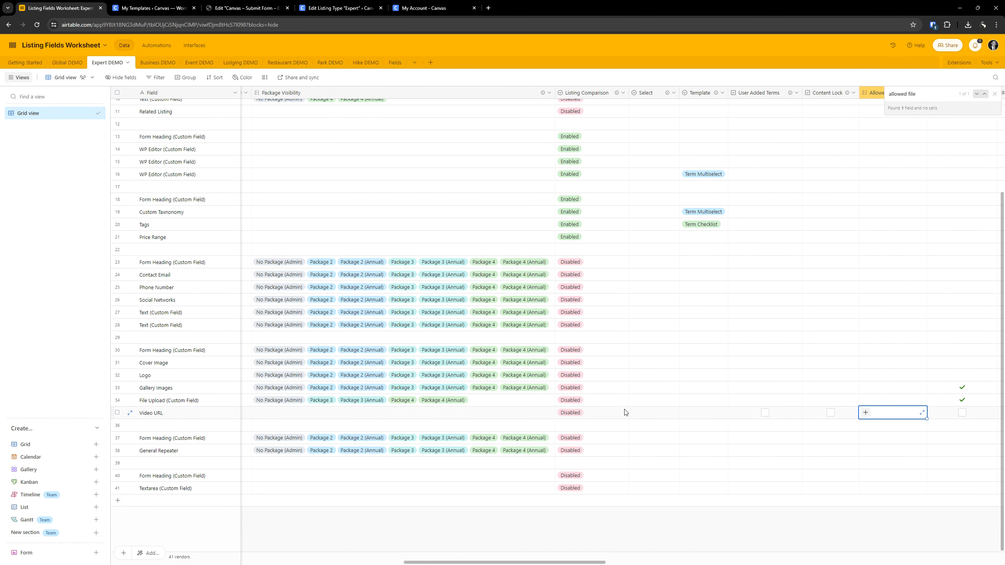
key("Right")
key("Right")
key("Right")
key("Right")
key("Right")
key("Right")
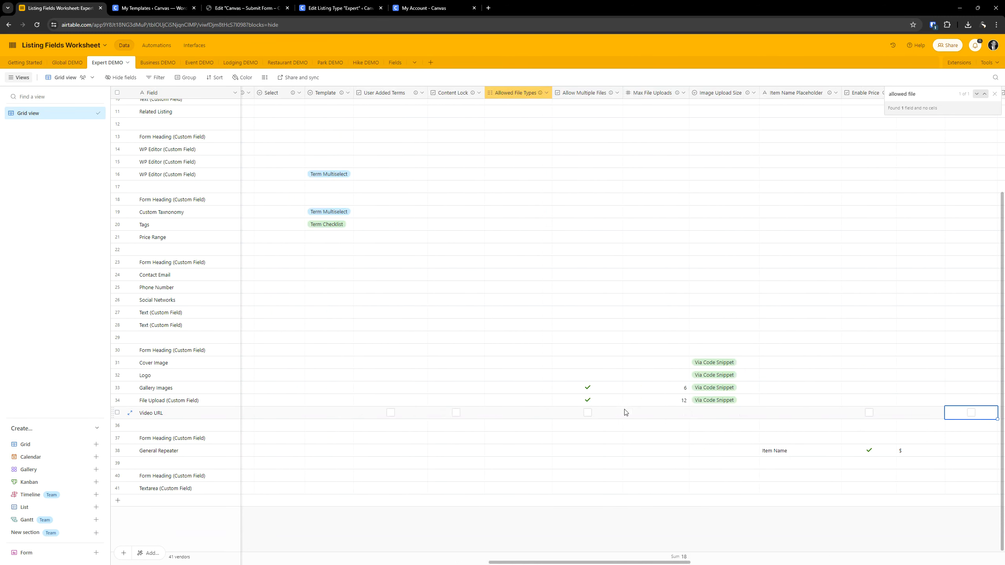
key("Right")
key("Right")
key("Right")
key("Right")
key("Right")
key("Right")
key("Right")
key("Right")
key("Left")
key("Left")
key("Left")
key("Left")
key("Left")
key("Left")
key("Left")
key("Left")
key("Left")
key("Left")
key("Left")
key("Left")
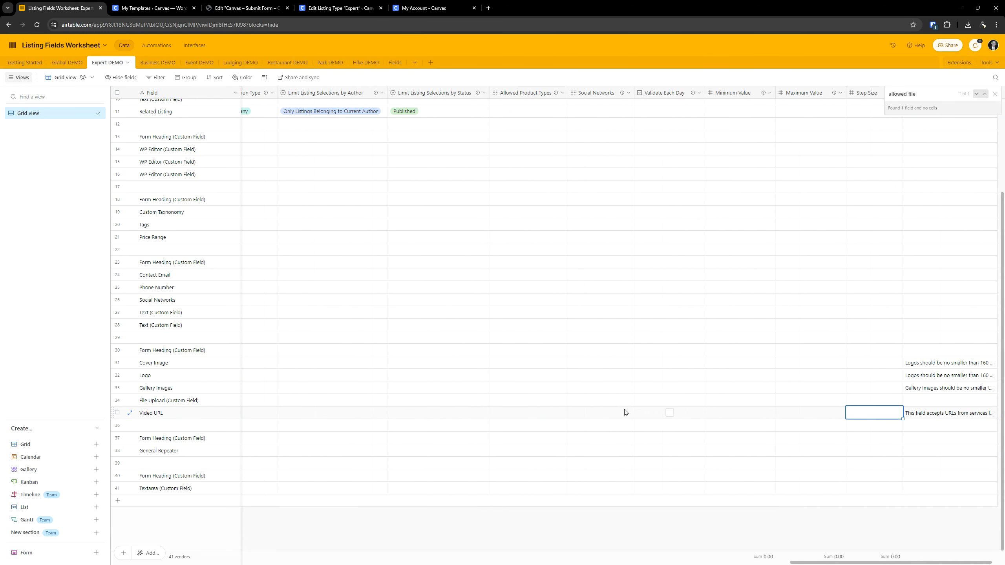
key("Left")
key("Left")
key("Left")
key("Left")
key("Left")
key("Left")
key("Left")
key("Left")
key("Left")
key("Left")
key("Left")
key("Left")
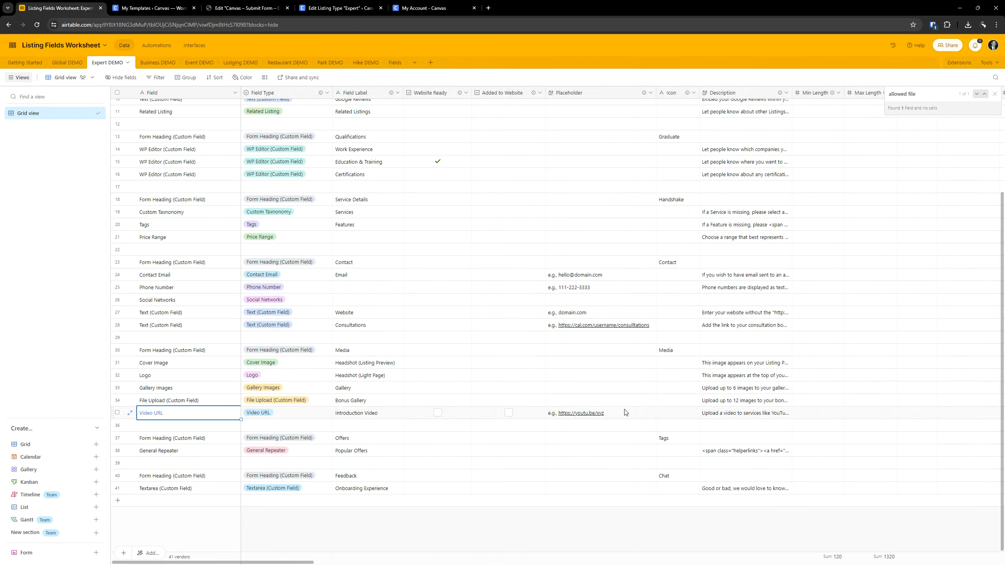
- Return to the Expert listing type and collapse the finished Introduction Video field
left_click(154, 8)
left_click(341, 8)
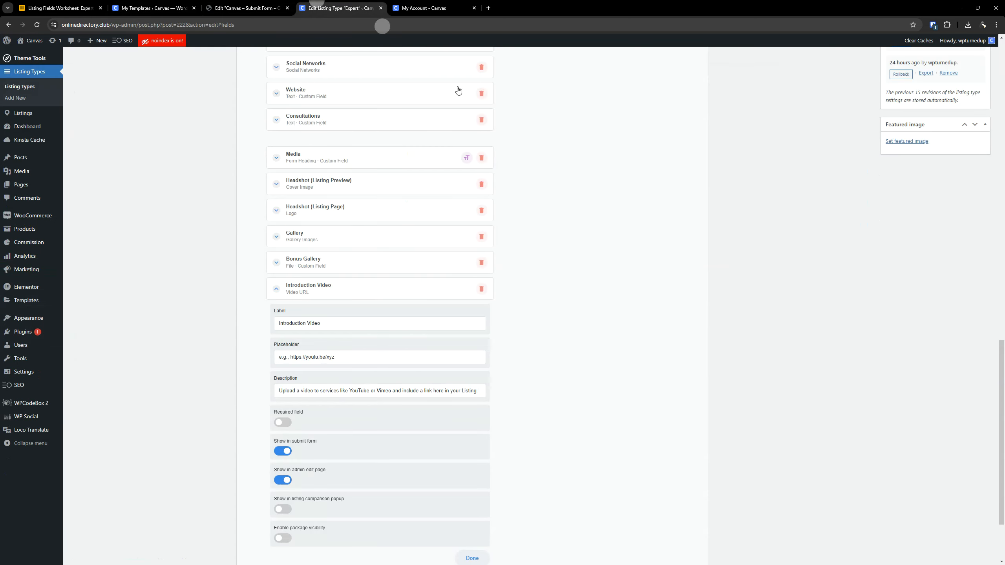
scroll(350, 507, "down", 3)
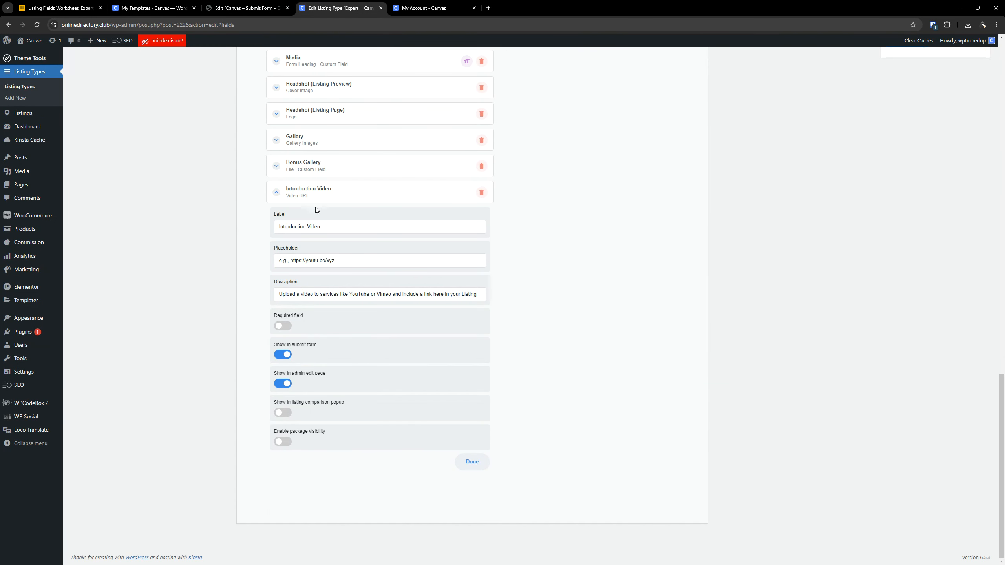
left_click(305, 195)
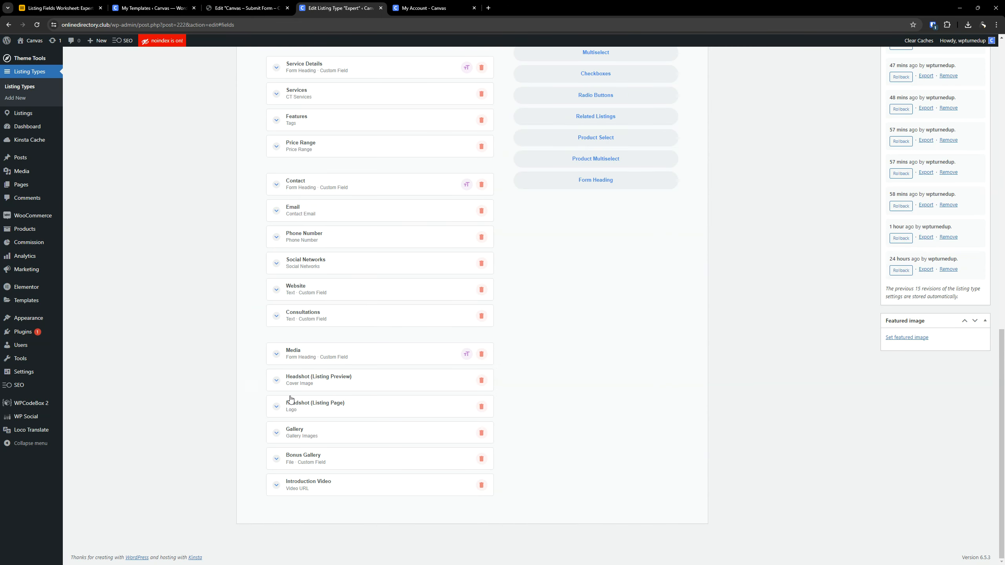
- Add a Form Heading custom field to the Expert listing type and set its label to the worksheet's "Offers"
left_click(59, 8)
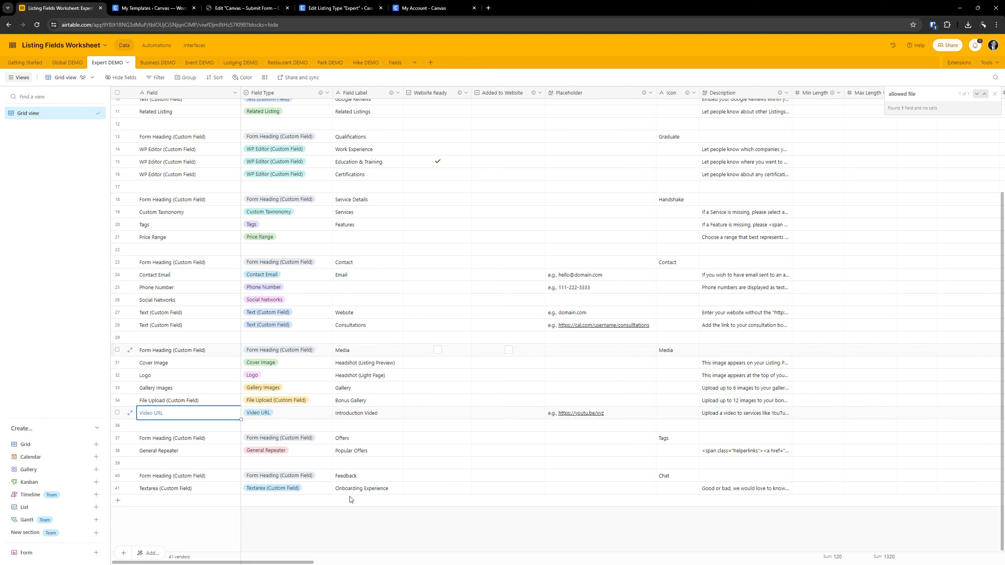
left_click(343, 437)
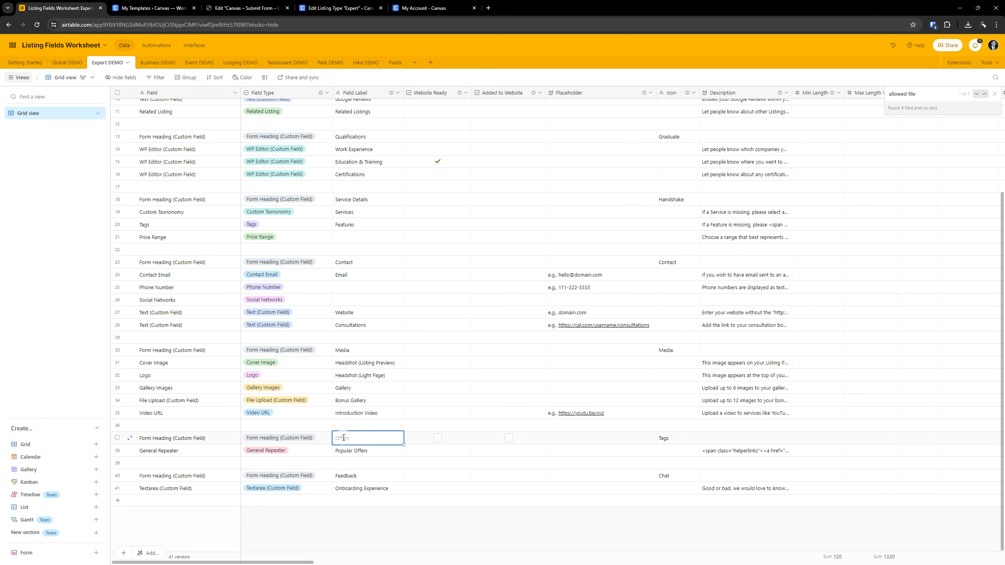
left_click(343, 438)
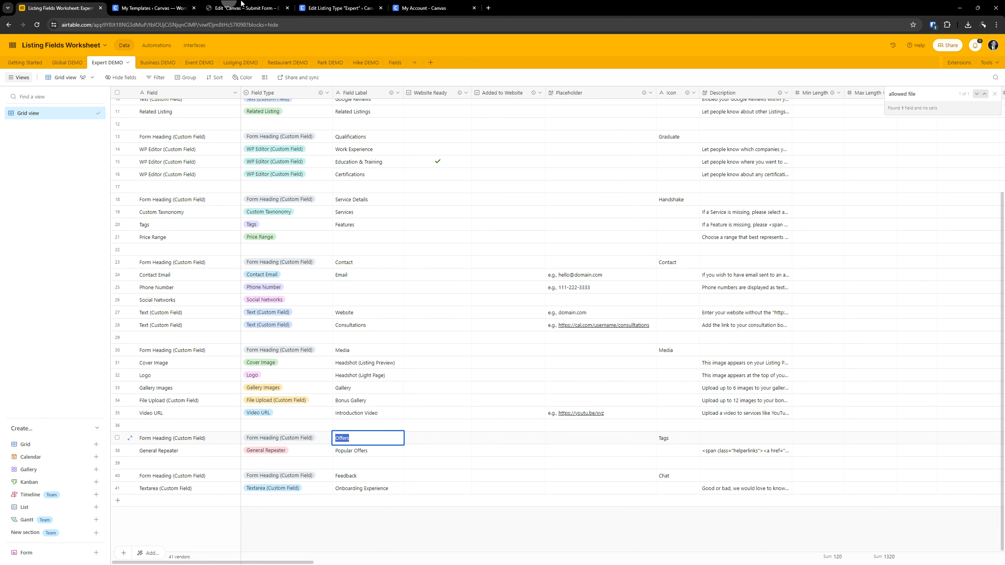
left_click(241, 5)
left_click(320, 4)
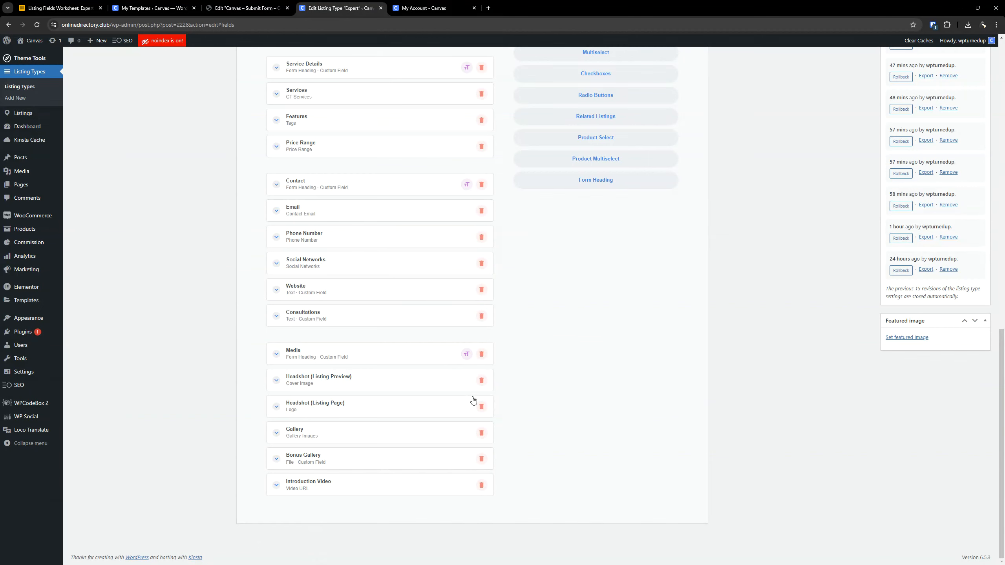
left_click(596, 181)
left_click(362, 489)
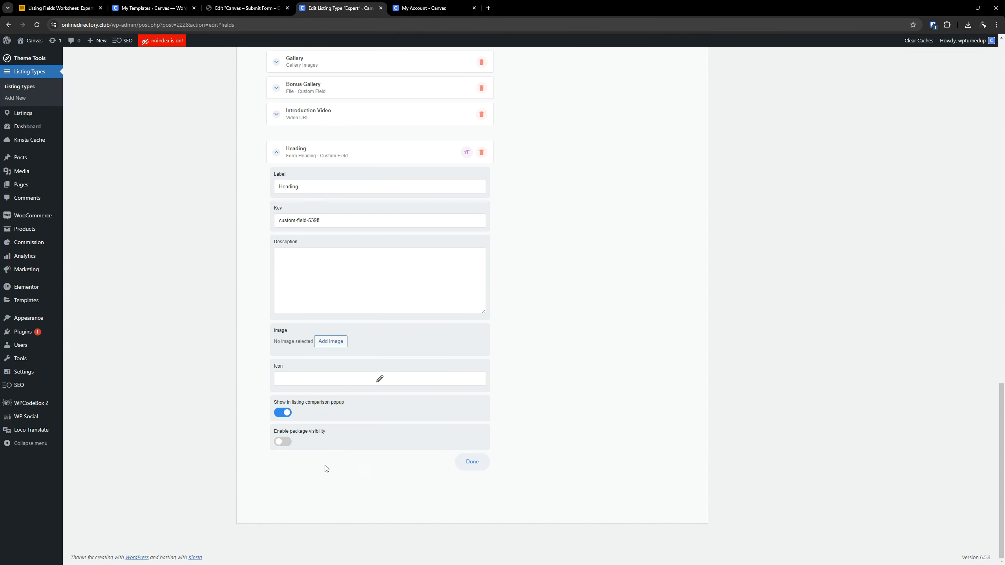
key("ctrl+a")
type("Offers")
- Filter the icons by "tag" and choose the double tags icon for the Offers heading
left_click(391, 379)
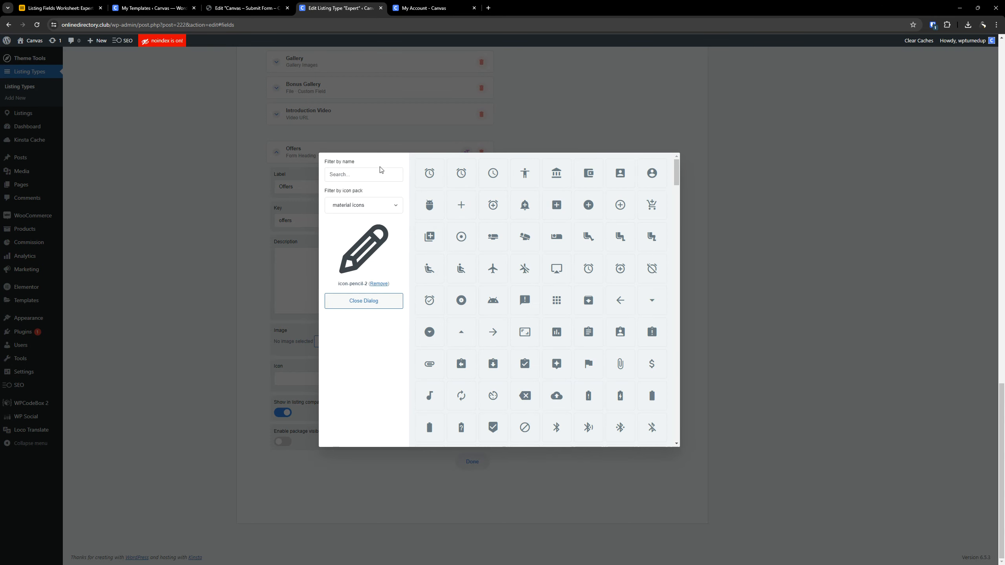
left_click(375, 174)
type("tag")
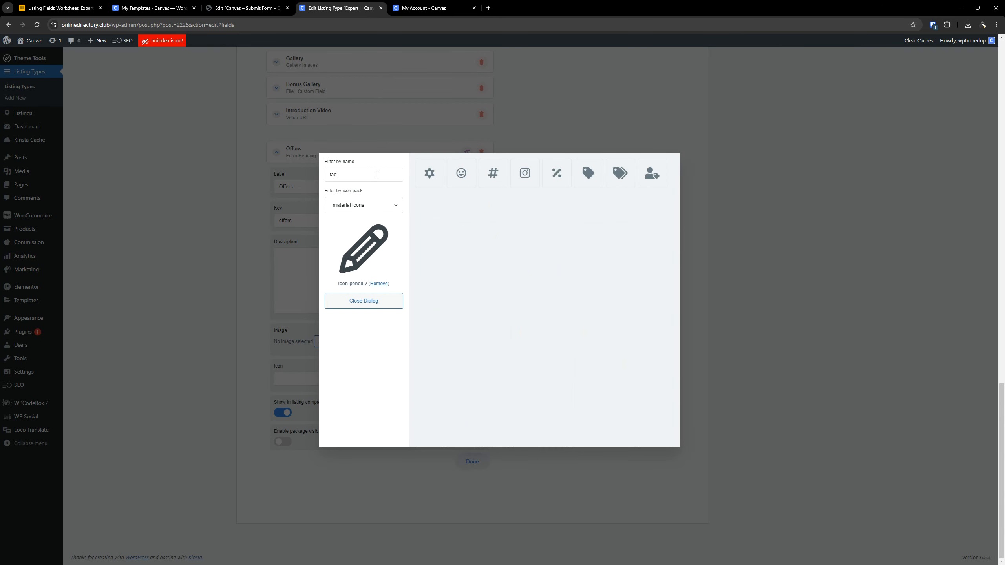
left_click(619, 173)
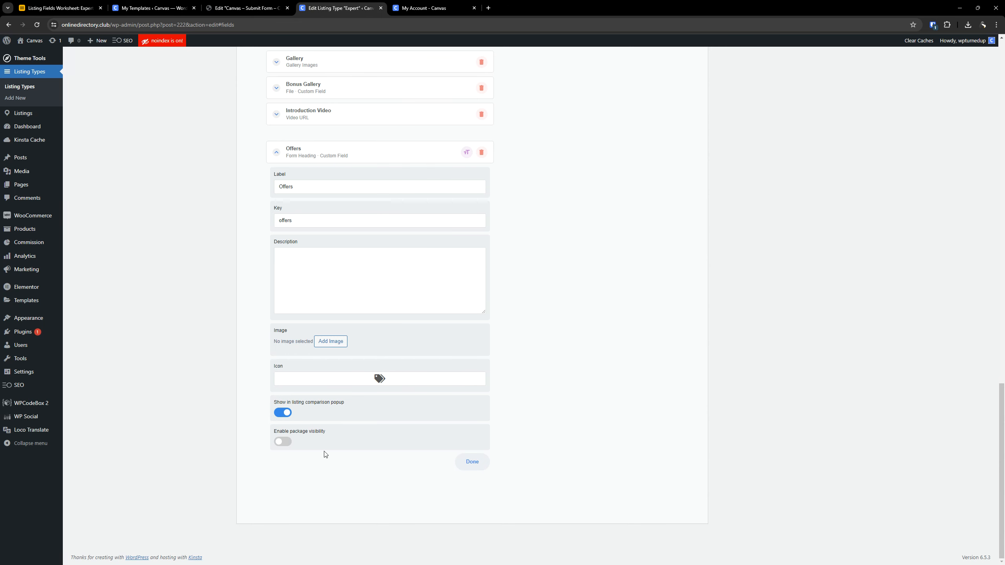
- Return to the worksheet and check the Offers heading row for a description and other settings up to the Listing Comparison column
left_click(59, 8)
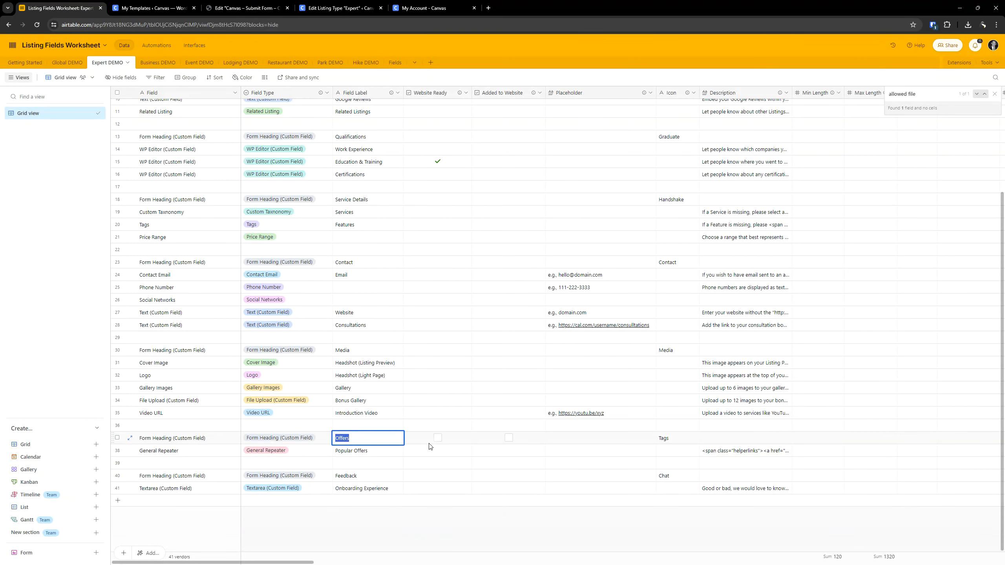
left_click(429, 441)
key("Right")
key("Right")
key("Right")
key("Right")
key("Right")
key("Right")
key("Right")
key("Right")
key("Right")
key("Right")
key("Right")
key("Right")
key("Right")
key("Right")
key("Right")
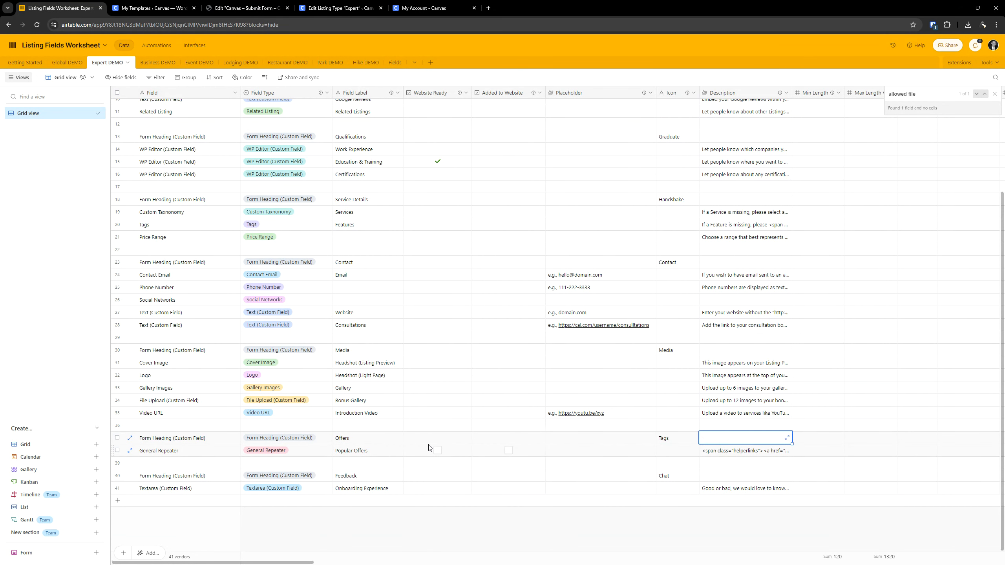
key("Right")
key("Right")
key("Right")
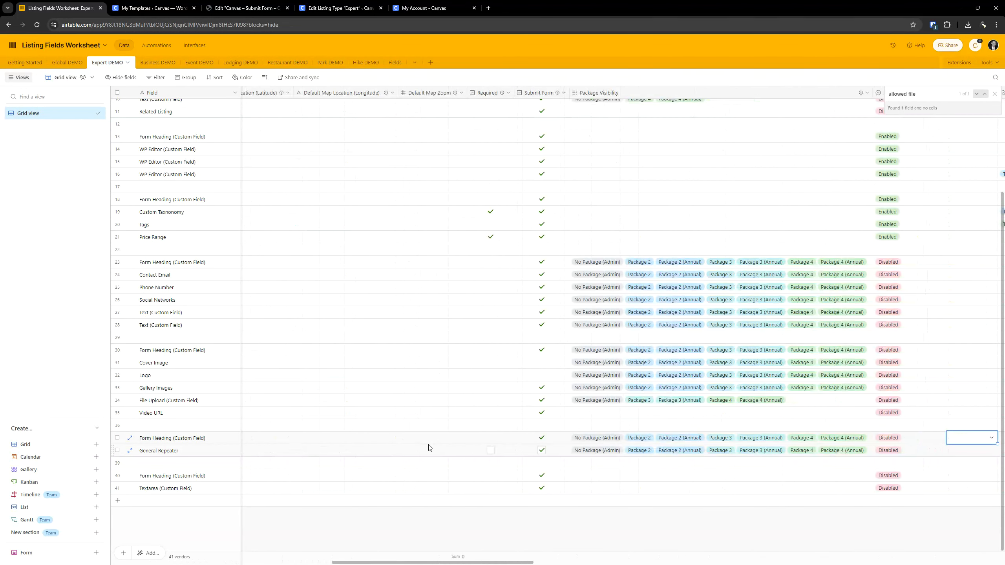
- Examine the Submit Form, Package Visibility, Listing Comparison and remaining settings in the worksheet's Offers heading row
key("Left")
key("Left")
key("Left")
key("Right")
key("Right")
key("Left")
key("Left")
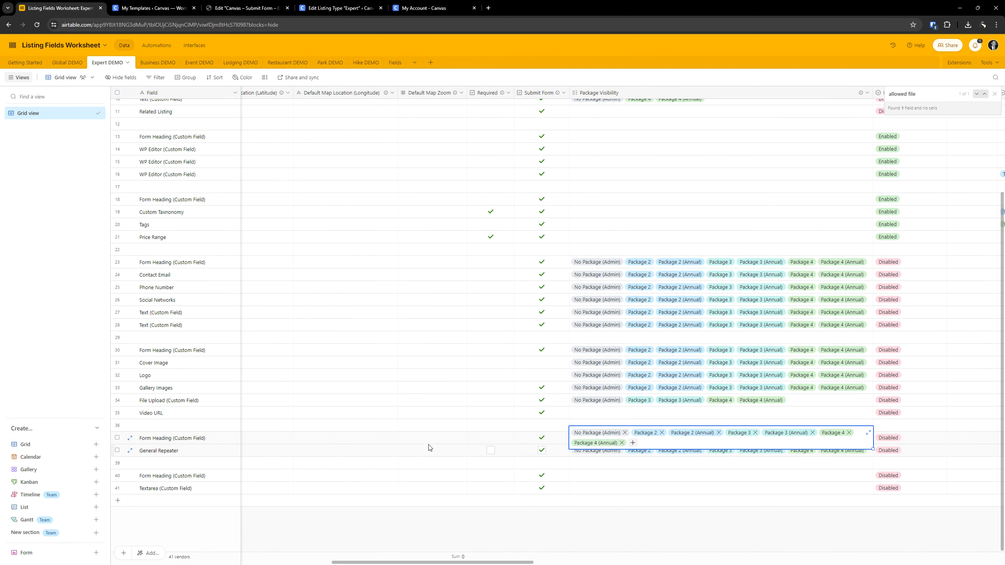
key("Right")
key("Return")
key("Escape")
key("Right")
key("Right")
key("Right")
key("Right")
key("Right")
key("Right")
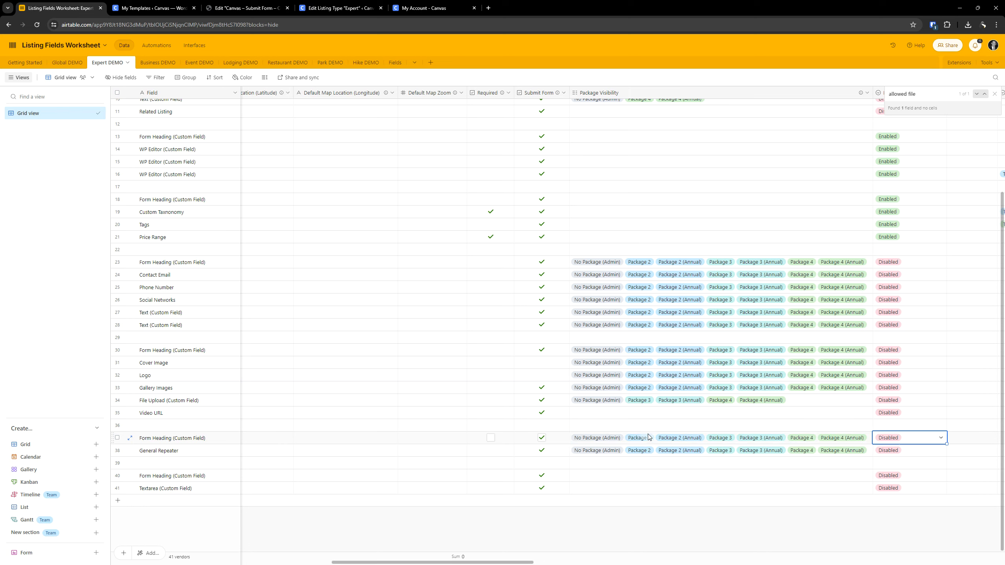
key("Left")
key("Left")
key("Left")
key("Left")
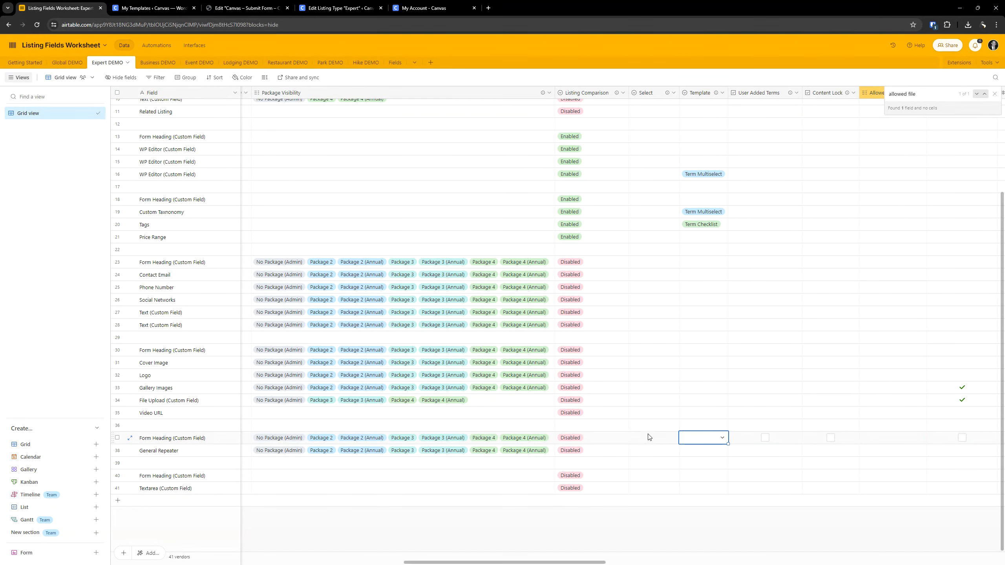
- Enable package visibility for the Offers heading in the Expert listing type and set the first rule to No Package
left_click(272, 6)
left_click(324, 5)
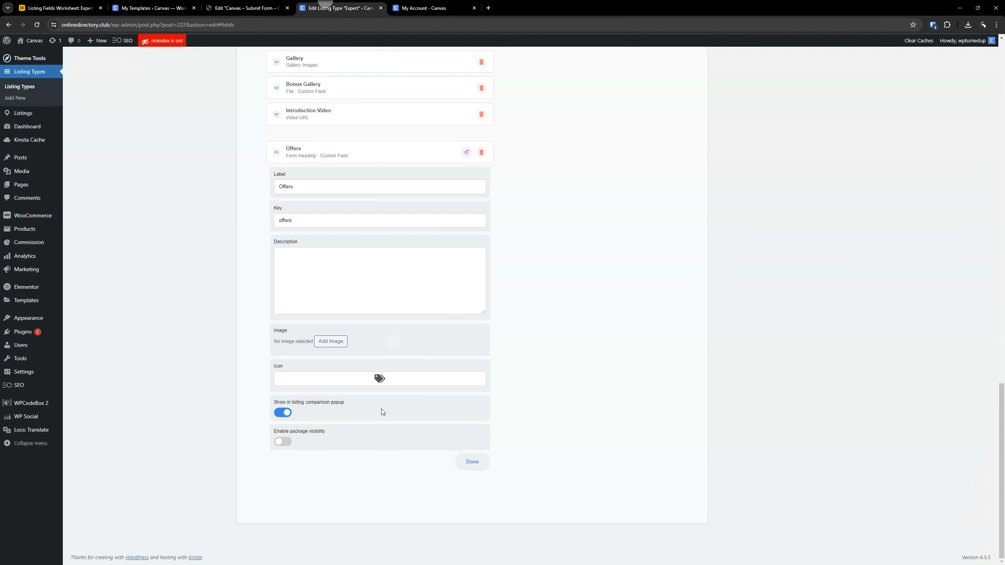
left_click(282, 441)
scroll(388, 396, "down", 2)
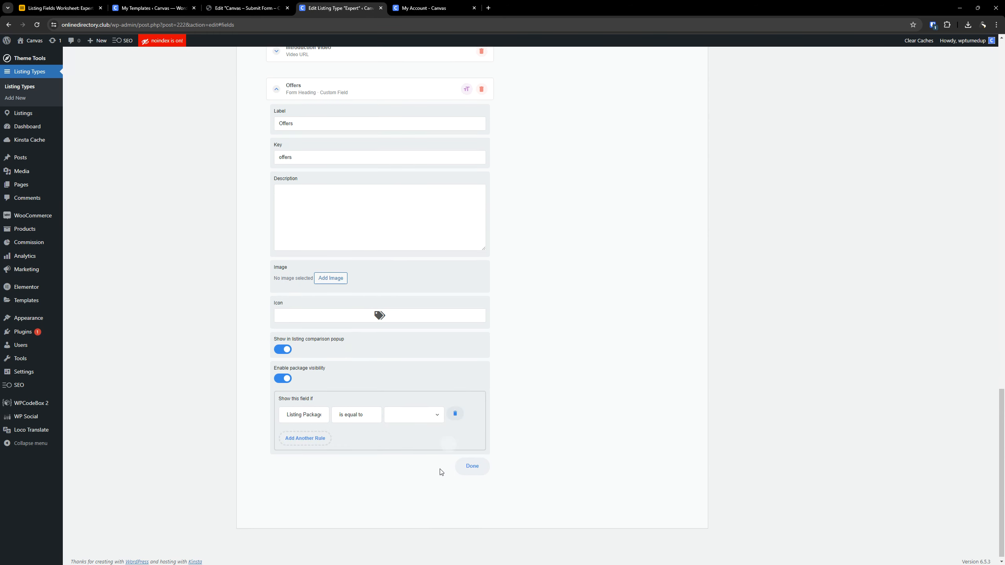
left_click(414, 414)
left_click(408, 422)
- Add visibility rules for Package 2 and Package 2 (Annual) to the Offers heading
left_click(305, 433)
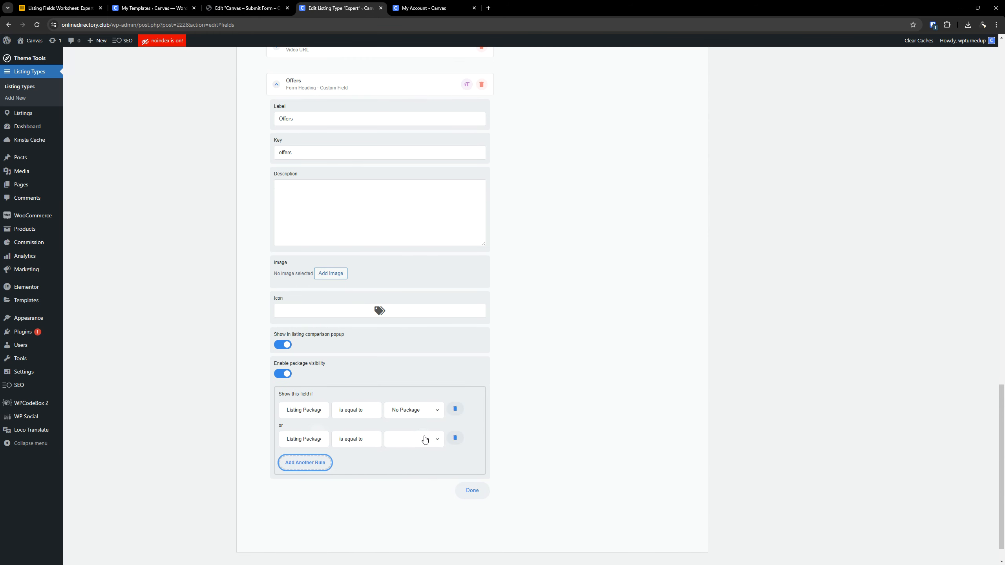
left_click(421, 439)
left_click(404, 463)
left_click(305, 462)
left_click(411, 468)
left_click(409, 518)
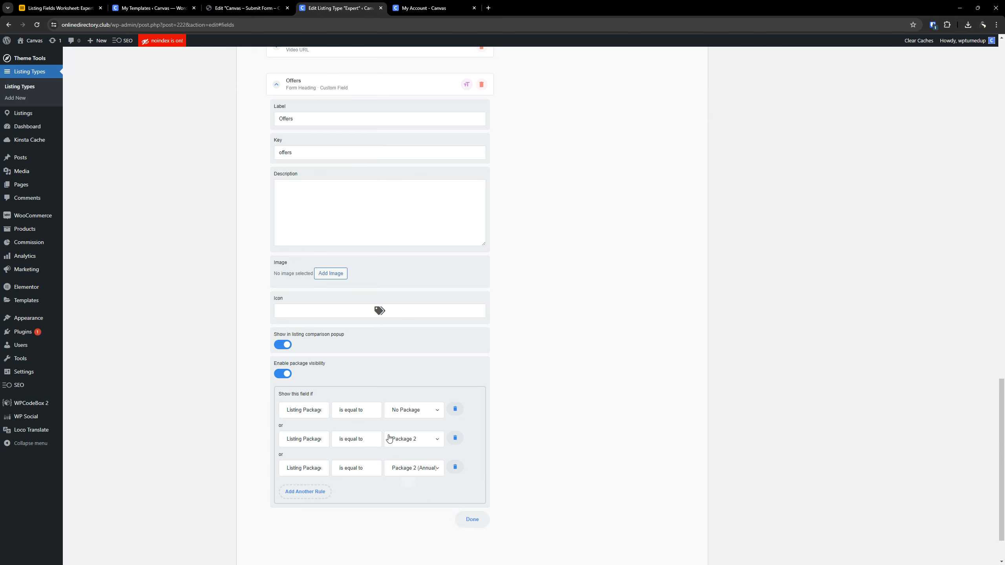
- Add visibility rules for Package 3 and Package 3 (Annual) to the Offers heading
scroll(348, 457, "down", 2)
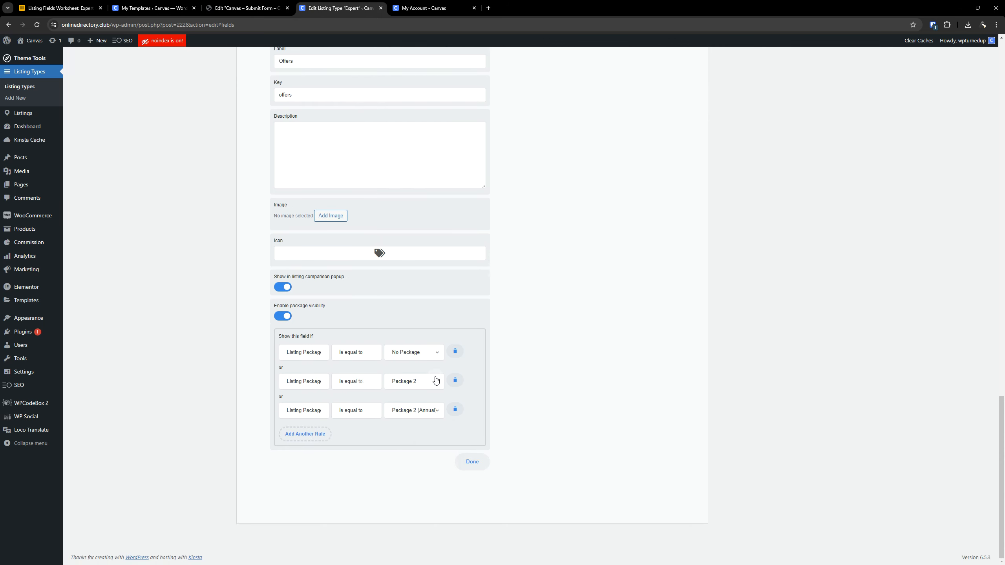
left_click(311, 431)
left_click(407, 440)
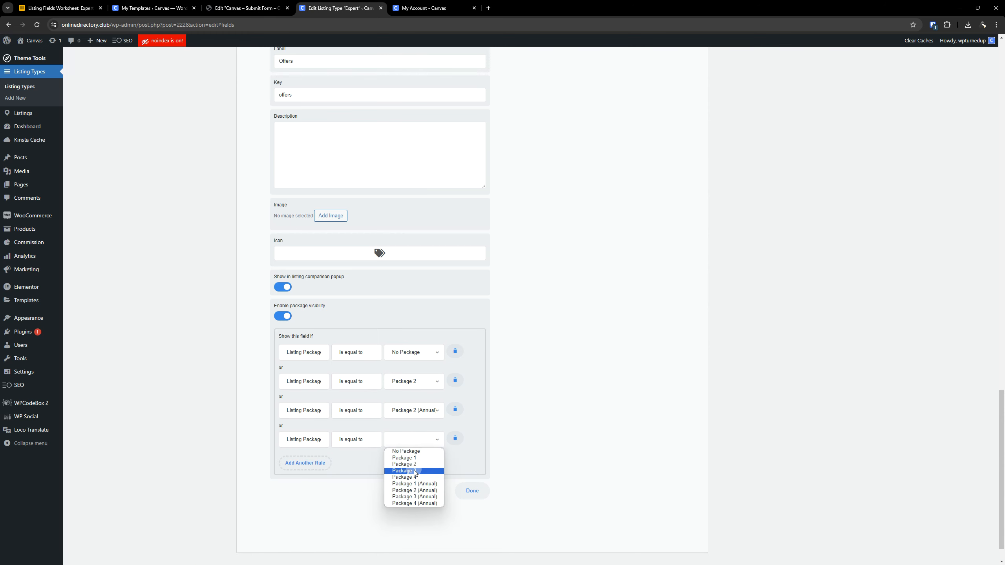
left_click(414, 470)
left_click(305, 463)
left_click(421, 468)
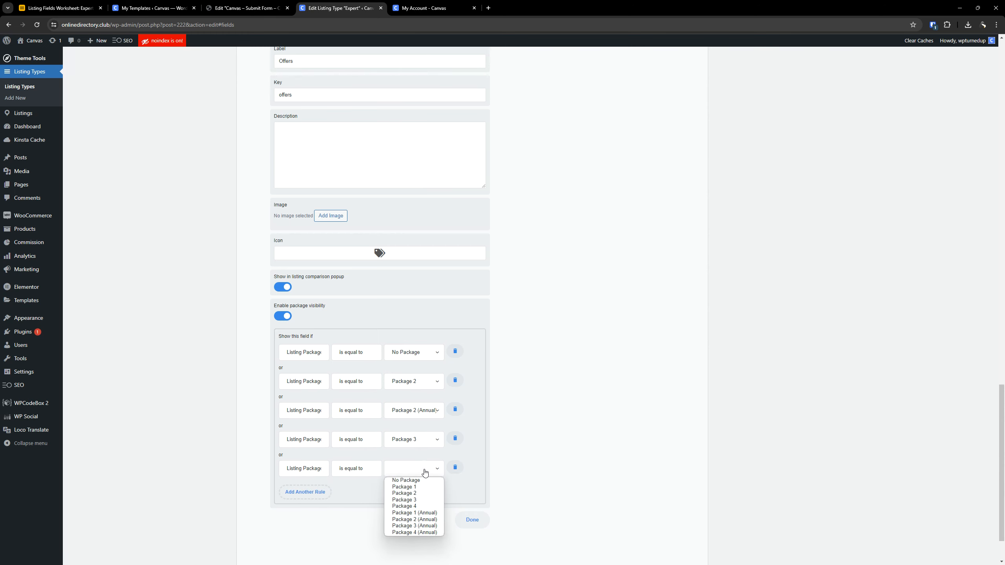
left_click(414, 526)
- Add visibility rules for Package 4 and Package 4 (Annual) to the Offers heading, and collapse the field
left_click(305, 492)
scroll(395, 467, "down", 2)
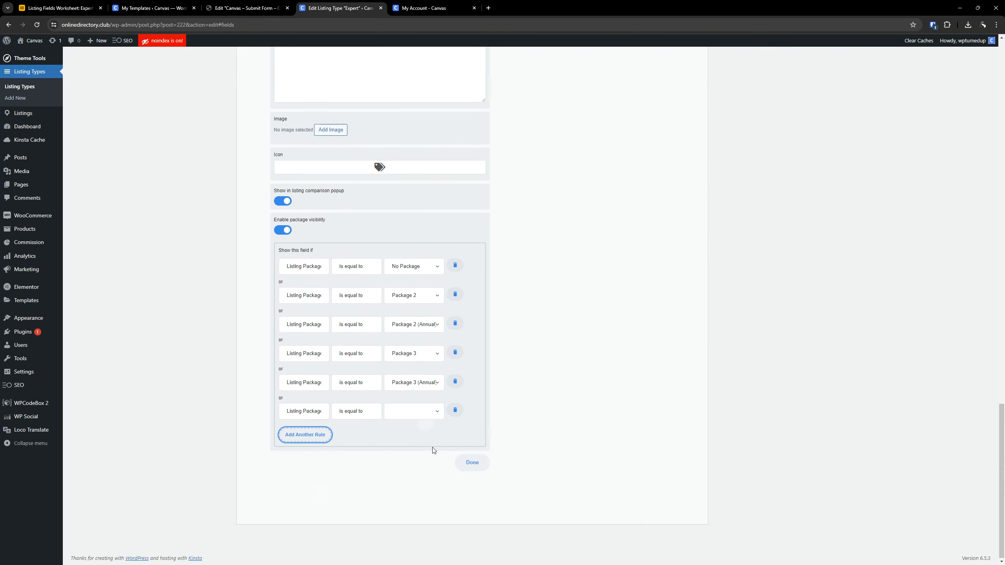
left_click(416, 414)
left_click(411, 449)
left_click(307, 434)
left_click(391, 439)
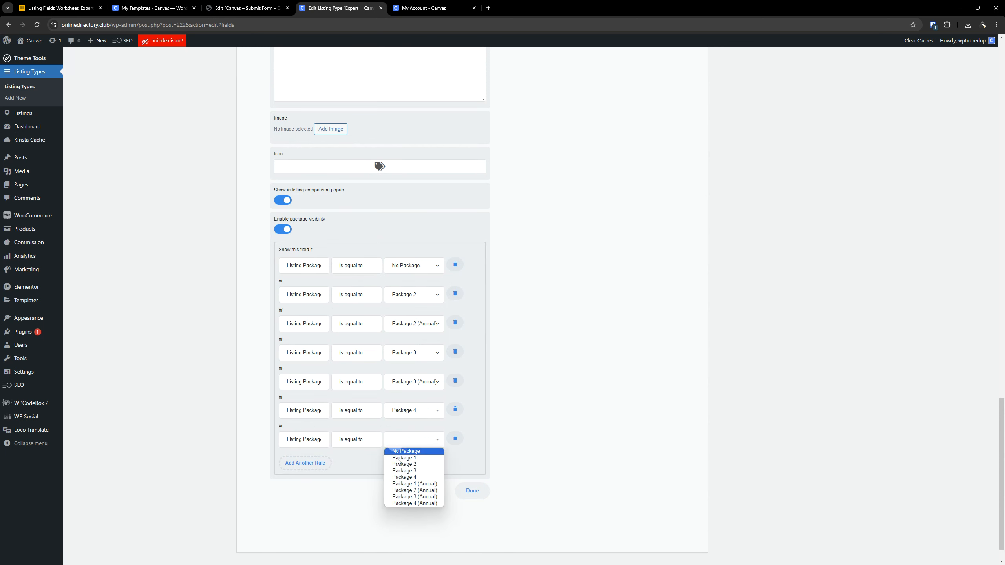
left_click(404, 503)
scroll(485, 372, "up", 8)
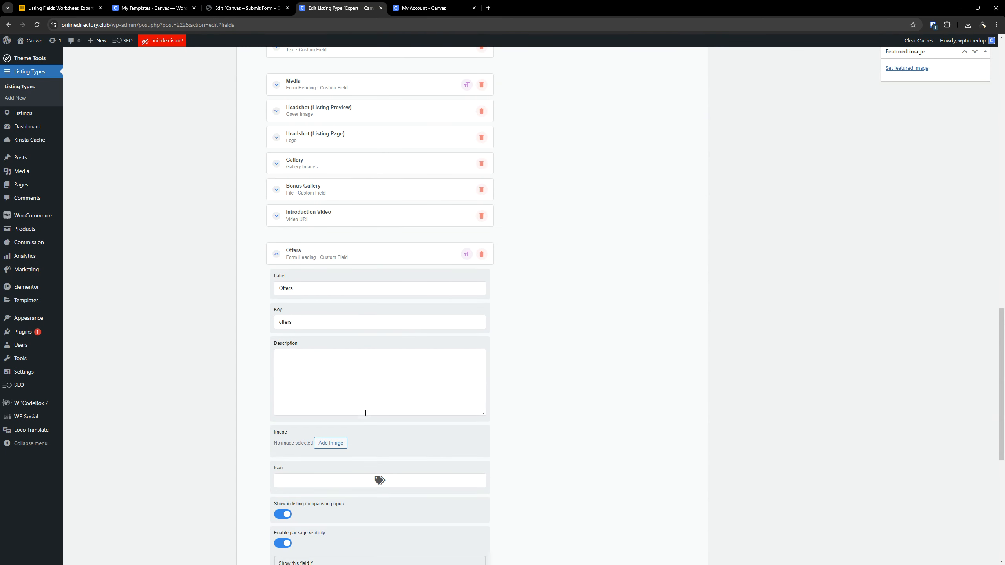
left_click(324, 250)
- Return to the worksheet and copy the field label "Popular Offers" from the General Repeater row
left_click(63, 6)
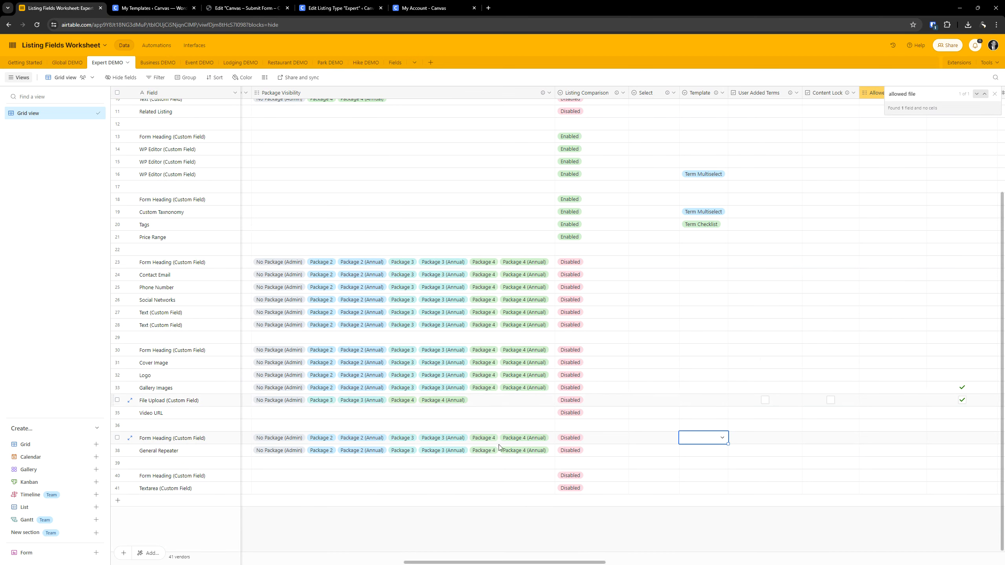
left_click(188, 439)
key("Right")
key("Right")
key("Right")
key("Right")
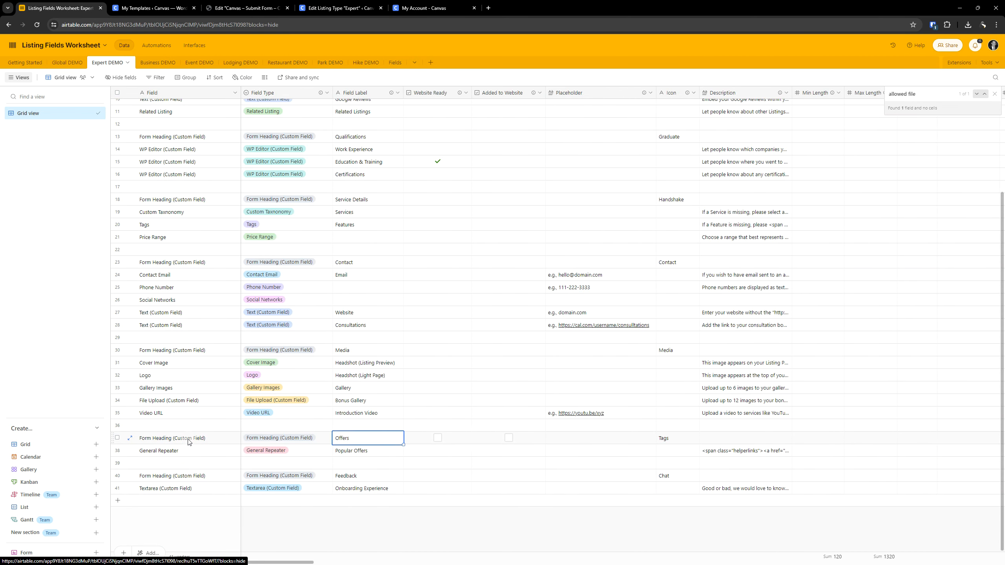
key("Left")
key("Left")
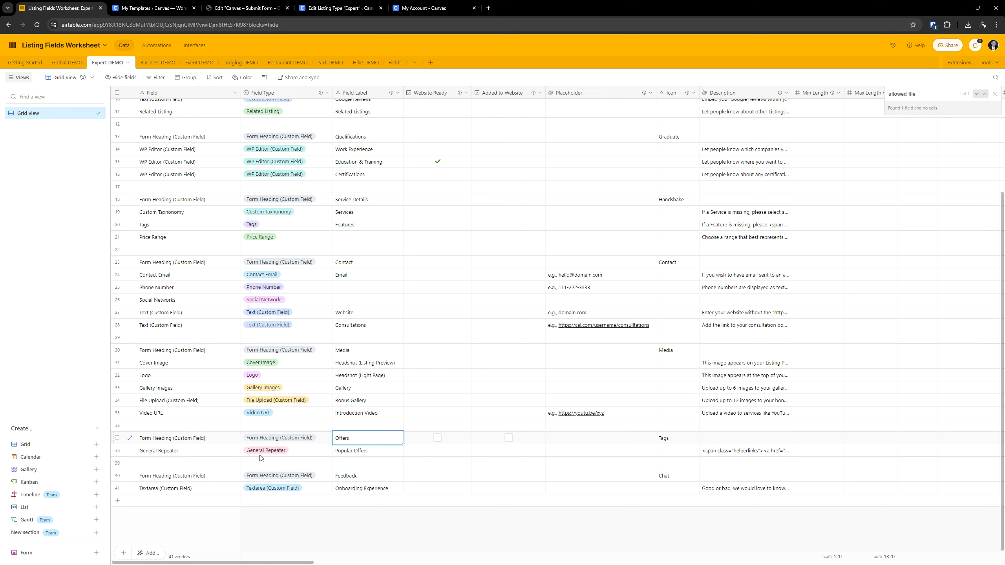
double_click(340, 452)
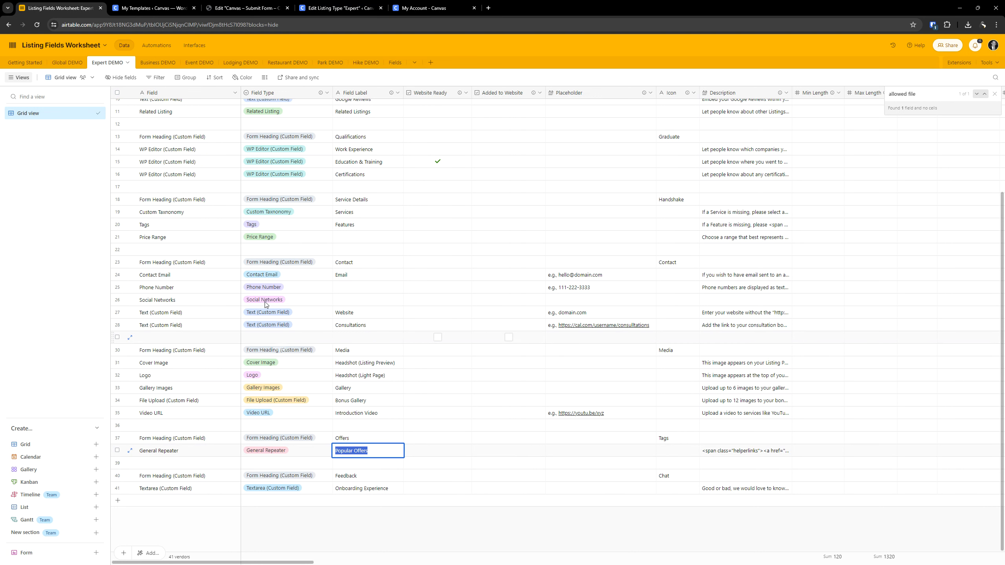
- Return to the Expert listing type and add the preset General Repeater field to the used fields
left_click(348, 5)
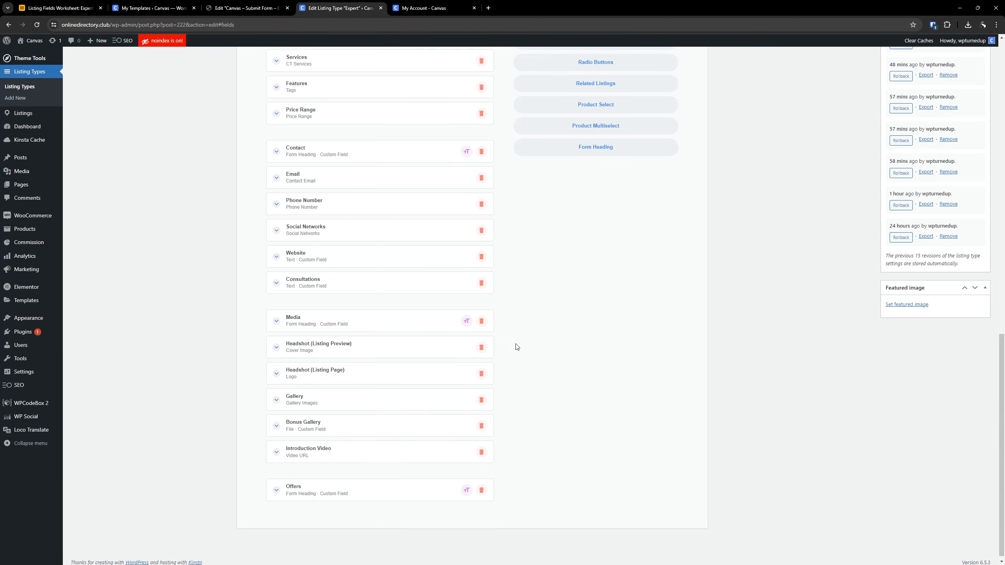
scroll(516, 348, "up", 10)
scroll(527, 279, "up", 5)
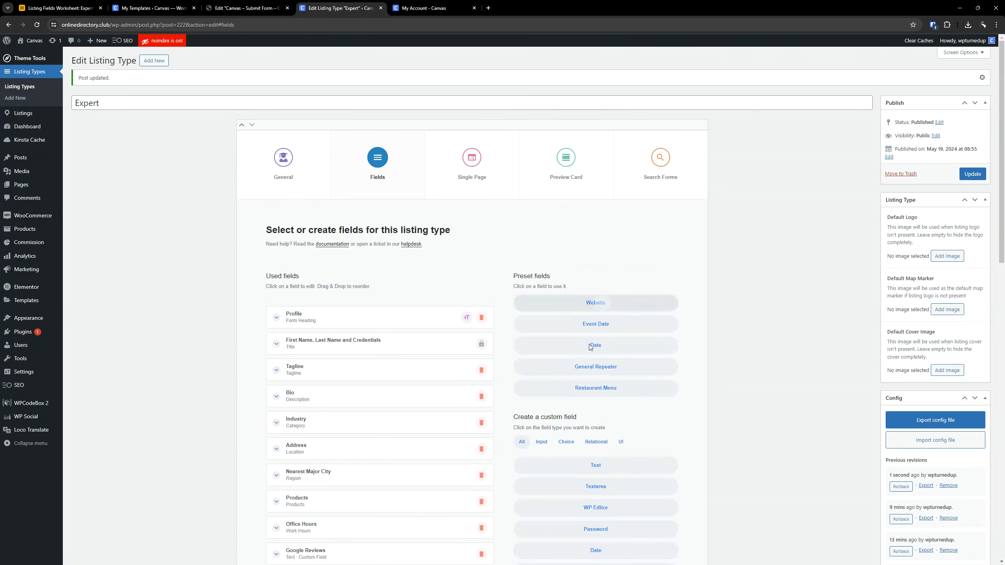
scroll(625, 364, "down", 2)
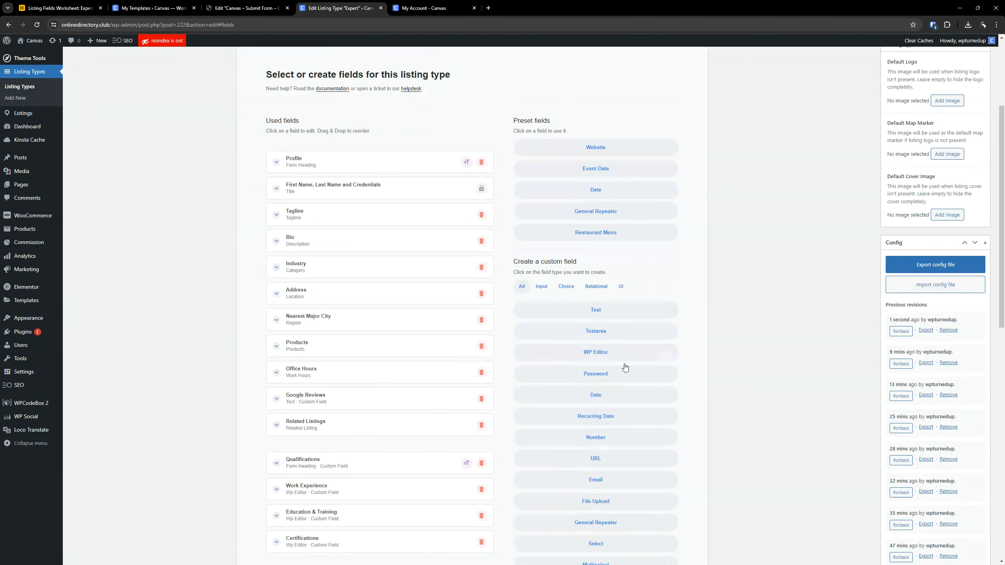
left_click(602, 210)
scroll(352, 329, "down", 15)
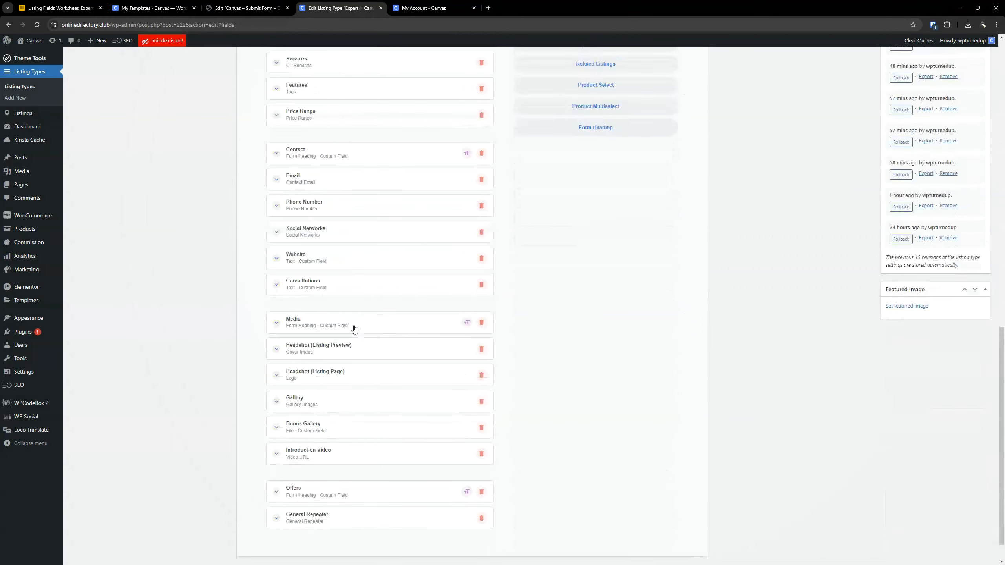
- Expand the new General Repeater field and set its label to "Popular Offers"
left_click(325, 483)
scroll(304, 334, "down", 6)
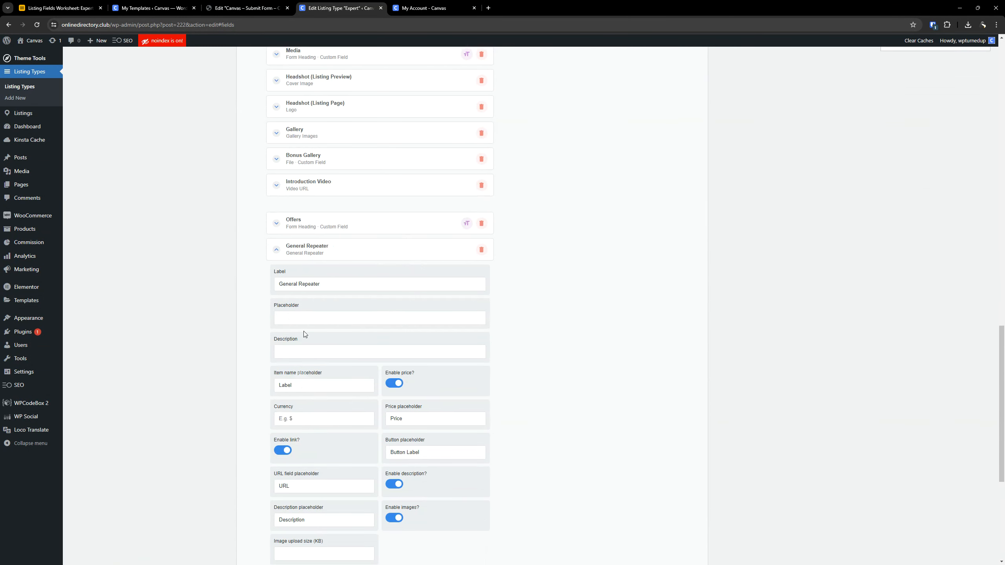
left_click_drag(320, 284, 278, 284)
type("Popular Offers")
- Switch to the Airtable worksheet and copy the description from the General Repeater row
left_click(159, 2)
left_click(333, 2)
left_click(76, 3)
left_click(416, 475)
left_click(417, 452)
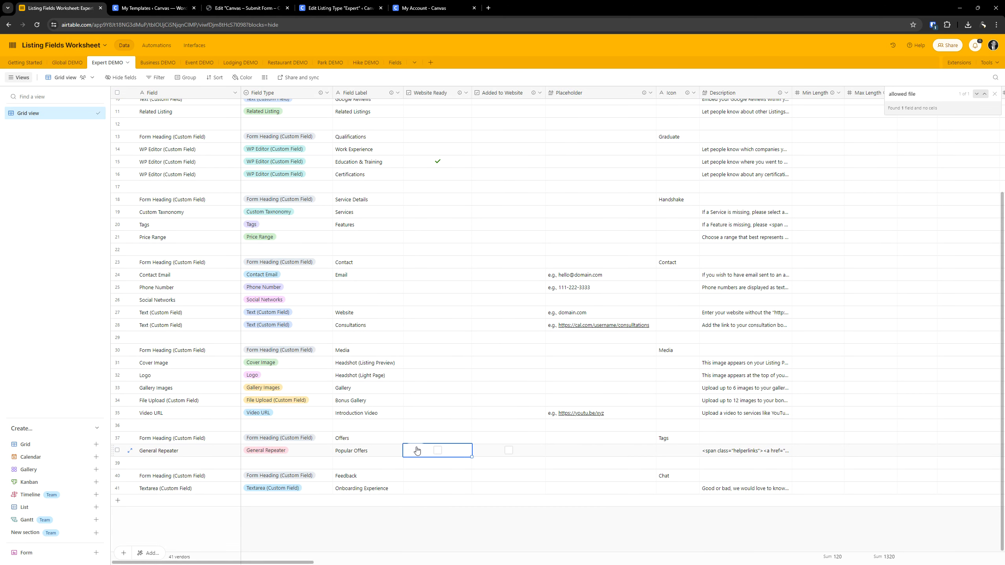
key("Right")
key("Right")
key("Right")
key("Right")
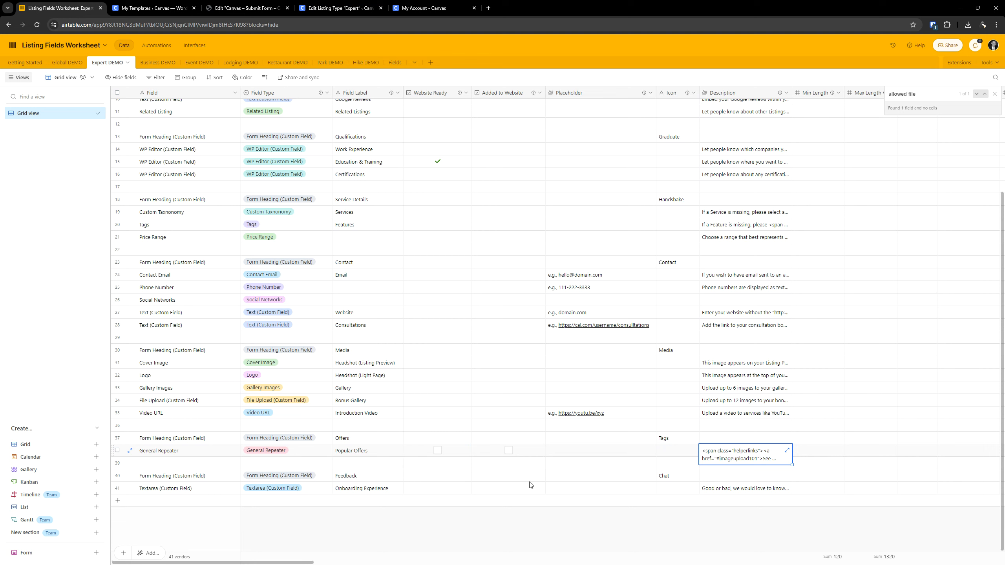
triple_click(729, 452)
key("ctrl+c")
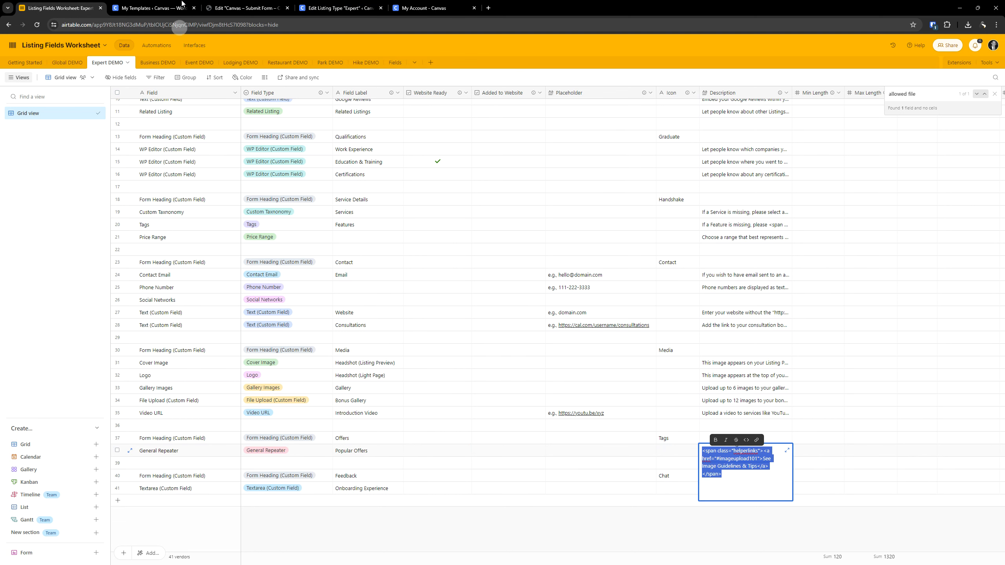
- Return to the Expert listing type and paste the image guidelines helper link as the Popular Offers field's description
left_click(152, 7)
left_click(314, 8)
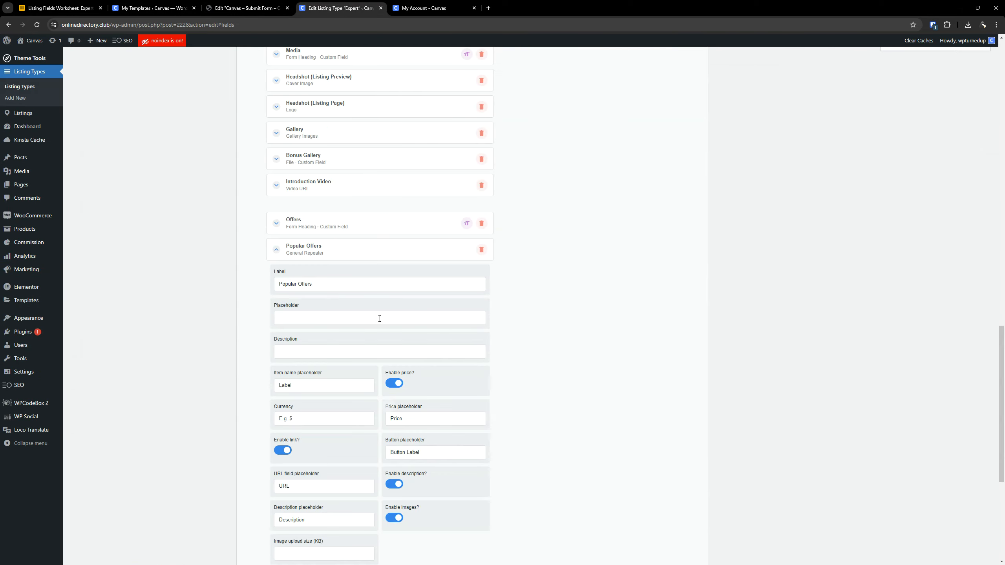
left_click(312, 352)
key("ctrl+v")
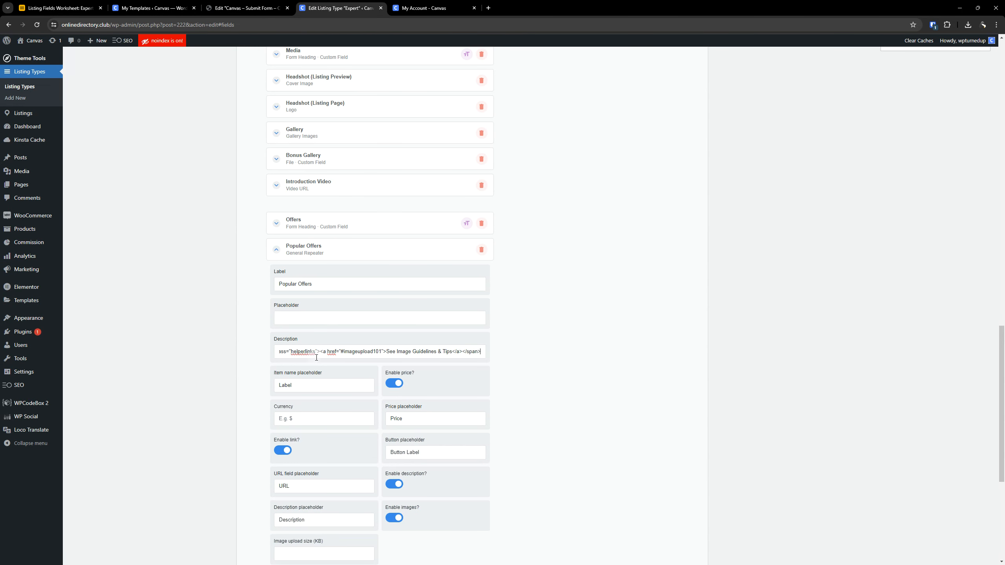
left_click(628, 357)
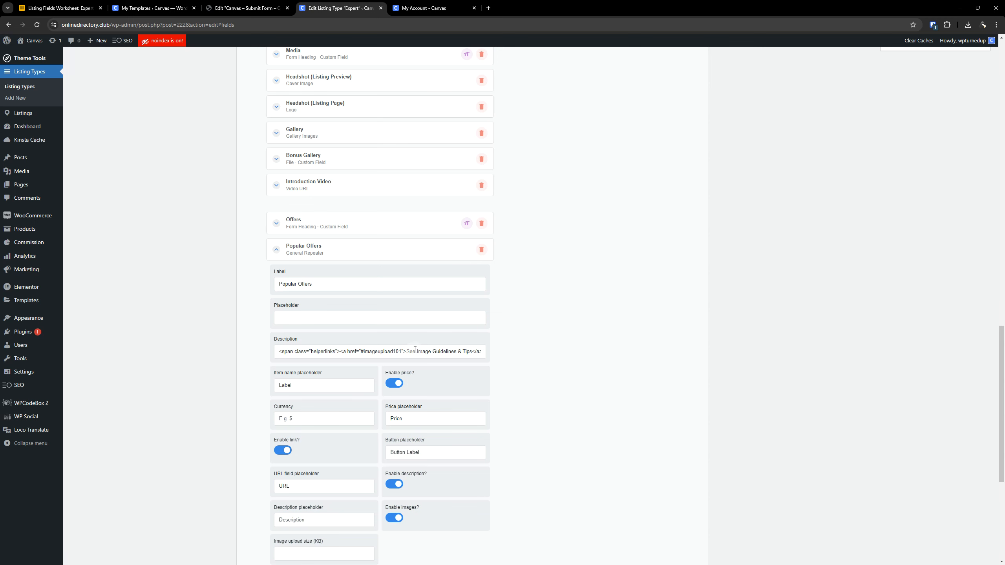
- Check the General Repeater row in the worksheet for its required, submit form, package visibility and listing comparison settings
scroll(424, 401, "down", 2)
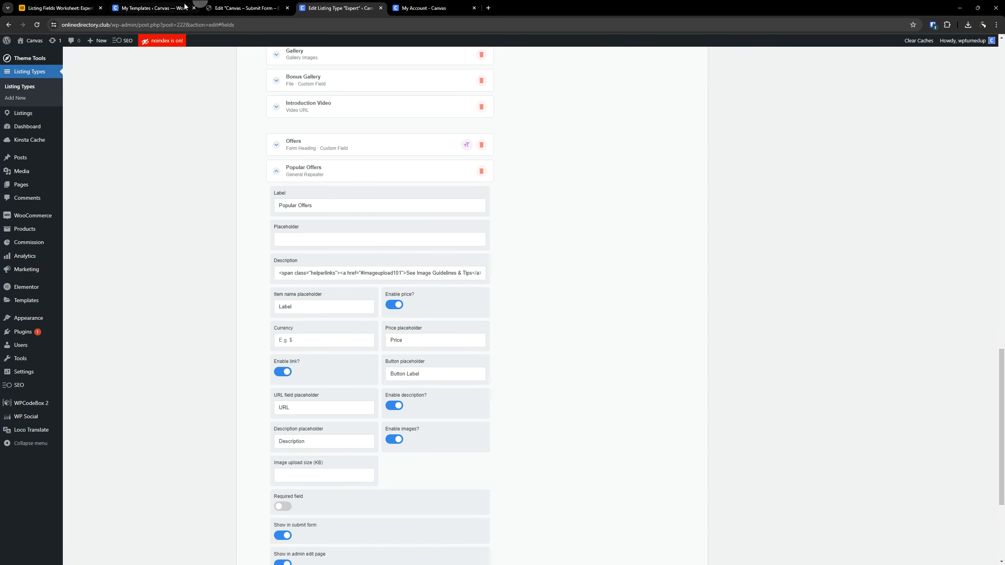
left_click(82, 3)
left_click(839, 399)
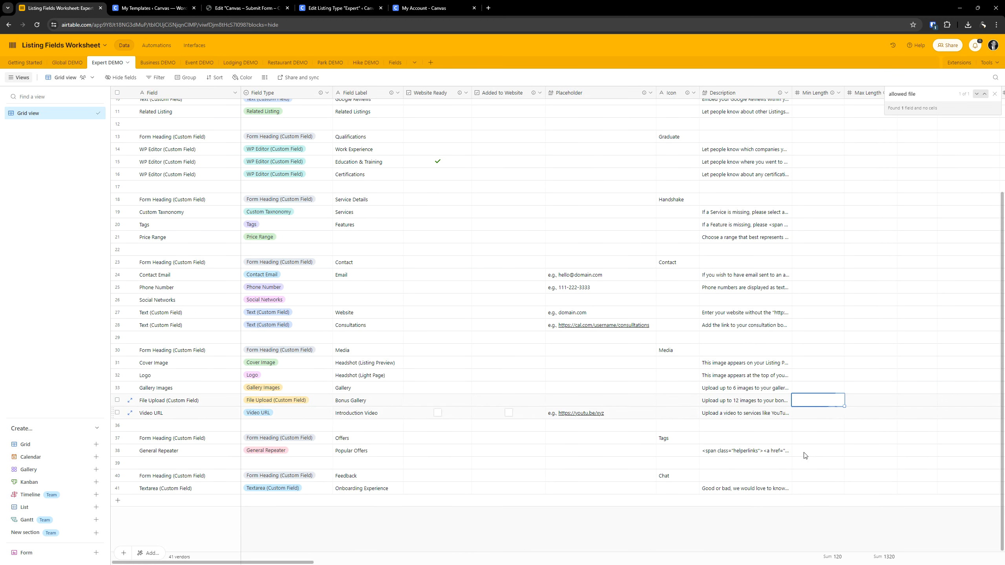
left_click(754, 455)
key("Right")
key("Right")
key("Right")
key("Right")
key("Right")
key("Right")
key("Right")
key("Right")
key("Right")
key("Right")
key("Right")
key("Right")
key("Right")
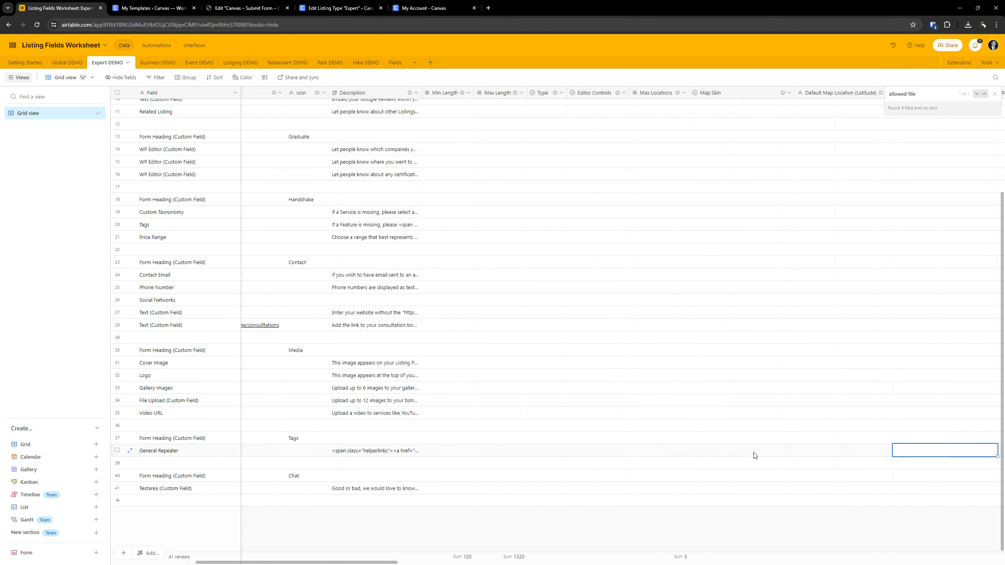
left_click(754, 455)
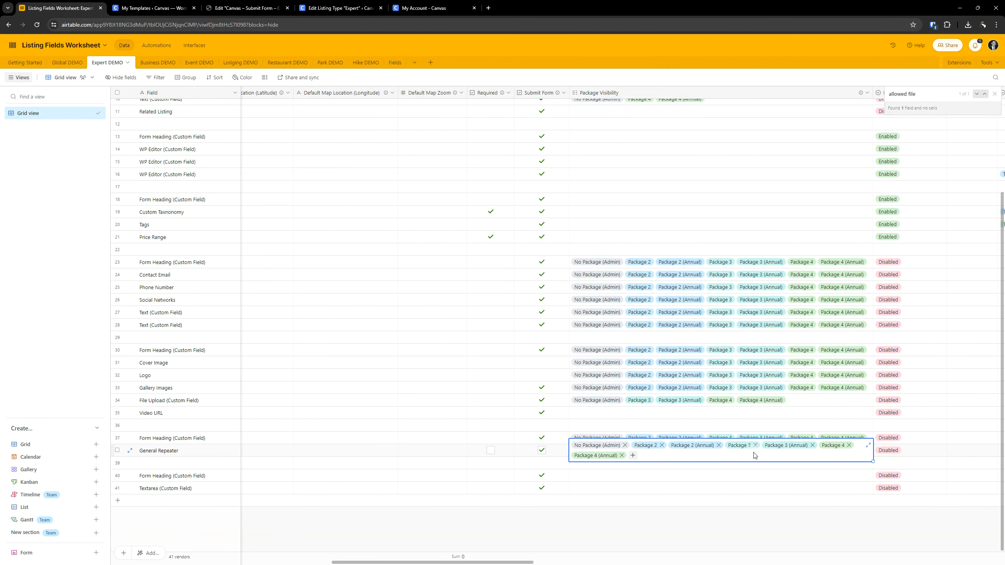
key("Right")
key("Right")
key("Right")
key("Right")
key("Right")
key("Right")
key("Right")
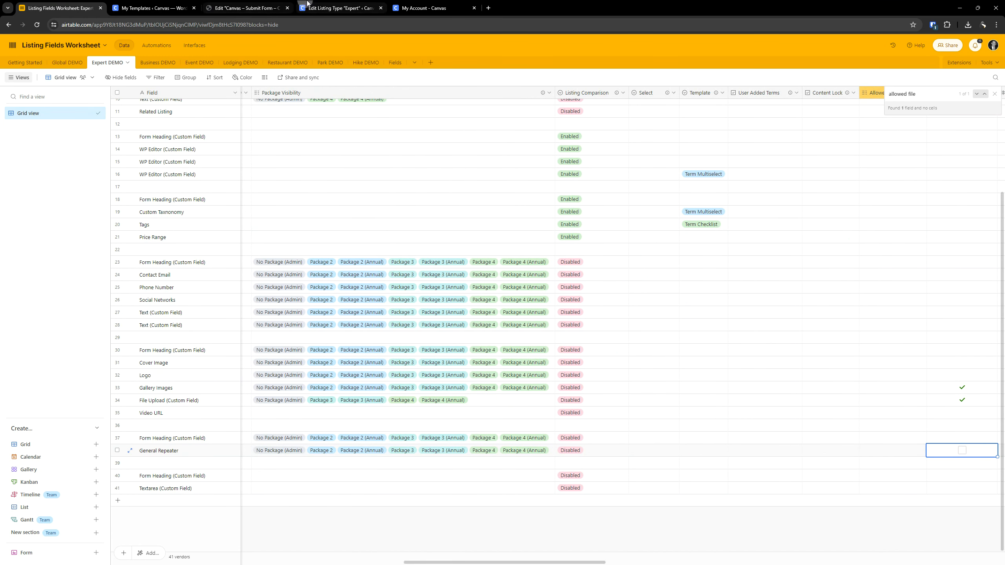
- In the Expert listing type, hide Popular Offers from the listing comparison popup and enable package visibility with a No Package rule
left_click(339, 8)
scroll(417, 412, "down", 5)
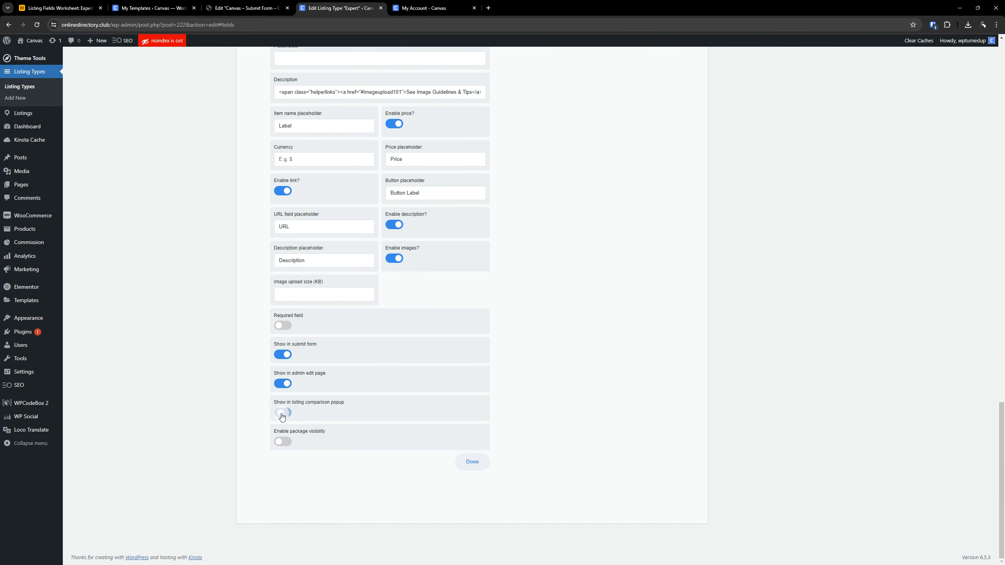
left_click(292, 440)
left_click(400, 477)
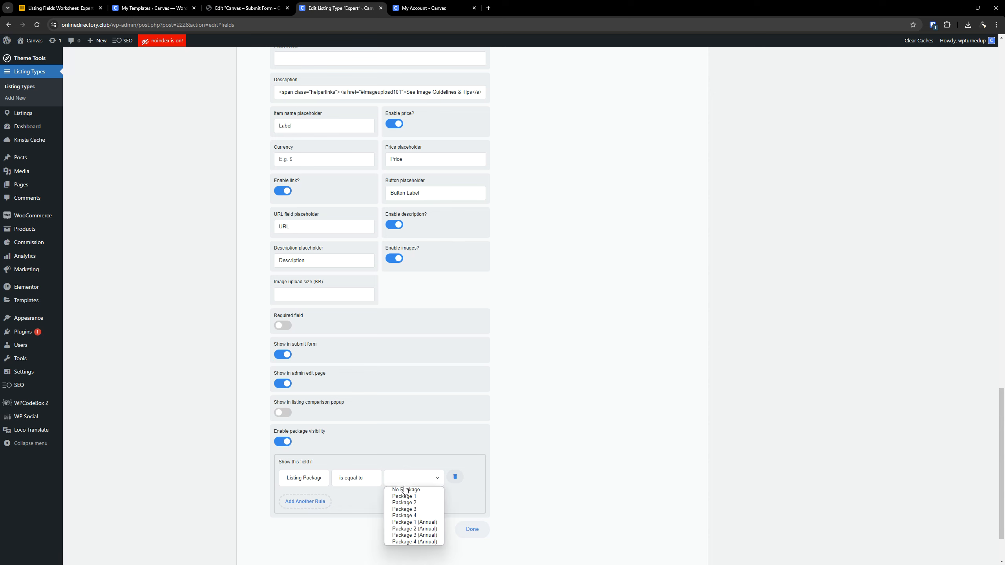
left_click(404, 490)
- Add visibility rules for Package 2 and Package 2 (Annual) to the Popular Offers field
left_click(305, 502)
left_click(408, 506)
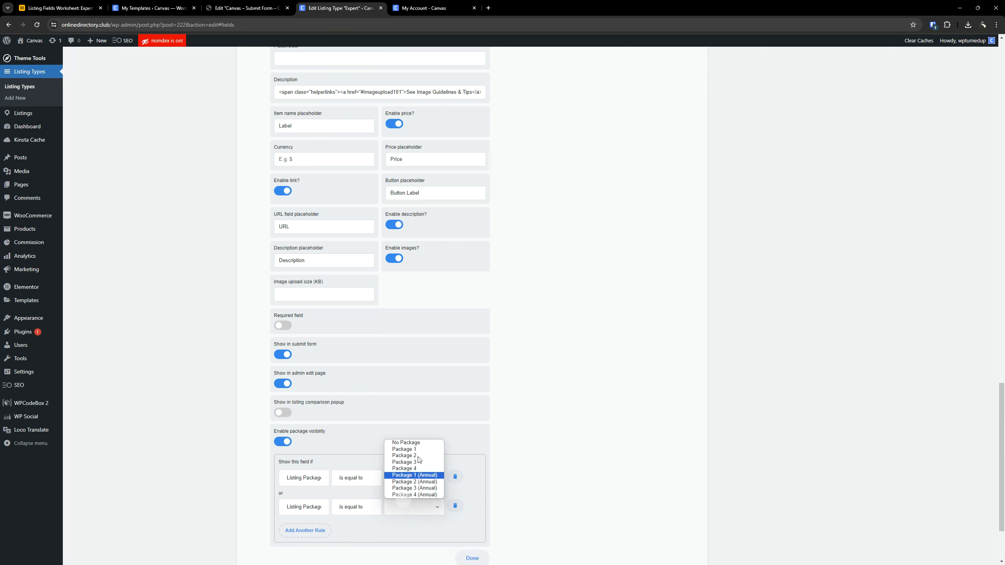
left_click(419, 456)
left_click(317, 531)
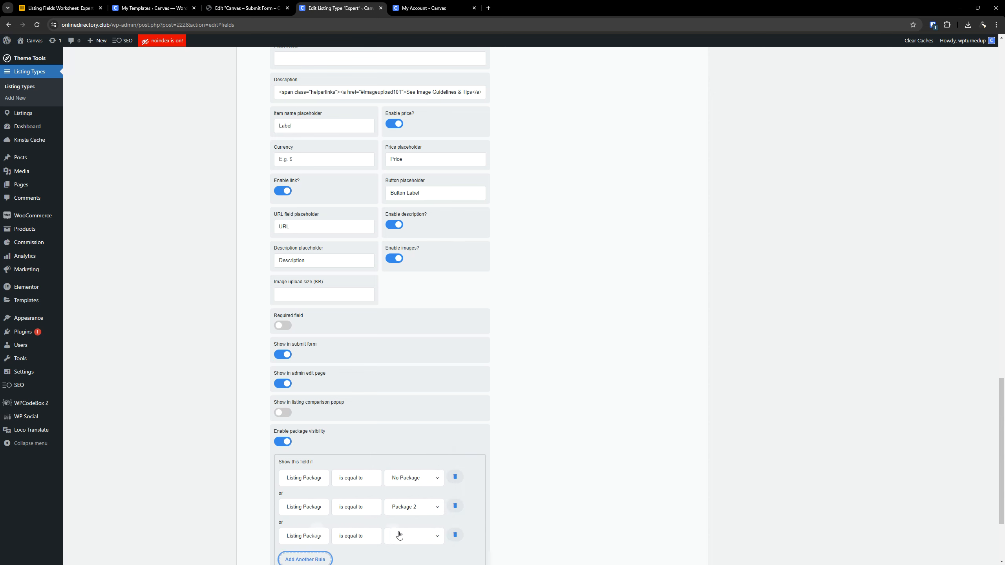
left_click(402, 537)
left_click(414, 504)
scroll(442, 436, "down", 3)
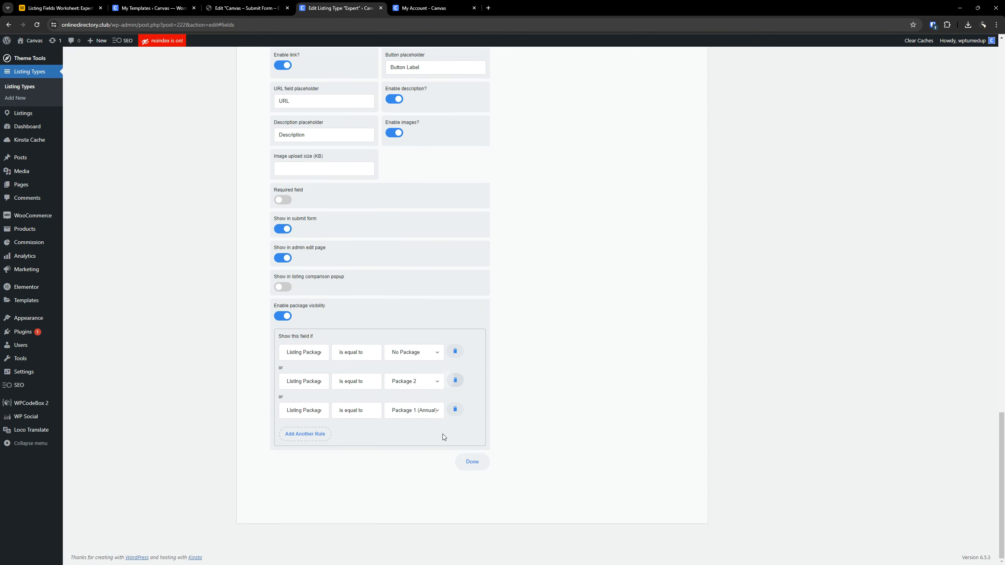
left_click(414, 410)
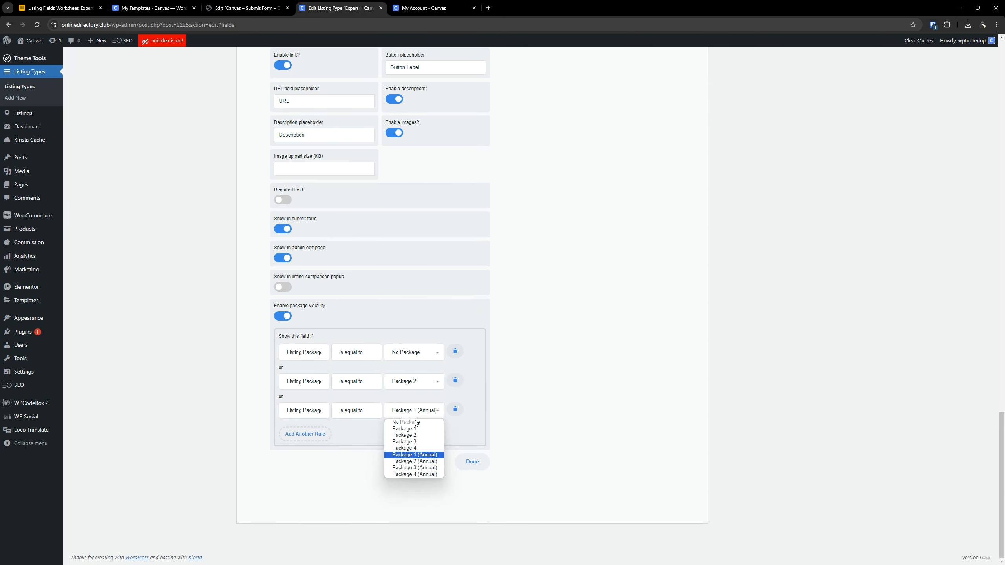
left_click(387, 455)
- Add visibility rules for Package 3 and Package 3 (Annual) to the Popular Offers field
left_click(313, 435)
left_click(404, 440)
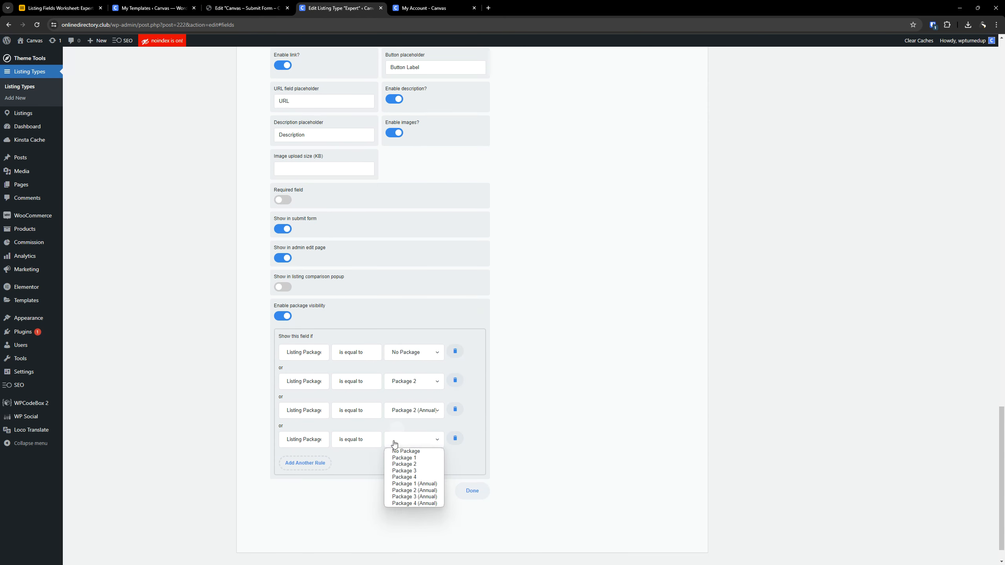
left_click(413, 471)
left_click(307, 464)
left_click(431, 469)
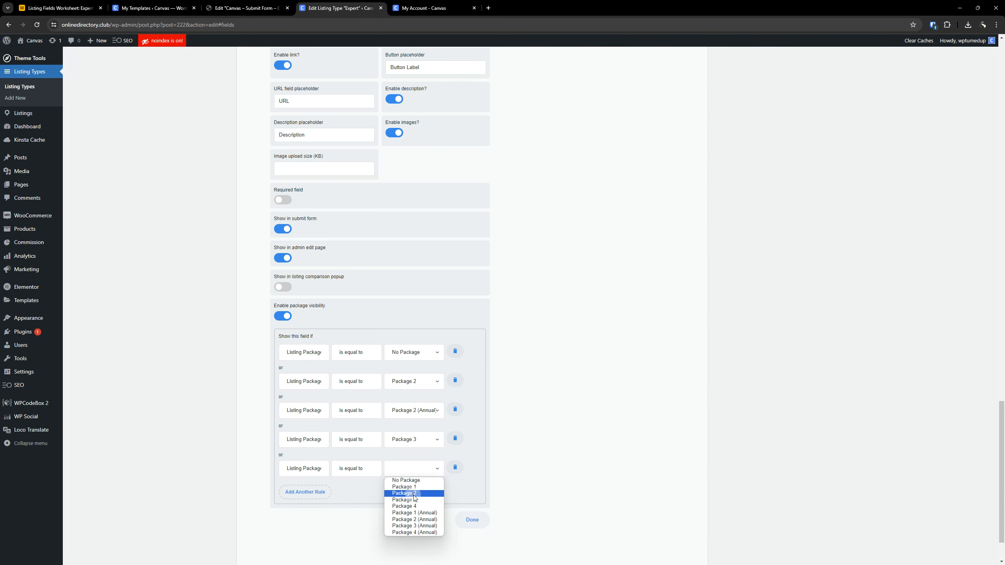
left_click(414, 500)
left_click(399, 467)
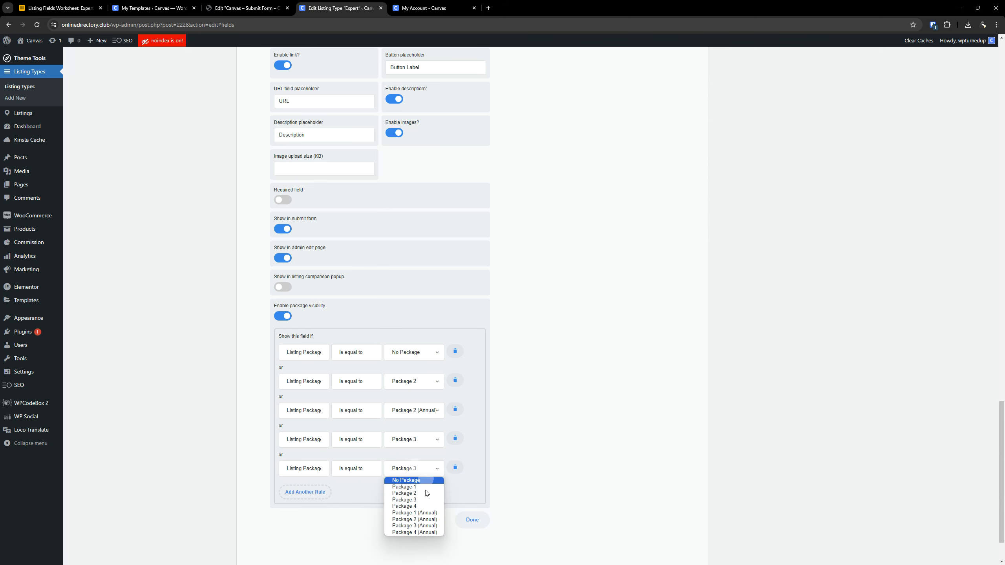
left_click(422, 528)
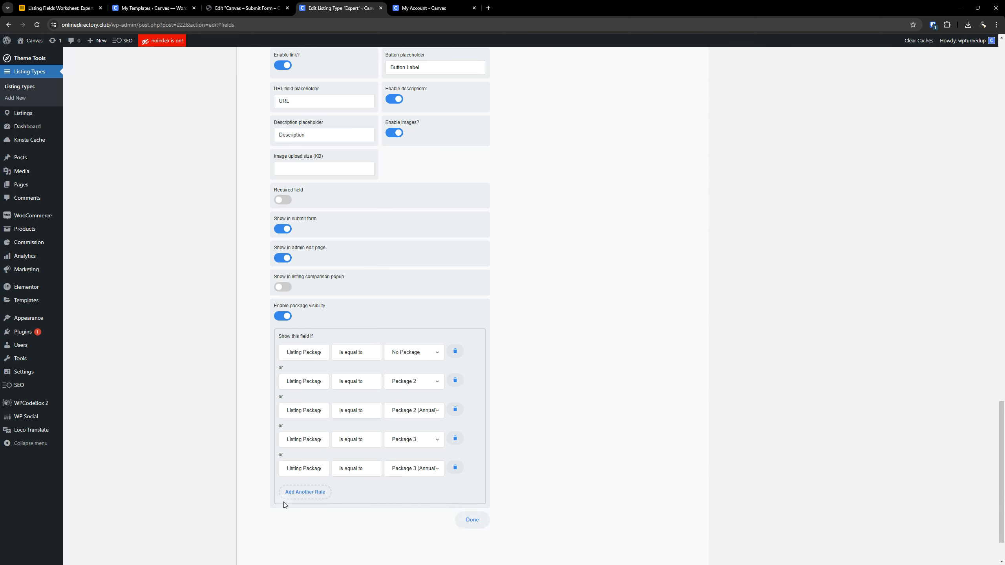
- Add visibility rules for Package 4 and Package 4 (Annual) to the Popular Offers field
left_click(305, 492)
left_click(407, 498)
left_click(411, 536)
left_click(304, 520)
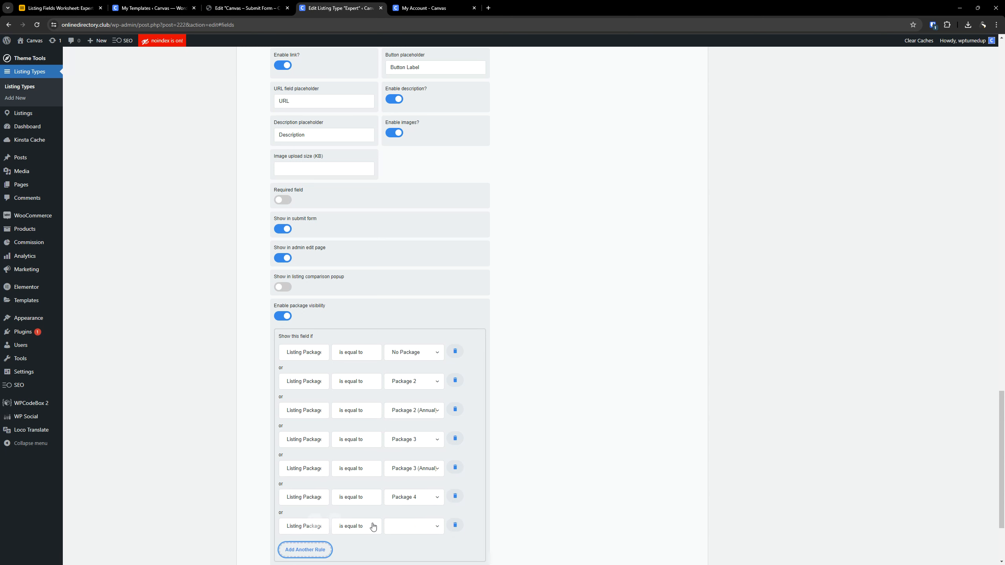
left_click(400, 526)
left_click(415, 514)
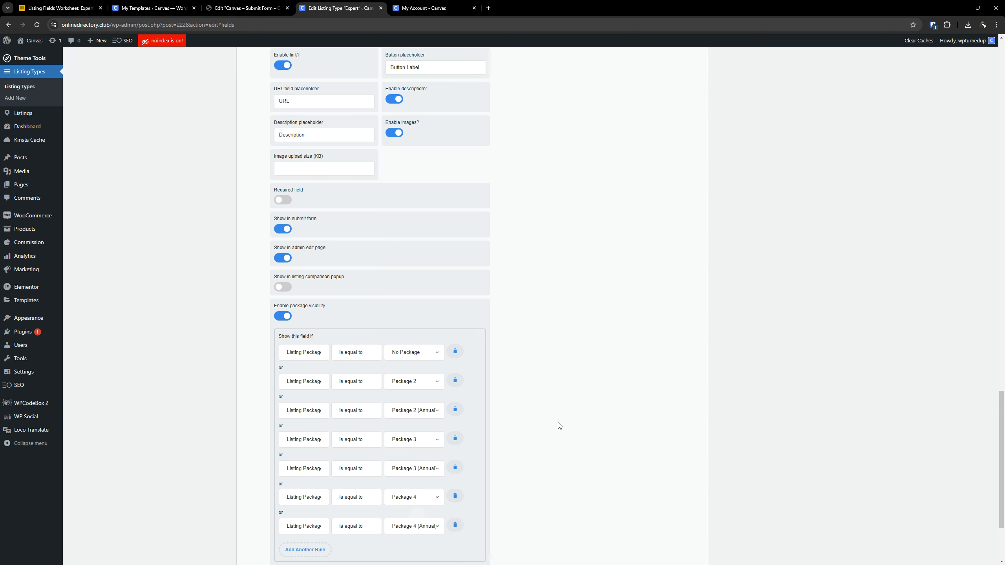
- Check the General Repeater row in the worksheet for its item name, price, currency, link and remaining repeater options
scroll(509, 395, "up", 5)
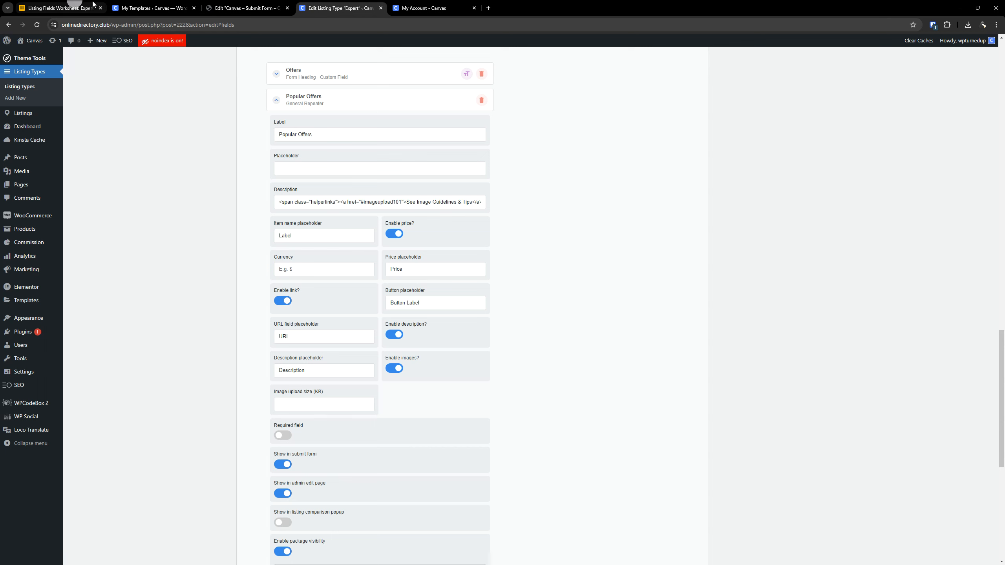
left_click(60, 8)
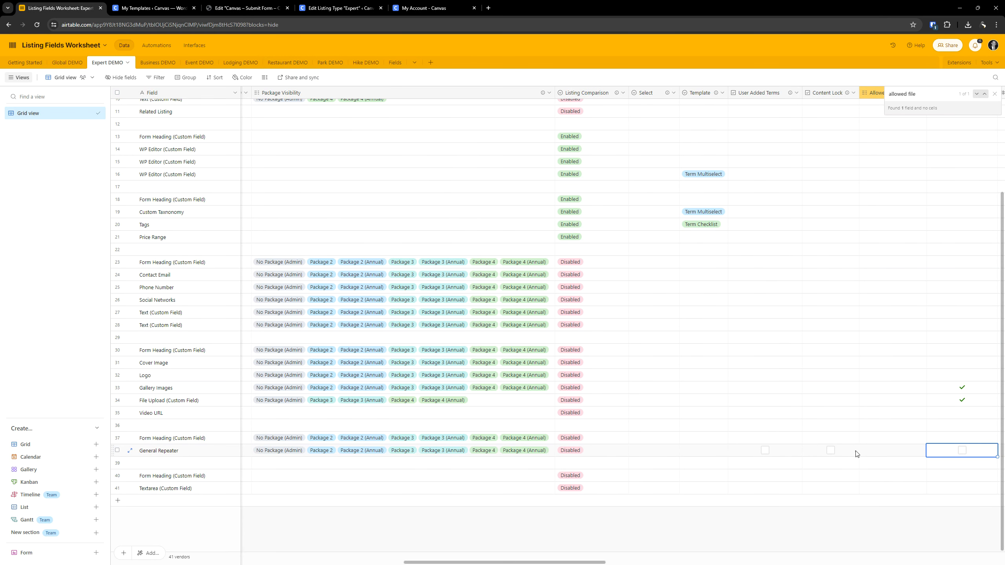
left_click(877, 450)
key("Right")
key("Right")
key("Right")
key("Right")
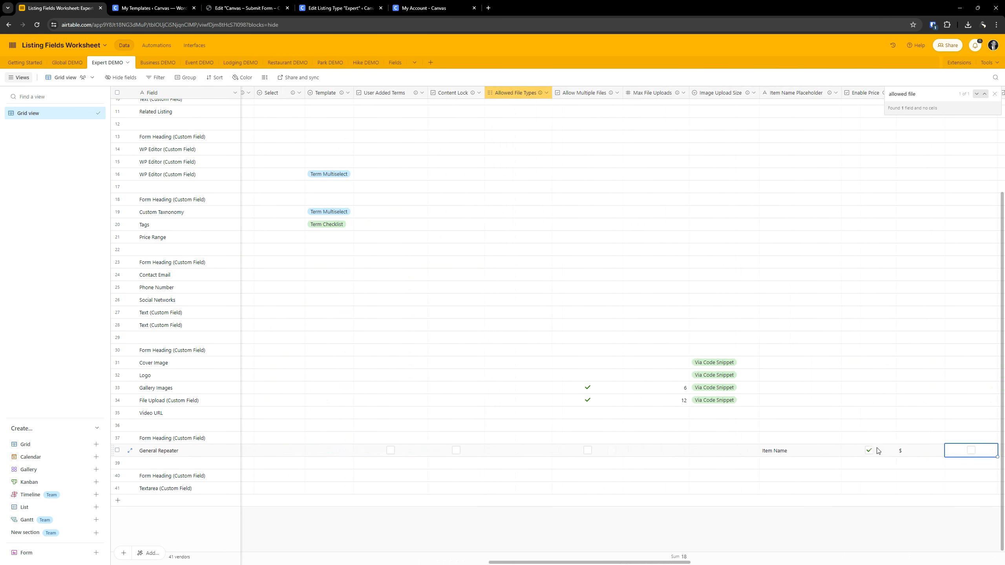
key("Right")
key("Right")
key("Right")
key("Right")
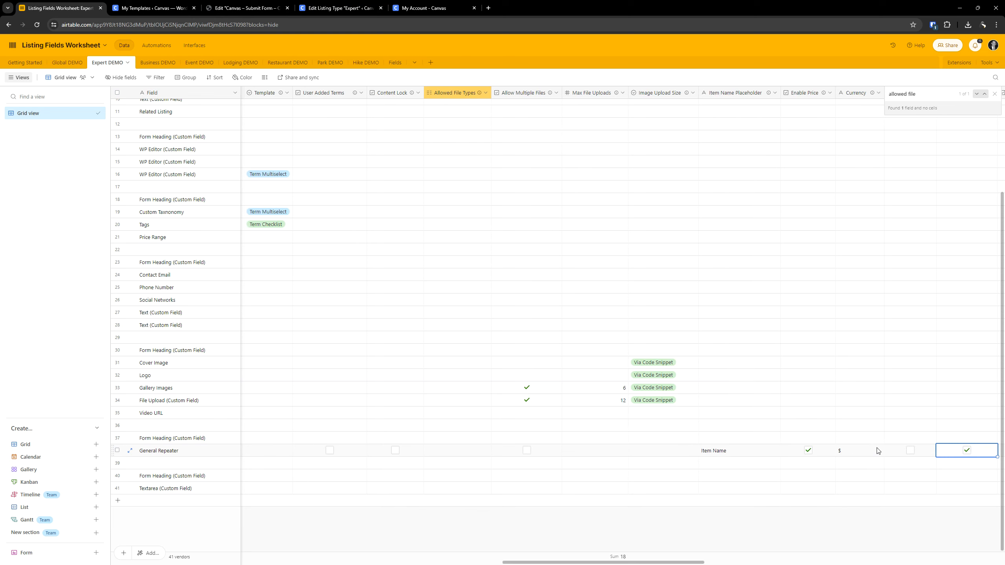
- Copy "Item Name" from the General Repeater row and paste it as the item name placeholder of the Popular Offers field
key("Left")
key("Left")
key("Left")
key("Left")
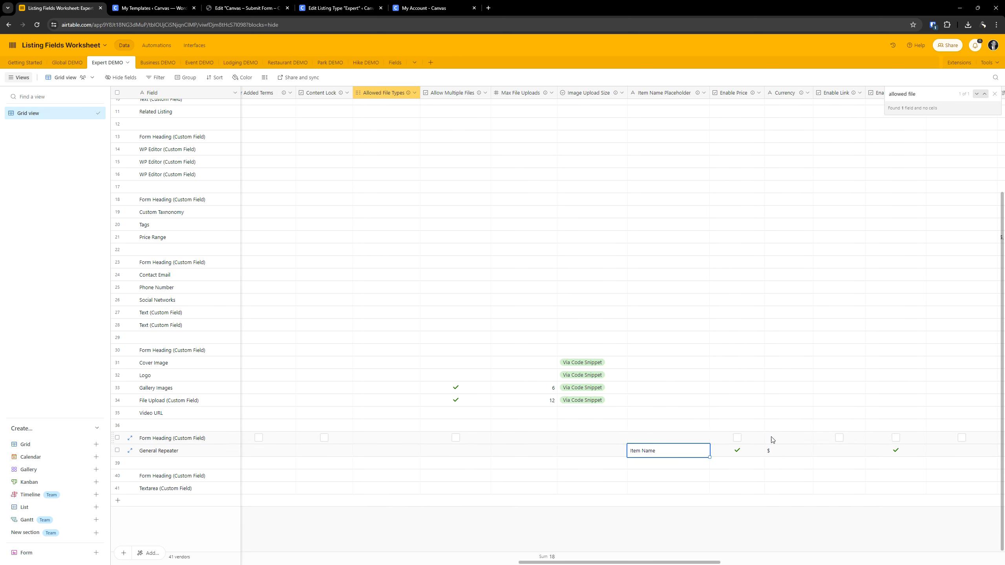
double_click(665, 450)
key("ctrl+c")
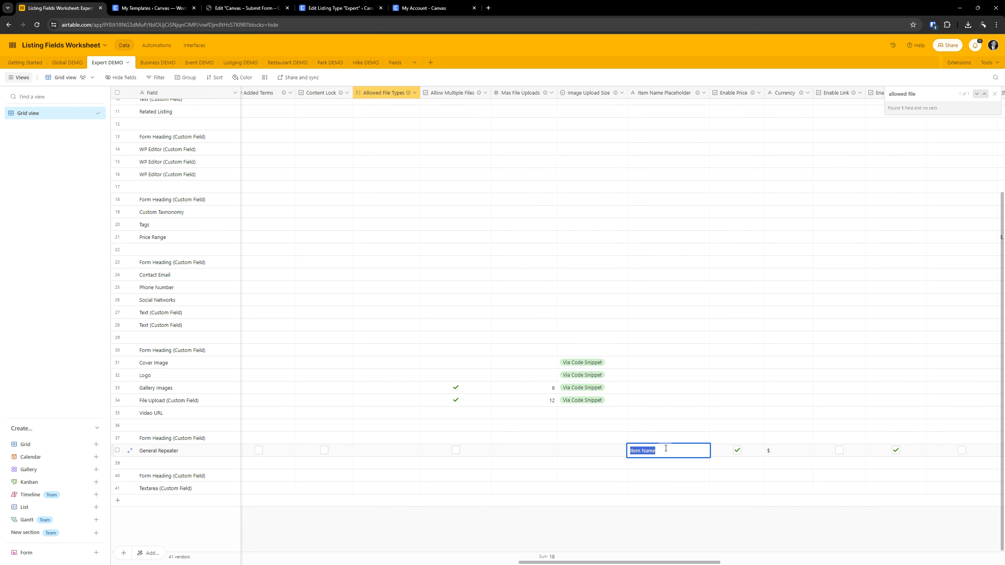
left_click(340, 8)
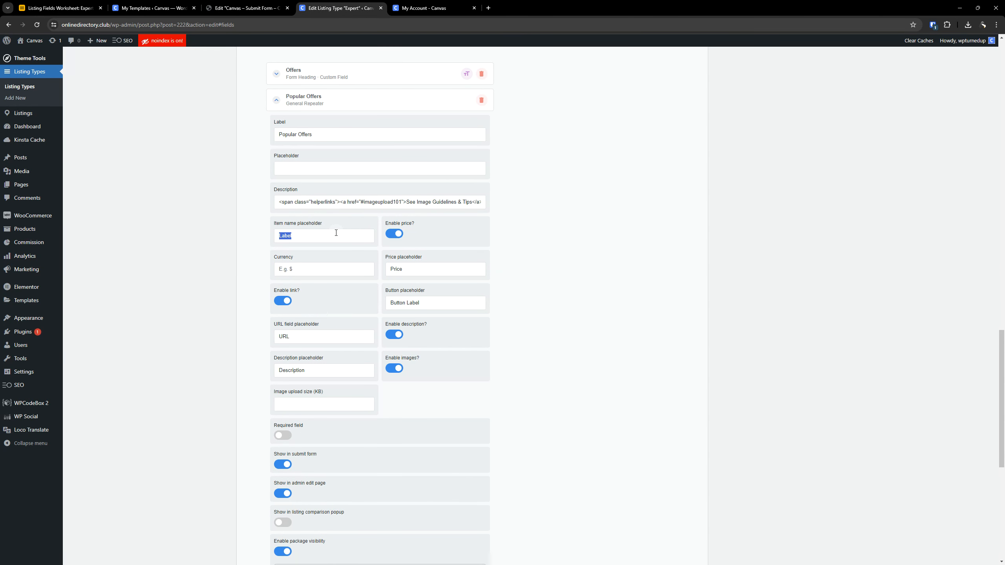
key("ctrl+v")
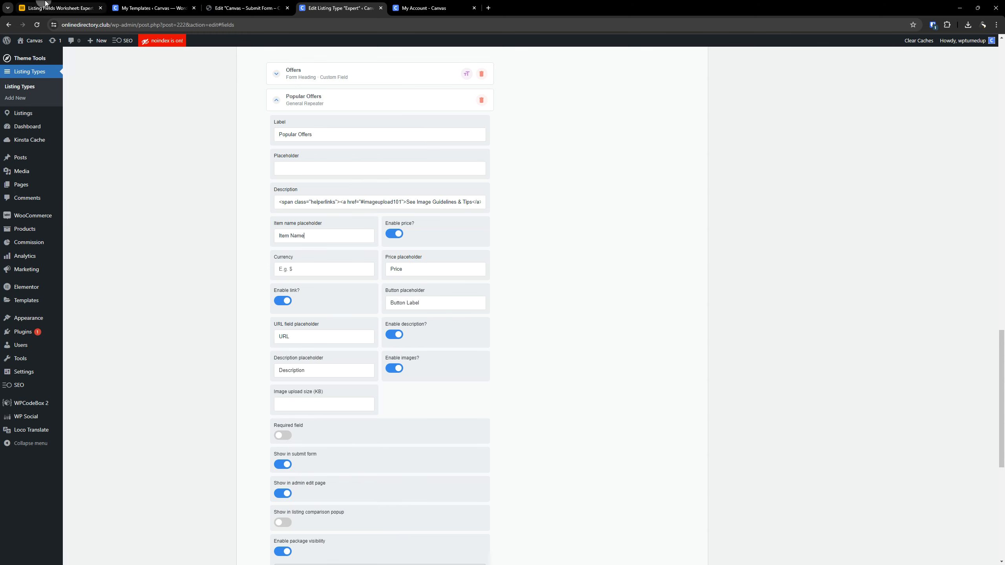
- Check the price and currency values in the worksheet, and set the Popular Offers field's currency to $
left_click(59, 8)
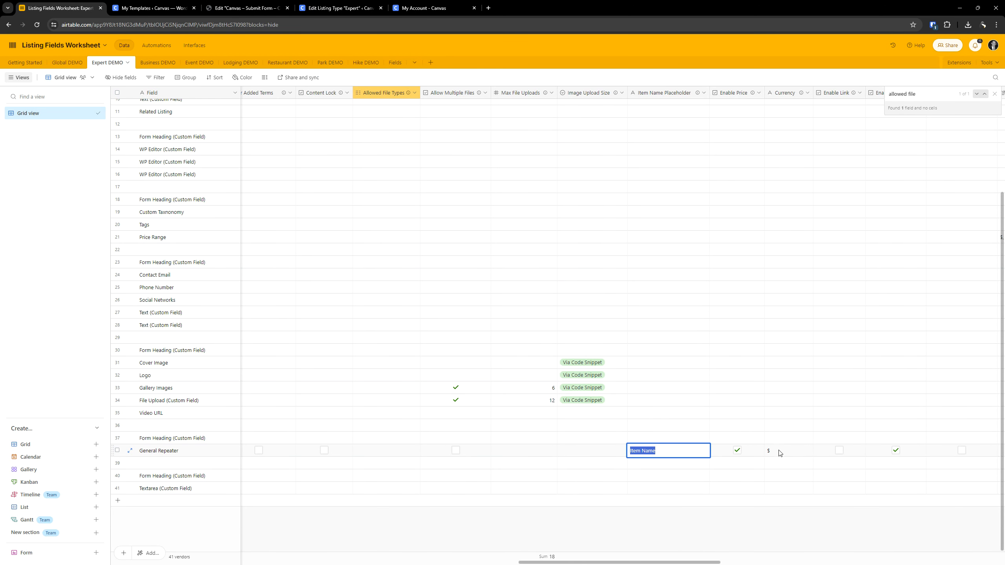
left_click(321, 3)
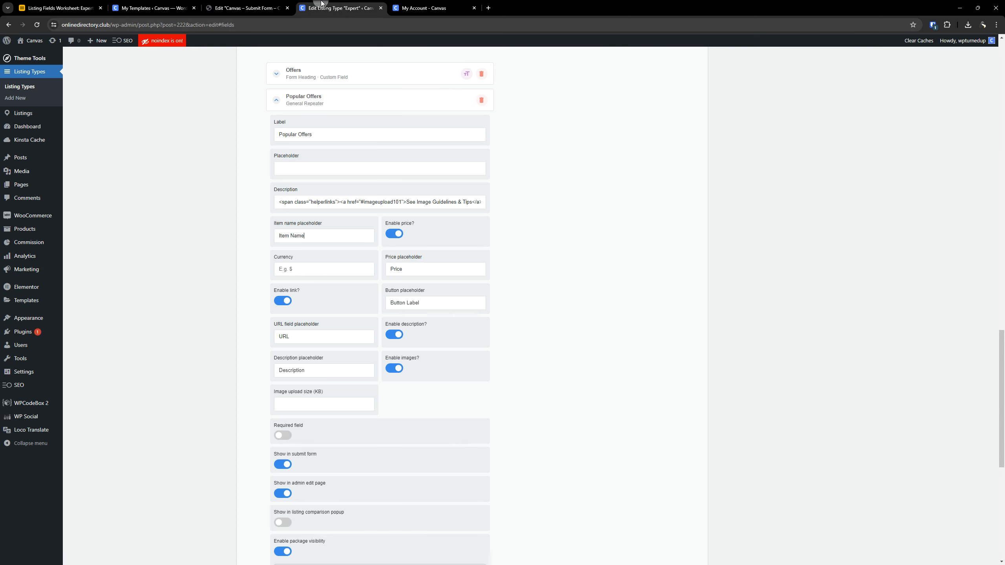
scroll(307, 245, "down", 1)
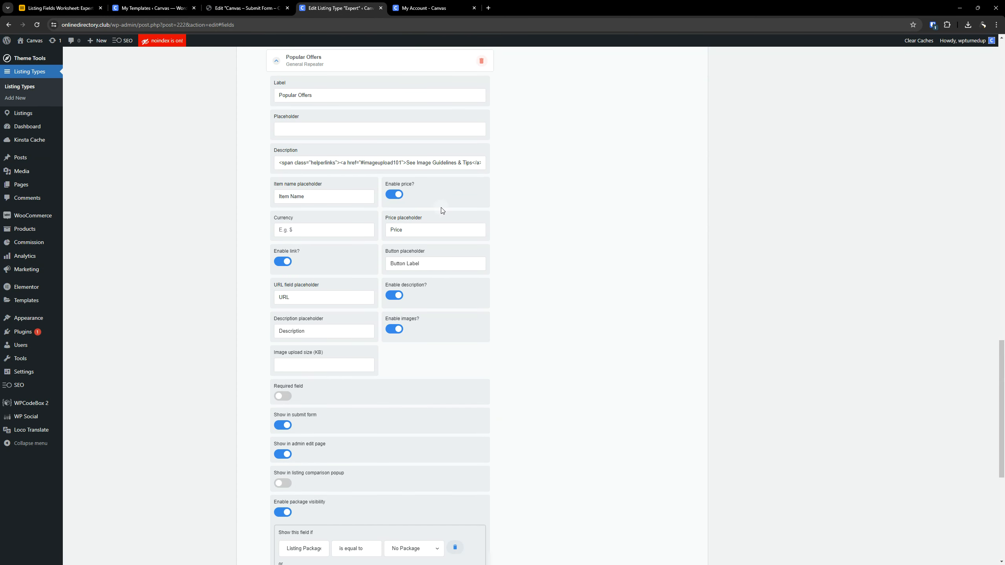
left_click(398, 195)
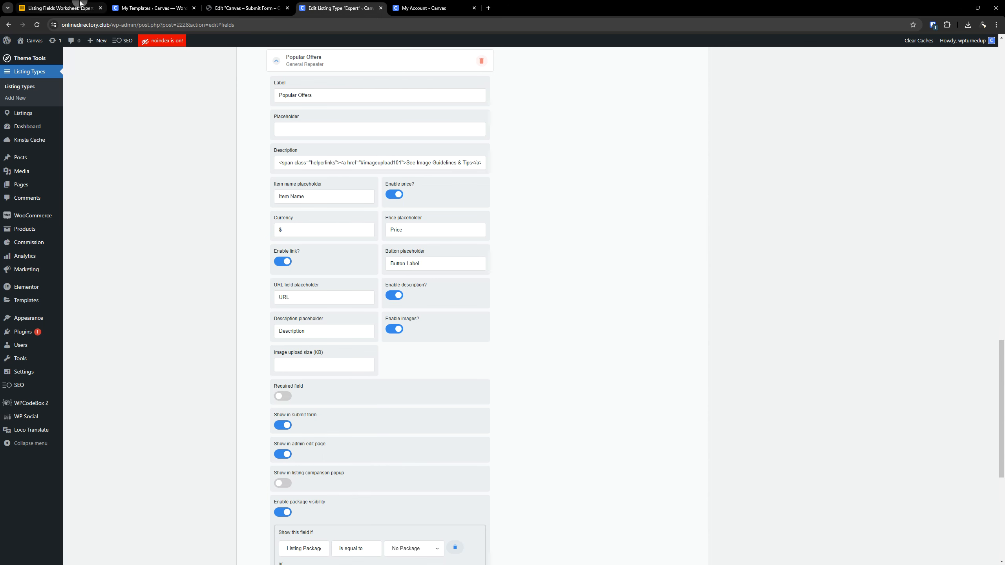
- Check the General Repeater row's link setting in the worksheet, and disable the link for the Popular Offers field
left_click(59, 8)
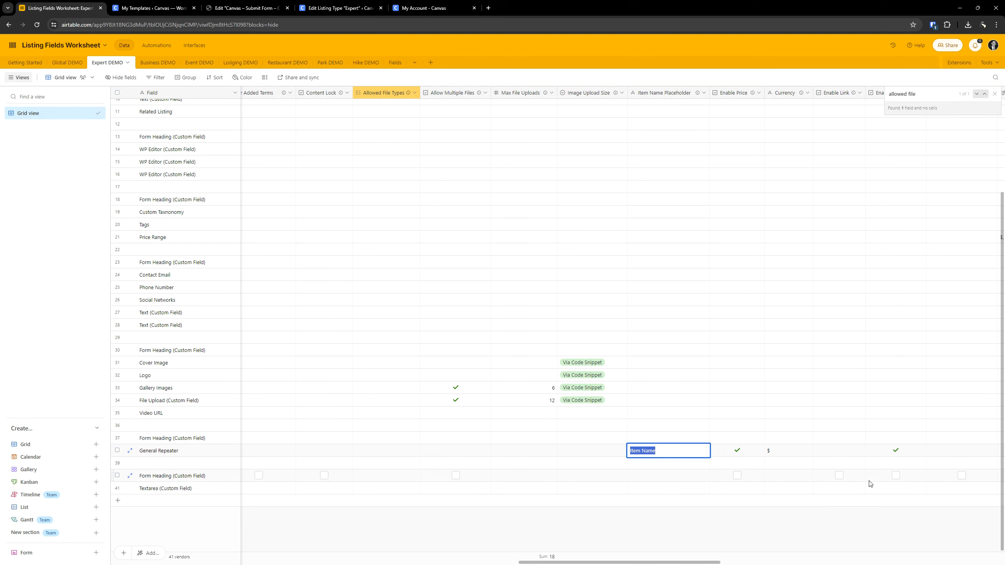
left_click(803, 536)
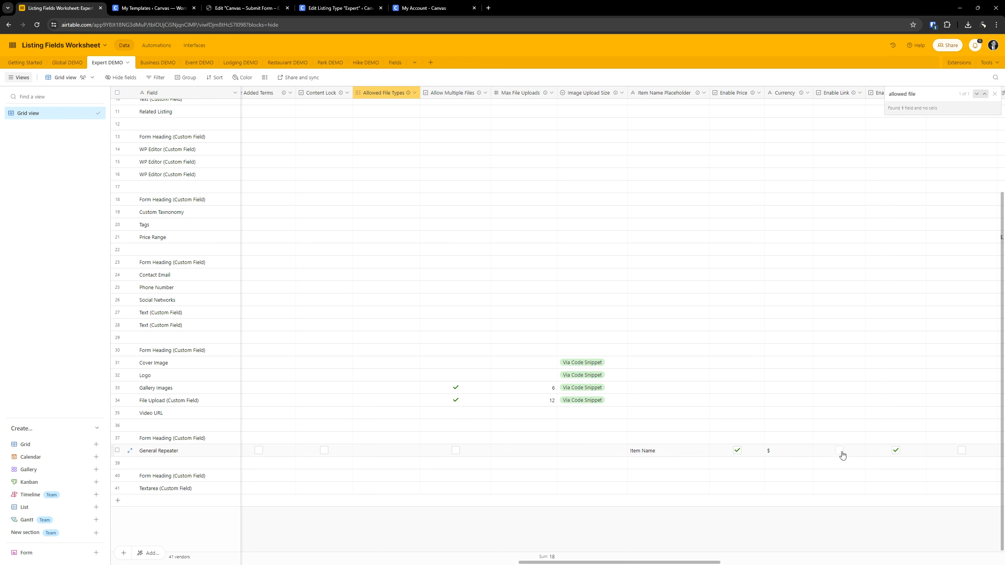
left_click(327, 4)
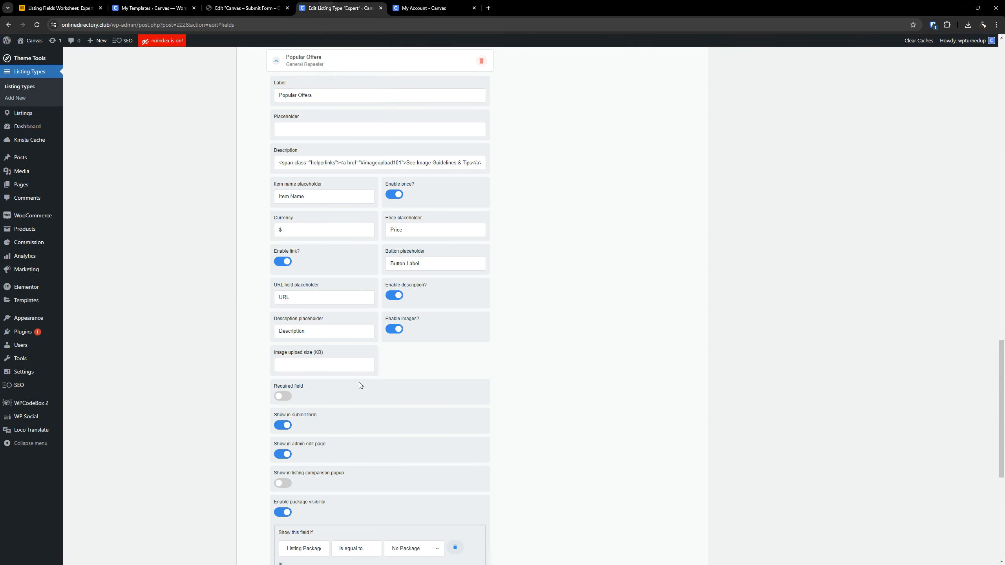
left_click(285, 258)
- Close the worksheet search and examine the General Repeater row's image, description and remaining columns against the Popular Offers field
left_click(59, 7)
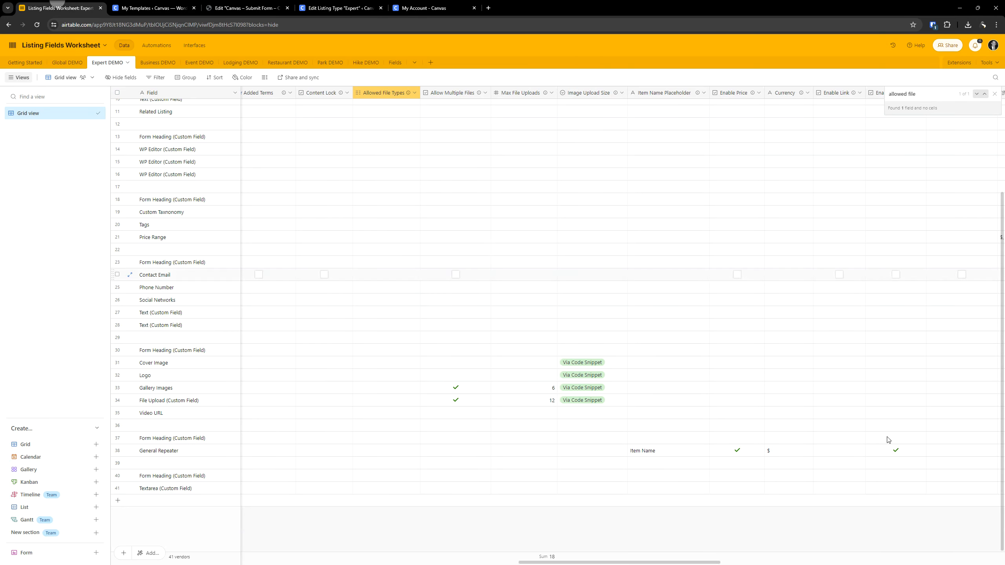
left_click(994, 94)
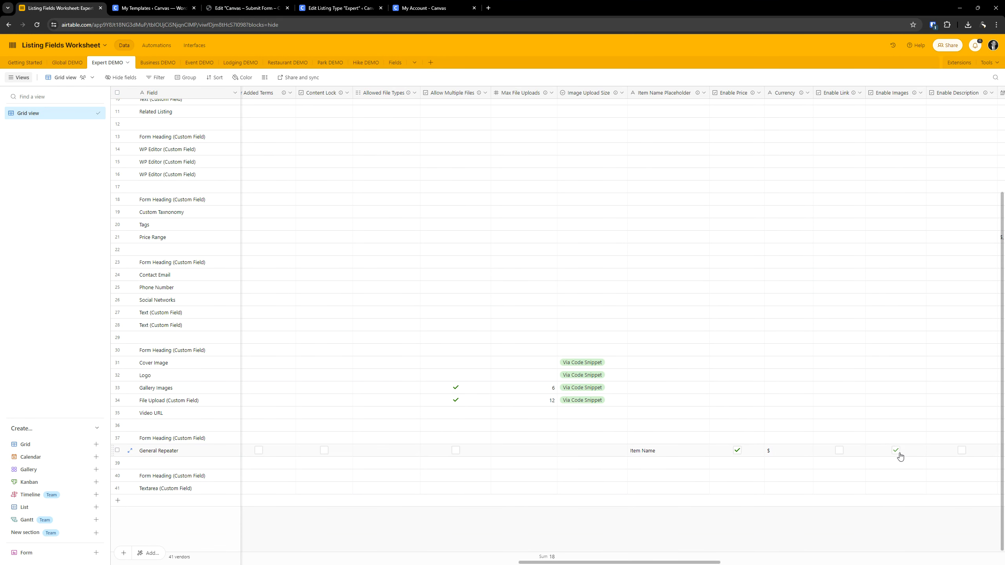
left_click(338, 8)
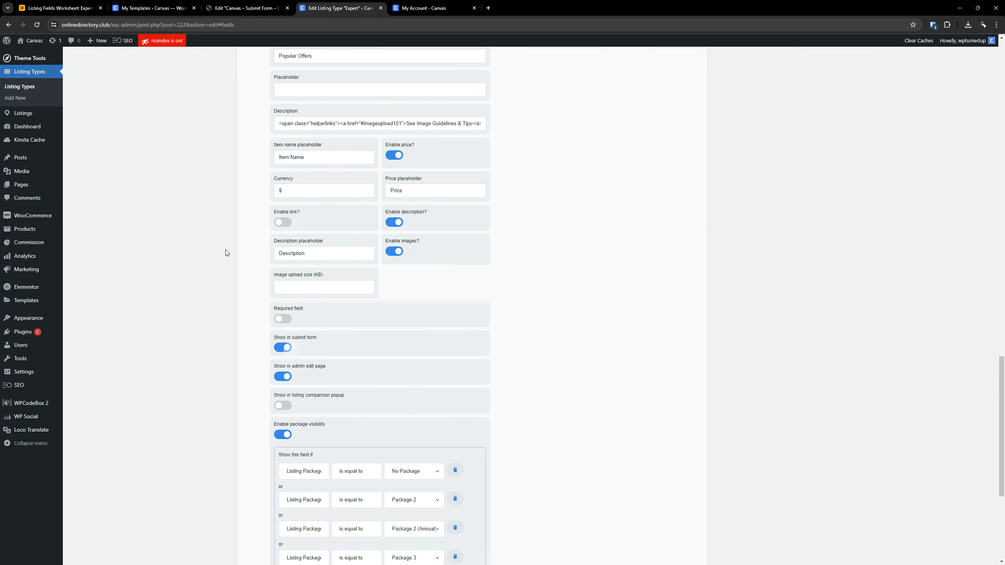
left_click(59, 8)
left_click(855, 452)
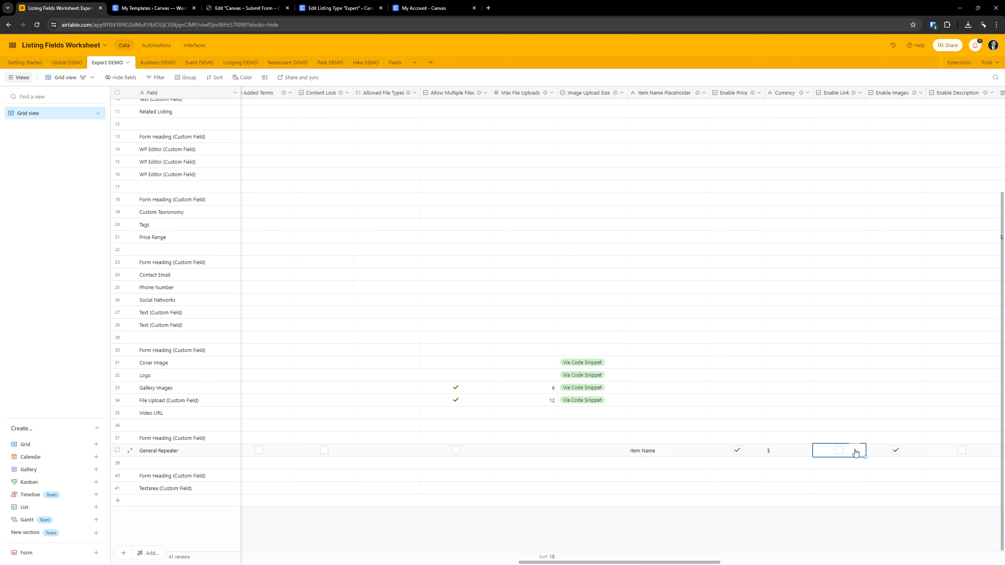
key("Right")
key("Right")
key("Right")
key("Right")
key("Right")
key("Right")
key("Right")
key("Right")
key("Right")
key("Right")
key("Right")
key("Right")
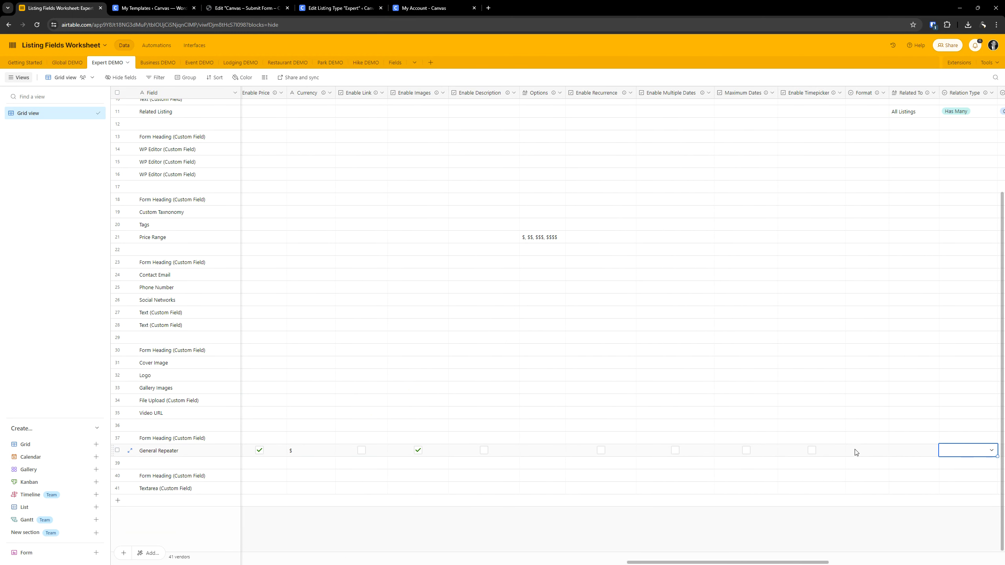
key("Right")
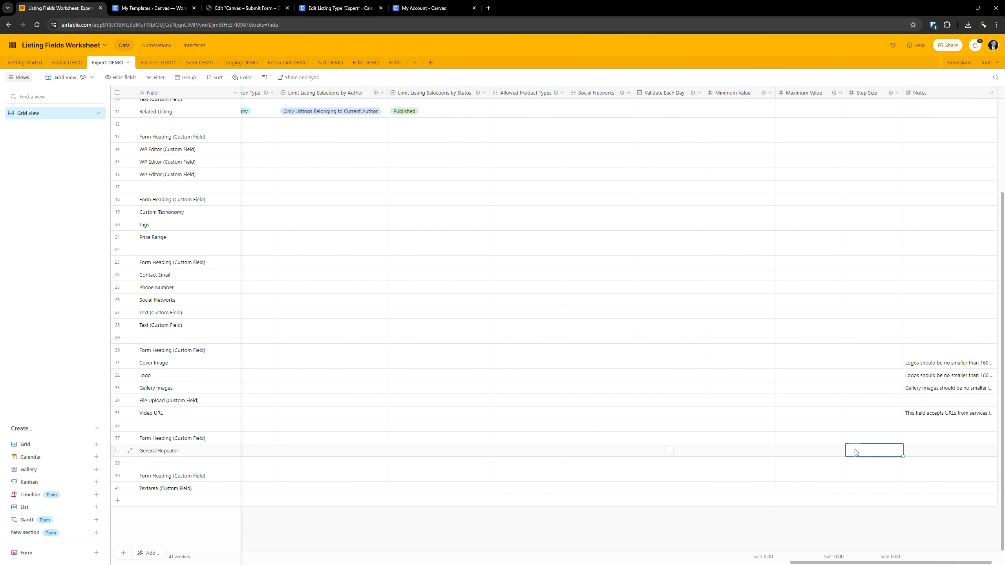
key("Left")
key("Left")
key("Left")
key("Left")
key("Left")
key("Left")
key("Left")
key("Left")
key("Left")
key("Left")
key("Left")
key("Left")
key("Left")
key("Left")
key("Left")
key("Left")
key("Left")
key("Left")
key("Left")
key("Left")
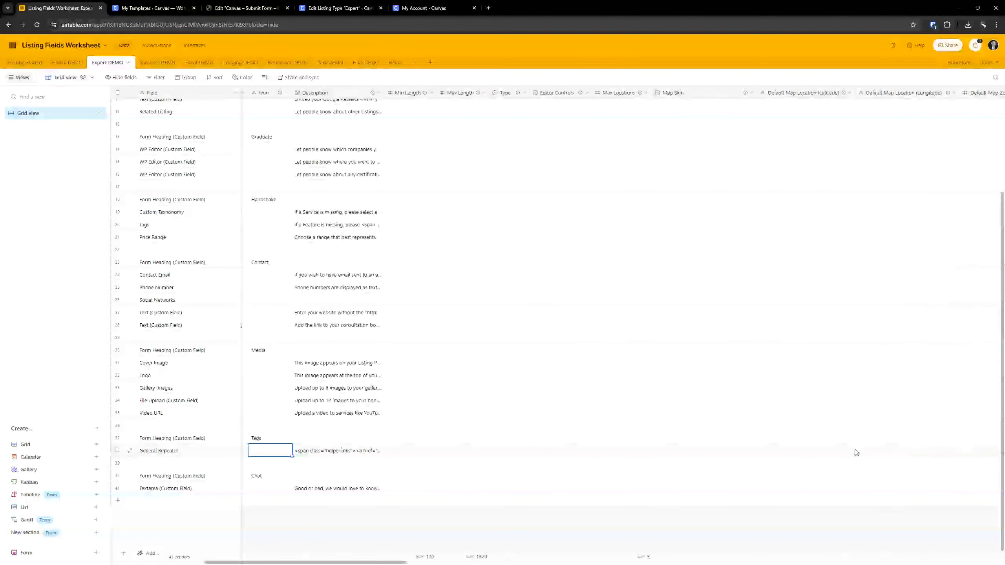
- Review the Popular Offers field's completed settings in the Expert listing type and collapse the field
left_click(332, 7)
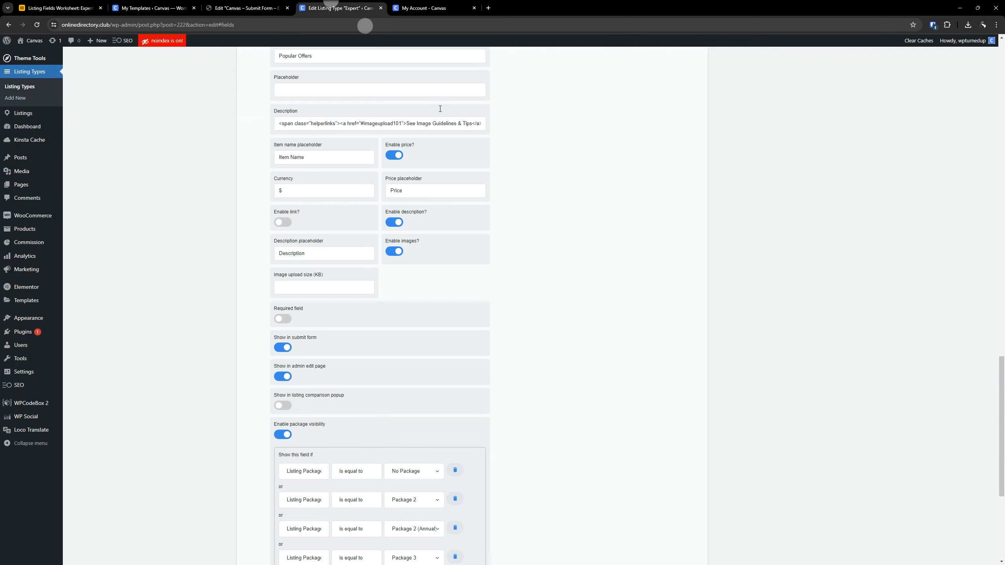
scroll(308, 313, "down", 2)
scroll(321, 318, "up", 4)
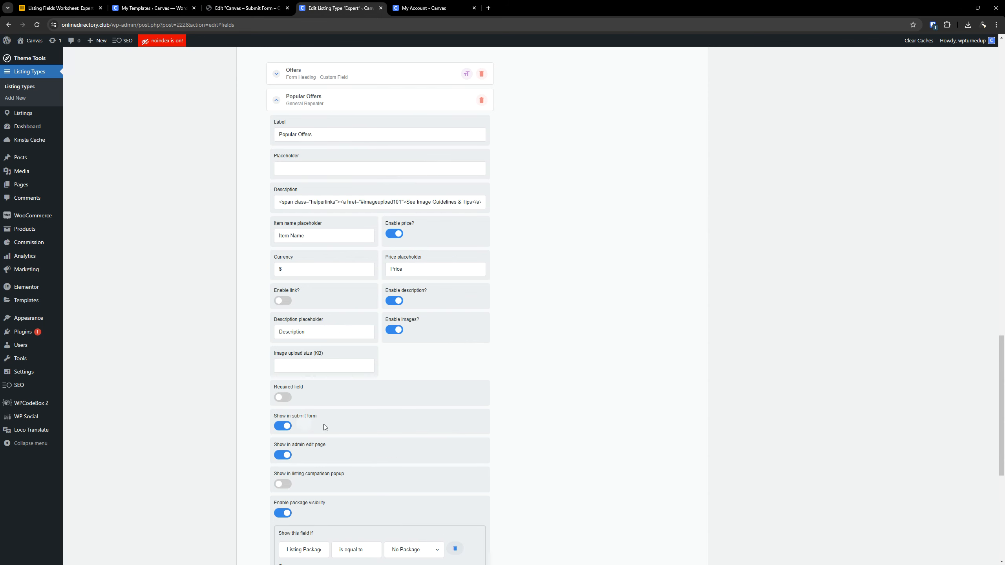
scroll(509, 384, "up", 2)
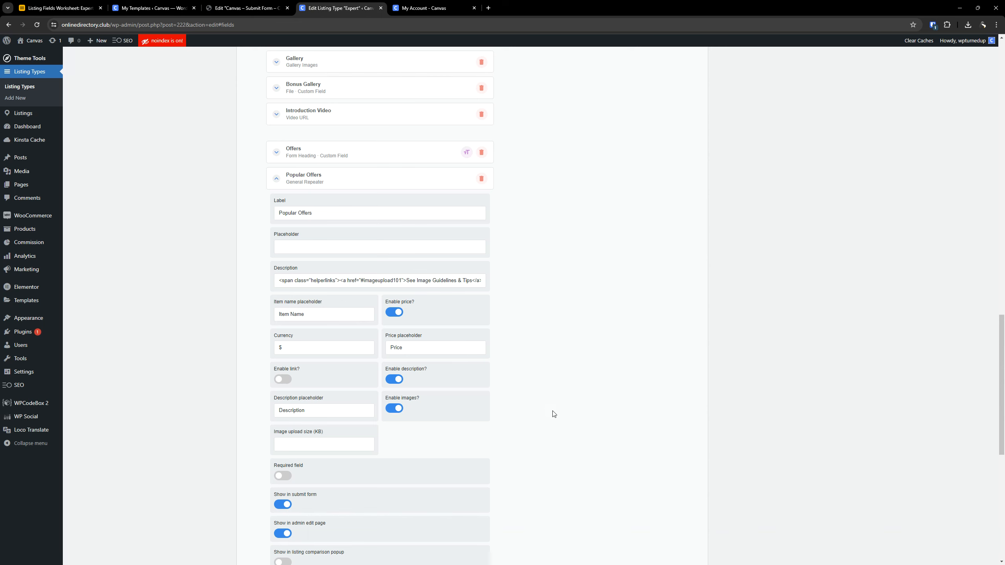
scroll(553, 414, "down", 10)
scroll(558, 408, "up", 8)
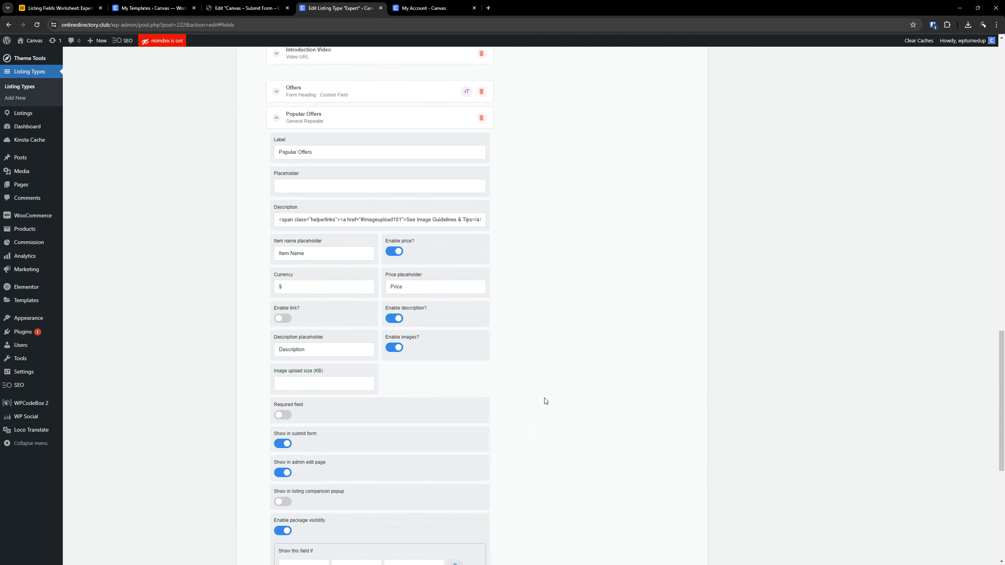
scroll(546, 401, "up", 2)
left_click(353, 187)
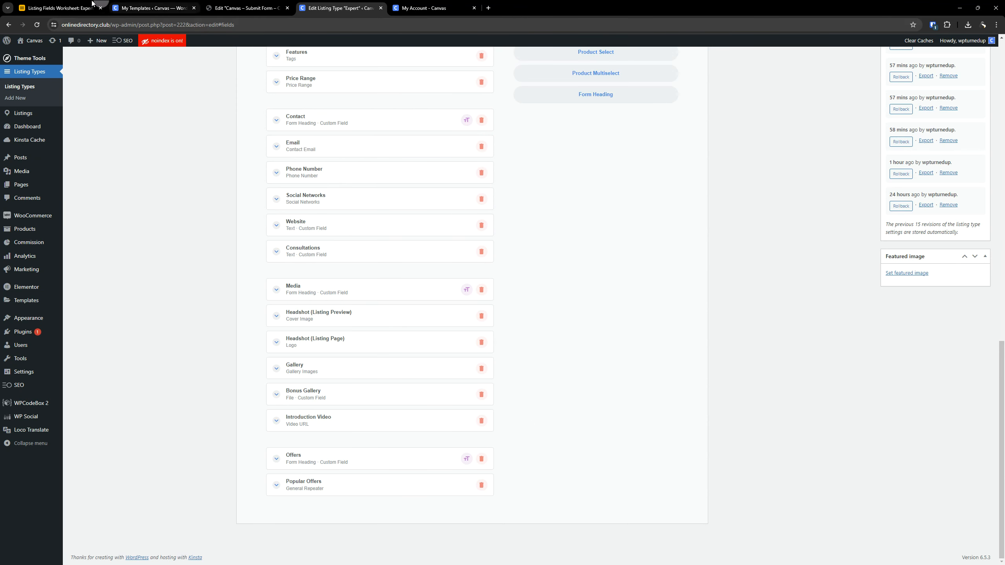
- Find the last Form Heading row in the worksheet and copy its field label, "Feedback"
left_click(59, 7)
left_click(189, 477)
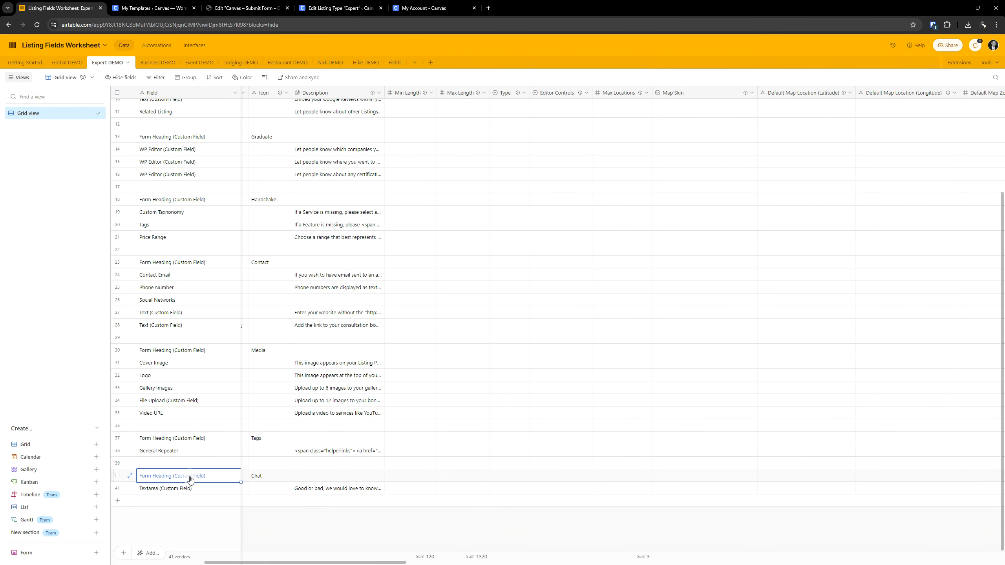
key("Right")
key("Right")
key("Right")
key("Right")
key("Right")
key("Left")
key("Left")
key("Left")
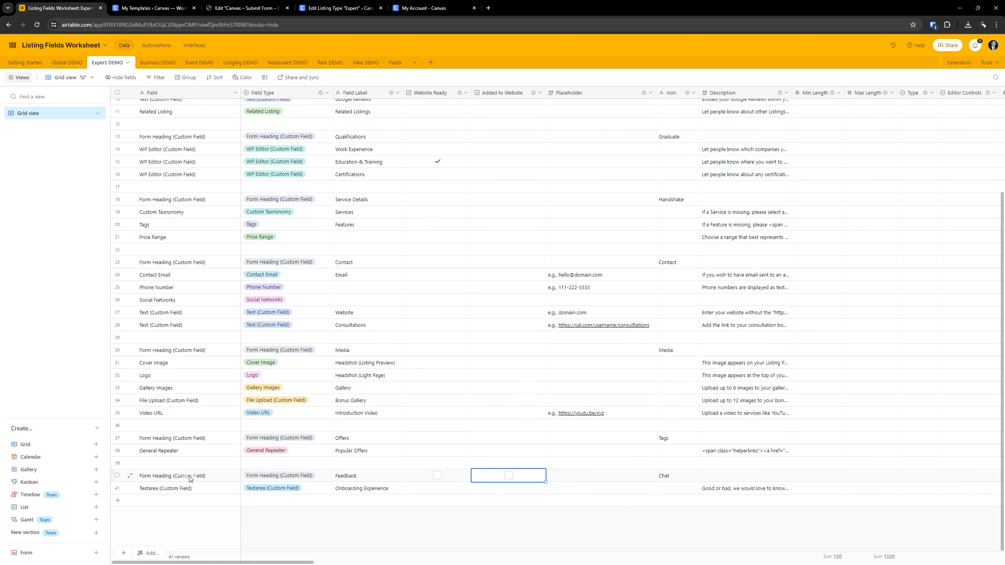
double_click(352, 480)
key("ctrl+c")
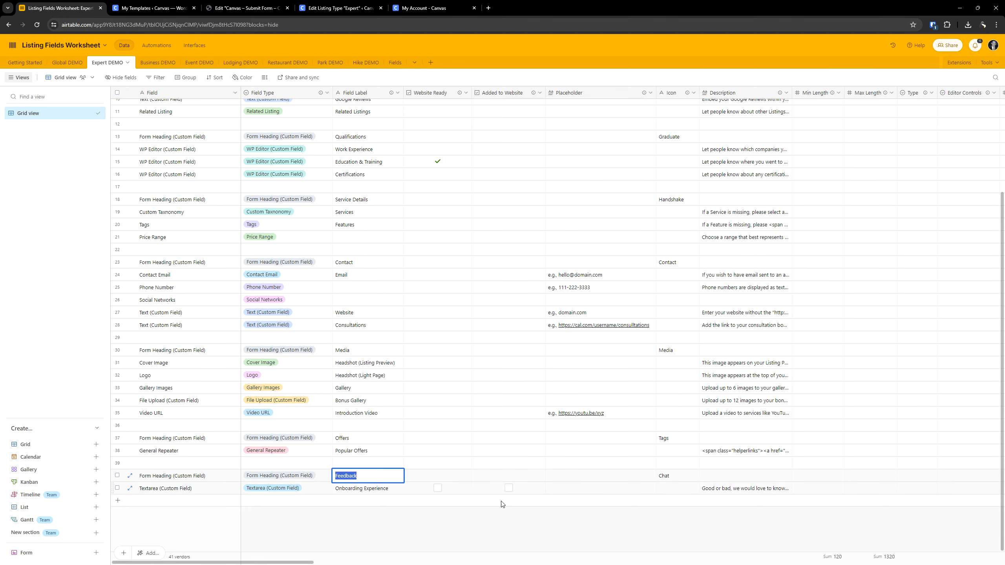
- Add a Form Heading custom field to the Expert listing type and paste "Feedback" as its label
left_click(347, 3)
scroll(518, 370, "up", 8)
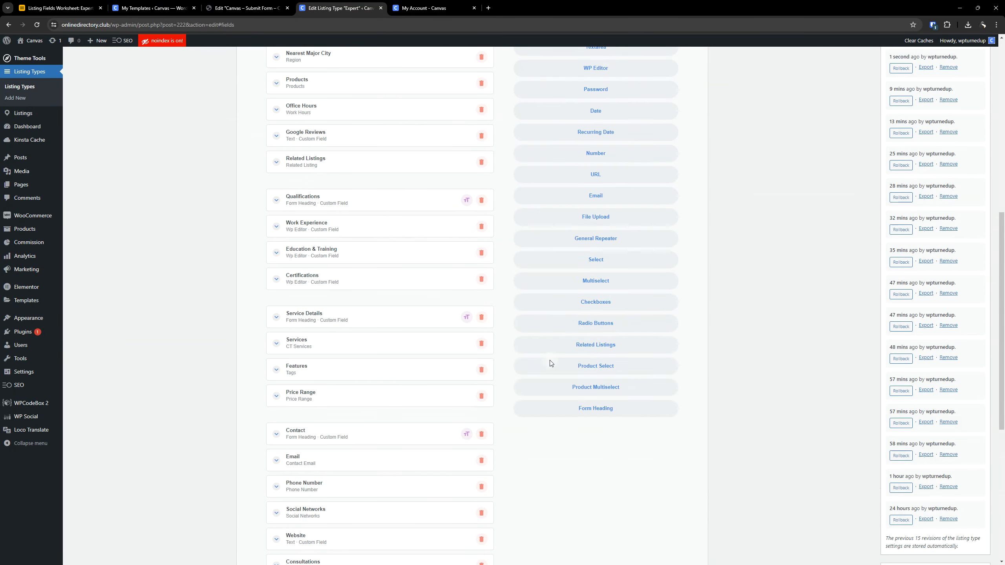
left_click(612, 418)
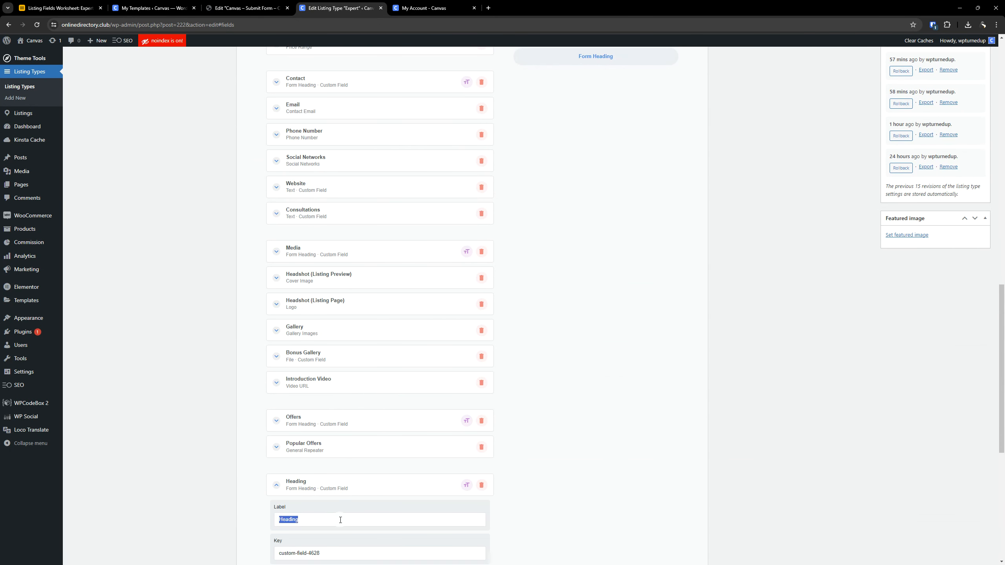
key("ctrl+v")
- Give the Feedback heading the filled speech-bubble icon from a "chat" search in material icons, and turn off its listing comparison popup display
scroll(354, 355, "down", 7)
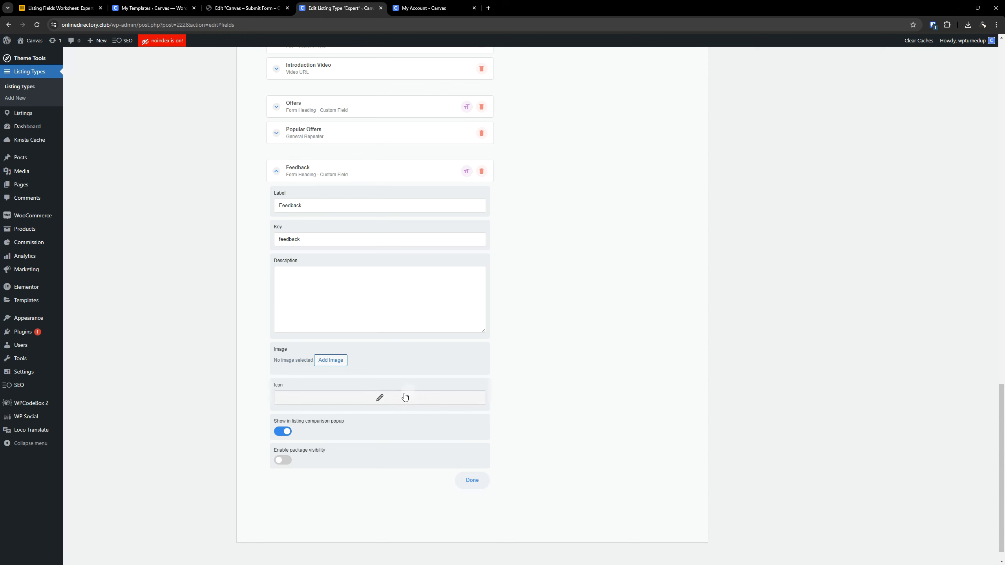
left_click(83, 3)
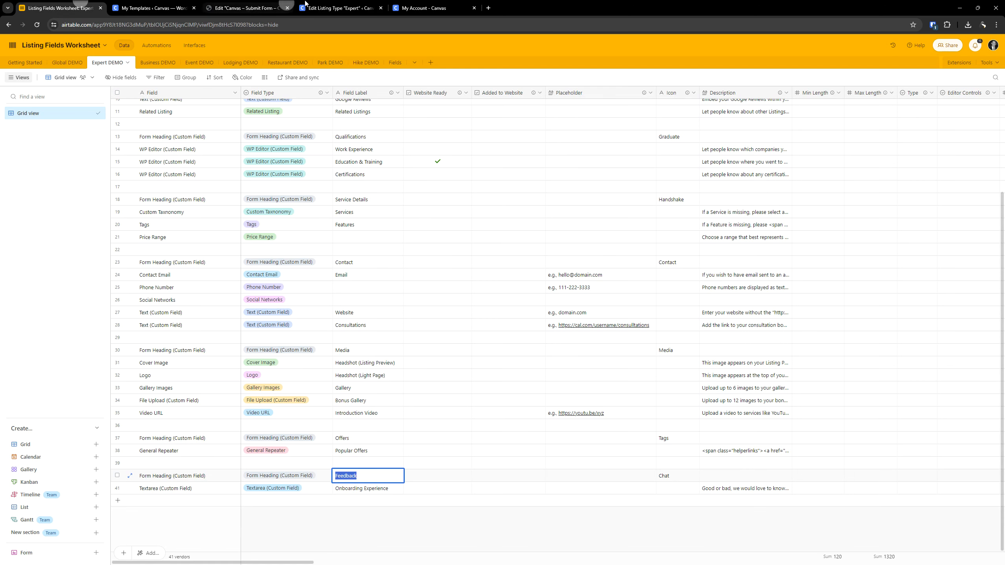
left_click(331, 3)
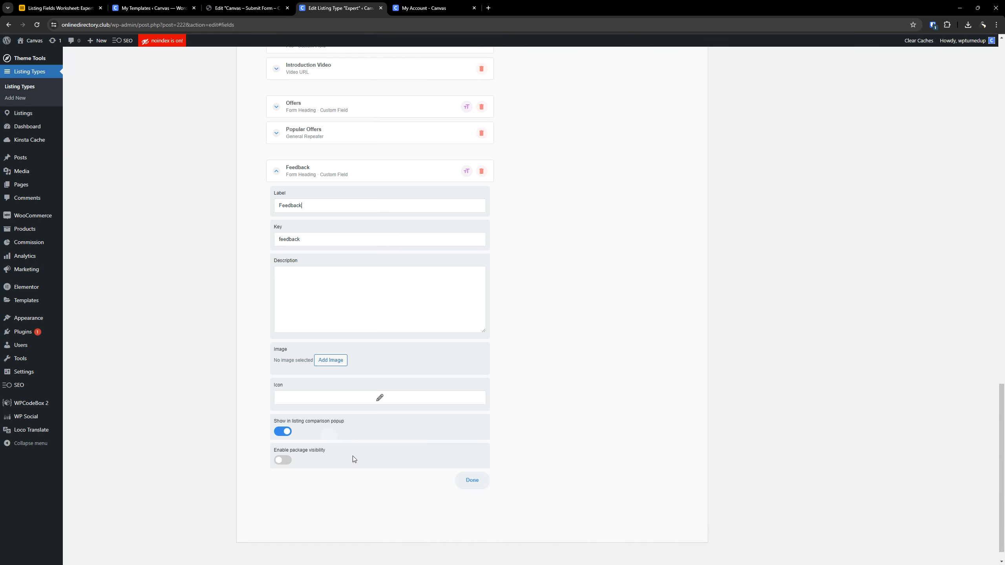
left_click(391, 401)
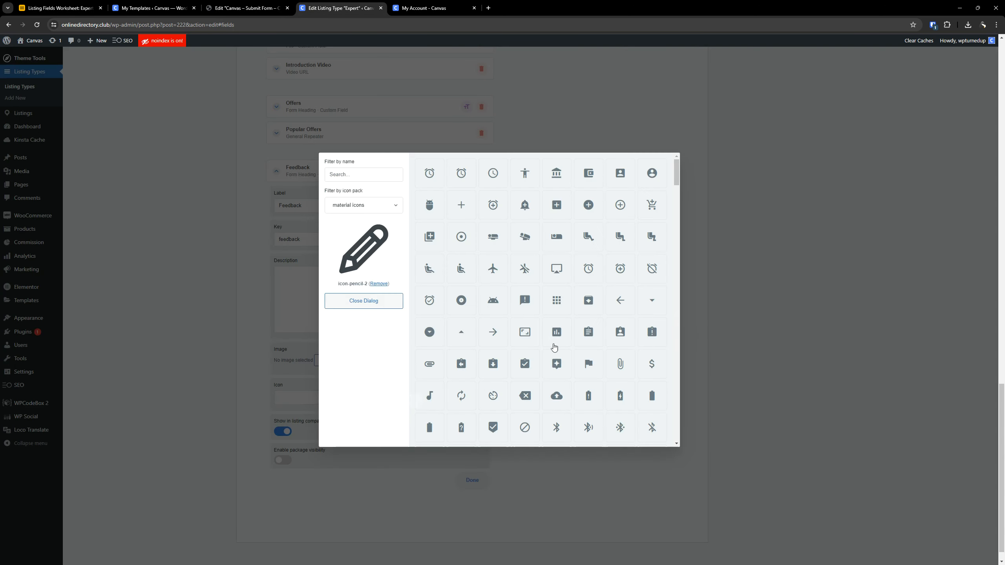
left_click(362, 176)
type("chat")
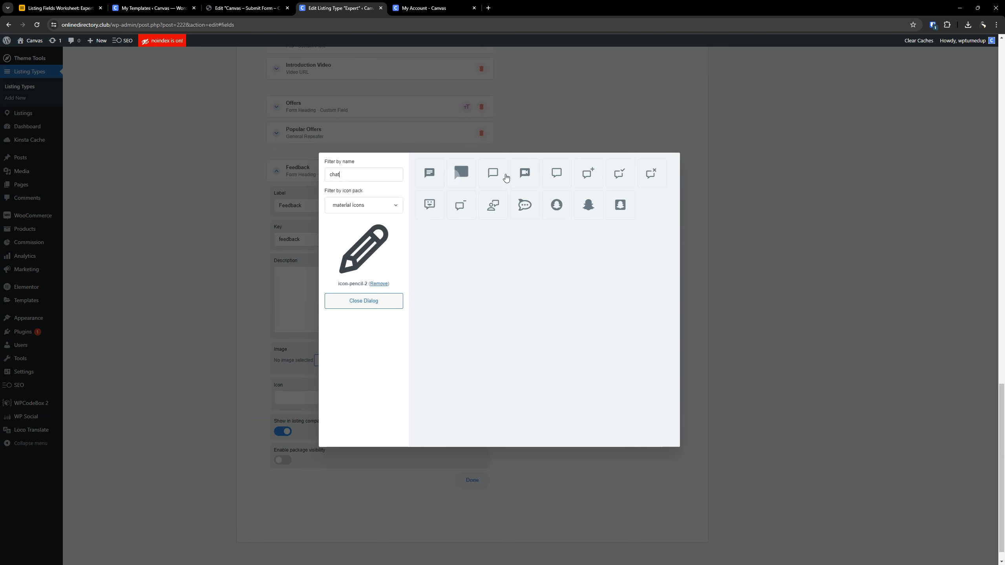
left_click(425, 171)
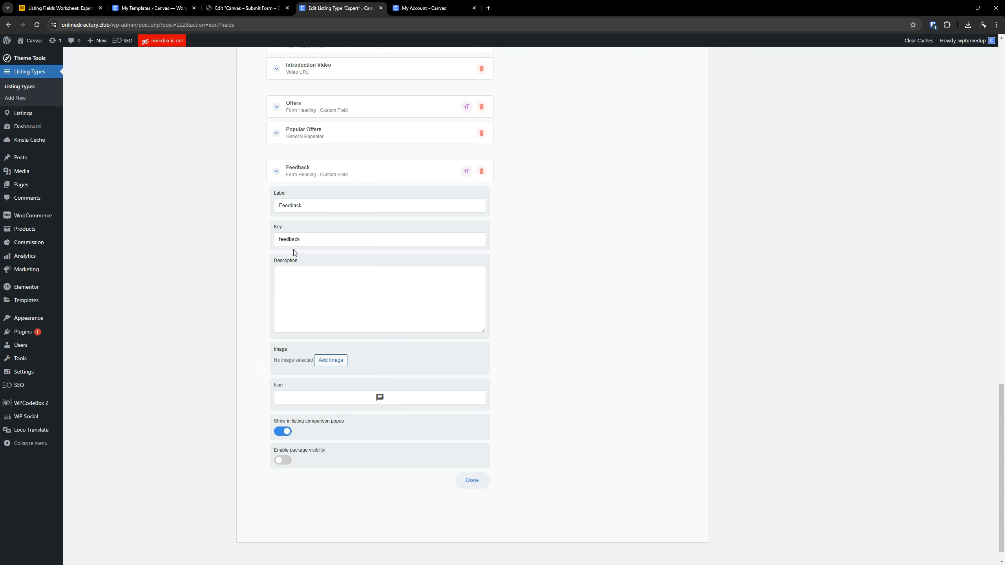
left_click(282, 431)
left_click(304, 178)
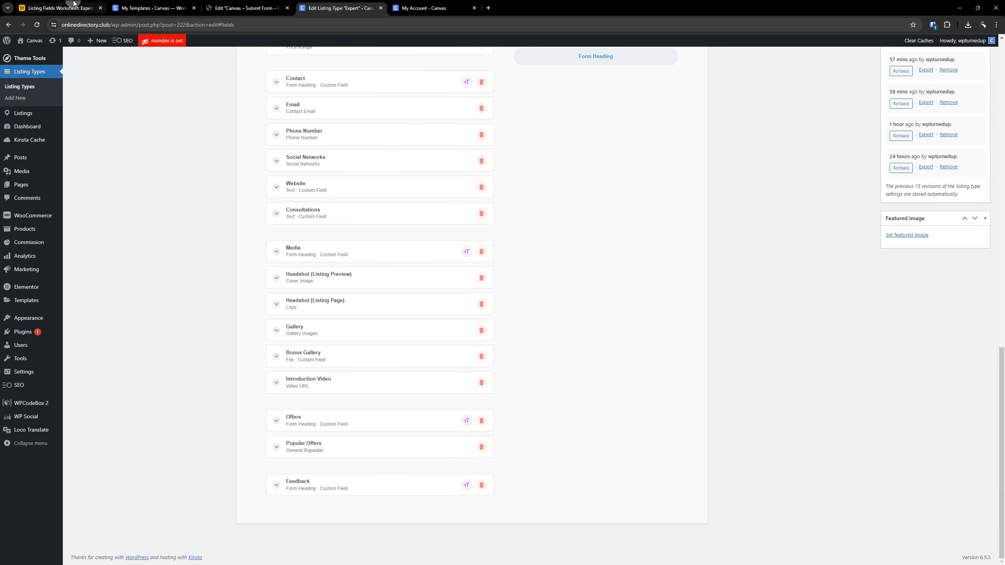
- Copy the field label "Onboarding Experience" from the worksheet's Textarea row
left_click(59, 8)
left_click(287, 518)
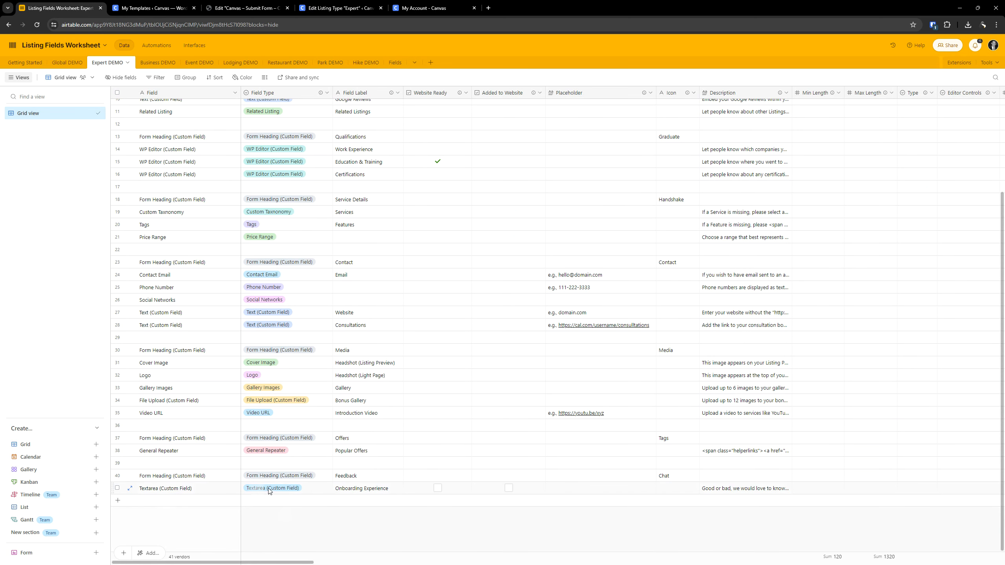
double_click(366, 489)
key("ctrl+c")
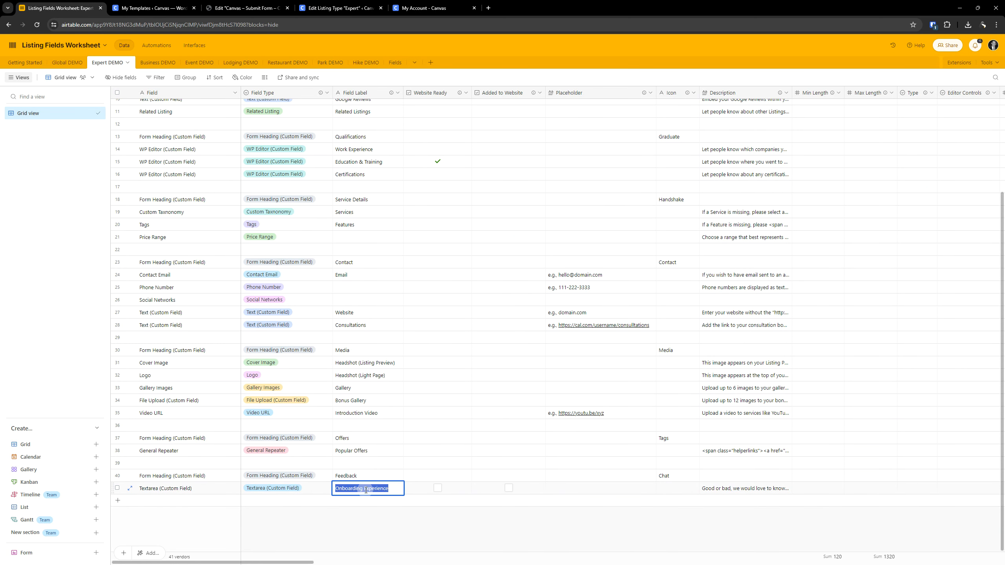
- Add a Textarea custom field labelled "Onboarding Experience" to the Expert listing type and turn off its display in the listing comparison popup
left_click(338, 5)
scroll(625, 365, "up", 15)
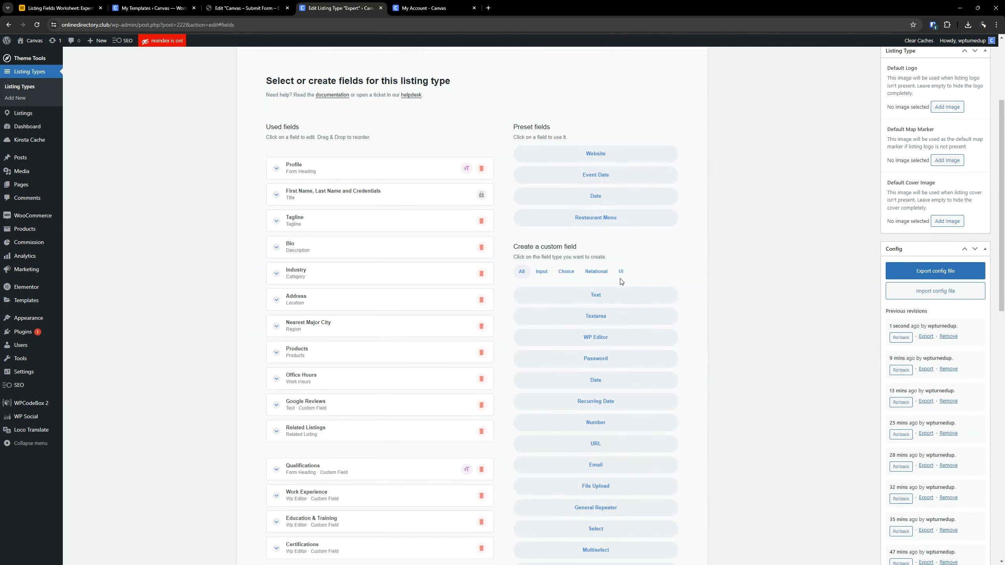
scroll(615, 234, "down", 3)
left_click(616, 209)
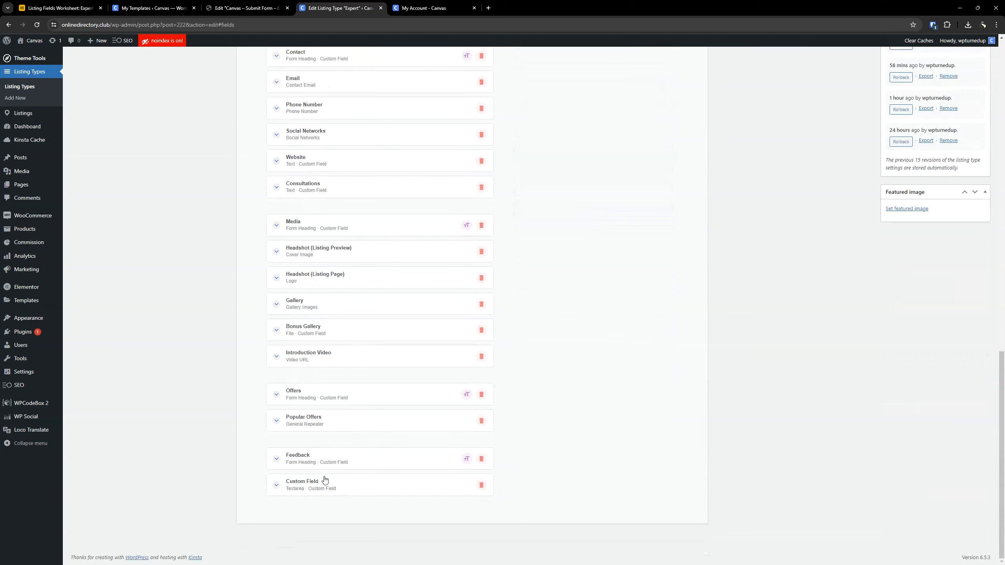
scroll(356, 351, "down", 4)
triple_click(323, 319)
key("ctrl+v")
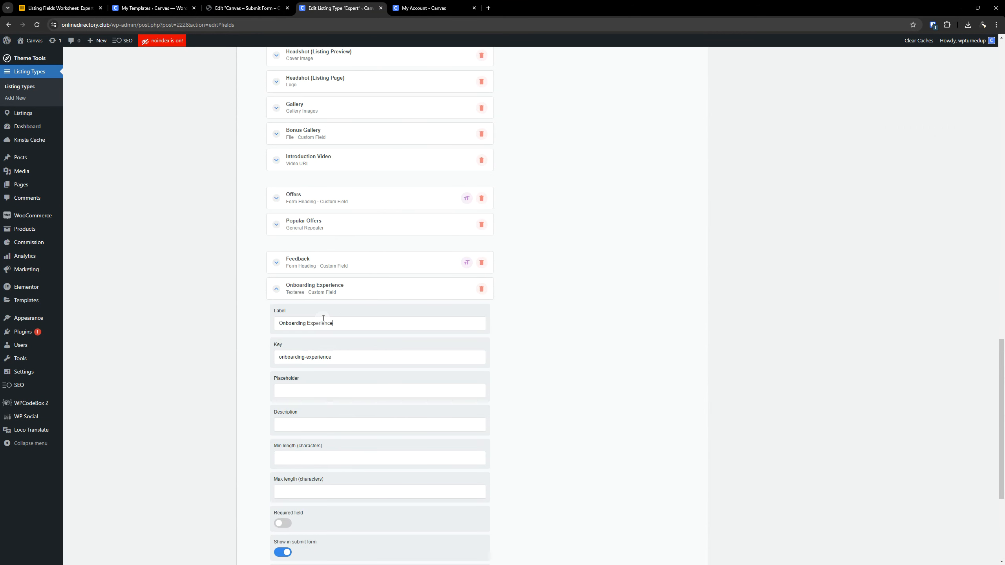
scroll(341, 309, "down", 4)
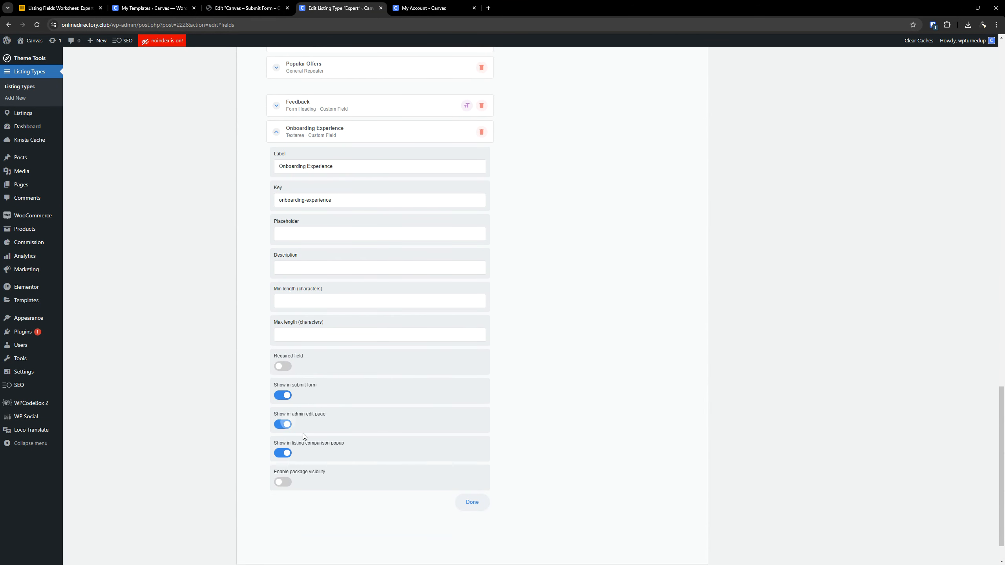
left_click(286, 455)
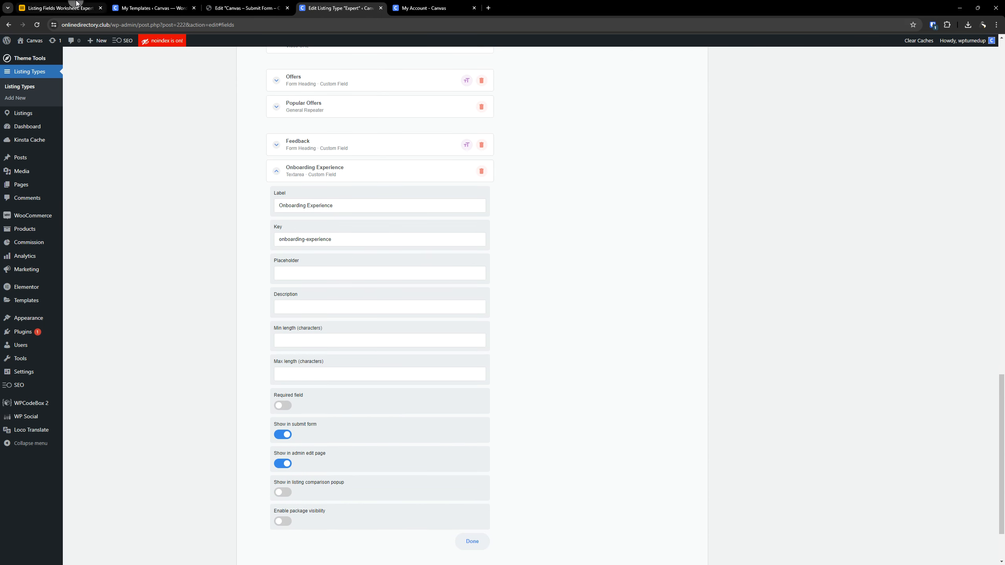
- Copy the "Good or bad, we would love to know about your experience…" description from the worksheet's Textarea row into the Onboarding Experience field's Description
left_click(60, 7)
double_click(710, 489)
key("ctrl+c")
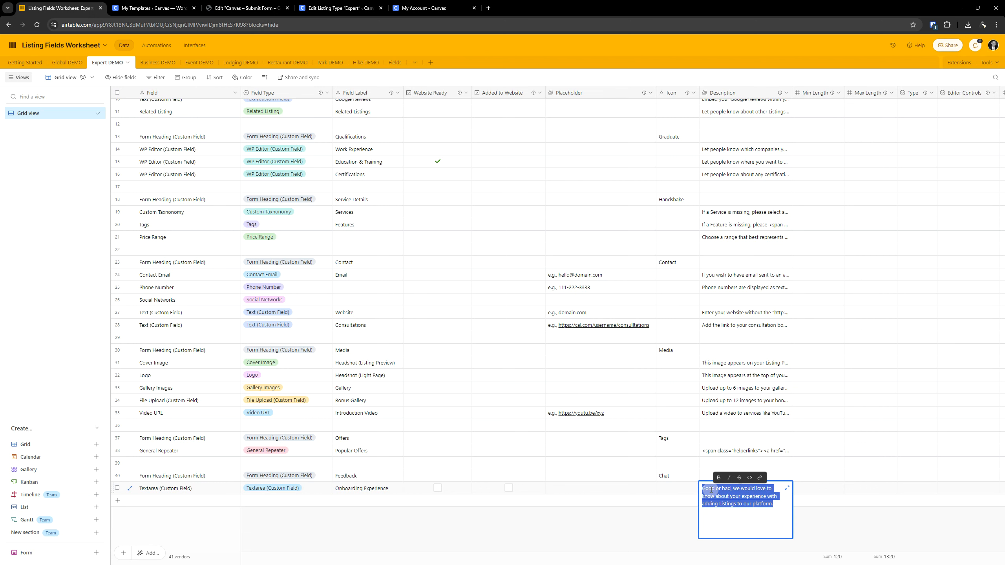
left_click(340, 8)
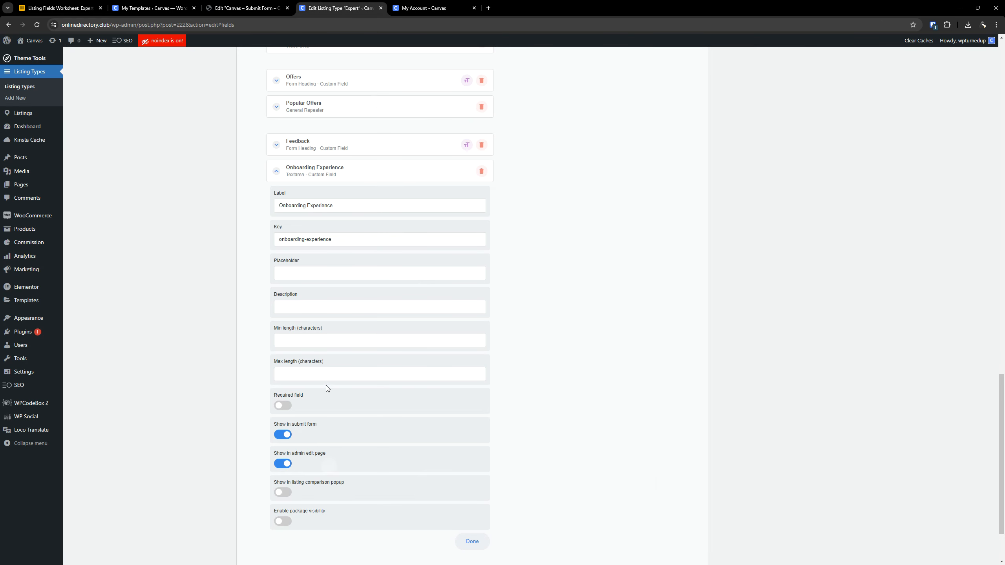
left_click(288, 305)
key("ctrl+v")
left_click_drag(313, 307, 257, 304)
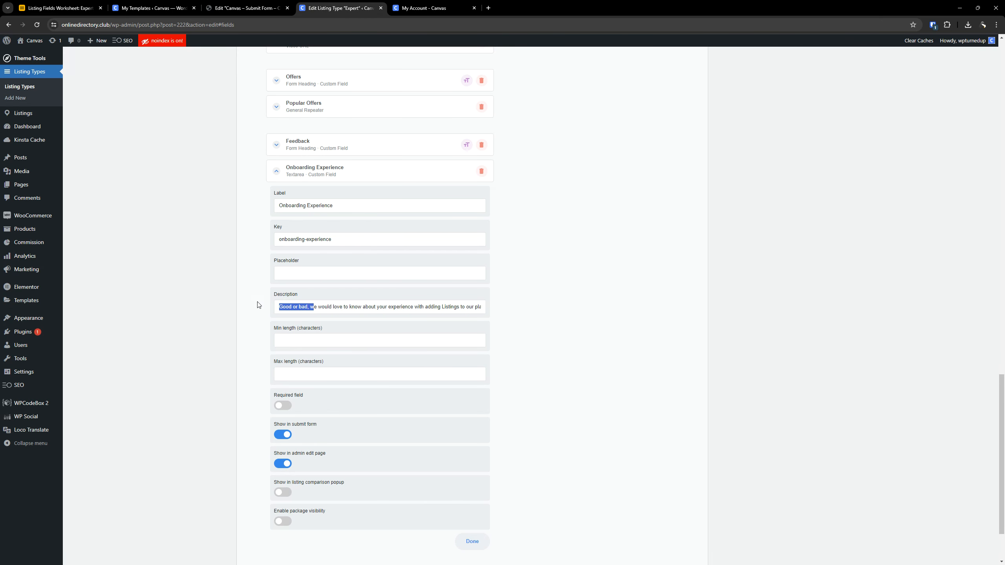
left_click(324, 308)
key("End")
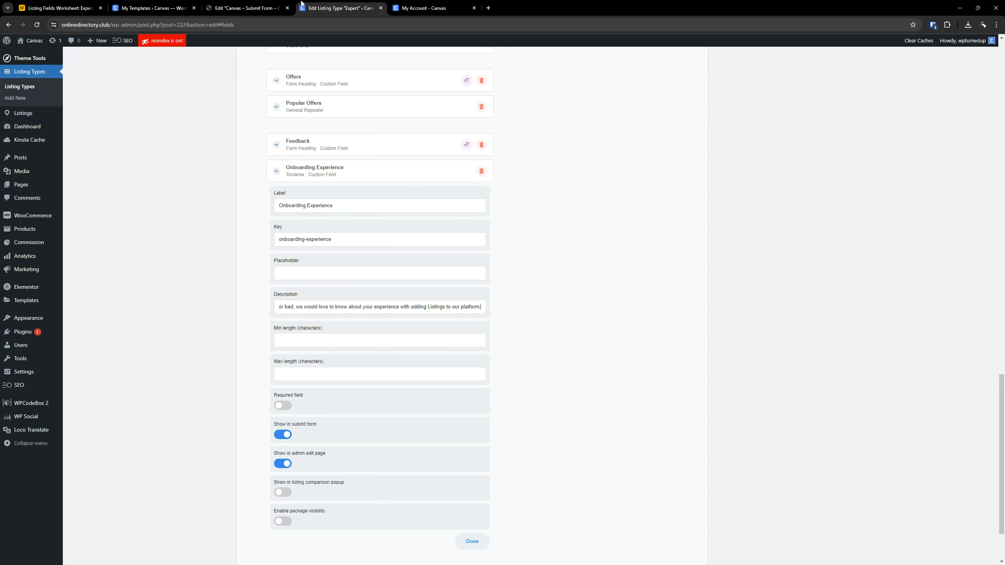
- Check the worksheet's Textarea row for the remaining settings, from minimum length through required, submit form, package visibility, listing comparison and allowed file types
left_click(60, 8)
left_click(829, 493)
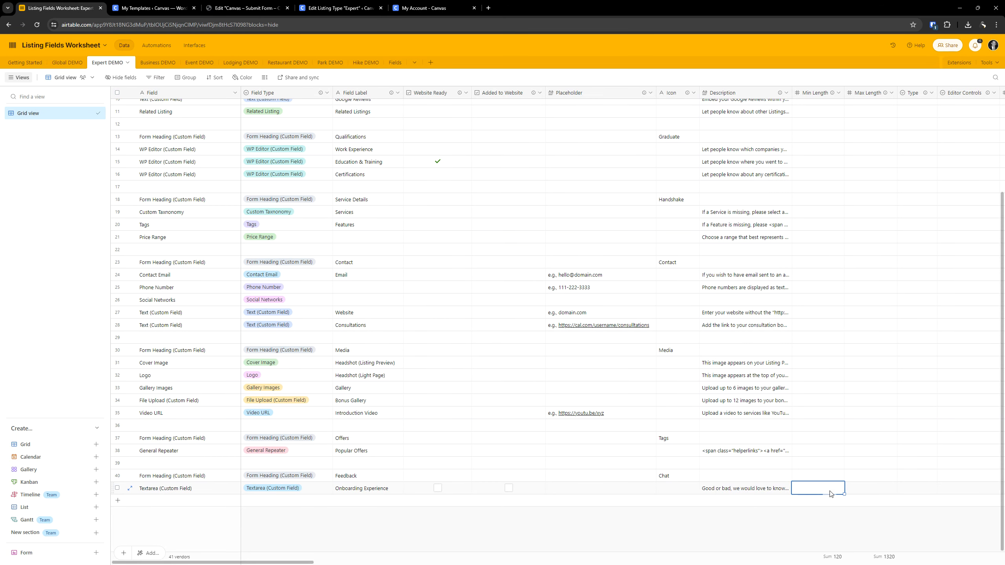
key("Right")
key("Right")
key("Right")
key("Right")
key("Right")
key("Right")
key("Right")
key("Right")
key("Right")
key("Right")
key("Right")
key("Right")
key("Right")
key("Right")
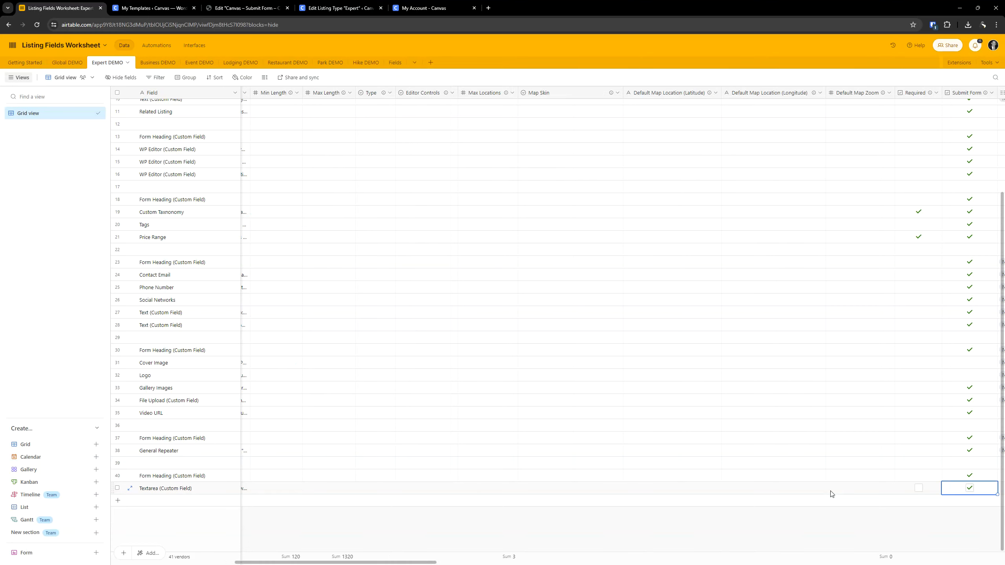
key("Right")
key("Right")
key("Right")
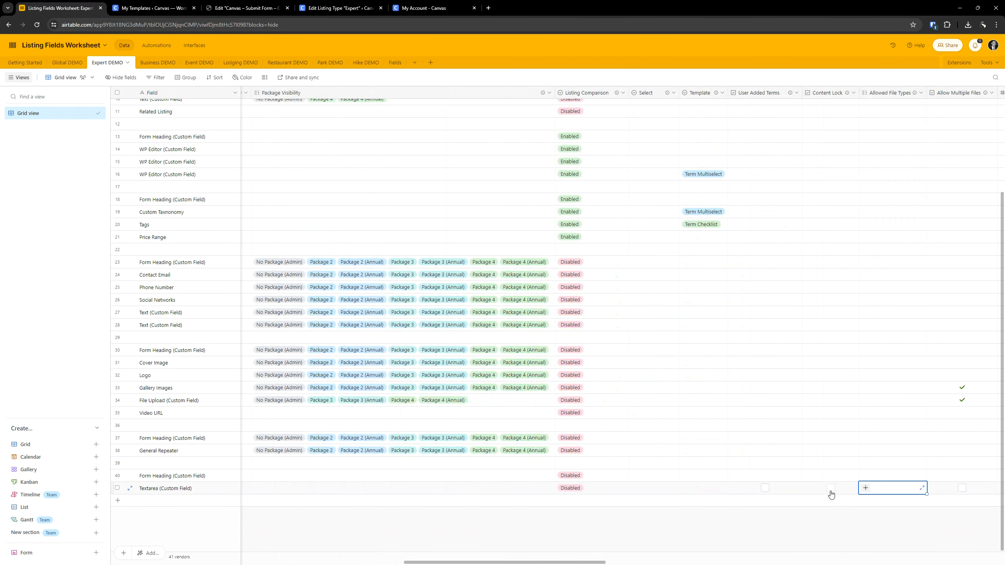
left_click(340, 8)
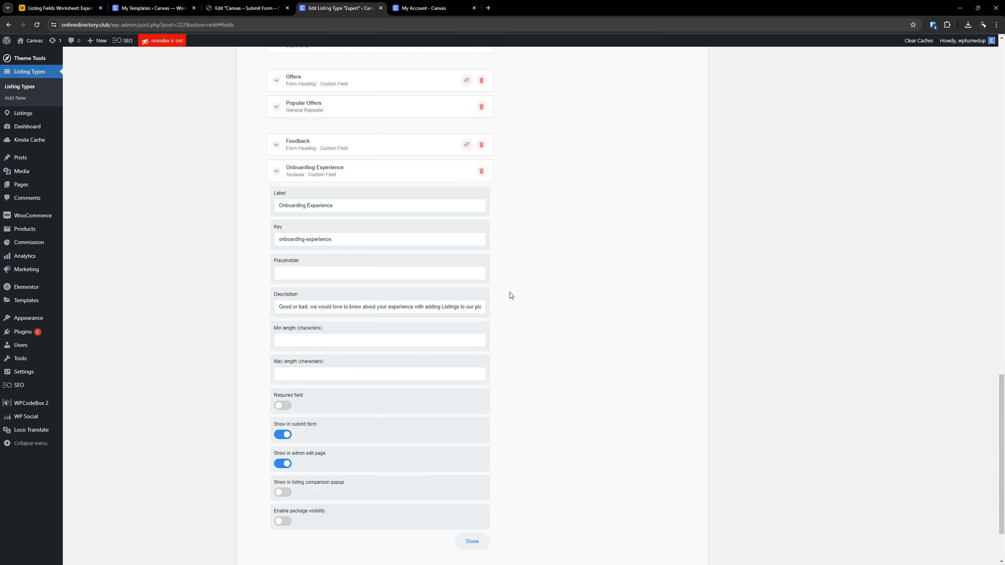
- Save the Expert listing type and review its complete list of used fields
scroll(510, 305, "up", 6)
scroll(510, 309, "up", 15)
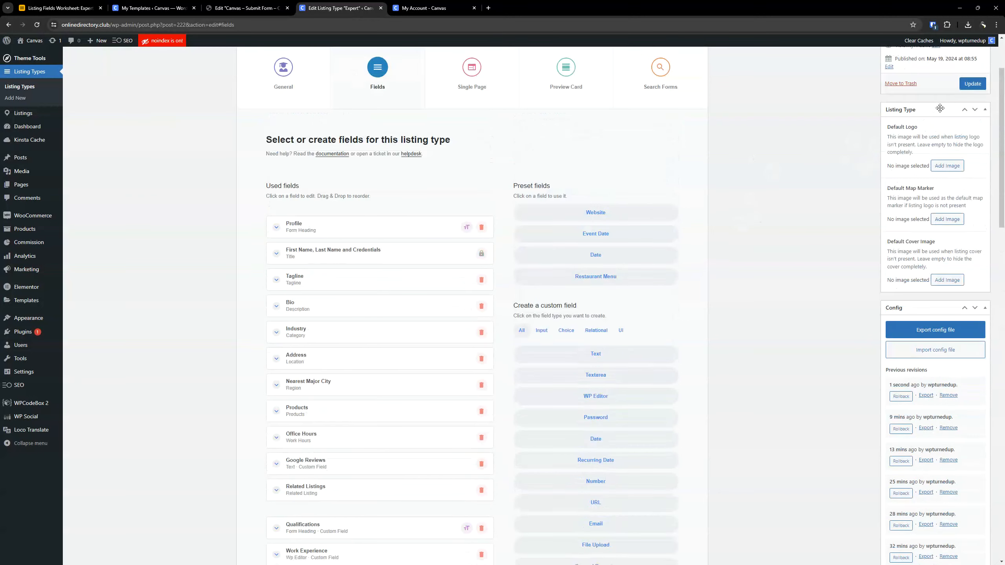
left_click(973, 84)
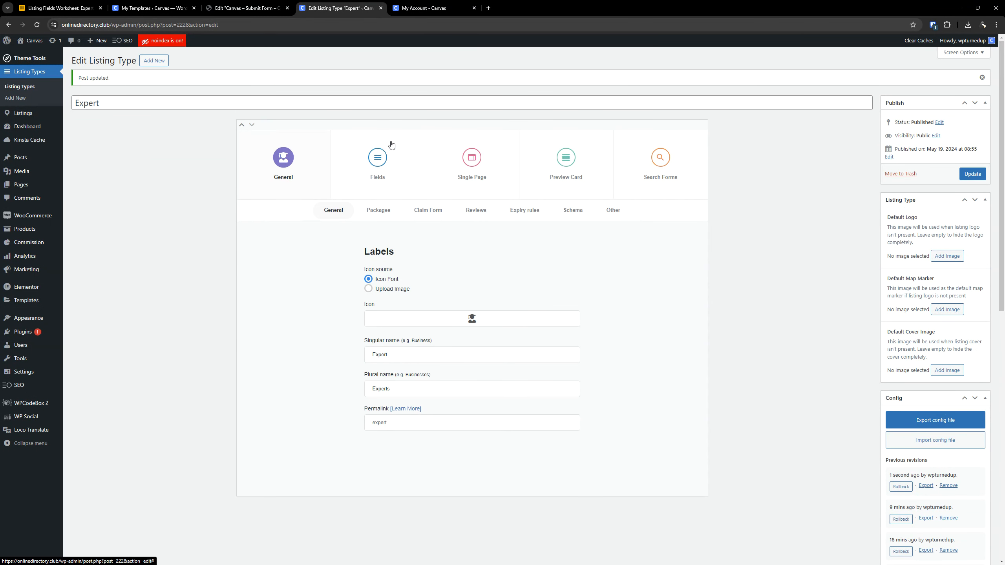
left_click(392, 144)
scroll(215, 265, "down", 15)
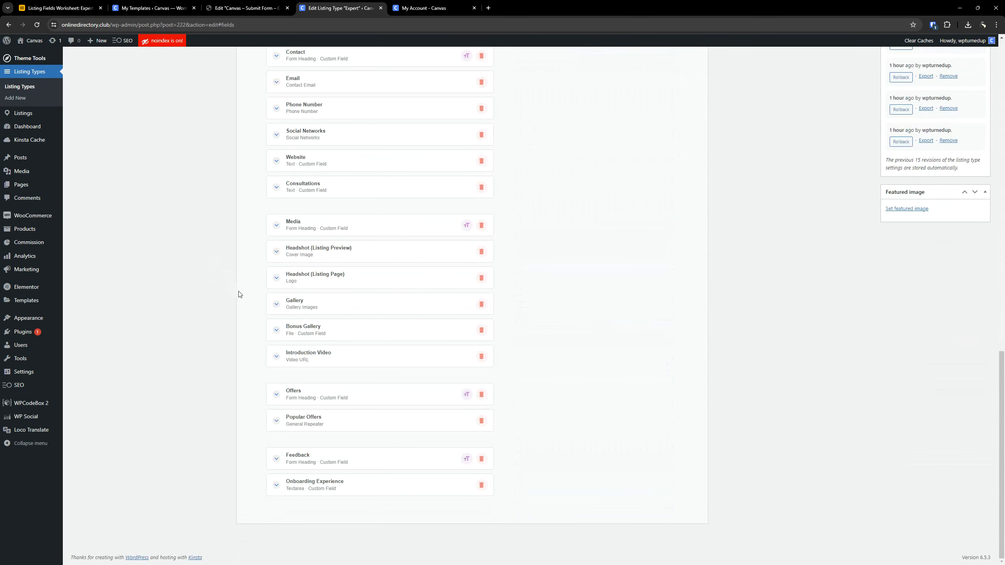
scroll(243, 290, "up", 15)
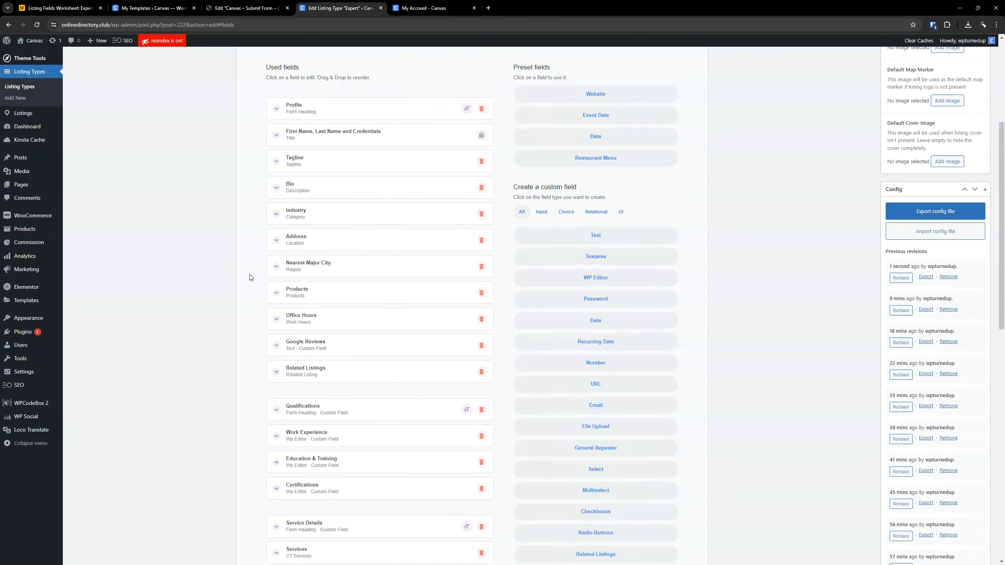
scroll(252, 278, "up", 5)
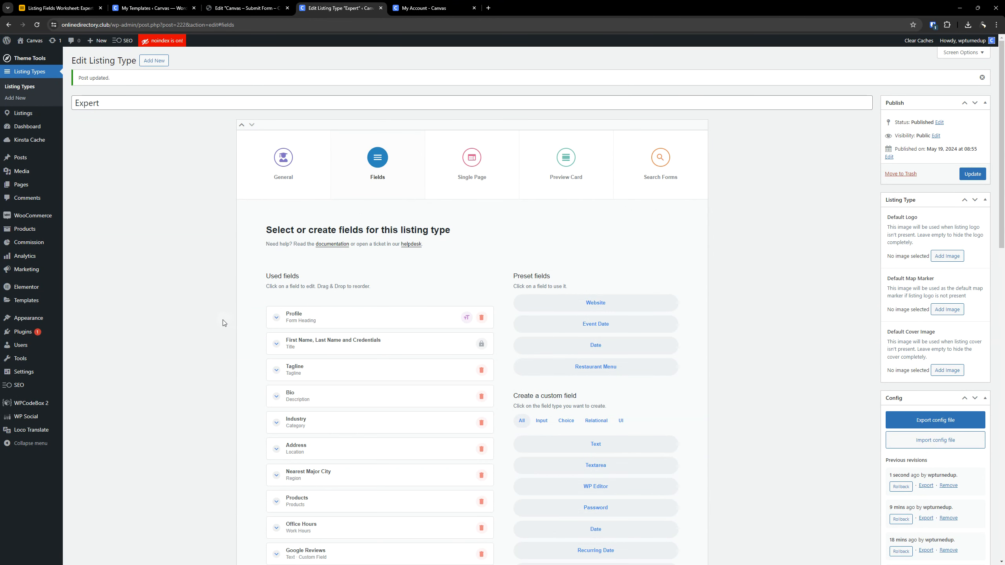
- Reload the front-end listing edit form and examine its sections from Profile to Feedback, including their heading icons, fields and section navigation
left_click(425, 8)
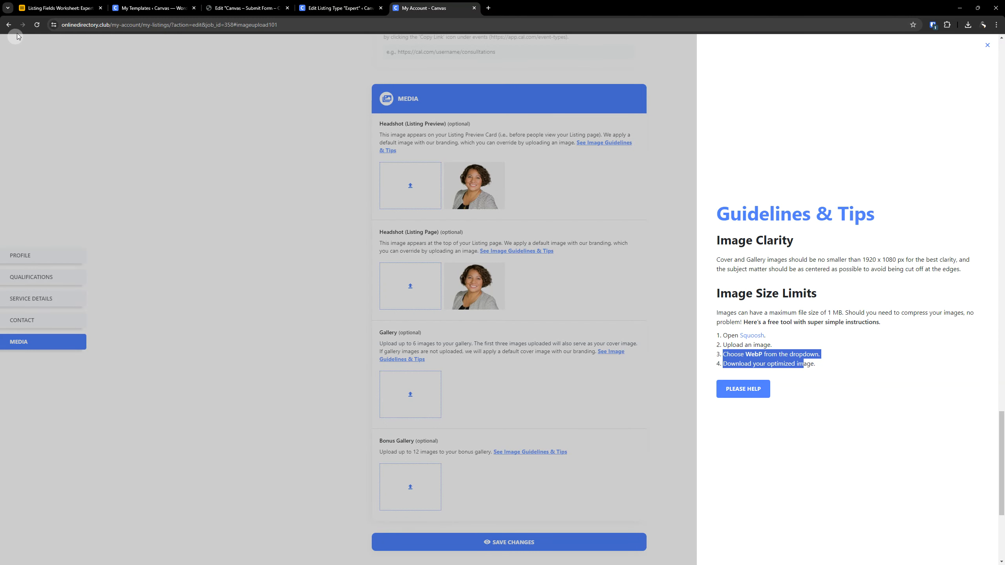
left_click(36, 25)
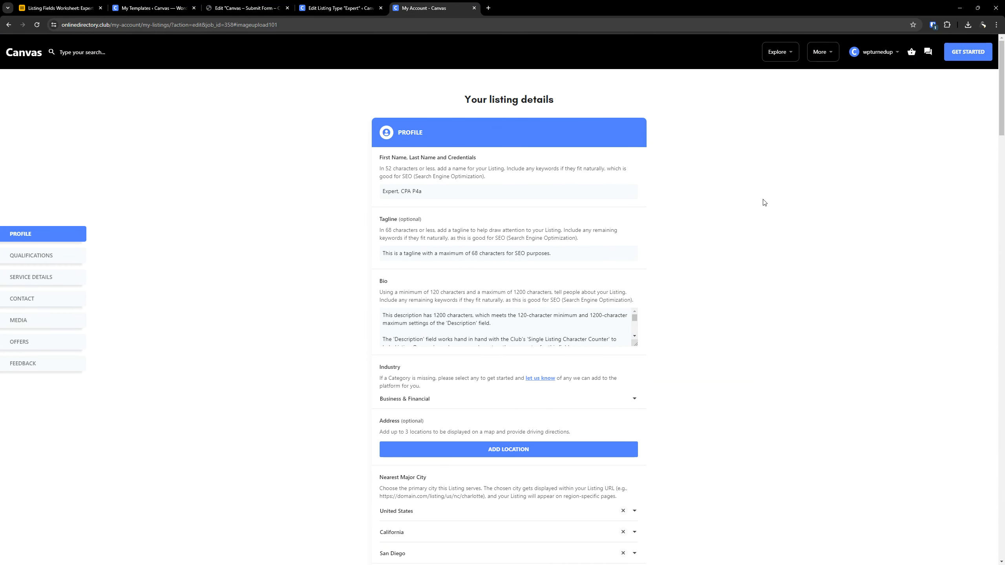
left_click(436, 136)
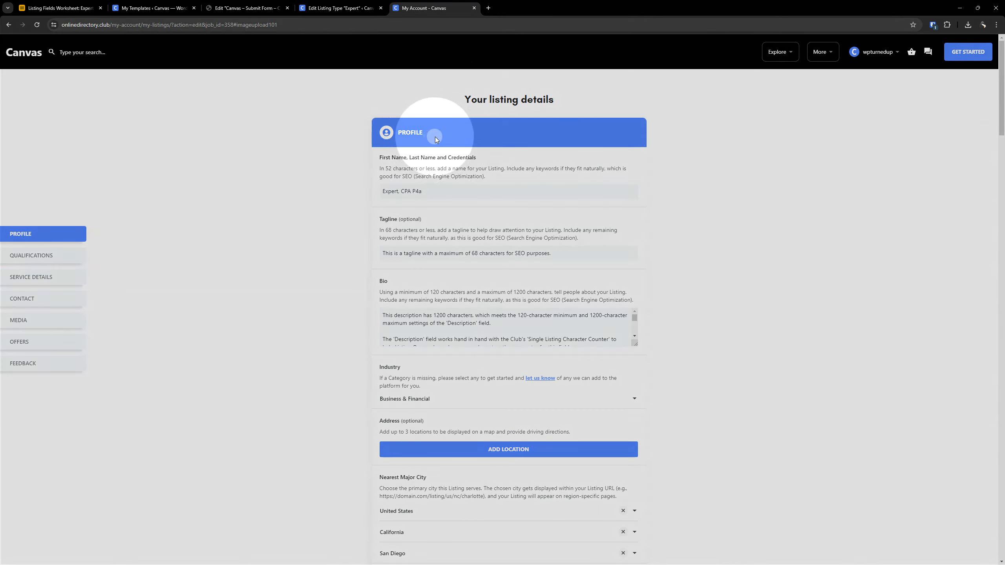
scroll(434, 136, "down", 10)
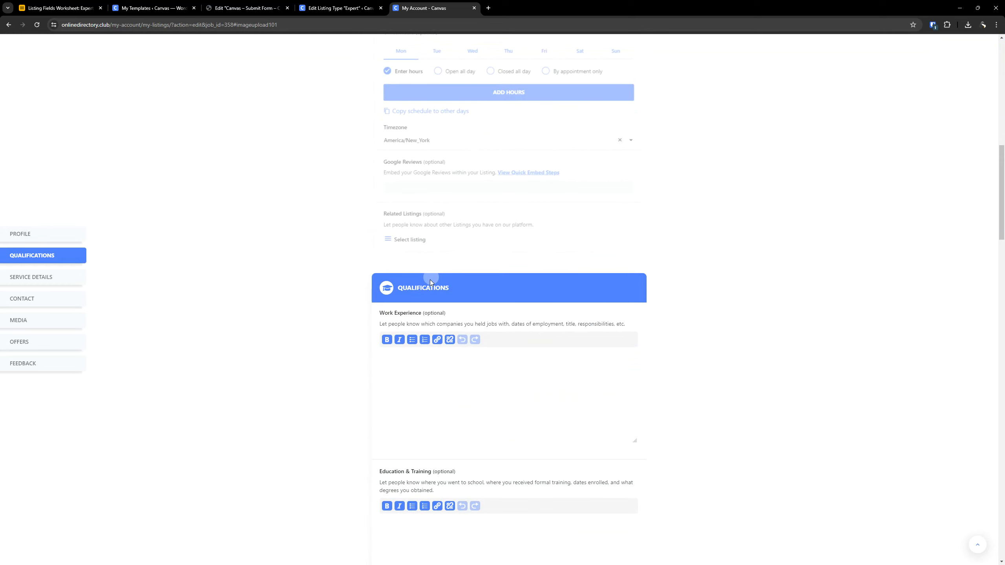
scroll(470, 234, "down", 15)
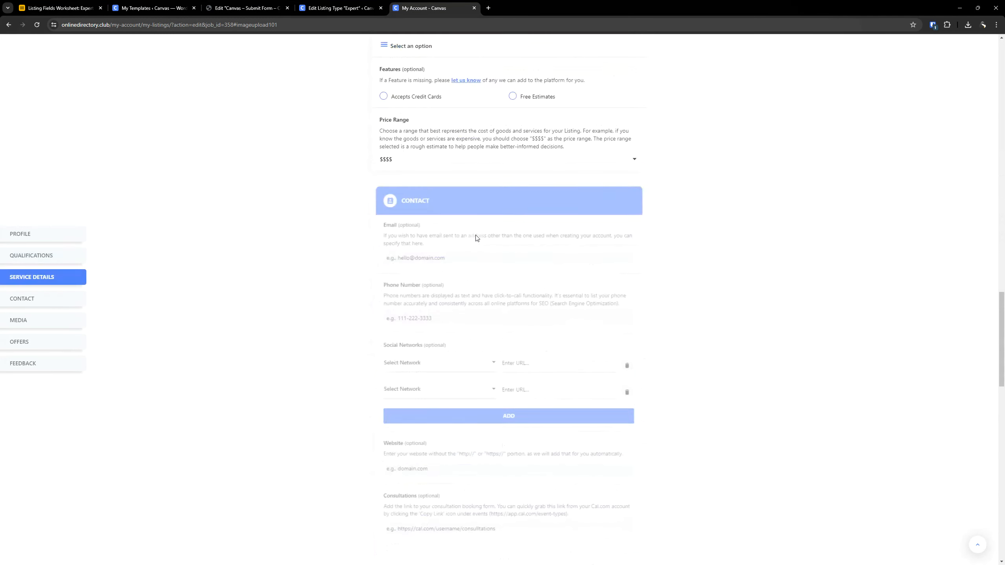
scroll(451, 242, "up", 8)
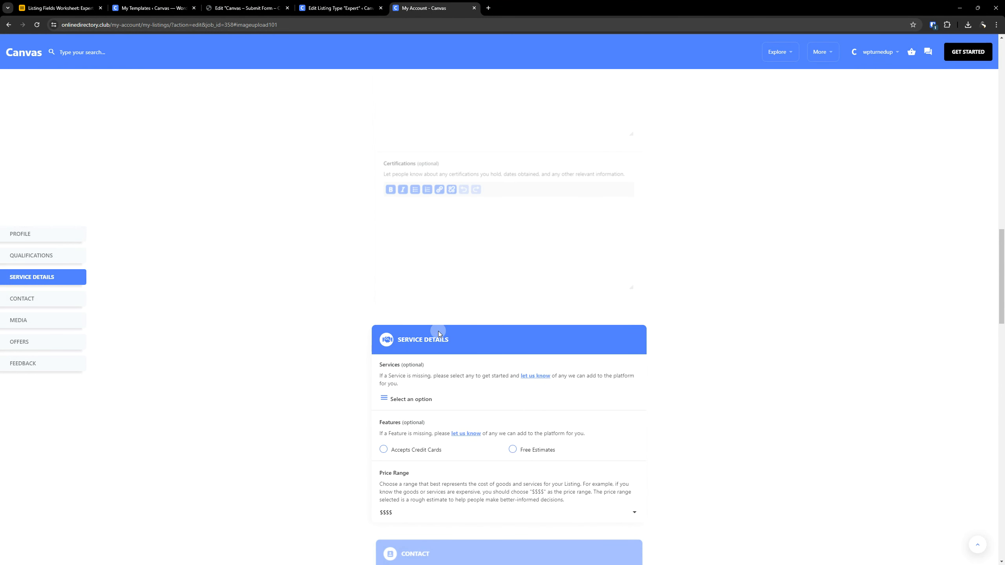
scroll(470, 287, "down", 8)
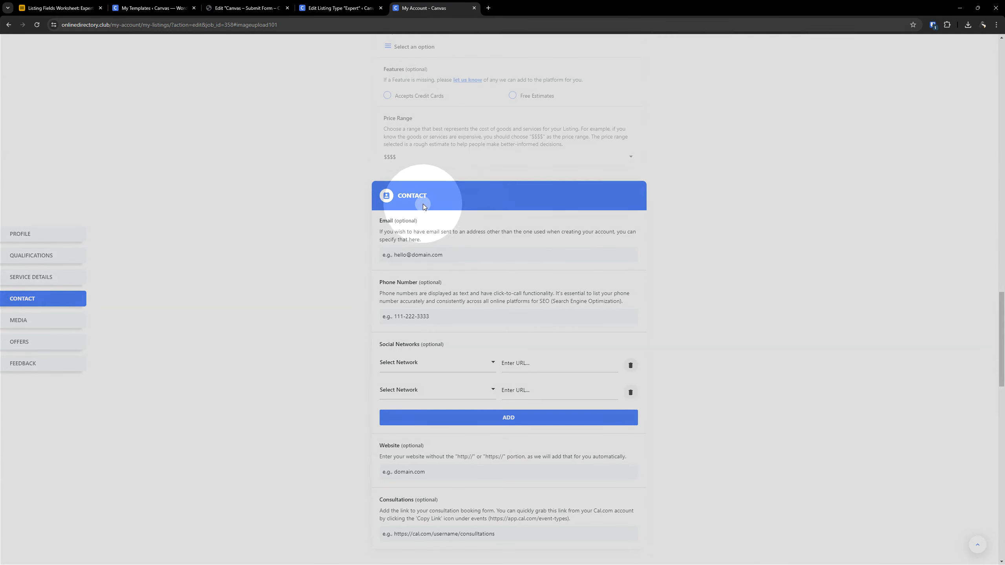
scroll(431, 203, "down", 5)
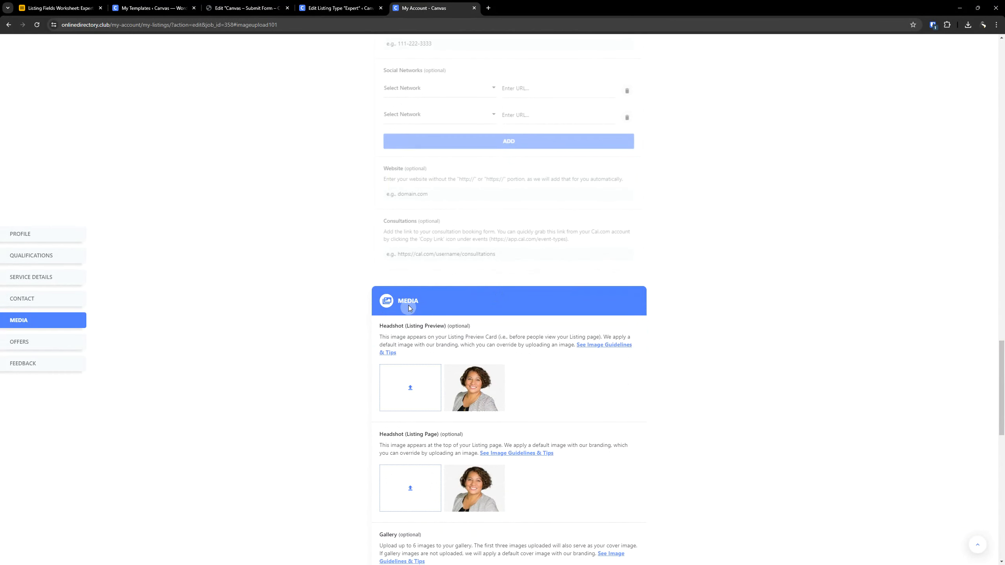
scroll(414, 292, "down", 7)
scroll(409, 310, "down", 5)
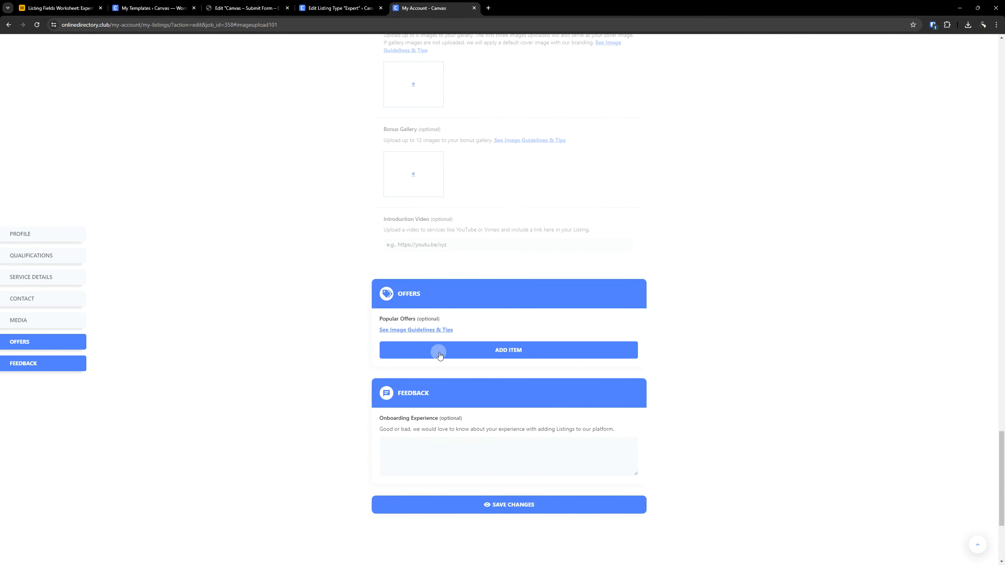
scroll(438, 351, "down", 4)
scroll(316, 298, "up", 15)
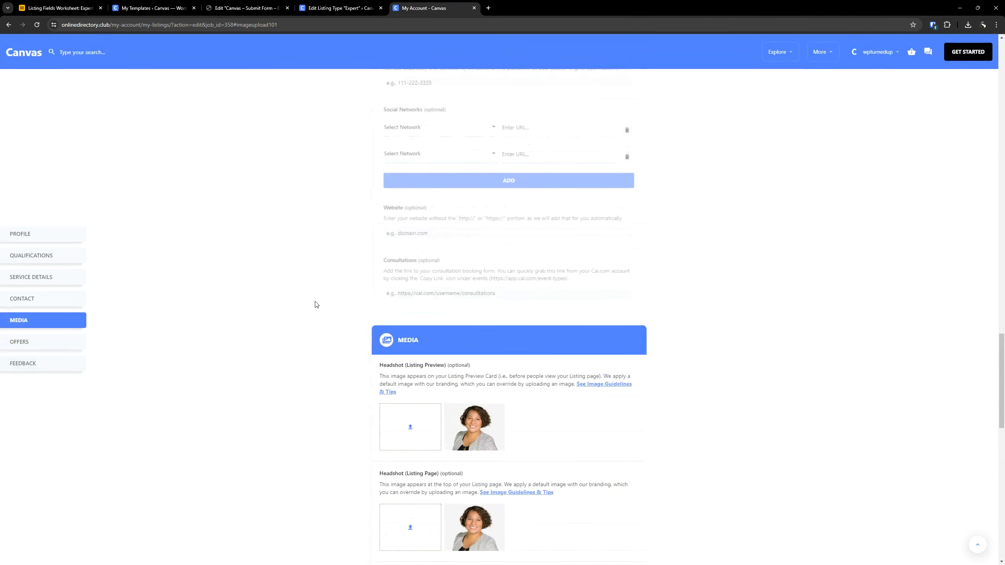
scroll(311, 321, "up", 10)
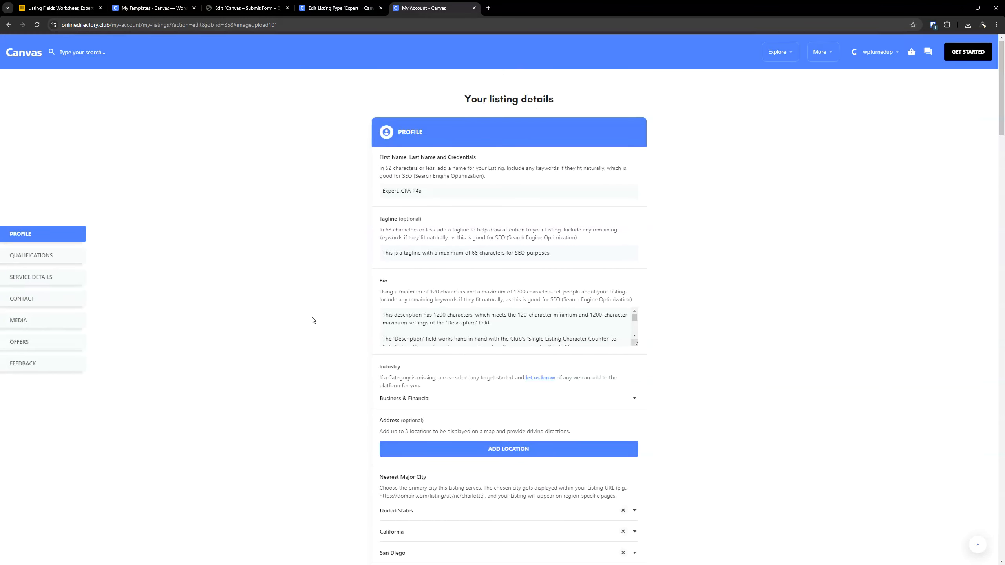
left_click(52, 279)
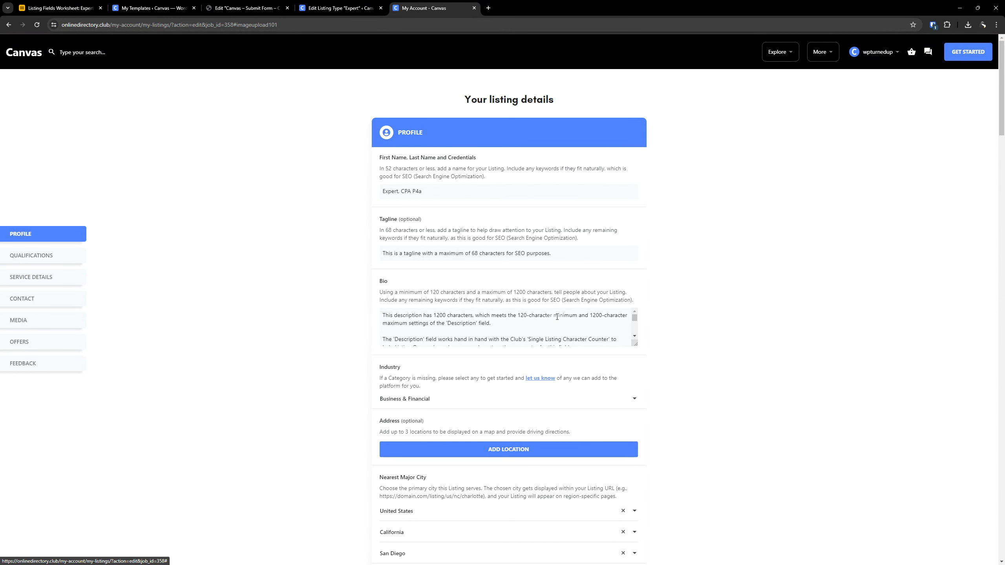